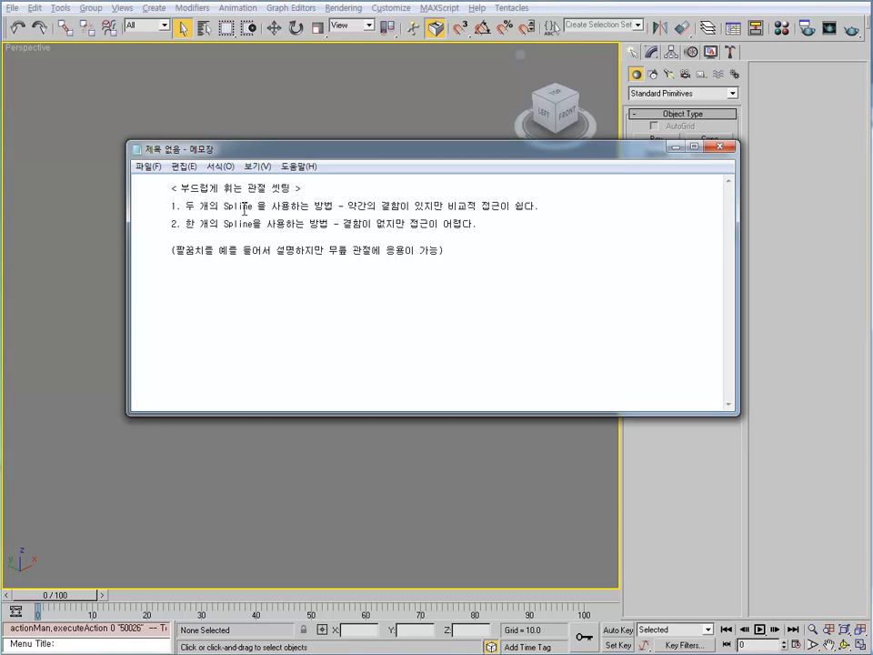
- Read the notes on the two spline methods for a smoothly bending joint, and close the notes
{"action": "left_click_drag", "start_coordinate": [171, 209], "coordinate": [281, 211]}
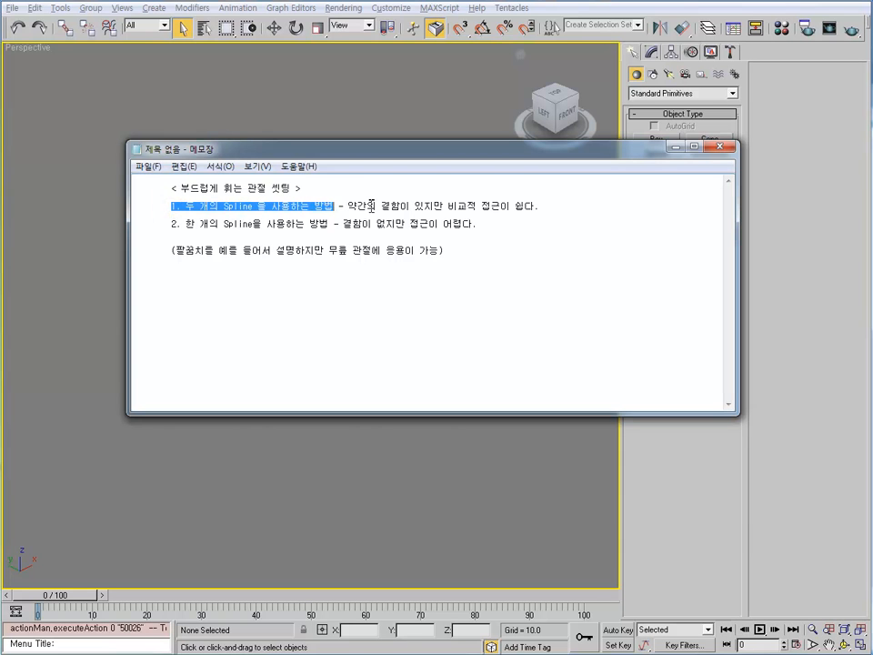
{"action": "left_click", "coordinate": [363, 207]}
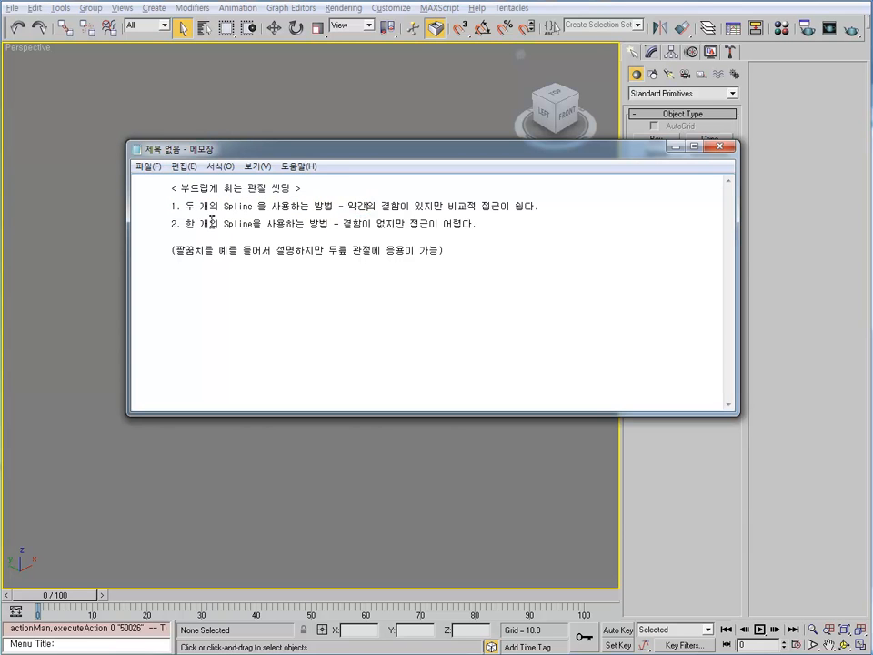
{"action": "left_click_drag", "start_coordinate": [186, 224], "coordinate": [289, 225]}
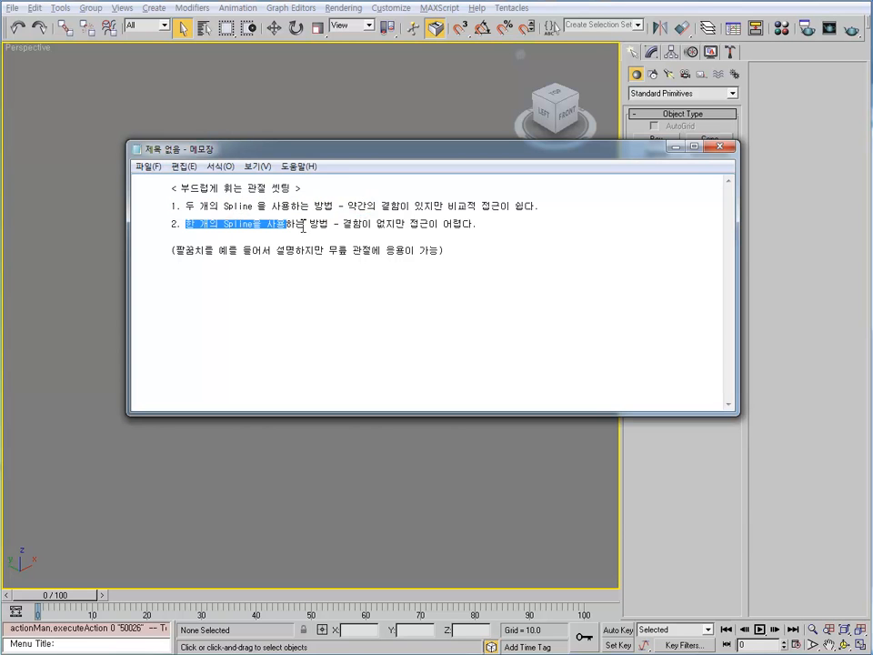
{"action": "left_click", "coordinate": [308, 225]}
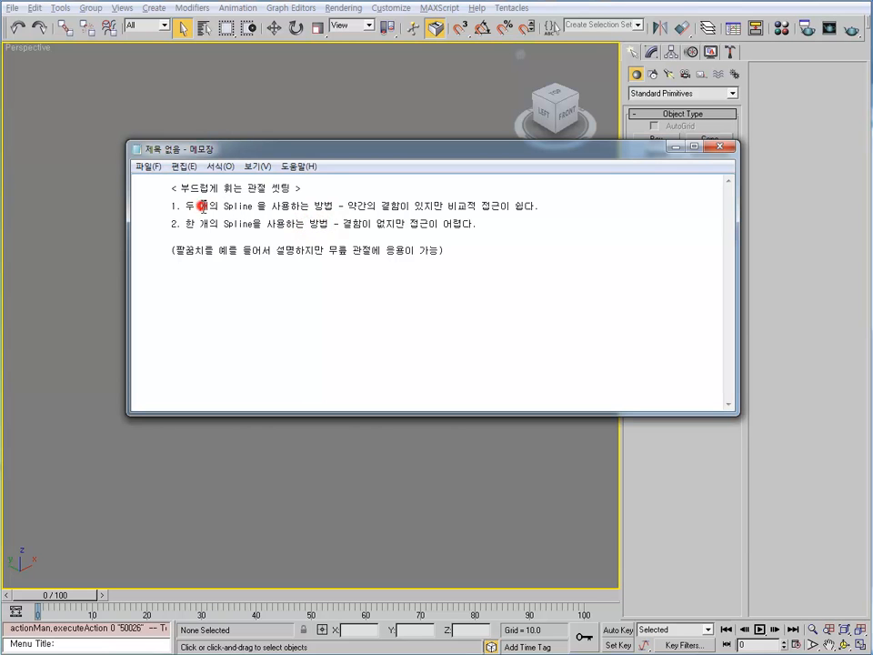
{"action": "left_click", "coordinate": [254, 206]}
{"action": "left_click_drag", "start_coordinate": [349, 207], "coordinate": [466, 210]}
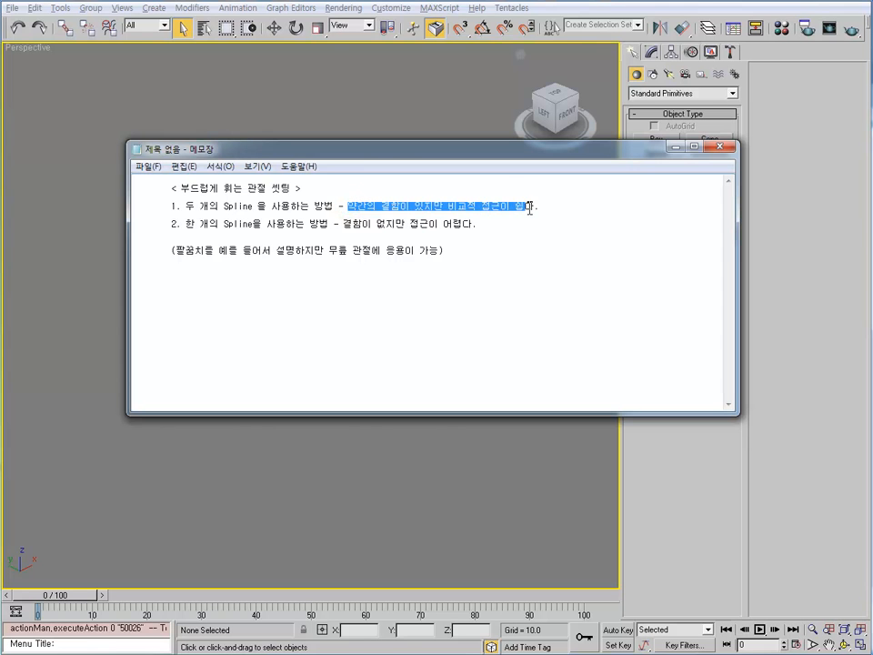
{"action": "left_click", "coordinate": [362, 224]}
{"action": "left_click_drag", "start_coordinate": [186, 225], "coordinate": [476, 225]}
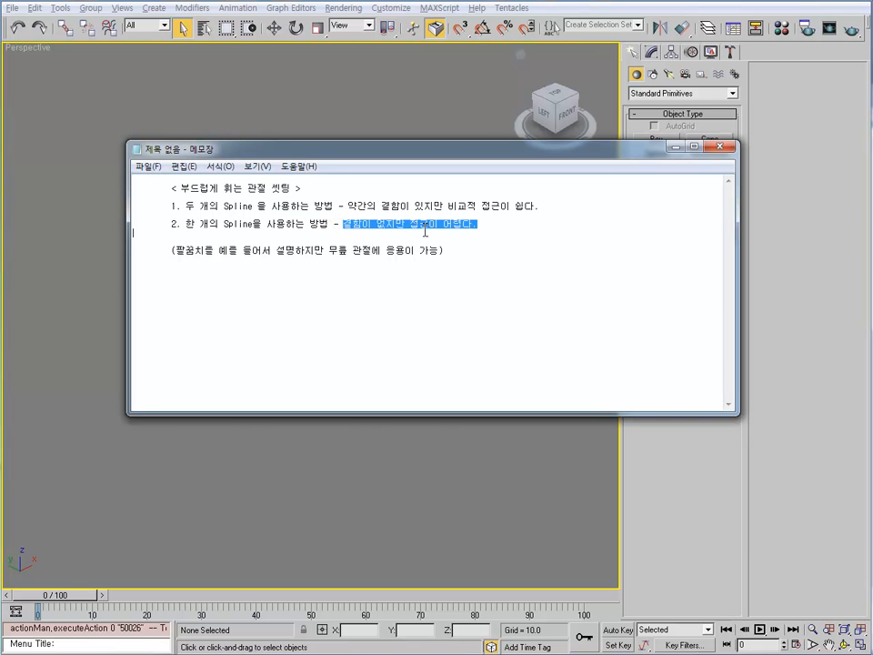
{"action": "left_click", "coordinate": [506, 235]}
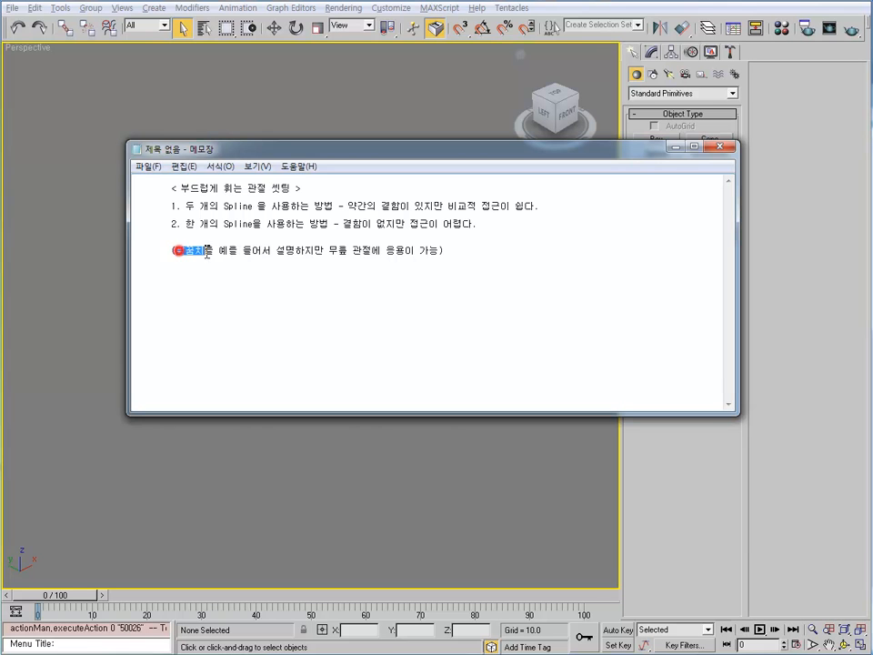
{"action": "left_click_drag", "start_coordinate": [207, 252], "coordinate": [289, 254]}
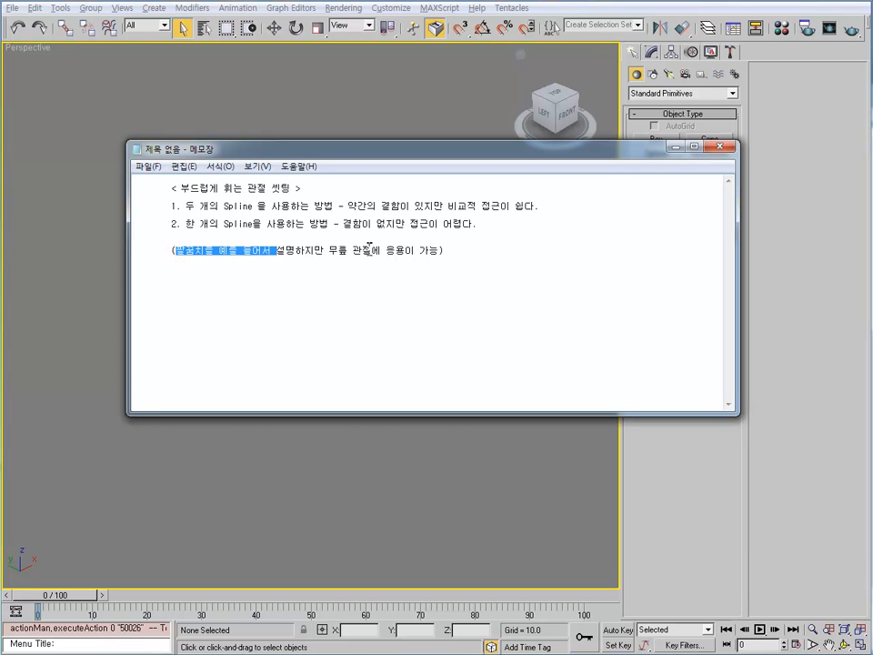
{"action": "left_click", "coordinate": [719, 147]}
- Create a Biped about 83 units tall standing at the centre of the grid
{"action": "left_click", "coordinate": [734, 74]}
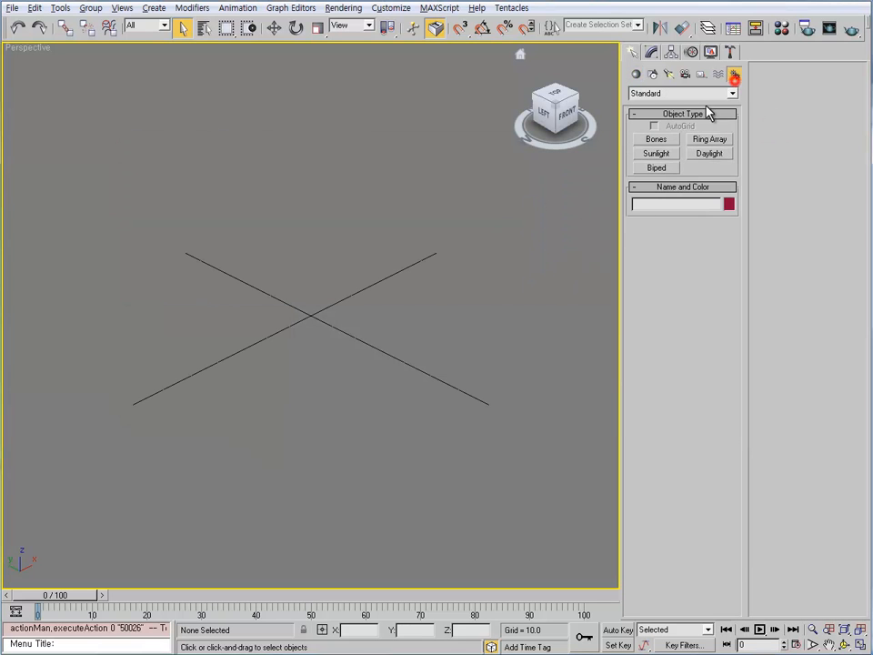
{"action": "left_click", "coordinate": [655, 168]}
{"action": "left_click_drag", "start_coordinate": [312, 315], "coordinate": [323, 68]}
{"action": "middle_click_drag", "start_coordinate": [382, 238], "coordinate": [359, 343]}
{"action": "middle_click_drag", "start_coordinate": [346, 348], "coordinate": [236, 349], "text": "alt"}
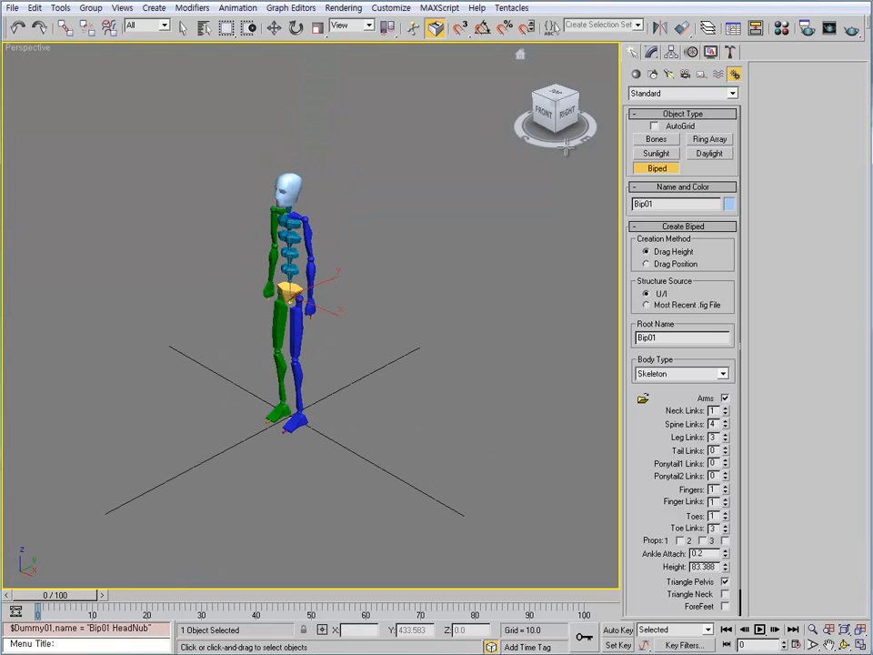
- Turn on Auto Key and set a key for the biped's left forearm at frame 0
{"action": "left_click", "coordinate": [652, 51]}
{"action": "left_click", "coordinate": [618, 629]}
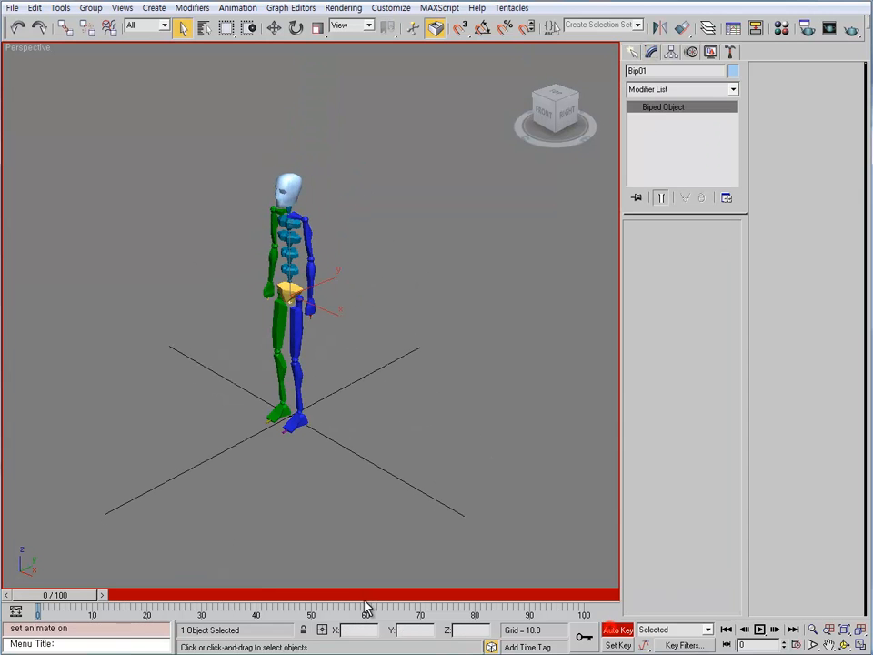
{"action": "left_click_drag", "start_coordinate": [90, 595], "coordinate": [70, 611]}
{"action": "middle_click_drag", "start_coordinate": [278, 372], "coordinate": [281, 440]}
{"action": "scroll", "coordinate": [305, 351], "scroll_direction": "up", "scroll_amount": 6}
{"action": "middle_click_drag", "start_coordinate": [306, 373], "coordinate": [325, 333]}
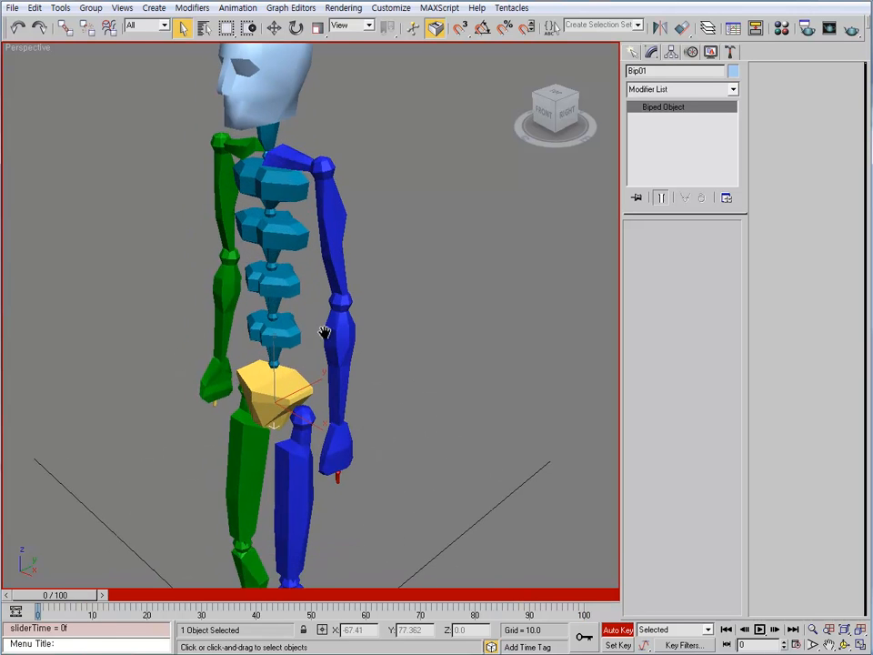
{"action": "scroll", "coordinate": [327, 337], "scroll_direction": "down", "scroll_amount": 2}
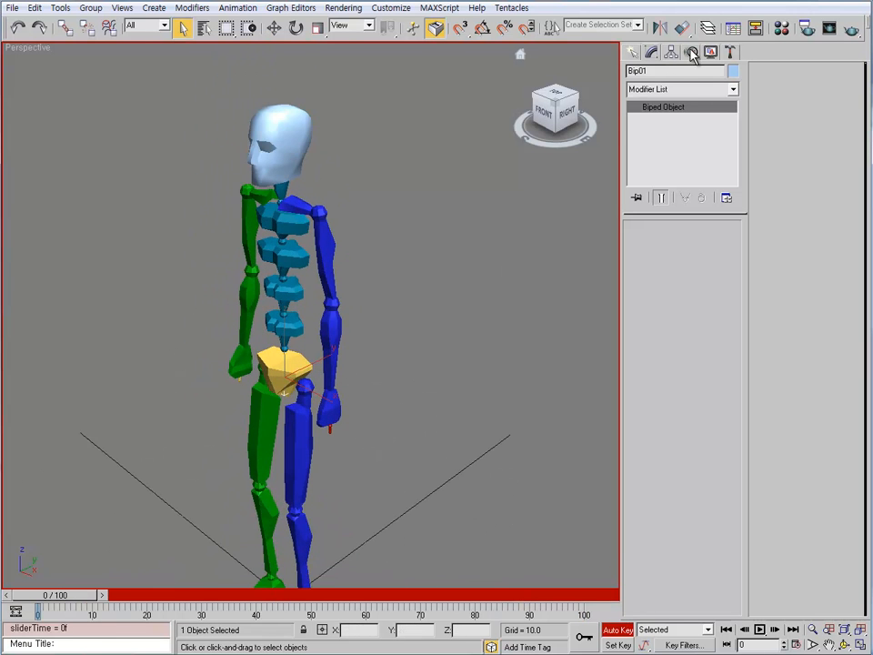
{"action": "left_click", "coordinate": [692, 53]}
{"action": "left_click", "coordinate": [333, 347]}
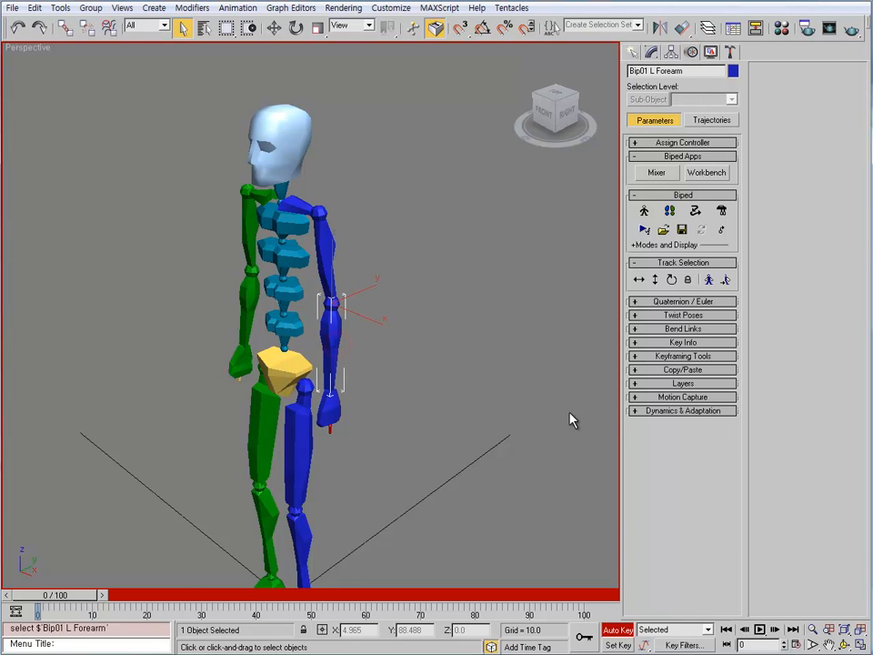
{"action": "middle_click_drag", "start_coordinate": [429, 437], "coordinate": [464, 374]}
{"action": "left_click", "coordinate": [671, 356]}
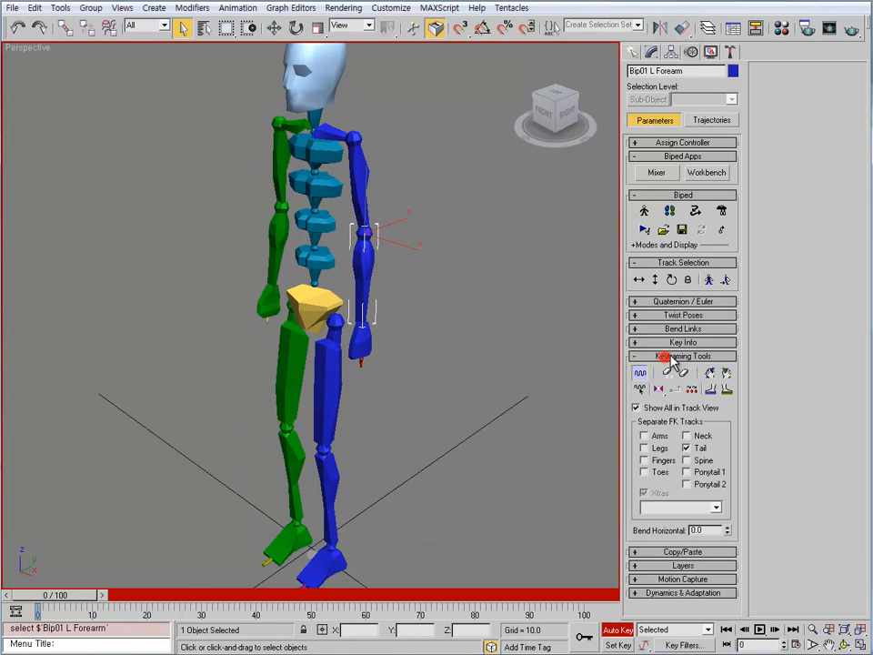
{"action": "left_click", "coordinate": [669, 356]}
{"action": "left_click", "coordinate": [673, 341]}
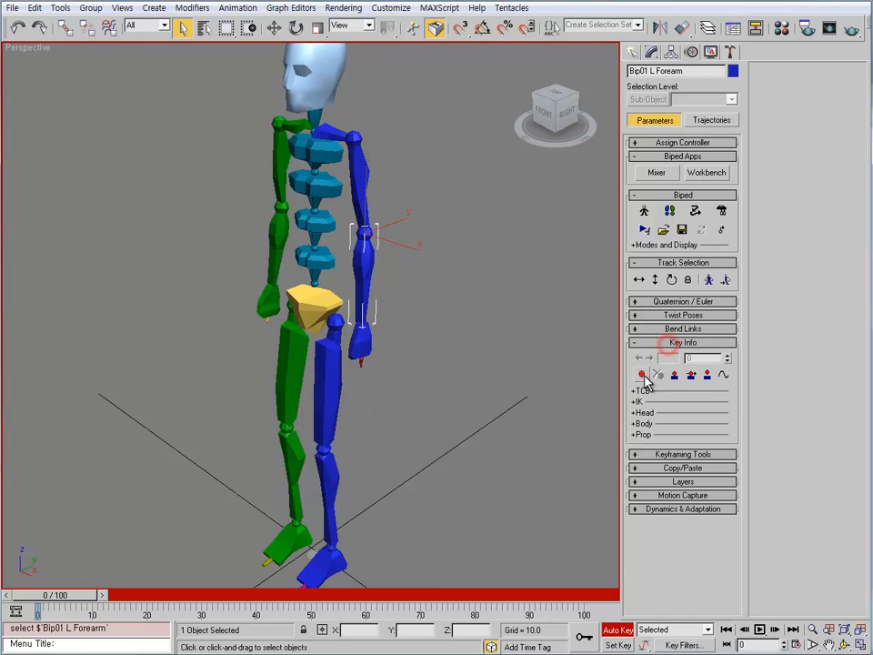
- At frame 53, bend the left elbow by rotating the forearm about -131 degrees around its local Z axis
{"action": "left_click_drag", "start_coordinate": [85, 605], "coordinate": [355, 605]}
{"action": "key", "text": "e"}
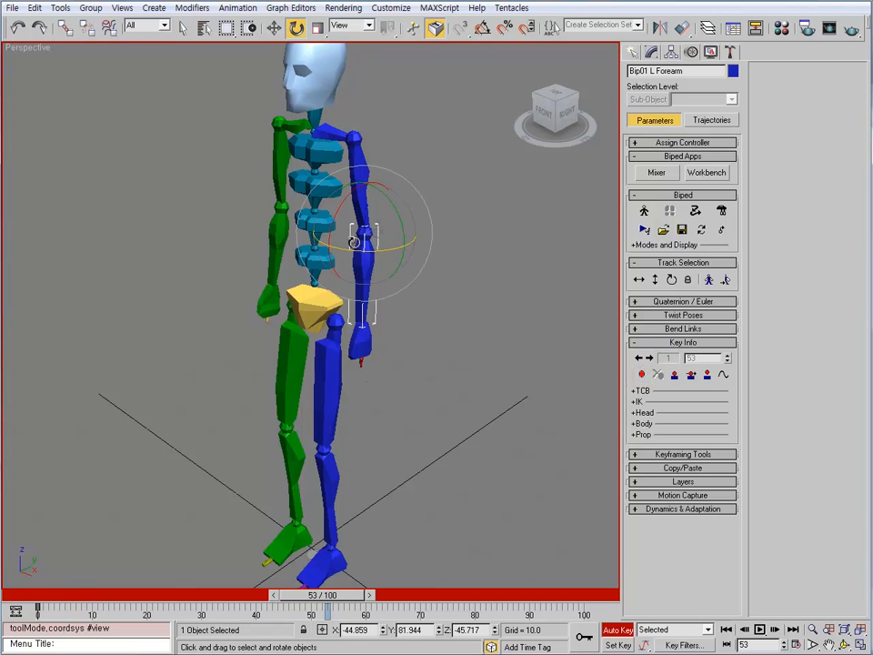
{"action": "key", "text": "alt+l"}
{"action": "left_click_drag", "start_coordinate": [333, 225], "coordinate": [359, 46]}
{"action": "middle_click_drag", "start_coordinate": [365, 172], "coordinate": [360, 256]}
{"action": "middle_click_drag", "start_coordinate": [387, 323], "coordinate": [361, 342], "text": "alt"}
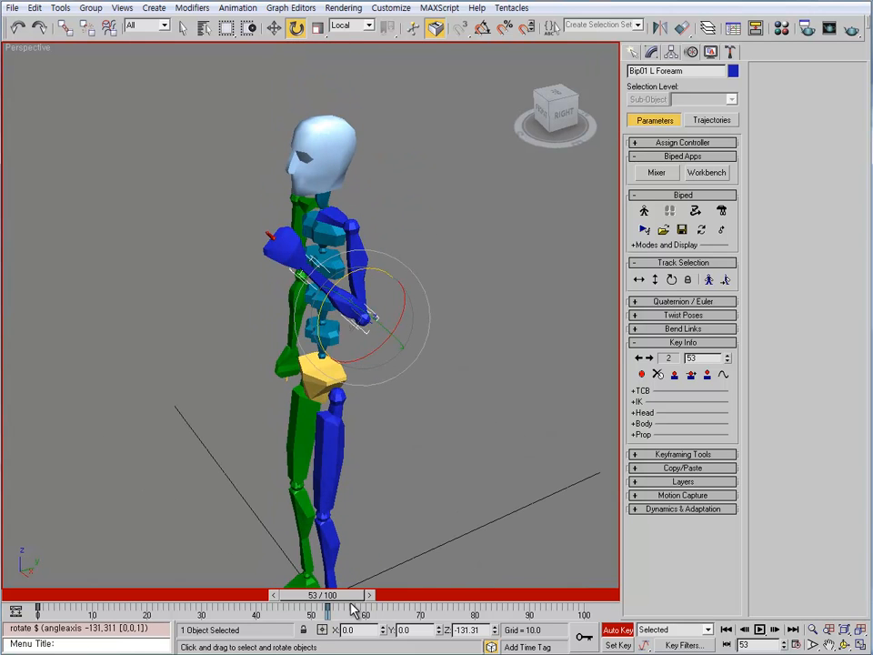
- At frame 100, rotate the left upper arm about -87 degrees around local Y and about -80 degrees around local X
{"action": "left_click_drag", "start_coordinate": [345, 605], "coordinate": [594, 601]}
{"action": "middle_click_drag", "start_coordinate": [416, 393], "coordinate": [369, 374], "text": "alt"}
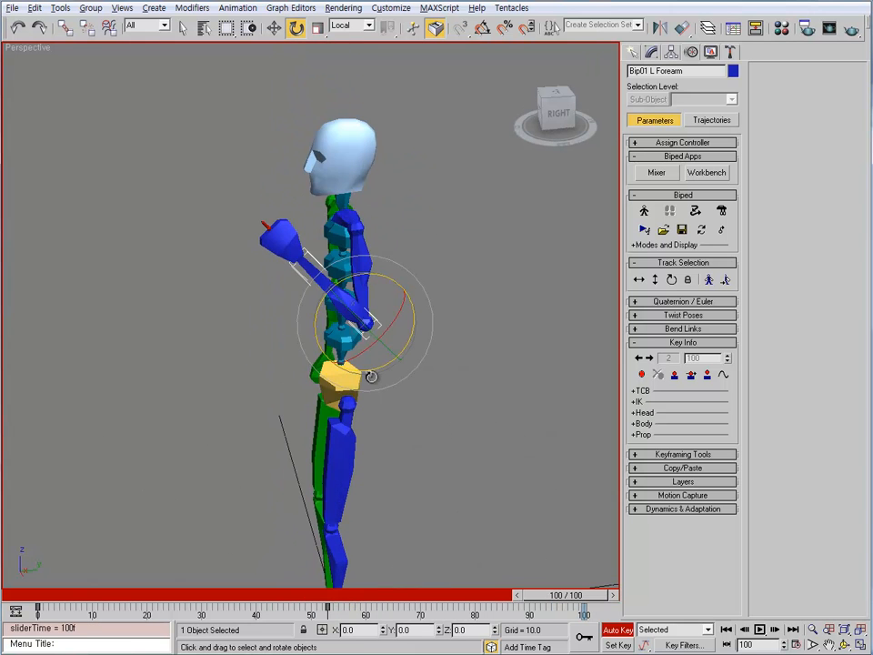
{"action": "left_click", "coordinate": [366, 253]}
{"action": "middle_click_drag", "start_coordinate": [340, 314], "coordinate": [377, 289], "text": "alt"}
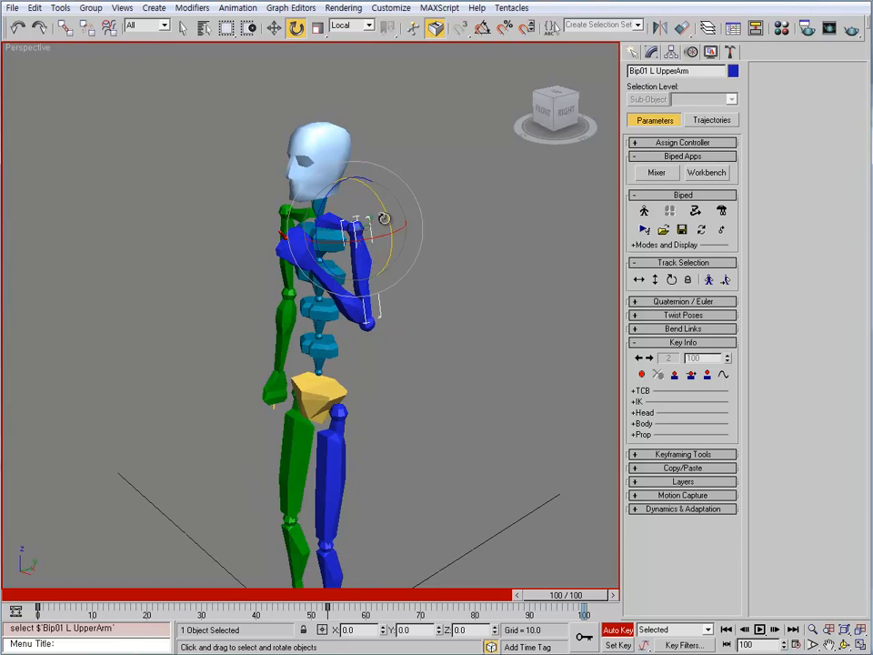
{"action": "left_click_drag", "start_coordinate": [385, 212], "coordinate": [378, 139]}
{"action": "middle_click_drag", "start_coordinate": [383, 195], "coordinate": [347, 274], "text": "alt"}
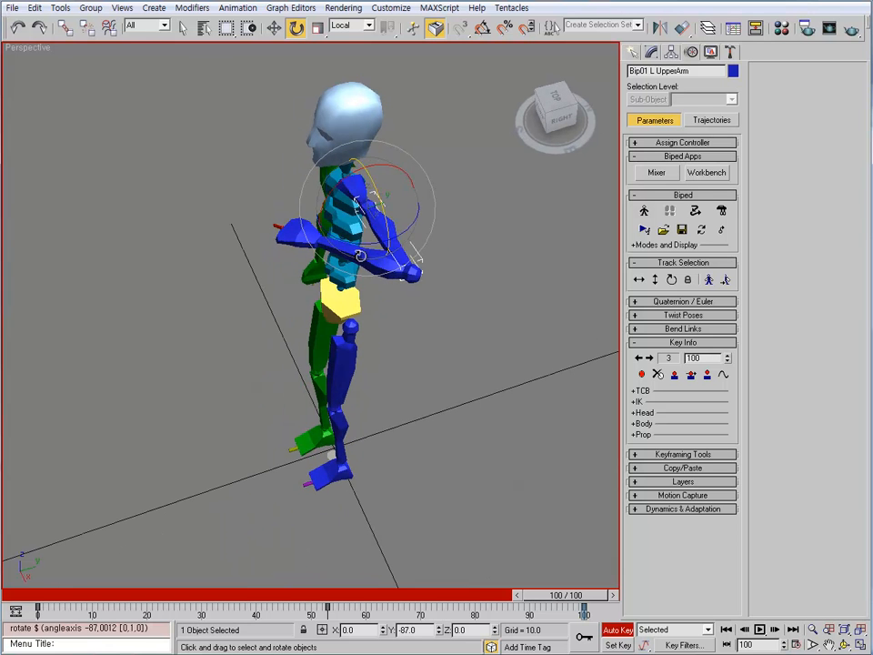
{"action": "left_click", "coordinate": [361, 256]}
{"action": "left_click", "coordinate": [385, 218]}
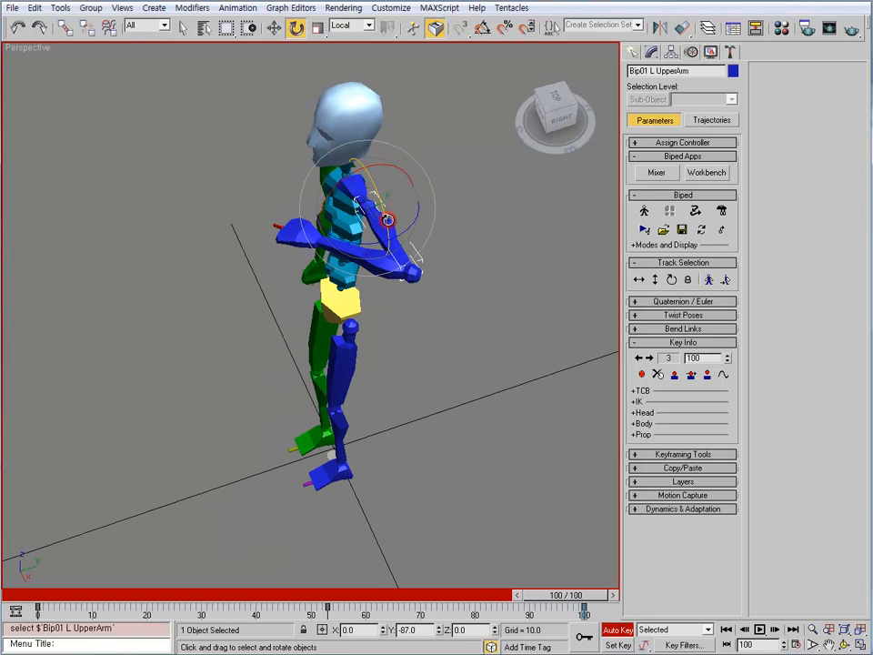
{"action": "left_click_drag", "start_coordinate": [400, 164], "coordinate": [495, 181]}
{"action": "middle_click_drag", "start_coordinate": [495, 181], "coordinate": [407, 308], "text": "alt"}
- Rotate the left hand about -67 degrees around its local X axis at frame 100, and turn off Auto Key
{"action": "left_click", "coordinate": [431, 150]}
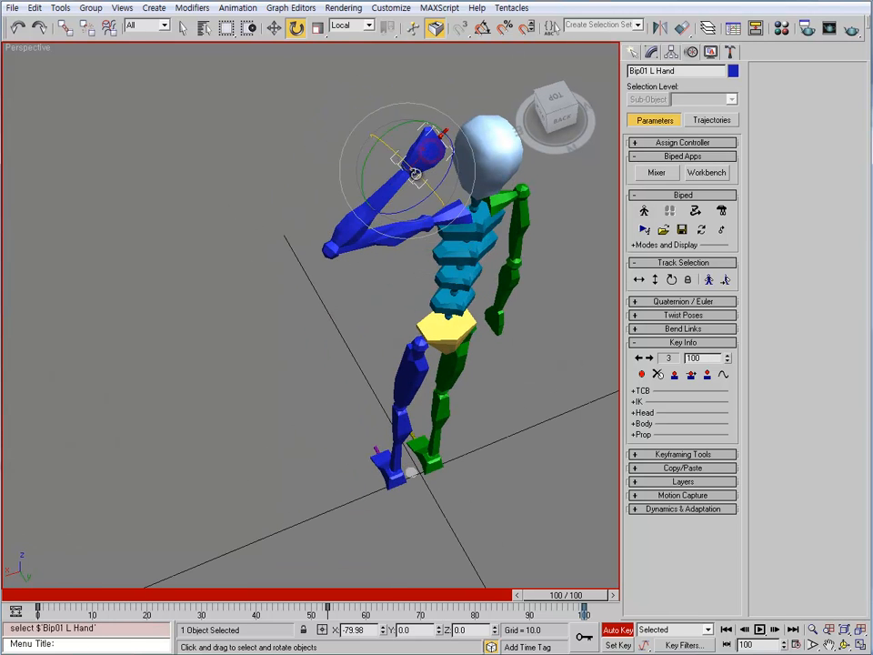
{"action": "left_click_drag", "start_coordinate": [414, 173], "coordinate": [366, 91]}
{"action": "middle_click_drag", "start_coordinate": [366, 90], "coordinate": [483, 223], "text": "alt"}
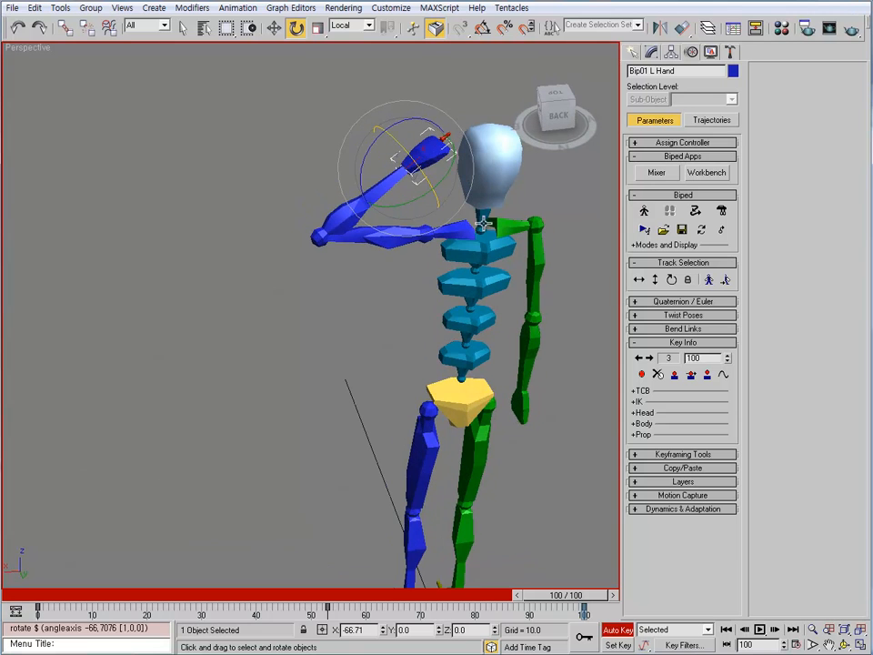
{"action": "left_click", "coordinate": [617, 629]}
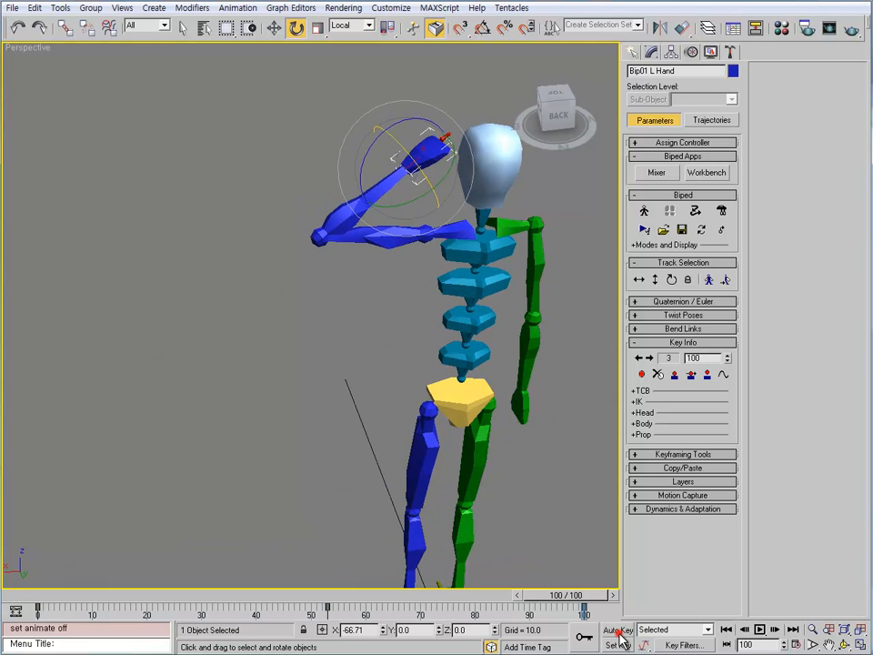
- In Figure Mode, set the biped's structure to 5 fingers with 3 finger links, and leave Figure Mode
{"action": "left_click", "coordinate": [644, 211]}
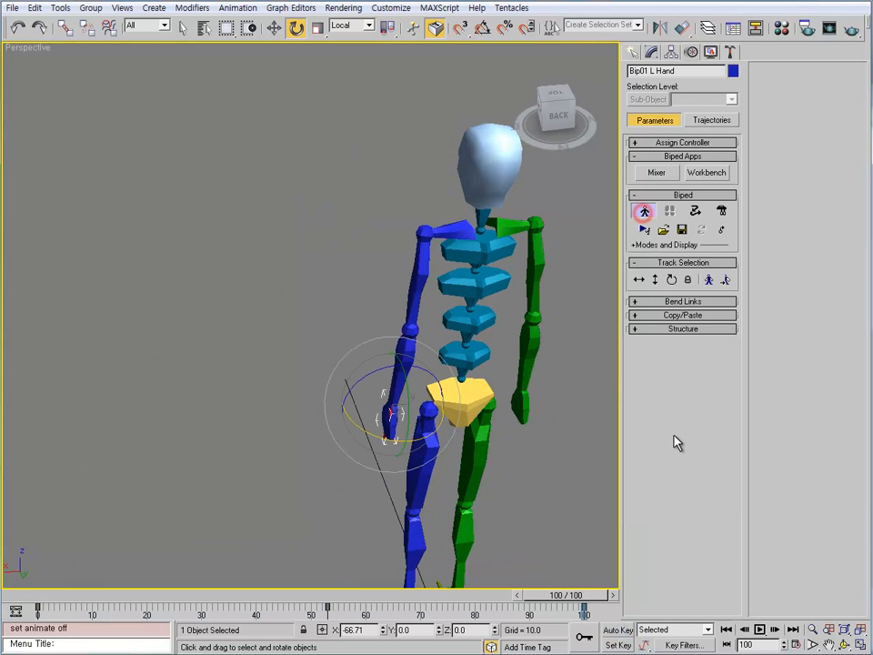
{"action": "left_click", "coordinate": [698, 329]}
{"action": "left_click_drag", "start_coordinate": [660, 482], "coordinate": [654, 481]}
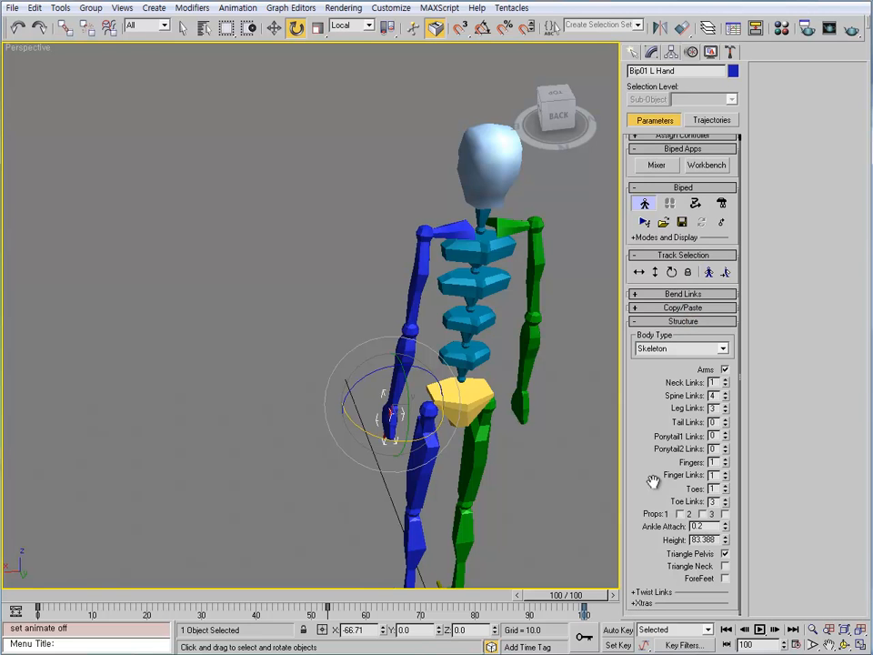
{"action": "left_click", "coordinate": [726, 460]}
{"action": "left_click", "coordinate": [726, 460]}
{"action": "middle_click_drag", "start_coordinate": [288, 448], "coordinate": [602, 436], "text": "alt"}
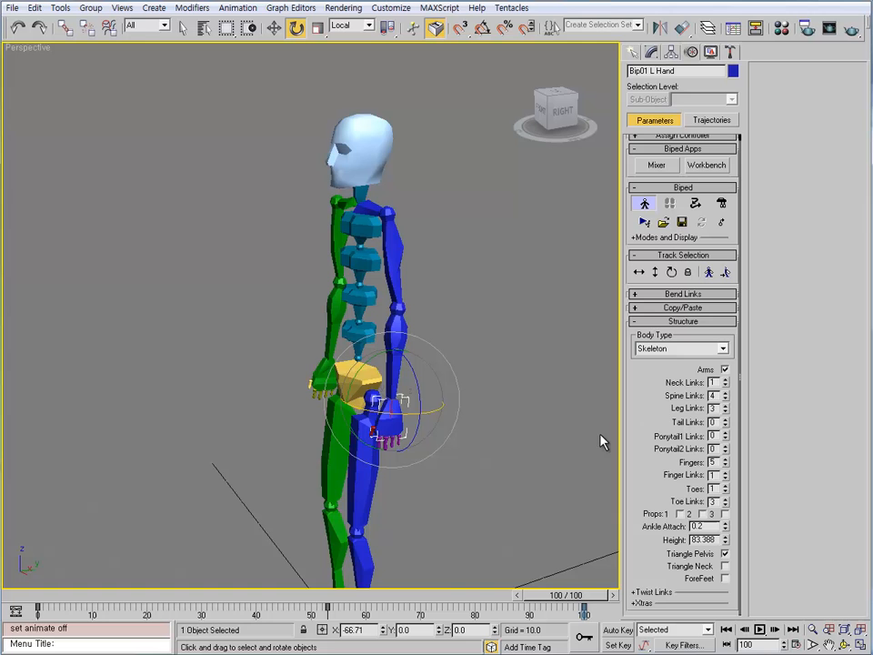
{"action": "left_click", "coordinate": [726, 472]}
{"action": "left_click", "coordinate": [725, 472]}
{"action": "middle_click_drag", "start_coordinate": [500, 432], "coordinate": [487, 452], "text": "alt"}
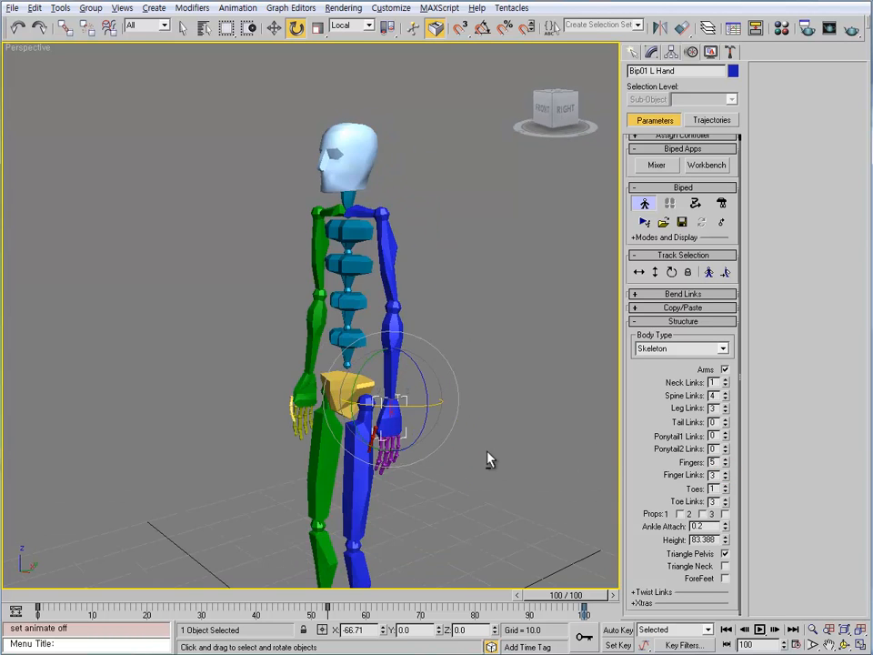
{"action": "scroll", "coordinate": [423, 443], "scroll_direction": "up", "scroll_amount": 4}
{"action": "scroll", "coordinate": [423, 443], "scroll_direction": "down", "scroll_amount": 4}
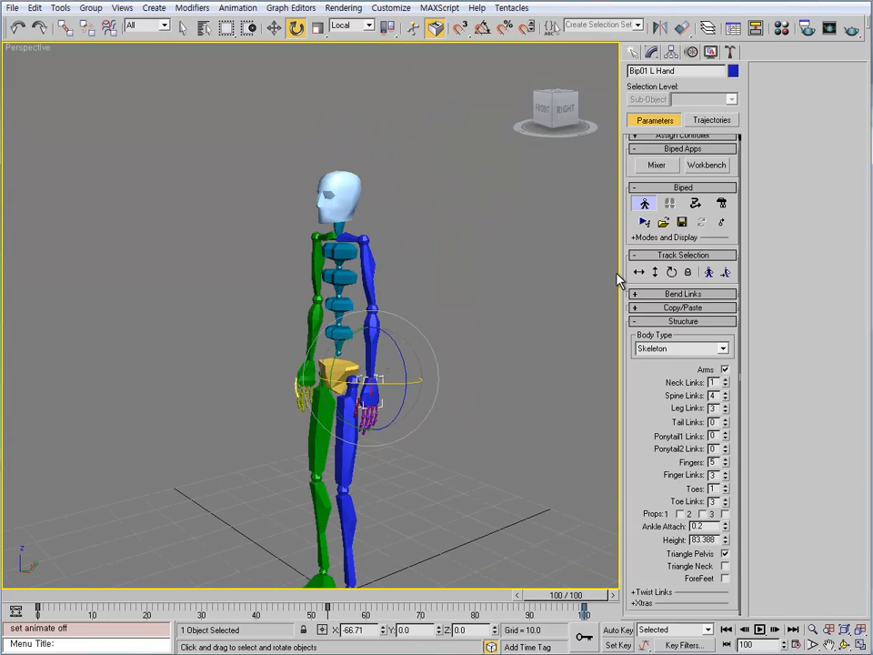
{"action": "left_click", "coordinate": [640, 207]}
- Scrub through the left arm's animation and turn Auto Key back on at frame 100
{"action": "middle_click_drag", "start_coordinate": [417, 455], "coordinate": [482, 510], "text": "alt"}
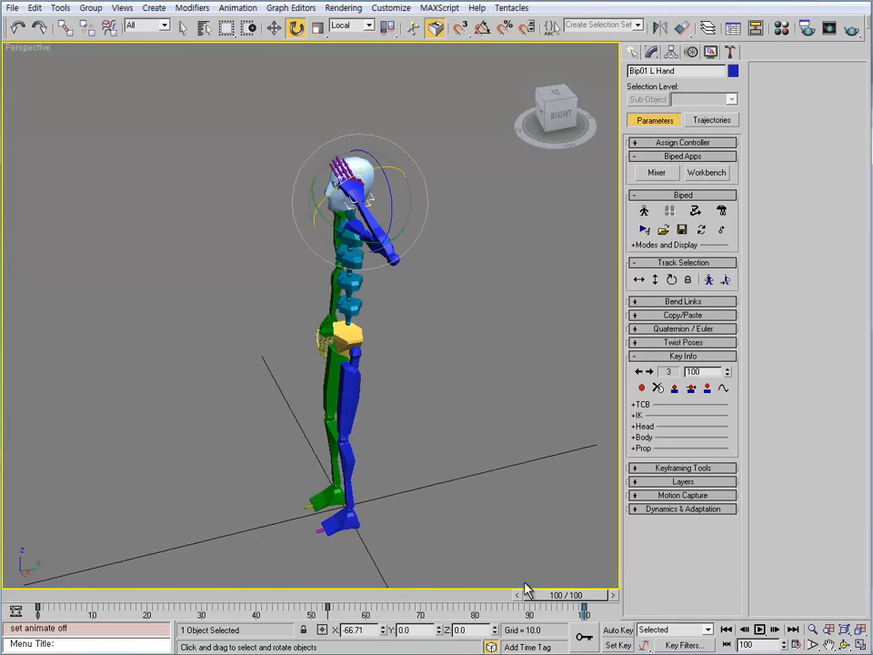
{"action": "left_click_drag", "start_coordinate": [526, 595], "coordinate": [627, 648]}
{"action": "key", "text": "e"}
{"action": "middle_click_drag", "start_coordinate": [383, 279], "coordinate": [222, 310]}
{"action": "scroll", "coordinate": [326, 361], "scroll_direction": "up", "scroll_amount": 5}
{"action": "left_click", "coordinate": [618, 629]}
{"action": "middle_click_drag", "start_coordinate": [309, 400], "coordinate": [353, 438], "text": "alt"}
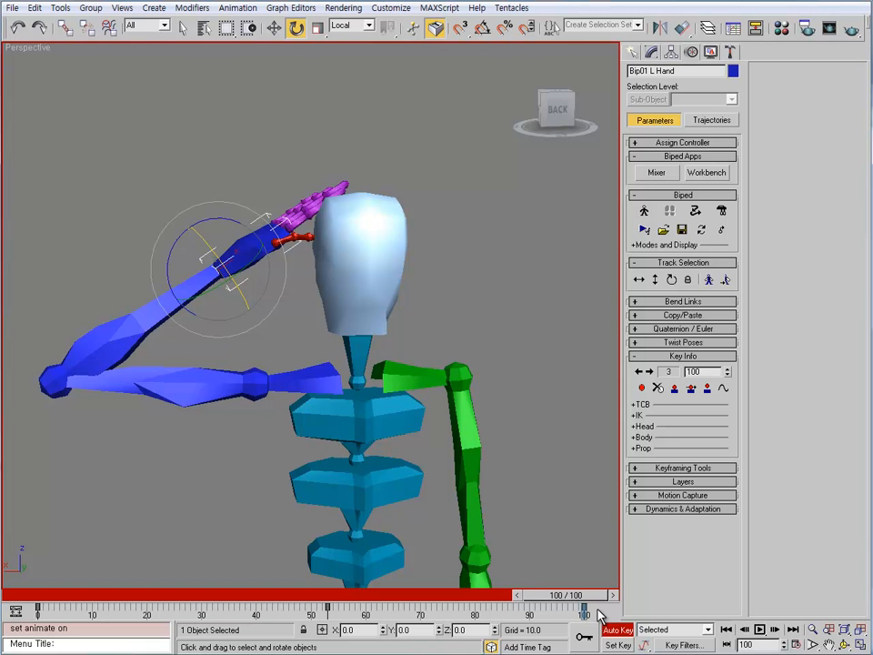
- Space the left arm's keys evenly: copy the frame 100 key to about frame 66 and move the frame 53 key to about frame 33
{"action": "left_click_drag", "start_coordinate": [598, 609], "coordinate": [481, 609]}
{"action": "left_click_drag", "start_coordinate": [379, 609], "coordinate": [252, 608]}
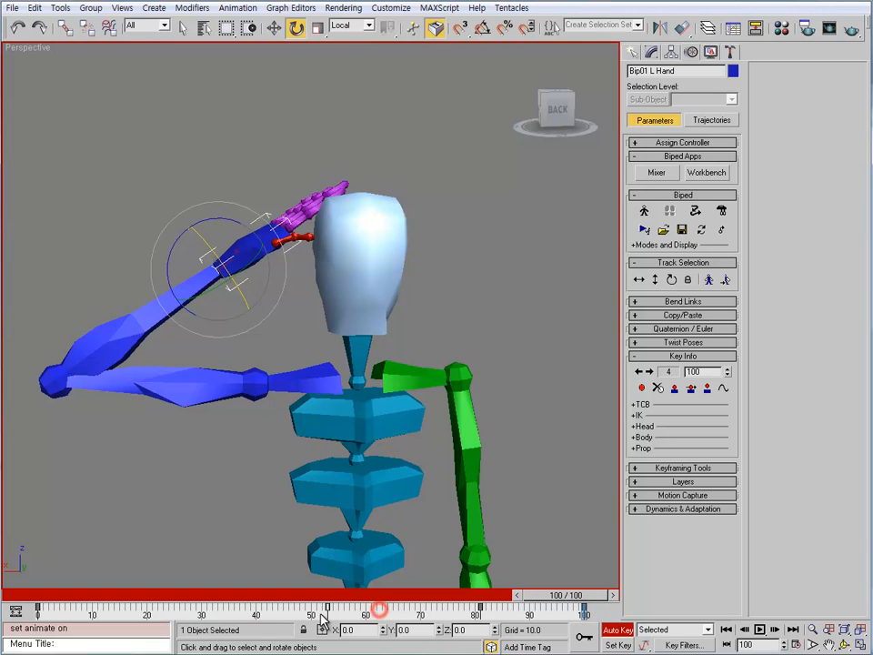
{"action": "left_click_drag", "start_coordinate": [330, 609], "coordinate": [217, 609]}
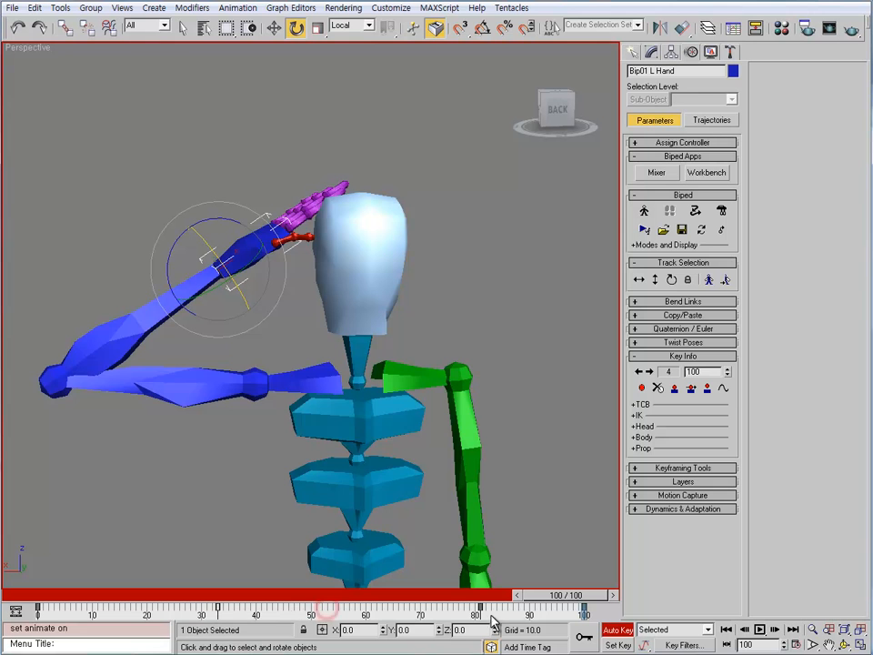
{"action": "left_click_drag", "start_coordinate": [479, 609], "coordinate": [399, 610]}
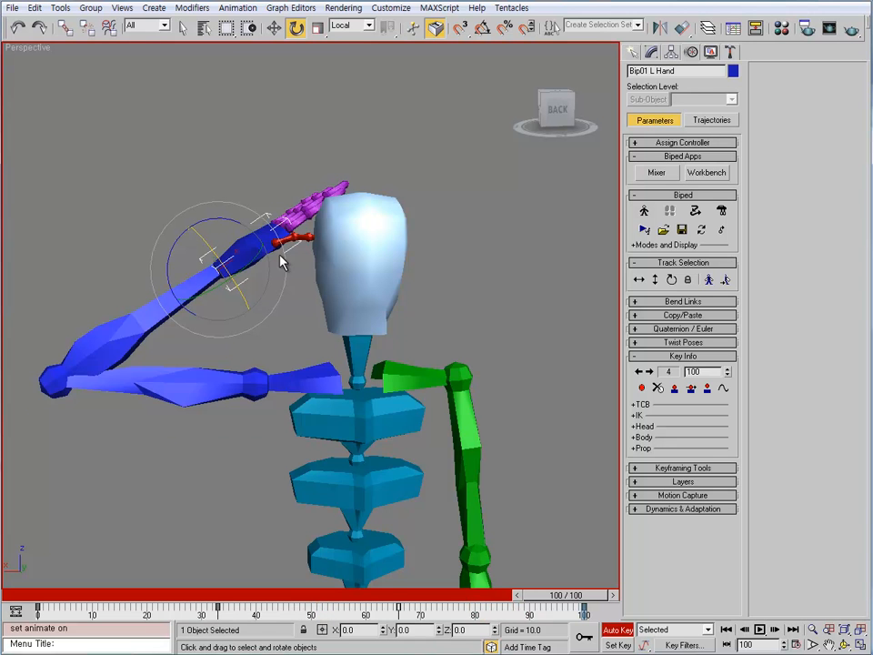
- Adjust the left hand's rotation at frame 100, and turn off Auto Key at frame 0
{"action": "middle_click_drag", "start_coordinate": [238, 248], "coordinate": [227, 289]}
{"action": "key", "text": "e"}
{"action": "left_click_drag", "start_coordinate": [209, 305], "coordinate": [220, 278]}
{"action": "middle_click_drag", "start_coordinate": [220, 278], "coordinate": [293, 339], "text": "alt"}
{"action": "left_click_drag", "start_coordinate": [577, 598], "coordinate": [45, 571]}
{"action": "middle_click_drag", "start_coordinate": [296, 536], "coordinate": [518, 538]}
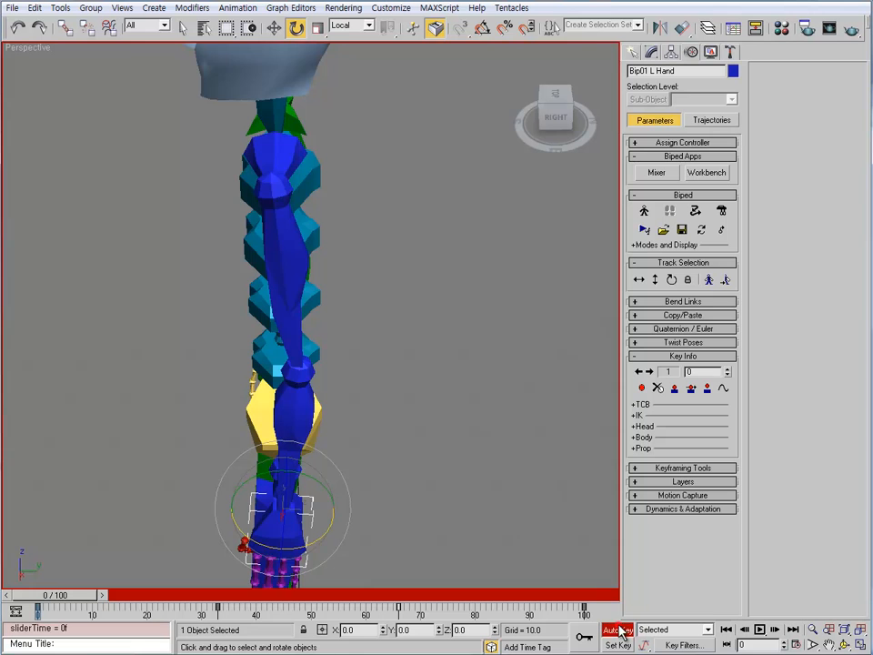
{"action": "left_click", "coordinate": [620, 631]}
- Turn on edged faces and display the left upper arm and forearm as wireframe boxes
{"action": "middle_click_drag", "start_coordinate": [373, 512], "coordinate": [392, 444]}
{"action": "scroll", "coordinate": [382, 464], "scroll_direction": "down", "scroll_amount": 3}
{"action": "left_click", "coordinate": [379, 371]}
{"action": "left_click", "coordinate": [308, 336]}
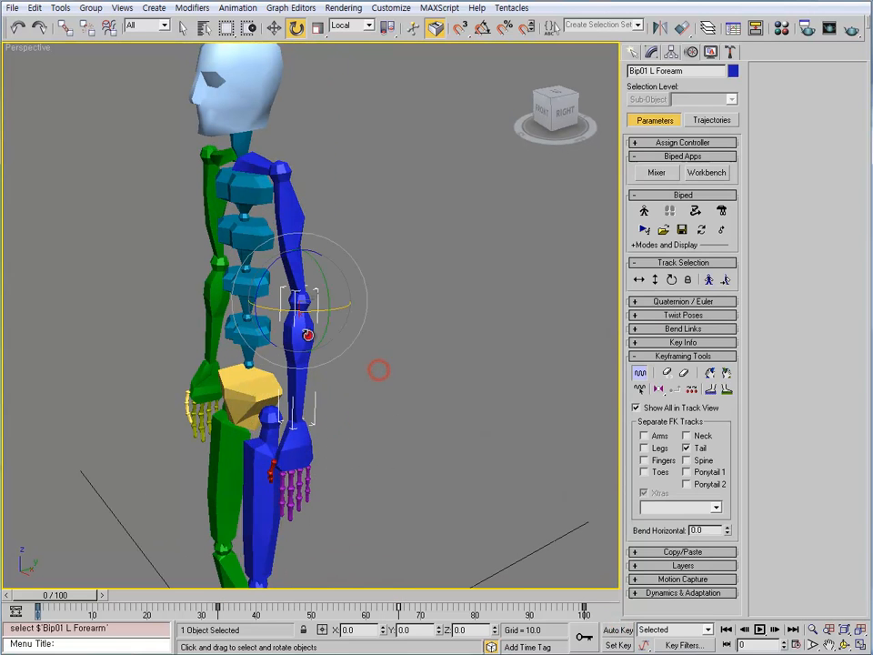
{"action": "left_click", "coordinate": [300, 229], "text": "ctrl"}
{"action": "key", "text": "F4"}
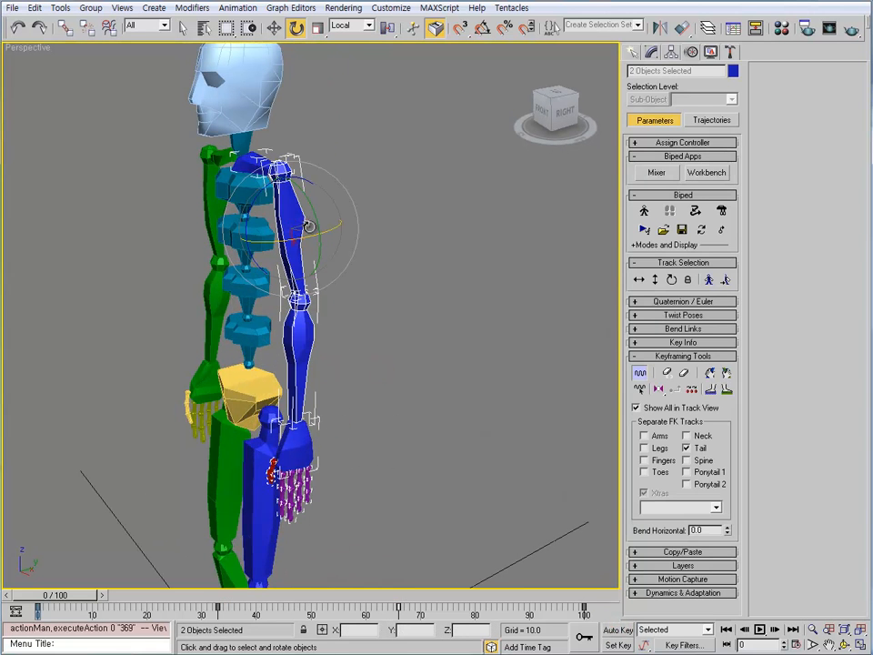
{"action": "key", "text": "shift+b"}
{"action": "left_click", "coordinate": [401, 407]}
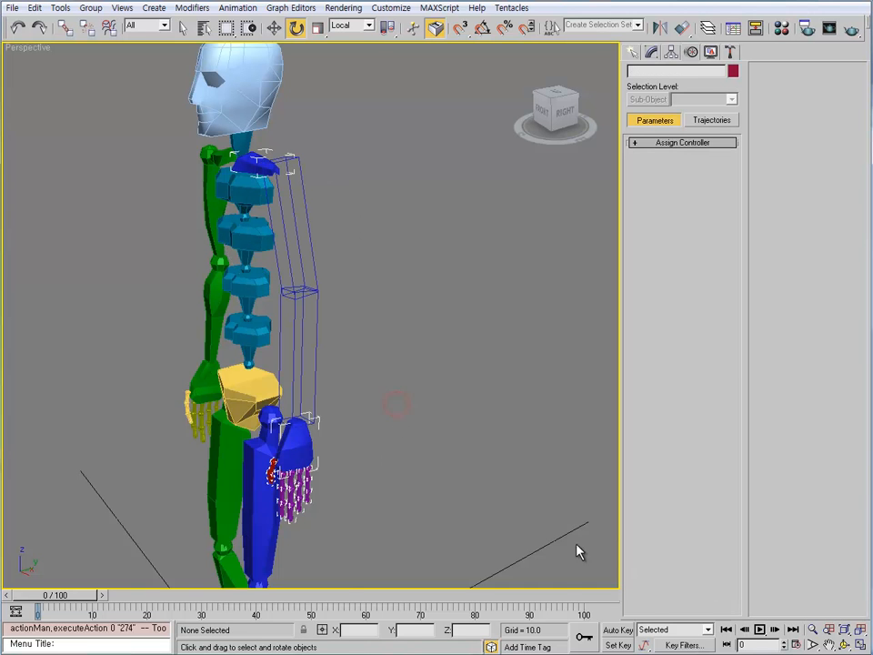
- Examine how the left forearm and upper arm boxes meet at the bent elbow around frame 26
{"action": "left_click", "coordinate": [310, 360]}
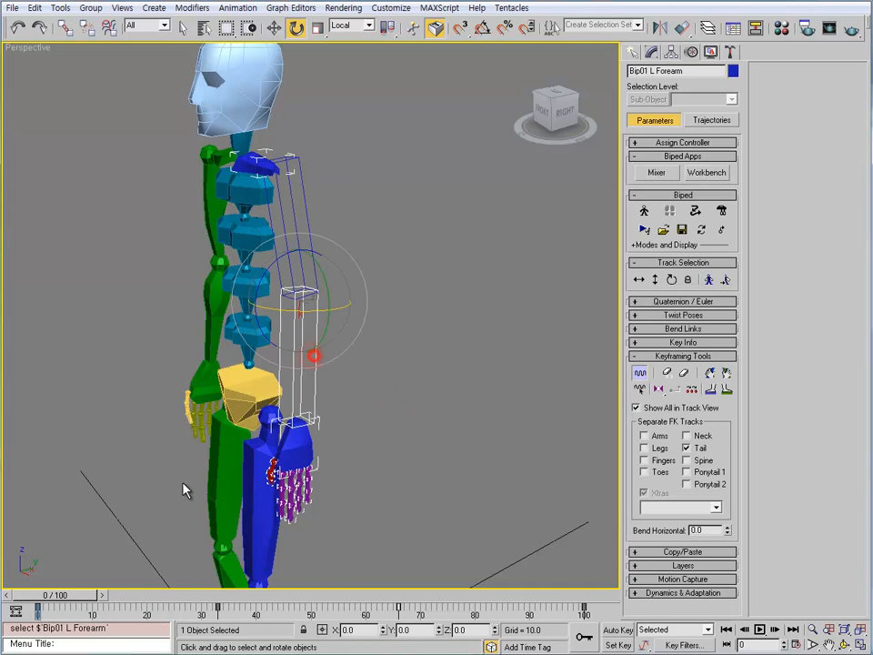
{"action": "left_click_drag", "start_coordinate": [69, 594], "coordinate": [191, 596]}
{"action": "key", "text": "e"}
{"action": "scroll", "coordinate": [230, 345], "scroll_direction": "up", "scroll_amount": 5}
{"action": "middle_click_drag", "start_coordinate": [229, 350], "coordinate": [215, 351], "text": "alt"}
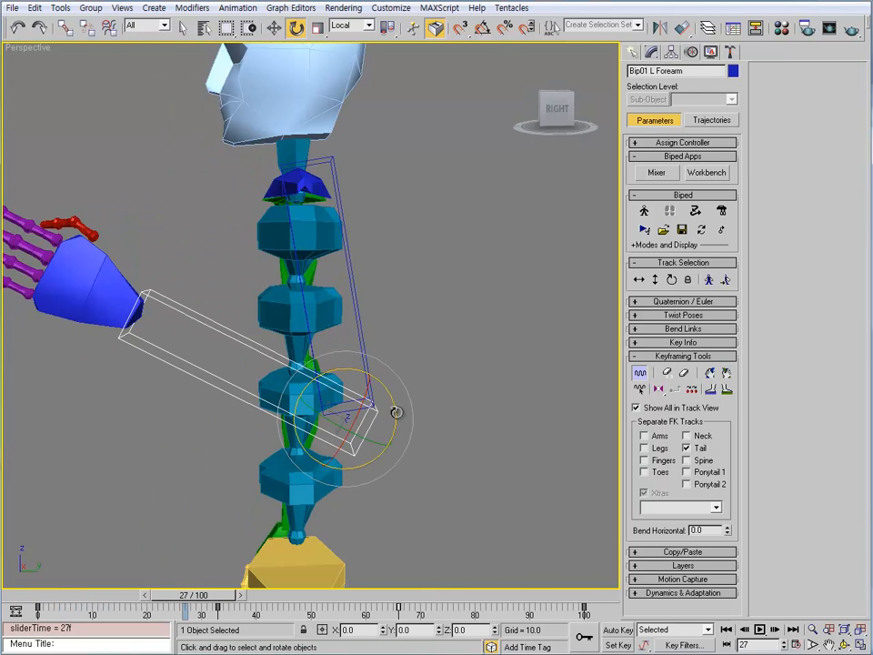
{"action": "middle_click_drag", "start_coordinate": [396, 411], "coordinate": [389, 347]}
{"action": "mouse_move", "coordinate": [389, 347]}
{"action": "middle_mouse_down", "text": "alt"}
{"action": "mouse_move", "coordinate": [381, 415]}
{"action": "mouse_move", "coordinate": [376, 342]}
{"action": "middle_mouse_up", "text": "alt"}
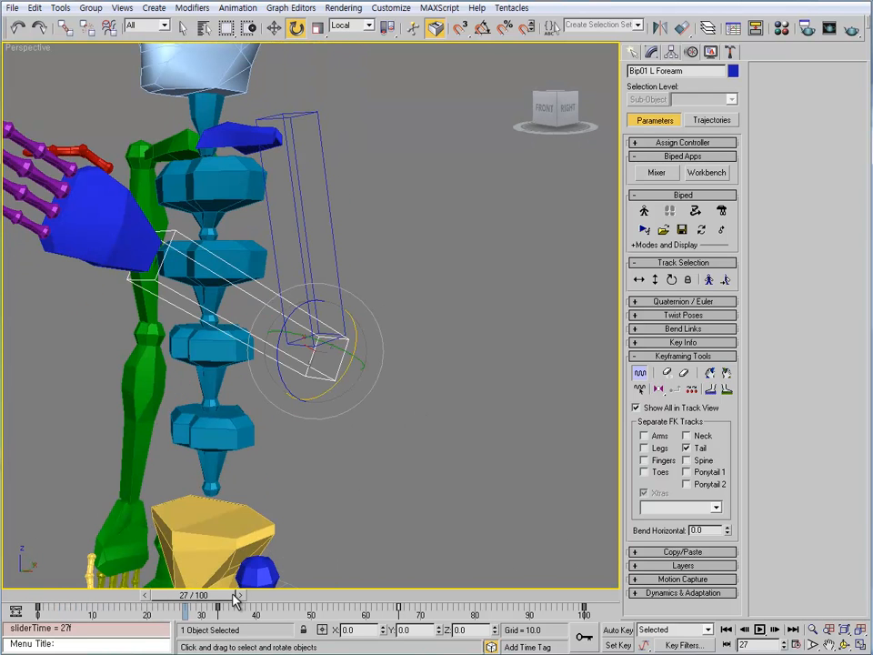
{"action": "left_click_drag", "start_coordinate": [234, 598], "coordinate": [230, 598]}
{"action": "middle_click_drag", "start_coordinate": [202, 446], "coordinate": [263, 460]}
{"action": "scroll", "coordinate": [299, 467], "scroll_direction": "down", "scroll_amount": 3}
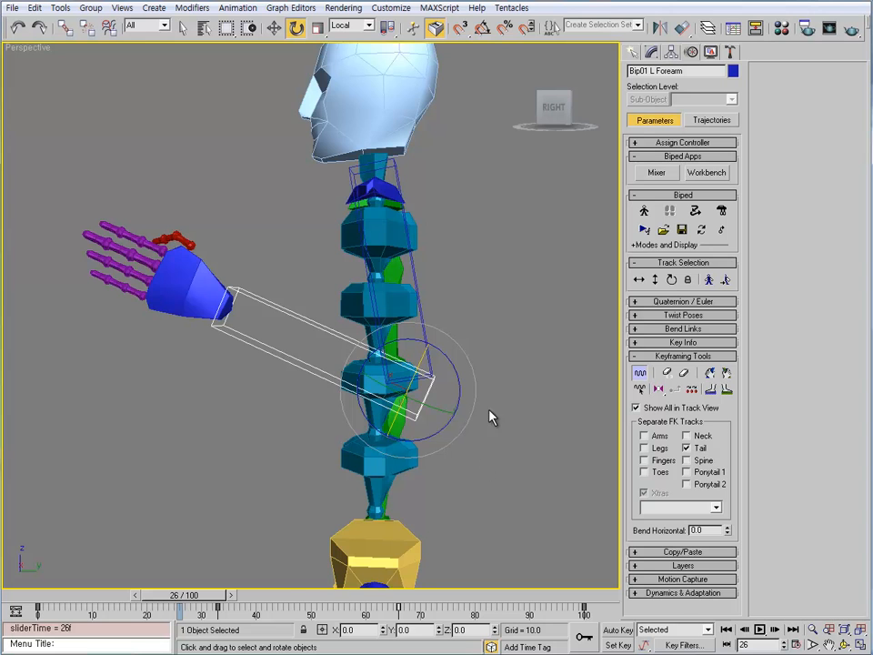
{"action": "scroll", "coordinate": [314, 457], "scroll_direction": "down", "scroll_amount": 4}
{"action": "middle_click_drag", "start_coordinate": [356, 430], "coordinate": [419, 443], "text": "alt"}
- Draw an open three-vertex line with corner points on the ground beside the biped
{"action": "left_click", "coordinate": [652, 52]}
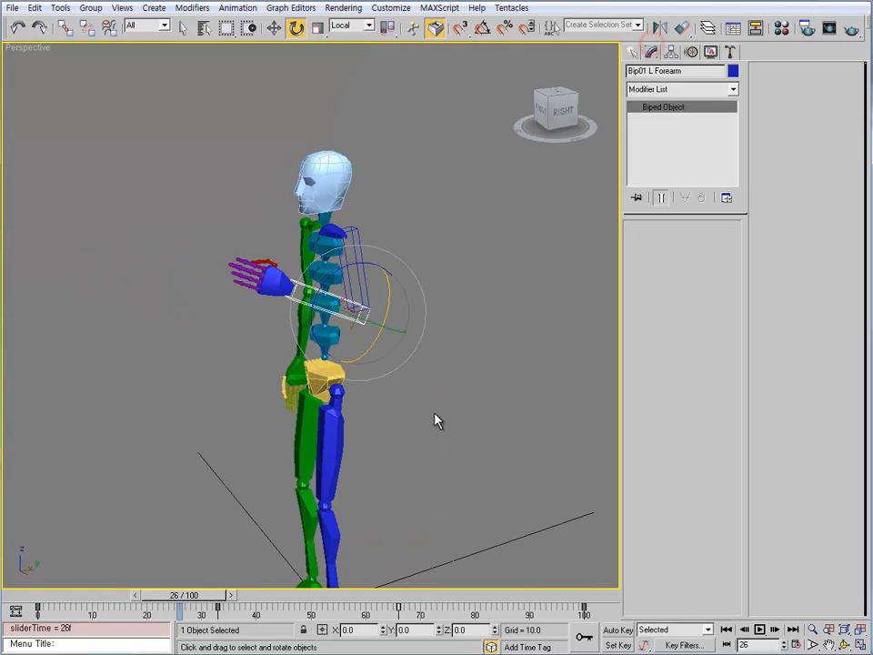
{"action": "middle_click_drag", "start_coordinate": [360, 429], "coordinate": [346, 332]}
{"action": "scroll", "coordinate": [366, 388], "scroll_direction": "down", "scroll_amount": 2}
{"action": "middle_click_drag", "start_coordinate": [350, 383], "coordinate": [360, 412]}
{"action": "scroll", "coordinate": [360, 410], "scroll_direction": "up", "scroll_amount": 1}
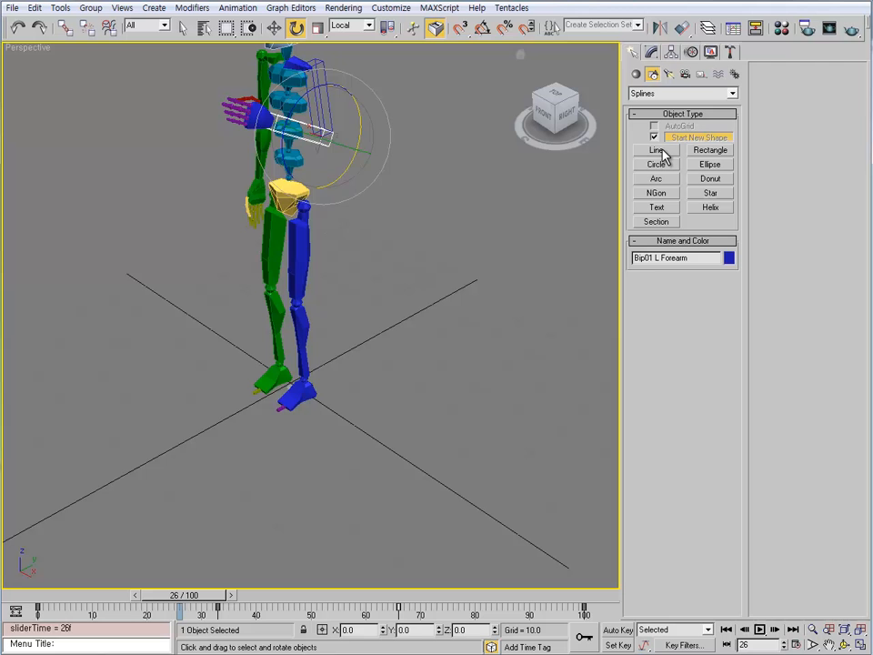
{"action": "left_click", "coordinate": [657, 150]}
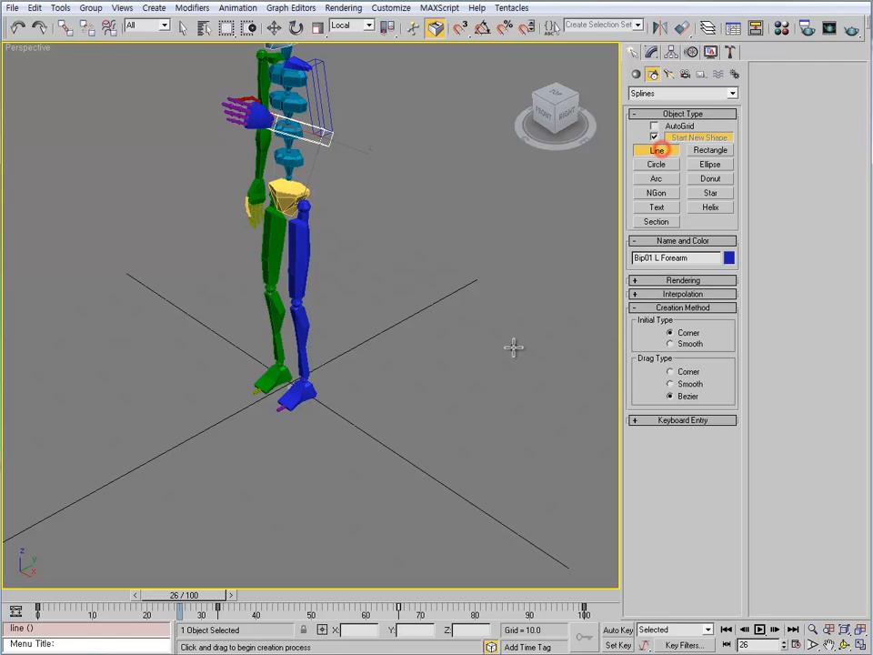
{"action": "left_click", "coordinate": [483, 377]}
{"action": "left_click", "coordinate": [412, 401]}
{"action": "left_click", "coordinate": [383, 470]}
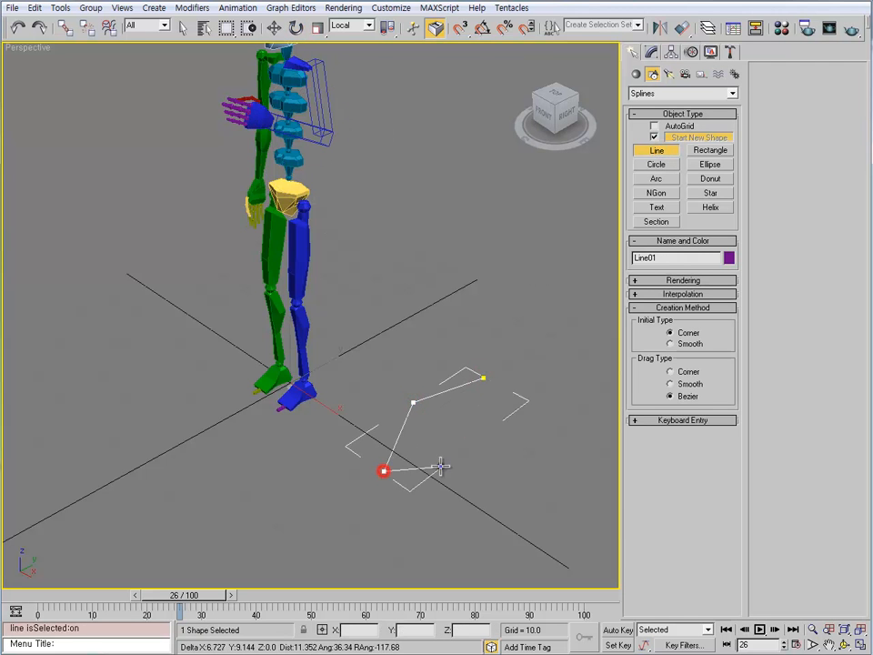
{"action": "right_click", "coordinate": [440, 467]}
{"action": "middle_click_drag", "start_coordinate": [440, 467], "coordinate": [528, 179], "text": "alt"}
{"action": "middle_click_drag", "start_coordinate": [427, 365], "coordinate": [359, 364], "text": "alt"}
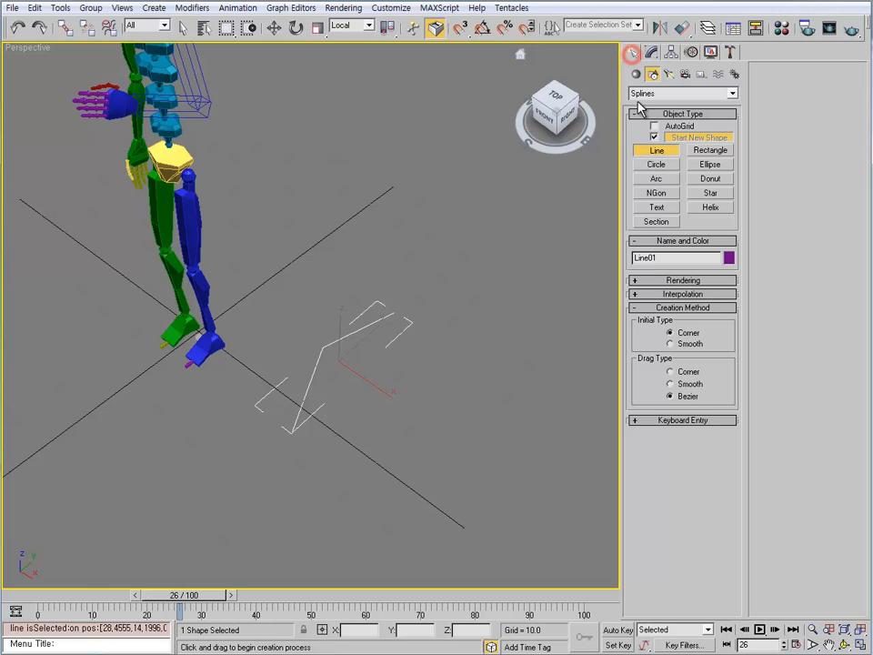
- Create a Point helper on the ground near the line and set its size to 4
{"action": "left_click", "coordinate": [701, 75]}
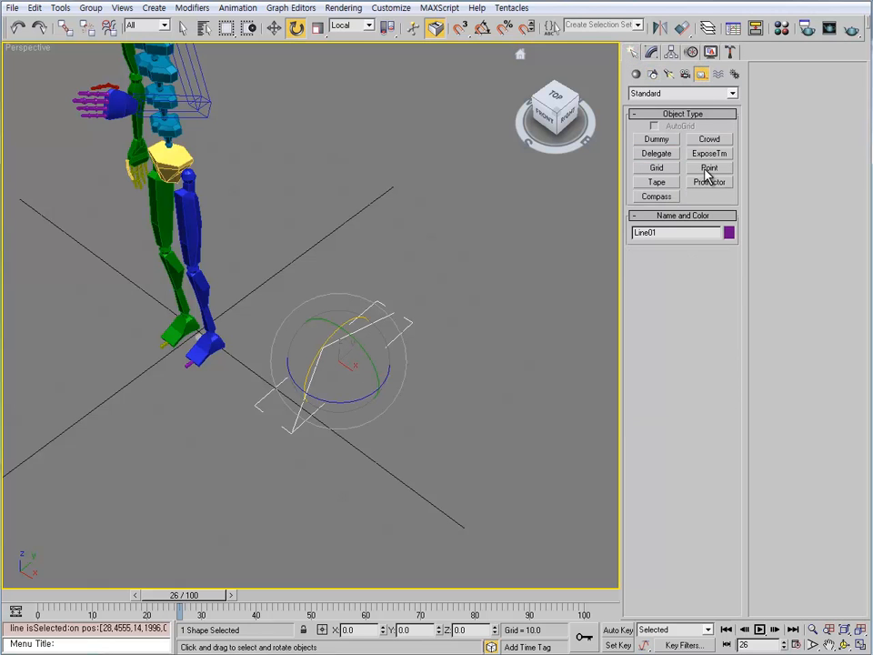
{"action": "left_click", "coordinate": [710, 169]}
{"action": "left_click", "coordinate": [447, 346]}
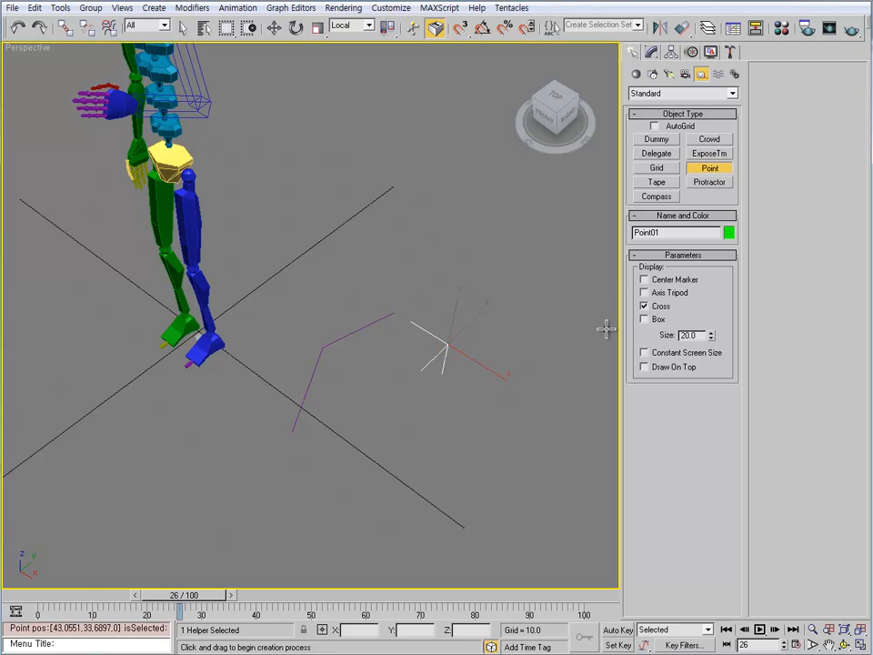
{"action": "left_click_drag", "start_coordinate": [695, 337], "coordinate": [638, 338]}
{"action": "type", "text": "4"}
{"action": "middle_click_drag", "start_coordinate": [481, 357], "coordinate": [463, 349]}
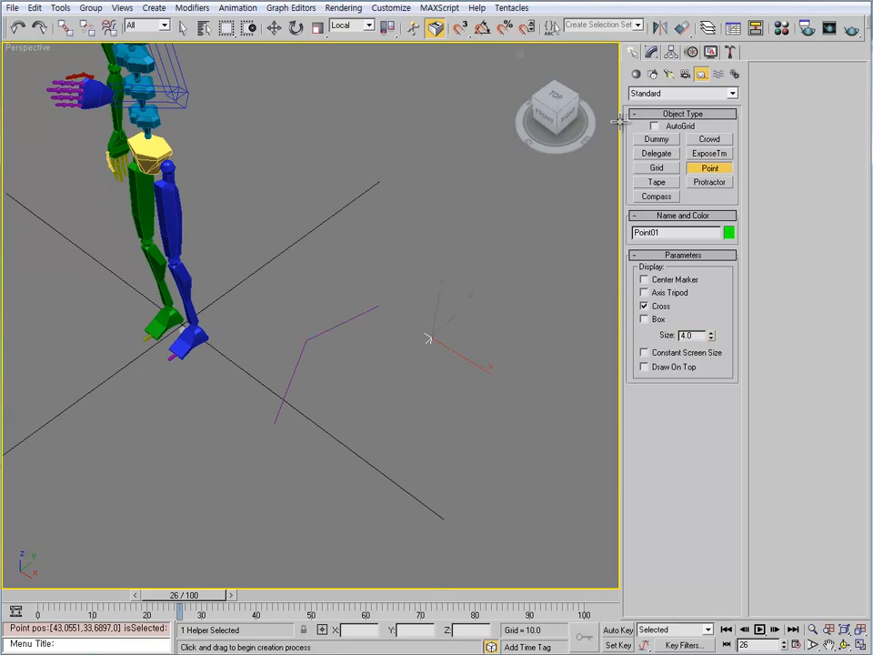
{"action": "left_click", "coordinate": [652, 55]}
{"action": "key", "text": "e"}
{"action": "middle_click_drag", "start_coordinate": [502, 303], "coordinate": [441, 330], "text": "alt"}
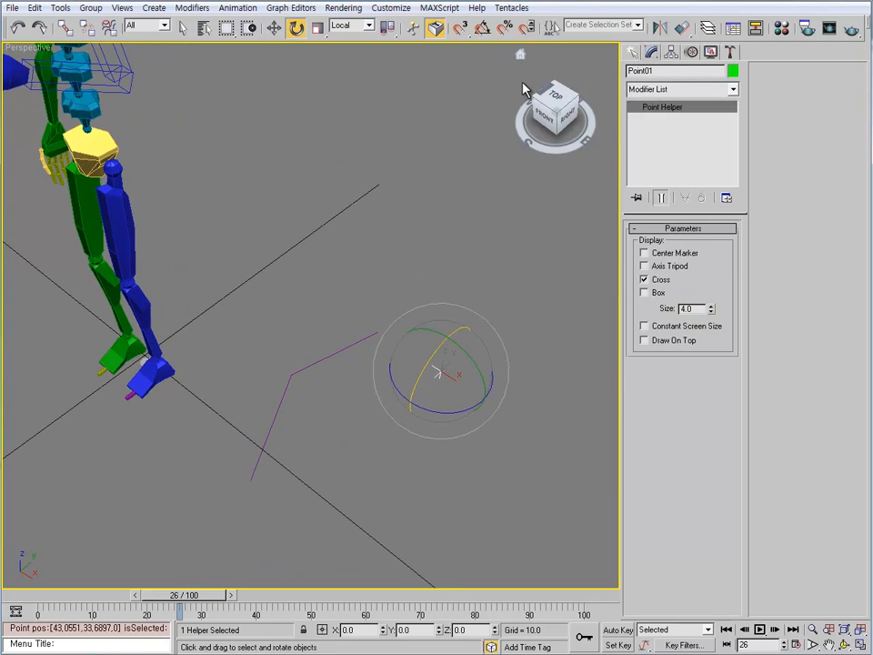
- Assign a Path Constraint to the point helper's position and add the three-vertex line as its path
{"action": "left_click", "coordinate": [278, 8]}
{"action": "left_click", "coordinate": [273, 10]}
{"action": "left_click", "coordinate": [691, 52]}
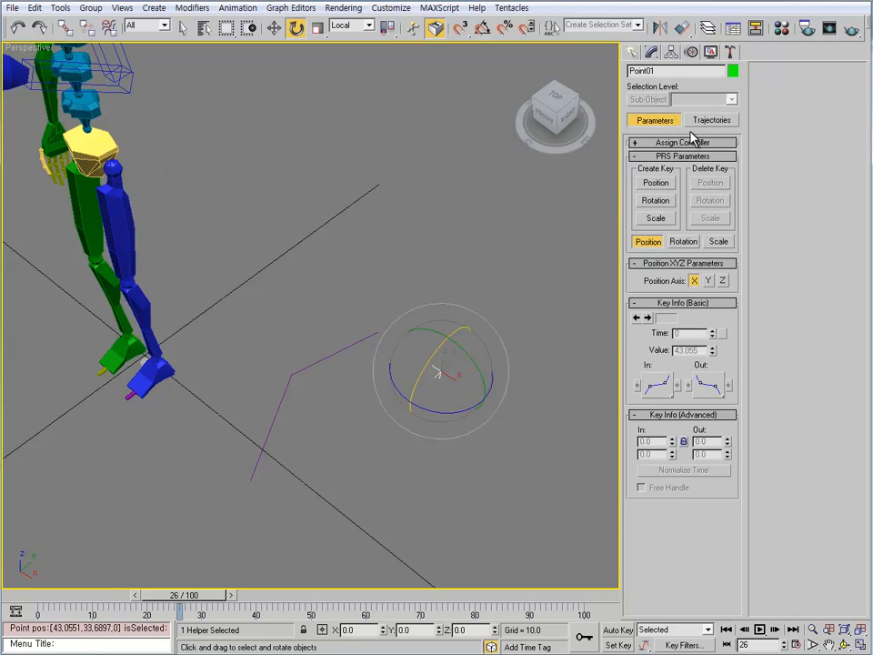
{"action": "left_click", "coordinate": [682, 142]}
{"action": "left_click", "coordinate": [648, 183]}
{"action": "left_click", "coordinate": [637, 158]}
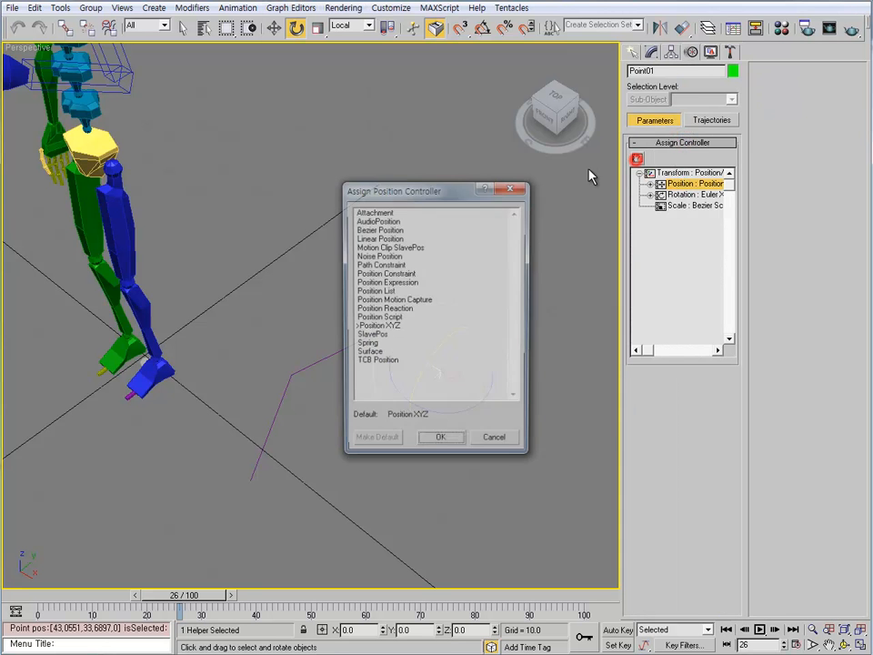
{"action": "left_click", "coordinate": [381, 264]}
{"action": "left_click", "coordinate": [441, 442]}
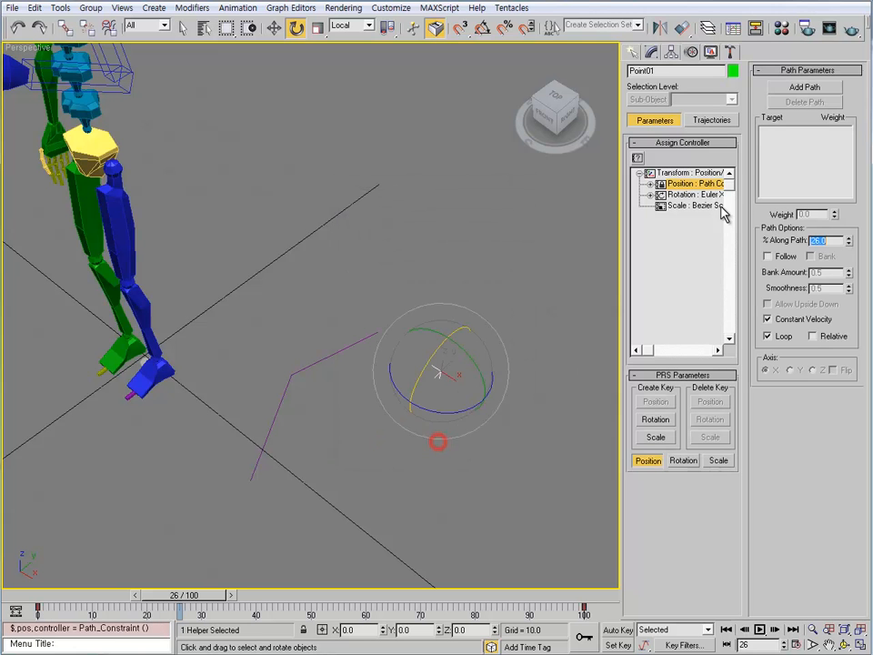
{"action": "left_click", "coordinate": [798, 88]}
{"action": "left_click", "coordinate": [366, 338]}
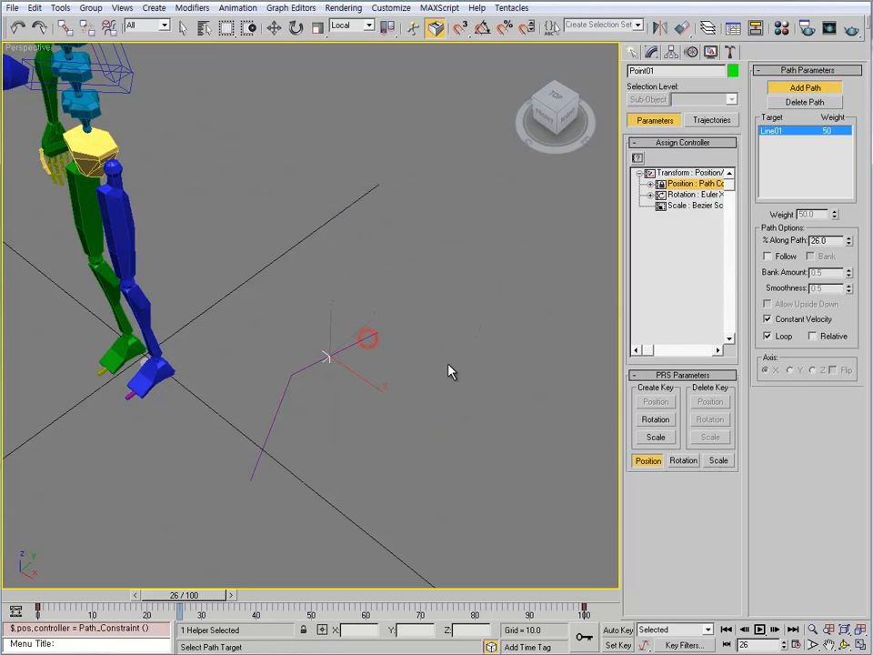
{"action": "key", "text": "w"}
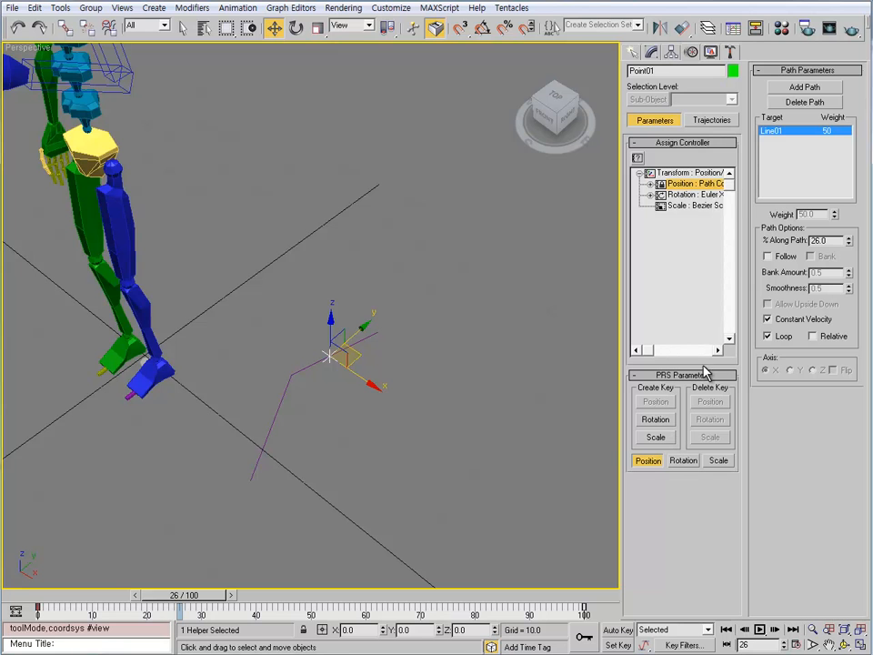
- Scrub the point helper's travel along the line, return to frame 0 and delete its path animation keys
{"action": "double_click", "coordinate": [830, 240]}
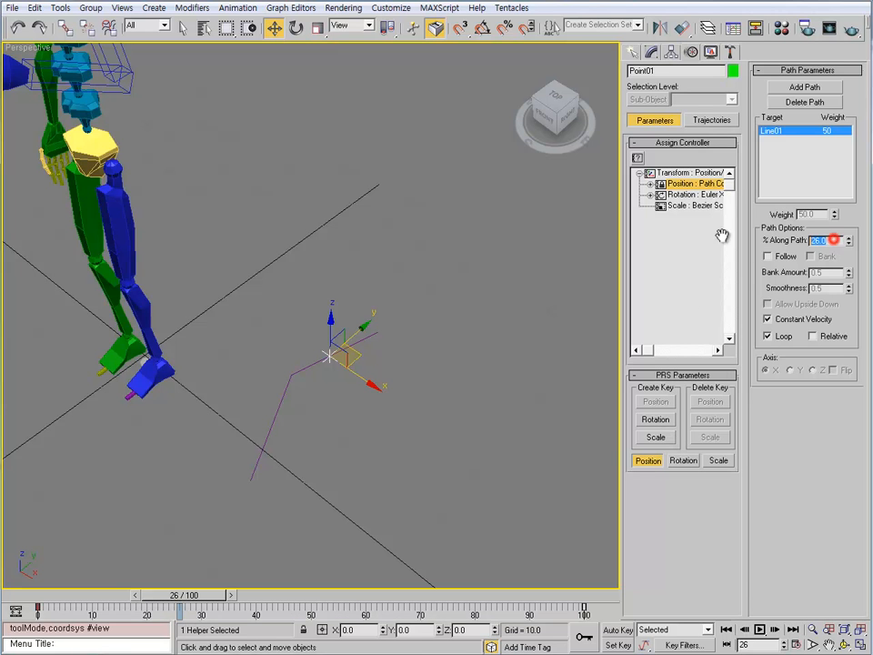
{"action": "left_click_drag", "start_coordinate": [210, 598], "coordinate": [244, 598]}
{"action": "left_click_drag", "start_coordinate": [598, 607], "coordinate": [241, 573]}
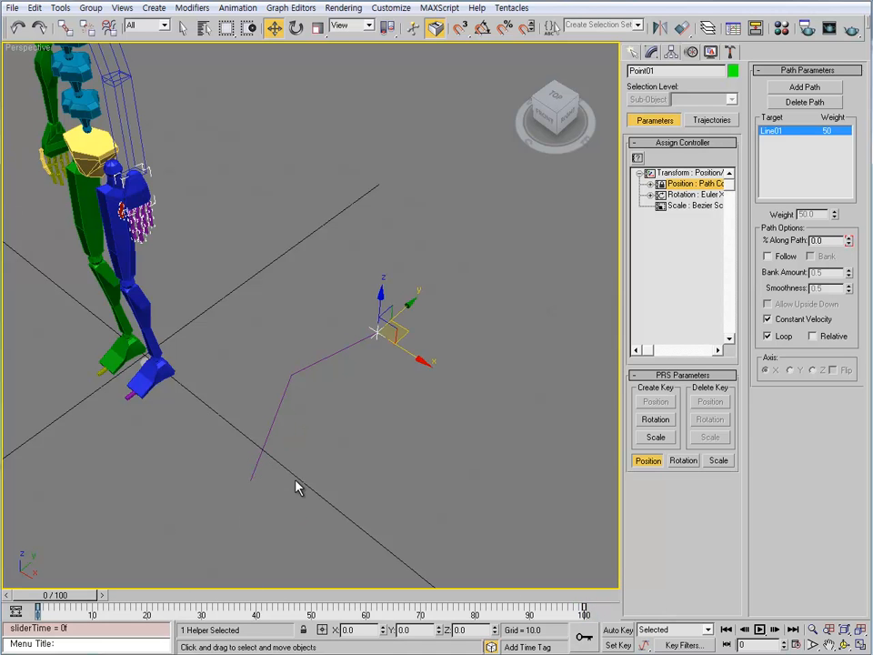
{"action": "key", "text": "Delete"}
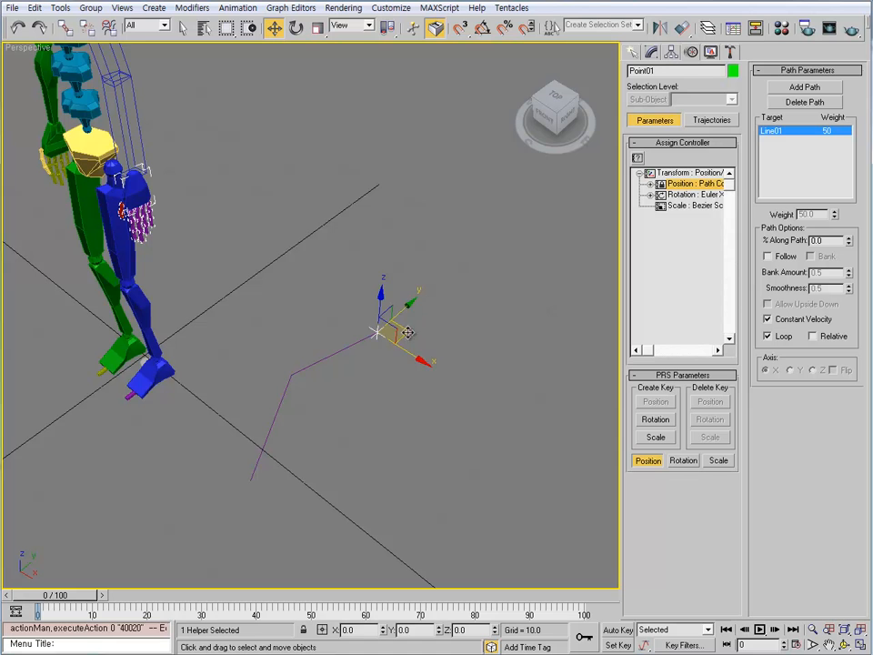
- Try moving the point helper along the line with % Along Path values of 10, 0 and 20, and reset it to 0
{"action": "left_click_drag", "start_coordinate": [408, 333], "coordinate": [367, 372]}
{"action": "double_click", "coordinate": [837, 240]}
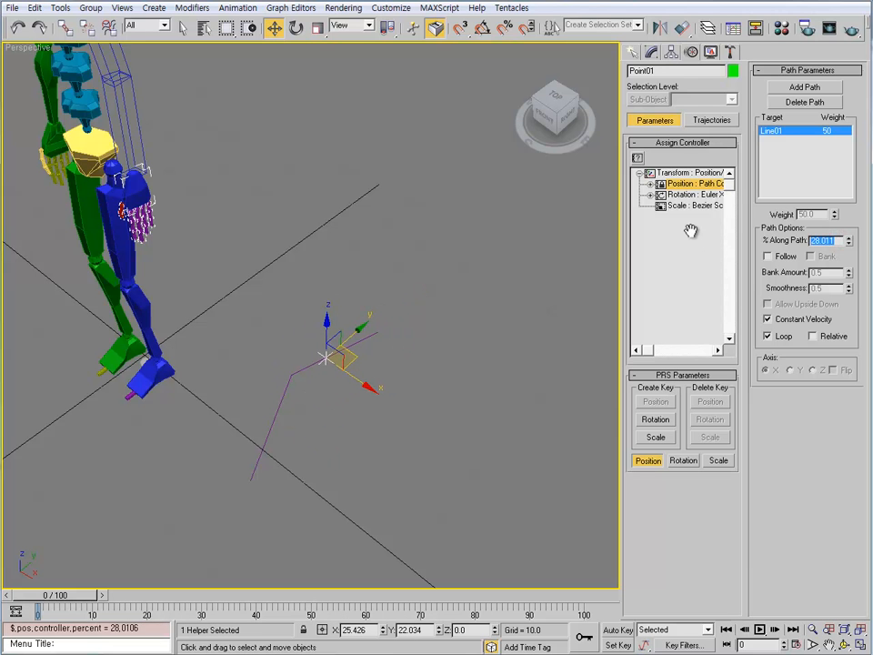
{"action": "type", "text": "10"}
{"action": "key", "text": "Return"}
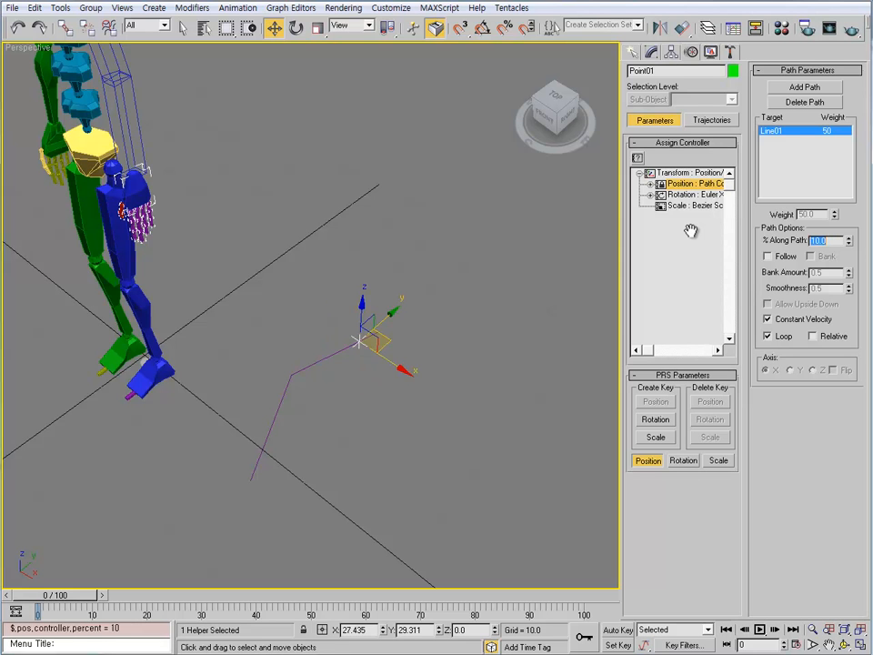
{"action": "type", "text": "0"}
{"action": "key", "text": "Return"}
{"action": "type", "text": "20"}
{"action": "key", "text": "Return"}
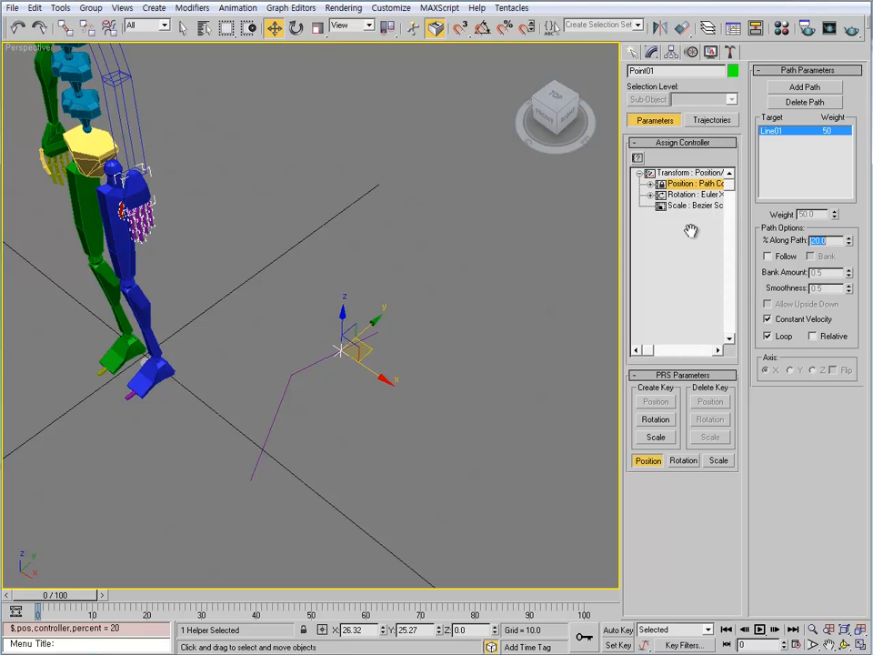
{"action": "middle_click_drag", "start_coordinate": [498, 328], "coordinate": [337, 347], "text": "alt"}
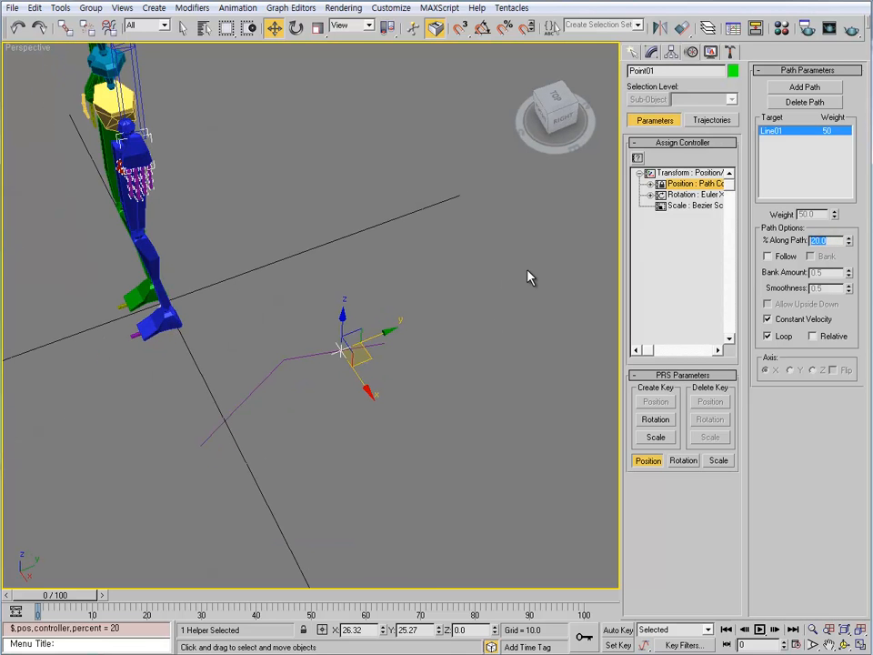
{"action": "type", "text": "0"}
{"action": "key", "text": "Return"}
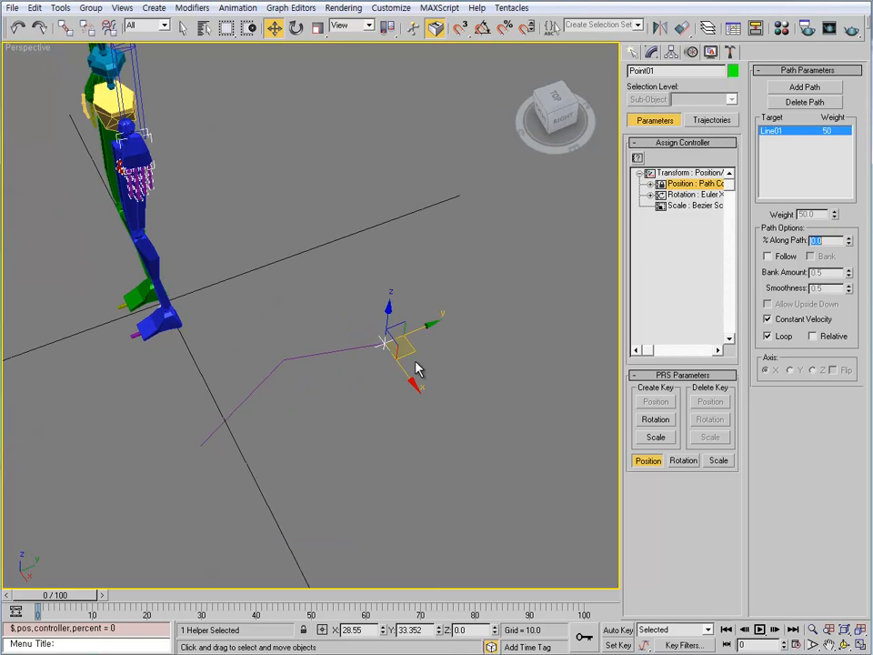
- Clone the point helper as an instance and set the clone's % Along Path to 10
{"action": "middle_click_drag", "start_coordinate": [416, 346], "coordinate": [414, 339]}
{"action": "key", "text": "ctrl+v"}
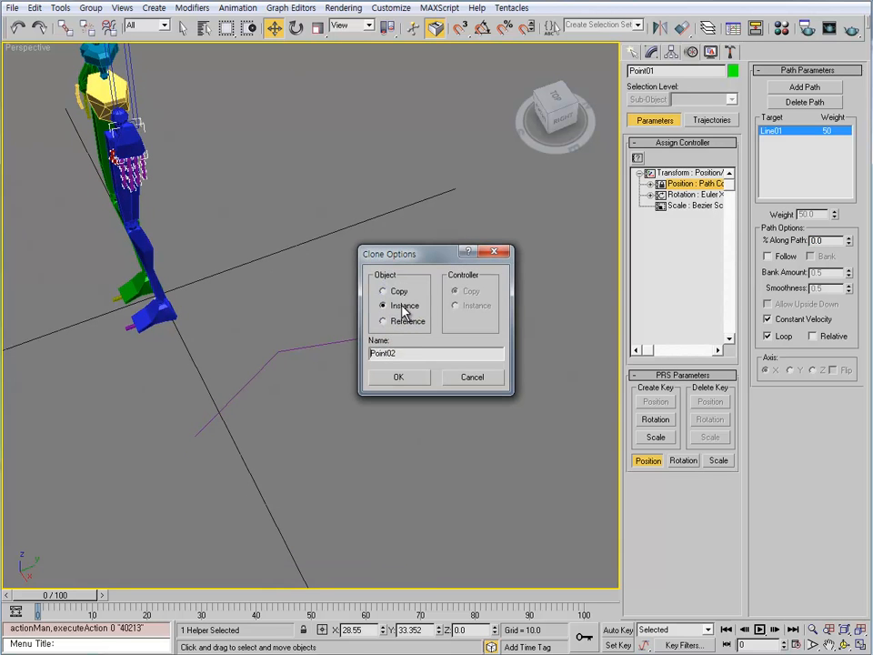
{"action": "left_click", "coordinate": [400, 378]}
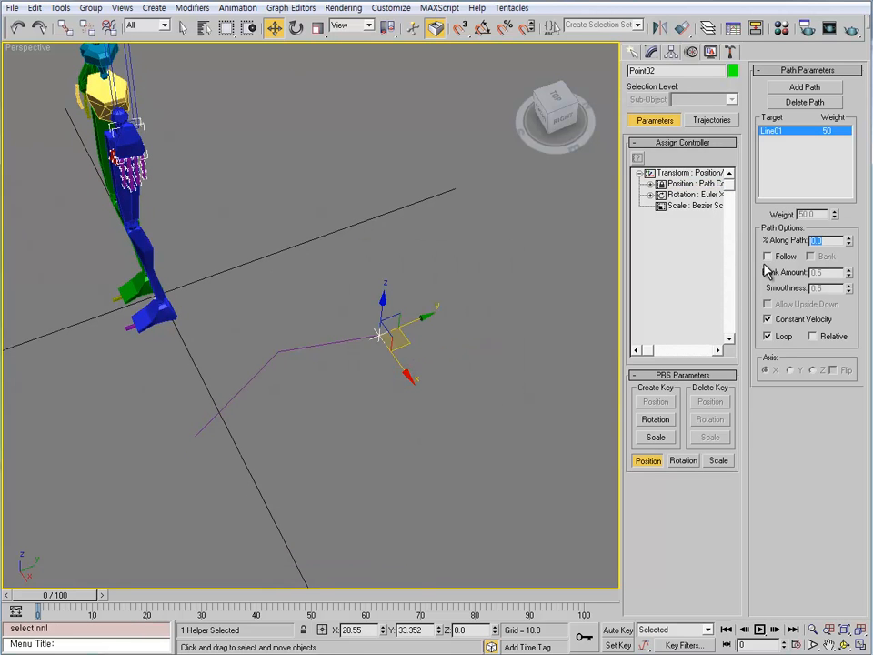
{"action": "type", "text": "10"}
{"action": "key", "text": "Return"}
- Cancel a further clone of the point helper and set the second helper's % Along Path to 20
{"action": "middle_click_drag", "start_coordinate": [440, 326], "coordinate": [470, 313]}
{"action": "key", "text": "ctrl+v"}
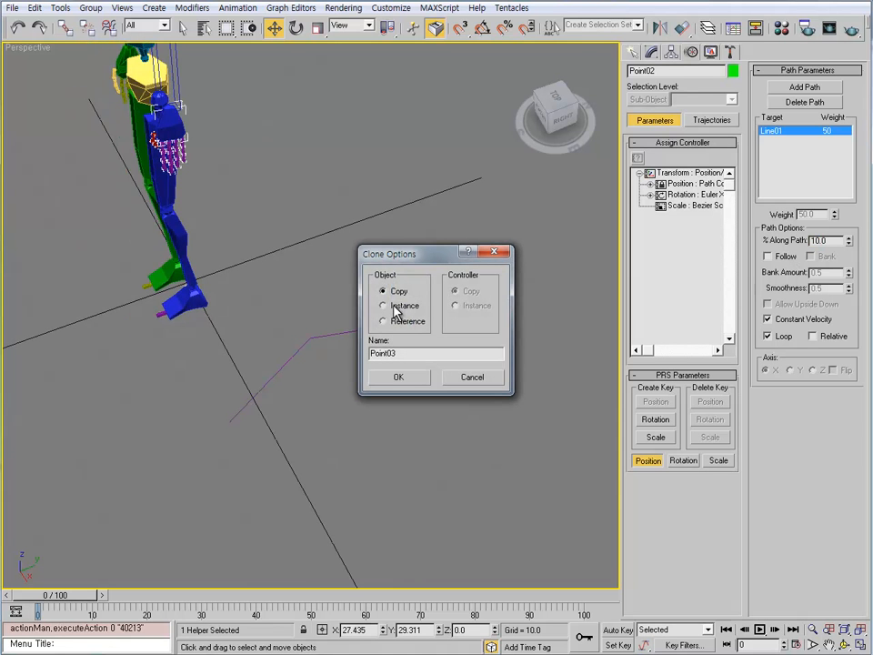
{"action": "left_click", "coordinate": [471, 377]}
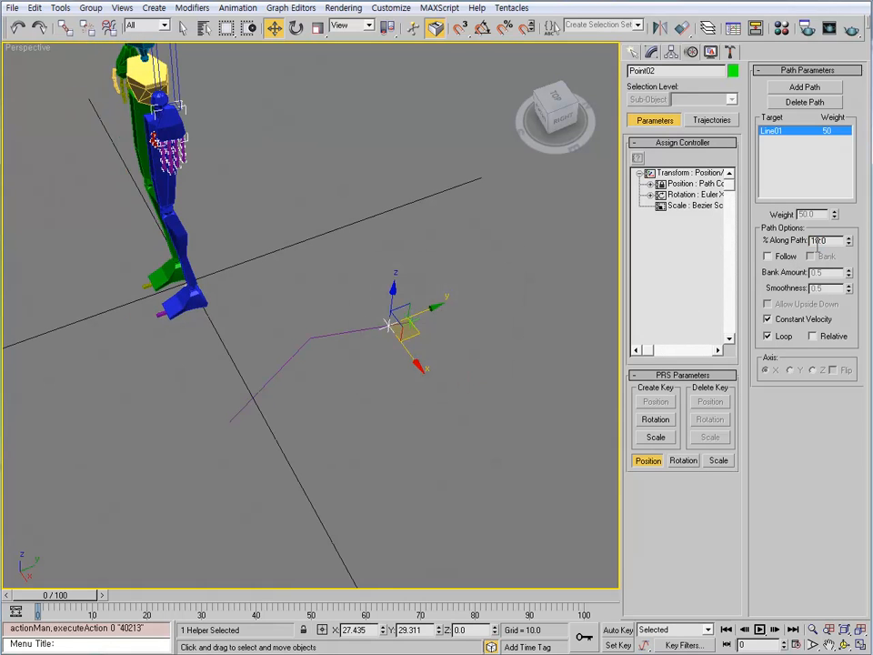
{"action": "double_click", "coordinate": [821, 240]}
{"action": "key", "text": "Return"}
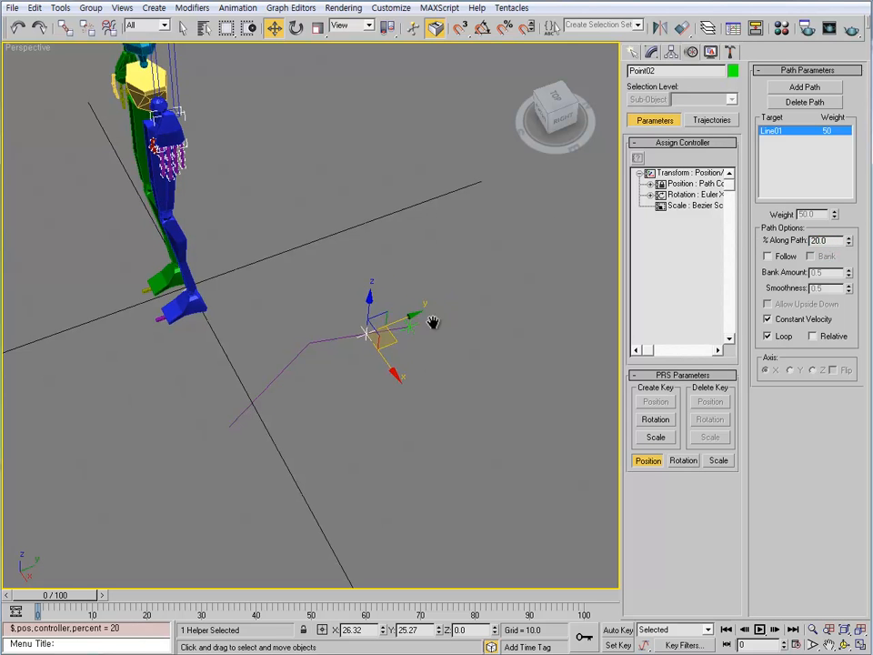
- Clone the second point helper and set the clone's % Along Path to 40
{"action": "middle_click_drag", "start_coordinate": [433, 323], "coordinate": [452, 317]}
{"action": "key", "text": "ctrl+v"}
{"action": "left_click", "coordinate": [398, 378]}
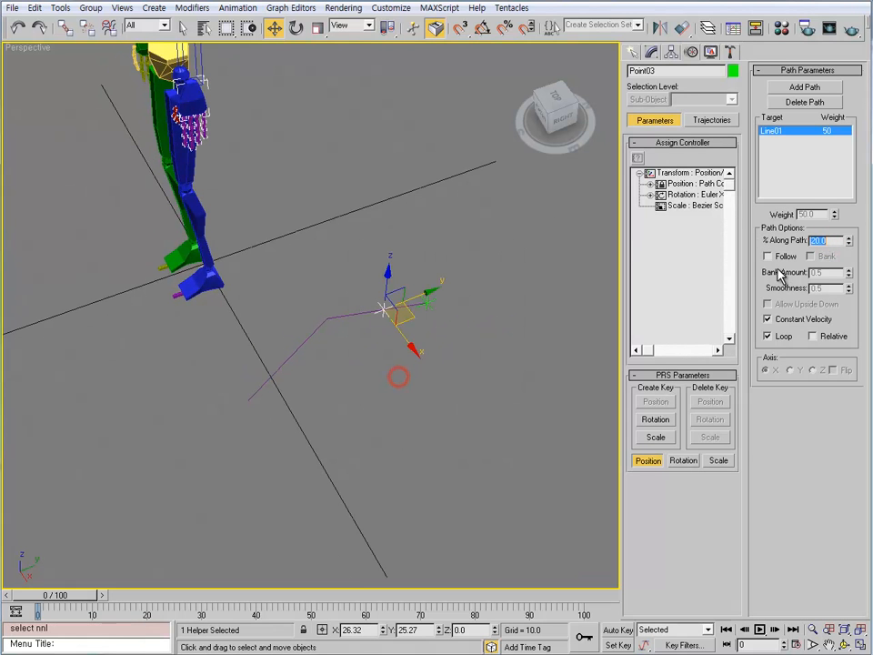
{"action": "type", "text": "40"}
{"action": "key", "text": "Return"}
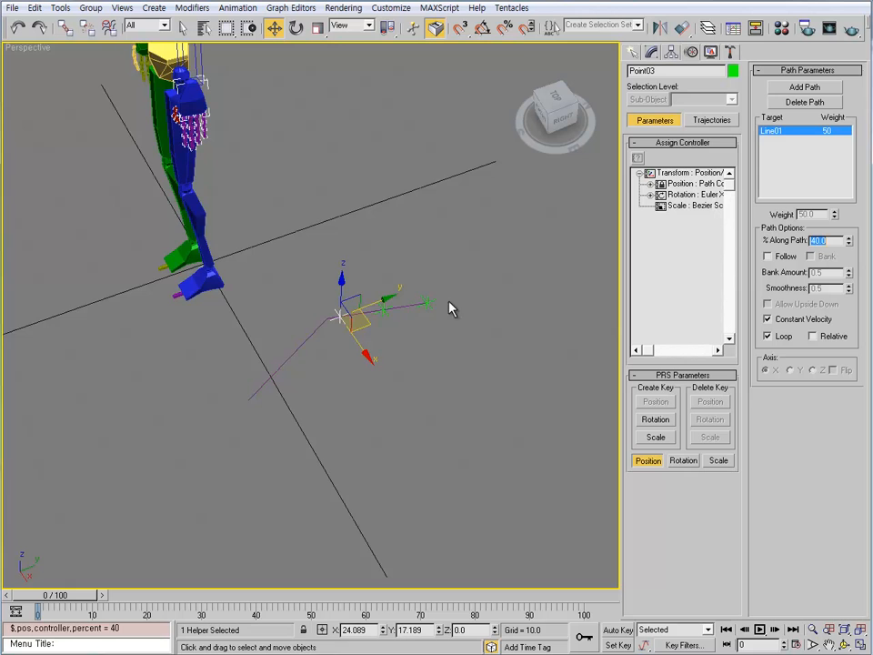
- Draw a chain of two bones plus an end bone beside the line, with joints roughly alongside the three point helpers
{"action": "middle_click_drag", "start_coordinate": [452, 309], "coordinate": [356, 298], "text": "alt"}
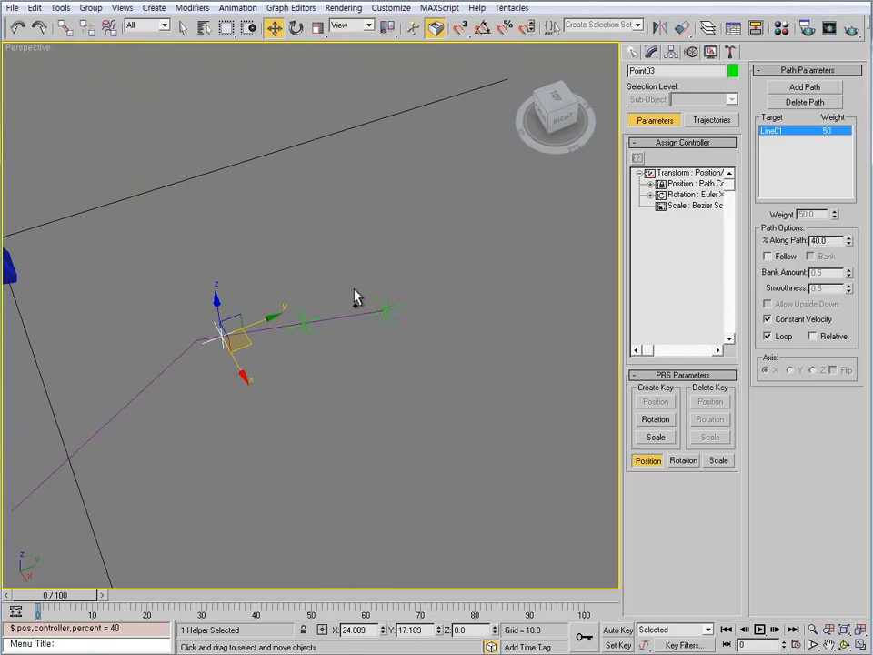
{"action": "left_click", "coordinate": [633, 52]}
{"action": "left_click", "coordinate": [735, 74]}
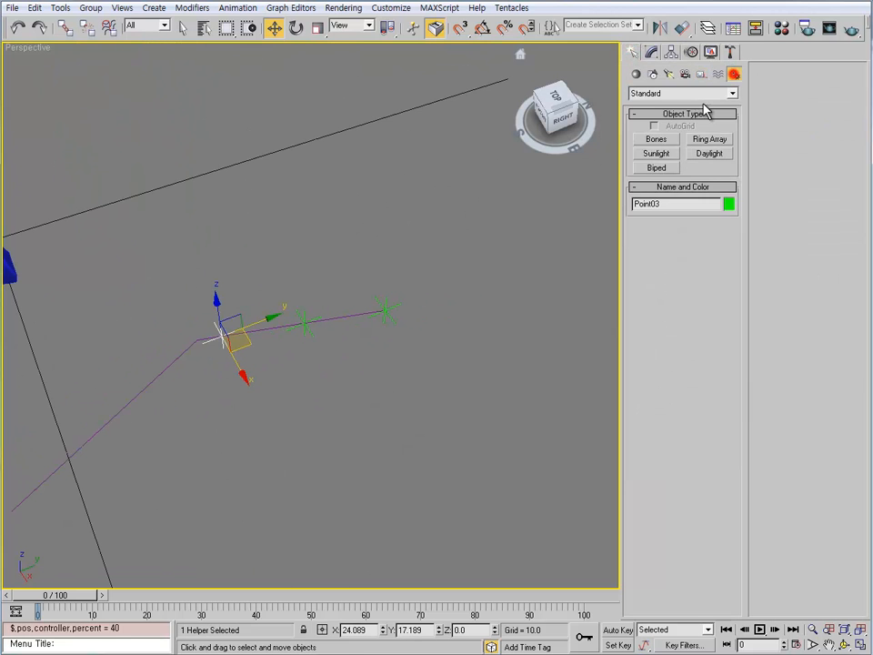
{"action": "left_click", "coordinate": [657, 139]}
{"action": "left_click", "coordinate": [407, 349]}
{"action": "left_click", "coordinate": [313, 361]}
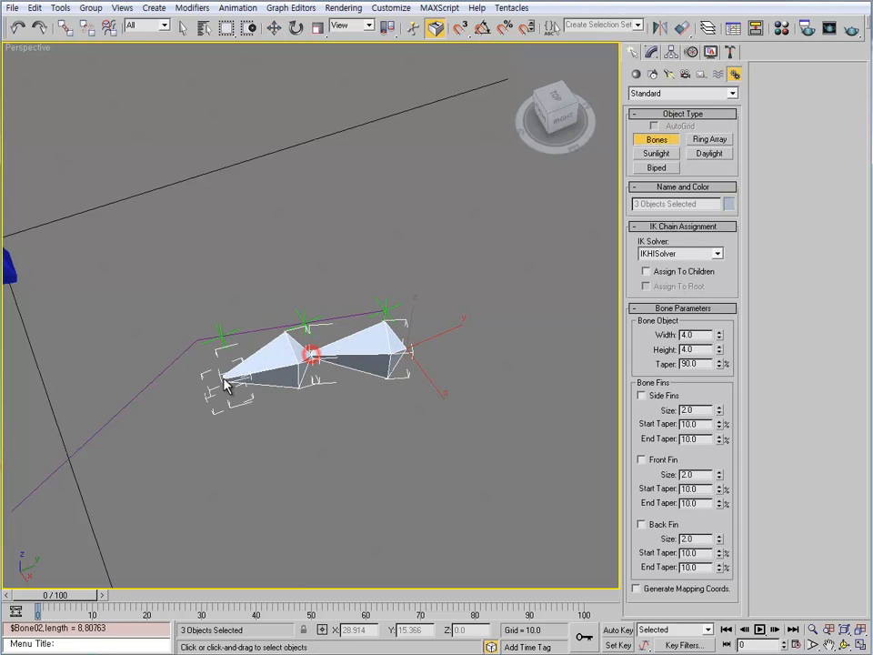
{"action": "left_click", "coordinate": [222, 378]}
{"action": "right_click", "coordinate": [176, 433]}
{"action": "right_click", "coordinate": [524, 271]}
- Set the width and height of all three bones to 2 and enable their front fins with Bone Tools
{"action": "left_click", "coordinate": [363, 350]}
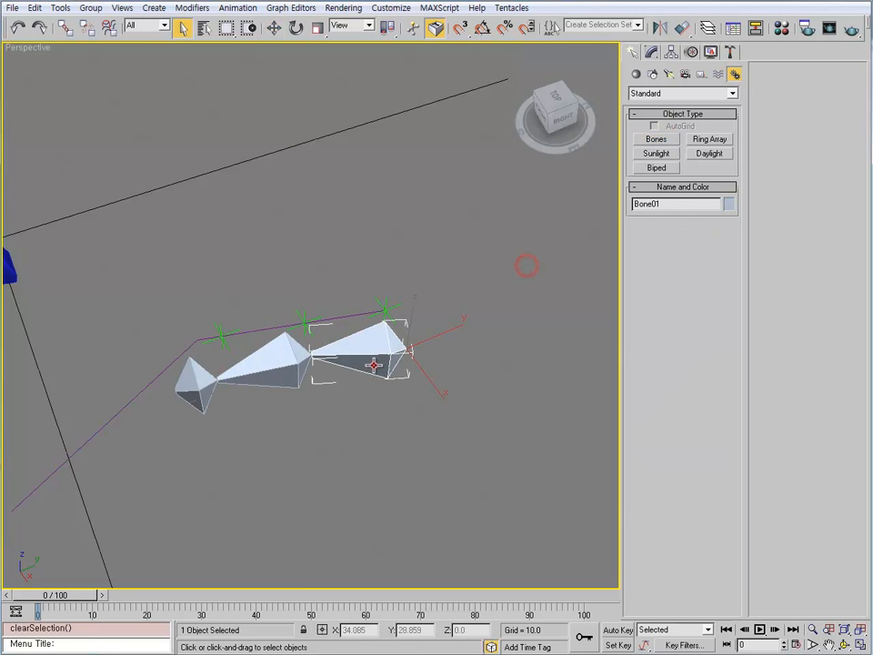
{"action": "left_click", "coordinate": [273, 372], "text": "ctrl"}
{"action": "left_click", "coordinate": [194, 384], "text": "ctrl"}
{"action": "left_click", "coordinate": [120, 9]}
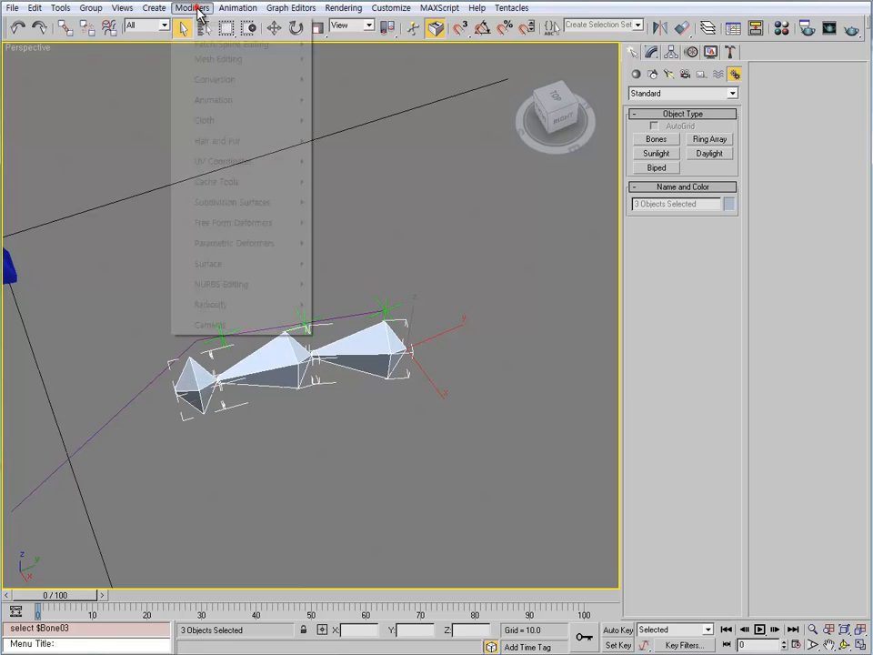
{"action": "left_click", "coordinate": [264, 228]}
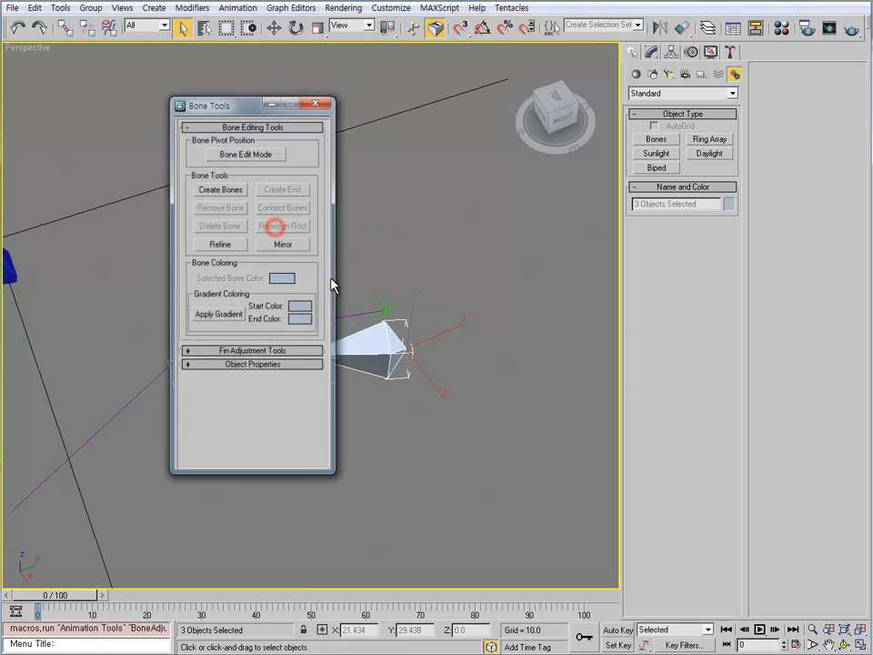
{"action": "left_click", "coordinate": [253, 352]}
{"action": "left_click_drag", "start_coordinate": [246, 108], "coordinate": [606, 104]}
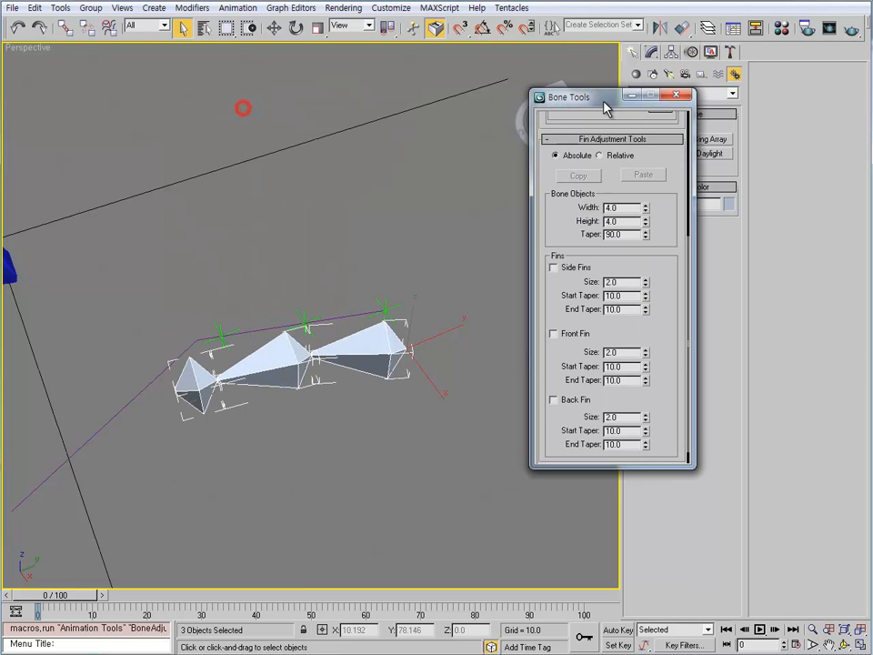
{"action": "type", "text": "2"}
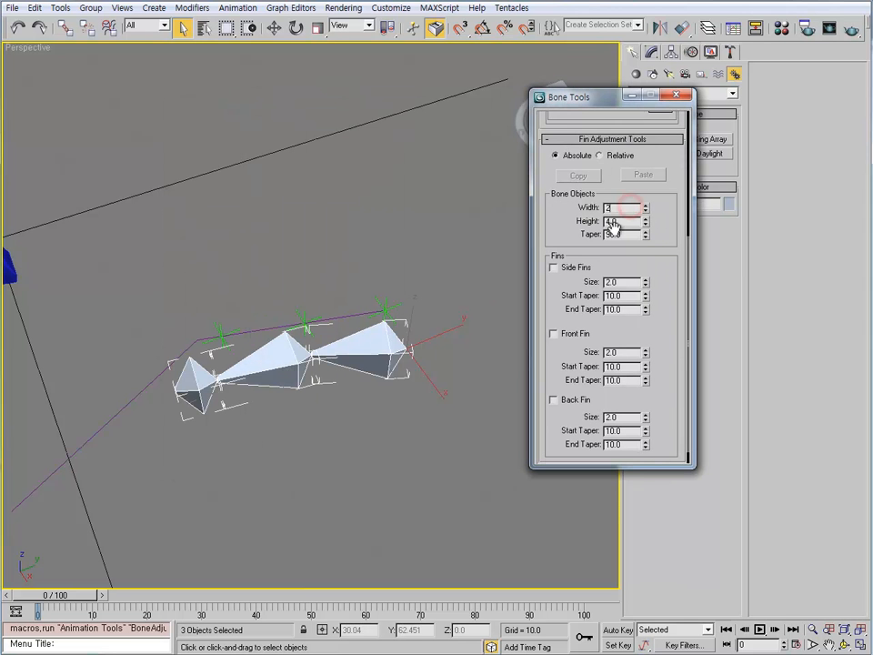
{"action": "double_click", "coordinate": [614, 221]}
{"action": "type", "text": "2"}
{"action": "key", "text": "Return"}
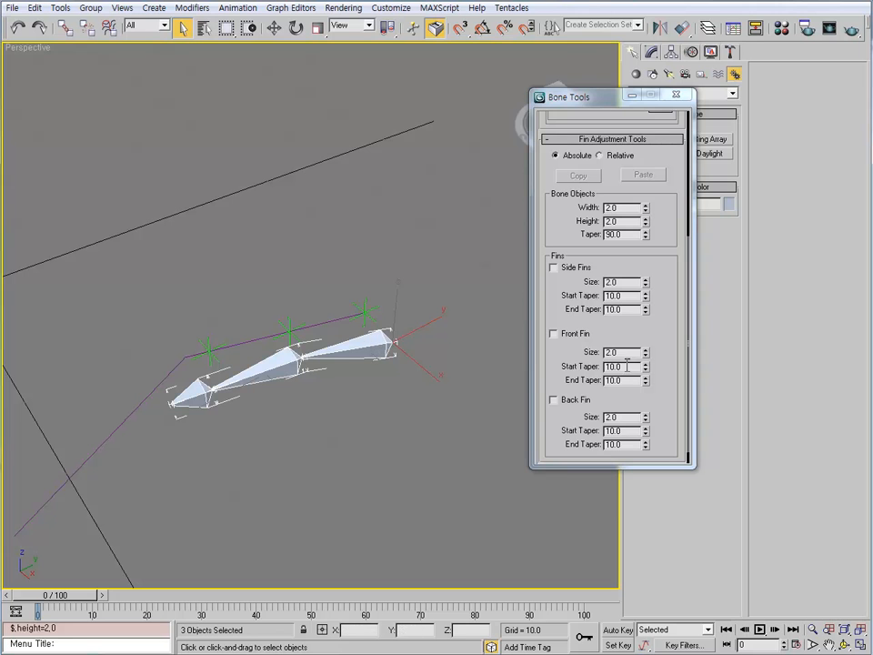
{"action": "left_click", "coordinate": [554, 334]}
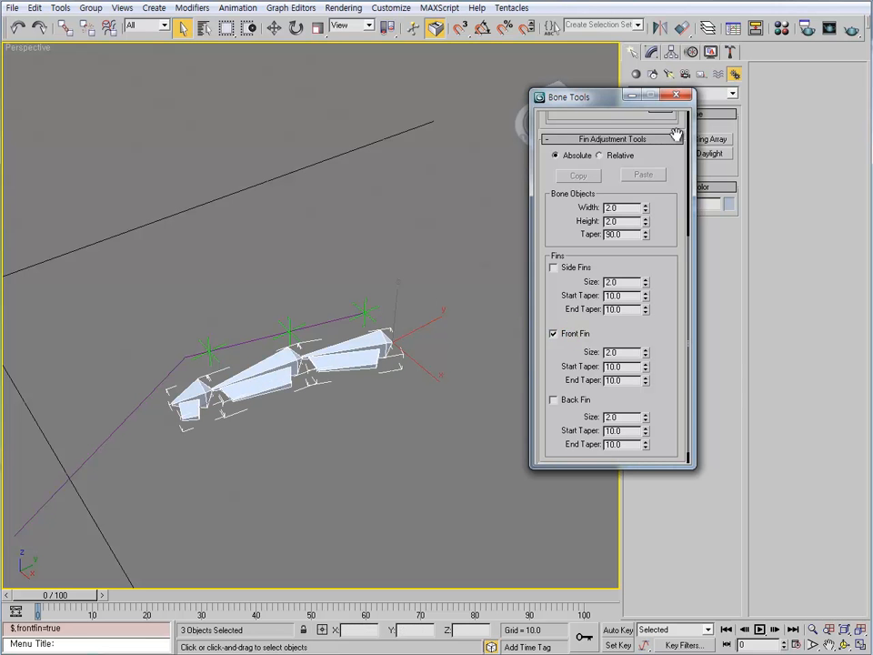
{"action": "left_click", "coordinate": [677, 96]}
- Assign a Position Constraint to the first bone's position and add Point01 as its target
{"action": "left_click", "coordinate": [431, 392]}
{"action": "left_click", "coordinate": [361, 347]}
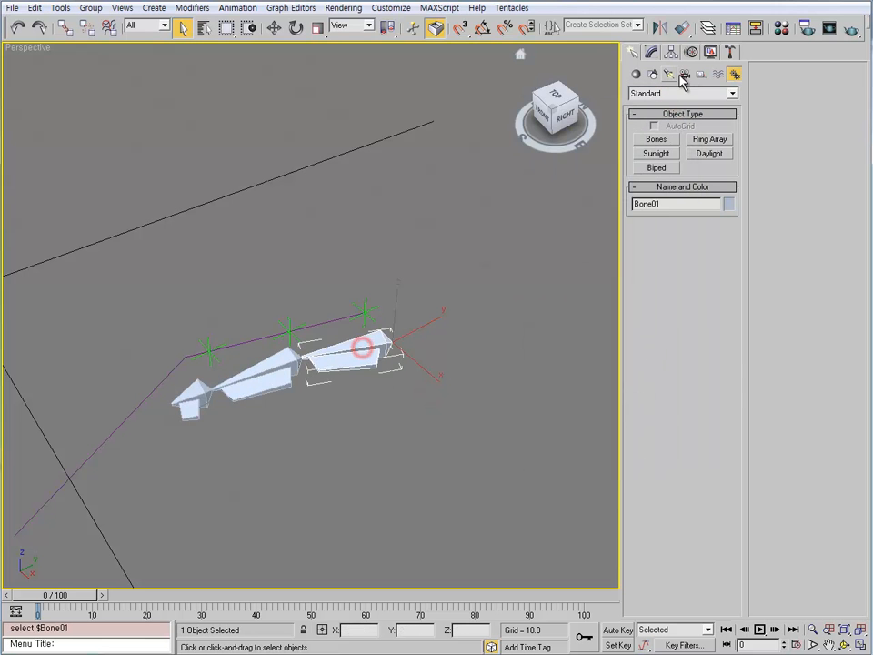
{"action": "left_click", "coordinate": [667, 52]}
{"action": "left_click", "coordinate": [690, 52]}
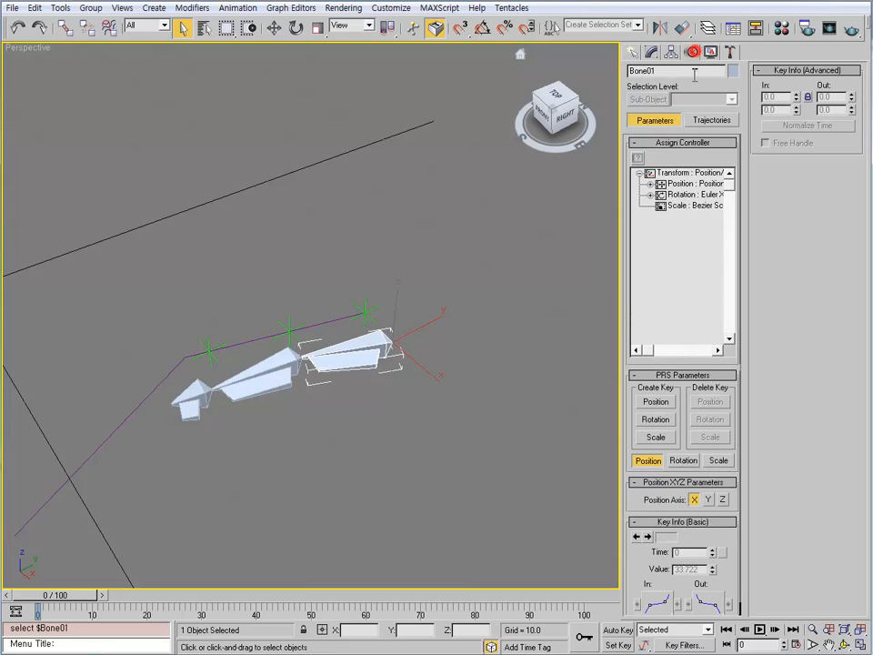
{"action": "left_click", "coordinate": [684, 184]}
{"action": "left_click", "coordinate": [638, 158]}
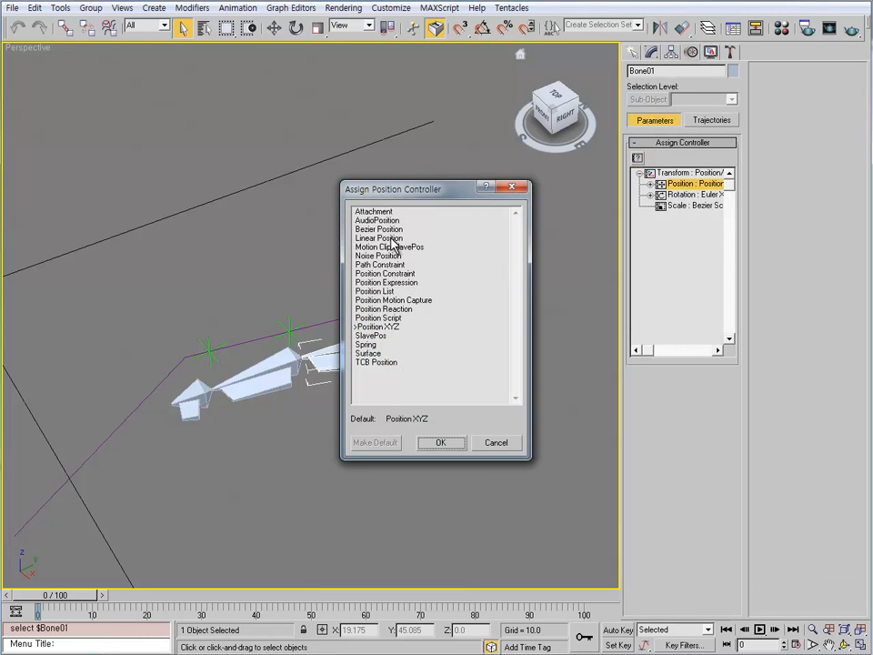
{"action": "left_click", "coordinate": [385, 273]}
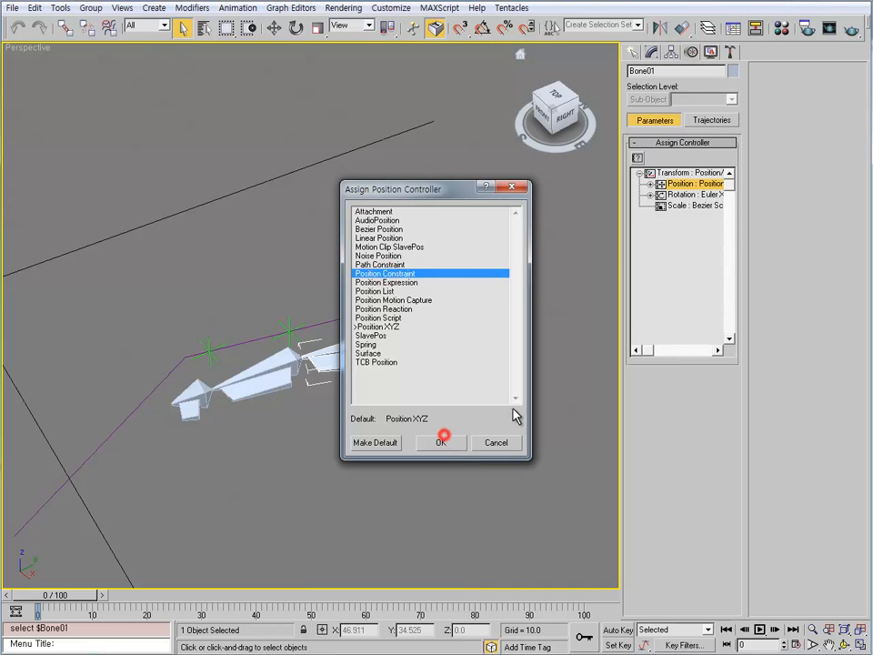
{"action": "left_click", "coordinate": [443, 442]}
{"action": "left_click", "coordinate": [780, 87]}
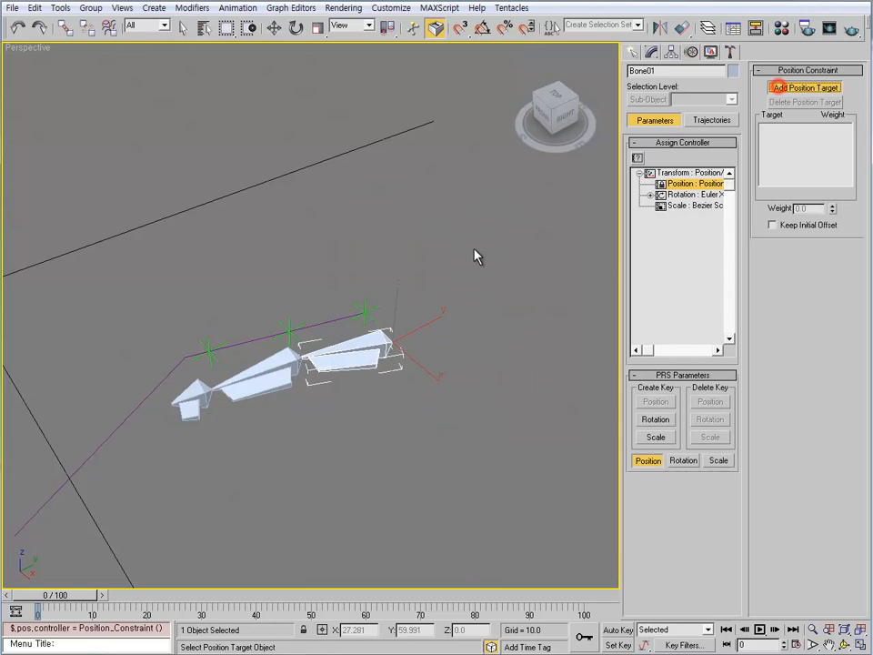
{"action": "left_click", "coordinate": [377, 306]}
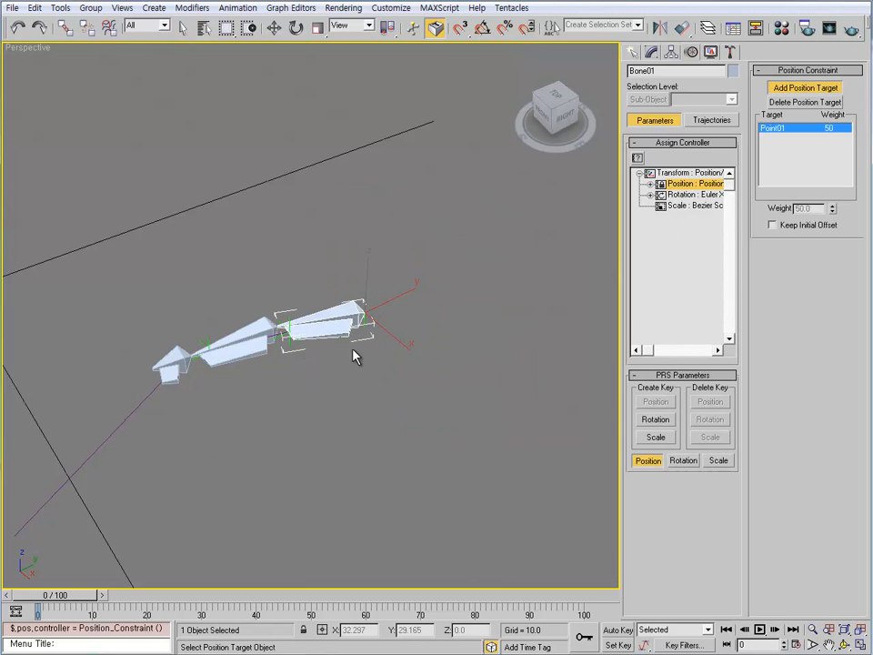
- Assign a LookAt Constraint to the first bone's rotation, target Point02, and disable Viewline Length Absolute
{"action": "mouse_move", "coordinate": [355, 357]}
{"action": "middle_mouse_down", "text": "alt"}
{"action": "mouse_move", "coordinate": [369, 336]}
{"action": "mouse_move", "coordinate": [356, 344]}
{"action": "middle_mouse_up", "text": "alt"}
{"action": "key", "text": "w"}
{"action": "double_click", "coordinate": [682, 195]}
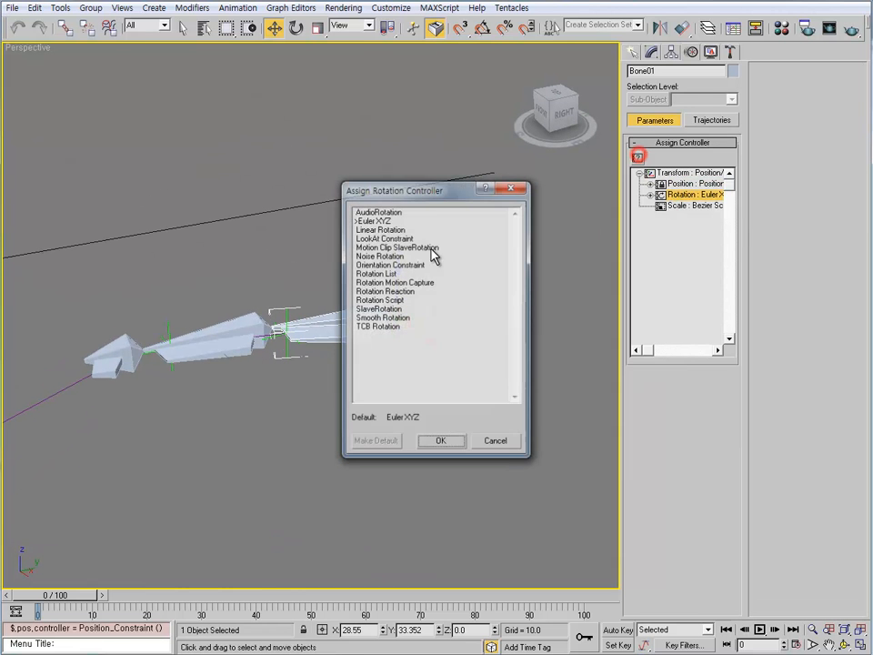
{"action": "left_click", "coordinate": [383, 239]}
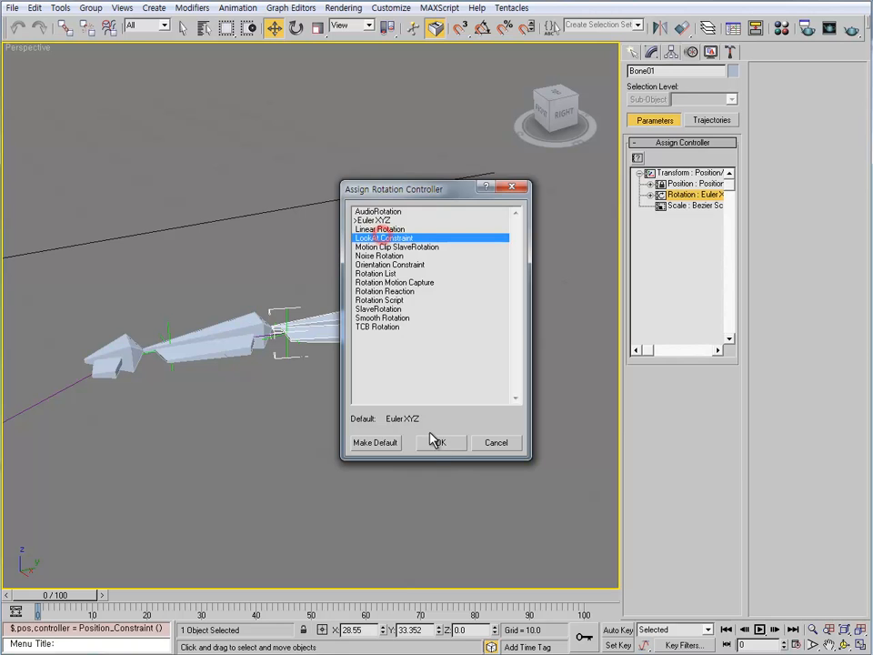
{"action": "left_click", "coordinate": [438, 442]}
{"action": "left_click", "coordinate": [775, 88]}
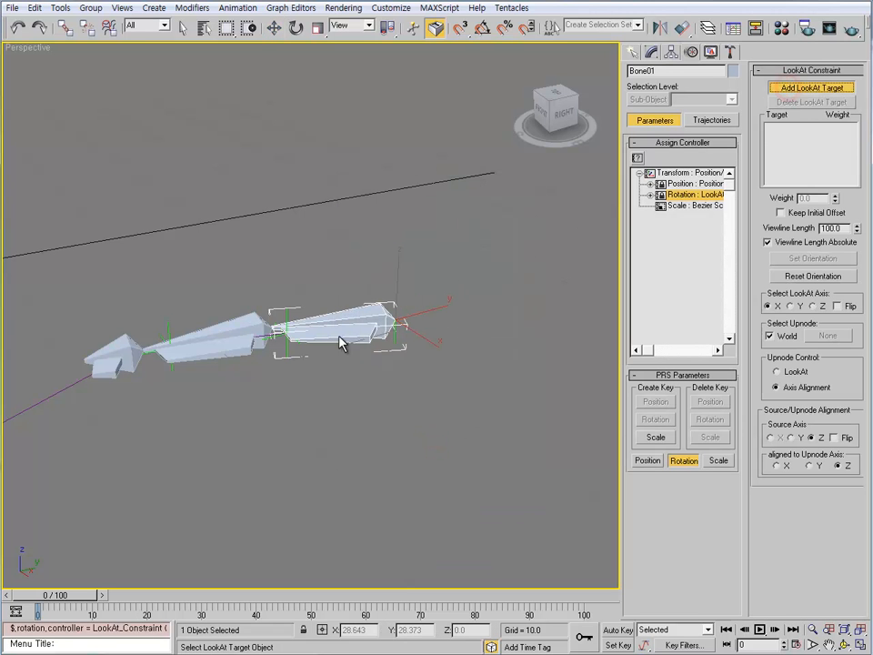
{"action": "left_click", "coordinate": [287, 355]}
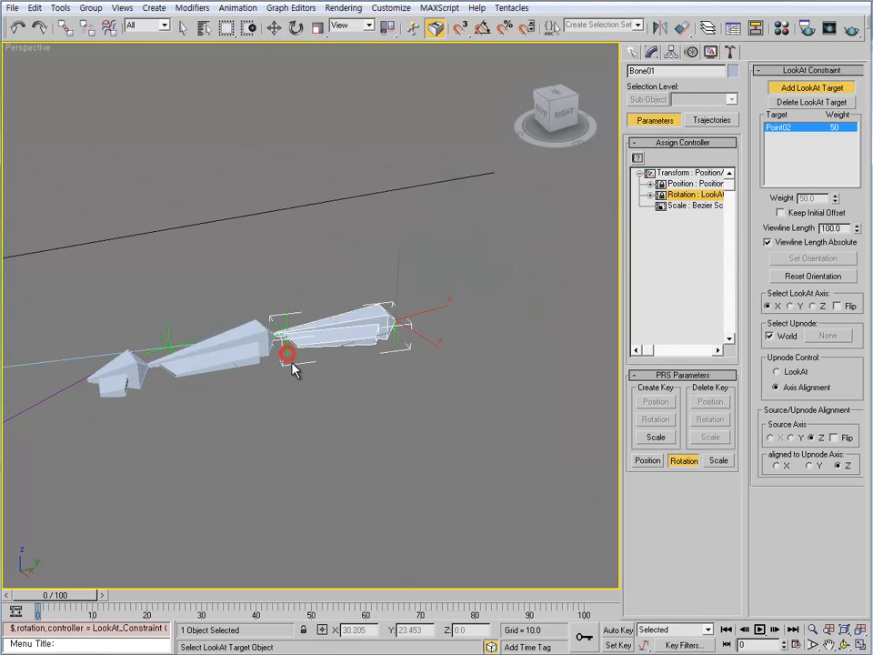
{"action": "left_click", "coordinate": [781, 243]}
{"action": "middle_click_drag", "start_coordinate": [345, 351], "coordinate": [391, 374], "text": "alt"}
{"action": "right_click", "coordinate": [403, 372]}
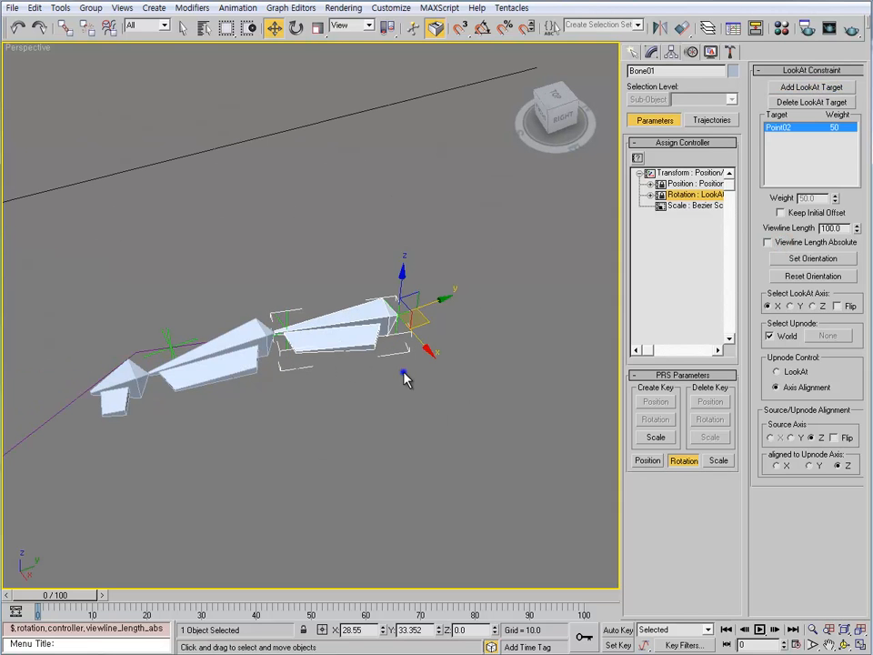
- Assign a Position Constraint to the second bone's position and add Point02 as its target
{"action": "left_click", "coordinate": [311, 398]}
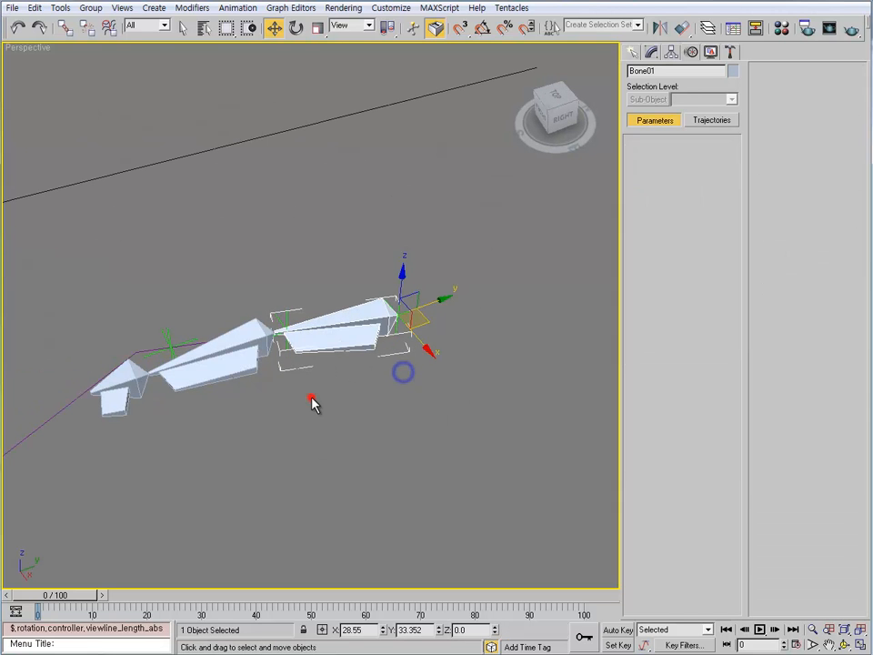
{"action": "left_click", "coordinate": [239, 365]}
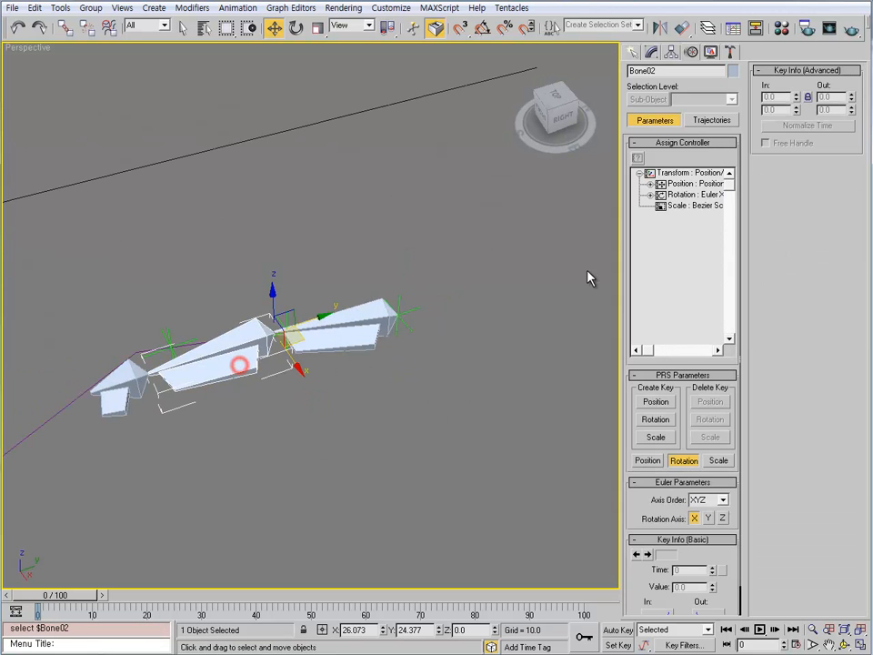
{"action": "left_click", "coordinate": [691, 184]}
{"action": "left_click", "coordinate": [638, 157]}
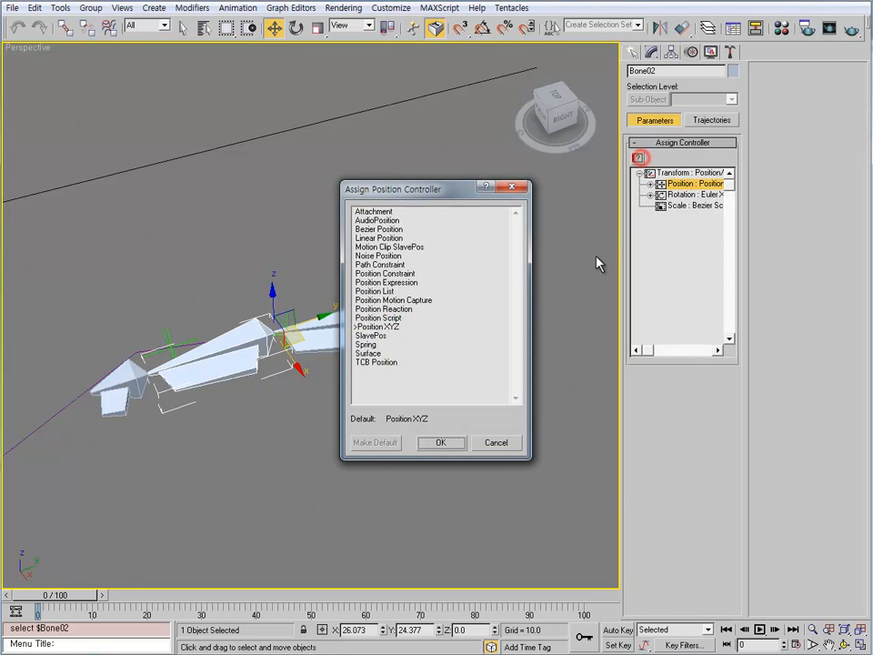
{"action": "left_click", "coordinate": [386, 273]}
{"action": "left_click", "coordinate": [441, 442]}
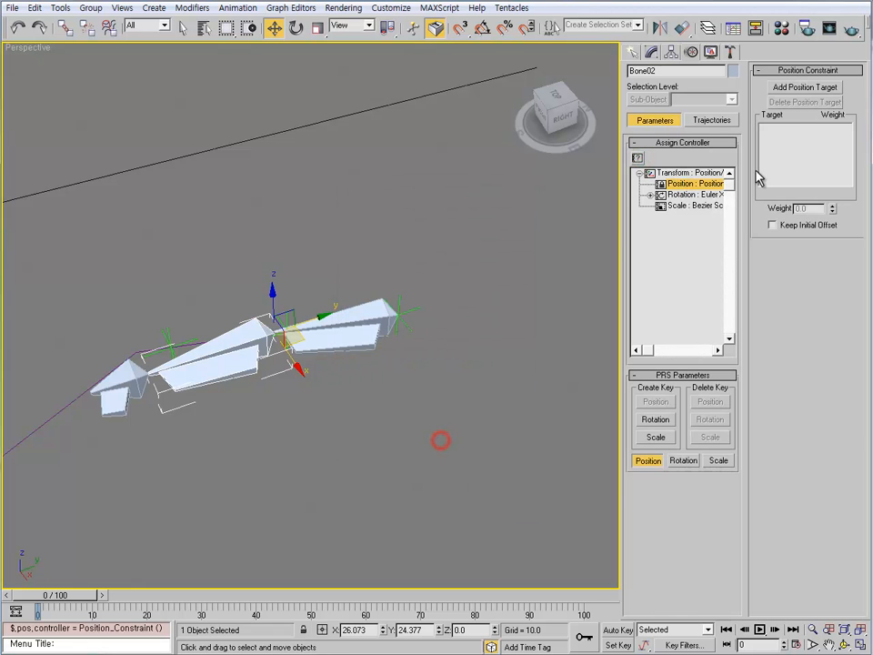
{"action": "left_click", "coordinate": [798, 88]}
{"action": "left_click", "coordinate": [284, 314]}
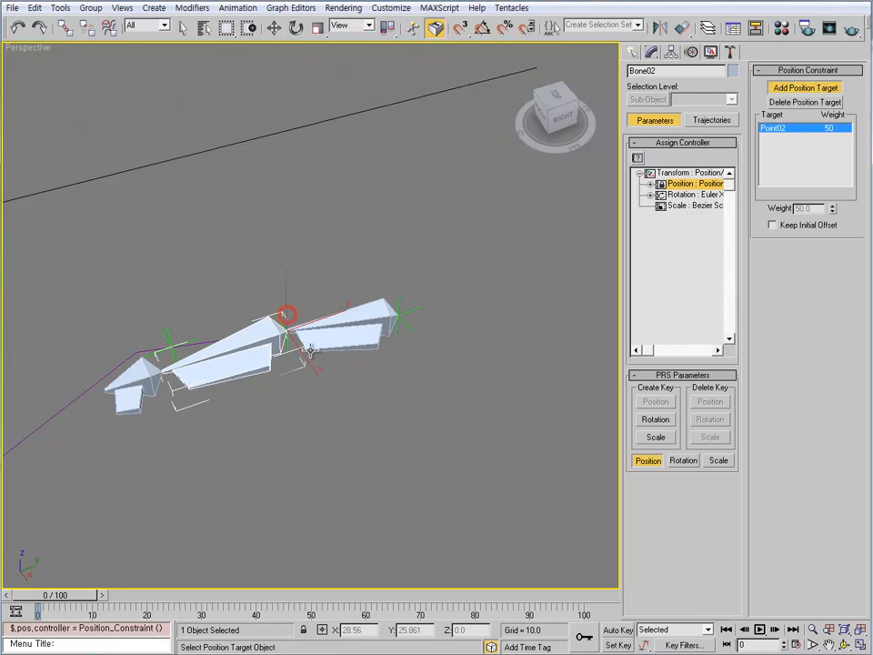
{"action": "right_click", "coordinate": [347, 374]}
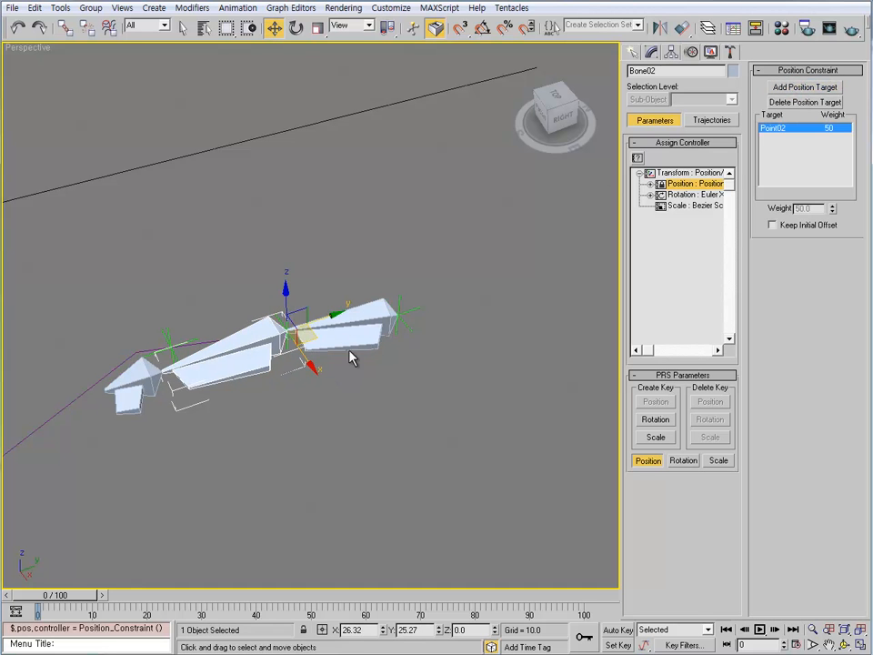
- Assign a LookAt Constraint to the second bone's rotation, target Point03, and disable Viewline Length Absolute
{"action": "middle_click_drag", "start_coordinate": [349, 350], "coordinate": [333, 399], "text": "alt"}
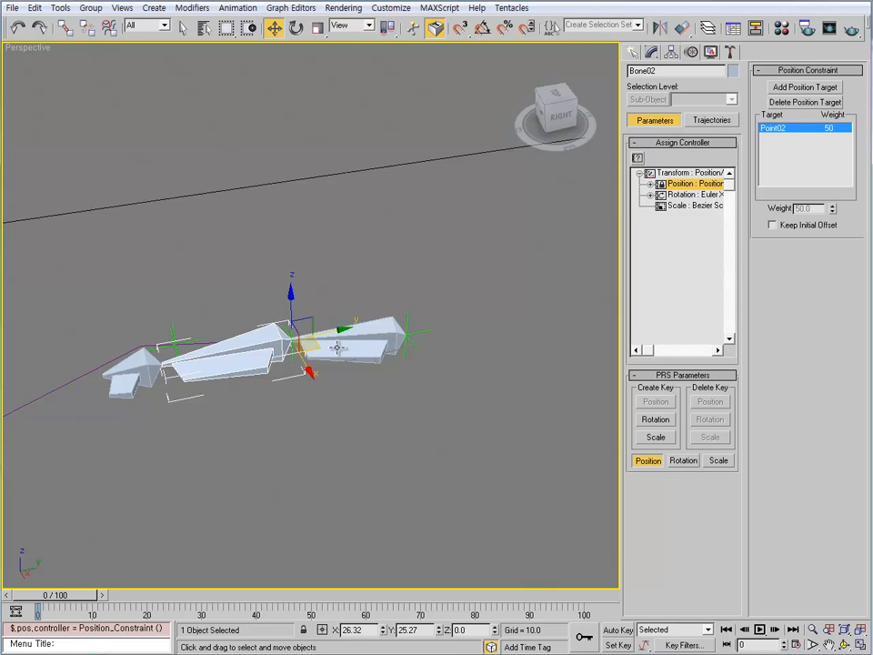
{"action": "middle_click_drag", "start_coordinate": [363, 355], "coordinate": [393, 356], "text": "alt"}
{"action": "scroll", "coordinate": [382, 337], "scroll_direction": "up", "scroll_amount": 5}
{"action": "scroll", "coordinate": [381, 335], "scroll_direction": "down", "scroll_amount": 4}
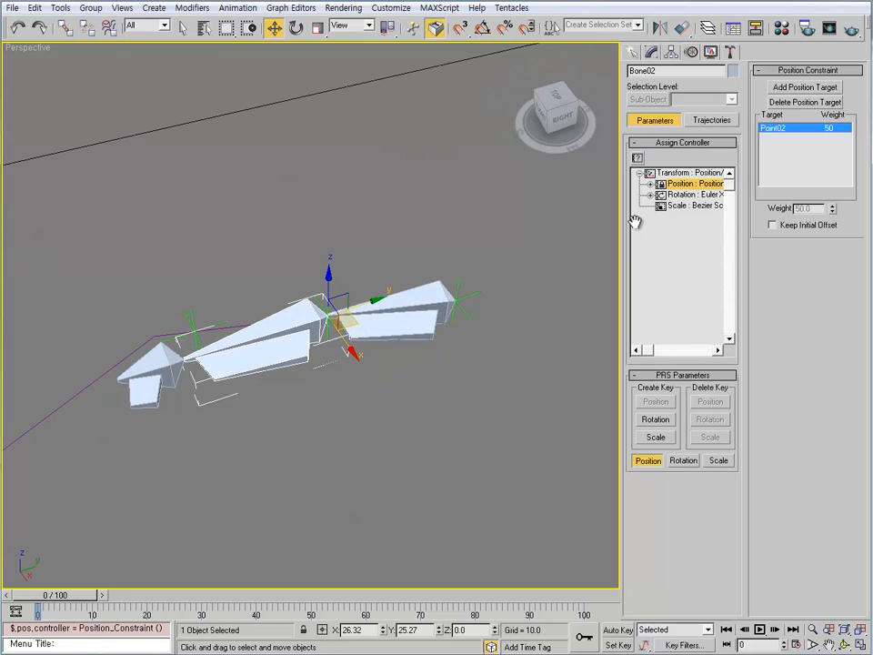
{"action": "left_click", "coordinate": [689, 195]}
{"action": "left_click", "coordinate": [638, 158]}
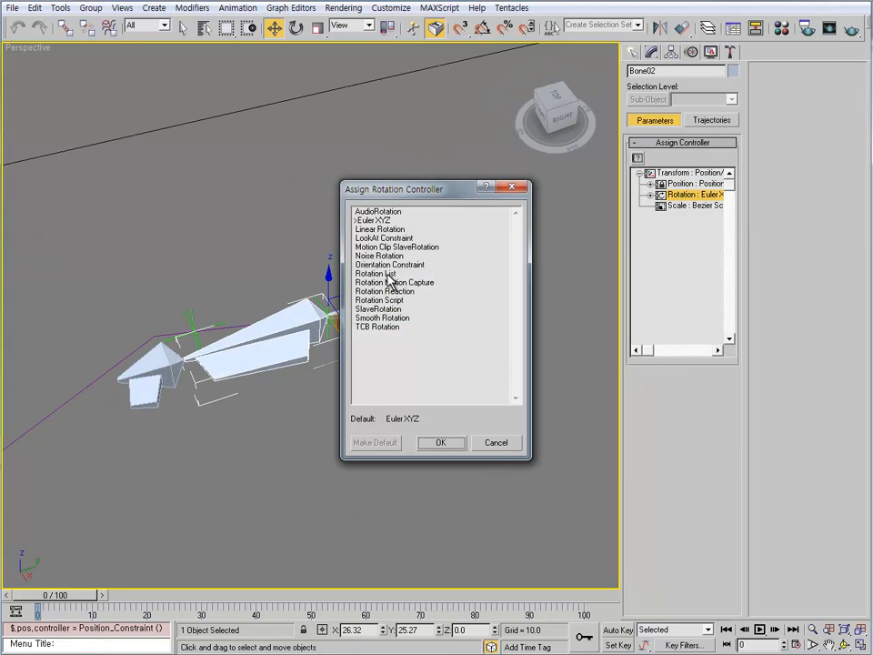
{"action": "left_click", "coordinate": [385, 238]}
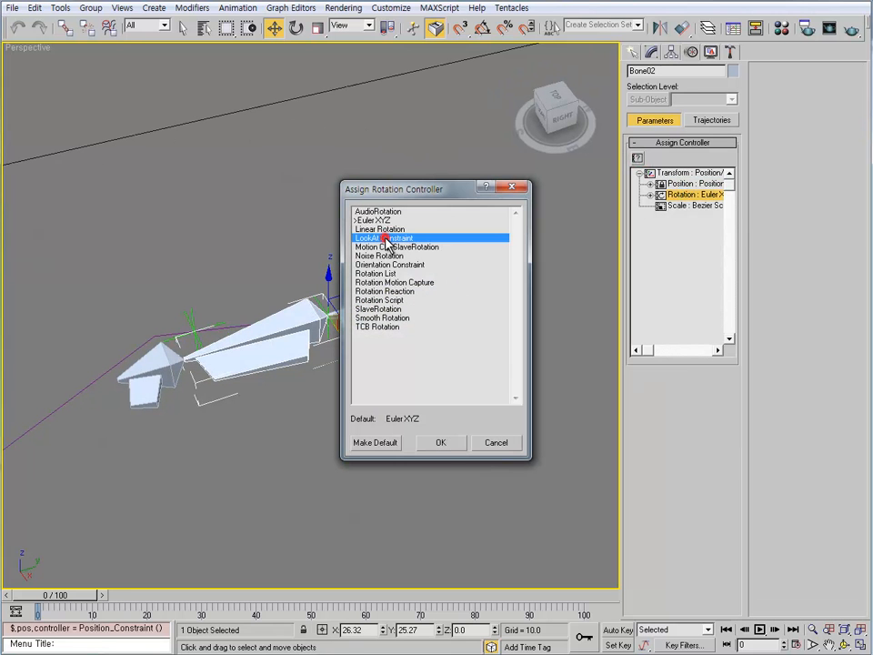
{"action": "left_click", "coordinate": [442, 440]}
{"action": "left_click", "coordinate": [800, 90]}
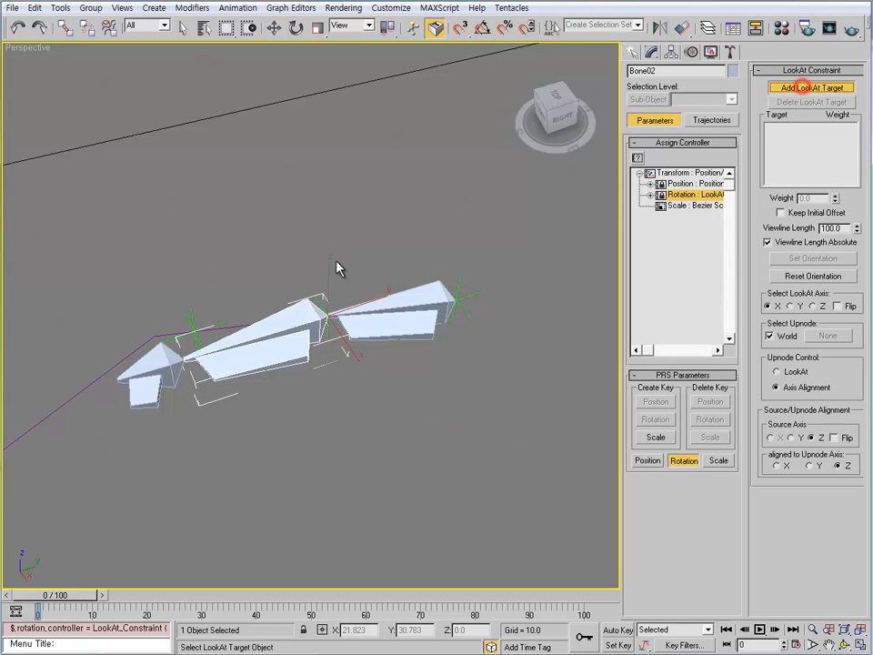
{"action": "left_click", "coordinate": [193, 315]}
{"action": "left_click", "coordinate": [768, 242]}
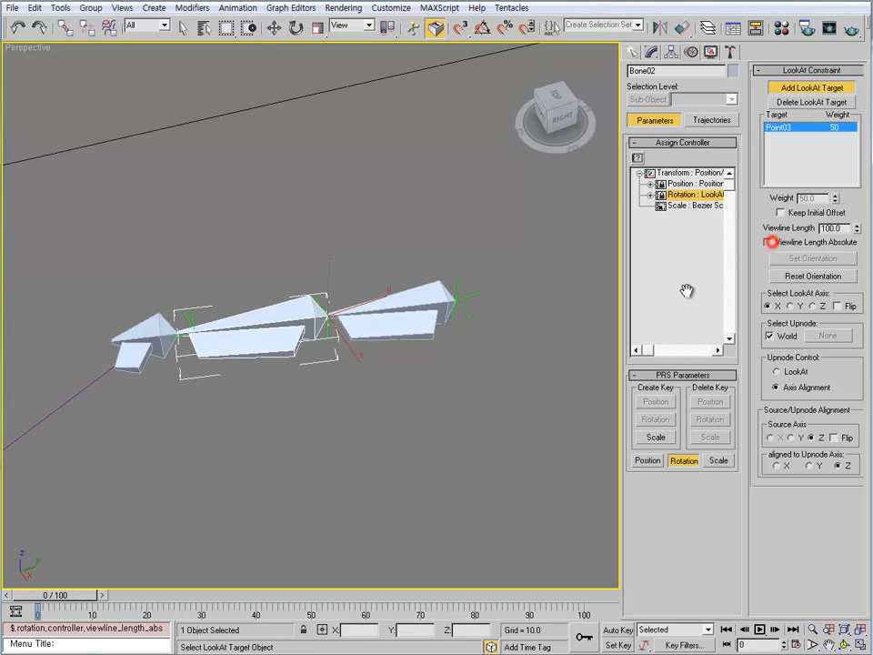
- Assign a Position Constraint to the third bone's position and add Point03 as its target
{"action": "right_click", "coordinate": [343, 365]}
{"action": "left_click", "coordinate": [200, 397]}
{"action": "left_click", "coordinate": [154, 336]}
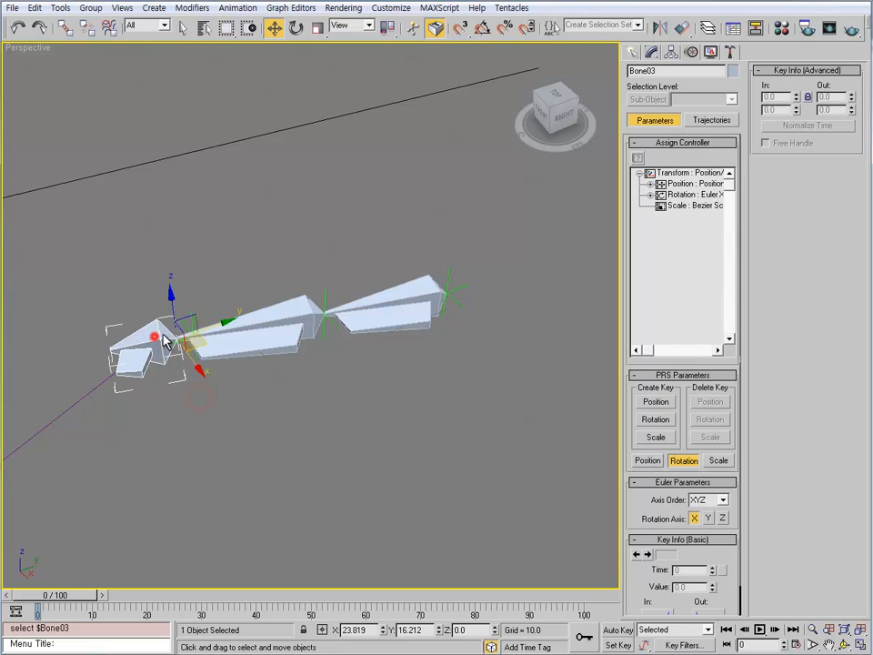
{"action": "left_click", "coordinate": [693, 184]}
{"action": "left_click", "coordinate": [637, 157]}
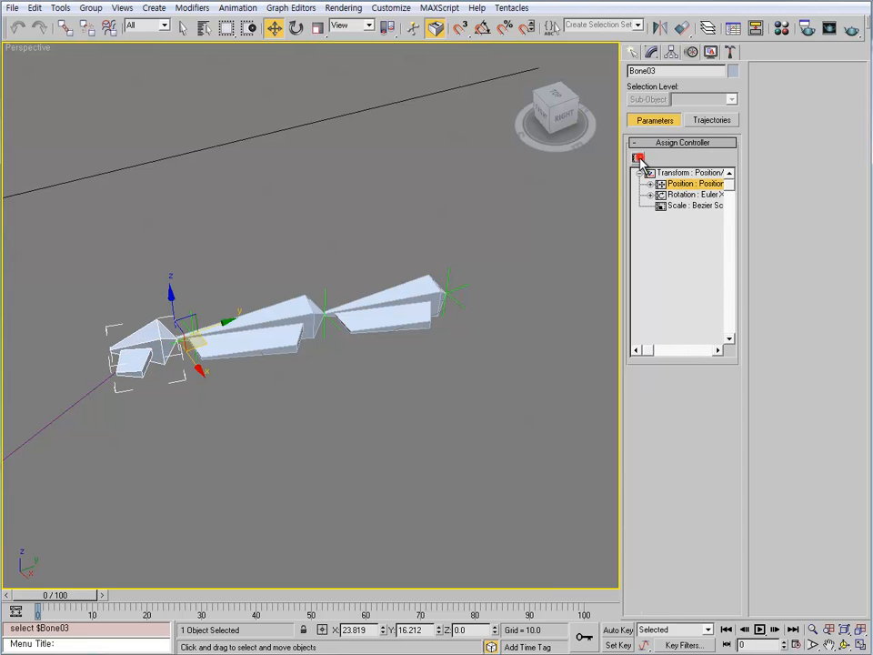
{"action": "left_click", "coordinate": [382, 274]}
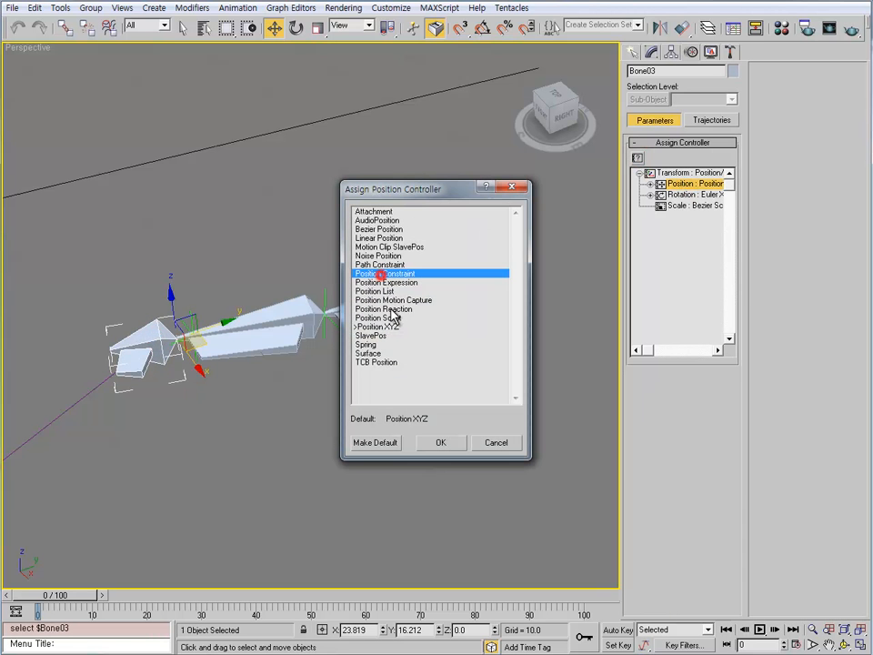
{"action": "left_click", "coordinate": [439, 443]}
{"action": "left_click", "coordinate": [805, 88]}
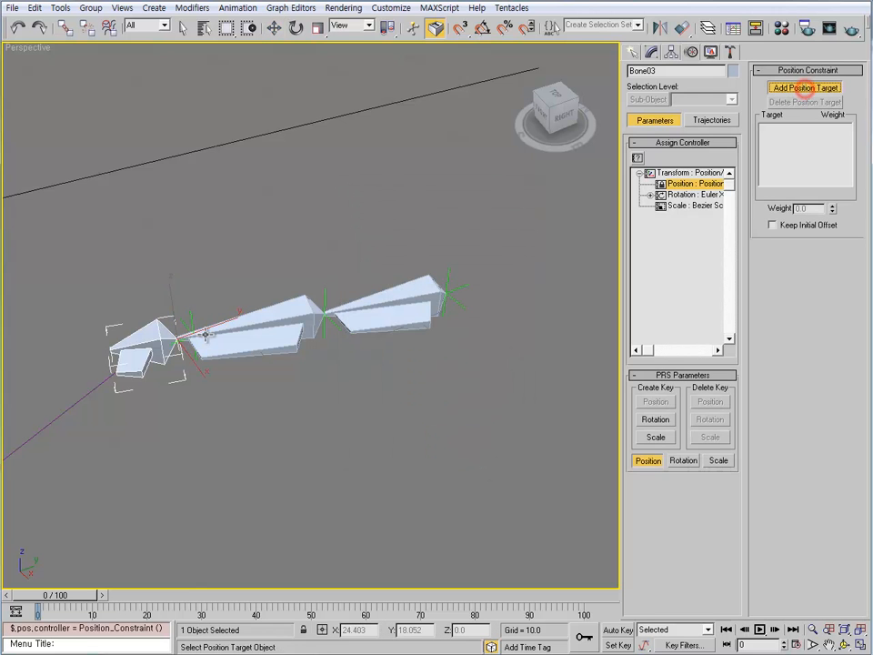
{"action": "left_click", "coordinate": [189, 317]}
{"action": "middle_click_drag", "start_coordinate": [238, 364], "coordinate": [288, 362]}
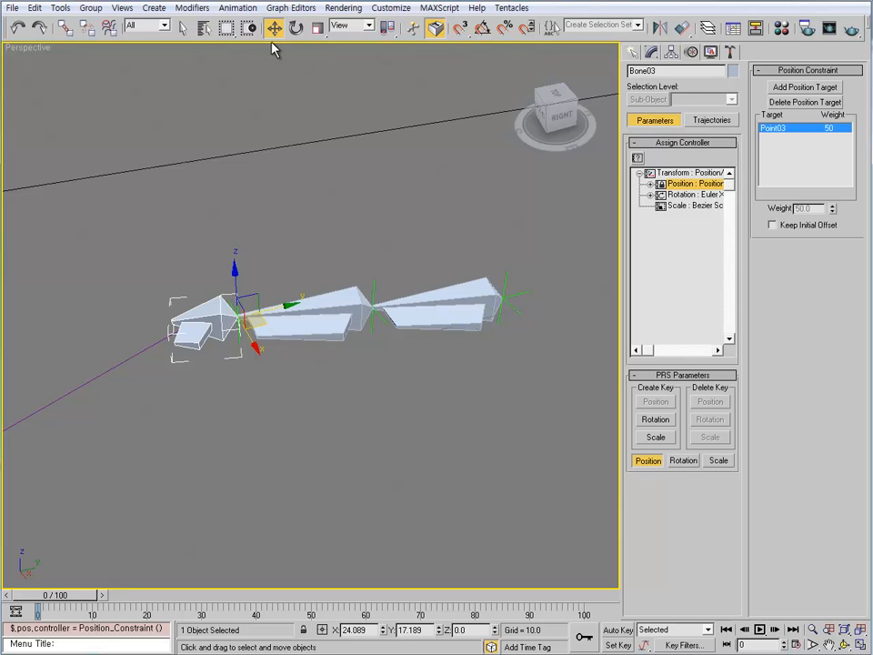
- Open the Bone Tools and show the Object Properties for the first bone
{"action": "left_click", "coordinate": [238, 8]}
{"action": "left_click", "coordinate": [264, 228]}
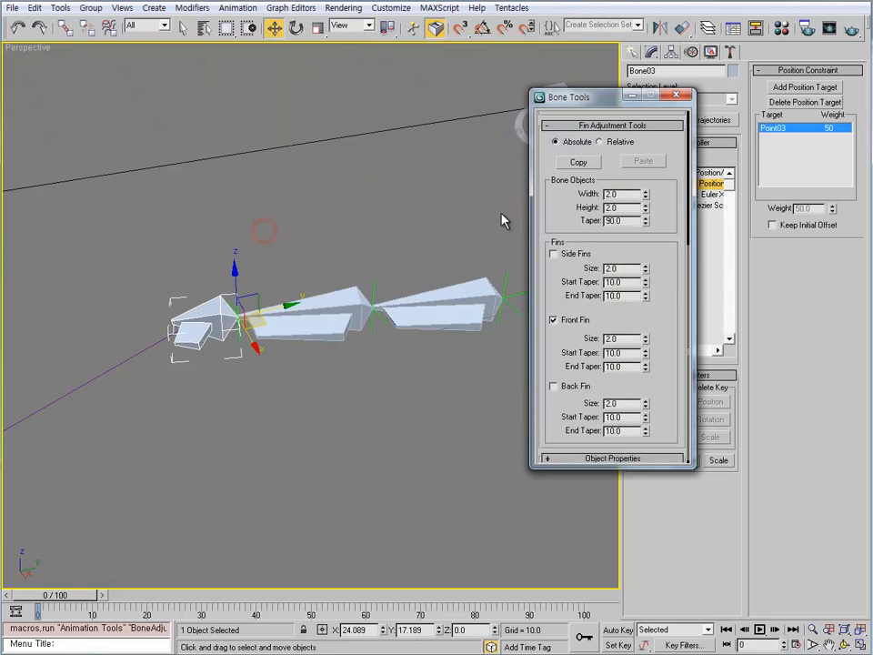
{"action": "left_click", "coordinate": [582, 125]}
{"action": "left_click_drag", "start_coordinate": [573, 96], "coordinate": [61, 44]}
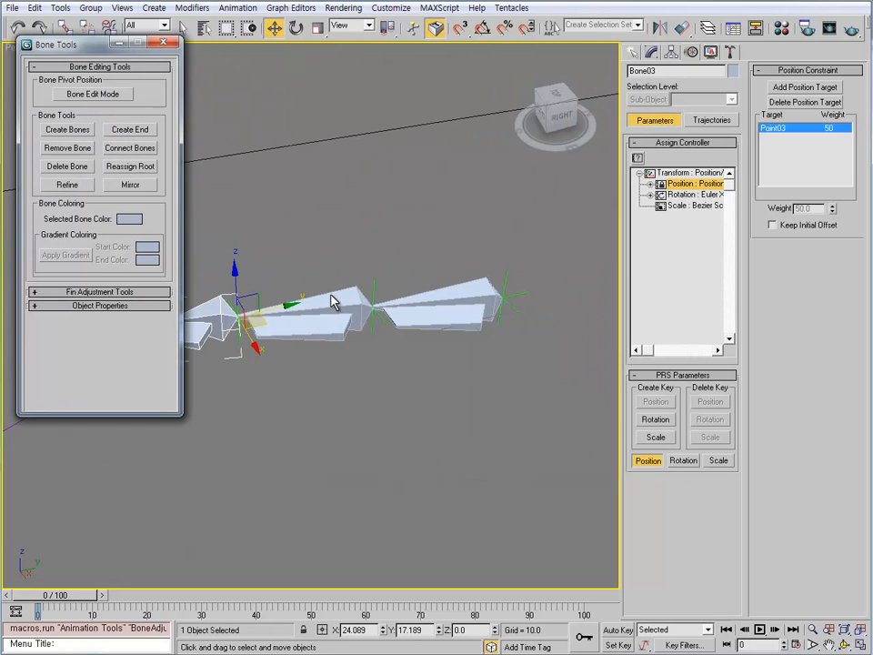
{"action": "left_click", "coordinate": [438, 325]}
{"action": "middle_click_drag", "start_coordinate": [309, 365], "coordinate": [317, 339], "text": "alt"}
{"action": "left_click", "coordinate": [105, 306]}
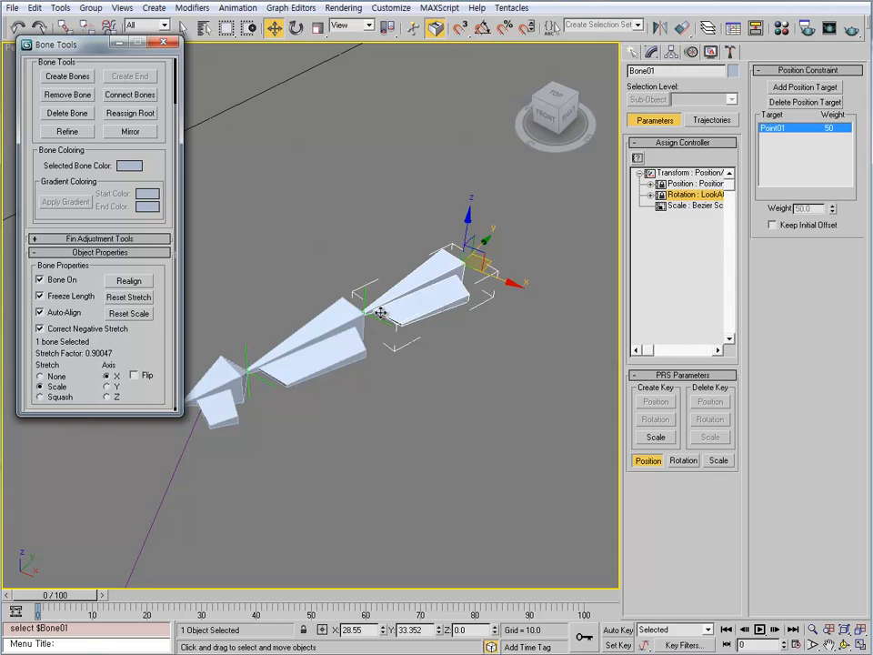
- Reset the stretch of the first bone and the second bone
{"action": "left_click", "coordinate": [309, 362]}
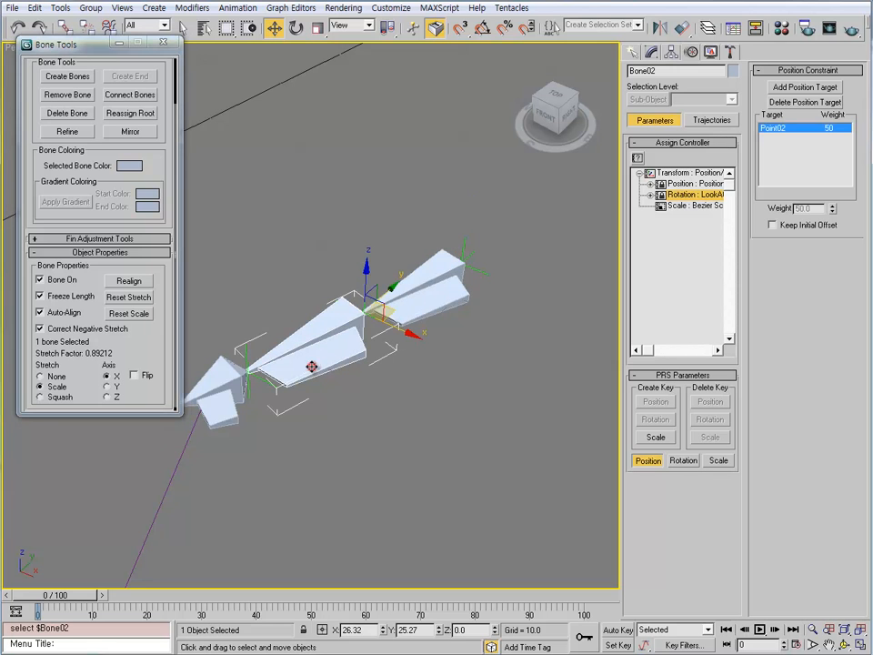
{"action": "left_click", "coordinate": [407, 312]}
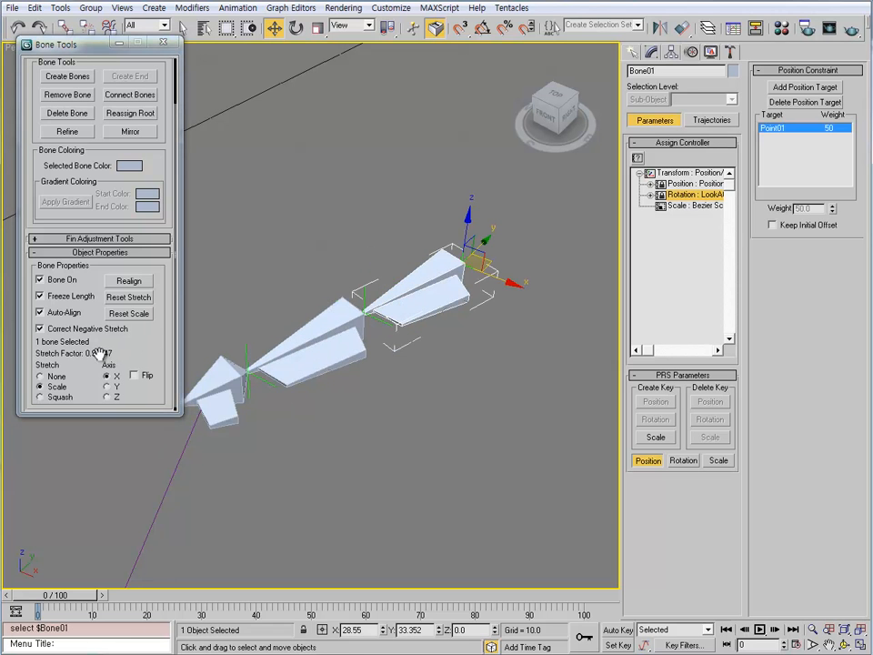
{"action": "left_click", "coordinate": [130, 297]}
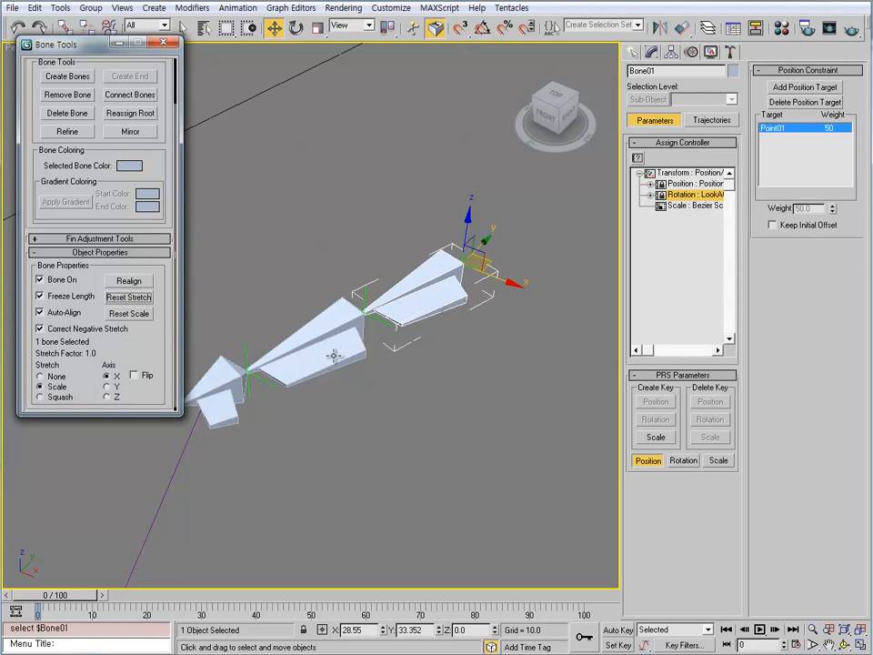
{"action": "left_click", "coordinate": [328, 350]}
{"action": "left_click", "coordinate": [136, 299]}
- Add a Spline IK Control modifier to the arm spline Line01
{"action": "middle_click_drag", "start_coordinate": [289, 350], "coordinate": [317, 419]}
{"action": "scroll", "coordinate": [304, 417], "scroll_direction": "down", "scroll_amount": 6}
{"action": "left_click", "coordinate": [651, 52]}
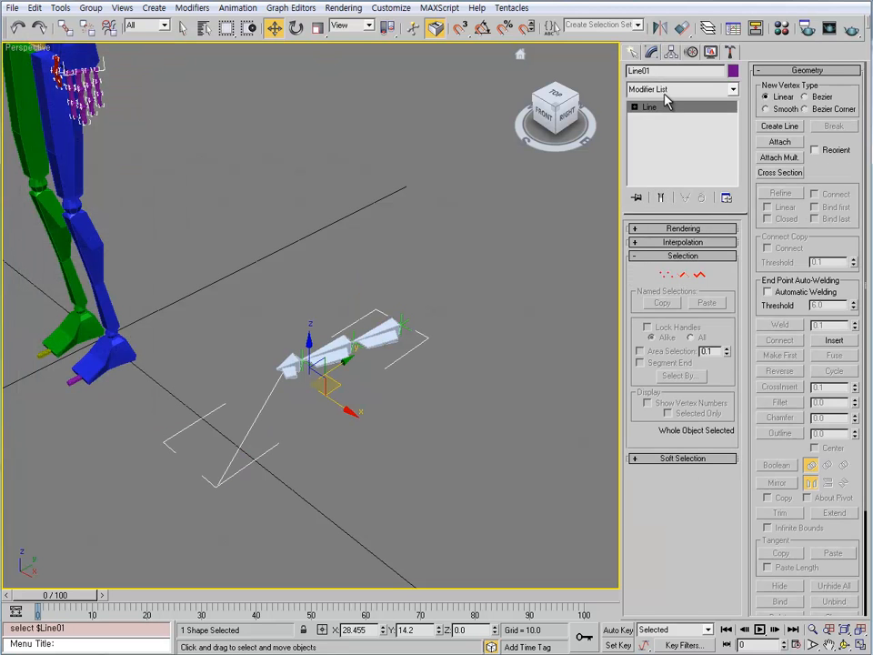
{"action": "left_click", "coordinate": [665, 95]}
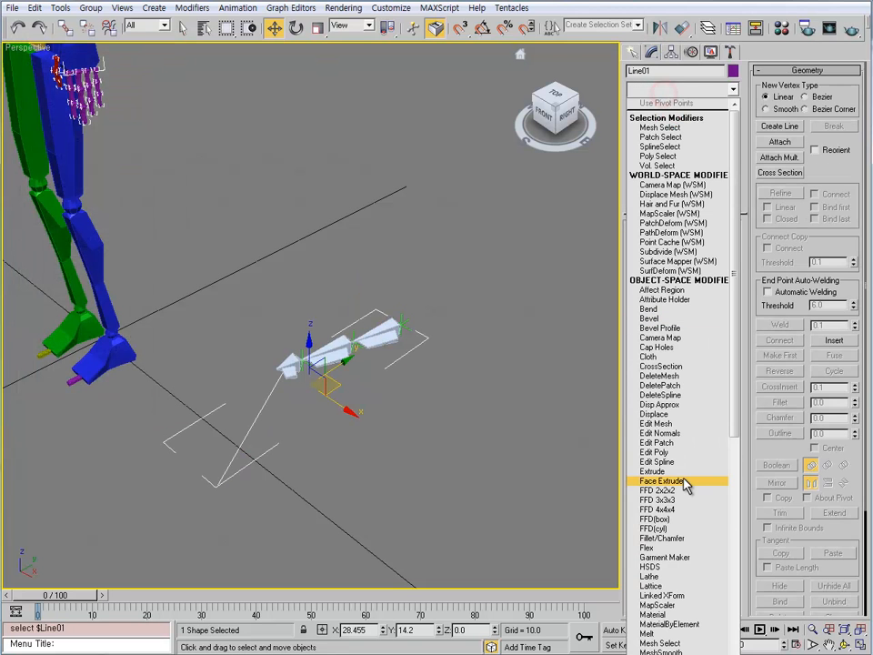
{"action": "scroll", "coordinate": [686, 492], "scroll_direction": "down", "scroll_amount": 18}
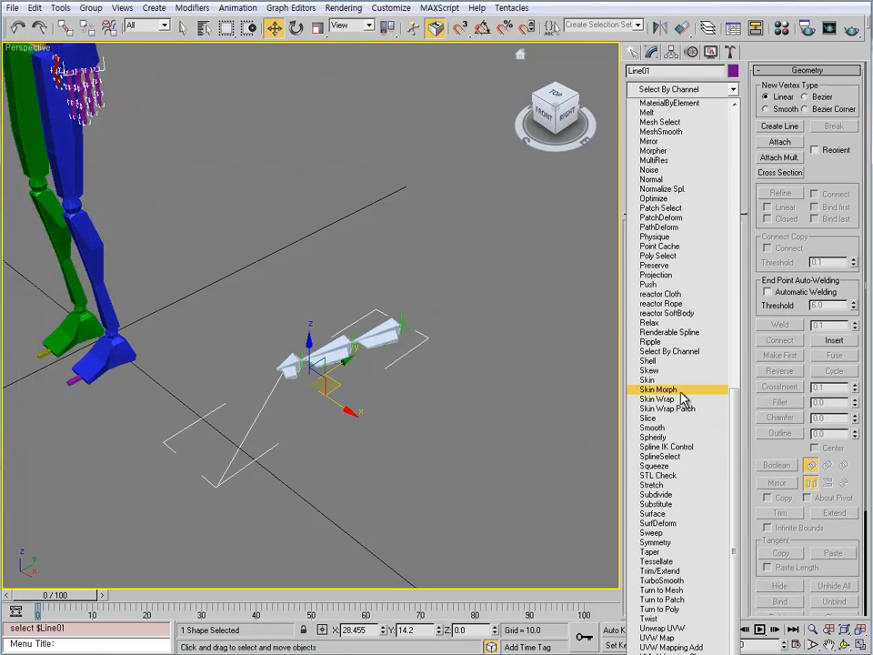
{"action": "left_click", "coordinate": [685, 452]}
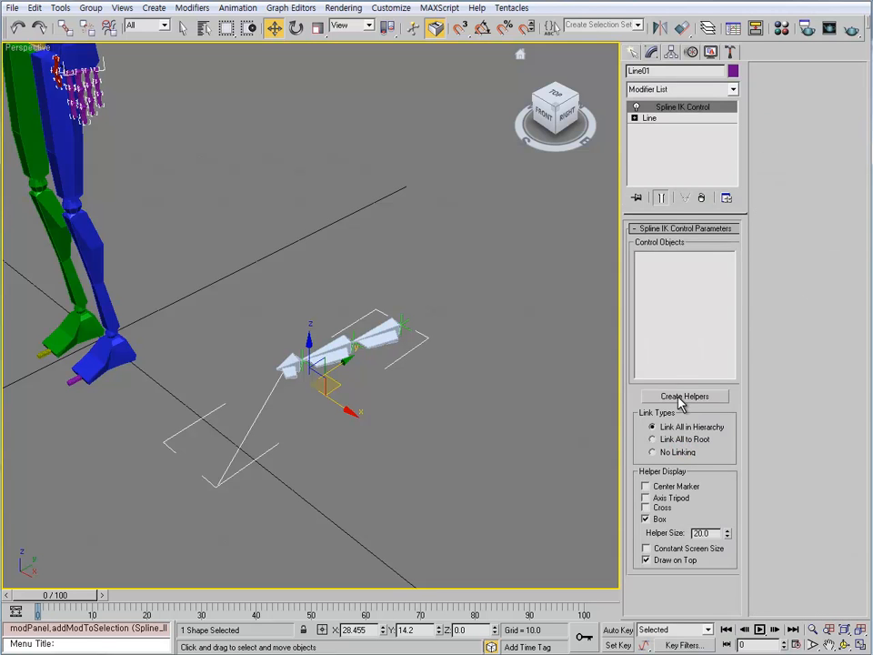
- Create the Spline IK knot helpers with Link All in Hierarchy and set their helper size to 6
{"action": "left_click", "coordinate": [684, 397]}
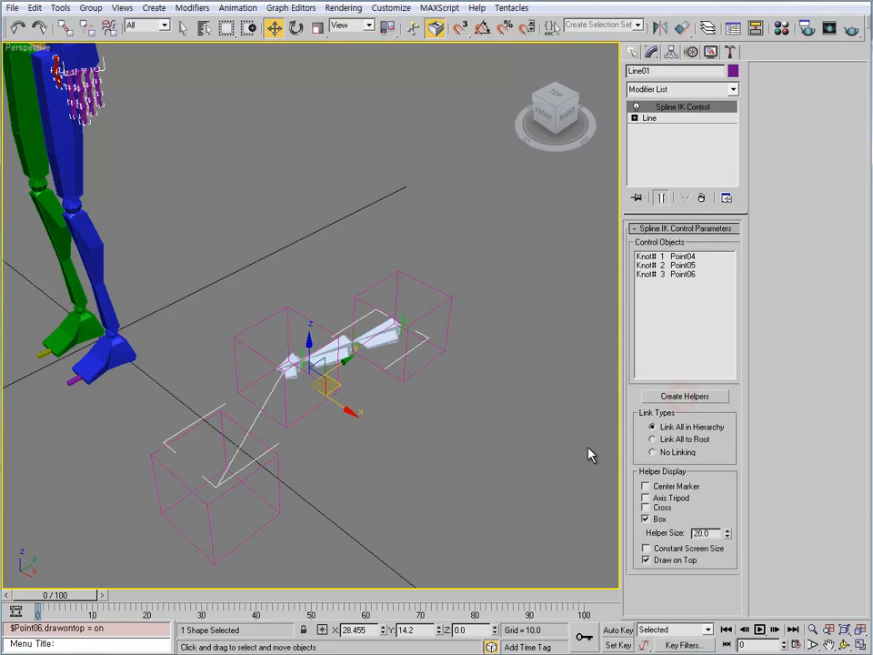
{"action": "left_click_drag", "start_coordinate": [727, 537], "coordinate": [725, 532]}
{"action": "middle_click_drag", "start_coordinate": [323, 397], "coordinate": [321, 394]}
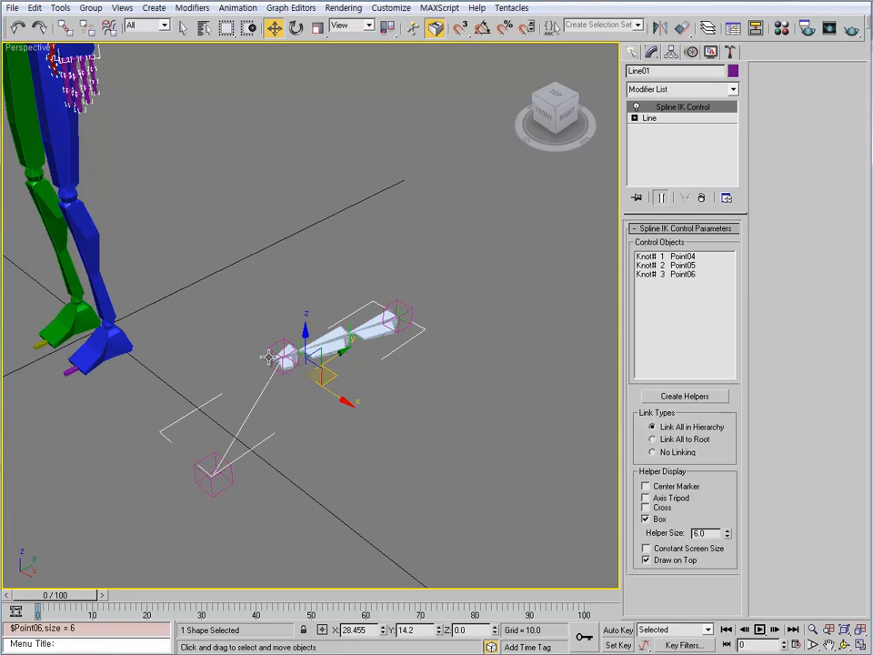
- Move the spline's middle and end knot helpers to try out how the bone chain follows the bend
{"action": "left_click", "coordinate": [271, 357]}
{"action": "left_click_drag", "start_coordinate": [306, 358], "coordinate": [271, 357]}
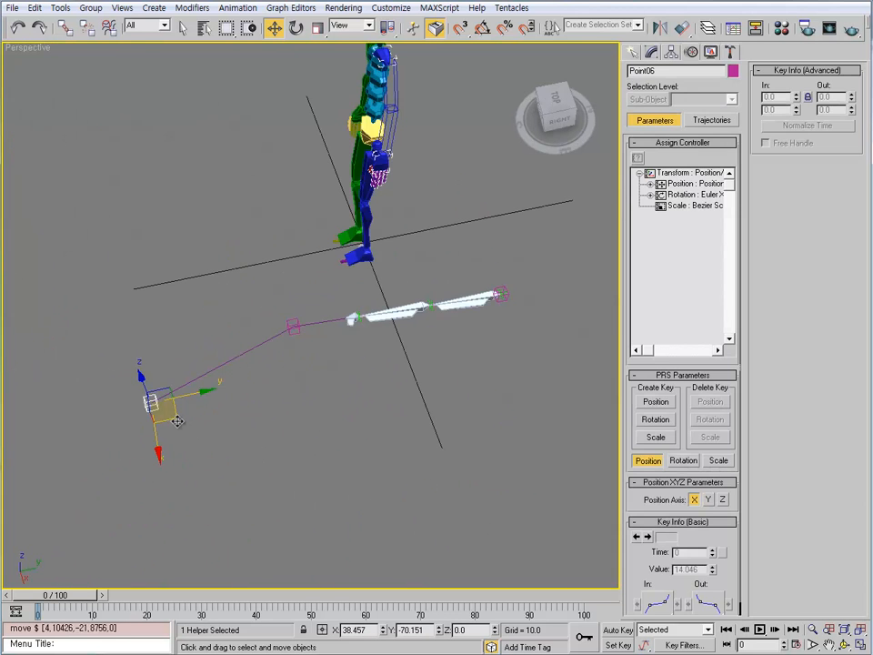
{"action": "left_click_drag", "start_coordinate": [195, 414], "coordinate": [271, 435]}
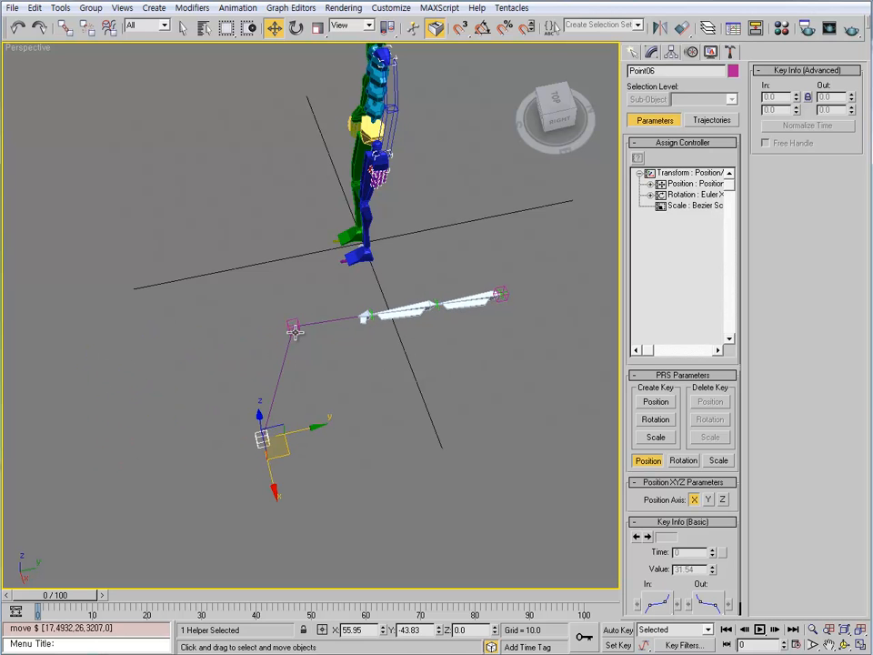
{"action": "left_click_drag", "start_coordinate": [294, 331], "coordinate": [318, 336]}
- Check the path settings of Point02 and Point03, and move the middle and end knot helpers closer to the bones
{"action": "left_click", "coordinate": [427, 299]}
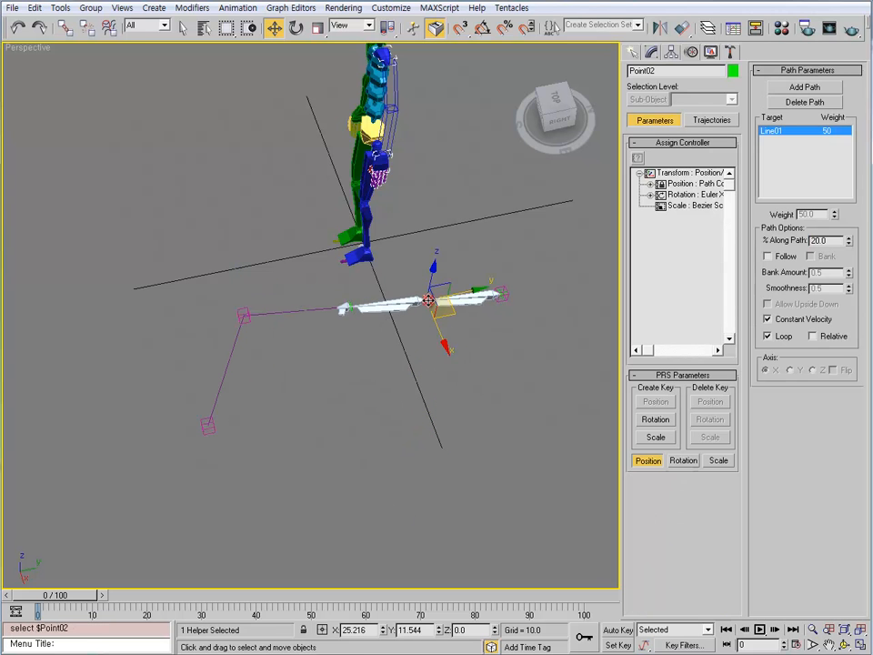
{"action": "left_click", "coordinate": [353, 310]}
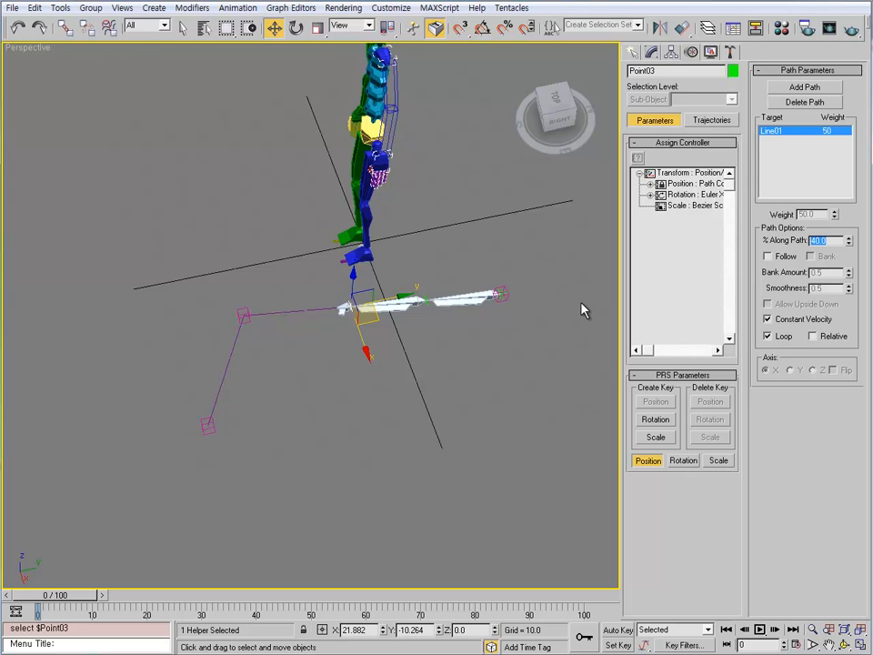
{"action": "middle_click_drag", "start_coordinate": [418, 331], "coordinate": [398, 352]}
{"action": "scroll", "coordinate": [417, 357], "scroll_direction": "up", "scroll_amount": 2}
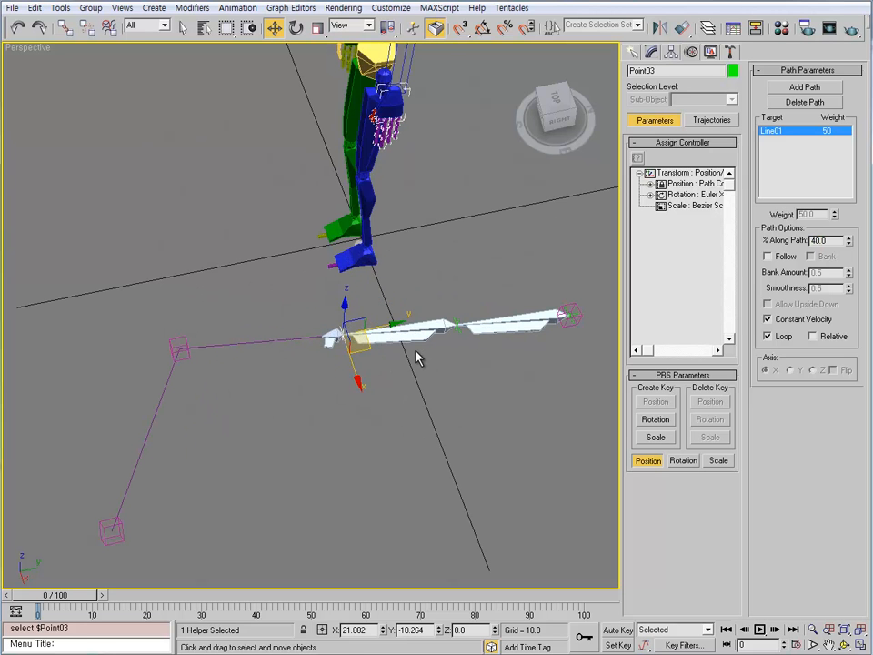
{"action": "left_click_drag", "start_coordinate": [182, 353], "coordinate": [397, 337]}
{"action": "left_click_drag", "start_coordinate": [357, 512], "coordinate": [315, 465]}
- Draw a three-point bent line in front of the bone chain, with its last segment about 37 units long
{"action": "middle_click_drag", "start_coordinate": [384, 461], "coordinate": [335, 444]}
{"action": "scroll", "coordinate": [298, 423], "scroll_direction": "down", "scroll_amount": 2}
{"action": "left_click", "coordinate": [634, 52]}
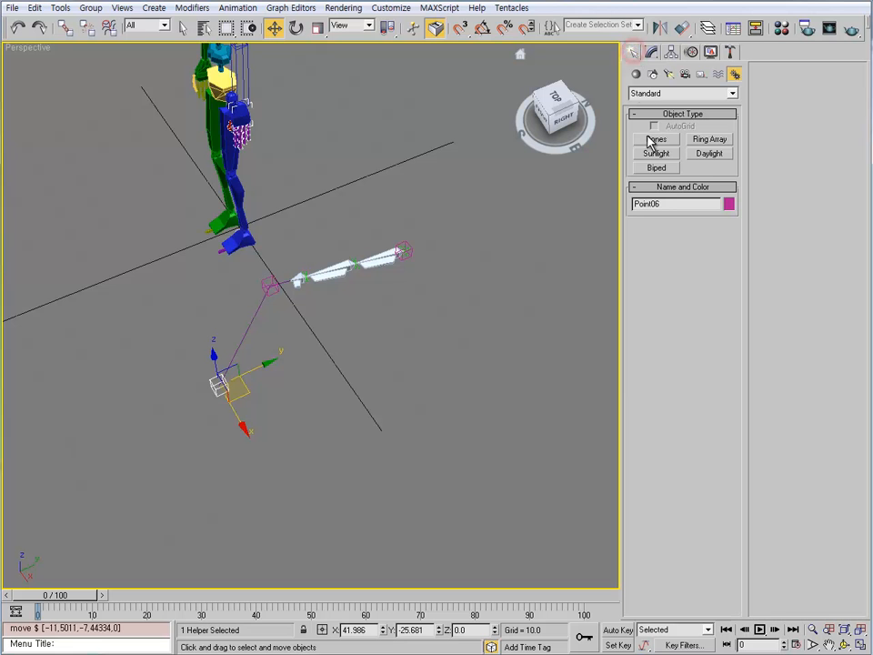
{"action": "left_click", "coordinate": [636, 75]}
{"action": "left_click", "coordinate": [653, 75]}
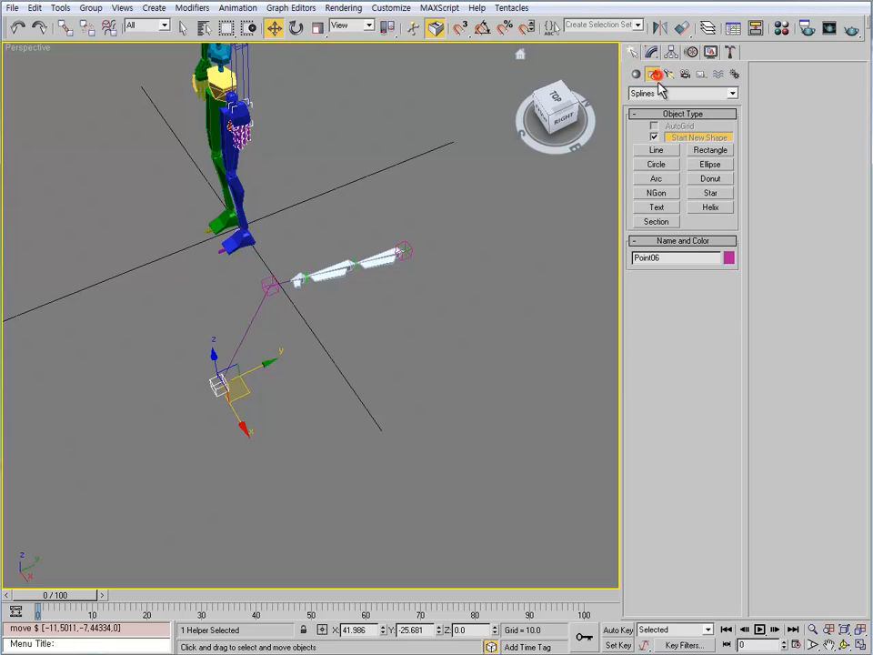
{"action": "left_click", "coordinate": [658, 151]}
{"action": "left_click", "coordinate": [464, 320]}
{"action": "left_click", "coordinate": [303, 331]}
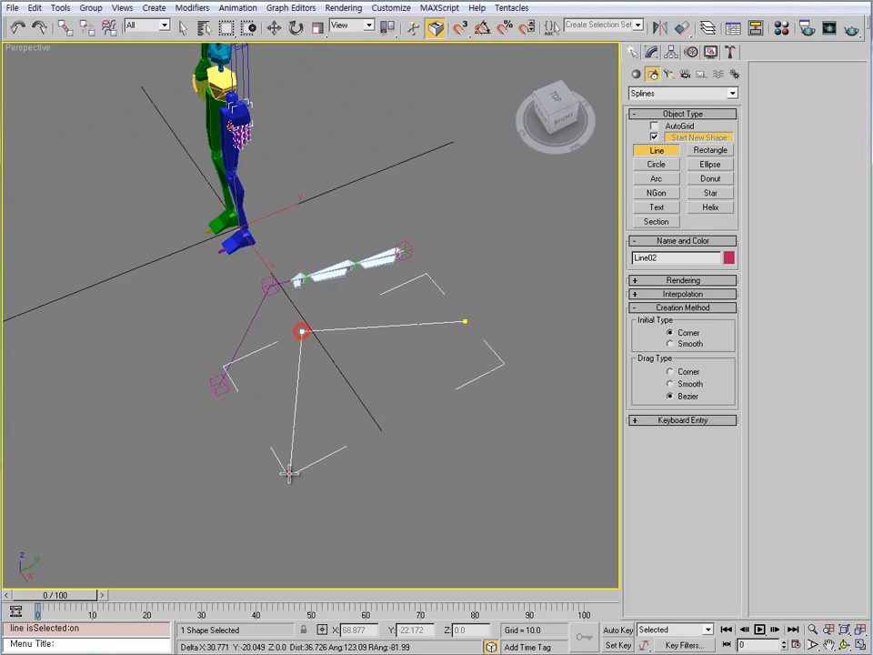
{"action": "left_click", "coordinate": [289, 472]}
{"action": "right_click", "coordinate": [288, 473]}
- Convert all three vertices of the new line to Smooth
{"action": "left_click", "coordinate": [653, 52]}
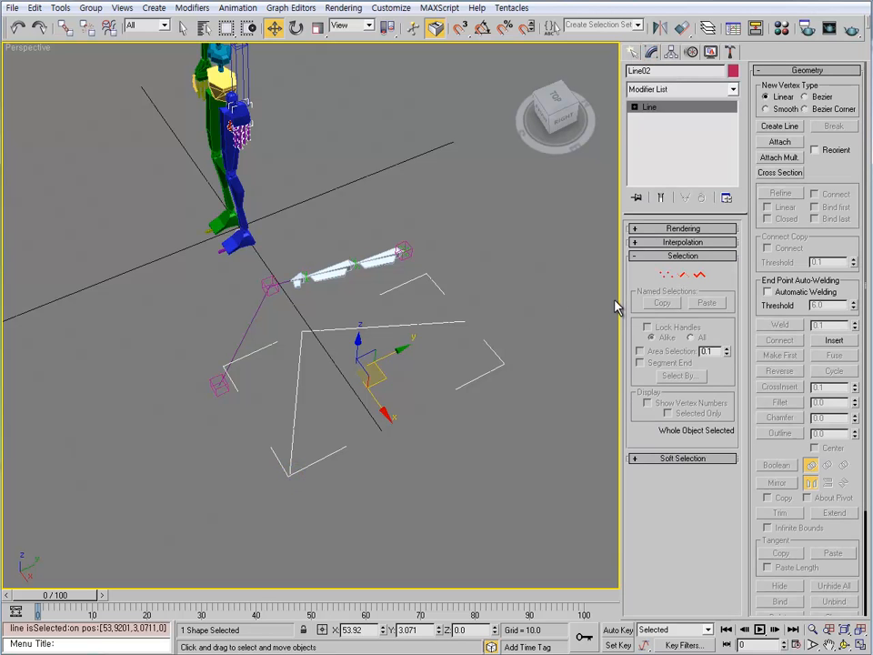
{"action": "key", "text": "1"}
{"action": "key", "text": "ctrl+a"}
{"action": "right_click", "coordinate": [302, 329]}
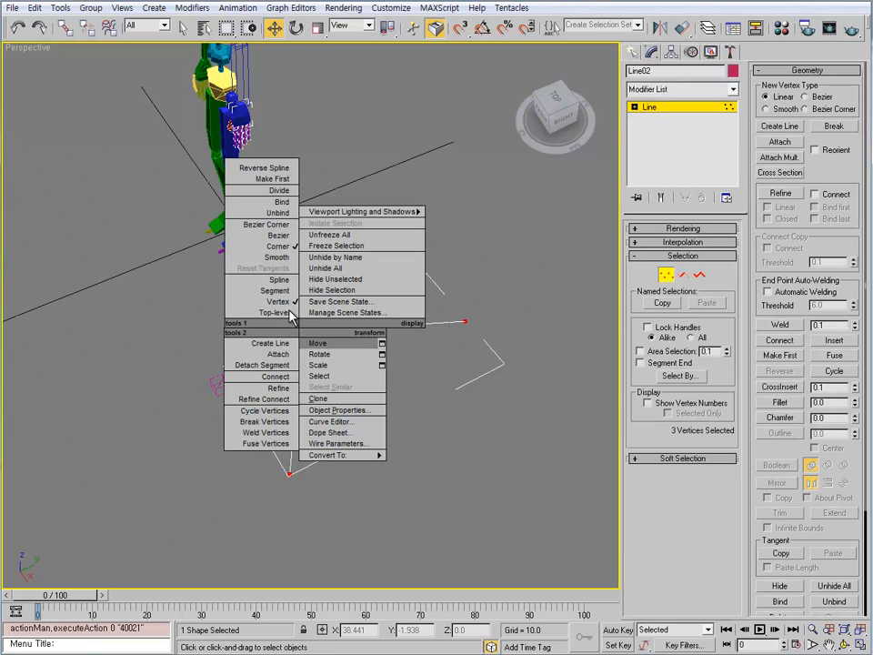
{"action": "left_click", "coordinate": [284, 258]}
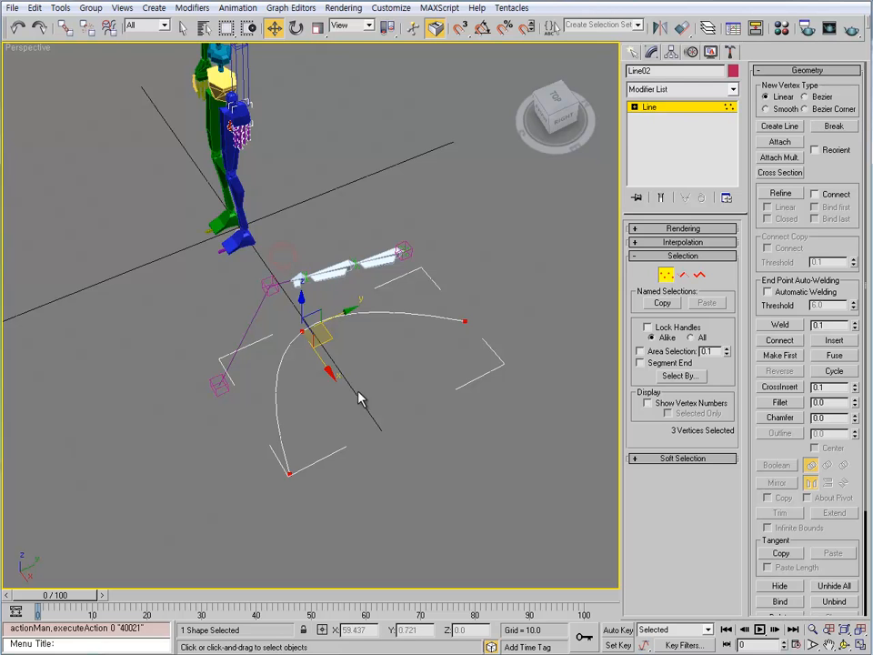
{"action": "left_click", "coordinate": [489, 482]}
{"action": "middle_click_drag", "start_coordinate": [399, 270], "coordinate": [368, 307]}
{"action": "key", "text": "1"}
- Add the smooth curved line as a second path target to Point02's Path Constraint
{"action": "scroll", "coordinate": [373, 289], "scroll_direction": "up", "scroll_amount": 5}
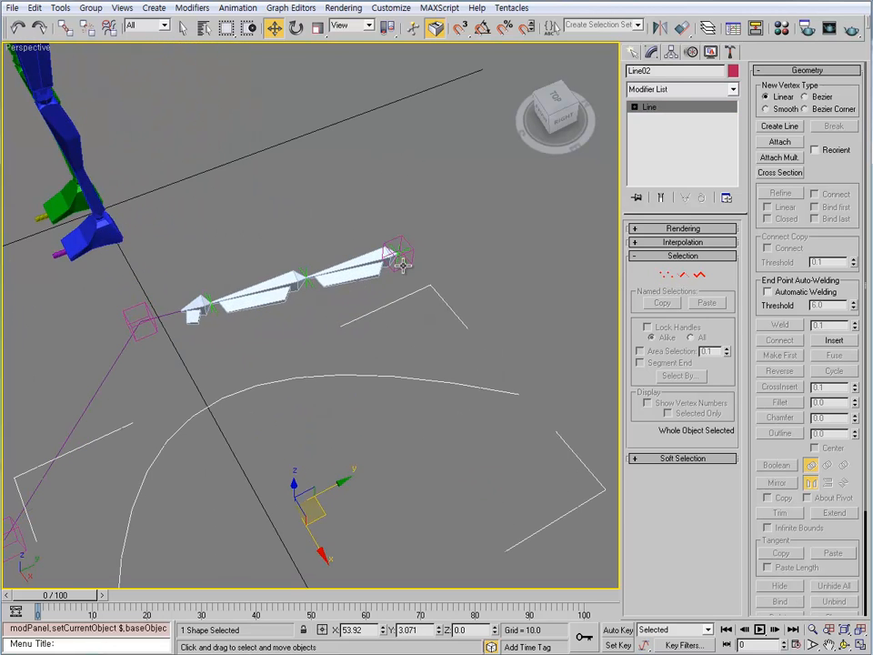
{"action": "left_click", "coordinate": [402, 262]}
{"action": "left_click", "coordinate": [313, 285]}
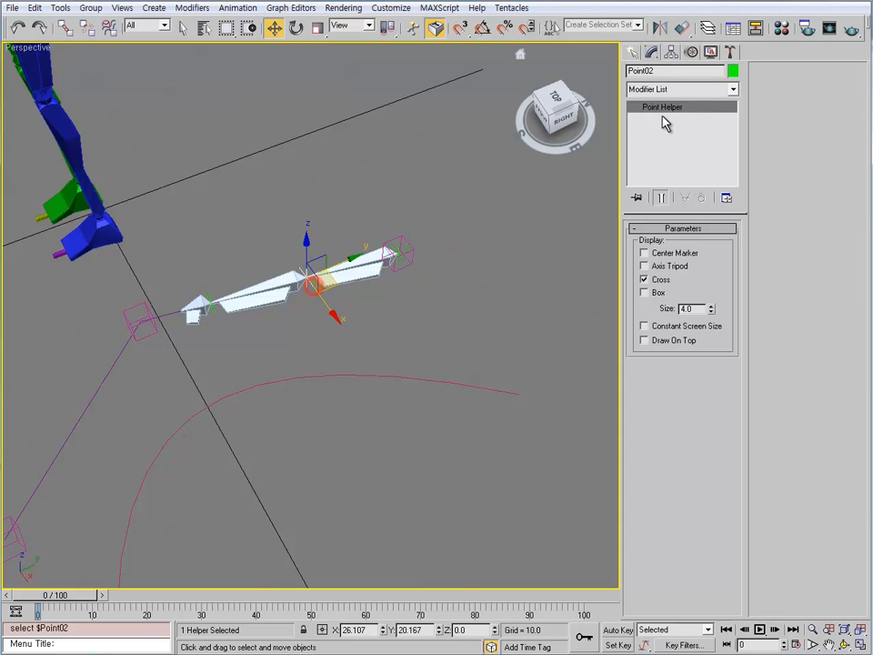
{"action": "left_click", "coordinate": [690, 52]}
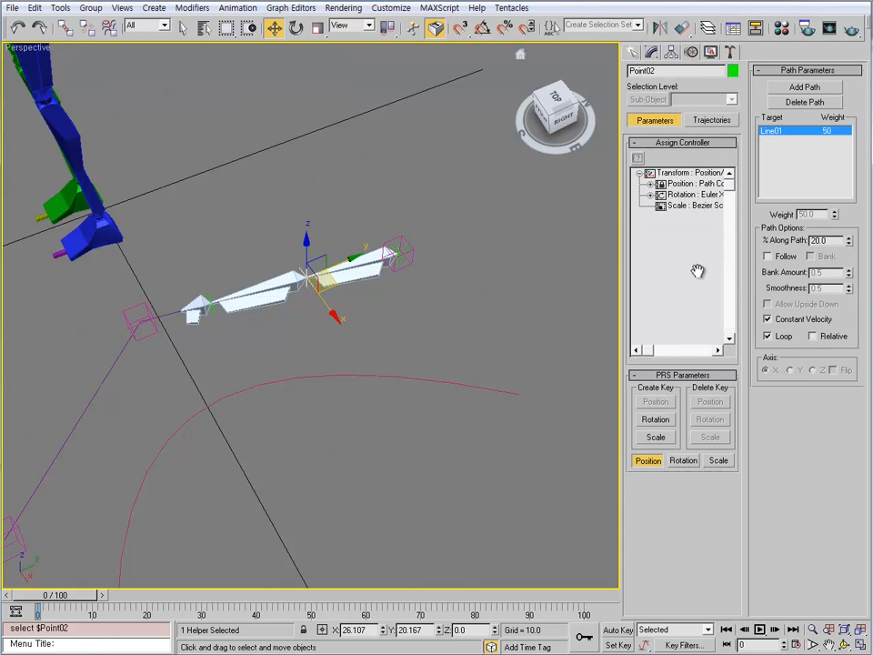
{"action": "middle_click_drag", "start_coordinate": [360, 296], "coordinate": [385, 230]}
{"action": "scroll", "coordinate": [386, 230], "scroll_direction": "down", "scroll_amount": 4}
{"action": "middle_click_drag", "start_coordinate": [402, 271], "coordinate": [426, 231]}
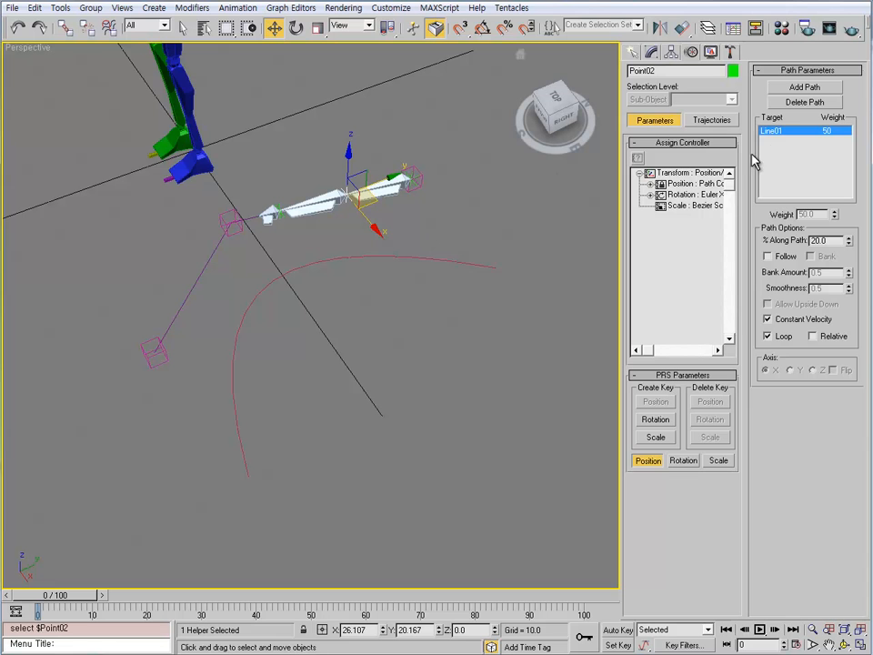
{"action": "left_click", "coordinate": [804, 87]}
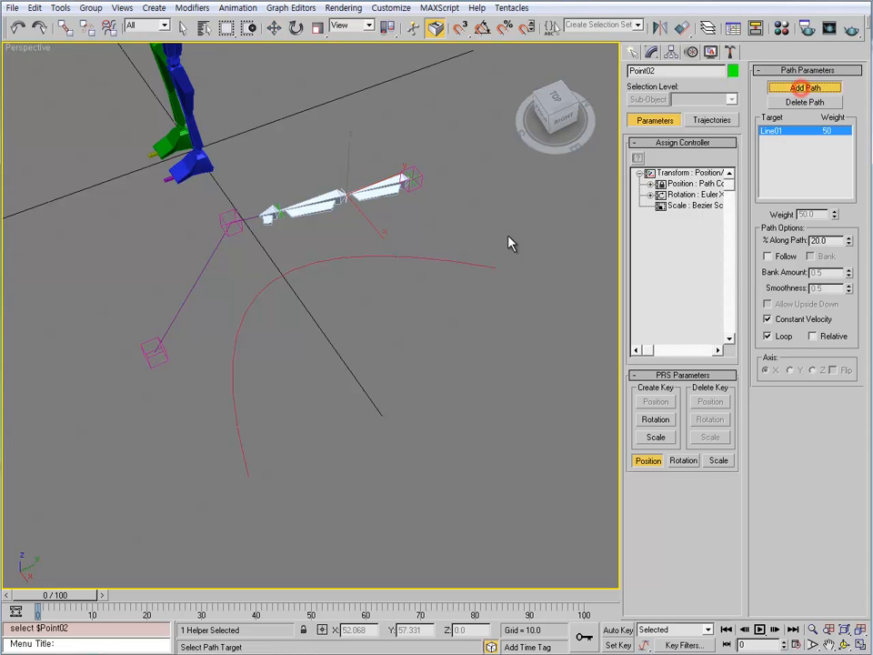
{"action": "left_click", "coordinate": [389, 258]}
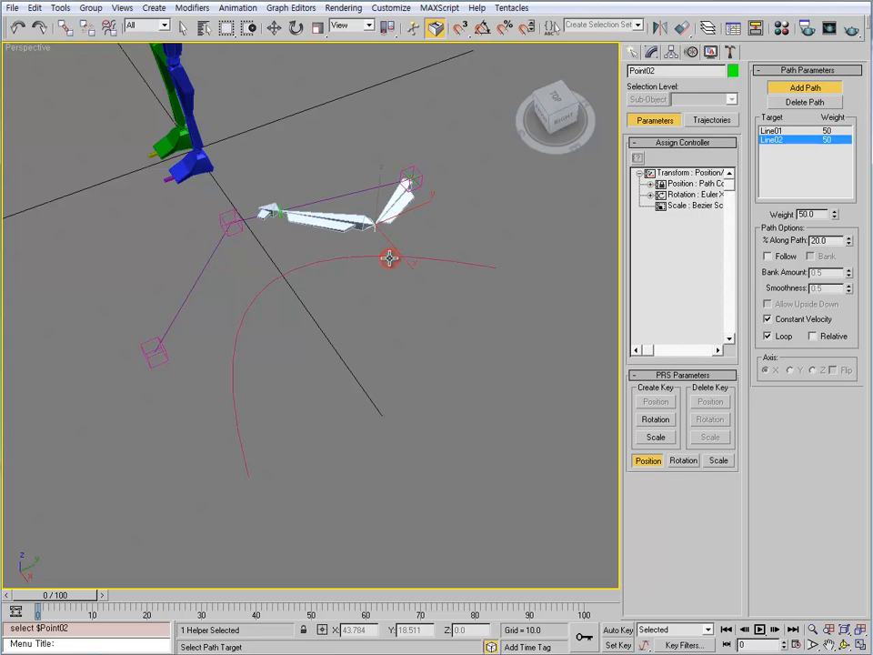
{"action": "right_click", "coordinate": [419, 206]}
- Add the smooth curved line as a second path target to Point01's Path Constraint
{"action": "scroll", "coordinate": [410, 191], "scroll_direction": "up", "scroll_amount": 3}
{"action": "left_click", "coordinate": [402, 164]}
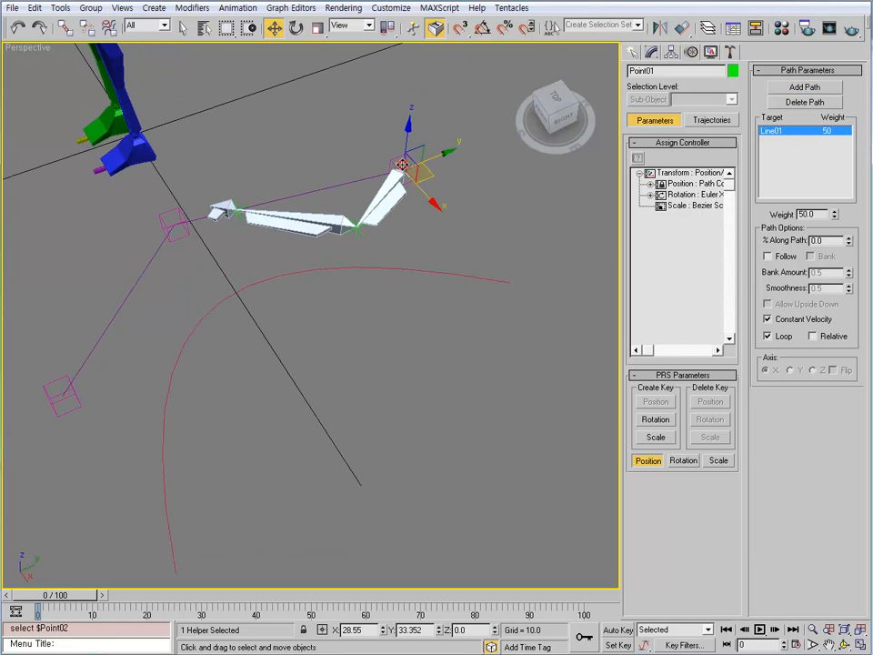
{"action": "left_click", "coordinate": [788, 90]}
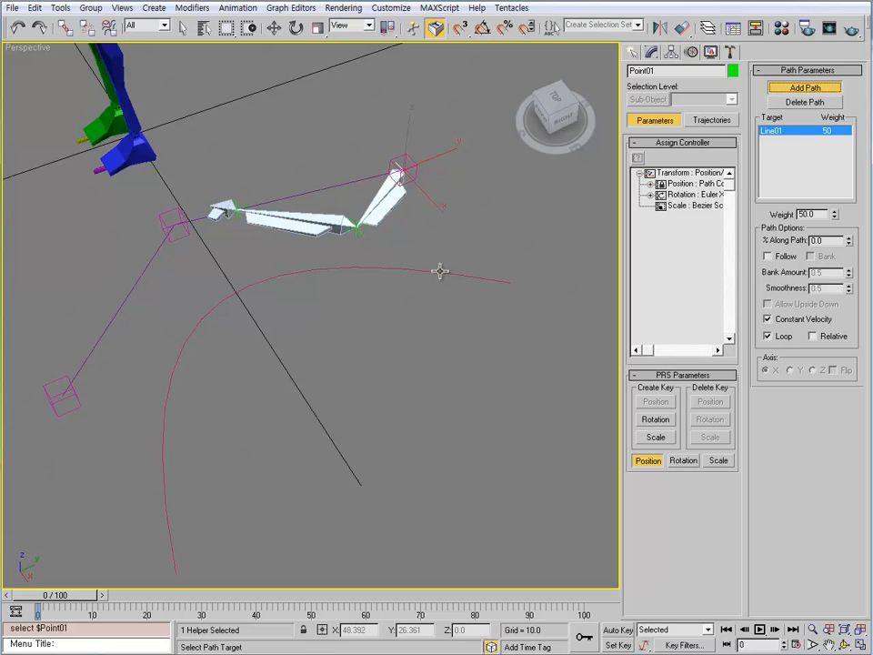
{"action": "left_click", "coordinate": [440, 271]}
{"action": "right_click", "coordinate": [309, 271]}
- Add the smooth curved line as a second path target for Point03 at the other end of the bone chain
{"action": "left_click", "coordinate": [219, 212]}
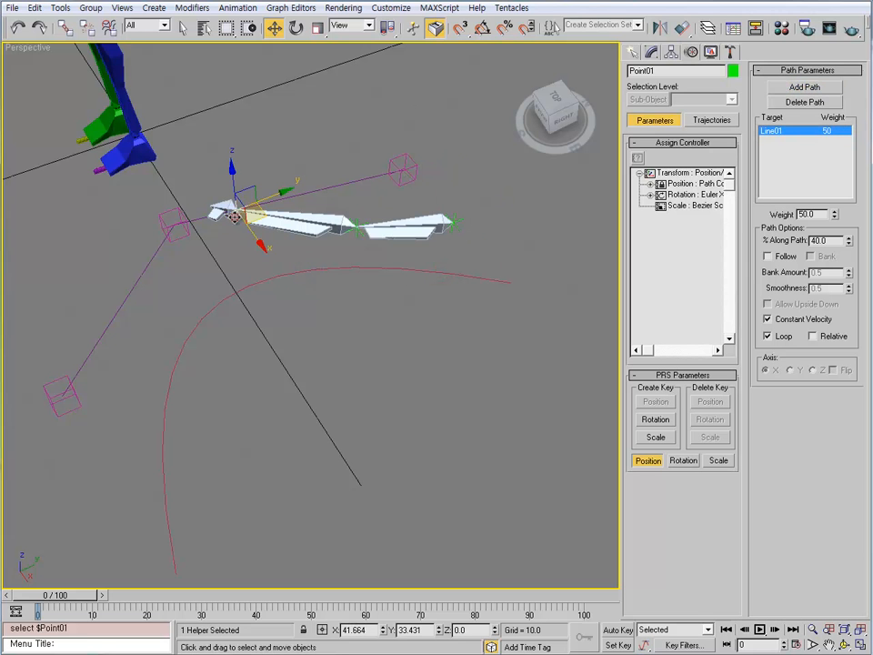
{"action": "left_click", "coordinate": [784, 87]}
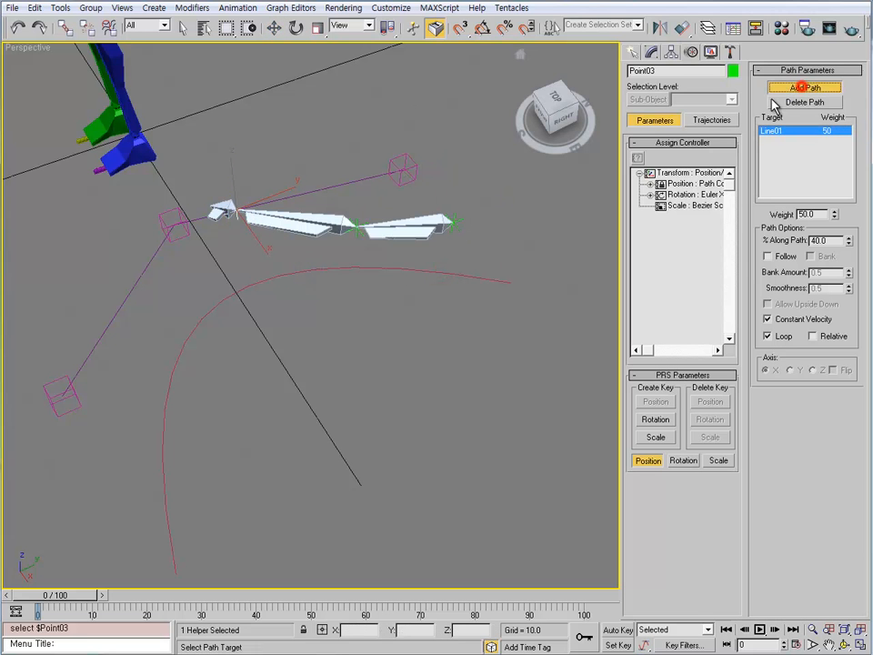
{"action": "left_click", "coordinate": [267, 278]}
{"action": "right_click", "coordinate": [491, 275]}
{"action": "middle_click_drag", "start_coordinate": [491, 275], "coordinate": [405, 293], "text": "alt"}
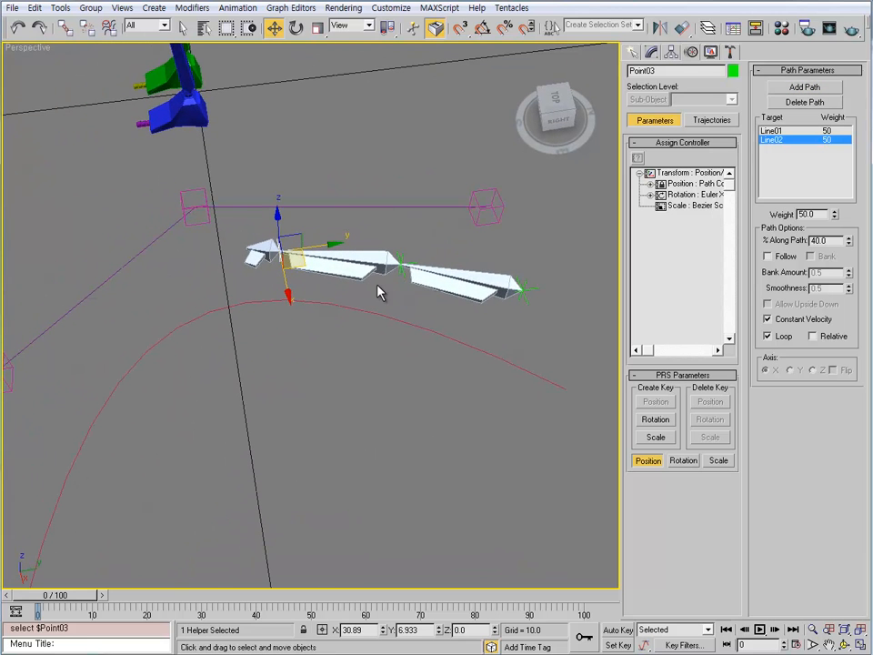
- Adjust Point02's path weights to 35 for Line01 and 23 for Line02
{"action": "left_click", "coordinate": [405, 271]}
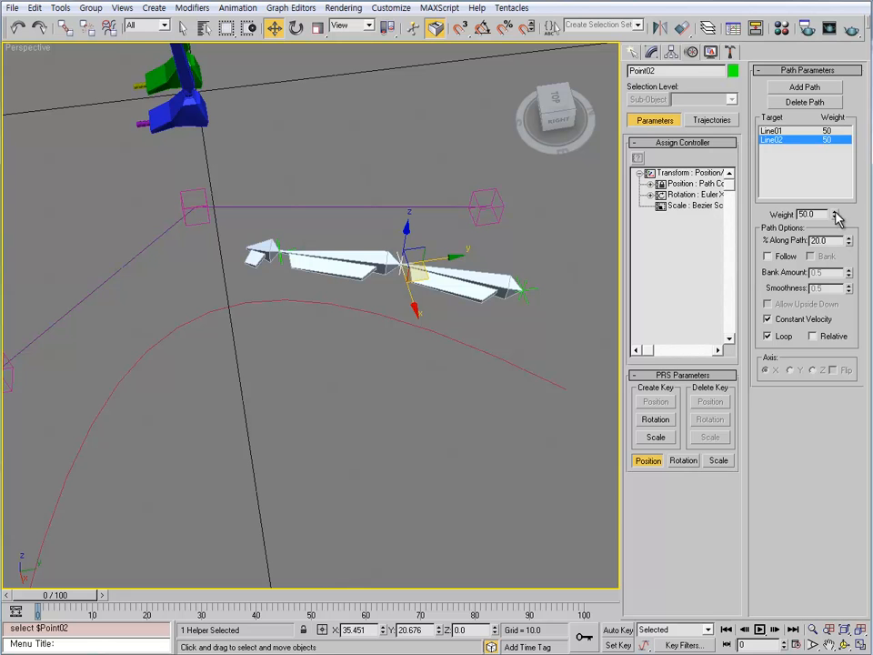
{"action": "left_click", "coordinate": [532, 341]}
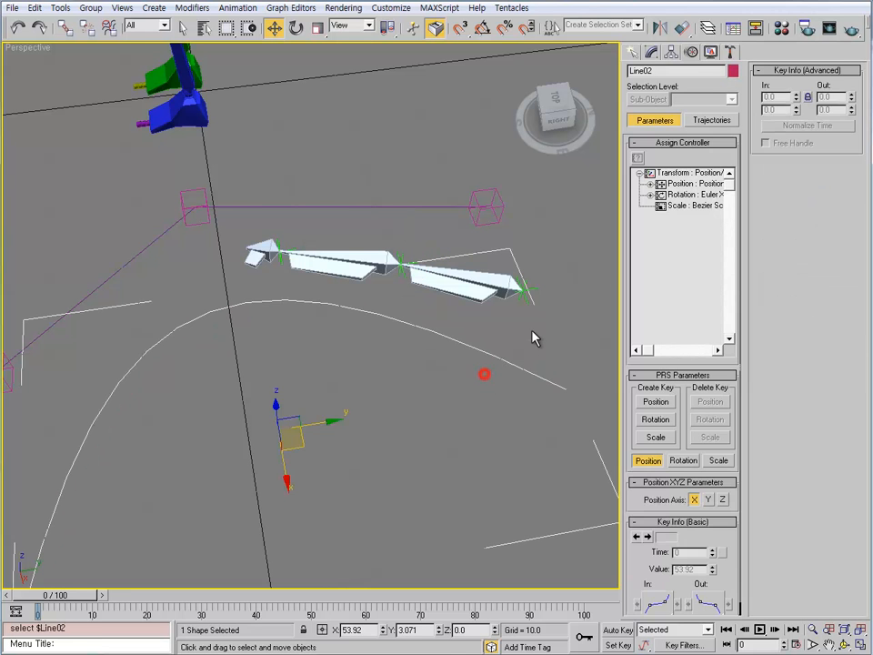
{"action": "left_click", "coordinate": [400, 271]}
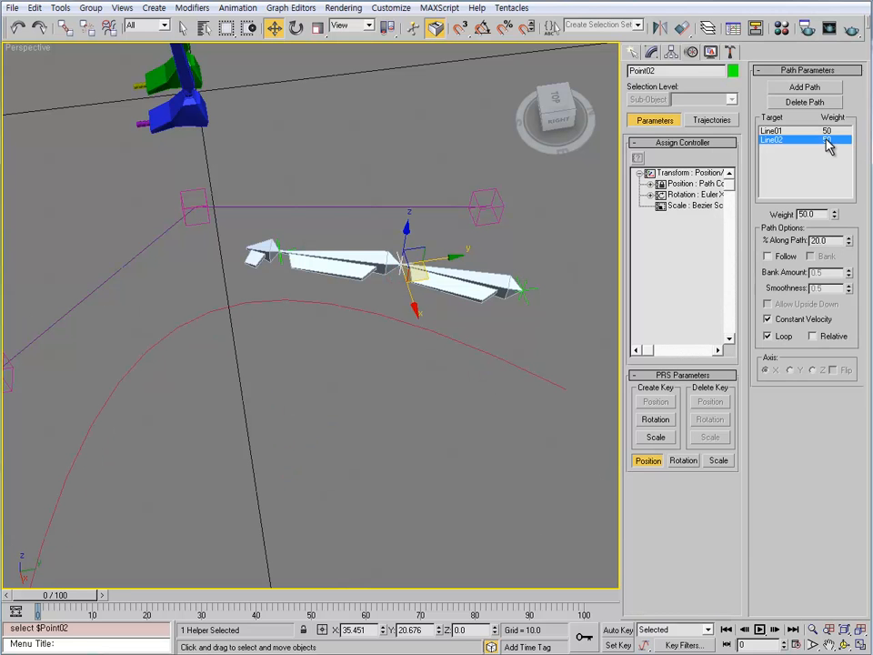
{"action": "left_click_drag", "start_coordinate": [836, 216], "coordinate": [844, 152]}
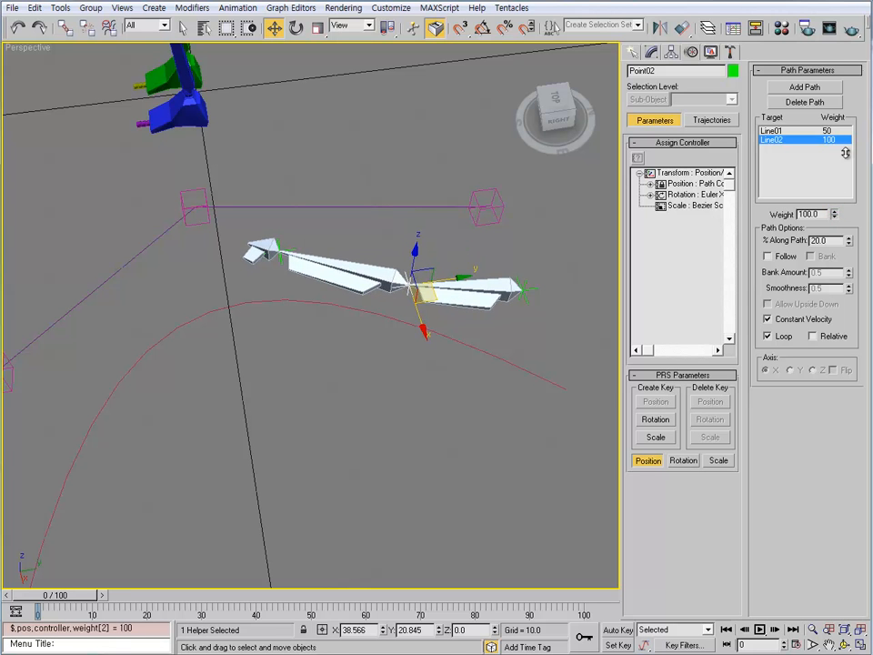
{"action": "left_click", "coordinate": [818, 130]}
{"action": "left_click_drag", "start_coordinate": [834, 214], "coordinate": [835, 244]}
{"action": "left_click", "coordinate": [773, 140]}
{"action": "left_click", "coordinate": [773, 131]}
- Examine the biped's left arm from the shoulder to the hand, including its upper arm
{"action": "middle_click_drag", "start_coordinate": [418, 323], "coordinate": [425, 300]}
{"action": "scroll", "coordinate": [424, 305], "scroll_direction": "down", "scroll_amount": 4}
{"action": "middle_click_drag", "start_coordinate": [425, 370], "coordinate": [382, 323], "text": "alt"}
{"action": "middle_click_drag", "start_coordinate": [218, 332], "coordinate": [277, 264], "text": "alt"}
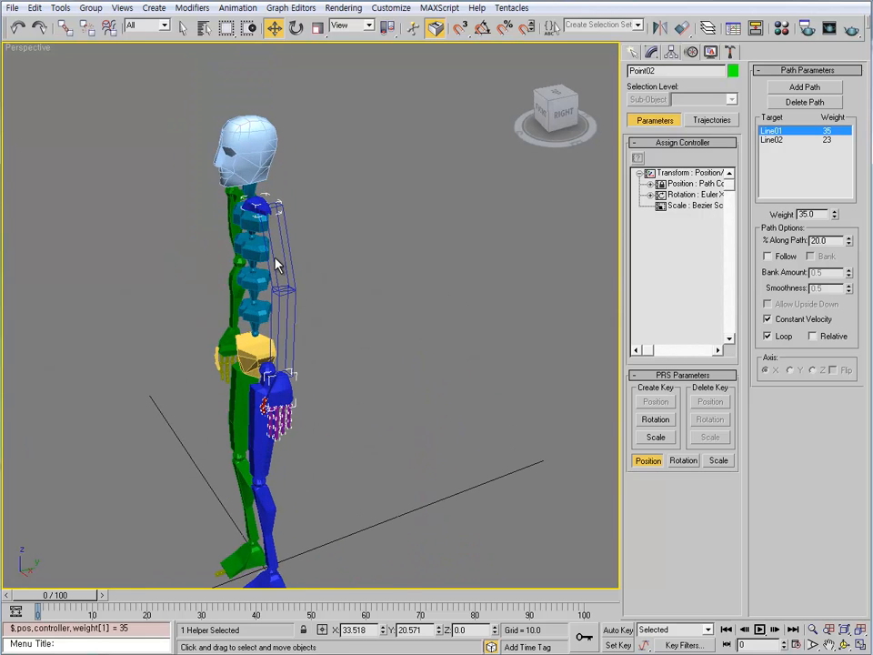
{"action": "left_click", "coordinate": [280, 208]}
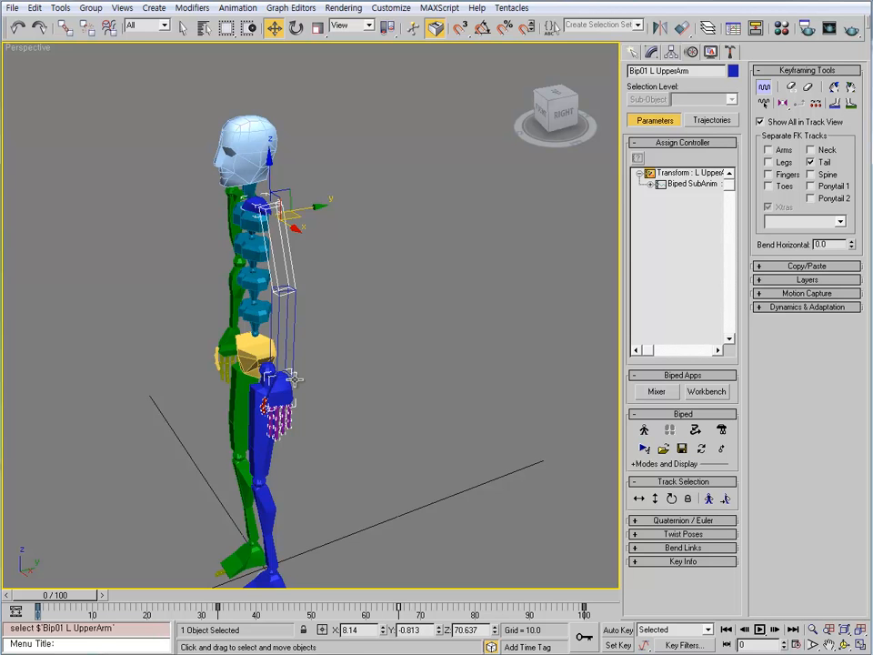
{"action": "middle_click_drag", "start_coordinate": [294, 380], "coordinate": [300, 213], "text": "alt"}
{"action": "scroll", "coordinate": [360, 419], "scroll_direction": "down", "scroll_amount": 4}
{"action": "middle_click_drag", "start_coordinate": [372, 415], "coordinate": [455, 472]}
- Delete the whole test setup of bones, helpers and path lines beside the biped
{"action": "left_click_drag", "start_coordinate": [468, 468], "coordinate": [318, 314]}
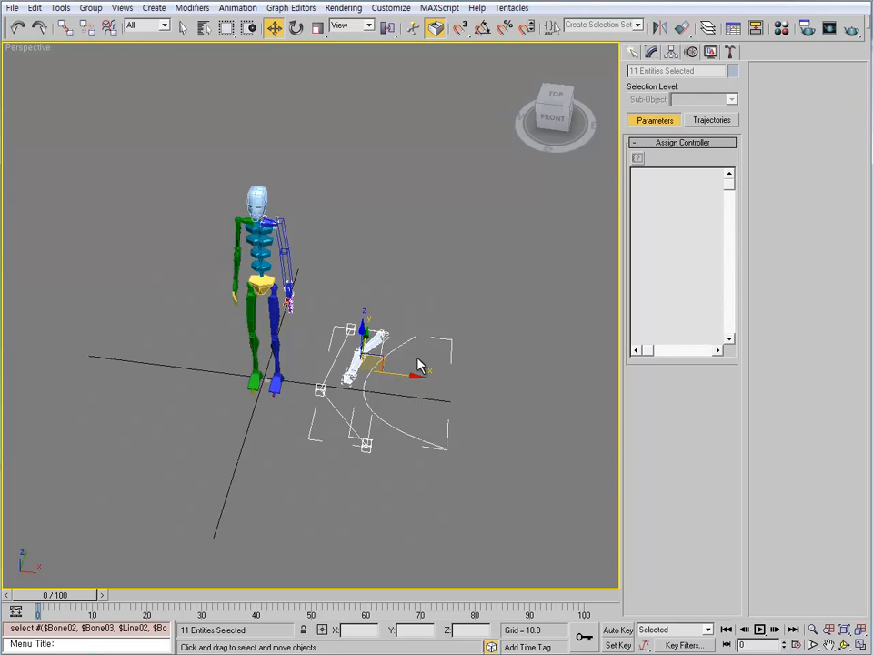
{"action": "middle_click_drag", "start_coordinate": [332, 310], "coordinate": [391, 400], "text": "alt"}
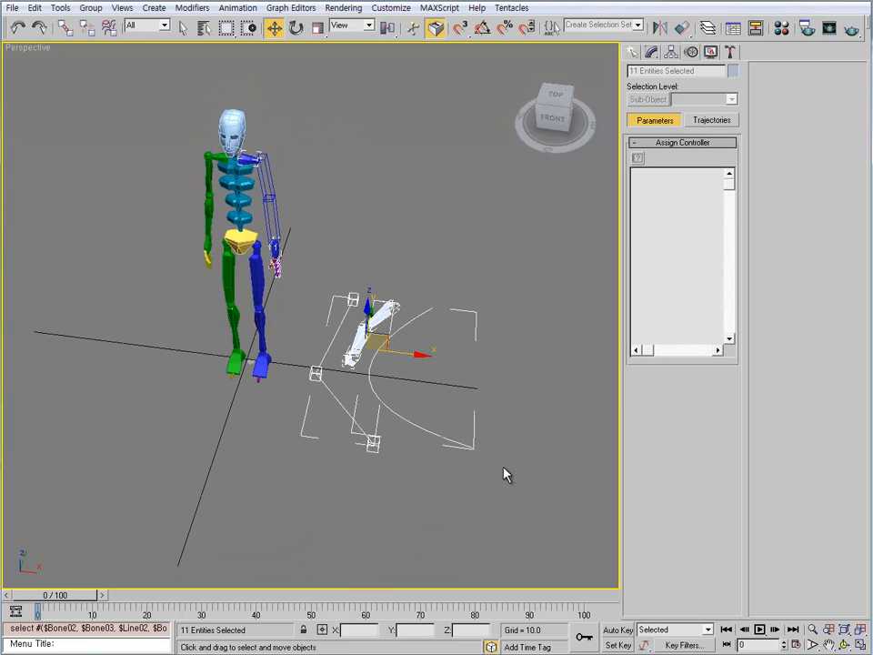
{"action": "left_click_drag", "start_coordinate": [498, 497], "coordinate": [312, 241]}
{"action": "key", "text": "Delete"}
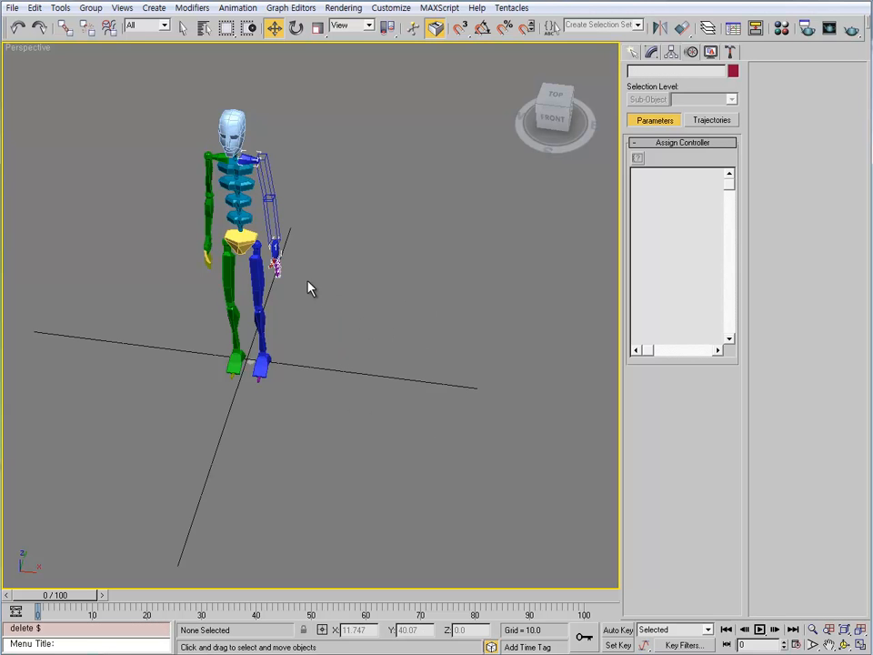
- Draw a bent line with three corner points on the ground beside the biped's left side
{"action": "middle_click_drag", "start_coordinate": [308, 281], "coordinate": [328, 357]}
{"action": "scroll", "coordinate": [290, 291], "scroll_direction": "up", "scroll_amount": 2}
{"action": "scroll", "coordinate": [301, 338], "scroll_direction": "up", "scroll_amount": 2}
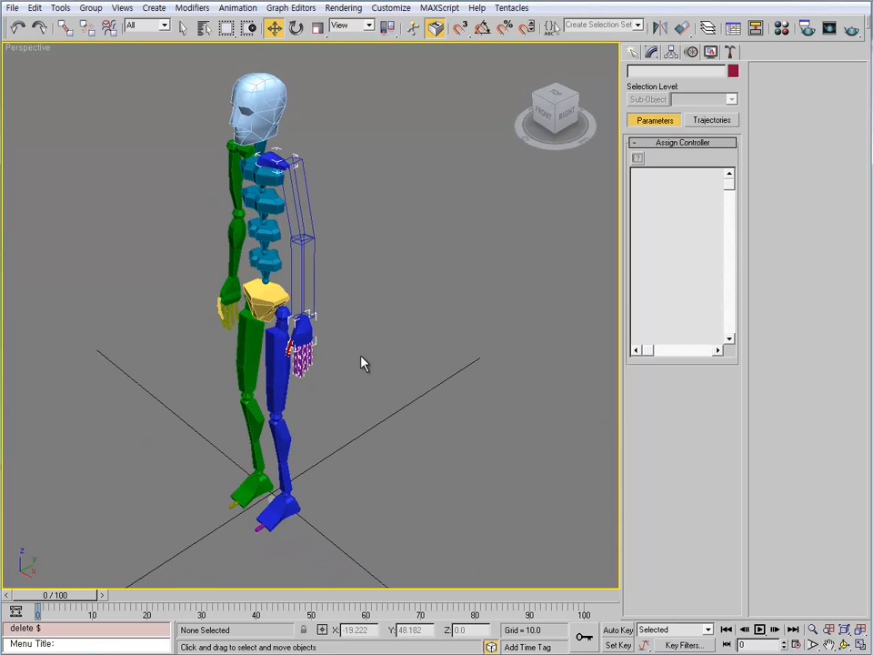
{"action": "mouse_move", "coordinate": [312, 287]}
{"action": "middle_mouse_down"}
{"action": "mouse_move", "coordinate": [298, 291]}
{"action": "mouse_move", "coordinate": [308, 277]}
{"action": "middle_mouse_up"}
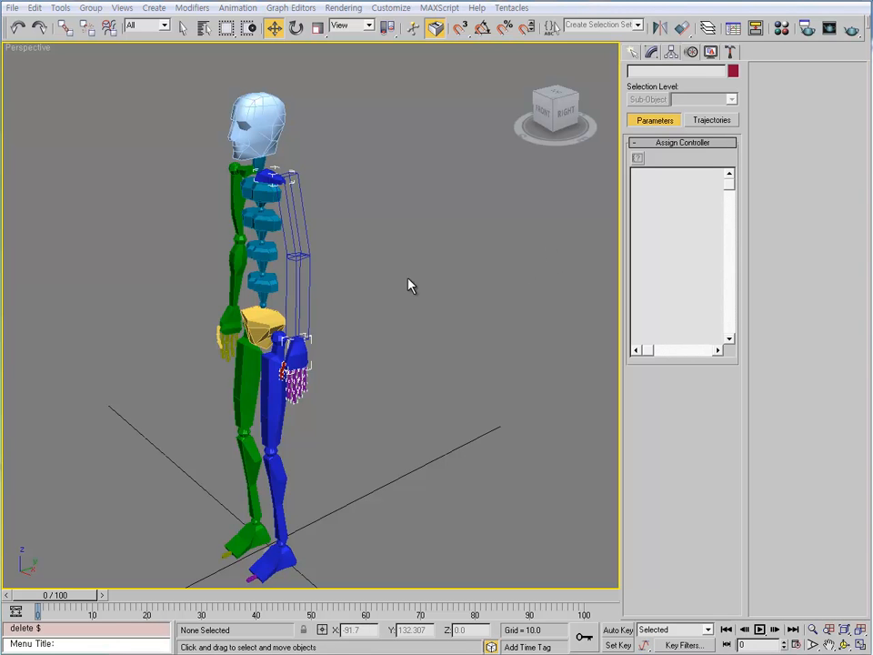
{"action": "mouse_move", "coordinate": [338, 318]}
{"action": "middle_mouse_down"}
{"action": "mouse_move", "coordinate": [358, 307]}
{"action": "mouse_move", "coordinate": [377, 314]}
{"action": "middle_mouse_up"}
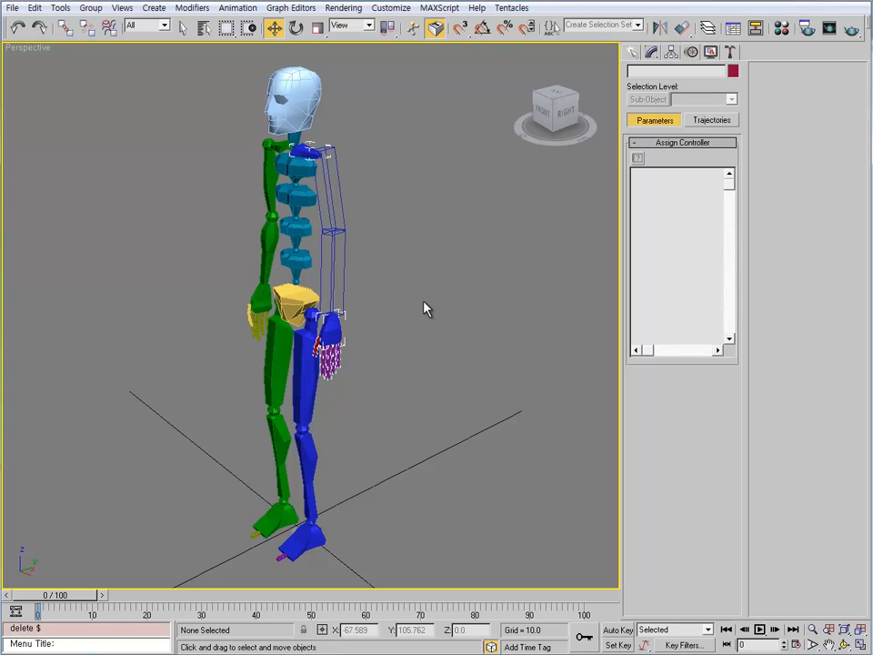
{"action": "middle_click_drag", "start_coordinate": [382, 323], "coordinate": [360, 338], "text": "alt"}
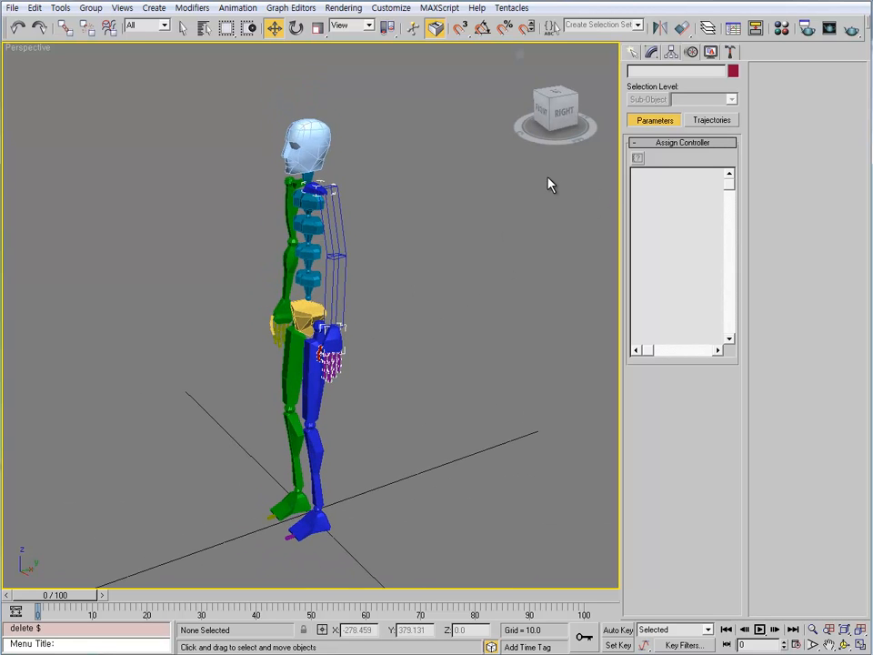
{"action": "left_click", "coordinate": [633, 52]}
{"action": "left_click", "coordinate": [657, 148]}
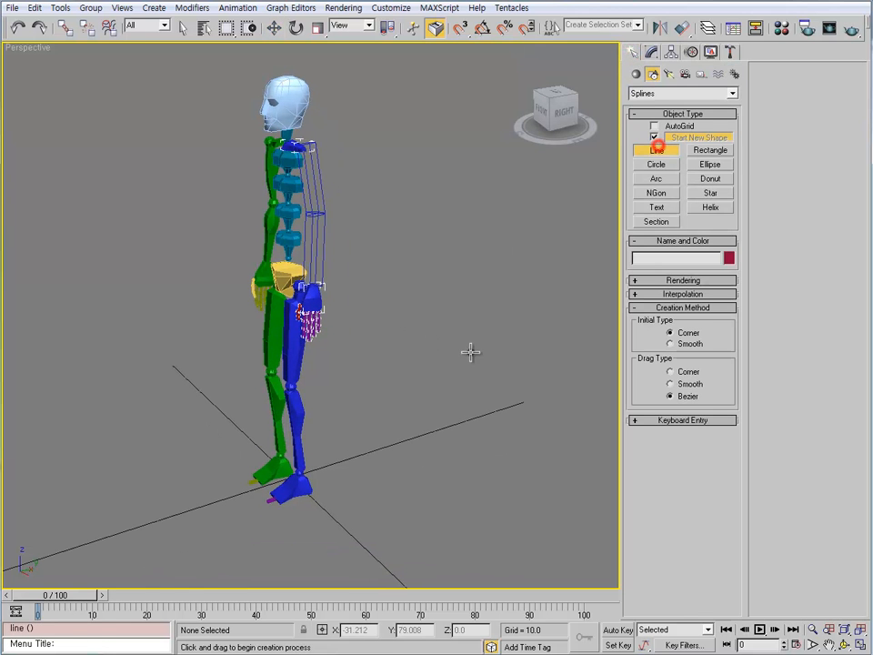
{"action": "left_click", "coordinate": [440, 389]}
{"action": "left_click", "coordinate": [409, 438]}
{"action": "left_click", "coordinate": [371, 463]}
{"action": "right_click", "coordinate": [389, 473]}
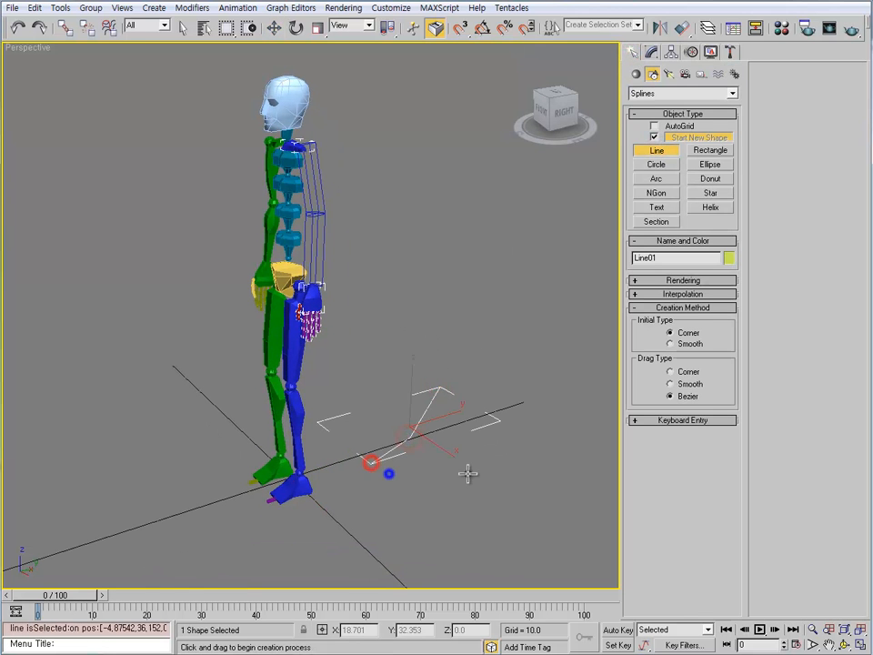
- Apply a Spline IK Control modifier to the line and create its knot helpers with a helper size of 8
{"action": "left_click", "coordinate": [652, 52]}
{"action": "left_click", "coordinate": [682, 89]}
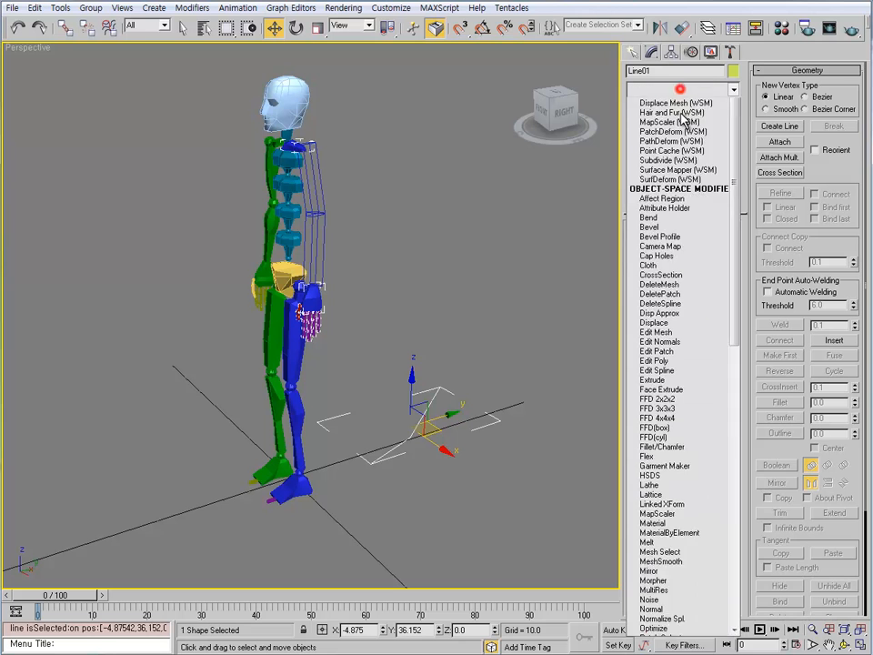
{"action": "scroll", "coordinate": [682, 382], "scroll_direction": "down", "scroll_amount": 15}
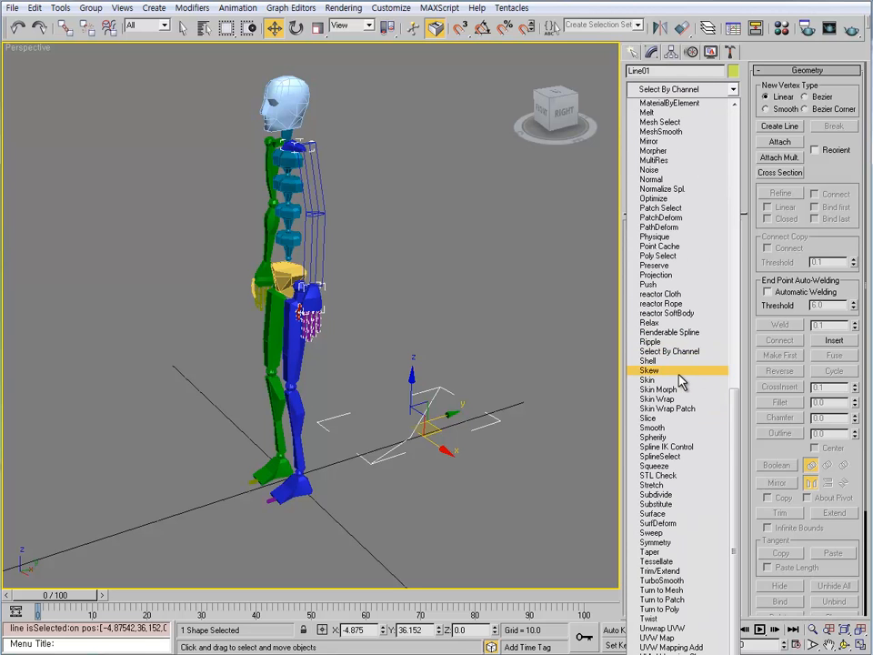
{"action": "left_click", "coordinate": [669, 447]}
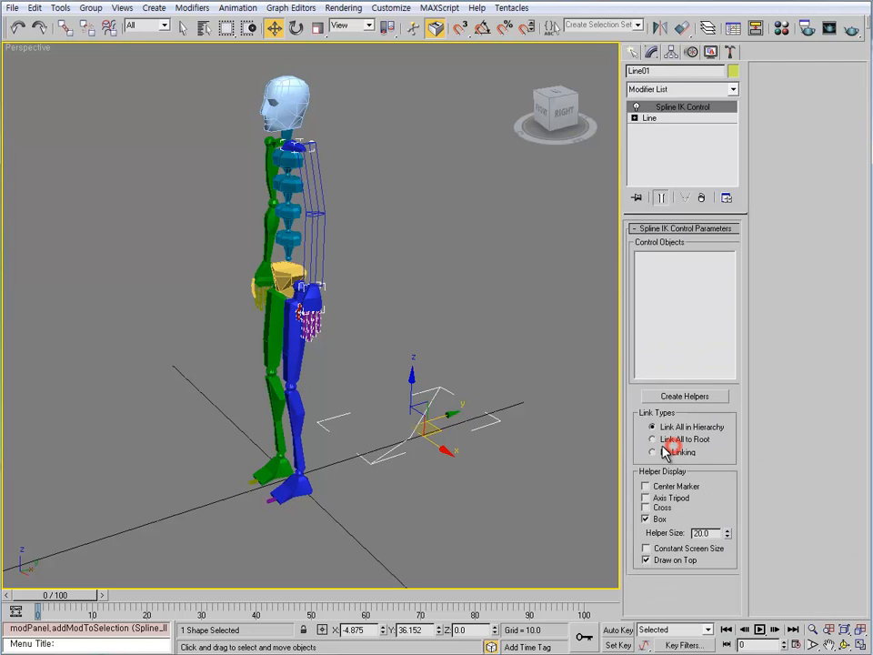
{"action": "left_click", "coordinate": [672, 398]}
{"action": "left_click_drag", "start_coordinate": [725, 531], "coordinate": [727, 540]}
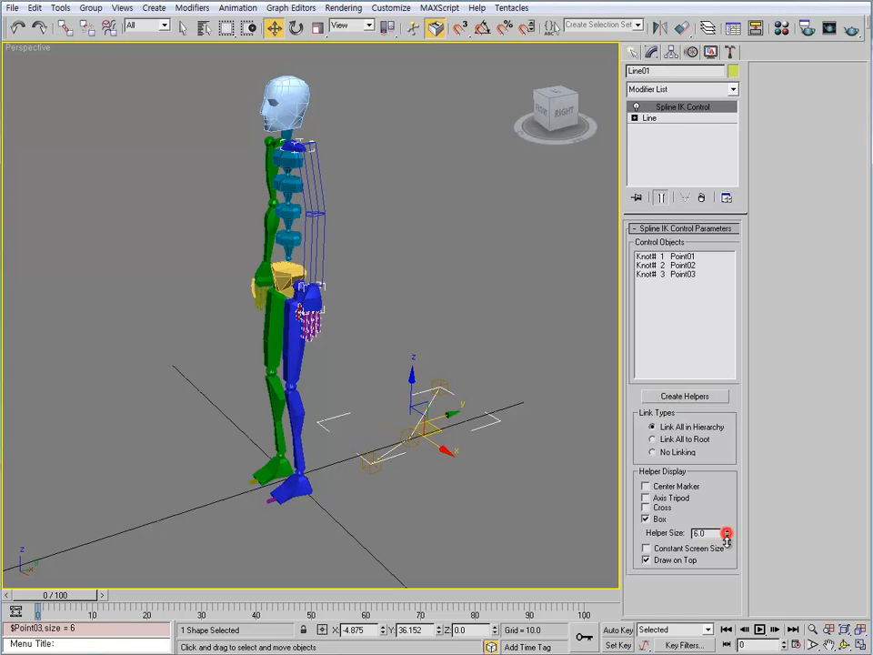
- Change the object color of all three knot helpers to green
{"action": "left_click", "coordinate": [369, 462]}
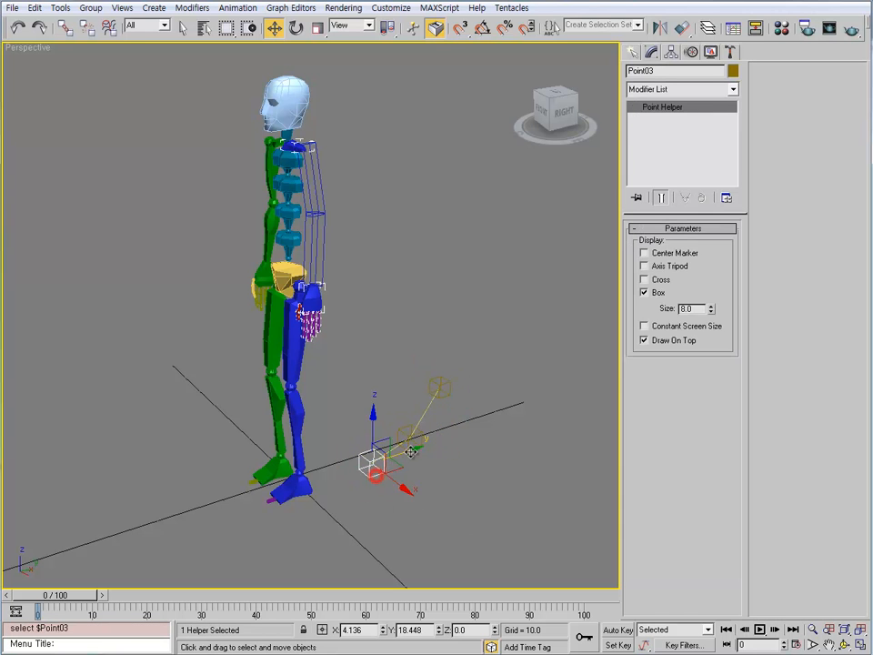
{"action": "left_click", "coordinate": [411, 437], "text": "ctrl"}
{"action": "left_click", "coordinate": [444, 388], "text": "ctrl"}
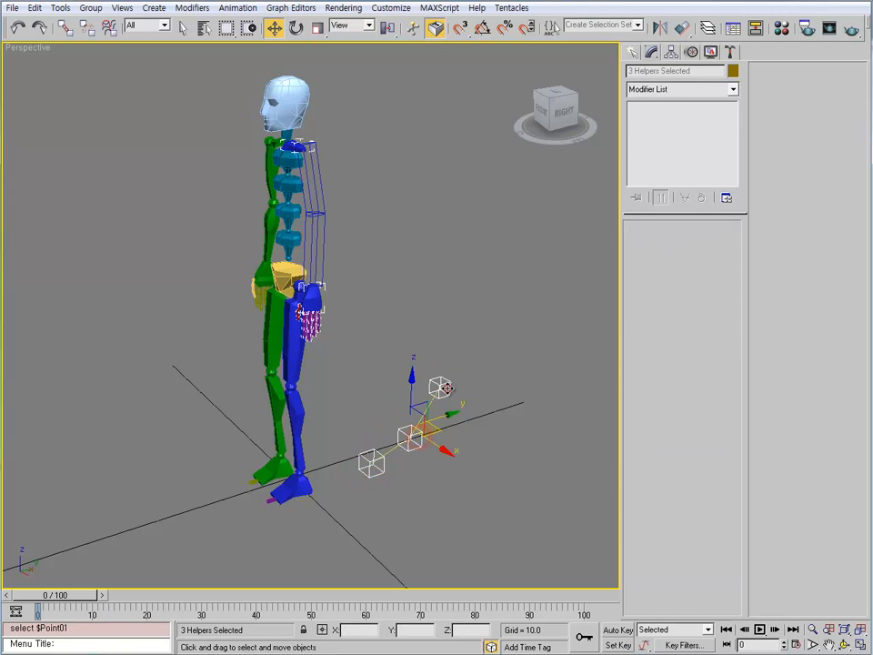
{"action": "left_click", "coordinate": [733, 71]}
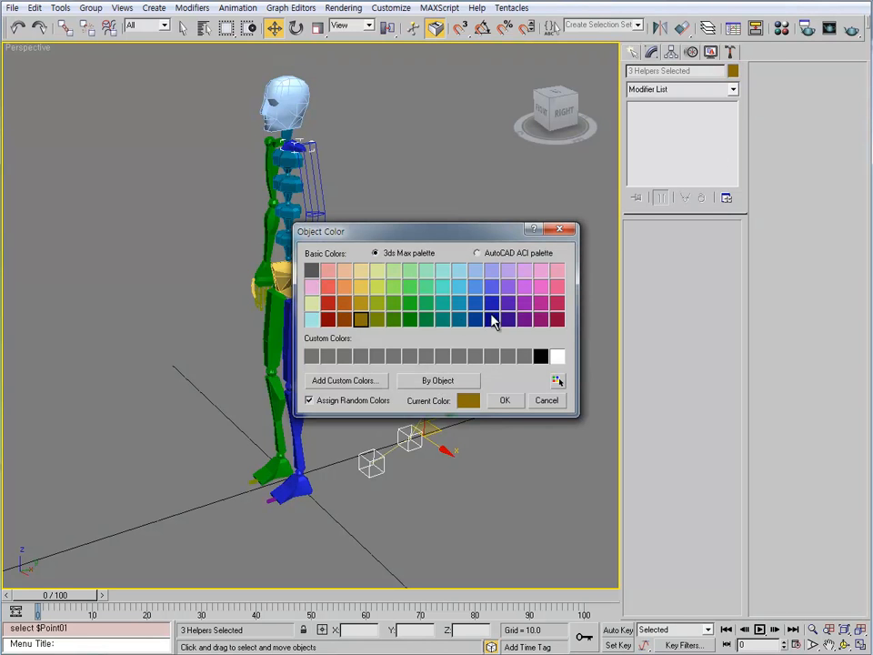
{"action": "left_click", "coordinate": [505, 400]}
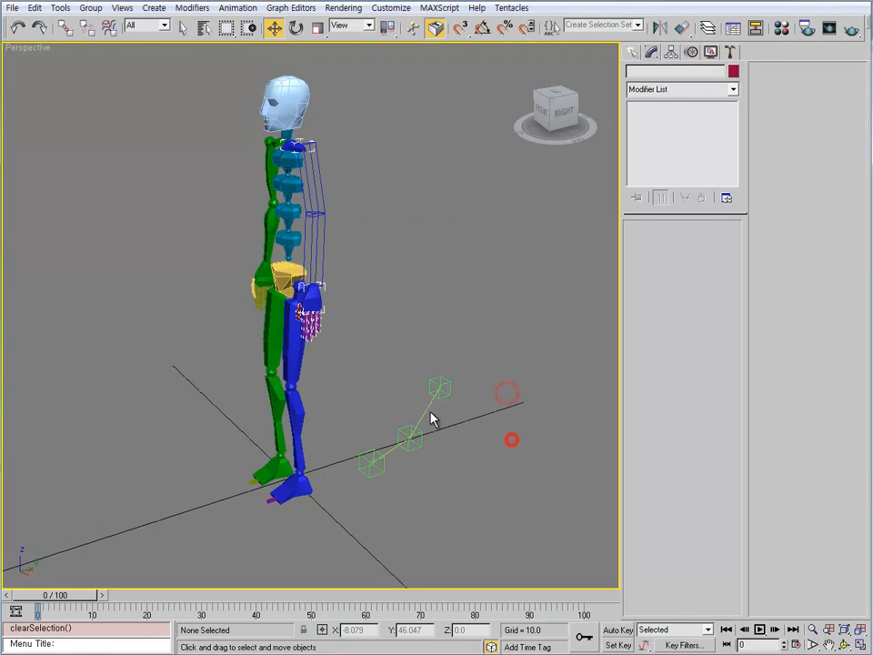
- Change the line's object color to green to match its knot helpers
{"action": "left_click", "coordinate": [431, 419]}
{"action": "left_click", "coordinate": [734, 73]}
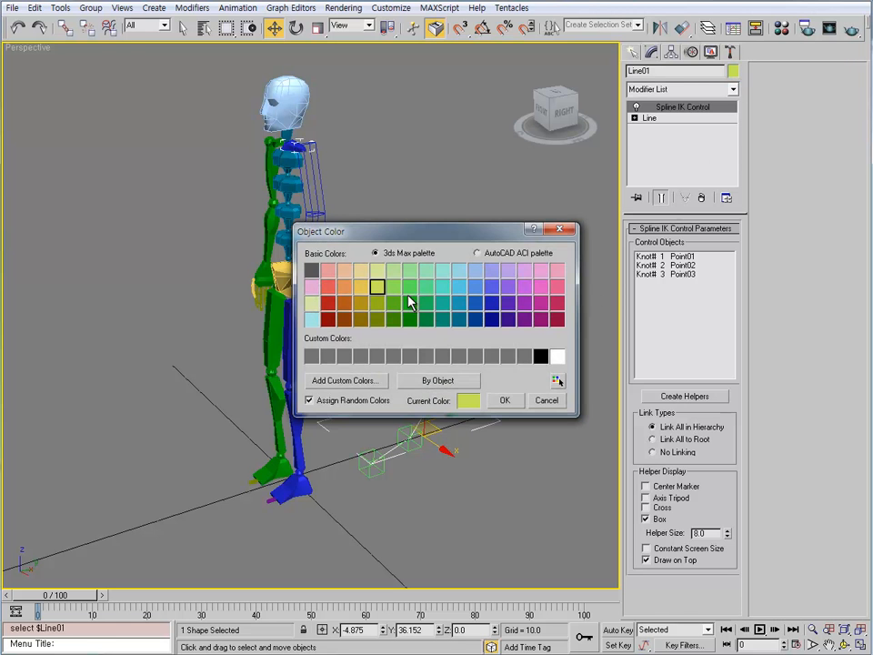
{"action": "left_click", "coordinate": [503, 400]}
{"action": "left_click", "coordinate": [504, 493]}
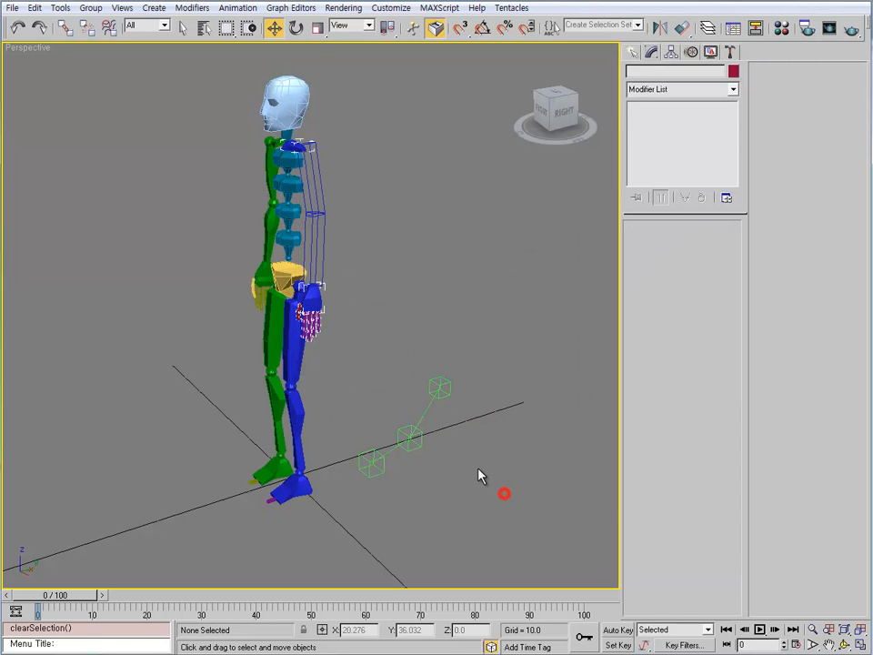
- Set all three vertices of the line to Corner and return to the Spline IK Control level
{"action": "left_click", "coordinate": [427, 409]}
{"action": "left_click", "coordinate": [634, 117]}
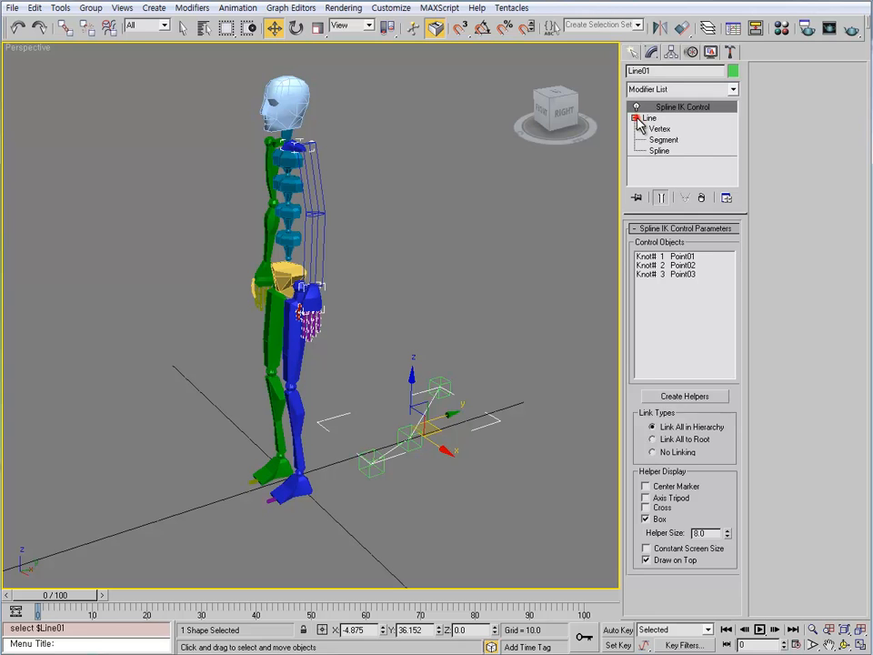
{"action": "left_click", "coordinate": [656, 129]}
{"action": "right_click", "coordinate": [414, 439]}
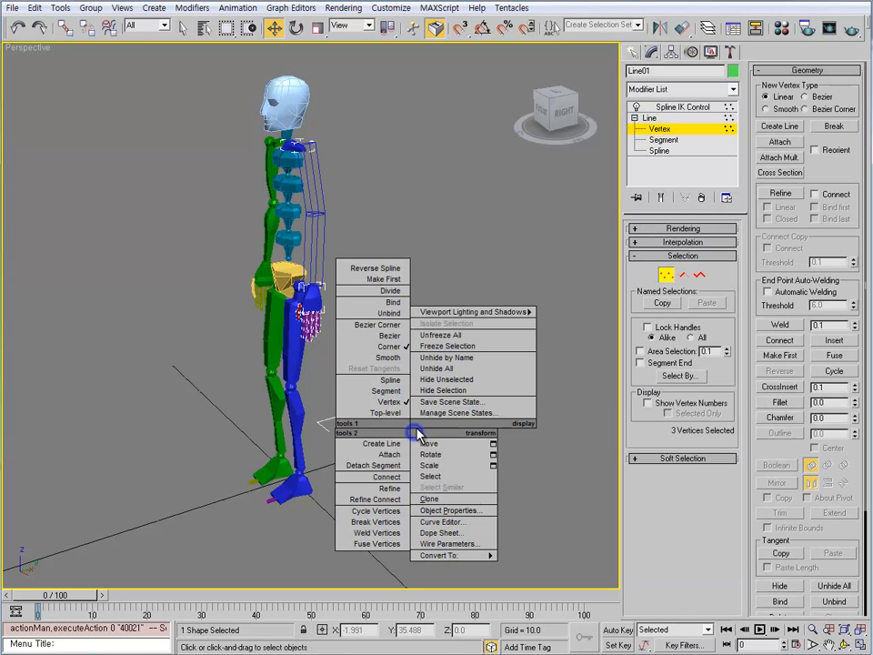
{"action": "left_click", "coordinate": [393, 352]}
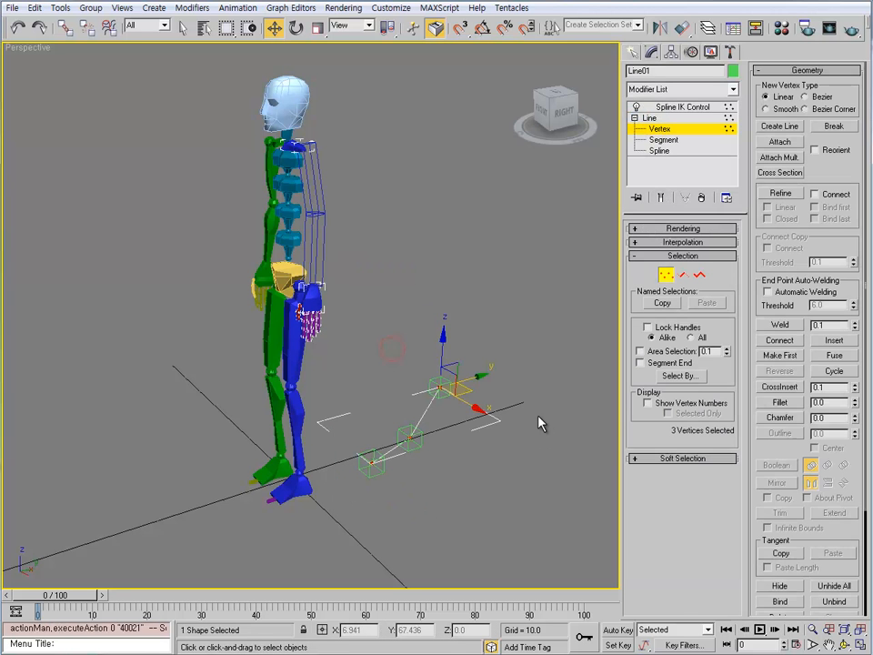
{"action": "key", "text": "1"}
{"action": "left_click", "coordinate": [686, 107]}
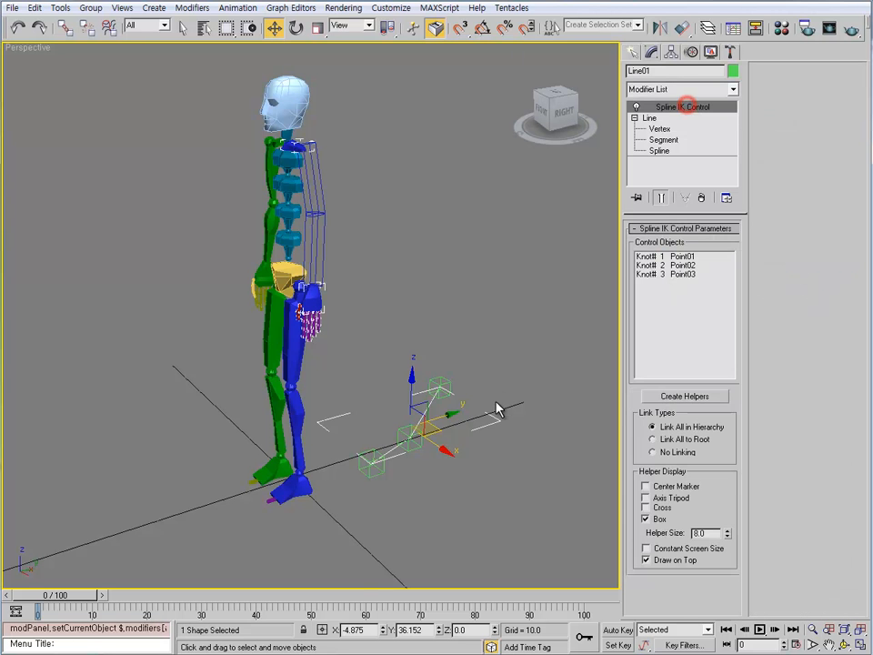
- Examine the parent-child links between the line's three knot helpers by stepping through their hierarchy
{"action": "left_click", "coordinate": [457, 411]}
{"action": "left_click", "coordinate": [435, 409]}
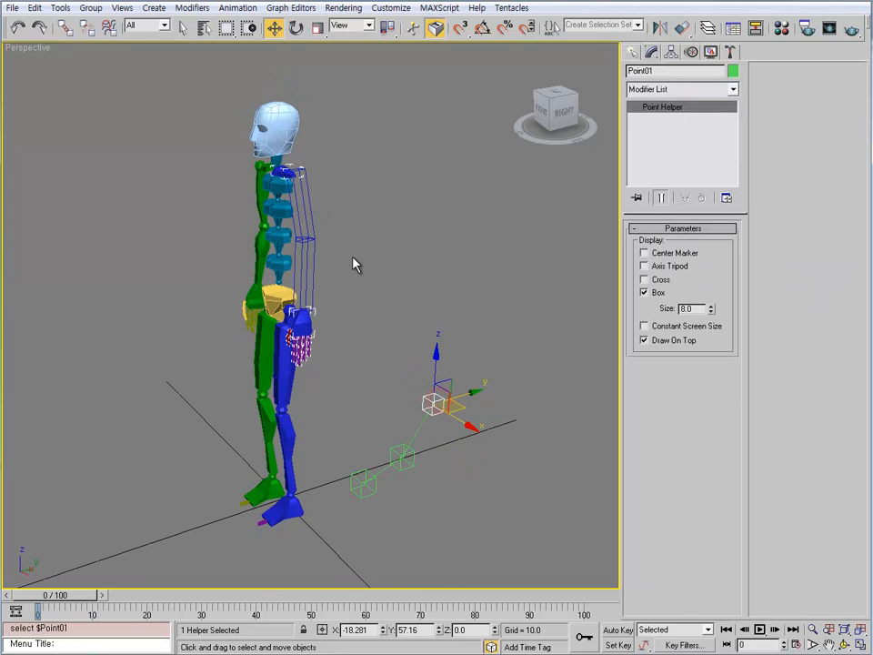
{"action": "left_click", "coordinate": [404, 468], "text": "ctrl"}
{"action": "left_click", "coordinate": [366, 495], "text": "ctrl"}
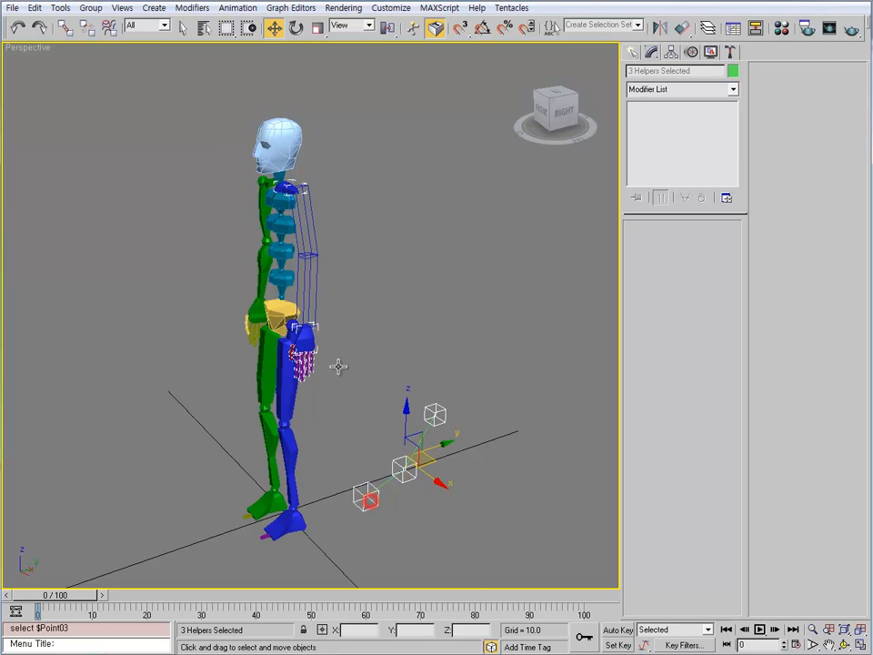
{"action": "left_click", "coordinate": [487, 432]}
{"action": "left_click", "coordinate": [442, 414]}
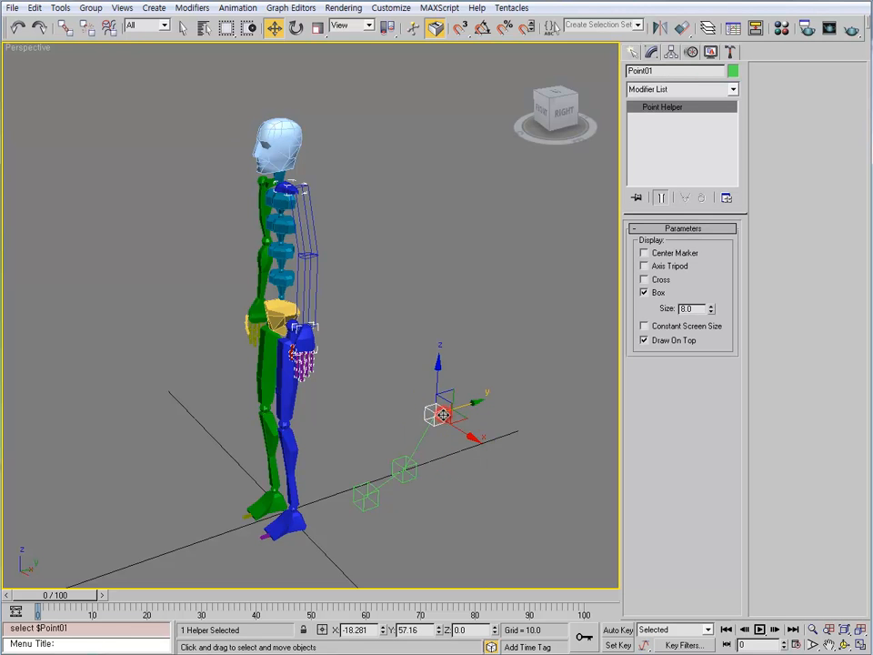
{"action": "key", "text": "Page_Down"}
{"action": "key", "text": "Page_Down"}
{"action": "key", "text": "Page_Up"}
- Unlink all three knot helpers from their parents
{"action": "left_click", "coordinate": [442, 414]}
{"action": "left_click", "coordinate": [412, 466], "text": "ctrl"}
{"action": "left_click", "coordinate": [366, 496], "text": "ctrl"}
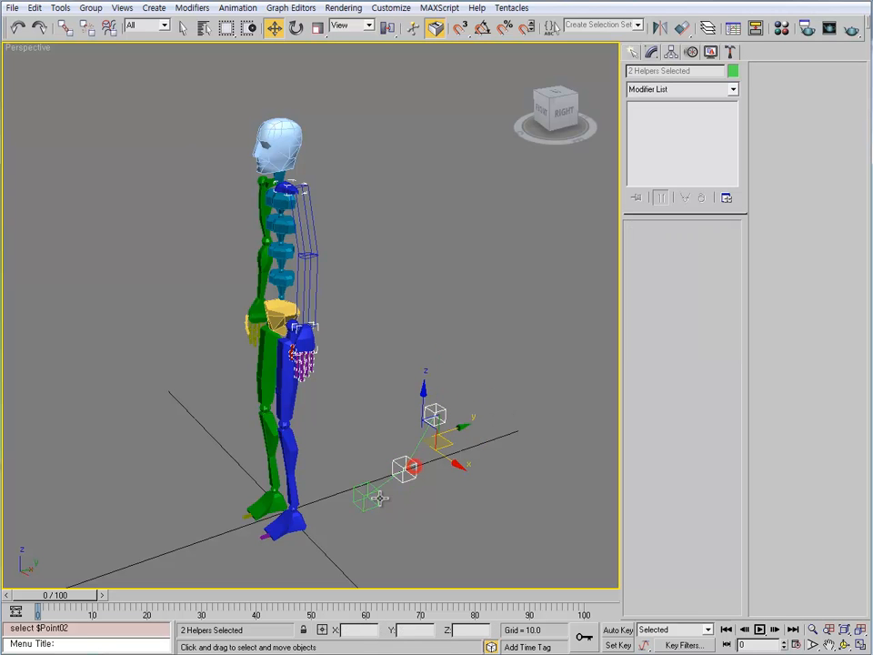
{"action": "left_click", "coordinate": [90, 31]}
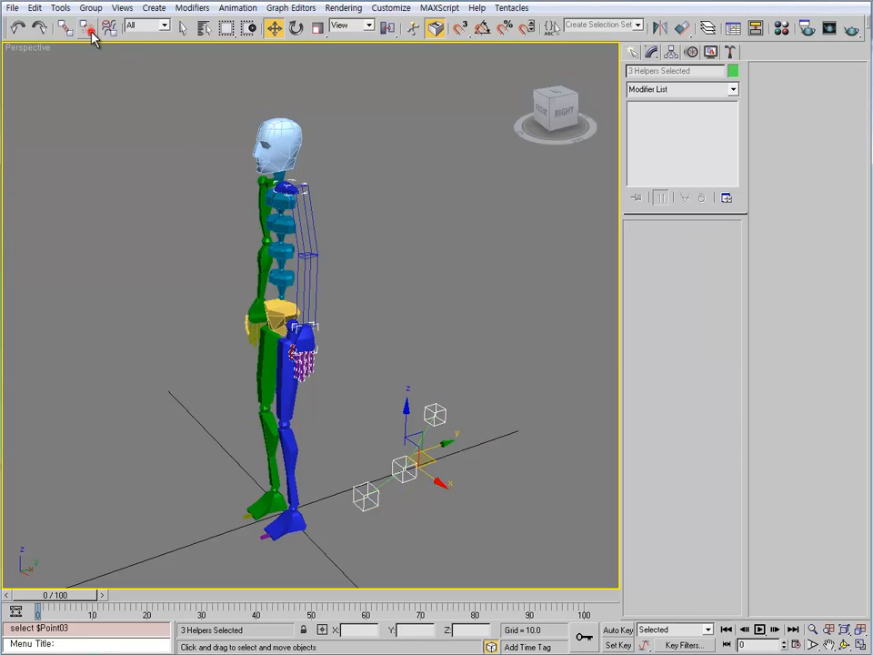
- Align the first knot helper to the left upper arm, pivot to pivot, matching position and local orientation on X, Y and Z
{"action": "left_click", "coordinate": [501, 395]}
{"action": "left_click", "coordinate": [443, 415]}
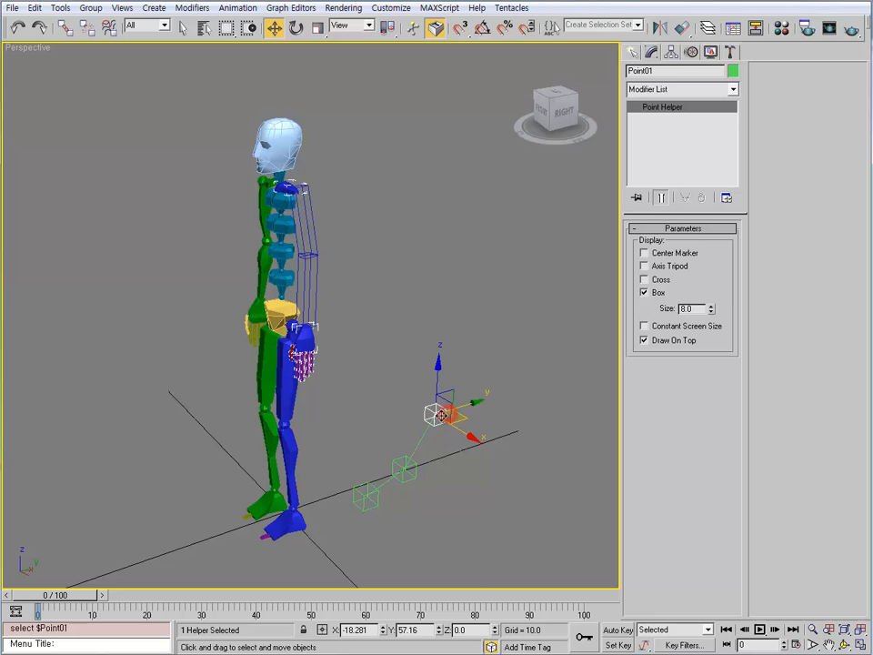
{"action": "key", "text": "alt+a"}
{"action": "left_click", "coordinate": [314, 215]}
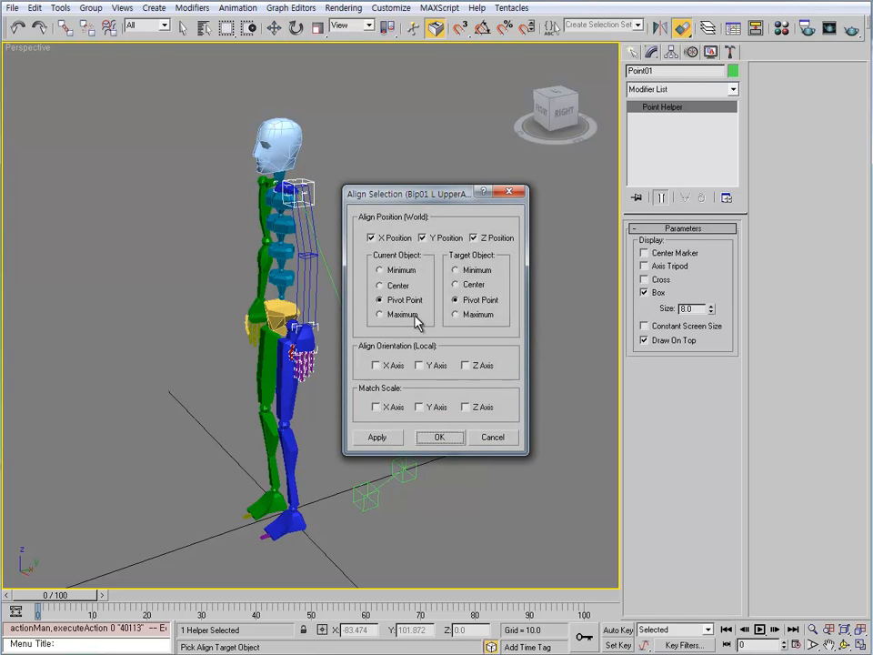
{"action": "left_click", "coordinate": [388, 365]}
{"action": "left_click", "coordinate": [416, 366]}
{"action": "left_click", "coordinate": [466, 365]}
{"action": "left_click", "coordinate": [441, 438]}
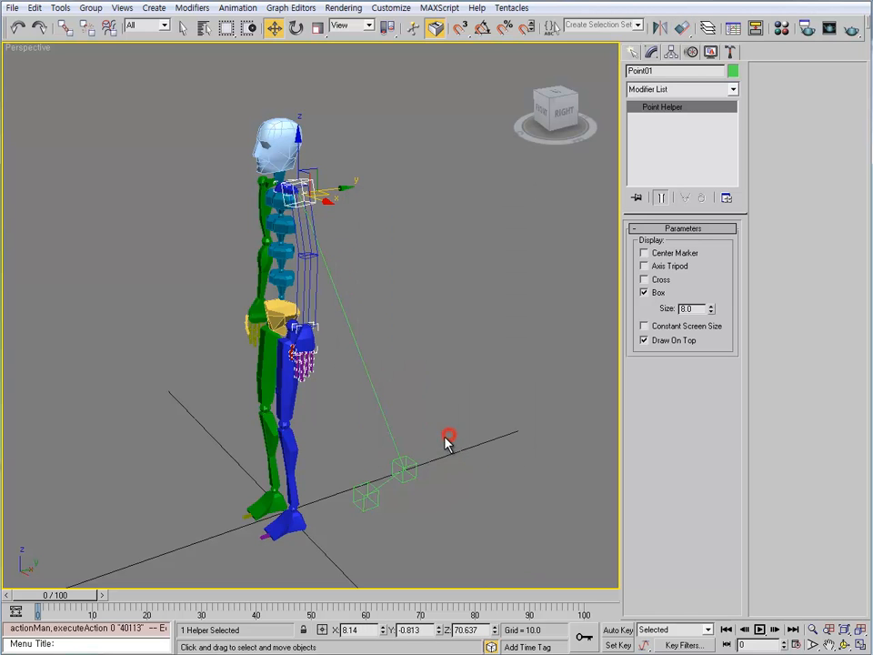
- Align the second knot helper to the left forearm and the third to the left hand, with the same position and orientation options
{"action": "left_click", "coordinate": [407, 473]}
{"action": "key", "text": "alt+a"}
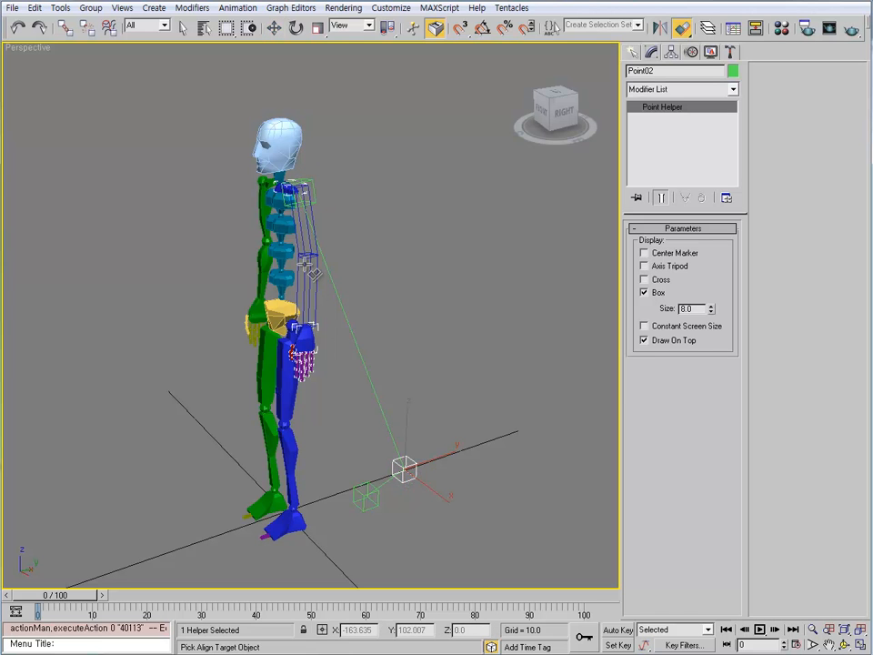
{"action": "left_click", "coordinate": [257, 299]}
{"action": "left_click", "coordinate": [438, 439]}
{"action": "left_click", "coordinate": [364, 500]}
{"action": "key", "text": "alt+a"}
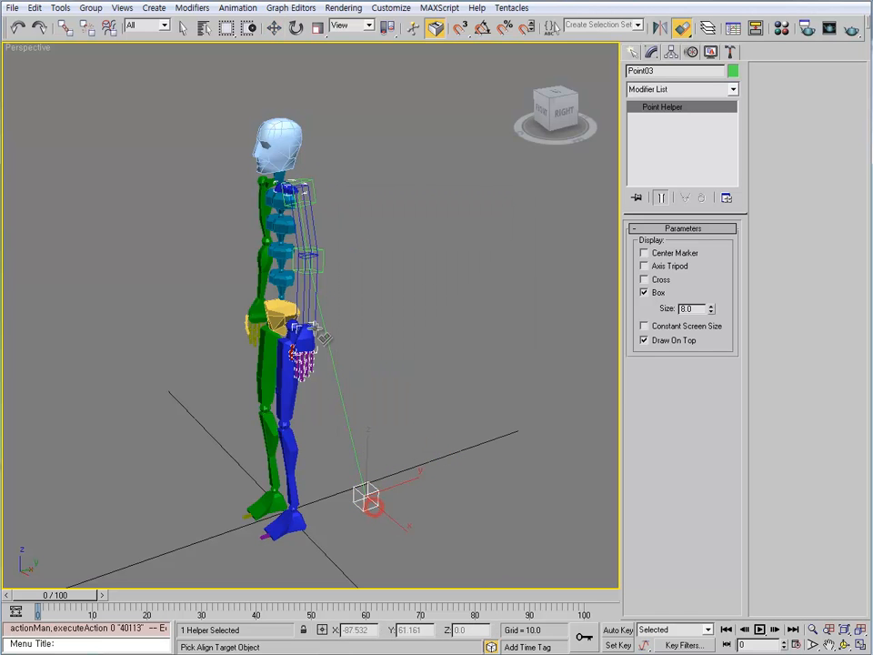
{"action": "left_click", "coordinate": [307, 339]}
{"action": "left_click", "coordinate": [439, 433]}
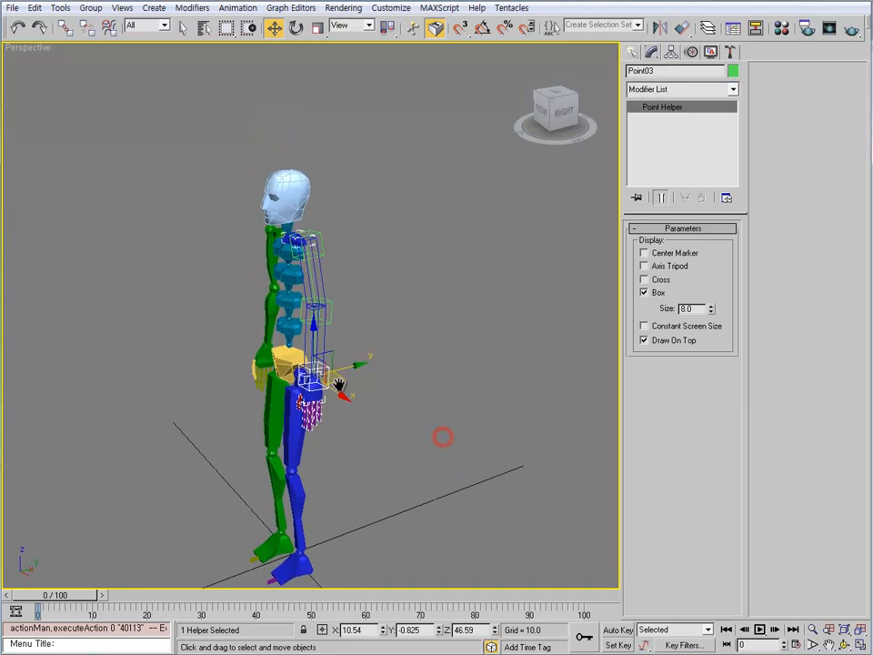
- Link the shoulder, elbow and wrist knot helpers to the left upper arm, forearm and hand respectively
{"action": "scroll", "coordinate": [343, 359], "scroll_direction": "up", "scroll_amount": 5}
{"action": "scroll", "coordinate": [344, 359], "scroll_direction": "down", "scroll_amount": 2}
{"action": "middle_click_drag", "start_coordinate": [344, 359], "coordinate": [340, 264], "text": "alt"}
{"action": "key", "text": "ctrl+shift+l"}
{"action": "left_click", "coordinate": [347, 278]}
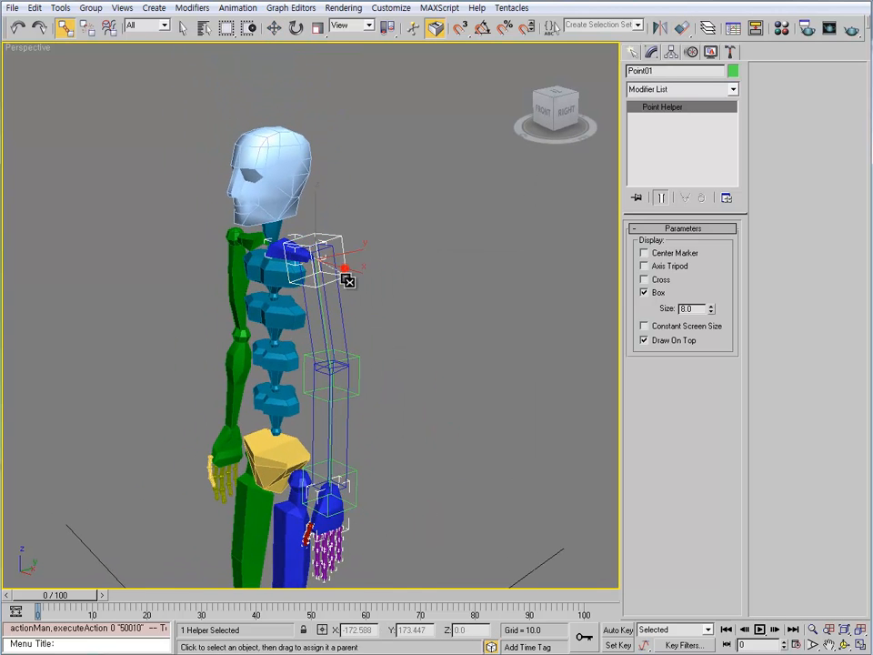
{"action": "left_click_drag", "start_coordinate": [361, 394], "coordinate": [346, 425]}
{"action": "left_click_drag", "start_coordinate": [355, 494], "coordinate": [329, 511]}
- Preview the arm's bend at frame 50, select the line to inspect its shape, and return to frame 0
{"action": "middle_click_drag", "start_coordinate": [371, 407], "coordinate": [343, 458], "text": "alt"}
{"action": "left_click_drag", "start_coordinate": [91, 596], "coordinate": [341, 596]}
{"action": "middle_click_drag", "start_coordinate": [362, 474], "coordinate": [278, 385], "text": "alt"}
{"action": "key", "text": "q"}
{"action": "left_click", "coordinate": [320, 210]}
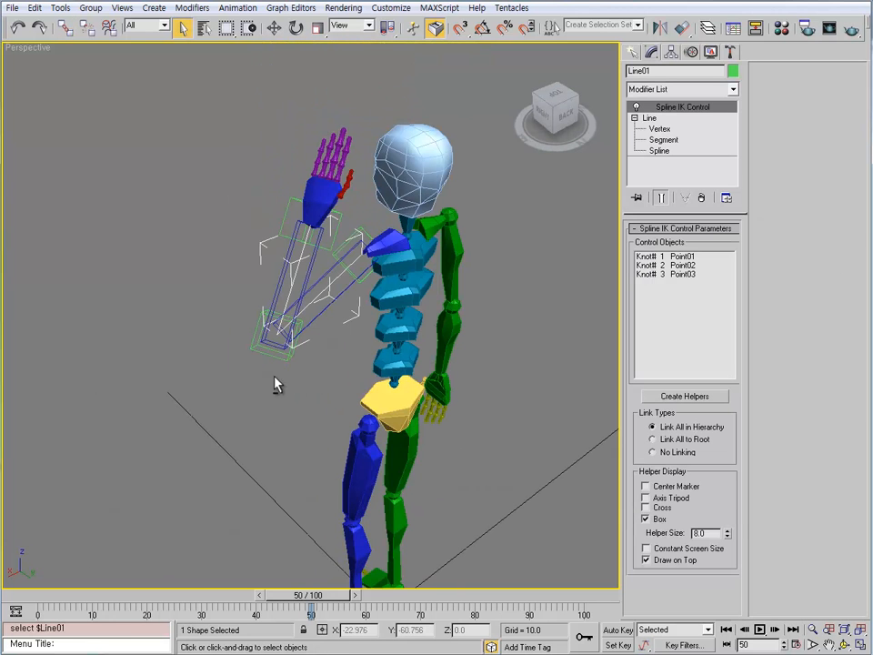
{"action": "left_click_drag", "start_coordinate": [296, 597], "coordinate": [39, 591]}
{"action": "middle_click_drag", "start_coordinate": [259, 491], "coordinate": [464, 451], "text": "alt"}
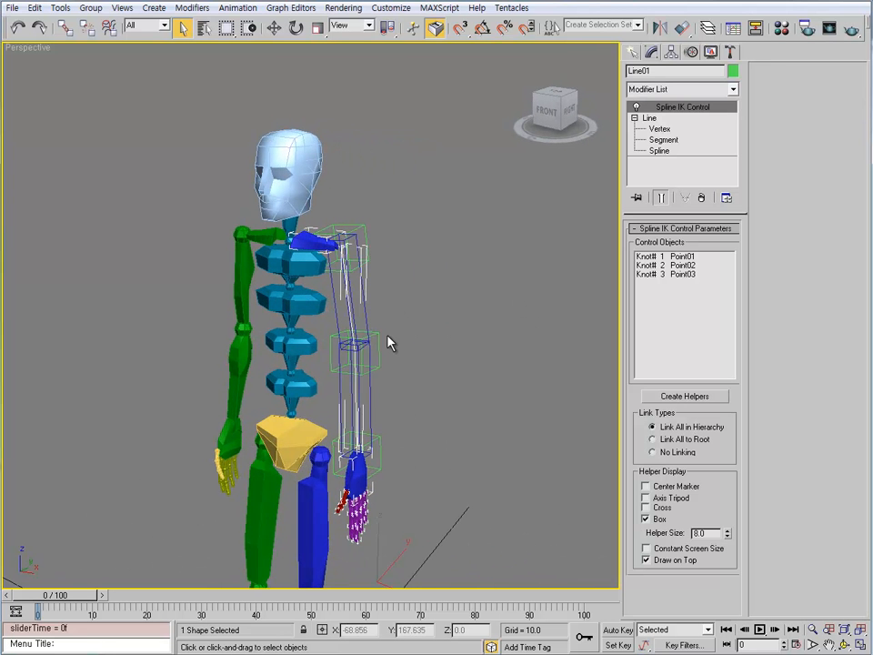
- Clone the selected line as a Copy and delete the copy's Spline IK Control modifier
{"action": "scroll", "coordinate": [389, 343], "scroll_direction": "up", "scroll_amount": 2}
{"action": "key", "text": "ctrl+v"}
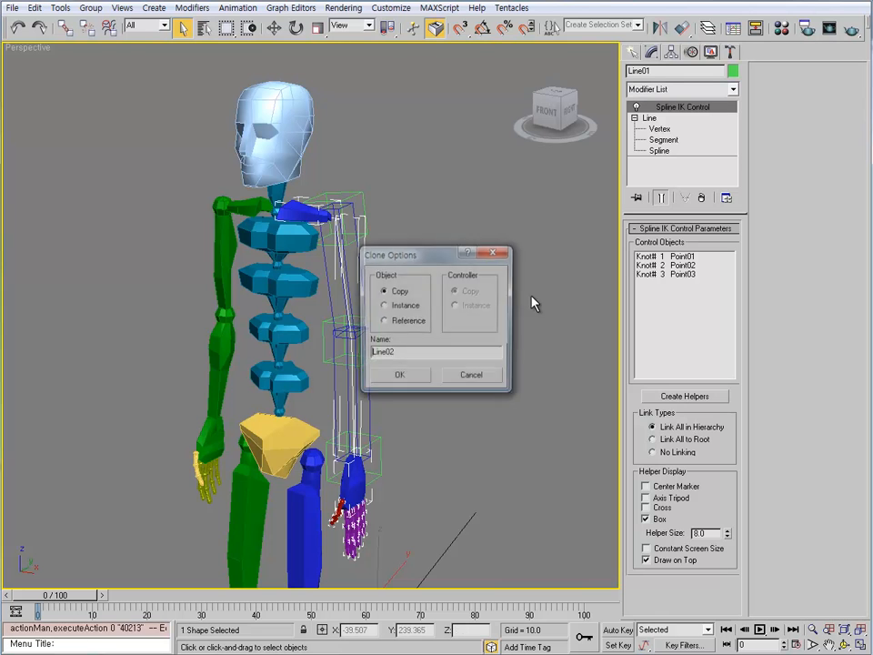
{"action": "left_click", "coordinate": [413, 373]}
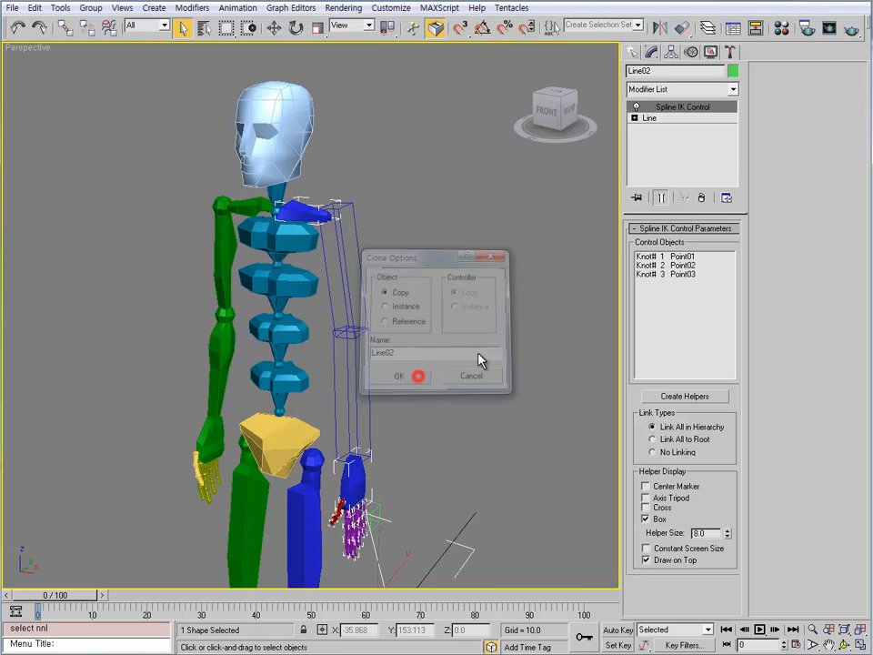
{"action": "left_click", "coordinate": [702, 199]}
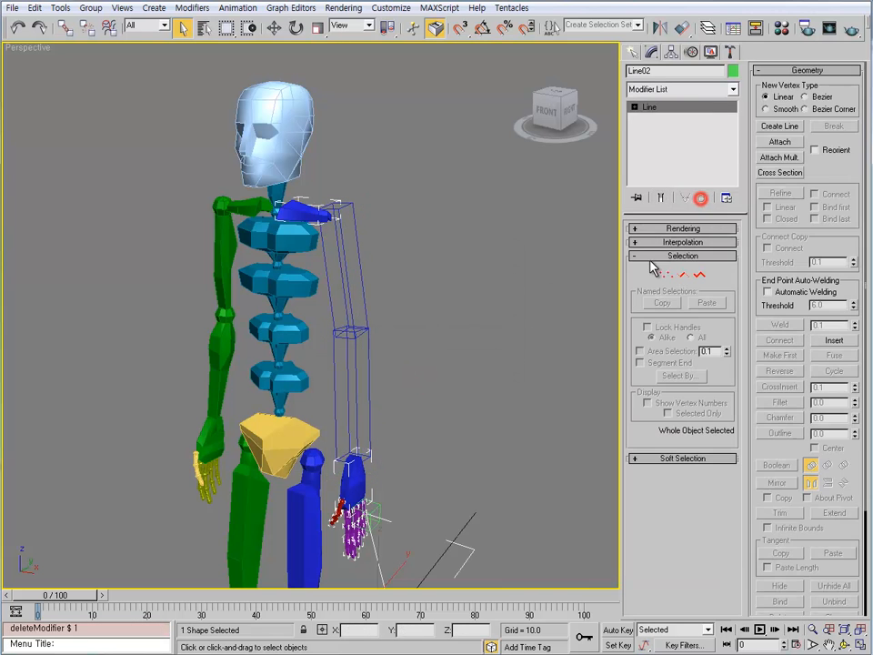
- Move the copied line across the ground, clear of the three knot helpers
{"action": "scroll", "coordinate": [413, 316], "scroll_direction": "down", "scroll_amount": 5}
{"action": "middle_click_drag", "start_coordinate": [405, 356], "coordinate": [351, 426], "text": "alt"}
{"action": "key", "text": "w"}
{"action": "left_click_drag", "start_coordinate": [391, 456], "coordinate": [445, 483]}
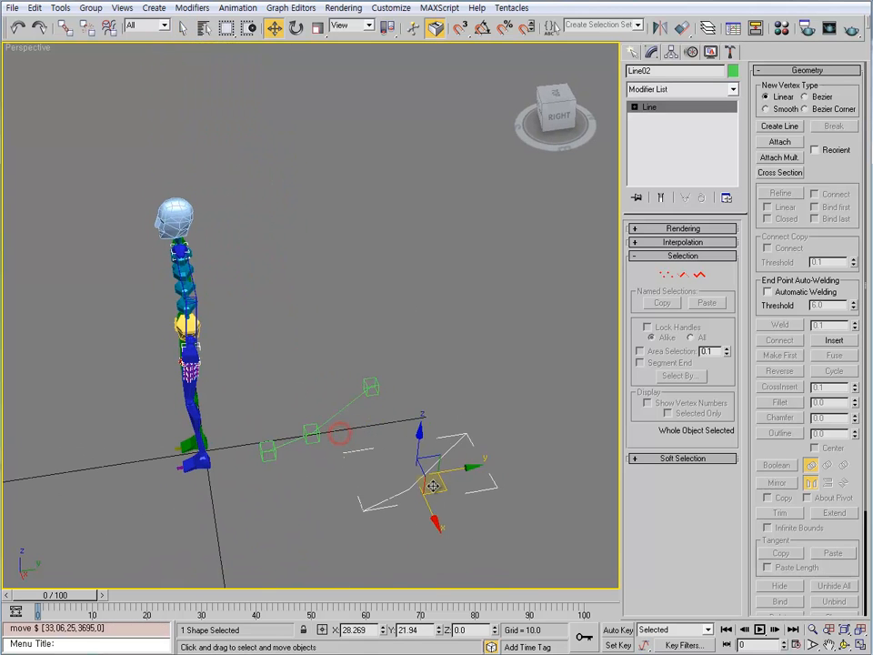
- Realign the first knot helper to the left upper arm's pivot and orientation
{"action": "left_click", "coordinate": [373, 388]}
{"action": "mouse_move", "coordinate": [329, 411]}
{"action": "middle_mouse_down", "text": "alt"}
{"action": "mouse_move", "coordinate": [304, 417]}
{"action": "mouse_move", "coordinate": [318, 442]}
{"action": "mouse_move", "coordinate": [344, 400]}
{"action": "middle_mouse_up", "text": "alt"}
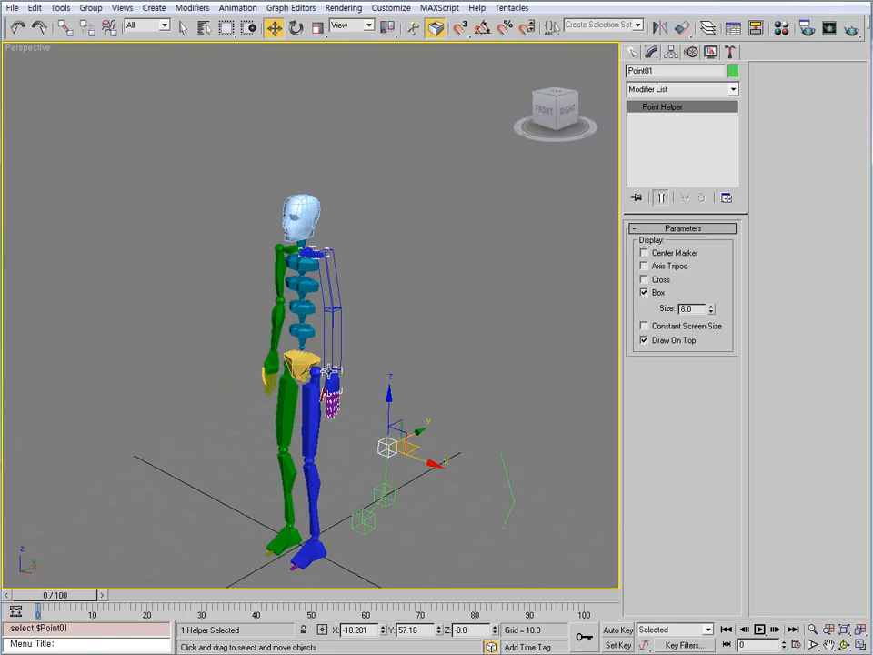
{"action": "key", "text": "alt+a"}
{"action": "left_click", "coordinate": [334, 287]}
{"action": "left_click", "coordinate": [438, 442]}
- Realign the second knot helper to the left forearm and the third to the left hand, matching pivots and orientation
{"action": "left_click", "coordinate": [385, 495]}
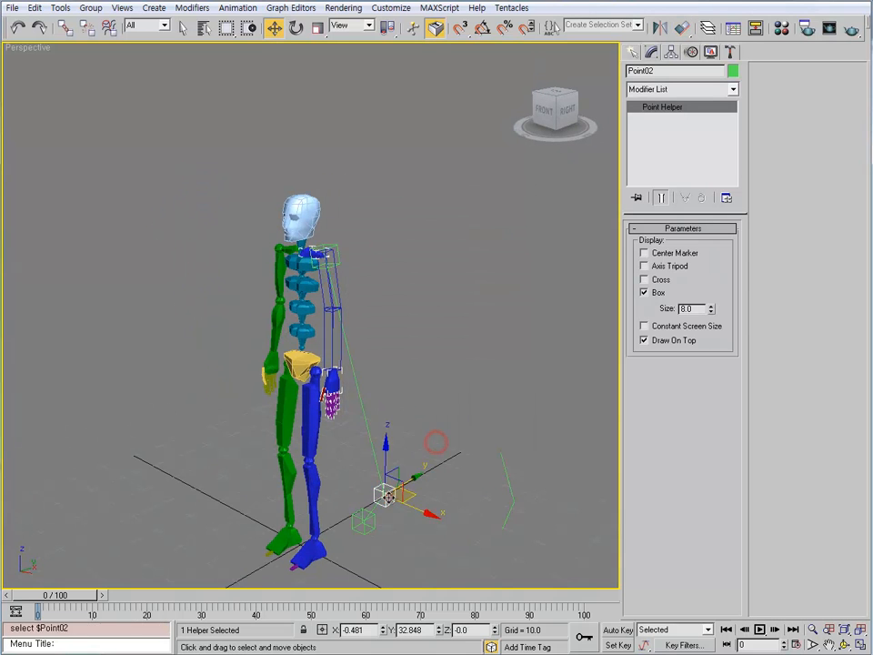
{"action": "key", "text": "alt+a"}
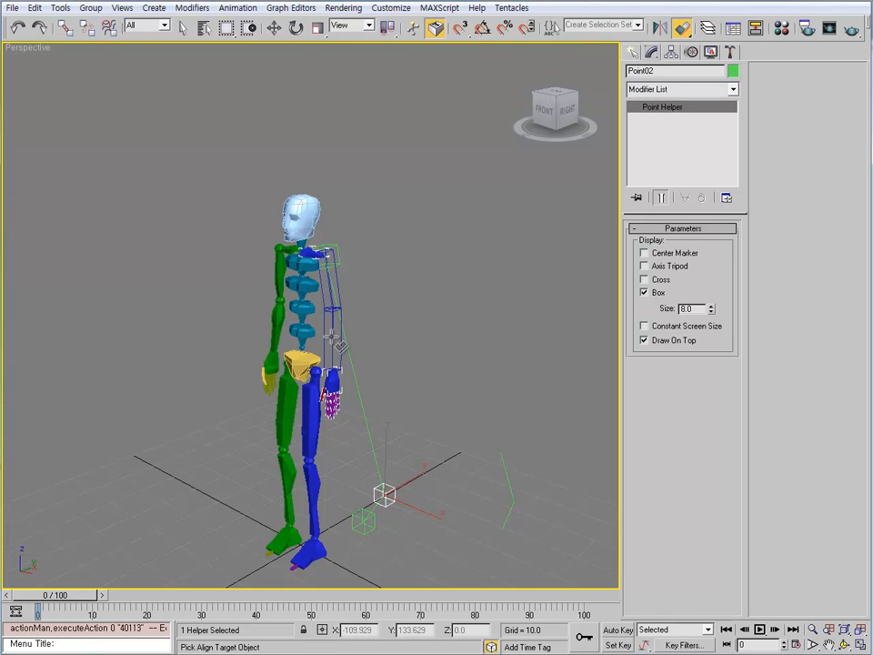
{"action": "left_click", "coordinate": [340, 347]}
{"action": "left_click", "coordinate": [444, 437]}
{"action": "left_click", "coordinate": [362, 526]}
{"action": "key", "text": "alt+a"}
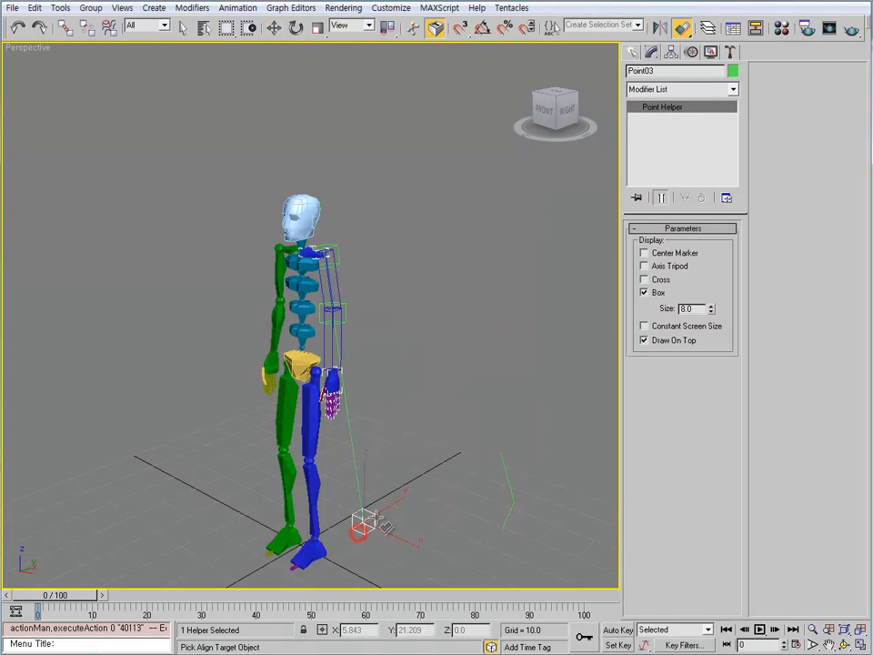
{"action": "left_click", "coordinate": [332, 382]}
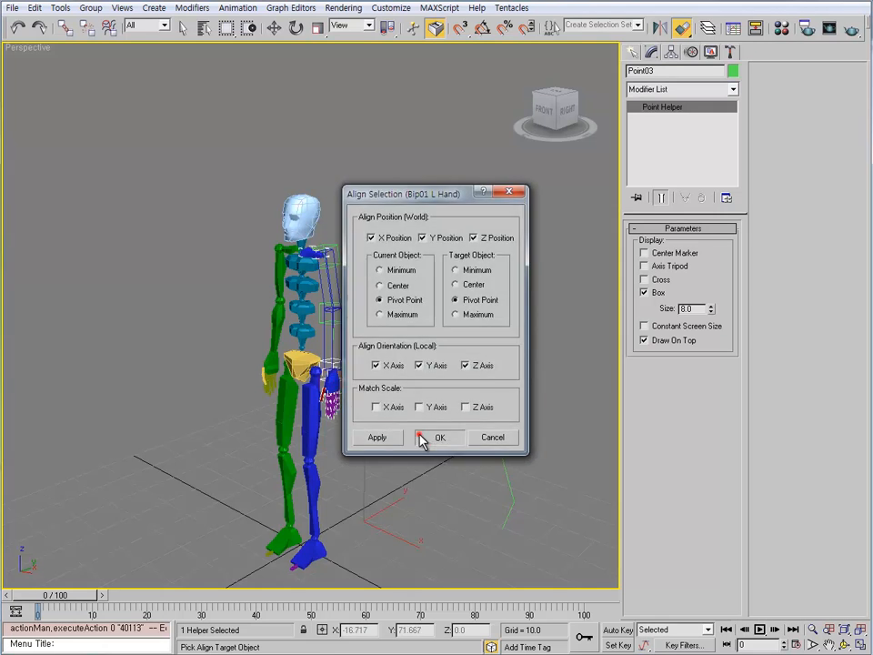
{"action": "left_click", "coordinate": [438, 435]}
{"action": "scroll", "coordinate": [382, 400], "scroll_direction": "up", "scroll_amount": 2}
{"action": "scroll", "coordinate": [379, 409], "scroll_direction": "up", "scroll_amount": 1}
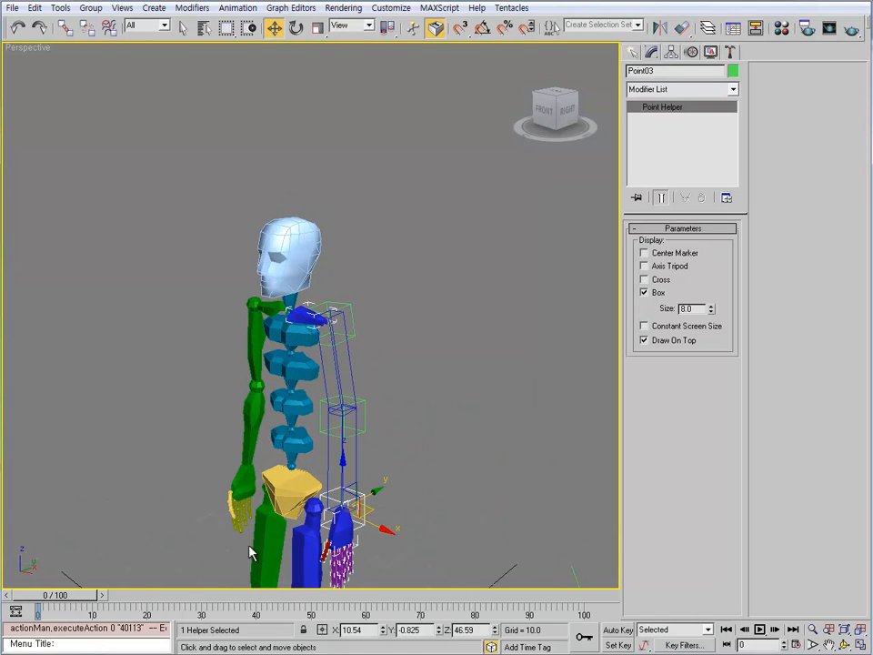
- Check which arm bone is the parent of each knot helper at the shoulder, elbow and wrist
{"action": "left_click", "coordinate": [422, 385]}
{"action": "left_click", "coordinate": [355, 317]}
{"action": "key", "text": "Page_Up"}
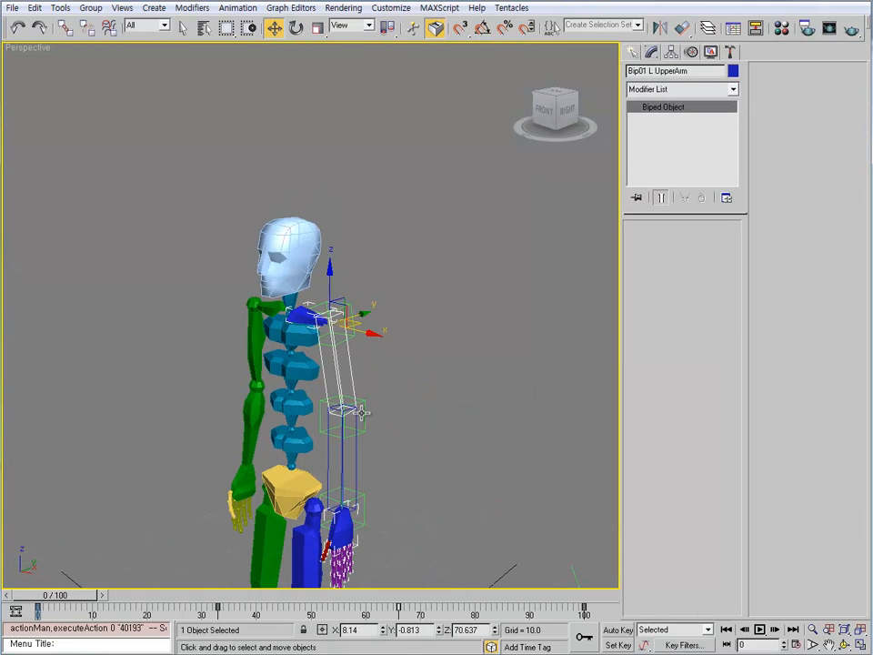
{"action": "left_click", "coordinate": [362, 414]}
{"action": "left_click", "coordinate": [364, 425]}
{"action": "key", "text": "Page_Up"}
{"action": "left_click", "coordinate": [366, 514]}
{"action": "key", "text": "Page_Up"}
- Change the copied line's object color to purple
{"action": "middle_click_drag", "start_coordinate": [421, 557], "coordinate": [374, 488]}
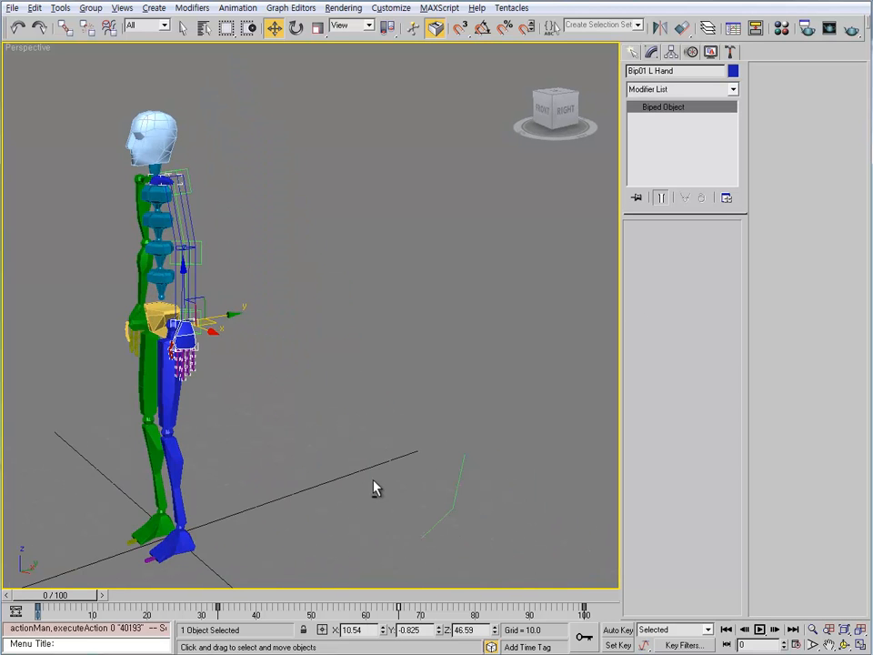
{"action": "left_click", "coordinate": [445, 515]}
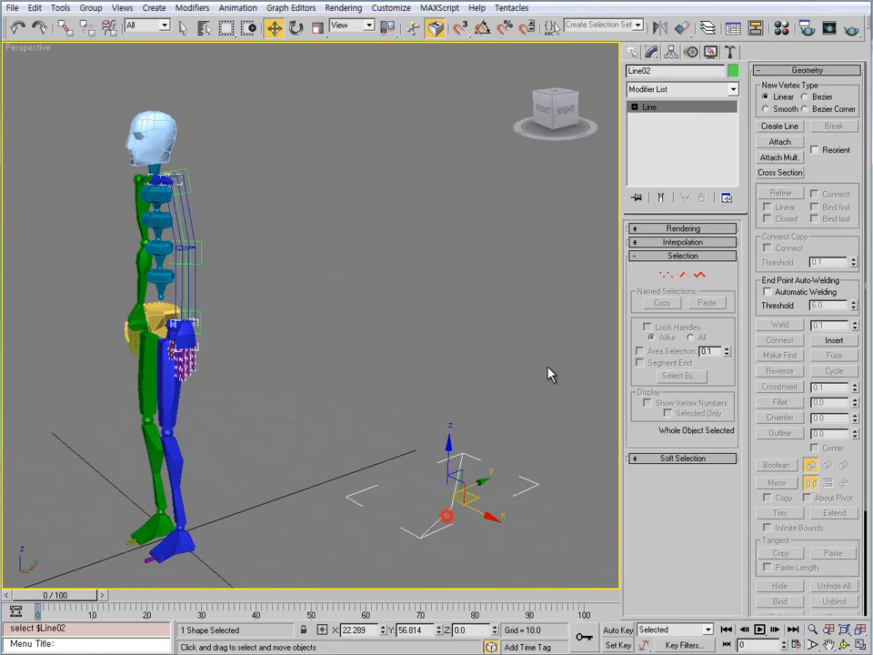
{"action": "left_click", "coordinate": [732, 71]}
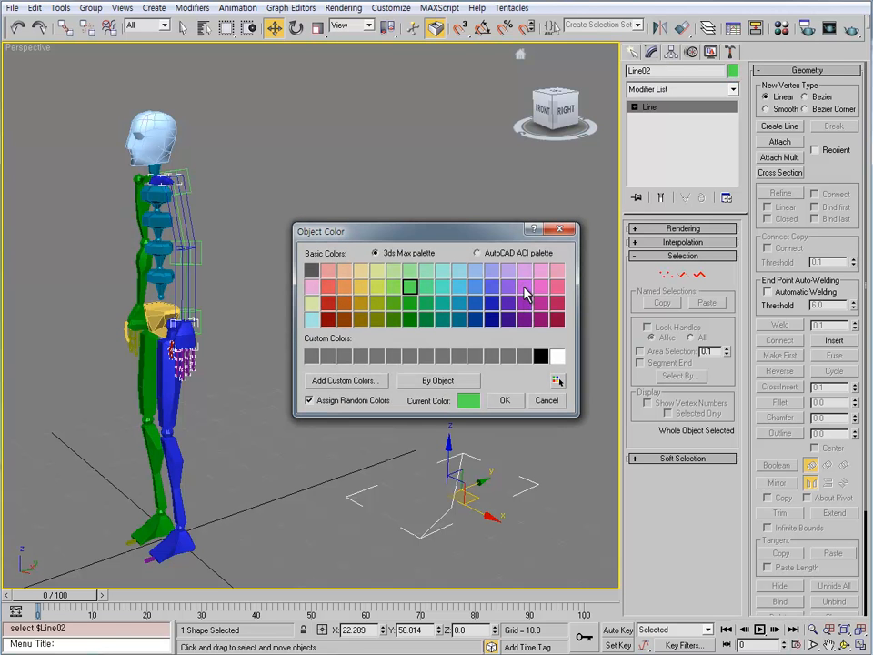
{"action": "left_click", "coordinate": [526, 291]}
{"action": "left_click", "coordinate": [506, 401]}
{"action": "left_click", "coordinate": [492, 433]}
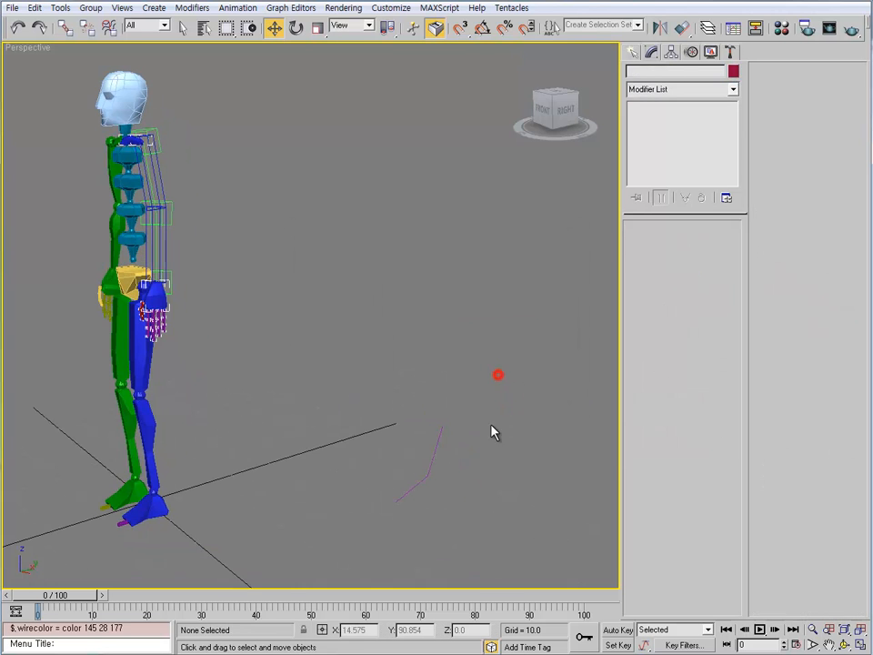
- Set all three vertices of the purple line to Smooth and select its middle vertex
{"action": "left_click", "coordinate": [431, 457]}
{"action": "left_click", "coordinate": [677, 89]}
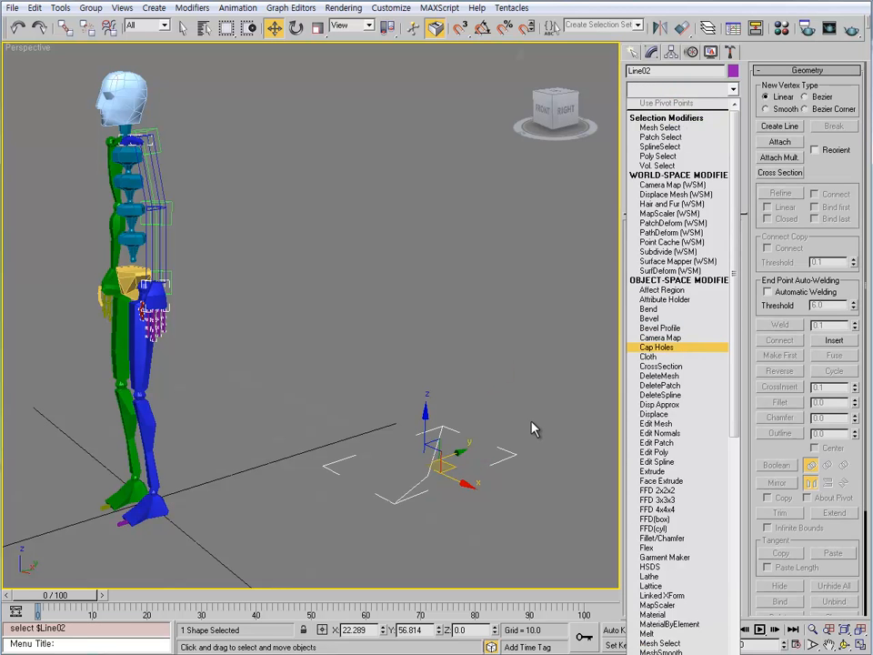
{"action": "left_click", "coordinate": [530, 341]}
{"action": "left_click", "coordinate": [666, 275]}
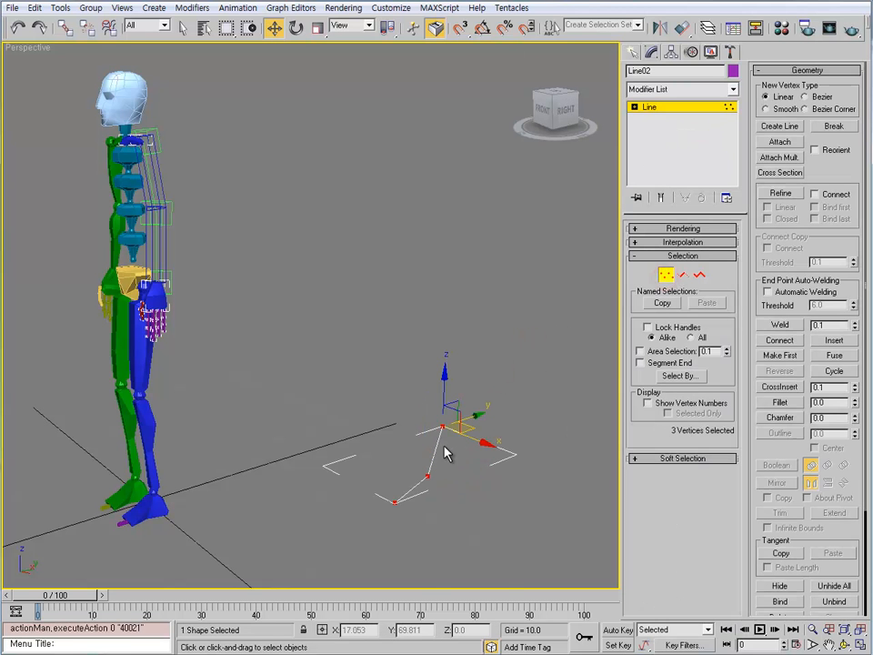
{"action": "right_click", "coordinate": [431, 475]}
{"action": "left_click", "coordinate": [411, 402]}
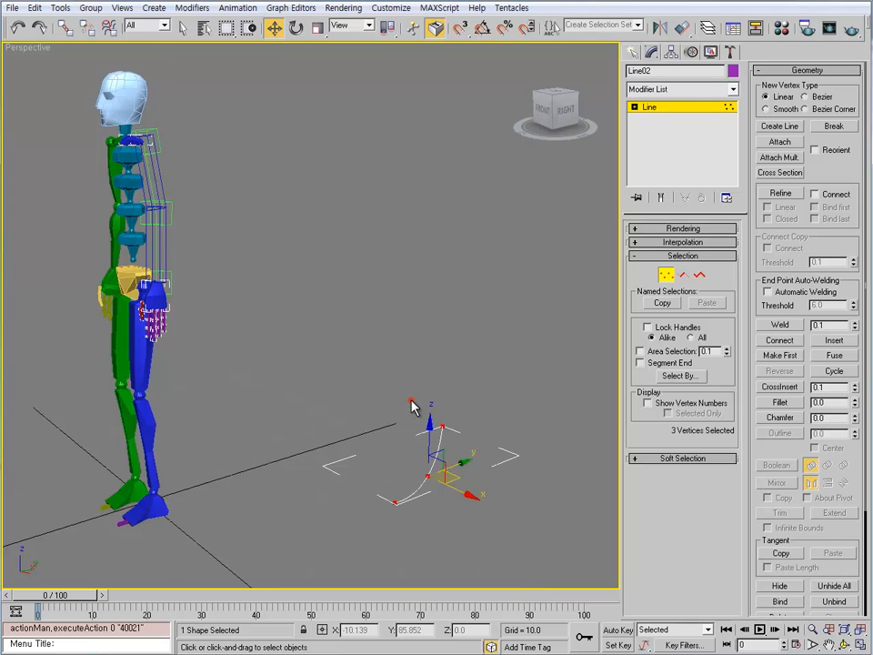
{"action": "middle_click_drag", "start_coordinate": [446, 401], "coordinate": [450, 440], "text": "alt"}
{"action": "left_click_drag", "start_coordinate": [450, 441], "coordinate": [401, 410]}
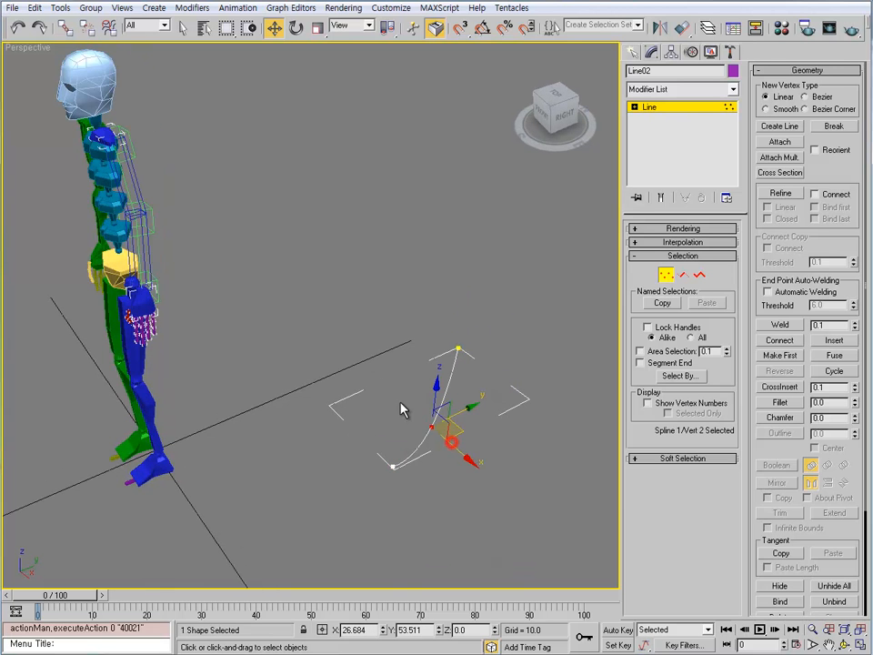
{"action": "middle_click_drag", "start_coordinate": [446, 425], "coordinate": [415, 438], "text": "alt"}
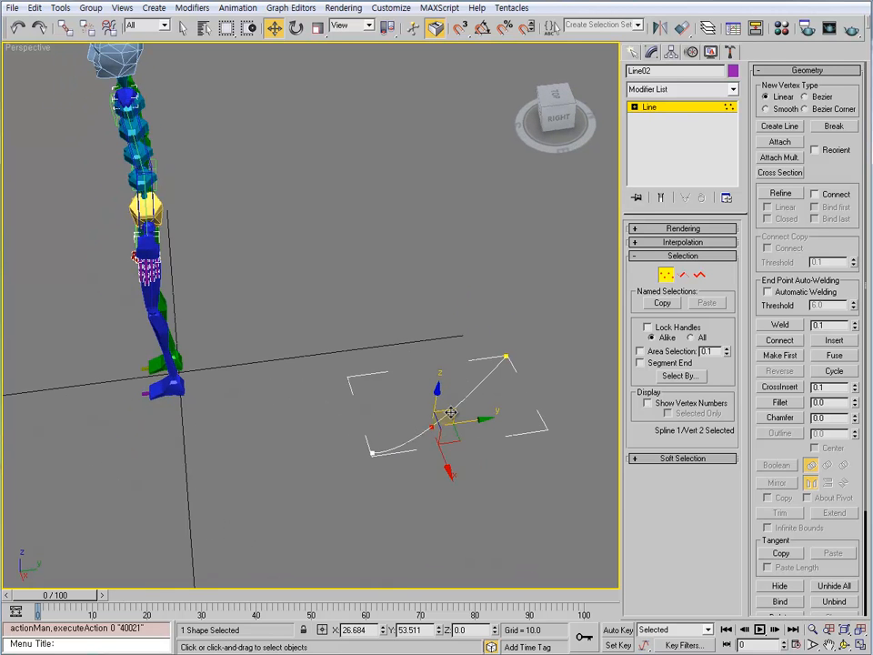
{"action": "mouse_move", "coordinate": [455, 421]}
{"action": "middle_mouse_down", "text": "alt"}
{"action": "mouse_move", "coordinate": [415, 421]}
{"action": "mouse_move", "coordinate": [433, 421]}
{"action": "mouse_move", "coordinate": [444, 396]}
{"action": "mouse_move", "coordinate": [446, 407]}
{"action": "middle_mouse_up", "text": "alt"}
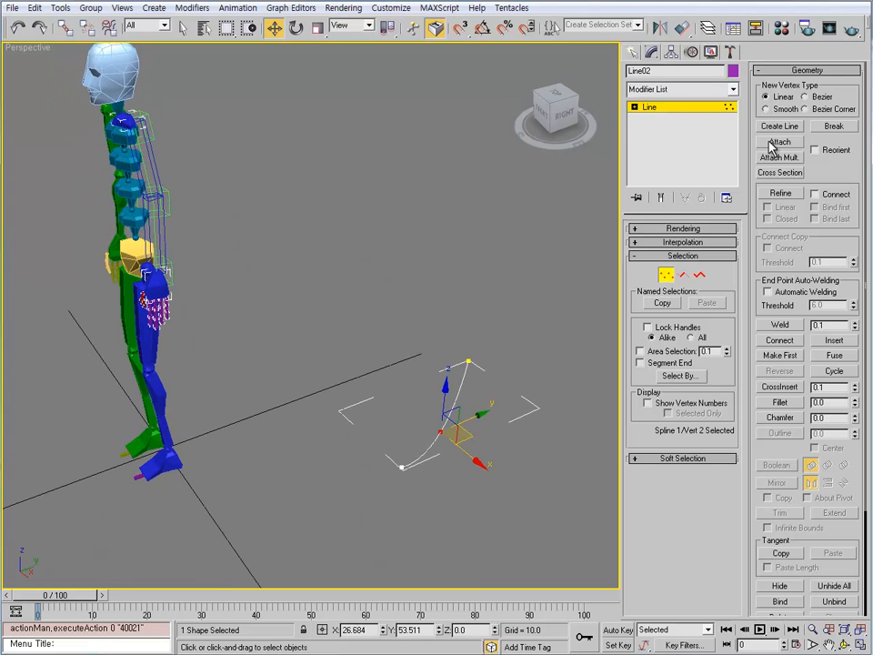
- Refine the purple line with one extra vertex inside each segment and select all five vertices
{"action": "left_click", "coordinate": [778, 194]}
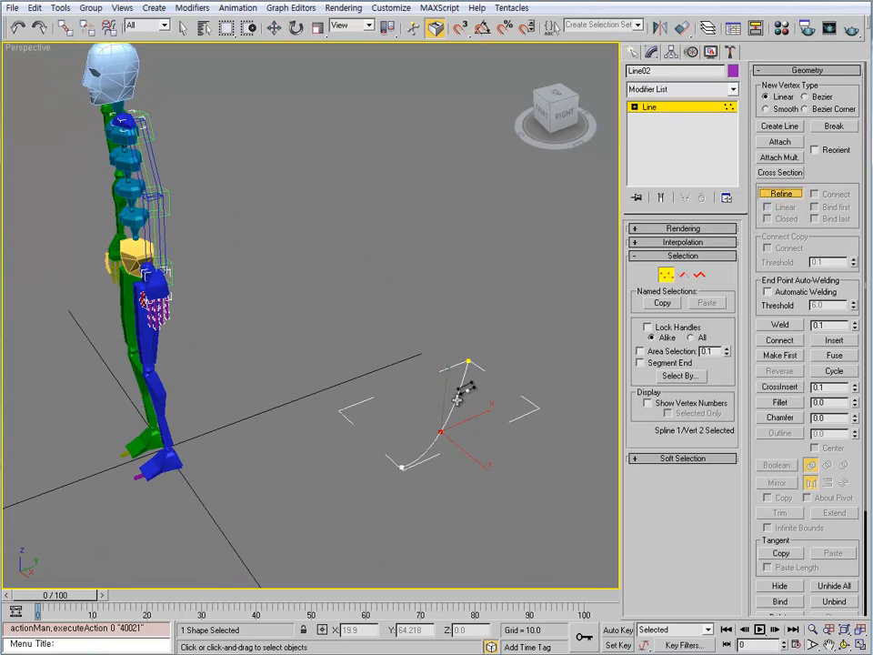
{"action": "left_click", "coordinate": [455, 401]}
{"action": "right_click", "coordinate": [444, 459]}
{"action": "left_click_drag", "start_coordinate": [544, 500], "coordinate": [425, 390]}
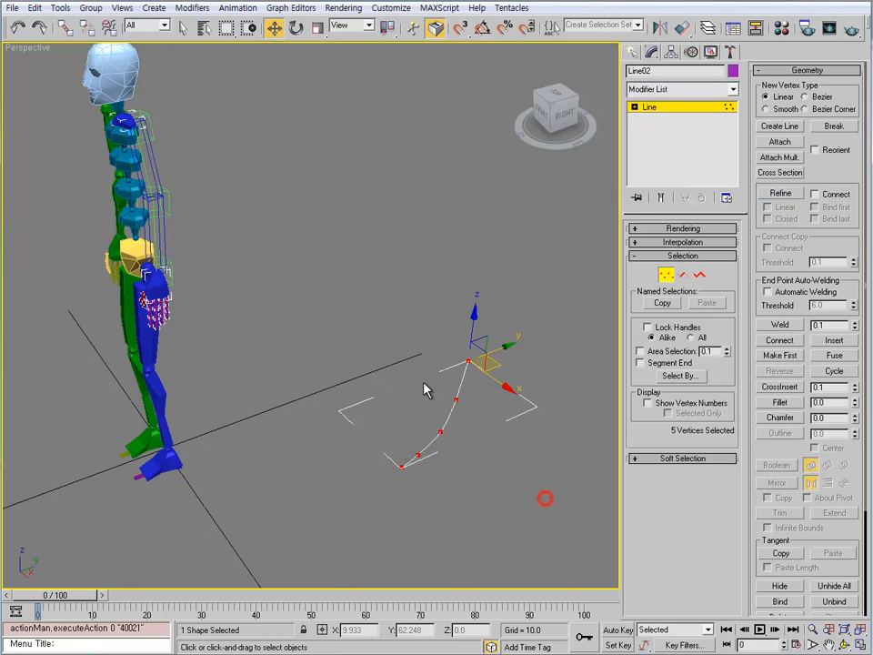
{"action": "right_click", "coordinate": [451, 398]}
{"action": "left_click", "coordinate": [445, 371]}
- Apply a Spline IK Control modifier to the purple line and create its knot helpers with helper size 8
{"action": "middle_click_drag", "start_coordinate": [436, 331], "coordinate": [463, 400], "text": "alt"}
{"action": "left_click", "coordinate": [682, 89]}
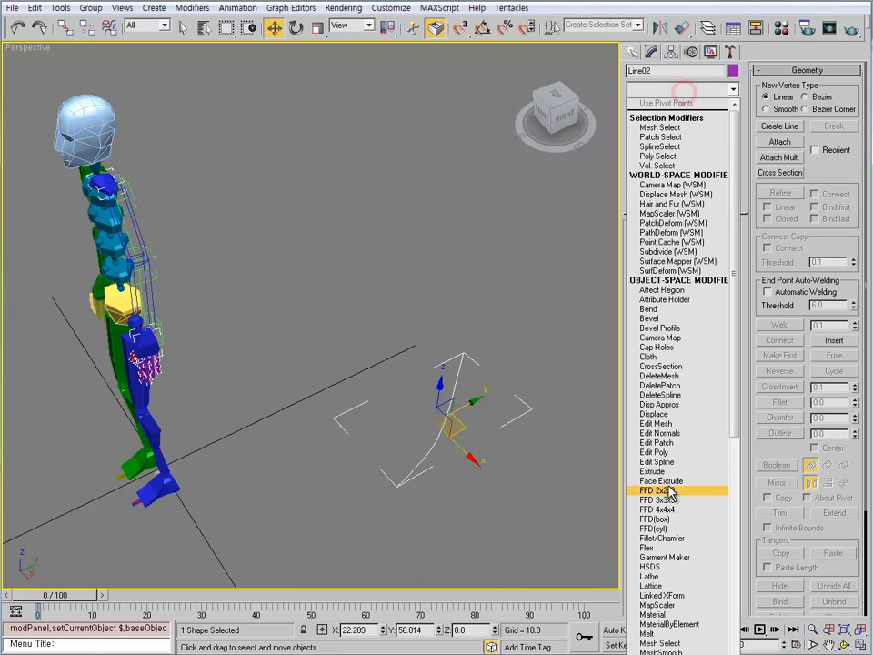
{"action": "scroll", "coordinate": [678, 527], "scroll_direction": "down", "scroll_amount": 15}
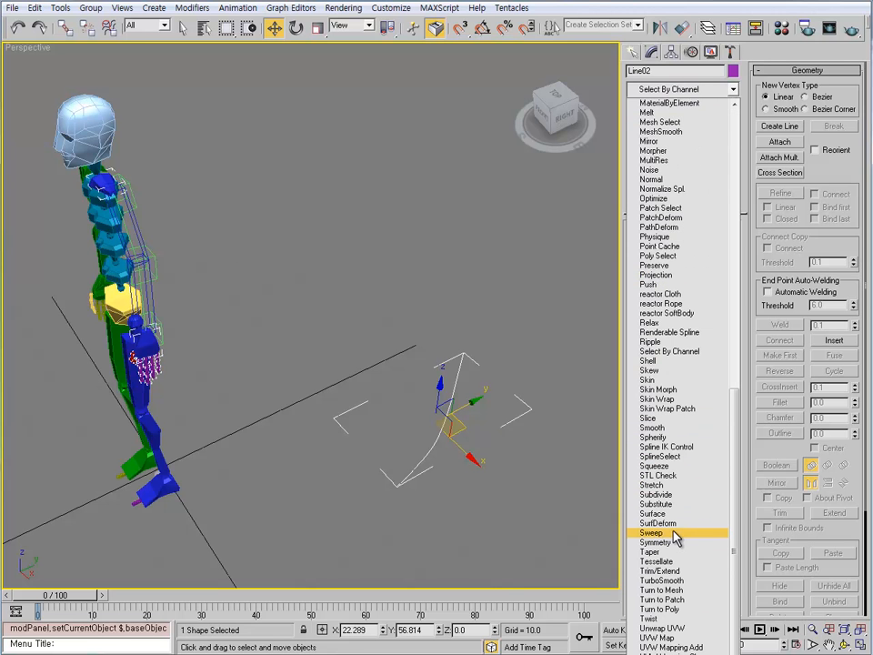
{"action": "left_click", "coordinate": [677, 447]}
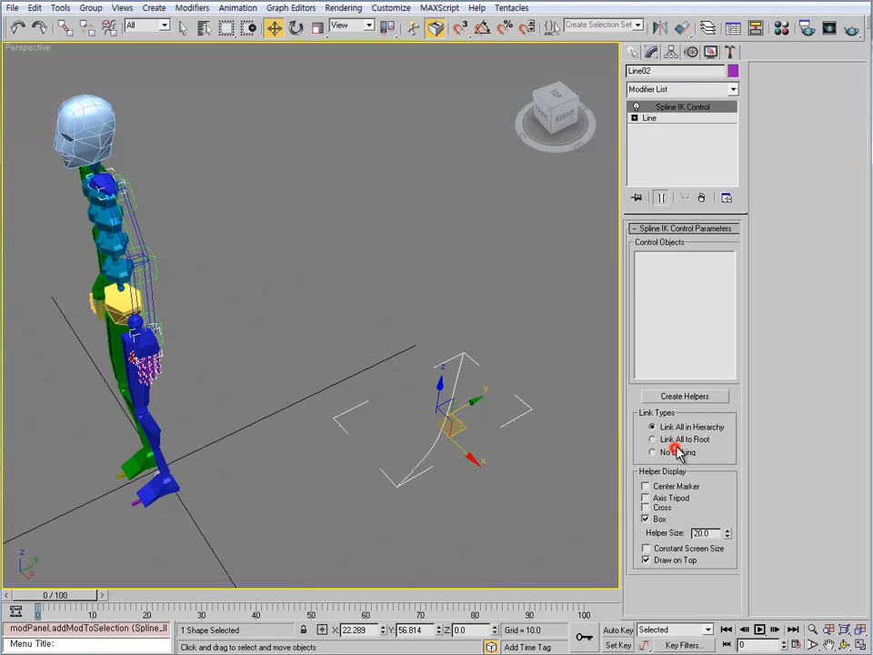
{"action": "left_click", "coordinate": [701, 397]}
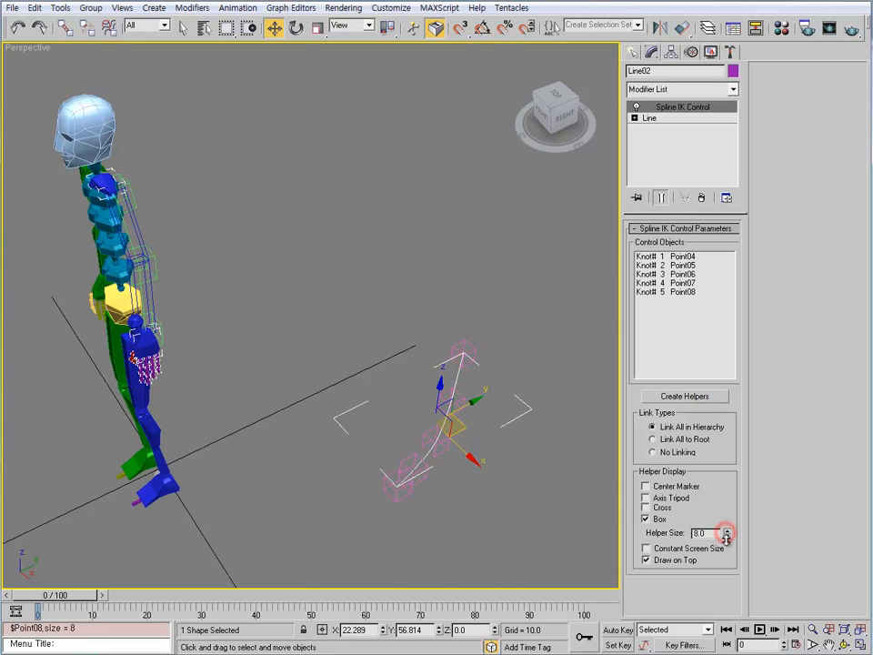
- Select all five new knot helpers and change their object color to purple
{"action": "left_click", "coordinate": [472, 350]}
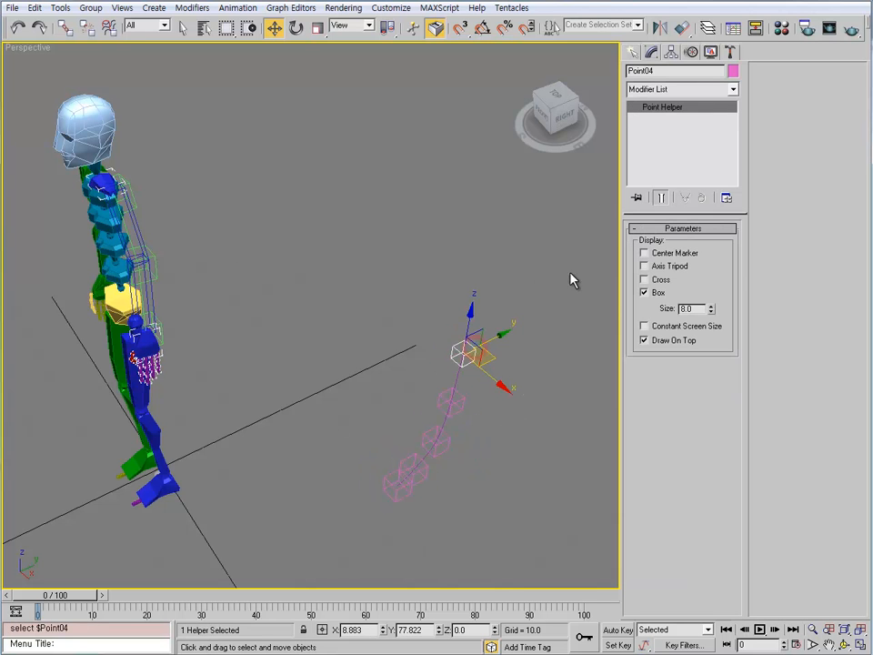
{"action": "key", "text": "ctrl+q"}
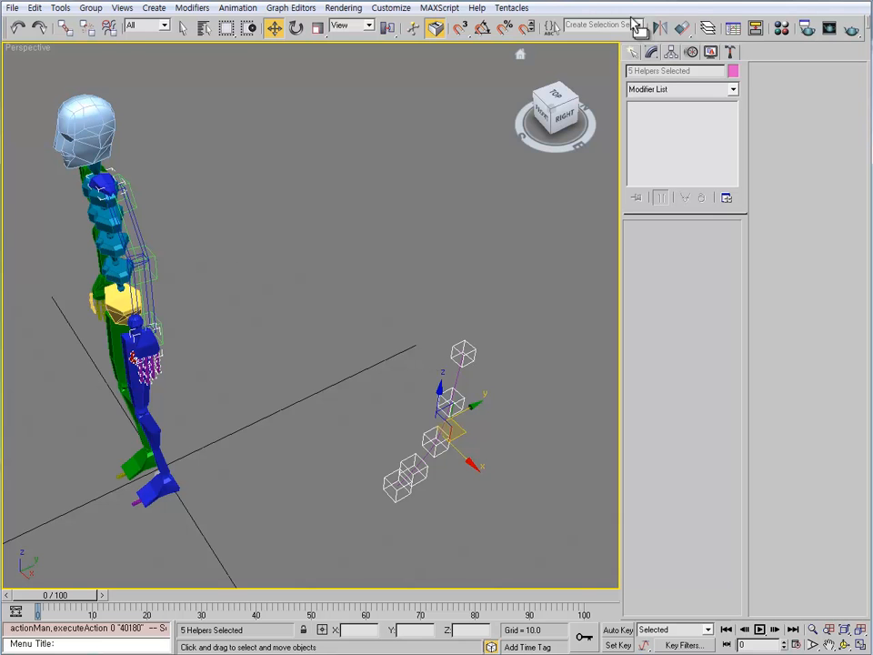
{"action": "left_click", "coordinate": [732, 73]}
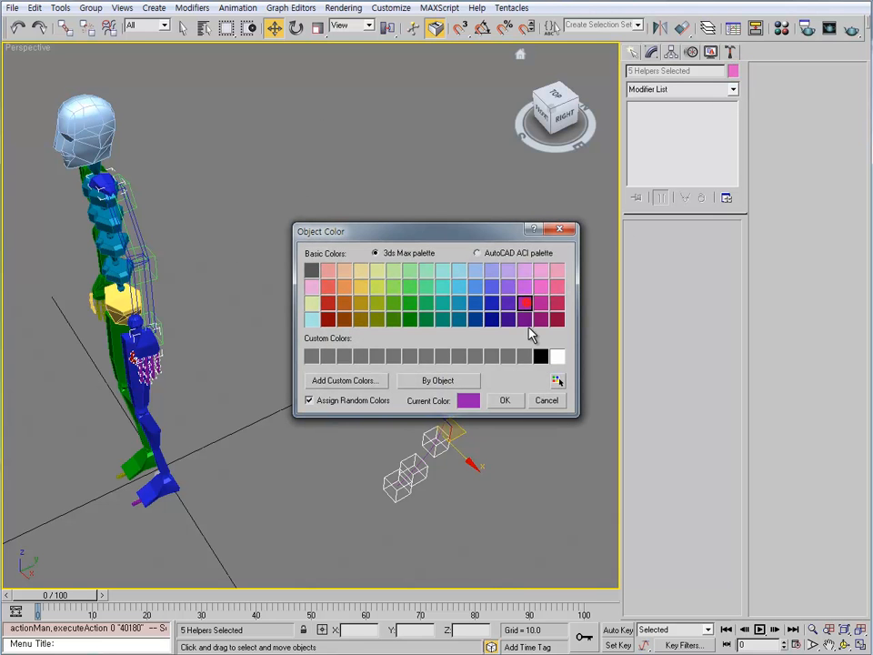
{"action": "left_click", "coordinate": [506, 401]}
{"action": "left_click", "coordinate": [536, 416]}
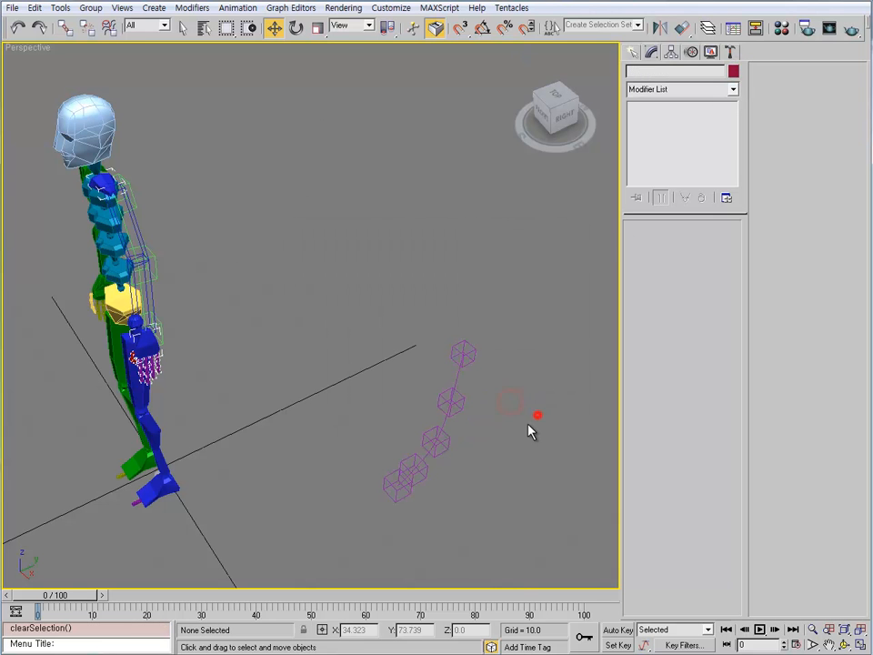
- Unlink all five purple knot helpers from one another
{"action": "left_click", "coordinate": [469, 354]}
{"action": "key", "text": "ctrl+q"}
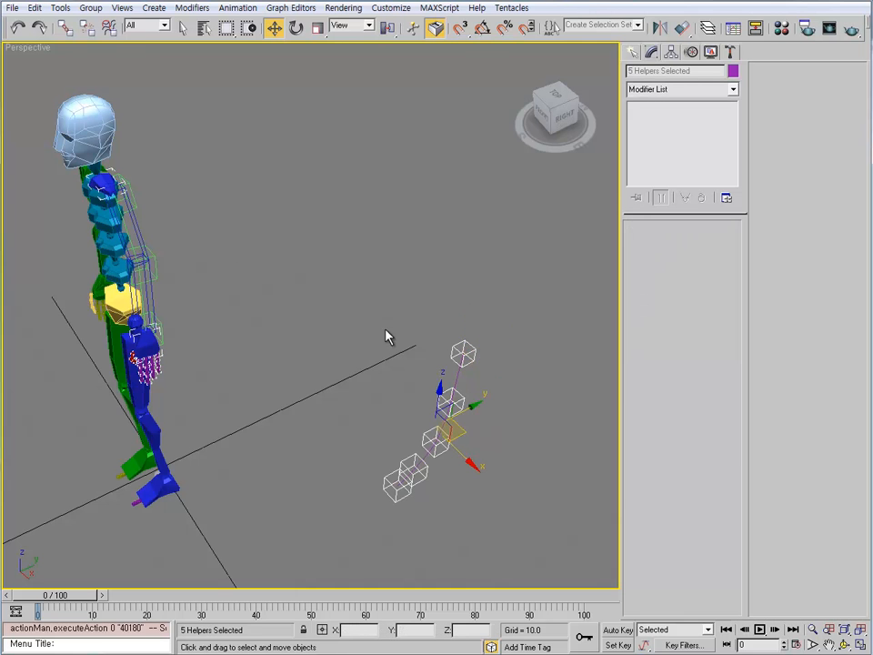
{"action": "left_click", "coordinate": [85, 29]}
{"action": "left_click", "coordinate": [496, 467]}
- Align the first purple knot helper to the left upper arm, matching pivot points and orientation on all axes
{"action": "left_click", "coordinate": [469, 352]}
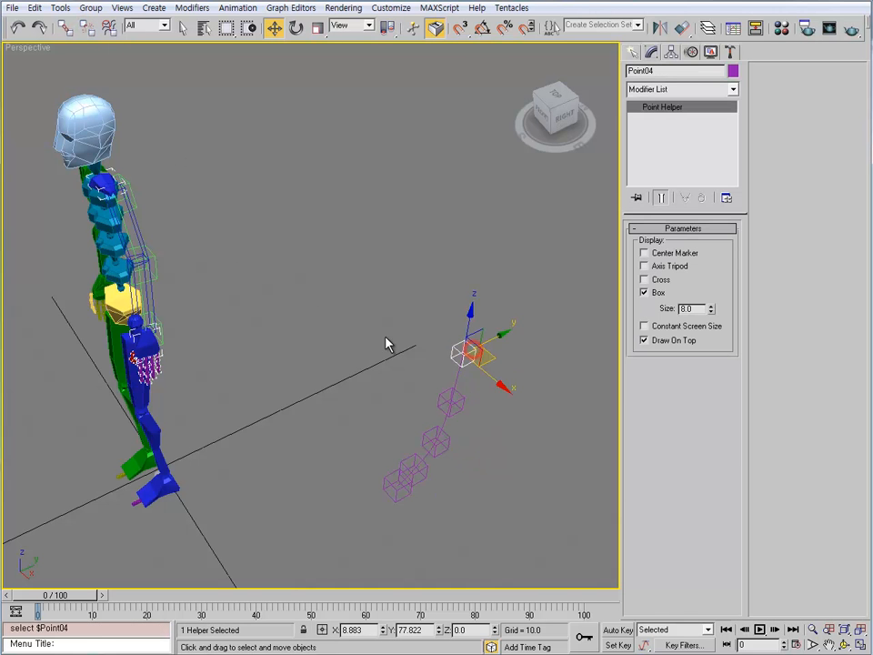
{"action": "middle_click_drag", "start_coordinate": [385, 345], "coordinate": [445, 369], "text": "alt"}
{"action": "key", "text": "alt+a"}
{"action": "left_click", "coordinate": [229, 232]}
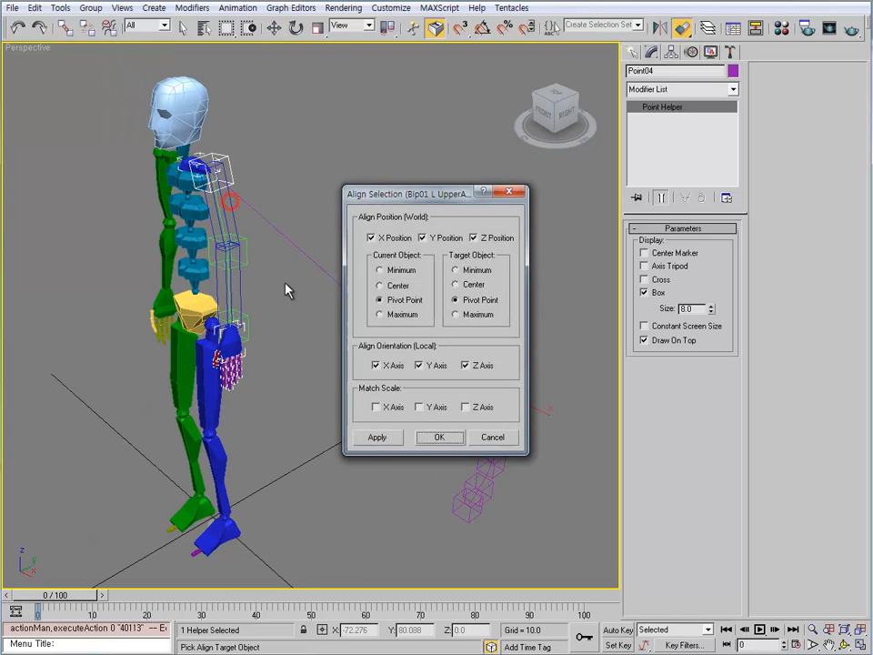
{"action": "left_click", "coordinate": [439, 437]}
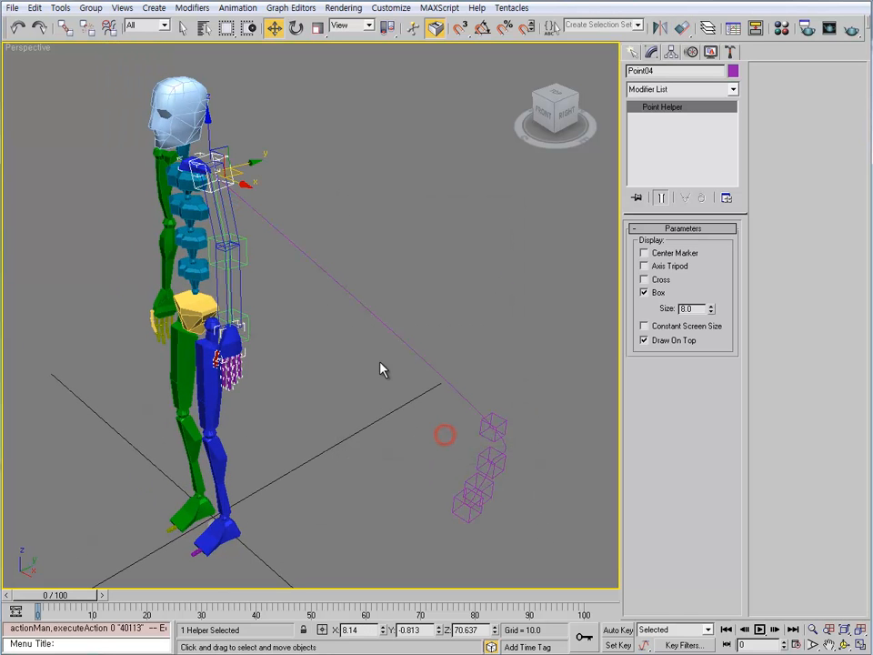
- Align the third purple knot helper to the green elbow helper, matching pivot points and orientation
{"action": "left_click", "coordinate": [496, 430]}
{"action": "left_click", "coordinate": [502, 465]}
{"action": "key", "text": "alt+a"}
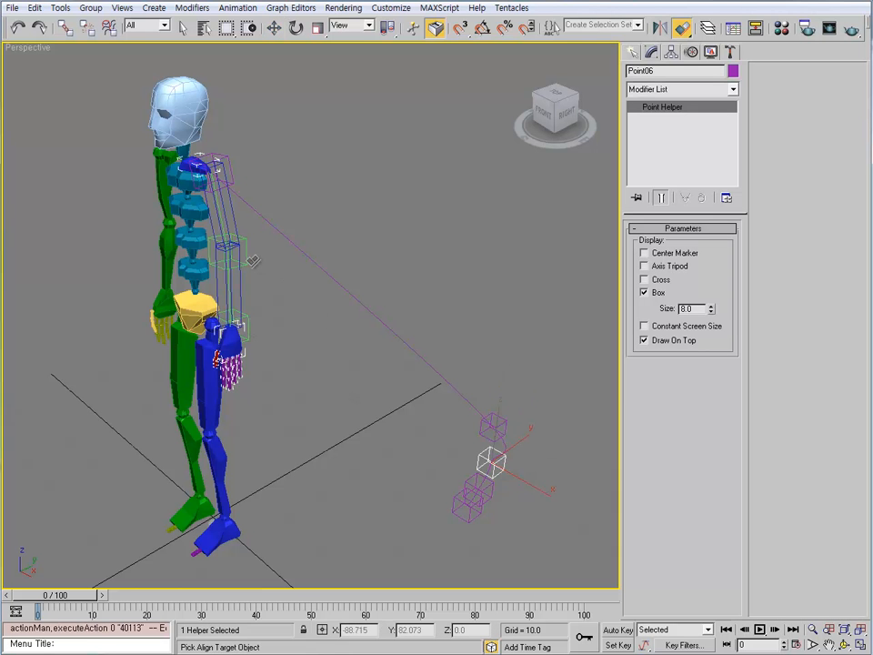
{"action": "left_click", "coordinate": [249, 264]}
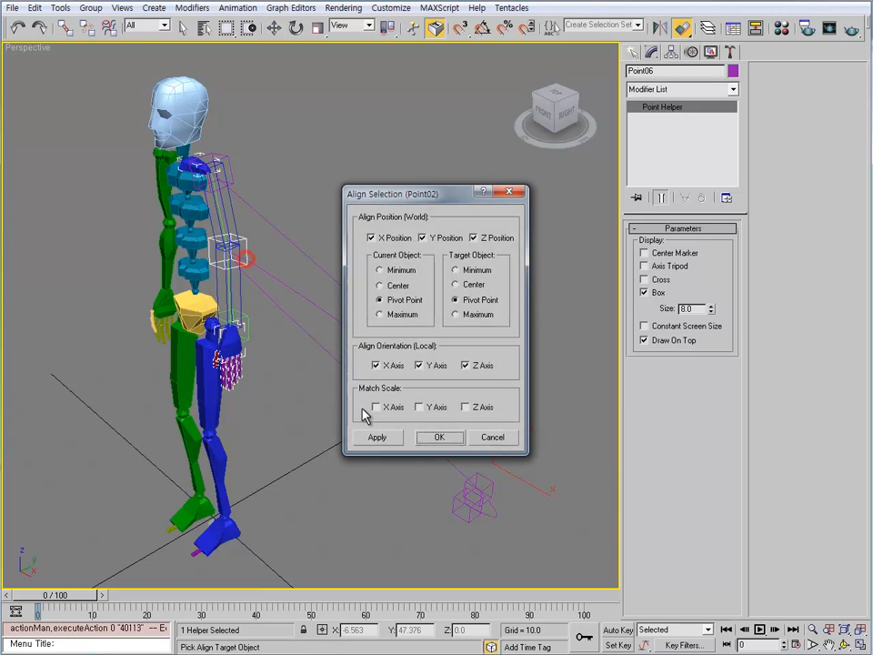
{"action": "left_click", "coordinate": [443, 439]}
- Align the fifth purple knot helper to the green wrist helper, matching pivot points and orientation
{"action": "left_click", "coordinate": [469, 503]}
{"action": "key", "text": "alt+a"}
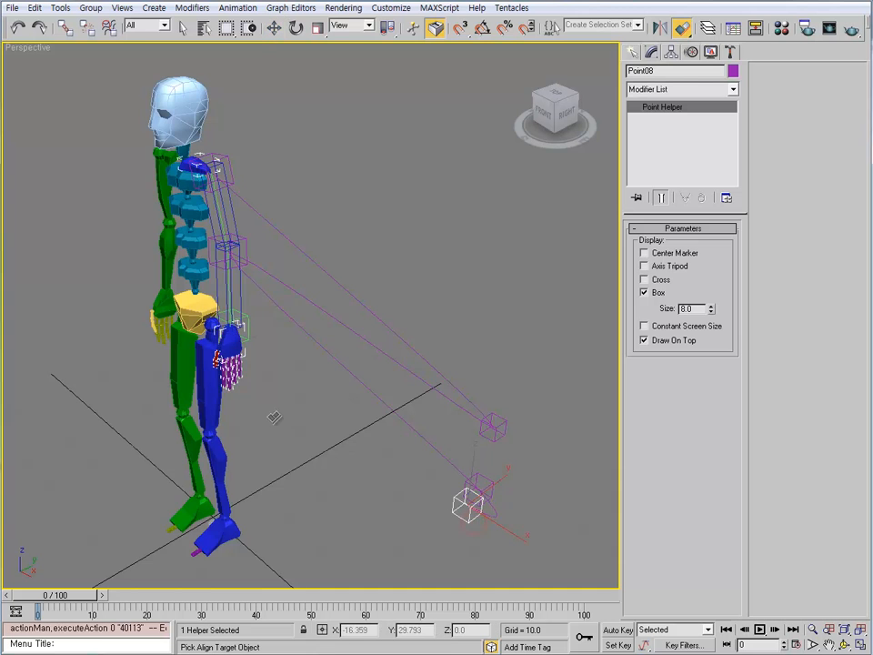
{"action": "mouse_move", "coordinate": [299, 401]}
{"action": "middle_mouse_down", "text": "alt"}
{"action": "mouse_move", "coordinate": [215, 358]}
{"action": "mouse_move", "coordinate": [305, 410]}
{"action": "mouse_move", "coordinate": [301, 403]}
{"action": "middle_mouse_up", "text": "alt"}
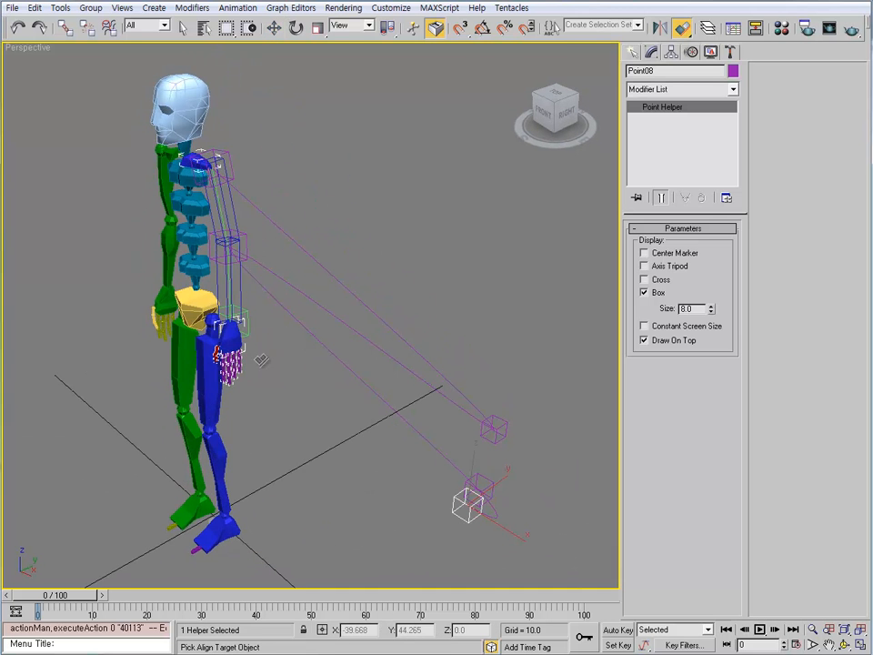
{"action": "left_click", "coordinate": [230, 336]}
{"action": "mouse_move", "coordinate": [245, 336]}
{"action": "middle_mouse_down", "text": "alt"}
{"action": "mouse_move", "coordinate": [272, 344]}
{"action": "mouse_move", "coordinate": [255, 325]}
{"action": "middle_mouse_up", "text": "alt"}
{"action": "key", "text": "alt+a"}
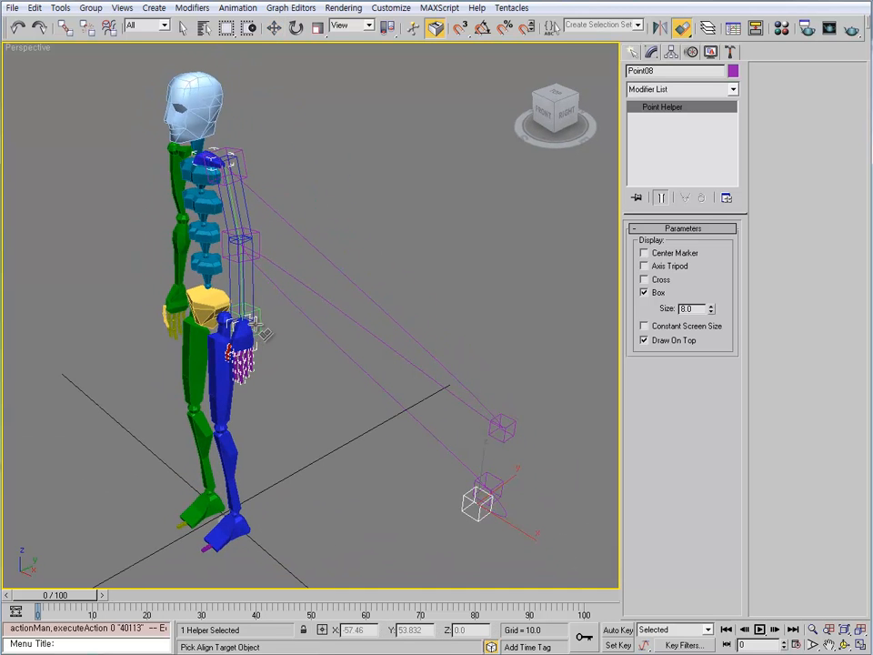
{"action": "left_click", "coordinate": [269, 340]}
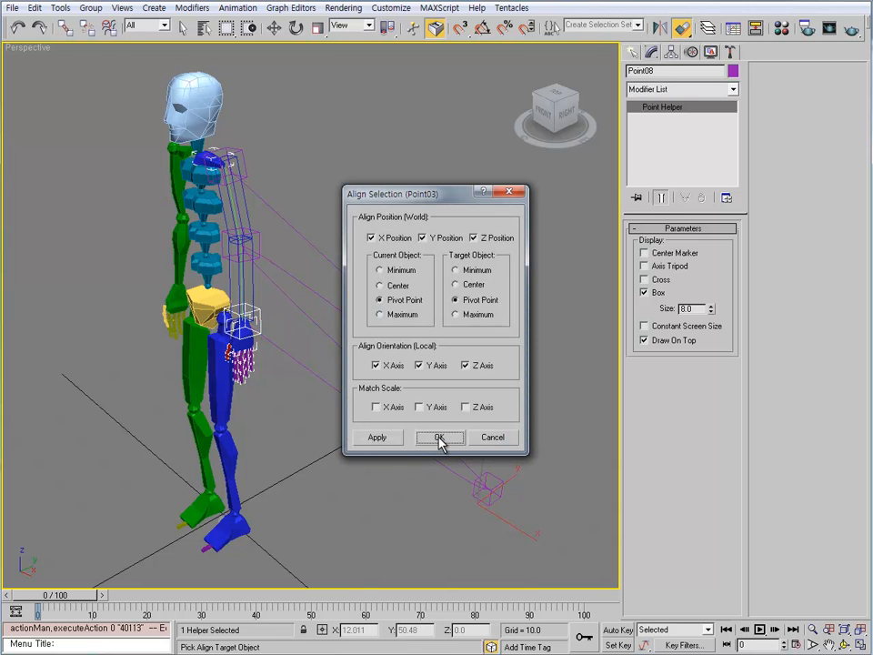
{"action": "left_click", "coordinate": [441, 439]}
- Align the second purple knot helper to the left upper arm, center to center, with matching orientation
{"action": "middle_click_drag", "start_coordinate": [440, 438], "coordinate": [397, 428], "text": "alt"}
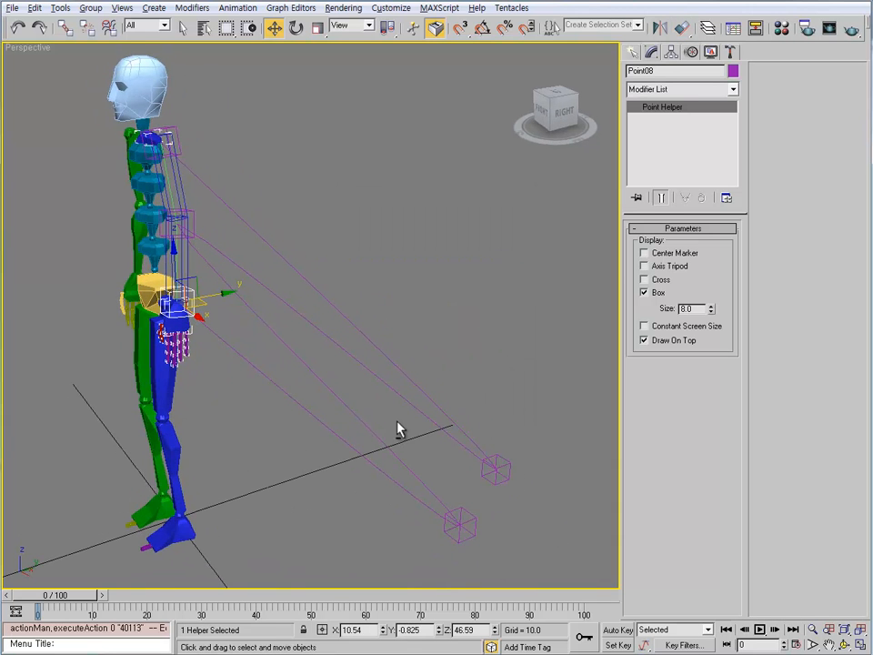
{"action": "left_click", "coordinate": [461, 523]}
{"action": "left_click", "coordinate": [491, 465], "text": "ctrl"}
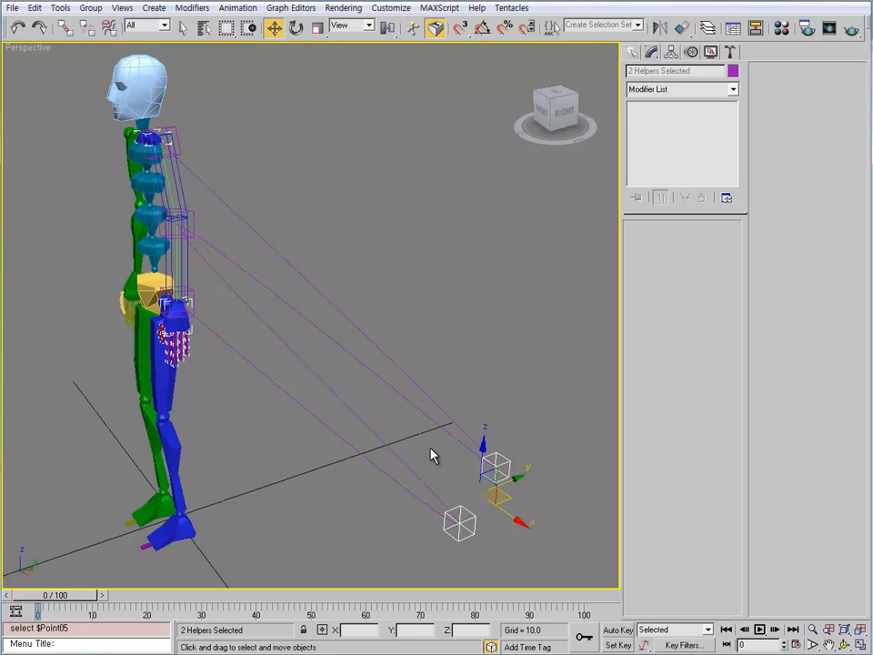
{"action": "left_click", "coordinate": [538, 507]}
{"action": "left_click", "coordinate": [505, 464]}
{"action": "middle_click_drag", "start_coordinate": [255, 247], "coordinate": [227, 249], "text": "alt"}
{"action": "key", "text": "alt+a"}
{"action": "left_click", "coordinate": [201, 228]}
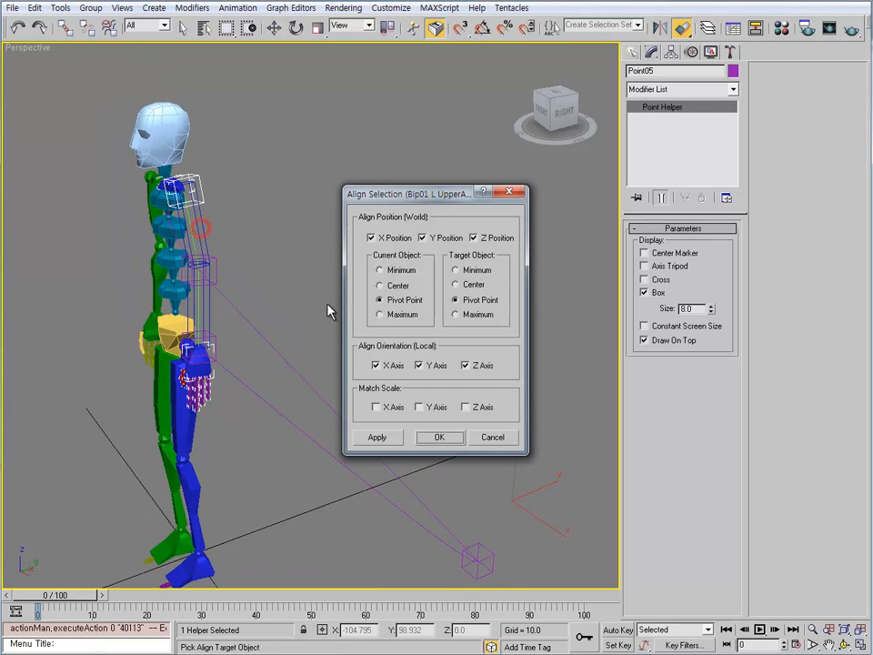
{"action": "left_click", "coordinate": [380, 284]}
{"action": "left_click", "coordinate": [456, 284]}
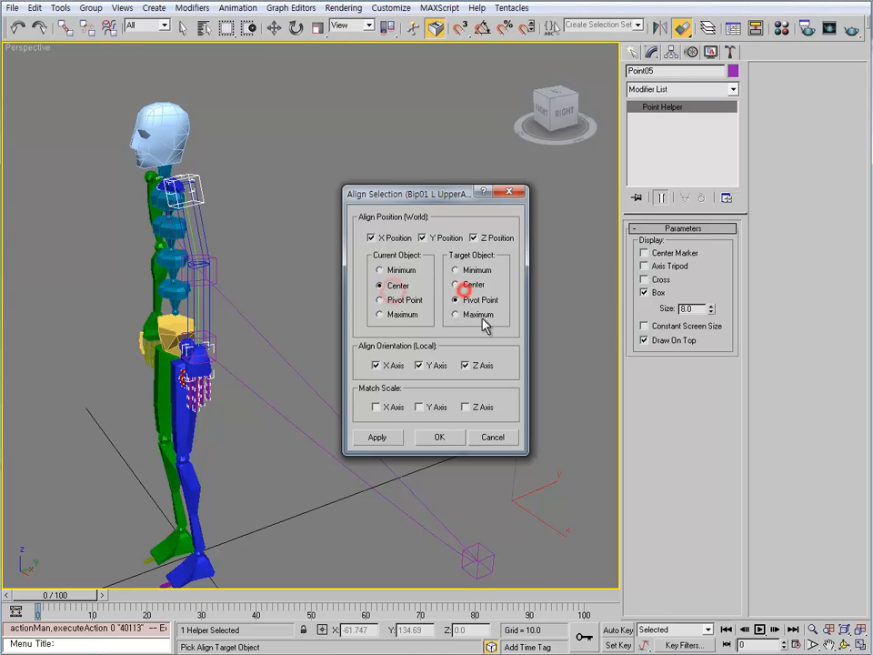
{"action": "left_click", "coordinate": [456, 436]}
- Align the fourth purple knot helper to the middle of the left forearm, with matching orientation
{"action": "left_click", "coordinate": [478, 557]}
{"action": "key", "text": "alt+a"}
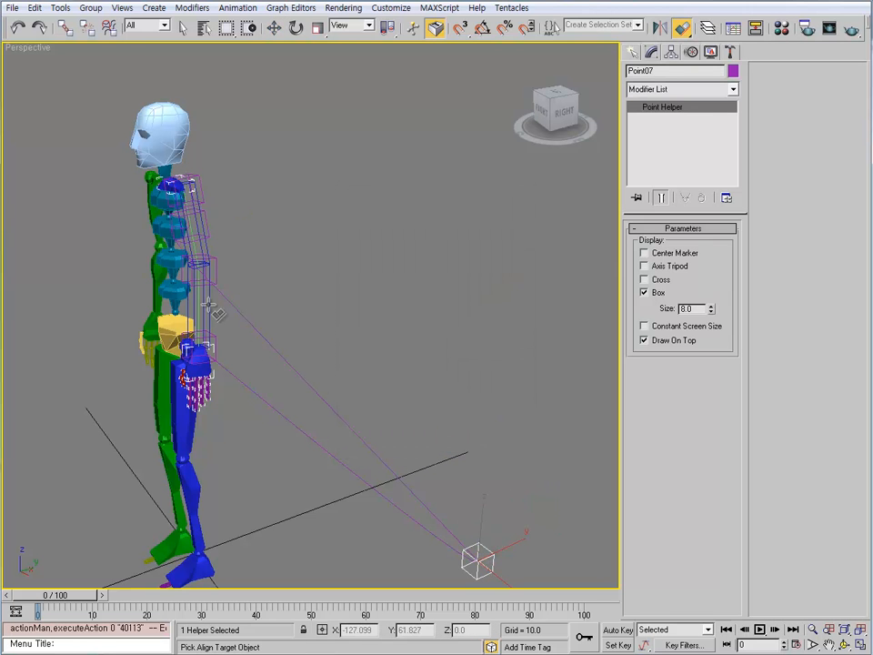
{"action": "left_click", "coordinate": [209, 305]}
{"action": "left_click", "coordinate": [432, 437]}
- Select the green wrist helper hidden inside the purple one and set its size to 6
{"action": "mouse_move", "coordinate": [292, 356]}
{"action": "middle_mouse_down", "text": "alt"}
{"action": "mouse_move", "coordinate": [232, 313]}
{"action": "mouse_move", "coordinate": [302, 357]}
{"action": "mouse_move", "coordinate": [307, 350]}
{"action": "middle_mouse_up", "text": "alt"}
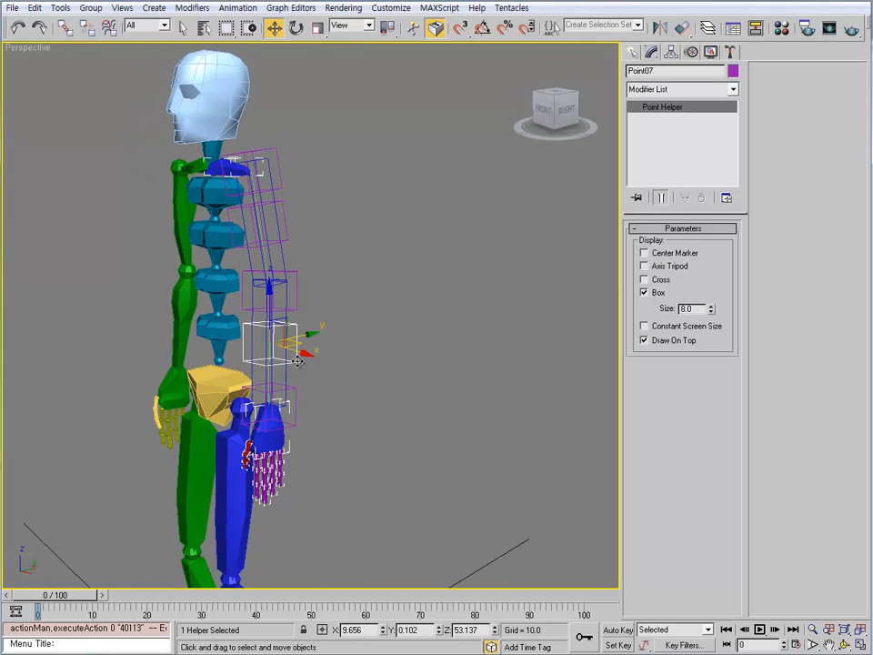
{"action": "scroll", "coordinate": [306, 336], "scroll_direction": "up", "scroll_amount": 5}
{"action": "left_click", "coordinate": [339, 403]}
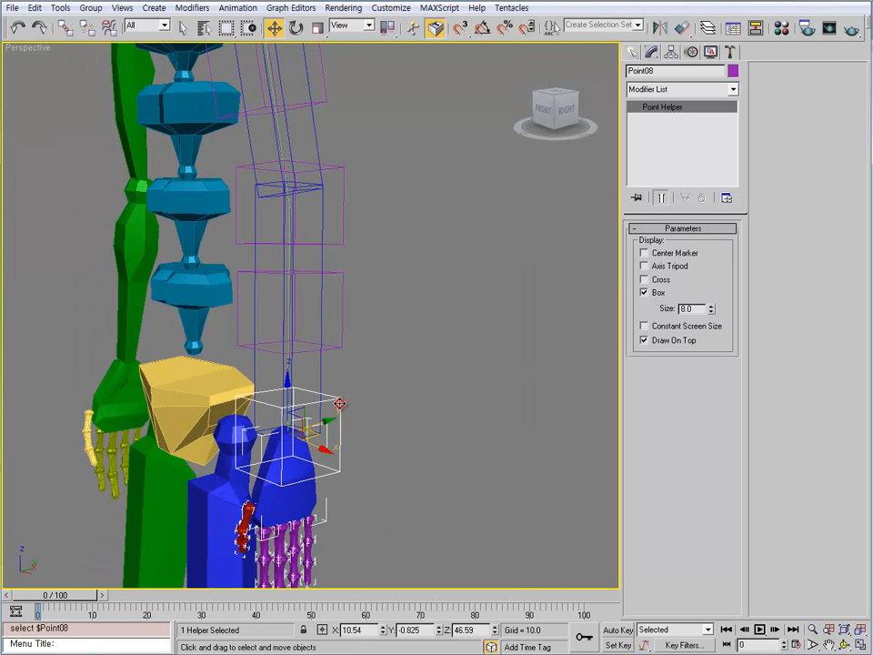
{"action": "left_click", "coordinate": [339, 403]}
{"action": "left_click", "coordinate": [339, 402]}
{"action": "left_click", "coordinate": [339, 403]}
{"action": "key", "text": "Return"}
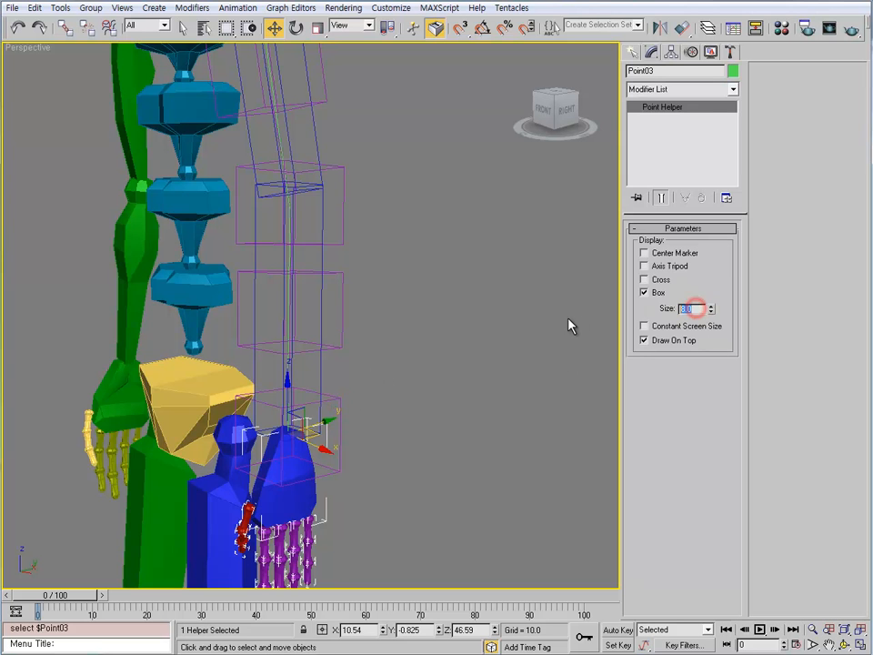
- Set the size of the green elbow and shoulder helpers to 6
{"action": "middle_click_drag", "start_coordinate": [434, 344], "coordinate": [445, 335]}
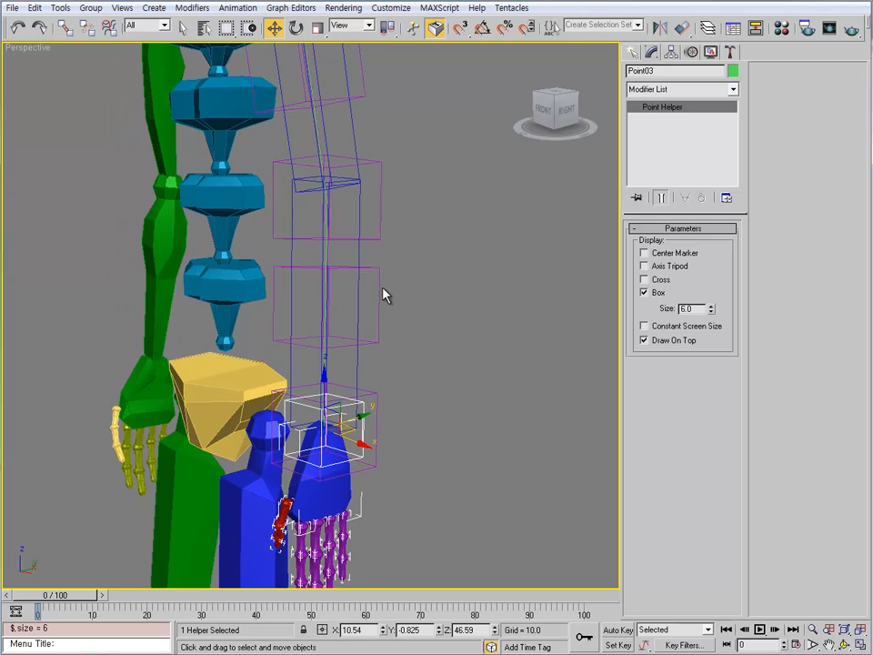
{"action": "left_click", "coordinate": [380, 228]}
{"action": "left_click", "coordinate": [380, 215]}
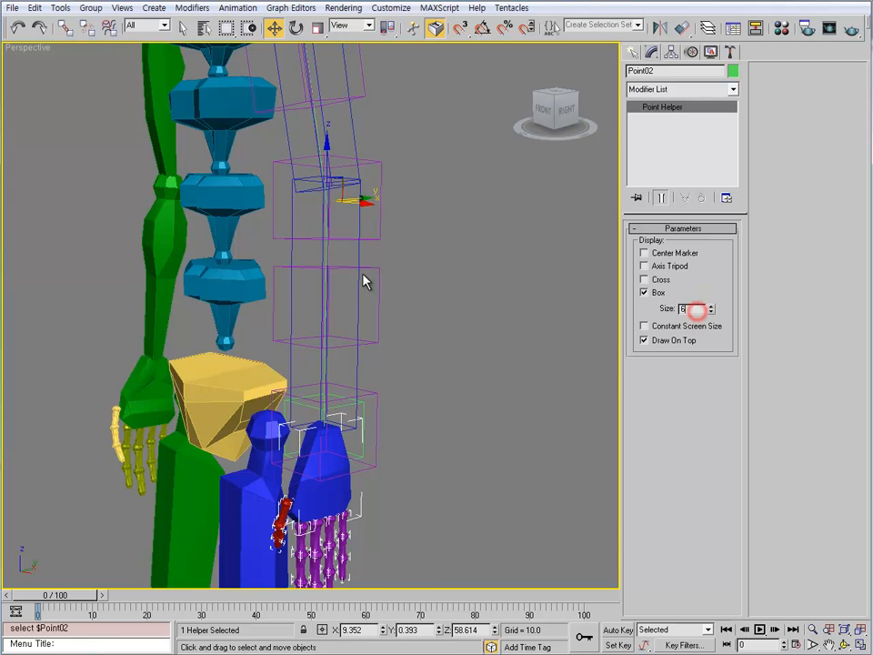
{"action": "middle_click_drag", "start_coordinate": [363, 278], "coordinate": [370, 428]}
{"action": "left_click", "coordinate": [367, 266]}
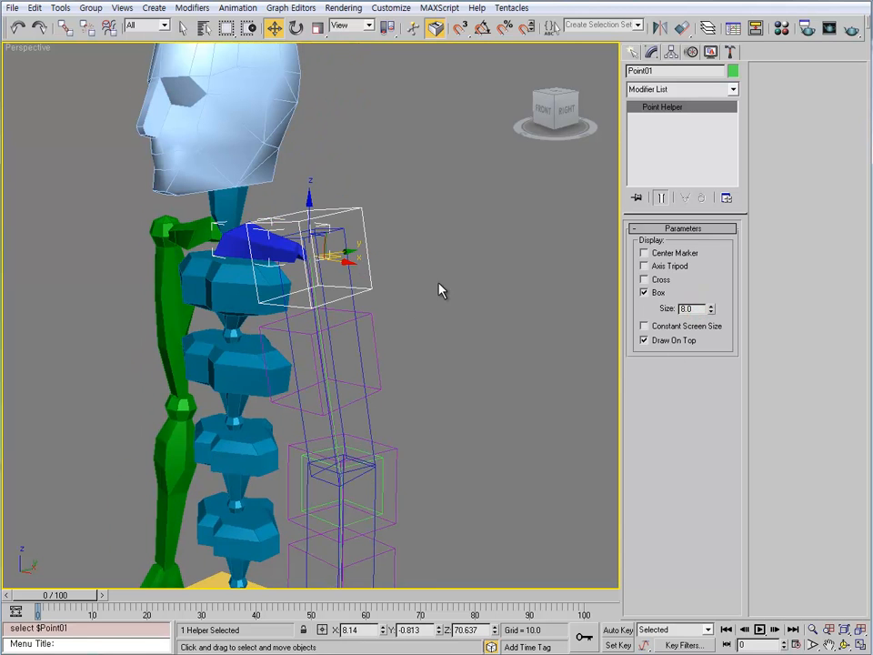
{"action": "double_click", "coordinate": [697, 311]}
{"action": "type", "text": "6"}
{"action": "key", "text": "Return"}
- Link the purple wrist helper to the left hand bone
{"action": "middle_click_drag", "start_coordinate": [405, 437], "coordinate": [423, 274]}
{"action": "scroll", "coordinate": [422, 310], "scroll_direction": "down", "scroll_amount": 3}
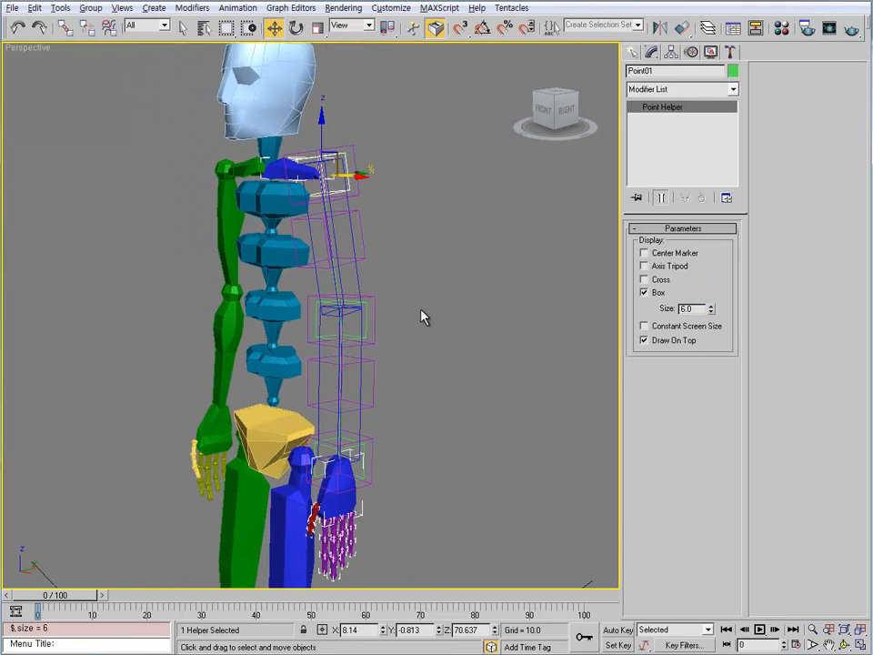
{"action": "middle_click_drag", "start_coordinate": [391, 389], "coordinate": [412, 392], "text": "alt"}
{"action": "scroll", "coordinate": [396, 375], "scroll_direction": "up", "scroll_amount": 2}
{"action": "middle_click_drag", "start_coordinate": [420, 458], "coordinate": [415, 397]}
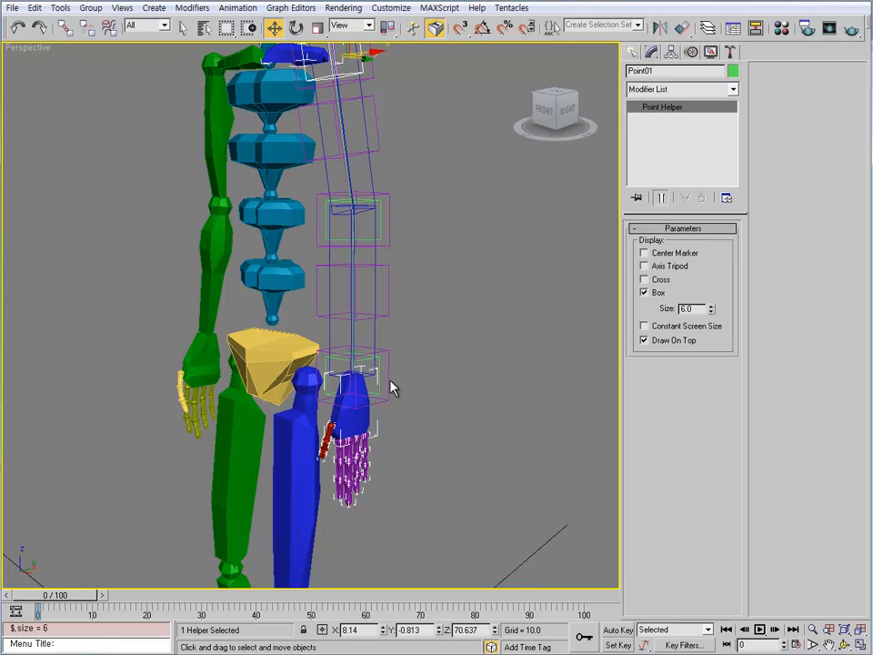
{"action": "left_click", "coordinate": [390, 384]}
{"action": "key", "text": "l"}
{"action": "left_click_drag", "start_coordinate": [357, 418], "coordinate": [374, 393]}
- Link the purple shoulder helper to the left upper arm and the purple elbow helper to the left forearm
{"action": "middle_click_drag", "start_coordinate": [387, 298], "coordinate": [387, 384]}
{"action": "left_click", "coordinate": [379, 312]}
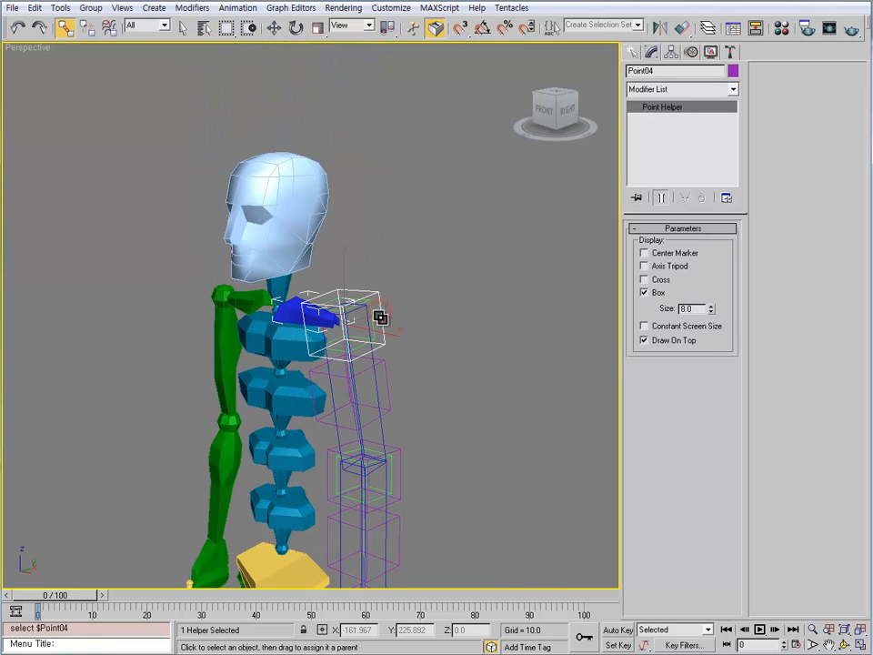
{"action": "key", "text": "l"}
{"action": "left_click_drag", "start_coordinate": [381, 317], "coordinate": [380, 399]}
{"action": "middle_click_drag", "start_coordinate": [380, 399], "coordinate": [401, 341]}
{"action": "left_click_drag", "start_coordinate": [406, 345], "coordinate": [385, 420]}
{"action": "left_click", "coordinate": [449, 417]}
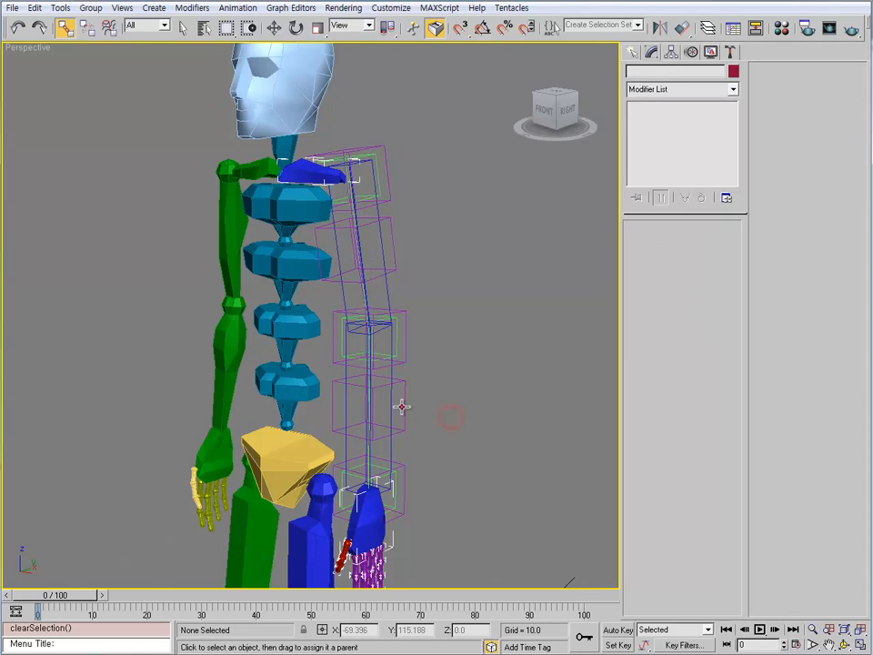
- Select the purple helper at the middle of the upper arm and scrub the animation to frame 30
{"action": "left_click", "coordinate": [403, 408]}
{"action": "left_click", "coordinate": [394, 261]}
{"action": "middle_click_drag", "start_coordinate": [458, 380], "coordinate": [407, 417], "text": "alt"}
{"action": "left_click_drag", "start_coordinate": [78, 602], "coordinate": [233, 602]}
{"action": "key", "text": "l"}
{"action": "middle_click_drag", "start_coordinate": [361, 402], "coordinate": [392, 461]}
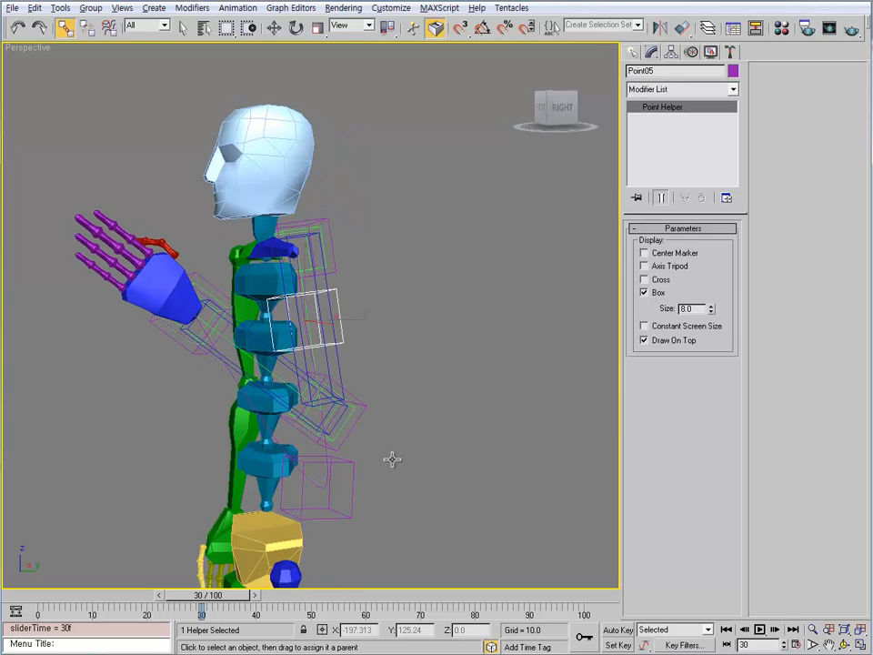
- Switch to the Local coordinate system and move the purple upper-arm helper out behind the bent arm
{"action": "left_click", "coordinate": [405, 437]}
{"action": "left_click", "coordinate": [339, 326]}
{"action": "middle_click_drag", "start_coordinate": [380, 399], "coordinate": [346, 394], "text": "alt"}
{"action": "key", "text": "w"}
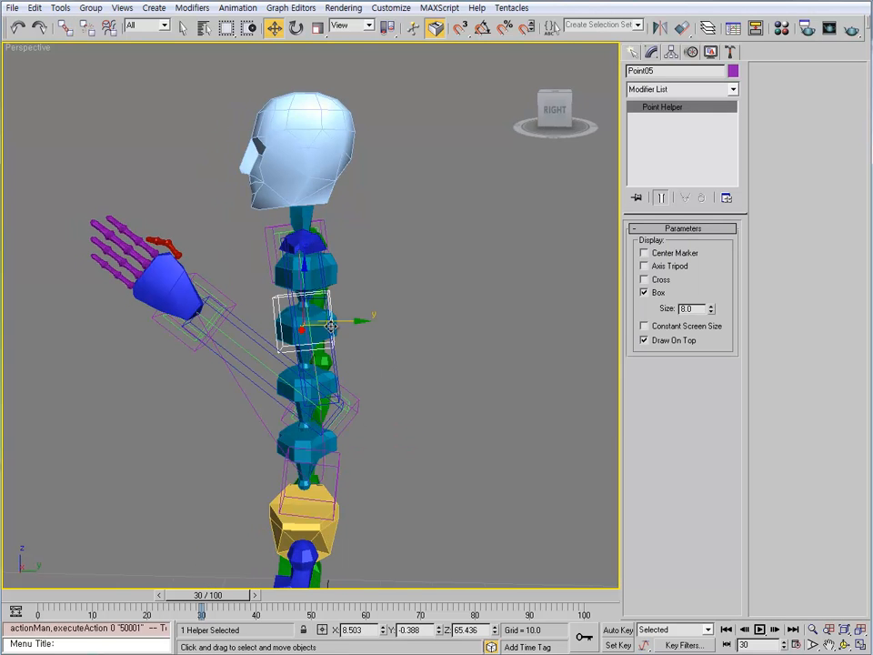
{"action": "key", "text": "alt+l"}
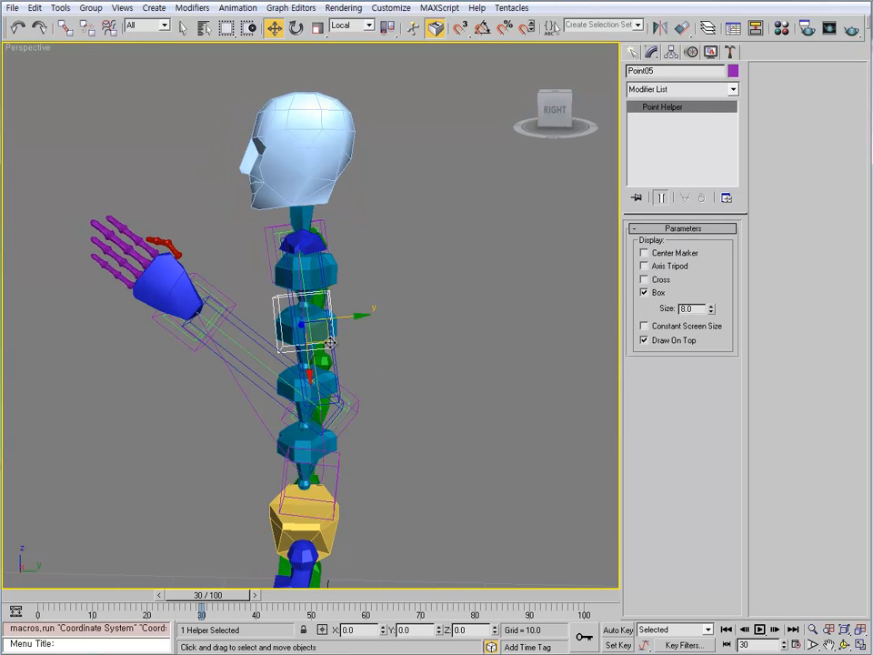
{"action": "left_click_drag", "start_coordinate": [329, 344], "coordinate": [427, 373]}
- Move the purple forearm helper out to the front, below the bent forearm
{"action": "mouse_move", "coordinate": [396, 447]}
{"action": "middle_mouse_down", "text": "alt"}
{"action": "mouse_move", "coordinate": [369, 449]}
{"action": "mouse_move", "coordinate": [386, 483]}
{"action": "mouse_move", "coordinate": [395, 464]}
{"action": "middle_mouse_up", "text": "alt"}
{"action": "left_click", "coordinate": [369, 449]}
{"action": "left_click_drag", "start_coordinate": [395, 463], "coordinate": [284, 457]}
- Try rotating the purple elbow helper about its local Z axis to test the curve, and undo the rotation
{"action": "left_click", "coordinate": [412, 459]}
{"action": "left_click", "coordinate": [365, 408]}
{"action": "middle_click_drag", "start_coordinate": [364, 408], "coordinate": [384, 427], "text": "alt"}
{"action": "key", "text": "e"}
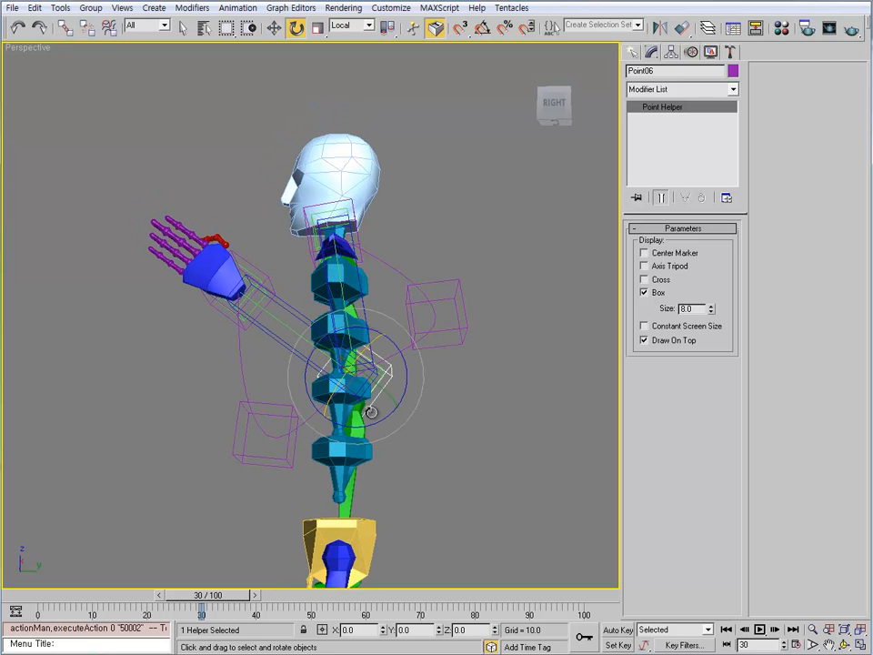
{"action": "left_click_drag", "start_coordinate": [370, 412], "coordinate": [376, 421]}
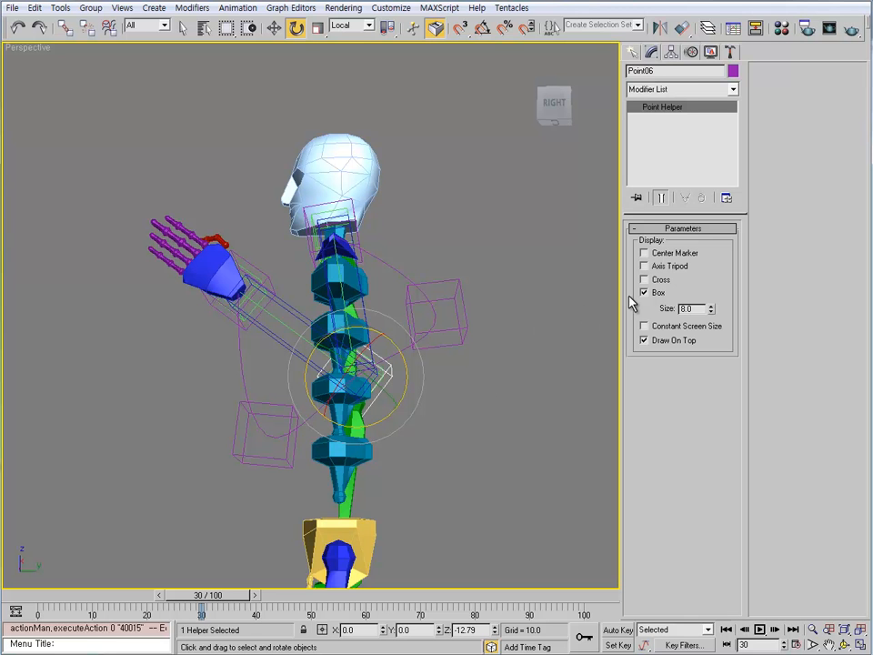
- Move the purple upper-arm and forearm helpers closer to the arm to tighten the curve's bends
{"action": "middle_click_drag", "start_coordinate": [357, 336], "coordinate": [431, 330], "text": "alt"}
{"action": "left_click", "coordinate": [428, 327]}
{"action": "left_click", "coordinate": [235, 406]}
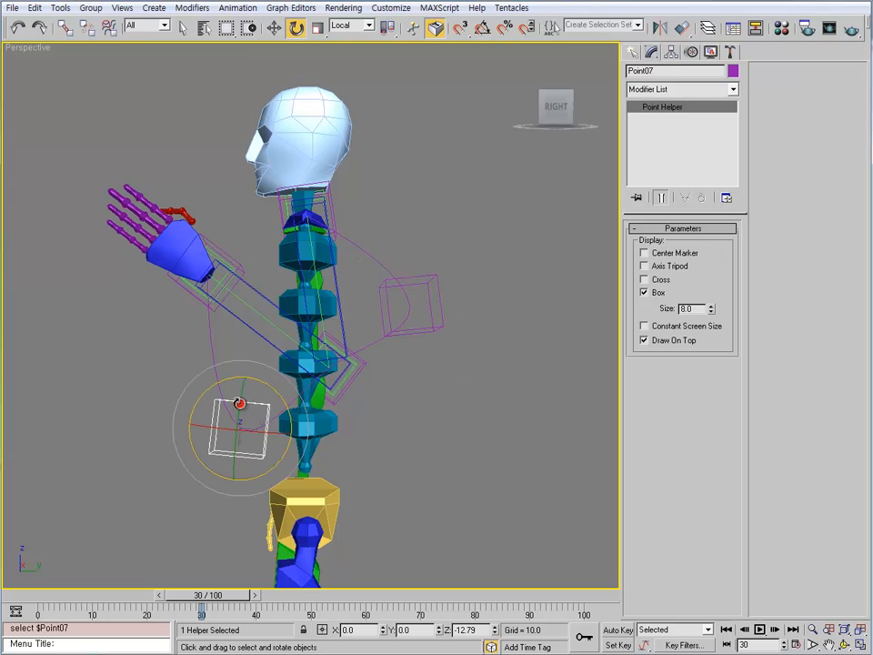
{"action": "left_click", "coordinate": [428, 311]}
{"action": "key", "text": "w"}
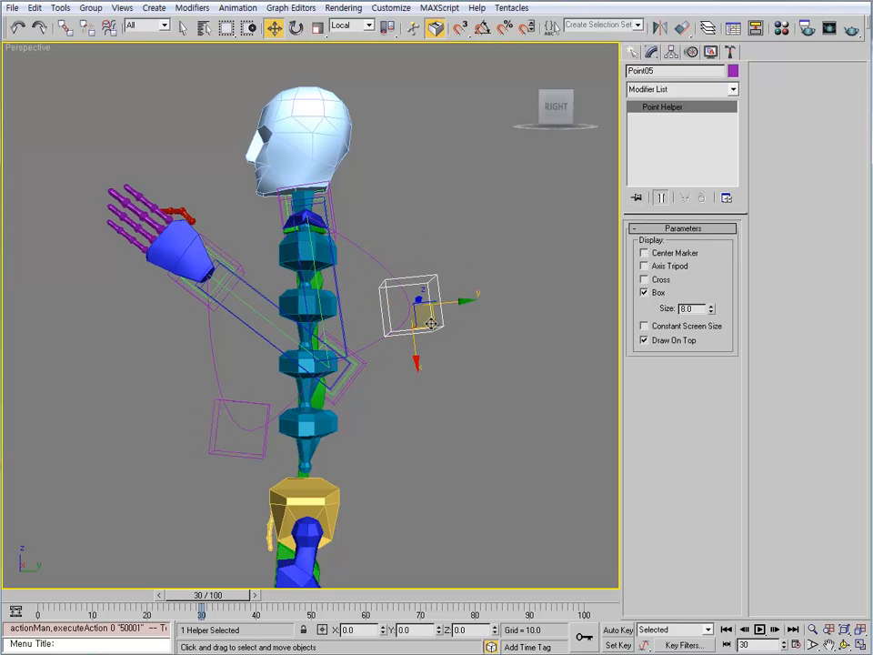
{"action": "left_click_drag", "start_coordinate": [431, 323], "coordinate": [340, 371]}
{"action": "left_click", "coordinate": [268, 409]}
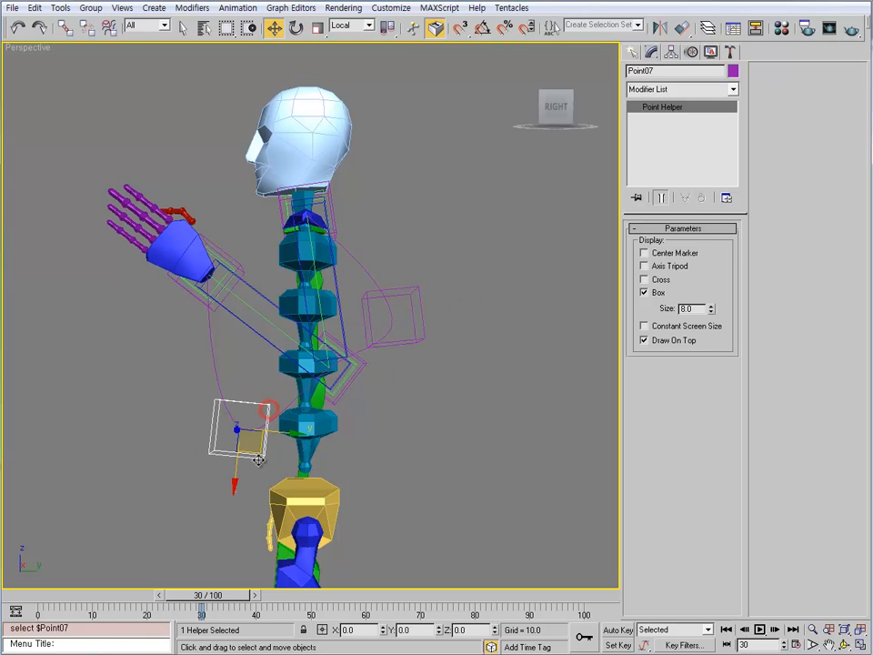
{"action": "left_click_drag", "start_coordinate": [268, 410], "coordinate": [281, 379]}
- Hide the purple and green shoulder helpers
{"action": "middle_click_drag", "start_coordinate": [364, 433], "coordinate": [635, 562]}
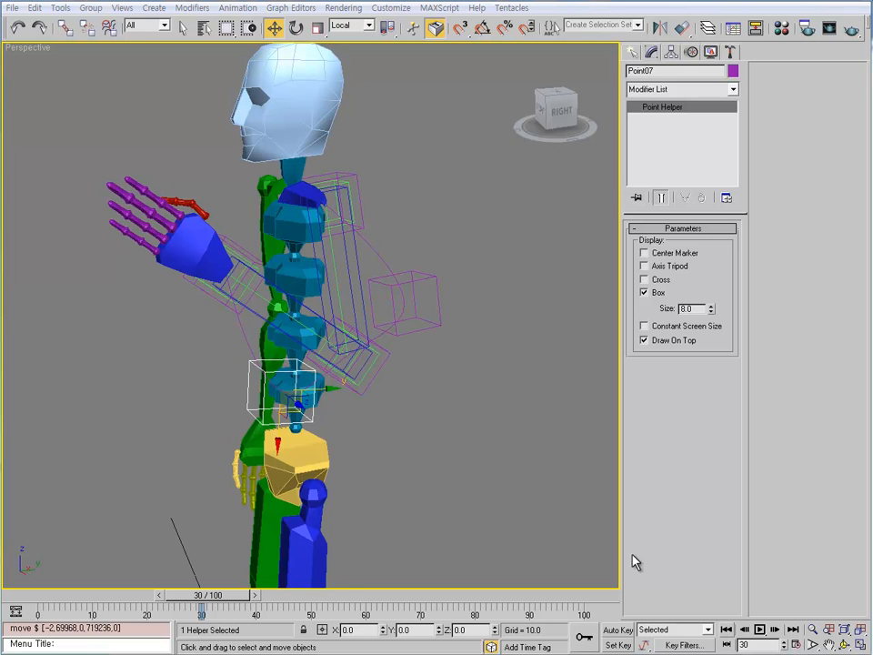
{"action": "left_click", "coordinate": [361, 215]}
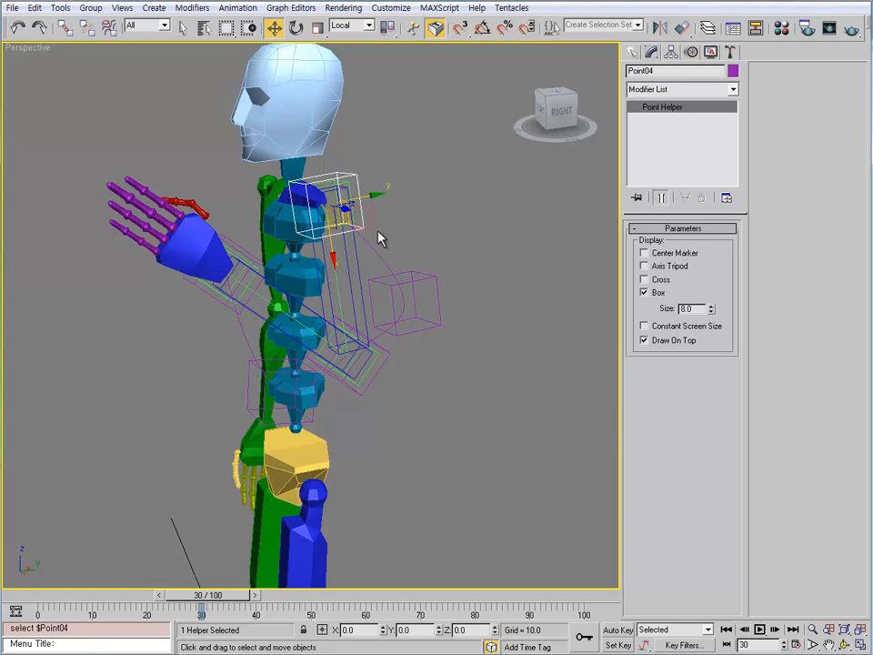
{"action": "middle_click_drag", "start_coordinate": [380, 238], "coordinate": [418, 273]}
{"action": "key", "text": "alt+h"}
{"action": "left_click", "coordinate": [359, 230]}
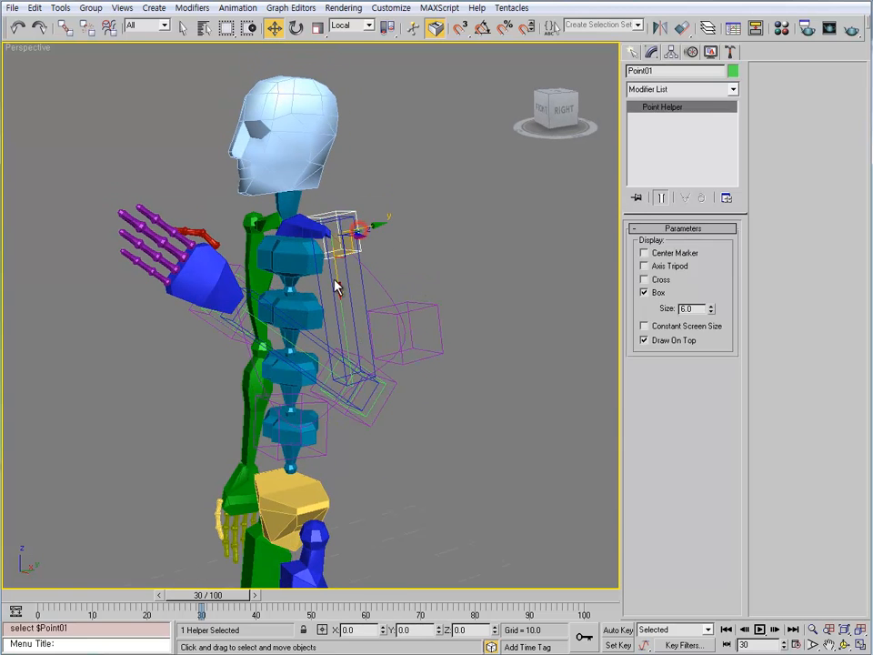
{"action": "key", "text": "alt+h"}
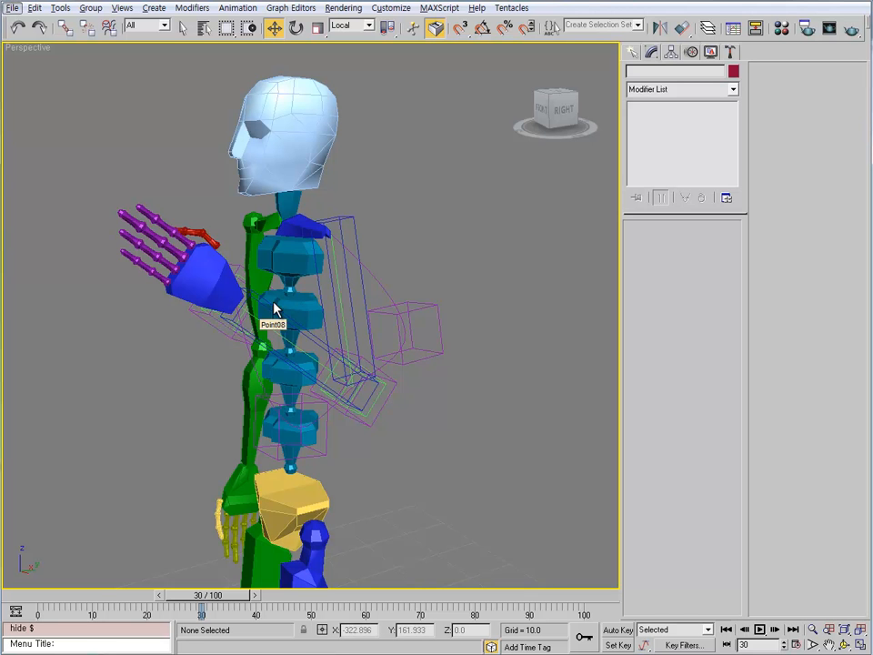
- Hide the green and purple wrist helpers while keeping the forearm bone shown
{"action": "middle_click_drag", "start_coordinate": [276, 310], "coordinate": [259, 323], "text": "alt"}
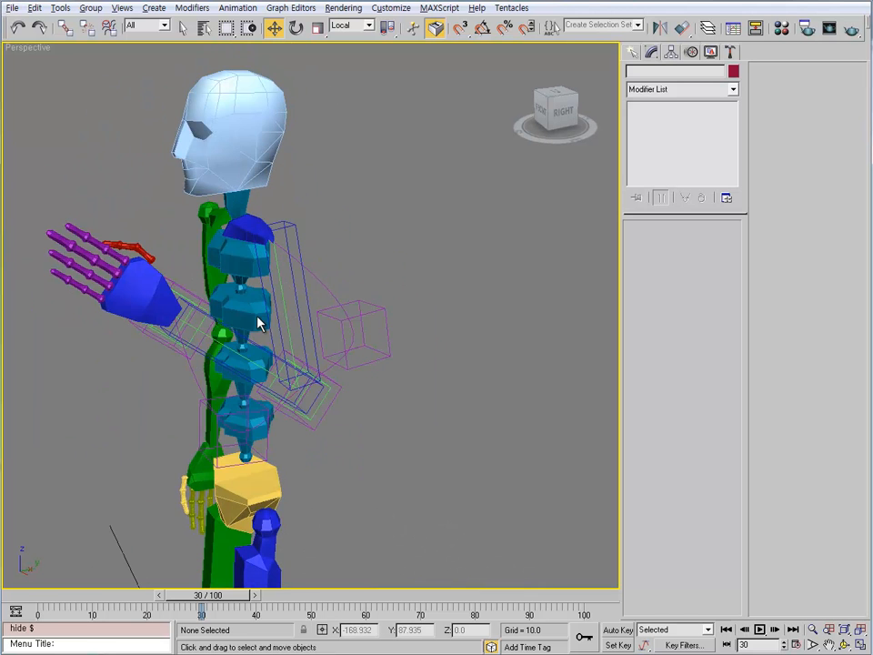
{"action": "left_click", "coordinate": [189, 347]}
{"action": "middle_click_drag", "start_coordinate": [189, 346], "coordinate": [276, 355]}
{"action": "key", "text": "alt+h"}
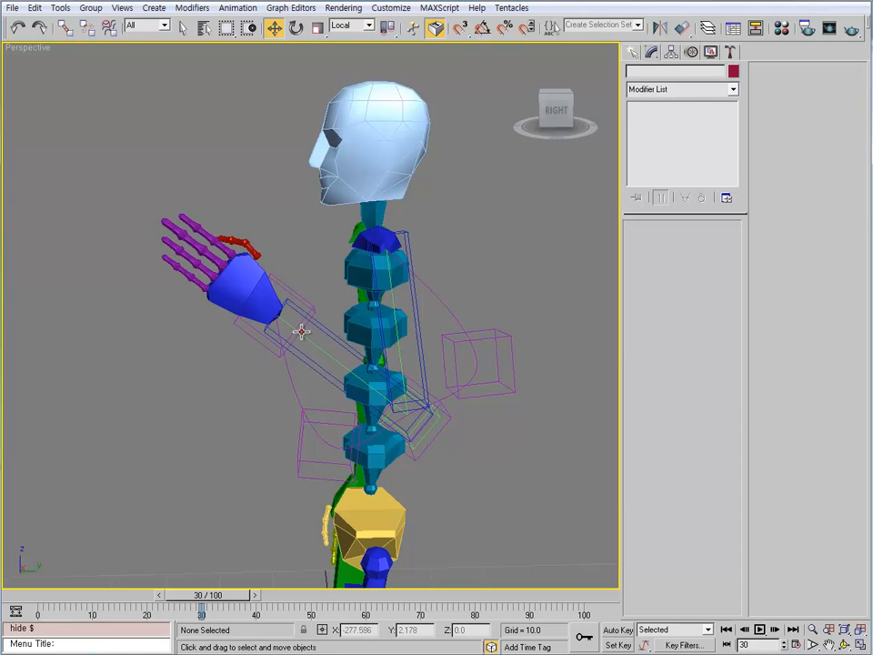
{"action": "left_click", "coordinate": [302, 329]}
{"action": "key", "text": "alt+h"}
{"action": "left_click", "coordinate": [302, 303]}
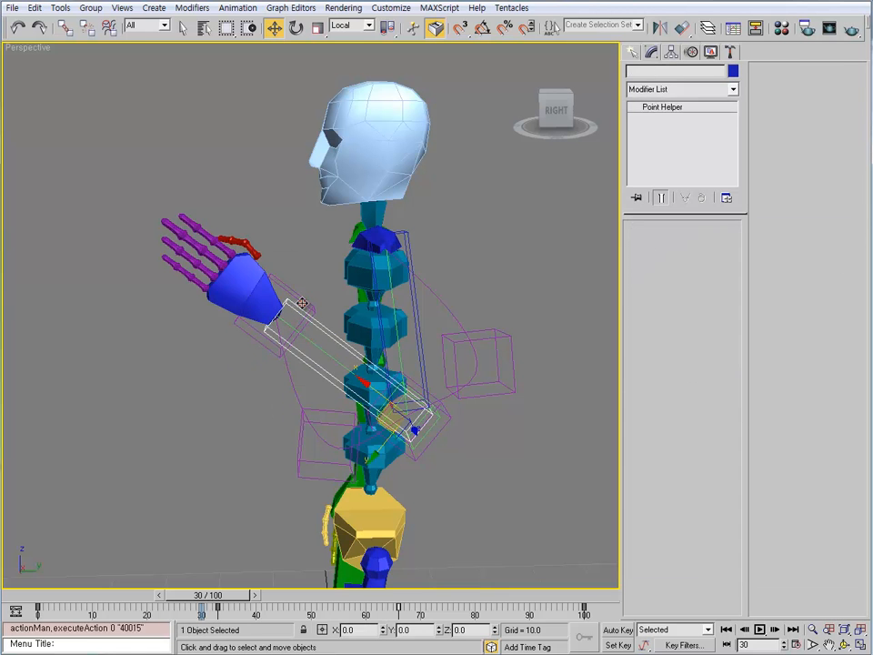
{"action": "key", "text": "alt+h"}
- Hide the green elbow helper inside the purple one and select the purple elbow helper
{"action": "middle_click_drag", "start_coordinate": [424, 437], "coordinate": [411, 371]}
{"action": "left_click", "coordinate": [403, 368]}
{"action": "left_click", "coordinate": [404, 368]}
{"action": "key", "text": "alt+h"}
{"action": "left_click", "coordinate": [416, 373]}
- Set the size of the purple upper-arm and forearm helpers to 7
{"action": "middle_click_drag", "start_coordinate": [462, 426], "coordinate": [384, 346]}
{"action": "left_click", "coordinate": [422, 304]}
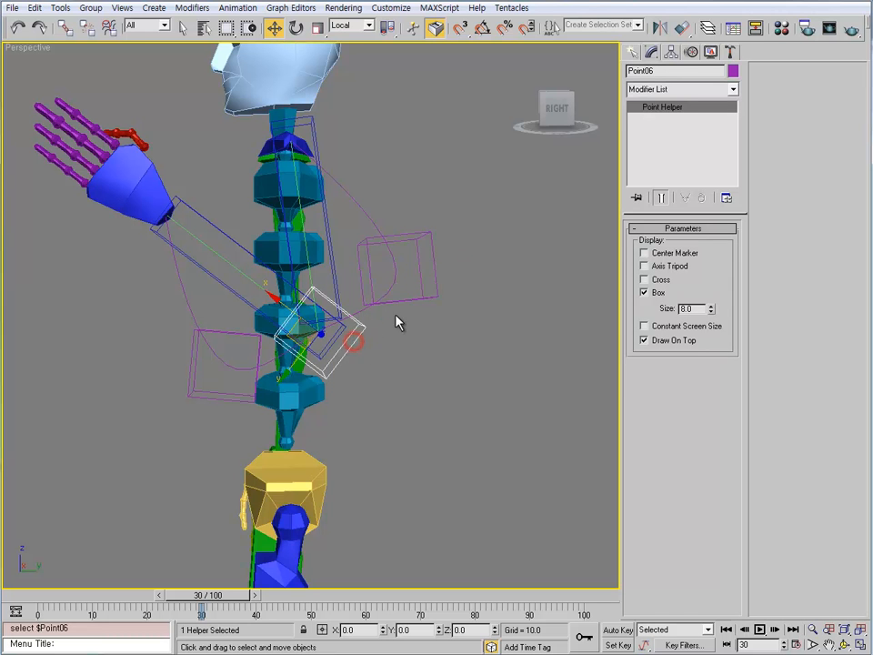
{"action": "left_click", "coordinate": [410, 300]}
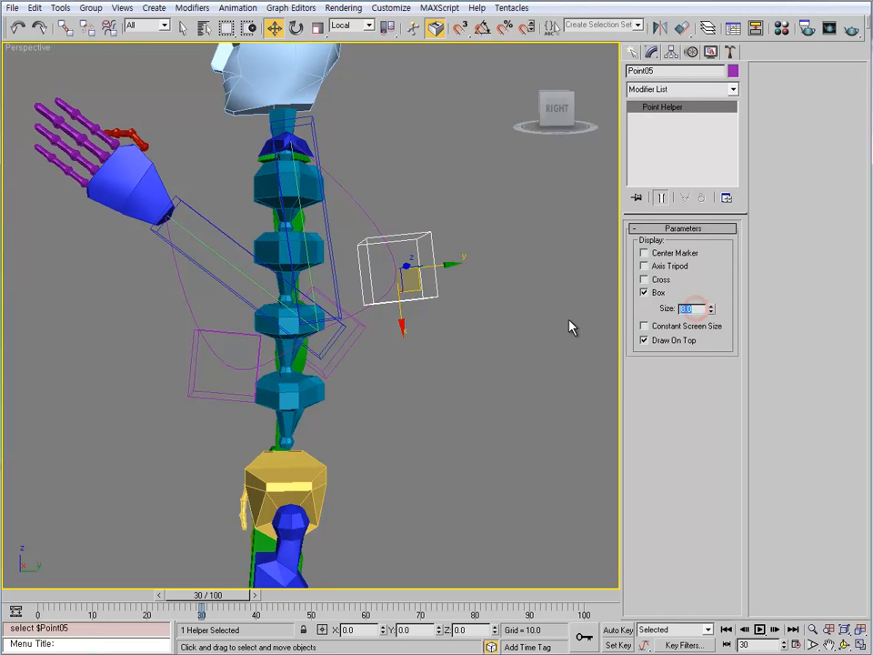
{"action": "middle_click_drag", "start_coordinate": [479, 354], "coordinate": [504, 357]}
{"action": "left_click", "coordinate": [243, 400]}
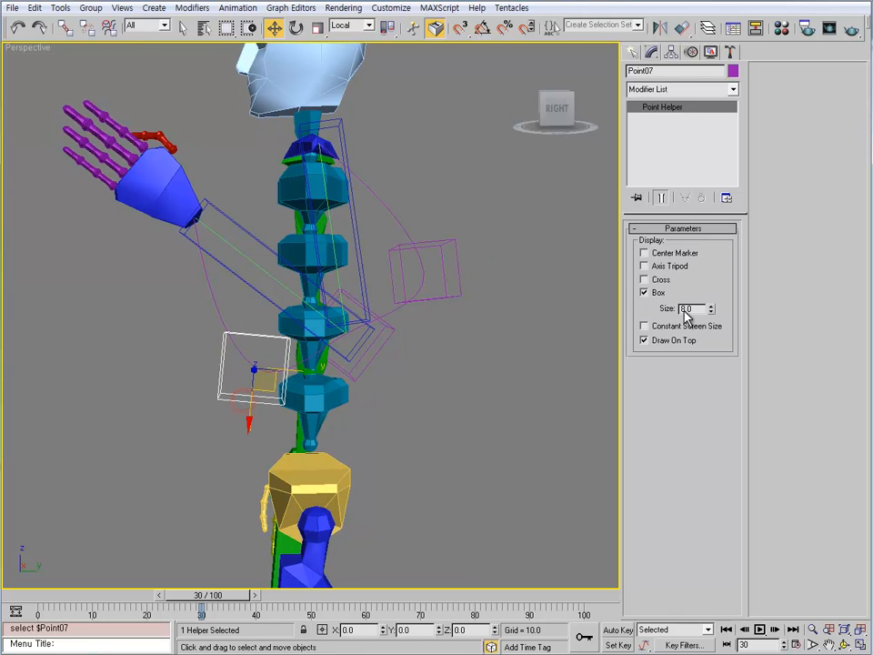
{"action": "type", "text": "7"}
{"action": "key", "text": "Return"}
- Display the purple upper-arm and forearm helpers as crosses instead of boxes
{"action": "middle_click_drag", "start_coordinate": [429, 317], "coordinate": [438, 305]}
{"action": "left_click", "coordinate": [459, 282]}
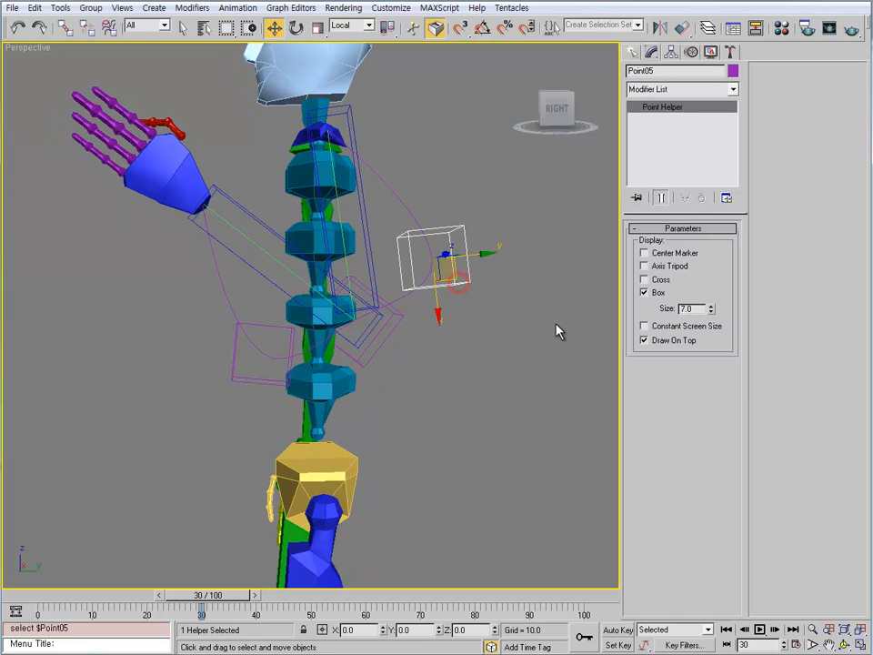
{"action": "left_click", "coordinate": [644, 279]}
{"action": "left_click", "coordinate": [644, 292]}
{"action": "left_click", "coordinate": [273, 380]}
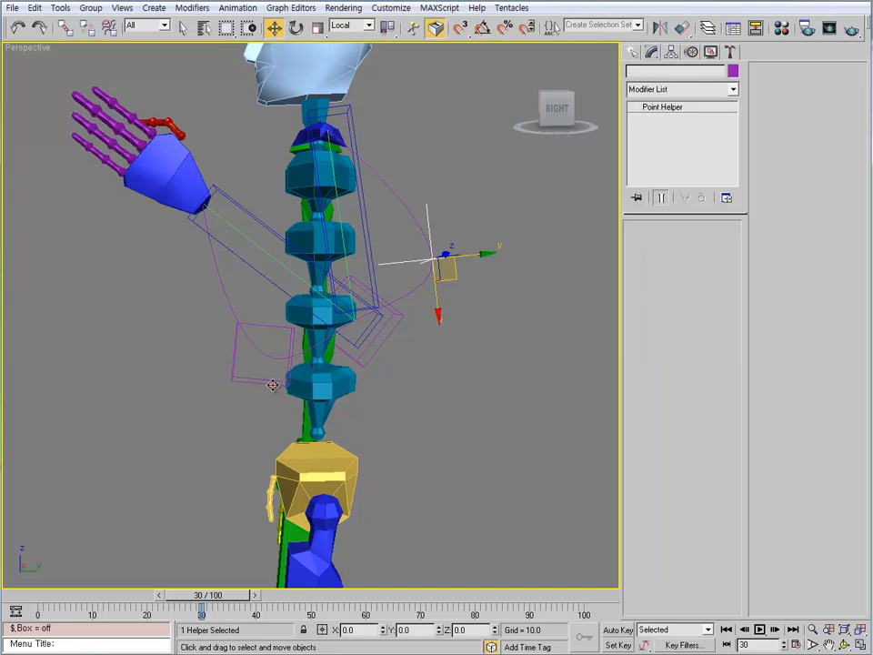
{"action": "left_click", "coordinate": [643, 292]}
{"action": "left_click", "coordinate": [644, 279]}
{"action": "left_click", "coordinate": [474, 333]}
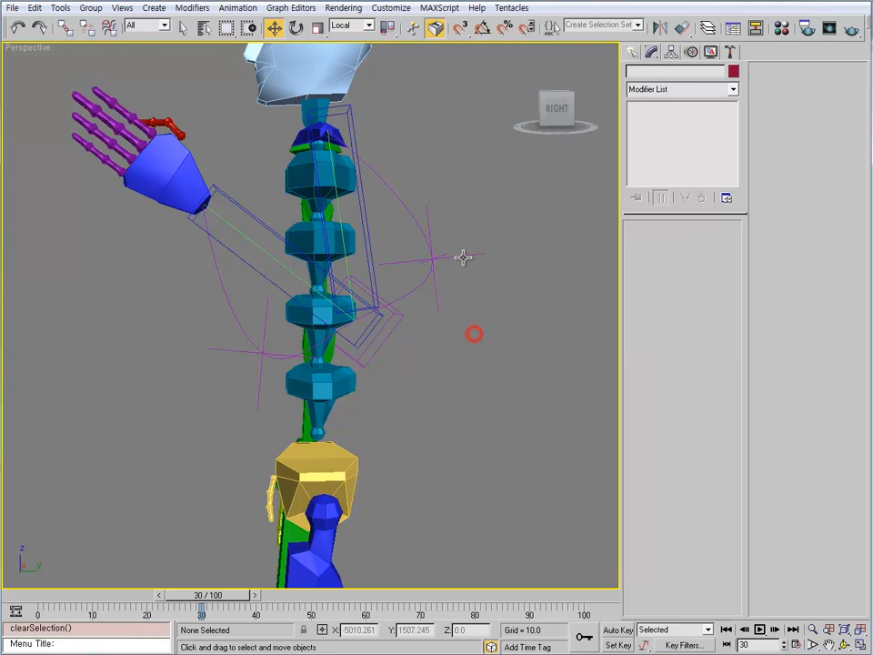
- Select both cross-shaped helpers and change their object color to pink
{"action": "left_click", "coordinate": [462, 255]}
{"action": "middle_click_drag", "start_coordinate": [462, 256], "coordinate": [259, 397]}
{"action": "left_click", "coordinate": [248, 403], "text": "ctrl"}
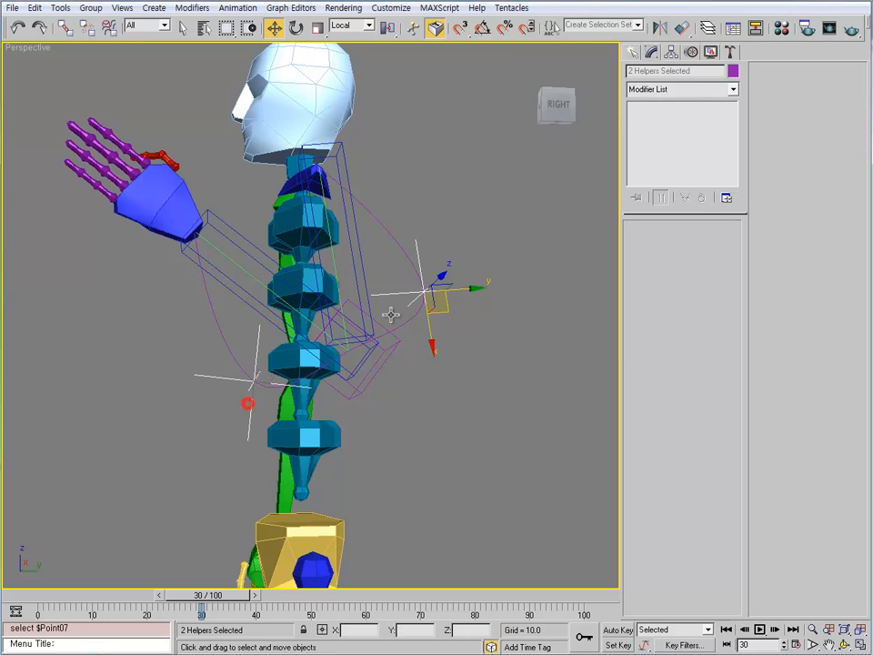
{"action": "left_click", "coordinate": [733, 70]}
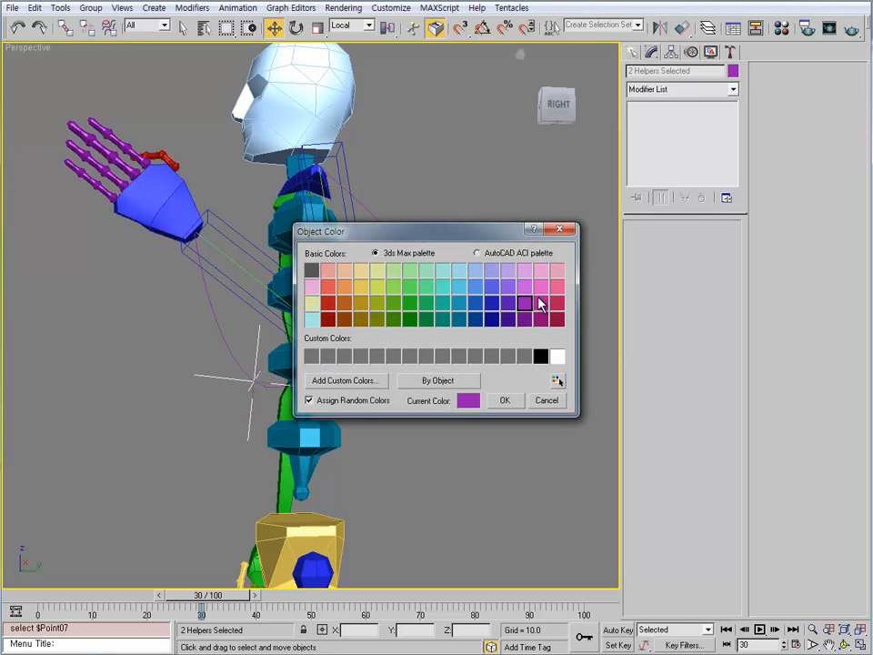
{"action": "left_click", "coordinate": [542, 288]}
{"action": "left_click", "coordinate": [516, 400]}
{"action": "left_click", "coordinate": [511, 413]}
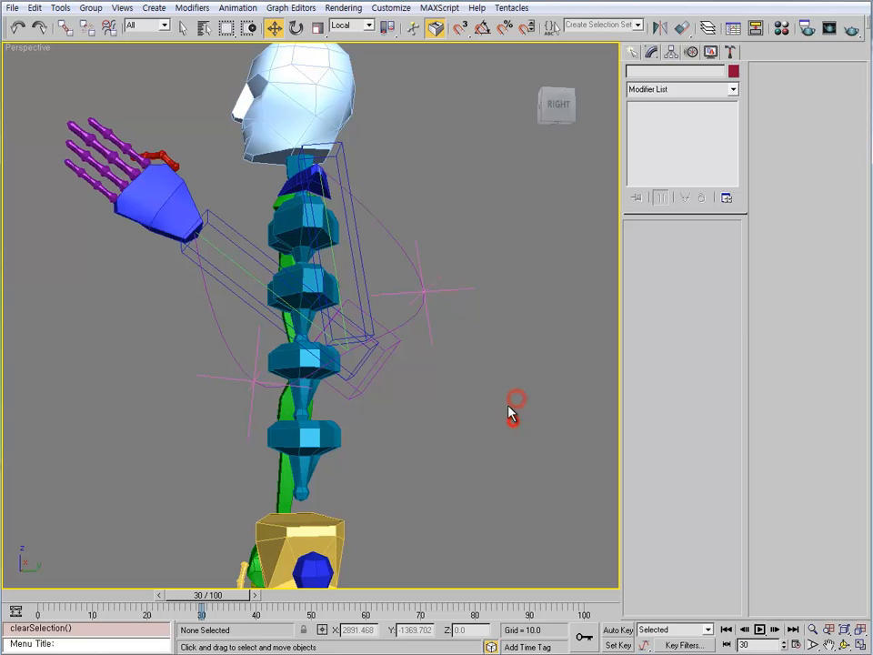
{"action": "left_click", "coordinate": [455, 296]}
{"action": "middle_click_drag", "start_coordinate": [454, 297], "coordinate": [464, 356], "text": "alt"}
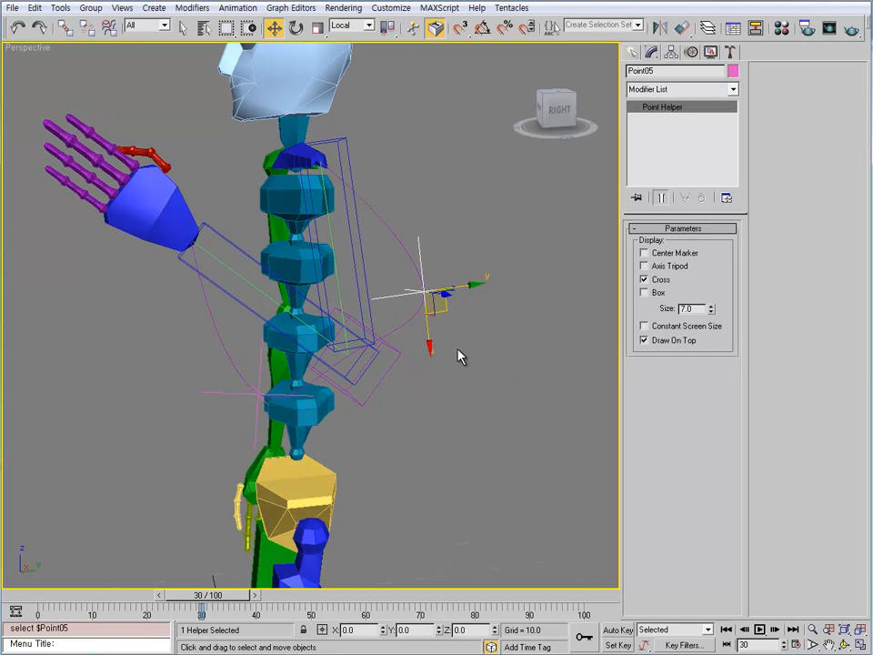
{"action": "middle_click_drag", "start_coordinate": [403, 359], "coordinate": [408, 372], "text": "alt"}
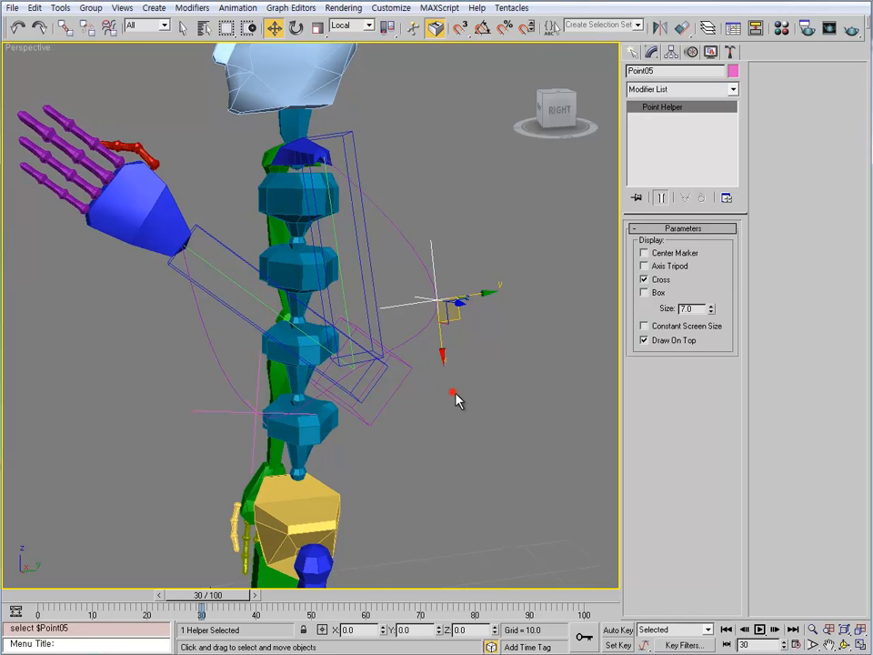
{"action": "left_click", "coordinate": [455, 393]}
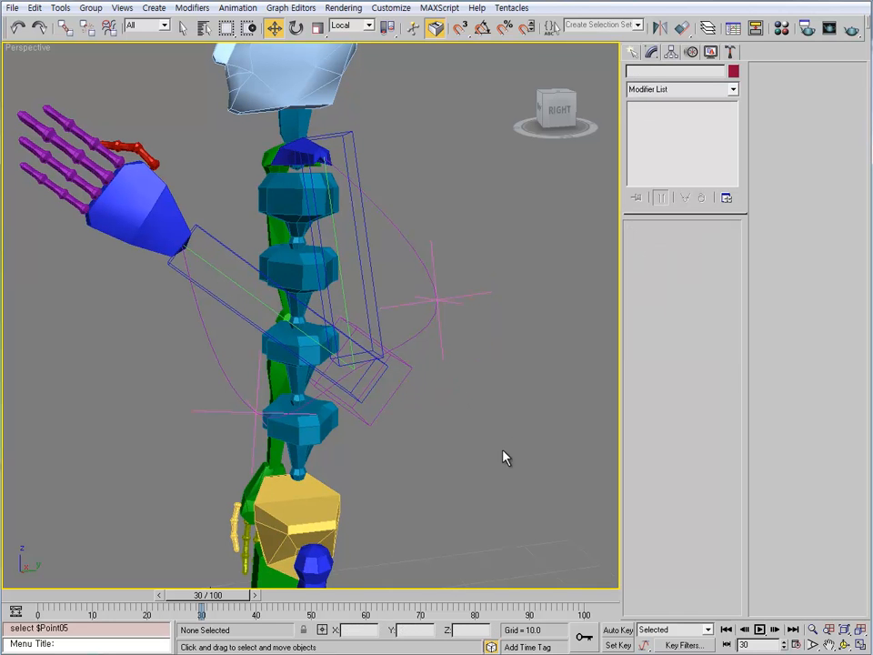
- Align the pink upper-arm helper to the purple elbow helper in position and orientation on all axes, pivot point to pivot point
{"action": "left_click", "coordinate": [443, 349]}
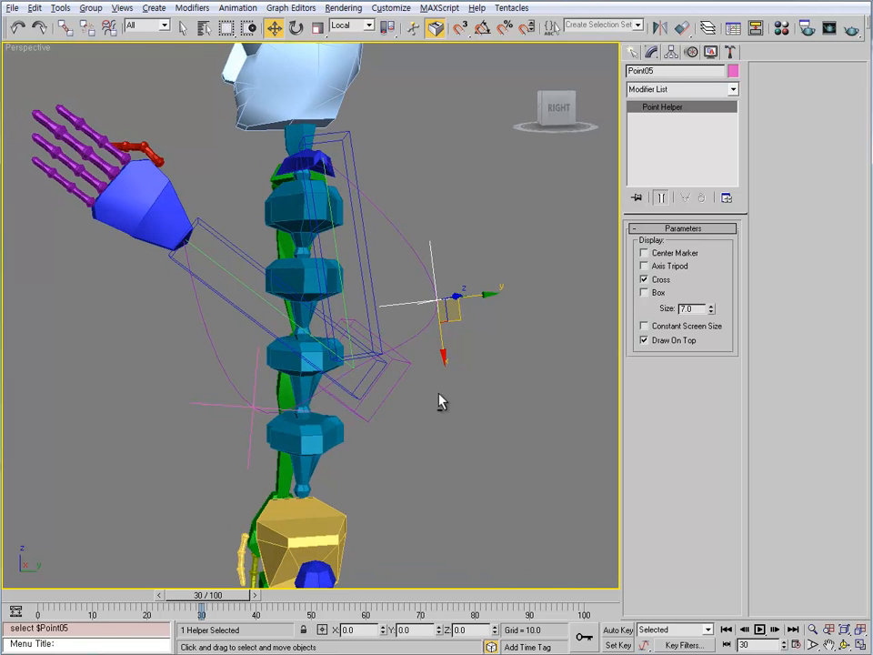
{"action": "key", "text": "alt+a"}
{"action": "left_click", "coordinate": [407, 370]}
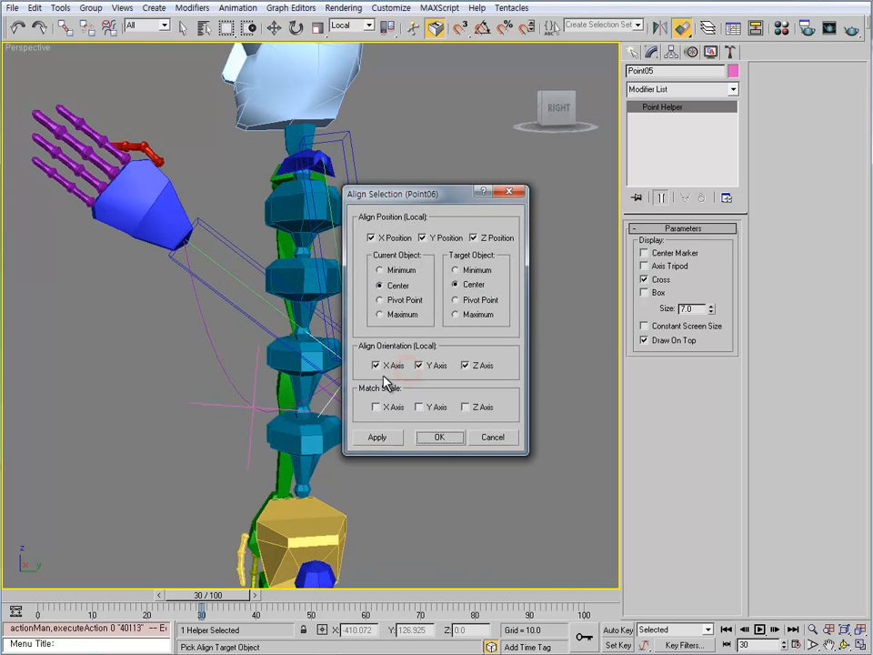
{"action": "left_click", "coordinate": [380, 300]}
{"action": "left_click", "coordinate": [456, 299]}
{"action": "left_click", "coordinate": [439, 437]}
- Move the pink upper-arm helper out behind the upper arm and link it to the purple elbow helper
{"action": "middle_click_drag", "start_coordinate": [439, 435], "coordinate": [401, 414], "text": "alt"}
{"action": "key", "text": "w"}
{"action": "left_click_drag", "start_coordinate": [334, 401], "coordinate": [425, 337]}
{"action": "key", "text": "l"}
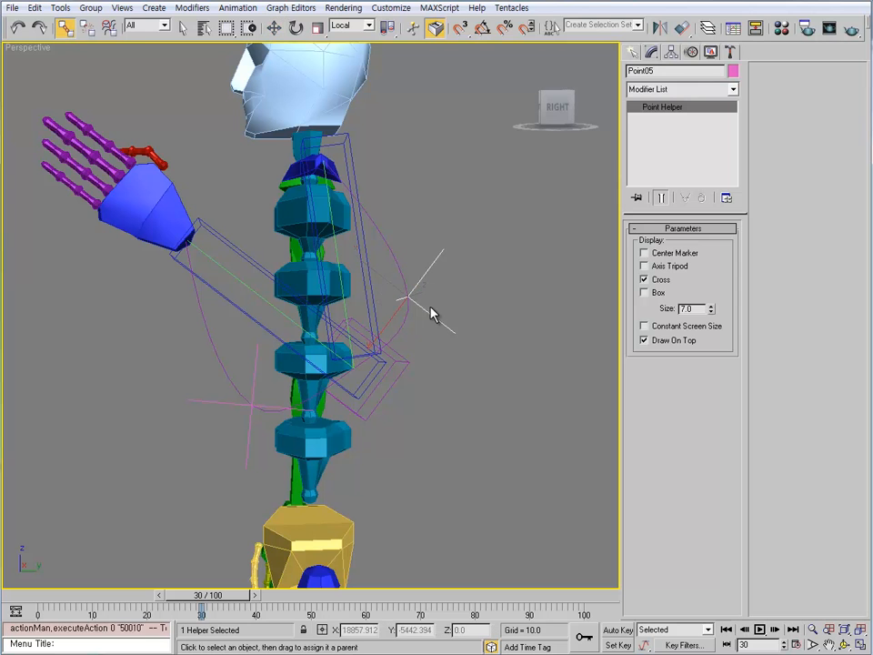
{"action": "left_click_drag", "start_coordinate": [406, 297], "coordinate": [398, 366]}
- Align the pink forearm helper to the purple elbow helper in position and orientation, and move it out below the forearm
{"action": "left_click", "coordinate": [248, 431]}
{"action": "key", "text": "alt+a"}
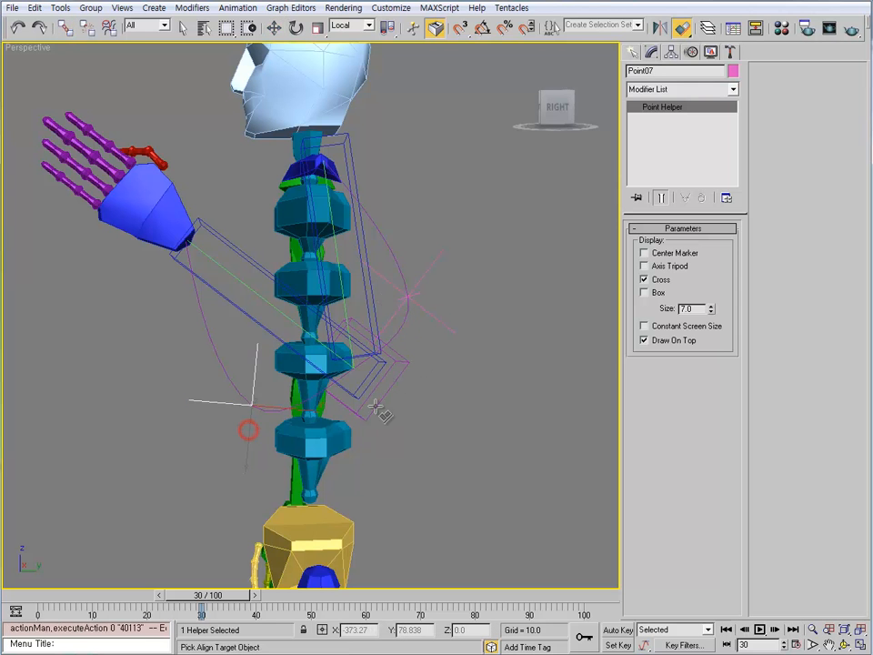
{"action": "left_click", "coordinate": [386, 392]}
{"action": "left_click", "coordinate": [435, 438]}
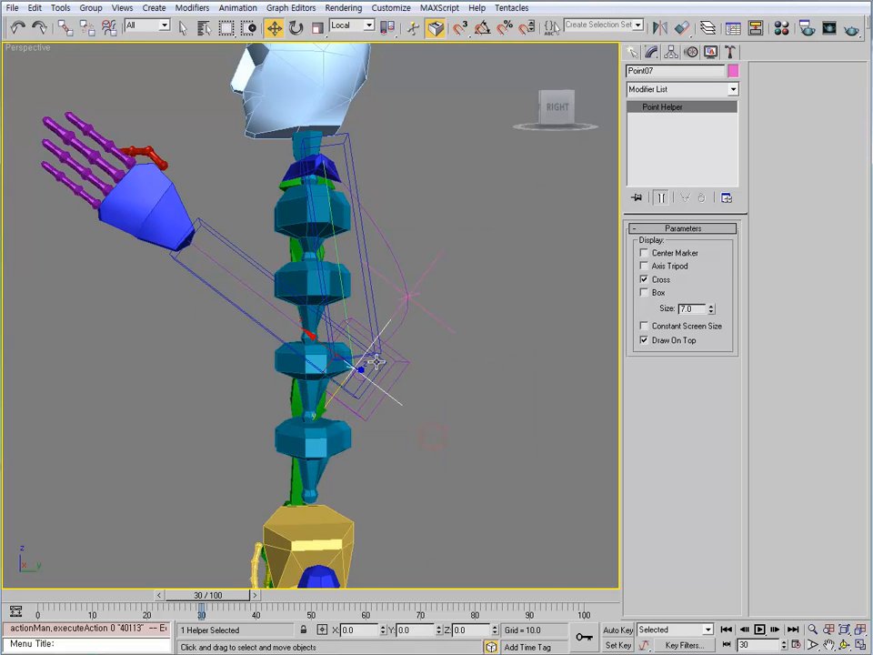
{"action": "left_click_drag", "start_coordinate": [332, 397], "coordinate": [380, 417]}
{"action": "key", "text": "ctrl+l"}
- Move the pink upper-arm helper about 0.87 units in the negative direction of its local Y axis
{"action": "middle_click_drag", "start_coordinate": [380, 416], "coordinate": [399, 380], "text": "alt"}
{"action": "left_click", "coordinate": [409, 346]}
{"action": "key", "text": "w"}
{"action": "left_click_drag", "start_coordinate": [383, 352], "coordinate": [404, 359]}
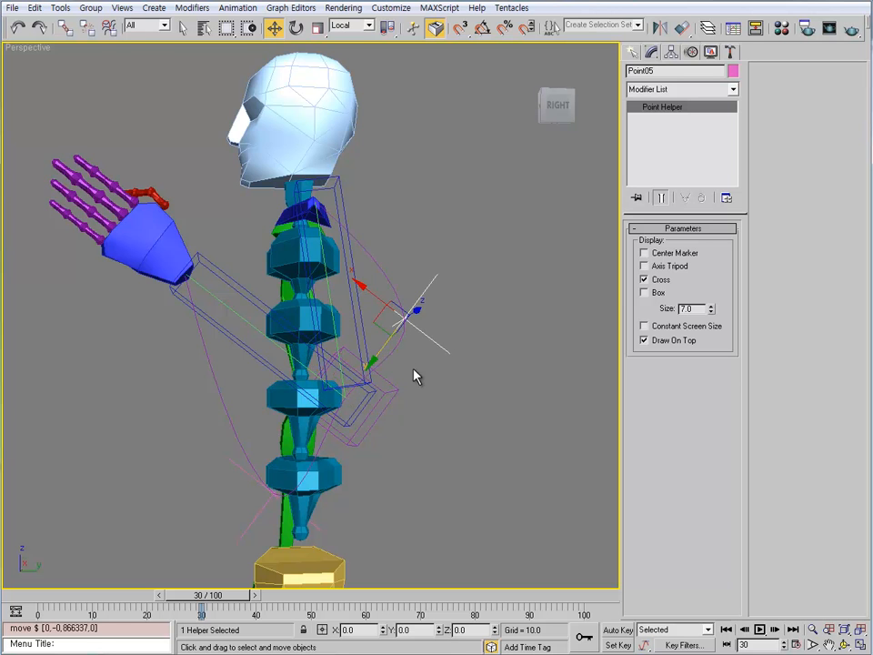
{"action": "middle_click_drag", "start_coordinate": [415, 375], "coordinate": [409, 393], "text": "alt"}
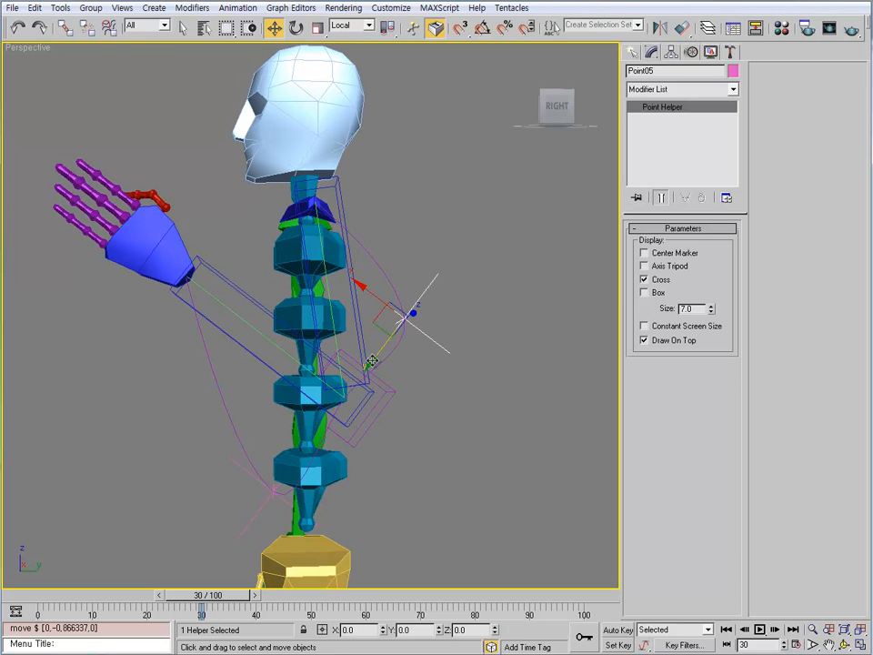
{"action": "middle_click_drag", "start_coordinate": [405, 339], "coordinate": [407, 361], "text": "alt"}
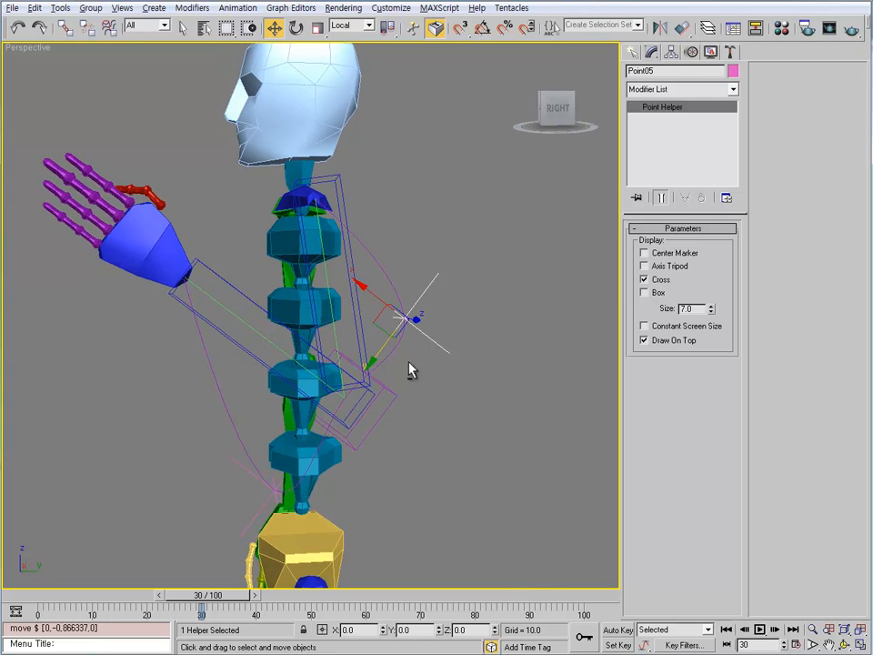
{"action": "left_click", "coordinate": [390, 392]}
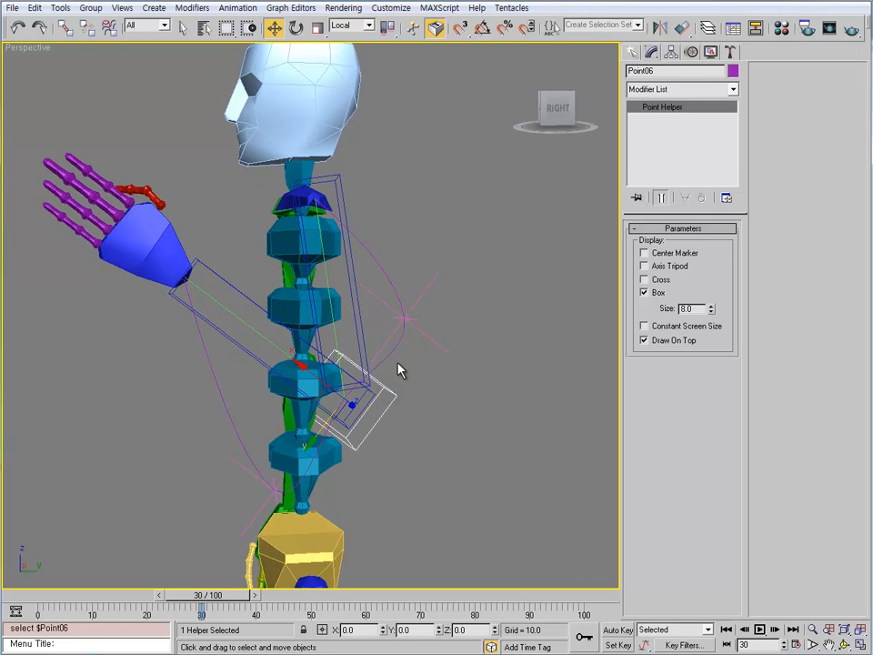
{"action": "left_click", "coordinate": [400, 324]}
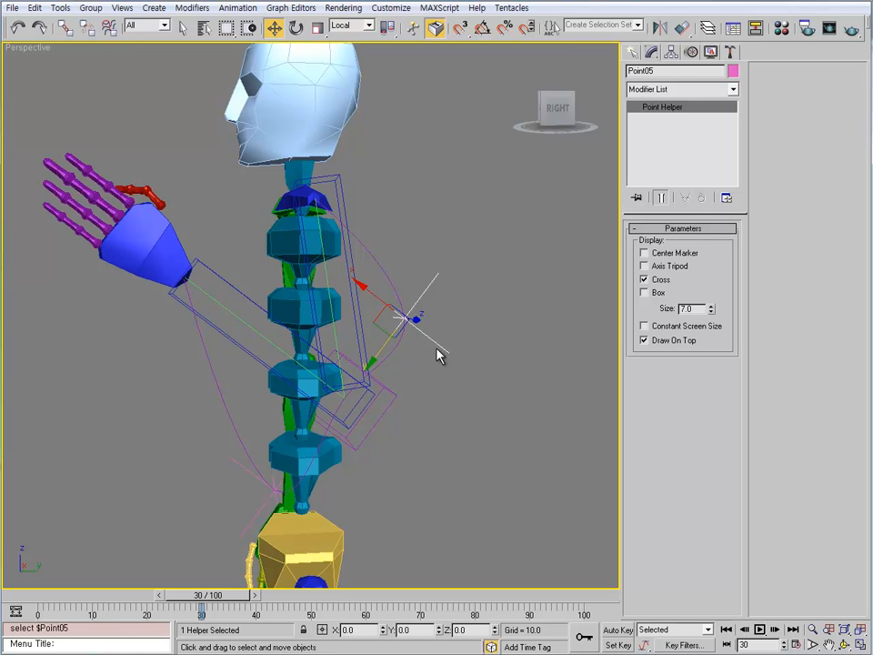
{"action": "left_click", "coordinate": [360, 384]}
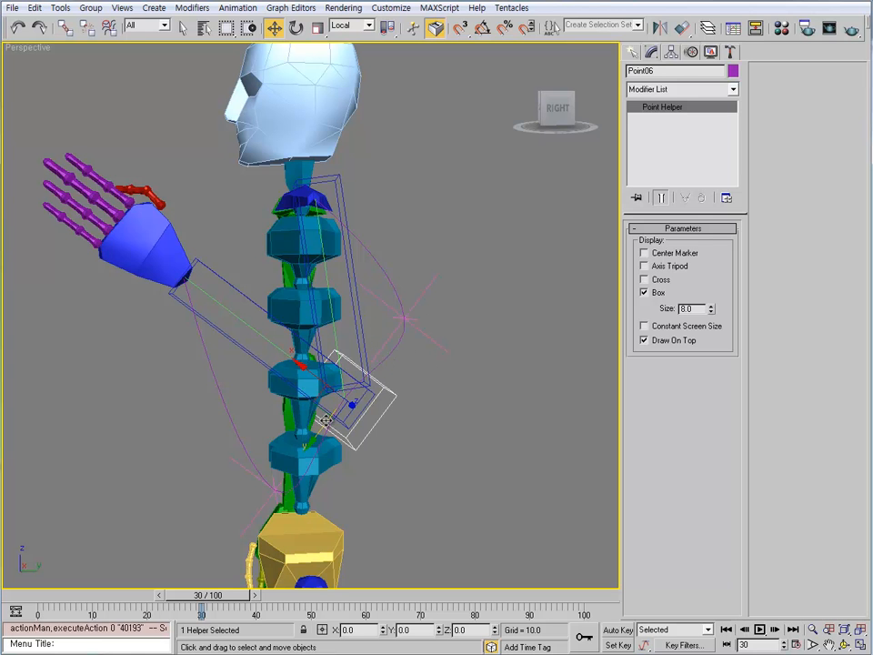
{"action": "left_click", "coordinate": [402, 322]}
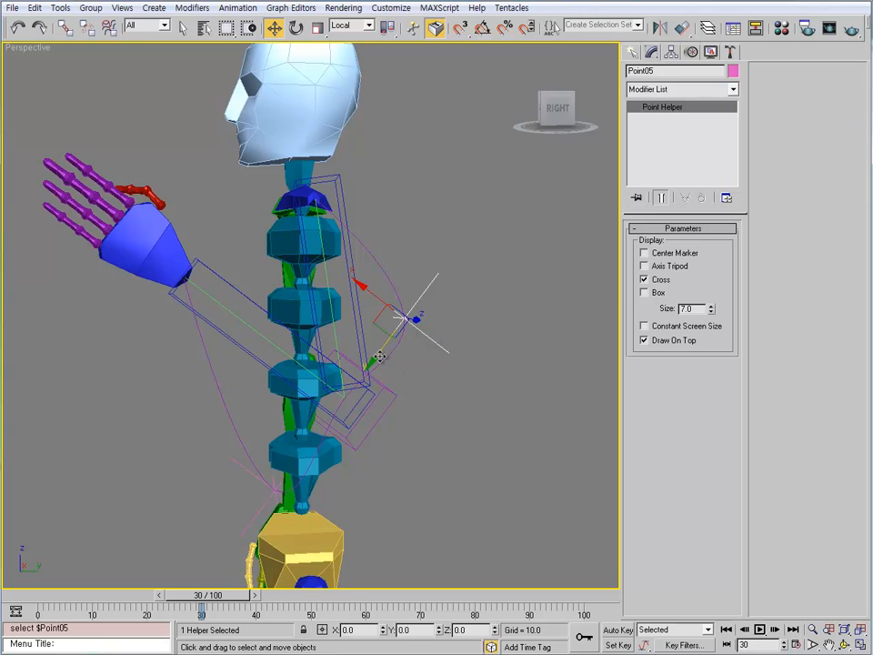
{"action": "middle_click_drag", "start_coordinate": [379, 356], "coordinate": [385, 392], "text": "alt"}
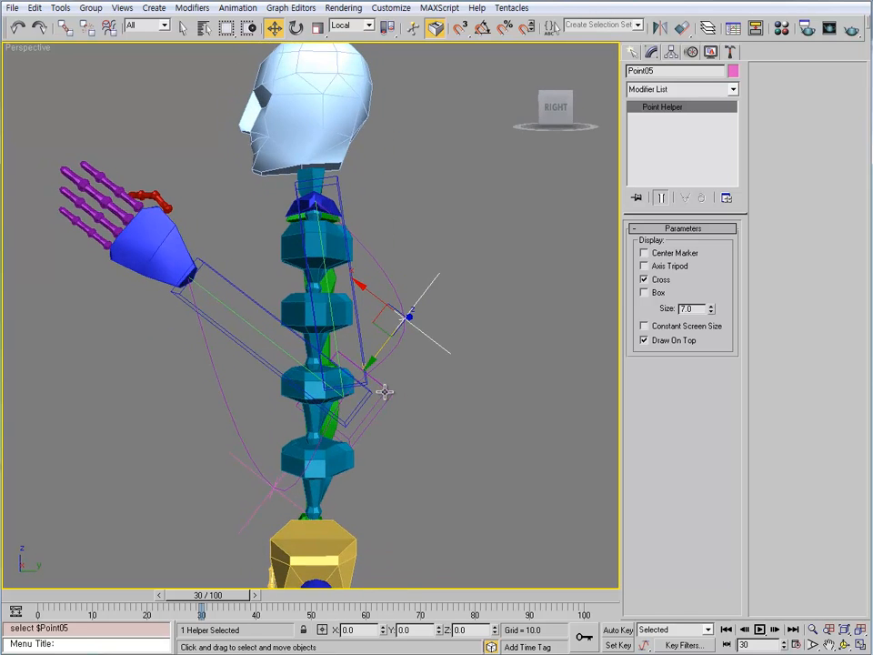
- Rotate the purple elbow box helper about -24.1 degrees around its local Z axis
{"action": "left_click", "coordinate": [386, 400]}
{"action": "key", "text": "e"}
{"action": "left_click_drag", "start_coordinate": [370, 445], "coordinate": [334, 445]}
{"action": "middle_click_drag", "start_coordinate": [357, 440], "coordinate": [303, 270], "text": "alt"}
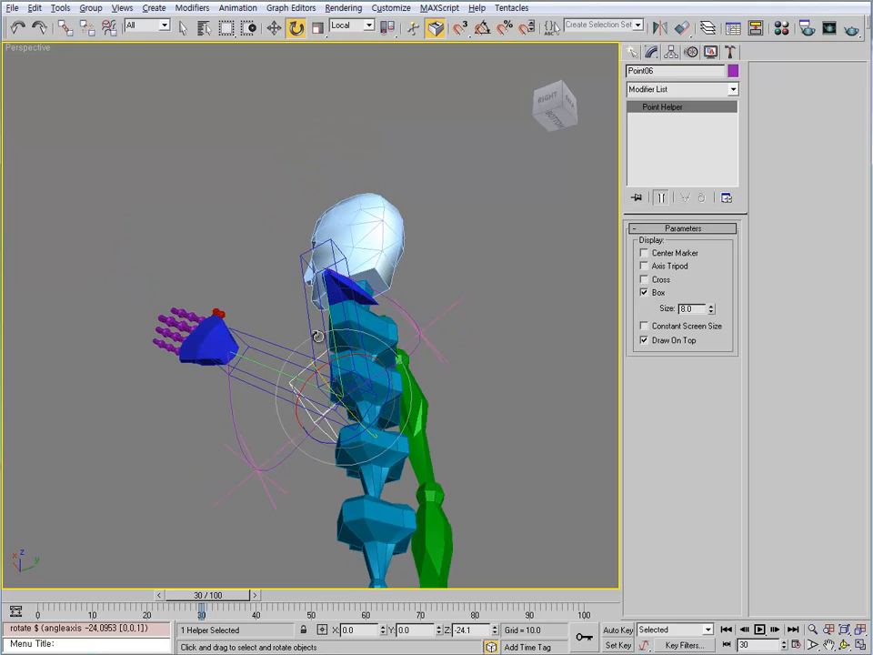
- Examine which biped bones drive the arm by selecting the left hand and going up its parents to the left upper arm
{"action": "left_click", "coordinate": [208, 342]}
{"action": "key", "text": "Page_Up"}
{"action": "key", "text": "Page_Up"}
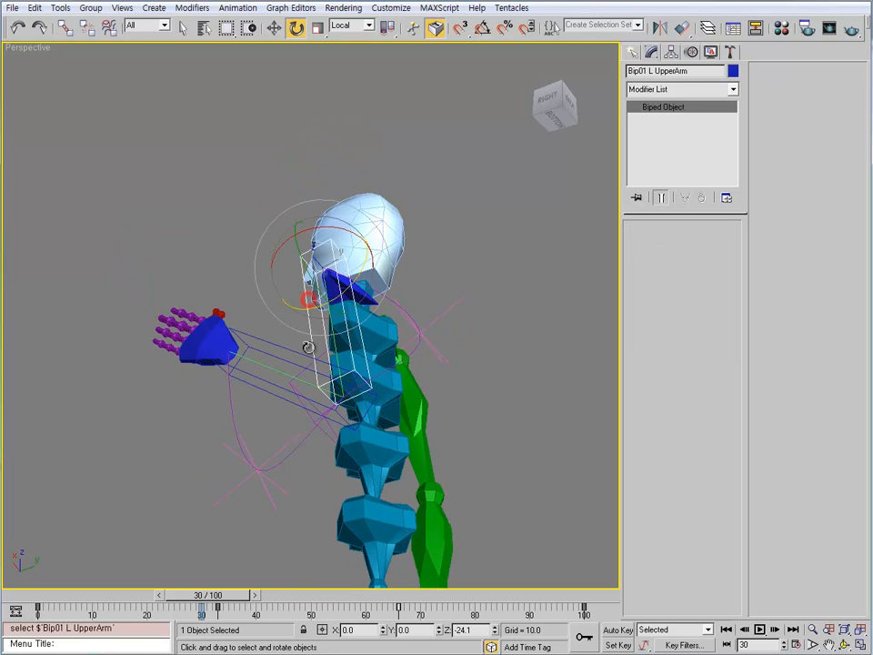
{"action": "left_click", "coordinate": [210, 338]}
{"action": "middle_click_drag", "start_coordinate": [312, 353], "coordinate": [371, 325], "text": "alt"}
- Assign a Position Expression controller to the position track of the pink upper-arm helper, keeping the arm visible beside its dialog
{"action": "left_click", "coordinate": [400, 445]}
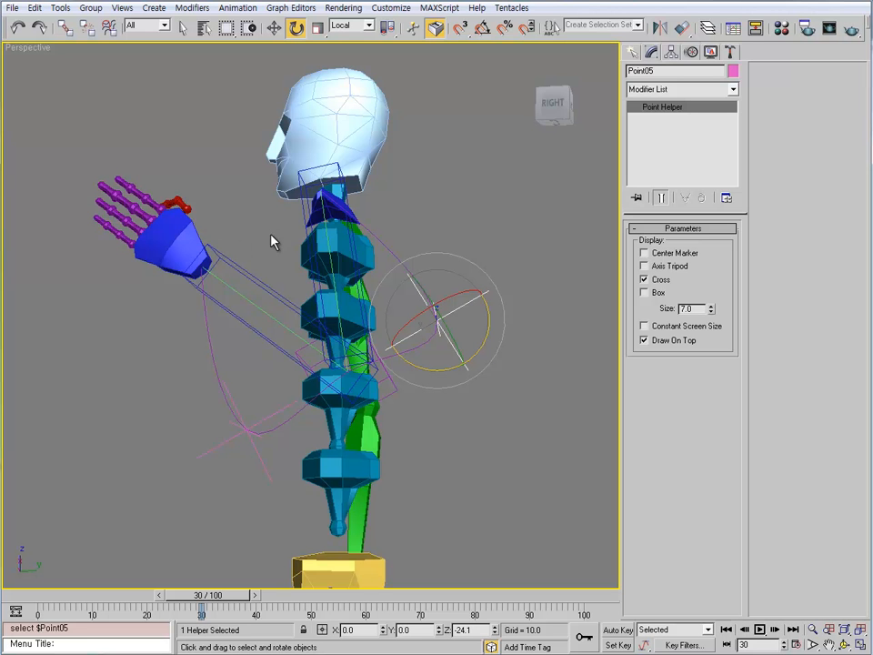
{"action": "middle_click_drag", "start_coordinate": [357, 377], "coordinate": [386, 370], "text": "alt"}
{"action": "left_click", "coordinate": [672, 51]}
{"action": "left_click", "coordinate": [692, 184]}
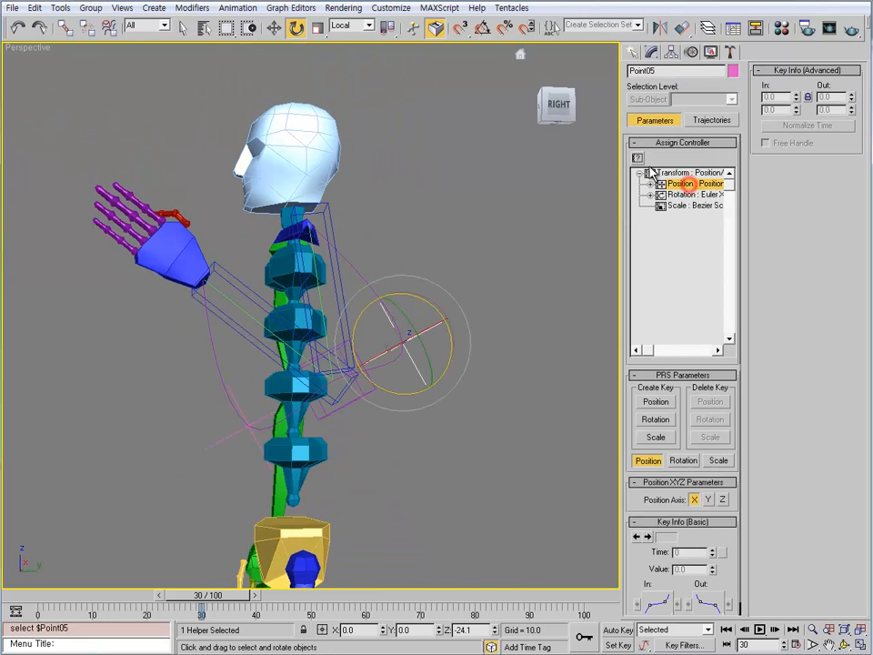
{"action": "left_click", "coordinate": [637, 157]}
{"action": "double_click", "coordinate": [391, 282]}
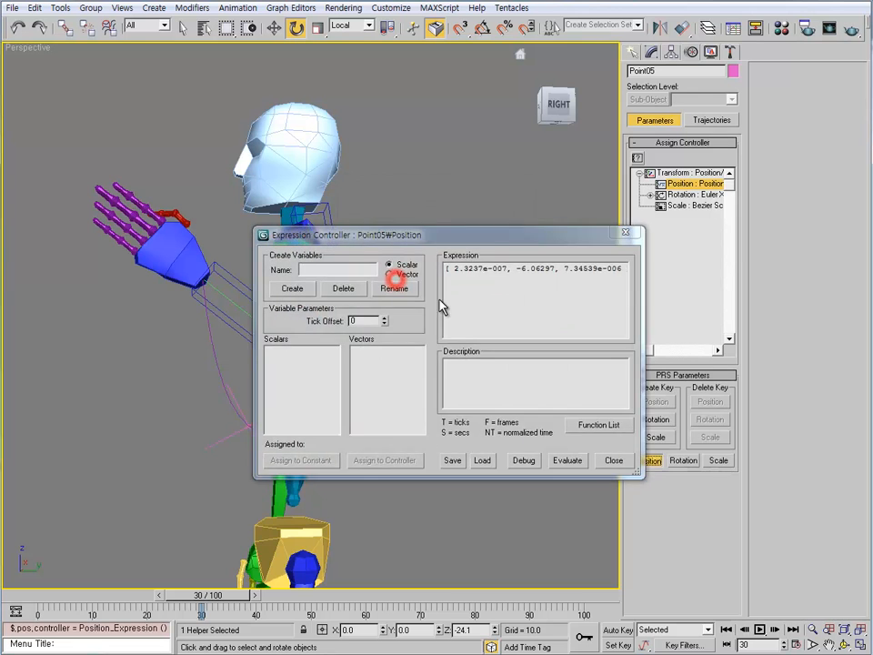
{"action": "left_click_drag", "start_coordinate": [488, 242], "coordinate": [696, 382]}
{"action": "middle_click_drag", "start_coordinate": [364, 308], "coordinate": [347, 297], "text": "alt"}
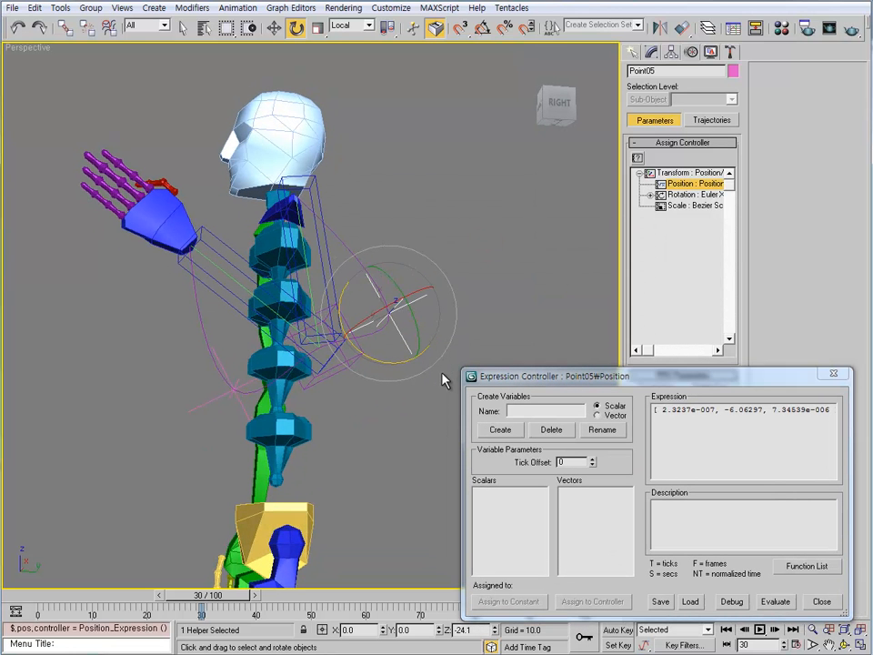
{"action": "left_click", "coordinate": [550, 411]}
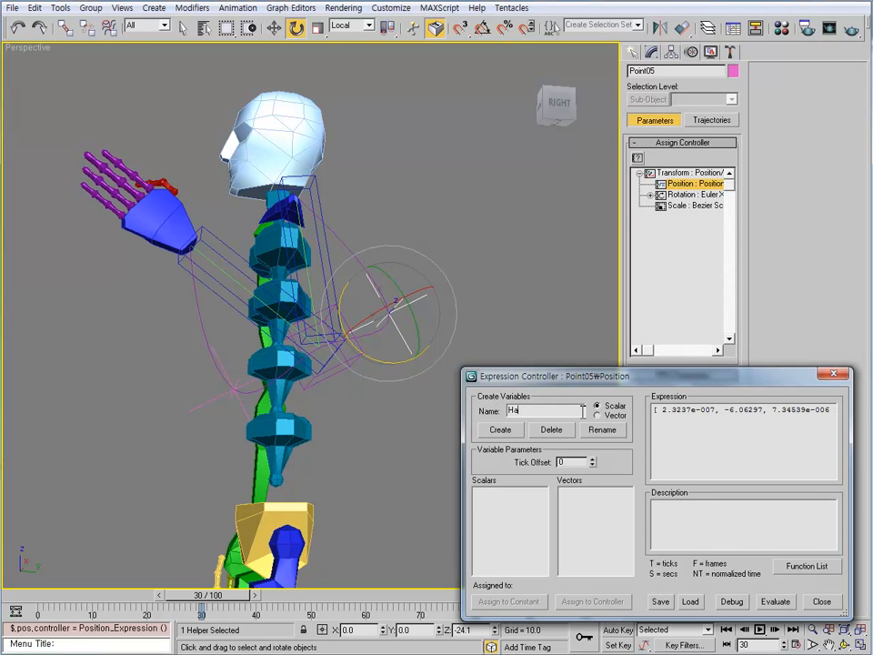
{"action": "left_click", "coordinate": [500, 430]}
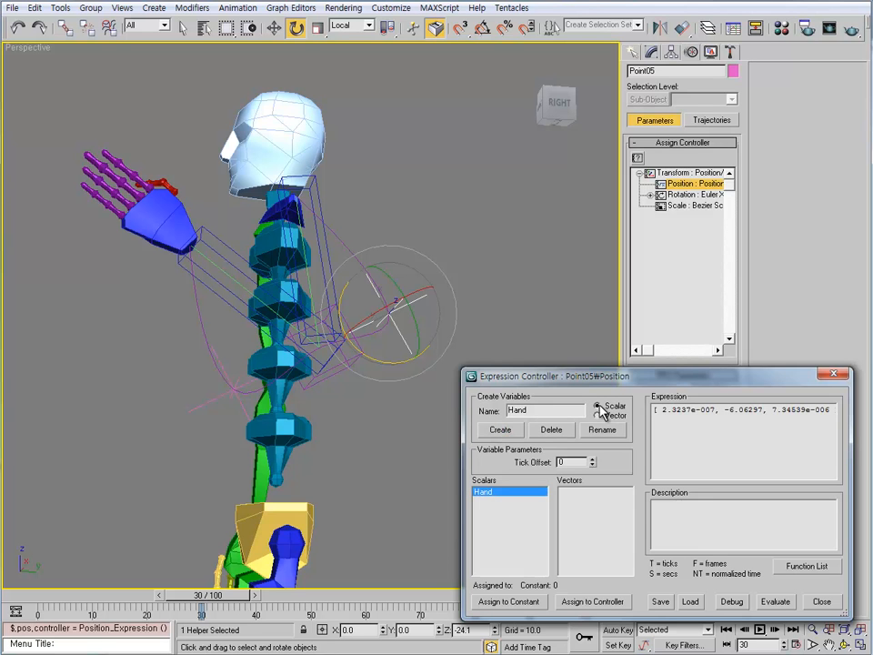
{"action": "left_click", "coordinate": [551, 429]}
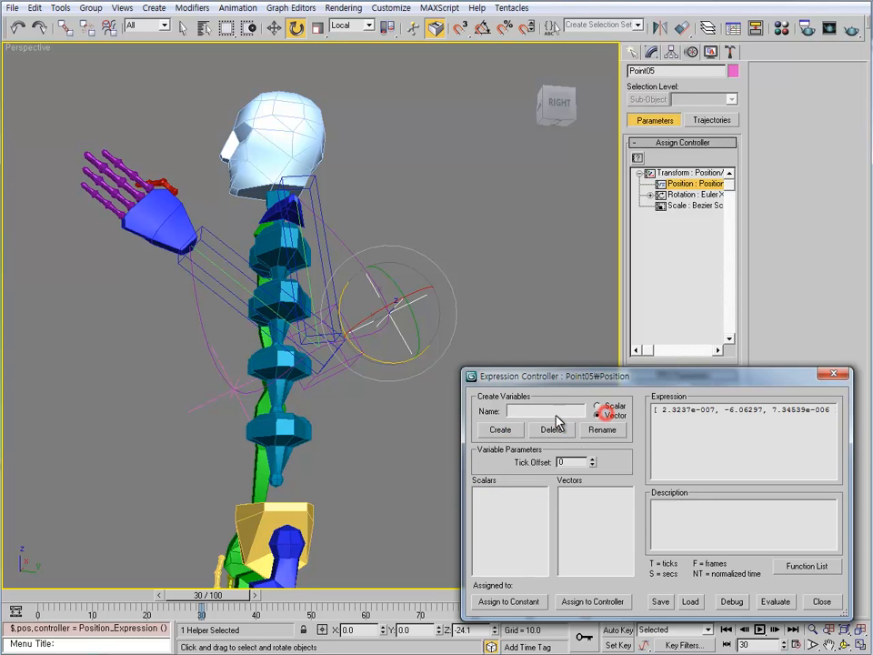
- Create two vector variables named Hand and Shoulder in the helper's position expression
{"action": "left_click", "coordinate": [600, 414]}
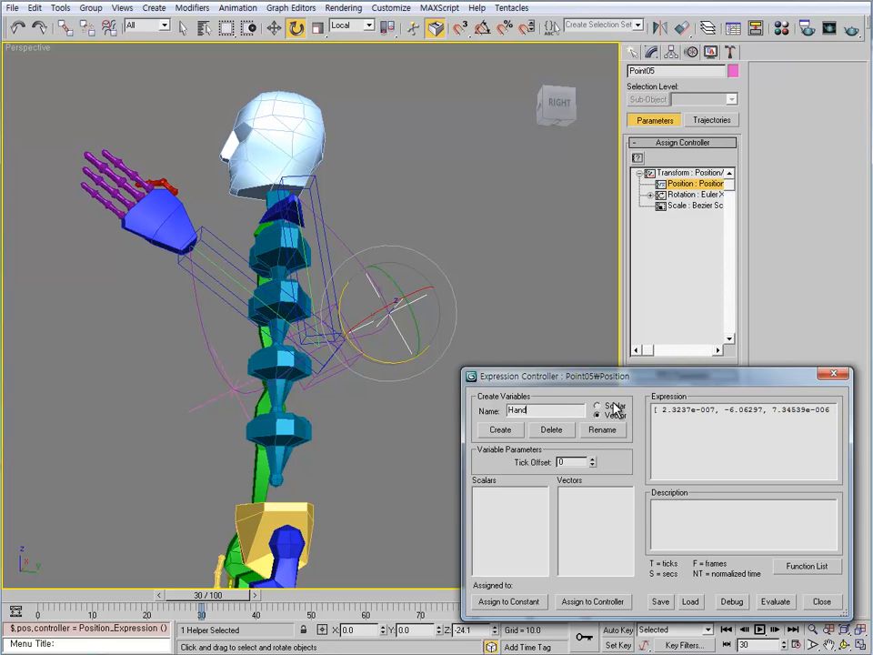
{"action": "left_click", "coordinate": [511, 432]}
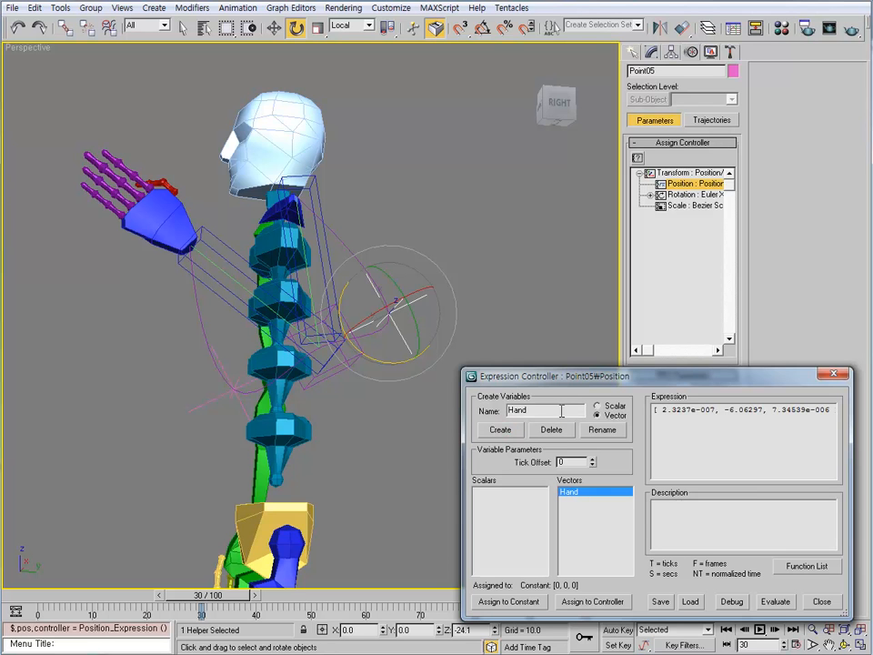
{"action": "left_click_drag", "start_coordinate": [533, 410], "coordinate": [484, 407]}
{"action": "type", "text": "Shoulder"}
{"action": "left_click", "coordinate": [501, 432]}
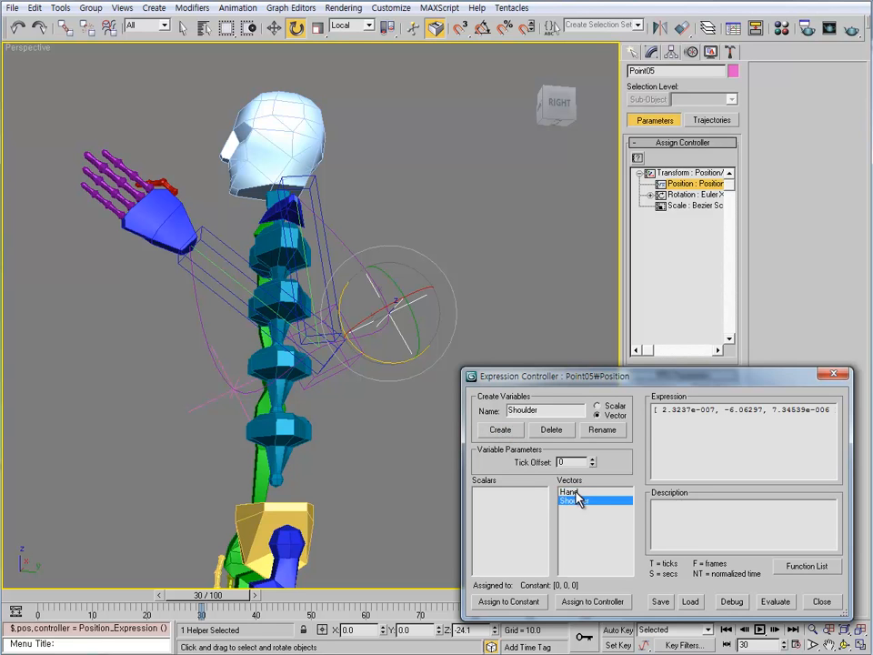
- Rename the Hand vector variable to H
{"action": "left_click", "coordinate": [571, 492]}
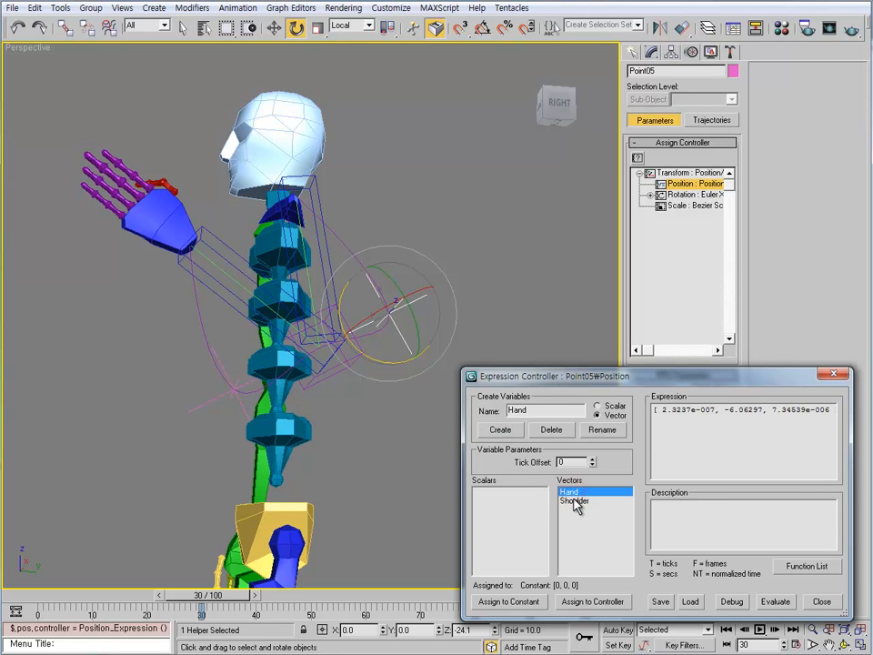
{"action": "left_click", "coordinate": [576, 501]}
{"action": "left_click", "coordinate": [570, 491]}
{"action": "left_click_drag", "start_coordinate": [518, 411], "coordinate": [607, 414]}
{"action": "type", "text": "H"}
{"action": "left_click", "coordinate": [601, 429]}
- Rename the Shoulder vector variable to Sh
{"action": "left_click", "coordinate": [573, 500]}
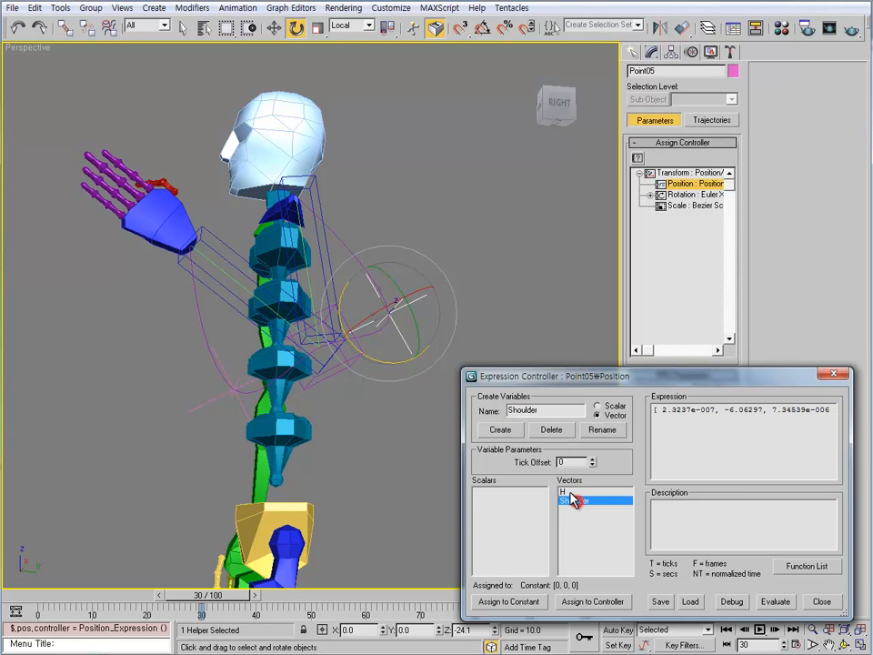
{"action": "double_click", "coordinate": [521, 411]}
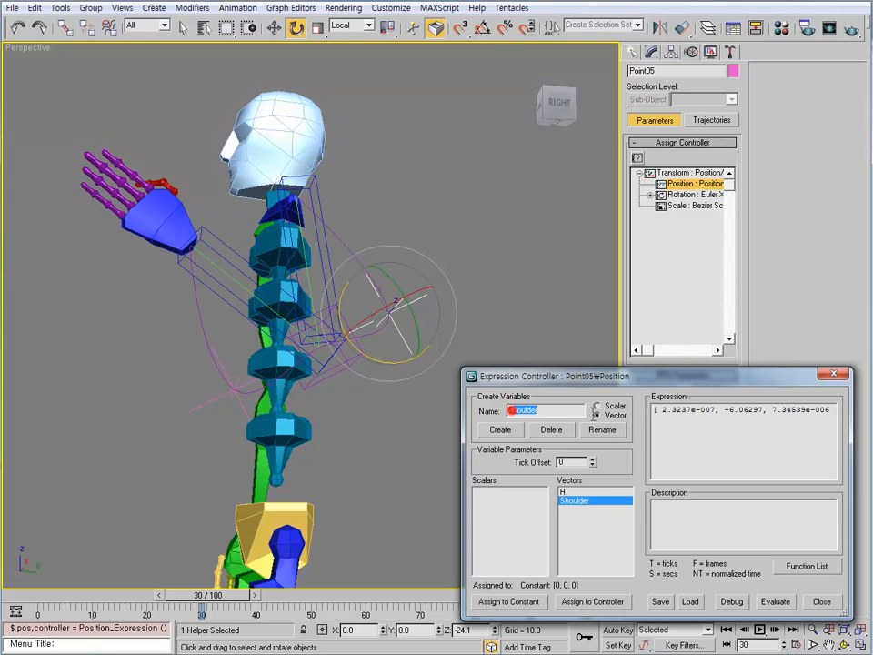
{"action": "type", "text": "S"}
{"action": "left_click", "coordinate": [600, 429]}
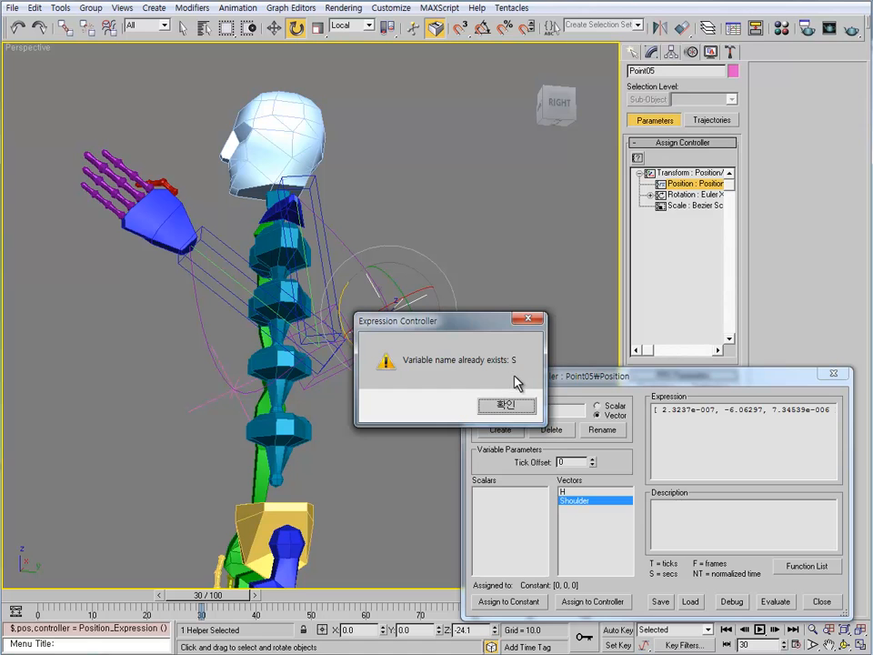
{"action": "left_click", "coordinate": [508, 405]}
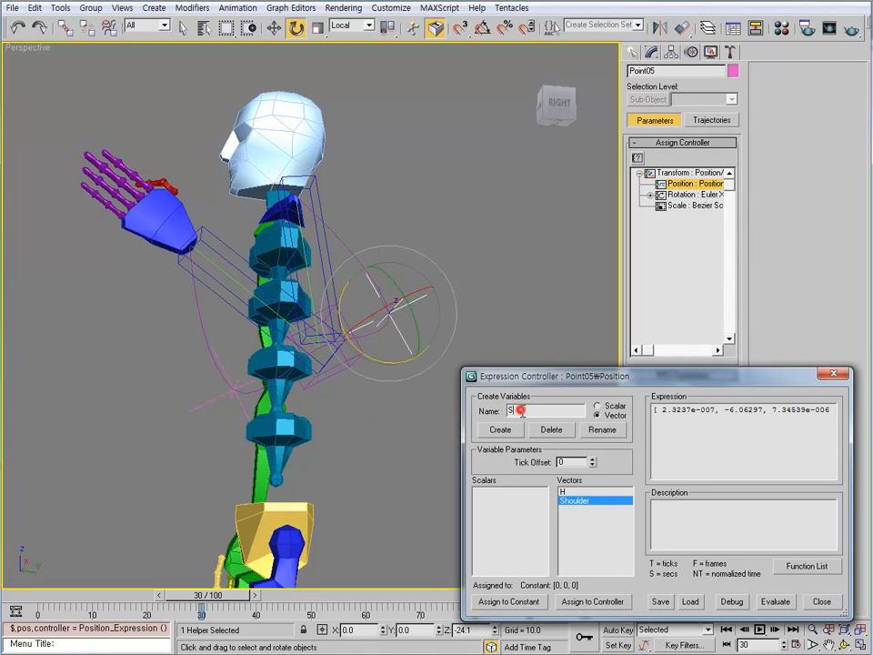
{"action": "left_click", "coordinate": [600, 429]}
{"action": "left_click", "coordinate": [577, 499]}
- Start assigning a controller to the H vector variable and expand the biped's object hierarchy through the pelvis and spine
{"action": "left_click", "coordinate": [563, 491]}
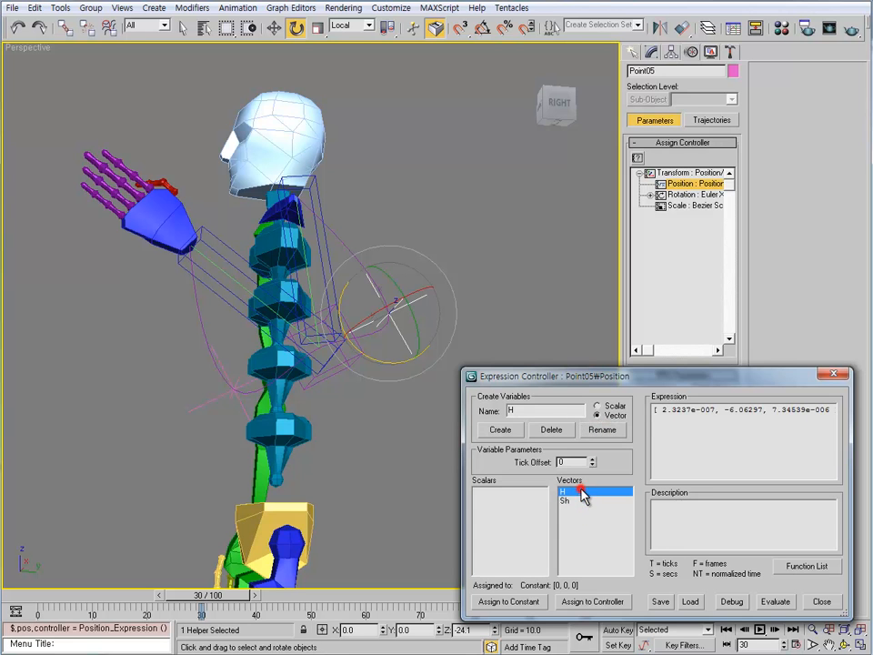
{"action": "left_click", "coordinate": [593, 602]}
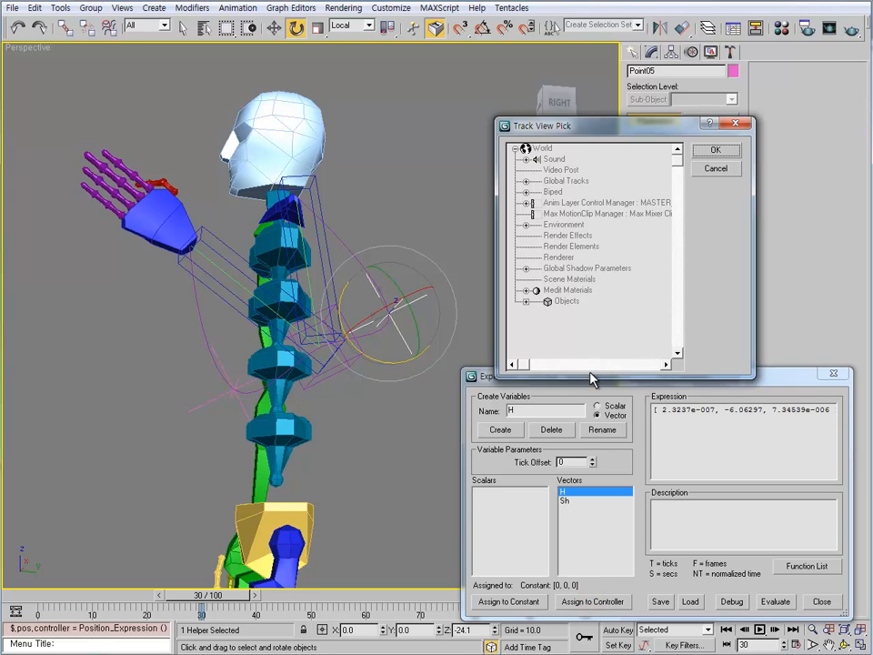
{"action": "left_click", "coordinate": [528, 305]}
{"action": "scroll", "coordinate": [633, 269], "scroll_direction": "down", "scroll_amount": 1}
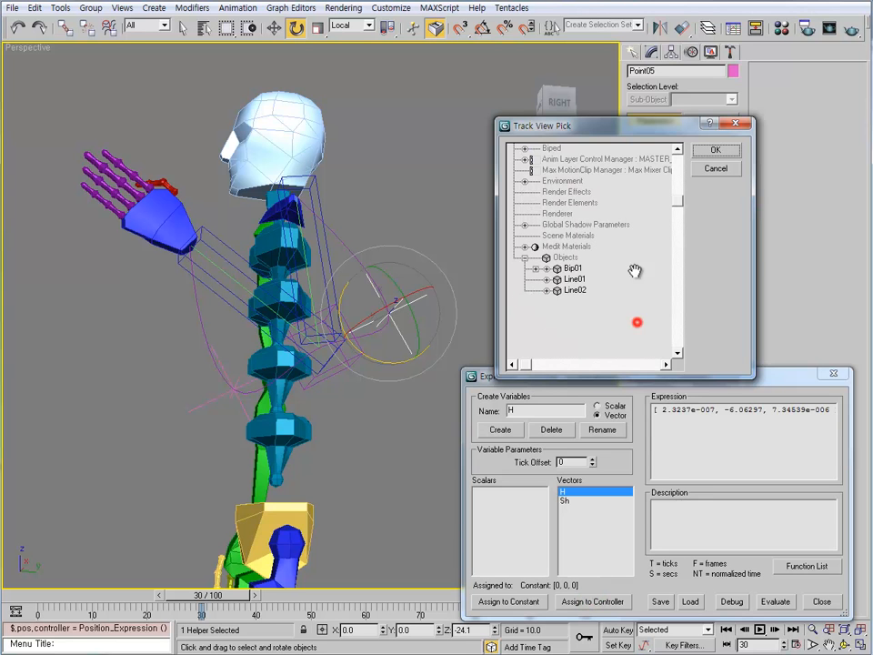
{"action": "left_click", "coordinate": [534, 269]}
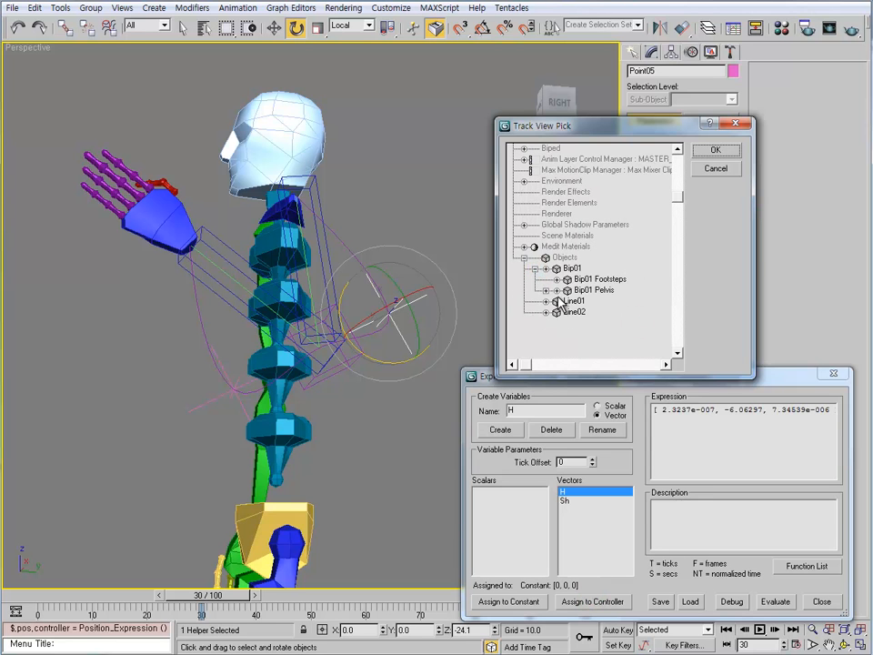
{"action": "left_click", "coordinate": [546, 290]}
{"action": "left_click", "coordinate": [557, 301]}
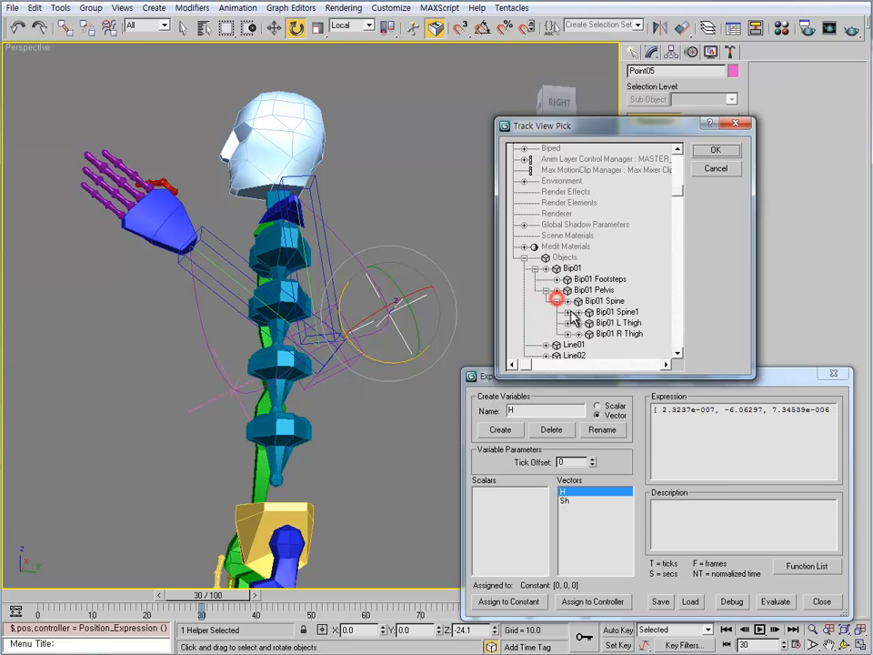
{"action": "left_click", "coordinate": [567, 323]}
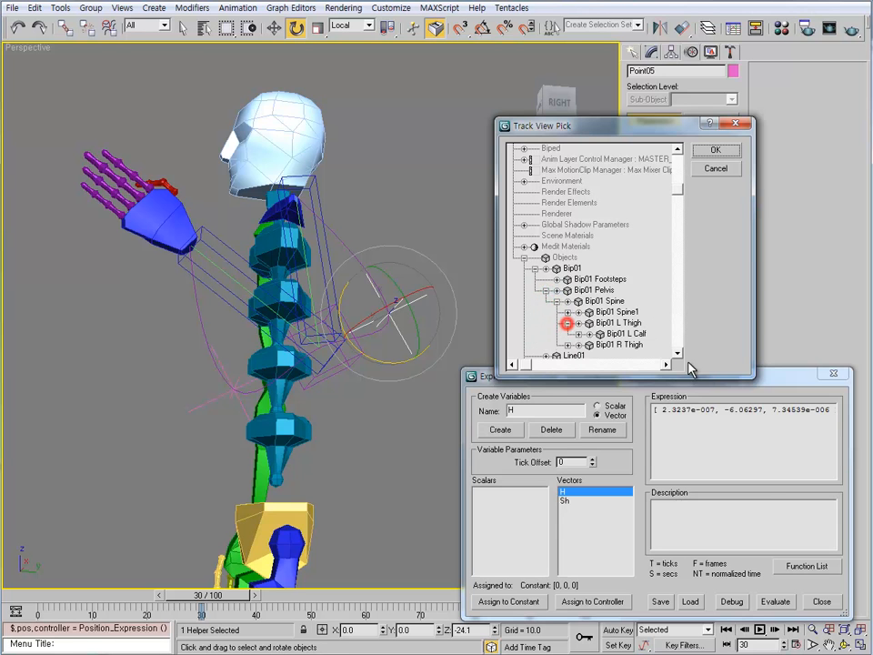
- Enlarge the track picker window and expand the hierarchy through Bip01 Spine1, Spine2, Spine3 and Neck to reach the clavicles
{"action": "left_click_drag", "start_coordinate": [753, 375], "coordinate": [871, 515]}
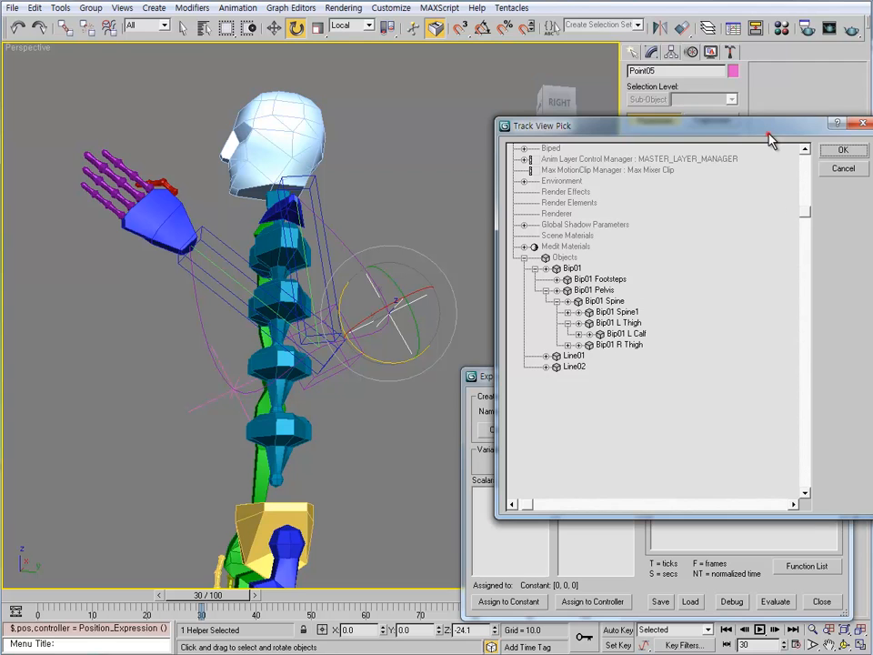
{"action": "left_click_drag", "start_coordinate": [772, 128], "coordinate": [769, 68]}
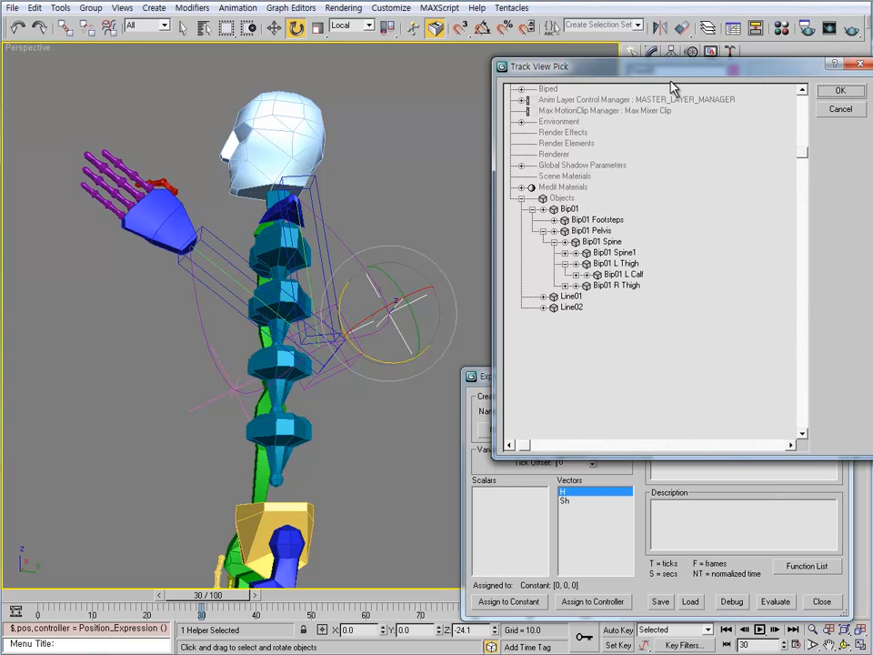
{"action": "left_click_drag", "start_coordinate": [677, 71], "coordinate": [675, 31]}
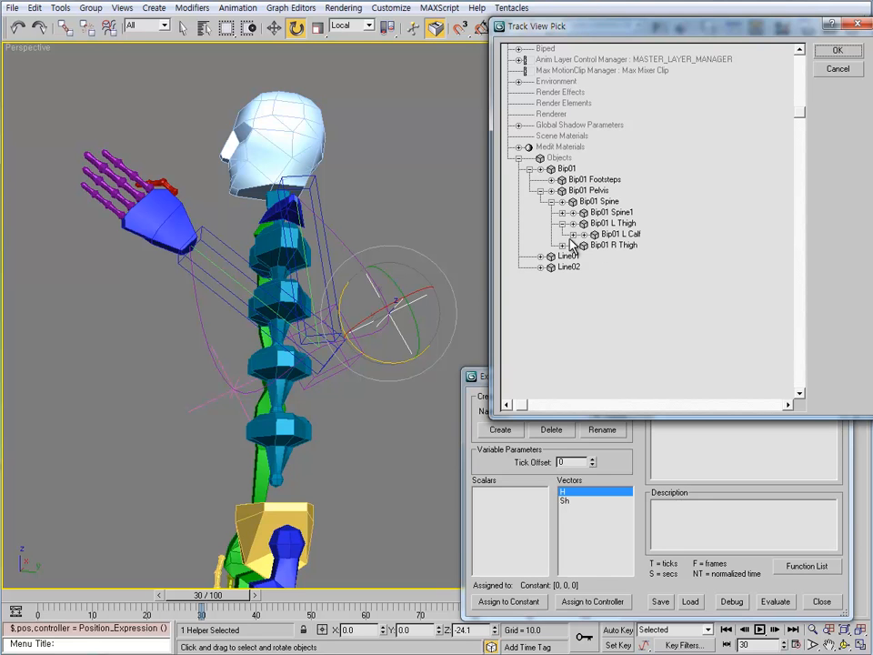
{"action": "left_click", "coordinate": [563, 212]}
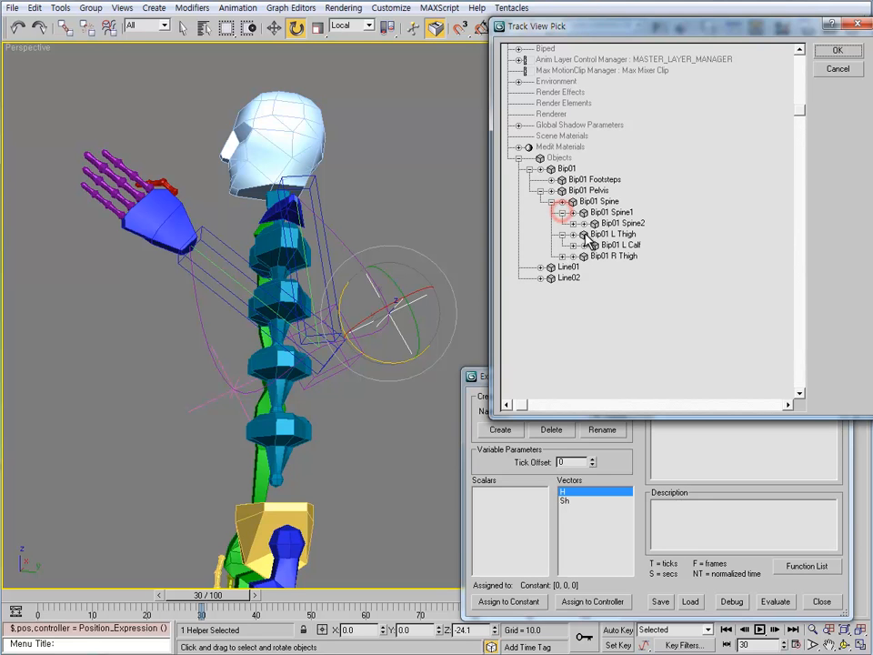
{"action": "left_click", "coordinate": [573, 223]}
{"action": "left_click", "coordinate": [585, 234]}
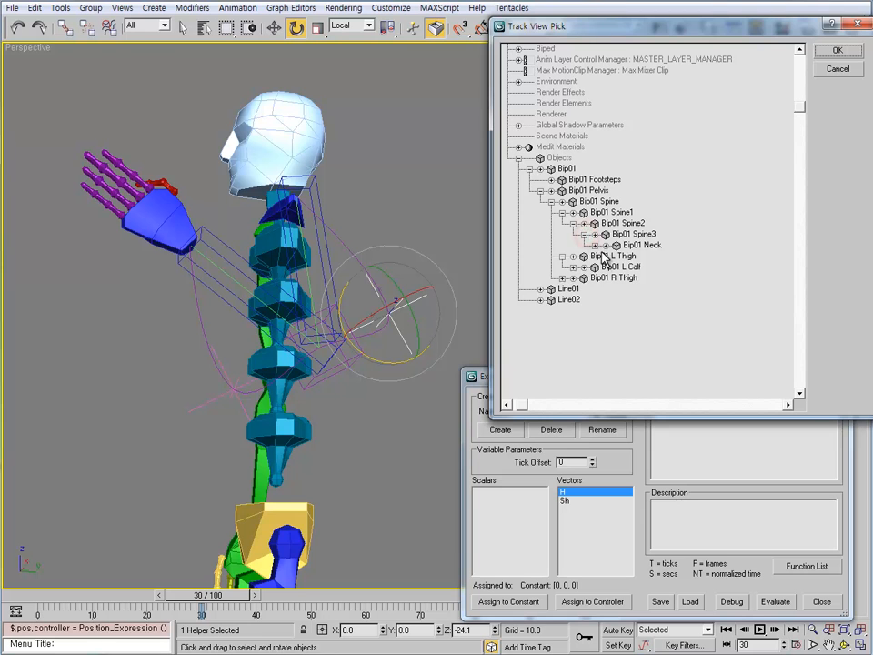
{"action": "left_click", "coordinate": [596, 245]}
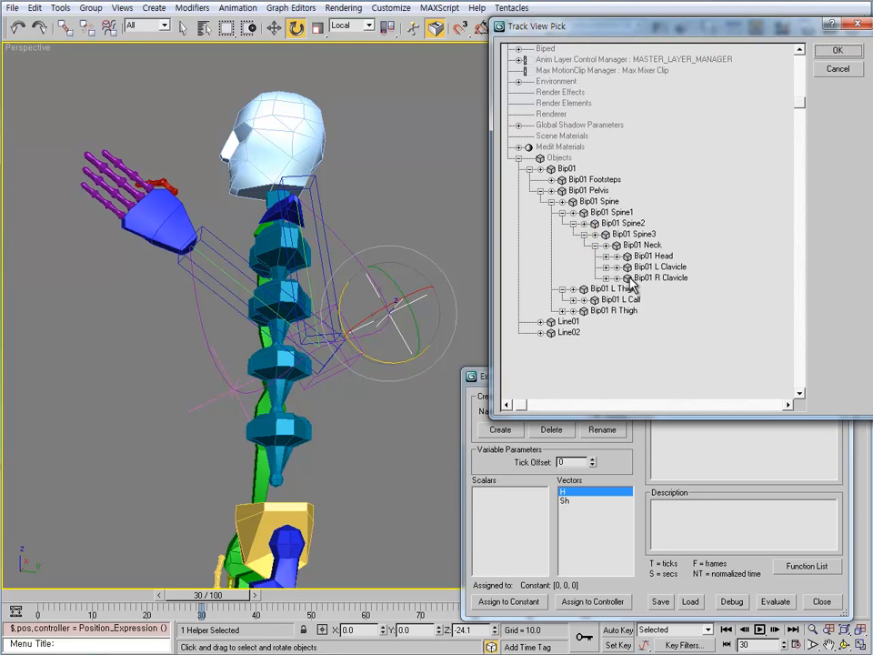
- Assign the vector variable H to the Bip01 L Hand node under the left forearm
{"action": "left_click", "coordinate": [606, 266]}
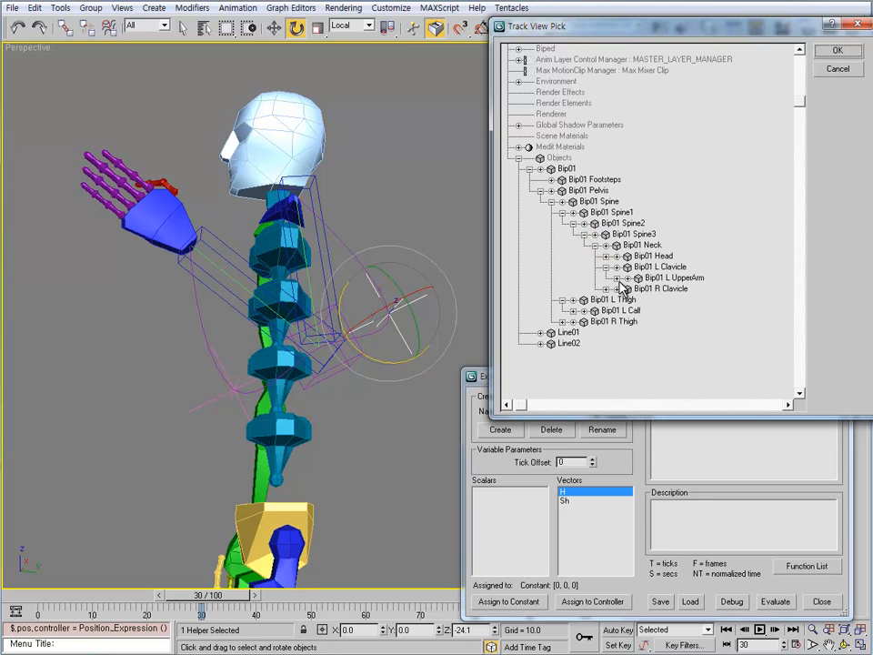
{"action": "left_click", "coordinate": [618, 277]}
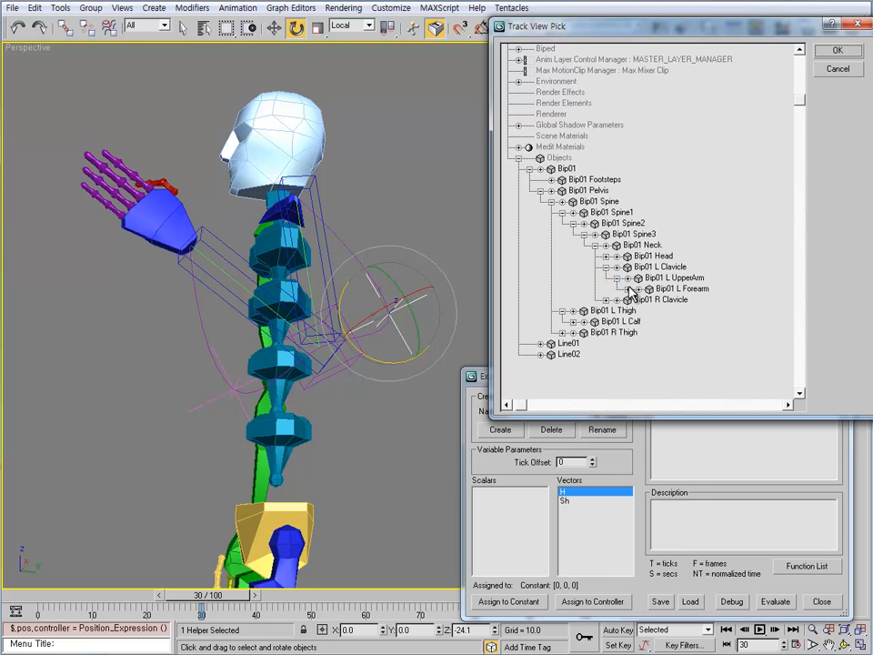
{"action": "left_click", "coordinate": [628, 289]}
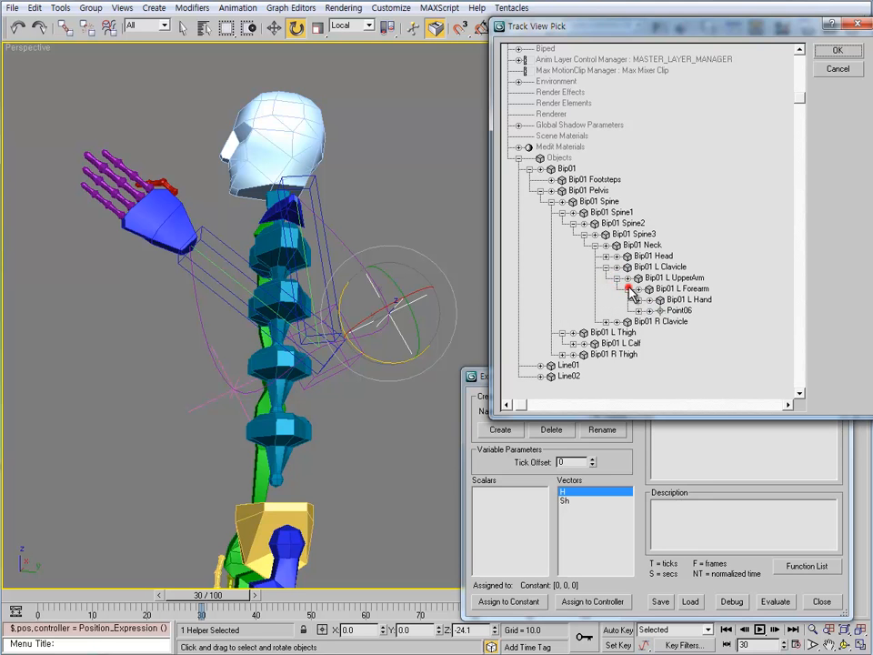
{"action": "left_click", "coordinate": [677, 299]}
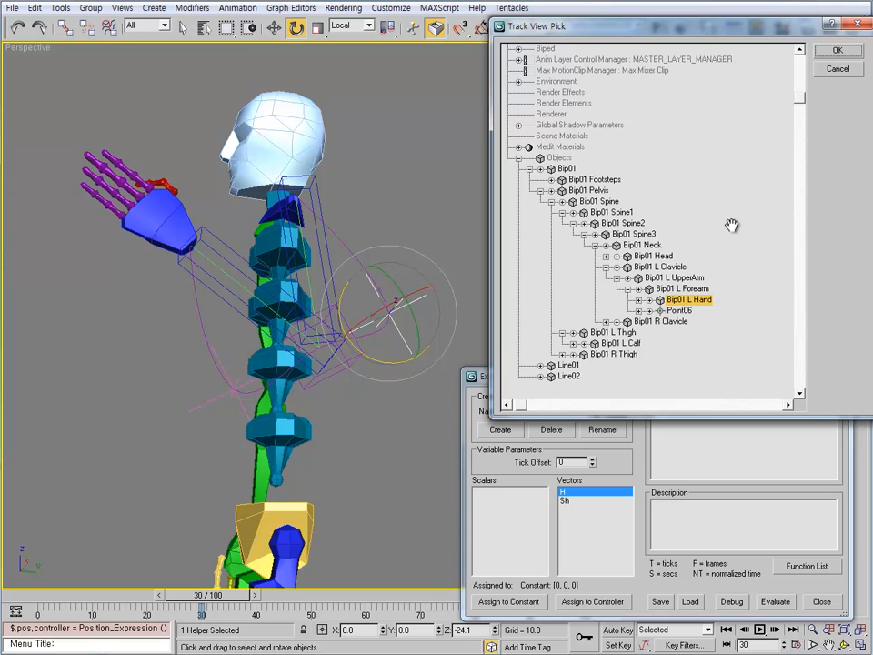
{"action": "left_click", "coordinate": [838, 50]}
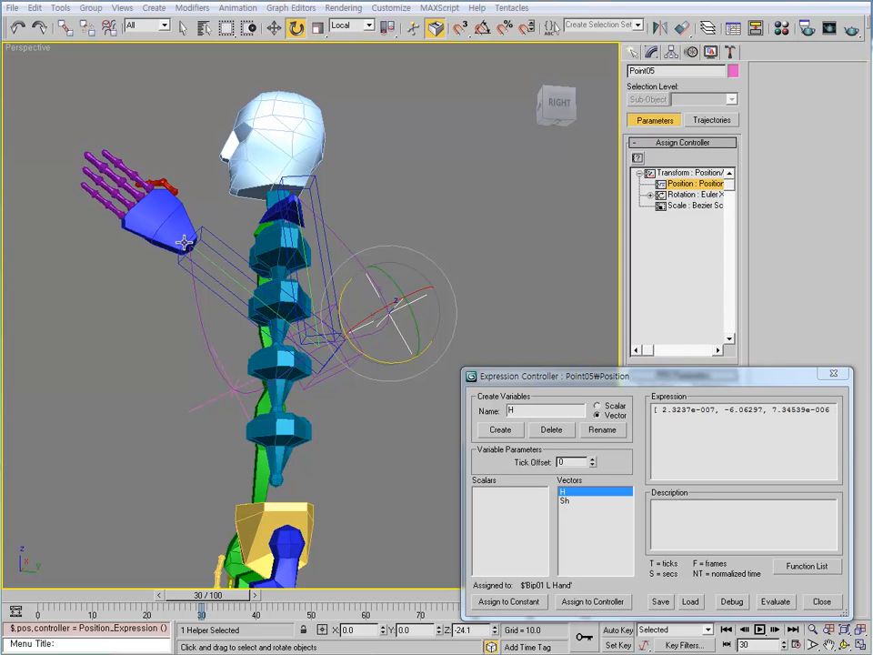
- Assign the vector variable Sh to the Bip01 L UpperArm node as its controller
{"action": "left_click", "coordinate": [570, 501]}
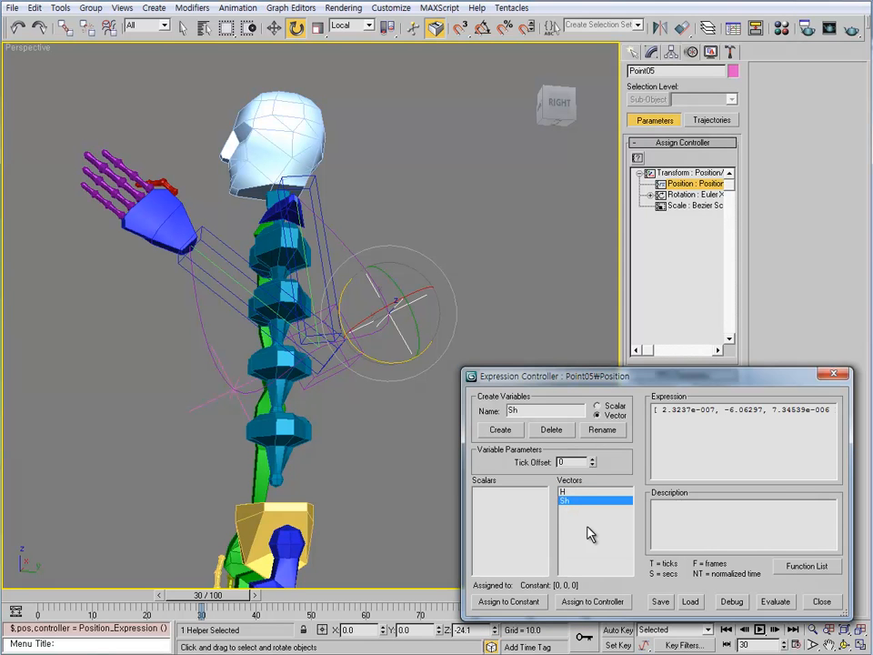
{"action": "middle_click_drag", "start_coordinate": [425, 454], "coordinate": [205, 298], "text": "alt"}
{"action": "left_click", "coordinate": [610, 600]}
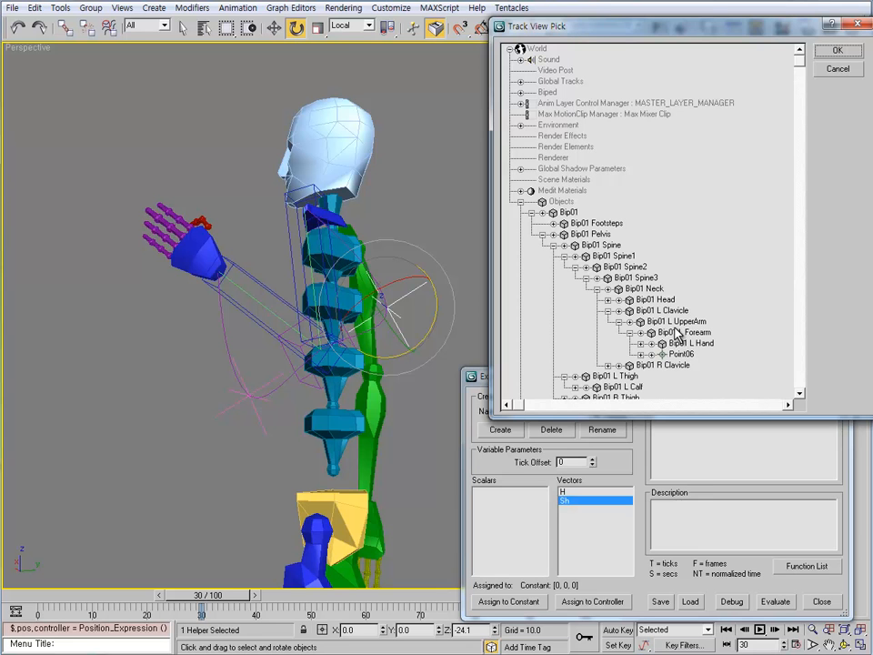
{"action": "left_click", "coordinate": [288, 221]}
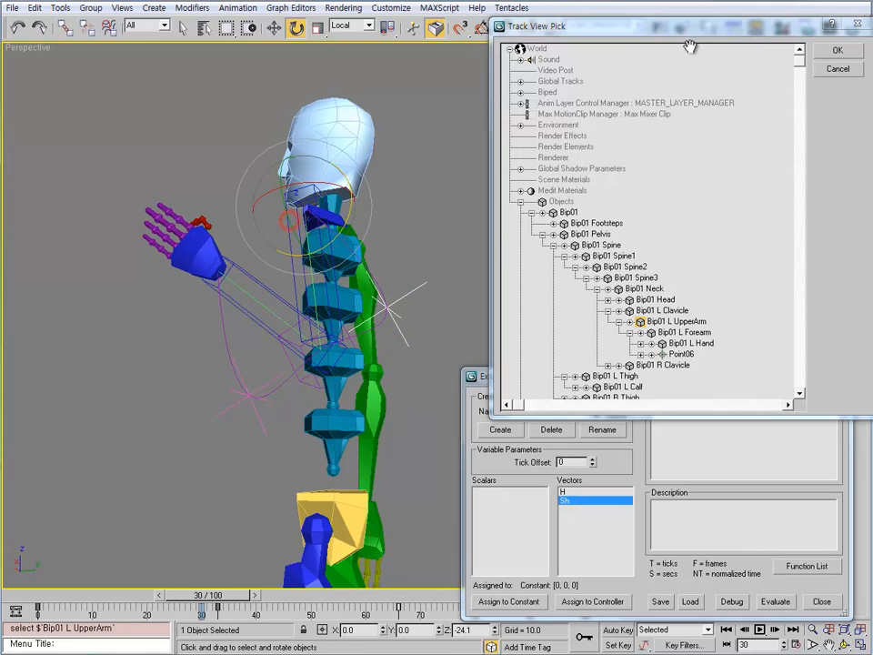
{"action": "left_click", "coordinate": [695, 322]}
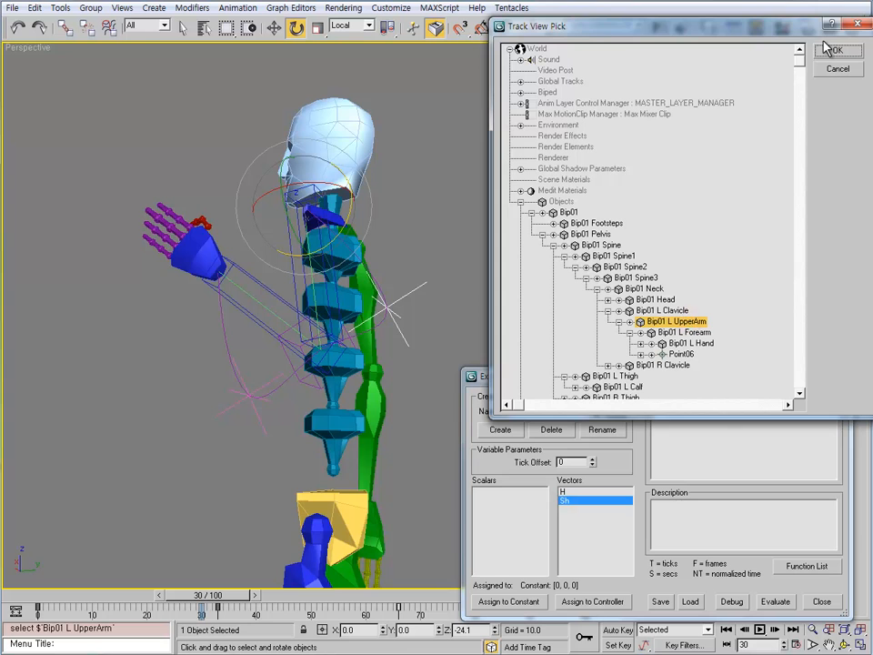
{"action": "middle_click_drag", "start_coordinate": [370, 255], "coordinate": [306, 268], "text": "alt"}
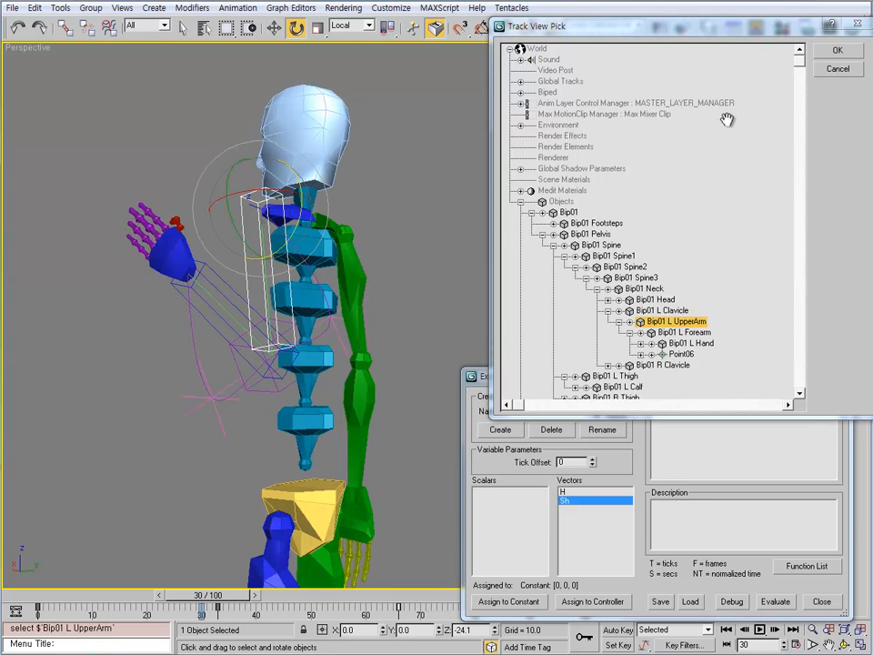
{"action": "left_click", "coordinate": [834, 52]}
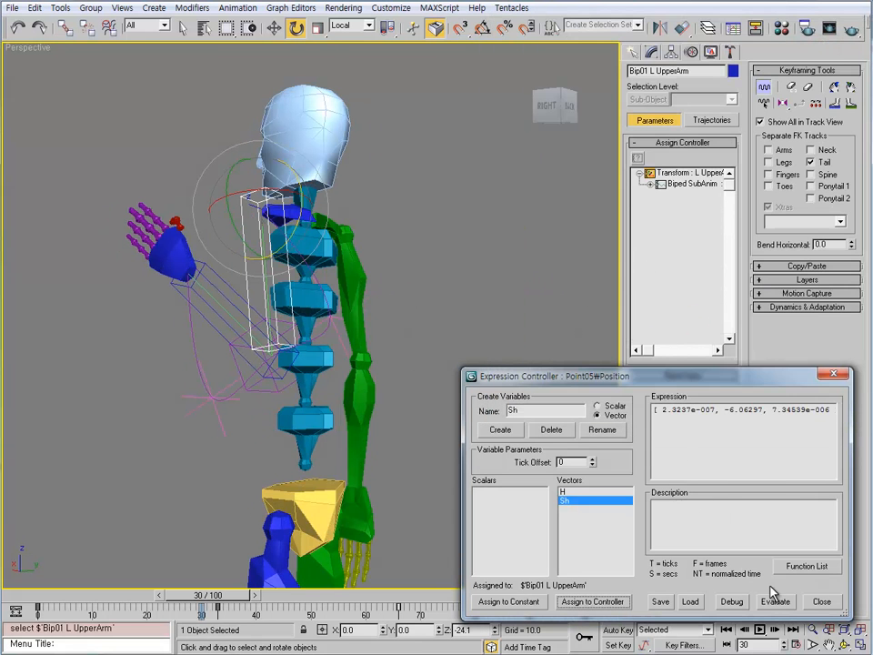
- Replace the position expression of Point05 with [ 0, 0, 0 ] and evaluate it
{"action": "left_click", "coordinate": [717, 412]}
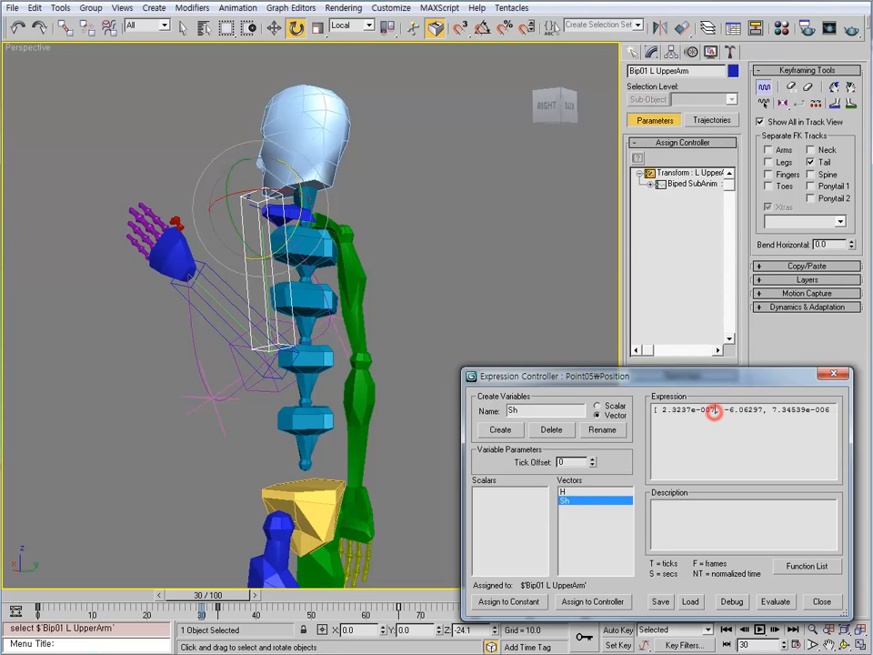
{"action": "middle_click_drag", "start_coordinate": [364, 466], "coordinate": [411, 458], "text": "alt"}
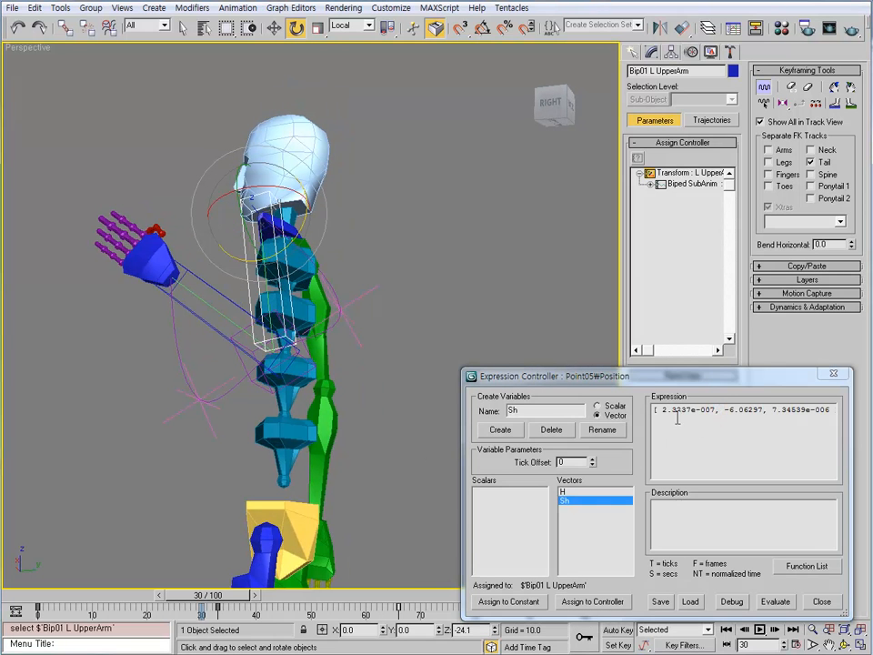
{"action": "left_click_drag", "start_coordinate": [663, 412], "coordinate": [749, 415]}
{"action": "type", "text": "0, 0, 0"}
{"action": "left_click", "coordinate": [777, 605]}
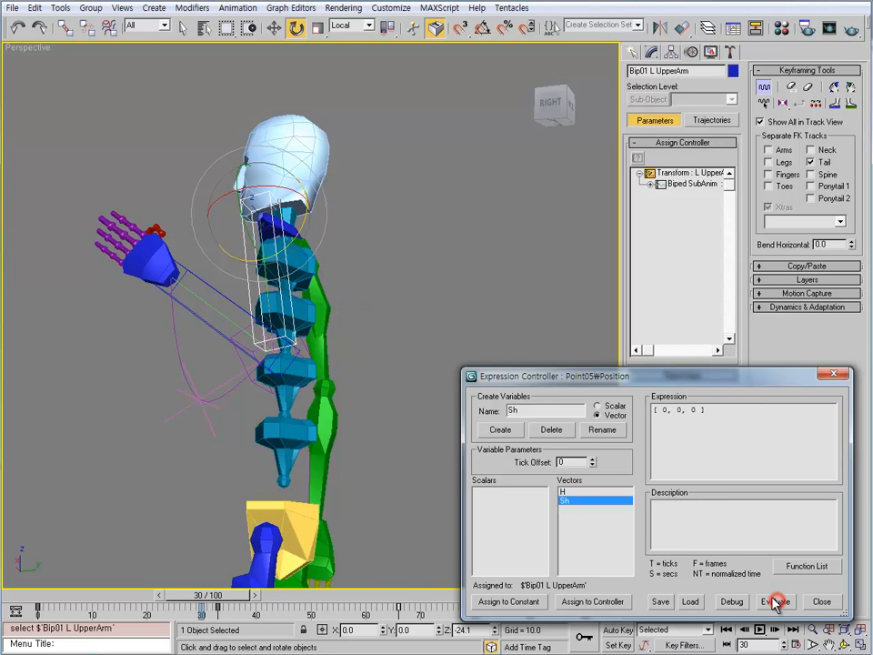
- Select the Point05 helper at the left elbow and activate the Move tool to display its local axes
{"action": "middle_click_drag", "start_coordinate": [224, 377], "coordinate": [239, 400]}
{"action": "scroll", "coordinate": [330, 376], "scroll_direction": "up", "scroll_amount": 3}
{"action": "left_click", "coordinate": [367, 366]}
{"action": "middle_click_drag", "start_coordinate": [406, 395], "coordinate": [455, 400], "text": "alt"}
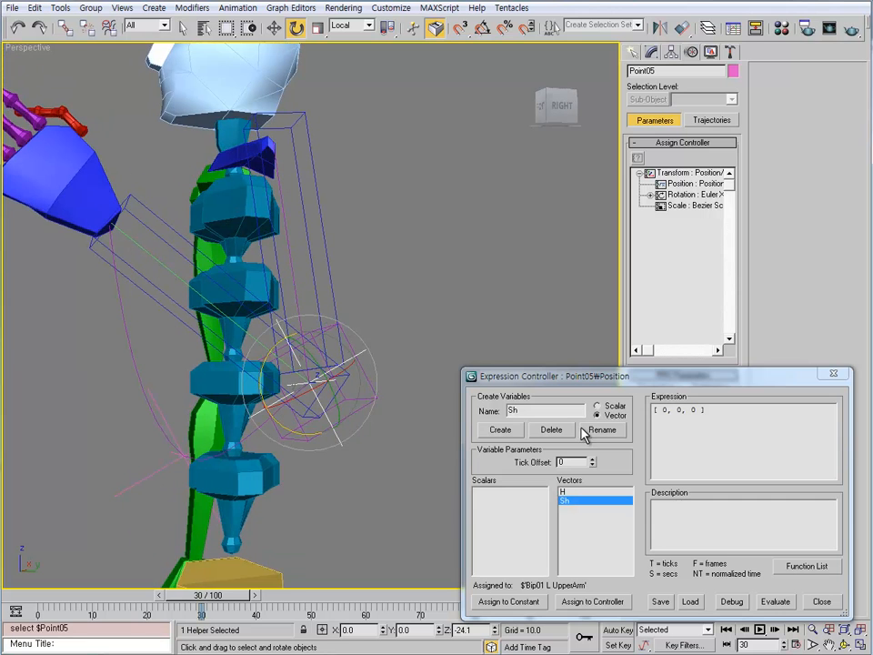
{"action": "middle_click_drag", "start_coordinate": [363, 421], "coordinate": [305, 373], "text": "alt"}
{"action": "key", "text": "w"}
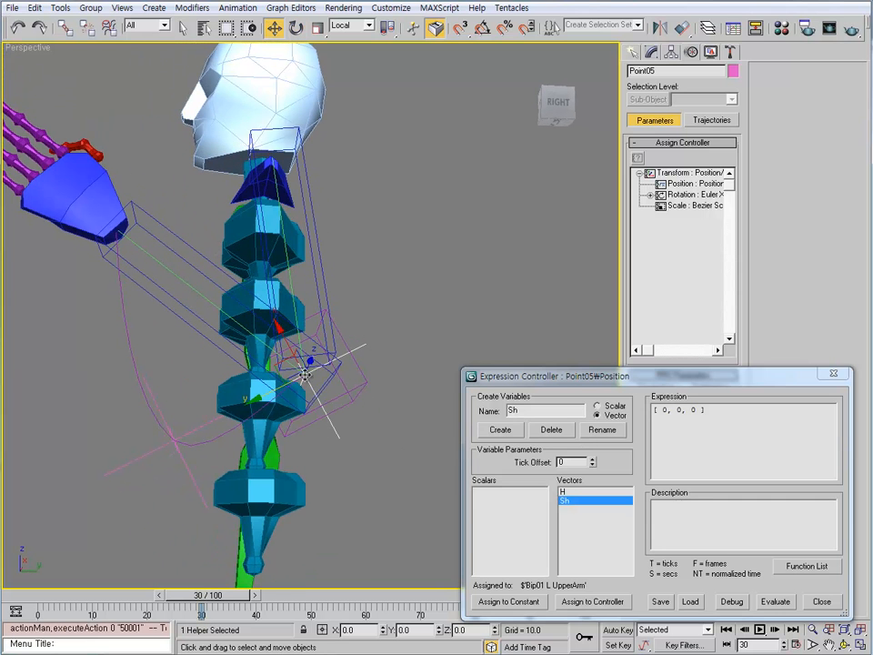
- Try offsetting Point05 along its local X axis by evaluating the expression [ 10, 0, 0 ]
{"action": "left_click_drag", "start_coordinate": [654, 410], "coordinate": [715, 413]}
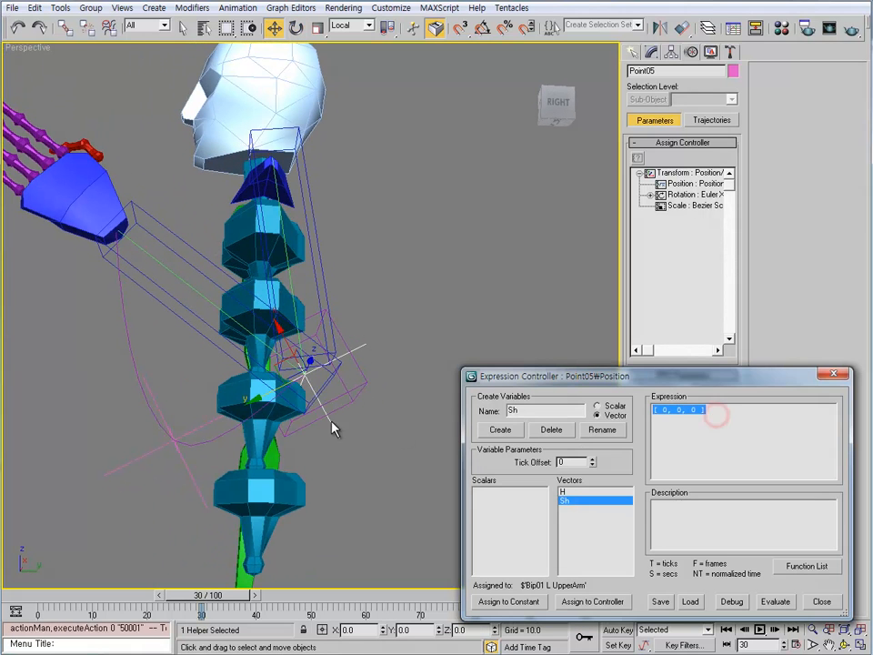
{"action": "left_click", "coordinate": [660, 411]}
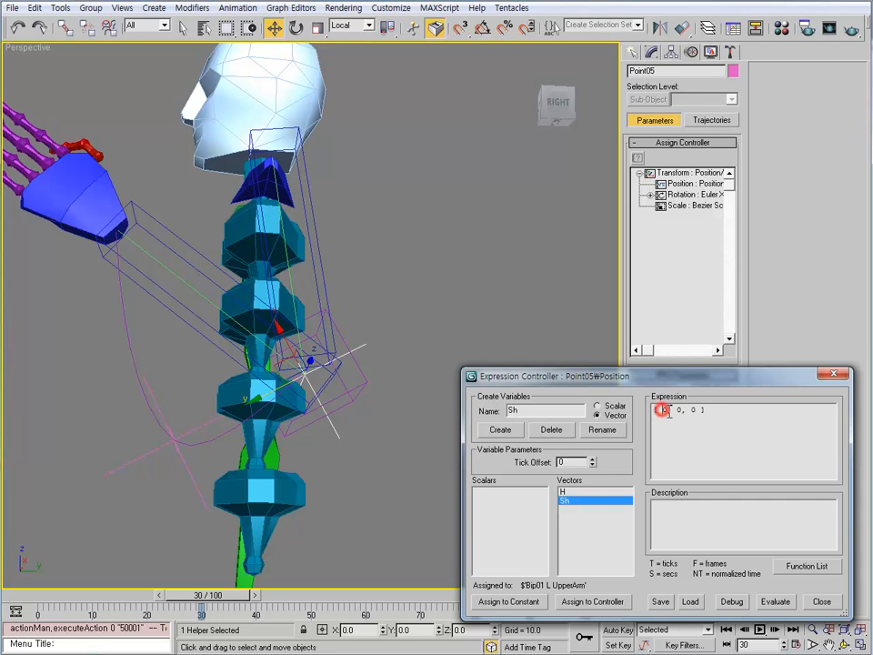
{"action": "type", "text": "1"}
{"action": "left_click", "coordinate": [775, 601]}
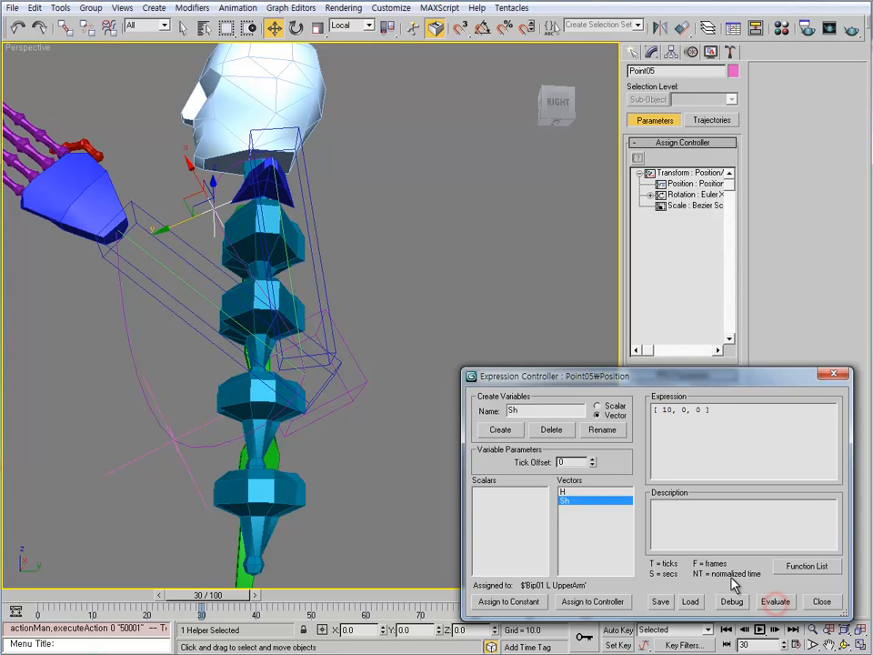
{"action": "middle_click_drag", "start_coordinate": [214, 253], "coordinate": [264, 345]}
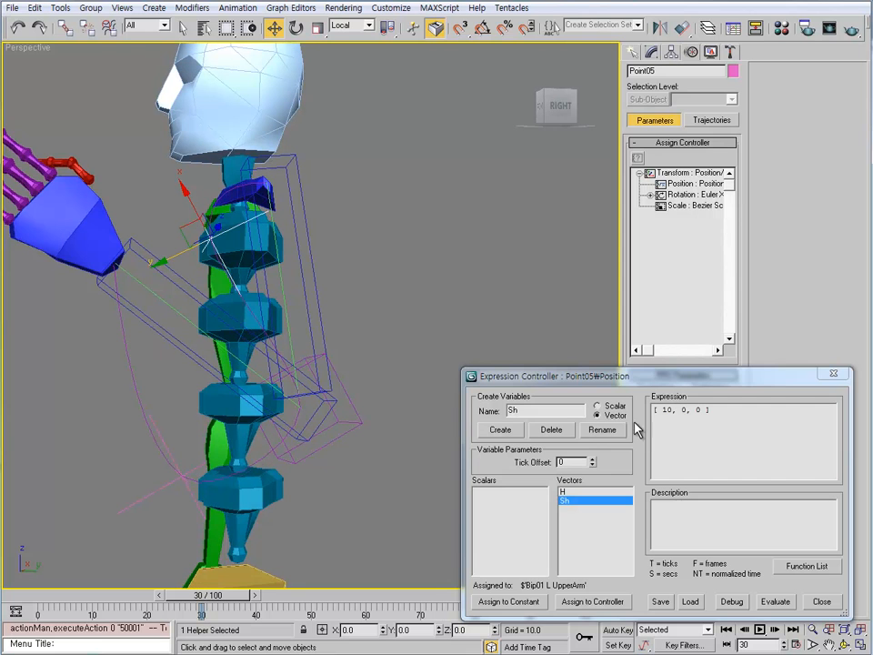
- Reset the X component to 0 and try a Y offset by evaluating the expression [ 0, 10, 0 ]
{"action": "left_click", "coordinate": [667, 410]}
{"action": "key", "text": "BackSpace"}
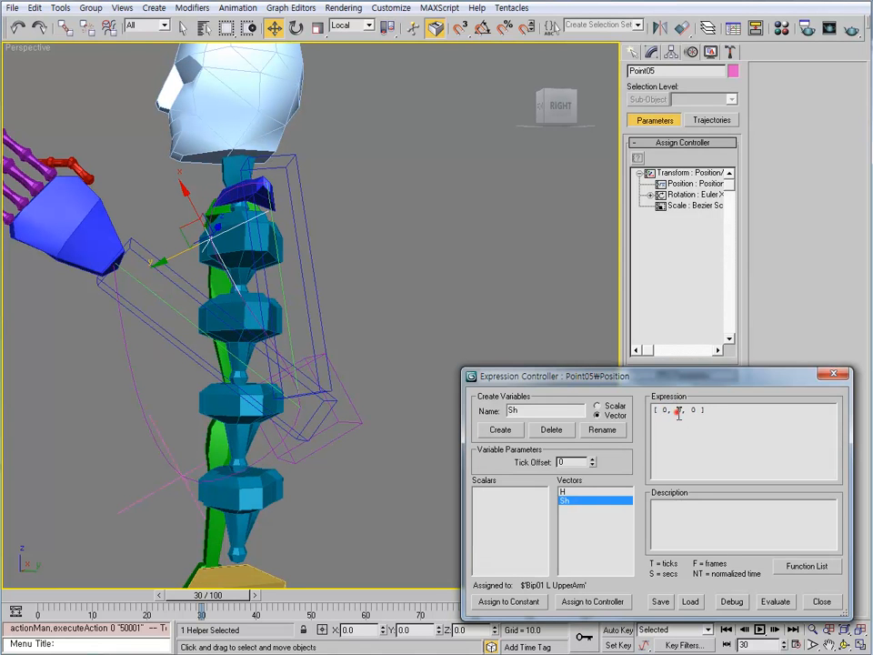
{"action": "left_click", "coordinate": [675, 411]}
{"action": "type", "text": "1"}
{"action": "left_click", "coordinate": [775, 601]}
{"action": "middle_click_drag", "start_coordinate": [291, 424], "coordinate": [300, 393]}
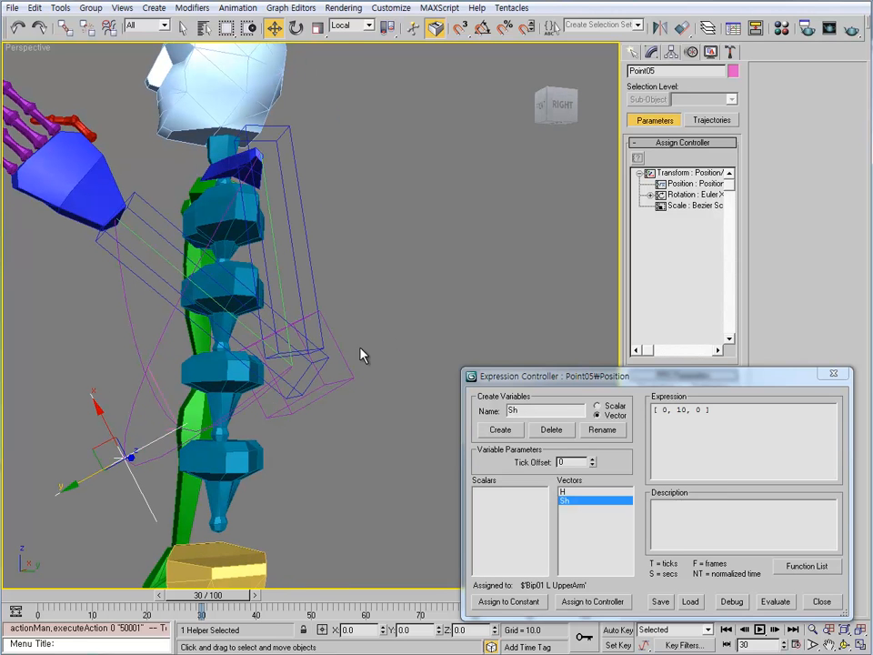
- Try the opposite Y direction by evaluating the expression [ 0, -10, 0 ] for Point05
{"action": "left_click", "coordinate": [674, 410]}
{"action": "type", "text": "-"}
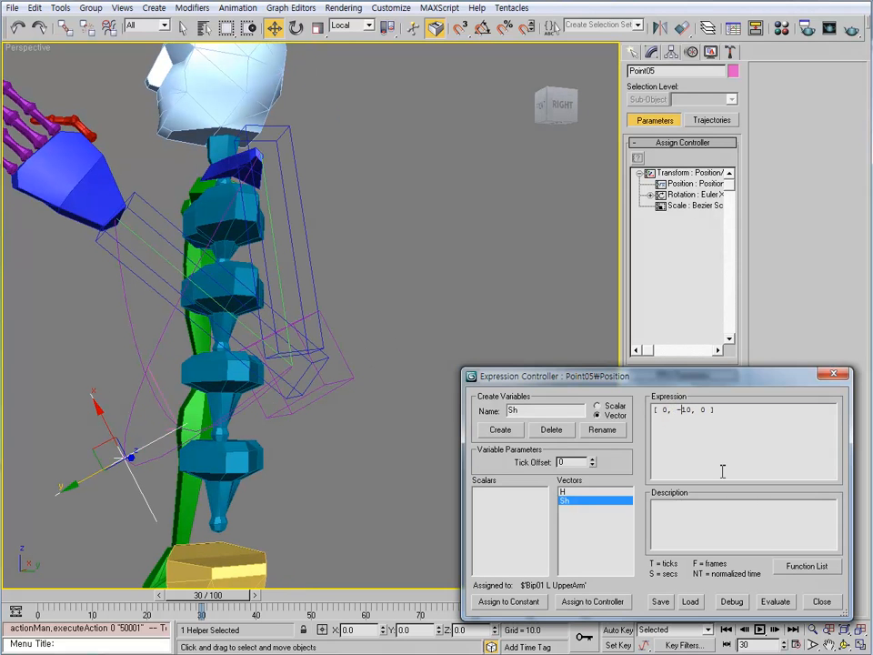
{"action": "left_click", "coordinate": [775, 601]}
{"action": "mouse_move", "coordinate": [268, 378]}
{"action": "middle_mouse_down", "text": "alt"}
{"action": "mouse_move", "coordinate": [238, 397]}
{"action": "mouse_move", "coordinate": [261, 386]}
{"action": "middle_mouse_up", "text": "alt"}
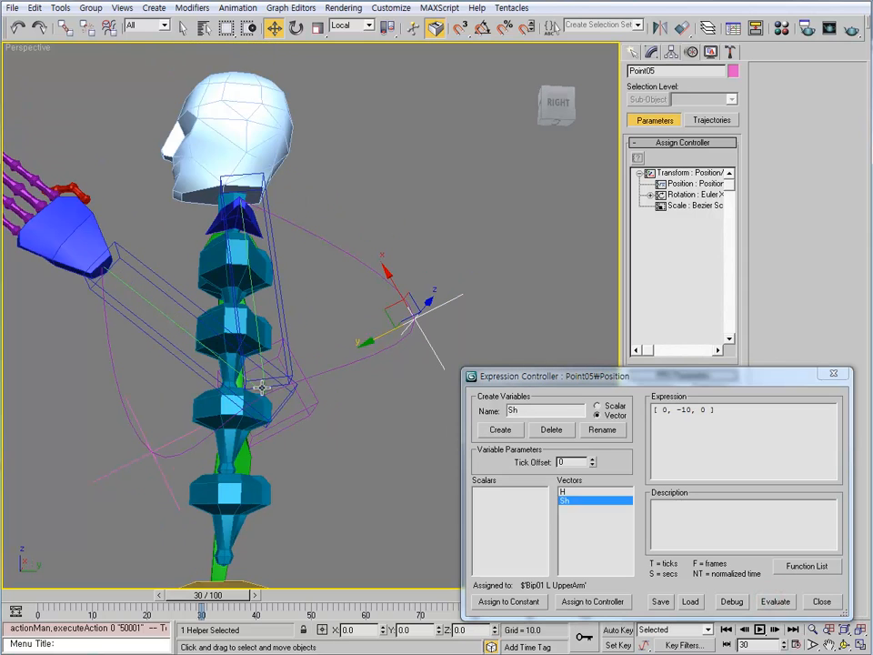
{"action": "double_click", "coordinate": [687, 410]}
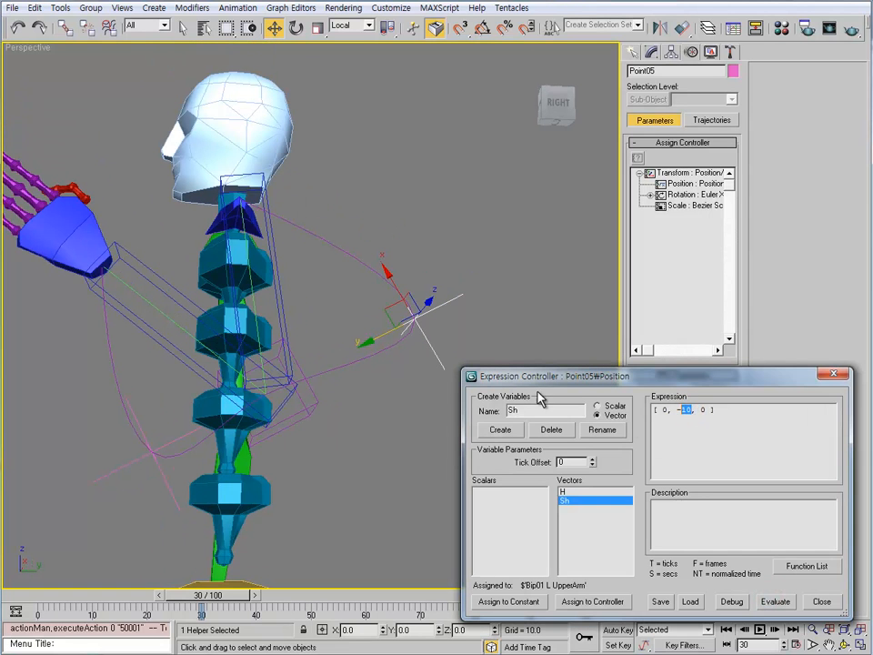
{"action": "middle_click_drag", "start_coordinate": [363, 346], "coordinate": [362, 335]}
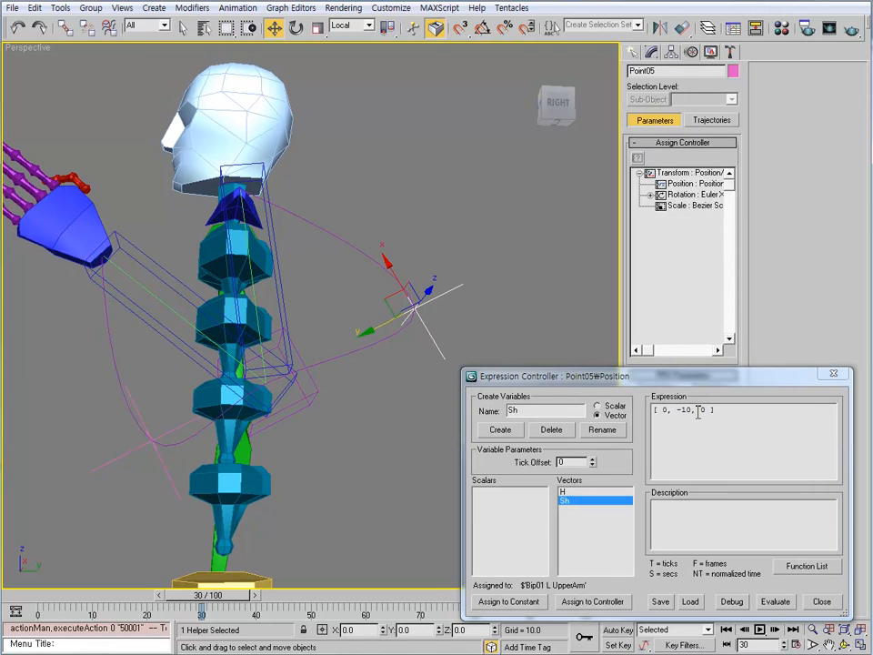
- Clear the Y component of the expression and look up the length(v) function in the function list
{"action": "double_click", "coordinate": [688, 410]}
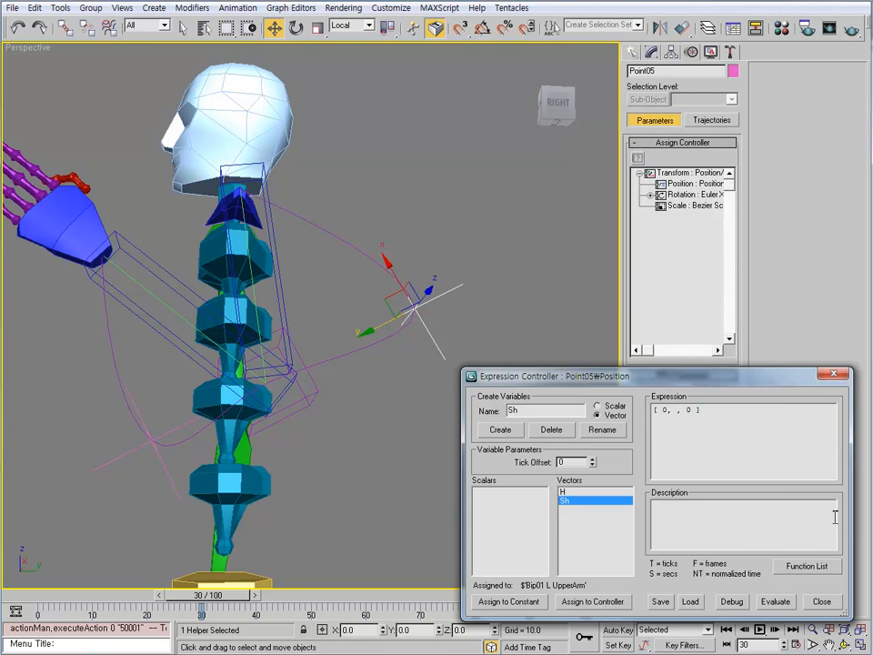
{"action": "left_click", "coordinate": [824, 567]}
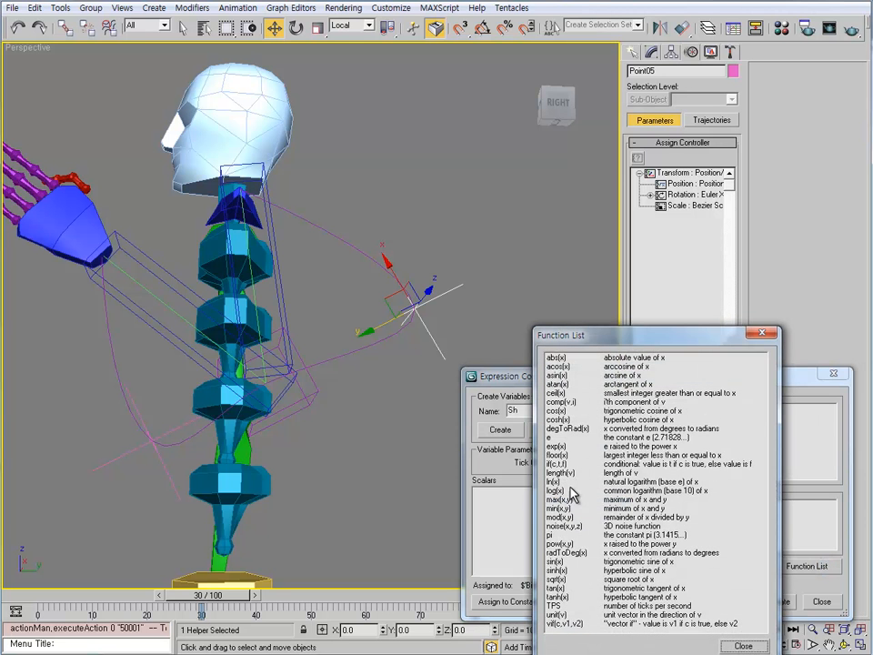
{"action": "left_click", "coordinate": [557, 473]}
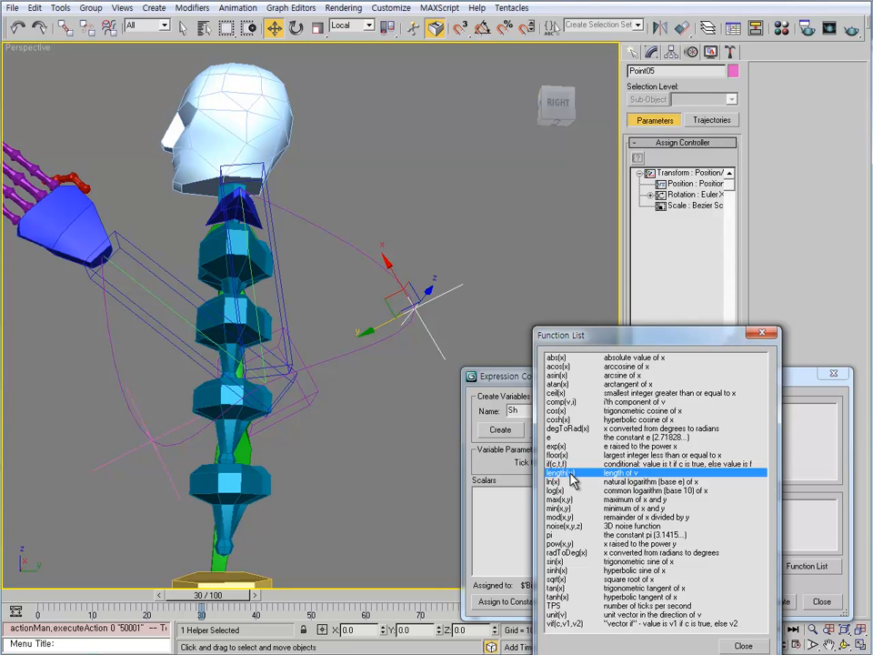
{"action": "left_click", "coordinate": [744, 647]}
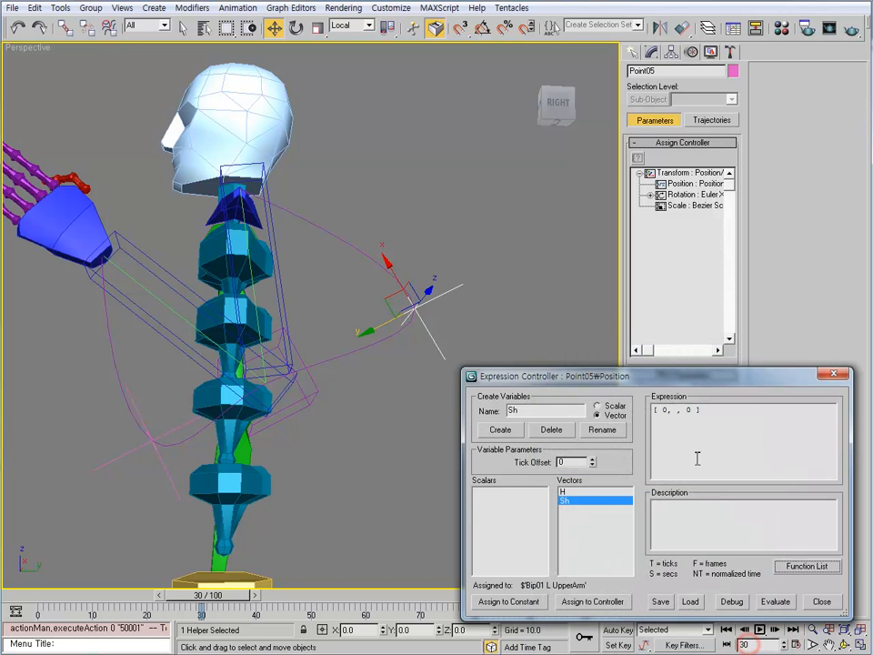
- Enter length(H - Sh) * 0.5 as the Y component of the position expression
{"action": "left_click", "coordinate": [674, 410]}
{"action": "key", "text": "Delete"}
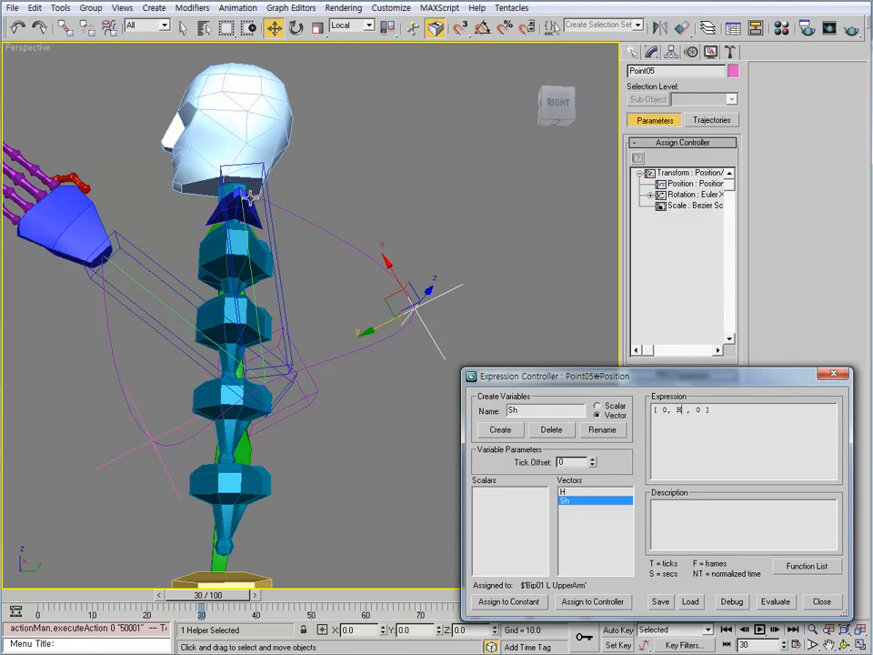
{"action": "type", "text": "- Sh)"}
{"action": "key", "text": "Left"}
{"action": "key", "text": "Left"}
{"action": "key", "text": "Left"}
{"action": "key", "text": "Left"}
{"action": "key", "text": "Left"}
{"action": "key", "text": "Left"}
{"action": "key", "text": "Left"}
{"action": "type", "text": "("}
{"action": "key", "text": "Left"}
{"action": "type", "text": "length"}
{"action": "type", "text": "0."}
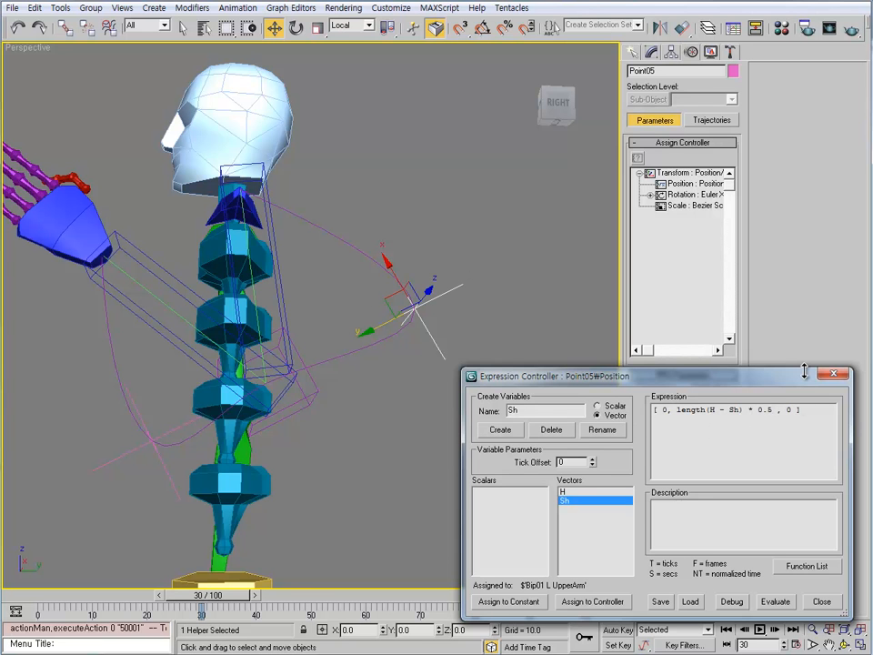
- Change the Y multiplier to -0.5, evaluate the expression, and close the Expression Controller
{"action": "type", "text": "-"}
{"action": "left_click", "coordinate": [786, 605]}
{"action": "middle_click_drag", "start_coordinate": [267, 392], "coordinate": [227, 356]}
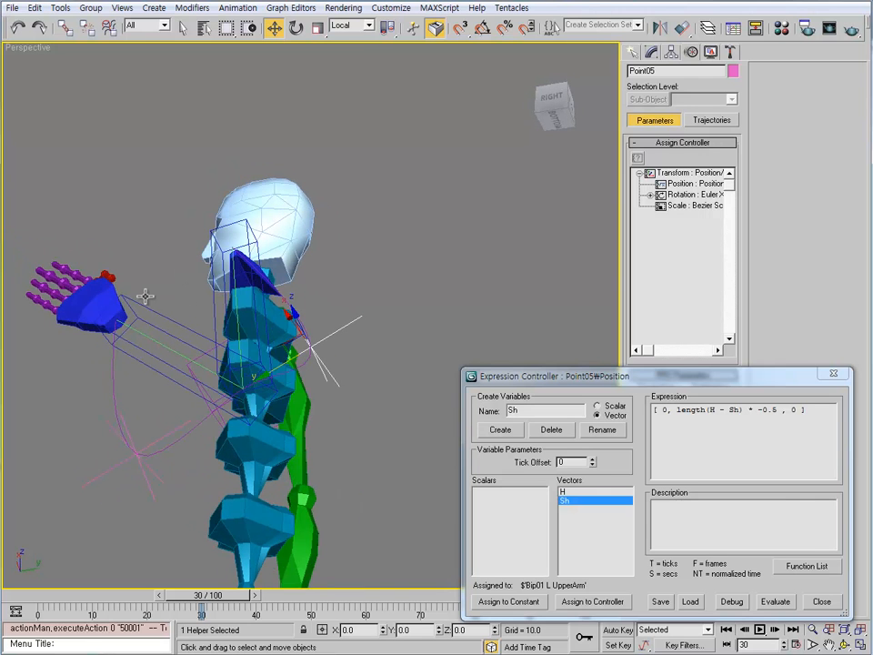
{"action": "middle_click_drag", "start_coordinate": [223, 330], "coordinate": [331, 364], "text": "alt"}
{"action": "triple_click", "coordinate": [824, 414]}
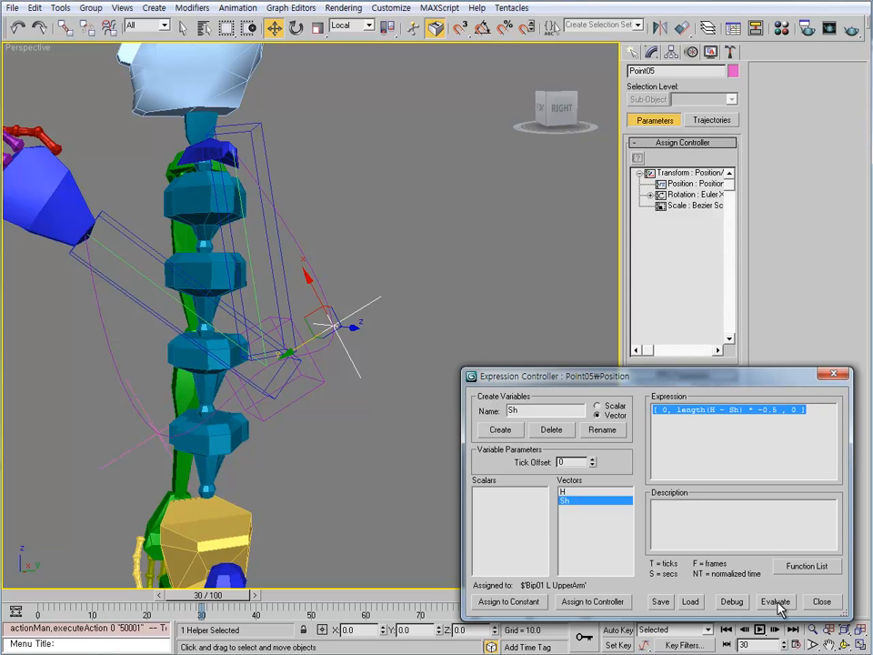
{"action": "left_click", "coordinate": [822, 602]}
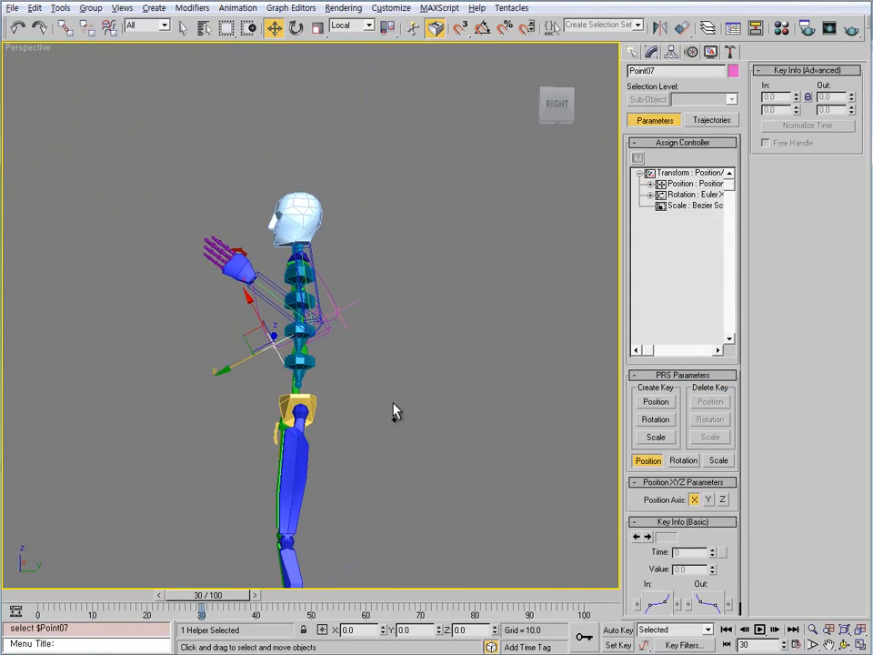
- Replace the position expression on the Point05 cross helper behind the elbow with a Position XYZ controller
{"action": "scroll", "coordinate": [393, 411], "scroll_direction": "up", "scroll_amount": 5}
{"action": "left_click", "coordinate": [384, 326]}
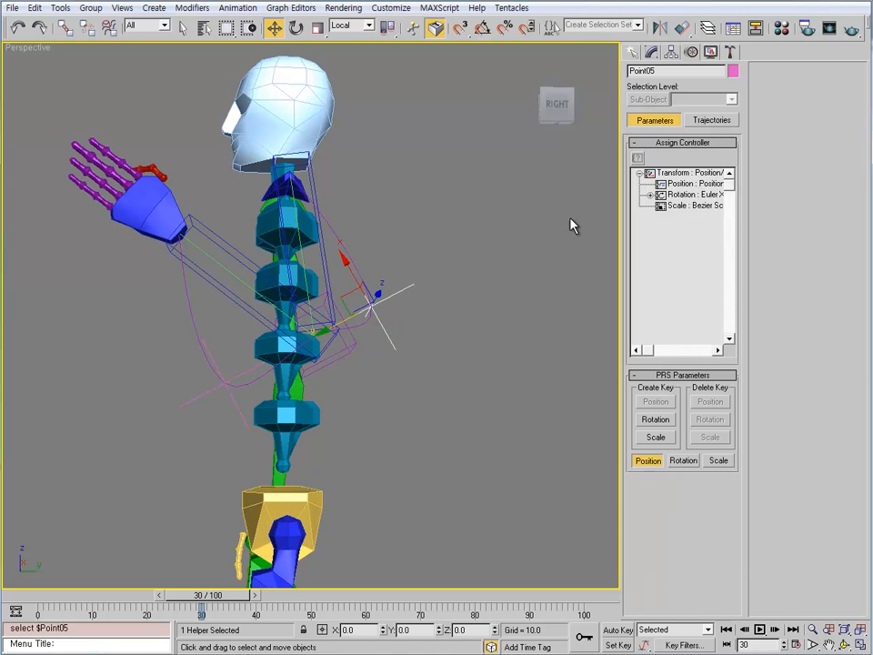
{"action": "left_click", "coordinate": [684, 184]}
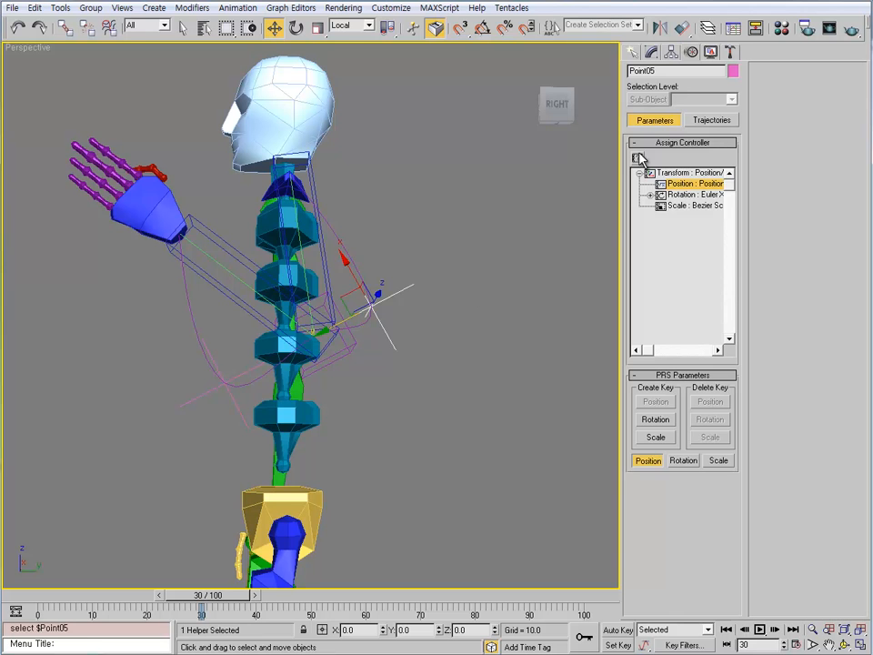
{"action": "left_click", "coordinate": [637, 157]}
{"action": "left_click", "coordinate": [373, 326]}
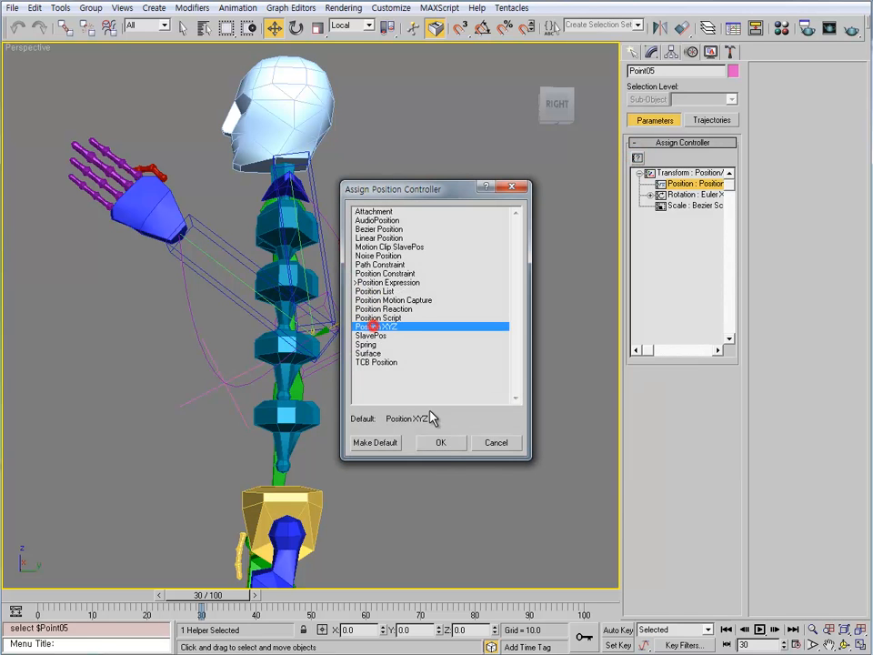
{"action": "left_click", "coordinate": [447, 442]}
- Move the Point05 and Point07 helpers up beside the arm, about 3 and 4.5 units along their local X
{"action": "left_click_drag", "start_coordinate": [455, 290], "coordinate": [394, 314]}
{"action": "left_click", "coordinate": [365, 302]}
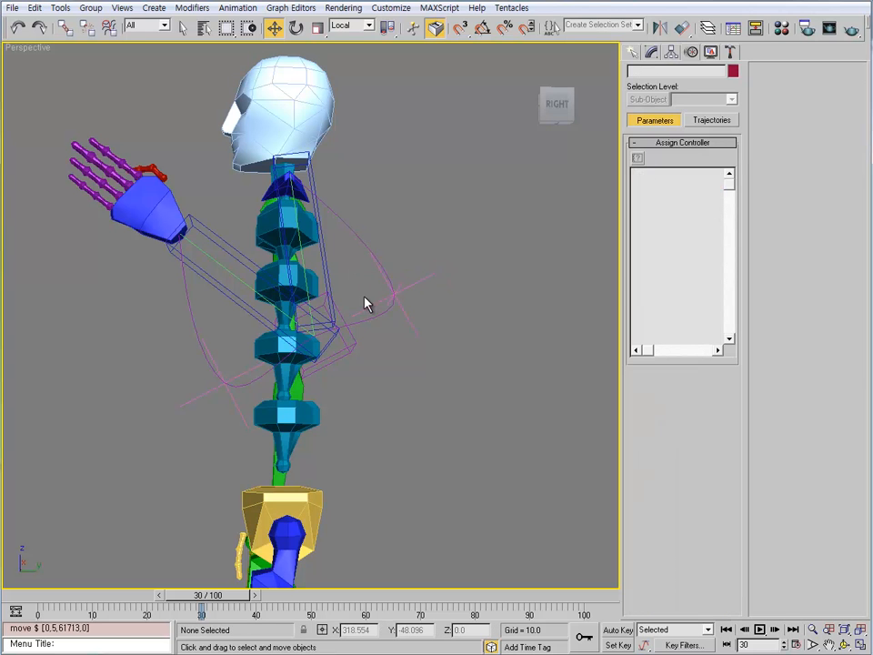
{"action": "left_click", "coordinate": [368, 289]}
{"action": "left_click_drag", "start_coordinate": [373, 283], "coordinate": [350, 254]}
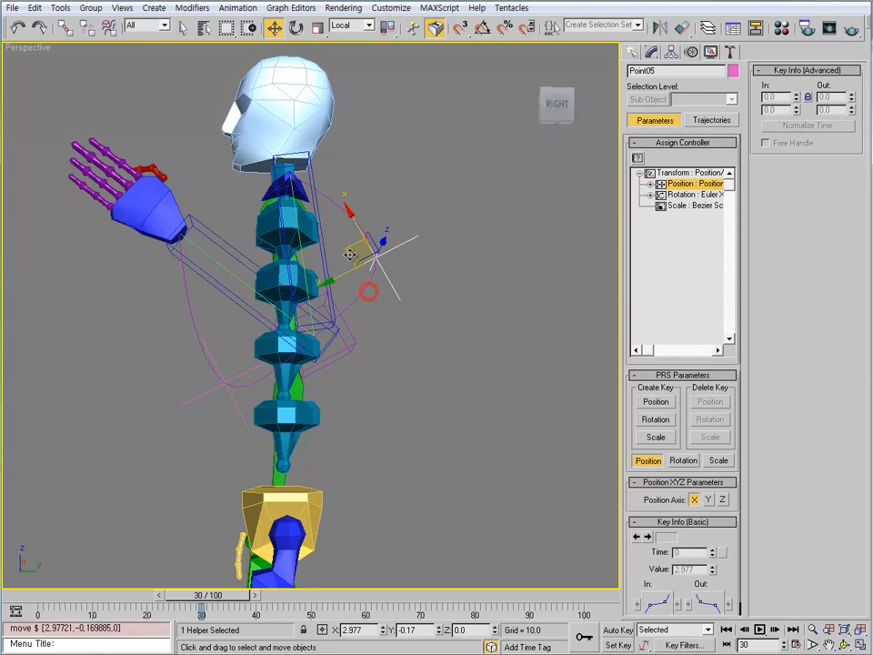
{"action": "left_click", "coordinate": [227, 400]}
{"action": "left_click_drag", "start_coordinate": [202, 384], "coordinate": [180, 320]}
- Create a Point helper with only the Box display, size 7.0, on the ground behind the biped
{"action": "middle_click_drag", "start_coordinate": [180, 320], "coordinate": [336, 371], "text": "alt"}
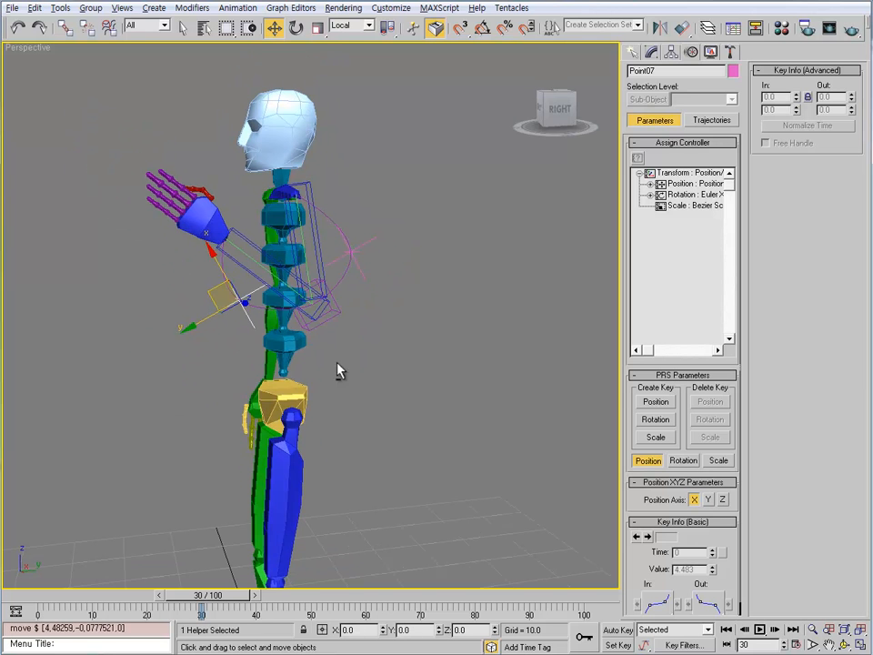
{"action": "left_click", "coordinate": [634, 52]}
{"action": "left_click", "coordinate": [700, 74]}
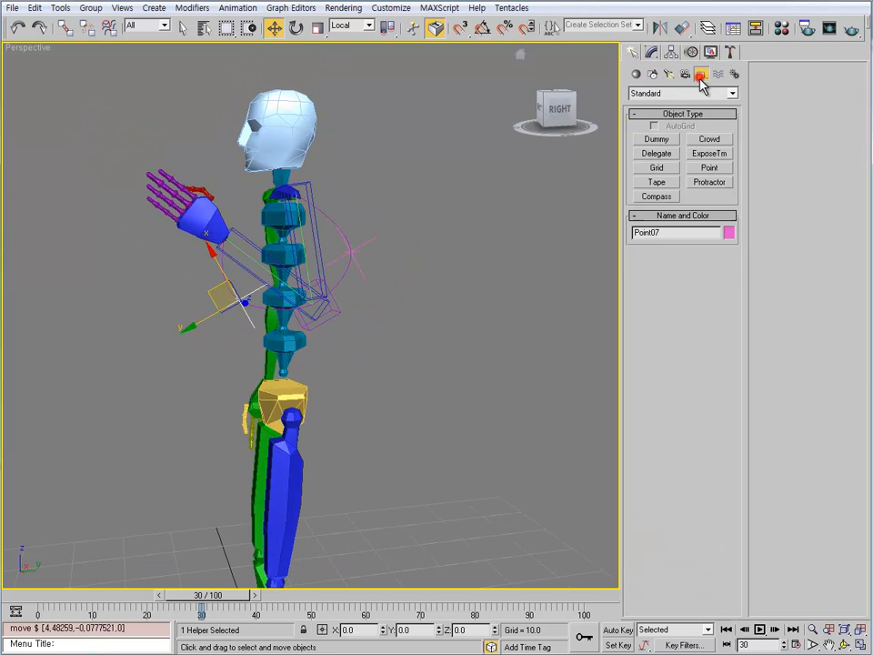
{"action": "left_click", "coordinate": [709, 167]}
{"action": "left_click", "coordinate": [645, 319]}
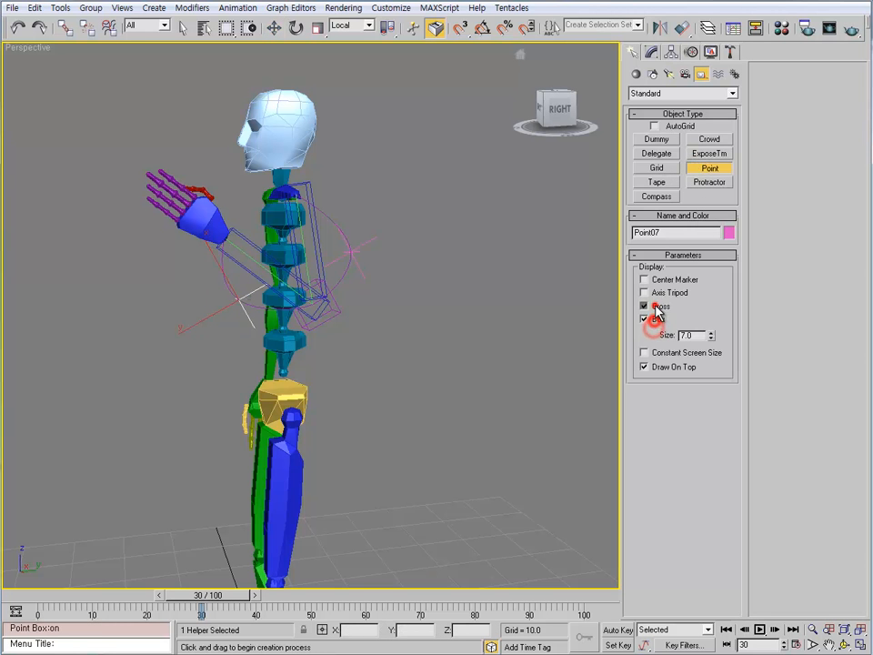
{"action": "left_click", "coordinate": [644, 306]}
{"action": "middle_click_drag", "start_coordinate": [459, 397], "coordinate": [410, 472]}
{"action": "left_click", "coordinate": [400, 464]}
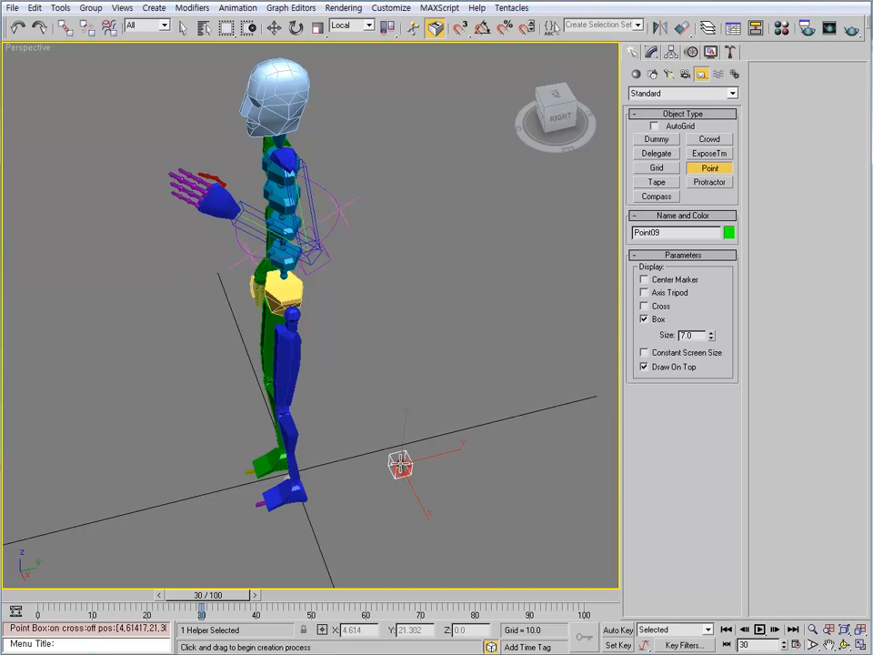
- Align the new box helper to Point06 at the elbow, matching pivot position and orientation on all axes
{"action": "mouse_move", "coordinate": [421, 318]}
{"action": "middle_mouse_down", "text": "alt"}
{"action": "mouse_move", "coordinate": [409, 350]}
{"action": "mouse_move", "coordinate": [417, 338]}
{"action": "middle_mouse_up", "text": "alt"}
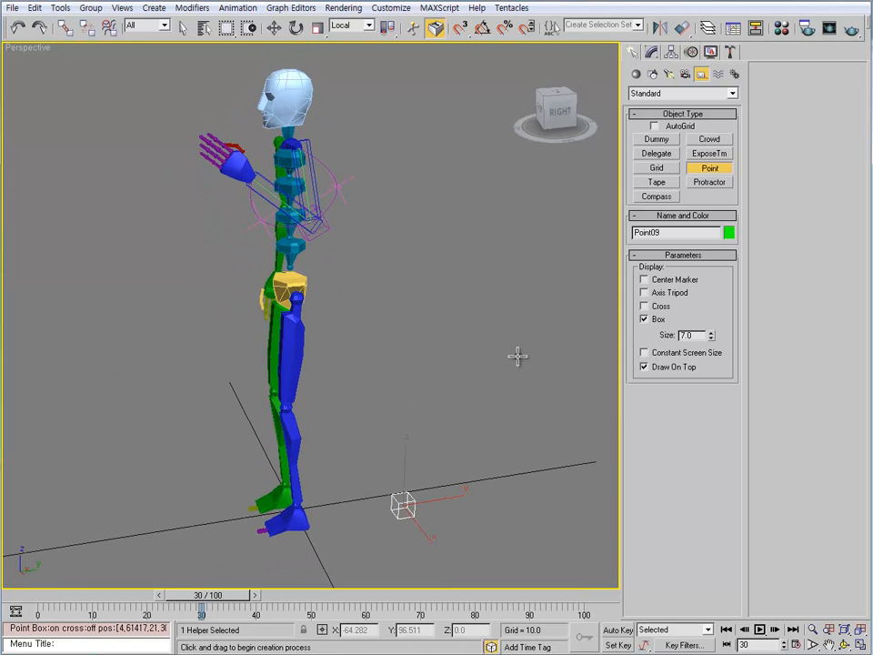
{"action": "middle_click_drag", "start_coordinate": [519, 354], "coordinate": [398, 351], "text": "alt"}
{"action": "key", "text": "alt+a"}
{"action": "left_click", "coordinate": [329, 261]}
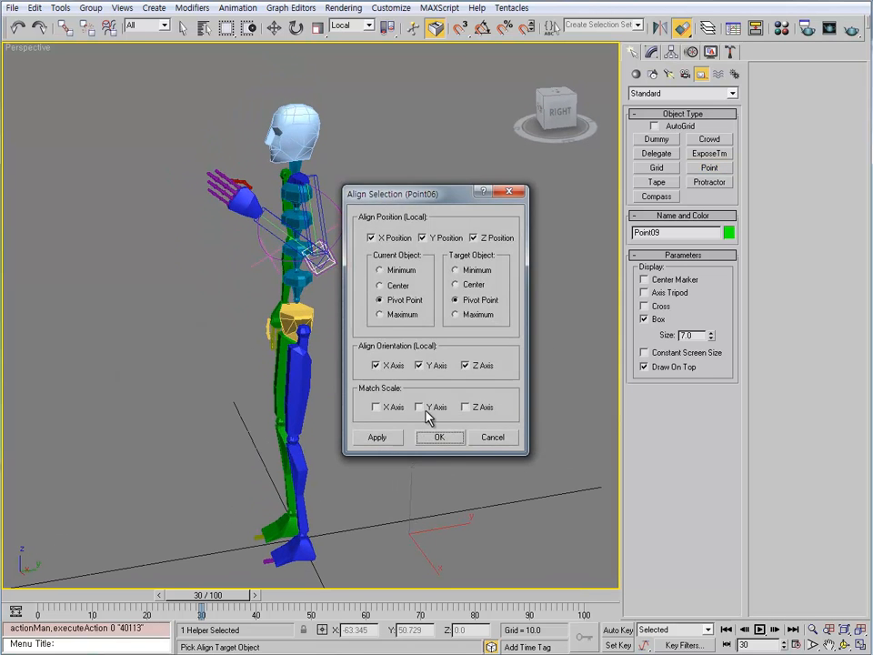
{"action": "left_click", "coordinate": [440, 439]}
- Move the box helper out behind the elbow along its local Y axis and link it to Point06
{"action": "key", "text": "w"}
{"action": "middle_click_drag", "start_coordinate": [346, 327], "coordinate": [314, 346]}
{"action": "scroll", "coordinate": [355, 362], "scroll_direction": "up", "scroll_amount": 3}
{"action": "left_click_drag", "start_coordinate": [304, 350], "coordinate": [365, 332]}
{"action": "key", "text": "l"}
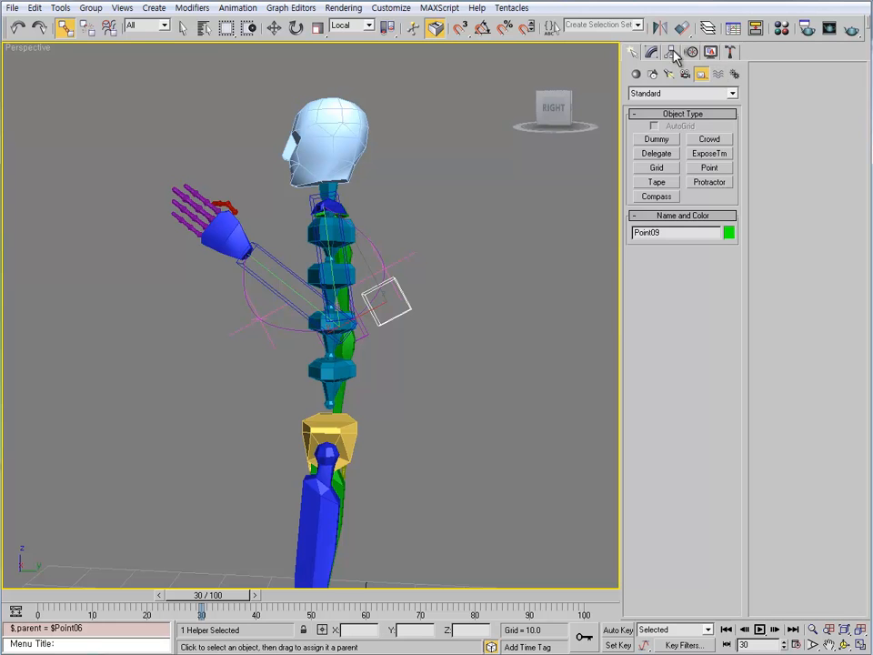
- Give the Point09 box helper a yellow-orange object color and set its size to 3
{"action": "left_click", "coordinate": [670, 51]}
{"action": "left_click", "coordinate": [733, 71]}
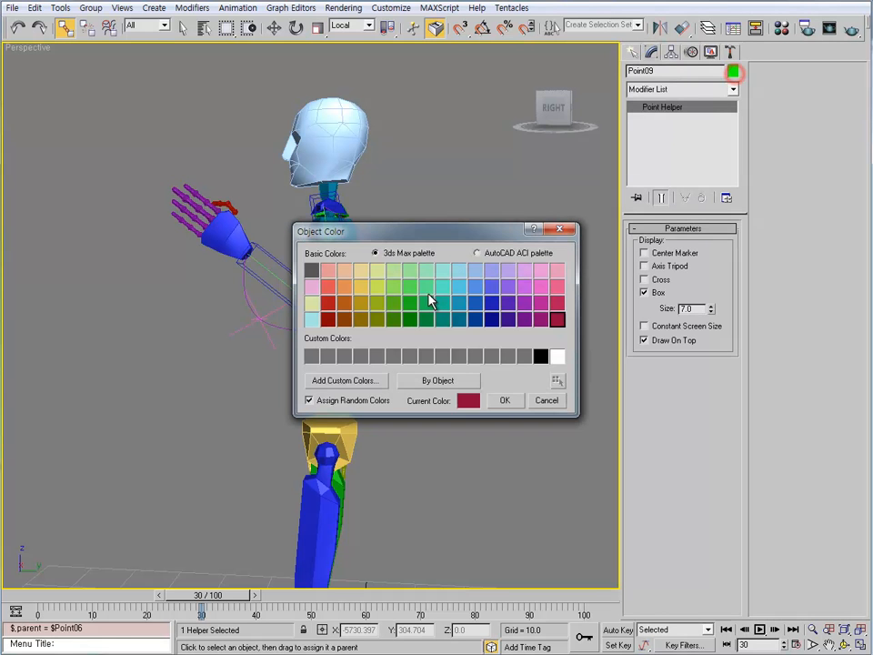
{"action": "left_click", "coordinate": [360, 286]}
{"action": "left_click", "coordinate": [503, 400]}
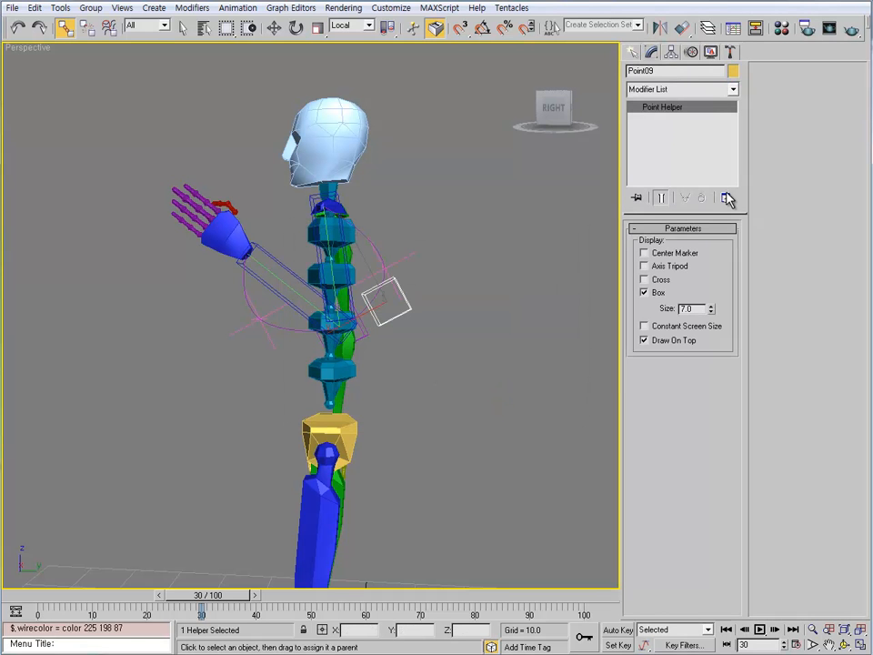
{"action": "double_click", "coordinate": [697, 309]}
{"action": "type", "text": "3"}
{"action": "key", "text": "Return"}
- Clone Point09 as an independent copy named Point10 and place it on the front side of the elbow
{"action": "middle_click_drag", "start_coordinate": [458, 330], "coordinate": [425, 300]}
{"action": "key", "text": "w"}
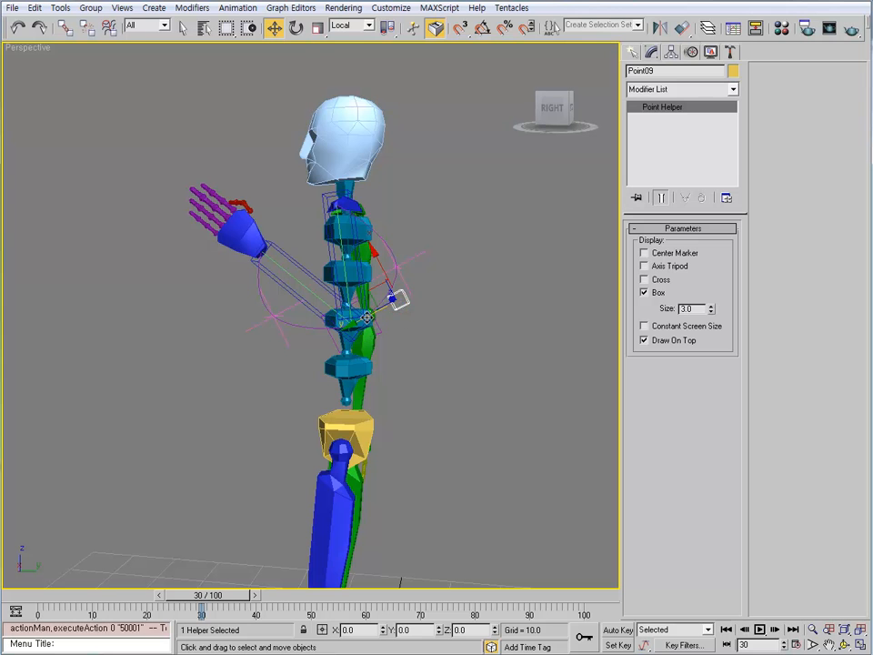
{"action": "mouse_move", "coordinate": [399, 303]}
{"action": "left_mouse_down", "text": "shift"}
{"action": "mouse_move", "coordinate": [262, 367]}
{"action": "mouse_move", "coordinate": [278, 372]}
{"action": "left_mouse_up", "text": "shift"}
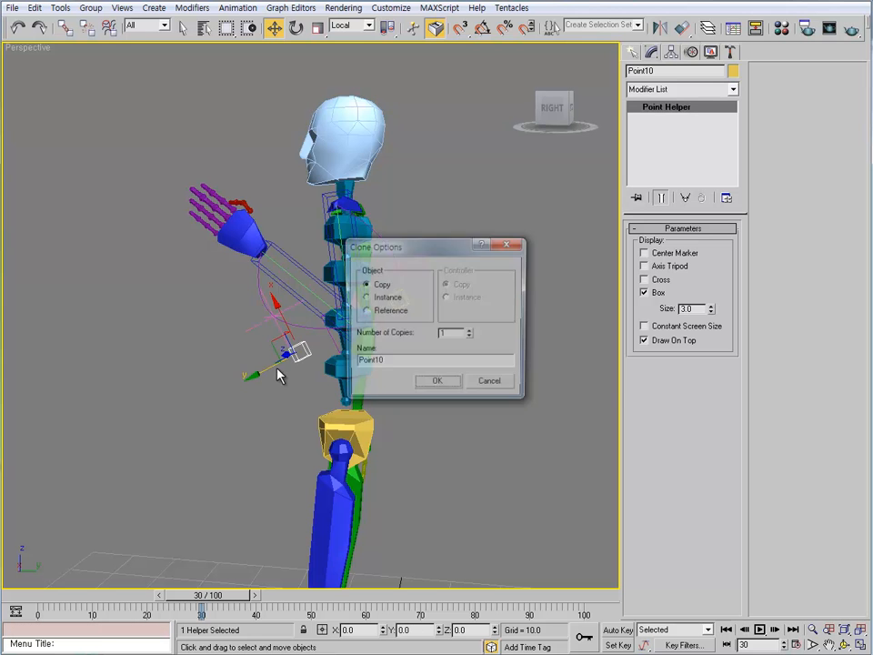
{"action": "left_click", "coordinate": [435, 386]}
{"action": "mouse_move", "coordinate": [427, 391]}
{"action": "middle_mouse_down", "text": "alt"}
{"action": "mouse_move", "coordinate": [386, 394]}
{"action": "mouse_move", "coordinate": [392, 382]}
{"action": "mouse_move", "coordinate": [425, 391]}
{"action": "middle_mouse_up", "text": "alt"}
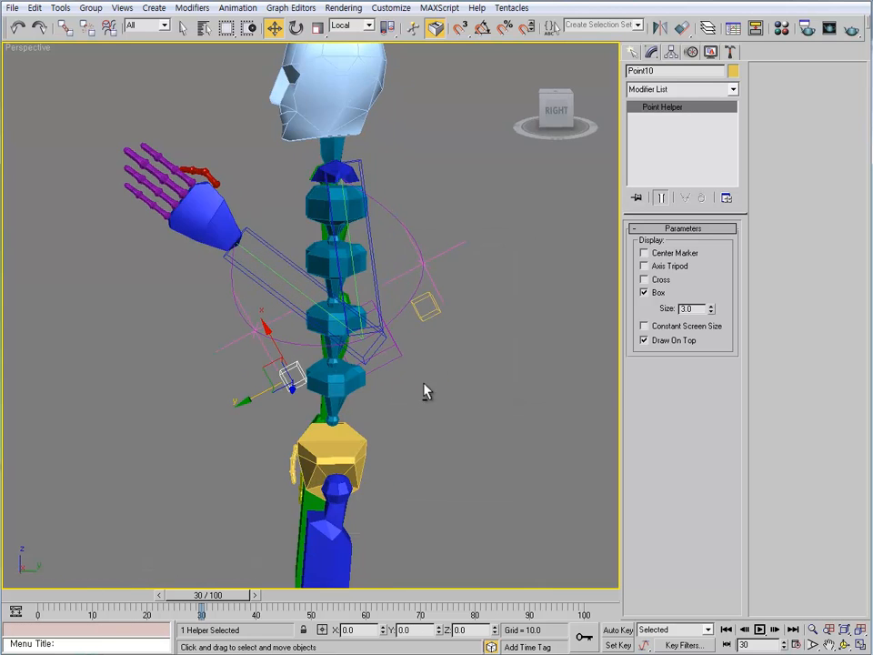
{"action": "left_click", "coordinate": [425, 262]}
{"action": "left_click", "coordinate": [235, 346], "text": "ctrl"}
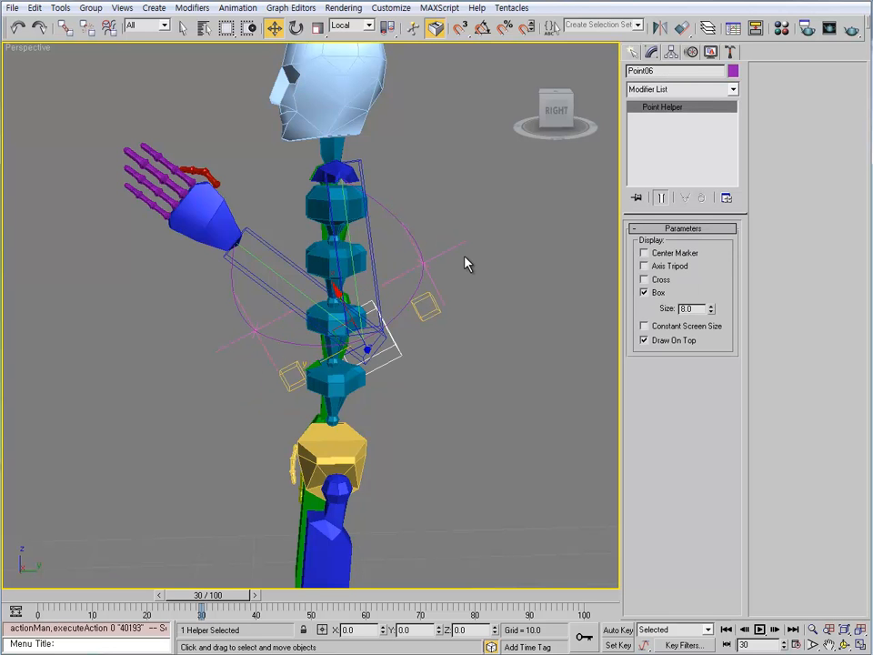
{"action": "left_click", "coordinate": [395, 267]}
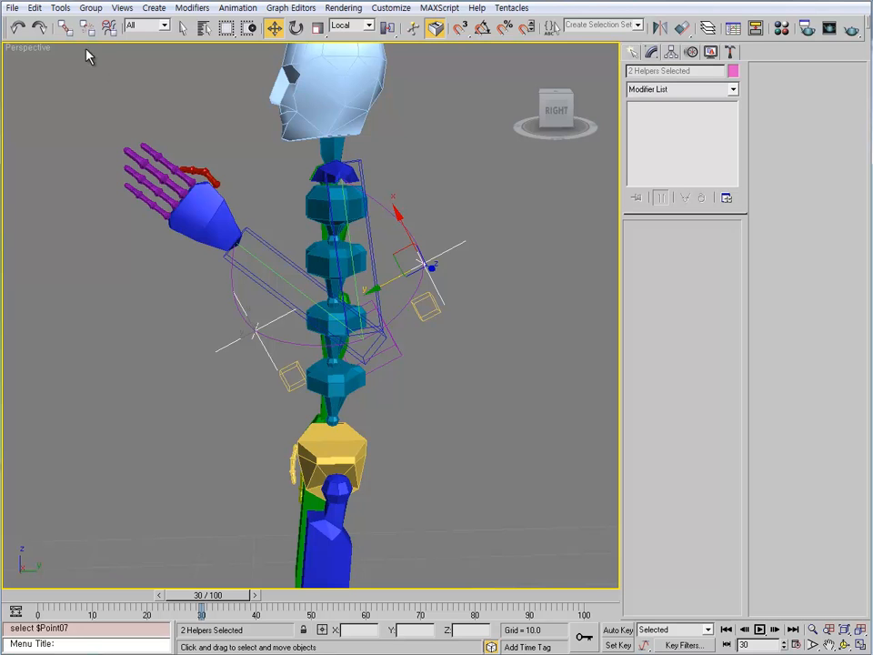
{"action": "left_click", "coordinate": [489, 343]}
{"action": "left_click", "coordinate": [462, 246]}
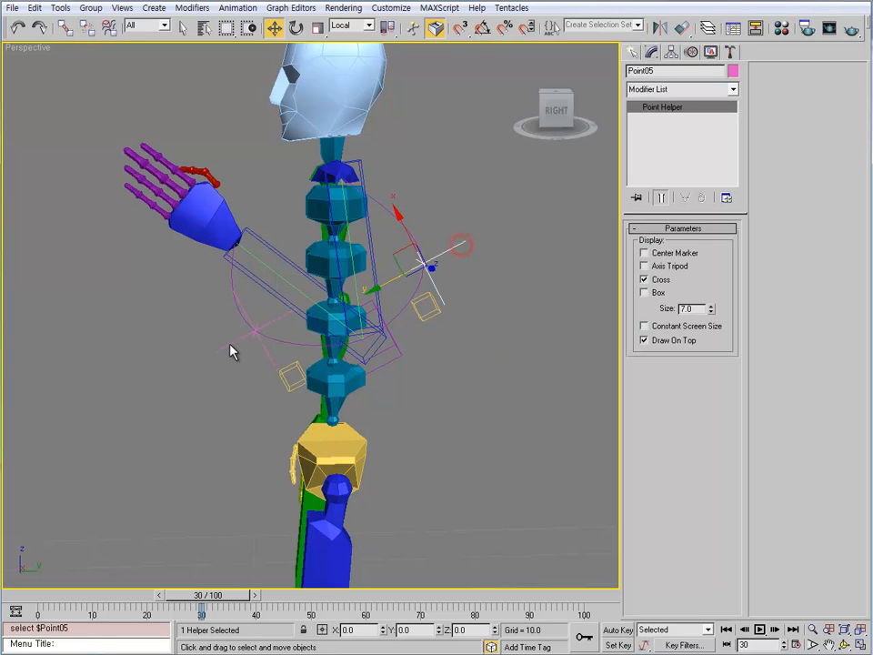
{"action": "left_click", "coordinate": [230, 344]}
- Set the size of both cross helpers, Point05 and Point07, to 4
{"action": "left_click", "coordinate": [425, 262]}
{"action": "left_click", "coordinate": [691, 308]}
{"action": "type", "text": "4"}
{"action": "key", "text": "Return"}
{"action": "middle_click_drag", "start_coordinate": [437, 343], "coordinate": [403, 343]}
{"action": "left_click", "coordinate": [247, 337]}
{"action": "double_click", "coordinate": [694, 310]}
{"action": "type", "text": "4"}
{"action": "key", "text": "Return"}
- Assign a Position Expression controller to the position track of the Point09 box helper
{"action": "left_click", "coordinate": [424, 299]}
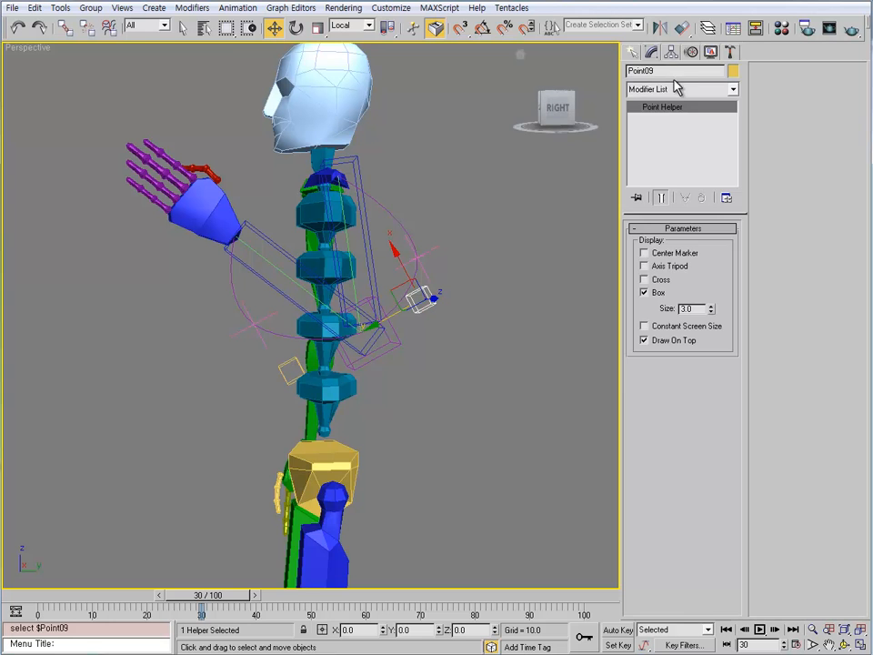
{"action": "left_click", "coordinate": [690, 52]}
{"action": "left_click", "coordinate": [683, 182]}
{"action": "left_click", "coordinate": [641, 158]}
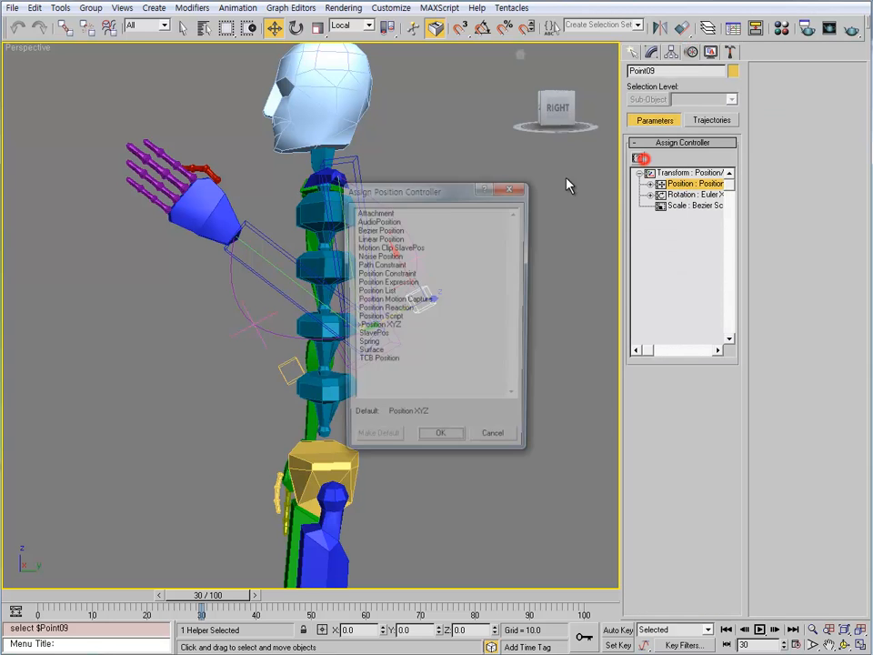
{"action": "left_click_drag", "start_coordinate": [455, 191], "coordinate": [635, 213]}
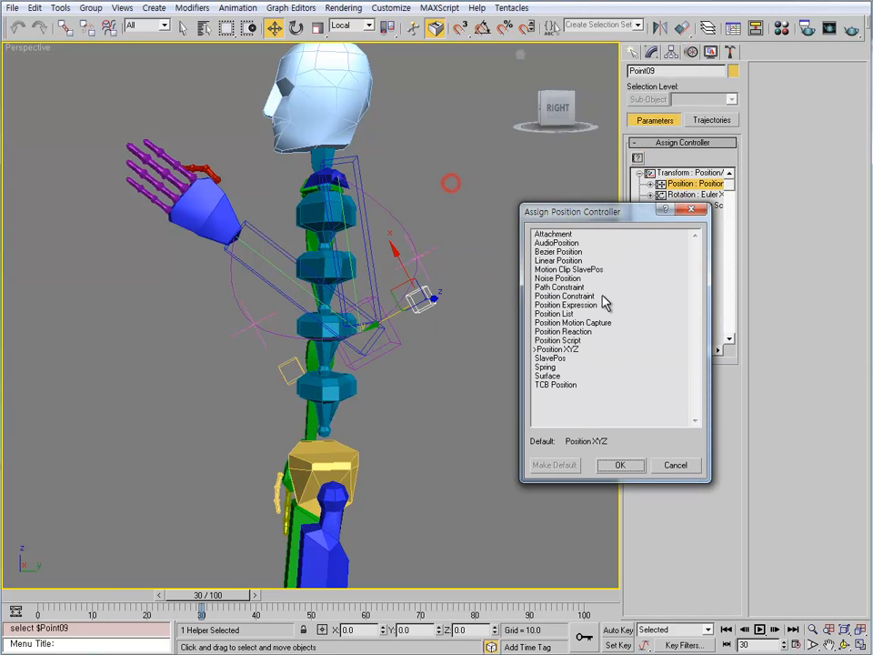
{"action": "left_click", "coordinate": [575, 304]}
{"action": "left_click", "coordinate": [622, 465]}
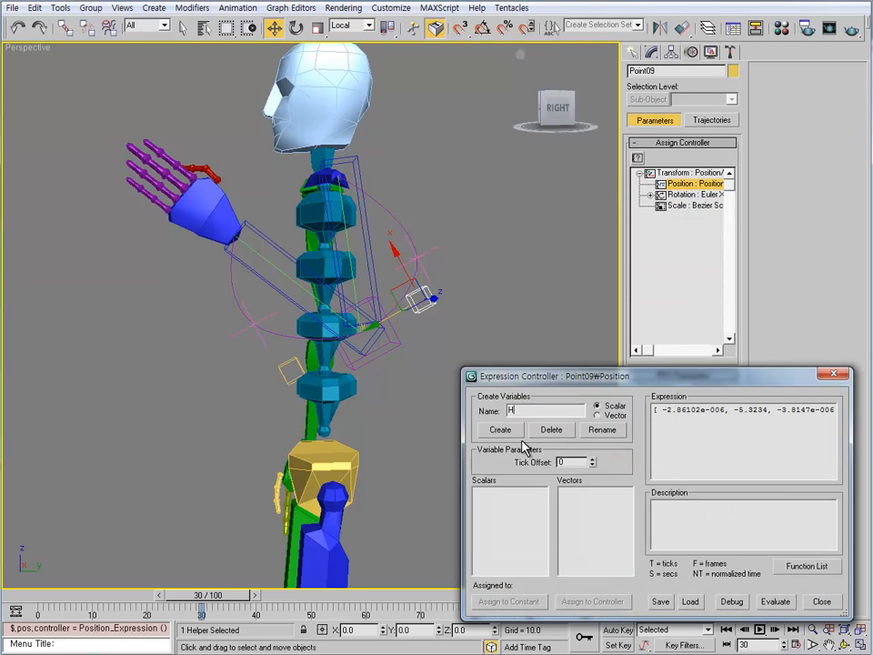
- Create two vector variables named H and Sh for the Point09 position expression
{"action": "left_click", "coordinate": [597, 414]}
{"action": "left_click", "coordinate": [501, 430]}
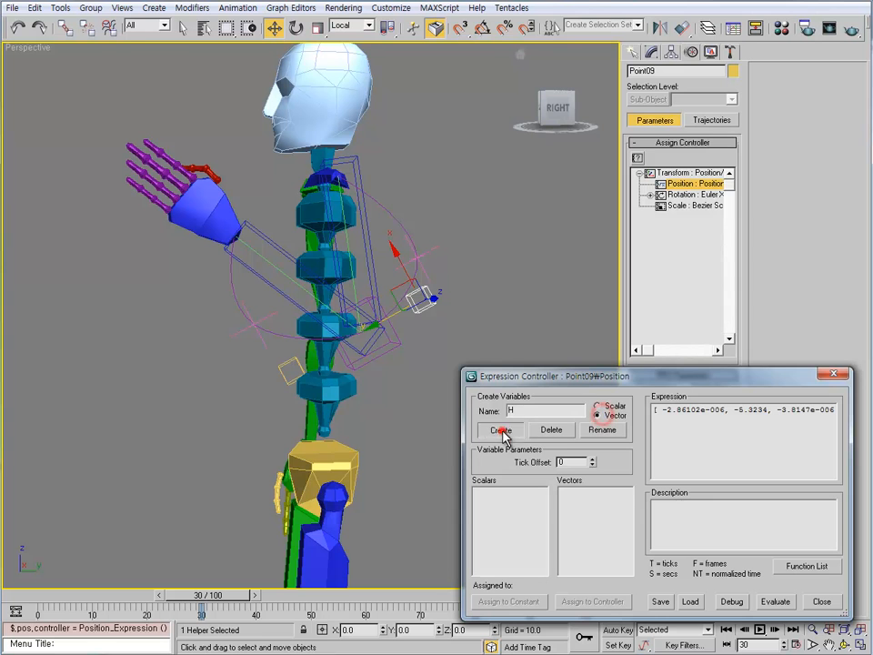
{"action": "left_click", "coordinate": [534, 412]}
{"action": "type", "text": "Sh"}
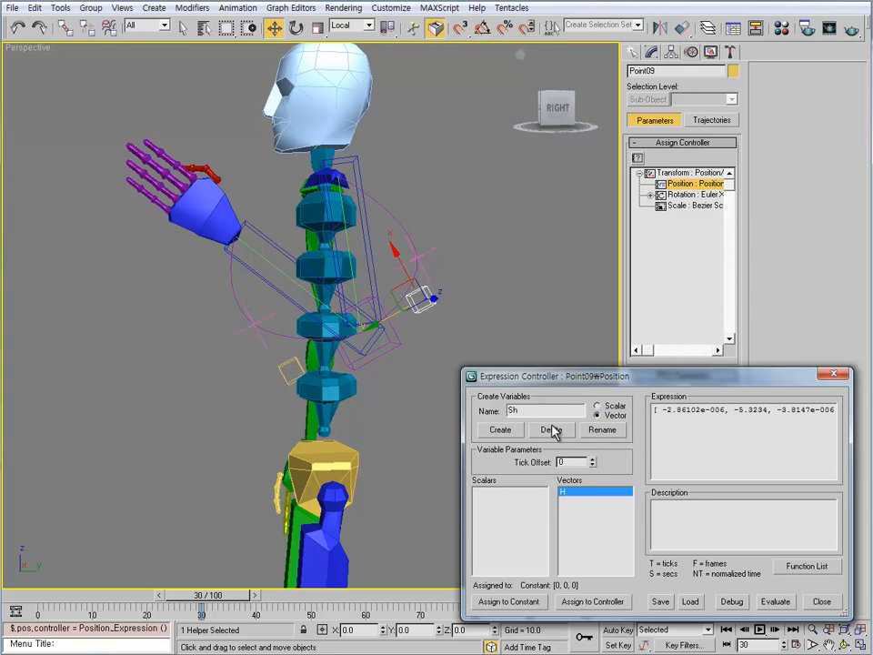
{"action": "left_click", "coordinate": [501, 430]}
- Assign the vector variable H to the Bip01 L Hand node
{"action": "left_click", "coordinate": [566, 491]}
{"action": "left_click", "coordinate": [593, 601]}
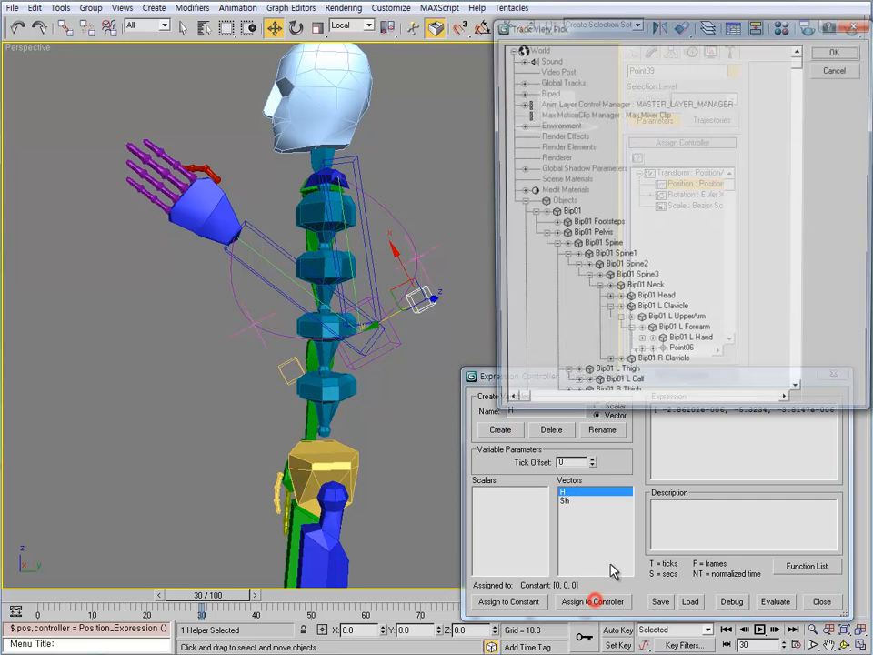
{"action": "left_click", "coordinate": [215, 215]}
{"action": "left_click", "coordinate": [688, 337]}
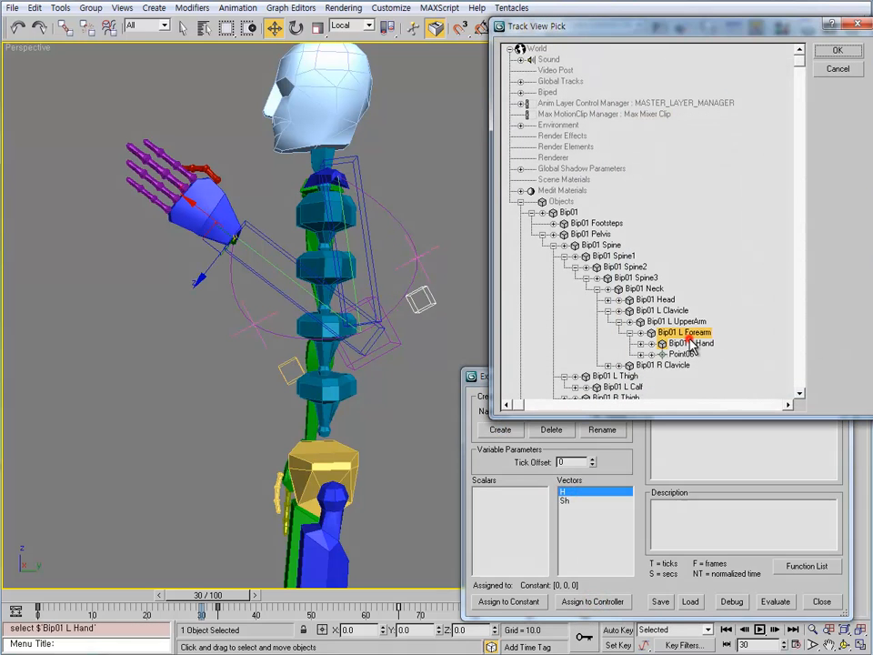
{"action": "left_click", "coordinate": [693, 343]}
{"action": "left_click", "coordinate": [836, 51]}
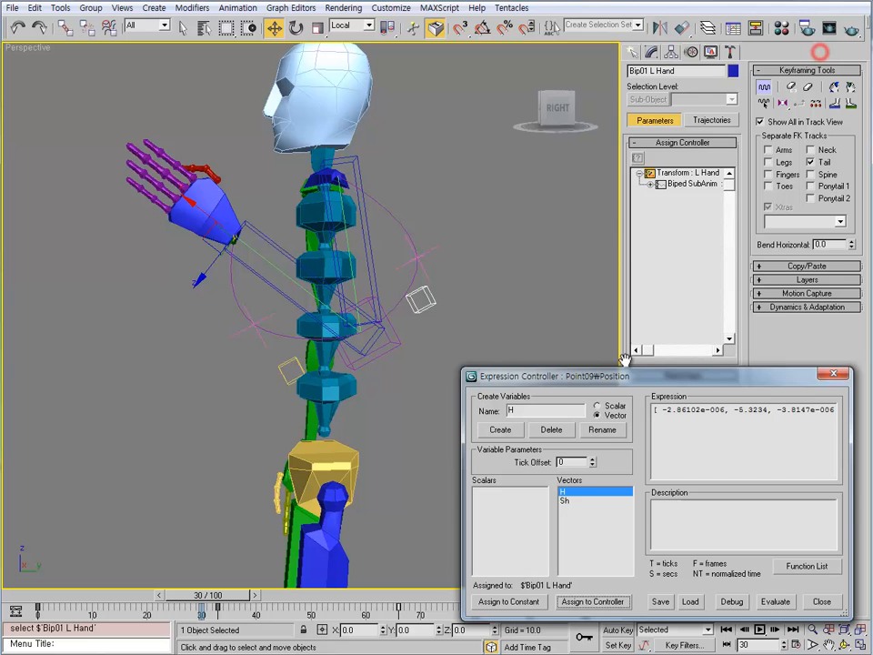
- Assign the vector variable Sh to the Bip01 L UpperArm node
{"action": "left_click", "coordinate": [576, 500]}
{"action": "left_click", "coordinate": [596, 602]}
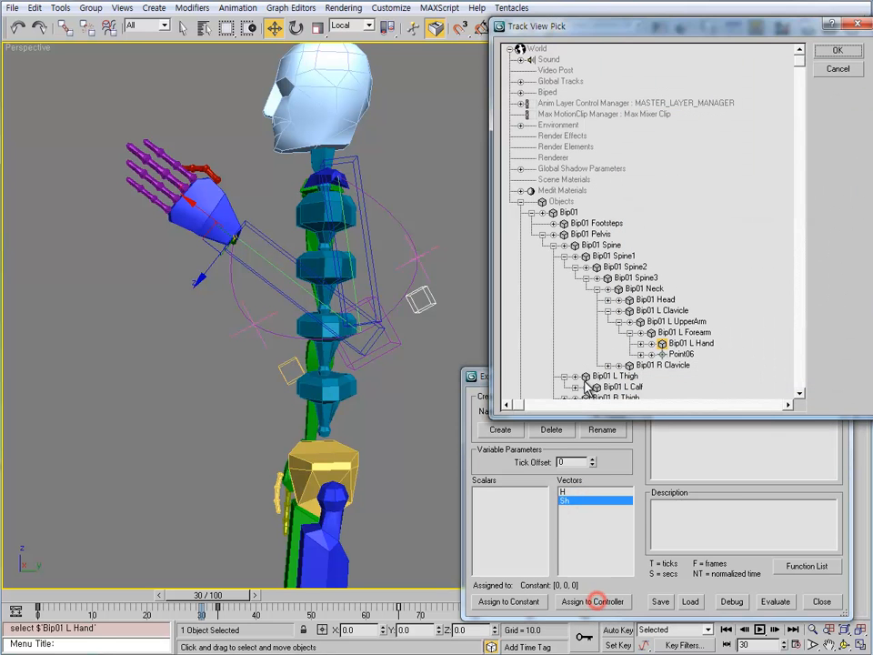
{"action": "left_click", "coordinate": [362, 202]}
{"action": "left_click", "coordinate": [676, 321]}
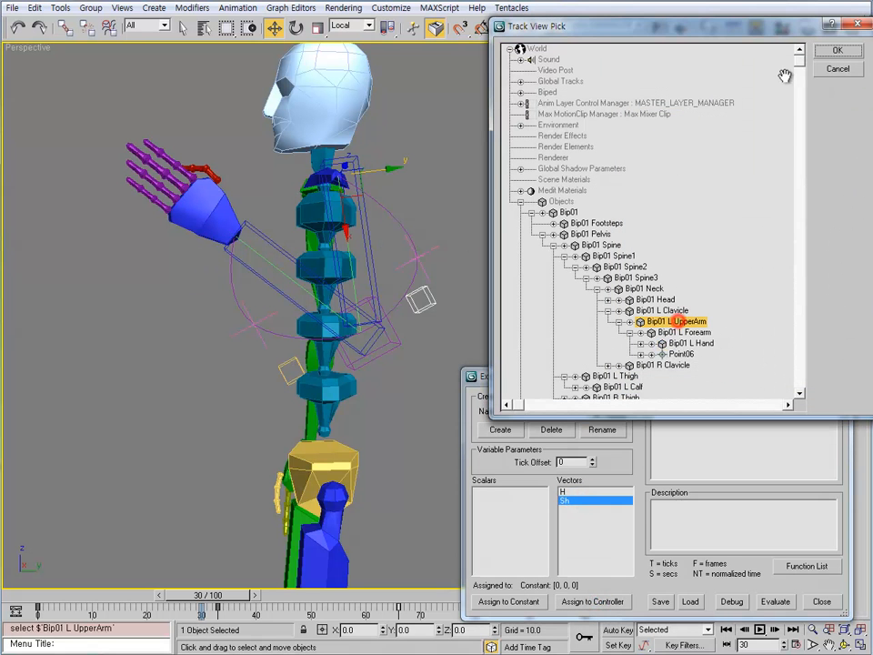
{"action": "left_click", "coordinate": [832, 53]}
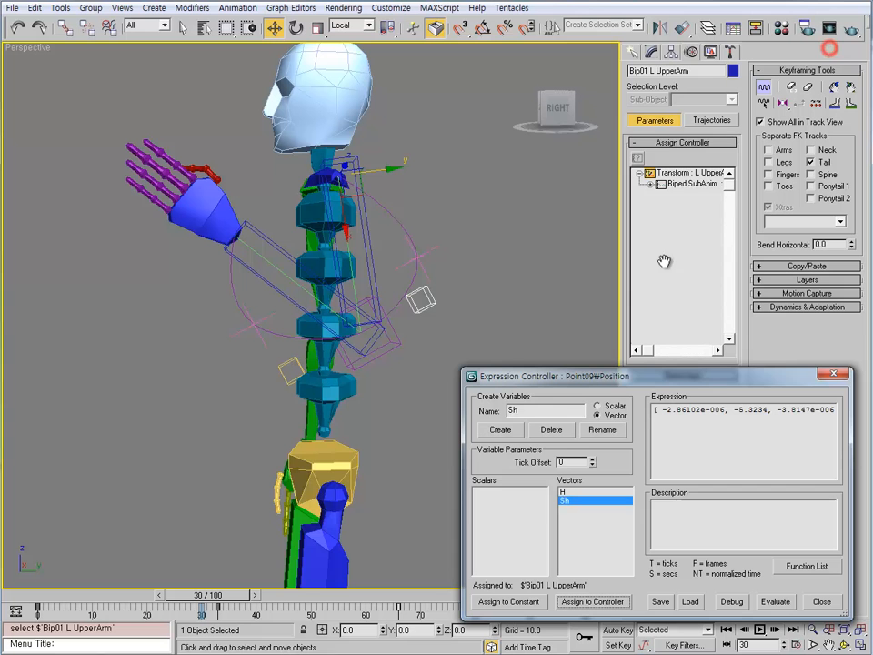
- Enter and evaluate the expression [ 0, length(H - Sh) * -0.5 , 0 ], close the expression editor, and reselect Point09
{"action": "triple_click", "coordinate": [653, 410]}
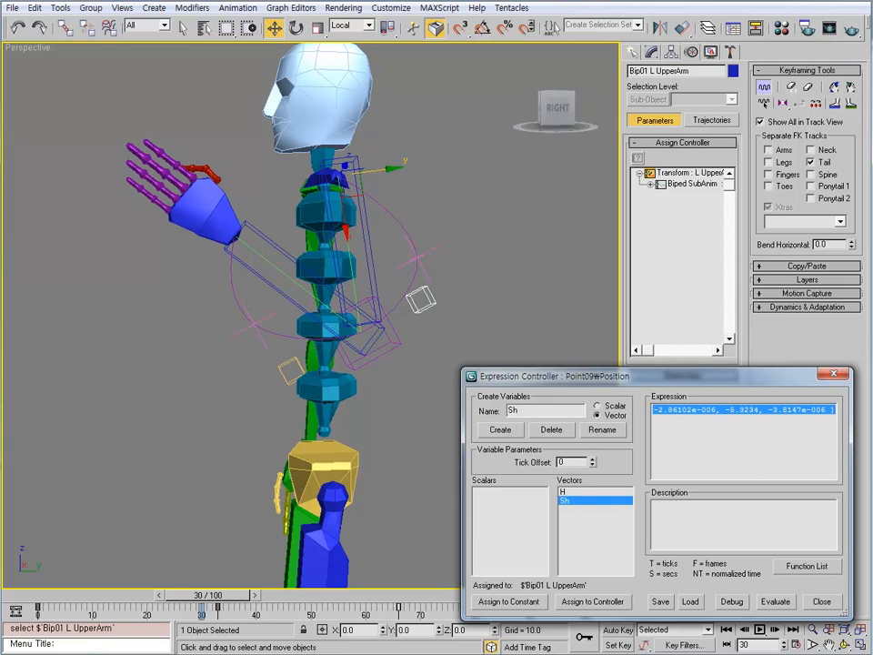
{"action": "type", "text": "[ 0, length(H - Sh) * -0.5 , 0 ]"}
{"action": "left_click", "coordinate": [775, 602]}
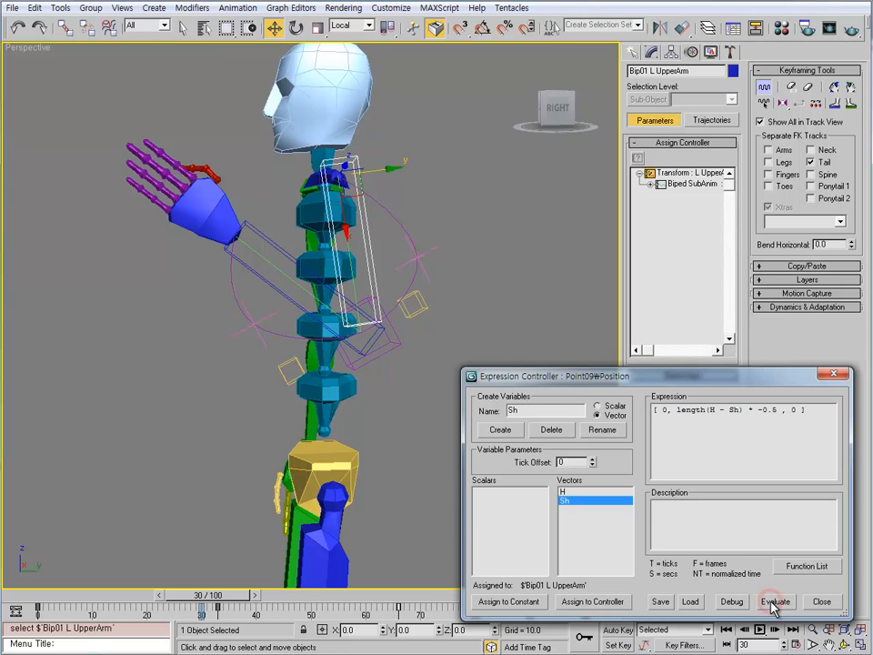
{"action": "left_click", "coordinate": [821, 602]}
{"action": "left_click", "coordinate": [408, 336]}
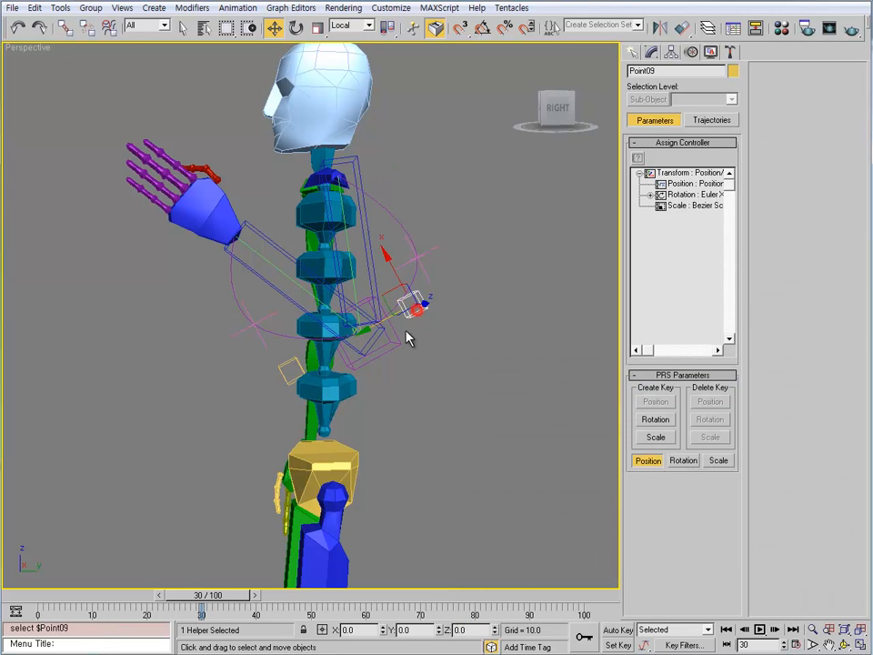
- Assign a Position Expression controller to the position track of the Point10 box helper in front of the elbow
{"action": "middle_click_drag", "start_coordinate": [393, 436], "coordinate": [415, 325], "text": "alt"}
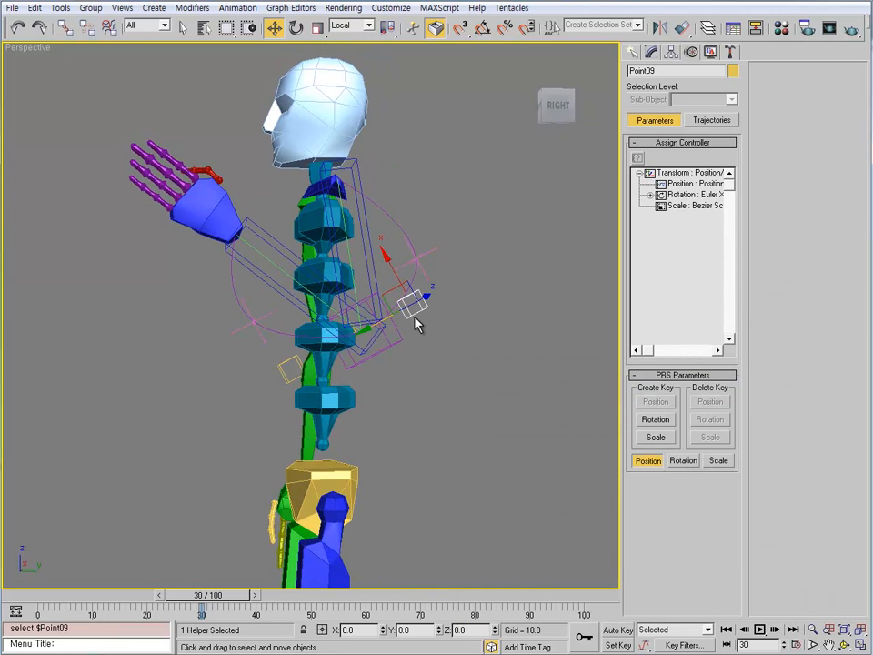
{"action": "left_click", "coordinate": [282, 382]}
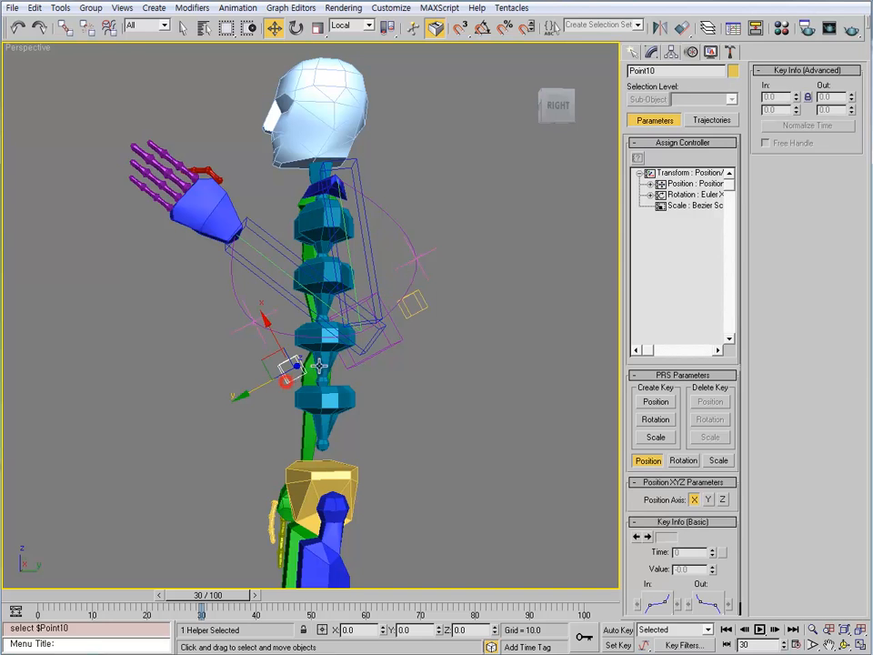
{"action": "left_click", "coordinate": [678, 184]}
{"action": "left_click", "coordinate": [638, 158]}
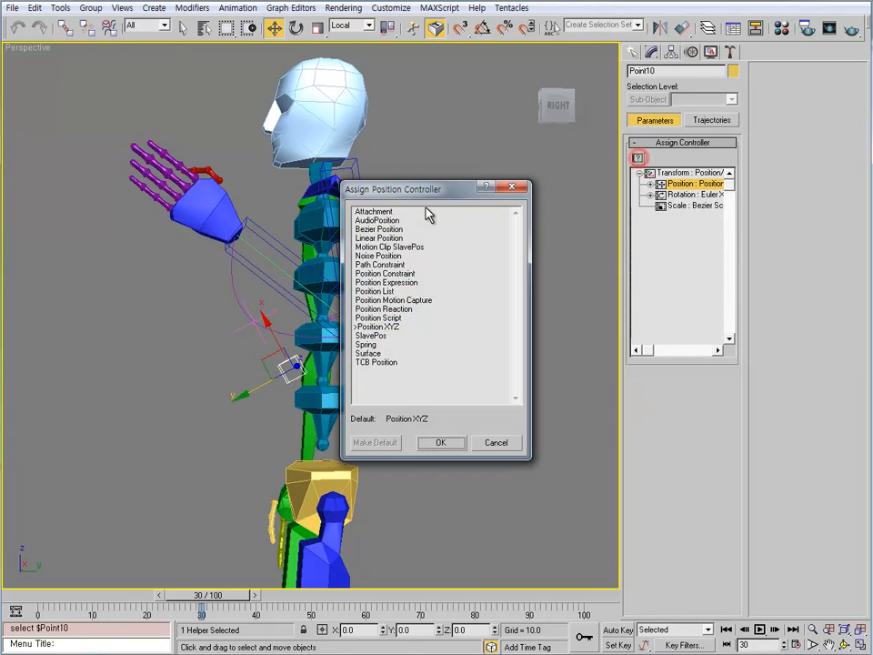
{"action": "double_click", "coordinate": [391, 283]}
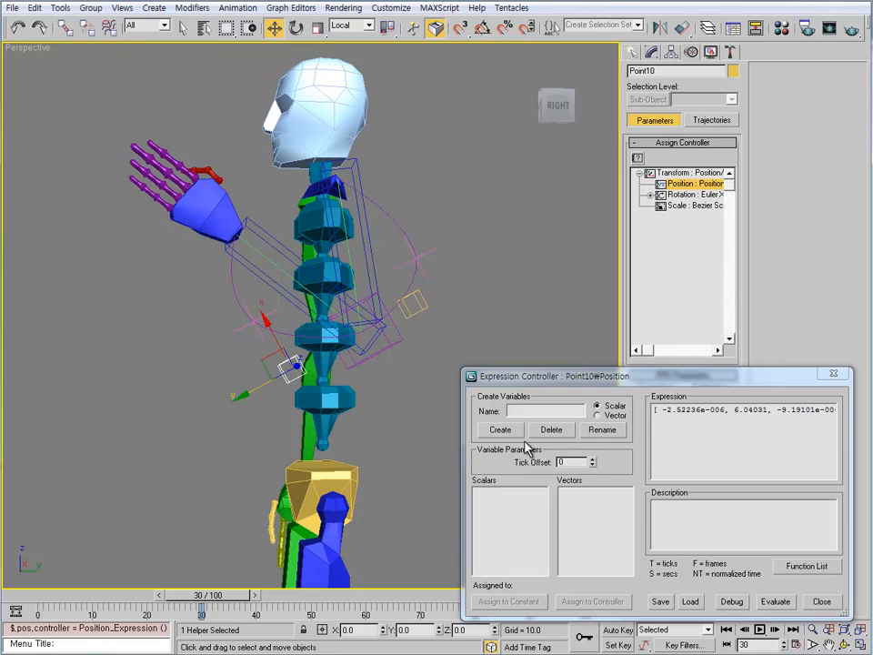
- Create two vector variables named H and Sh for the Point10 position expression
{"action": "left_click", "coordinate": [520, 412]}
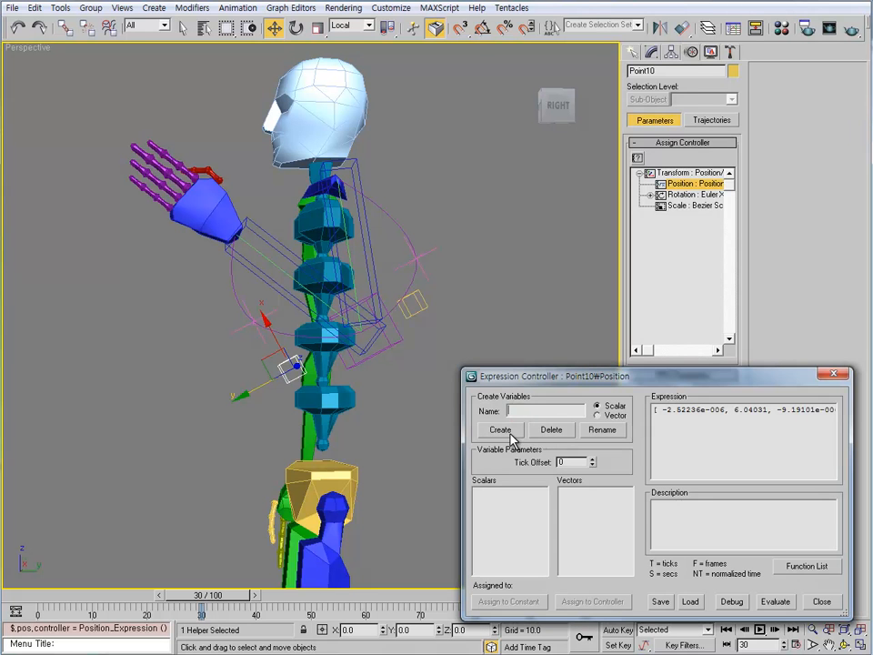
{"action": "left_click", "coordinate": [606, 415]}
{"action": "left_click", "coordinate": [500, 430]}
{"action": "double_click", "coordinate": [527, 411]}
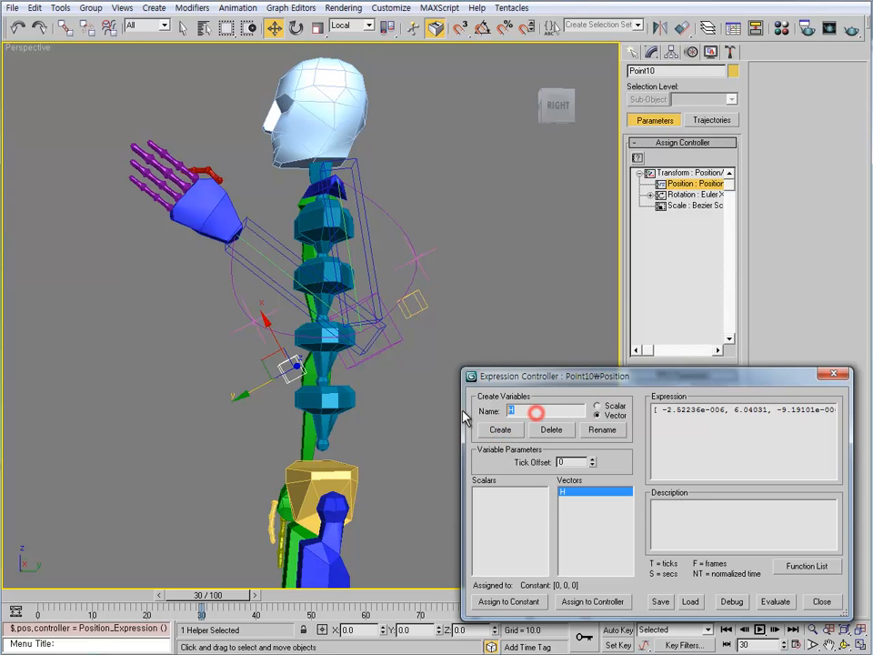
{"action": "left_click", "coordinate": [511, 432]}
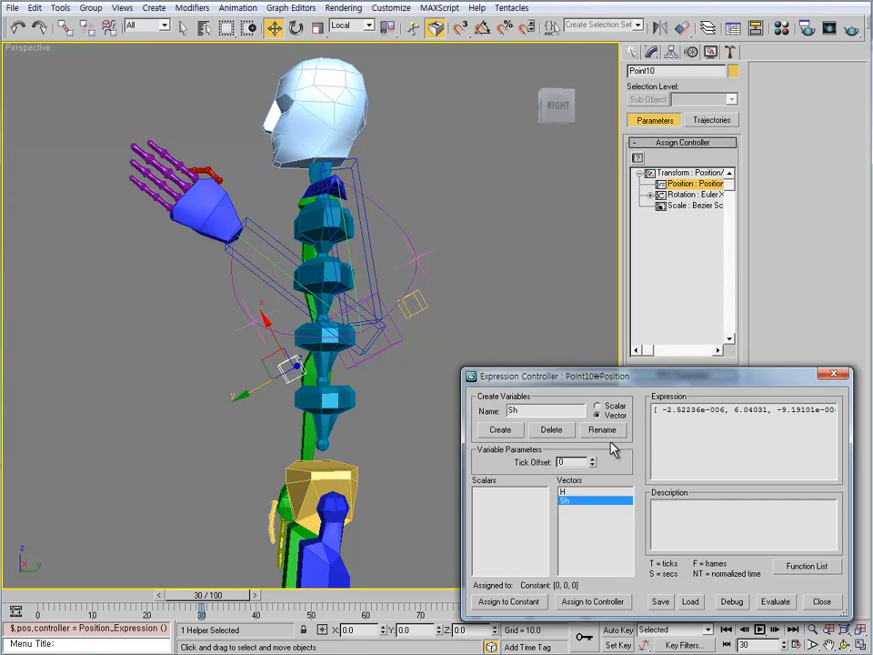
- Assign the Point10 expression's vector variable H to the Bip01 L Hand node
{"action": "left_click", "coordinate": [563, 491]}
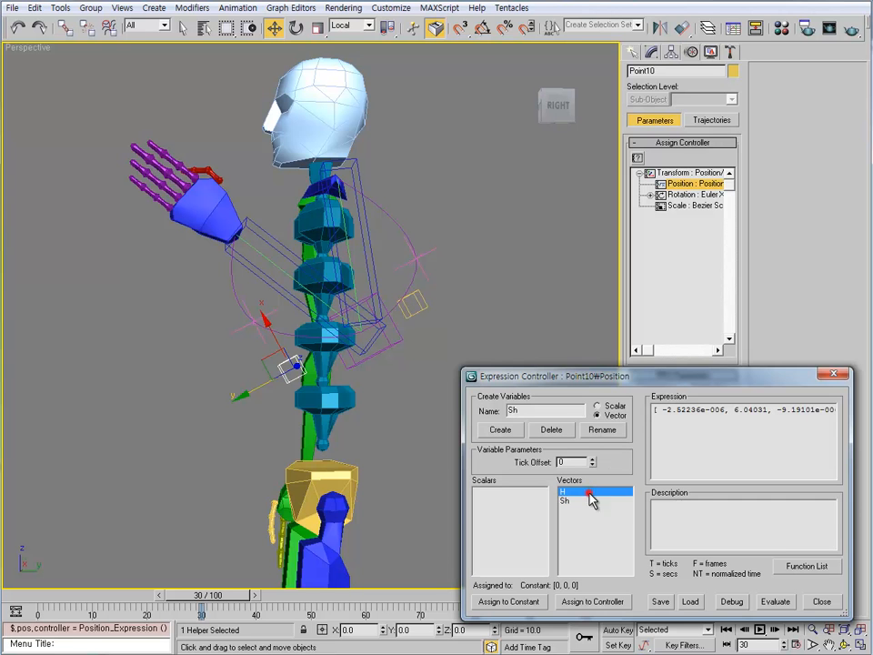
{"action": "left_click", "coordinate": [592, 602]}
{"action": "left_click", "coordinate": [198, 202]}
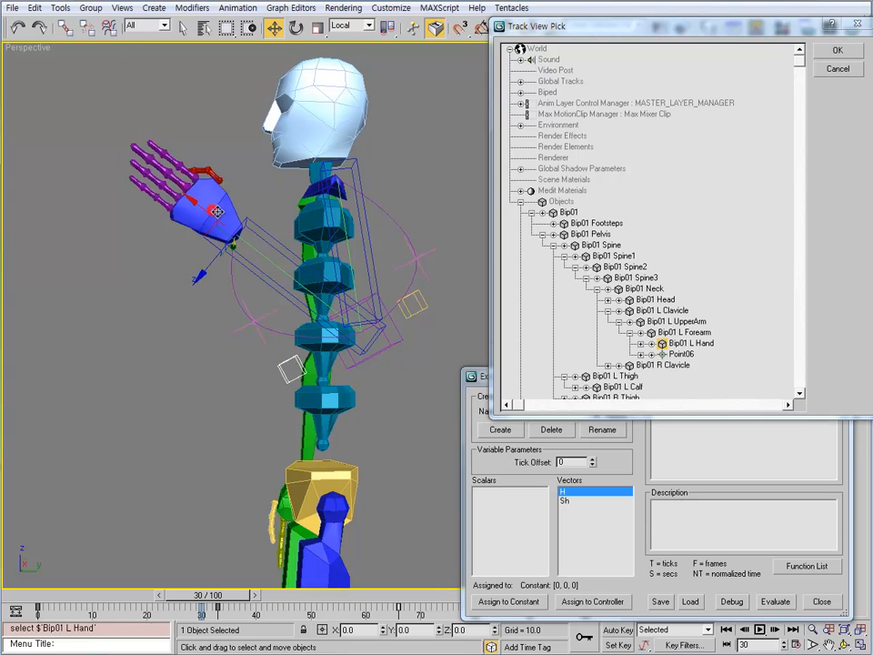
{"action": "left_click", "coordinate": [688, 344]}
{"action": "left_click", "coordinate": [827, 47]}
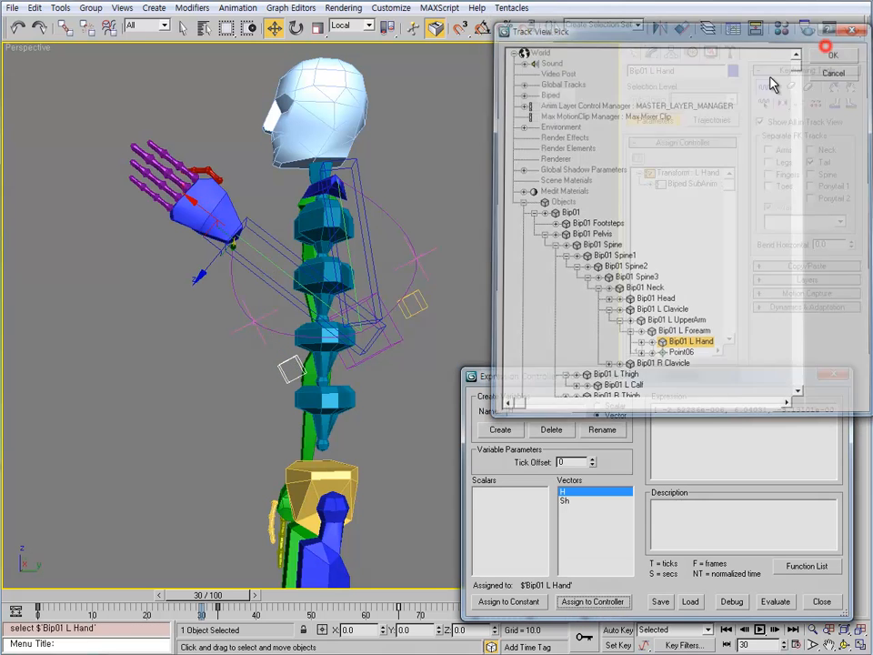
- Assign the Point10 expression's vector variable Sh to the Bip01 L UpperArm node
{"action": "left_click", "coordinate": [360, 175]}
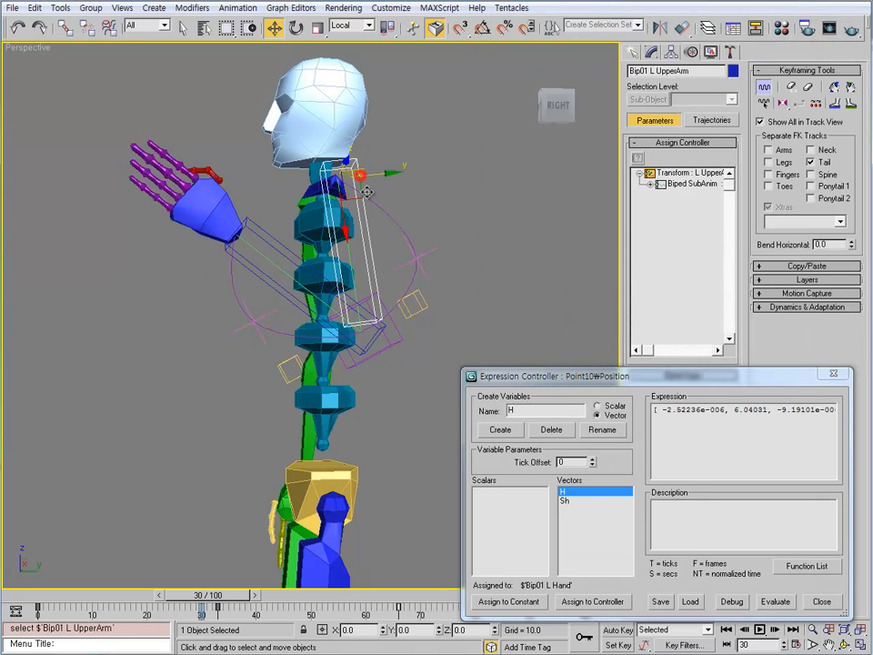
{"action": "left_click", "coordinate": [565, 500]}
{"action": "left_click", "coordinate": [604, 600]}
{"action": "left_click", "coordinate": [684, 321]}
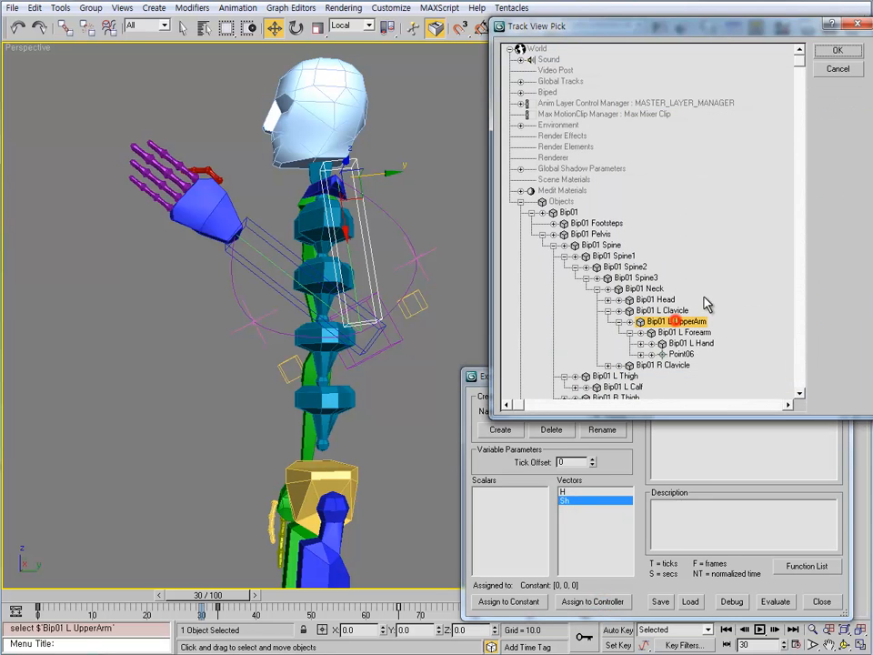
{"action": "left_click", "coordinate": [836, 64]}
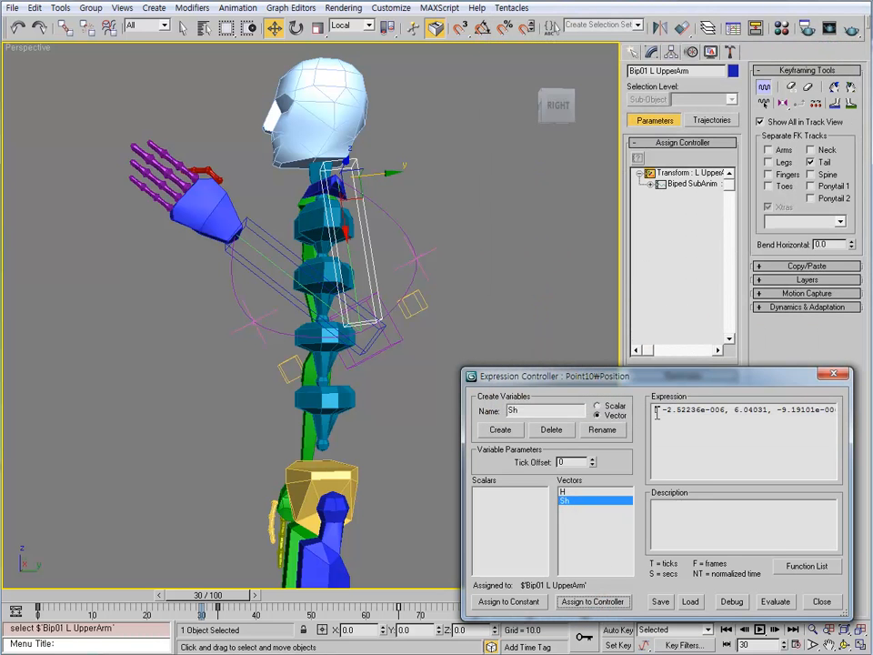
- Enter and evaluate the expression [ 0, length(H - Sh) * 0.5 , 0 ] for Point10, and close the expression editor
{"action": "left_click_drag", "start_coordinate": [657, 412], "coordinate": [659, 421]}
{"action": "type", "text": "[ 0, length(H - Sh) * -0.5 , 0 ]"}
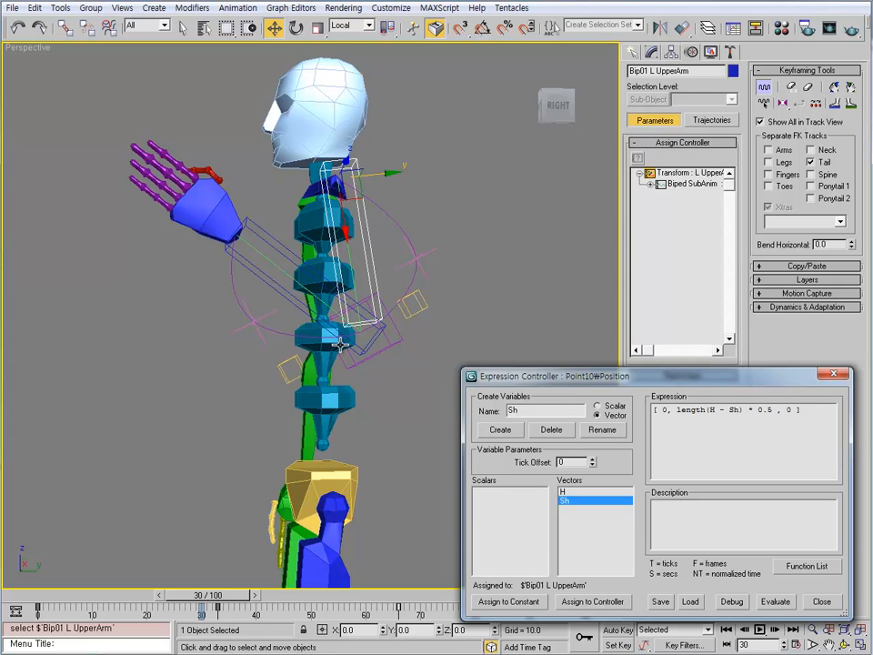
{"action": "left_click", "coordinate": [772, 601]}
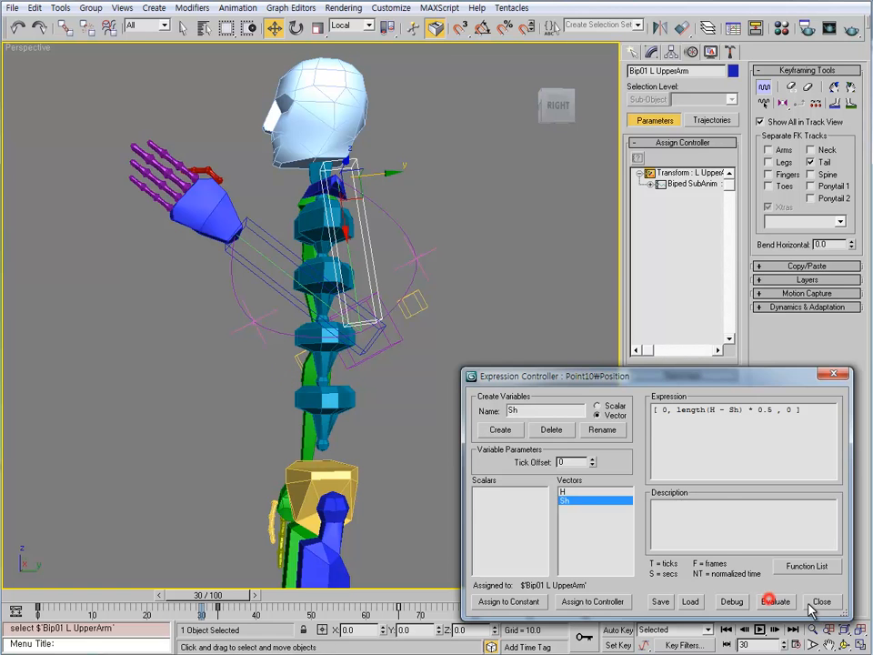
{"action": "left_click", "coordinate": [821, 602]}
{"action": "middle_click_drag", "start_coordinate": [317, 384], "coordinate": [293, 427], "text": "alt"}
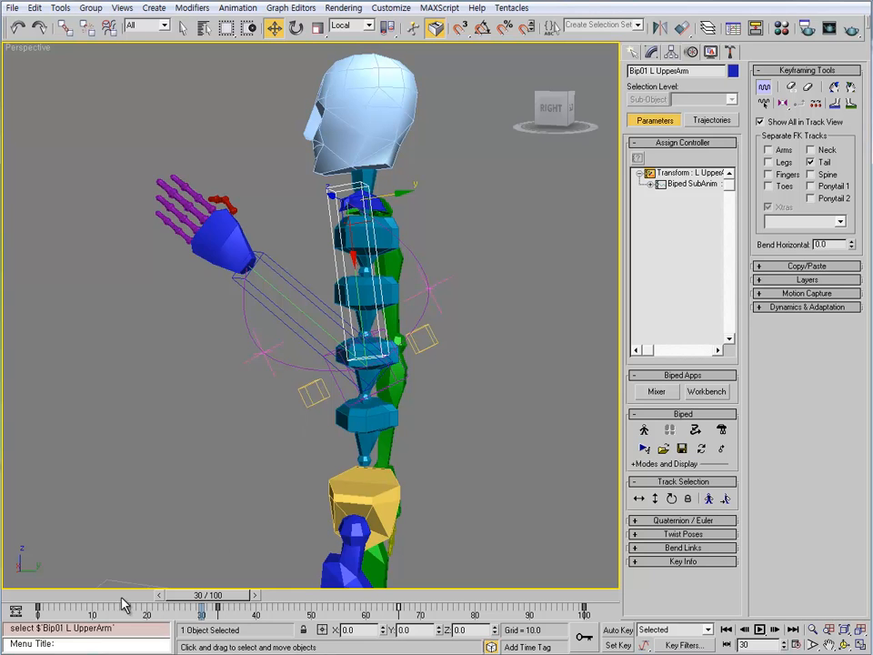
- Go to frame 26 and assign a LookAt Constraint to the rotation of the elbow helper Point06
{"action": "left_click_drag", "start_coordinate": [200, 595], "coordinate": [175, 595]}
{"action": "key", "text": "w"}
{"action": "left_click", "coordinate": [416, 362]}
{"action": "middle_click_drag", "start_coordinate": [440, 405], "coordinate": [507, 316], "text": "alt"}
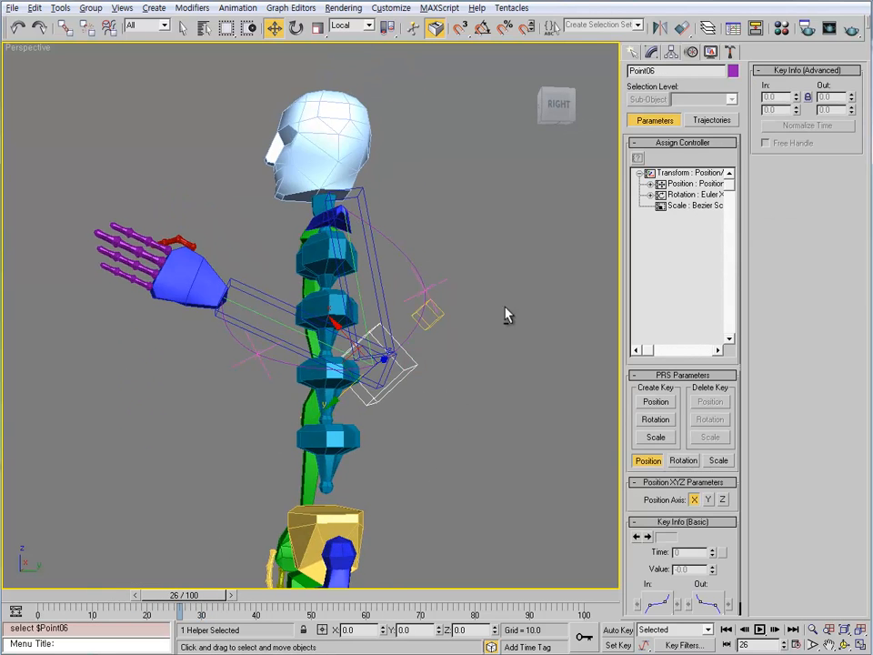
{"action": "left_click", "coordinate": [691, 195]}
{"action": "left_click", "coordinate": [637, 158]}
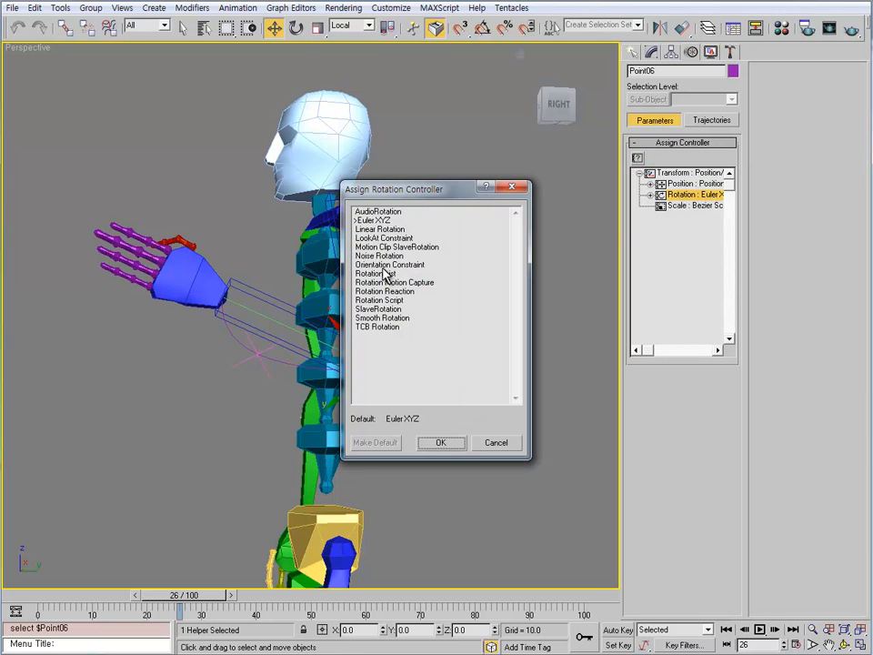
{"action": "left_click", "coordinate": [383, 238]}
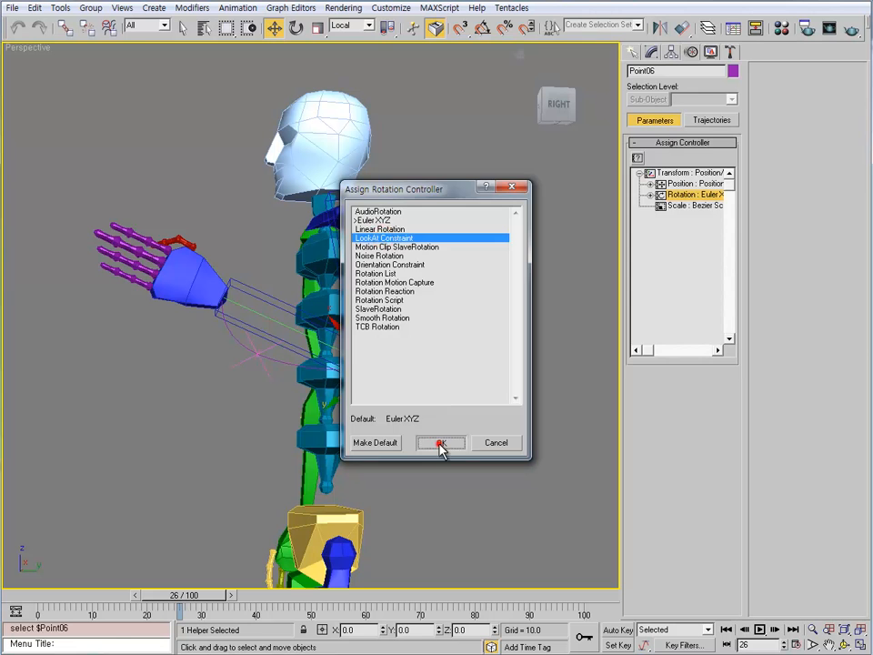
{"action": "left_click", "coordinate": [441, 442]}
- Add Bip01 L Hand and Bip01 L UpperArm as LookAt targets of Point06
{"action": "left_click", "coordinate": [812, 88]}
{"action": "left_click", "coordinate": [162, 225]}
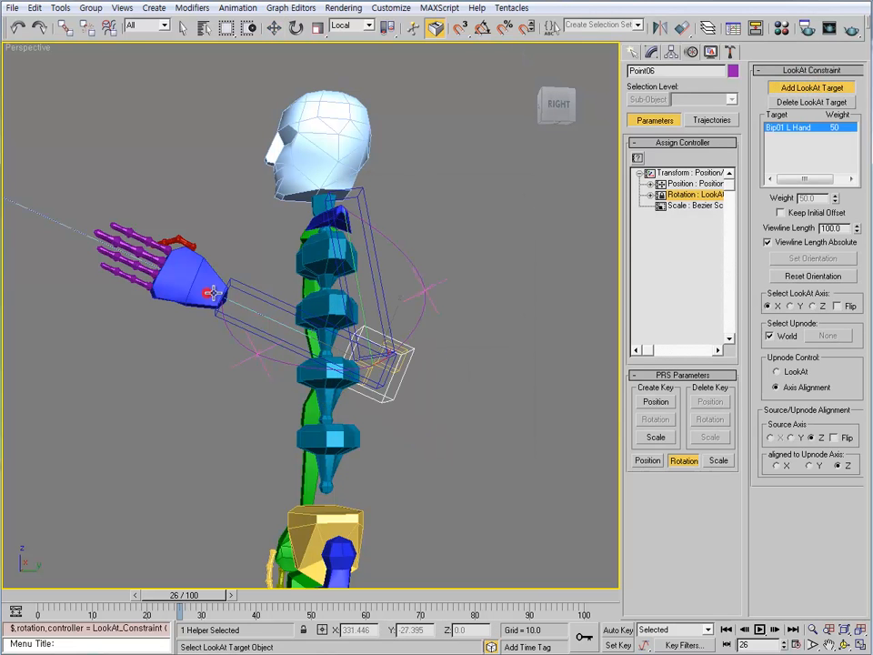
{"action": "left_click", "coordinate": [363, 196]}
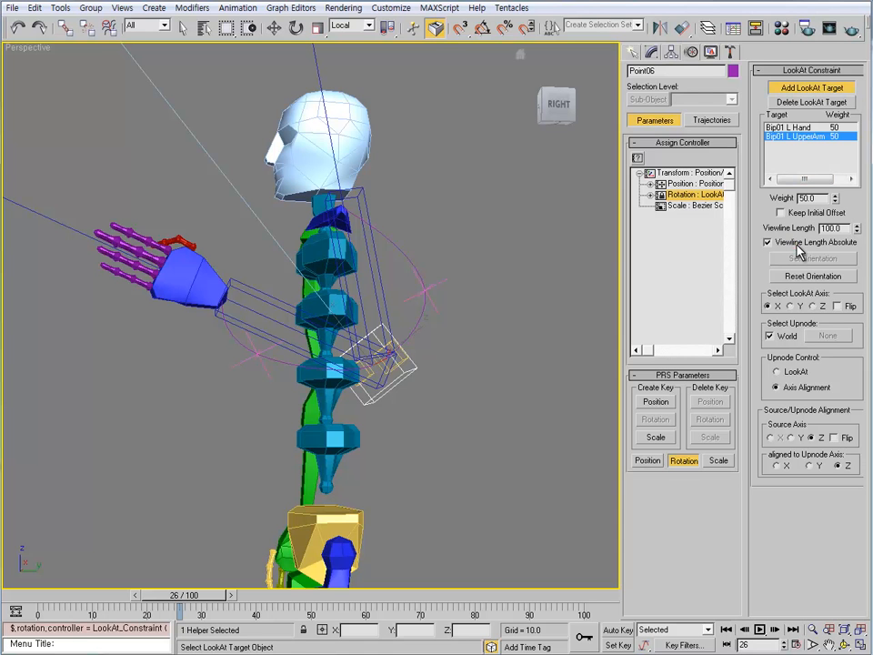
- Turn off Viewline Length Absolute, set the viewline length to 1, and stop adding LookAt targets
{"action": "left_click", "coordinate": [796, 244]}
{"action": "left_click_drag", "start_coordinate": [842, 230], "coordinate": [611, 230]}
{"action": "type", "text": "1"}
{"action": "key", "text": "Return"}
{"action": "middle_click_drag", "start_coordinate": [380, 289], "coordinate": [375, 379], "text": "alt"}
{"action": "left_click", "coordinate": [818, 87]}
{"action": "middle_click_drag", "start_coordinate": [392, 418], "coordinate": [417, 380], "text": "alt"}
- Replace the World upnode of Point06's LookAt Constraint with Bip01 L UpperArm
{"action": "left_click", "coordinate": [788, 338]}
{"action": "left_click", "coordinate": [822, 336]}
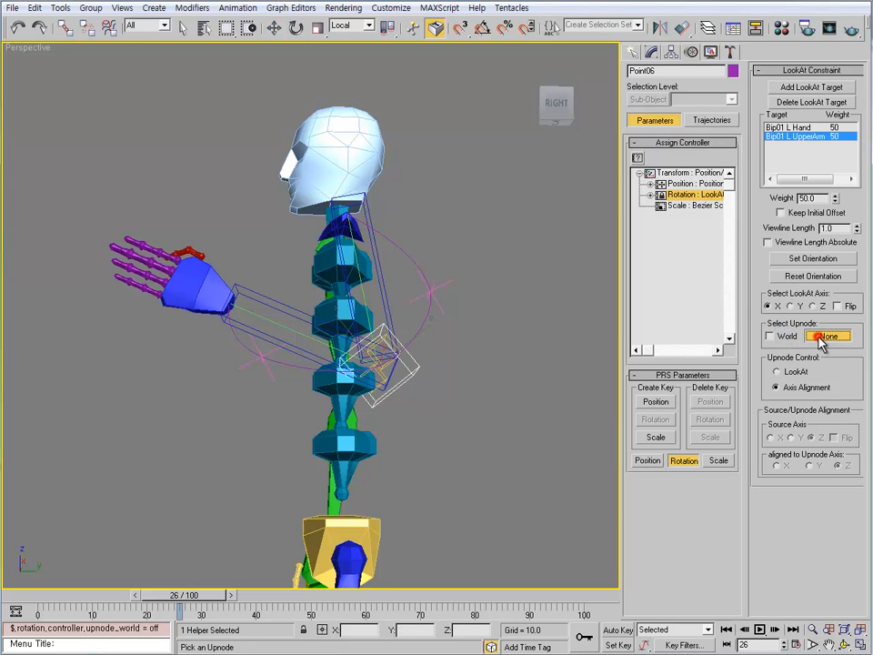
{"action": "left_click", "coordinate": [382, 289]}
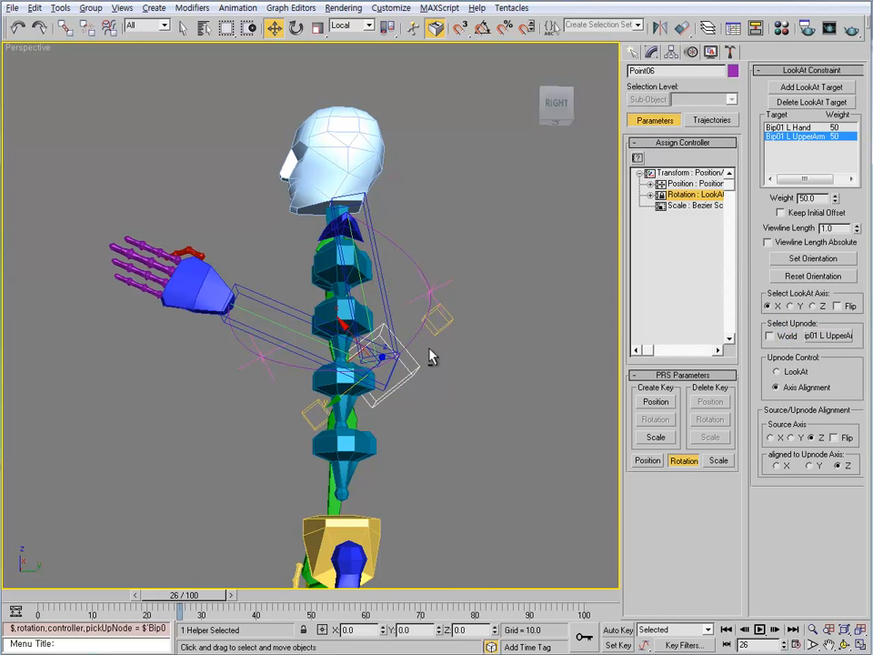
- Scrub the animation between frames 9 and 45 and examine how the elbow box helpers move as the arm bends
{"action": "middle_click_drag", "start_coordinate": [433, 356], "coordinate": [423, 373], "text": "alt"}
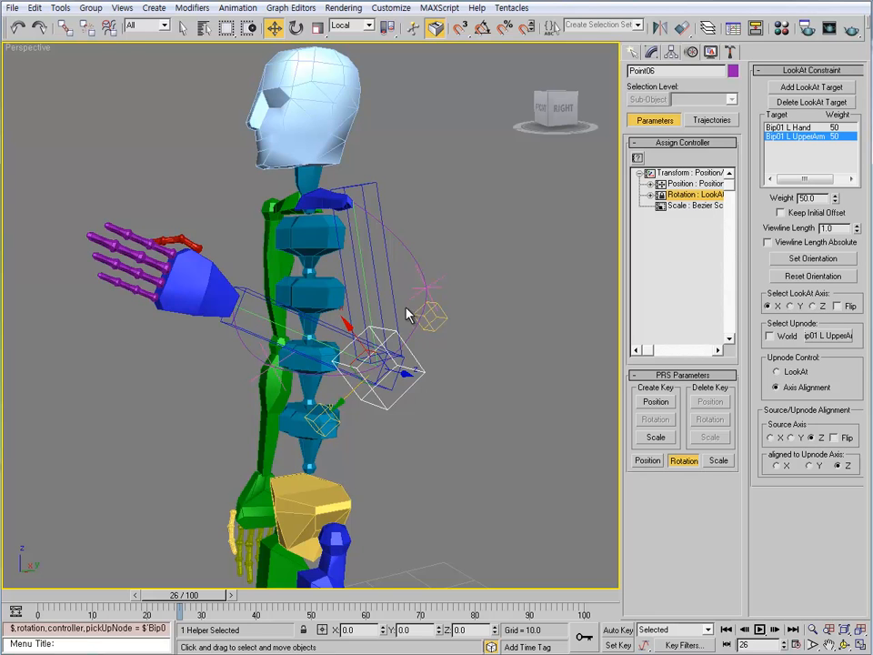
{"action": "middle_click_drag", "start_coordinate": [554, 467], "coordinate": [279, 479], "text": "alt"}
{"action": "mouse_move", "coordinate": [180, 595]}
{"action": "left_mouse_down"}
{"action": "mouse_move", "coordinate": [83, 595]}
{"action": "mouse_move", "coordinate": [177, 595]}
{"action": "left_mouse_up"}
{"action": "key", "text": "w"}
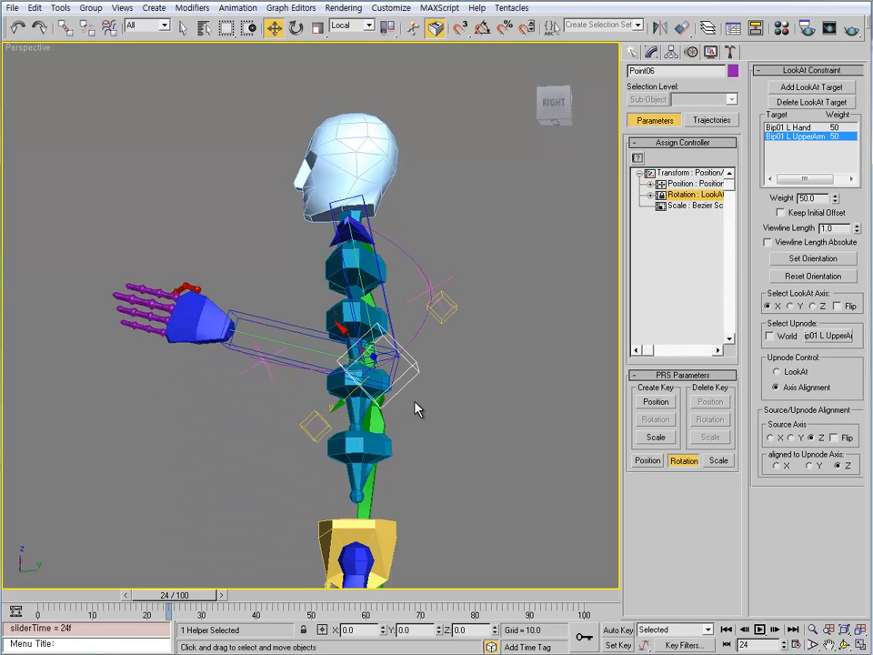
{"action": "left_click", "coordinate": [457, 307]}
{"action": "middle_click_drag", "start_coordinate": [464, 355], "coordinate": [438, 383], "text": "alt"}
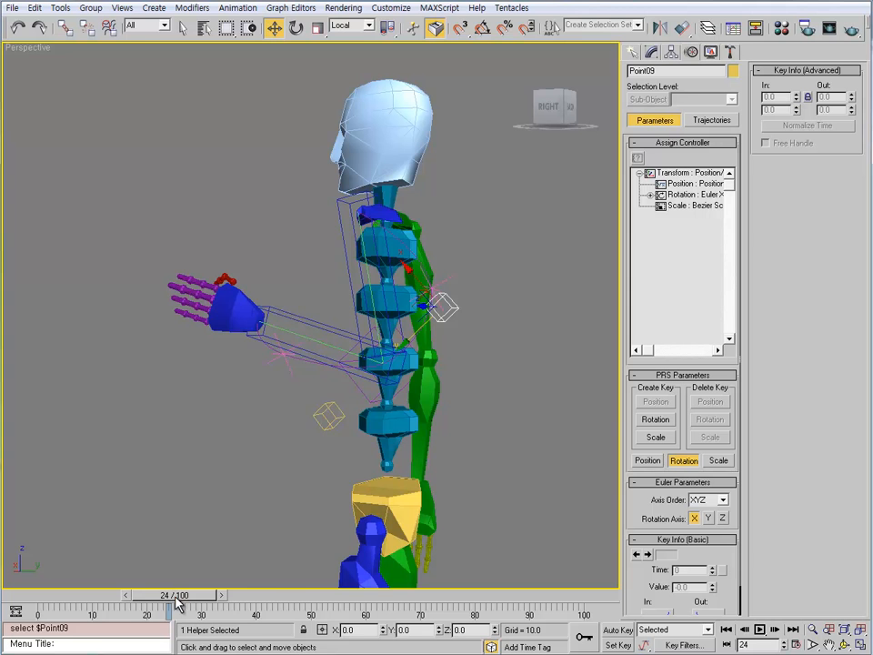
{"action": "left_click_drag", "start_coordinate": [178, 605], "coordinate": [289, 596]}
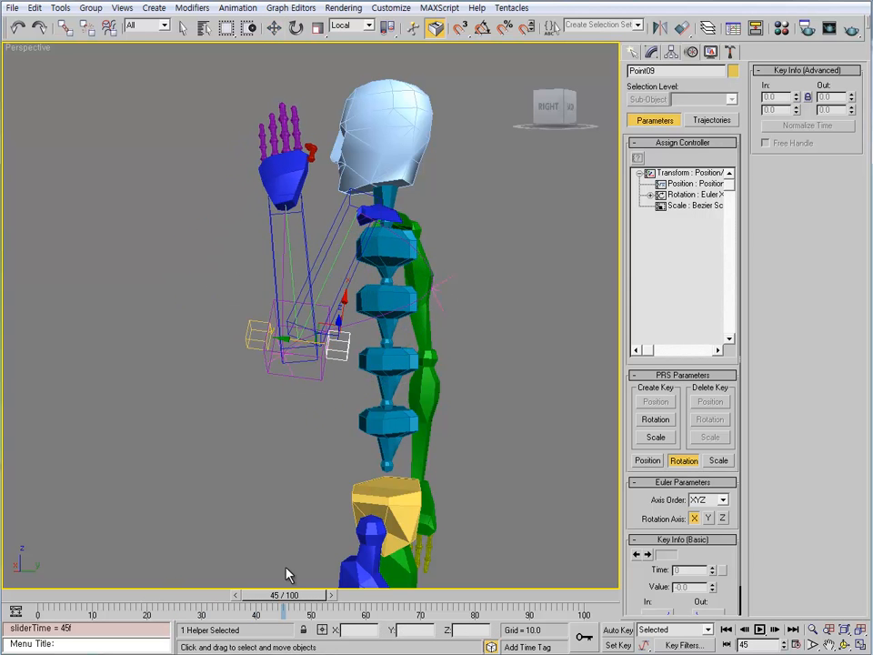
{"action": "key", "text": "w"}
{"action": "middle_click_drag", "start_coordinate": [296, 338], "coordinate": [220, 273]}
{"action": "scroll", "coordinate": [273, 393], "scroll_direction": "up", "scroll_amount": 3}
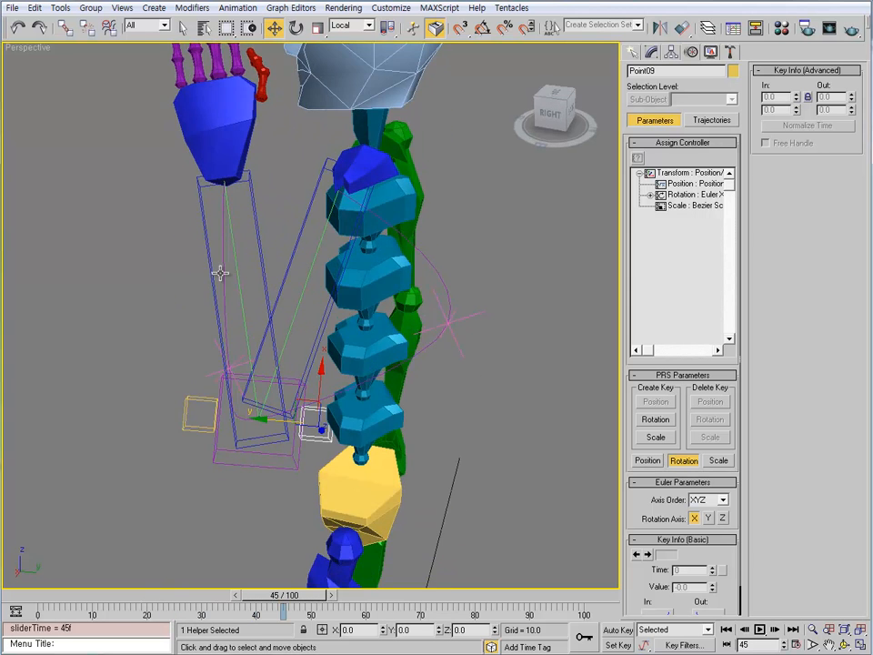
{"action": "left_click_drag", "start_coordinate": [285, 597], "coordinate": [91, 591]}
{"action": "middle_click_drag", "start_coordinate": [256, 415], "coordinate": [283, 365], "text": "alt"}
{"action": "scroll", "coordinate": [285, 367], "scroll_direction": "down", "scroll_amount": 3}
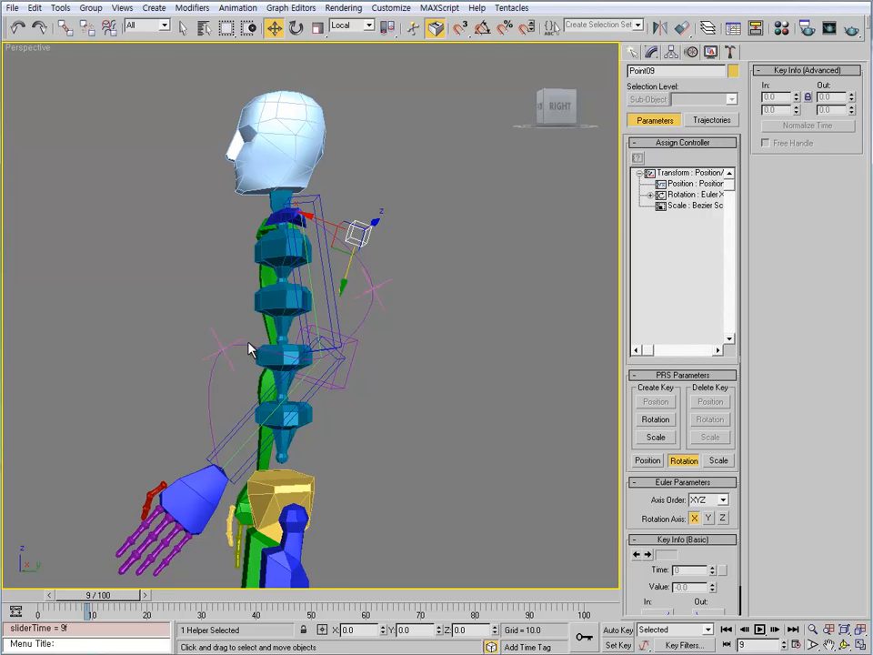
{"action": "middle_click_drag", "start_coordinate": [225, 467], "coordinate": [291, 397], "text": "alt"}
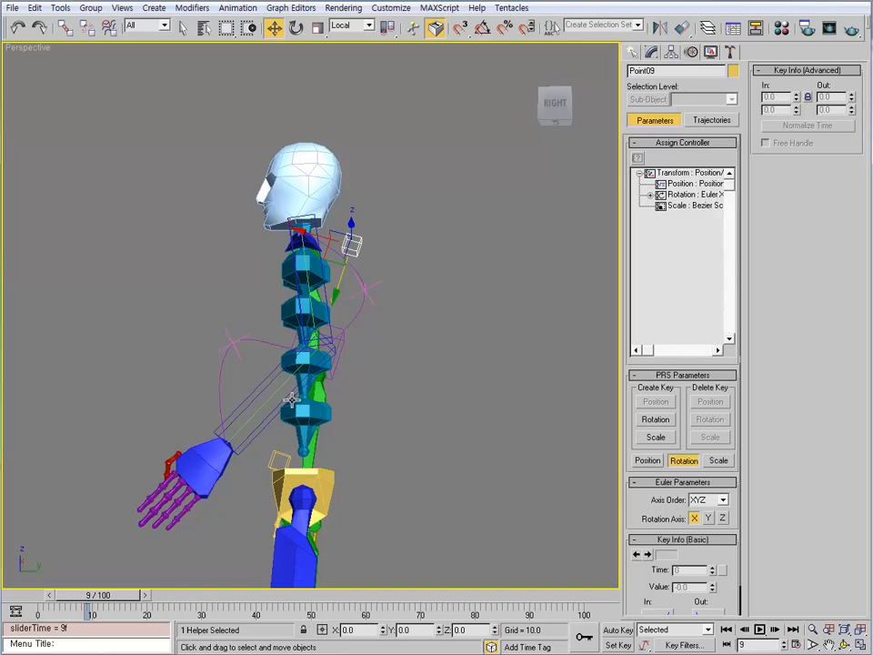
- Select Point07 in front of the arm, go to frame 26, and assign a Position Constraint to its position
{"action": "left_click", "coordinate": [238, 338]}
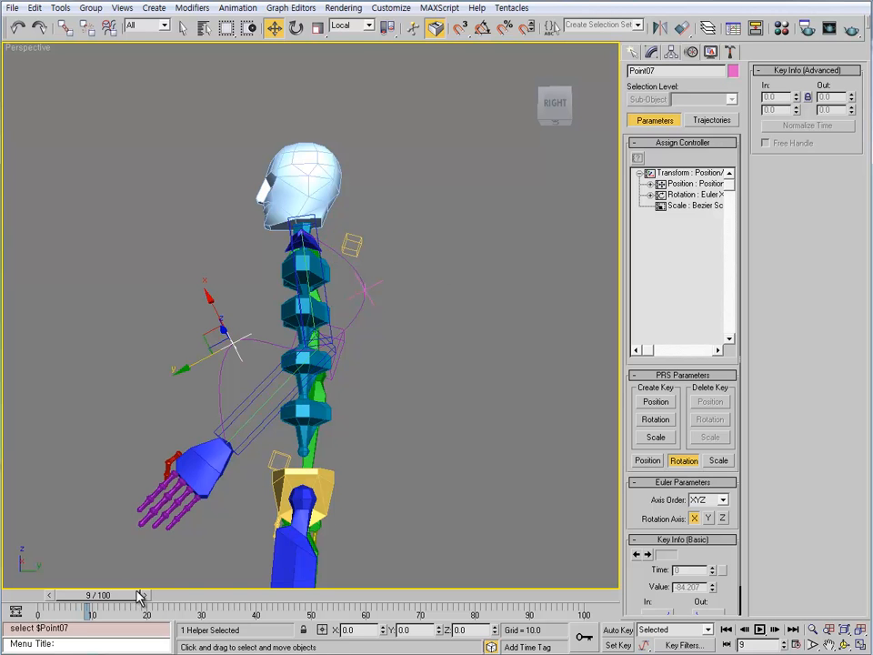
{"action": "left_click_drag", "start_coordinate": [141, 596], "coordinate": [234, 595]}
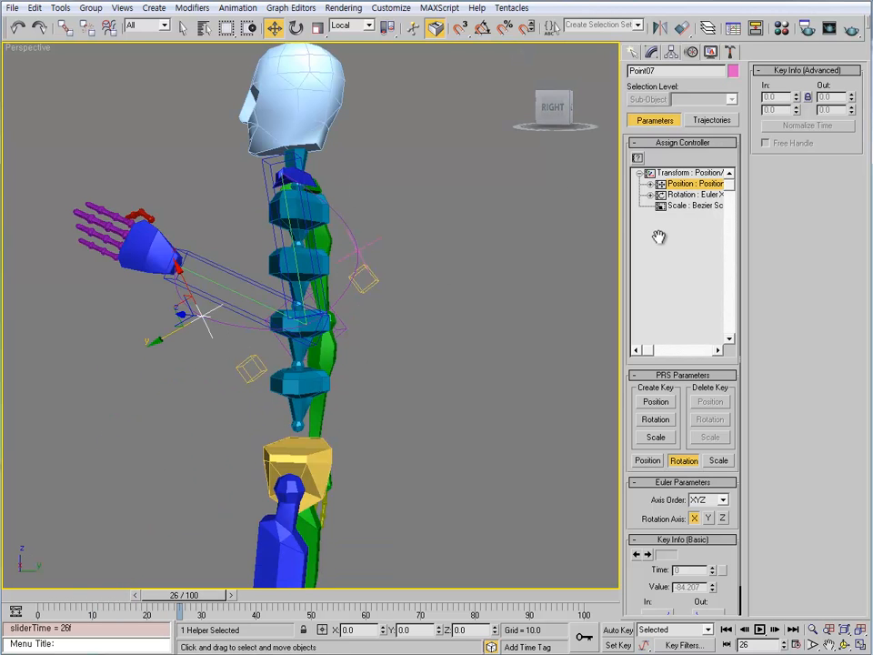
{"action": "left_click", "coordinate": [637, 158]}
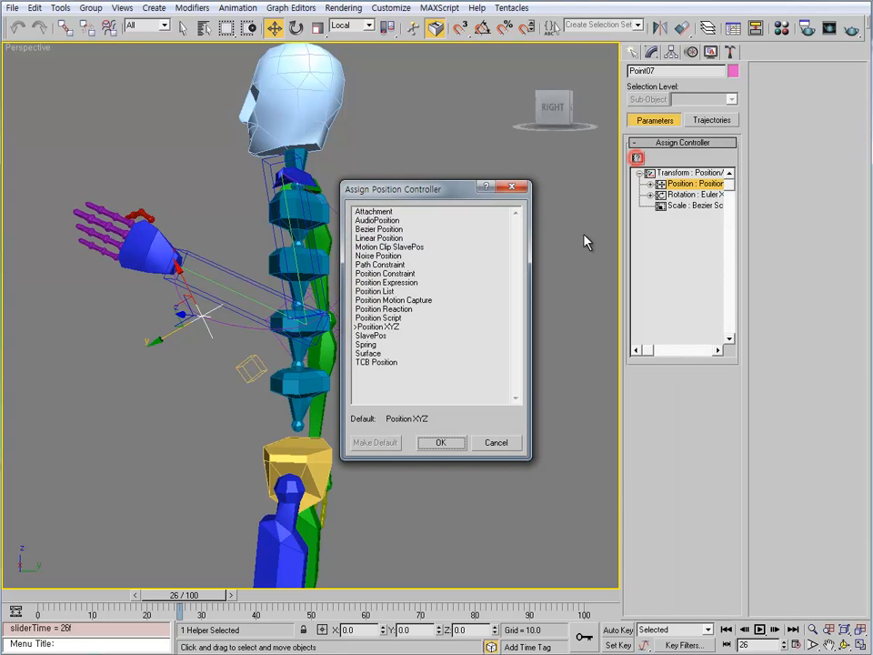
{"action": "left_click", "coordinate": [387, 274]}
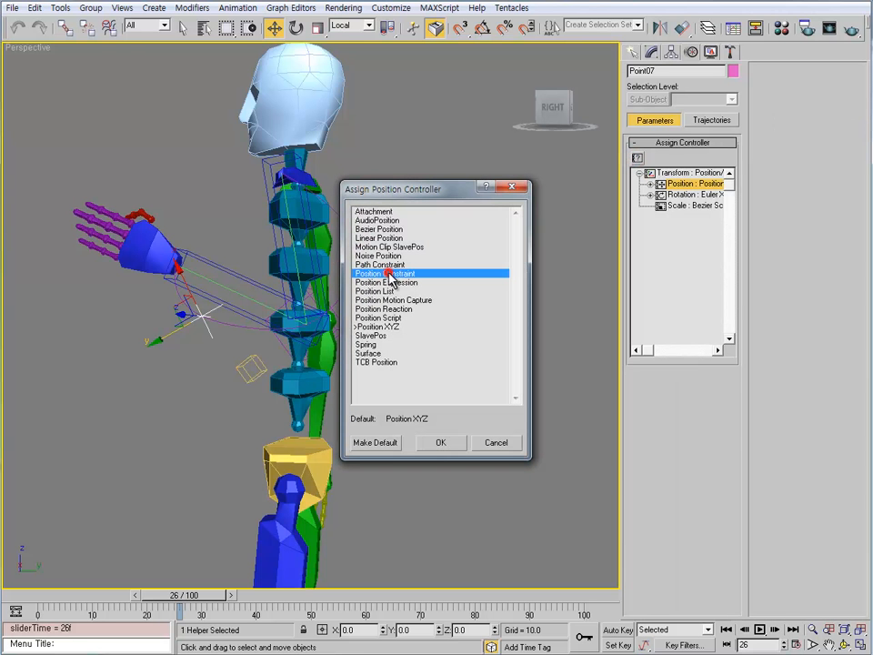
{"action": "left_click", "coordinate": [445, 443]}
- Add Bip01 L Hand, Bip01 L Forearm and Point10 as targets of Point07's Position Constraint, then stop adding targets
{"action": "left_click", "coordinate": [787, 89]}
{"action": "middle_click_drag", "start_coordinate": [320, 263], "coordinate": [242, 267], "text": "alt"}
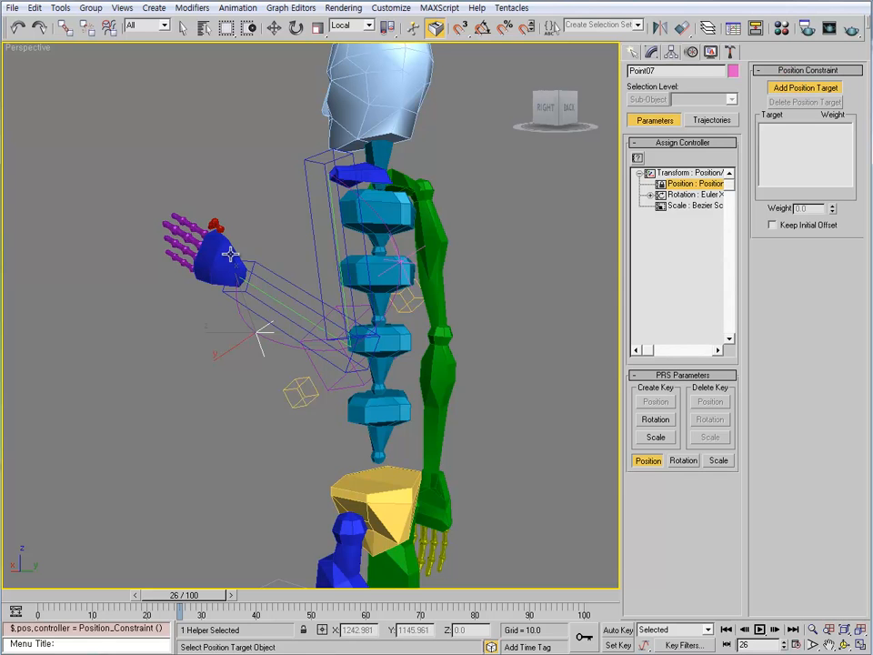
{"action": "left_click", "coordinate": [230, 255]}
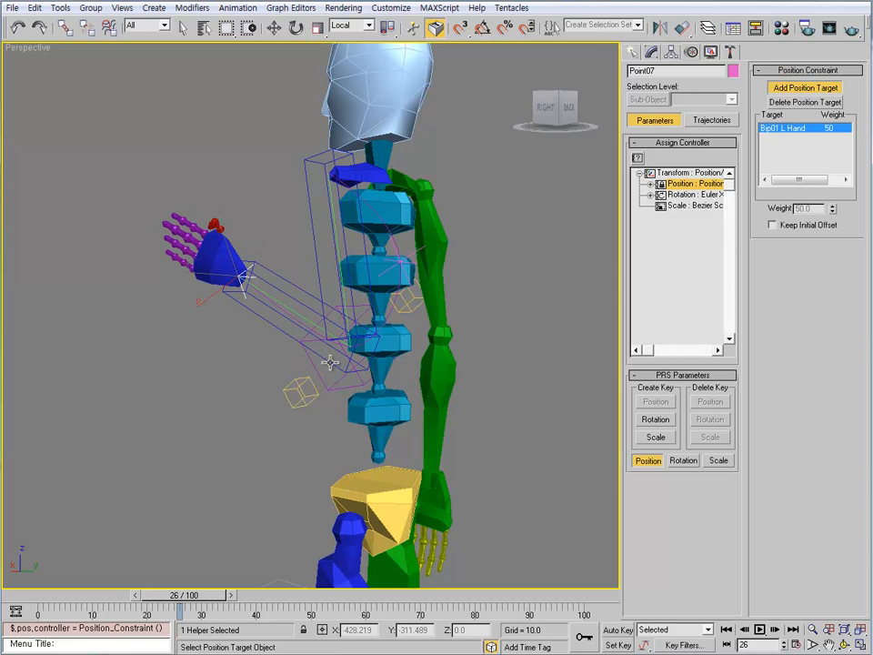
{"action": "left_click", "coordinate": [277, 327]}
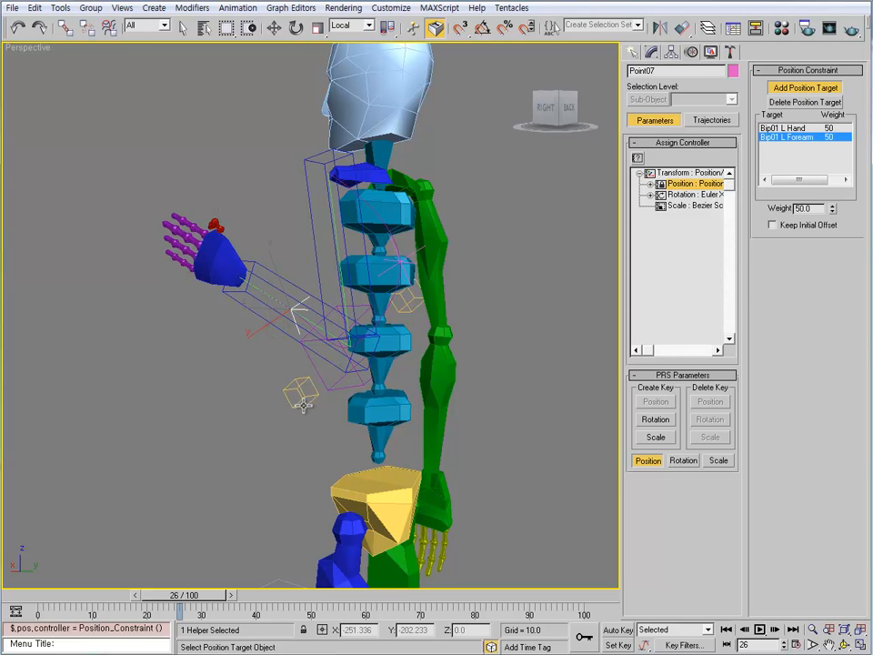
{"action": "left_click", "coordinate": [303, 403]}
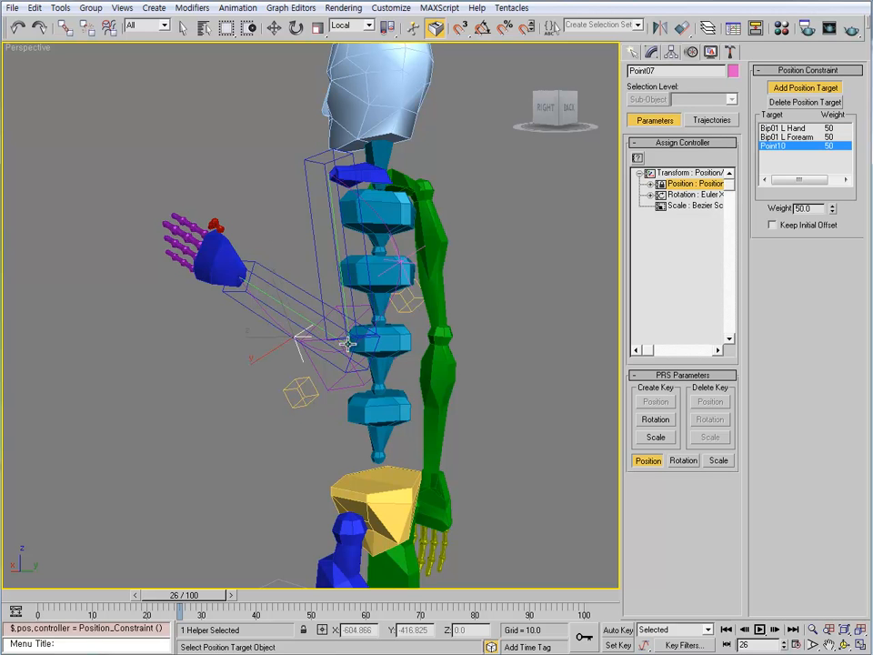
{"action": "middle_click_drag", "start_coordinate": [307, 403], "coordinate": [346, 389], "text": "alt"}
{"action": "key", "text": "w"}
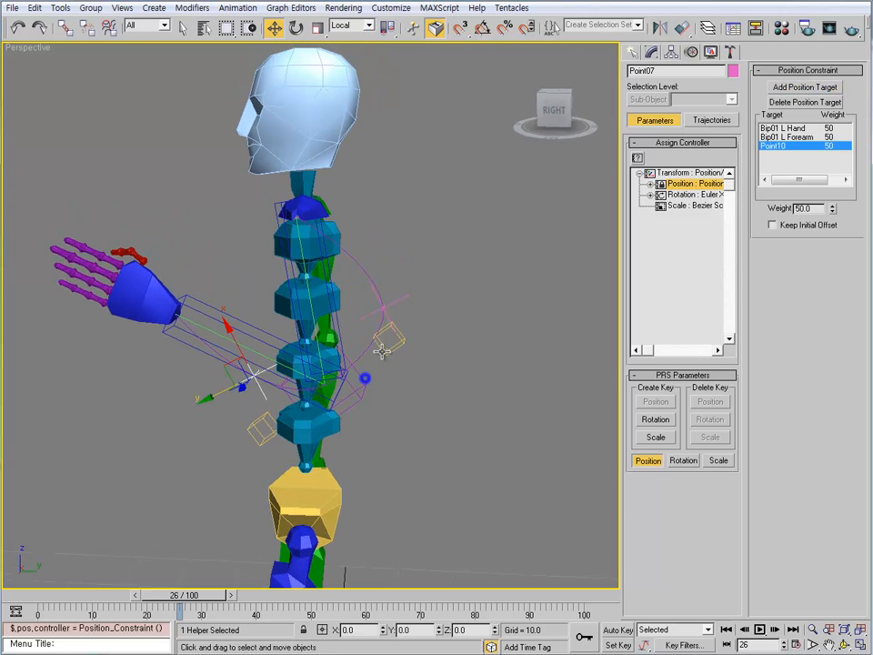
- Select Point05 behind the upper arm and assign a Position Constraint to its position
{"action": "left_click", "coordinate": [405, 299]}
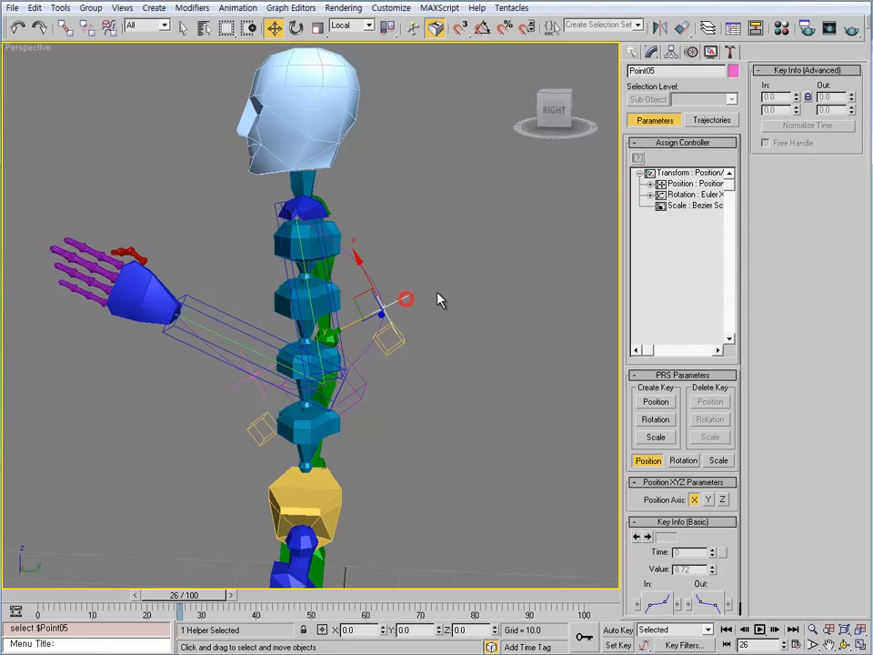
{"action": "left_click", "coordinate": [682, 183]}
{"action": "left_click", "coordinate": [637, 158]}
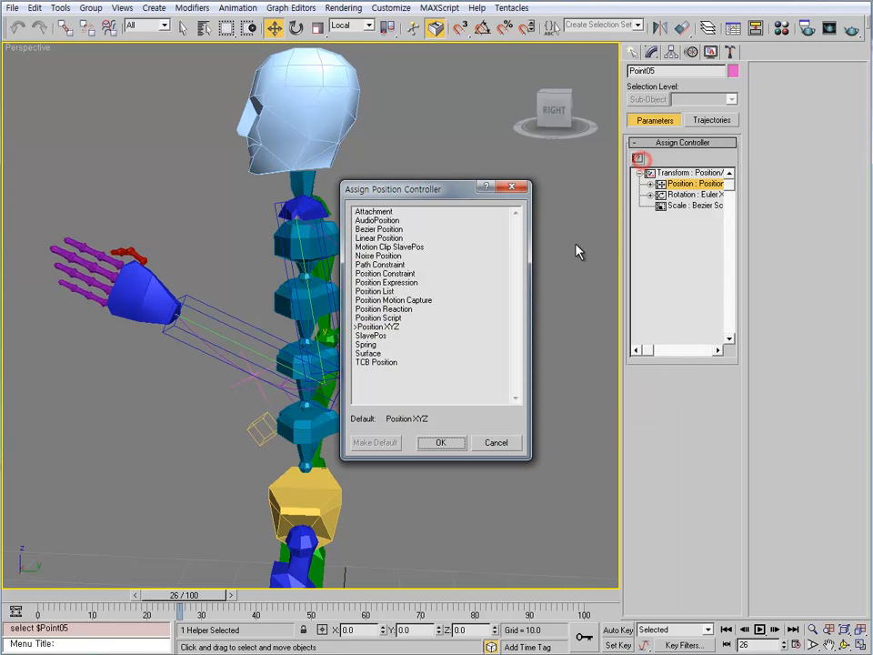
{"action": "left_click", "coordinate": [389, 274]}
{"action": "left_click", "coordinate": [441, 442]}
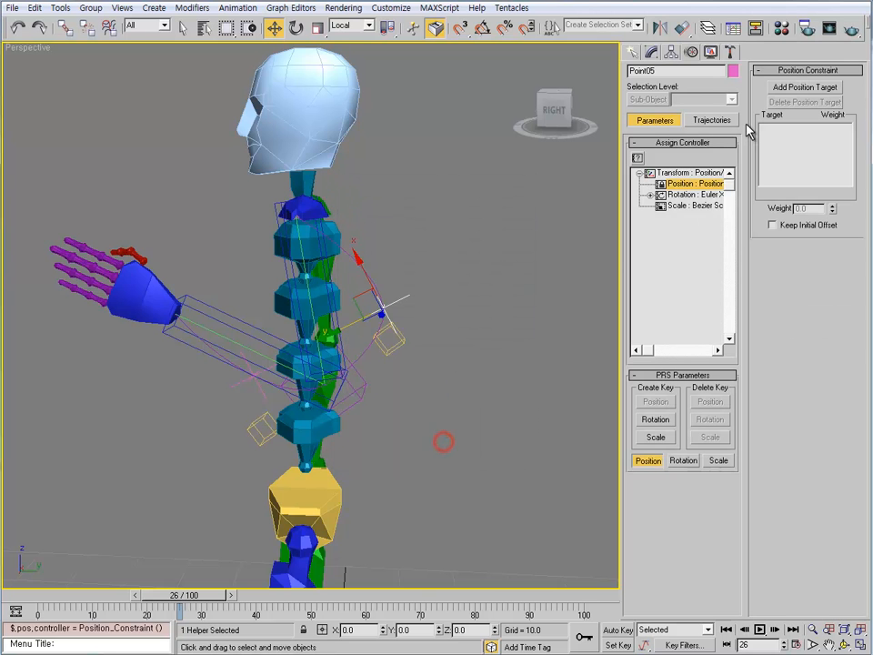
- Add Bip01 L UpperArm, Bip01 L Forearm and Point09 as targets of Point05's Position Constraint, then stop adding targets
{"action": "left_click", "coordinate": [794, 88]}
{"action": "middle_click_drag", "start_coordinate": [390, 345], "coordinate": [434, 330], "text": "alt"}
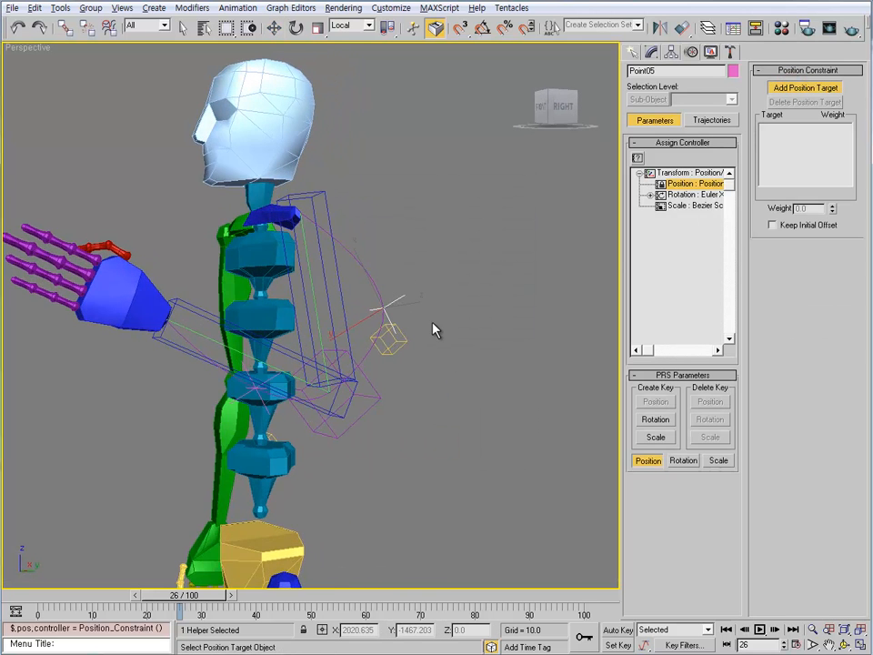
{"action": "left_click", "coordinate": [323, 186]}
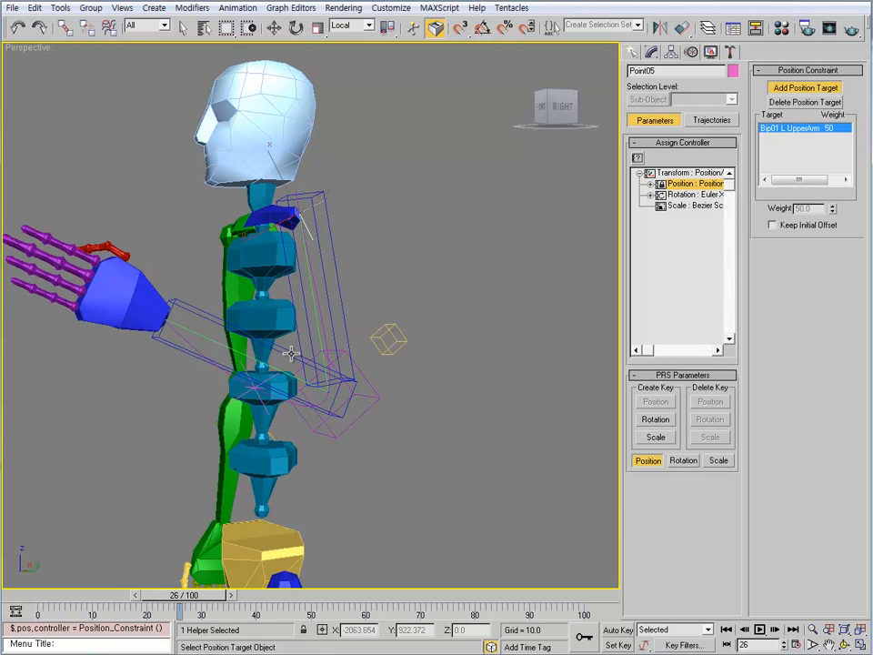
{"action": "middle_click_drag", "start_coordinate": [246, 380], "coordinate": [230, 363], "text": "alt"}
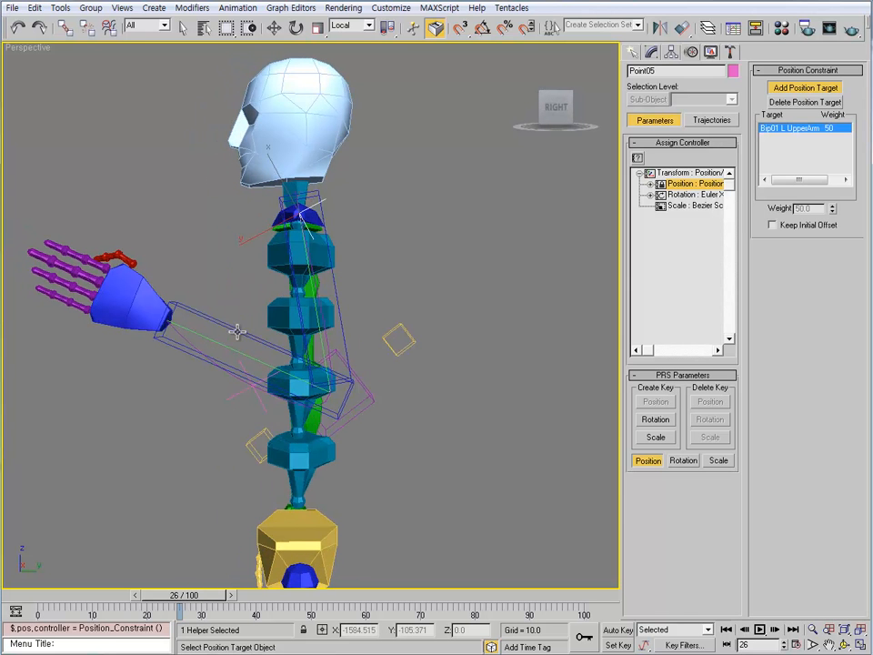
{"action": "left_click", "coordinate": [239, 336]}
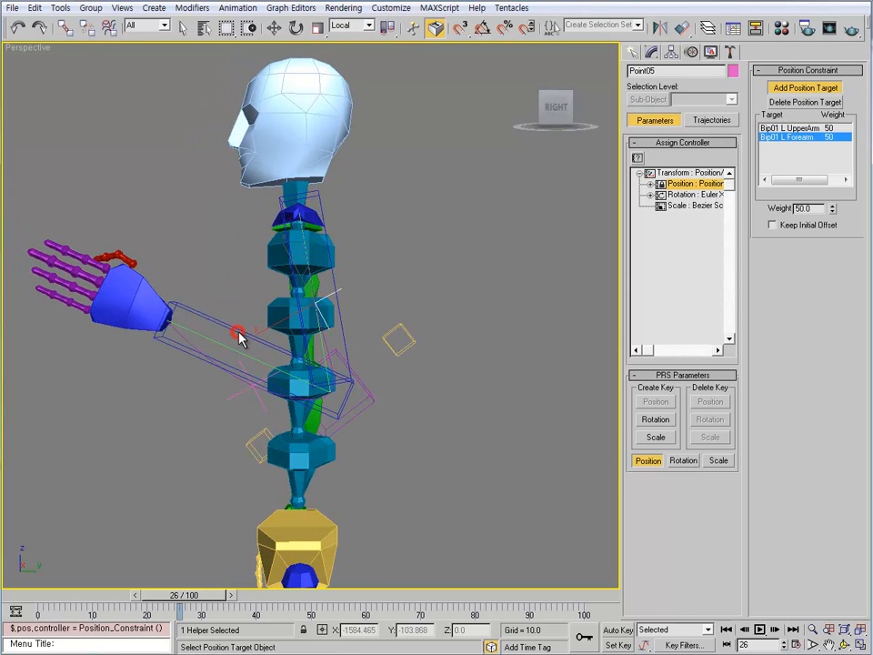
{"action": "left_click", "coordinate": [405, 343]}
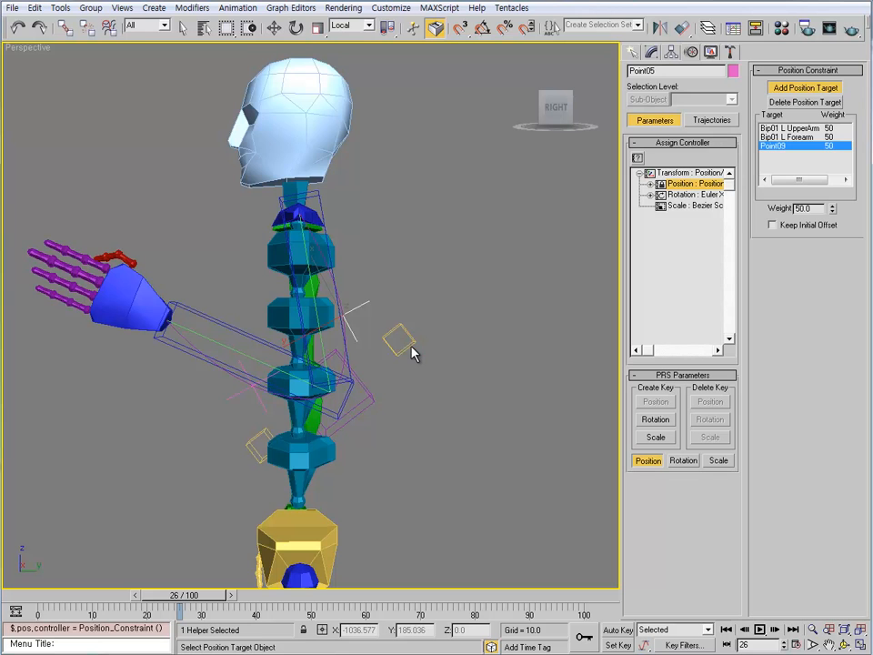
{"action": "key", "text": "w"}
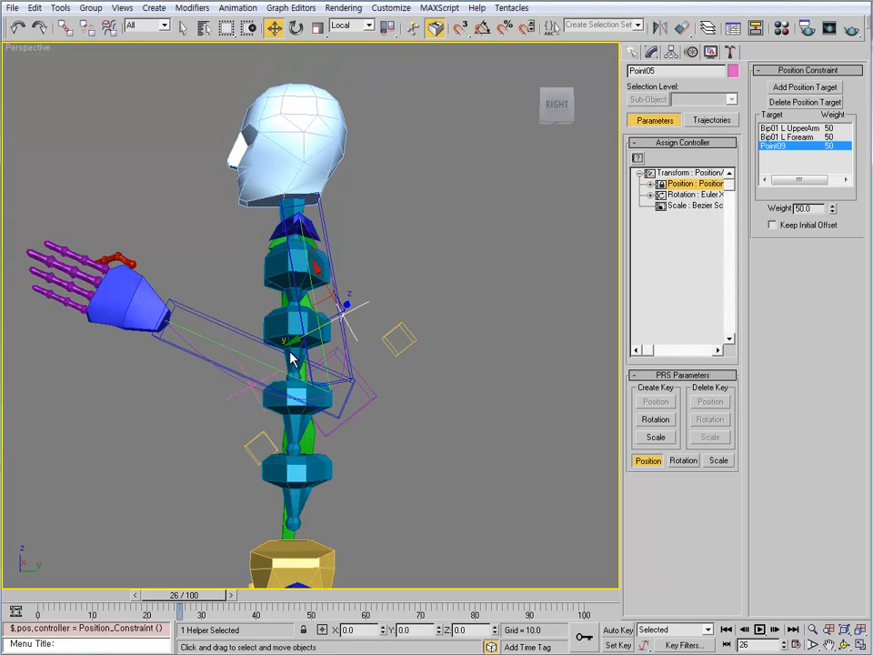
- Inspect the constrained points and box helpers, select the Line02 curve, and scrub the animation to examine how it follows the arm
{"action": "left_click", "coordinate": [400, 341]}
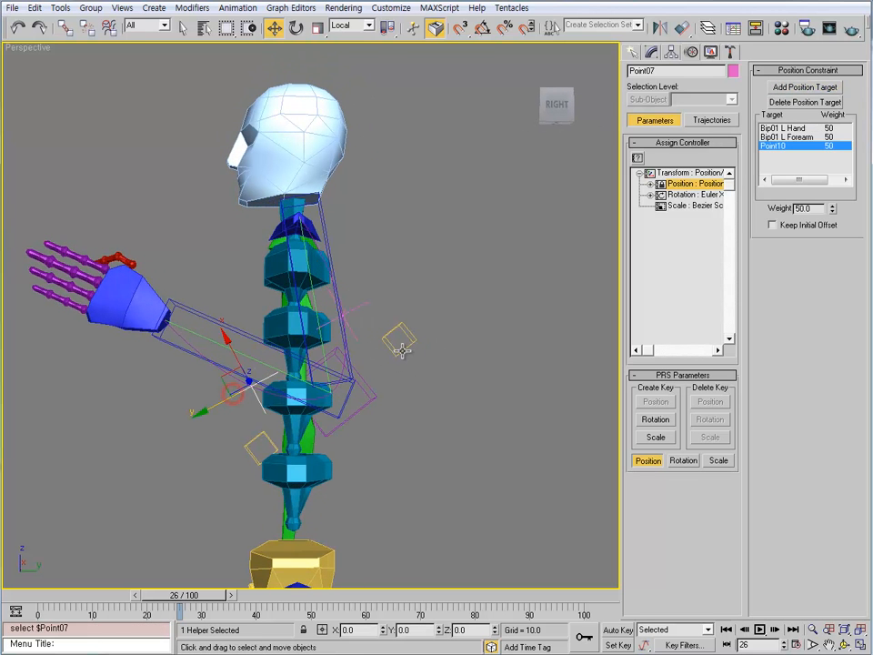
{"action": "left_click", "coordinate": [247, 445]}
{"action": "left_click", "coordinate": [403, 344]}
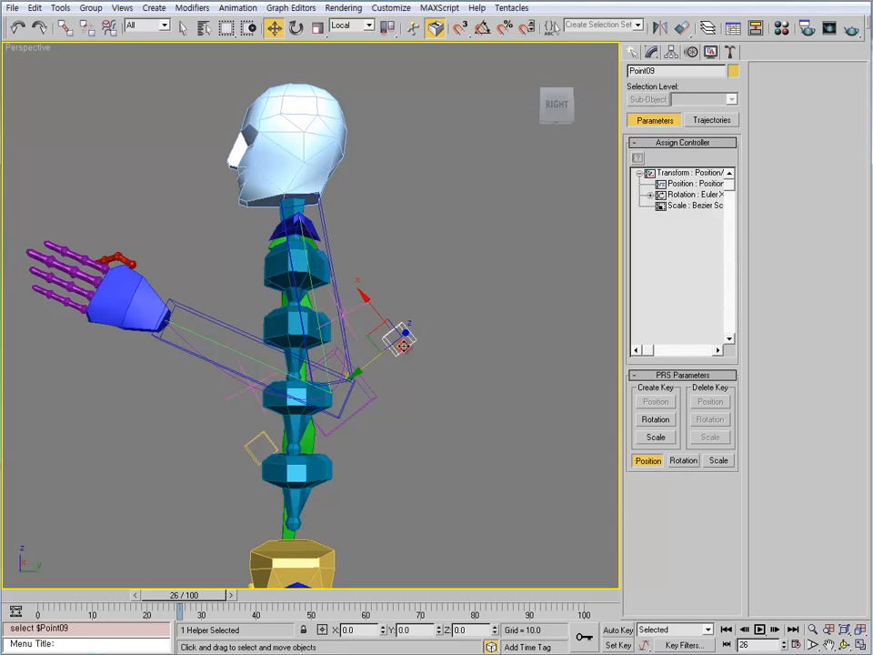
{"action": "left_click", "coordinate": [355, 308]}
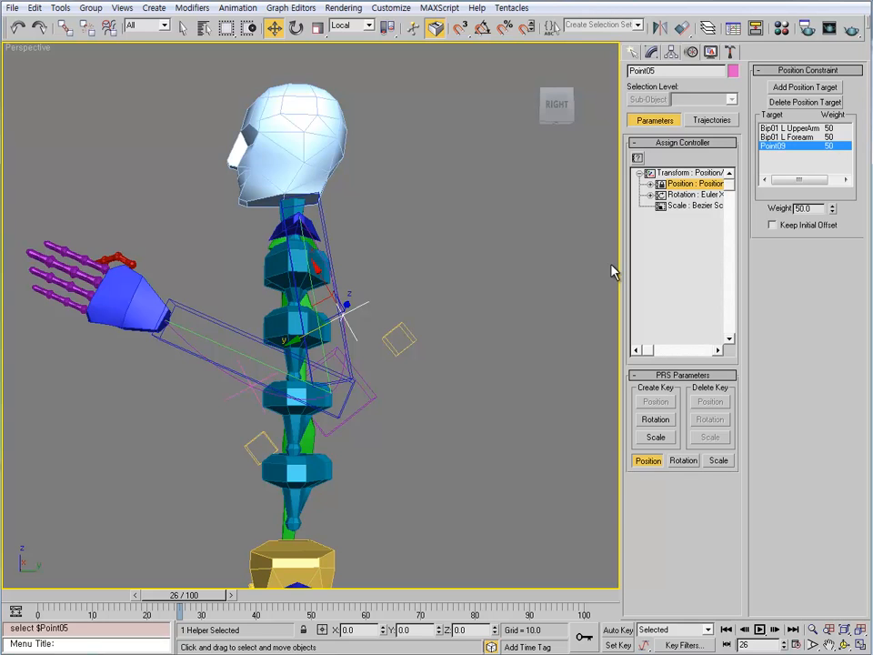
{"action": "mouse_move", "coordinate": [349, 377]}
{"action": "middle_mouse_down"}
{"action": "mouse_move", "coordinate": [356, 354]}
{"action": "mouse_move", "coordinate": [357, 386]}
{"action": "middle_mouse_up"}
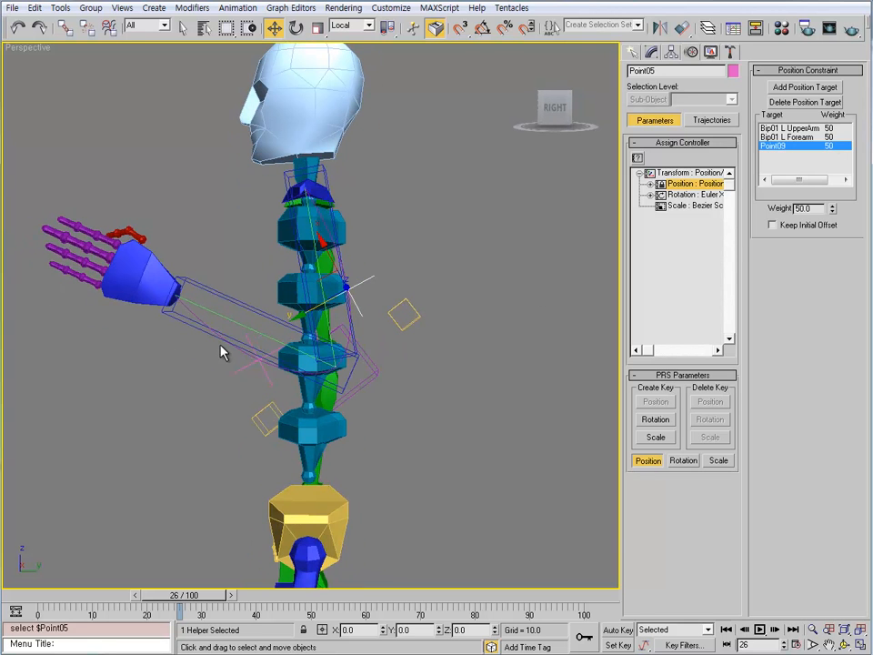
{"action": "left_click", "coordinate": [202, 319]}
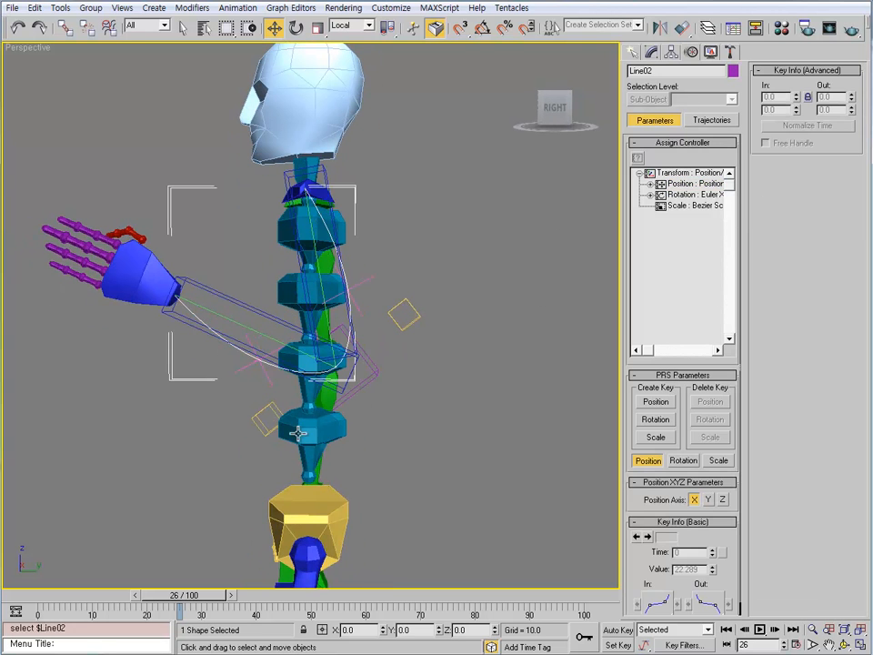
{"action": "left_click_drag", "start_coordinate": [142, 596], "coordinate": [198, 597]}
{"action": "middle_click_drag", "start_coordinate": [388, 434], "coordinate": [497, 375], "text": "alt"}
- Select the large elbow box helper Point06 and add an Attribute Holder modifier to it
{"action": "left_click", "coordinate": [393, 350]}
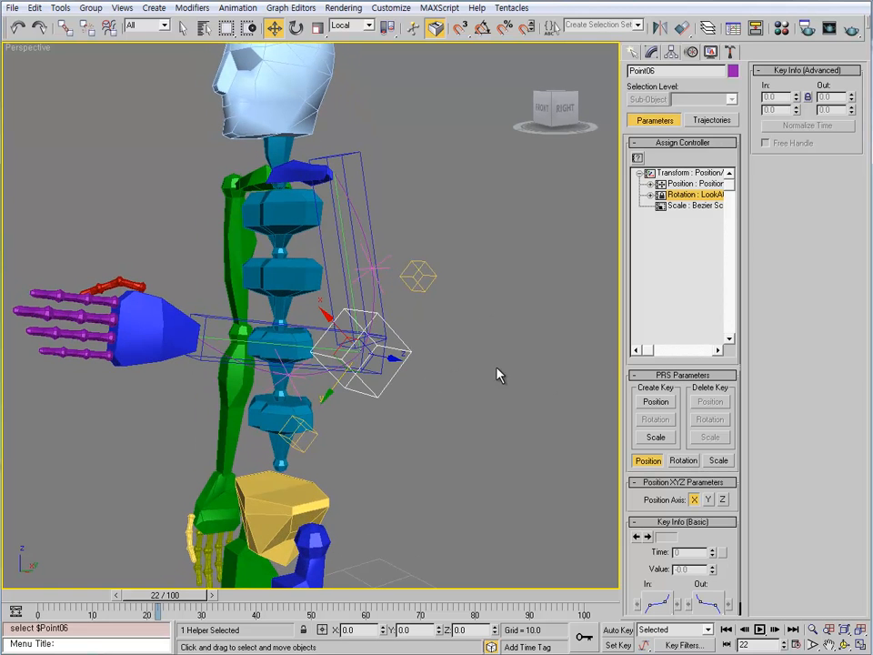
{"action": "middle_click_drag", "start_coordinate": [460, 345], "coordinate": [445, 241], "text": "alt"}
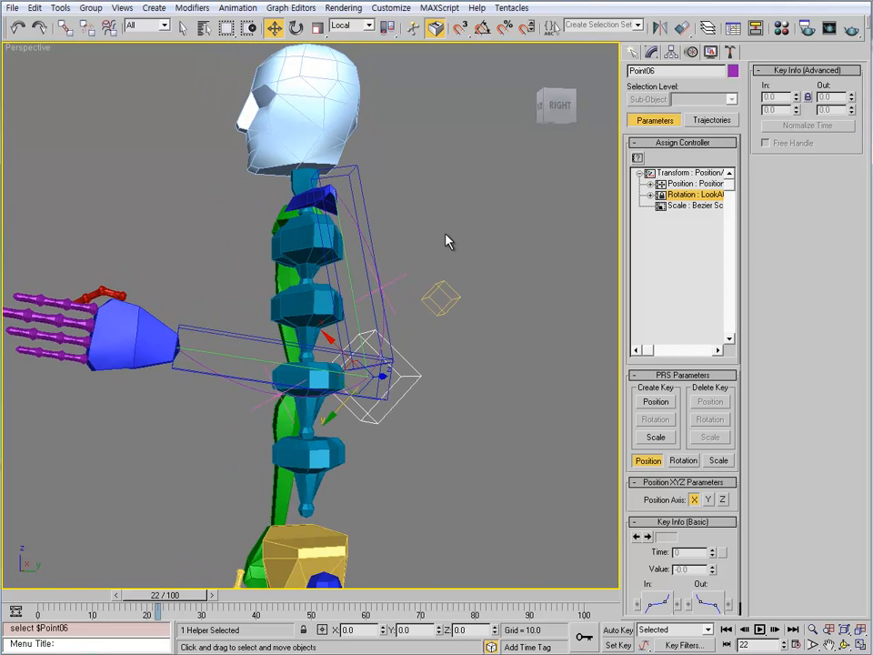
{"action": "left_click", "coordinate": [652, 53]}
{"action": "left_click", "coordinate": [680, 88]}
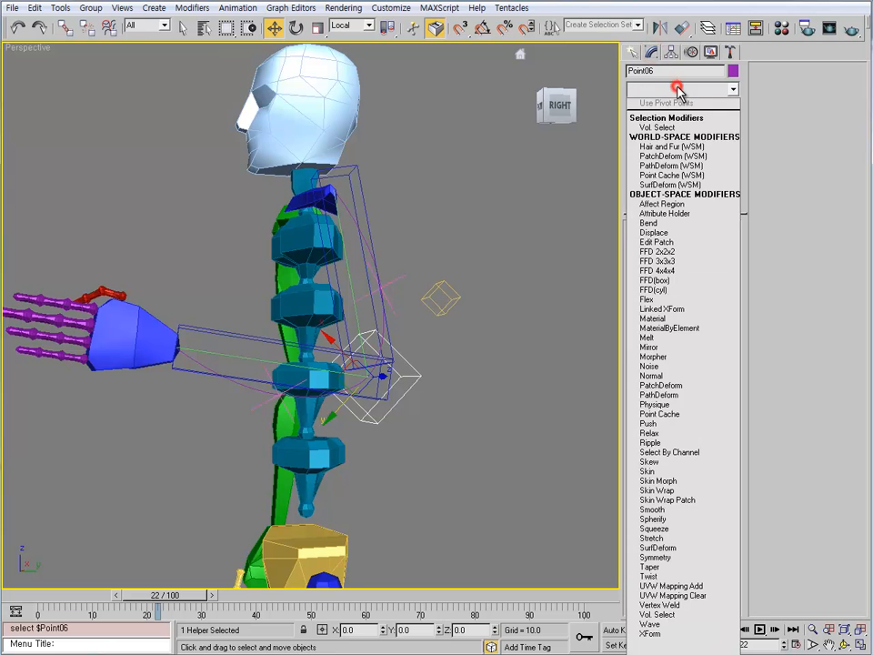
{"action": "key", "text": "a"}
{"action": "left_click", "coordinate": [679, 212]}
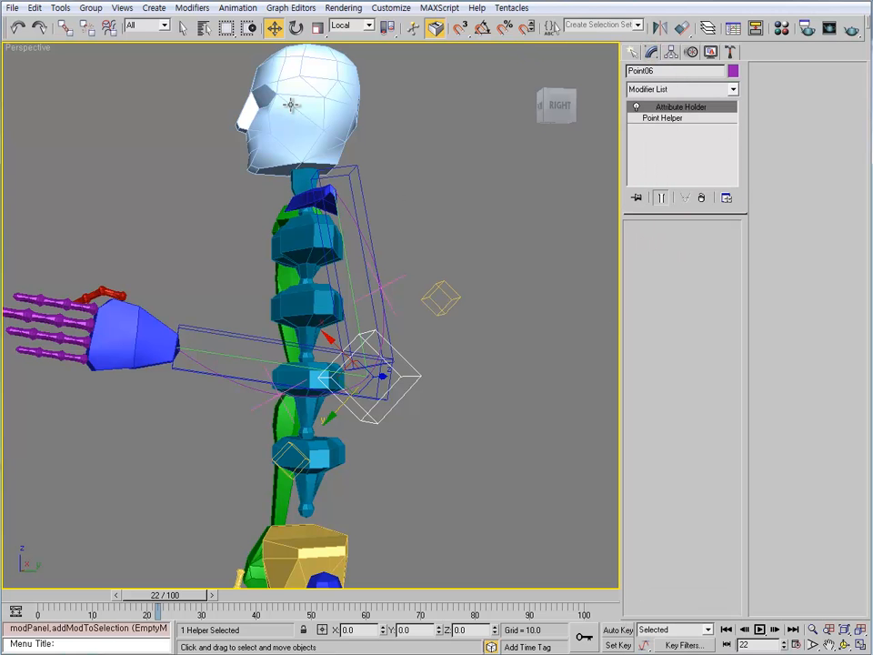
- Open the Parameter Editor for Point06's Attribute Holder and place it clear of the elbow
{"action": "left_click", "coordinate": [235, 9]}
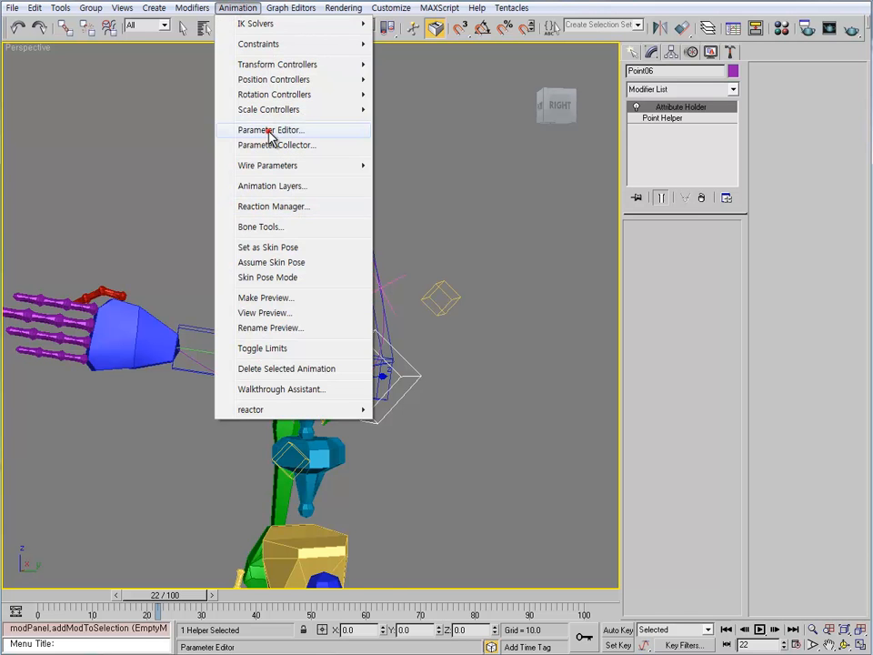
{"action": "left_click", "coordinate": [246, 130]}
{"action": "left_click_drag", "start_coordinate": [117, 82], "coordinate": [99, 84]}
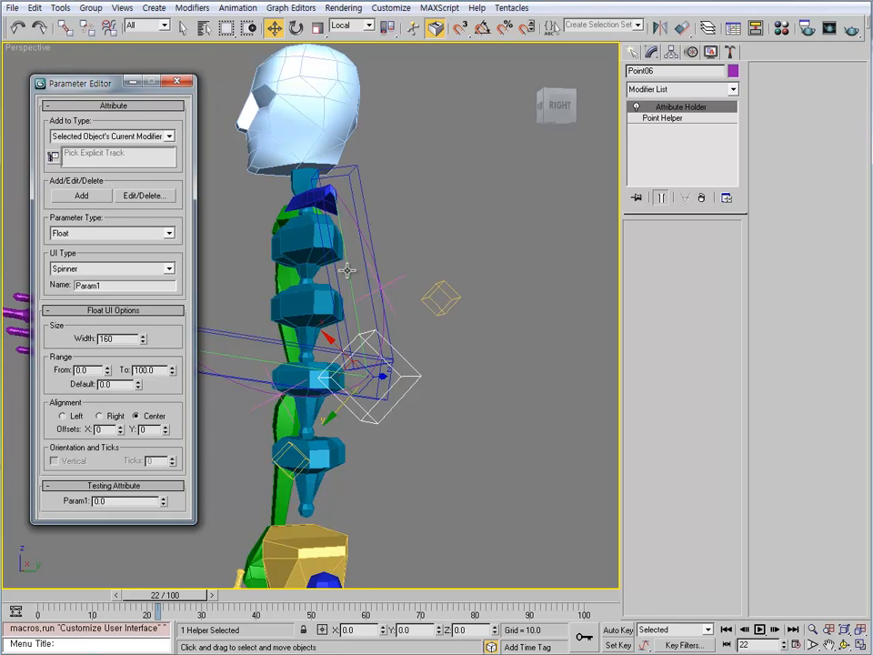
- Create a teapot with a radius of about 4.44 on the ground beside the Biped
{"action": "middle_click_drag", "start_coordinate": [363, 287], "coordinate": [459, 358]}
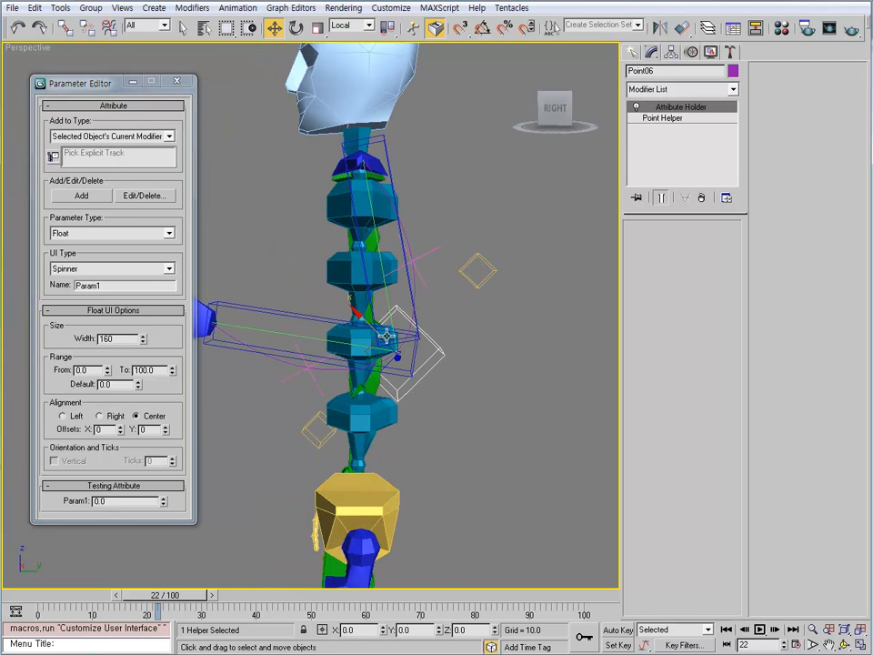
{"action": "scroll", "coordinate": [492, 415], "scroll_direction": "down", "scroll_amount": 5}
{"action": "middle_click_drag", "start_coordinate": [396, 382], "coordinate": [441, 411], "text": "alt"}
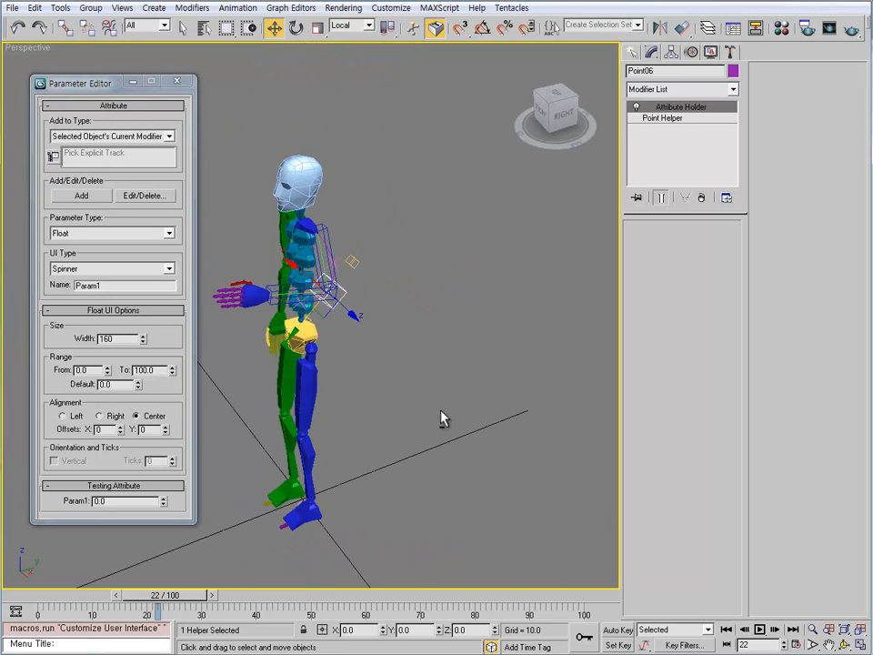
{"action": "left_click", "coordinate": [634, 52]}
{"action": "left_click", "coordinate": [660, 197]}
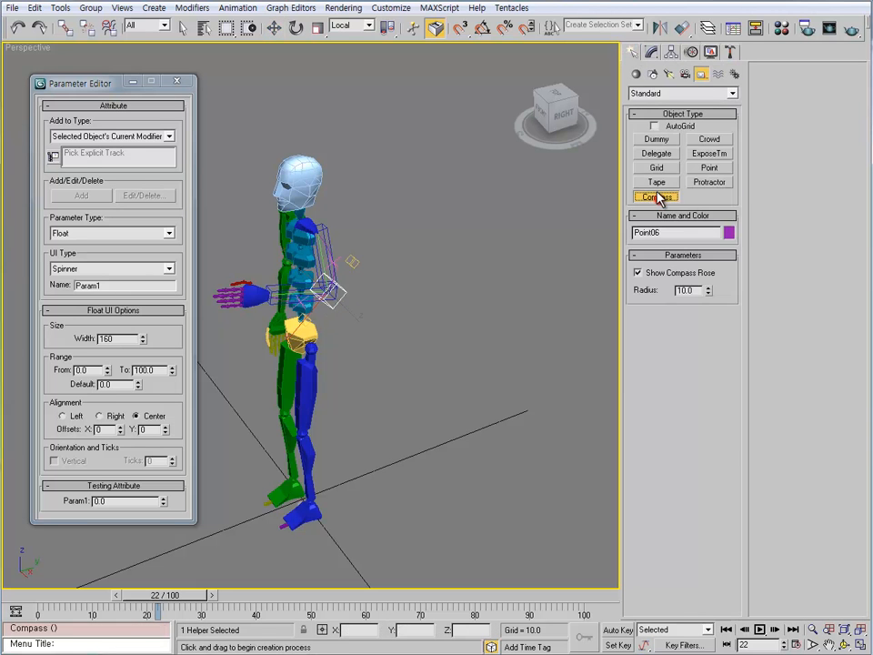
{"action": "left_click", "coordinate": [635, 75]}
{"action": "left_click", "coordinate": [656, 197]}
{"action": "left_click_drag", "start_coordinate": [474, 462], "coordinate": [496, 459]}
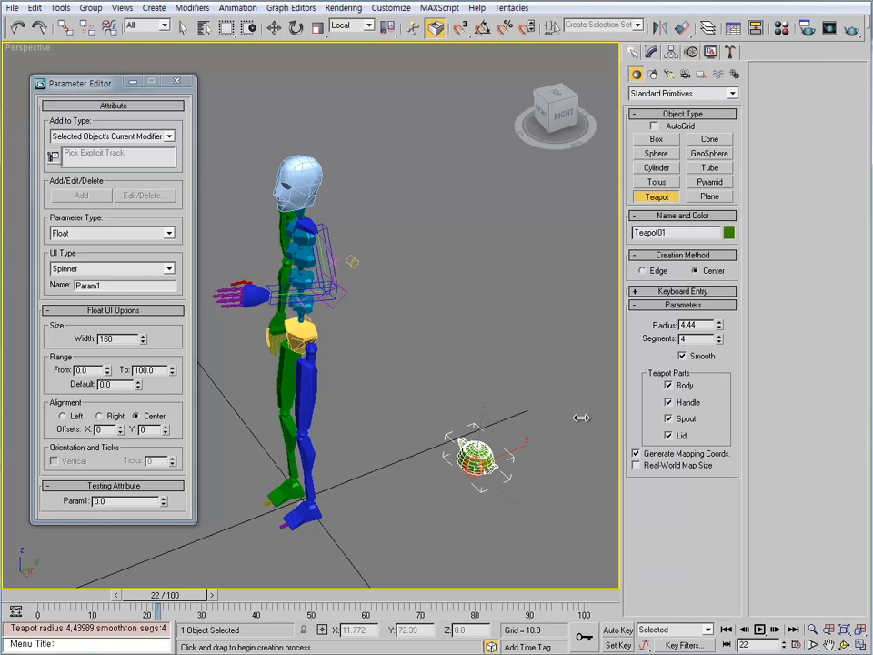
- Assign a TCB Position controller to the teapot's position
{"action": "left_click", "coordinate": [690, 52]}
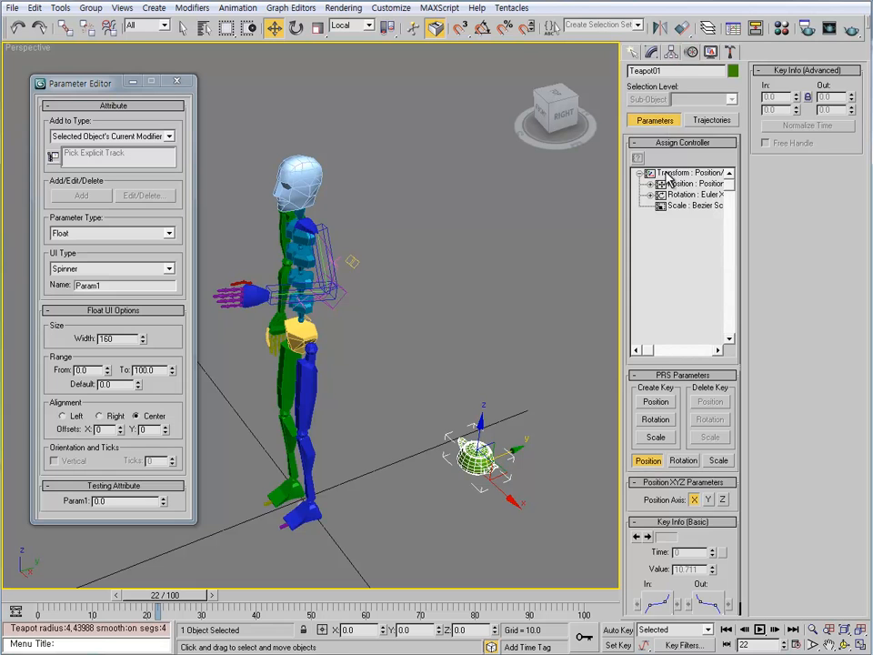
{"action": "left_click", "coordinate": [651, 52]}
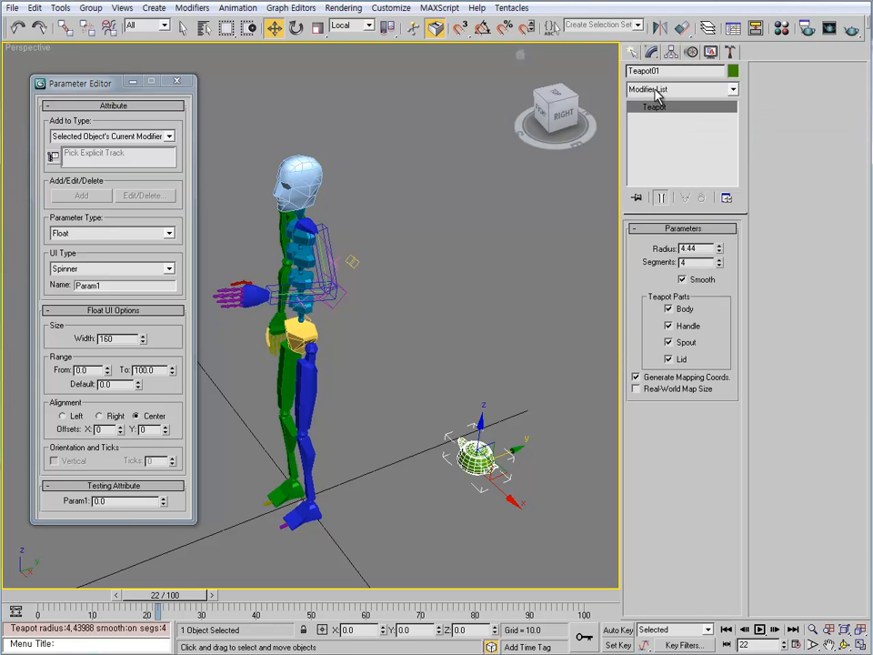
{"action": "left_click", "coordinate": [690, 52]}
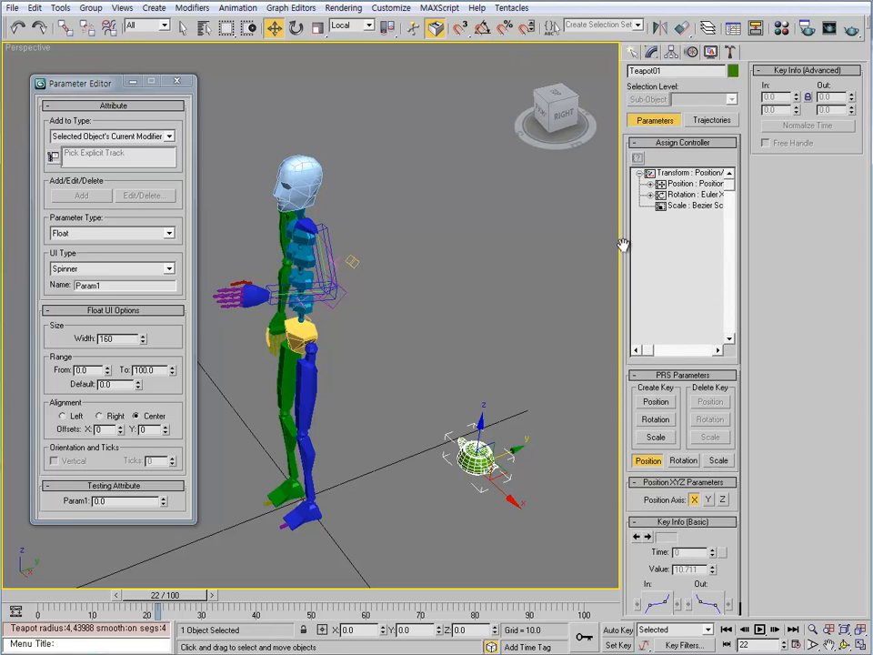
{"action": "left_click", "coordinate": [689, 184]}
{"action": "left_click", "coordinate": [637, 157]}
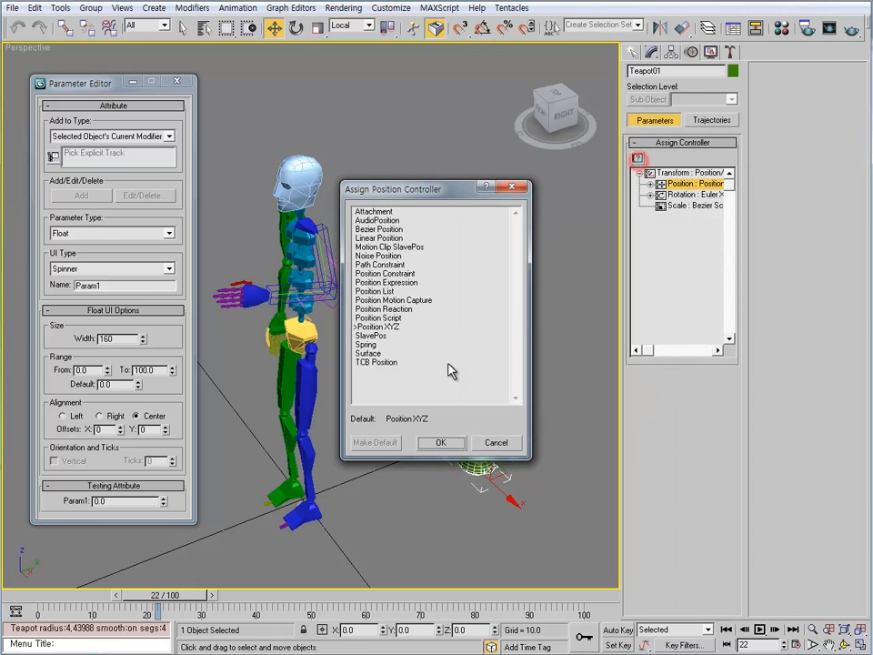
{"action": "left_click", "coordinate": [382, 362]}
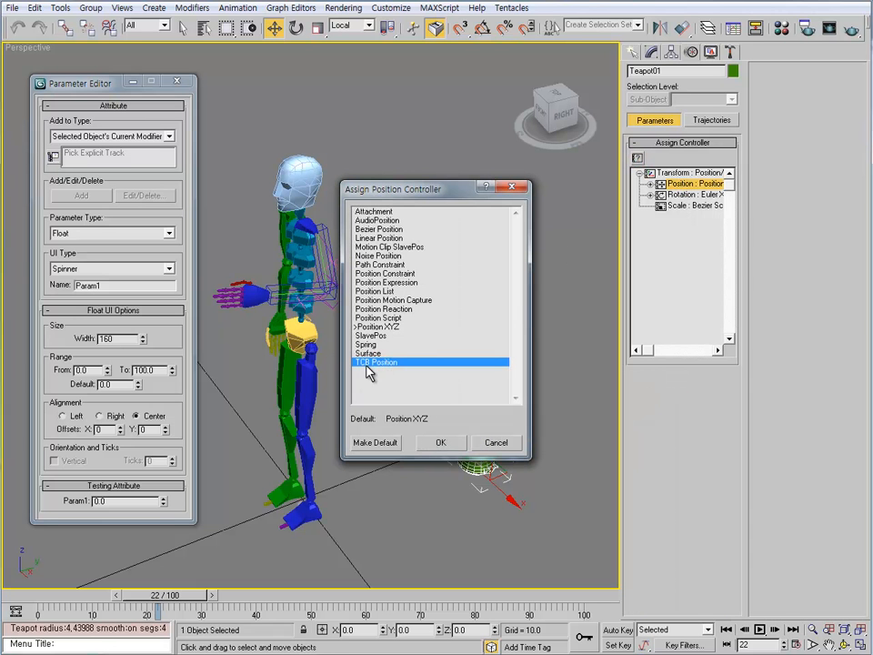
{"action": "left_click", "coordinate": [439, 444]}
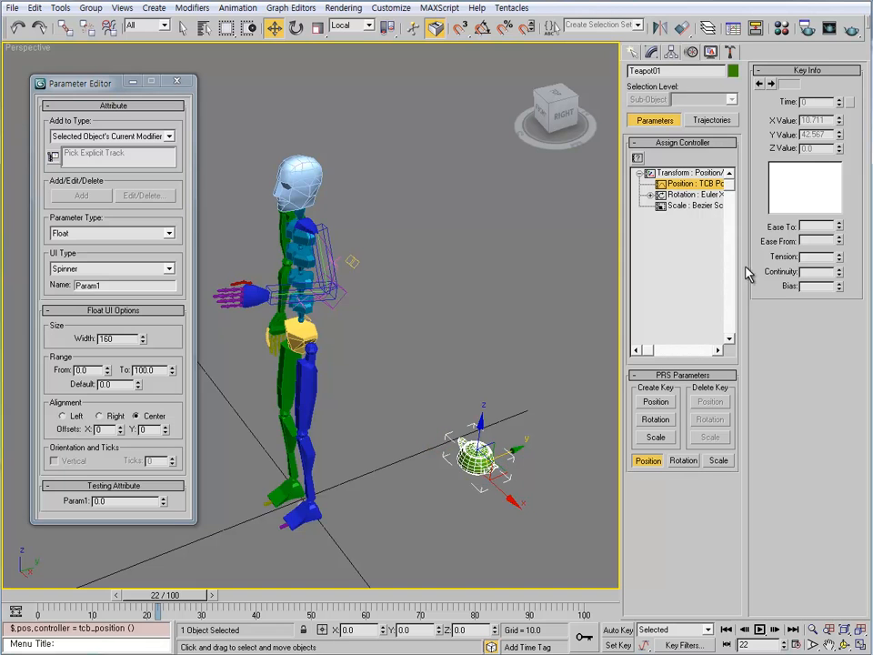
- Animate the teapot with Auto Key, moving it towards the Biped at frame 33 and away again at frame 69
{"action": "middle_click_drag", "start_coordinate": [521, 349], "coordinate": [491, 401], "text": "alt"}
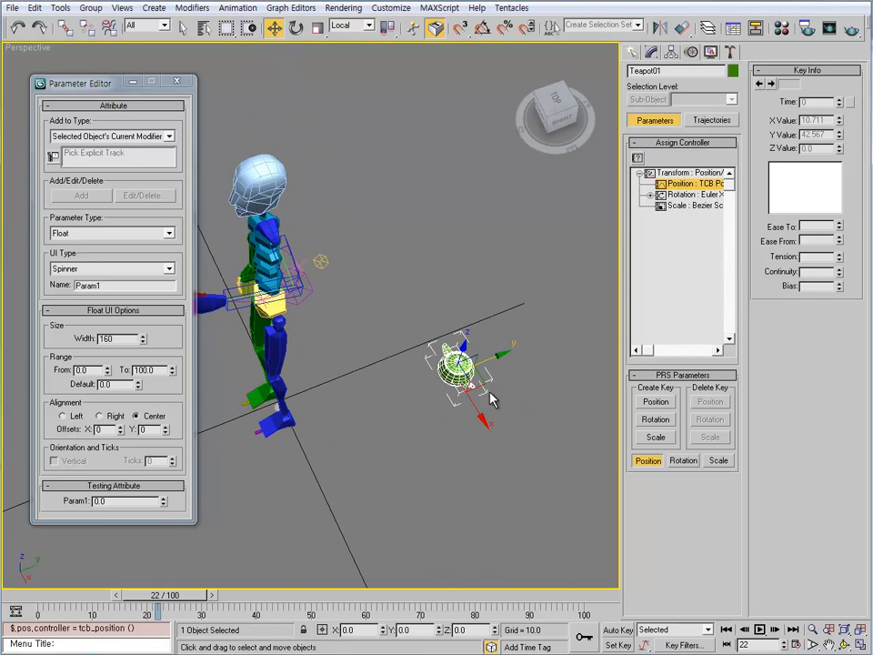
{"action": "left_click", "coordinate": [634, 630]}
{"action": "left_click_drag", "start_coordinate": [166, 599], "coordinate": [221, 597]}
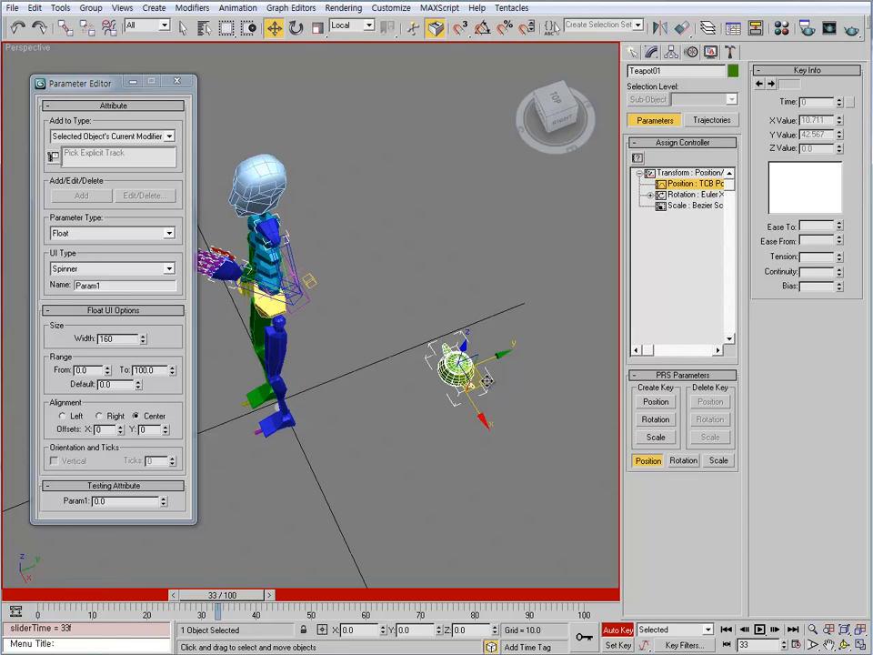
{"action": "left_click_drag", "start_coordinate": [485, 380], "coordinate": [341, 510]}
{"action": "left_click_drag", "start_coordinate": [244, 597], "coordinate": [430, 597]}
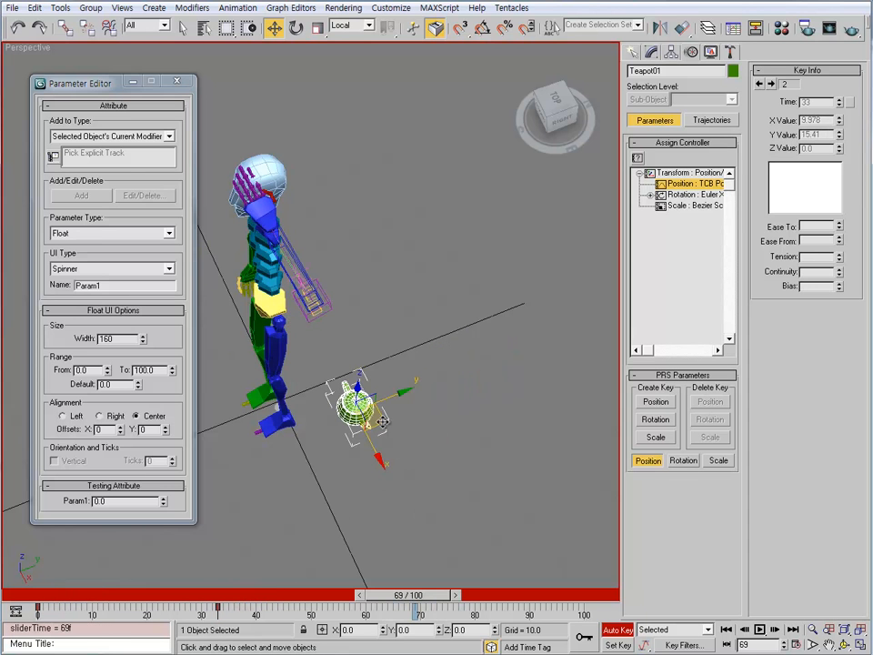
{"action": "left_click_drag", "start_coordinate": [383, 421], "coordinate": [478, 506]}
{"action": "left_click", "coordinate": [626, 631]}
- Turn on the Trajectory display in the teapot's object properties
{"action": "key", "text": "alt+Return"}
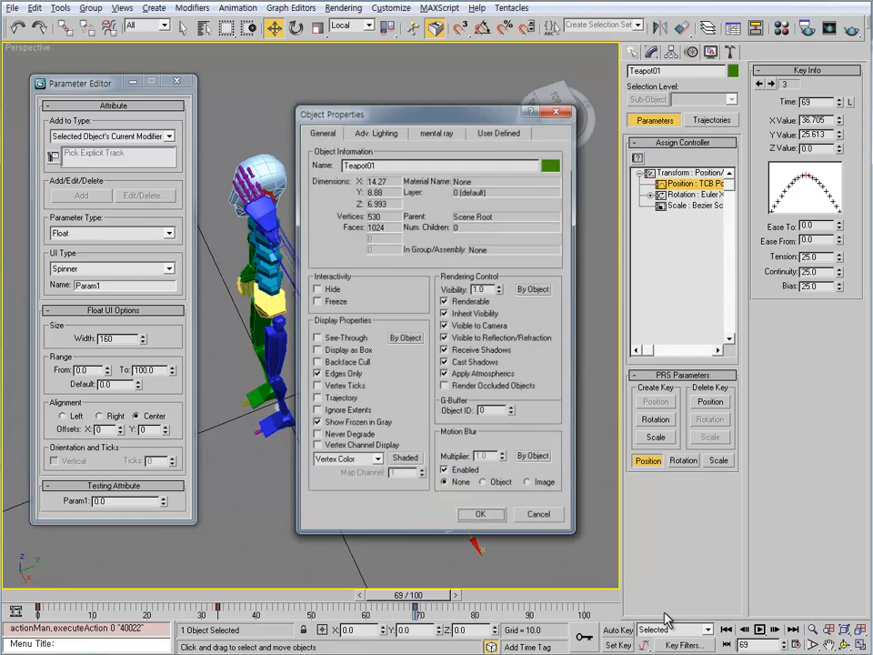
{"action": "left_click", "coordinate": [318, 398]}
{"action": "left_click", "coordinate": [480, 514]}
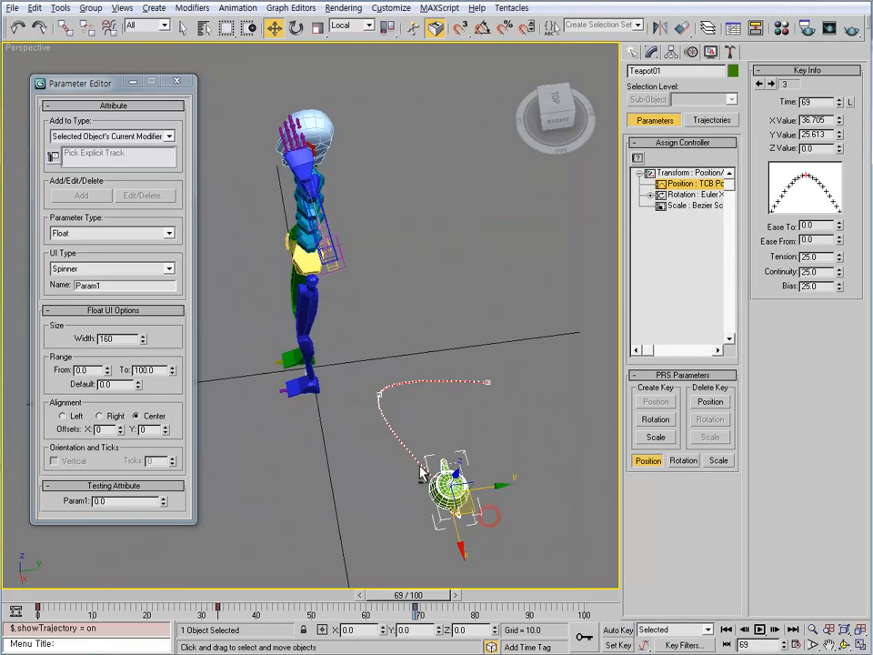
{"action": "middle_click_drag", "start_coordinate": [420, 473], "coordinate": [409, 360], "text": "alt"}
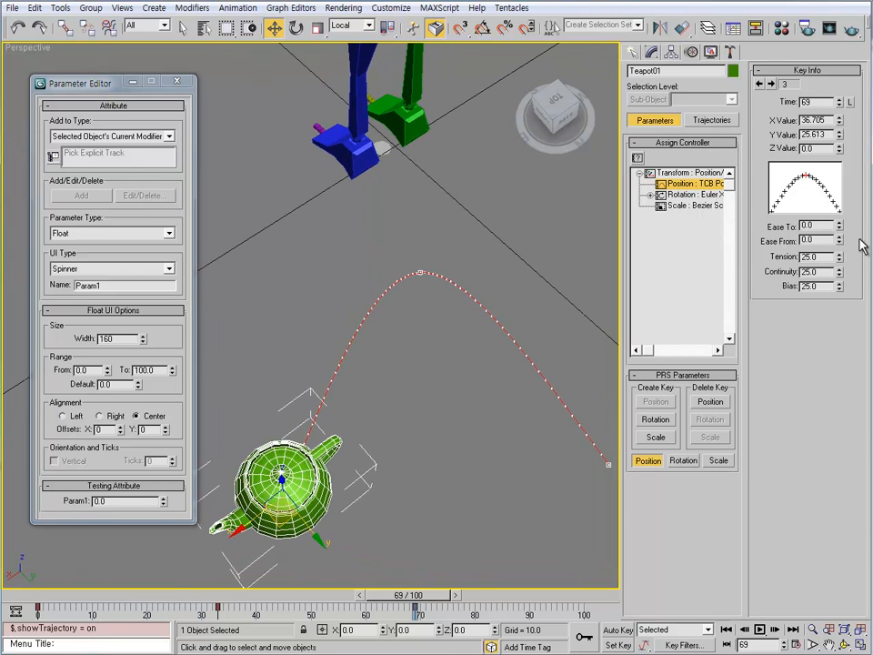
- Go to the teapot's second position key at frame 33 and display the teapot as a box
{"action": "left_click", "coordinate": [770, 83]}
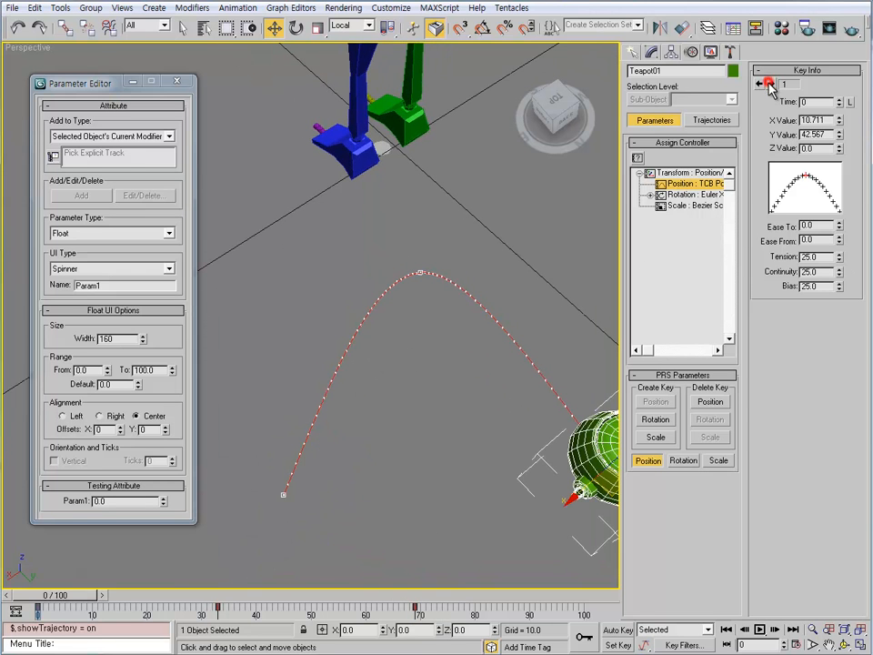
{"action": "left_click", "coordinate": [770, 83]}
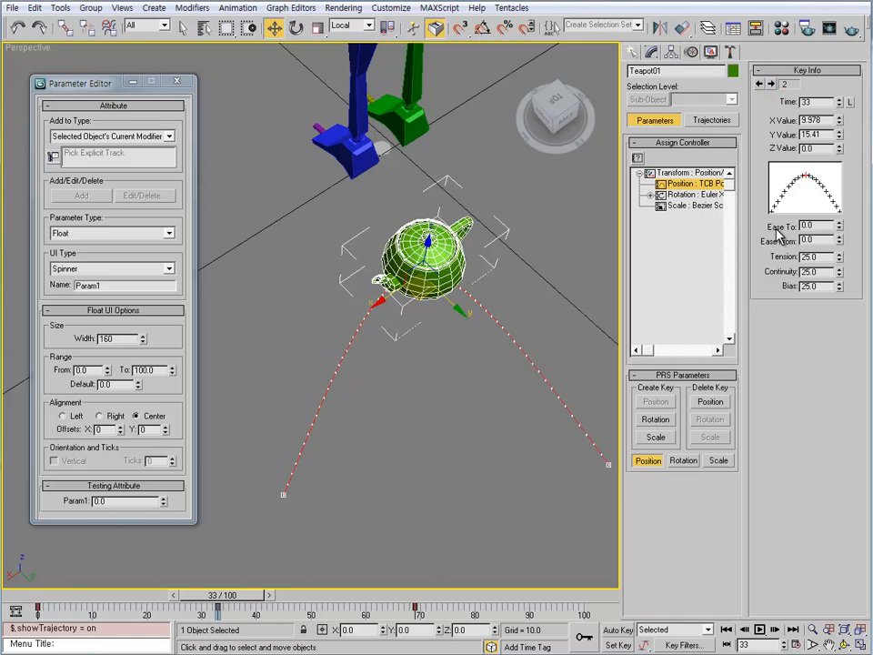
{"action": "middle_click_drag", "start_coordinate": [428, 373], "coordinate": [448, 360], "text": "alt"}
{"action": "key", "text": "shift+b"}
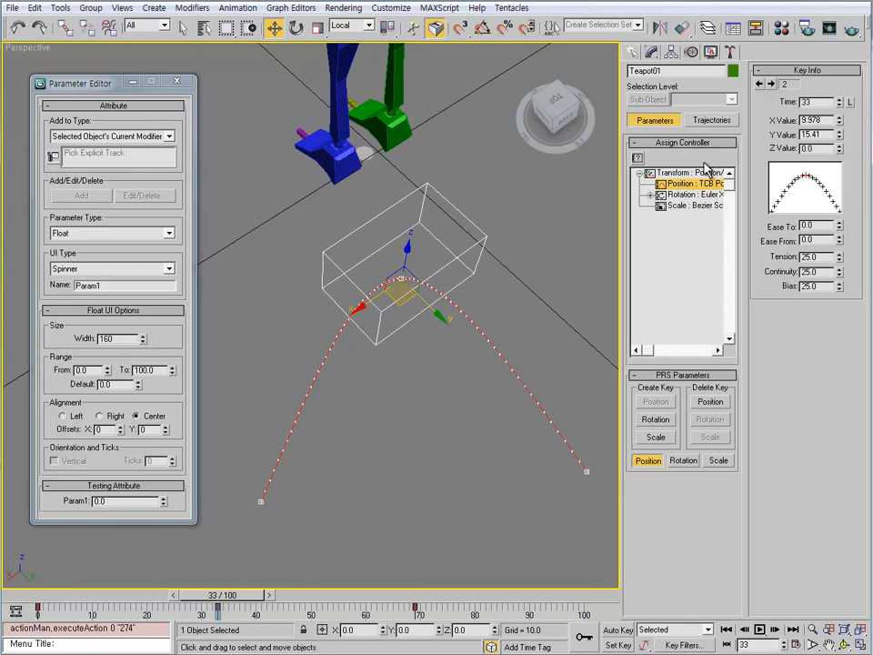
- Try a Tension of 0, then different Continuity and Bias values on the teapot's frame 33 key, undoing each change
{"action": "left_click_drag", "start_coordinate": [838, 260], "coordinate": [871, 451]}
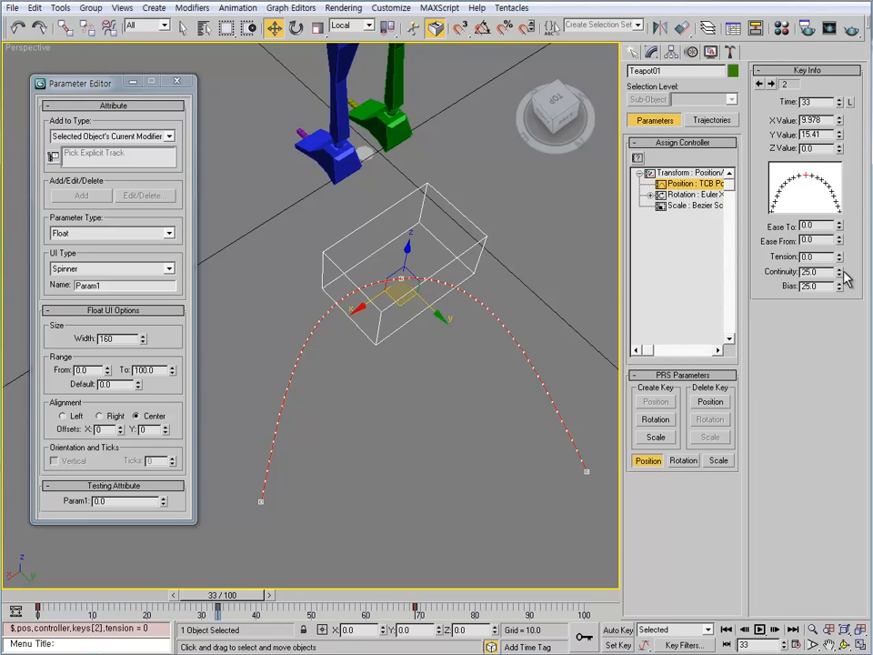
{"action": "key", "text": "ctrl+z"}
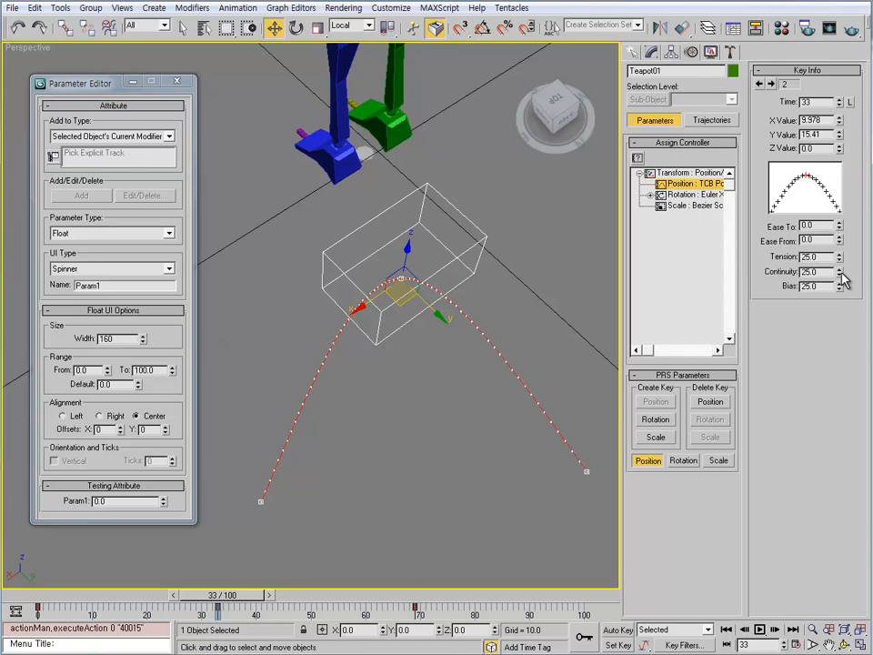
{"action": "left_click_drag", "start_coordinate": [843, 281], "coordinate": [854, 202]}
{"action": "key", "text": "ctrl+z"}
{"action": "left_click_drag", "start_coordinate": [840, 290], "coordinate": [851, 237]}
{"action": "key", "text": "ctrl+z"}
{"action": "middle_click_drag", "start_coordinate": [442, 255], "coordinate": [447, 279]}
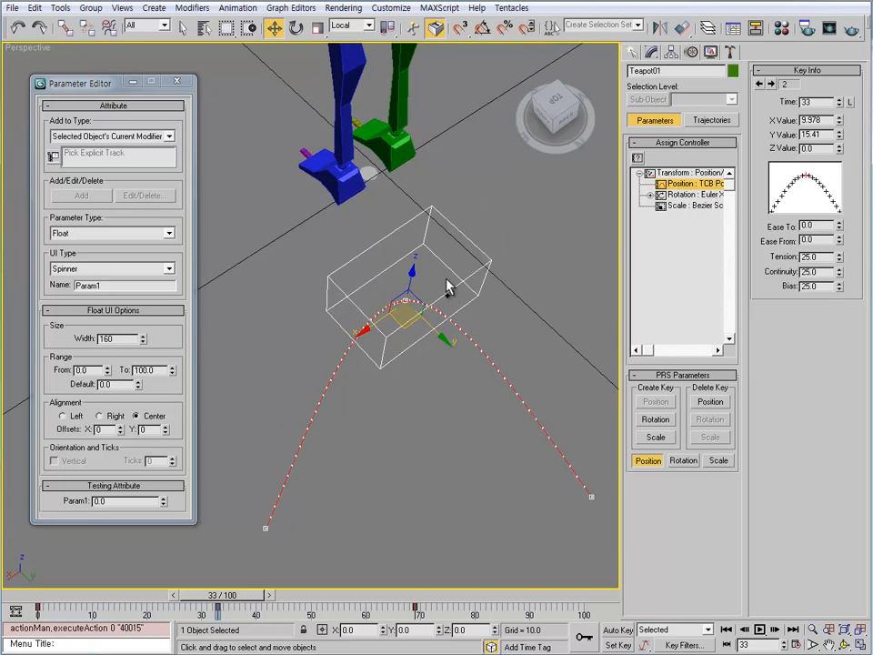
- Delete the teapot along with its animation
{"action": "scroll", "coordinate": [446, 314], "scroll_direction": "down", "scroll_amount": 5}
{"action": "middle_click_drag", "start_coordinate": [446, 358], "coordinate": [510, 507], "text": "alt"}
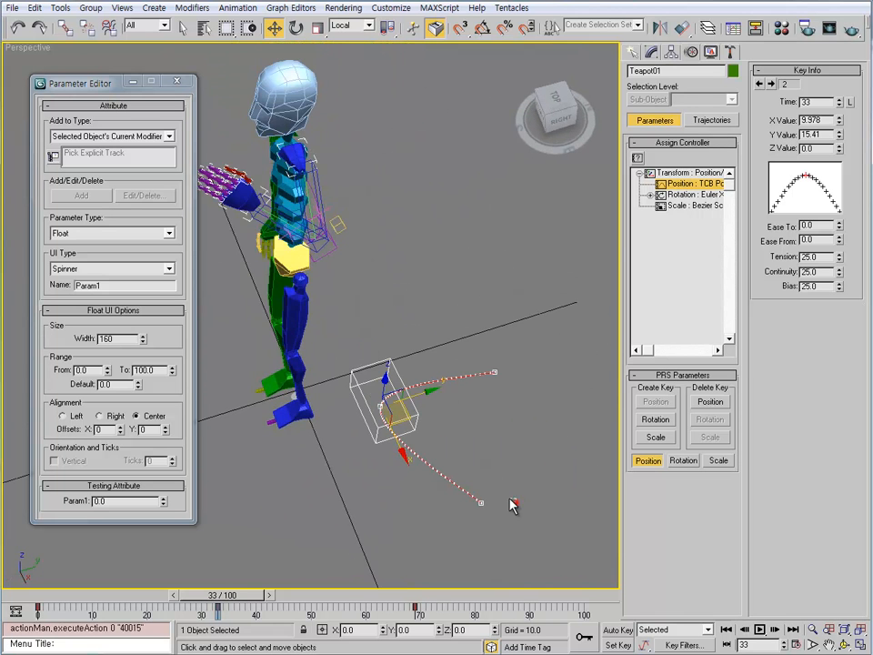
{"action": "key", "text": "Delete"}
- Select the large elbow box helper Point06 and set the current time to frame 21
{"action": "middle_click_drag", "start_coordinate": [342, 238], "coordinate": [387, 321]}
{"action": "left_click", "coordinate": [387, 326]}
{"action": "middle_click_drag", "start_coordinate": [399, 366], "coordinate": [370, 347], "text": "alt"}
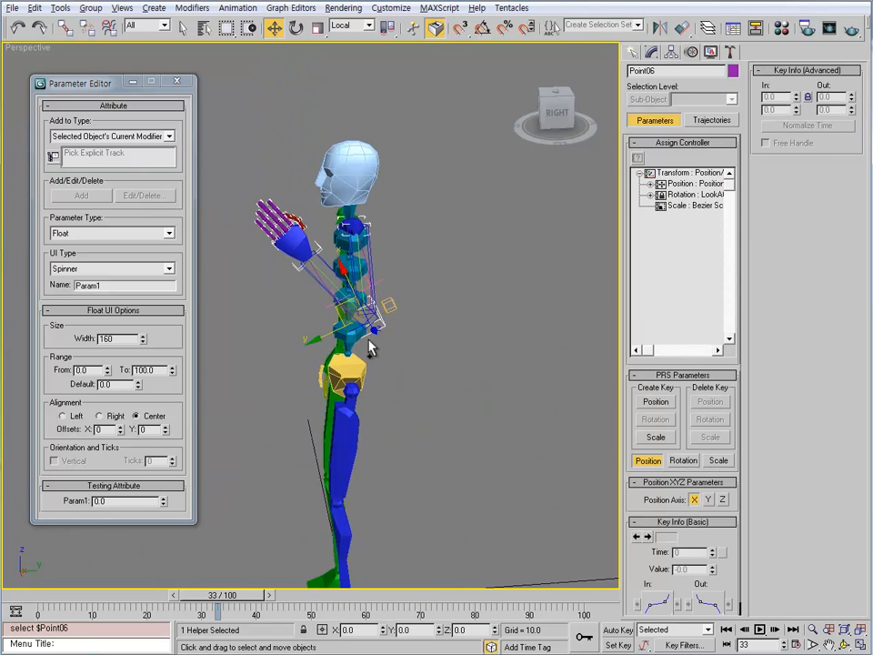
{"action": "scroll", "coordinate": [370, 347], "scroll_direction": "up", "scroll_amount": 5}
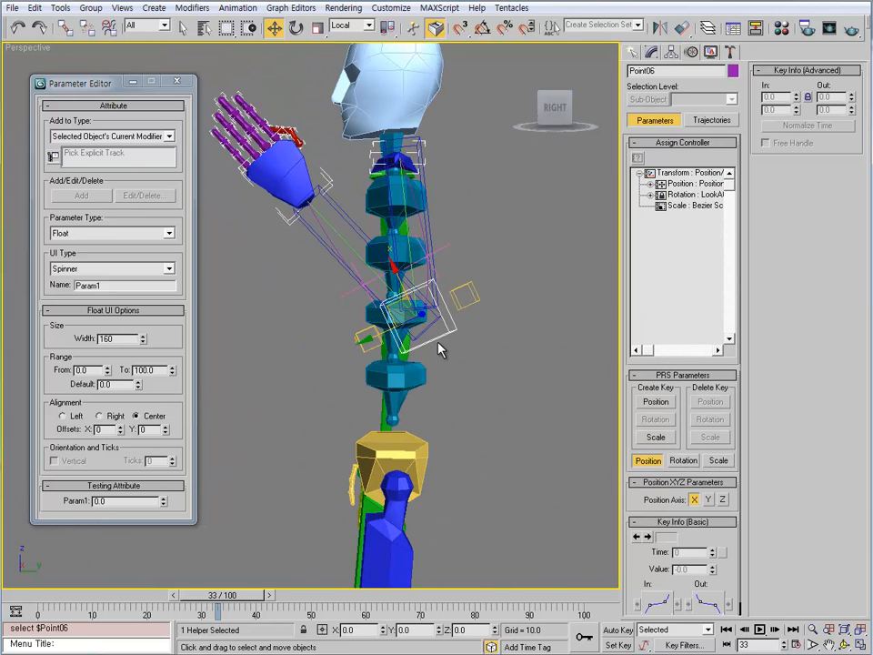
{"action": "left_click_drag", "start_coordinate": [221, 597], "coordinate": [185, 614]}
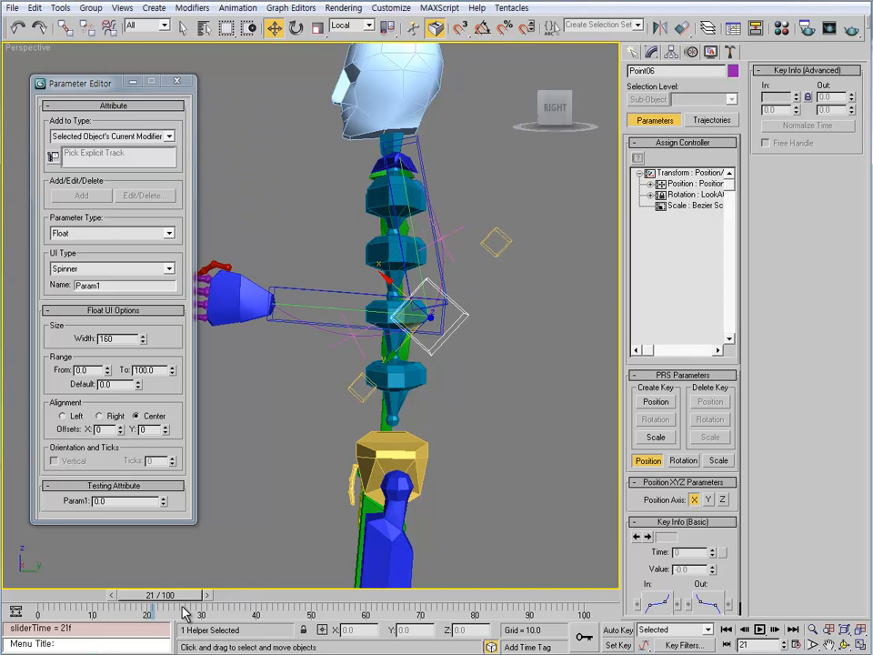
{"action": "middle_click_drag", "start_coordinate": [352, 339], "coordinate": [304, 139], "text": "alt"}
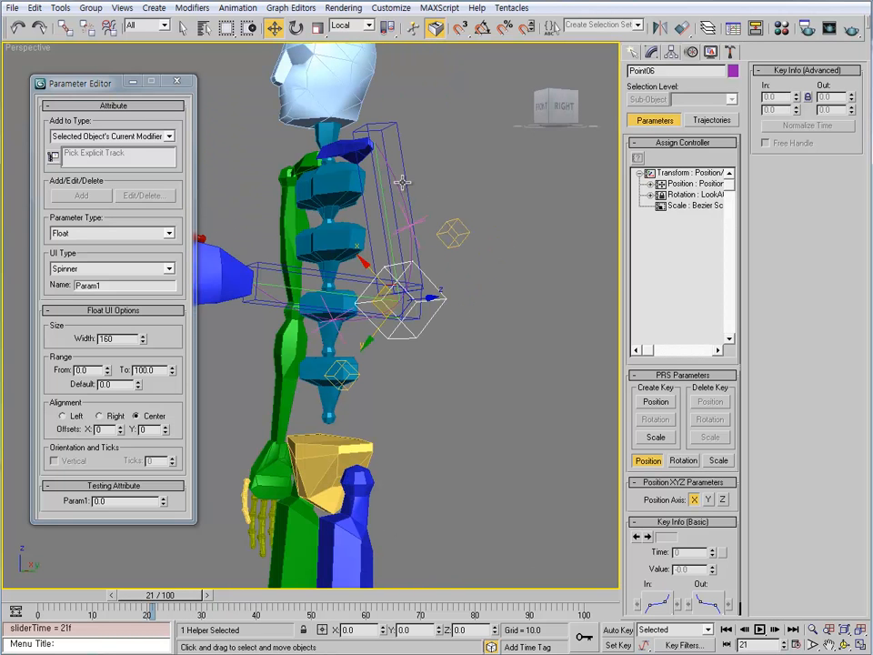
- Select the arm curve Line02 and change its object color to light orange-yellow
{"action": "left_click", "coordinate": [399, 185]}
{"action": "left_click", "coordinate": [487, 311]}
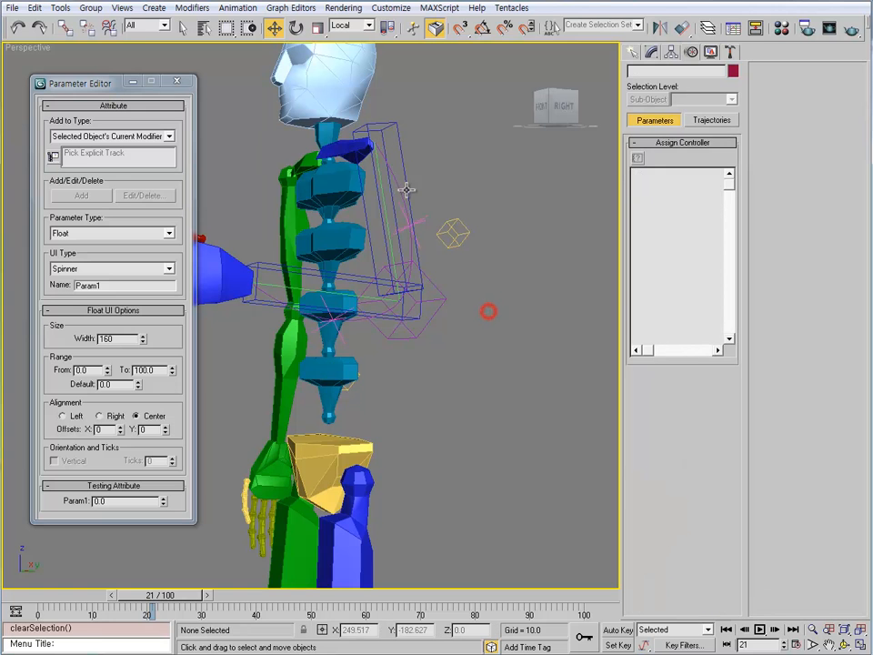
{"action": "left_click", "coordinate": [400, 188]}
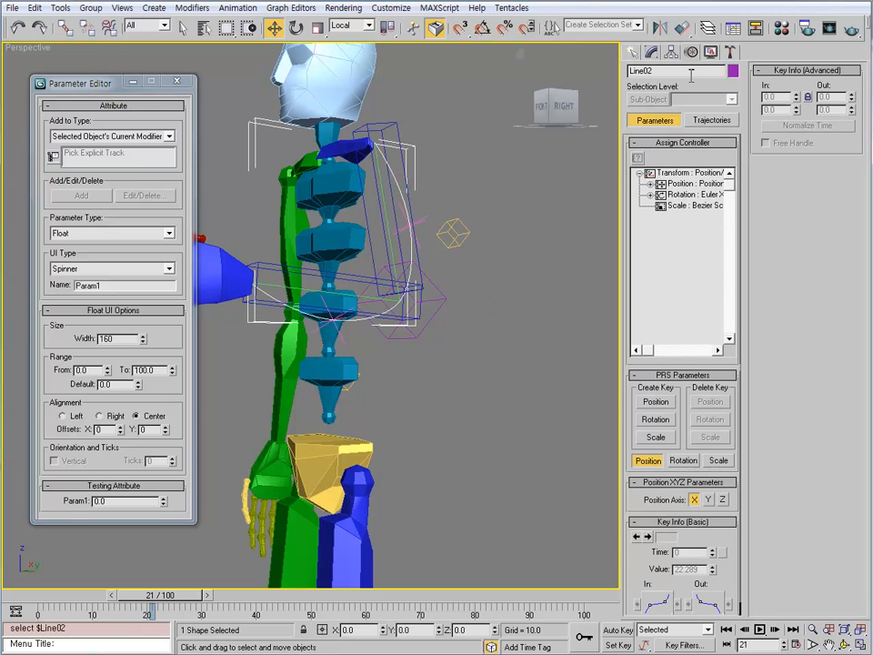
{"action": "left_click", "coordinate": [735, 72]}
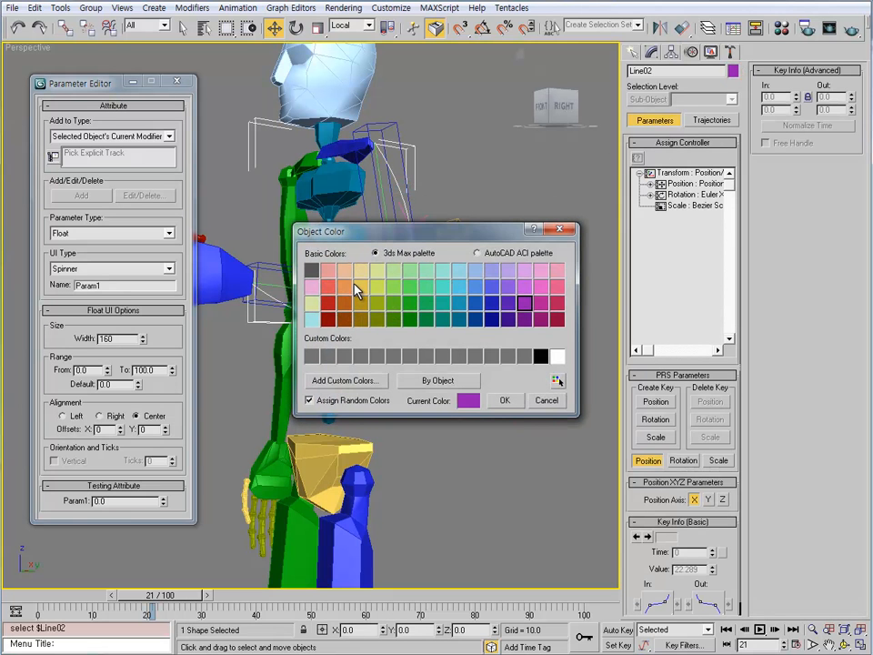
{"action": "left_click", "coordinate": [362, 287]}
{"action": "left_click", "coordinate": [505, 399]}
{"action": "left_click", "coordinate": [487, 399]}
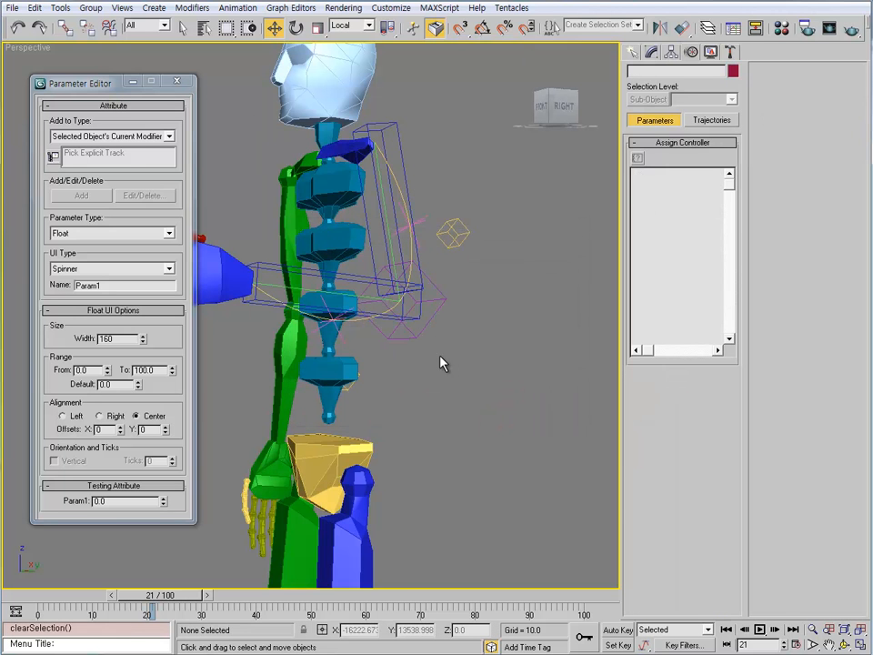
- Select the elbow helper Point06 and give it the same orange-yellow object color as the arm curve
{"action": "left_click", "coordinate": [437, 326]}
{"action": "middle_click_drag", "start_coordinate": [437, 324], "coordinate": [469, 347]}
{"action": "middle_click_drag", "start_coordinate": [470, 347], "coordinate": [517, 311], "text": "alt"}
{"action": "left_click", "coordinate": [733, 72]}
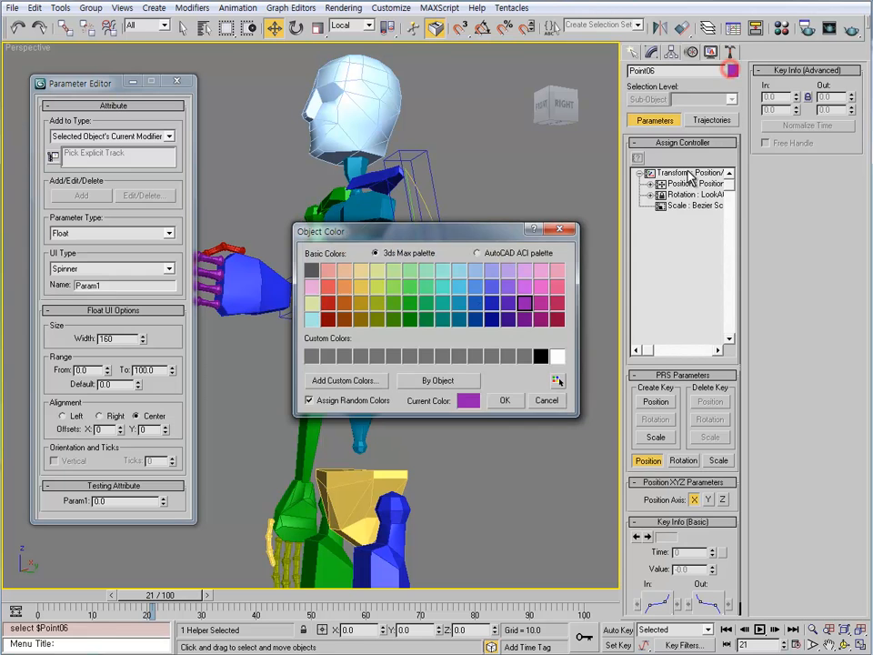
{"action": "left_click", "coordinate": [361, 286]}
{"action": "left_click", "coordinate": [504, 400]}
{"action": "left_click", "coordinate": [498, 398]}
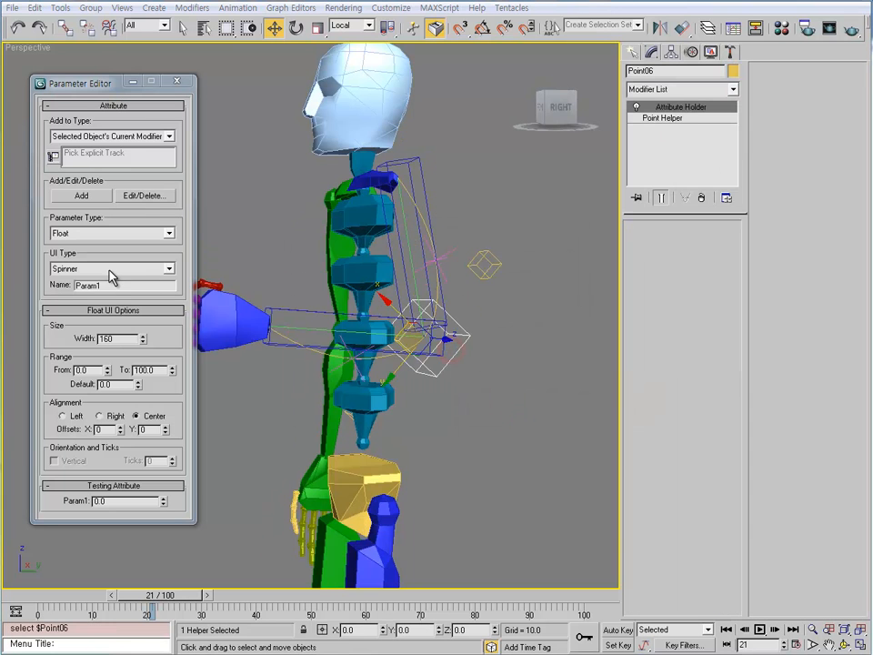
- Name the new Float attribute for Point06 Tension
{"action": "left_click", "coordinate": [111, 269]}
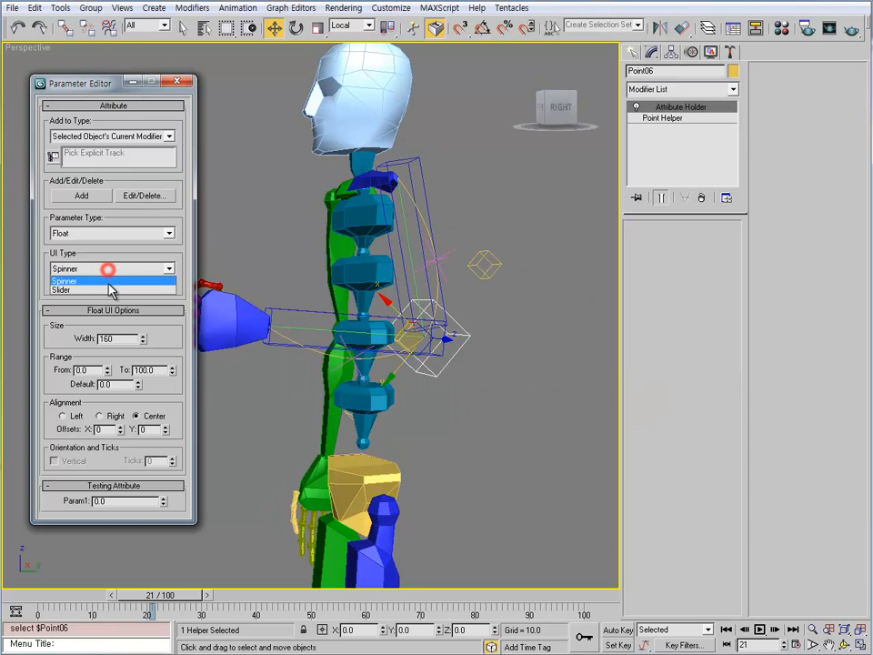
{"action": "left_click", "coordinate": [118, 268]}
{"action": "left_click", "coordinate": [114, 285]}
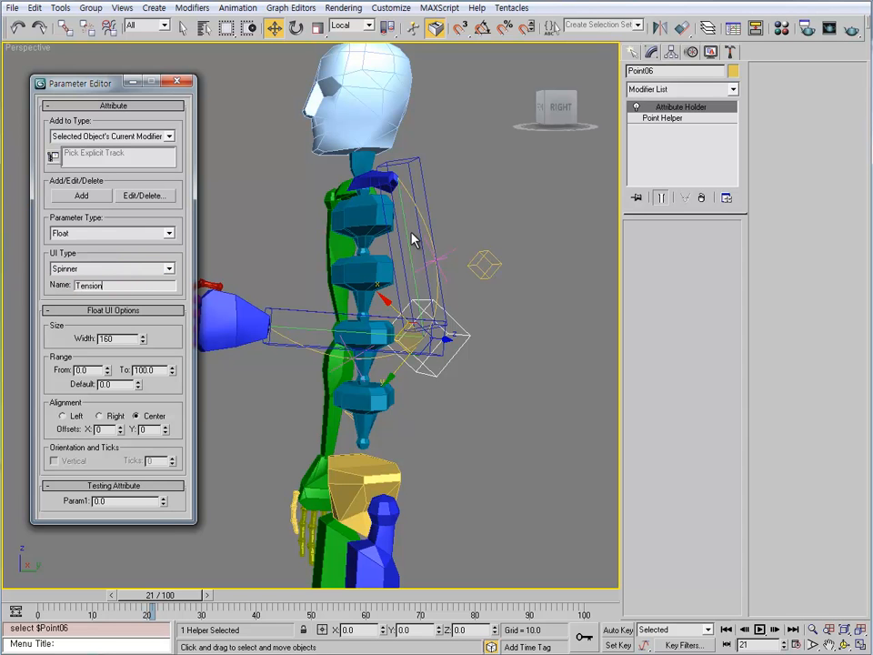
{"action": "left_click", "coordinate": [159, 351]}
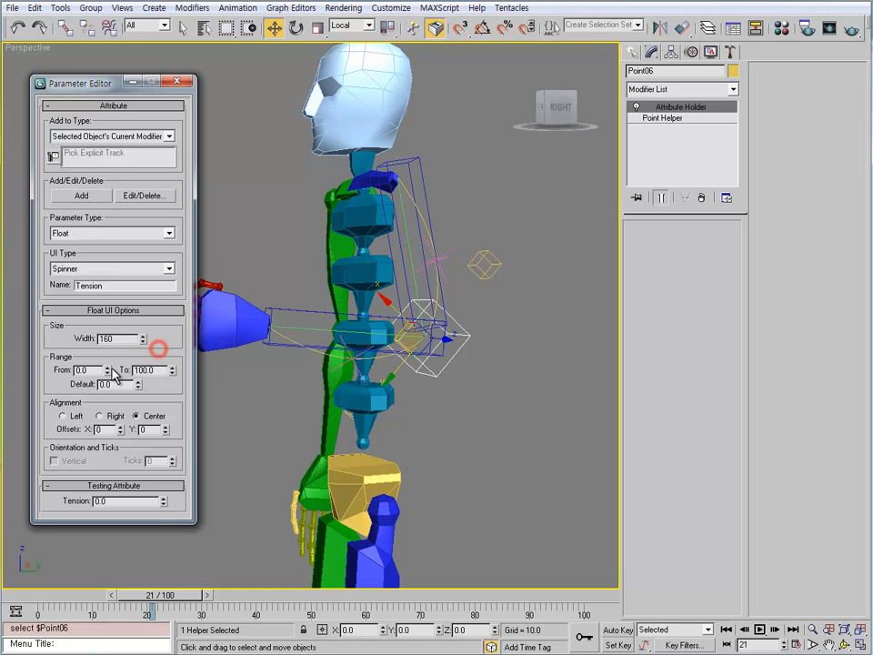
- Set the Tension attribute's upper range limit to 10 and default to 5, and make its UI type Slider
{"action": "double_click", "coordinate": [158, 369]}
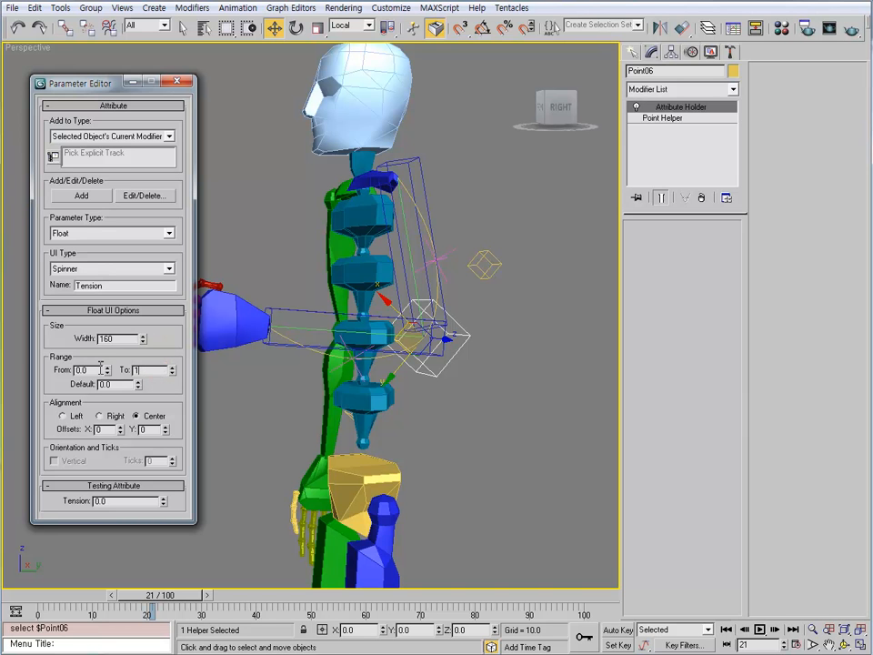
{"action": "type", "text": "10.0"}
{"action": "type", "text": "5"}
{"action": "left_click", "coordinate": [166, 344]}
{"action": "left_click", "coordinate": [130, 270]}
{"action": "left_click", "coordinate": [122, 288]}
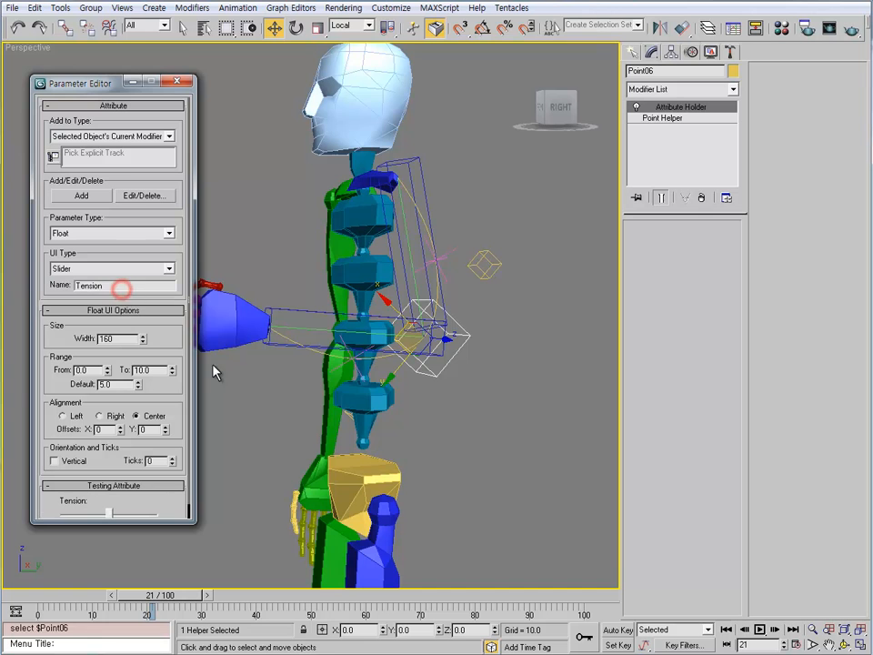
- Add the Tension attribute to Point06's current modifier, the Attribute Holder
{"action": "middle_click_drag", "start_coordinate": [368, 386], "coordinate": [339, 340], "text": "alt"}
{"action": "left_click", "coordinate": [134, 139]}
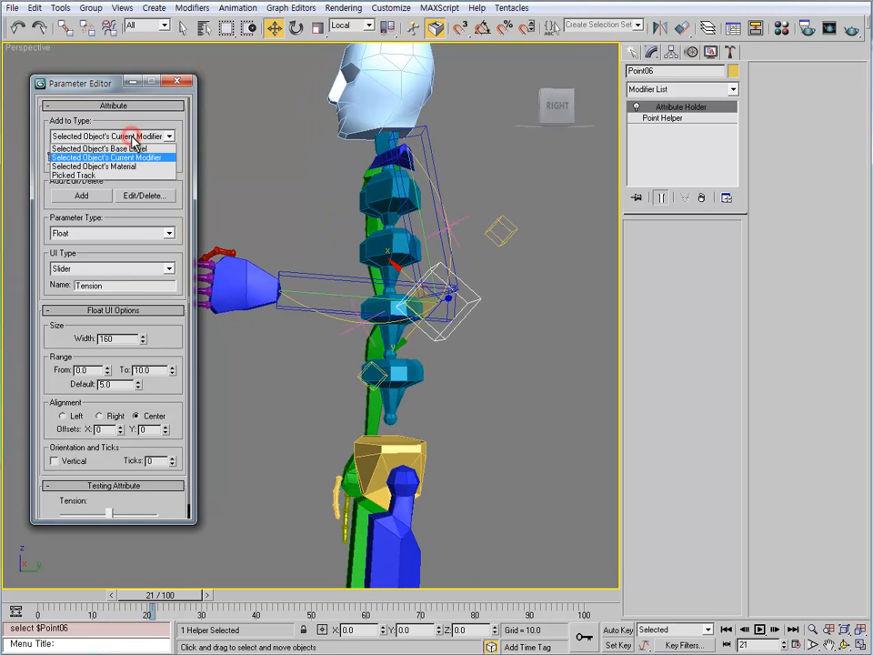
{"action": "left_click", "coordinate": [138, 157]}
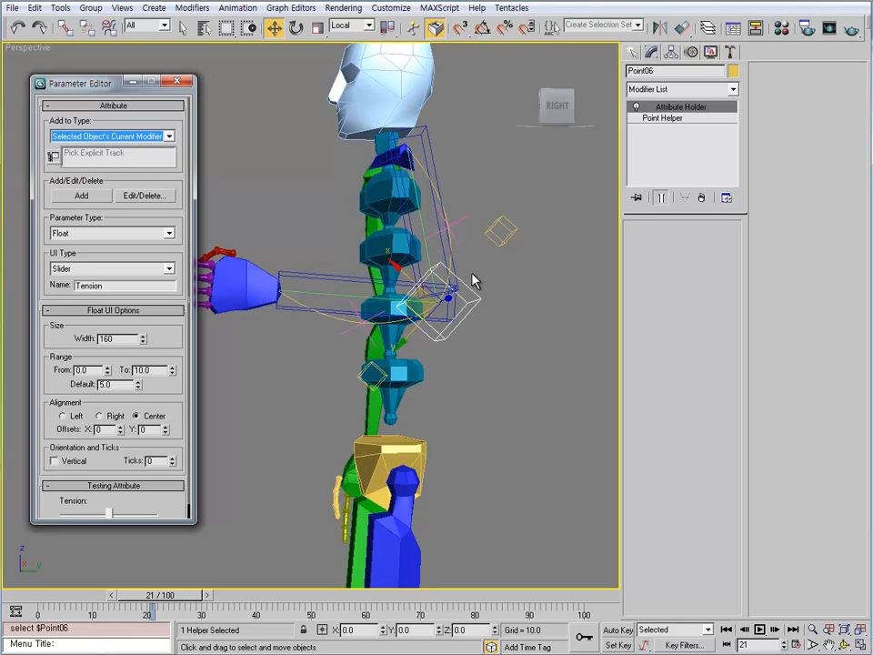
{"action": "middle_click_drag", "start_coordinate": [473, 282], "coordinate": [482, 305], "text": "alt"}
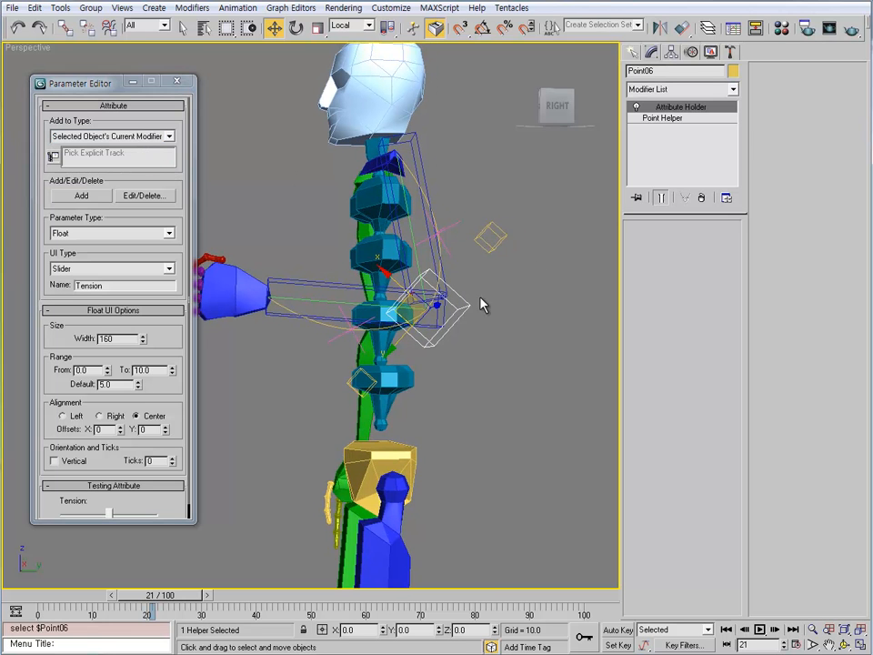
{"action": "left_click", "coordinate": [98, 197]}
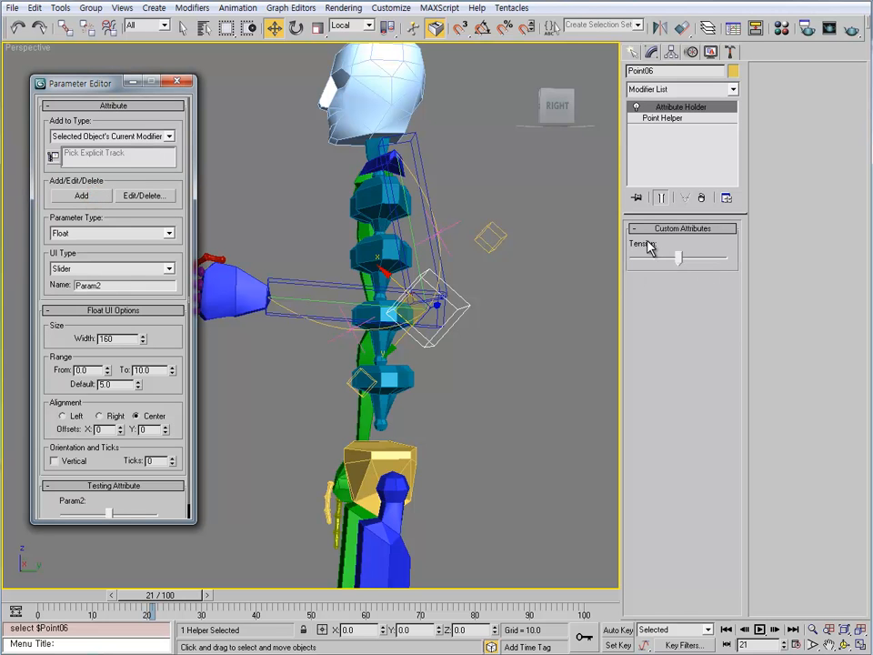
- Test Point06's Tension slider across its range and return it to near the middle
{"action": "middle_click_drag", "start_coordinate": [455, 321], "coordinate": [476, 284]}
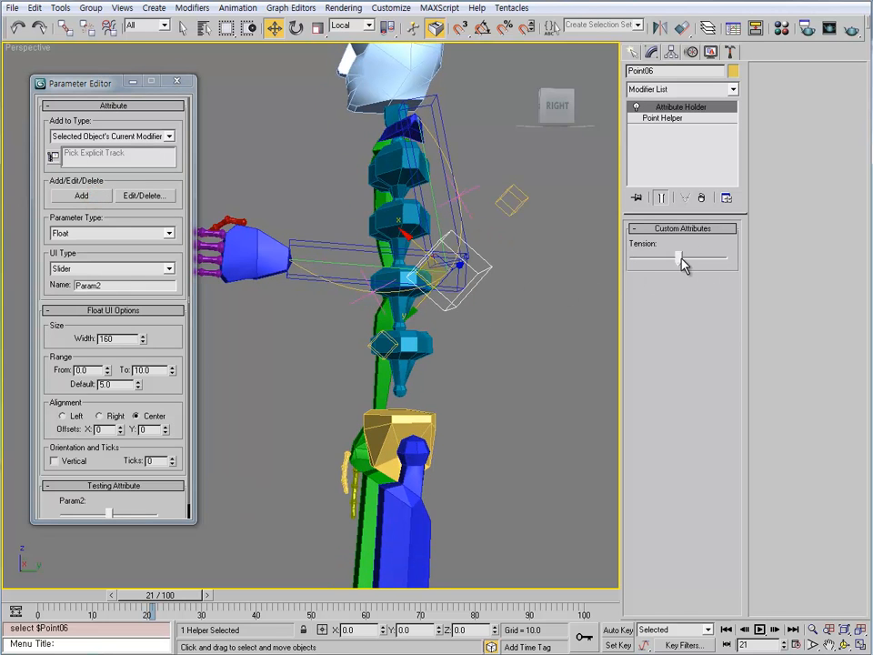
{"action": "left_click_drag", "start_coordinate": [680, 261], "coordinate": [624, 263]}
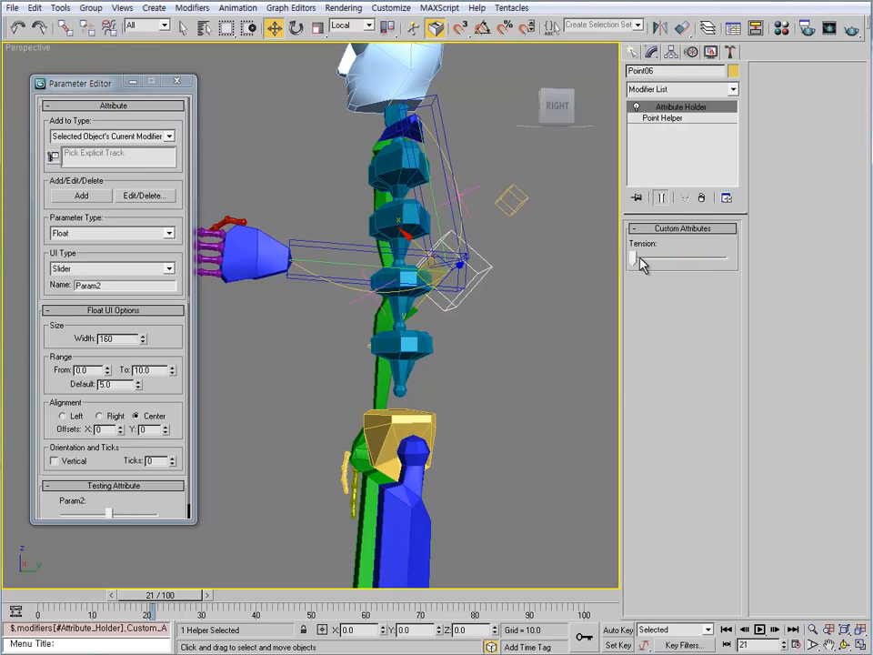
{"action": "left_click_drag", "start_coordinate": [725, 260], "coordinate": [682, 260]}
- Start a parameter wire from the tension attribute in Point06's Attribute Holder
{"action": "middle_click_drag", "start_coordinate": [562, 275], "coordinate": [515, 322]}
{"action": "mouse_move", "coordinate": [458, 314]}
{"action": "middle_mouse_down"}
{"action": "mouse_move", "coordinate": [468, 319]}
{"action": "mouse_move", "coordinate": [458, 330]}
{"action": "middle_mouse_up"}
{"action": "right_click", "coordinate": [453, 332]}
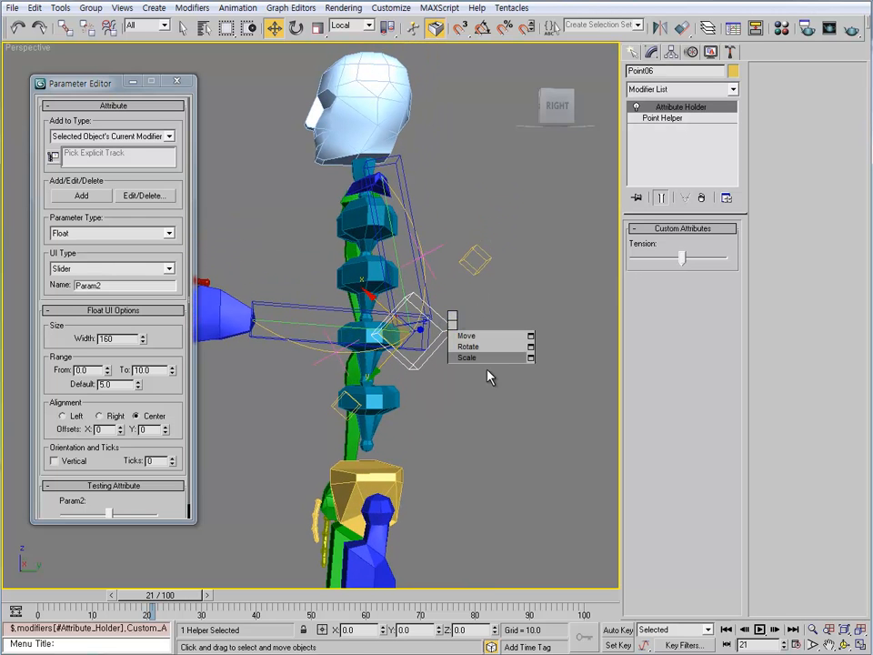
{"action": "left_click", "coordinate": [495, 435]}
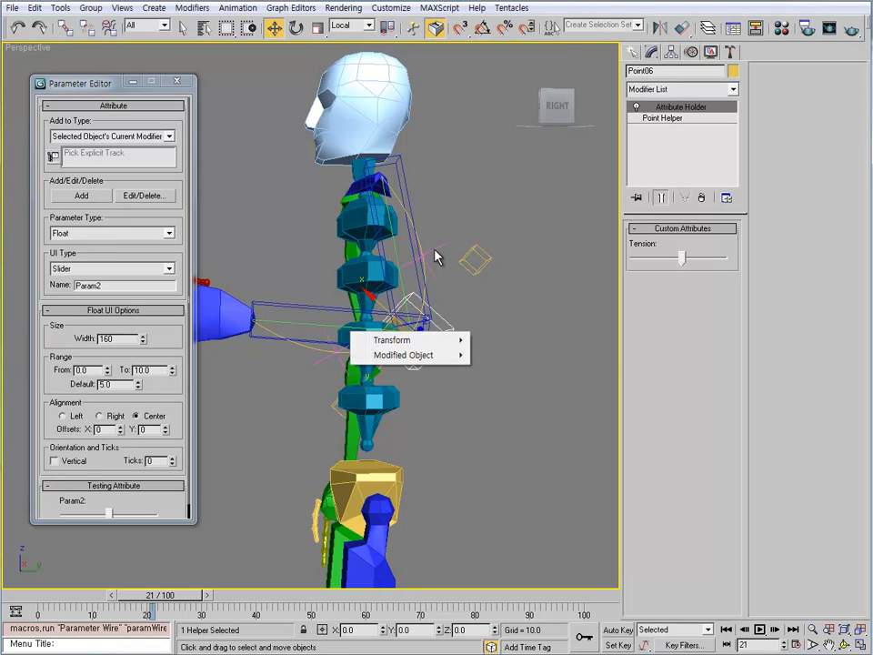
{"action": "left_click", "coordinate": [446, 355]}
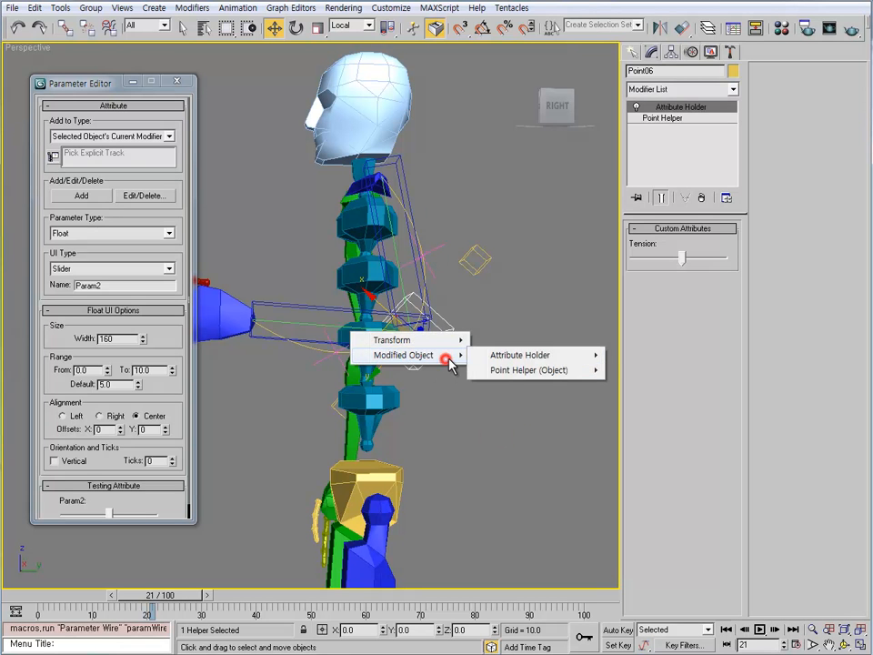
{"action": "mouse_move", "coordinate": [552, 362]}
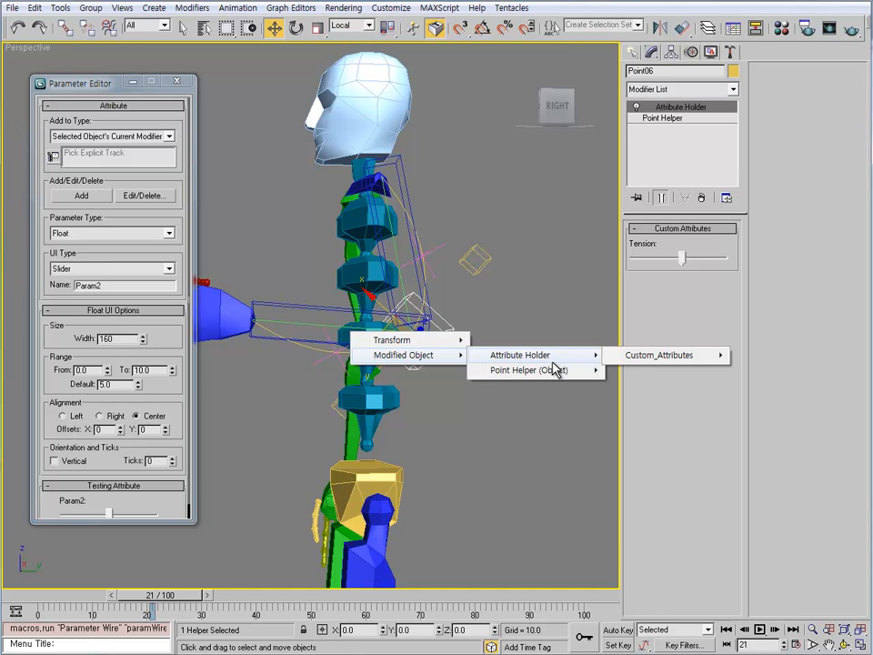
{"action": "left_click", "coordinate": [655, 357]}
{"action": "left_click", "coordinate": [764, 356]}
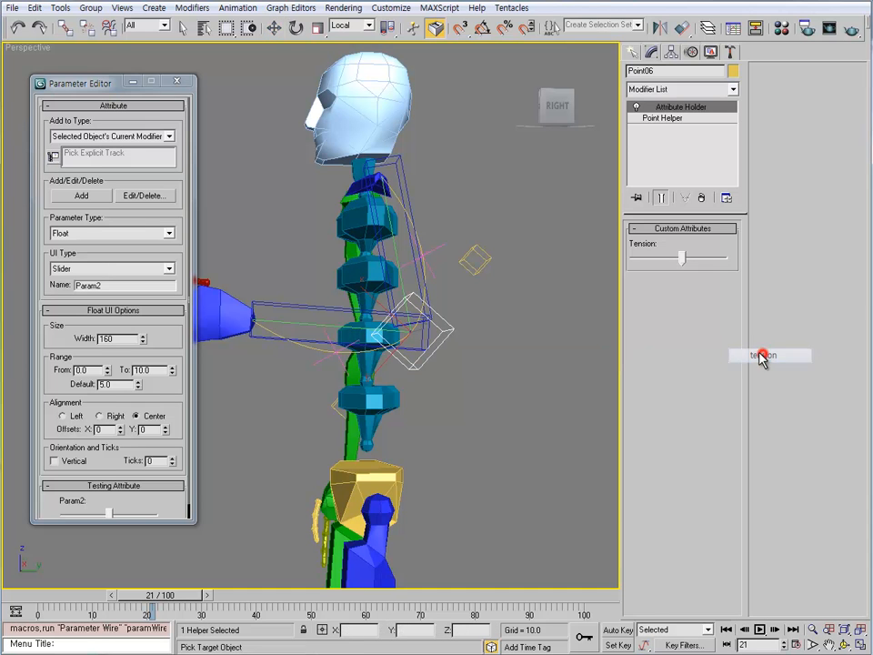
- Choose Position Weight 2 of Point05, the upper-arm cross helper, as the wire's target parameter
{"action": "left_click", "coordinate": [437, 246]}
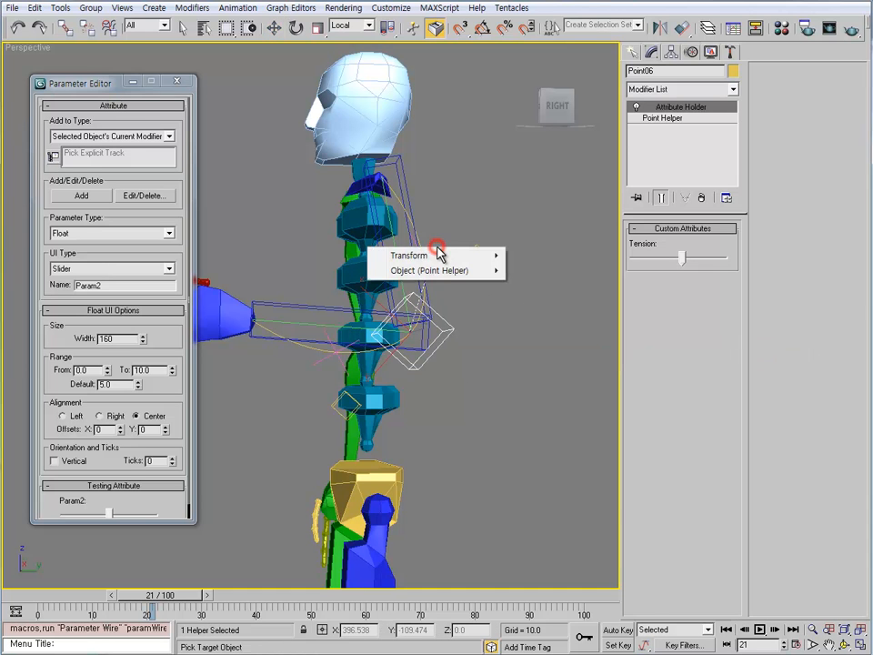
{"action": "mouse_move", "coordinate": [445, 272]}
{"action": "mouse_move", "coordinate": [408, 255]}
{"action": "left_click", "coordinate": [541, 256]}
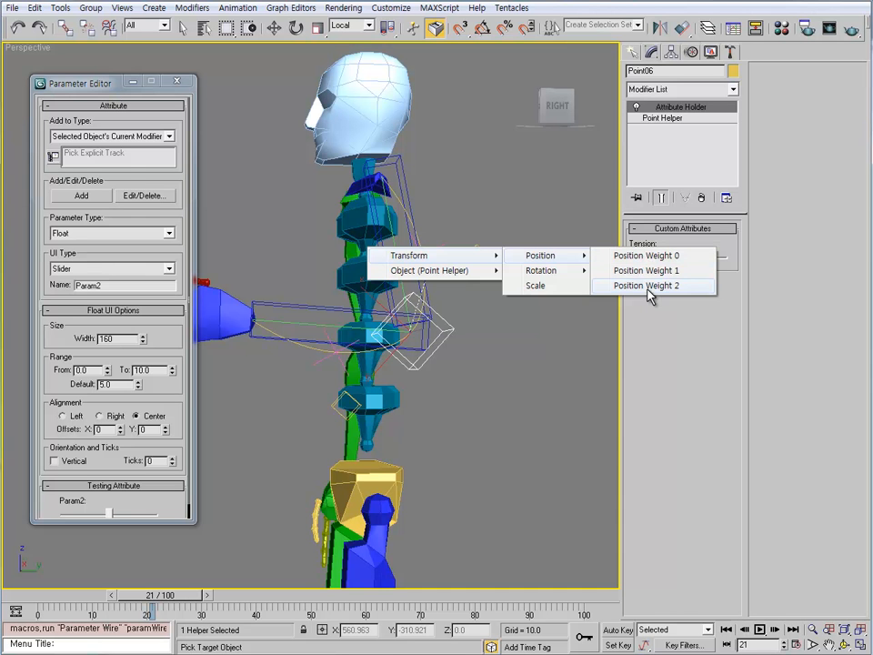
{"action": "left_click", "coordinate": [648, 287]}
{"action": "left_click_drag", "start_coordinate": [522, 197], "coordinate": [531, 351]}
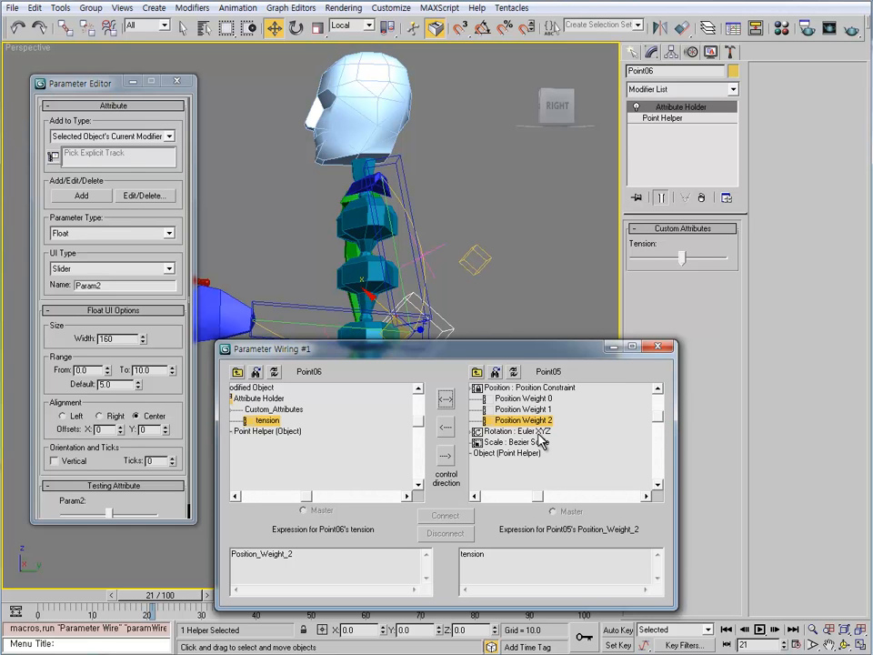
{"action": "left_click_drag", "start_coordinate": [509, 348], "coordinate": [475, 369]}
- Check Point05's Position Weight 0 and Position Weight 1 tracks as wiring targets, keeping the arm helpers uncovered
{"action": "left_click", "coordinate": [489, 421]}
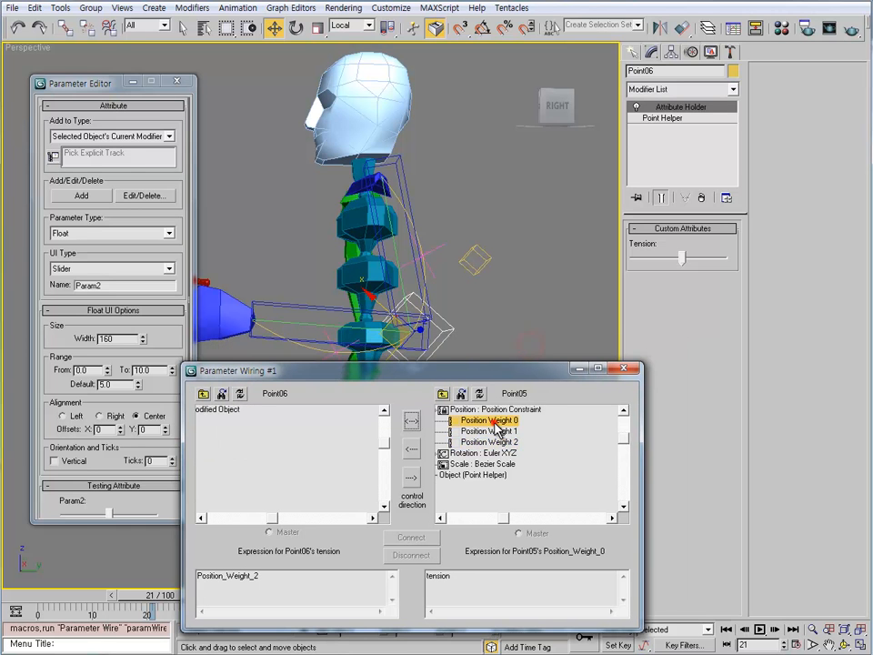
{"action": "left_click", "coordinate": [489, 431]}
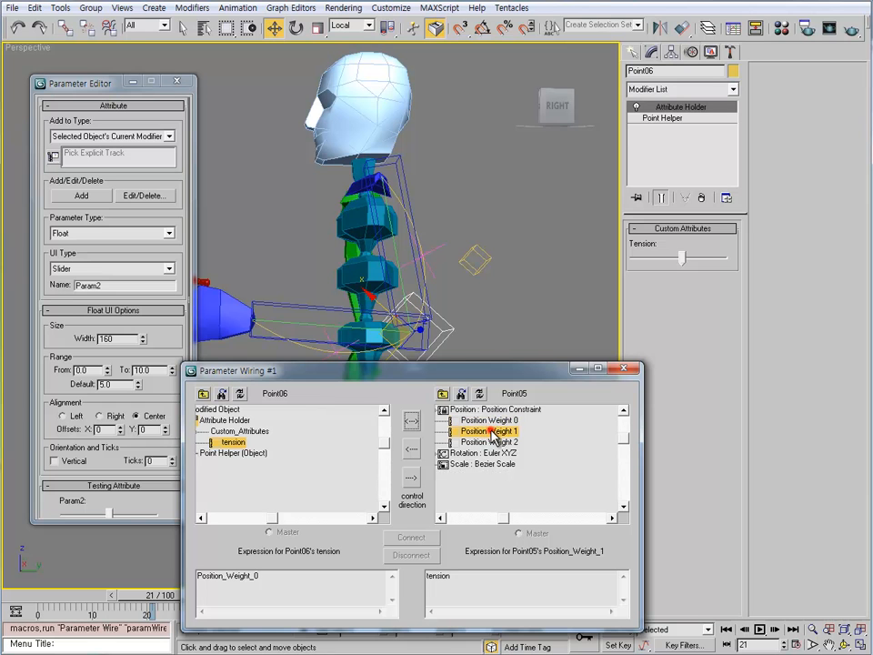
{"action": "left_click", "coordinate": [501, 420]}
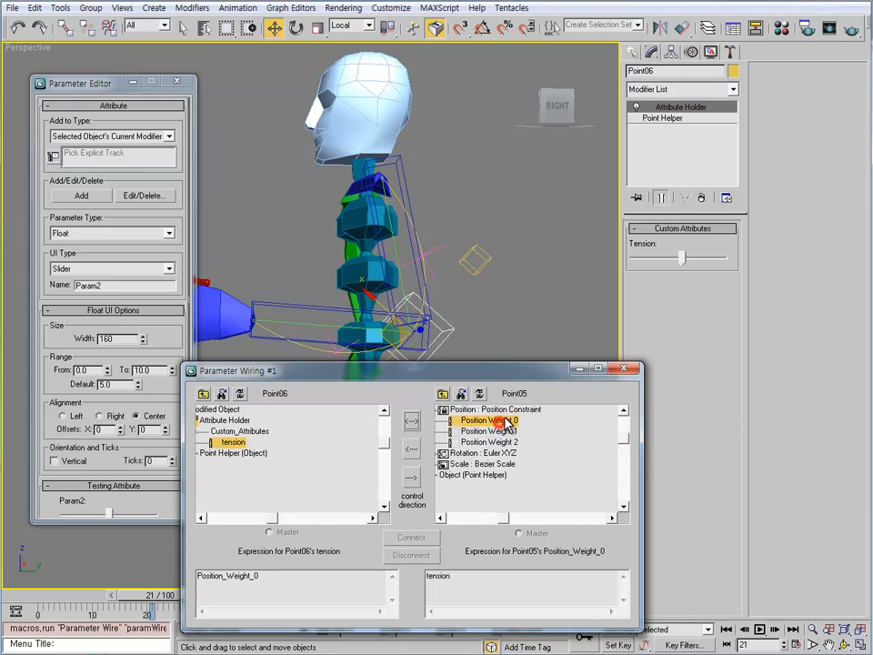
{"action": "middle_click_drag", "start_coordinate": [447, 330], "coordinate": [463, 266]}
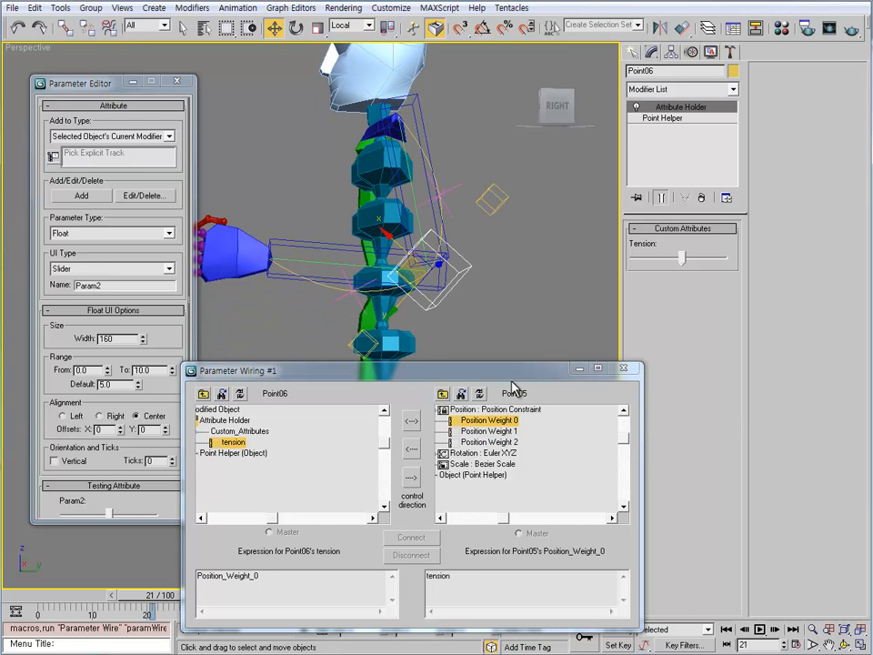
{"action": "left_click_drag", "start_coordinate": [512, 381], "coordinate": [446, 370]}
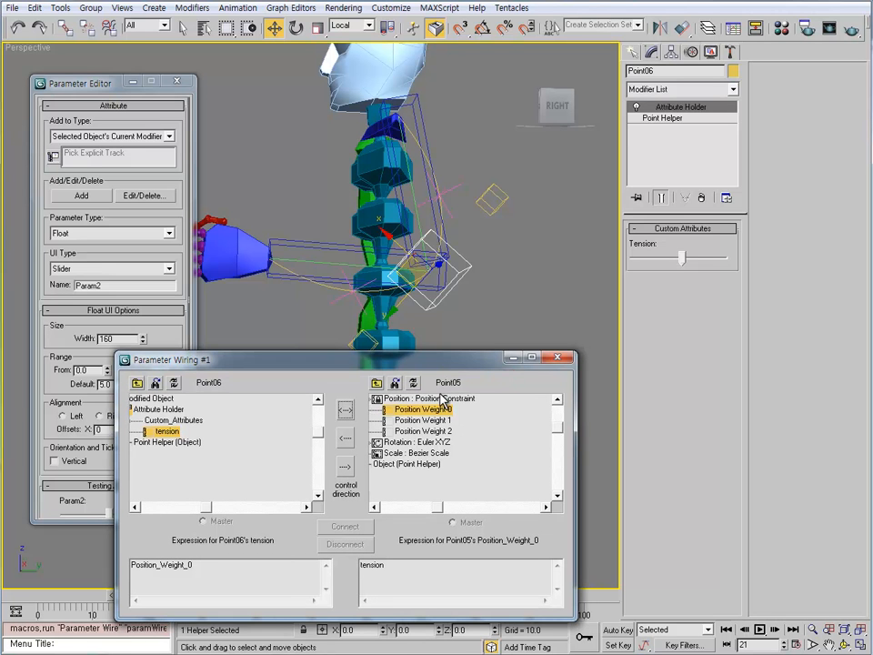
{"action": "left_click_drag", "start_coordinate": [456, 361], "coordinate": [377, 289]}
{"action": "middle_click_drag", "start_coordinate": [513, 397], "coordinate": [500, 380]}
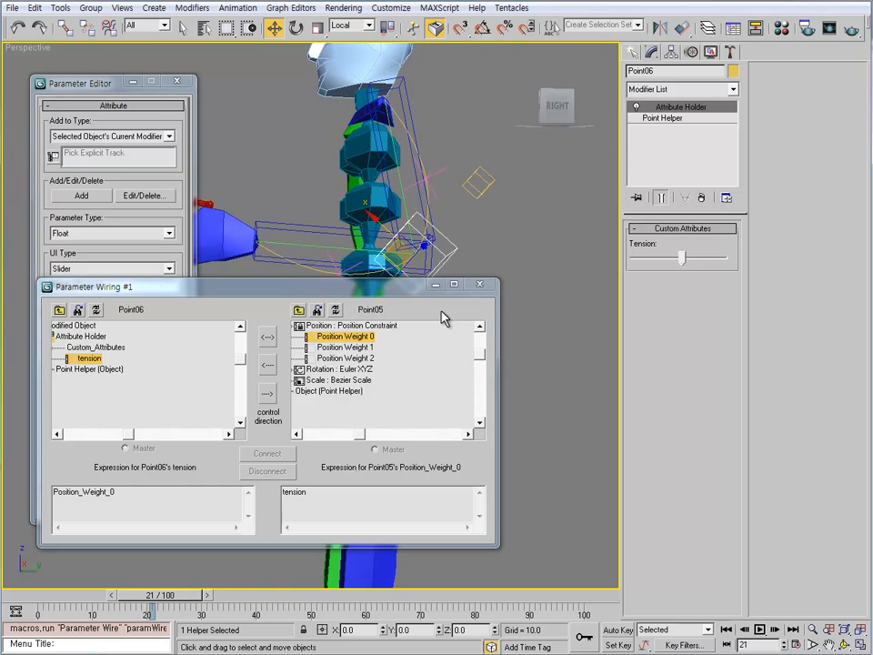
{"action": "left_click_drag", "start_coordinate": [397, 290], "coordinate": [361, 168]}
- Create a teapot with a radius of about 4.27 on the ground beside the Biped
{"action": "middle_click", "coordinate": [538, 377]}
{"action": "scroll", "coordinate": [516, 419], "scroll_direction": "down", "scroll_amount": 5}
{"action": "middle_click_drag", "start_coordinate": [499, 425], "coordinate": [530, 467], "text": "alt"}
{"action": "left_click", "coordinate": [634, 52]}
{"action": "left_click", "coordinate": [656, 197]}
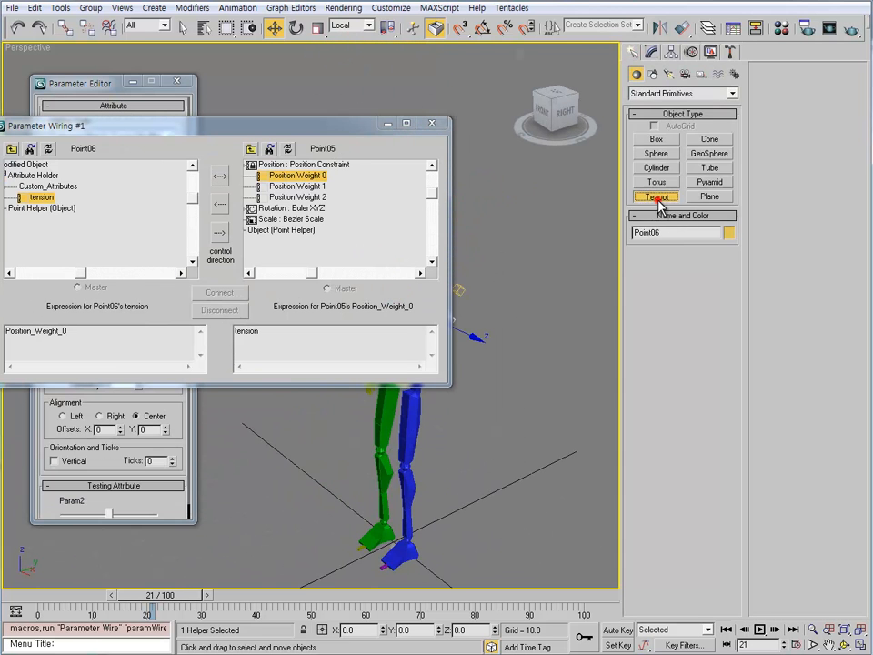
{"action": "left_click_drag", "start_coordinate": [516, 493], "coordinate": [535, 495]}
{"action": "middle_click_drag", "start_coordinate": [535, 493], "coordinate": [525, 467]}
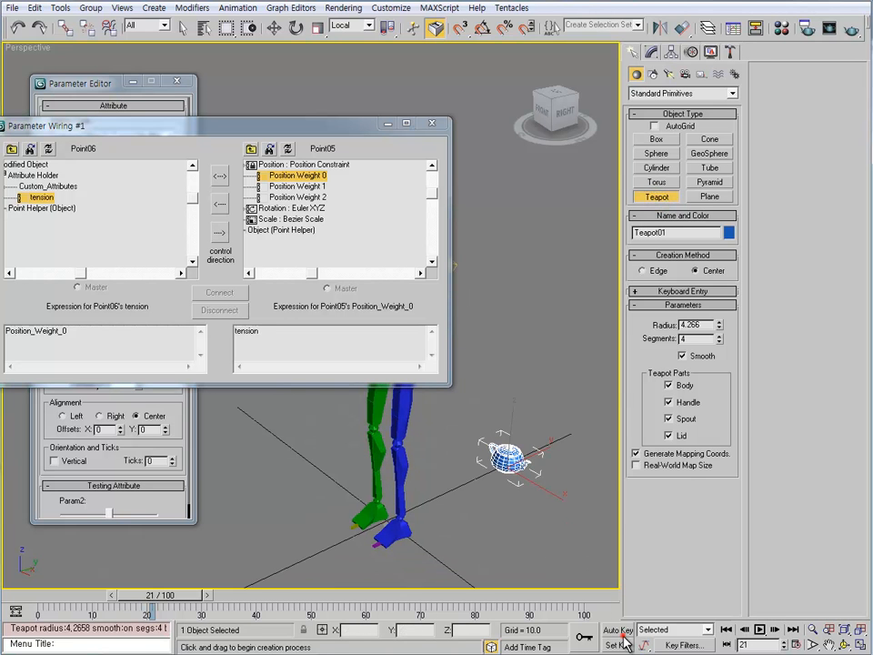
- Animate the teapot with Auto Key, moving it across the ground at frames 44 and 71
{"action": "left_click", "coordinate": [621, 633]}
{"action": "left_click_drag", "start_coordinate": [155, 595], "coordinate": [279, 595]}
{"action": "middle_click_drag", "start_coordinate": [445, 488], "coordinate": [540, 479], "text": "alt"}
{"action": "key", "text": "w"}
{"action": "left_click_drag", "start_coordinate": [540, 479], "coordinate": [480, 523]}
{"action": "left_click_drag", "start_coordinate": [279, 595], "coordinate": [423, 594]}
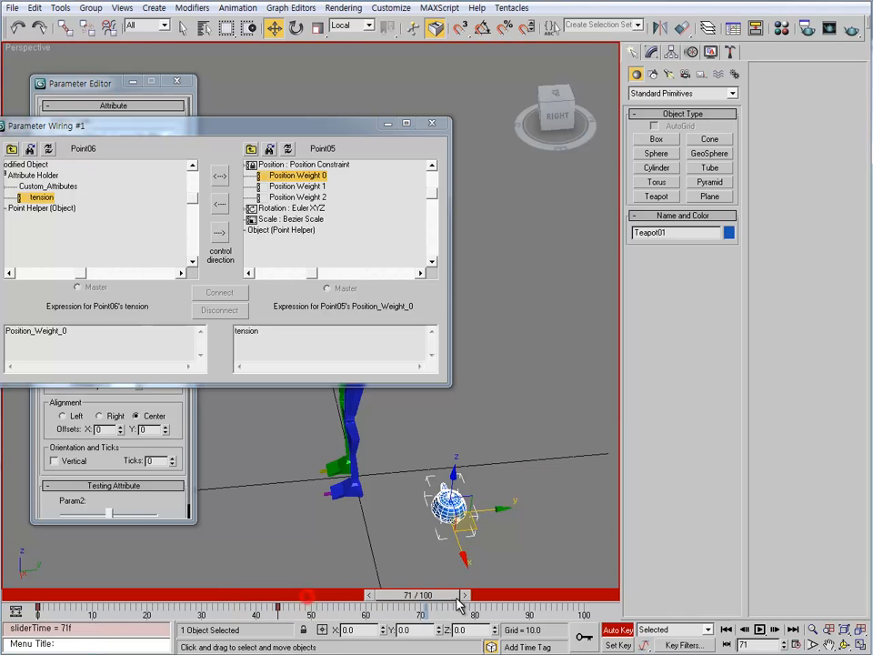
{"action": "left_click_drag", "start_coordinate": [473, 522], "coordinate": [520, 554]}
{"action": "left_click", "coordinate": [617, 629]}
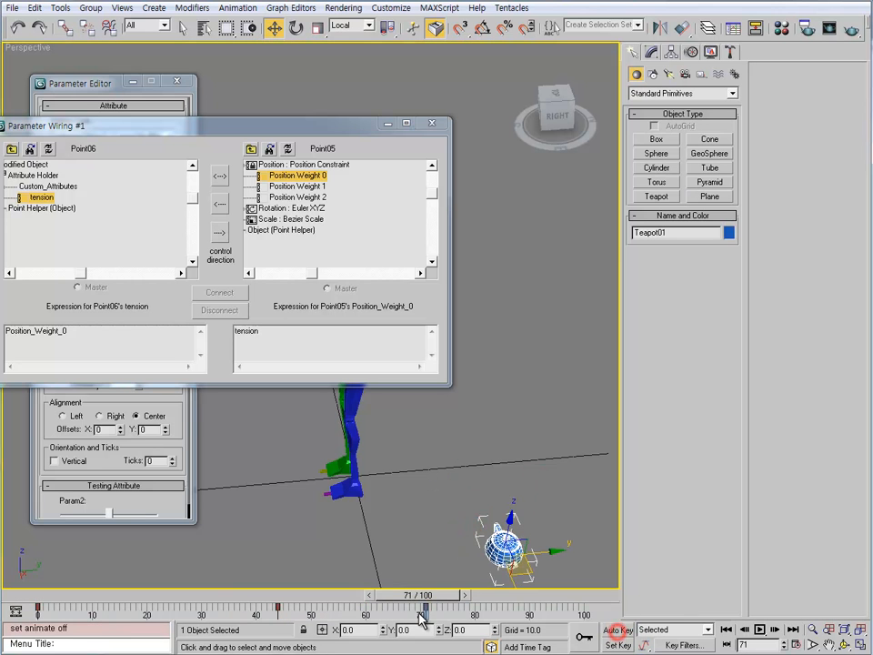
- Go to frame 44 and assign a TCB Position controller to the teapot's position track
{"action": "left_click_drag", "start_coordinate": [398, 598], "coordinate": [258, 602]}
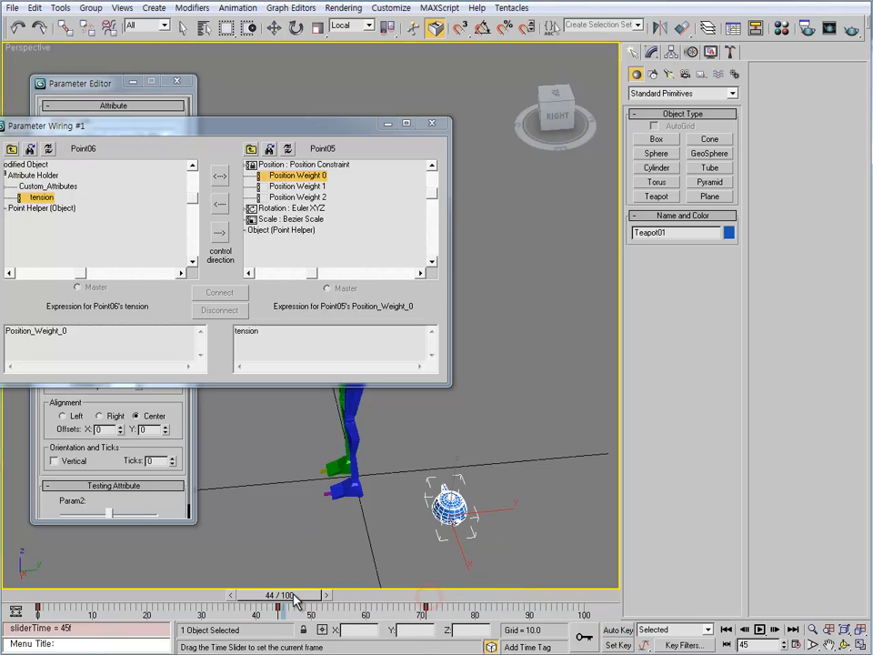
{"action": "left_click", "coordinate": [691, 52]}
{"action": "left_click", "coordinate": [693, 183]}
{"action": "left_click", "coordinate": [637, 156]}
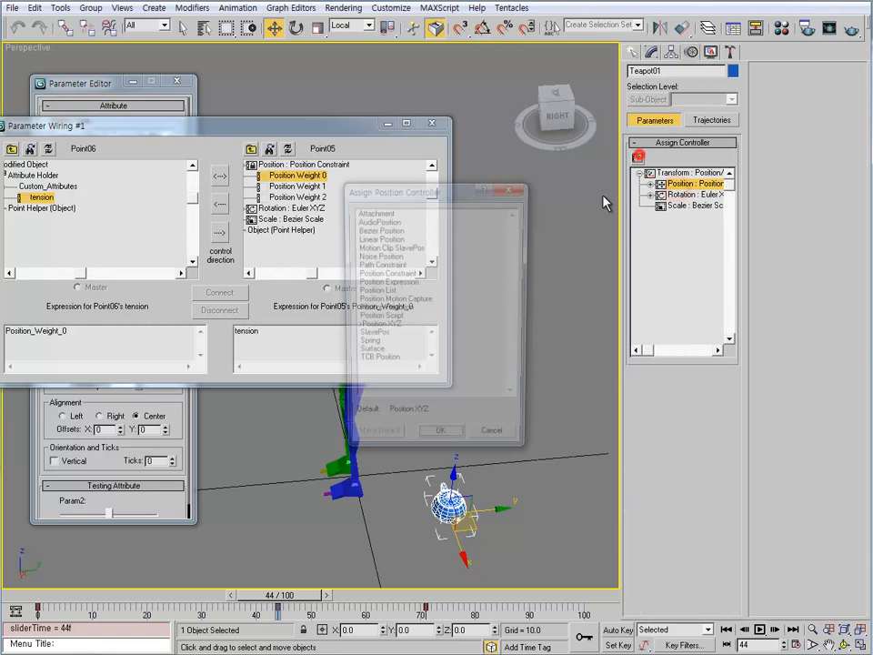
{"action": "left_click", "coordinate": [376, 362]}
{"action": "left_click", "coordinate": [441, 442]}
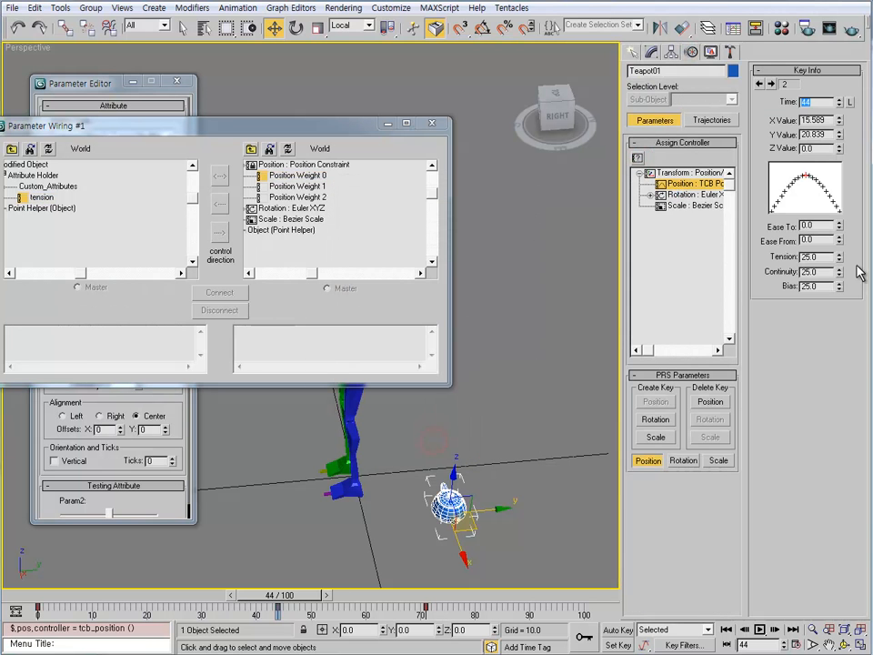
- Test lowering the Tension of the teapot's frame 44 position key to 0, and undo the change
{"action": "left_click_drag", "start_coordinate": [838, 260], "coordinate": [843, 448]}
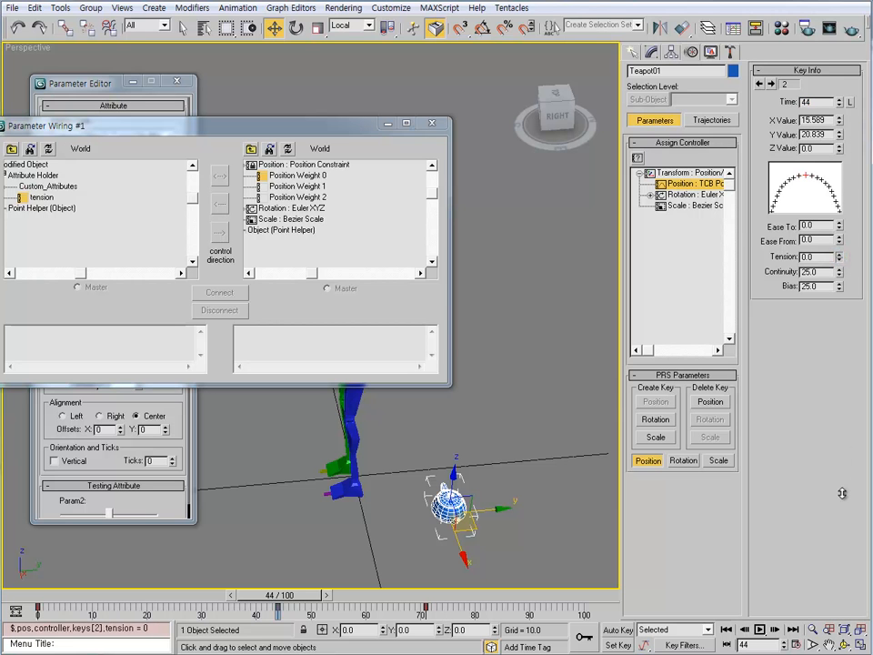
{"action": "key", "text": "ctrl+z"}
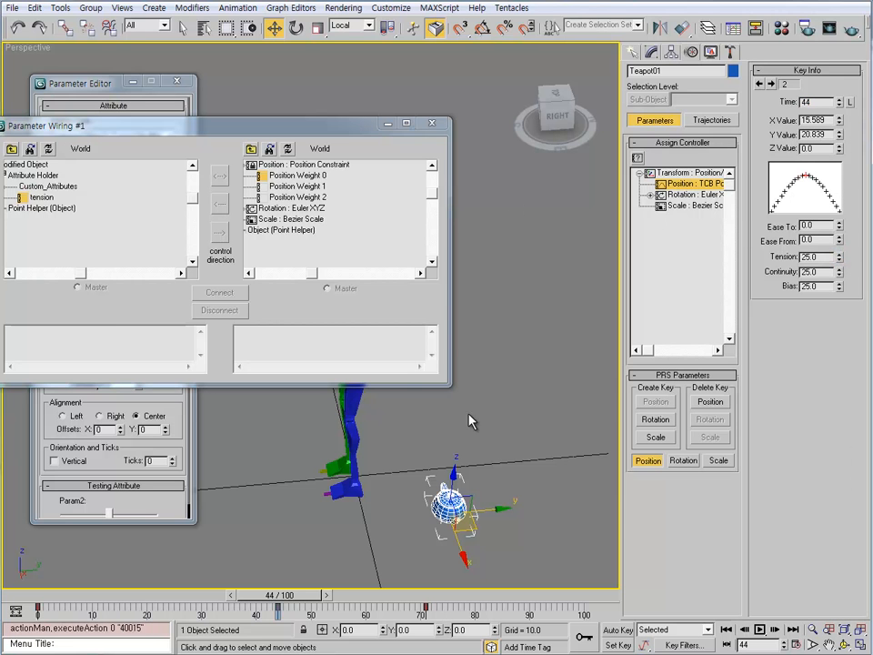
- Return to frame 20 and bring the bent arm with its helpers back into clear view
{"action": "middle_click_drag", "start_coordinate": [471, 422], "coordinate": [571, 502]}
{"action": "left_click_drag", "start_coordinate": [353, 130], "coordinate": [375, 41]}
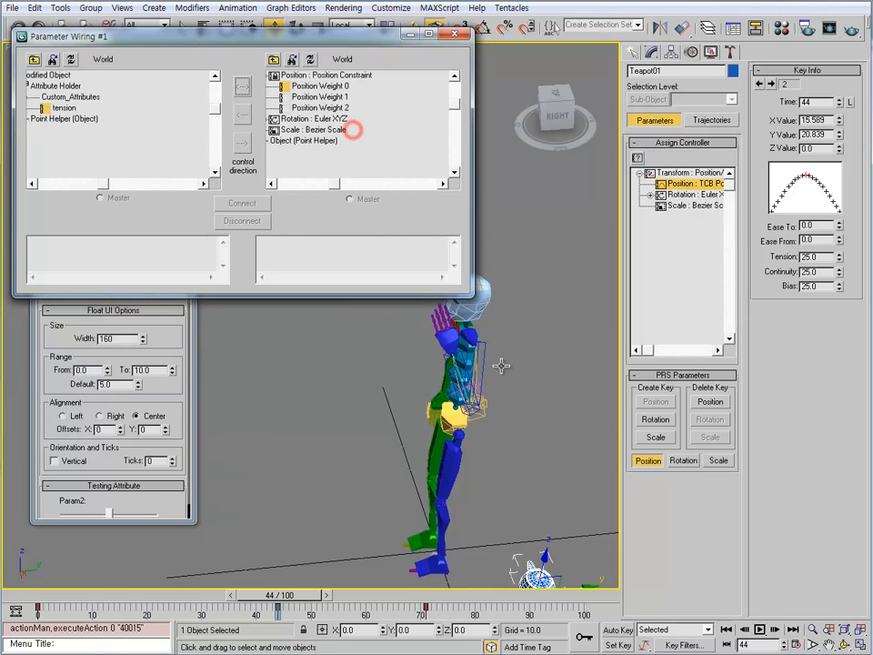
{"action": "middle_click_drag", "start_coordinate": [501, 367], "coordinate": [479, 409]}
{"action": "scroll", "coordinate": [532, 354], "scroll_direction": "up", "scroll_amount": 4}
{"action": "middle_click_drag", "start_coordinate": [532, 361], "coordinate": [449, 411], "text": "alt"}
{"action": "scroll", "coordinate": [398, 393], "scroll_direction": "up", "scroll_amount": 2}
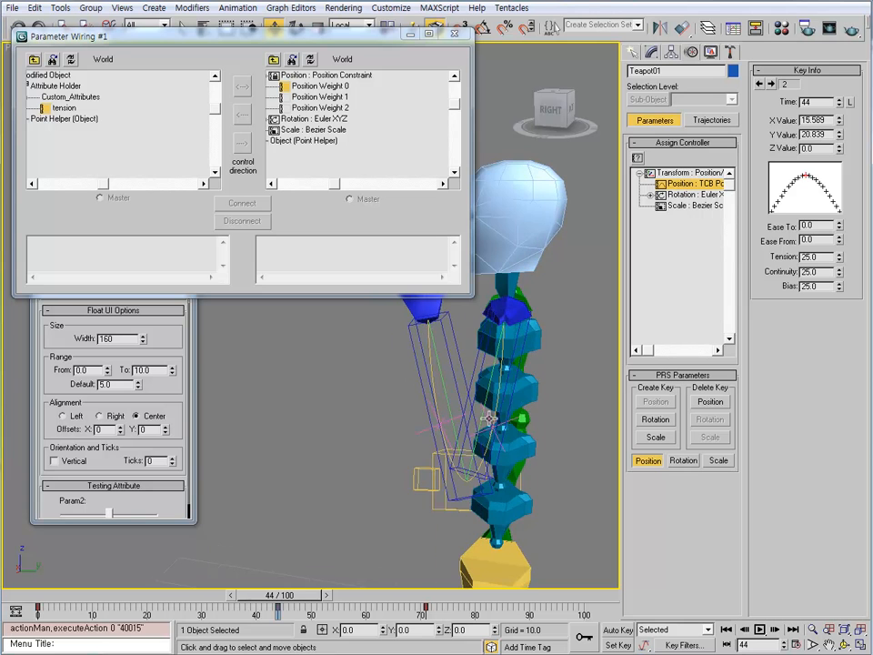
{"action": "left_click_drag", "start_coordinate": [291, 597], "coordinate": [168, 596]}
{"action": "scroll", "coordinate": [431, 431], "scroll_direction": "up", "scroll_amount": 3}
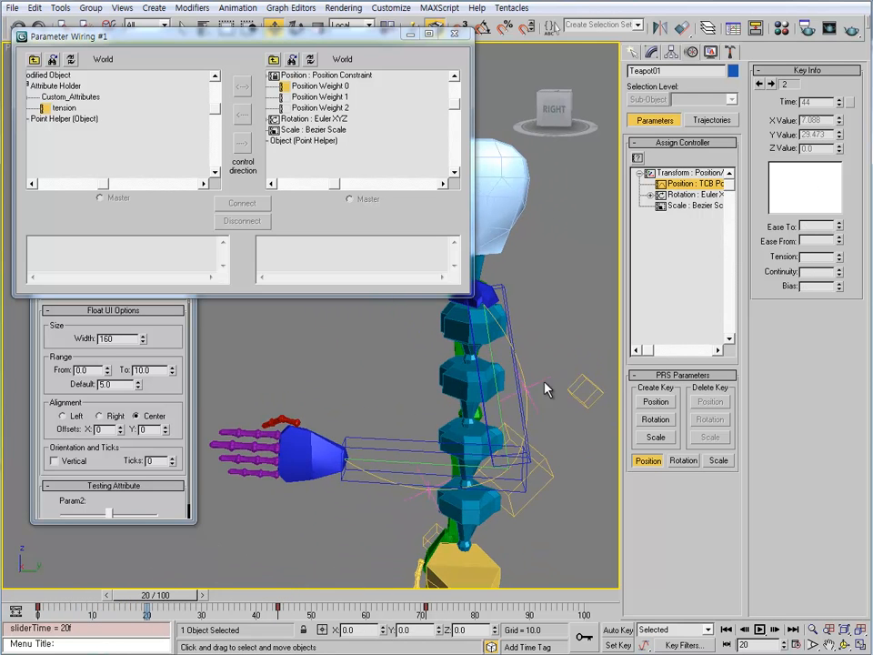
- Test raising the Point09 target's weight in Point05's position constraint, and undo the change
{"action": "left_click", "coordinate": [530, 400]}
{"action": "middle_click_drag", "start_coordinate": [527, 406], "coordinate": [491, 365]}
{"action": "middle_click_drag", "start_coordinate": [491, 366], "coordinate": [516, 373], "text": "alt"}
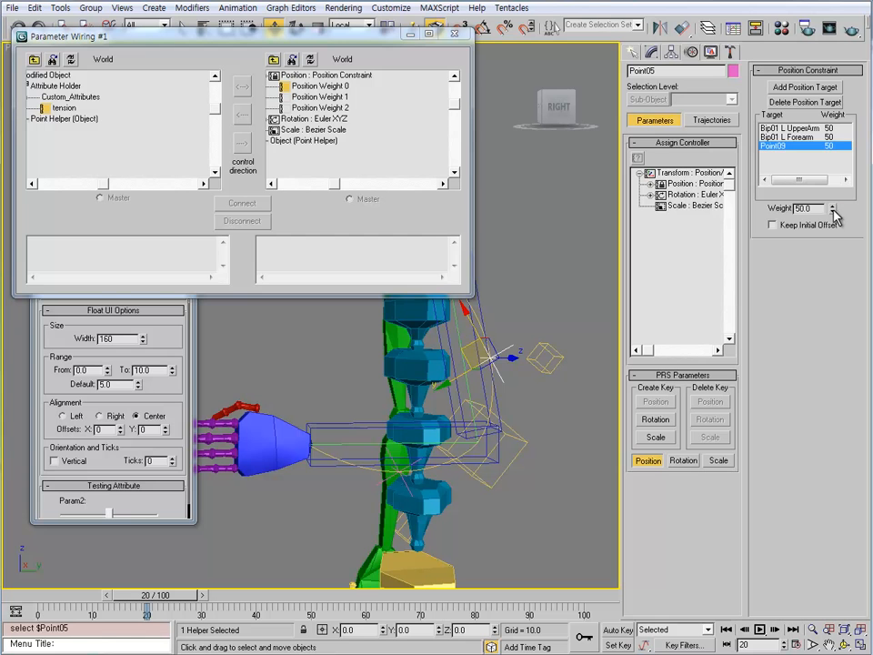
{"action": "left_click_drag", "start_coordinate": [831, 209], "coordinate": [831, 149]}
{"action": "key", "text": "ctrl+z"}
- Wire Point06's tension one-way to Point05's Position Weight 2 using the expression 10 - tension
{"action": "middle_click_drag", "start_coordinate": [490, 334], "coordinate": [473, 326]}
{"action": "left_click", "coordinate": [56, 107]}
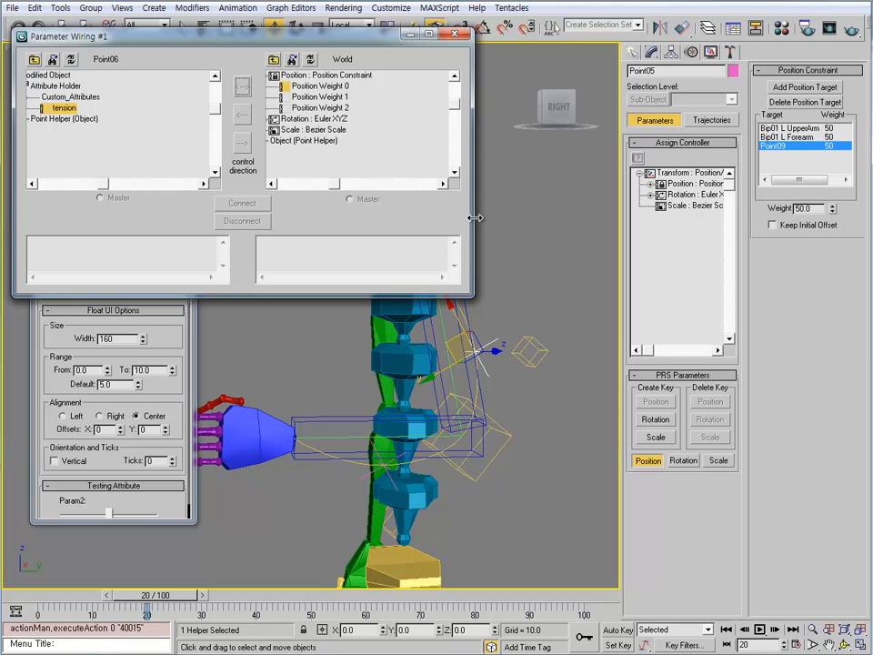
{"action": "left_click", "coordinate": [325, 108]}
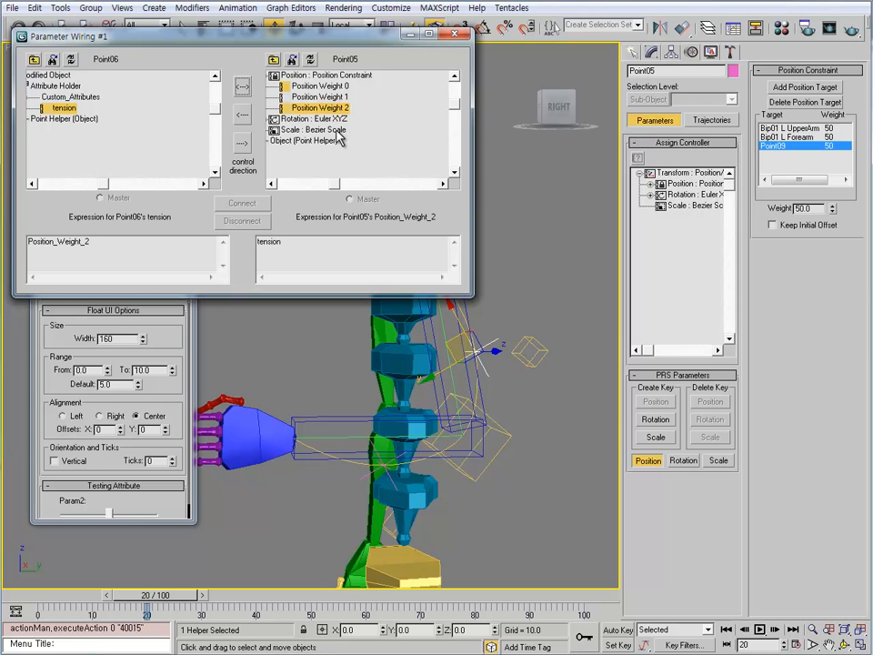
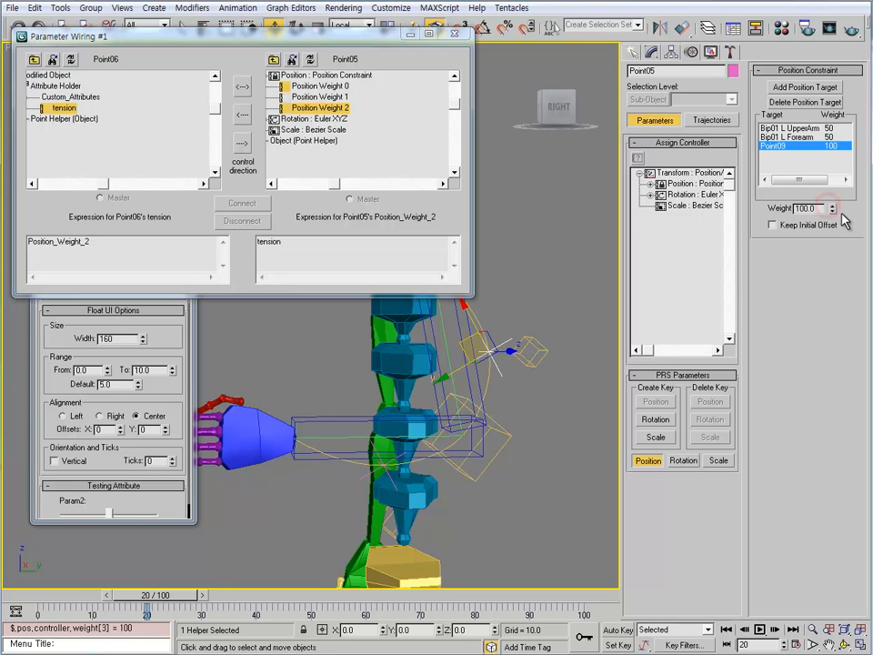
{"action": "mouse_move", "coordinate": [832, 207]}
{"action": "left_mouse_down"}
{"action": "mouse_move", "coordinate": [833, 248]}
{"action": "mouse_move", "coordinate": [832, 205]}
{"action": "left_mouse_up"}
{"action": "left_click", "coordinate": [242, 142]}
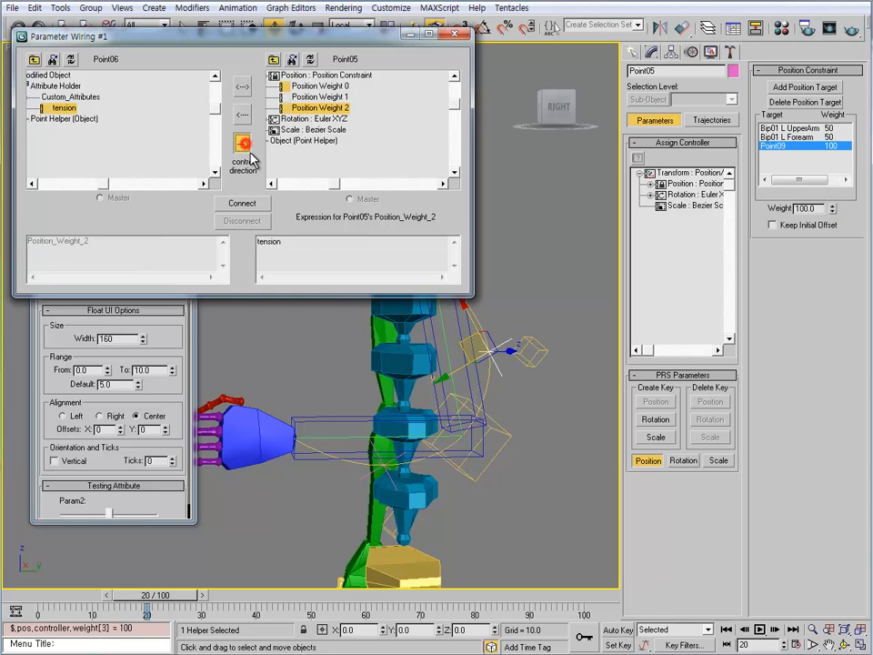
{"action": "double_click", "coordinate": [293, 241]}
{"action": "type", "text": "10 -"}
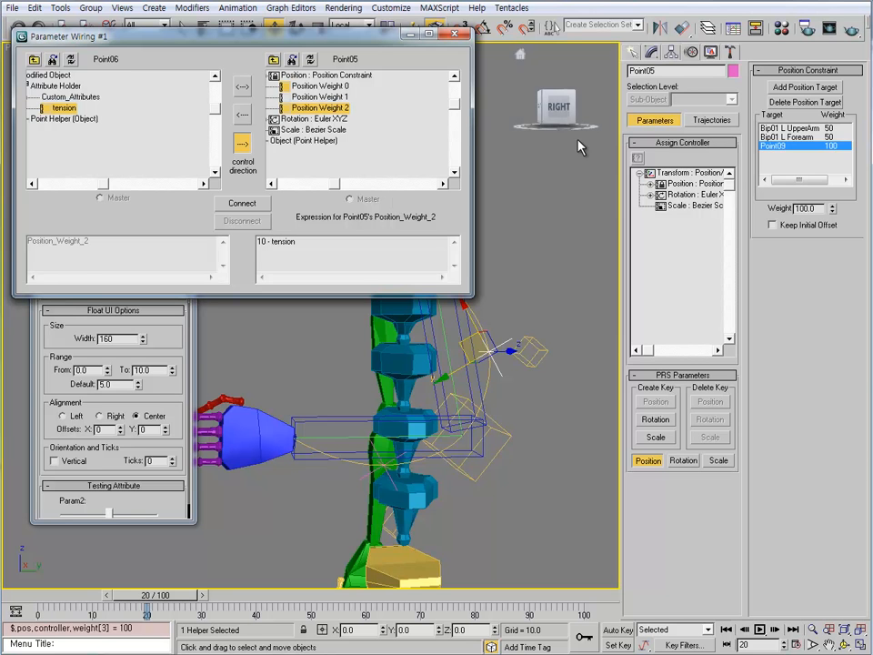
{"action": "left_click", "coordinate": [241, 202]}
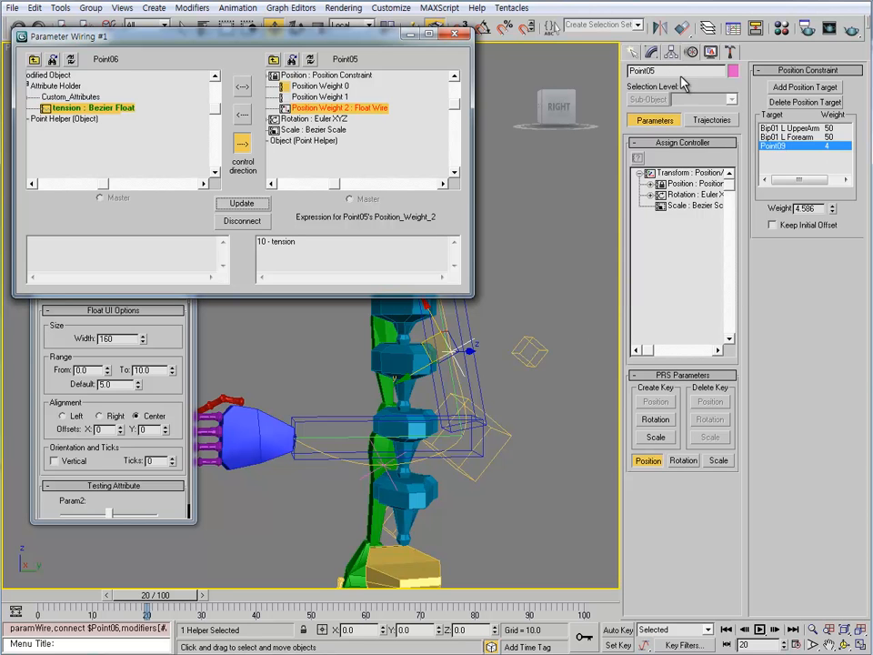
- Set the weights of the Bip01 L UpperArm and Bip01 L Forearm targets in Point05's position constraint to 4
{"action": "left_click", "coordinate": [654, 53]}
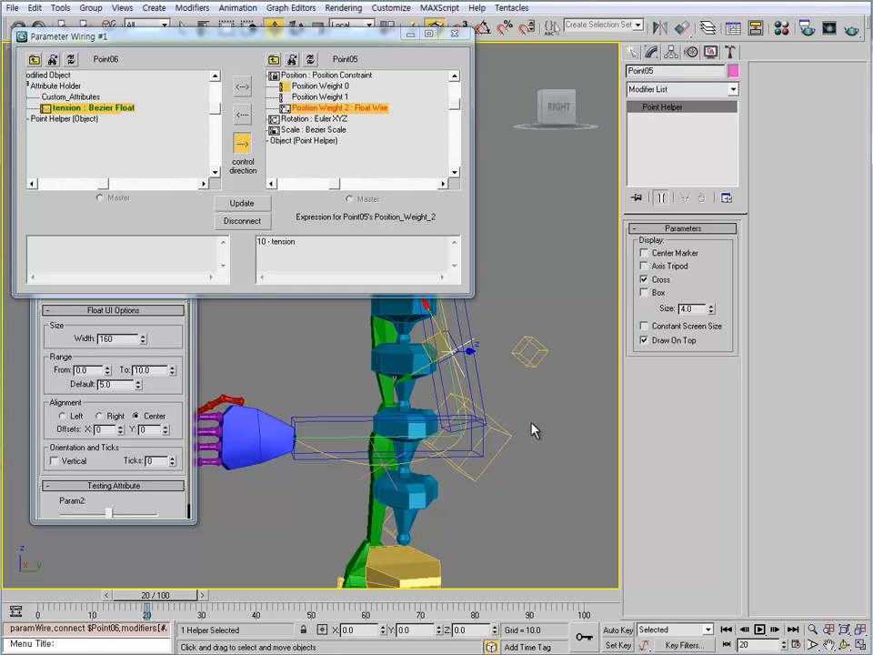
{"action": "left_click", "coordinate": [503, 433]}
{"action": "left_click", "coordinate": [808, 138]}
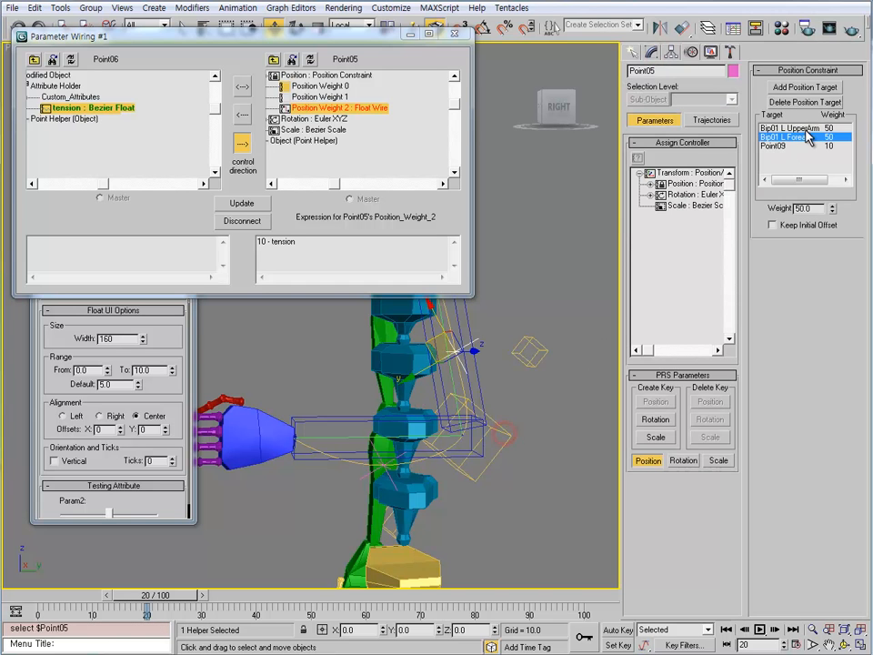
{"action": "left_click", "coordinate": [805, 129]}
{"action": "left_click", "coordinate": [814, 210]}
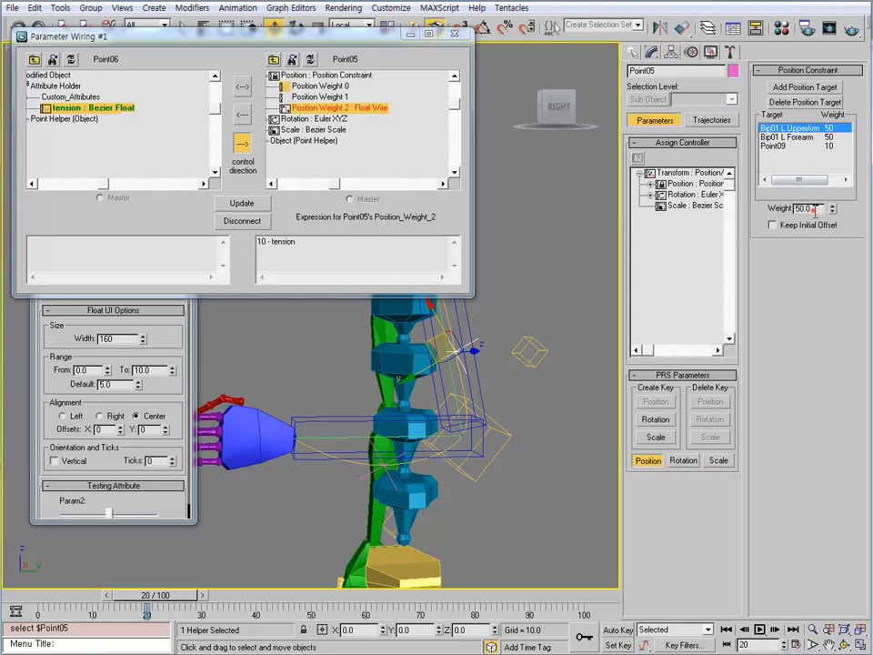
{"action": "double_click", "coordinate": [816, 210]}
{"action": "type", "text": "4"}
{"action": "left_click", "coordinate": [811, 138]}
{"action": "double_click", "coordinate": [815, 209]}
{"action": "type", "text": "4"}
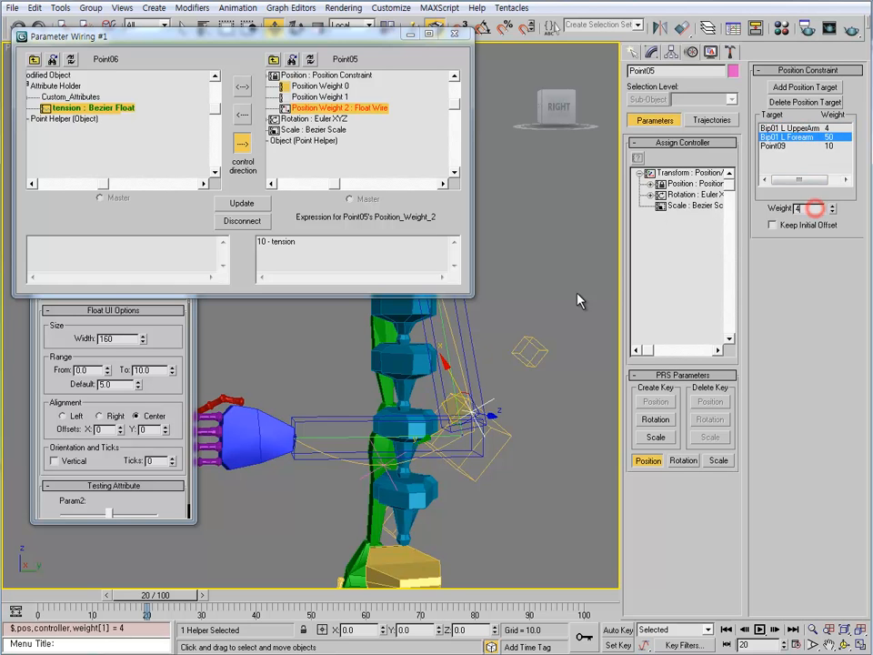
{"action": "key", "text": "Return"}
- Test Point06's Tension slider at its minimum and around its middle to see how the arm curve responds
{"action": "left_click", "coordinate": [498, 428]}
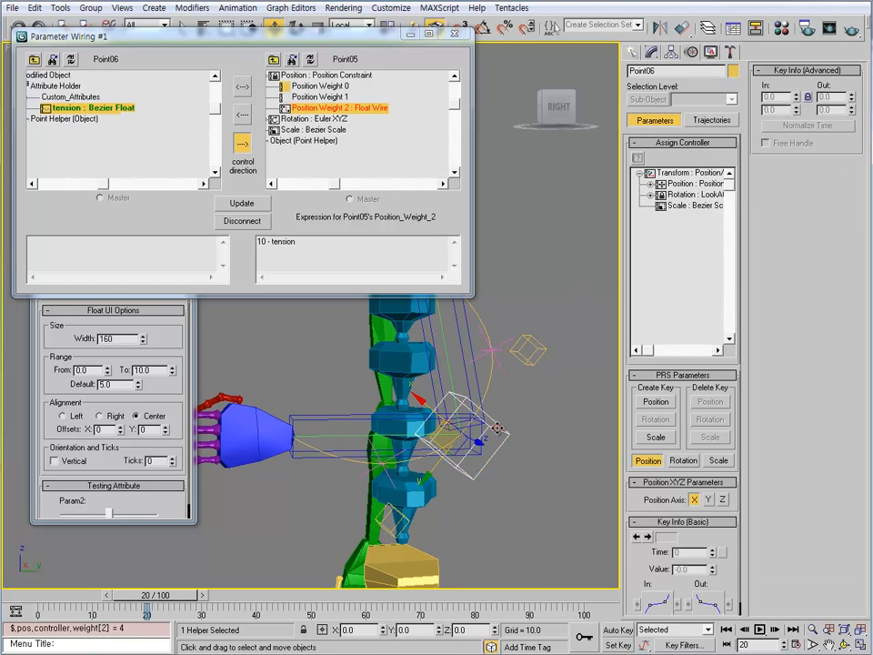
{"action": "left_click", "coordinate": [649, 51]}
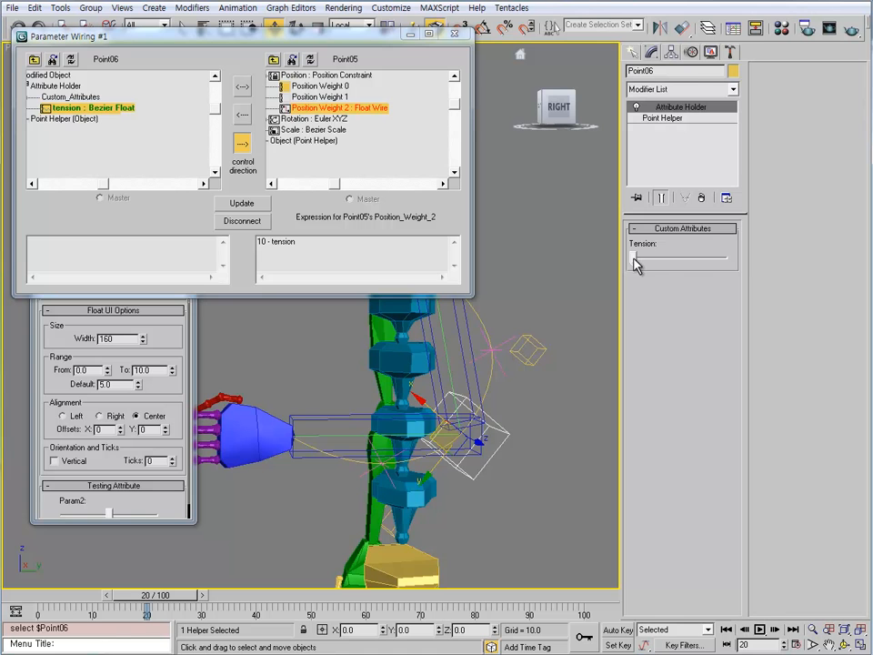
{"action": "mouse_move", "coordinate": [635, 261]}
{"action": "left_mouse_down"}
{"action": "mouse_move", "coordinate": [735, 255]}
{"action": "mouse_move", "coordinate": [631, 255]}
{"action": "left_mouse_up"}
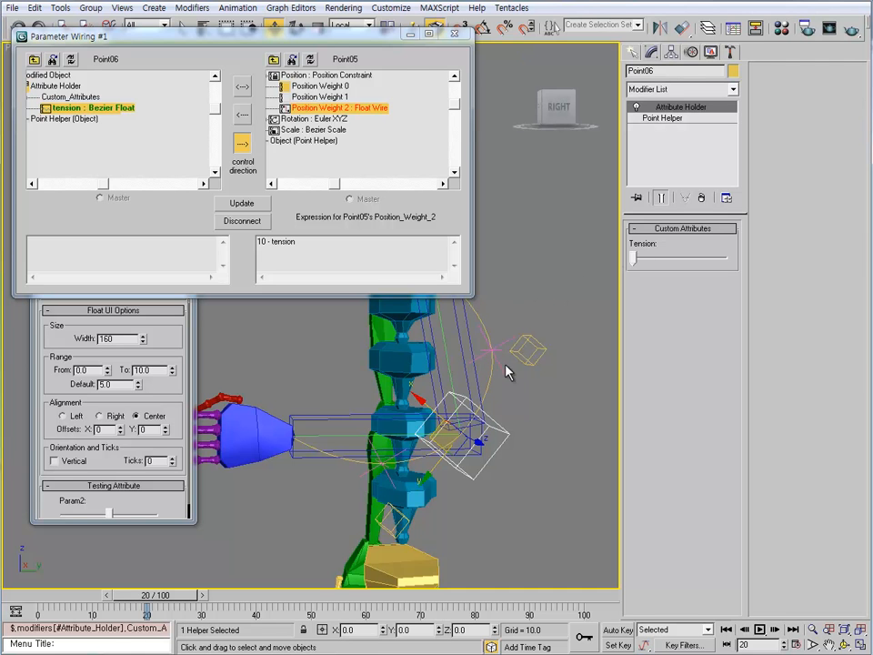
{"action": "left_click_drag", "start_coordinate": [632, 259], "coordinate": [684, 264]}
- Wire Point06's tension one-way to Point05's Position Weight 1 and Position Weight 0 with the plain expression tension
{"action": "left_click", "coordinate": [319, 96]}
{"action": "left_click", "coordinate": [242, 143]}
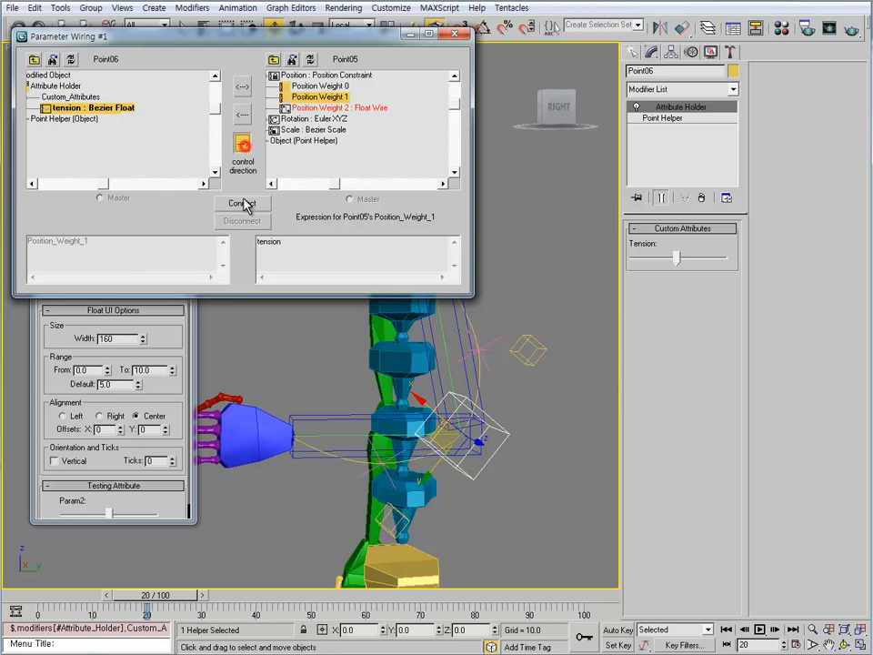
{"action": "left_click", "coordinate": [238, 202]}
{"action": "left_click", "coordinate": [307, 87]}
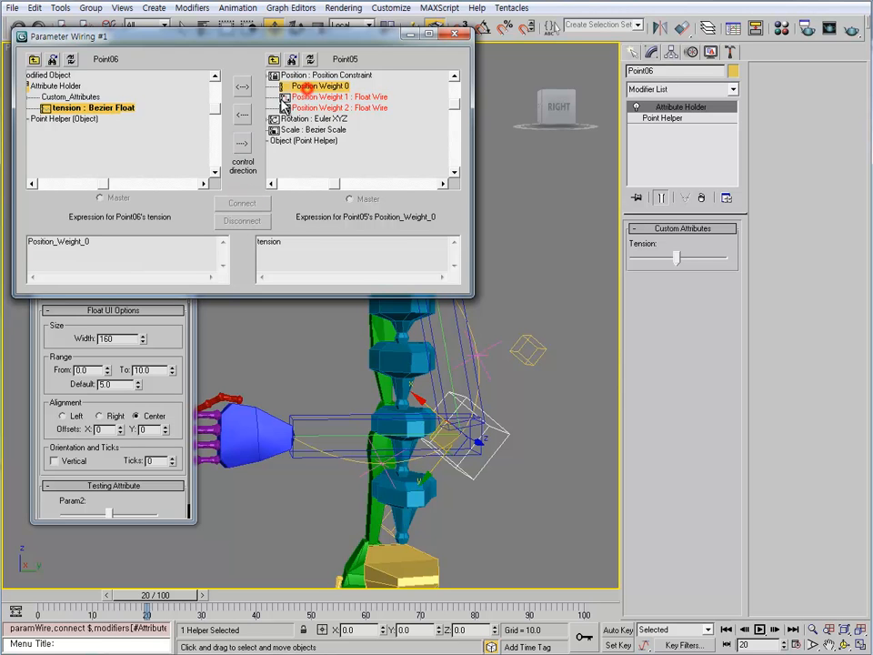
{"action": "left_click", "coordinate": [242, 142]}
{"action": "left_click", "coordinate": [241, 202]}
- Raise Point06's Tension close to its maximum and check the target weights in Point05's position constraint
{"action": "left_click_drag", "start_coordinate": [675, 258], "coordinate": [719, 268]}
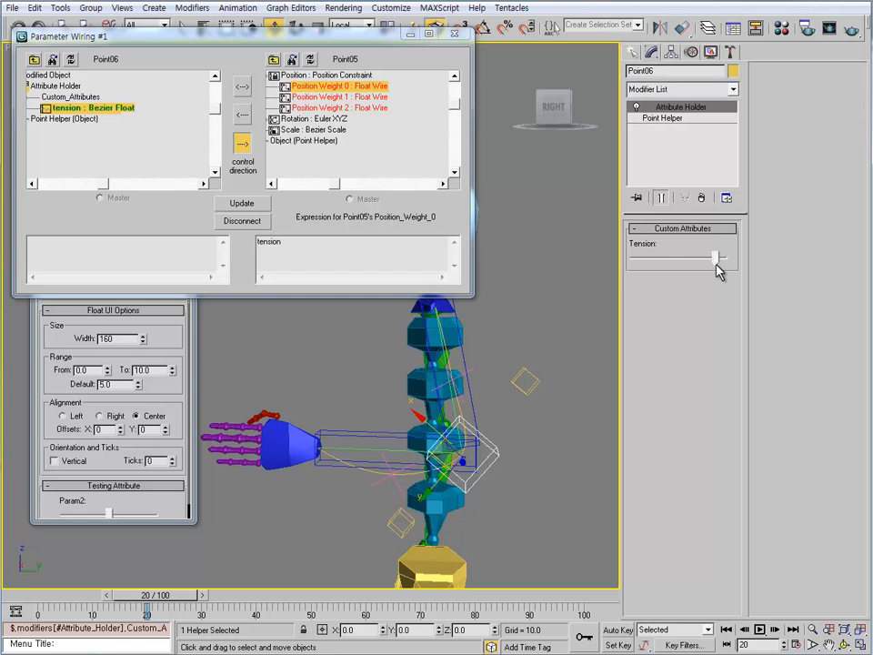
{"action": "left_click", "coordinate": [474, 375]}
{"action": "left_click", "coordinate": [455, 365]}
{"action": "left_click", "coordinate": [691, 52]}
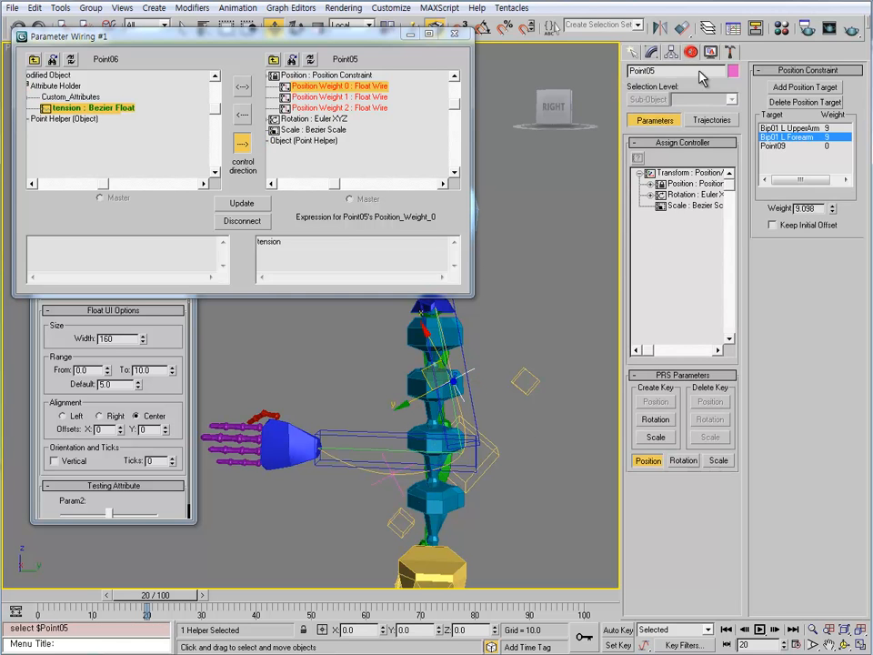
{"action": "left_click", "coordinate": [829, 128]}
{"action": "left_click", "coordinate": [828, 137]}
{"action": "left_click", "coordinate": [829, 146]}
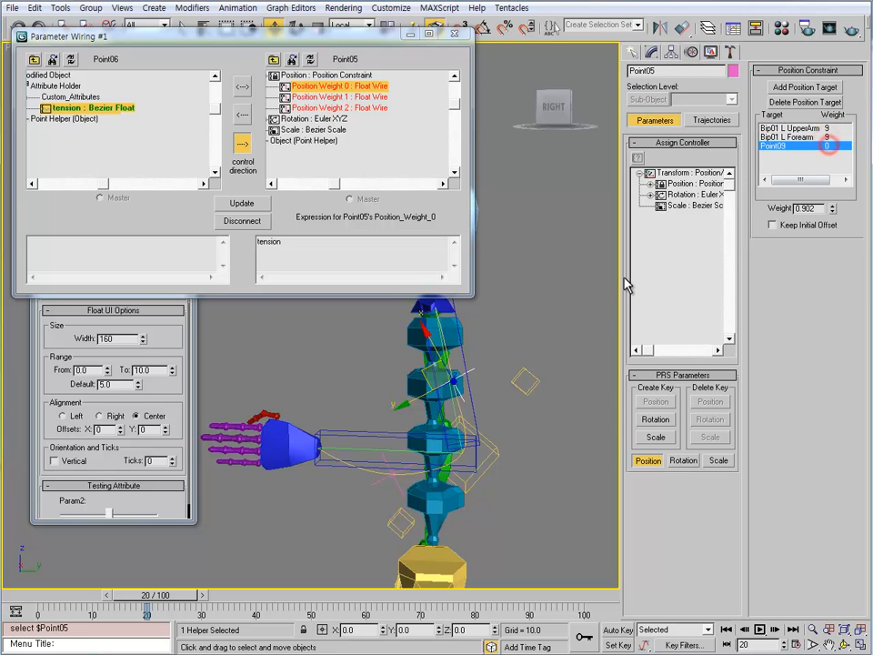
- Lower Point06's Tension close to its minimum and check Point05's position constraint weights again
{"action": "left_click", "coordinate": [493, 446]}
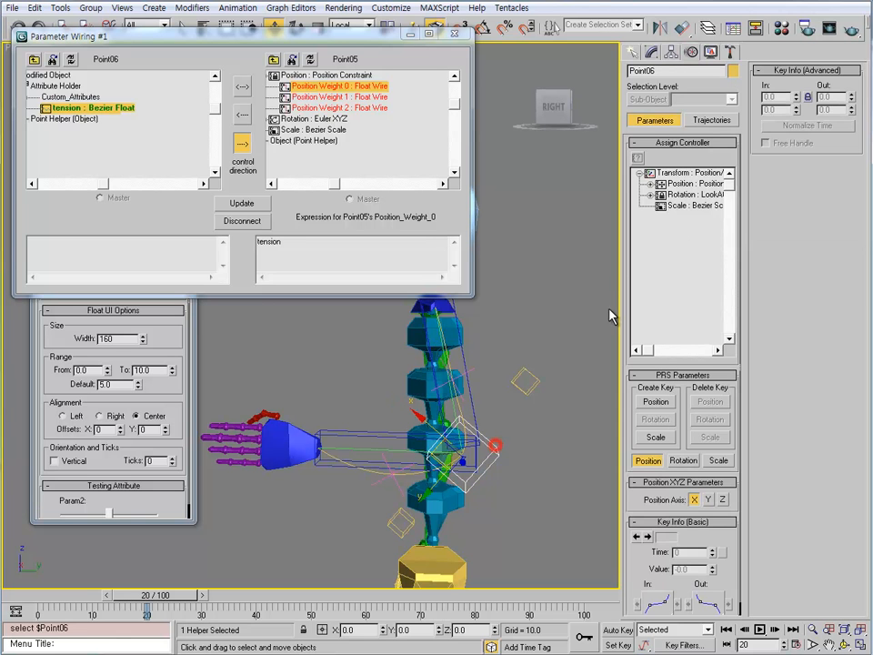
{"action": "left_click", "coordinate": [657, 52]}
{"action": "left_click_drag", "start_coordinate": [716, 259], "coordinate": [651, 259]}
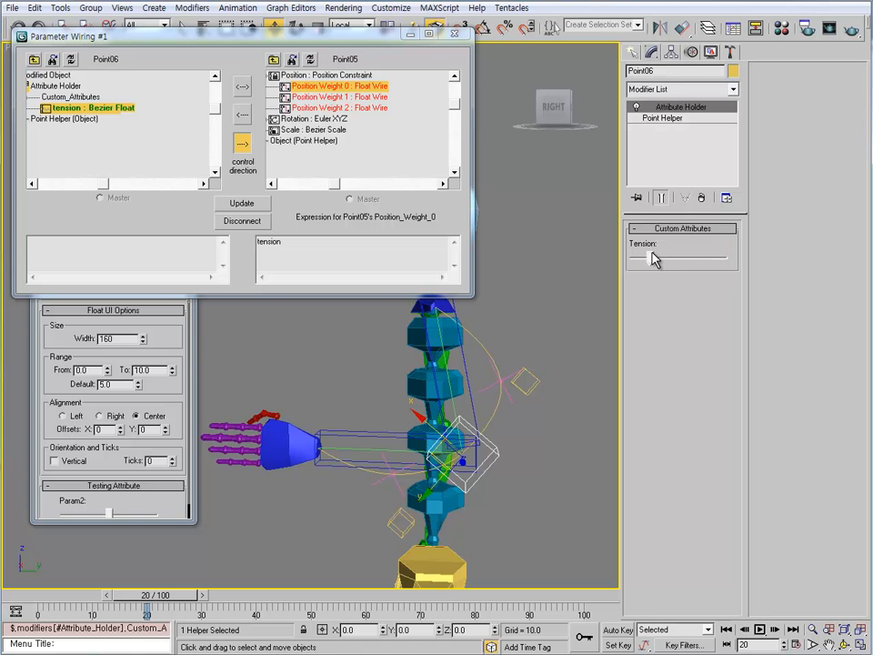
{"action": "left_click", "coordinate": [511, 398]}
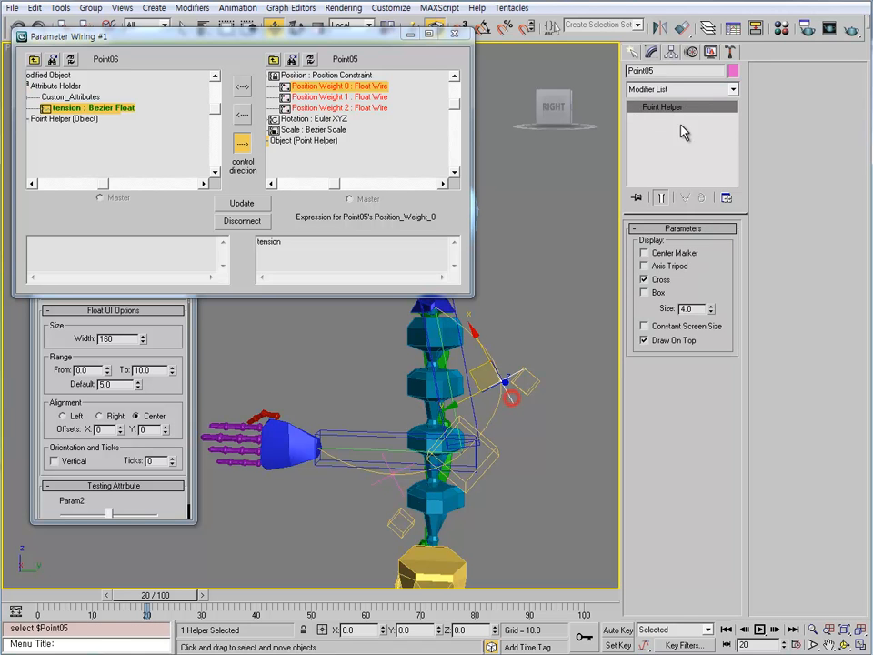
{"action": "left_click", "coordinate": [710, 51]}
{"action": "left_click", "coordinate": [692, 52]}
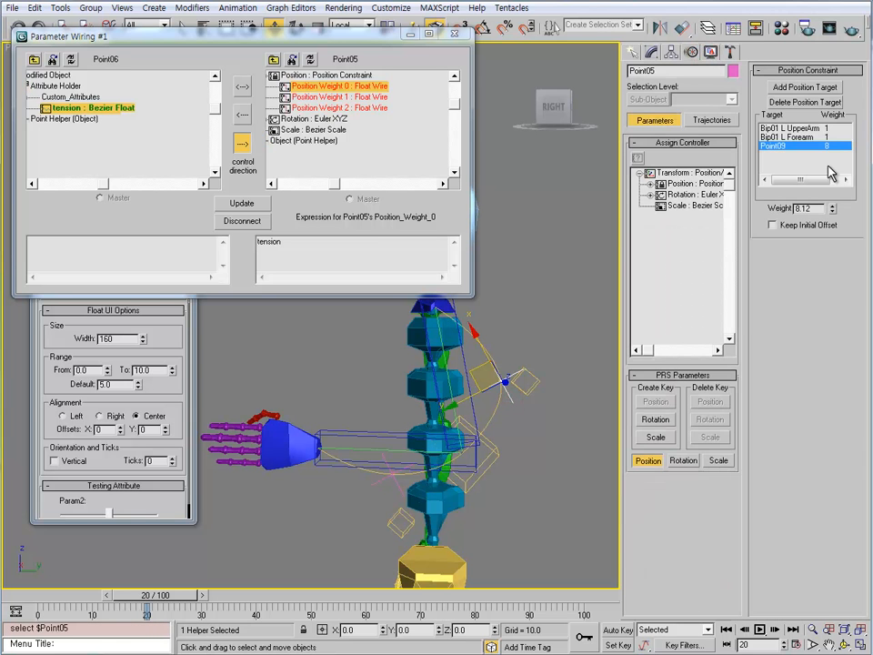
- Raise Point06's Tension slider to slightly above its middle
{"action": "left_click", "coordinate": [504, 459]}
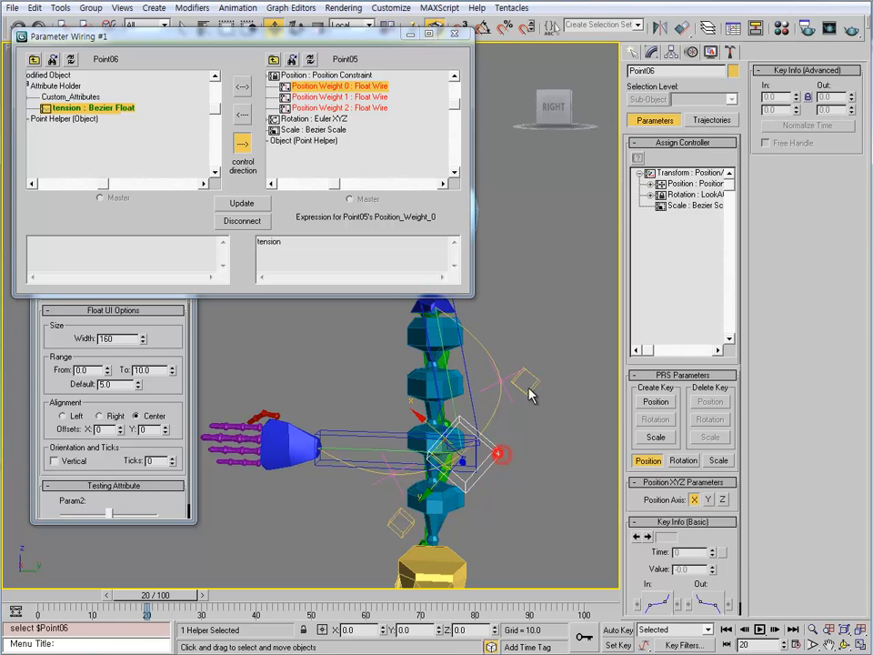
{"action": "left_click", "coordinate": [656, 52]}
{"action": "left_click_drag", "start_coordinate": [649, 259], "coordinate": [683, 260]}
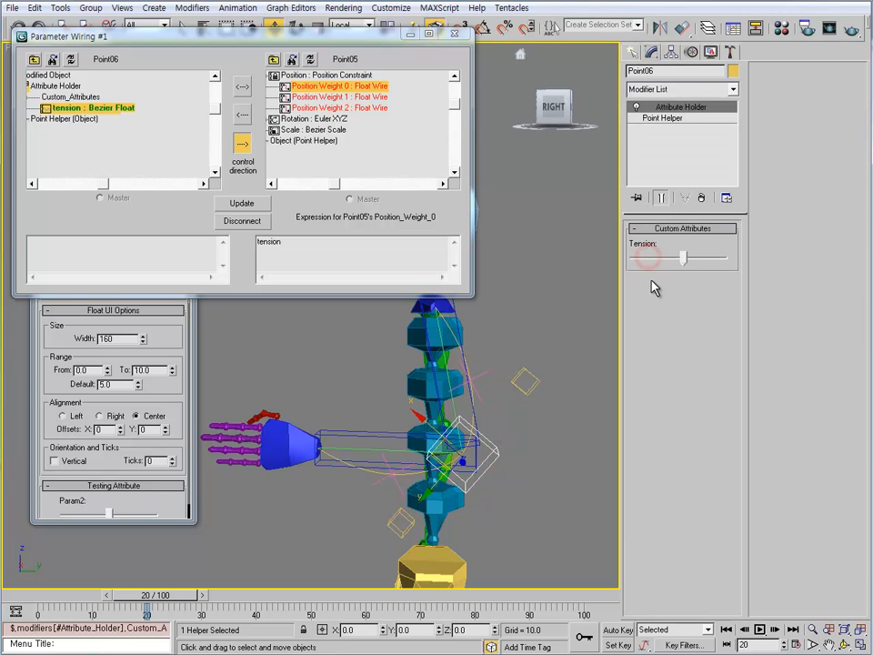
- Load Point07 as the wiring target and wire Point06's tension one-way to its Position Weight 2 using 10 - tension
{"action": "left_click", "coordinate": [379, 482]}
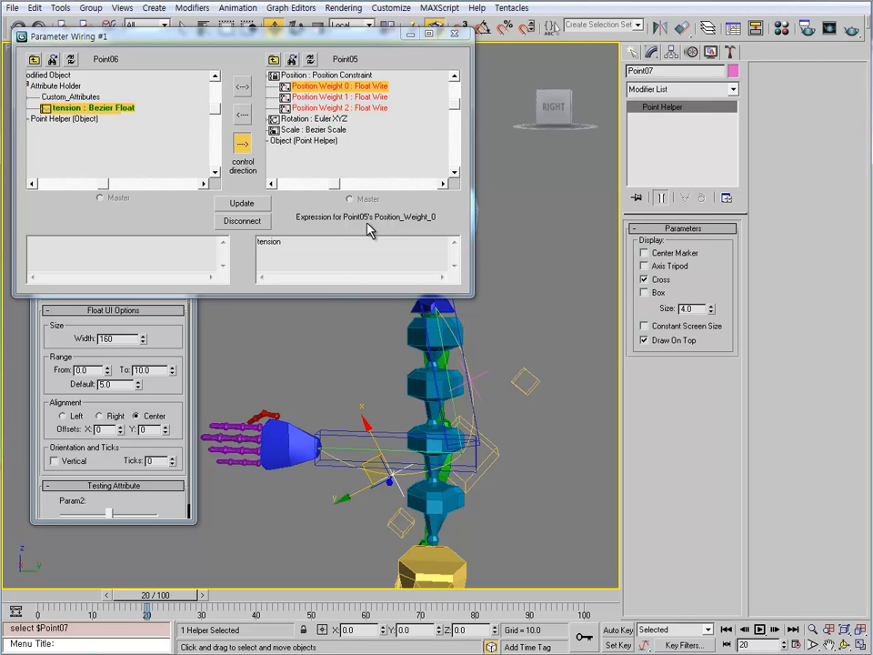
{"action": "left_click", "coordinate": [310, 59]}
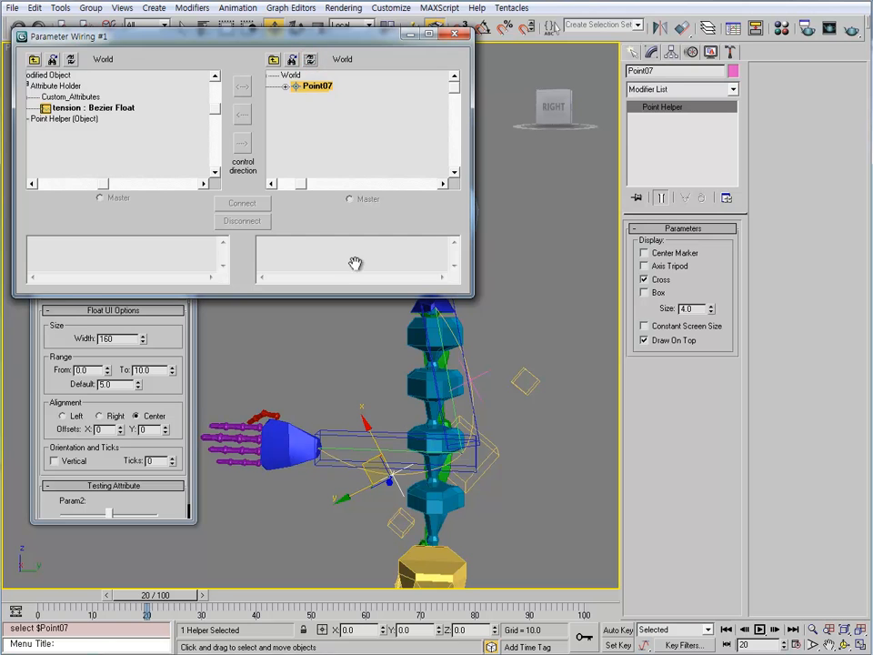
{"action": "left_click", "coordinate": [284, 86]}
{"action": "left_click", "coordinate": [296, 97]}
{"action": "left_click", "coordinate": [306, 108]}
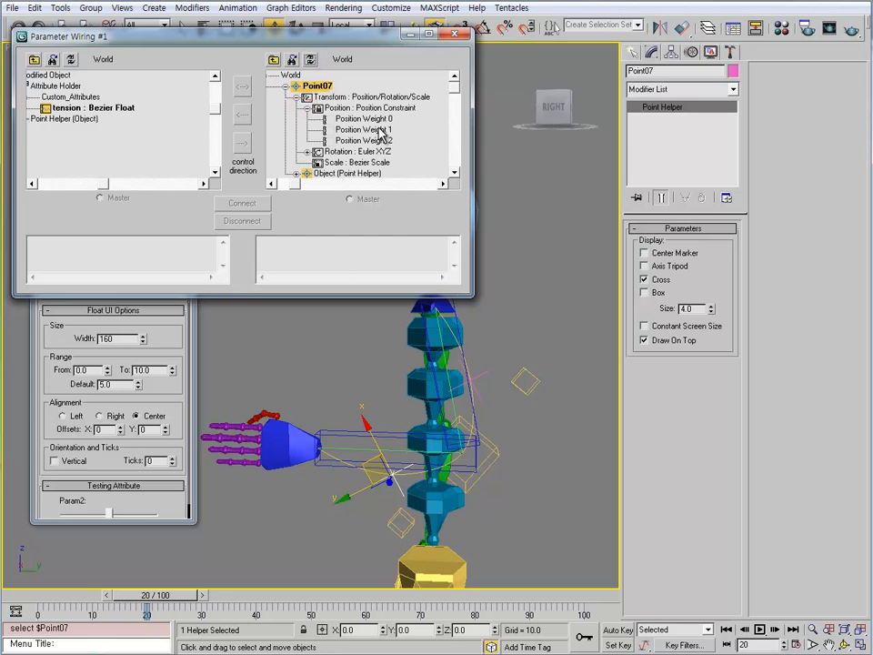
{"action": "left_click", "coordinate": [363, 141]}
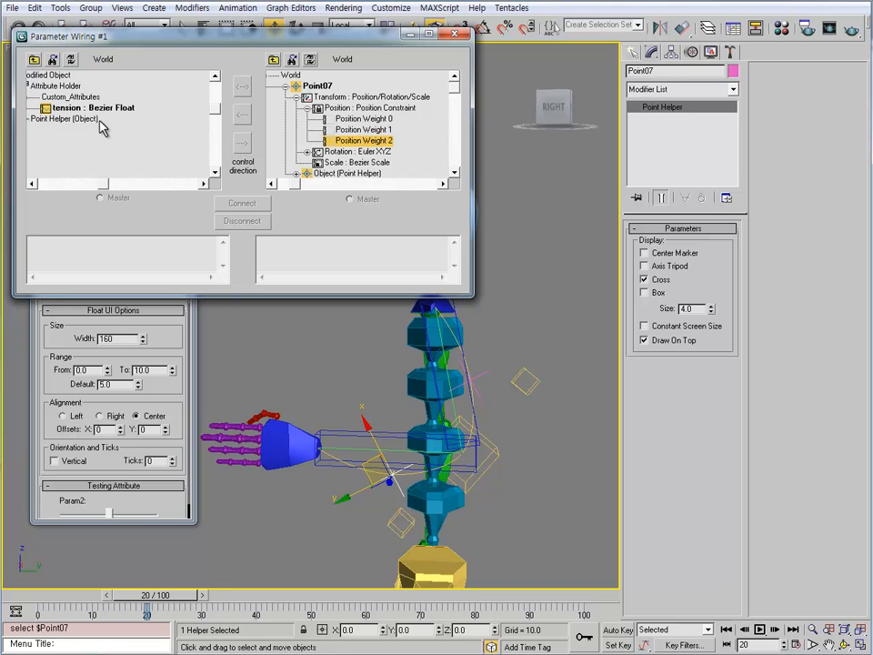
{"action": "left_click", "coordinate": [93, 107]}
{"action": "left_click", "coordinate": [242, 143]}
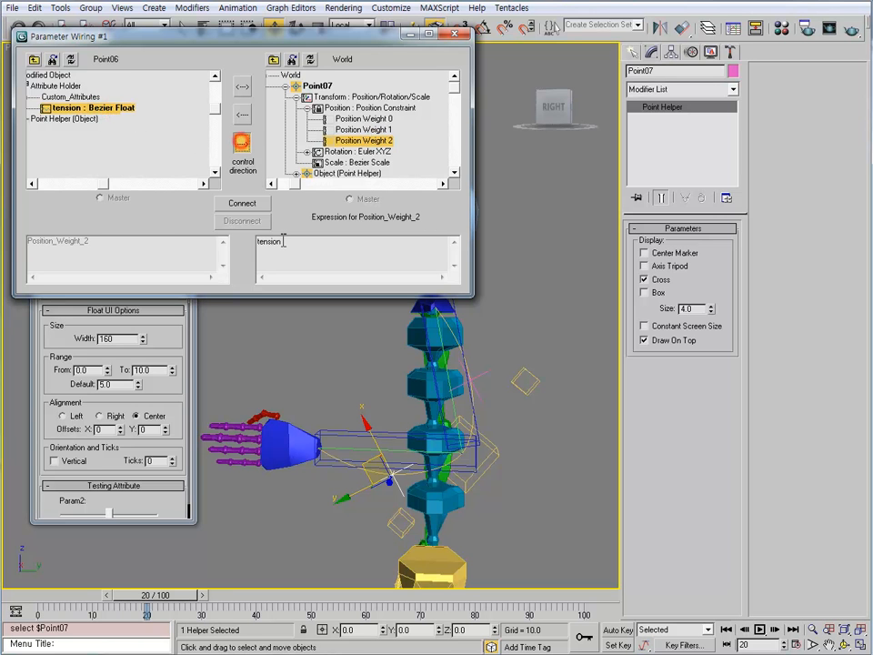
{"action": "left_click", "coordinate": [301, 242]}
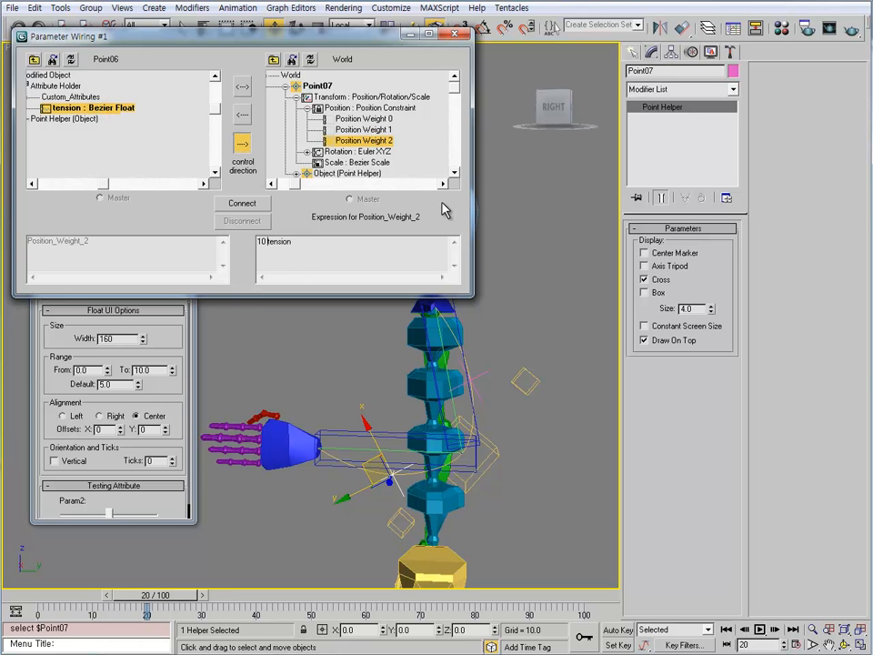
{"action": "type", "text": "-"}
{"action": "left_click", "coordinate": [244, 203]}
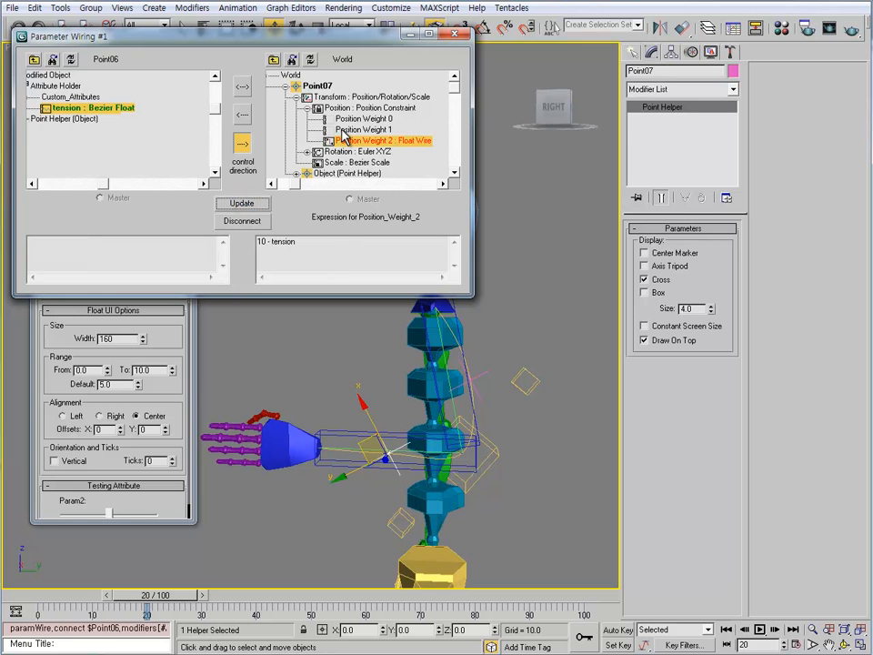
- Wire Point06's tension one-way to Point07's Position Weight 1 and Position Weight 0 with the plain expression tension
{"action": "left_click", "coordinate": [346, 130]}
{"action": "left_click", "coordinate": [242, 143]}
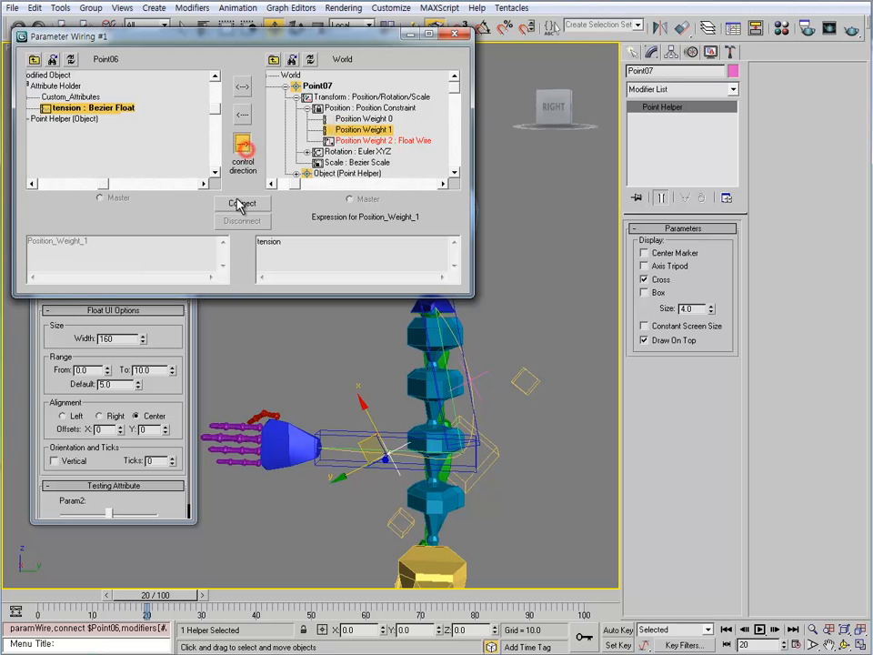
{"action": "left_click", "coordinate": [242, 203]}
{"action": "left_click", "coordinate": [362, 119]}
{"action": "left_click", "coordinate": [242, 144]}
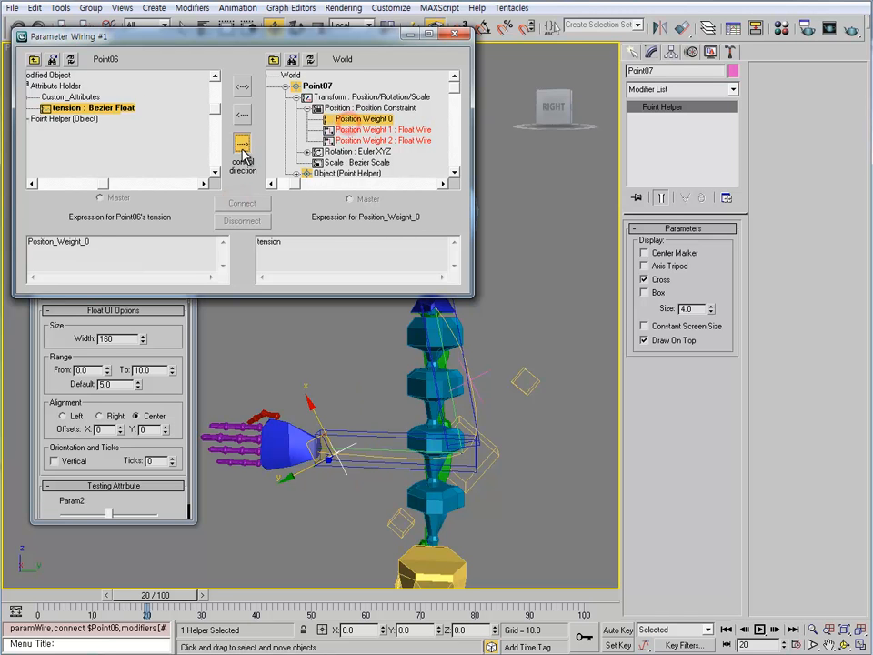
{"action": "left_click", "coordinate": [242, 204]}
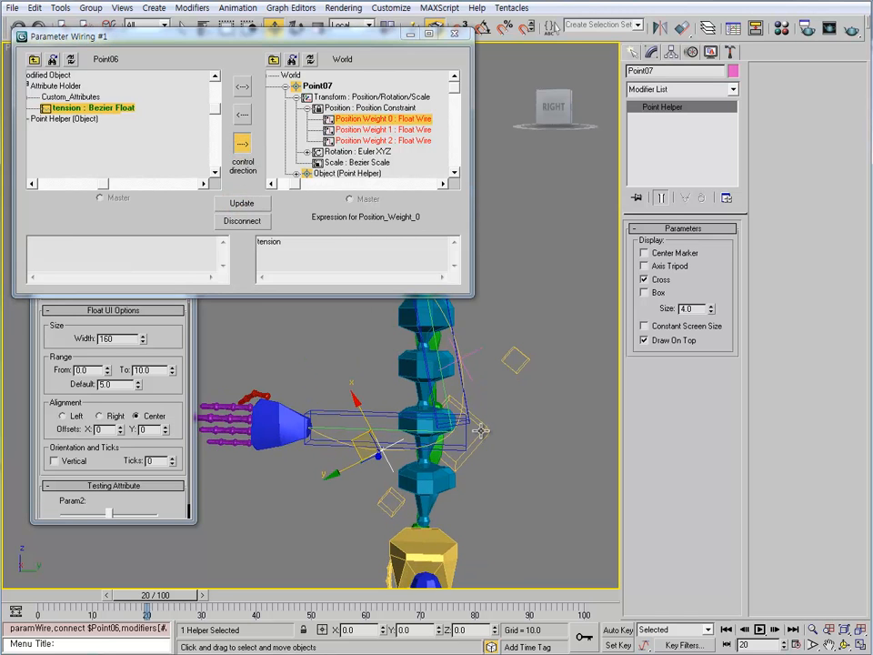
- Set Point06's Tension slider to slightly below its middle and close the parameter wiring dialog
{"action": "left_click", "coordinate": [481, 431]}
{"action": "mouse_move", "coordinate": [686, 259]}
{"action": "left_mouse_down"}
{"action": "mouse_move", "coordinate": [645, 260]}
{"action": "mouse_move", "coordinate": [691, 266]}
{"action": "mouse_move", "coordinate": [633, 265]}
{"action": "mouse_move", "coordinate": [692, 257]}
{"action": "mouse_move", "coordinate": [745, 266]}
{"action": "mouse_move", "coordinate": [674, 262]}
{"action": "left_mouse_up"}
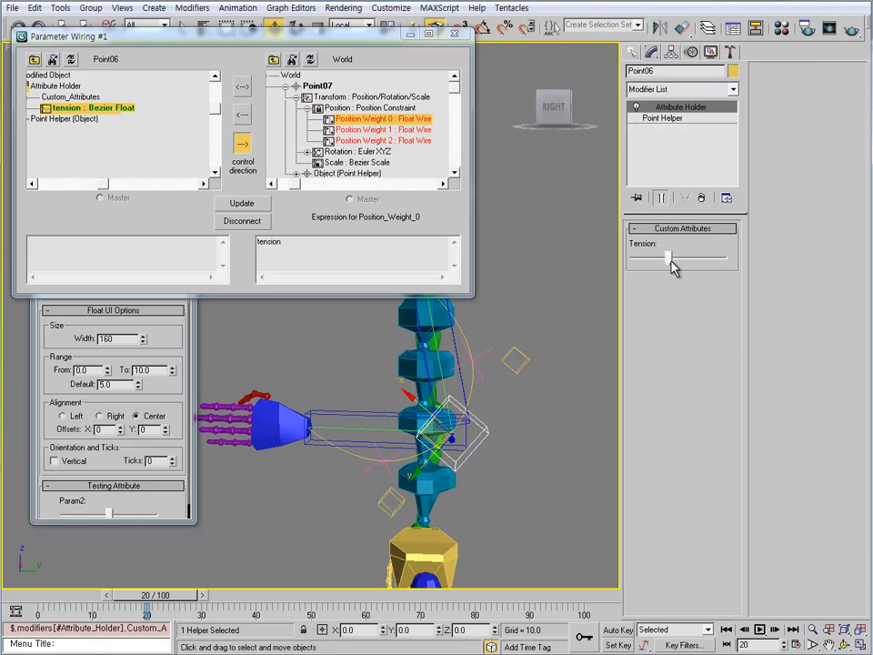
{"action": "left_click", "coordinate": [459, 36]}
- Scrub to frame 18 and examine the bent left arm, its curve and the Point06 elbow helper from several angles
{"action": "mouse_move", "coordinate": [498, 364]}
{"action": "middle_mouse_down", "text": "alt"}
{"action": "mouse_move", "coordinate": [474, 387]}
{"action": "mouse_move", "coordinate": [483, 426]}
{"action": "mouse_move", "coordinate": [464, 377]}
{"action": "mouse_move", "coordinate": [489, 386]}
{"action": "mouse_move", "coordinate": [498, 362]}
{"action": "middle_mouse_up", "text": "alt"}
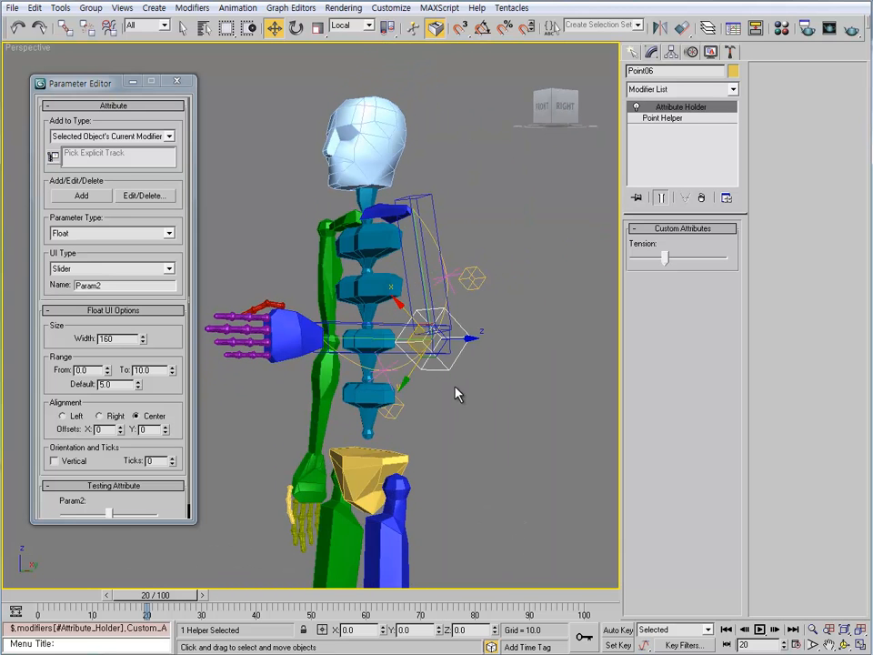
{"action": "middle_click_drag", "start_coordinate": [457, 393], "coordinate": [437, 428], "text": "alt"}
{"action": "mouse_move", "coordinate": [206, 593]}
{"action": "left_mouse_down"}
{"action": "mouse_move", "coordinate": [185, 593]}
{"action": "mouse_move", "coordinate": [195, 593]}
{"action": "left_mouse_up"}
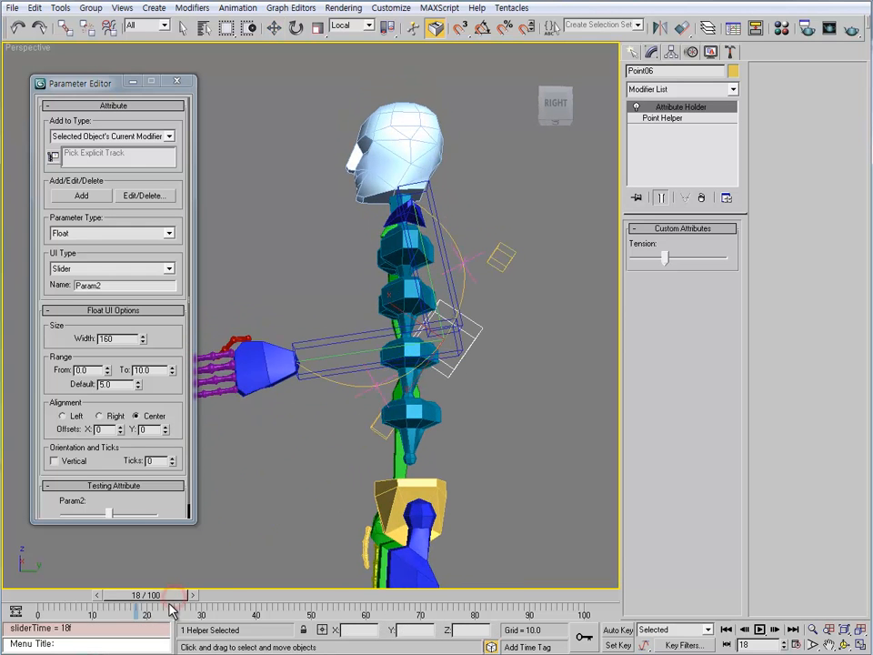
{"action": "left_click_drag", "start_coordinate": [663, 73], "coordinate": [621, 76]}
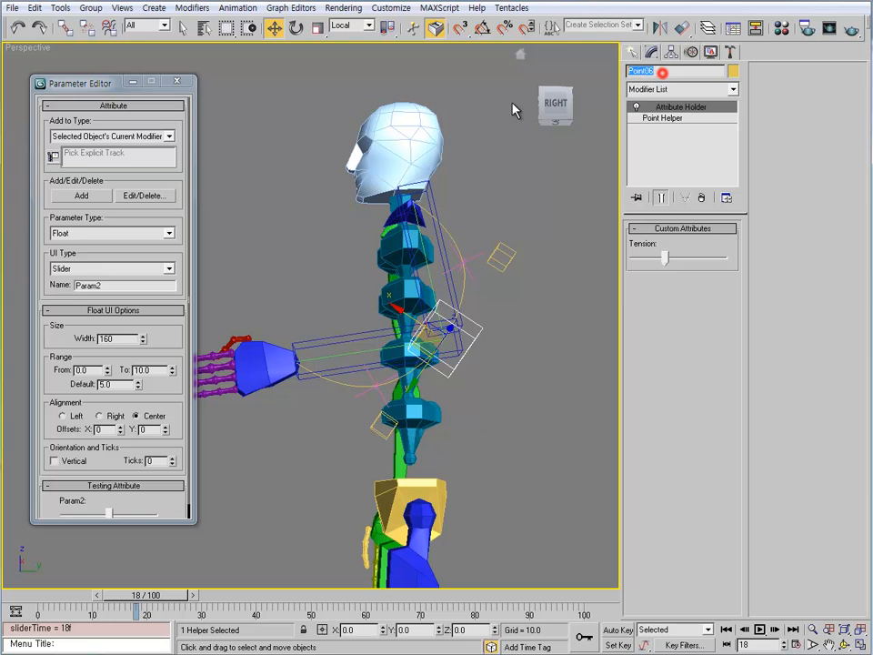
{"action": "middle_click_drag", "start_coordinate": [453, 404], "coordinate": [439, 405]}
{"action": "left_click", "coordinate": [492, 391]}
{"action": "left_click", "coordinate": [450, 348]}
{"action": "middle_click_drag", "start_coordinate": [451, 348], "coordinate": [417, 248], "text": "alt"}
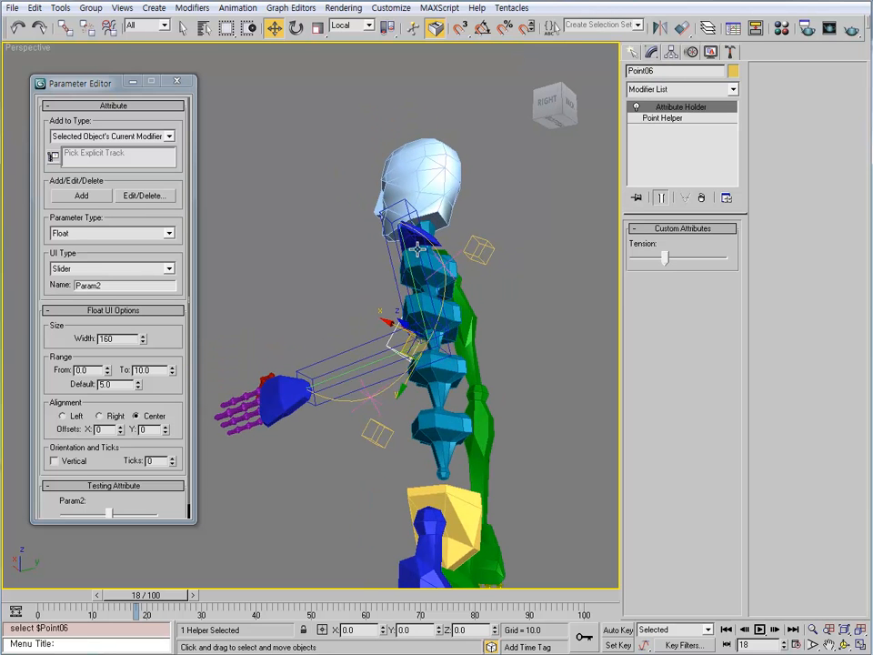
{"action": "left_click", "coordinate": [373, 359]}
{"action": "left_click", "coordinate": [293, 393]}
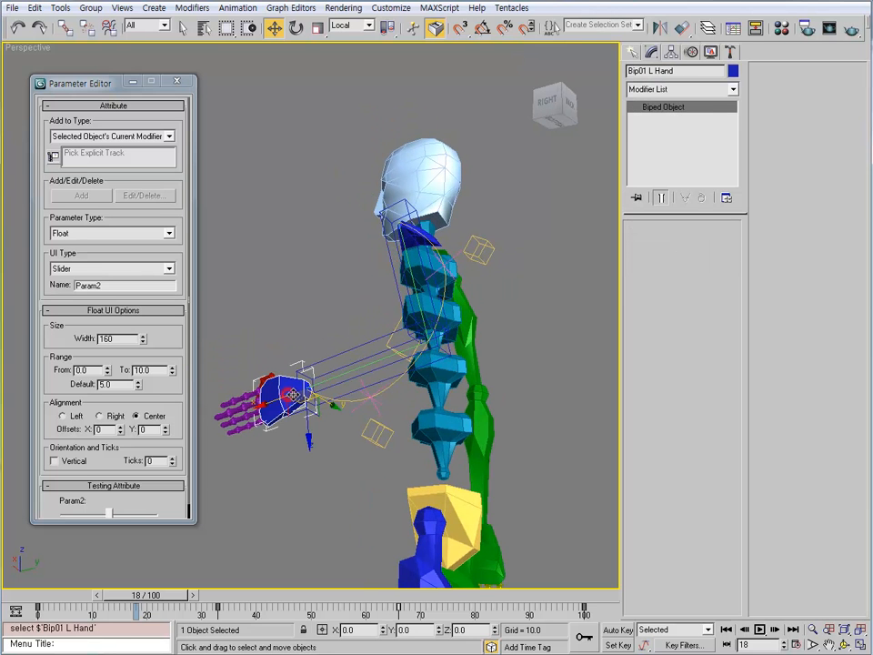
{"action": "left_click", "coordinate": [390, 346]}
{"action": "left_click", "coordinate": [396, 405]}
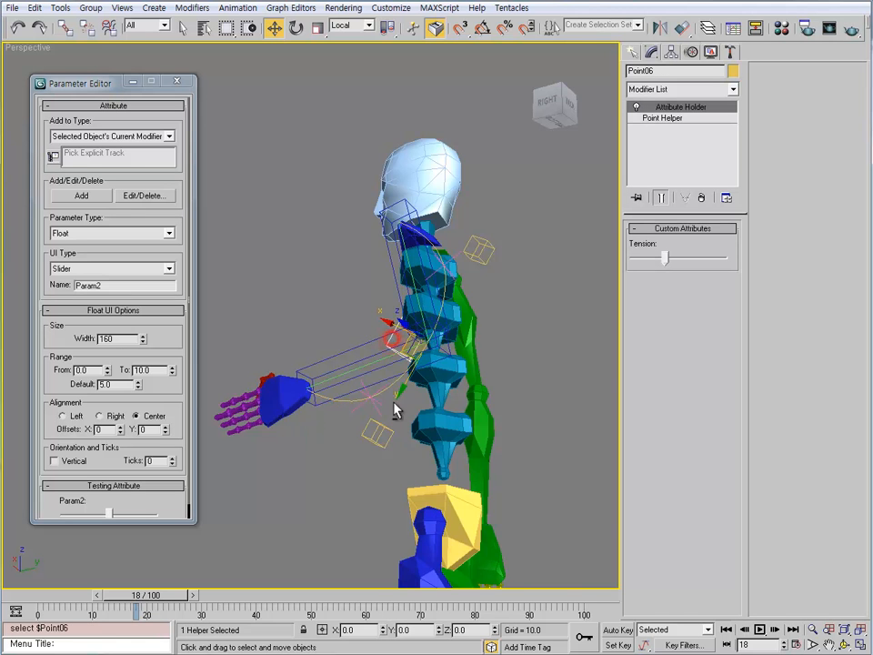
- Scrub to frame 15 and try to rotate the Point06 elbow helper about its local Z axis
{"action": "middle_click_drag", "start_coordinate": [396, 405], "coordinate": [441, 409], "text": "alt"}
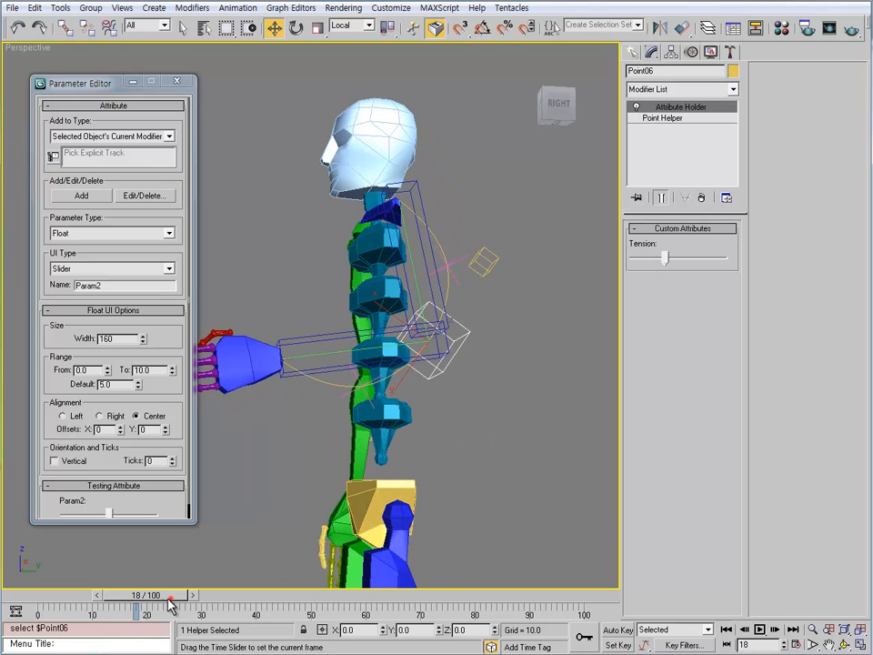
{"action": "left_click_drag", "start_coordinate": [169, 603], "coordinate": [119, 606]}
{"action": "key", "text": "w"}
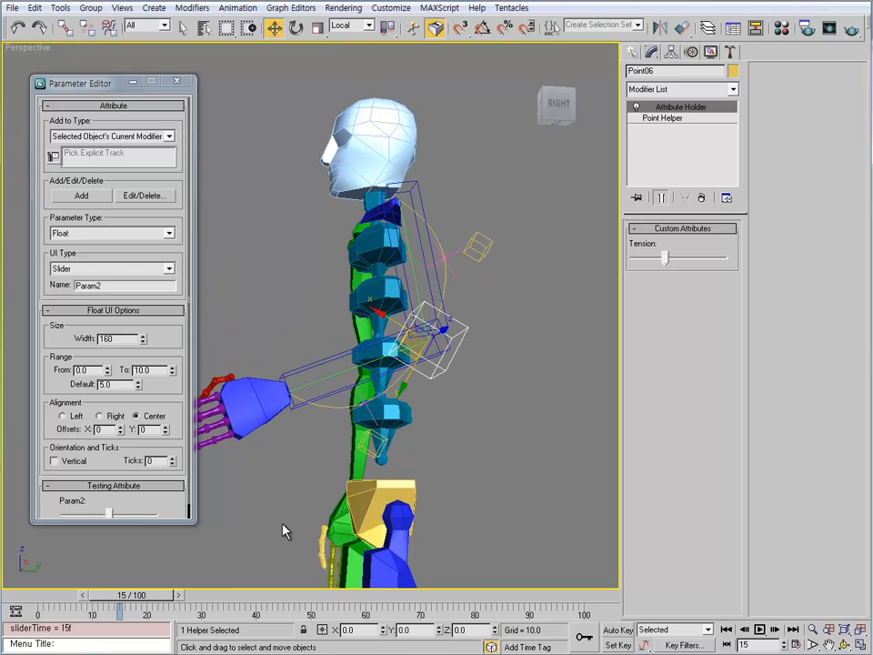
{"action": "middle_click_drag", "start_coordinate": [396, 469], "coordinate": [428, 386], "text": "alt"}
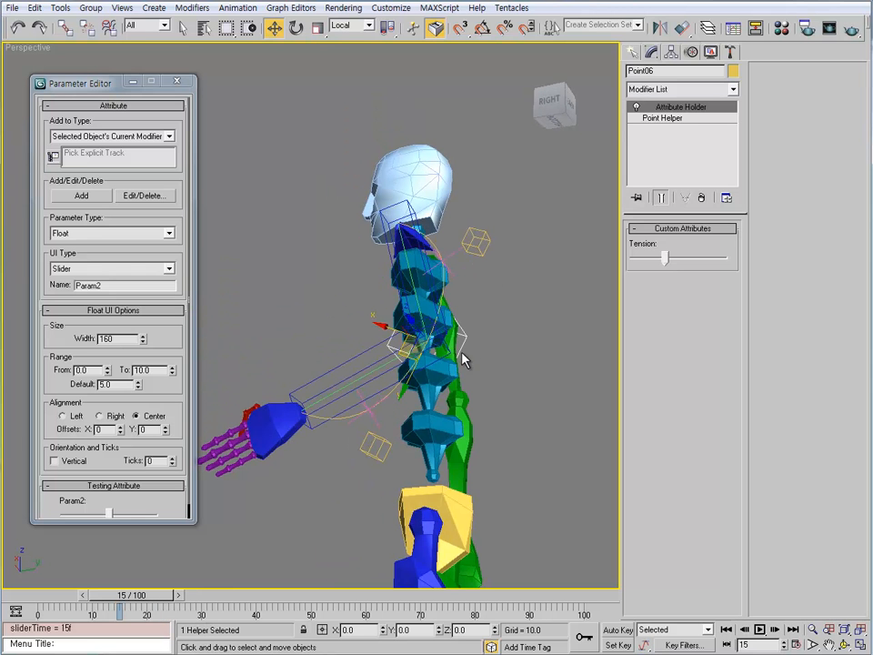
{"action": "key", "text": "e"}
{"action": "left_click_drag", "start_coordinate": [478, 339], "coordinate": [451, 374]}
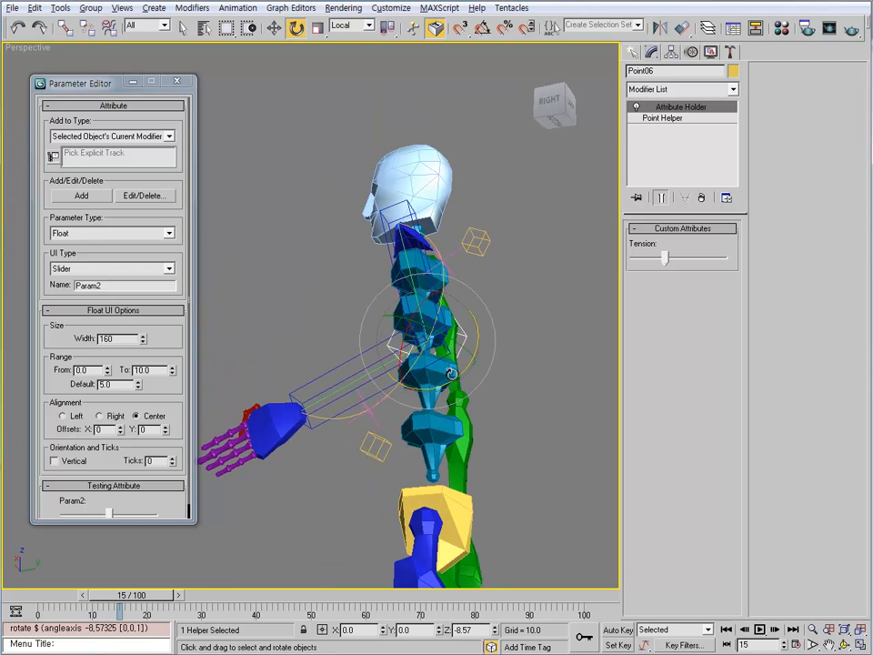
{"action": "middle_click_drag", "start_coordinate": [451, 374], "coordinate": [454, 315], "text": "alt"}
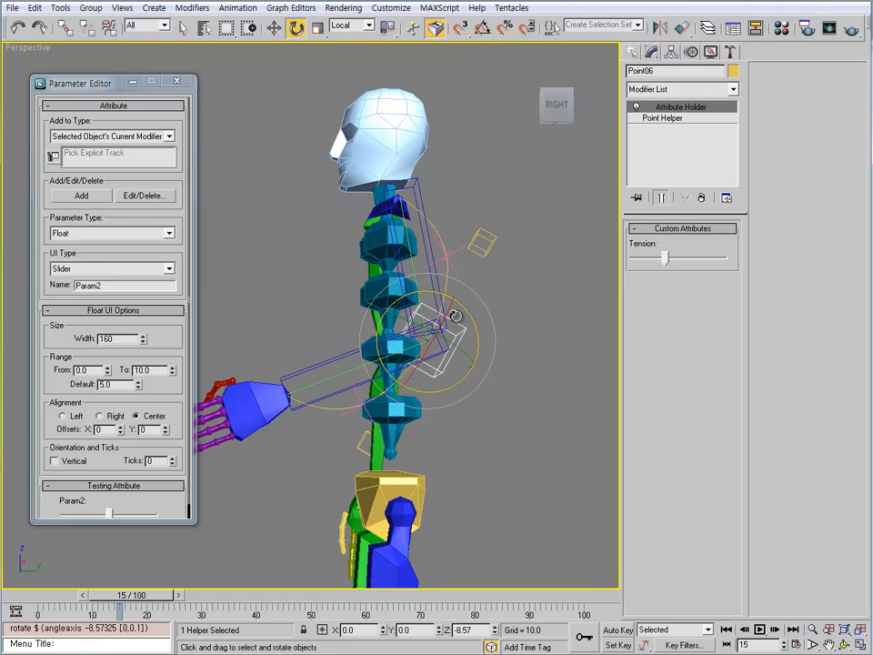
{"action": "middle_click_drag", "start_coordinate": [509, 378], "coordinate": [582, 227], "text": "alt"}
- Display the motion controller parameters of the Point06 helper at the left elbow
{"action": "left_click", "coordinate": [697, 54]}
{"action": "left_click", "coordinate": [503, 366]}
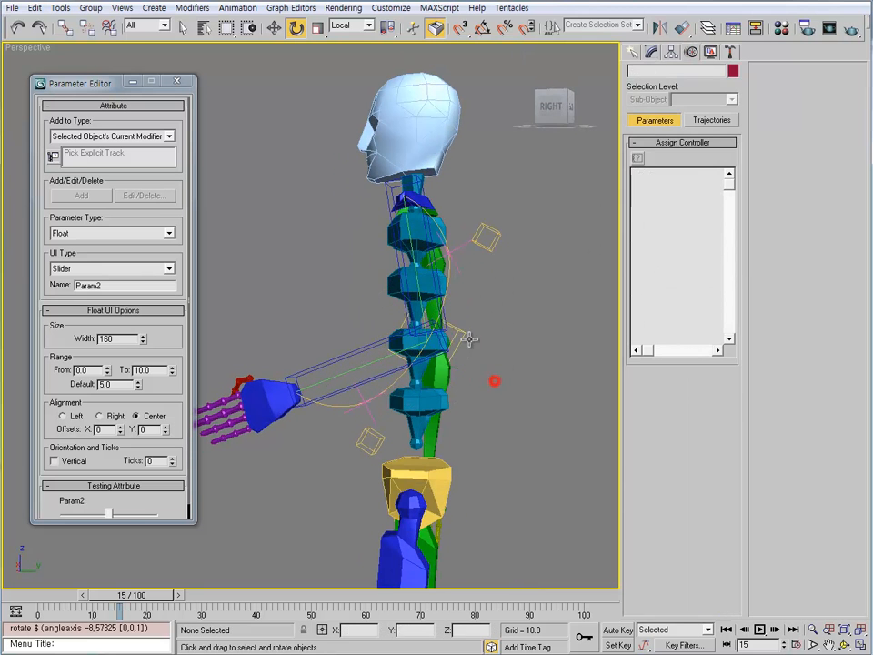
{"action": "left_click", "coordinate": [464, 338]}
{"action": "middle_click_drag", "start_coordinate": [462, 366], "coordinate": [473, 356], "text": "alt"}
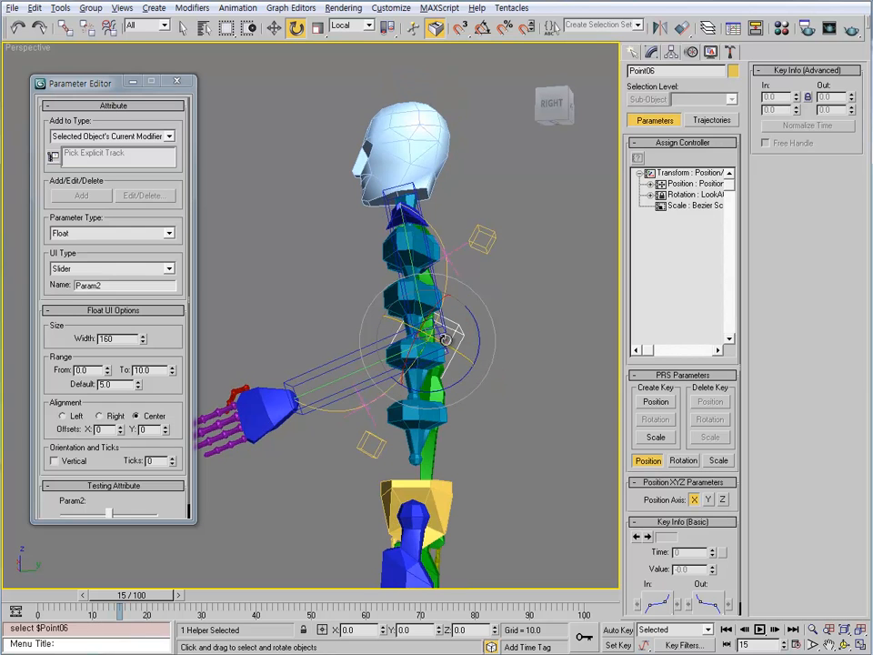
{"action": "left_click", "coordinate": [682, 194]}
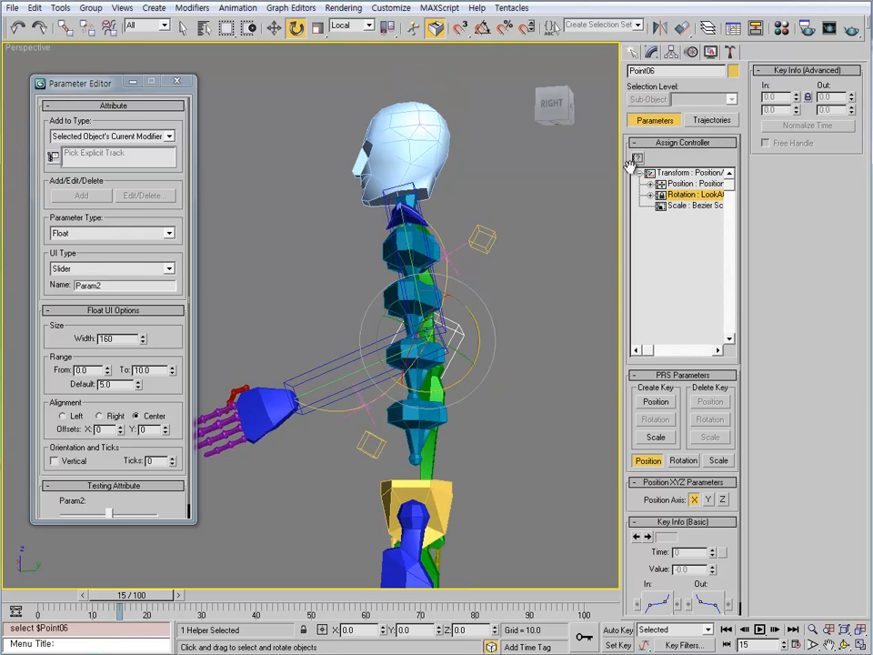
{"action": "left_click", "coordinate": [637, 159]}
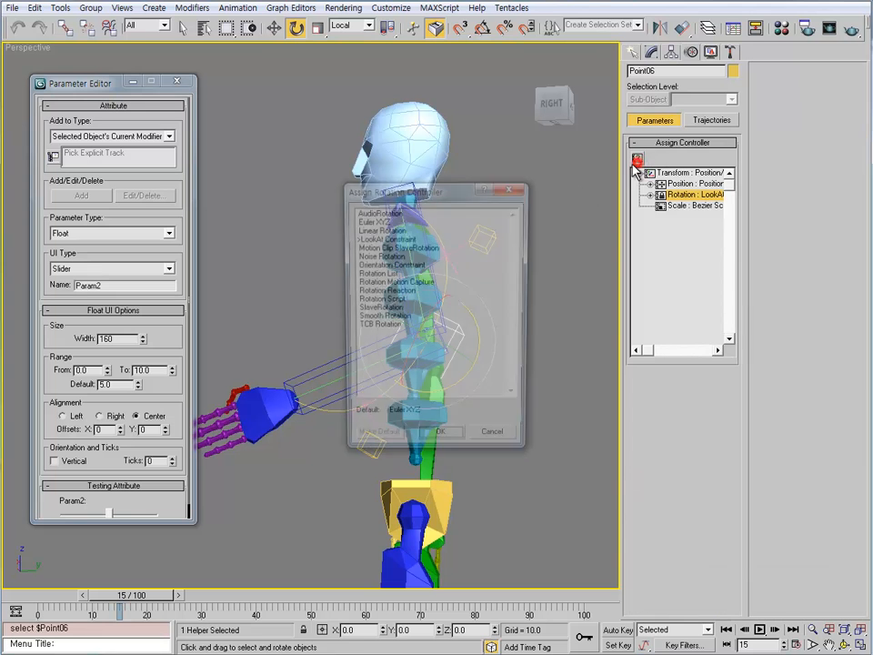
{"action": "left_click", "coordinate": [495, 442]}
- Open the Dope Sheet, locate the selected Point06 in it and expand its Transform and Position tracks
{"action": "right_click", "coordinate": [459, 341]}
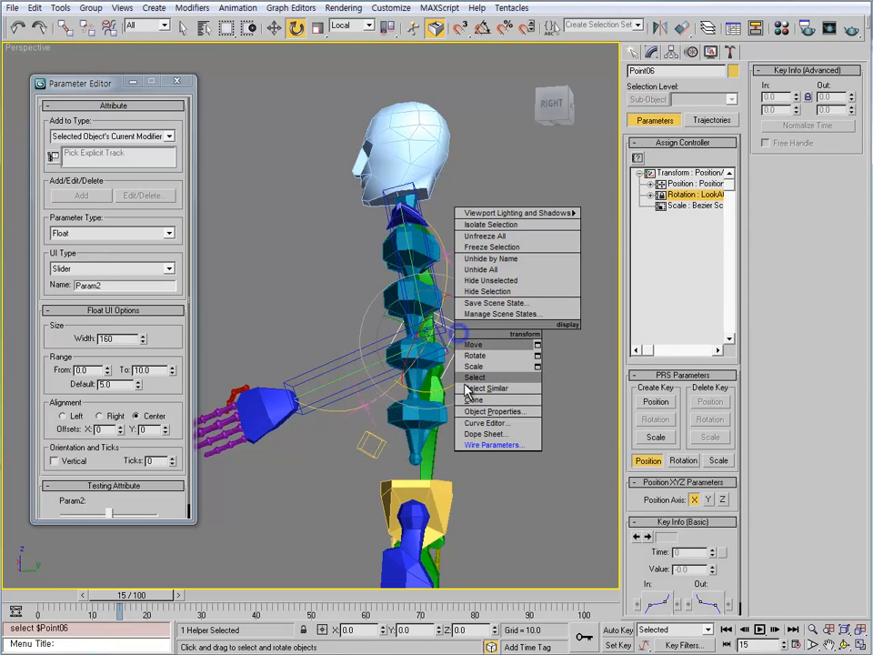
{"action": "left_click", "coordinate": [492, 430]}
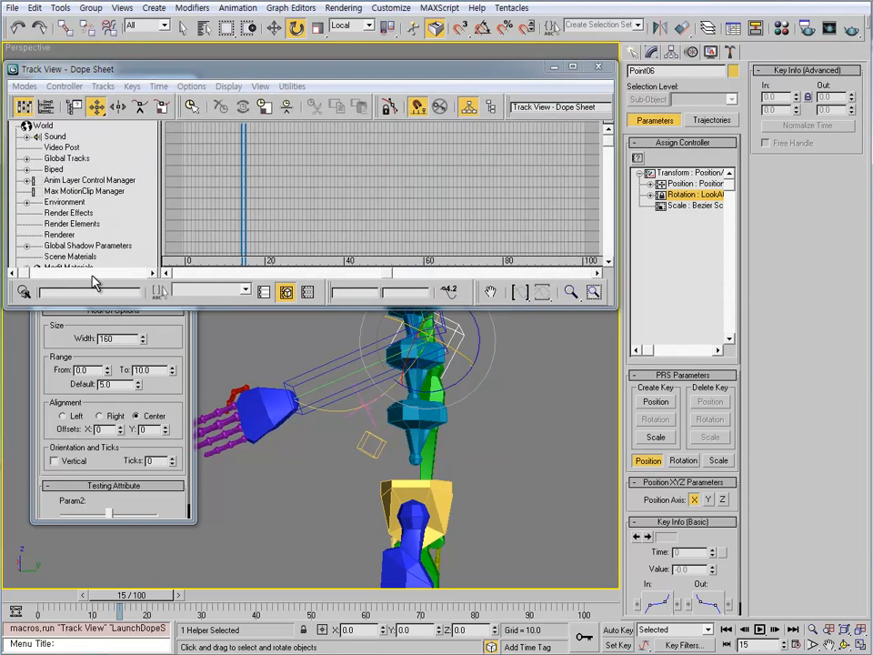
{"action": "left_click", "coordinate": [25, 291]}
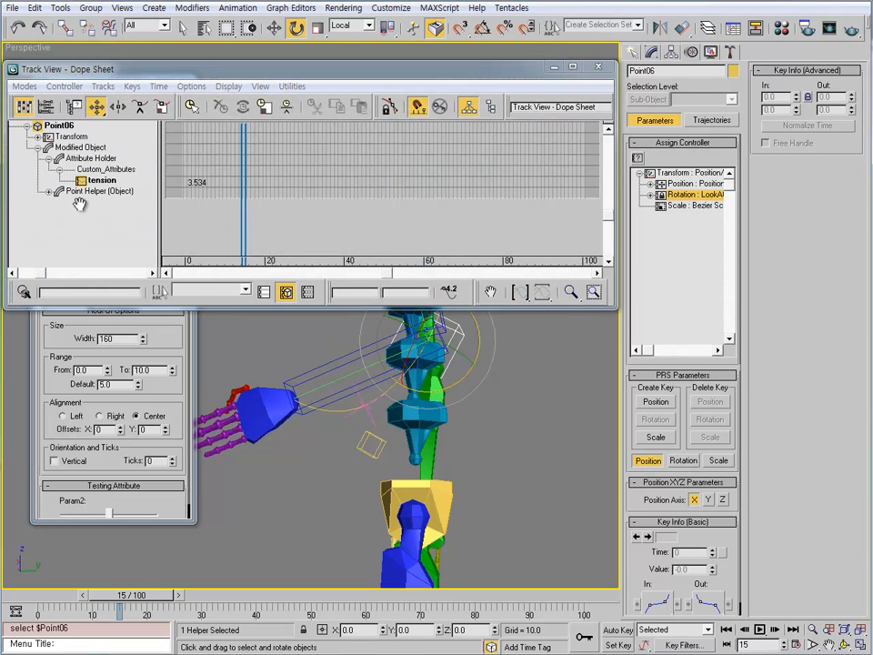
{"action": "left_click", "coordinate": [38, 136]}
{"action": "left_click", "coordinate": [47, 147]}
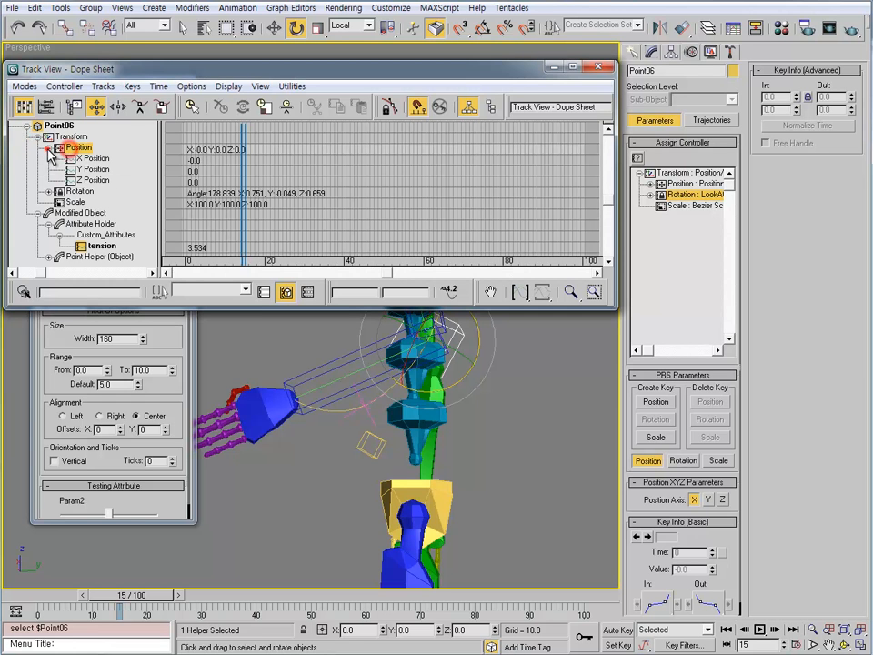
- Enable Controller Types in the track filters and resize the Dope Sheet and its track list for full track names
{"action": "left_click", "coordinate": [76, 107]}
{"action": "left_click", "coordinate": [55, 267]}
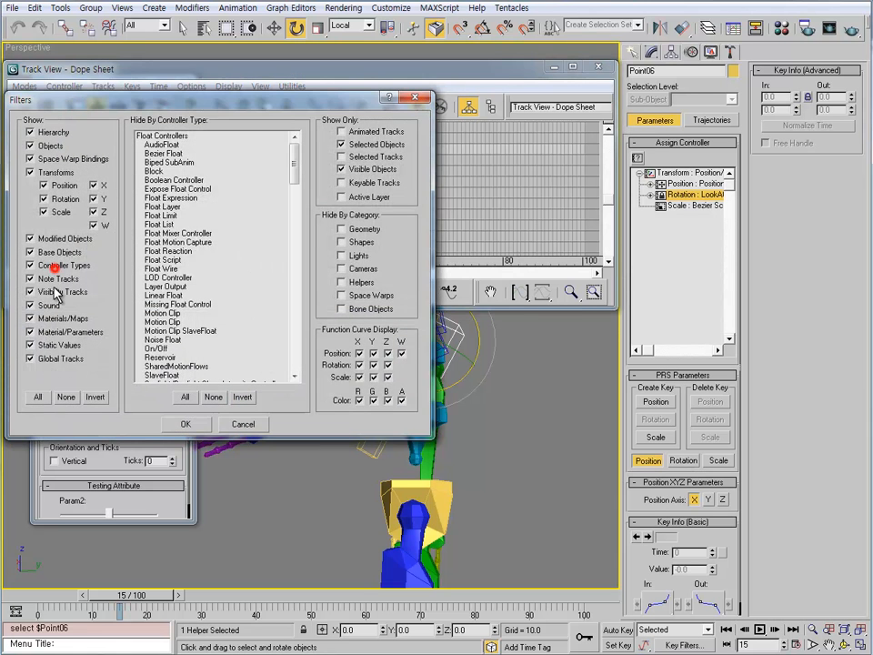
{"action": "left_click", "coordinate": [186, 424]}
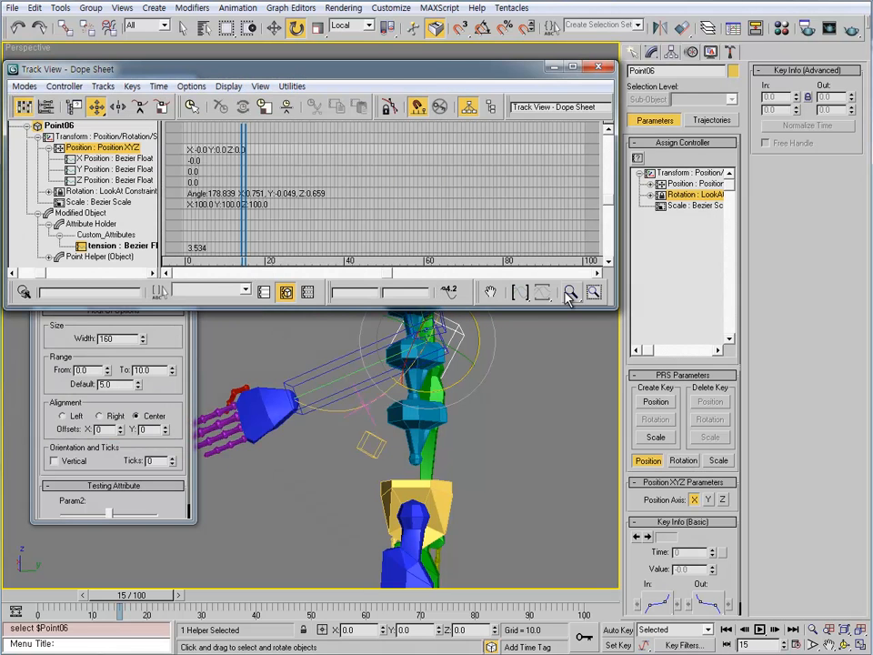
{"action": "left_click_drag", "start_coordinate": [615, 307], "coordinate": [312, 437]}
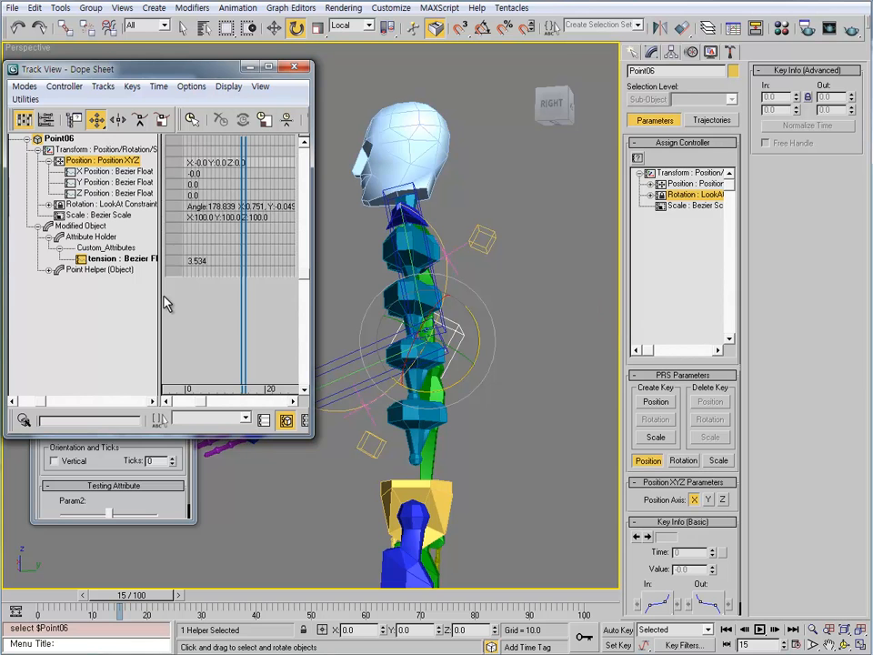
{"action": "left_click_drag", "start_coordinate": [163, 300], "coordinate": [223, 299]}
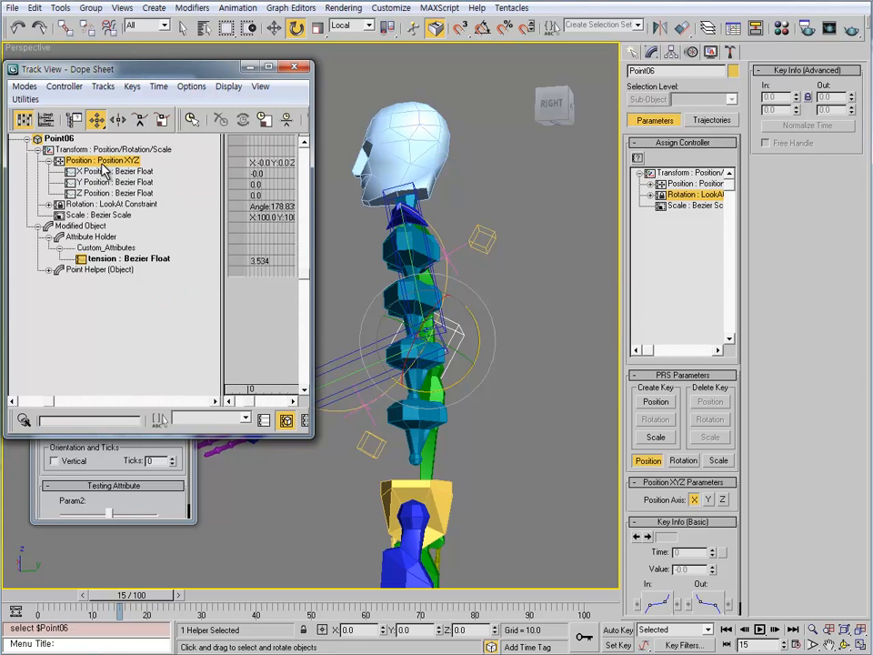
- Assign a Rotation List controller to Point06's Rotation track, which uses the LookAt Constraint
{"action": "left_click", "coordinate": [102, 171]}
{"action": "left_click", "coordinate": [48, 160]}
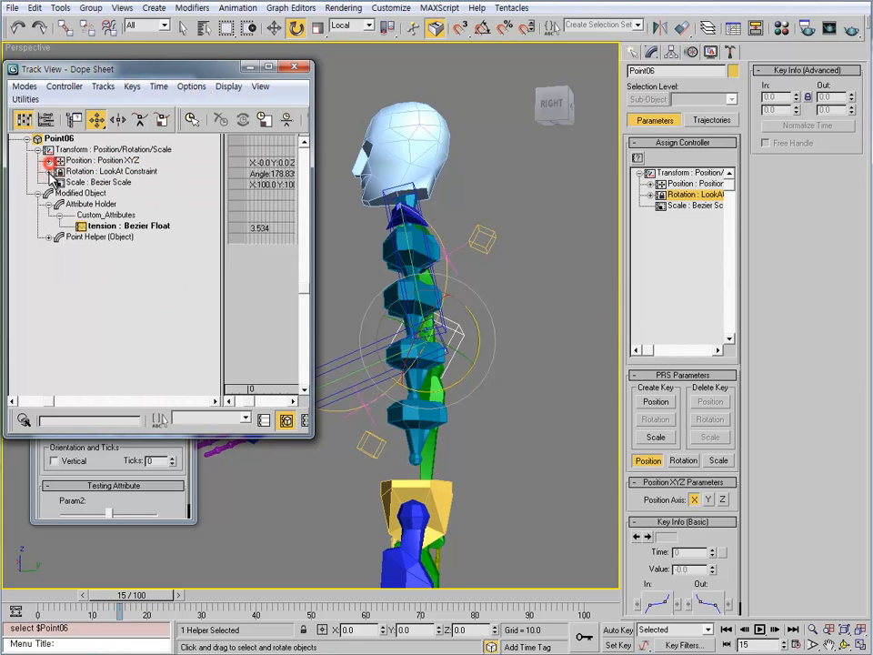
{"action": "left_click", "coordinate": [48, 171]}
{"action": "left_click", "coordinate": [78, 171]}
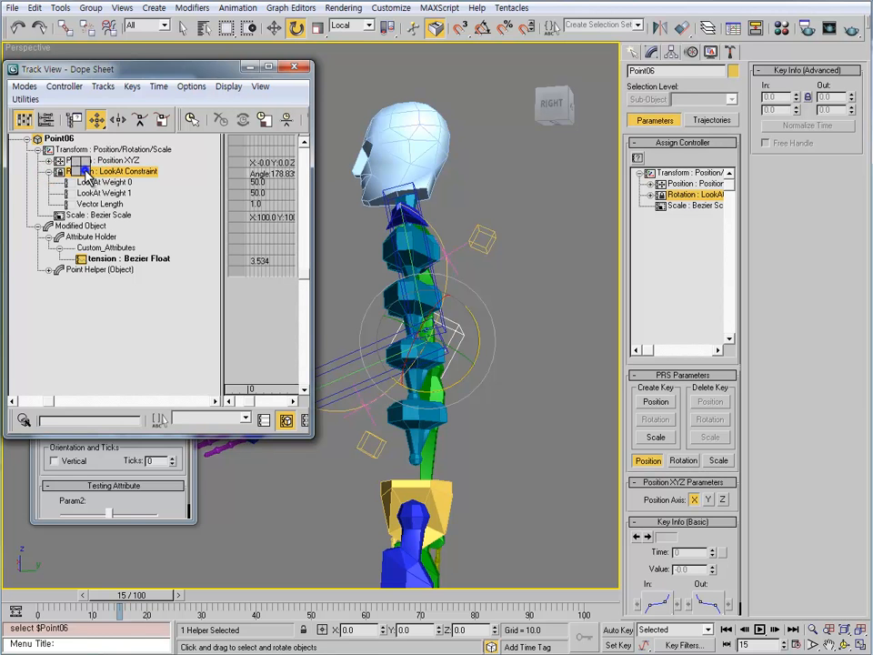
{"action": "right_click", "coordinate": [85, 171]}
{"action": "left_click", "coordinate": [111, 191]}
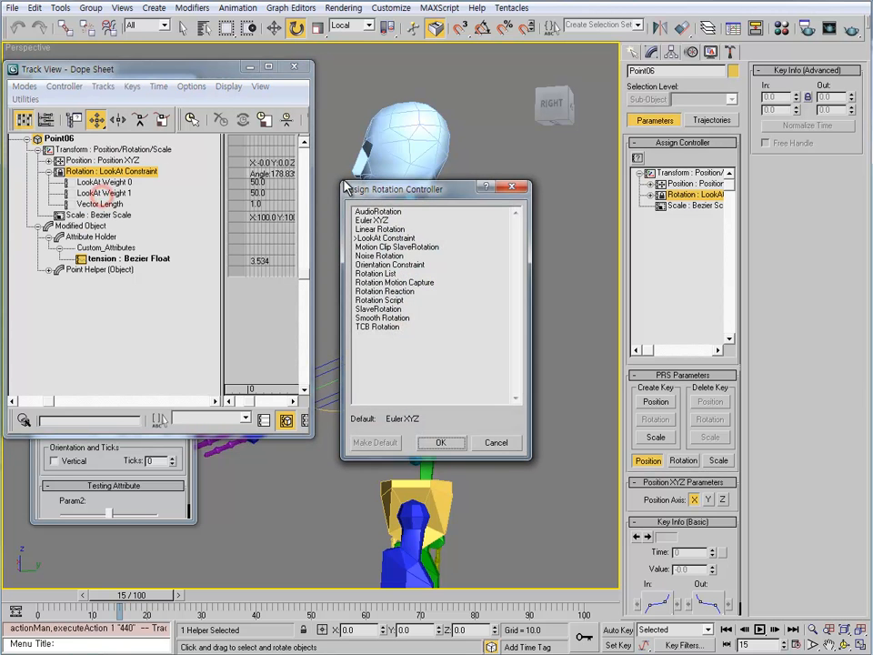
{"action": "left_click_drag", "start_coordinate": [345, 188], "coordinate": [233, 153]}
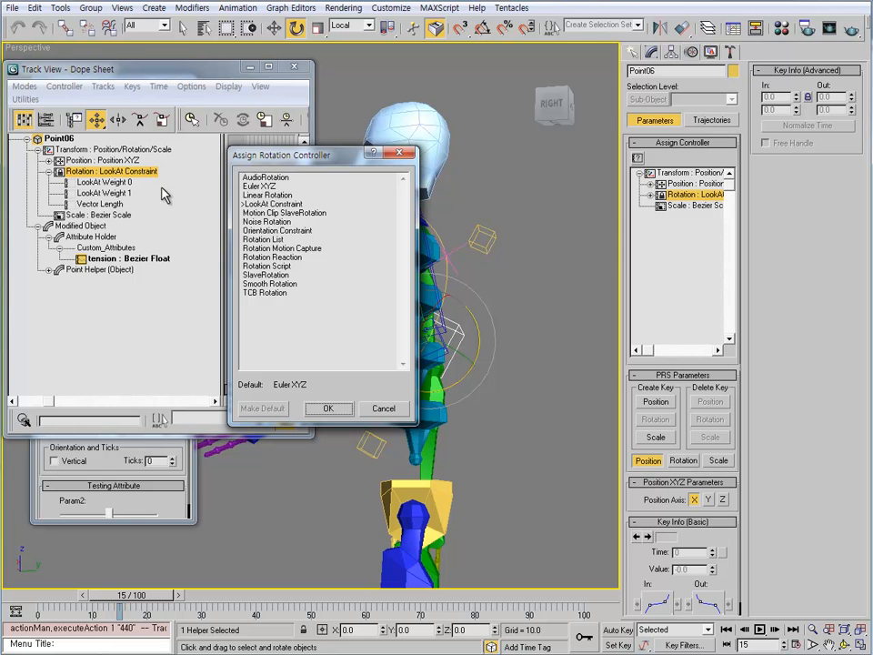
{"action": "left_click", "coordinate": [257, 240]}
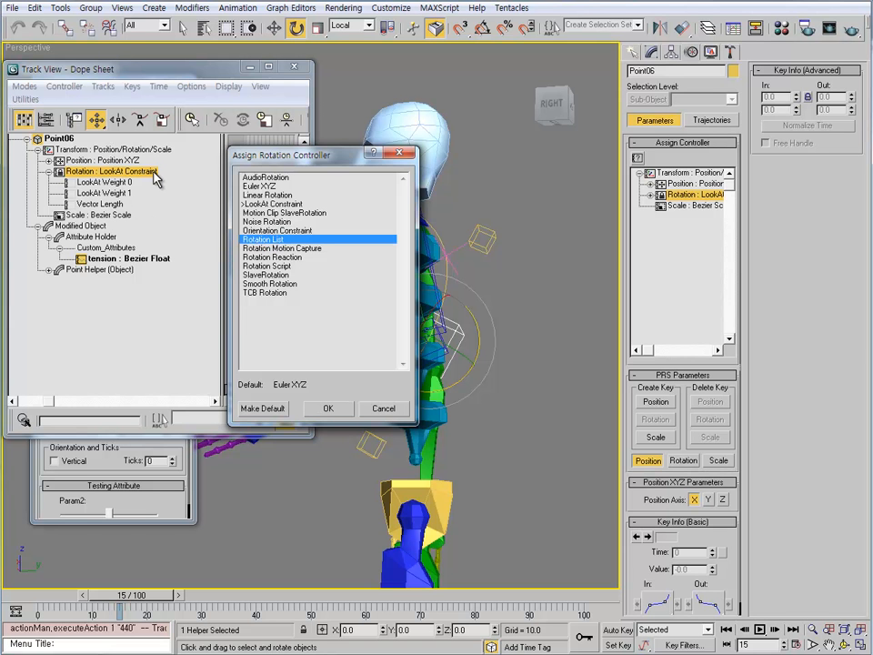
{"action": "left_click", "coordinate": [328, 409]}
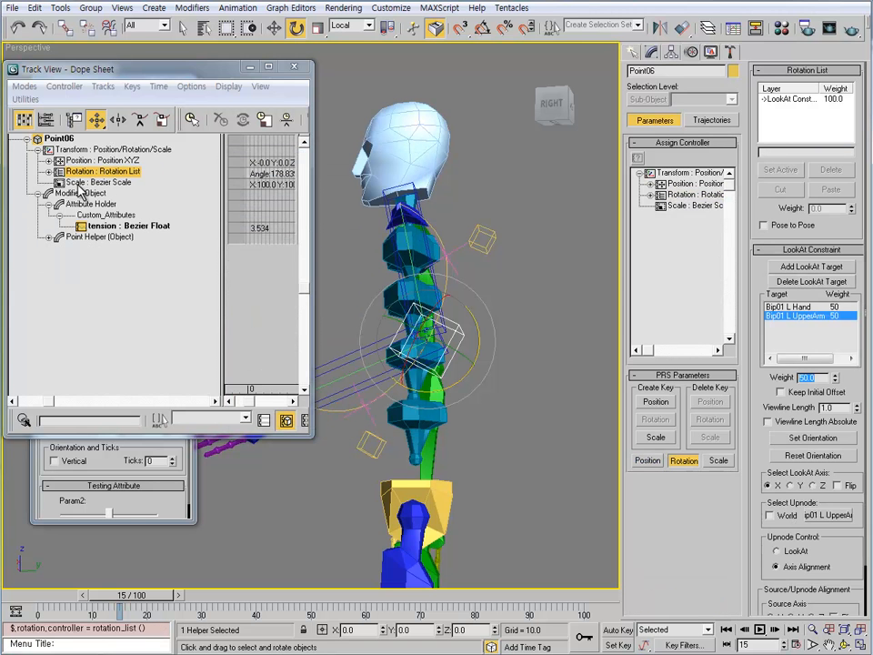
- Add a Euler XYZ controller in the Available slot of Point06's rotation list
{"action": "left_click", "coordinate": [50, 172]}
{"action": "left_click", "coordinate": [91, 183]}
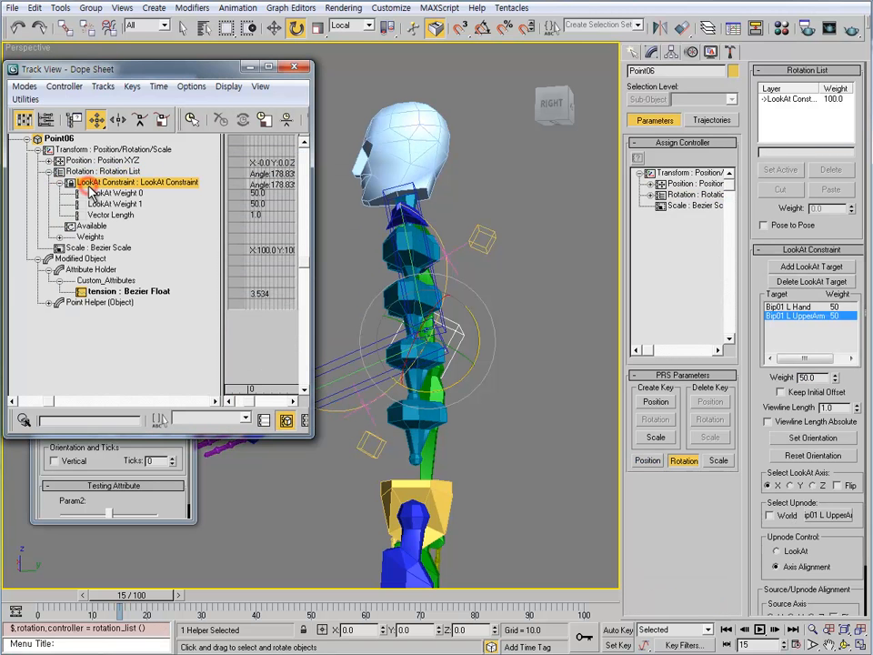
{"action": "left_click", "coordinate": [60, 182]}
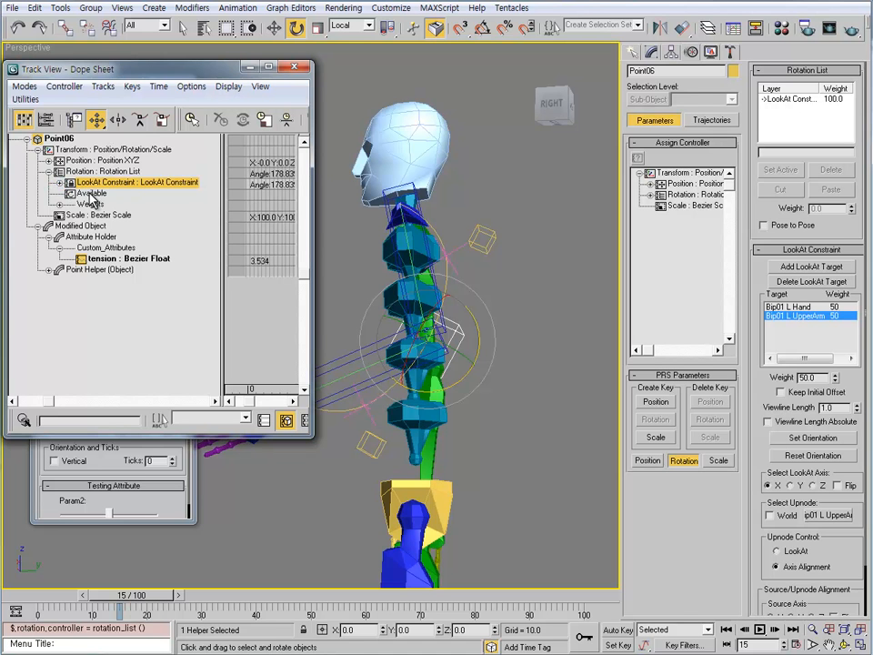
{"action": "left_click", "coordinate": [91, 194]}
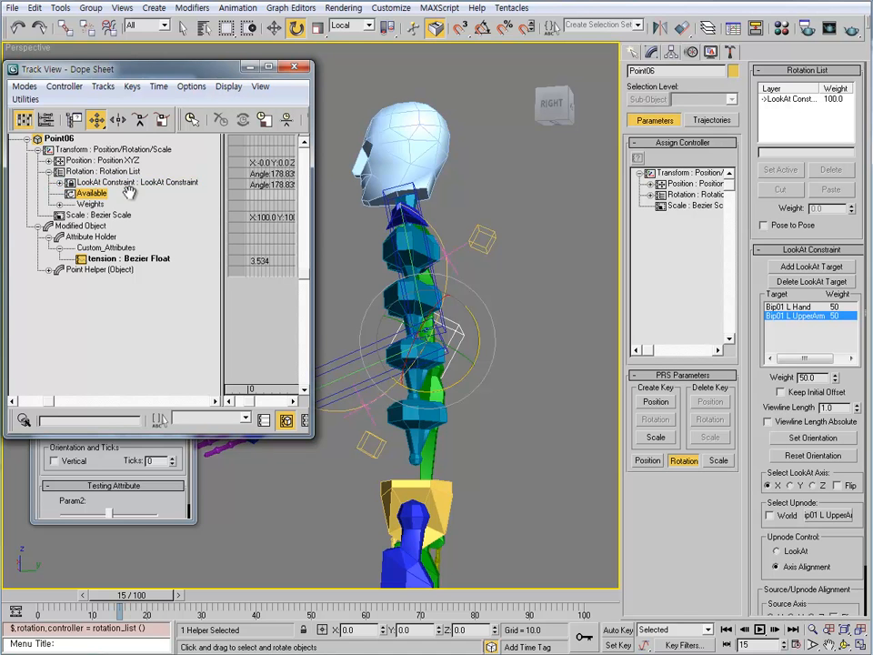
{"action": "right_click", "coordinate": [91, 194]}
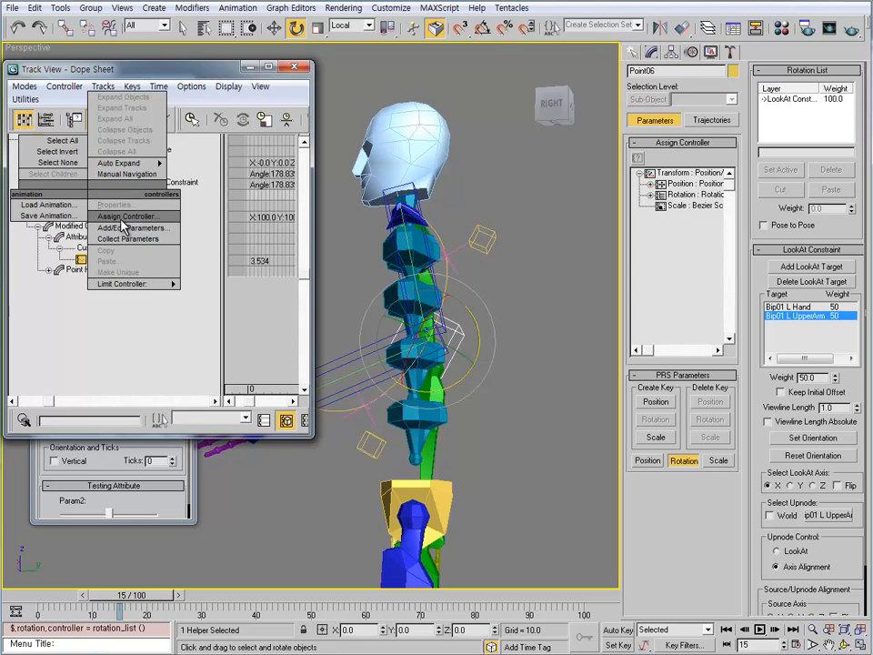
{"action": "left_click", "coordinate": [126, 215]}
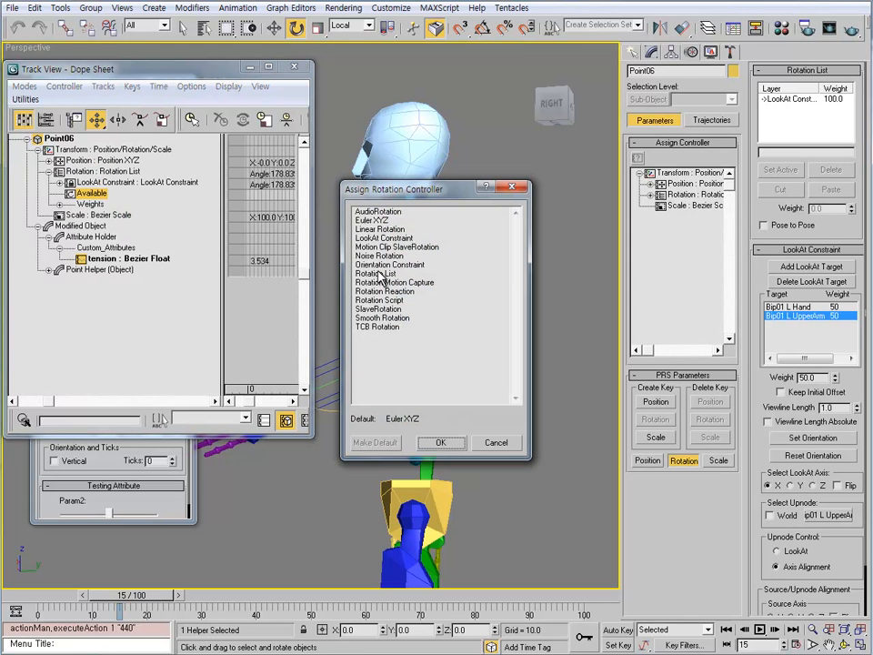
{"action": "left_click", "coordinate": [378, 221]}
{"action": "left_click", "coordinate": [440, 442]}
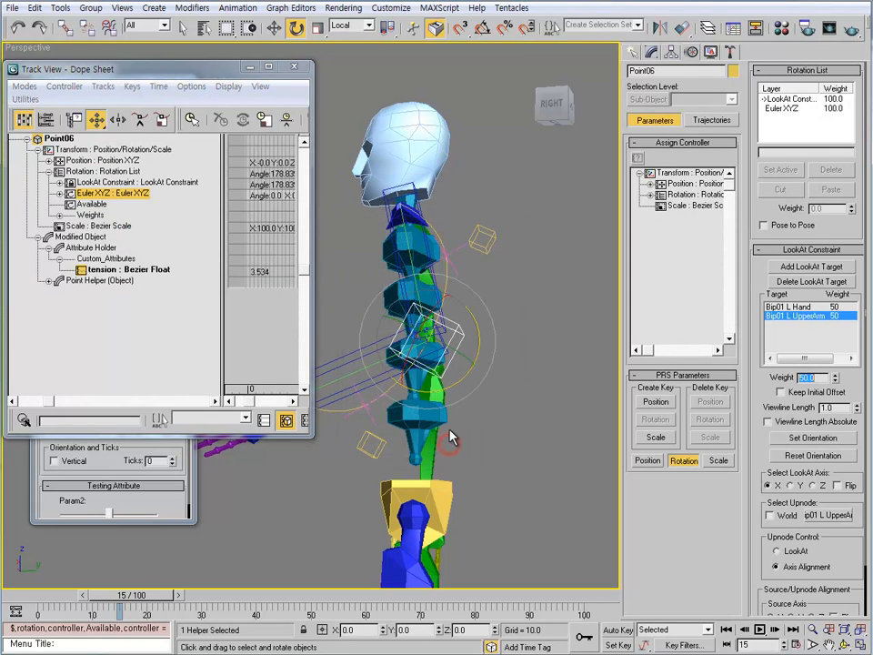
- Set the reference coordinate system to Gimbal and try to rotate Point06
{"action": "mouse_move", "coordinate": [436, 391]}
{"action": "left_mouse_down"}
{"action": "mouse_move", "coordinate": [444, 411]}
{"action": "mouse_move", "coordinate": [453, 396]}
{"action": "left_mouse_up"}
{"action": "middle_click_drag", "start_coordinate": [454, 395], "coordinate": [427, 364]}
{"action": "key", "text": "e"}
{"action": "left_click", "coordinate": [355, 24]}
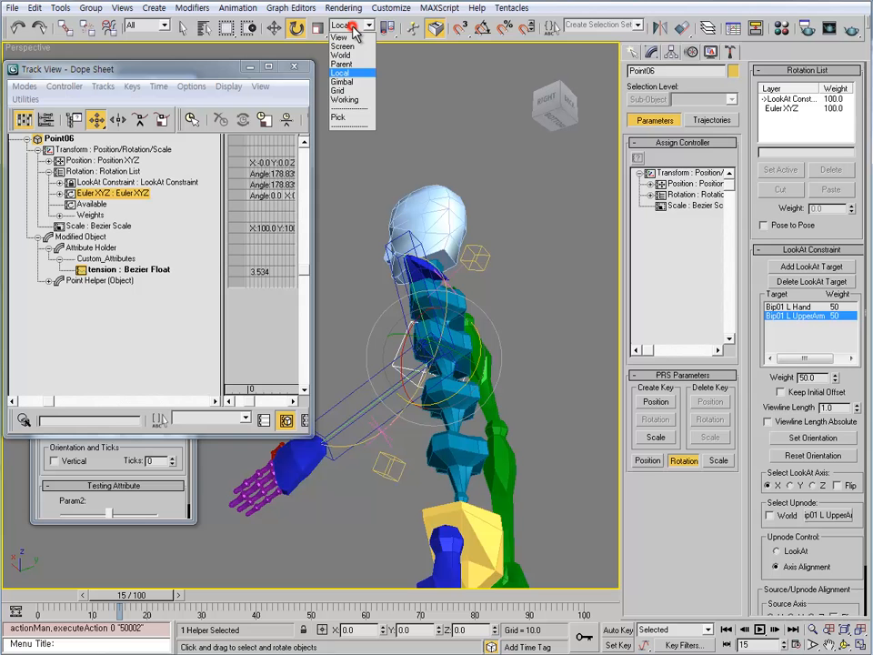
{"action": "left_click", "coordinate": [358, 80]}
{"action": "middle_click_drag", "start_coordinate": [415, 309], "coordinate": [450, 319], "text": "alt"}
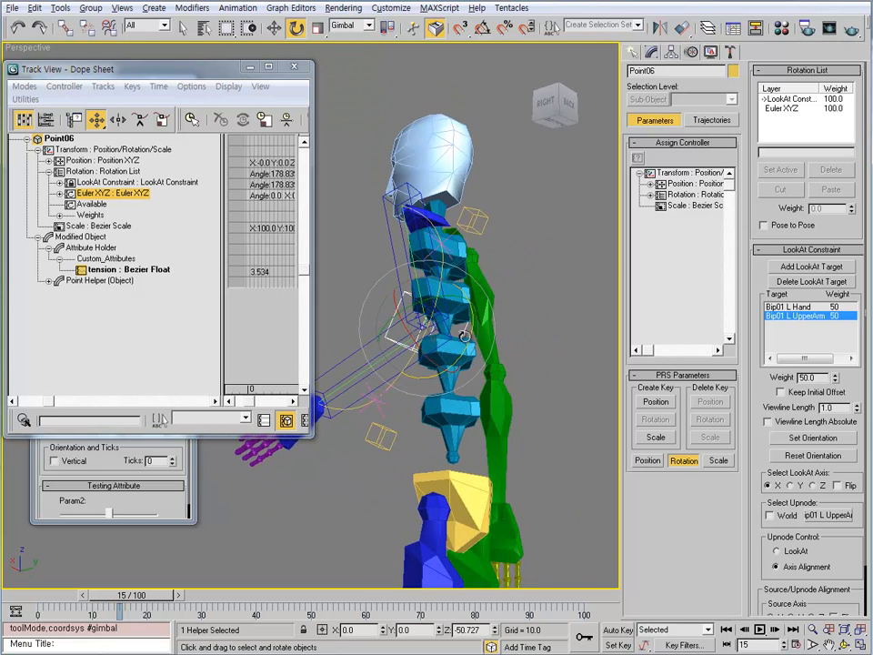
{"action": "mouse_move", "coordinate": [470, 331]}
{"action": "left_mouse_down"}
{"action": "mouse_move", "coordinate": [459, 367]}
{"action": "mouse_move", "coordinate": [471, 317]}
{"action": "mouse_move", "coordinate": [468, 329]}
{"action": "left_mouse_up"}
- Make Euler XYZ the active layer of Point06's rotation list and select its Z Rotation track in the controller tree
{"action": "double_click", "coordinate": [784, 108]}
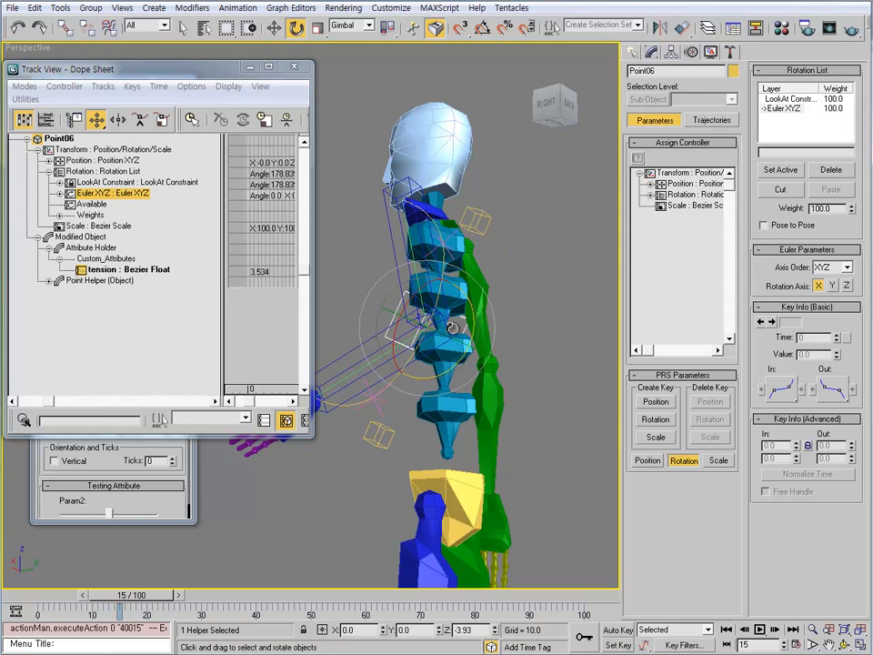
{"action": "left_click", "coordinate": [650, 193]}
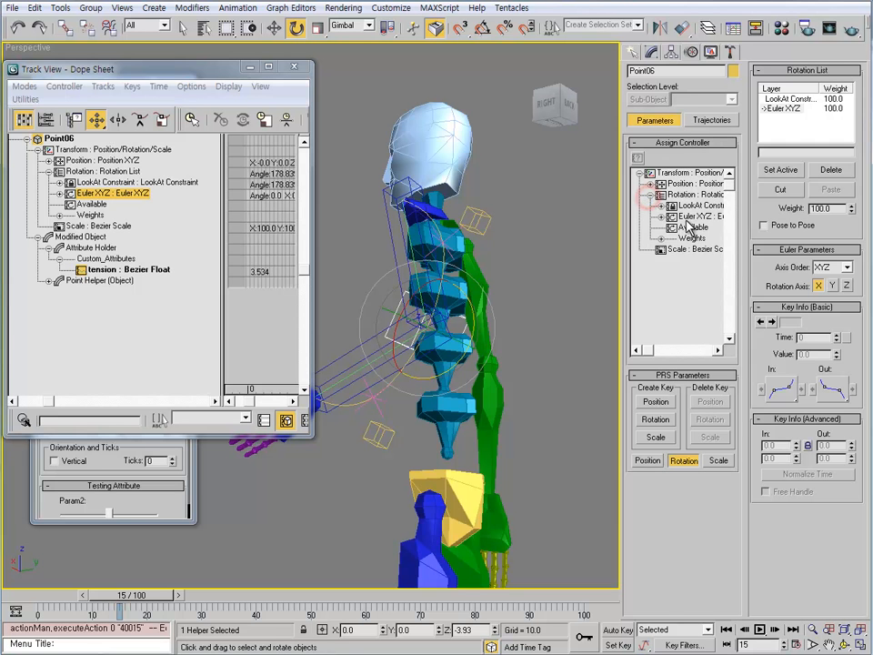
{"action": "left_click", "coordinate": [665, 216]}
{"action": "left_click", "coordinate": [700, 248]}
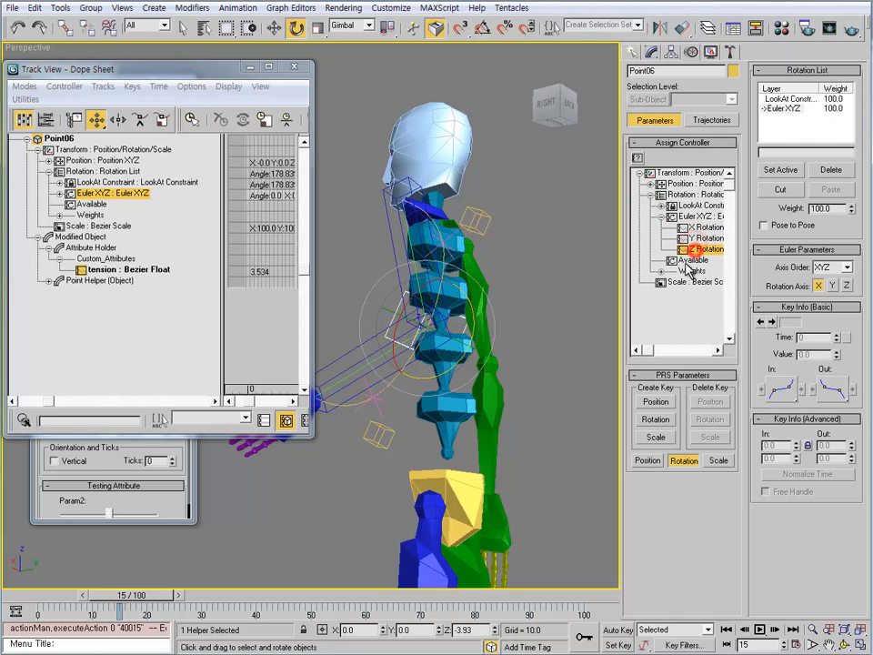
{"action": "left_click_drag", "start_coordinate": [644, 348], "coordinate": [694, 349]}
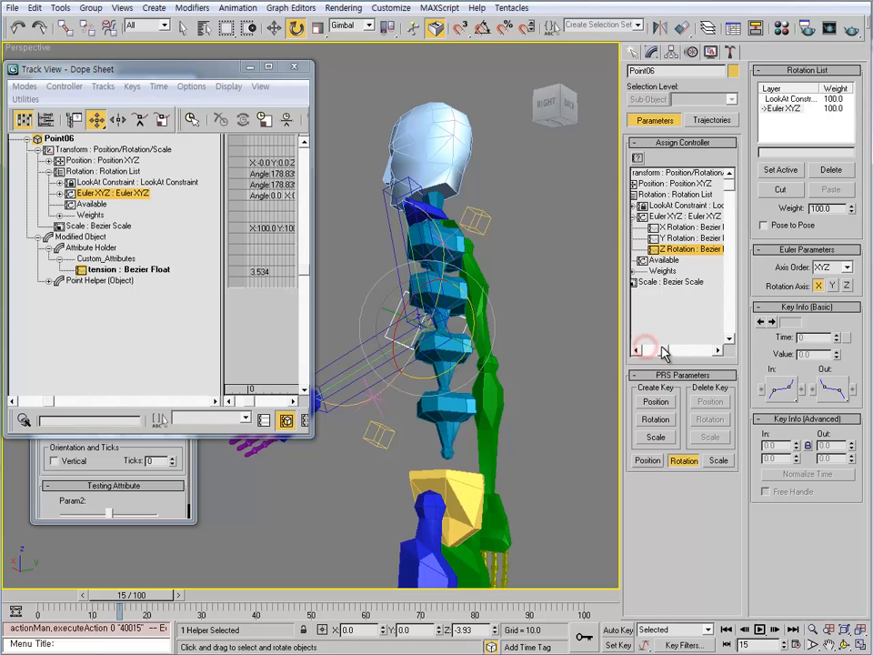
- Assign a Float Expression controller with expression 0 to the X Rotation of Point06's Euler XYZ layer and evaluate it
{"action": "left_click", "coordinate": [674, 228]}
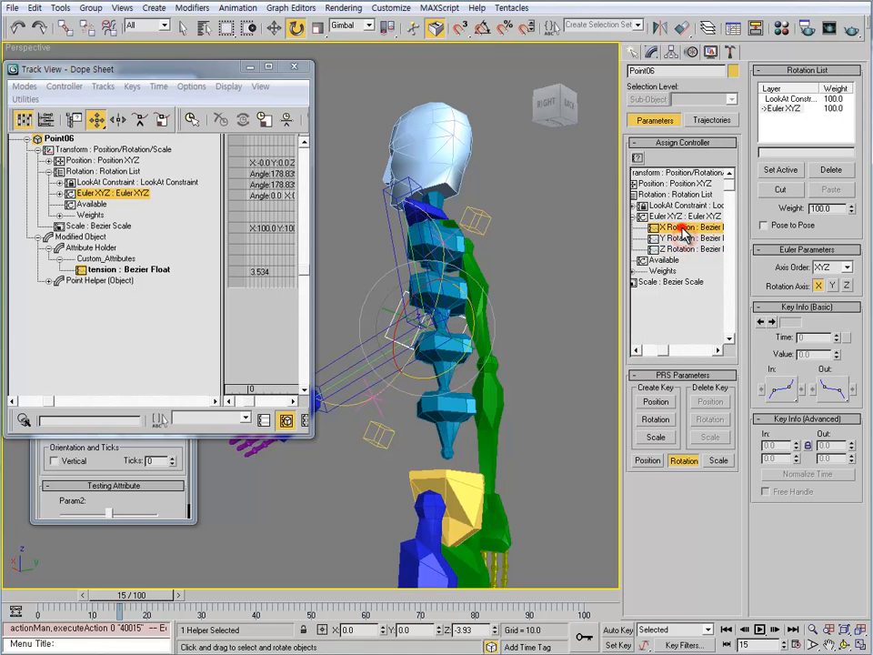
{"action": "left_click", "coordinate": [639, 158]}
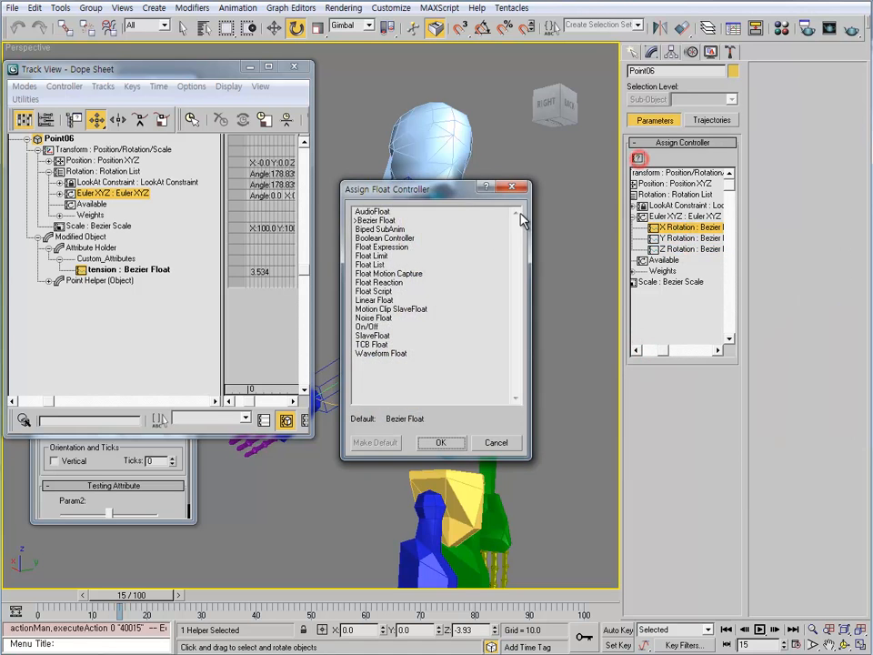
{"action": "left_click", "coordinate": [390, 246]}
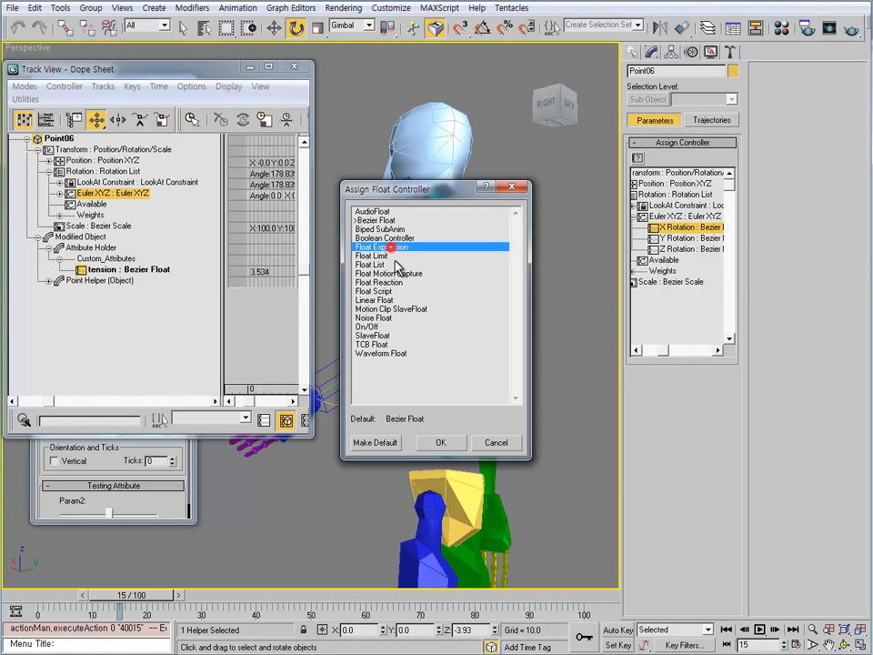
{"action": "left_click", "coordinate": [440, 442]}
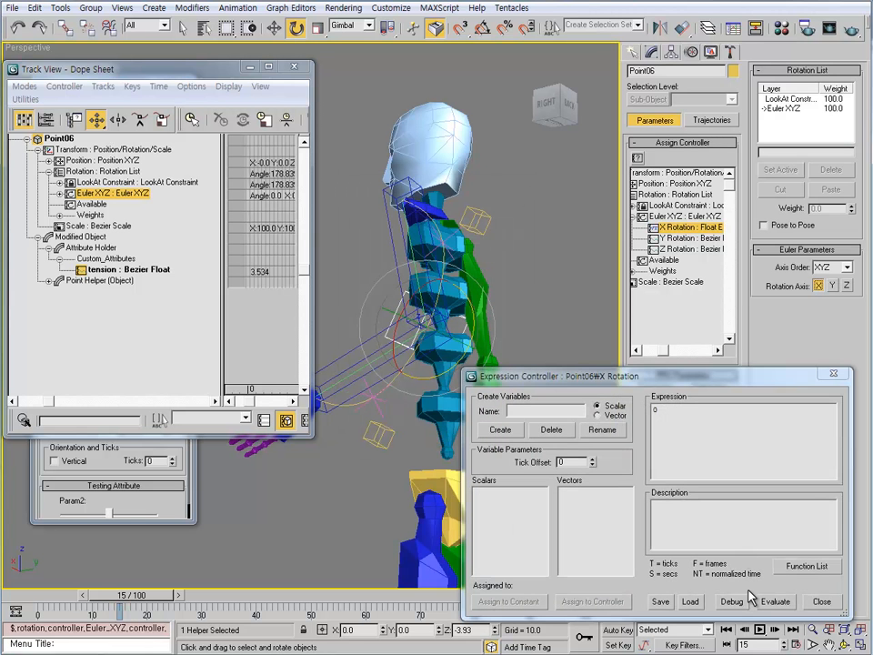
{"action": "left_click", "coordinate": [775, 601]}
{"action": "left_click", "coordinate": [821, 601]}
- Assign a Float Expression controller to the Y Rotation of Point06's Euler XYZ layer and evaluate its expression
{"action": "left_click", "coordinate": [691, 238]}
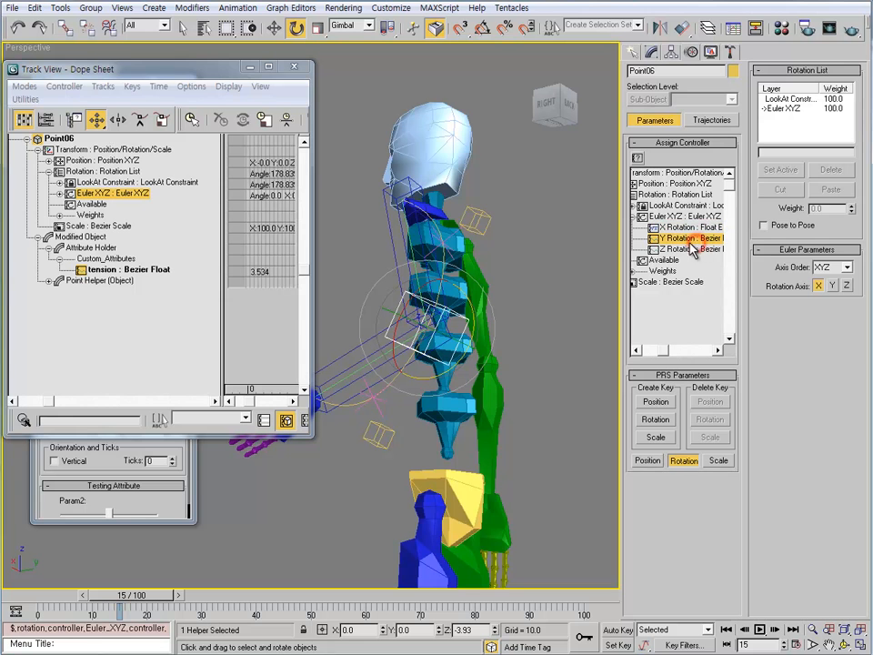
{"action": "left_click", "coordinate": [637, 156]}
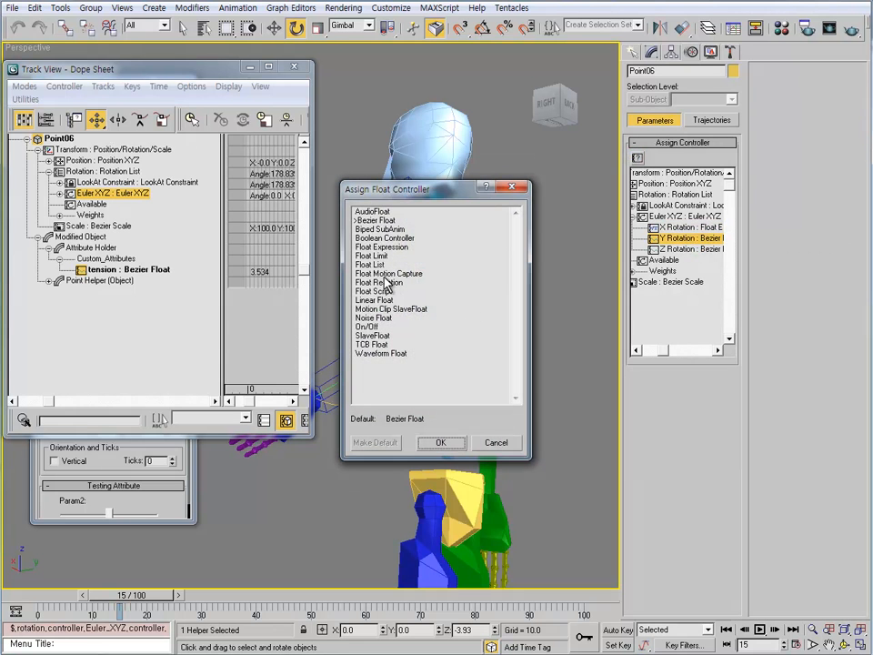
{"action": "double_click", "coordinate": [377, 252]}
{"action": "left_click", "coordinate": [695, 415]}
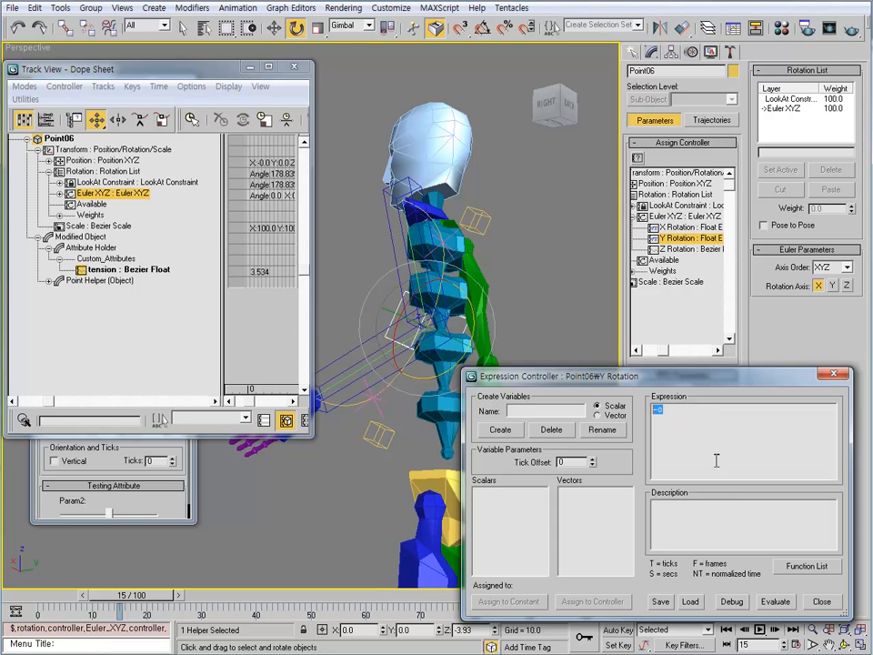
{"action": "left_click", "coordinate": [775, 602]}
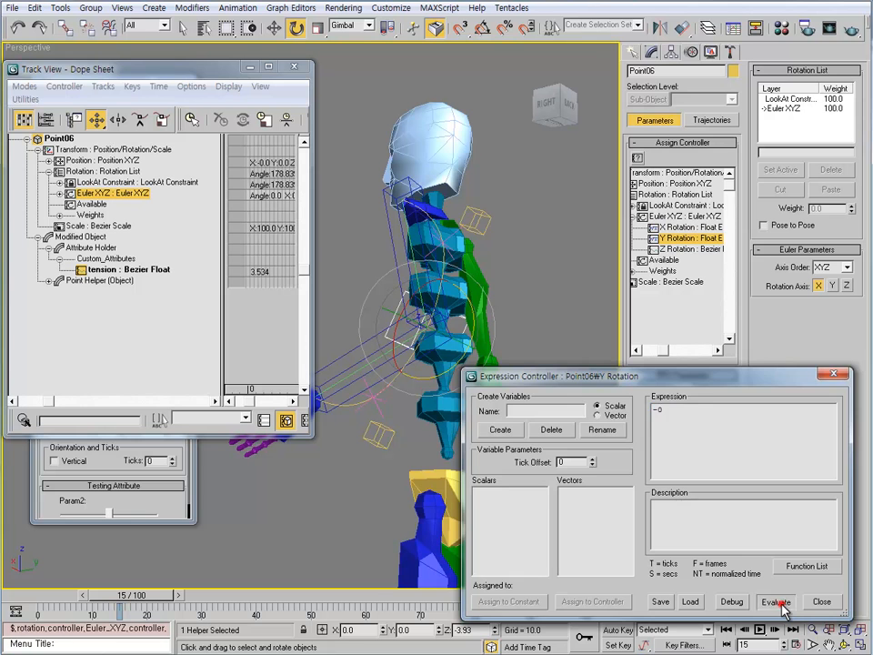
{"action": "left_click", "coordinate": [815, 602]}
- Try rotating Point06 in the viewport and undo the rotation
{"action": "middle_click_drag", "start_coordinate": [496, 376], "coordinate": [505, 391]}
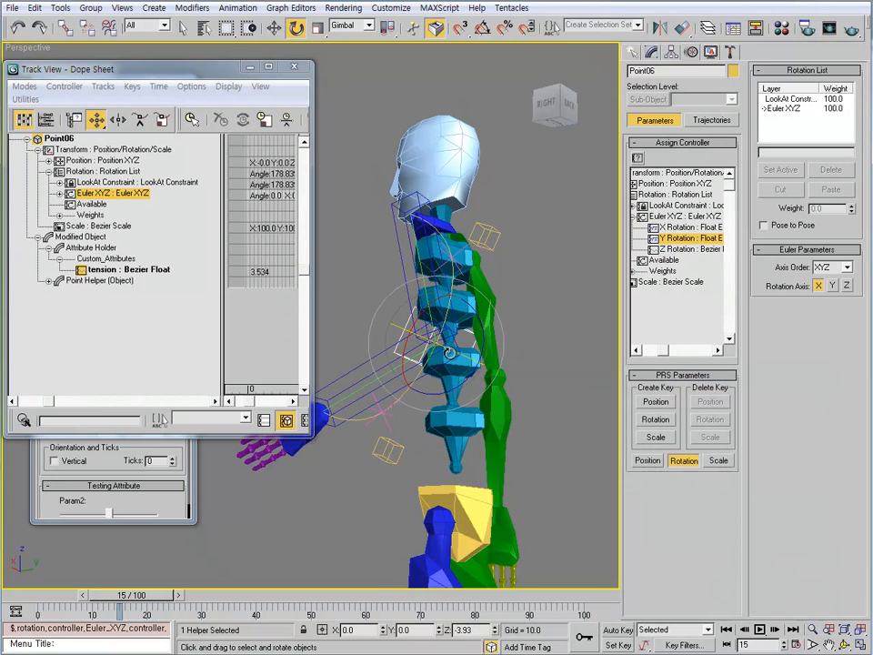
{"action": "key", "text": "e"}
{"action": "middle_click_drag", "start_coordinate": [430, 335], "coordinate": [433, 351]}
{"action": "left_click_drag", "start_coordinate": [432, 350], "coordinate": [459, 366]}
{"action": "key", "text": "ctrl+z"}
{"action": "mouse_move", "coordinate": [476, 416]}
{"action": "middle_mouse_down", "text": "alt"}
{"action": "mouse_move", "coordinate": [458, 399]}
{"action": "mouse_move", "coordinate": [477, 425]}
{"action": "middle_mouse_up", "text": "alt"}
- Close the Dope Sheet and raise the Tension custom attribute of Point06
{"action": "left_click", "coordinate": [294, 66]}
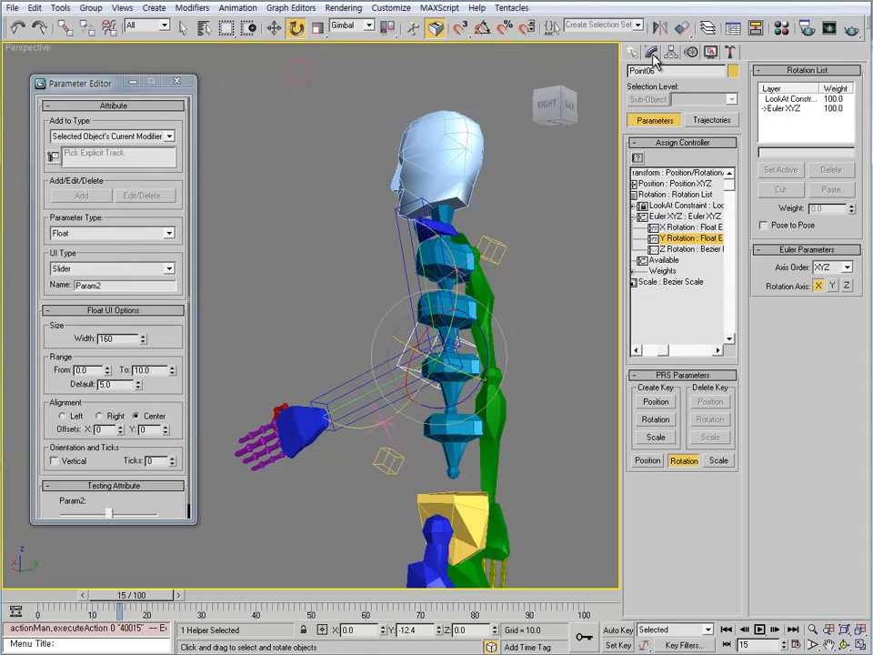
{"action": "left_click", "coordinate": [653, 54]}
{"action": "middle_click_drag", "start_coordinate": [465, 370], "coordinate": [450, 363]}
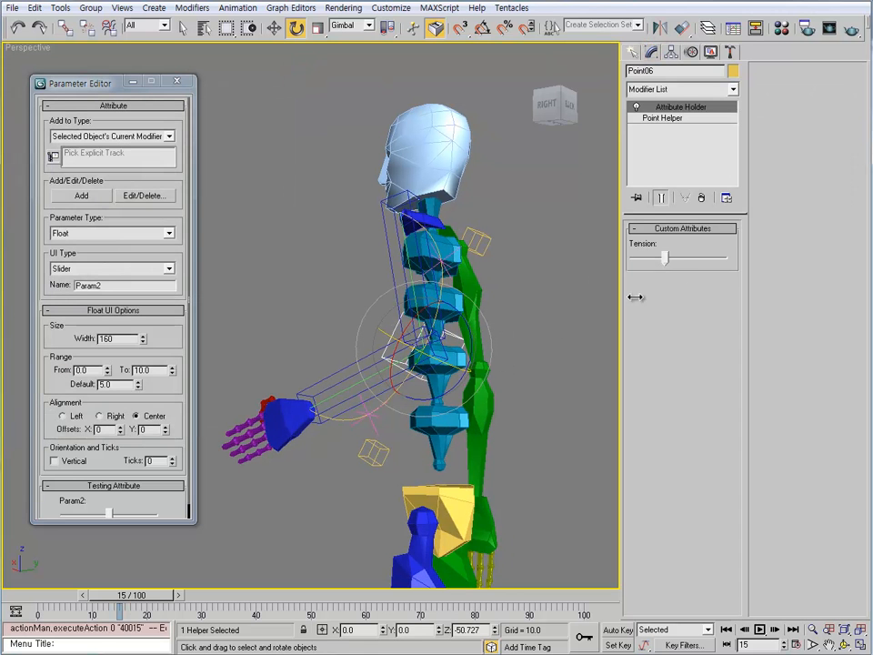
{"action": "left_click_drag", "start_coordinate": [669, 264], "coordinate": [686, 265]}
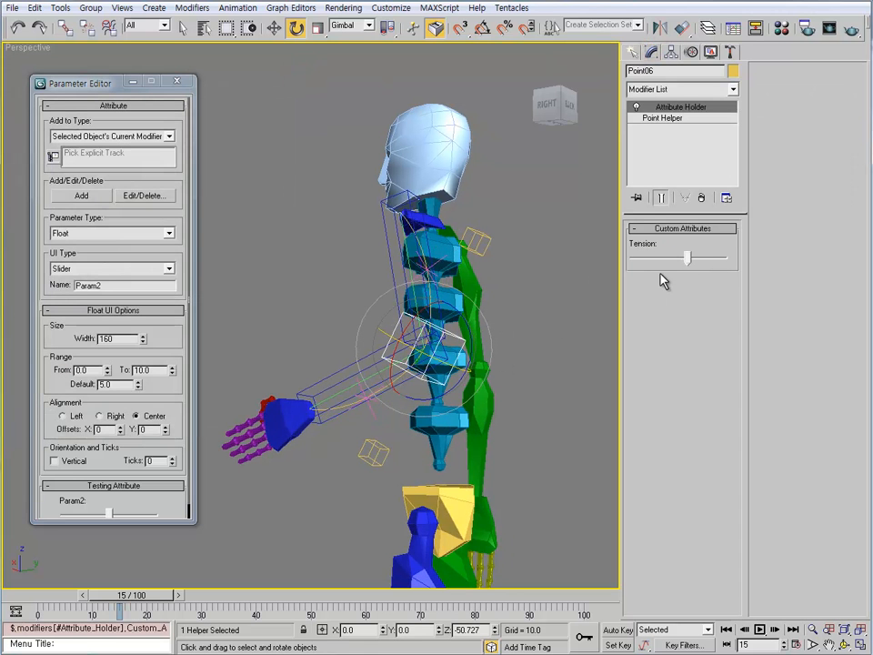
- Lower Point06's Tension slightly and test its rotation around Z, turning it by about -2.29 degrees
{"action": "left_click_drag", "start_coordinate": [463, 348], "coordinate": [479, 320]}
{"action": "key", "text": "ctrl+z"}
{"action": "middle_click_drag", "start_coordinate": [456, 351], "coordinate": [469, 405], "text": "alt"}
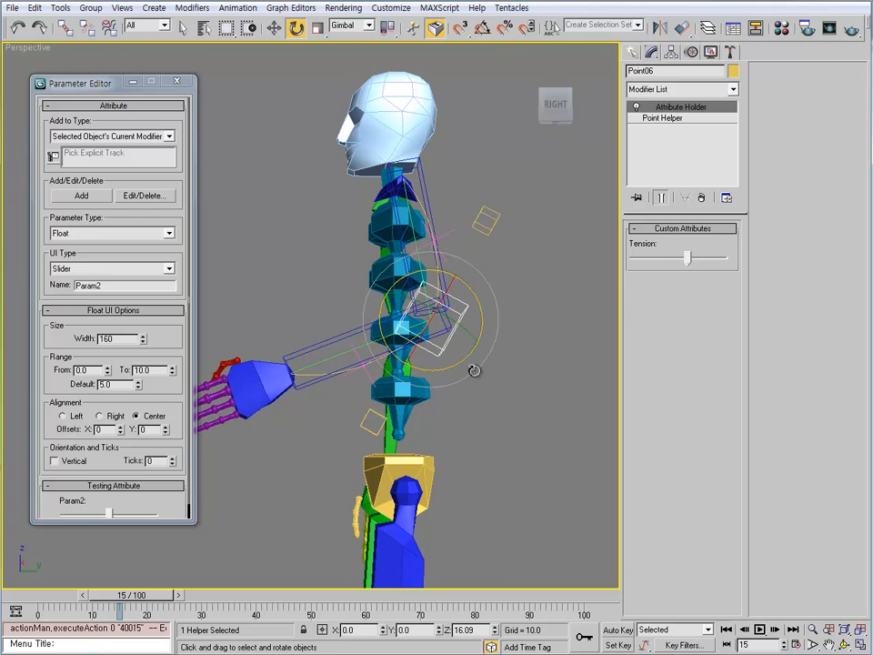
{"action": "left_click_drag", "start_coordinate": [687, 260], "coordinate": [683, 258]}
{"action": "left_click_drag", "start_coordinate": [468, 352], "coordinate": [466, 355]}
{"action": "middle_click_drag", "start_coordinate": [497, 376], "coordinate": [460, 391], "text": "alt"}
- Close the Parameter Editor and hide the box helpers Point09 and Point10 and the two cross helpers beside the arm curve
{"action": "left_click", "coordinate": [178, 82]}
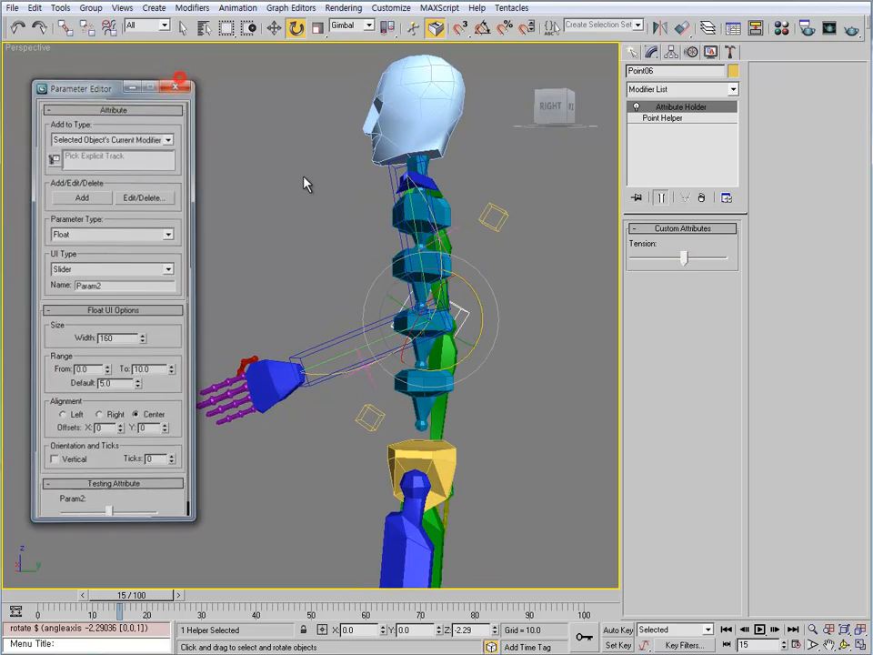
{"action": "middle_click_drag", "start_coordinate": [388, 293], "coordinate": [351, 280]}
{"action": "left_click", "coordinate": [454, 205]}
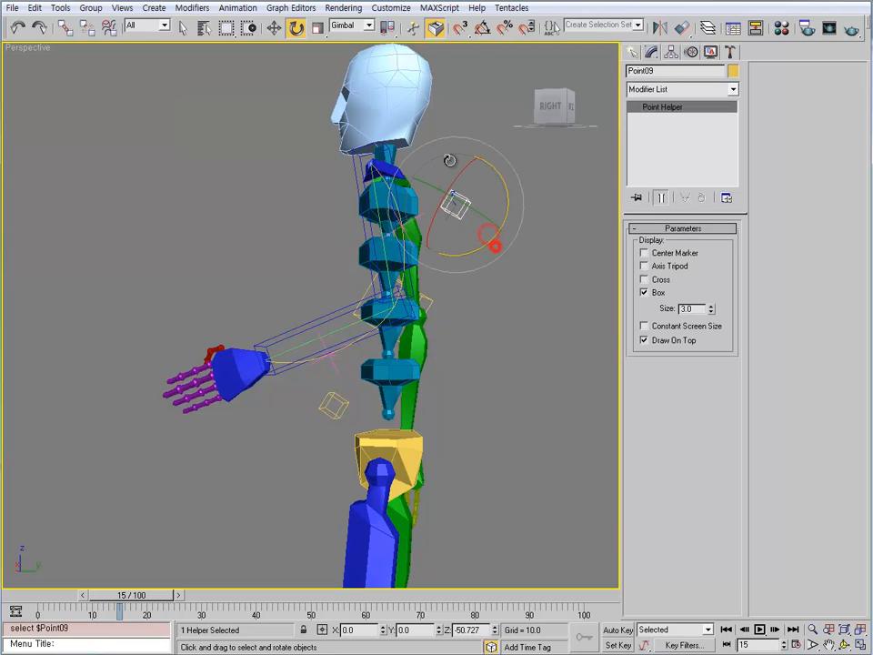
{"action": "key", "text": "alt+h"}
{"action": "left_click", "coordinate": [345, 409]}
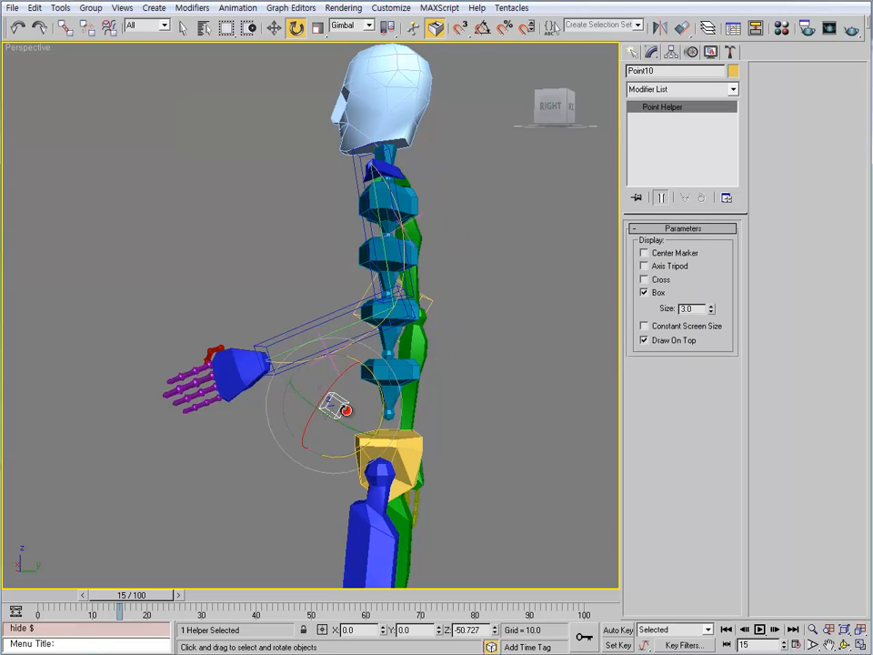
{"action": "key", "text": "alt+h"}
{"action": "left_click", "coordinate": [336, 362]}
{"action": "key", "text": "alt+h"}
{"action": "middle_click_drag", "start_coordinate": [406, 302], "coordinate": [439, 323]}
{"action": "left_click", "coordinate": [321, 216]}
{"action": "key", "text": "alt+h"}
- Examine the forearm and the arm splines Line01 and Line02 with their Spline IK control objects
{"action": "middle_click_drag", "start_coordinate": [371, 309], "coordinate": [445, 362]}
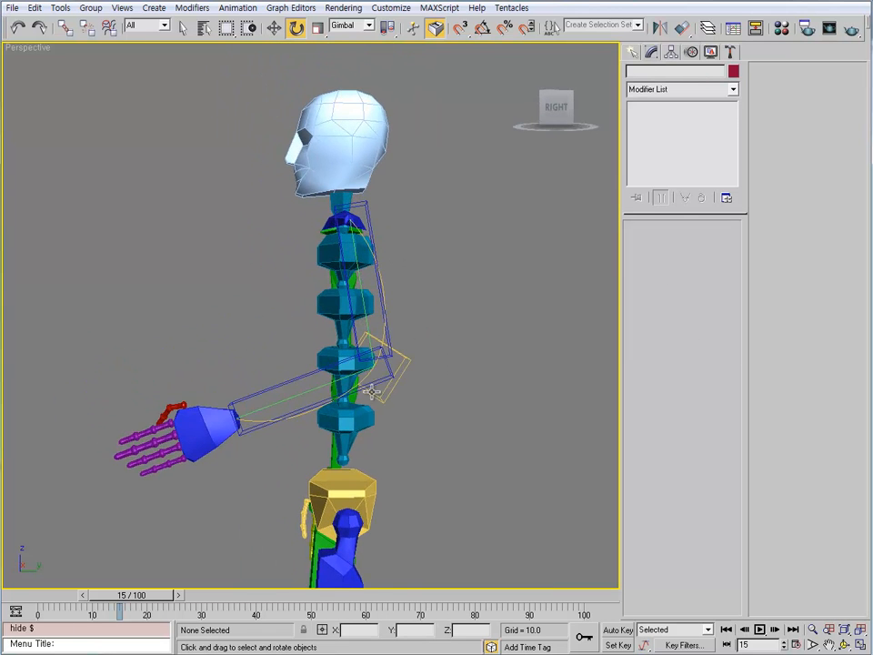
{"action": "middle_click_drag", "start_coordinate": [371, 390], "coordinate": [384, 337], "text": "alt"}
{"action": "left_click", "coordinate": [359, 286]}
{"action": "middle_click_drag", "start_coordinate": [359, 287], "coordinate": [409, 309], "text": "alt"}
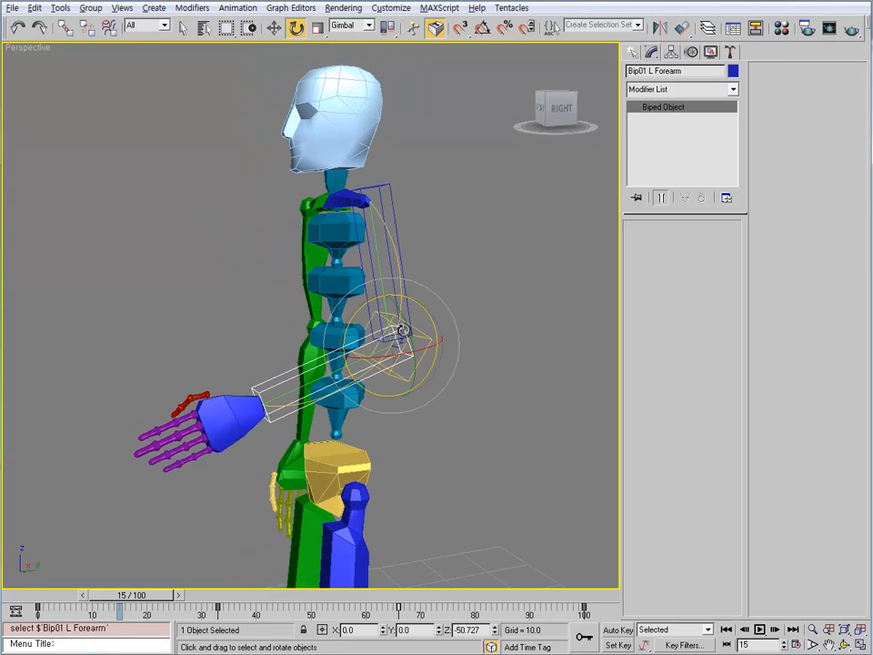
{"action": "scroll", "coordinate": [409, 309], "scroll_direction": "up", "scroll_amount": 3}
{"action": "left_click", "coordinate": [429, 240]}
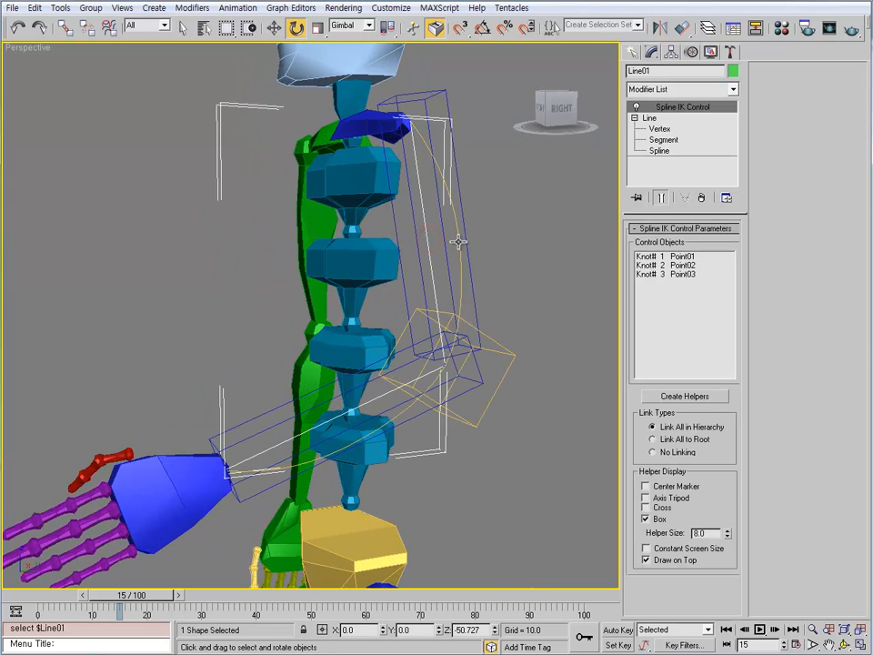
{"action": "key", "text": "q"}
{"action": "left_click", "coordinate": [507, 271]}
{"action": "left_click", "coordinate": [456, 242]}
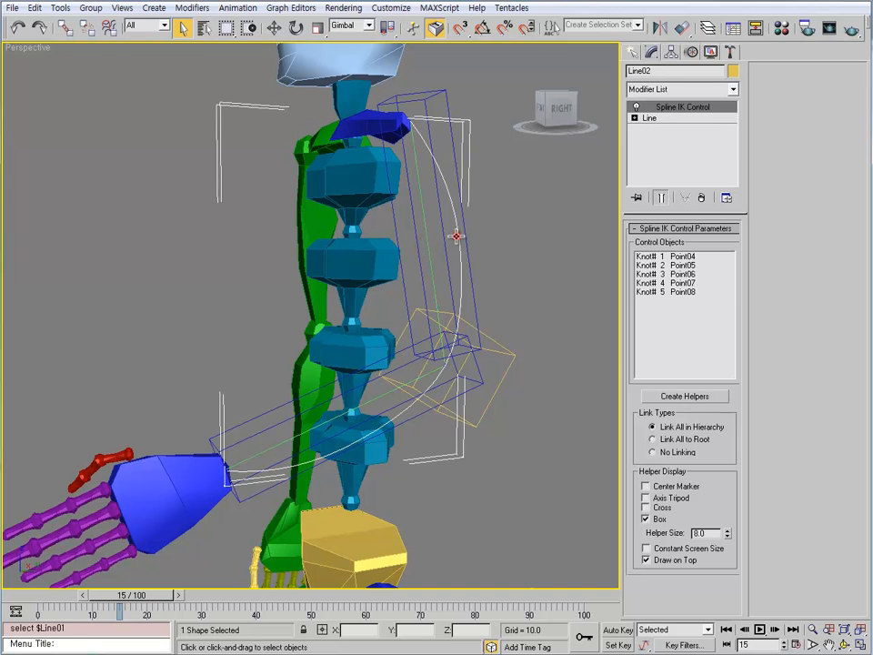
{"action": "left_click", "coordinate": [527, 307]}
{"action": "left_click", "coordinate": [461, 264]}
{"action": "scroll", "coordinate": [483, 291], "scroll_direction": "down", "scroll_amount": 4}
{"action": "middle_click_drag", "start_coordinate": [483, 302], "coordinate": [457, 296], "text": "alt"}
{"action": "scroll", "coordinate": [457, 295], "scroll_direction": "down", "scroll_amount": 3}
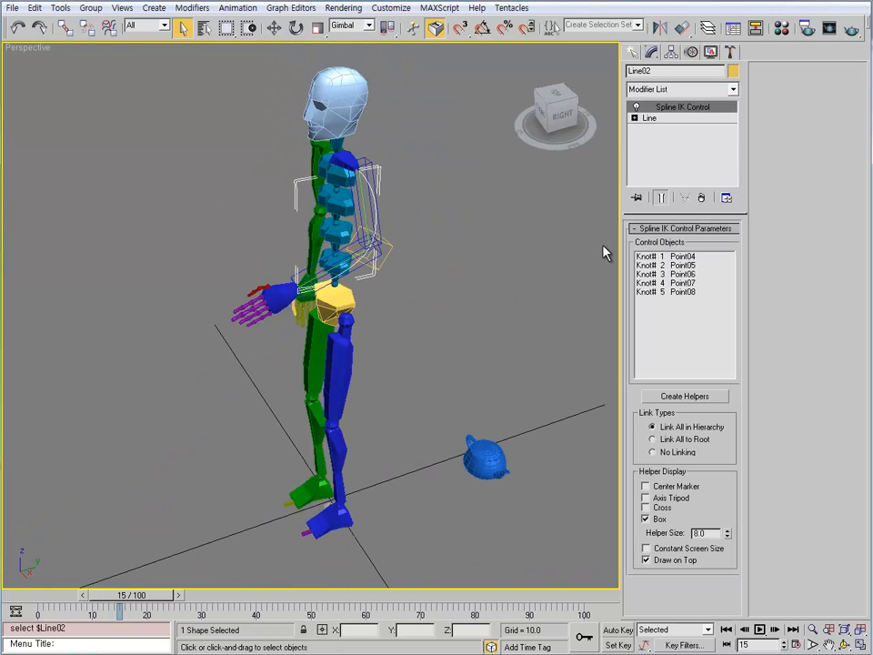
- Create a cross-shaped Point helper of size 4.0 on the ground between the Biped's feet and the teapot
{"action": "left_click", "coordinate": [635, 52]}
{"action": "left_click", "coordinate": [701, 74]}
{"action": "left_click", "coordinate": [709, 167]}
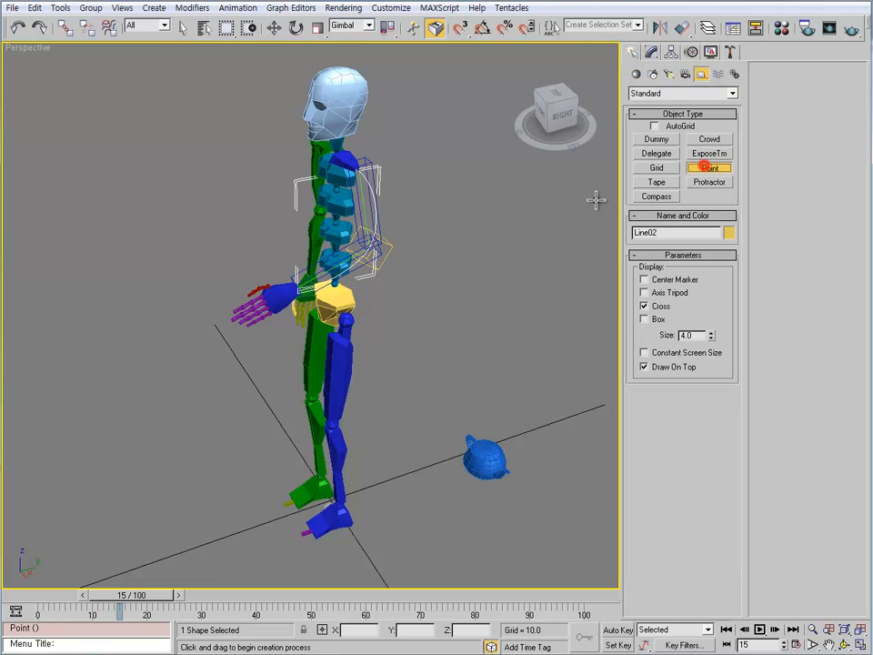
{"action": "middle_click_drag", "start_coordinate": [429, 299], "coordinate": [442, 397]}
{"action": "scroll", "coordinate": [442, 397], "scroll_direction": "up", "scroll_amount": 4}
{"action": "scroll", "coordinate": [442, 398], "scroll_direction": "down", "scroll_amount": 3}
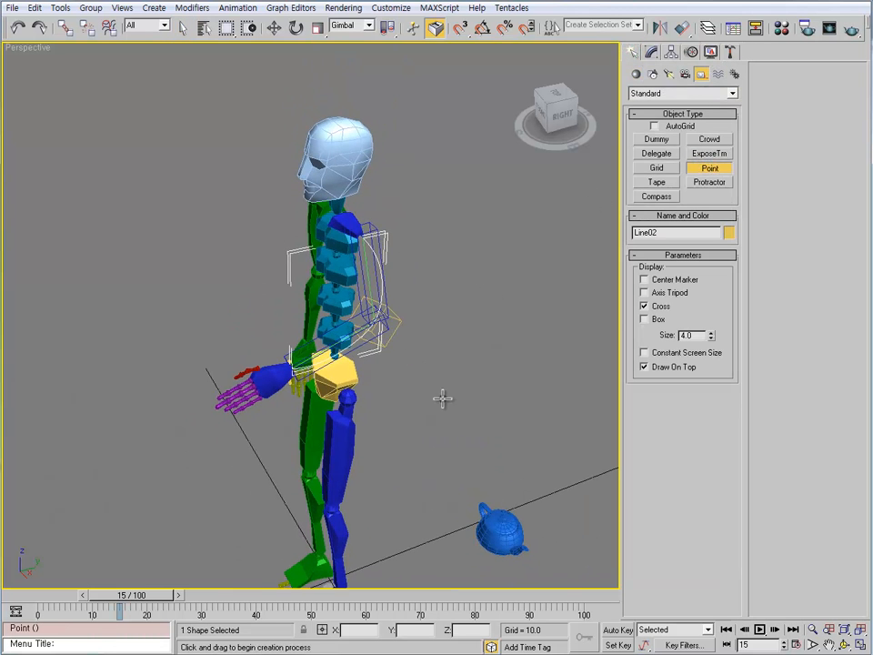
{"action": "middle_click_drag", "start_coordinate": [427, 336], "coordinate": [418, 308]}
{"action": "left_click", "coordinate": [408, 447]}
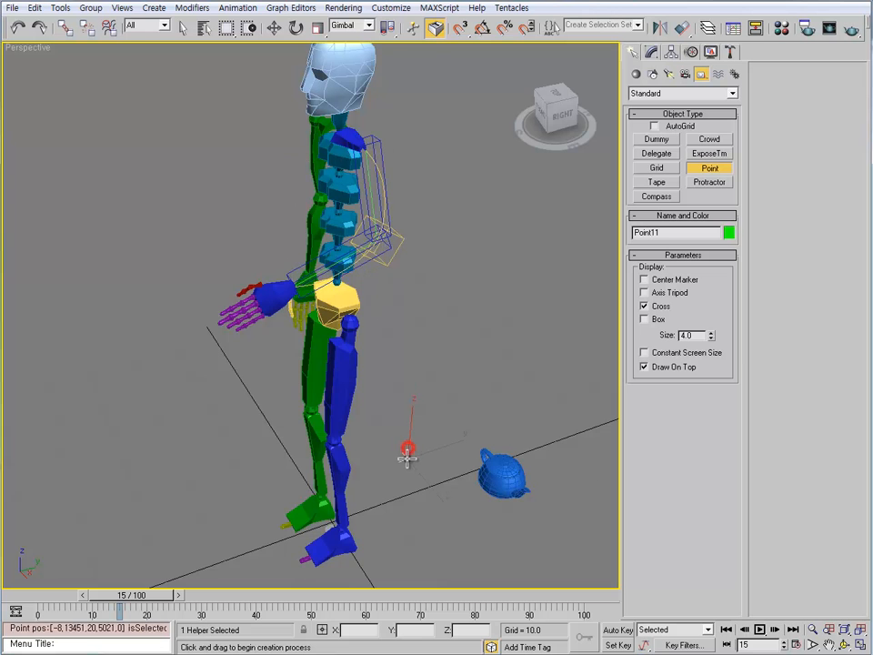
- Change the new point helper's object color to dark crimson and reselect the helper
{"action": "middle_click_drag", "start_coordinate": [401, 257], "coordinate": [566, 183]}
{"action": "scroll", "coordinate": [406, 335], "scroll_direction": "up", "scroll_amount": 2}
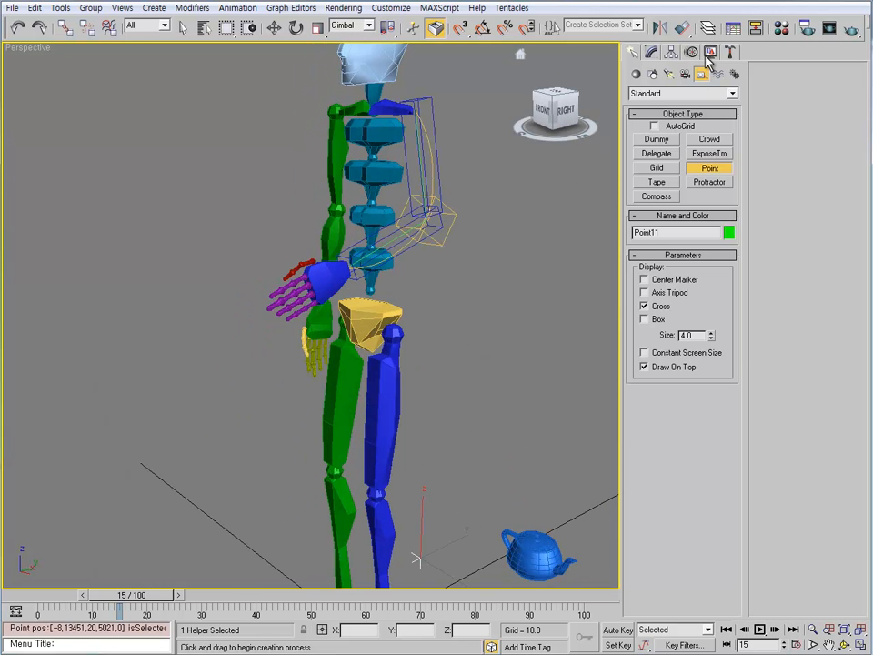
{"action": "left_click", "coordinate": [651, 52]}
{"action": "left_click", "coordinate": [732, 71]}
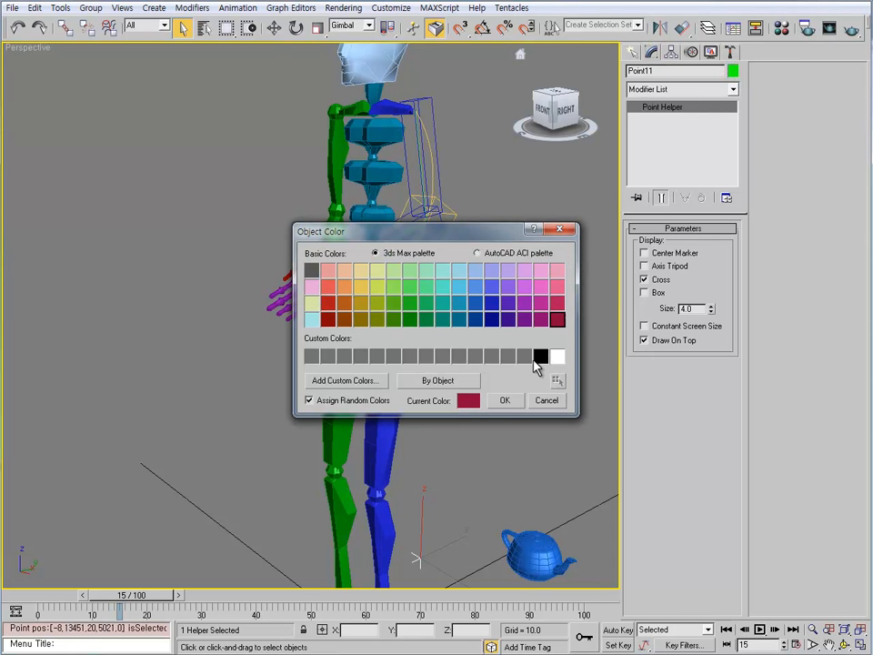
{"action": "left_click", "coordinate": [505, 400]}
{"action": "left_click", "coordinate": [492, 409]}
{"action": "left_click", "coordinate": [423, 558]}
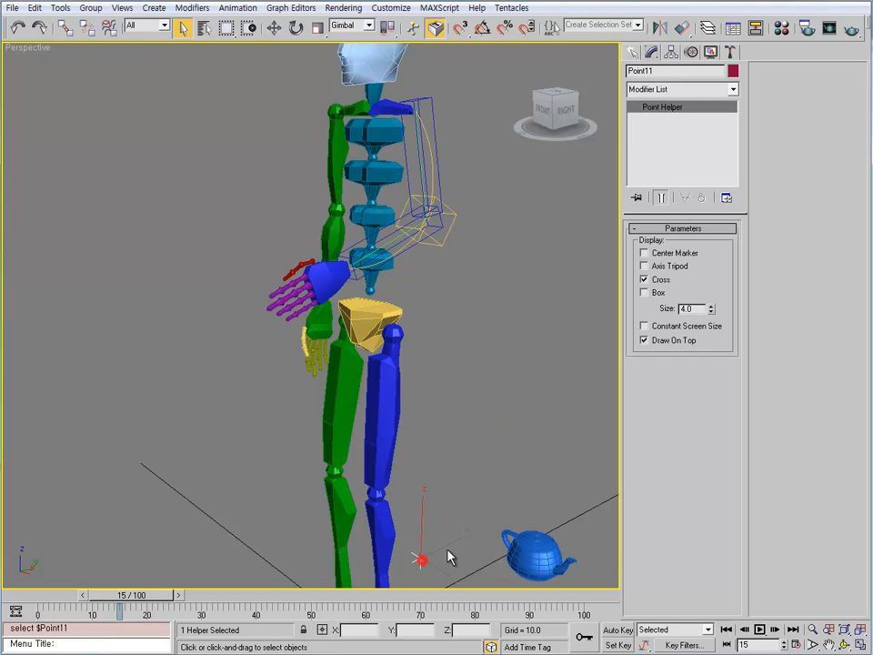
- Assign a Path Constraint to the Position track of the new point helper Point11
{"action": "middle_click_drag", "start_coordinate": [445, 340], "coordinate": [410, 444]}
{"action": "middle_click_drag", "start_coordinate": [416, 311], "coordinate": [407, 446]}
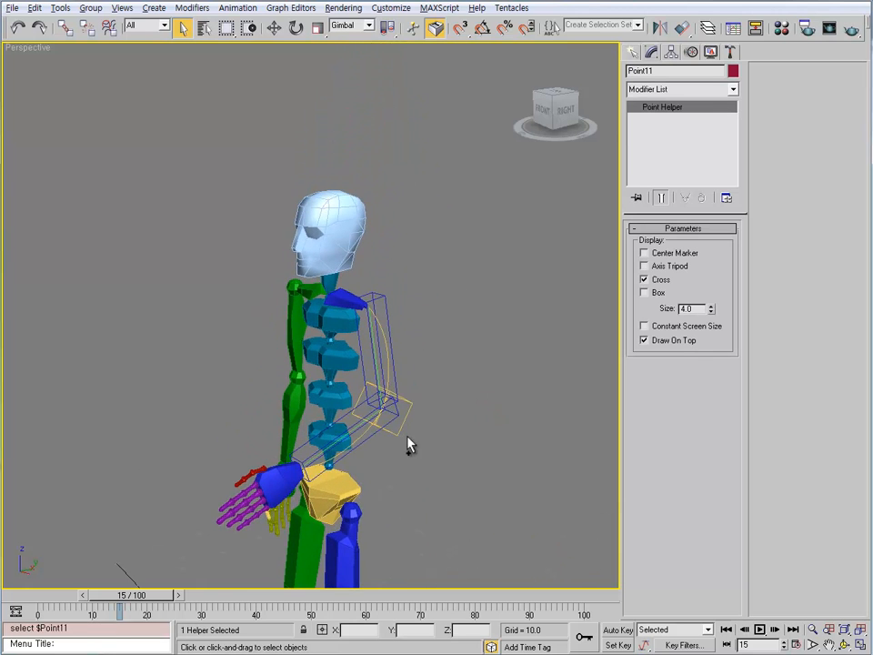
{"action": "scroll", "coordinate": [421, 382], "scroll_direction": "up", "scroll_amount": 4}
{"action": "left_click", "coordinate": [691, 51]}
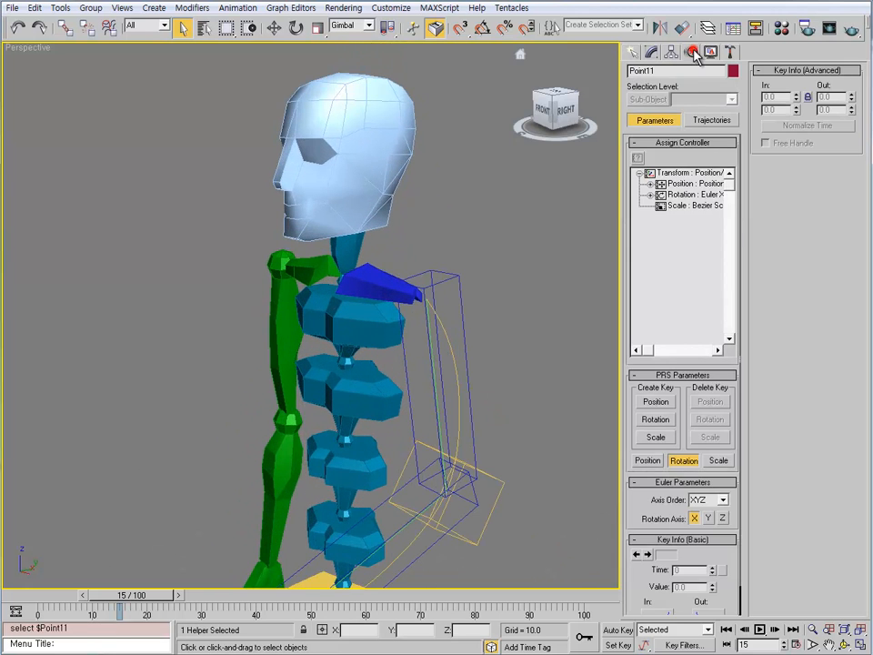
{"action": "left_click", "coordinate": [682, 184]}
{"action": "left_click", "coordinate": [638, 159]}
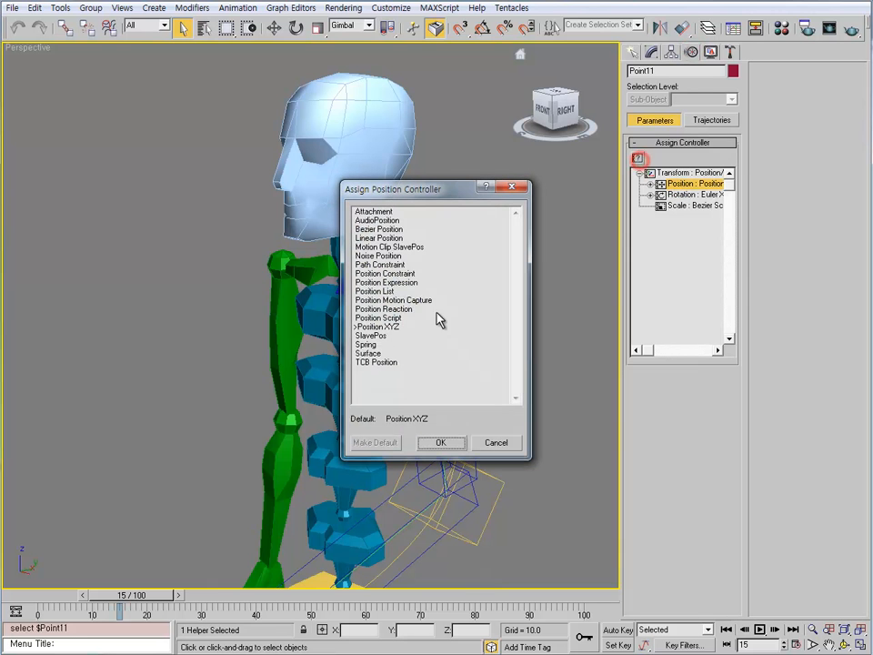
{"action": "left_click", "coordinate": [388, 283]}
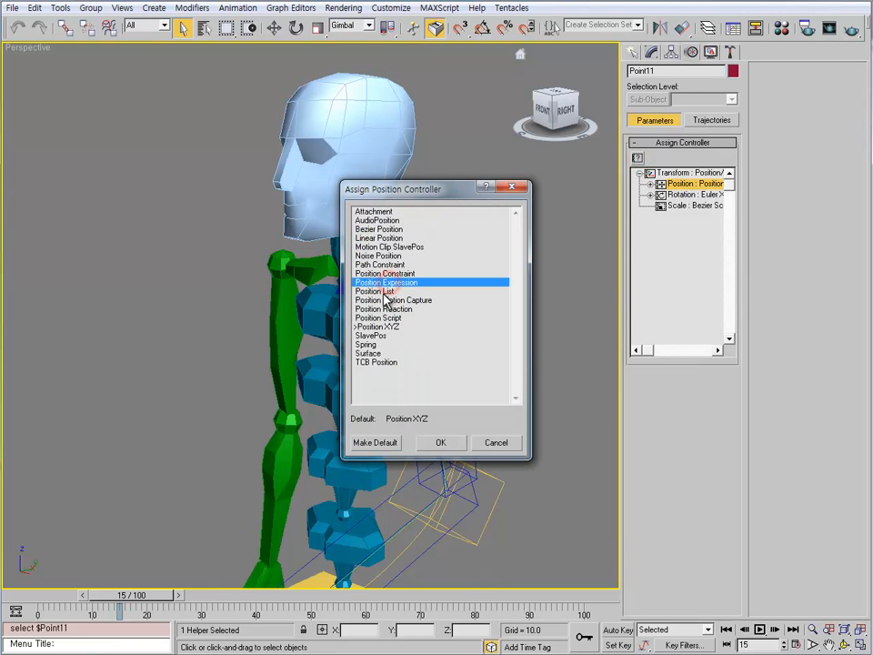
{"action": "left_click", "coordinate": [382, 264]}
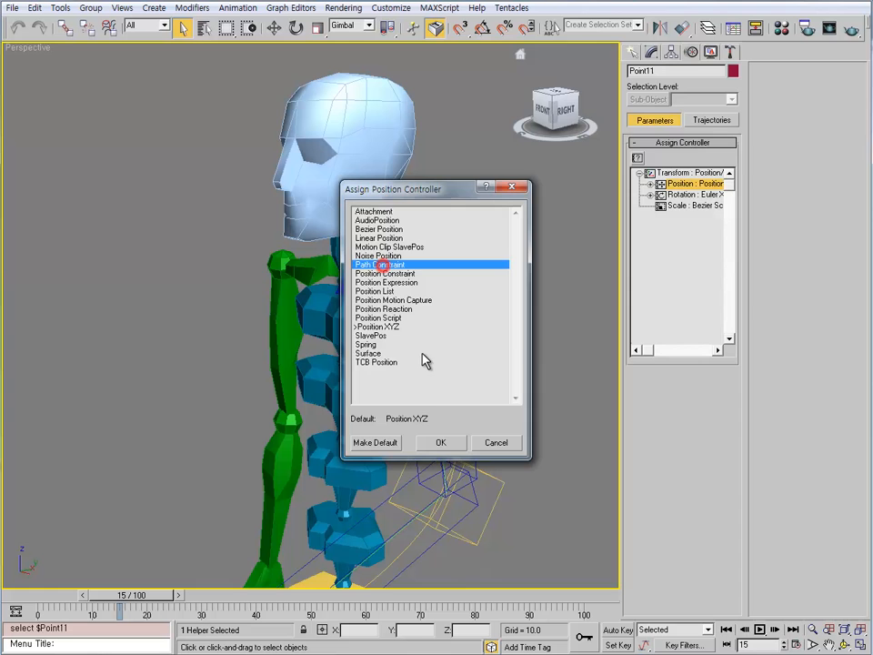
{"action": "left_click", "coordinate": [442, 442]}
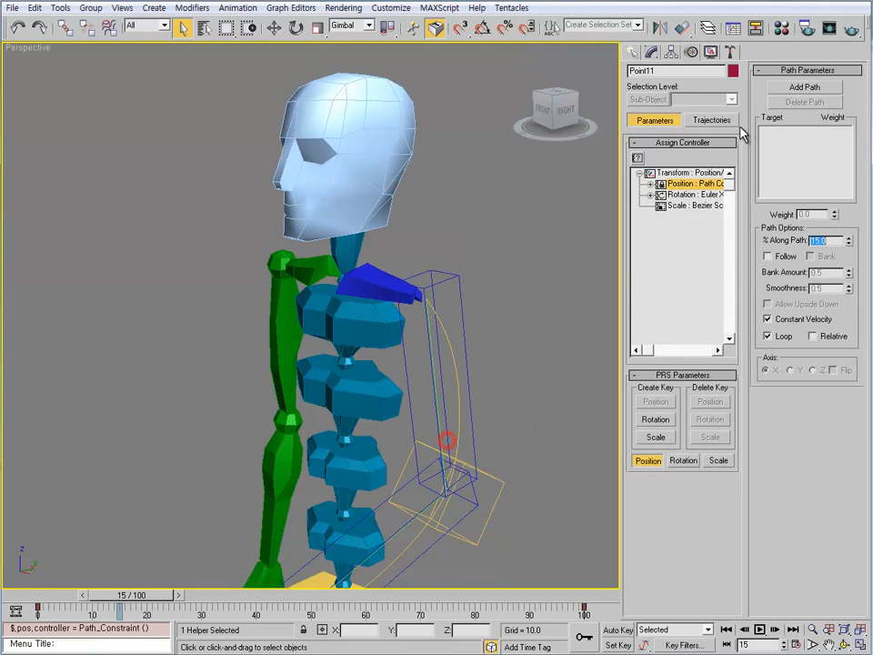
- Add Line01, the straight line inside the upper arm, as the path target of Point11's Path Constraint
{"action": "left_click", "coordinate": [796, 88]}
{"action": "scroll", "coordinate": [430, 346], "scroll_direction": "up", "scroll_amount": 5}
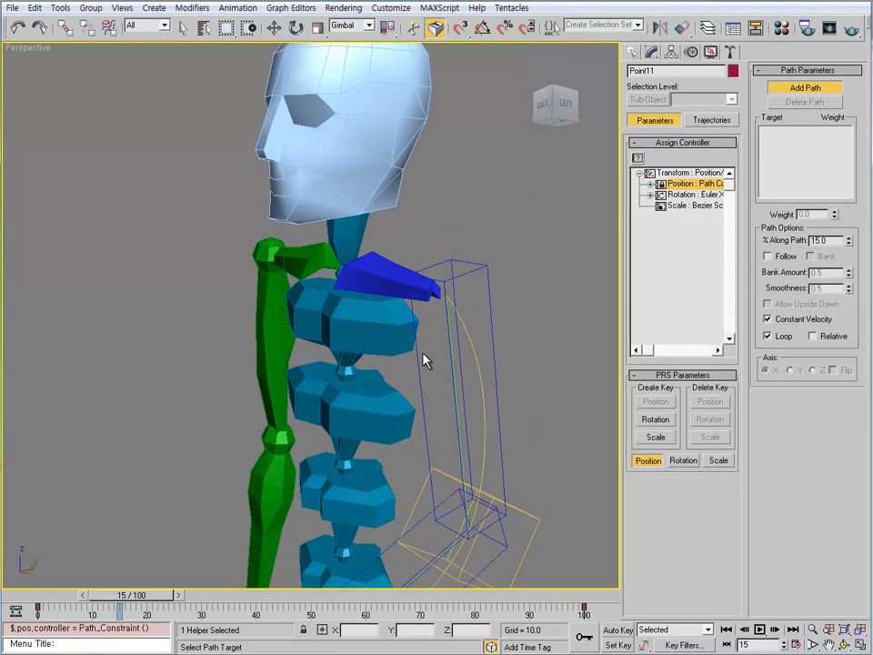
{"action": "middle_click_drag", "start_coordinate": [524, 363], "coordinate": [379, 331], "text": "alt"}
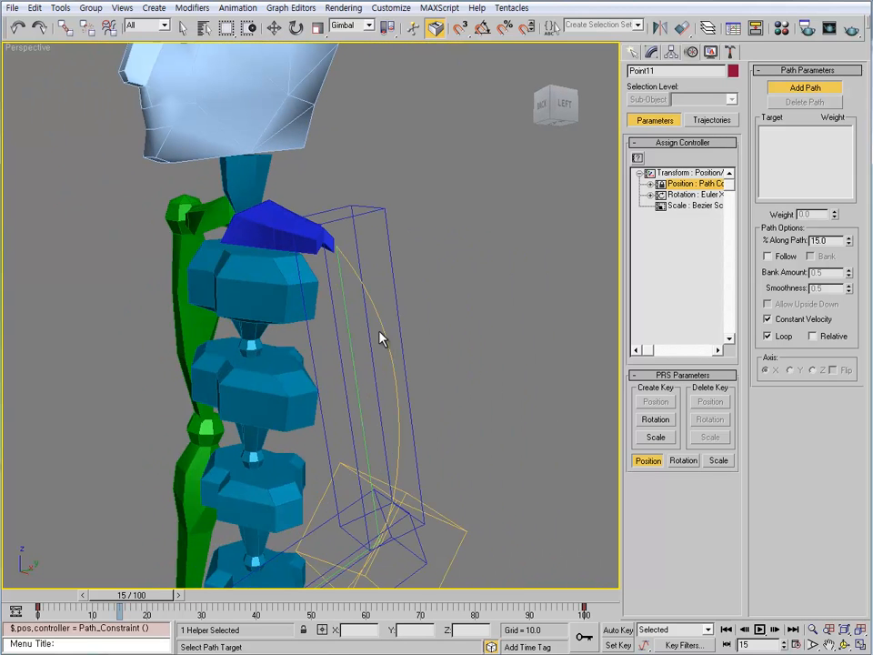
{"action": "left_click", "coordinate": [345, 298]}
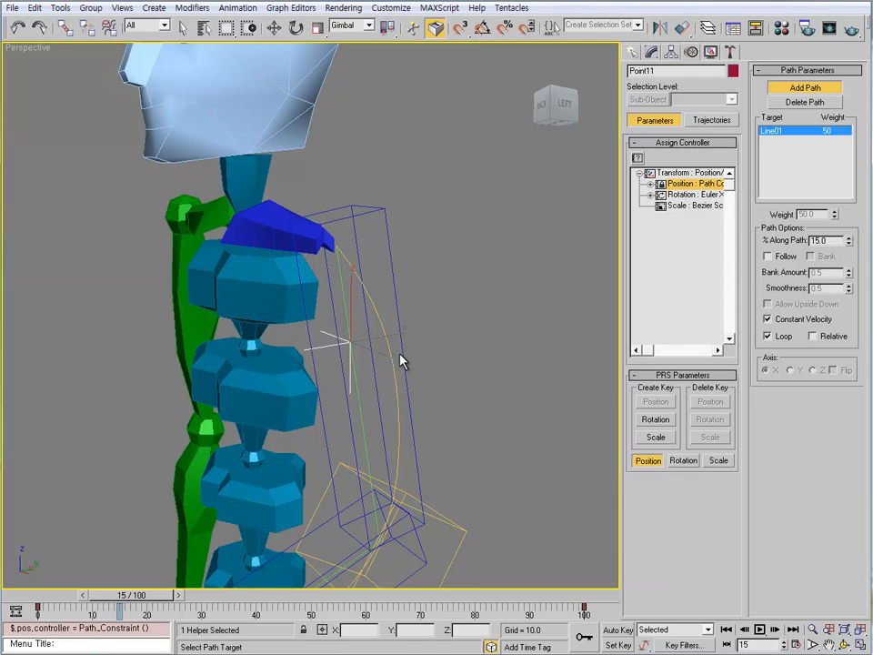
- Add the curved line Line02 as a second path target for the Point11 helper's path constraint
{"action": "left_click", "coordinate": [386, 342]}
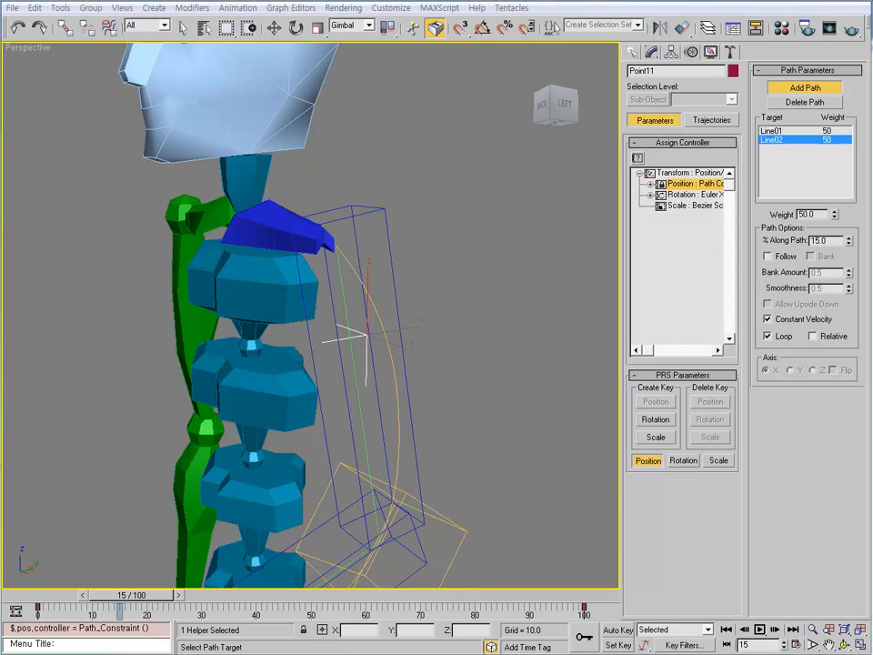
{"action": "key", "text": "w"}
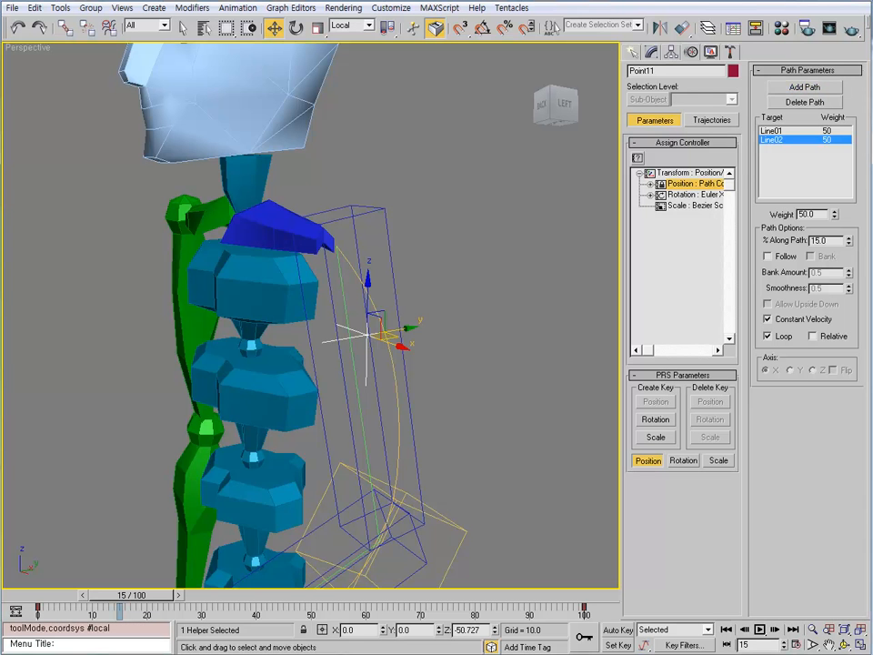
{"action": "middle_click_drag", "start_coordinate": [385, 342], "coordinate": [392, 310]}
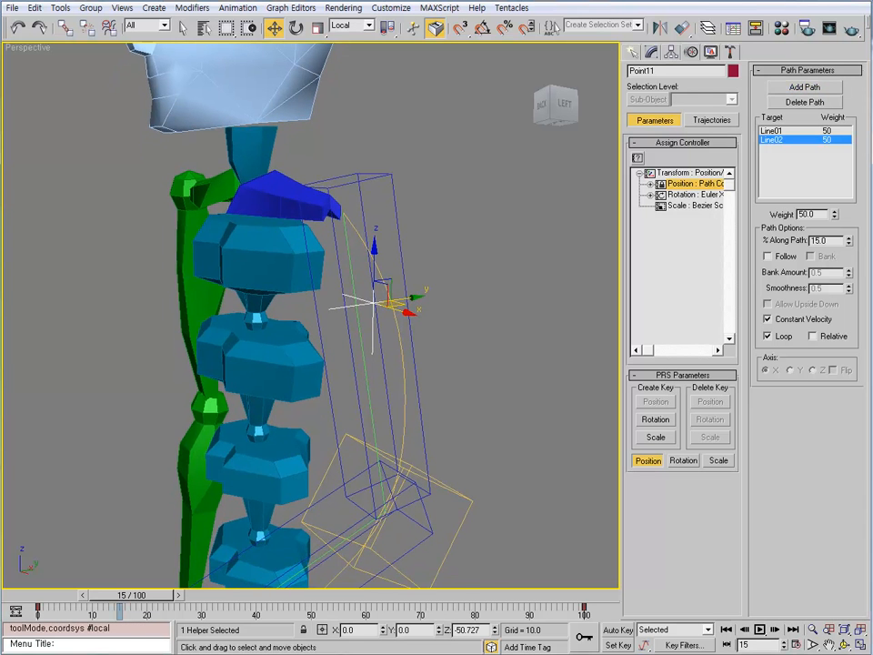
{"action": "left_click", "coordinate": [402, 350]}
{"action": "key", "text": "z"}
{"action": "middle_click_drag", "start_coordinate": [345, 337], "coordinate": [536, 378], "text": "alt"}
{"action": "middle_click_drag", "start_coordinate": [509, 319], "coordinate": [509, 405]}
{"action": "left_click", "coordinate": [509, 405]}
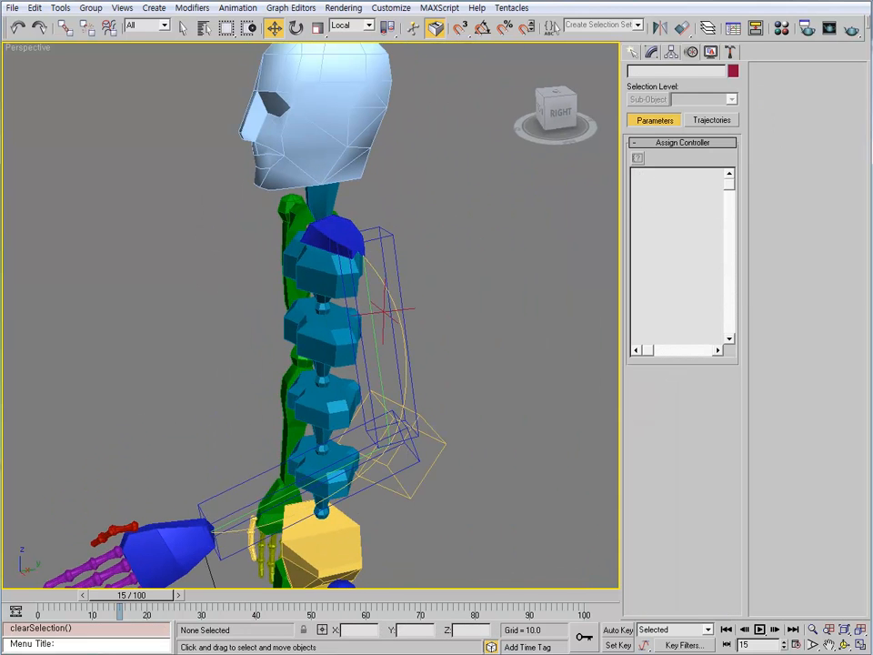
- Select the Point11 helper beside the upper arm and reduce its display size to 1.0
{"action": "left_click", "coordinate": [412, 389]}
{"action": "left_click", "coordinate": [402, 310]}
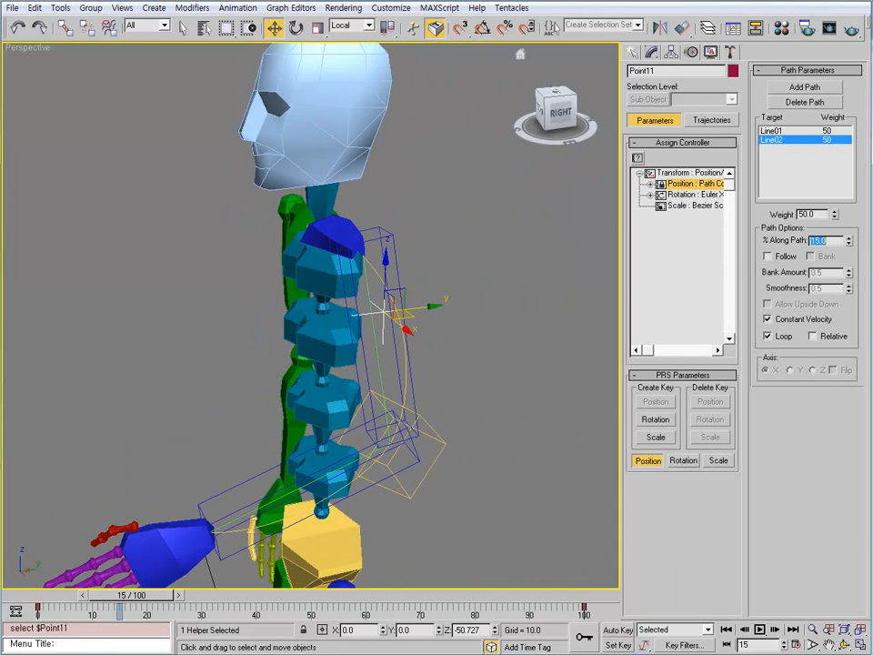
{"action": "left_click", "coordinate": [651, 53]}
{"action": "scroll", "coordinate": [391, 318], "scroll_direction": "up", "scroll_amount": 3}
{"action": "mouse_move", "coordinate": [409, 318]}
{"action": "middle_mouse_down", "text": "alt"}
{"action": "mouse_move", "coordinate": [400, 296]}
{"action": "mouse_move", "coordinate": [383, 304]}
{"action": "mouse_move", "coordinate": [381, 326]}
{"action": "mouse_move", "coordinate": [400, 283]}
{"action": "mouse_move", "coordinate": [413, 307]}
{"action": "middle_mouse_up", "text": "alt"}
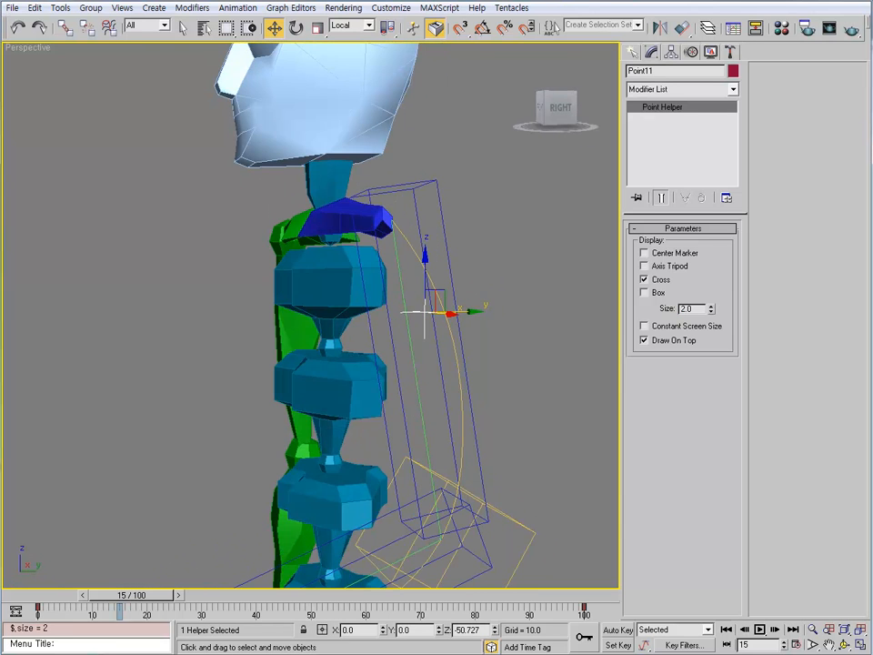
{"action": "mouse_move", "coordinate": [473, 200]}
{"action": "middle_mouse_down", "text": "alt"}
{"action": "mouse_move", "coordinate": [364, 202]}
{"action": "mouse_move", "coordinate": [467, 193]}
{"action": "middle_mouse_up", "text": "alt"}
- Delete the Point11 helper's path animation keys and set its percentage along the path to 0
{"action": "left_click", "coordinate": [691, 52]}
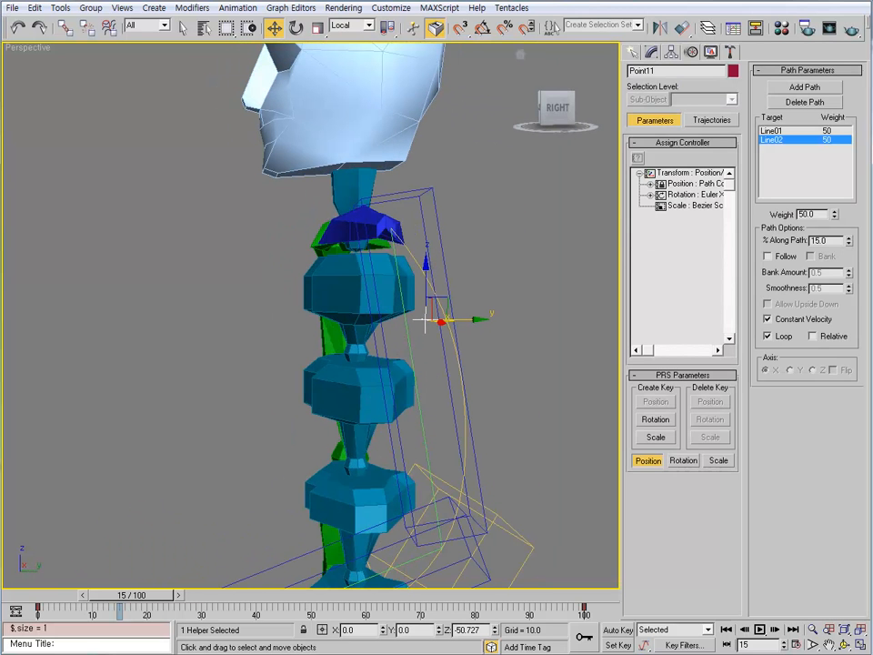
{"action": "left_click_drag", "start_coordinate": [522, 605], "coordinate": [600, 618]}
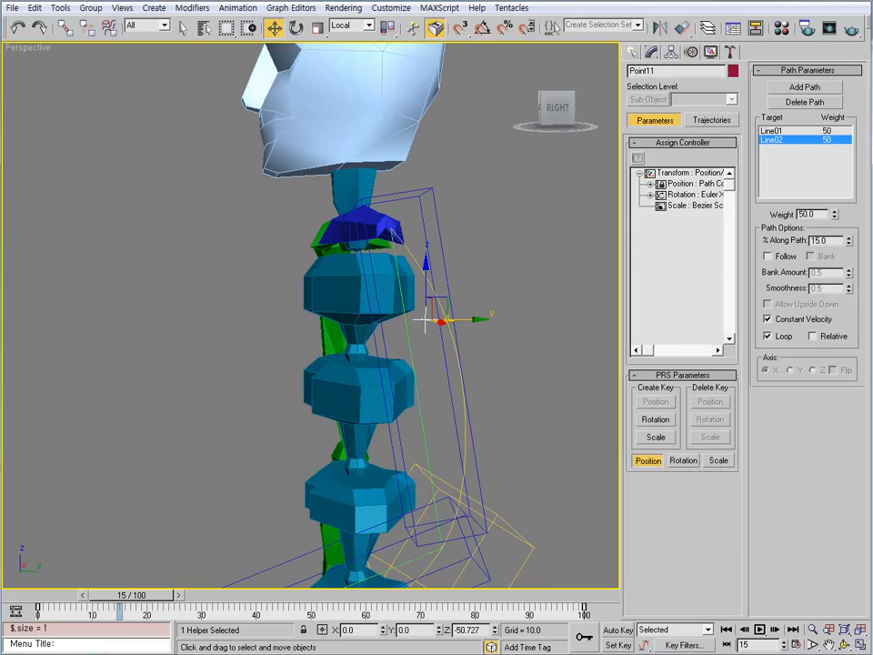
{"action": "key", "text": "Delete"}
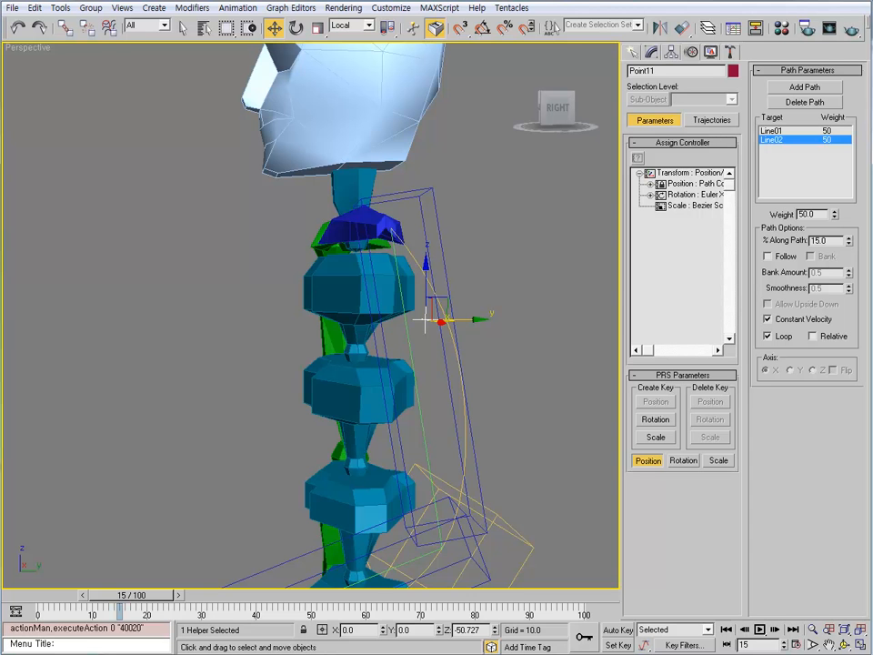
{"action": "right_click", "coordinate": [848, 241]}
{"action": "mouse_move", "coordinate": [455, 273]}
{"action": "middle_mouse_down", "text": "alt"}
{"action": "mouse_move", "coordinate": [536, 288]}
{"action": "mouse_move", "coordinate": [460, 283]}
{"action": "middle_mouse_up", "text": "alt"}
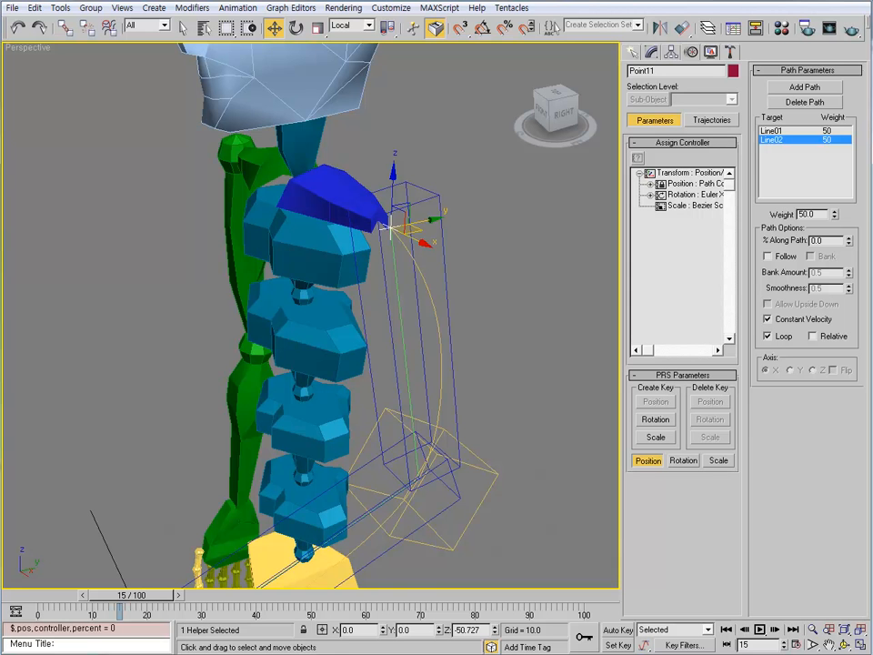
{"action": "middle_click_drag", "start_coordinate": [459, 283], "coordinate": [437, 268], "text": "alt"}
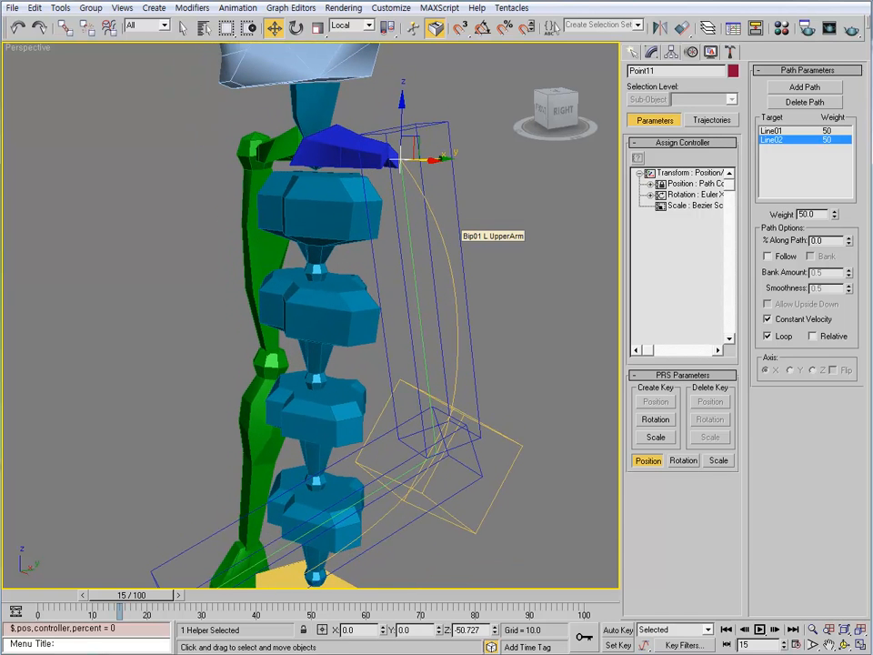
{"action": "left_click", "coordinate": [433, 218]}
{"action": "middle_click_drag", "start_coordinate": [433, 218], "coordinate": [428, 230], "text": "alt"}
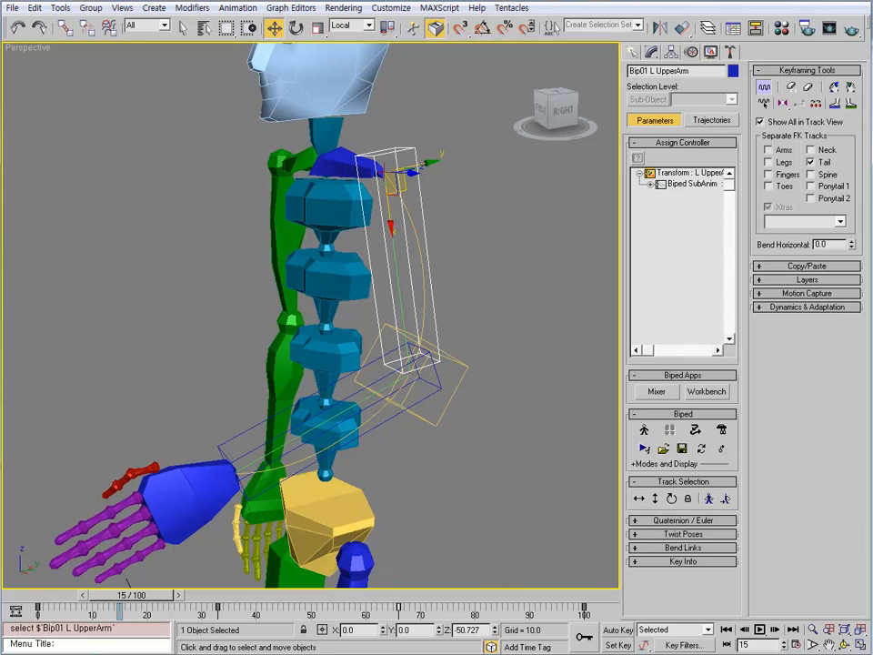
{"action": "left_click", "coordinate": [409, 386]}
{"action": "key", "text": "Page_Up"}
{"action": "scroll", "coordinate": [410, 182], "scroll_direction": "up", "scroll_amount": 5}
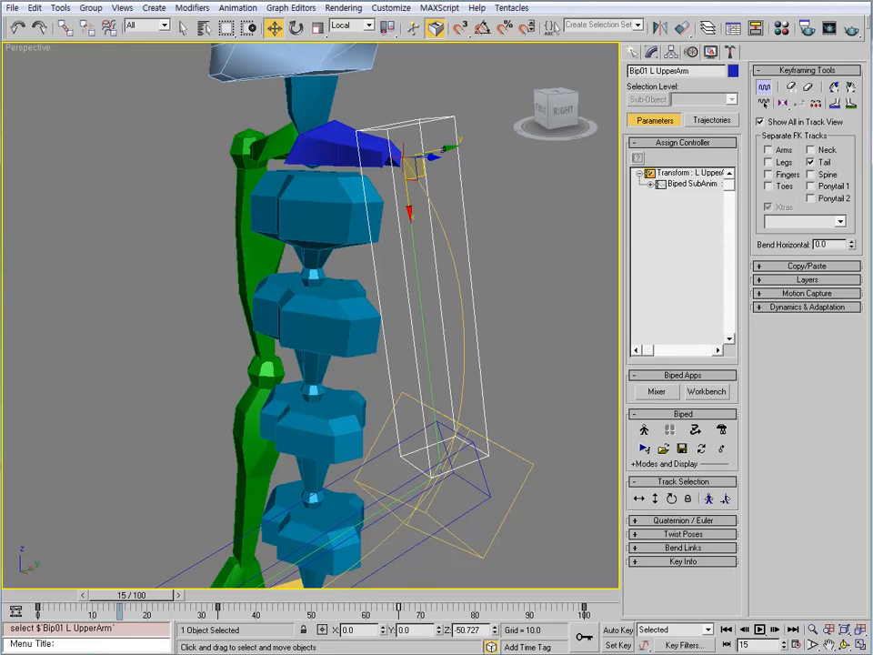
{"action": "mouse_move", "coordinate": [200, 227]}
{"action": "middle_mouse_down"}
{"action": "mouse_move", "coordinate": [191, 193]}
{"action": "mouse_move", "coordinate": [157, 182]}
{"action": "mouse_move", "coordinate": [207, 194]}
{"action": "mouse_move", "coordinate": [186, 251]}
{"action": "middle_mouse_up"}
{"action": "key", "text": "ctrl+v"}
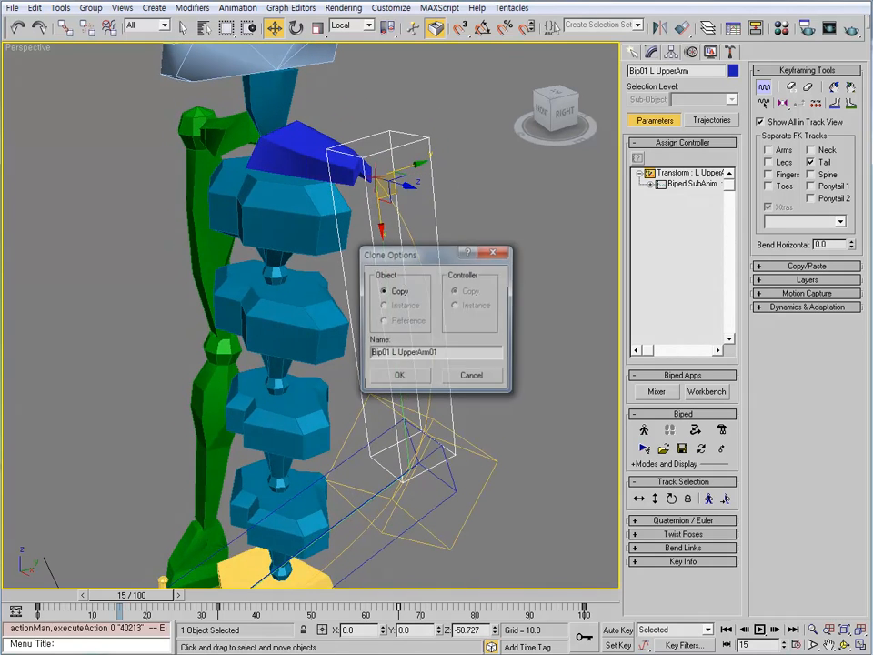
{"action": "key", "text": "Escape"}
{"action": "key", "text": "ctrl+d"}
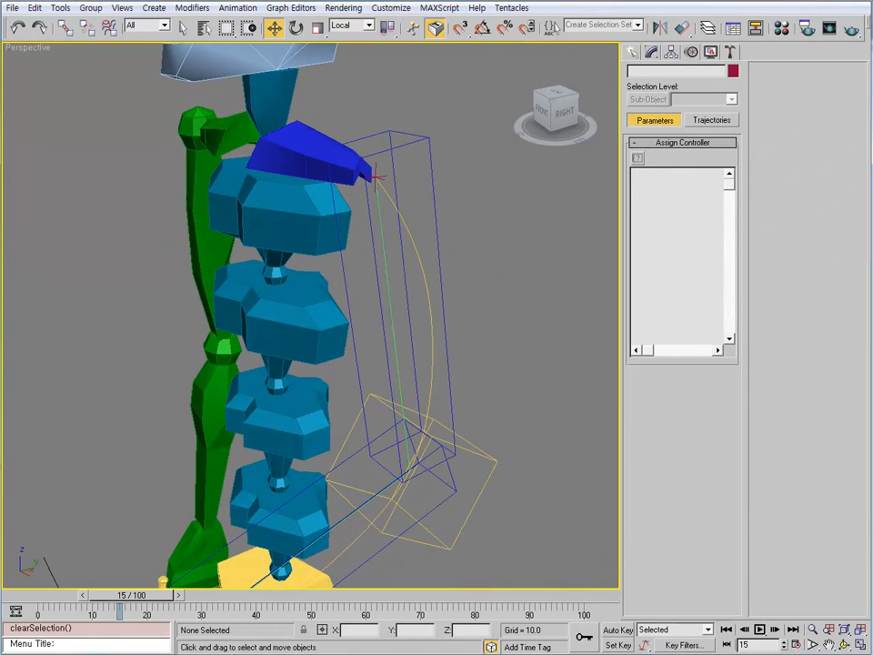
- Clone the Point11 helper as a copy and place the copy at 10% along the path
{"action": "left_click", "coordinate": [373, 175]}
{"action": "key", "text": "ctrl+v"}
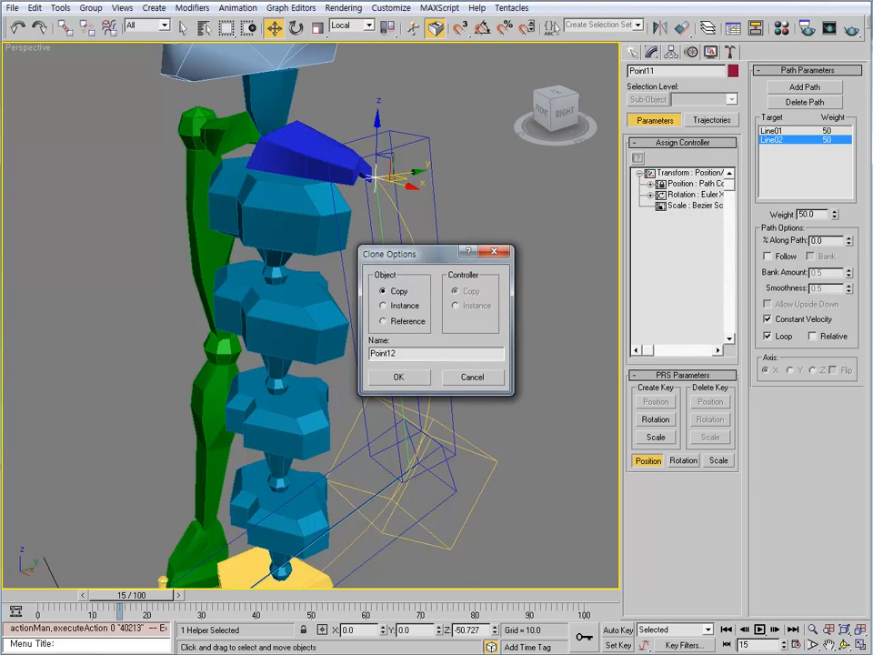
{"action": "key", "text": "Return"}
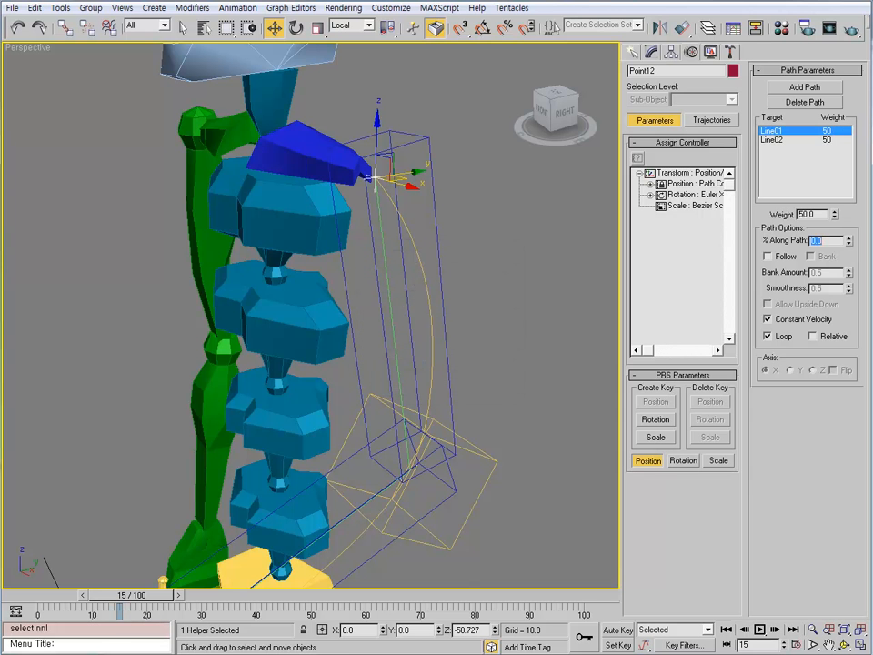
{"action": "type", "text": "10"}
{"action": "key", "text": "Return"}
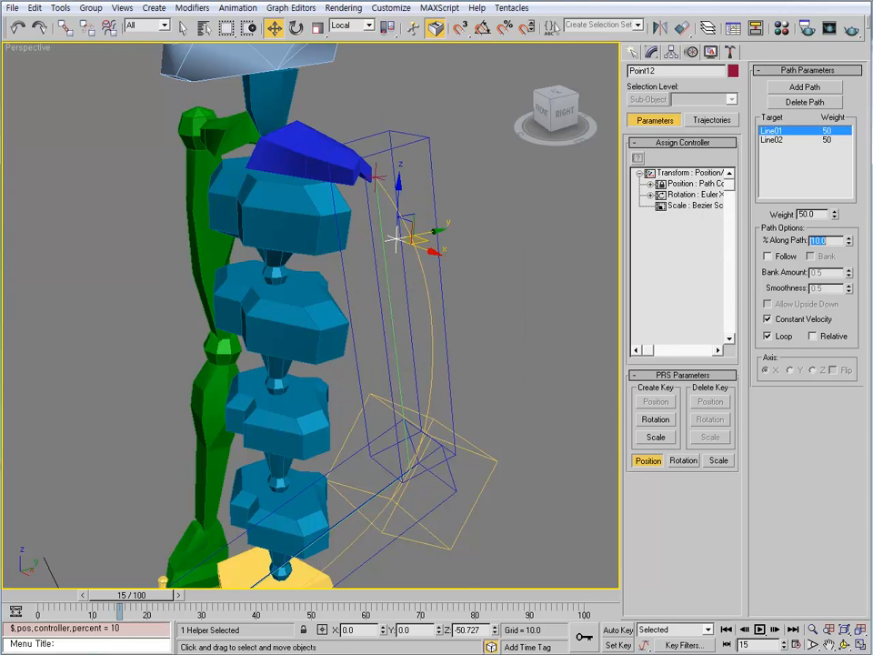
- Clone the helper at 10% as a copy and set the new point to 20% along the path
{"action": "middle_click_drag", "start_coordinate": [397, 239], "coordinate": [390, 212]}
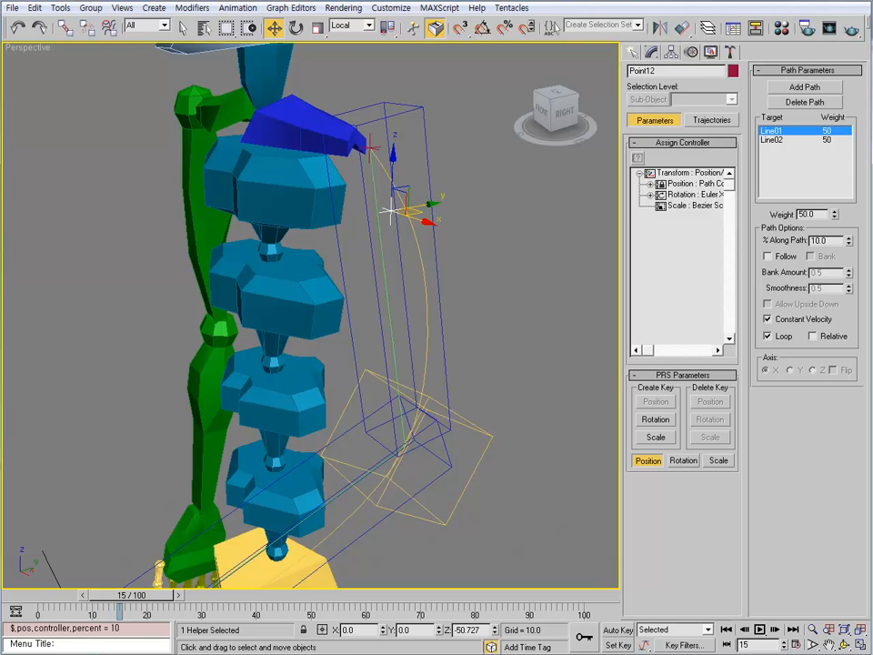
{"action": "key", "text": "ctrl+v"}
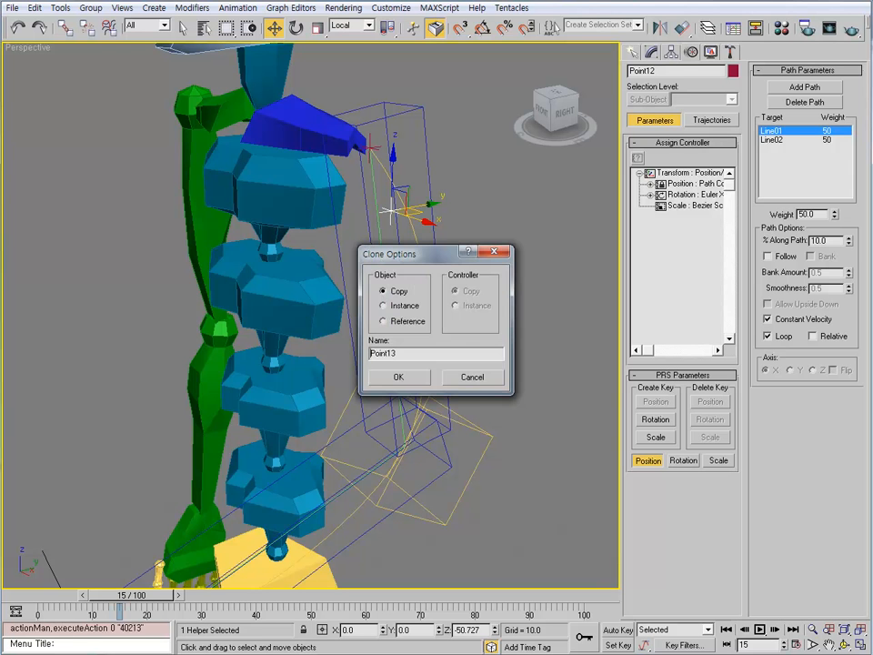
{"action": "key", "text": "Return"}
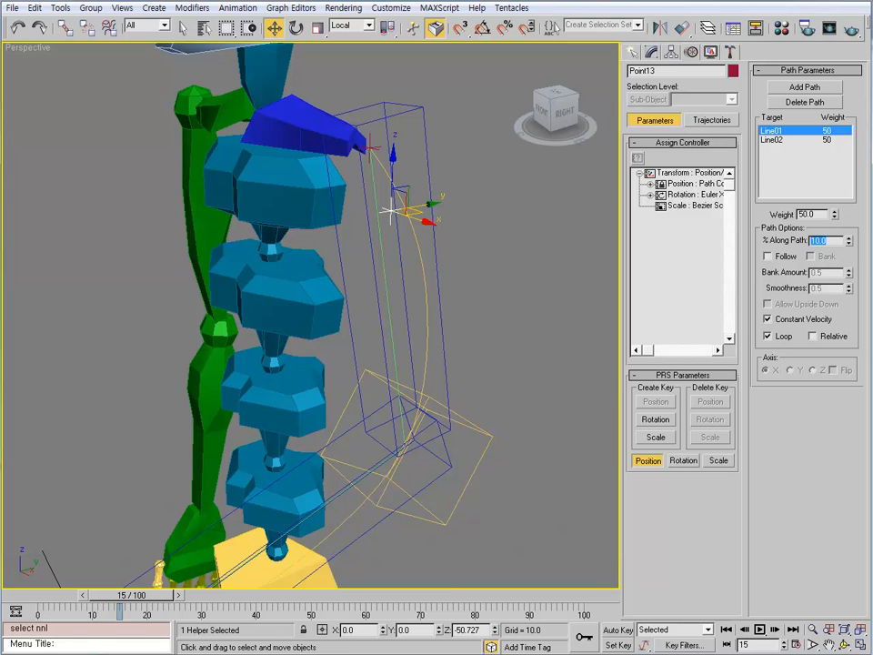
{"action": "type", "text": "20"}
{"action": "key", "text": "Return"}
- Clone the helper at 20% as a copy and set the new point to 30% along the path
{"action": "key", "text": "ctrl+v"}
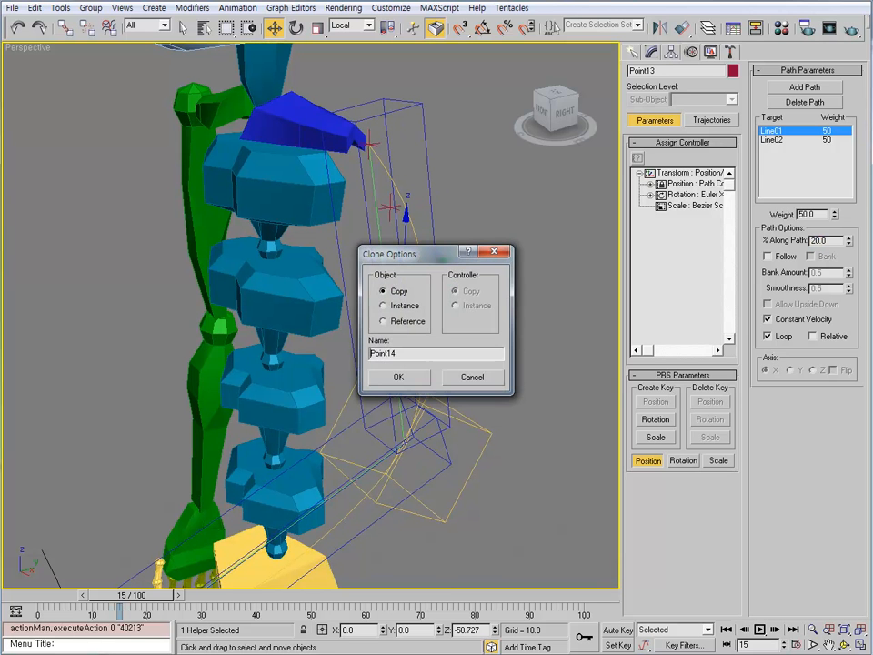
{"action": "key", "text": "Return"}
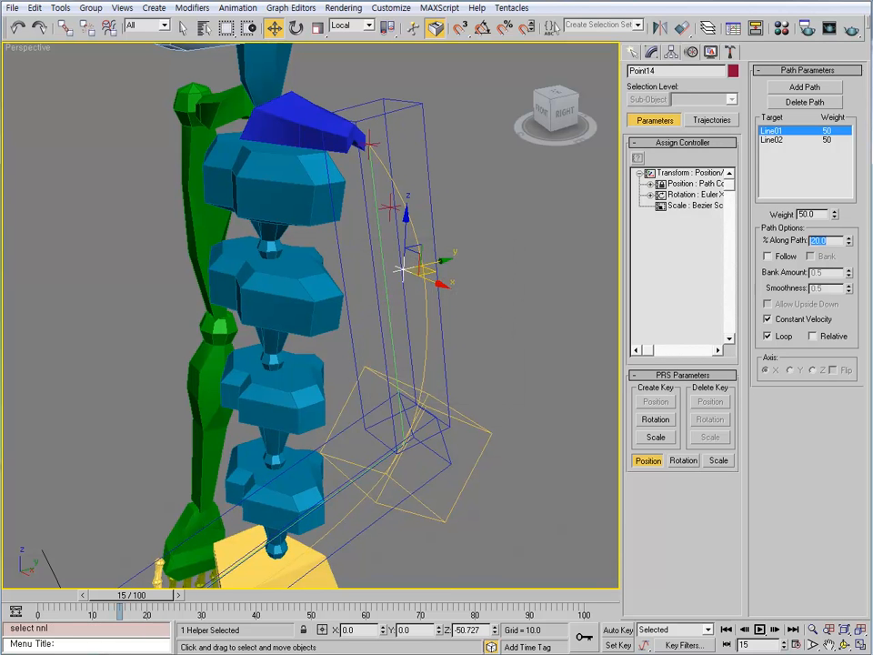
{"action": "type", "text": "30"}
{"action": "key", "text": "Return"}
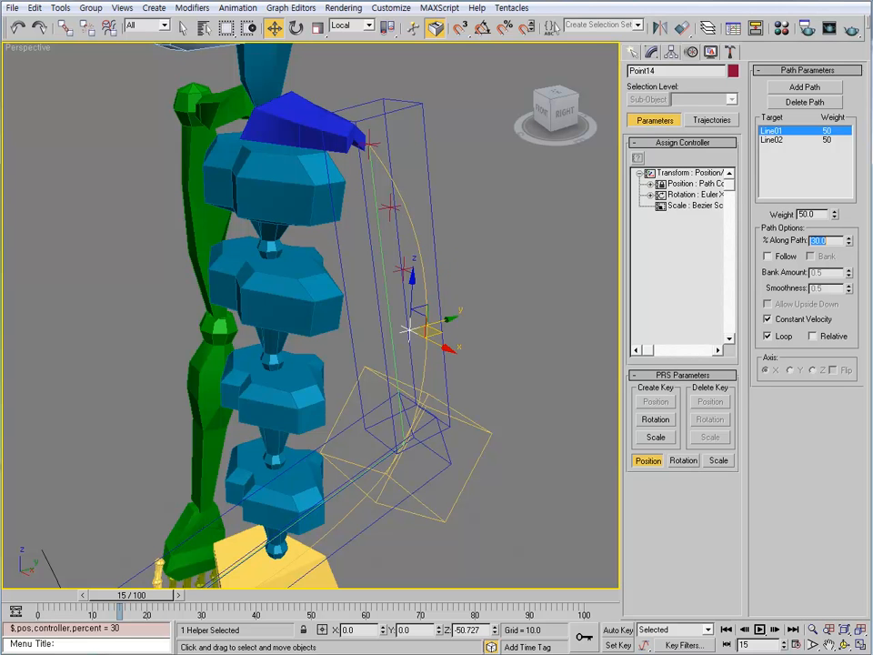
- Clone the helper at 30% as a copy and set the new point to 40% along the path
{"action": "key", "text": "ctrl+v"}
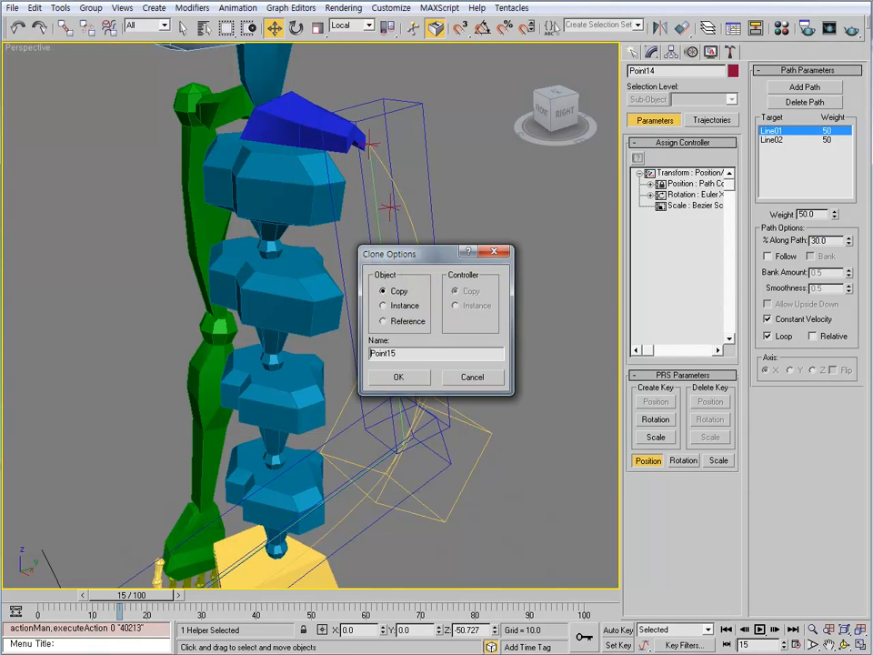
{"action": "key", "text": "Return"}
{"action": "type", "text": "40"}
{"action": "key", "text": "Return"}
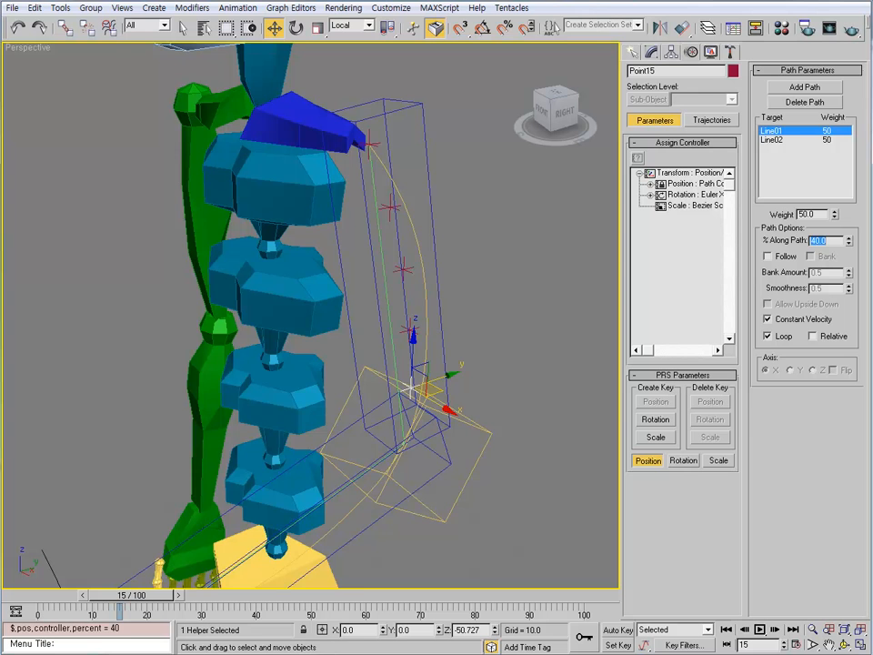
- Clone the helper at 40% as a copy and set the new point to 50% along the path
{"action": "middle_click_drag", "start_coordinate": [427, 382], "coordinate": [449, 320]}
{"action": "key", "text": "ctrl+v"}
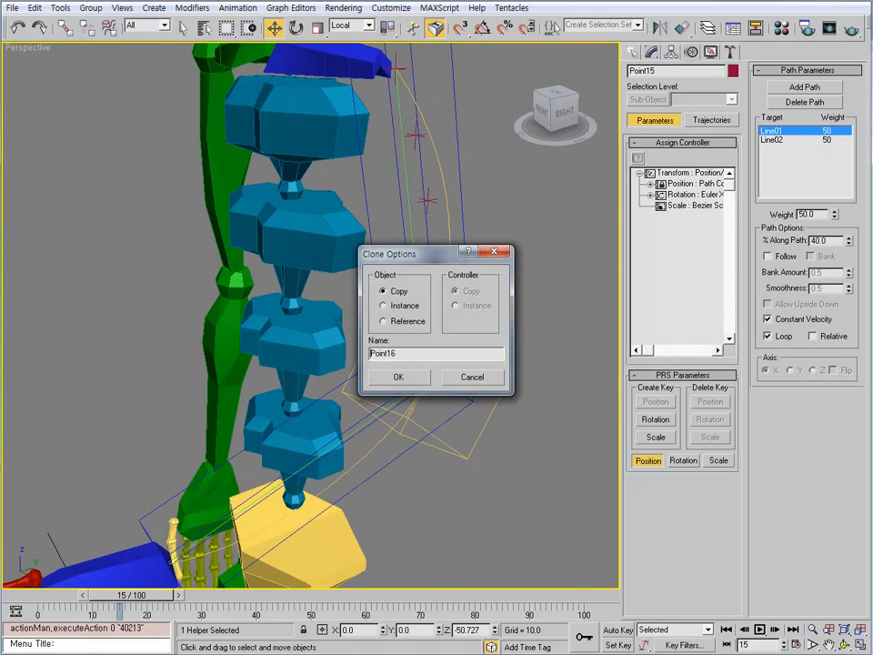
{"action": "key", "text": "Return"}
{"action": "type", "text": "50"}
{"action": "key", "text": "Return"}
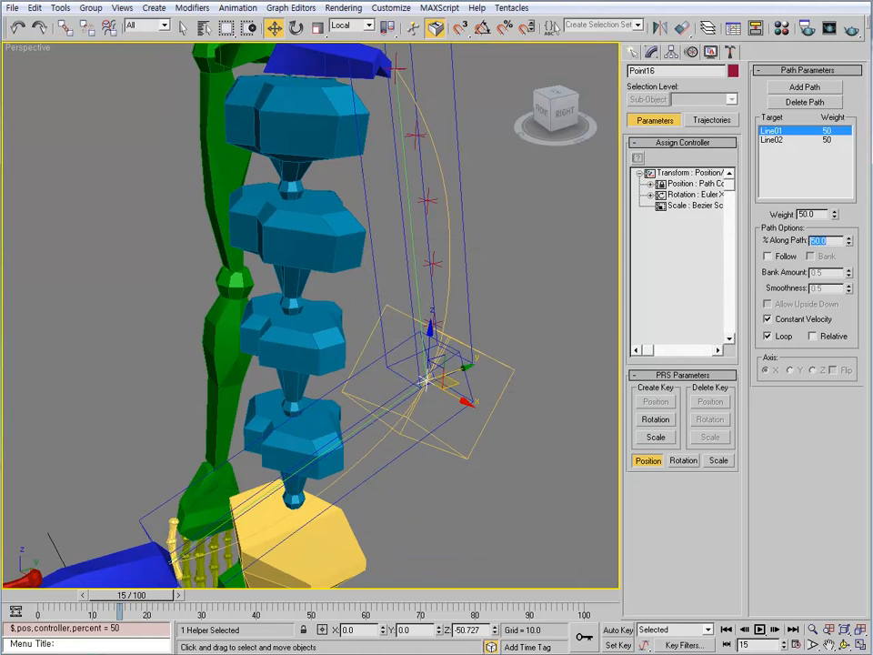
- Clone the helper at 50% as a copy and set the new point to 60% along the path
{"action": "middle_click_drag", "start_coordinate": [423, 380], "coordinate": [367, 277]}
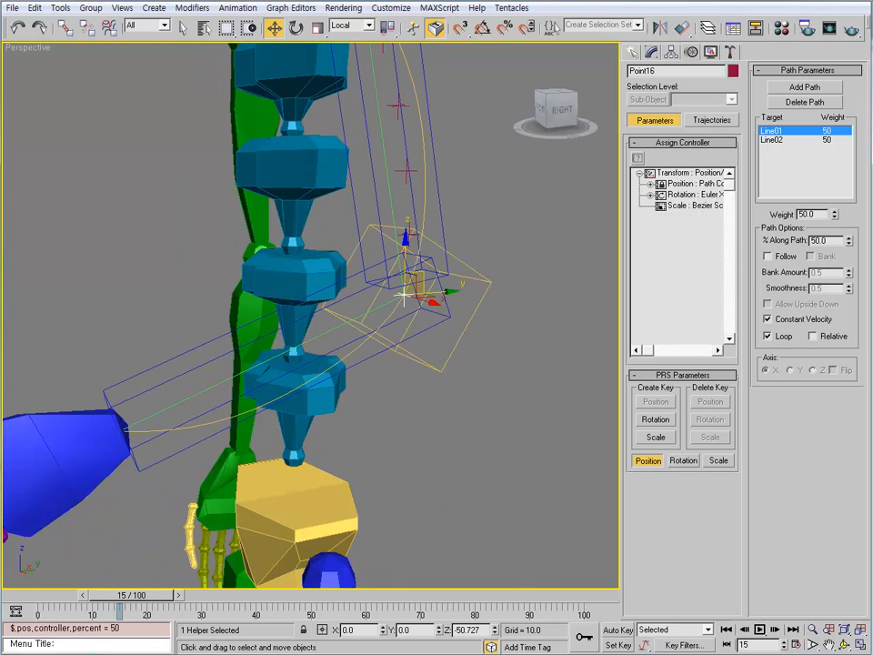
{"action": "key", "text": "ctrl+v"}
{"action": "key", "text": "Return"}
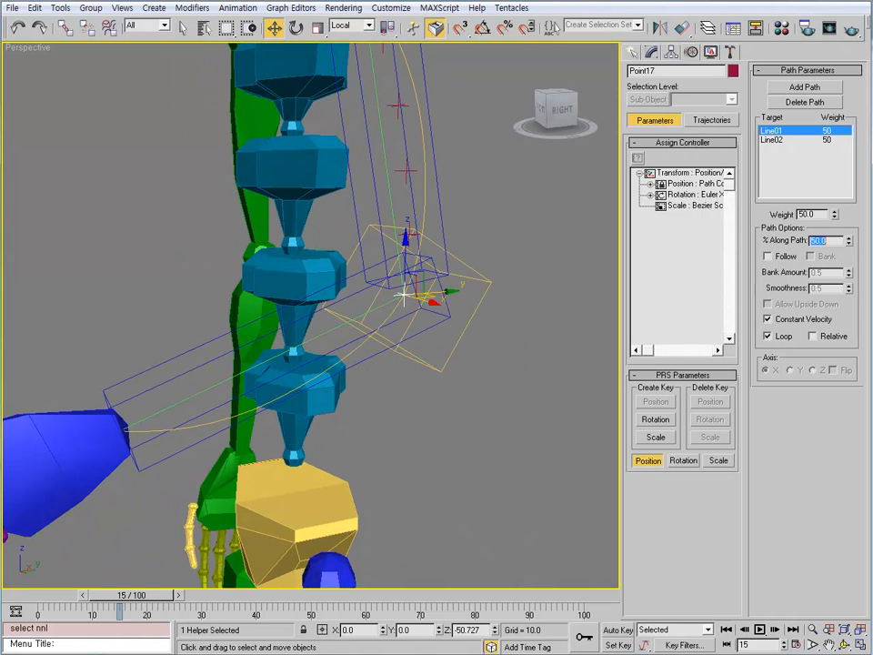
{"action": "type", "text": "60"}
{"action": "key", "text": "Return"}
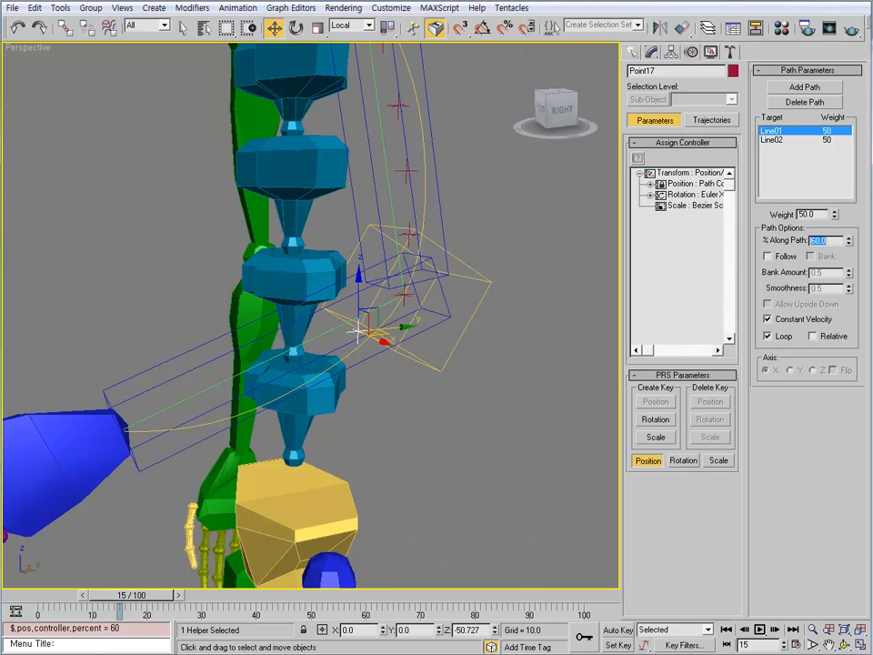
- Clone the helper at 60% as a copy and set the new point to 70% along the path
{"action": "key", "text": "ctrl+v"}
{"action": "key", "text": "Return"}
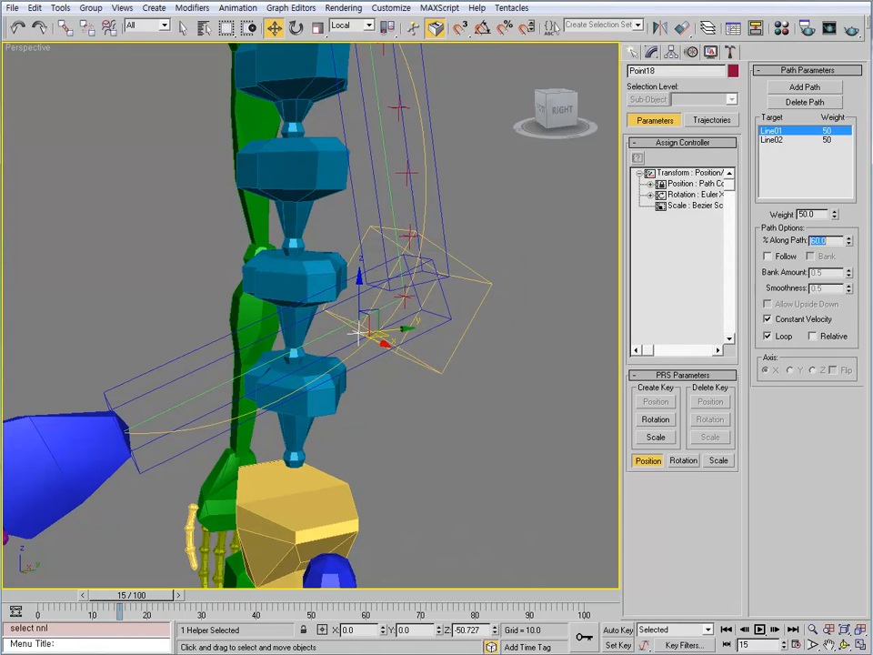
{"action": "type", "text": "70"}
{"action": "key", "text": "Return"}
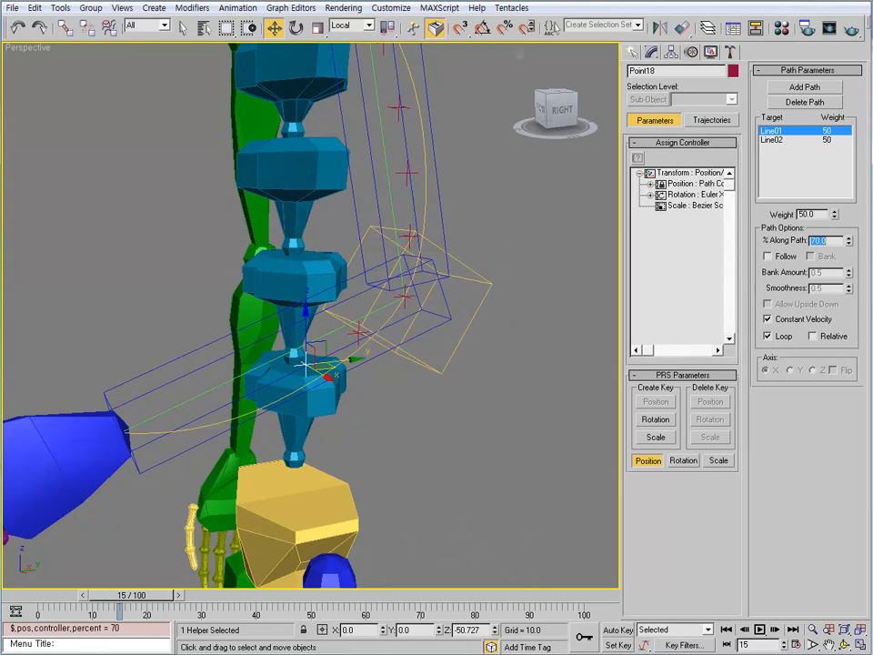
- Clone the helper at 70% as a copy and set the new point to 80% along the path
{"action": "key", "text": "ctrl+v"}
{"action": "key", "text": "Return"}
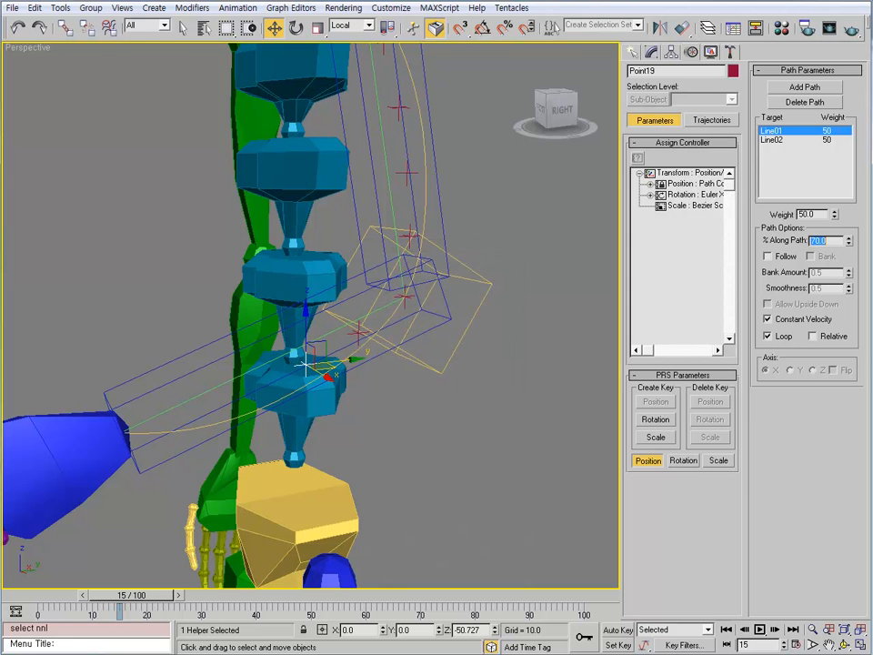
{"action": "type", "text": "80"}
{"action": "key", "text": "Return"}
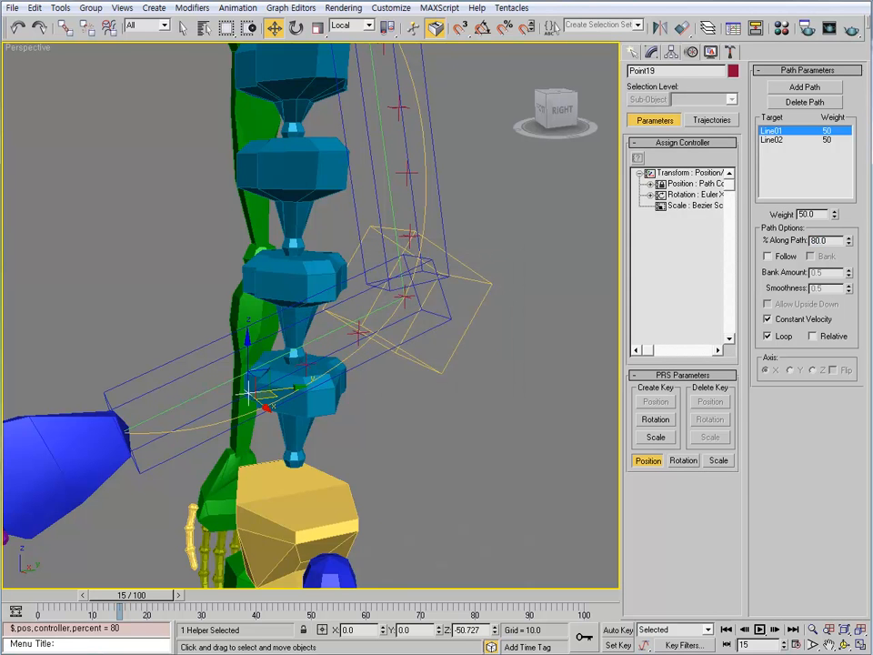
- Clone the helper at 80% as a copy and set the new point to 90% along the path
{"action": "middle_click_drag", "start_coordinate": [248, 393], "coordinate": [272, 413]}
{"action": "key", "text": "ctrl+v"}
{"action": "key", "text": "Return"}
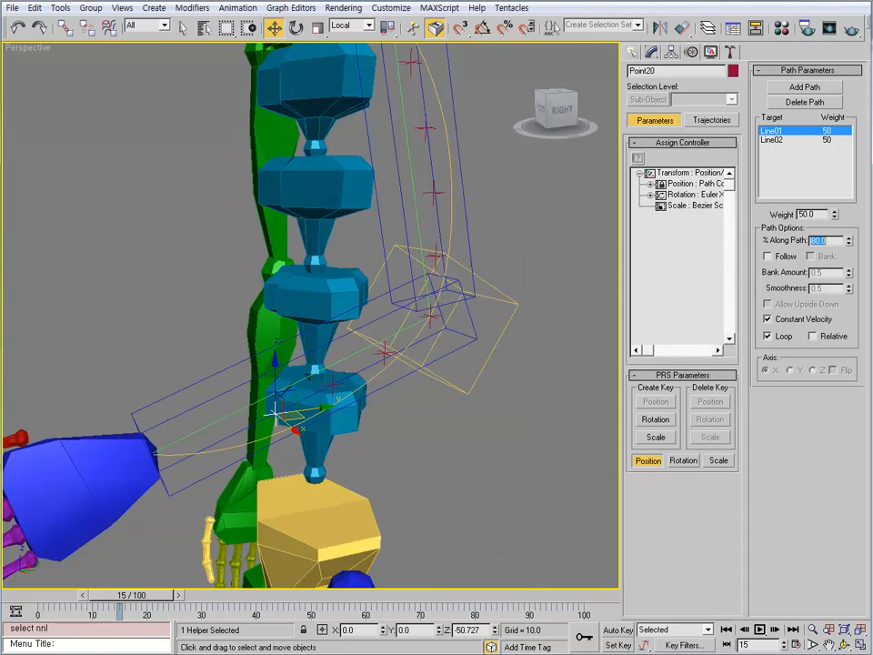
{"action": "type", "text": "90"}
{"action": "key", "text": "Return"}
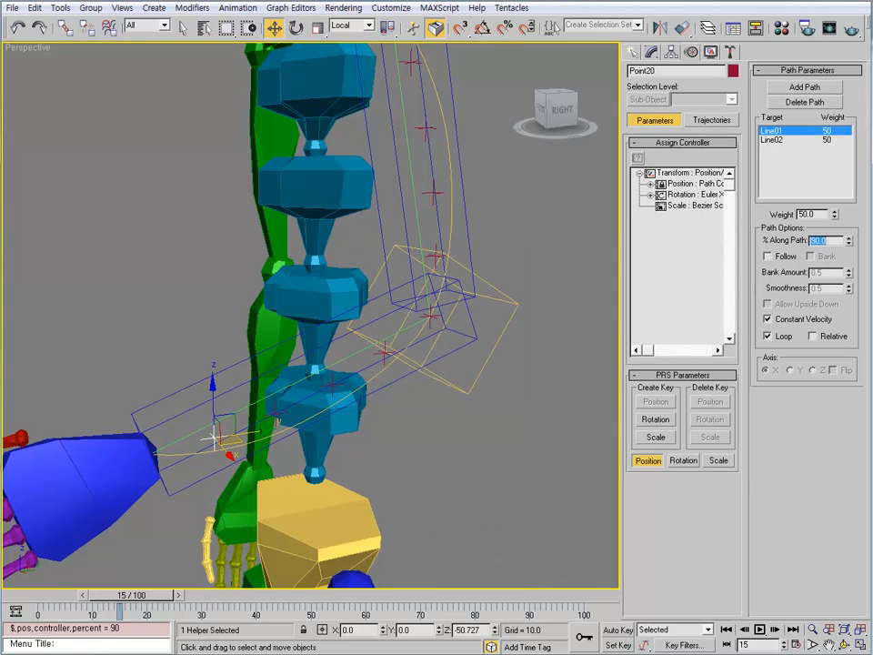
- Inspect the helpers along the upper arm by selecting the ones at 0%, 10% and 20% along the path in turn
{"action": "middle_click_drag", "start_coordinate": [273, 413], "coordinate": [275, 314]}
{"action": "middle_click_drag", "start_coordinate": [274, 314], "coordinate": [266, 437], "text": "alt"}
{"action": "middle_click_drag", "start_coordinate": [266, 437], "coordinate": [293, 546]}
{"action": "left_click", "coordinate": [373, 106]}
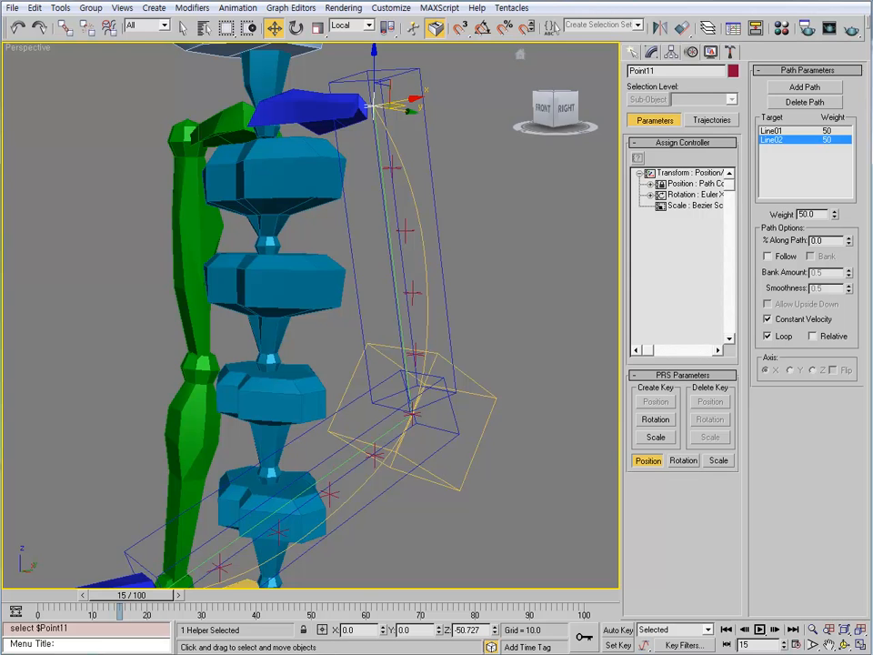
{"action": "mouse_move", "coordinate": [364, 318]}
{"action": "middle_mouse_down"}
{"action": "mouse_move", "coordinate": [372, 204]}
{"action": "mouse_move", "coordinate": [376, 326]}
{"action": "middle_mouse_up"}
{"action": "left_click", "coordinate": [405, 178]}
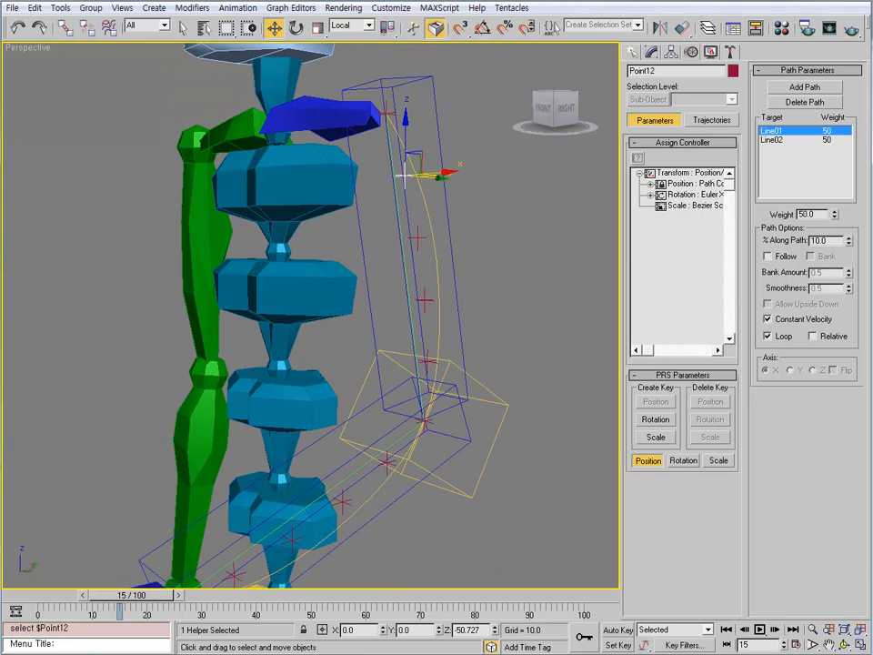
{"action": "left_click", "coordinate": [418, 239]}
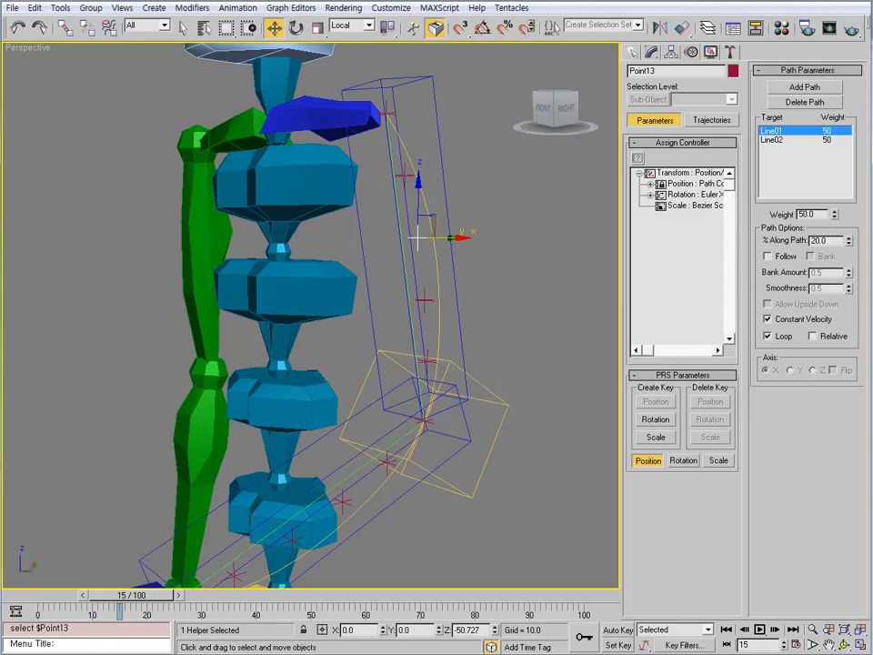
{"action": "key", "text": "Page_Up"}
{"action": "key", "text": "Page_Down"}
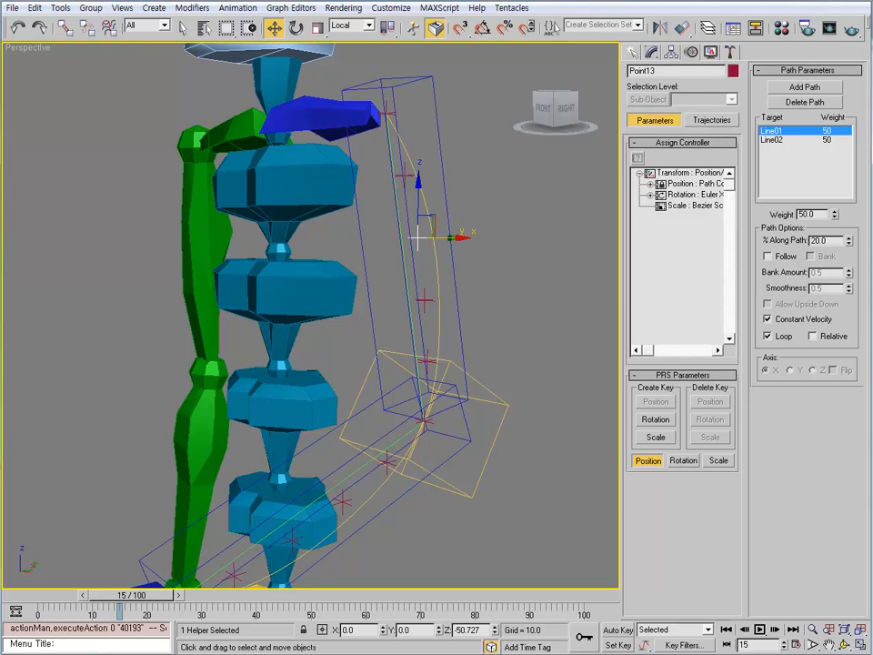
{"action": "left_click", "coordinate": [482, 195]}
{"action": "left_click", "coordinate": [406, 177]}
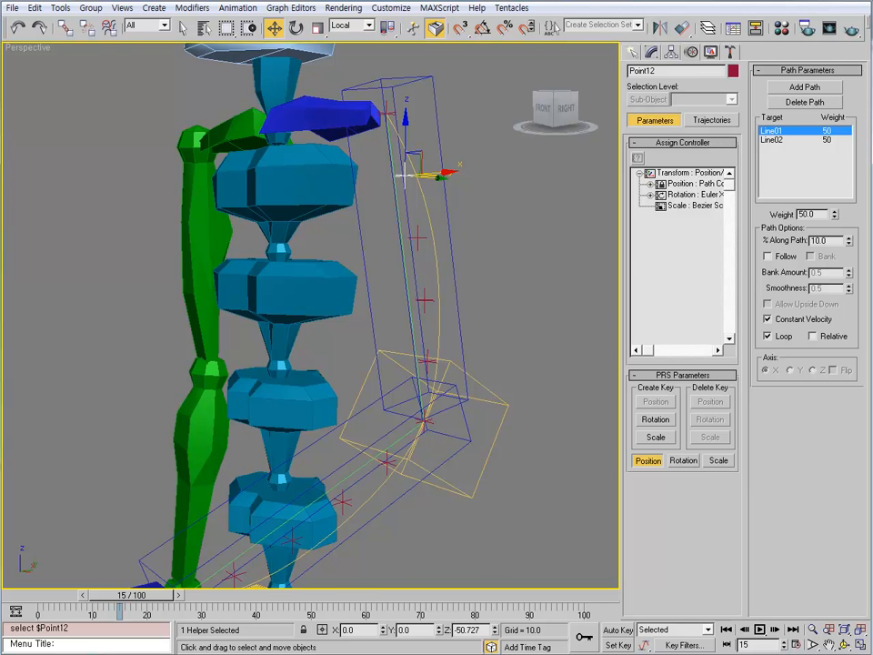
- Start creating Bones and set the width and height for new bones to 1
{"action": "middle_click_drag", "start_coordinate": [406, 176], "coordinate": [401, 136]}
{"action": "scroll", "coordinate": [401, 135], "scroll_direction": "down", "scroll_amount": 4}
{"action": "left_click", "coordinate": [633, 53]}
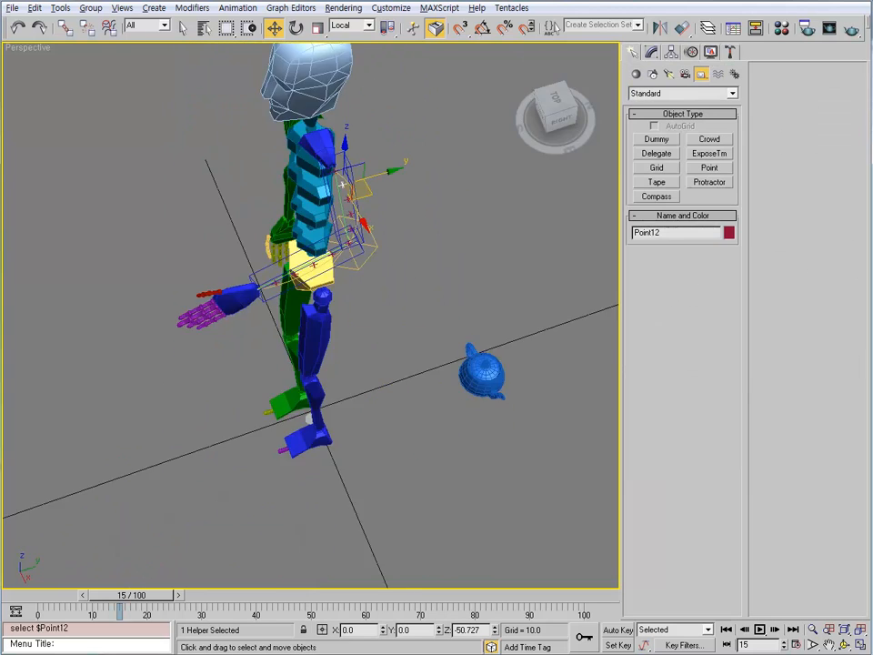
{"action": "middle_click_drag", "start_coordinate": [363, 363], "coordinate": [350, 273], "text": "alt"}
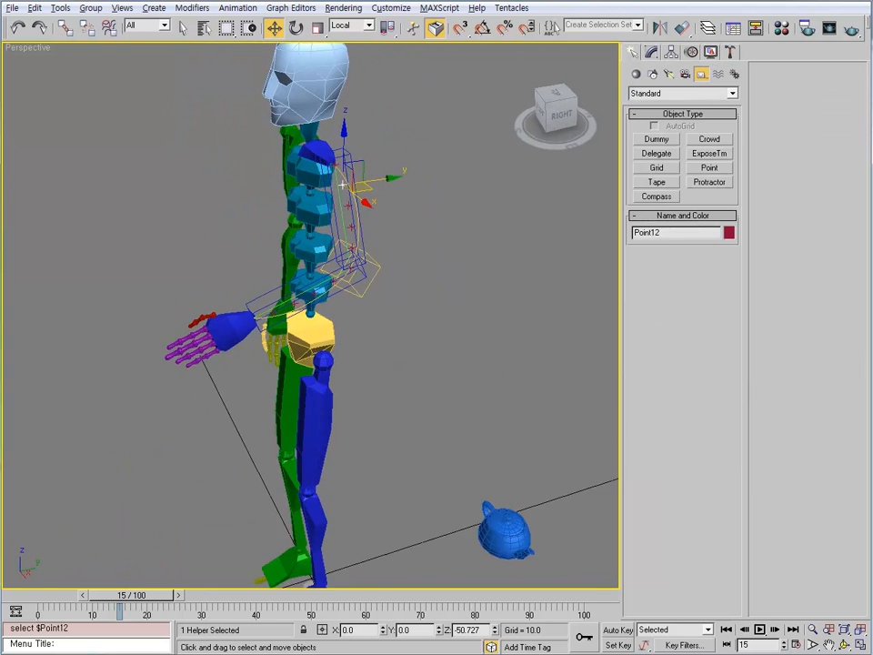
{"action": "middle_click_drag", "start_coordinate": [343, 185], "coordinate": [342, 184], "text": "alt"}
{"action": "left_click", "coordinate": [734, 73]}
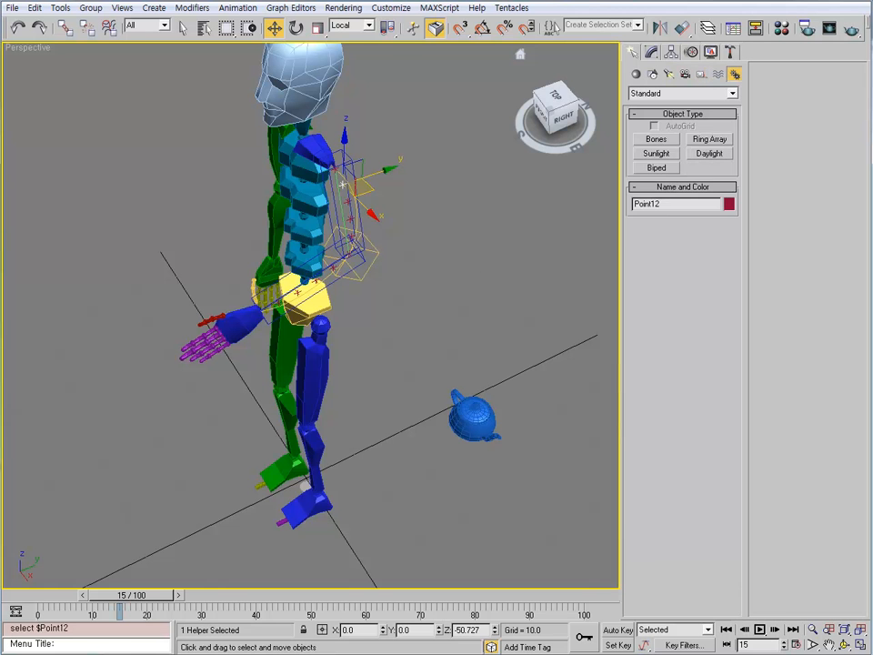
{"action": "left_click", "coordinate": [657, 139]}
{"action": "middle_click_drag", "start_coordinate": [382, 273], "coordinate": [382, 200]}
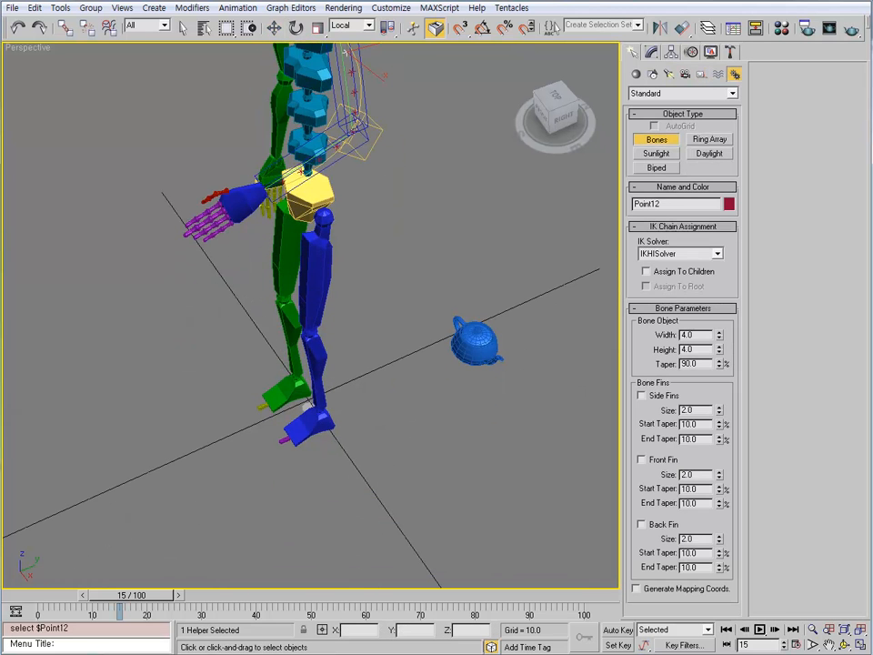
{"action": "middle_click_drag", "start_coordinate": [319, 218], "coordinate": [273, 359]}
{"action": "scroll", "coordinate": [310, 315], "scroll_direction": "up", "scroll_amount": 4}
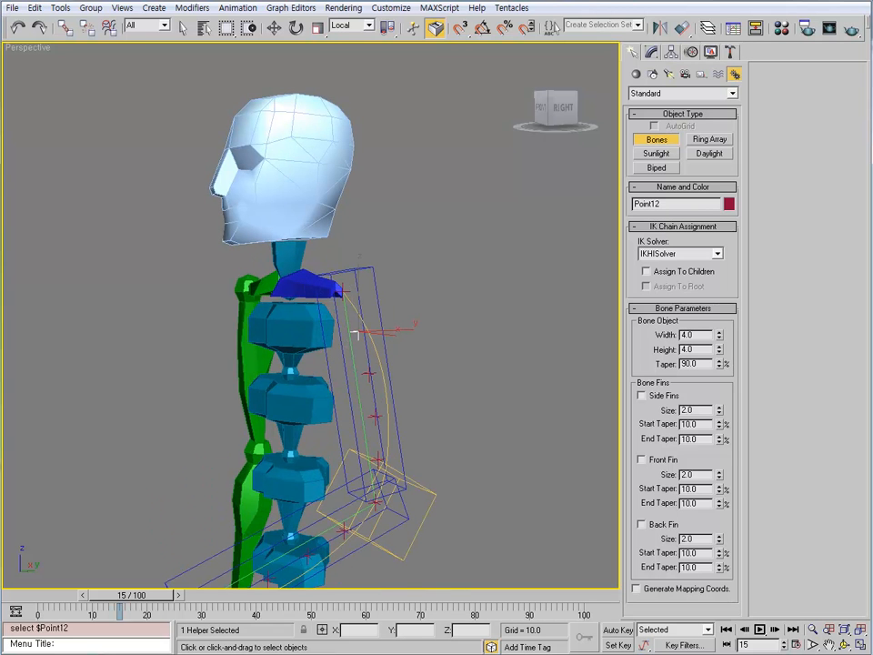
{"action": "middle_click_drag", "start_coordinate": [355, 334], "coordinate": [411, 208]}
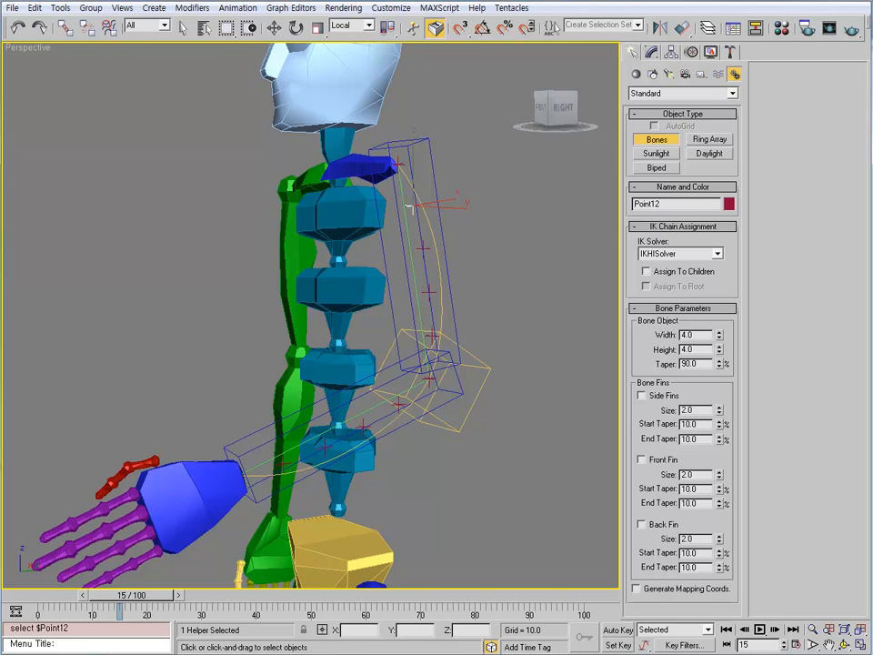
{"action": "middle_click_drag", "start_coordinate": [325, 434], "coordinate": [311, 386]}
{"action": "scroll", "coordinate": [312, 237], "scroll_direction": "down", "scroll_amount": 5}
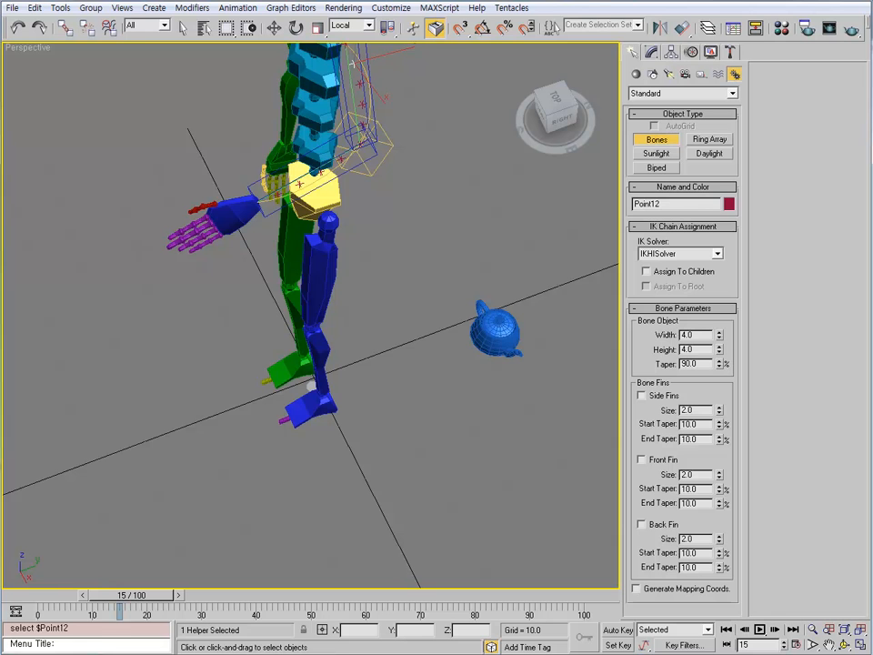
{"action": "left_click", "coordinate": [422, 411]}
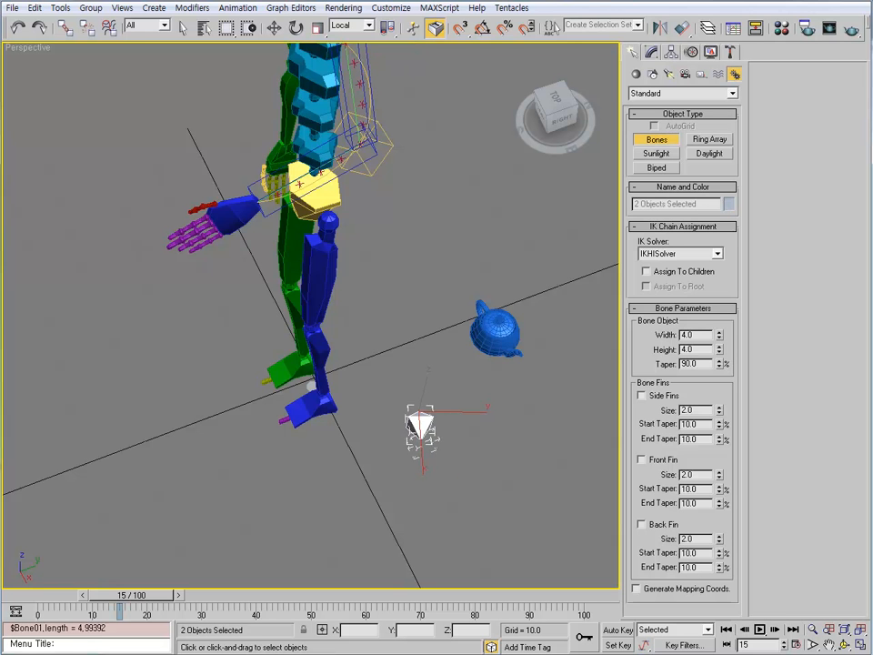
{"action": "right_click", "coordinate": [423, 442]}
{"action": "double_click", "coordinate": [689, 335]}
{"action": "type", "text": "1"}
{"action": "key", "text": "Tab"}
{"action": "type", "text": "1"}
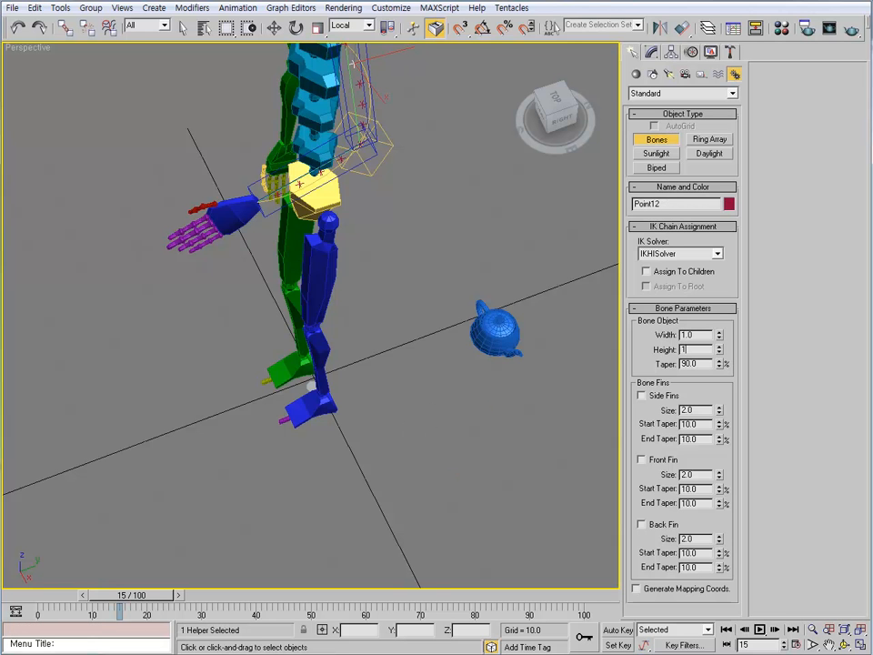
- Draw a bent, arm-like chain of ten short bones plus an end bone on the ground beside the Biped
{"action": "middle_click_drag", "start_coordinate": [427, 418], "coordinate": [436, 404]}
{"action": "left_click", "coordinate": [431, 373]}
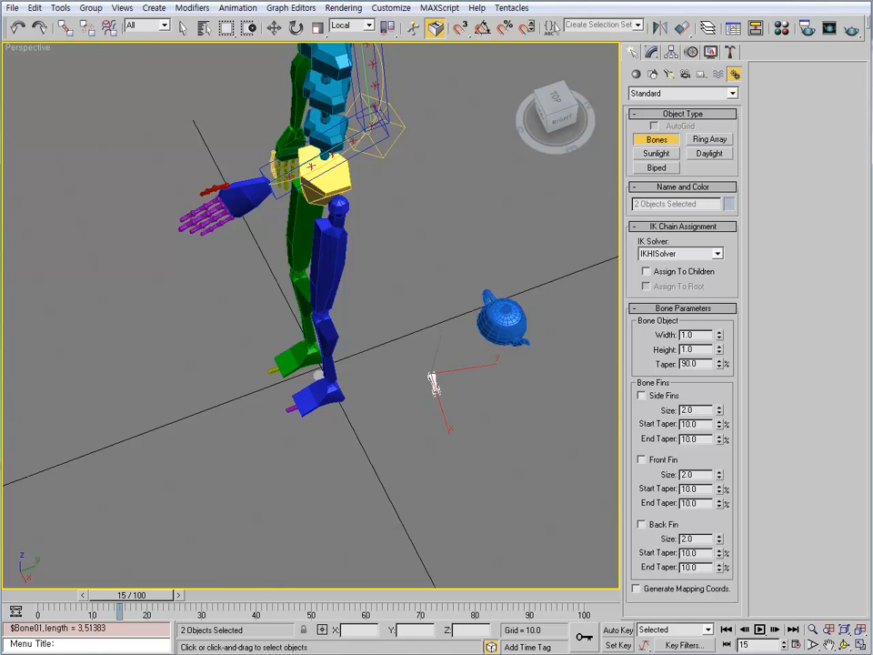
{"action": "left_click", "coordinate": [436, 393]}
{"action": "left_click", "coordinate": [436, 414]}
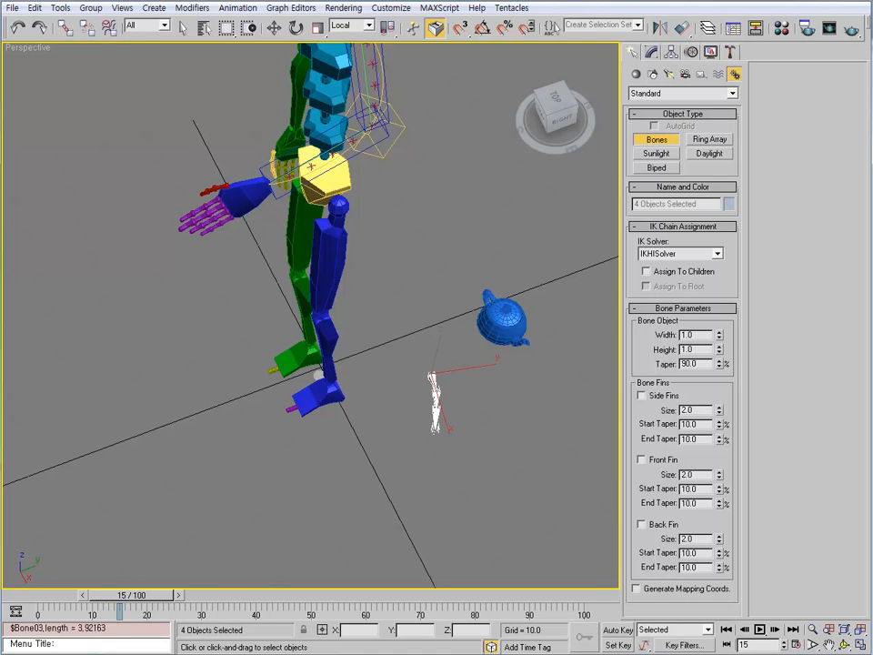
{"action": "left_click", "coordinate": [436, 431]}
{"action": "left_click", "coordinate": [436, 447]}
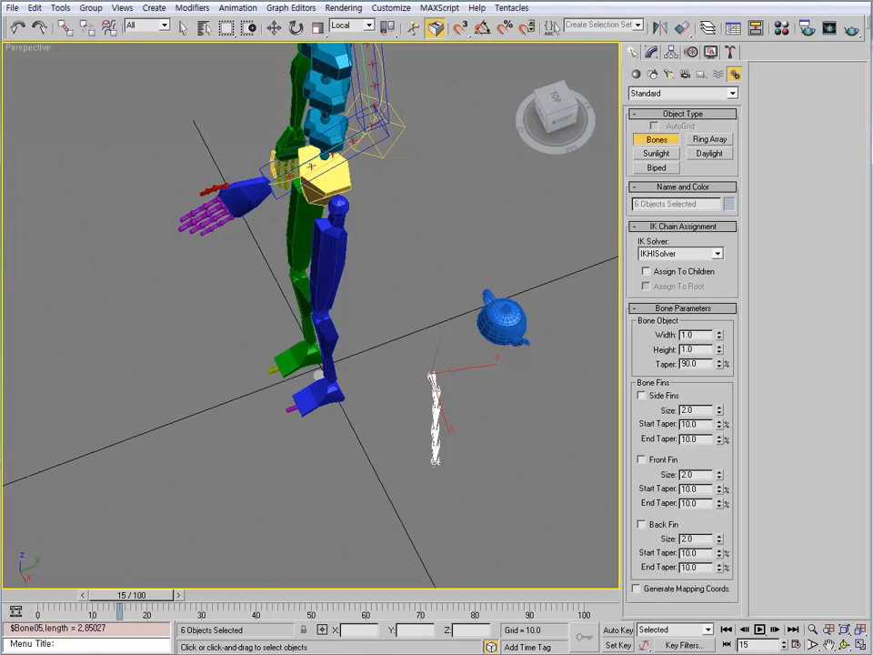
{"action": "left_click", "coordinate": [437, 462]}
{"action": "left_click", "coordinate": [420, 474]}
{"action": "left_click", "coordinate": [404, 484]}
{"action": "left_click", "coordinate": [389, 496]}
{"action": "left_click", "coordinate": [373, 505]}
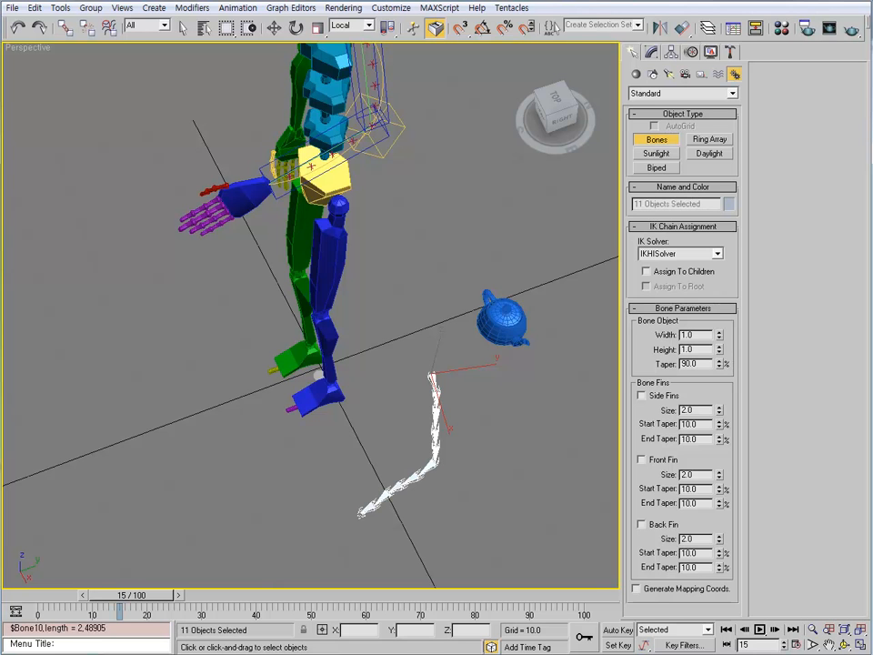
{"action": "left_click", "coordinate": [358, 518]}
{"action": "right_click", "coordinate": [343, 527]}
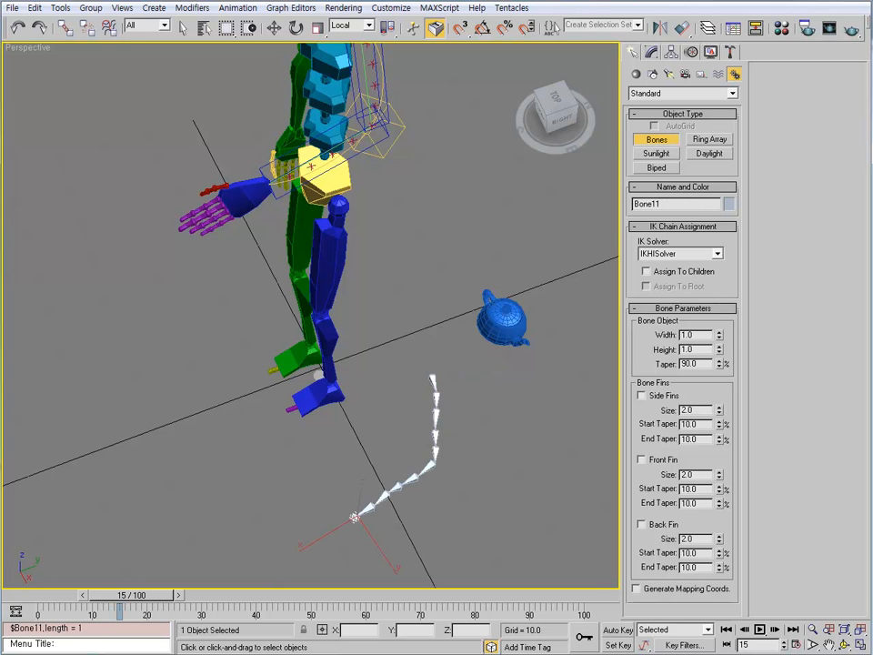
- Add front fins of size 1.1 to every bone in the new chain using Bone Tools
{"action": "left_click", "coordinate": [651, 53]}
{"action": "left_click", "coordinate": [446, 373]}
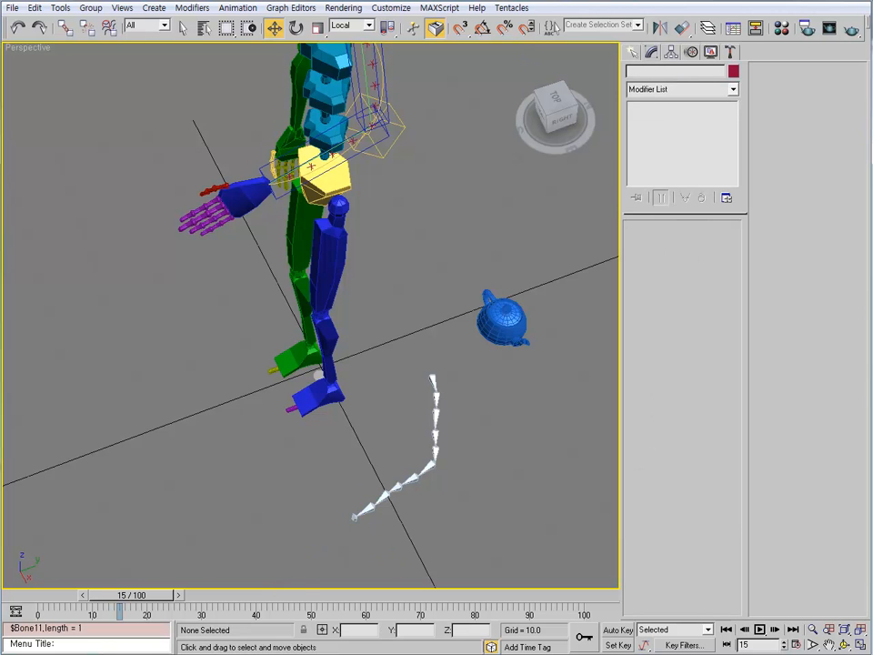
{"action": "left_click", "coordinate": [434, 380]}
{"action": "double_click", "coordinate": [434, 381]}
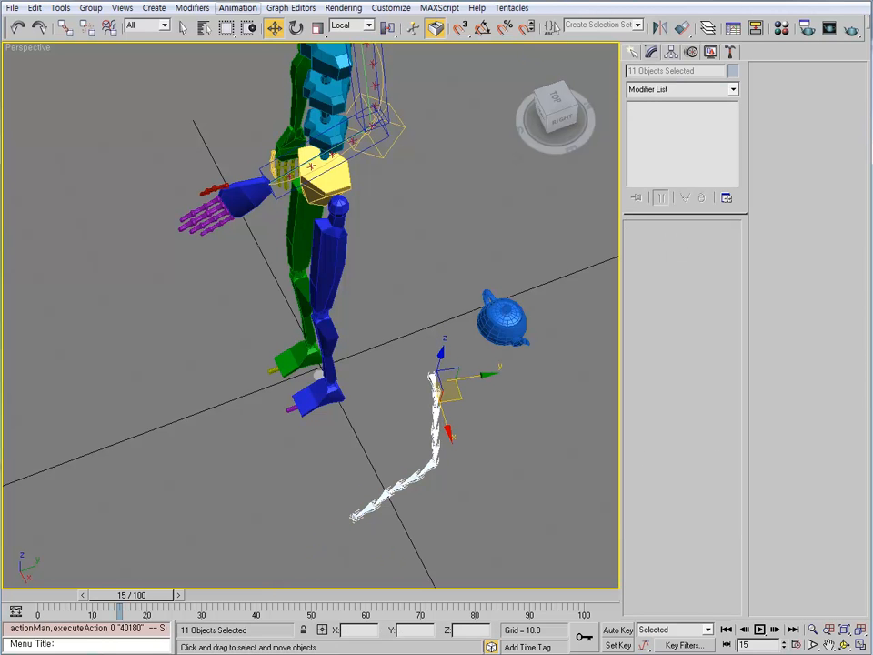
{"action": "left_click", "coordinate": [238, 7]}
{"action": "left_click", "coordinate": [261, 226]}
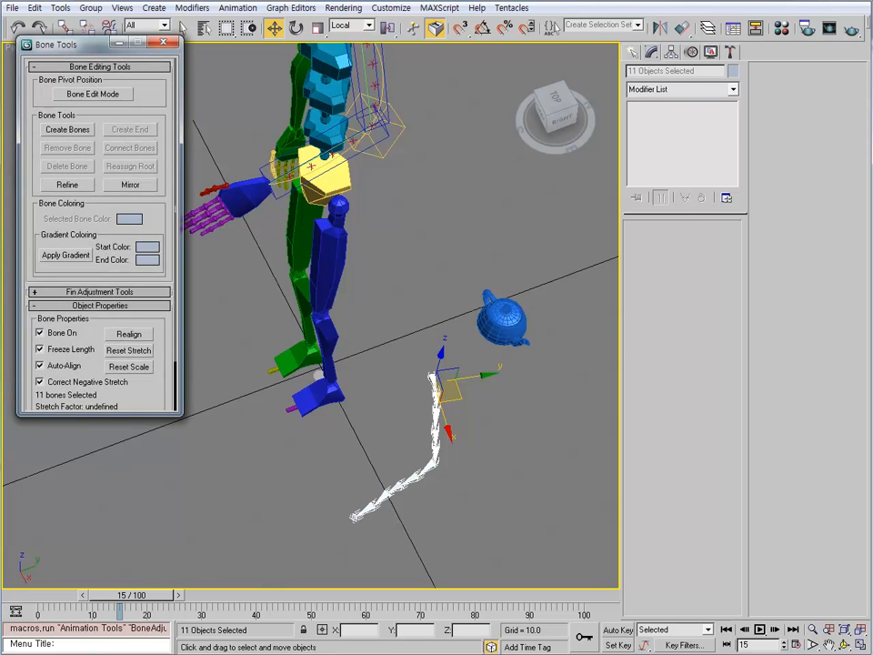
{"action": "left_click", "coordinate": [100, 292]}
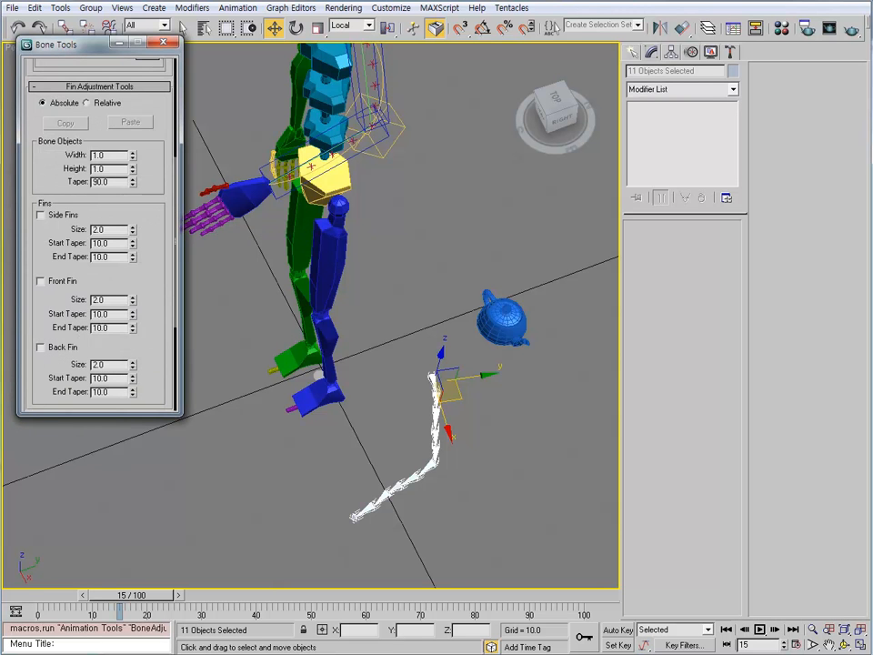
{"action": "left_click", "coordinate": [41, 280]}
{"action": "mouse_move", "coordinate": [132, 300]}
{"action": "left_mouse_down"}
{"action": "mouse_move", "coordinate": [133, 318]}
{"action": "mouse_move", "coordinate": [133, 308]}
{"action": "left_mouse_up"}
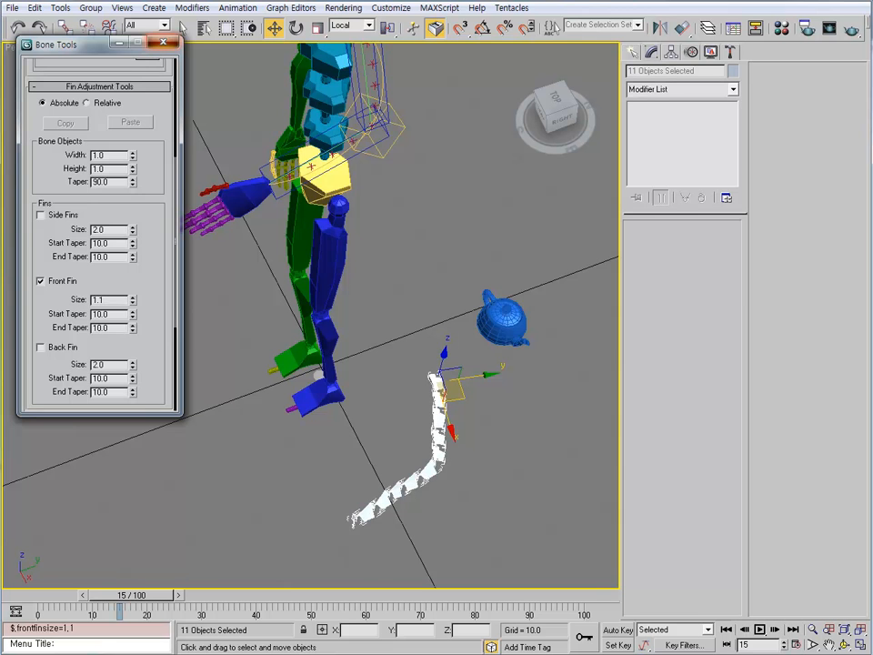
{"action": "left_click", "coordinate": [163, 42]}
- Align the root bone of the chain to the shoulder end of the Biped's left upper arm
{"action": "left_click", "coordinate": [473, 218]}
{"action": "left_click", "coordinate": [438, 384]}
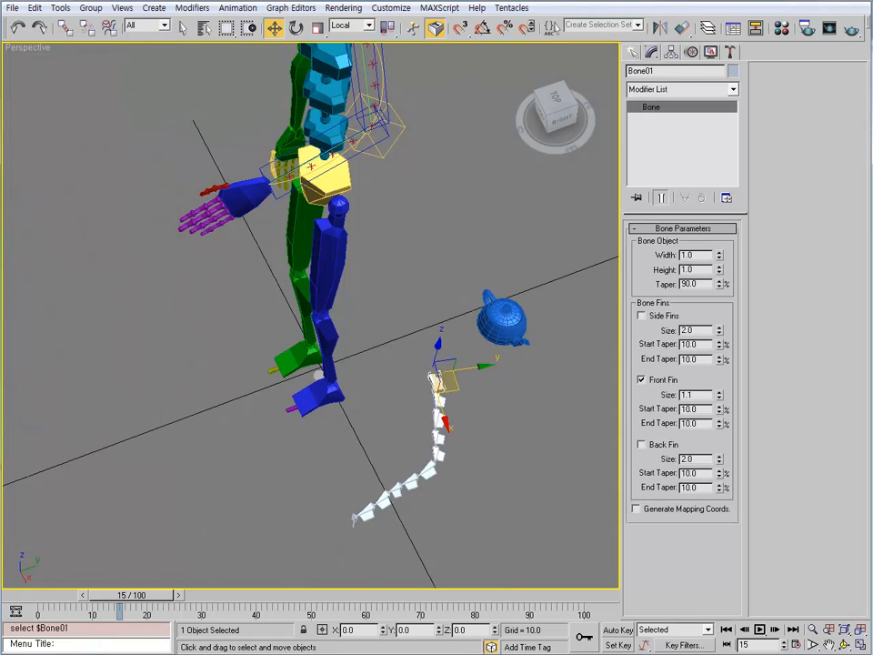
{"action": "middle_click_drag", "start_coordinate": [438, 383], "coordinate": [439, 449]}
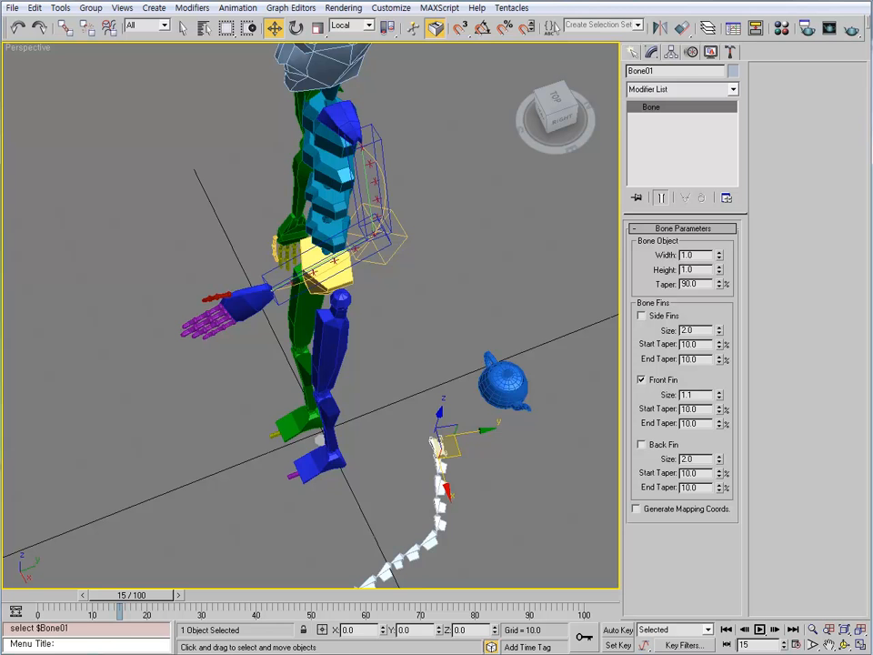
{"action": "key", "text": "alt+a"}
{"action": "left_click", "coordinate": [380, 172]}
{"action": "left_click", "coordinate": [439, 438]}
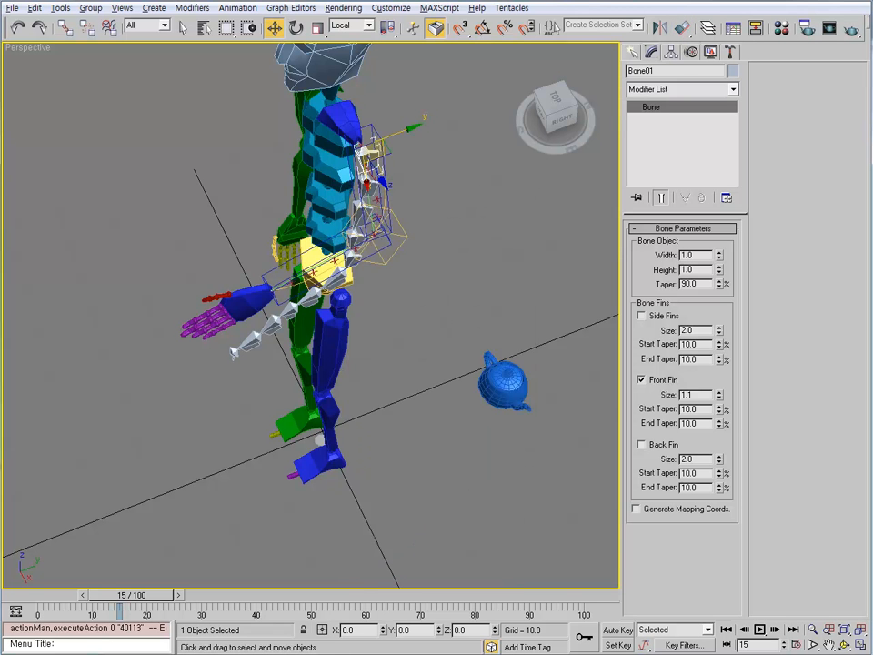
- Make the whole bone chain see-through, leaving only its root bone selected
{"action": "mouse_move", "coordinate": [428, 391]}
{"action": "middle_mouse_down", "text": "alt"}
{"action": "mouse_move", "coordinate": [400, 273]}
{"action": "mouse_move", "coordinate": [362, 415]}
{"action": "mouse_move", "coordinate": [314, 412]}
{"action": "mouse_move", "coordinate": [309, 436]}
{"action": "mouse_move", "coordinate": [359, 402]}
{"action": "mouse_move", "coordinate": [450, 420]}
{"action": "mouse_move", "coordinate": [400, 439]}
{"action": "mouse_move", "coordinate": [320, 431]}
{"action": "mouse_move", "coordinate": [322, 396]}
{"action": "mouse_move", "coordinate": [315, 442]}
{"action": "mouse_move", "coordinate": [358, 385]}
{"action": "mouse_move", "coordinate": [426, 382]}
{"action": "mouse_move", "coordinate": [414, 400]}
{"action": "mouse_move", "coordinate": [422, 400]}
{"action": "middle_mouse_up", "text": "alt"}
{"action": "scroll", "coordinate": [362, 415], "scroll_direction": "up", "scroll_amount": 3}
{"action": "scroll", "coordinate": [362, 415], "scroll_direction": "down", "scroll_amount": 3}
{"action": "key", "text": "z"}
{"action": "scroll", "coordinate": [359, 402], "scroll_direction": "down", "scroll_amount": 5}
{"action": "scroll", "coordinate": [358, 385], "scroll_direction": "up", "scroll_amount": 3}
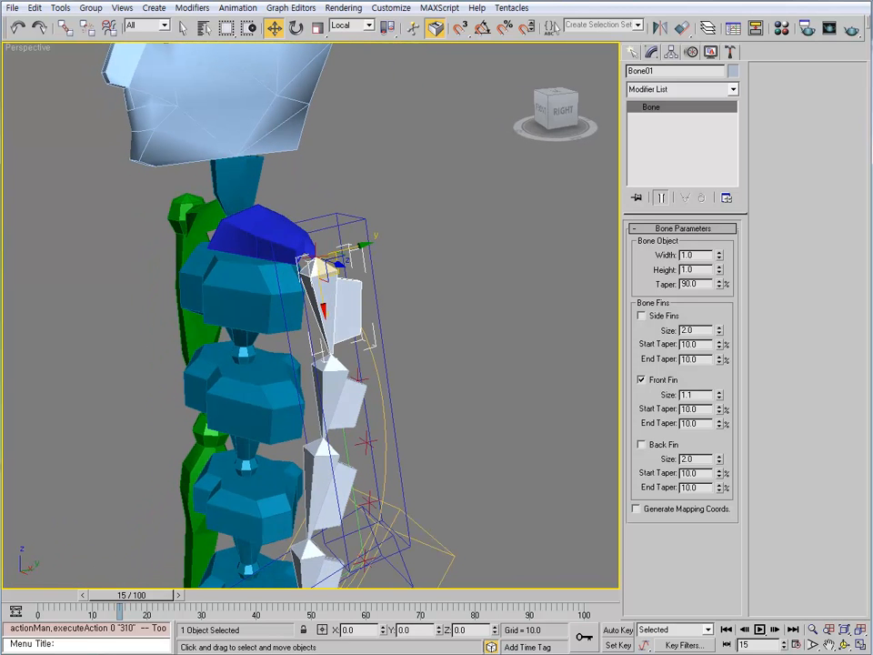
{"action": "key", "text": "ctrl+a"}
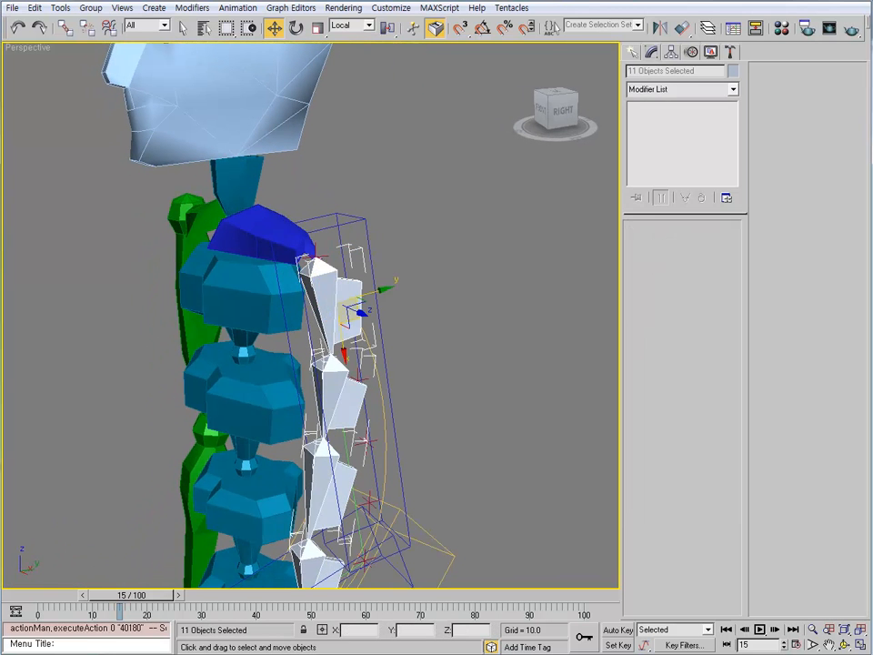
{"action": "key", "text": "alt+x"}
{"action": "key", "text": "ctrl+d"}
{"action": "left_click", "coordinate": [324, 300]}
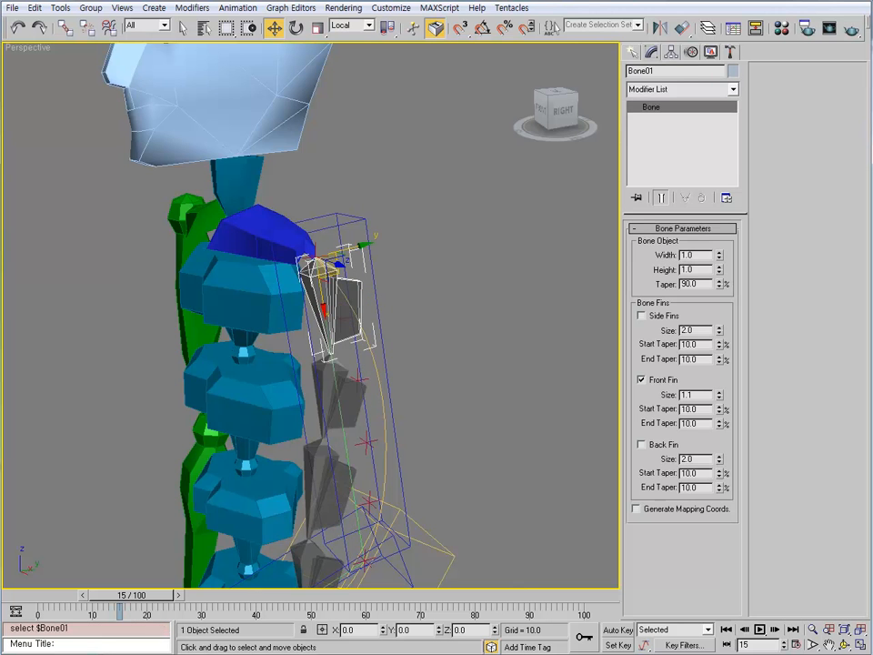
{"action": "middle_click_drag", "start_coordinate": [323, 300], "coordinate": [364, 281], "text": "alt"}
{"action": "scroll", "coordinate": [331, 298], "scroll_direction": "up", "scroll_amount": 3}
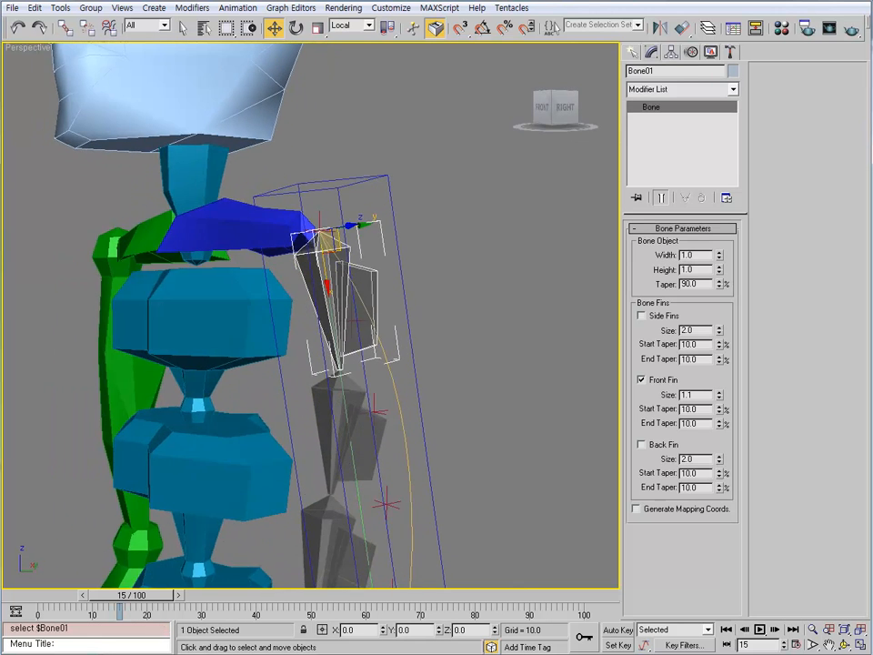
{"action": "scroll", "coordinate": [363, 280], "scroll_direction": "down", "scroll_amount": 6}
{"action": "scroll", "coordinate": [346, 291], "scroll_direction": "up", "scroll_amount": 8}
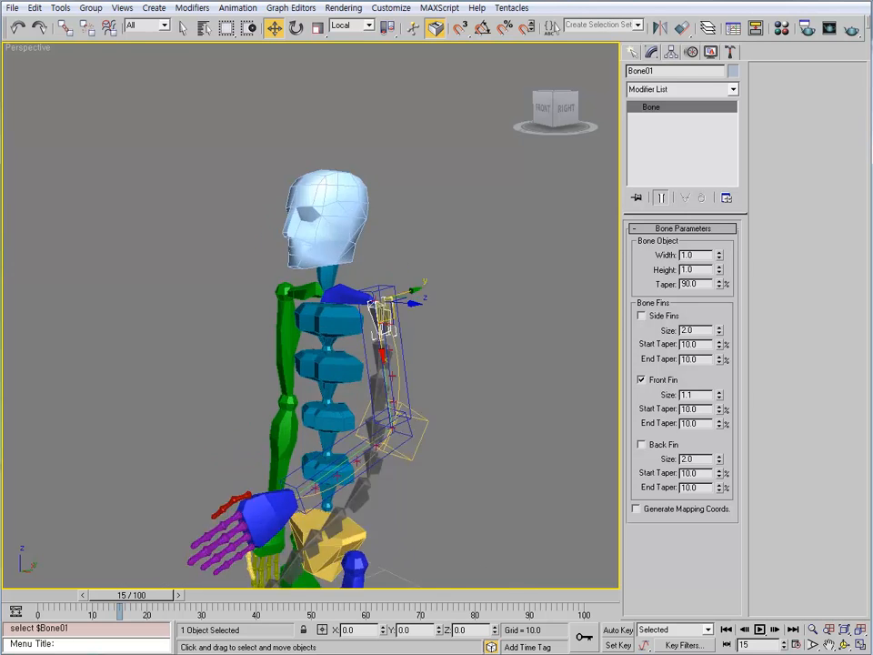
{"action": "middle_click_drag", "start_coordinate": [345, 291], "coordinate": [273, 273]}
{"action": "scroll", "coordinate": [334, 293], "scroll_direction": "up", "scroll_amount": 2}
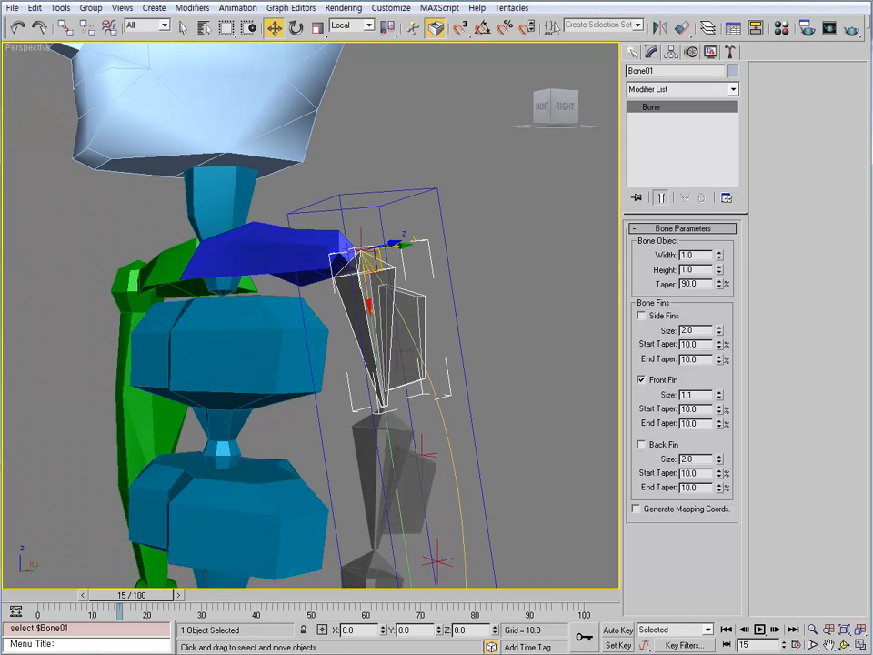
- Assign a Position Constraint to the root bone's position and add the shoulder point helper Point11 as its target
{"action": "left_click", "coordinate": [690, 52]}
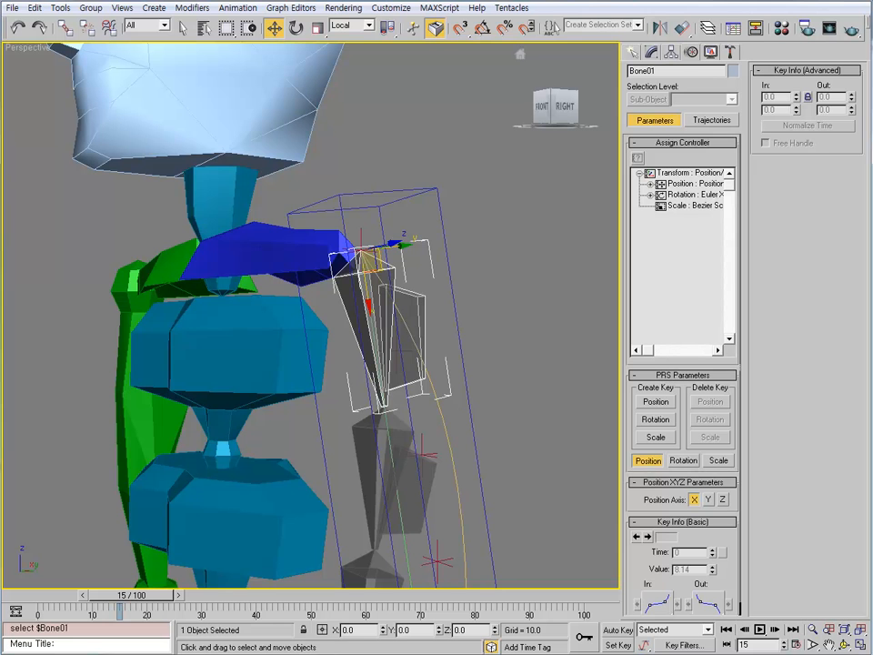
{"action": "left_click", "coordinate": [692, 183]}
{"action": "left_click", "coordinate": [636, 157]}
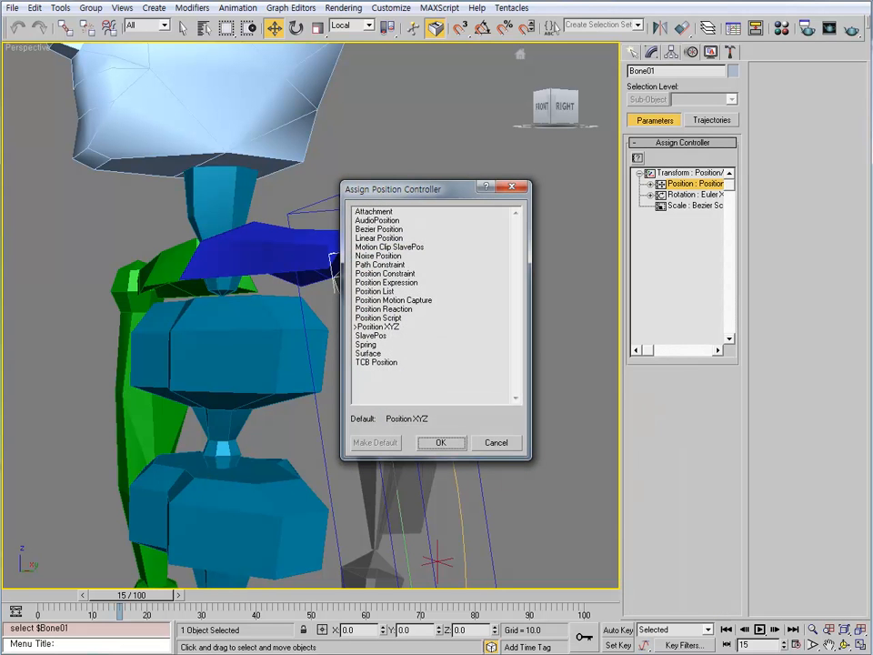
{"action": "left_click", "coordinate": [386, 274]}
{"action": "key", "text": "Return"}
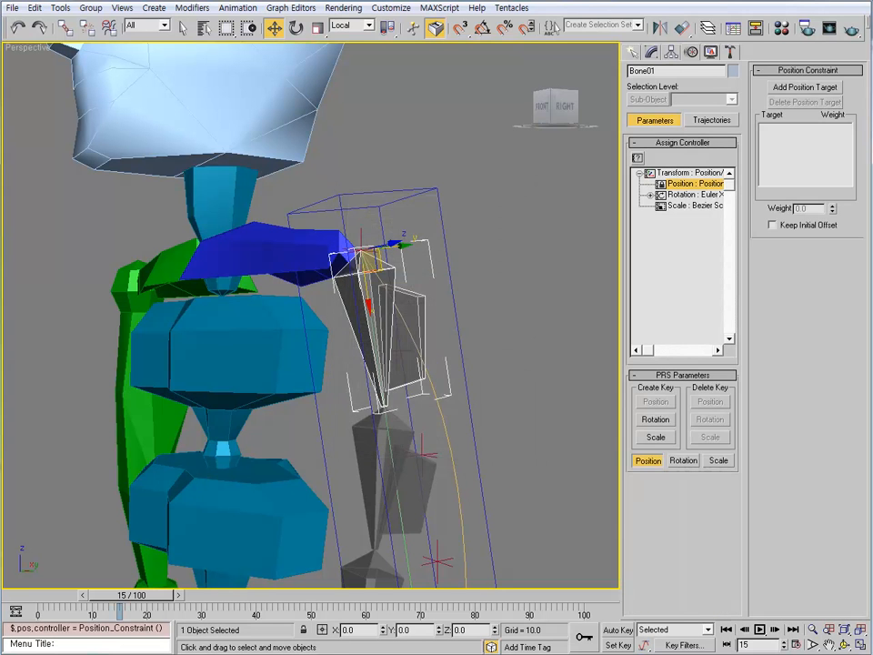
{"action": "left_click", "coordinate": [805, 87]}
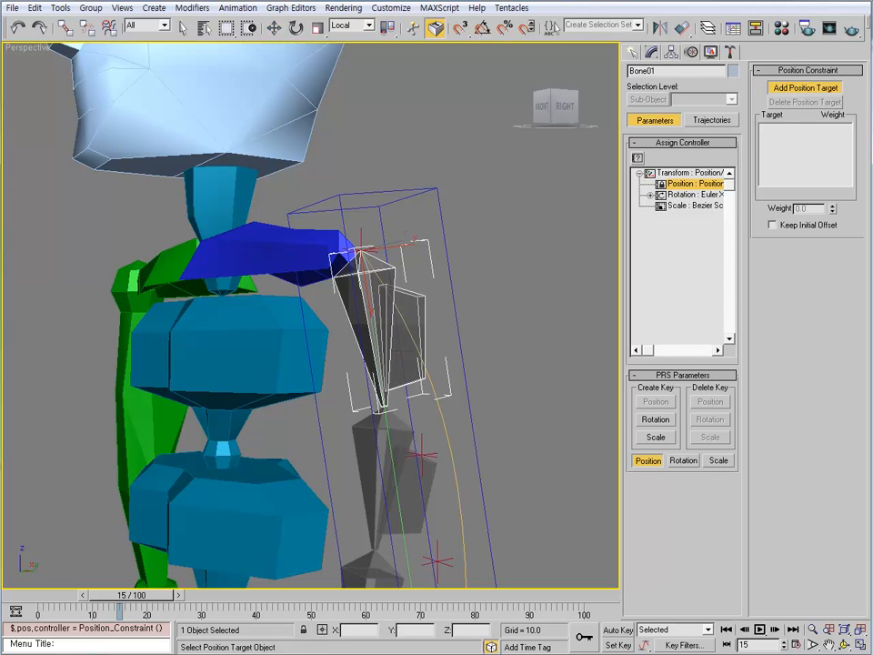
{"action": "left_click", "coordinate": [413, 242]}
{"action": "middle_click_drag", "start_coordinate": [413, 273], "coordinate": [384, 278], "text": "alt"}
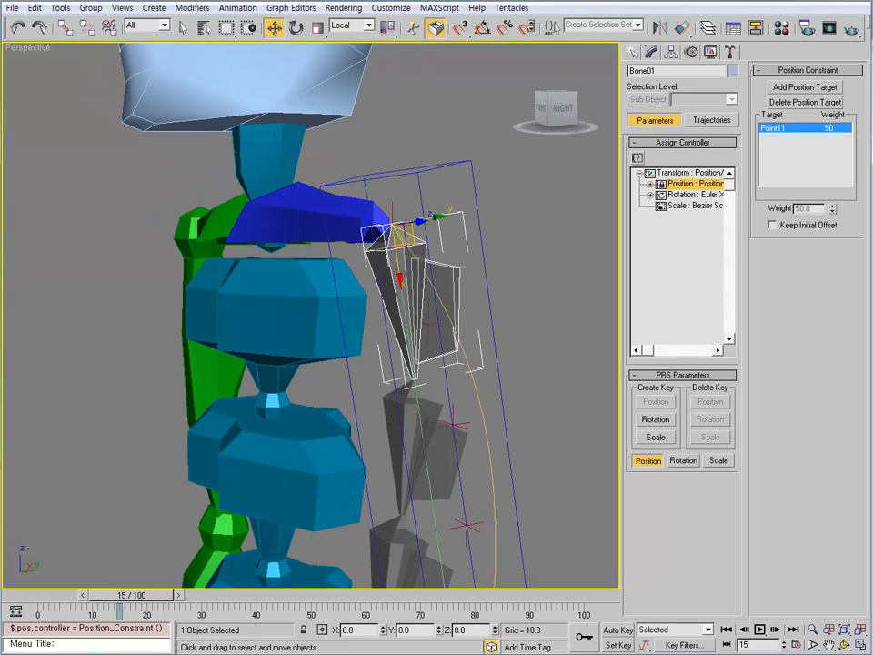
- Assign a LookAt Constraint to the root bone's rotation and add the next point helper, Point12, as its target
{"action": "left_click", "coordinate": [695, 194]}
{"action": "left_click", "coordinate": [637, 158]}
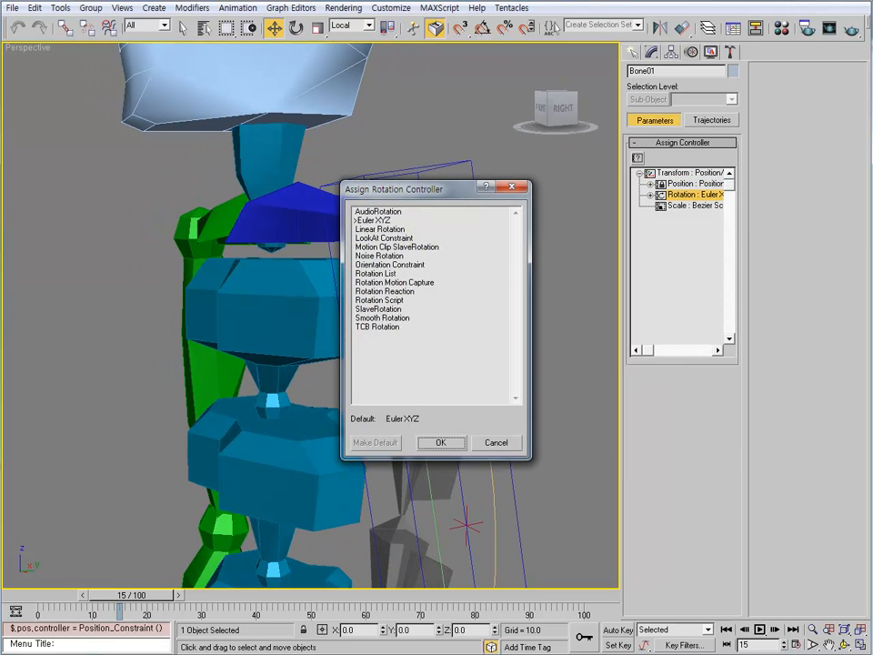
{"action": "left_click", "coordinate": [384, 238]}
{"action": "left_click", "coordinate": [441, 443]}
{"action": "left_click", "coordinate": [813, 89]}
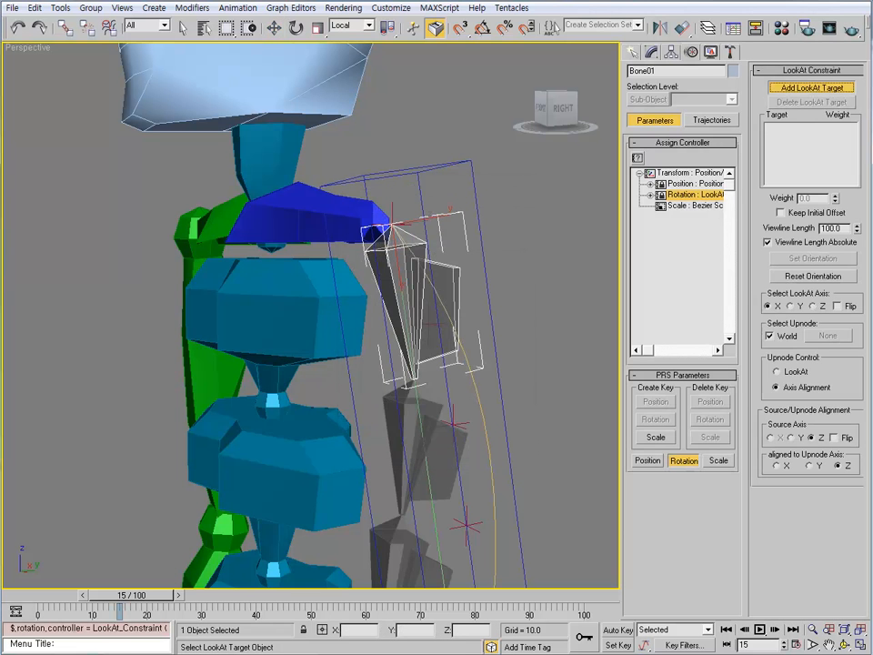
{"action": "key", "text": "F3"}
{"action": "left_click", "coordinate": [430, 323]}
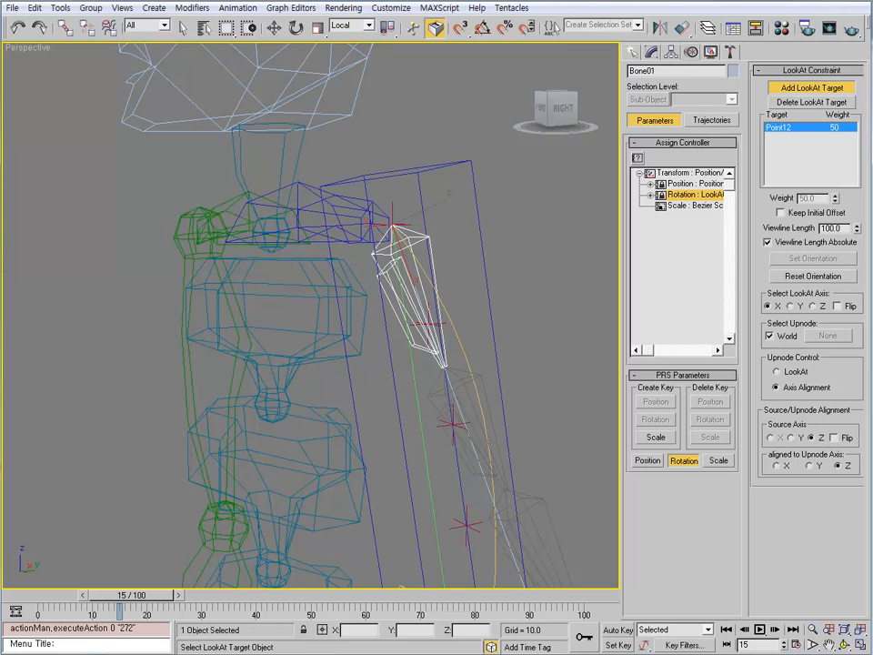
- Turn off Viewline Length Absolute for the LookAt constraint, restore the shaded display and finish adding targets
{"action": "left_click", "coordinate": [768, 242]}
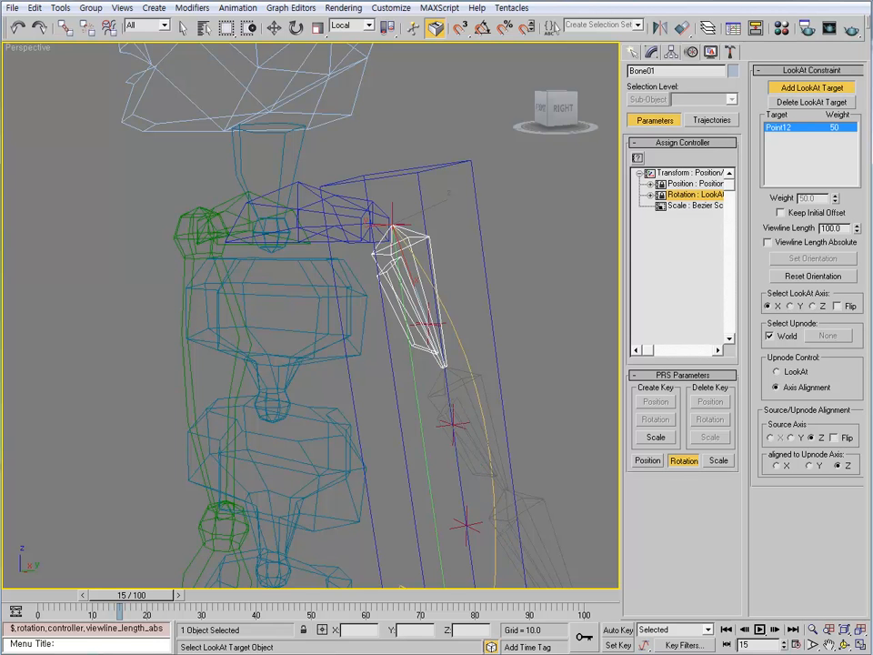
{"action": "key", "text": "F3"}
{"action": "middle_click_drag", "start_coordinate": [400, 391], "coordinate": [378, 243]}
{"action": "middle_click_drag", "start_coordinate": [377, 244], "coordinate": [386, 251], "text": "alt"}
{"action": "key", "text": "w"}
- Open the MAXScript Listener and examine the recorded Position_Constraint, LookAt_Constraint and viewline_length_abs commands
{"action": "right_click", "coordinate": [118, 628]}
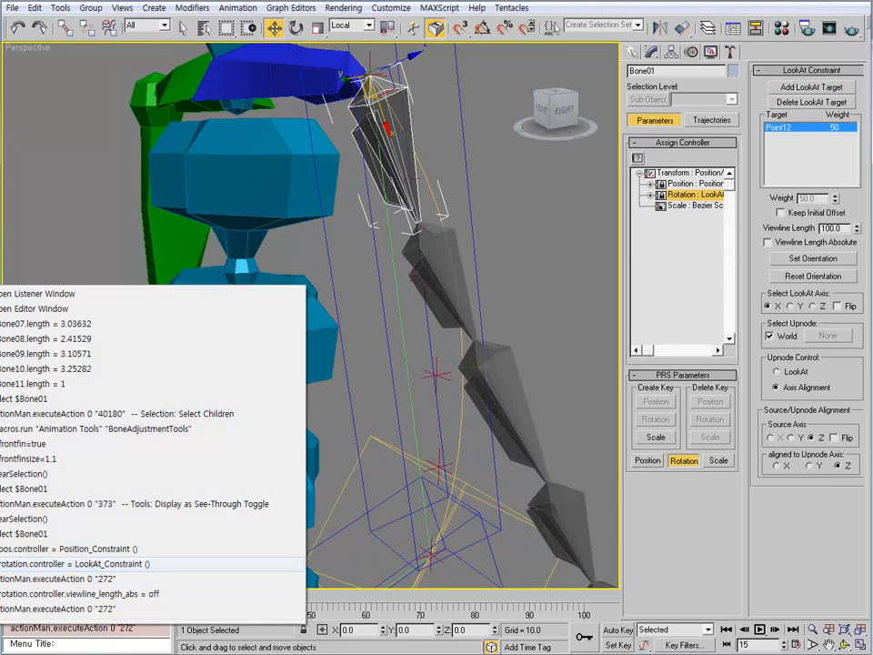
{"action": "left_click", "coordinate": [37, 293]}
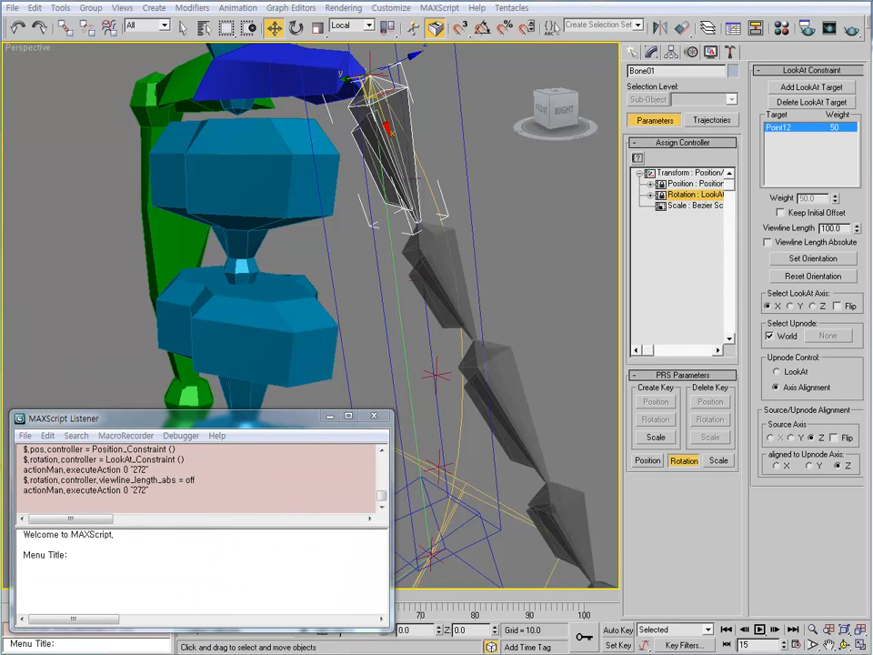
{"action": "left_click_drag", "start_coordinate": [180, 450], "coordinate": [24, 450]}
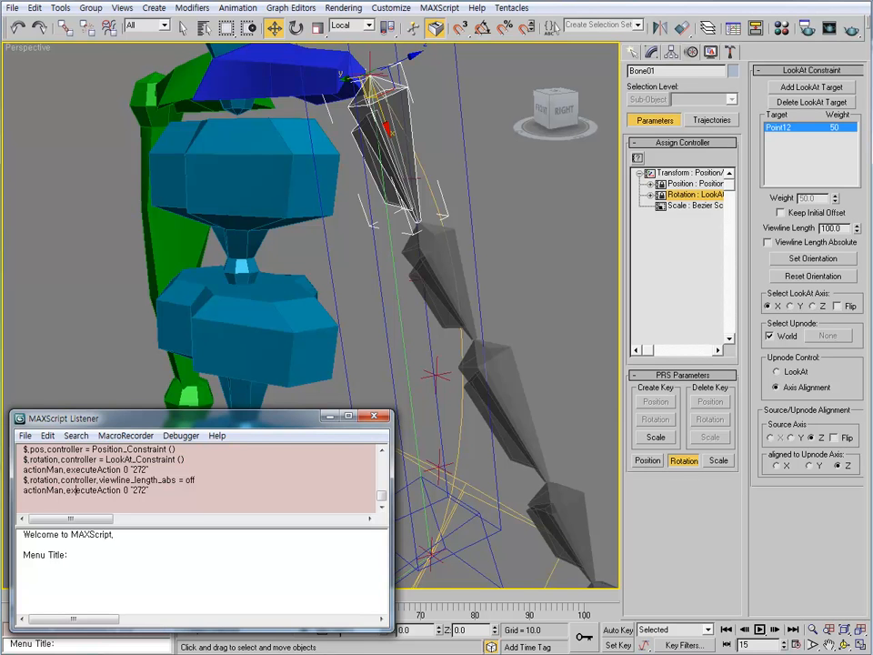
{"action": "left_click_drag", "start_coordinate": [195, 479], "coordinate": [23, 479]}
{"action": "left_click_drag", "start_coordinate": [200, 419], "coordinate": [194, 361]}
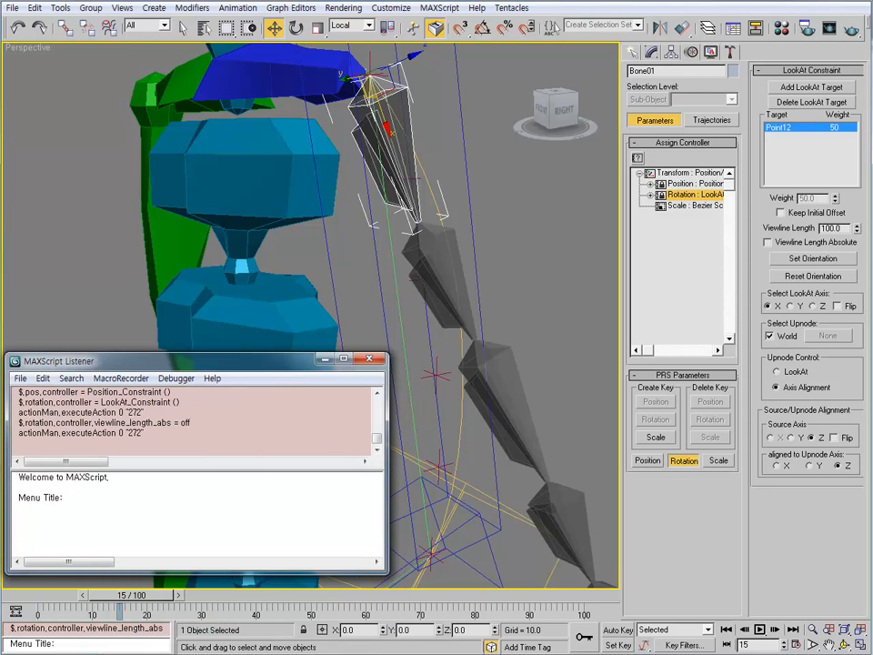
- Open an empty MAXScript editor window and copy the recorded controller commands from the Listener into it
{"action": "right_click", "coordinate": [149, 647]}
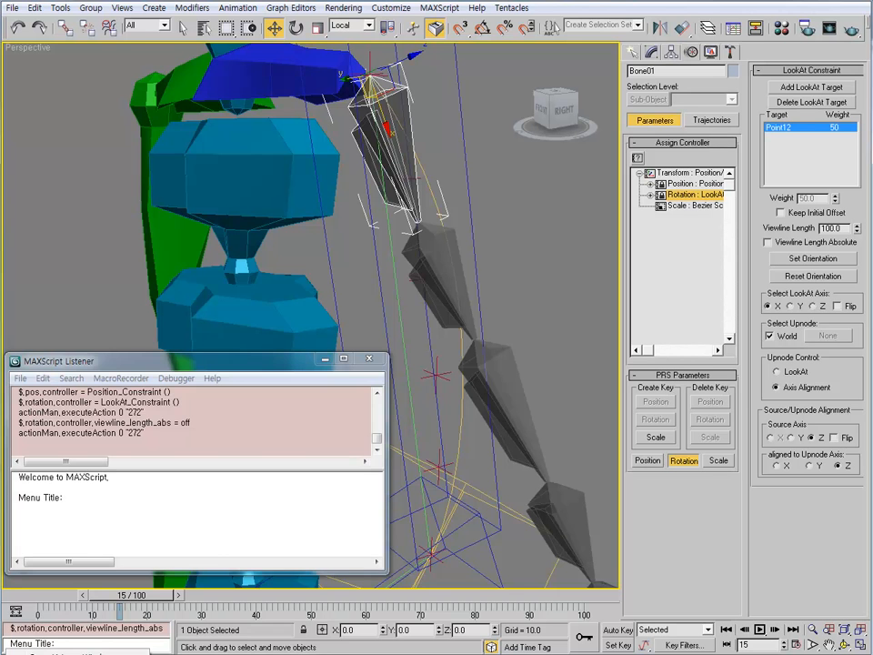
{"action": "left_click", "coordinate": [82, 653]}
{"action": "left_click_drag", "start_coordinate": [163, 381], "coordinate": [511, 384]}
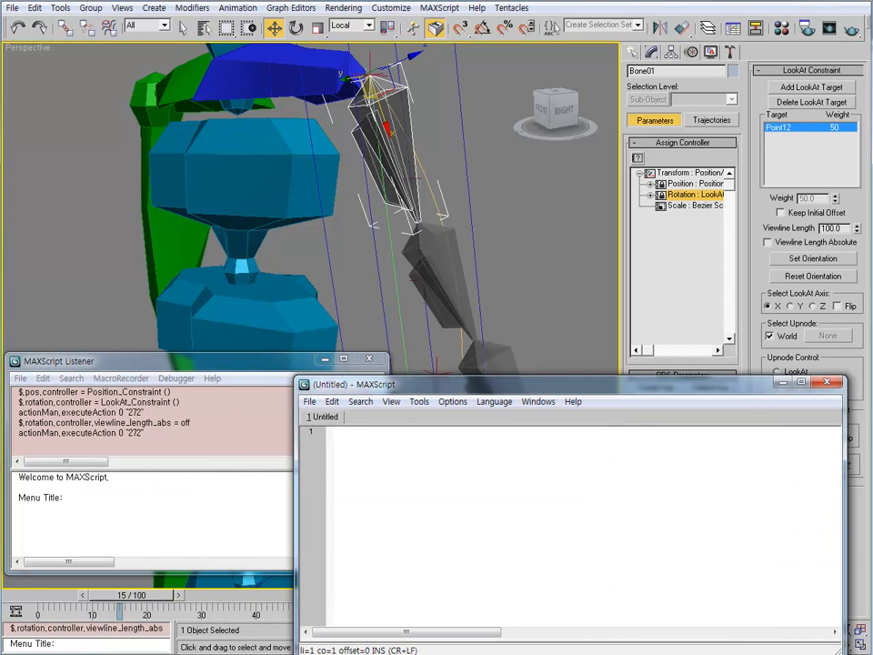
{"action": "left_click", "coordinate": [19, 391]}
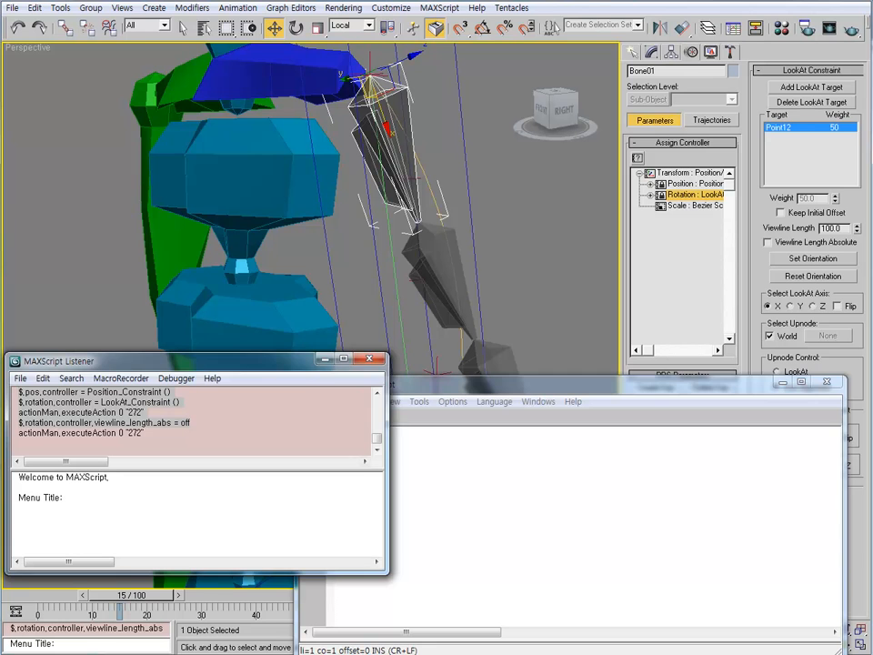
{"action": "key", "text": "ctrl+c"}
{"action": "left_click", "coordinate": [473, 473]}
{"action": "key", "text": "ctrl+v"}
- Delete the actionMan.executeAction line from the script and separate the remaining three commands with blank lines
{"action": "key", "text": "Up"}
{"action": "key", "text": "shift+Home"}
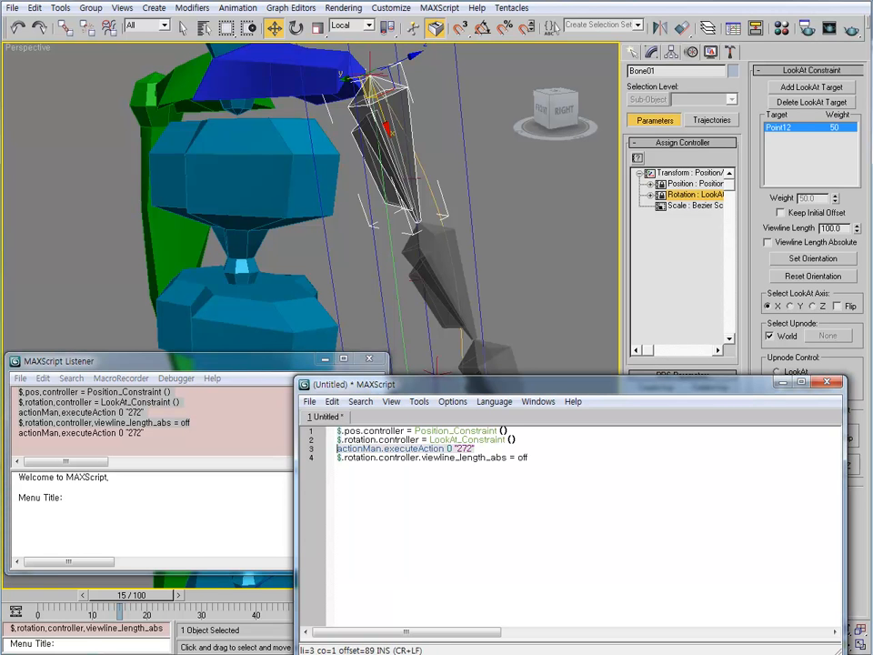
{"action": "key", "text": "Delete"}
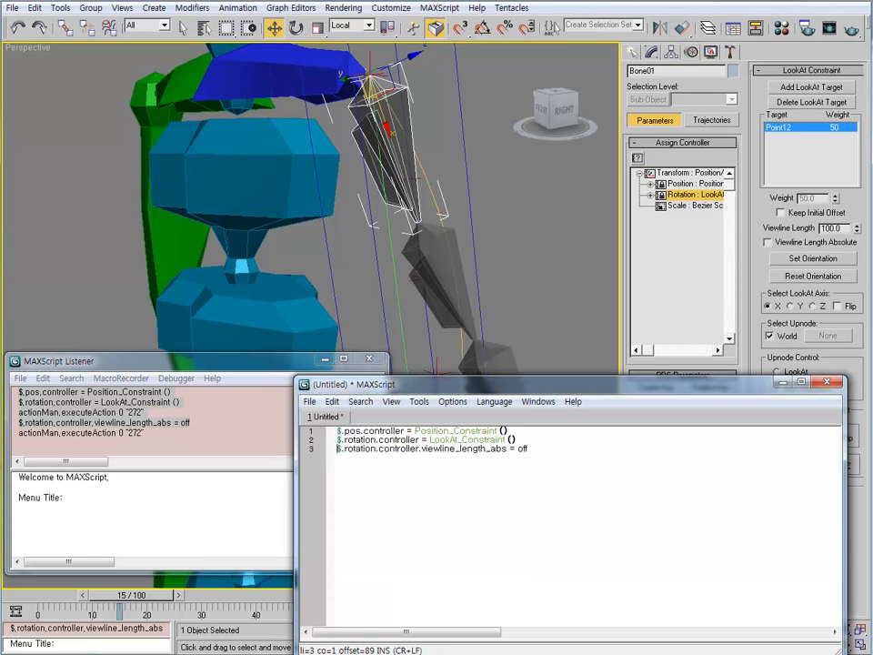
{"action": "key", "text": "Up"}
{"action": "key", "text": "Up"}
{"action": "key", "text": "End"}
{"action": "key", "text": "Return"}
{"action": "key", "text": "End"}
{"action": "key", "text": "Return"}
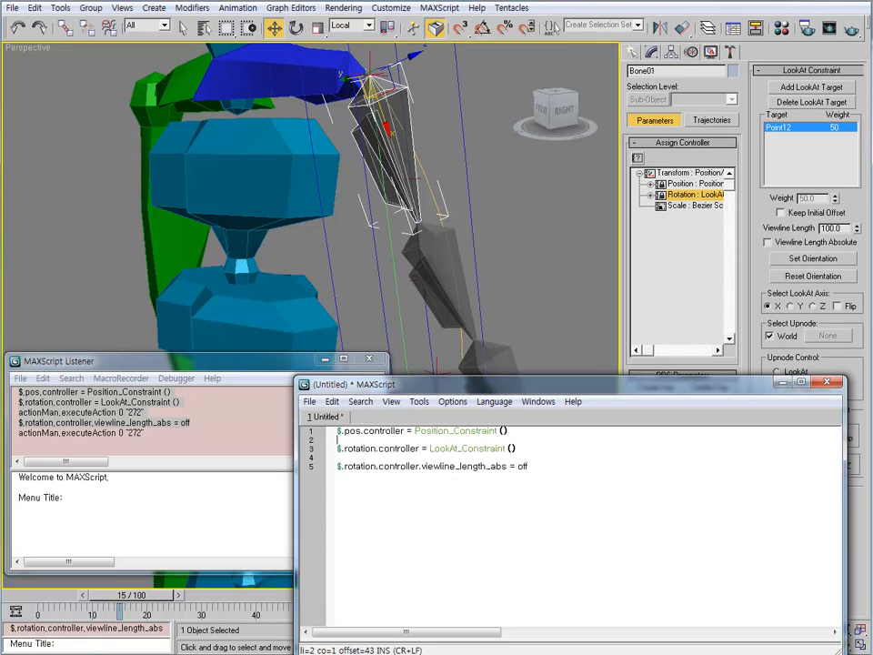
{"action": "key", "text": "Up"}
{"action": "key", "text": "Up"}
- Look up Position_Constraint in the MAXScript Reference and examine its interface methods and example
{"action": "left_click", "coordinate": [391, 7]}
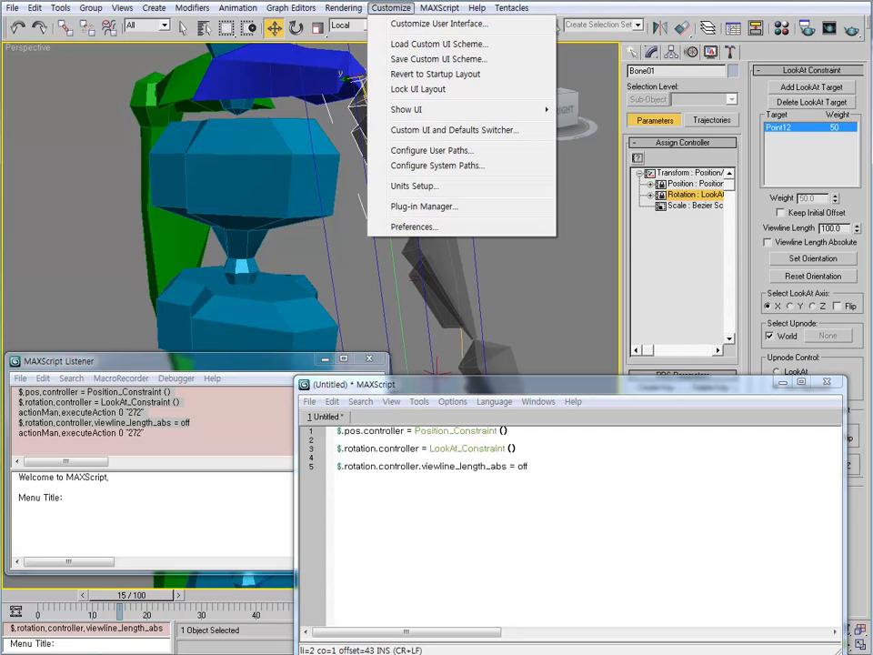
{"action": "mouse_move", "coordinate": [477, 7]}
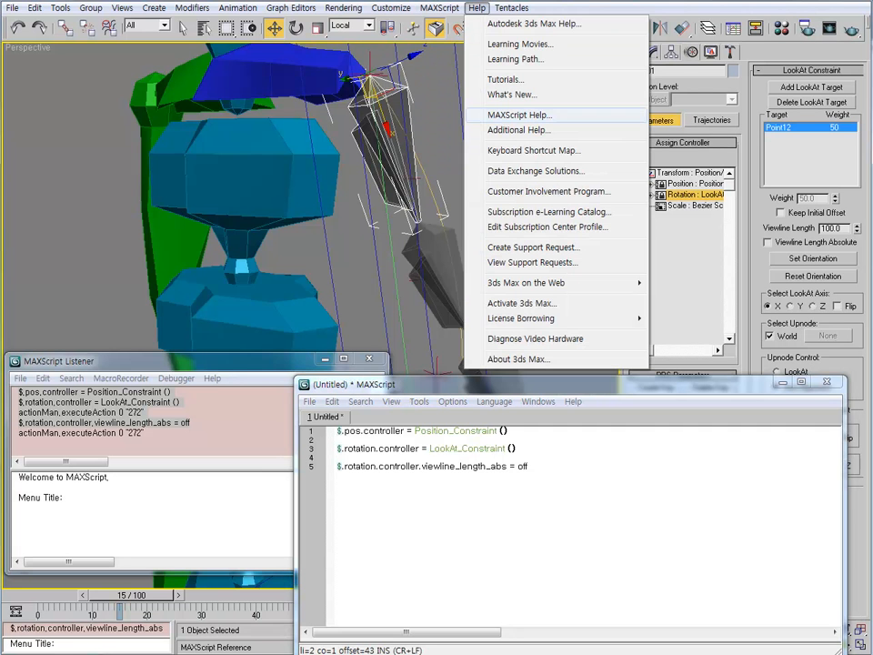
{"action": "left_click", "coordinate": [520, 115]}
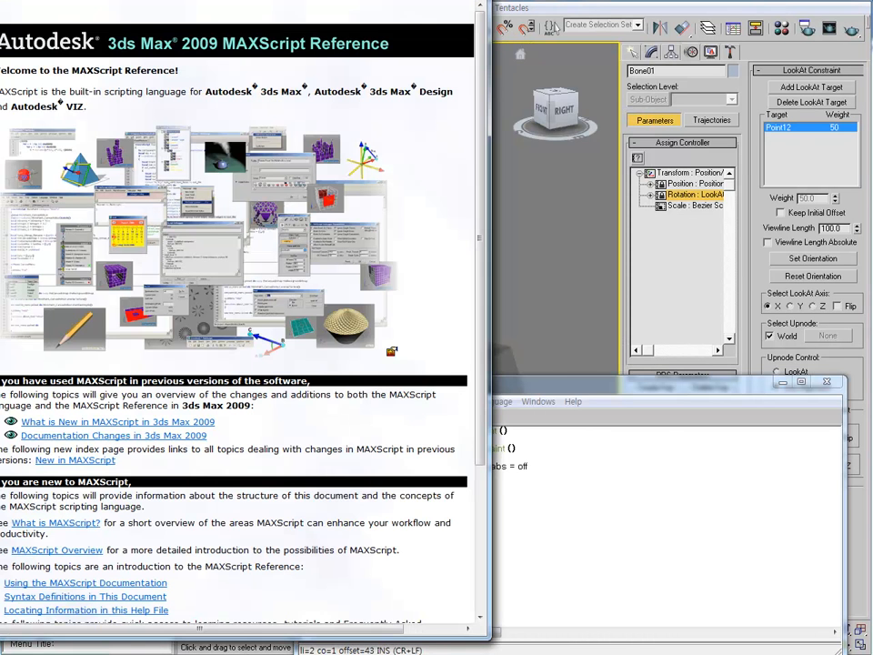
{"action": "left_click_drag", "start_coordinate": [563, 382], "coordinate": [659, 381]}
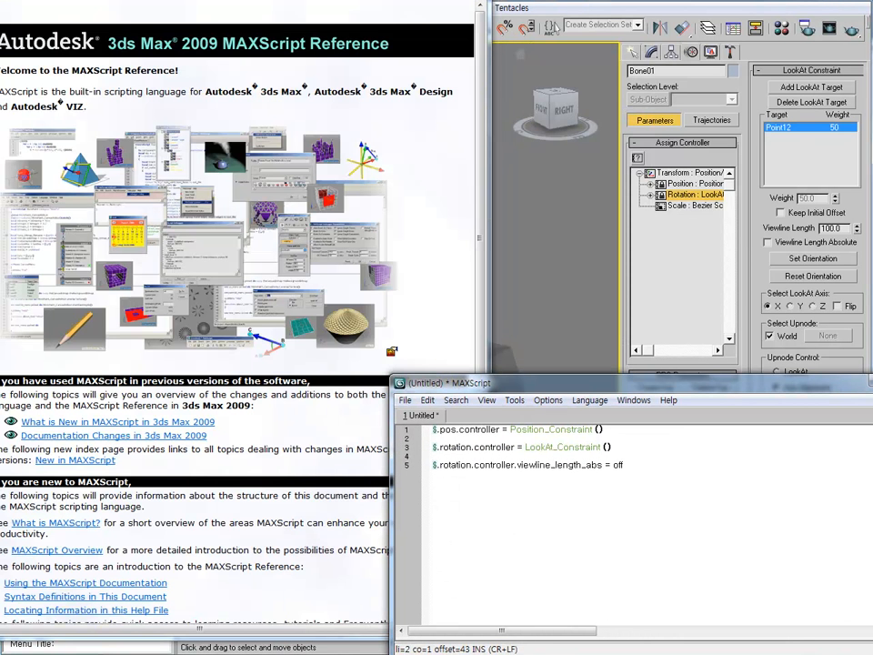
{"action": "double_click", "coordinate": [567, 430]}
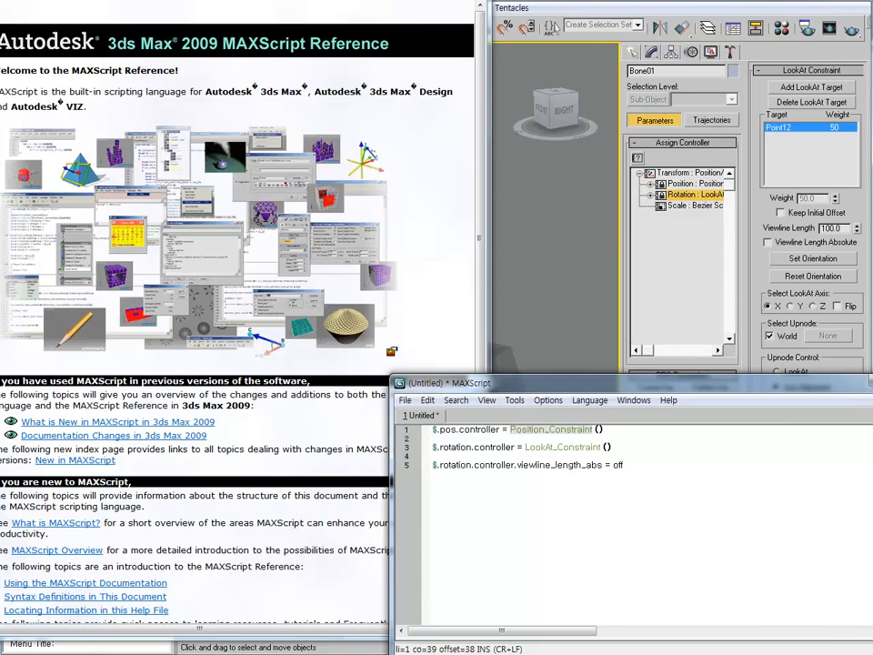
{"action": "key", "text": "F1"}
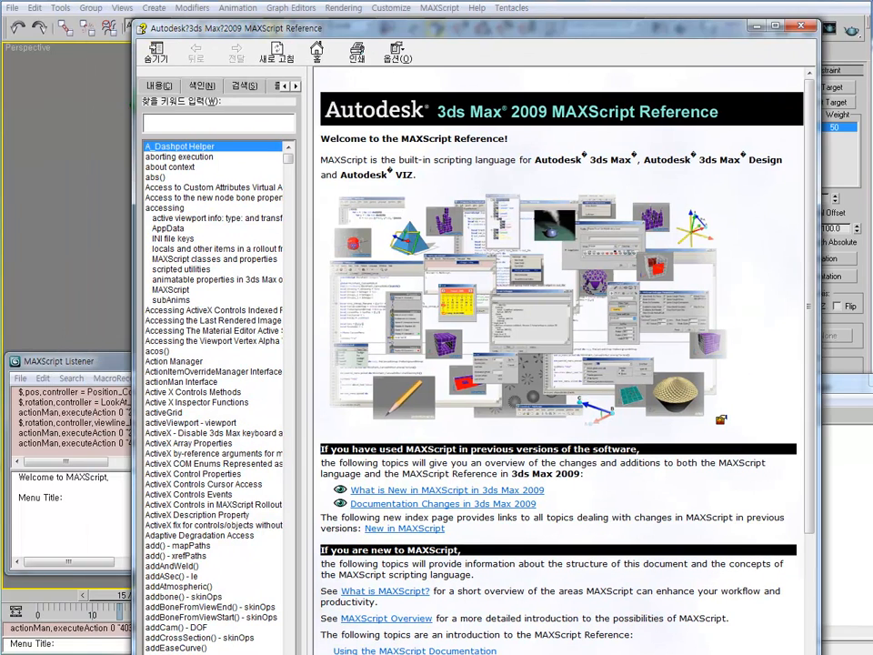
{"action": "key", "text": "Return"}
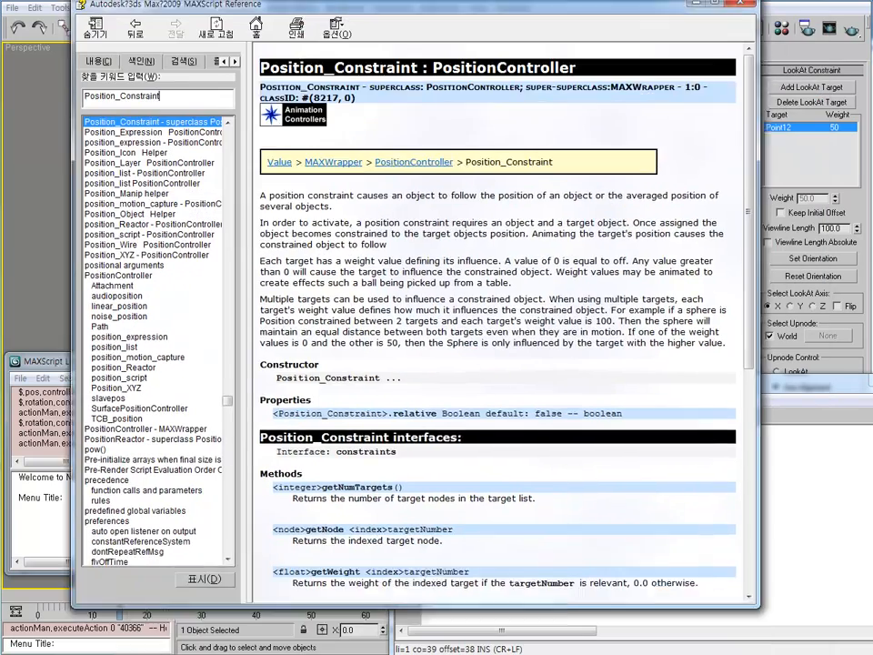
{"action": "scroll", "coordinate": [462, 363], "scroll_direction": "down", "scroll_amount": 9}
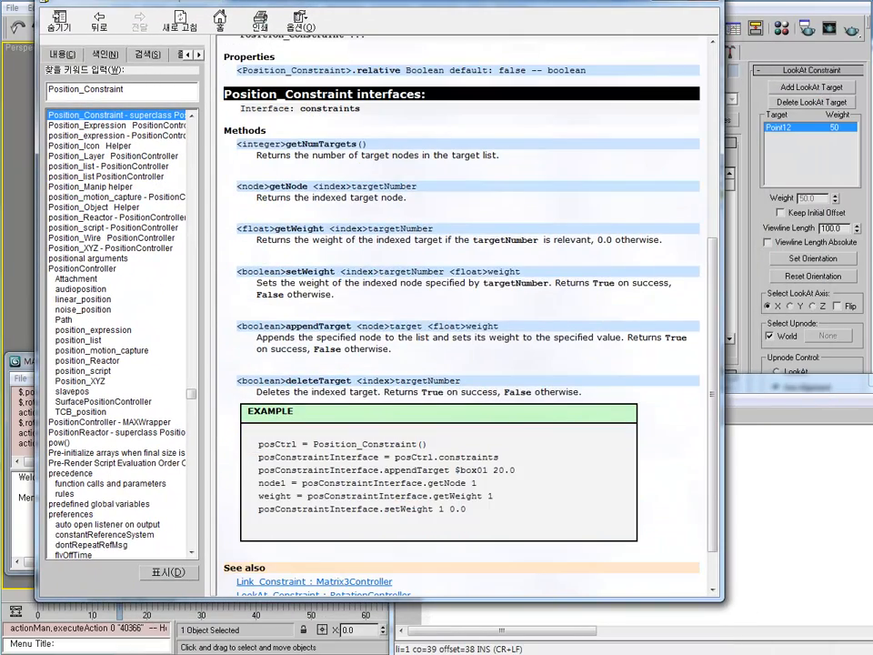
- Copy the reference's appendTarget syntax under the position constraint line, followed by a blank line, and remove its <boolean> prefix
{"action": "left_click_drag", "start_coordinate": [499, 325], "coordinate": [239, 326]}
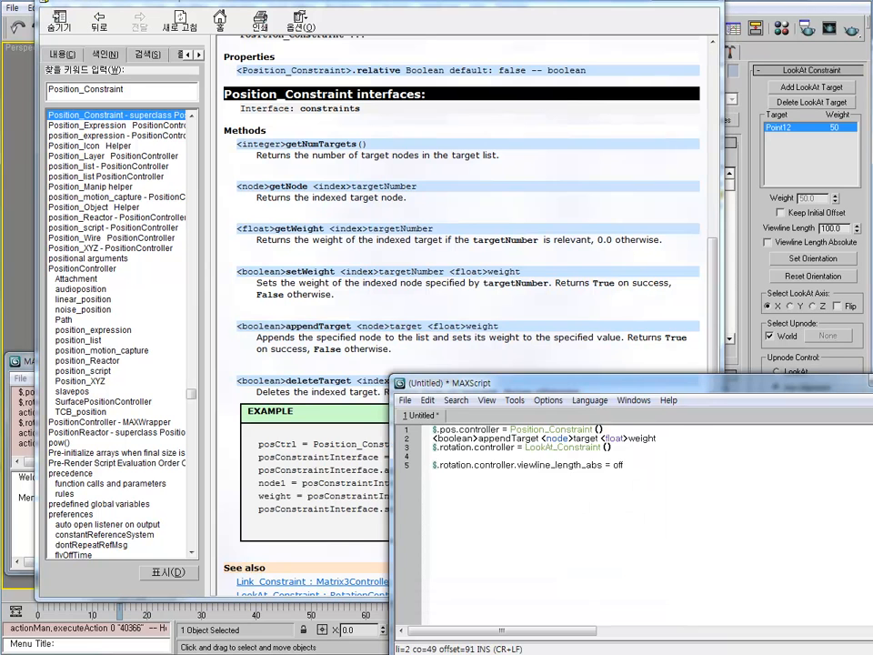
{"action": "key", "text": "Return"}
{"action": "double_click", "coordinate": [495, 439]}
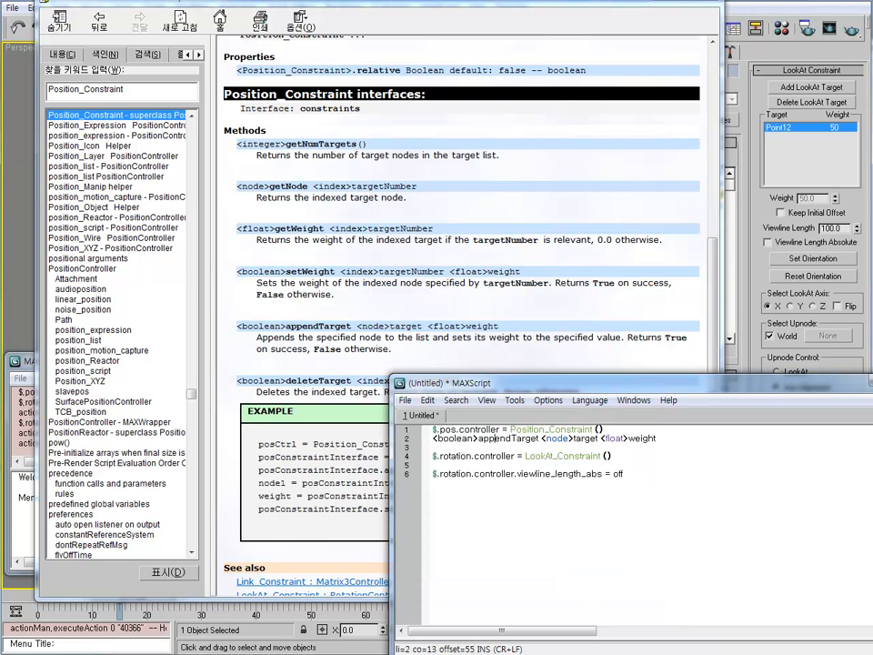
{"action": "left_click_drag", "start_coordinate": [478, 439], "coordinate": [432, 438]}
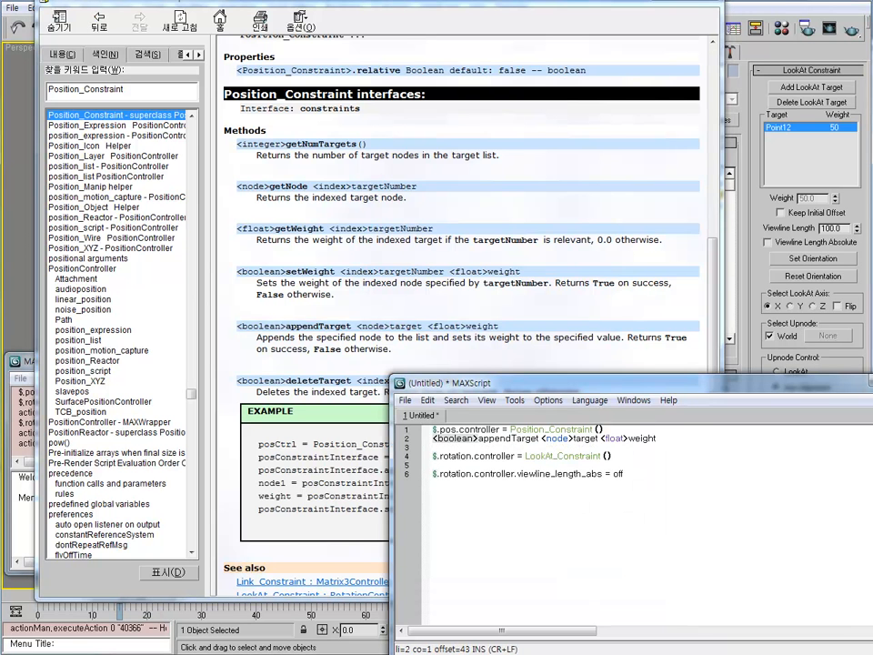
{"action": "key", "text": "Delete"}
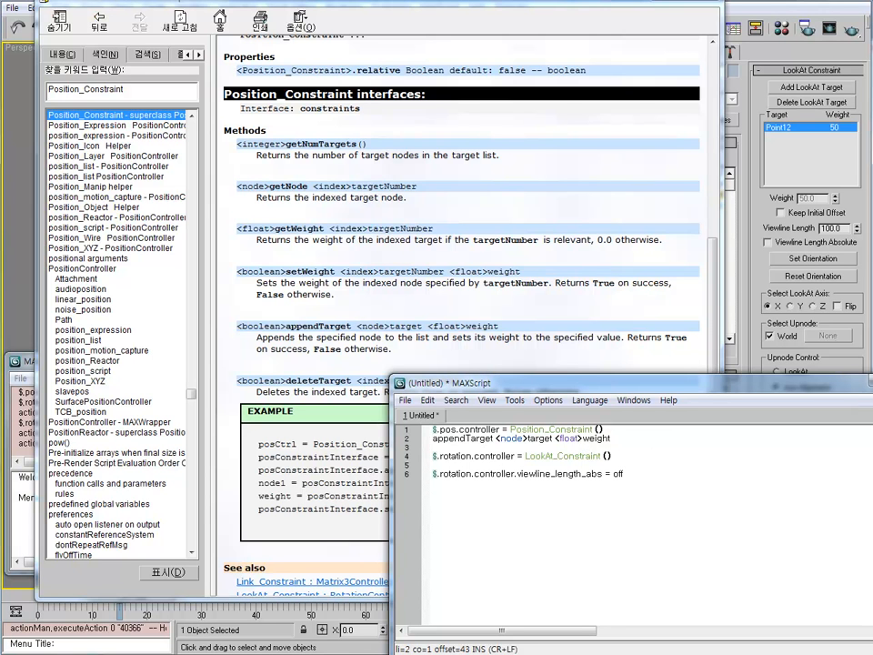
- Replace the <float>weight placeholder in the appendTarget line with 50.0
{"action": "left_click", "coordinate": [472, 439]}
{"action": "key", "text": "Up"}
{"action": "key", "text": "Home"}
{"action": "key", "text": "Right"}
{"action": "key", "text": "Down"}
{"action": "key", "text": "Right"}
{"action": "key", "text": "Right"}
{"action": "key", "text": "Right"}
{"action": "key", "text": "Right"}
{"action": "key", "text": "Right"}
{"action": "key", "text": "Right"}
{"action": "key", "text": "Right"}
{"action": "key", "text": "Right"}
{"action": "key", "text": "Right"}
{"action": "key", "text": "Right"}
{"action": "key", "text": "Right"}
{"action": "key", "text": "Right"}
{"action": "key", "text": "Right"}
{"action": "key", "text": "Right"}
{"action": "key", "text": "Right"}
{"action": "key", "text": "Right"}
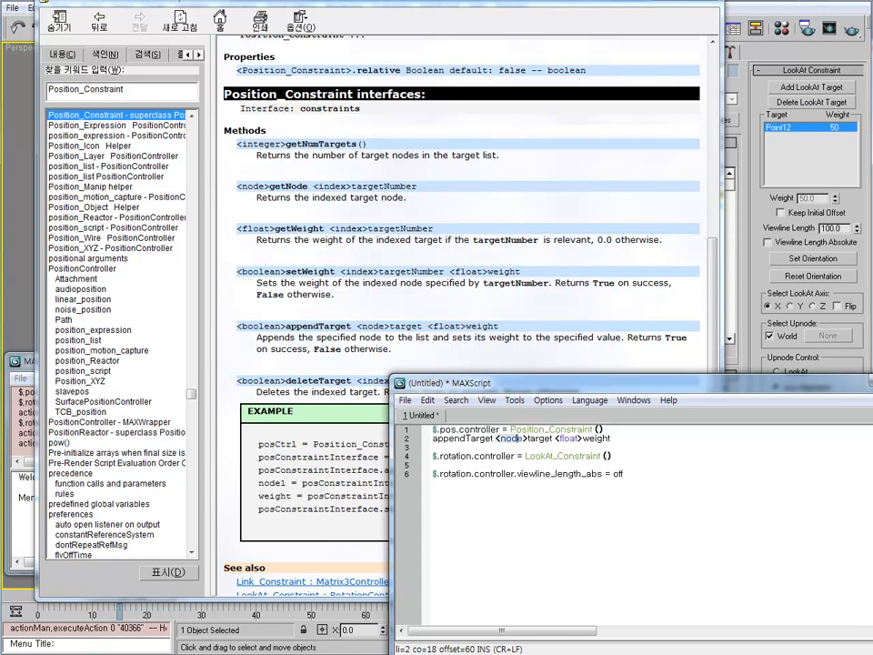
{"action": "key", "text": "Right"}
{"action": "key", "text": "Right"}
{"action": "key", "text": "Right"}
{"action": "key", "text": "Right"}
{"action": "key", "text": "Right"}
{"action": "key", "text": "Right"}
{"action": "key", "text": "Right"}
{"action": "key", "text": "Right"}
{"action": "key", "text": "Right"}
{"action": "key", "text": "Right"}
{"action": "key", "text": "Right"}
{"action": "key", "text": "Right"}
{"action": "key", "text": "Right"}
{"action": "key", "text": "Right"}
{"action": "key", "text": "Right"}
{"action": "key", "text": "Right"}
{"action": "key", "text": "Right"}
{"action": "key", "text": "Right"}
{"action": "key", "text": "Right"}
{"action": "key", "text": "Right"}
{"action": "key", "text": "Right"}
{"action": "key", "text": "Right"}
{"action": "left_click_drag", "start_coordinate": [618, 446], "coordinate": [497, 439]}
{"action": "left_click", "coordinate": [571, 439]}
{"action": "left_click_drag", "start_coordinate": [612, 438], "coordinate": [555, 439]}
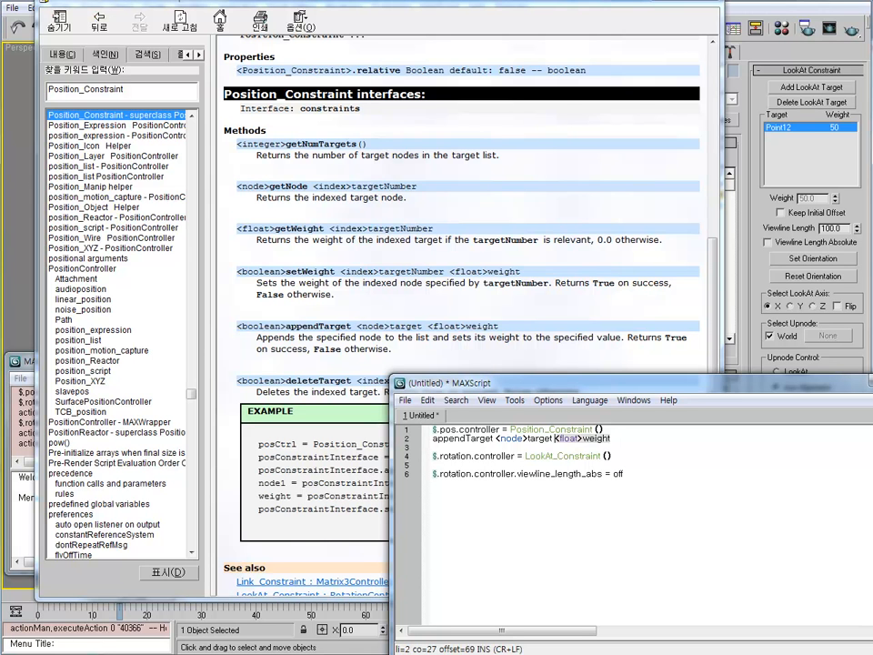
{"action": "type", "text": "50.0"}
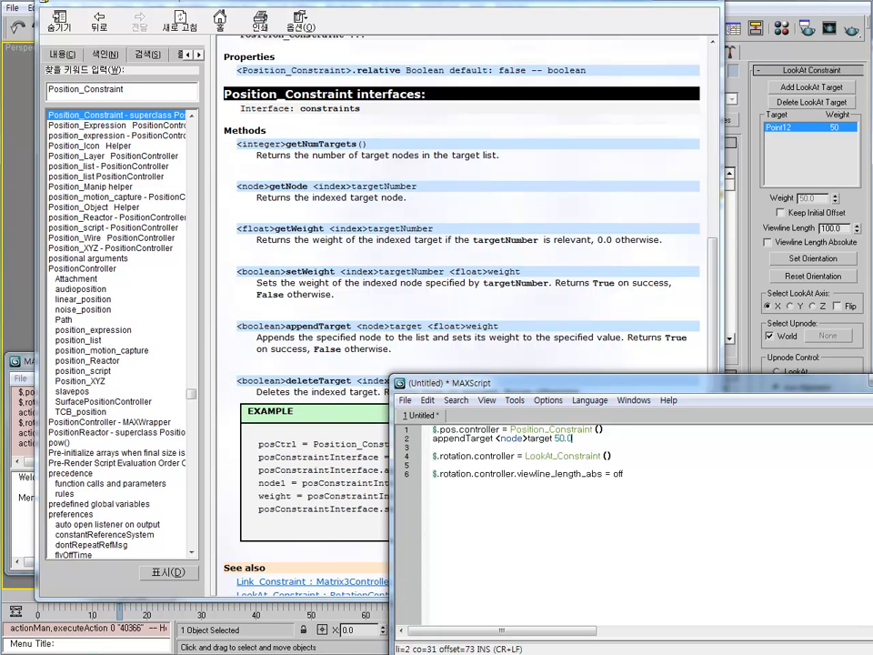
- Copy $.pos.controller from the first script line and prefix the appendTarget line below with it and a dot
{"action": "left_click", "coordinate": [485, 429]}
{"action": "left_click", "coordinate": [502, 429]}
{"action": "key", "text": "Left"}
{"action": "key", "text": "shift+Home"}
{"action": "key", "text": "ctrl+c"}
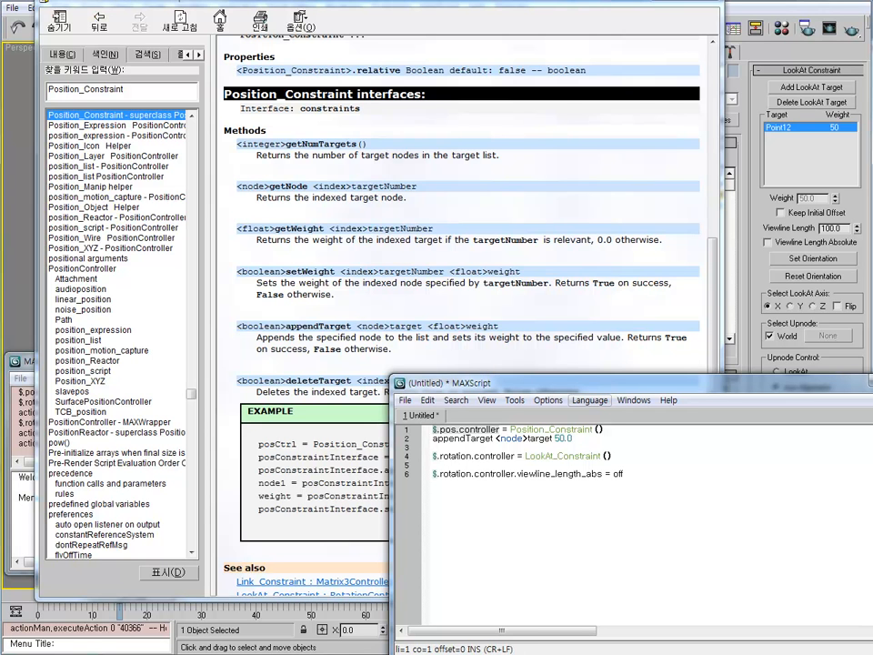
{"action": "key", "text": "Down"}
{"action": "key", "text": "ctrl+v"}
{"action": "type", "text": "."}
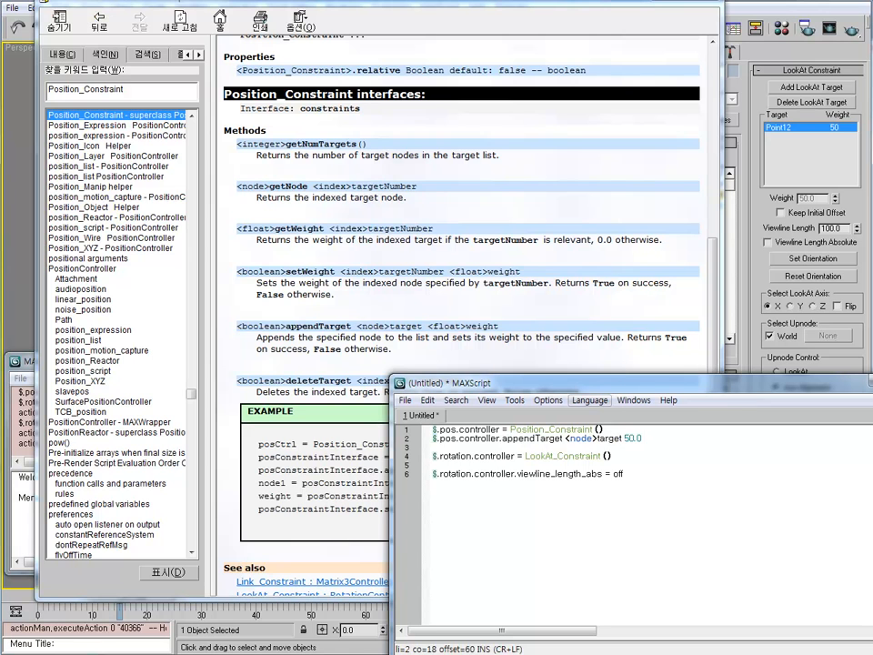
{"action": "key", "text": "Right"}
{"action": "key", "text": "Right"}
{"action": "key", "text": "Right"}
{"action": "key", "text": "Right"}
{"action": "key", "text": "Right"}
{"action": "key", "text": "Right"}
{"action": "key", "text": "Right"}
{"action": "key", "text": "Right"}
{"action": "key", "text": "Right"}
{"action": "key", "text": "Right"}
{"action": "key", "text": "Right"}
{"action": "key", "text": "Right"}
{"action": "key", "text": "Right"}
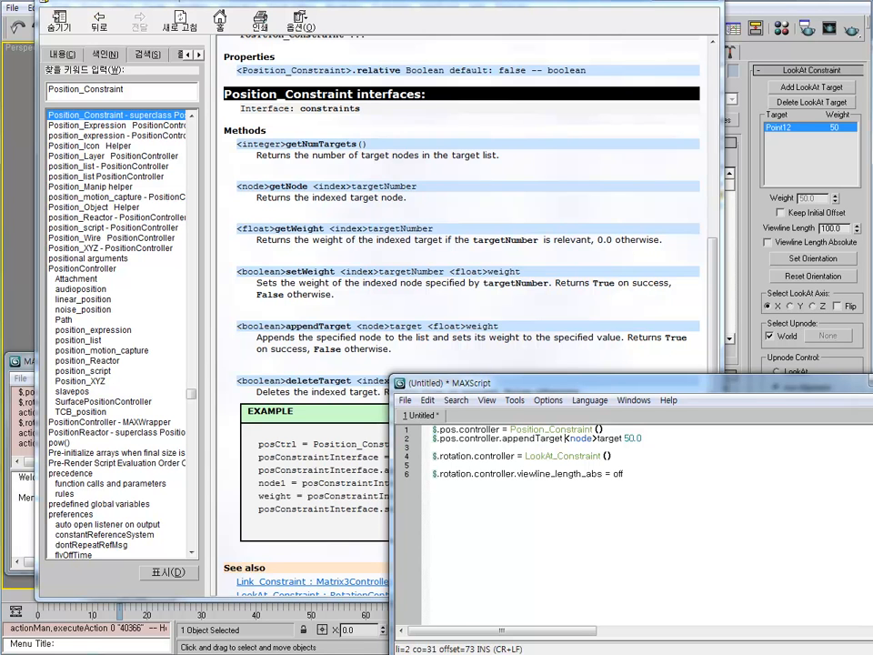
- Look up LookAt_Constraint in the MAXScript Reference and examine its properties and interface methods
{"action": "left_click", "coordinate": [523, 455]}
{"action": "left_click_drag", "start_coordinate": [523, 455], "coordinate": [599, 456]}
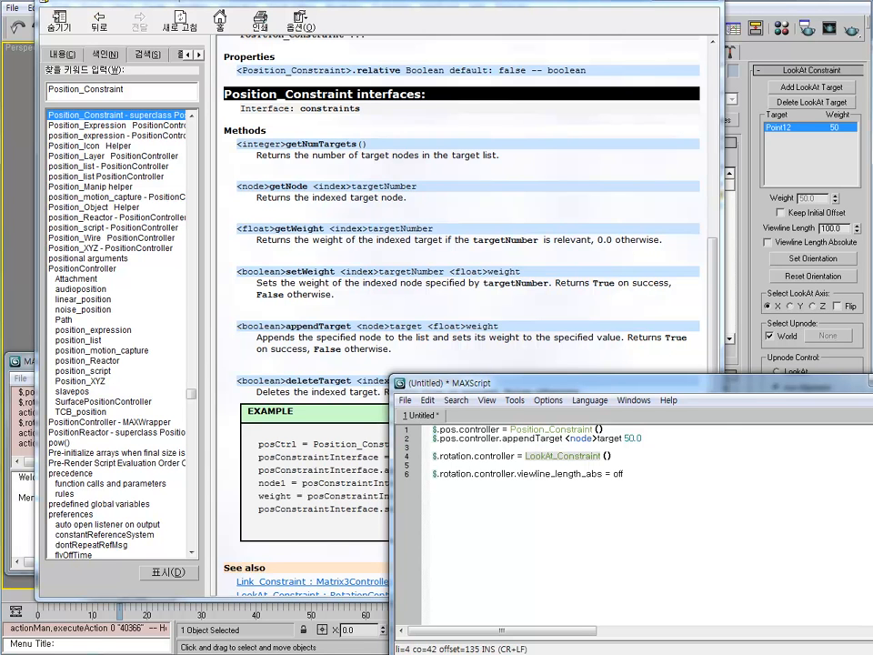
{"action": "key", "text": "F1"}
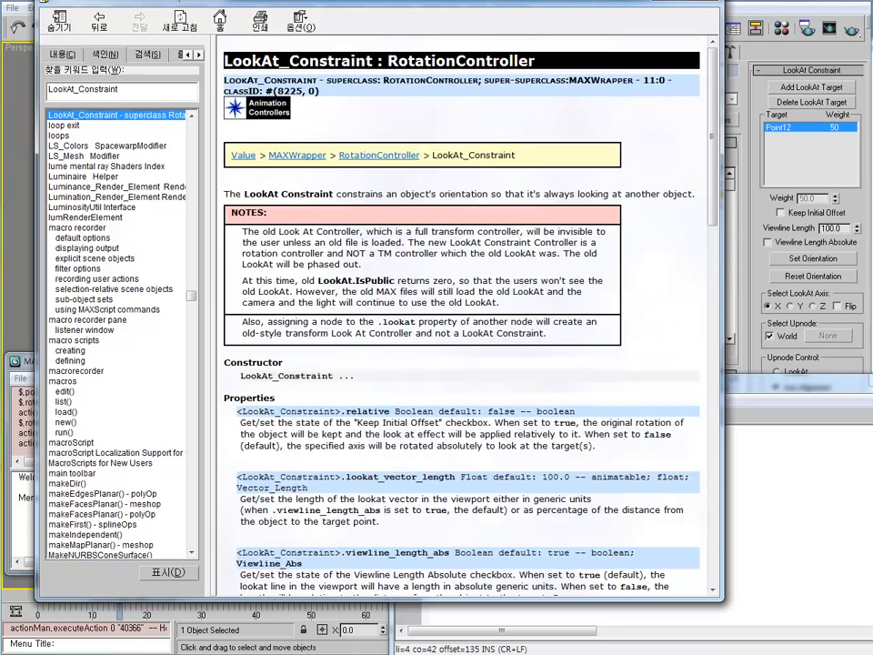
{"action": "scroll", "coordinate": [461, 364], "scroll_direction": "down", "scroll_amount": 4}
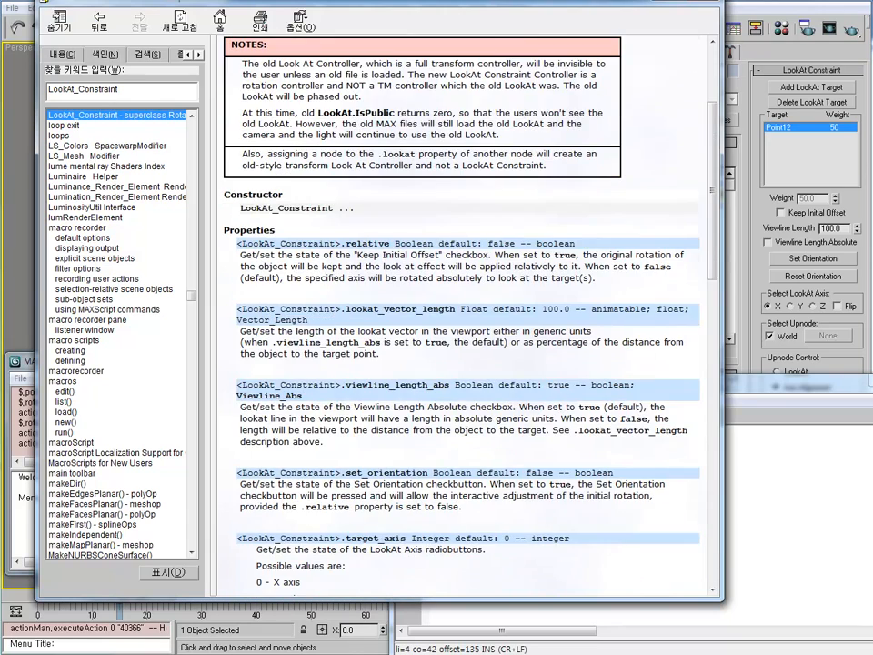
{"action": "scroll", "coordinate": [461, 364], "scroll_direction": "down", "scroll_amount": 8}
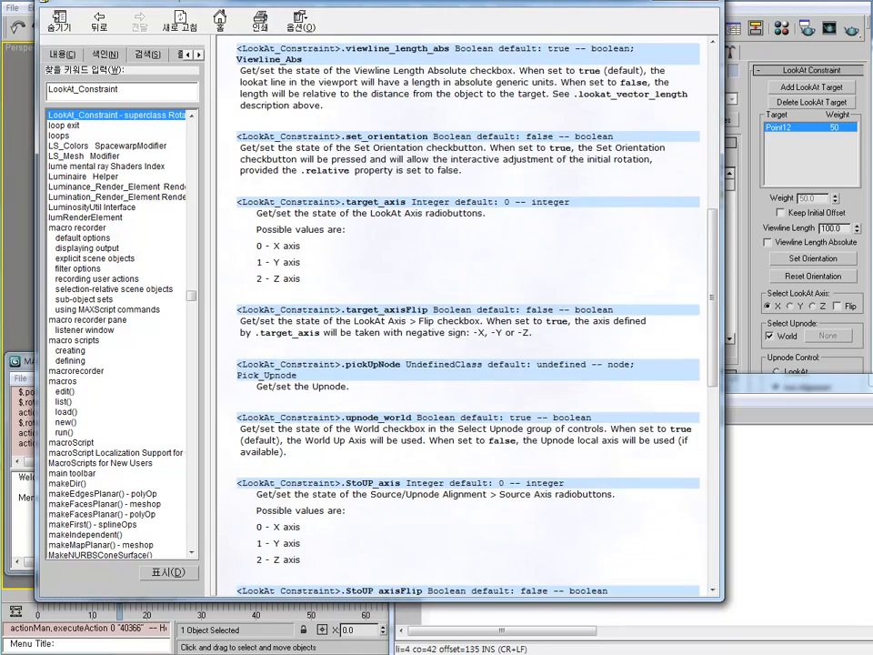
{"action": "scroll", "coordinate": [461, 364], "scroll_direction": "down", "scroll_amount": 15}
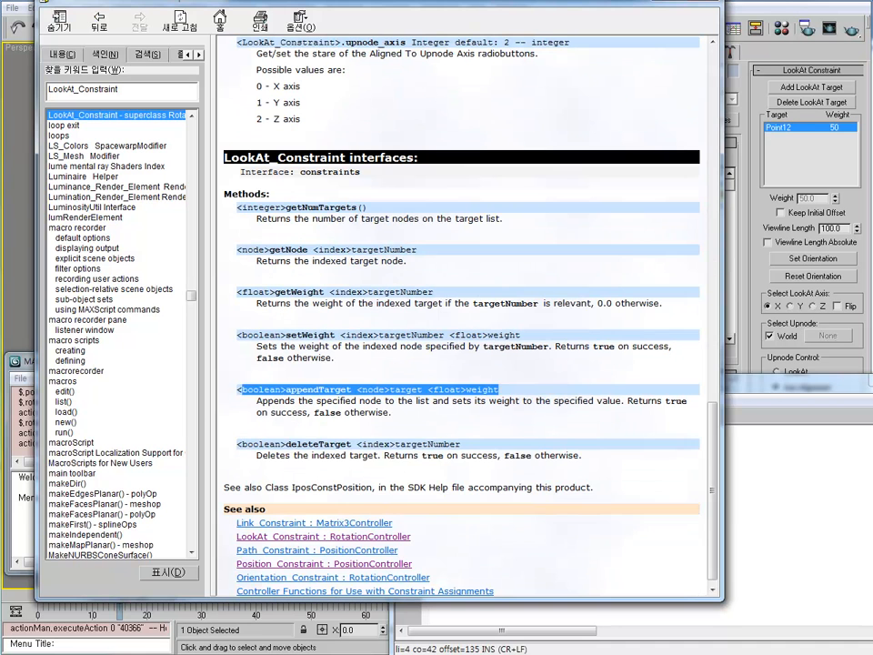
- Copy the reference's appendTarget syntax under the LookAt constraint line and remove the extra blank line after it
{"action": "left_click", "coordinate": [773, 491]}
{"action": "left_click", "coordinate": [636, 456]}
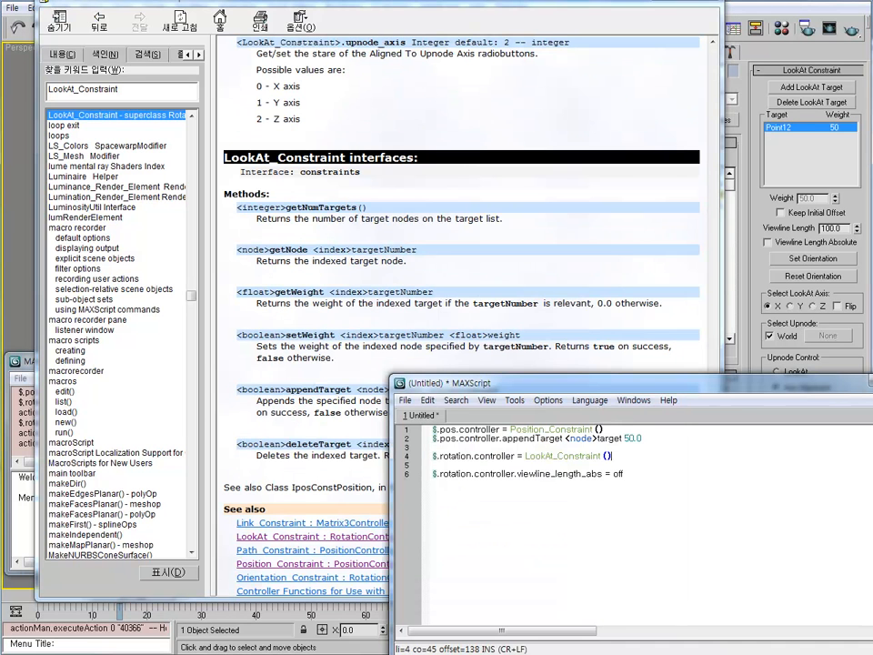
{"action": "key", "text": "Return"}
{"action": "type", "text": "<boolean>appendTarget <node>target <float>weight"}
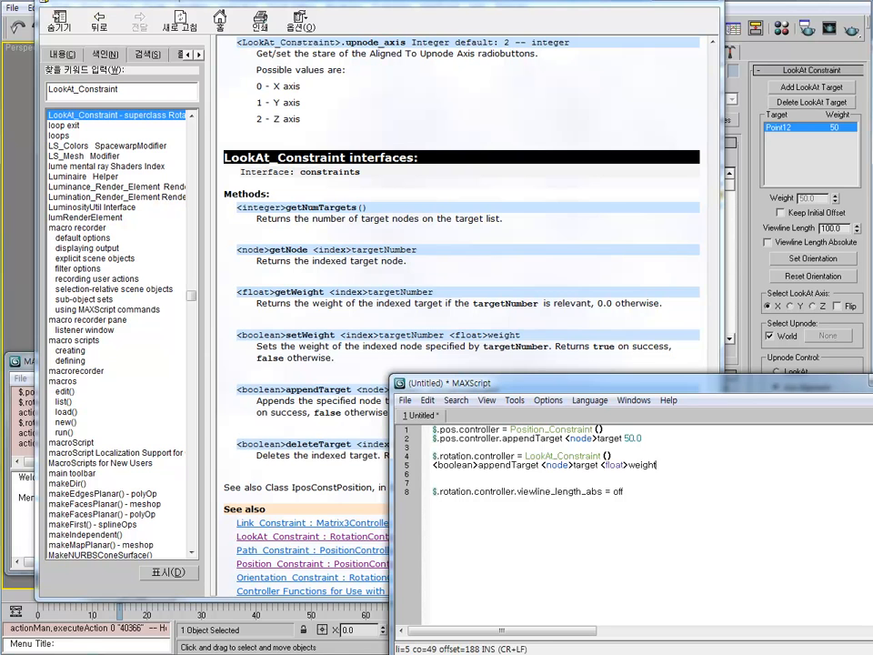
{"action": "key", "text": "Delete"}
{"action": "key", "text": "Home"}
{"action": "key", "text": "shift+Right"}
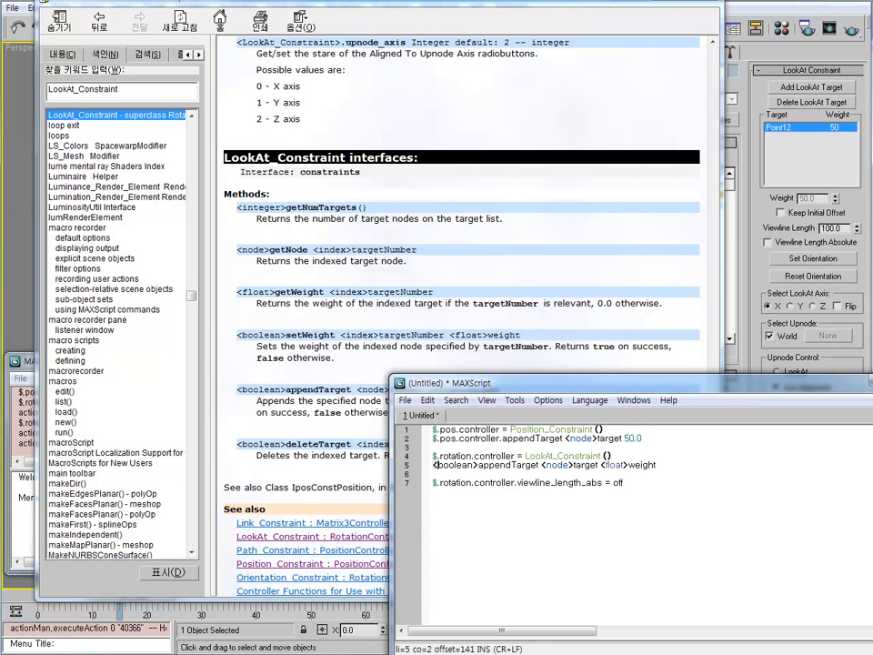
- Replace the <boolean> prefix of the new appendTarget line with $.rotation.controller copied from the line above, followed by a dot
{"action": "key", "text": "Up"}
{"action": "key", "text": "Left"}
{"action": "key", "text": "shift+Right"}
{"action": "key", "text": "shift+Right"}
{"action": "key", "text": "shift+Right"}
{"action": "key", "text": "shift+Right"}
{"action": "key", "text": "shift+Right"}
{"action": "key", "text": "shift+Right"}
{"action": "key", "text": "shift+Right"}
{"action": "key", "text": "shift+Right"}
{"action": "key", "text": "shift+Right"}
{"action": "key", "text": "shift+Right"}
{"action": "key", "text": "shift+Right"}
{"action": "key", "text": "shift+Right"}
{"action": "key", "text": "shift+Right"}
{"action": "key", "text": "shift+Right"}
{"action": "key", "text": "shift+Right"}
{"action": "key", "text": "shift+Right"}
{"action": "key", "text": "shift+Right"}
{"action": "key", "text": "shift+Right"}
{"action": "key", "text": "shift+Right"}
{"action": "key", "text": "shift+Right"}
{"action": "key", "text": "shift+Right"}
{"action": "key", "text": "ctrl+c"}
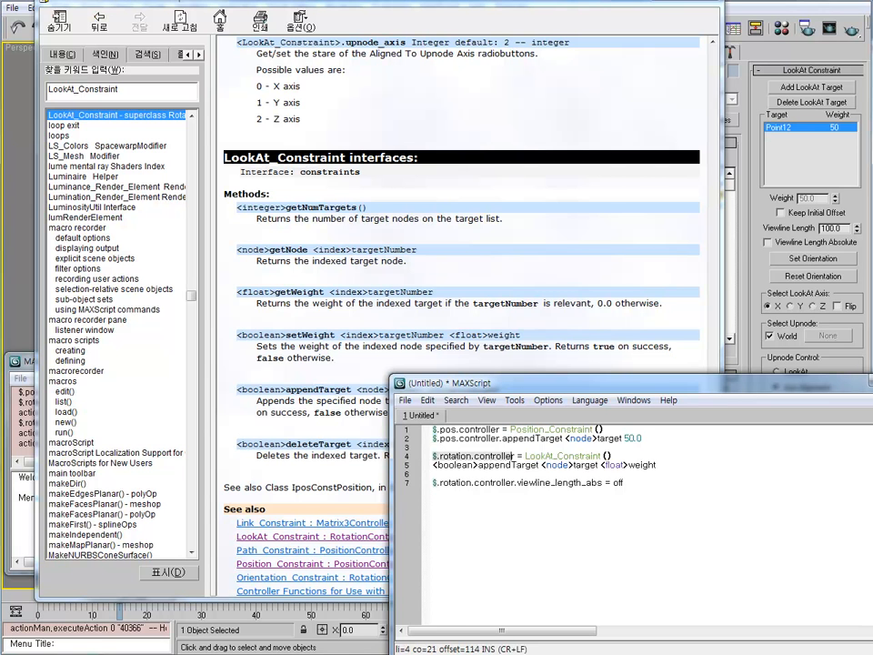
{"action": "key", "text": "Down"}
{"action": "key", "text": "Left"}
{"action": "key", "text": "Left"}
{"action": "key", "text": "Left"}
{"action": "key", "text": "Left"}
{"action": "key", "text": "Left"}
{"action": "key", "text": "Left"}
{"action": "key", "text": "Left"}
{"action": "key", "text": "Left"}
{"action": "key", "text": "Left"}
{"action": "key", "text": "Left"}
{"action": "key", "text": "Left"}
{"action": "key", "text": "Left"}
{"action": "key", "text": "Left"}
{"action": "key", "text": "Right"}
{"action": "key", "text": "shift+Left"}
{"action": "key", "text": "shift+Left"}
{"action": "key", "text": "shift+Left"}
{"action": "key", "text": "shift+Left"}
{"action": "key", "text": "shift+Left"}
{"action": "key", "text": "shift+Left"}
{"action": "key", "text": "shift+Left"}
{"action": "key", "text": "shift+Left"}
{"action": "key", "text": "shift+Left"}
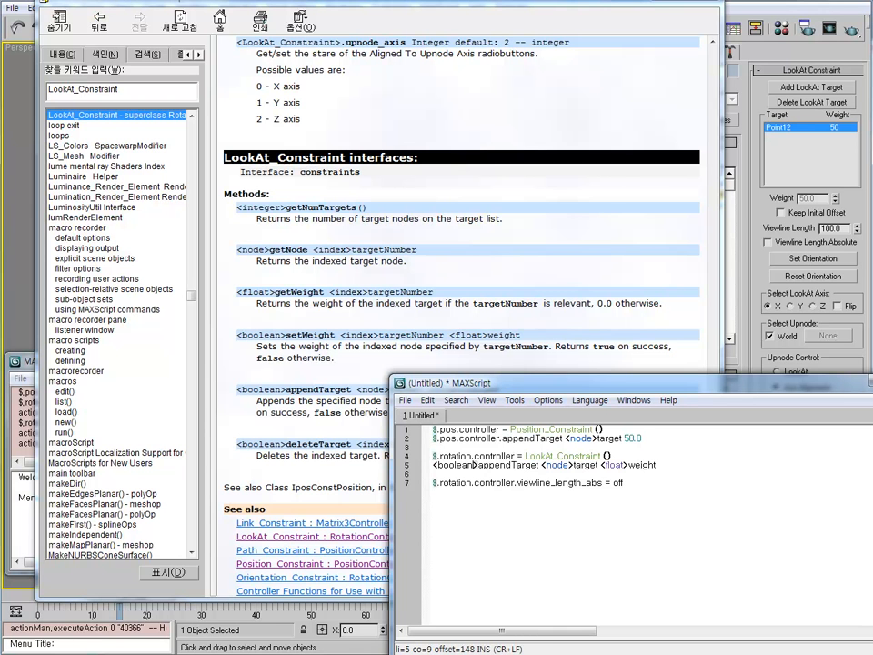
{"action": "key", "text": "ctrl+v"}
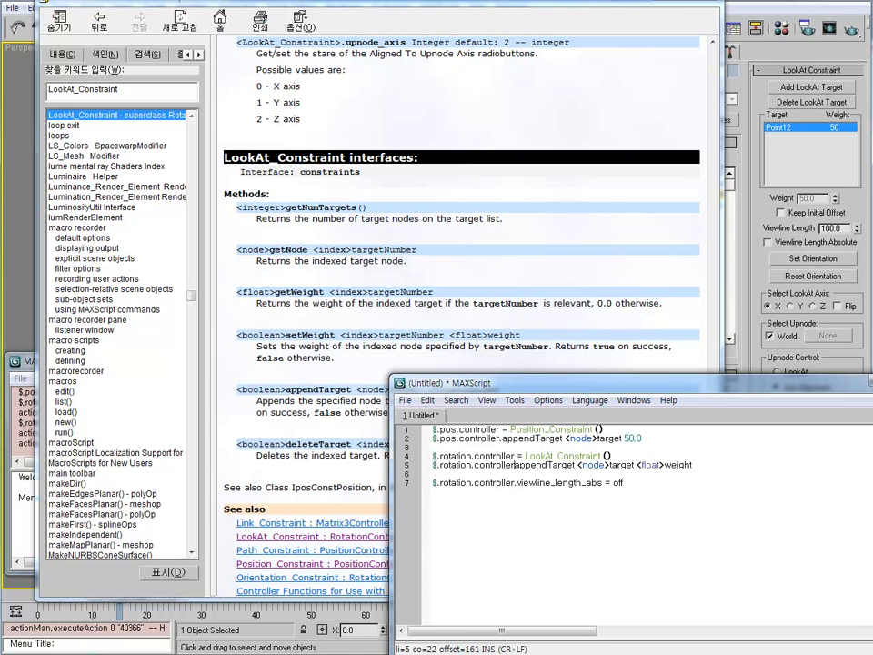
{"action": "type", "text": "."}
- Replace the <float>weight placeholder in the rotation controller's appendTarget line with 50.0
{"action": "key", "text": "Right"}
{"action": "key", "text": "Right"}
{"action": "key", "text": "Right"}
{"action": "key", "text": "Right"}
{"action": "key", "text": "Right"}
{"action": "key", "text": "Right"}
{"action": "key", "text": "Right"}
{"action": "key", "text": "Right"}
{"action": "key", "text": "Right"}
{"action": "key", "text": "Right"}
{"action": "key", "text": "Right"}
{"action": "key", "text": "Right"}
{"action": "key", "text": "Right"}
{"action": "key", "text": "Right"}
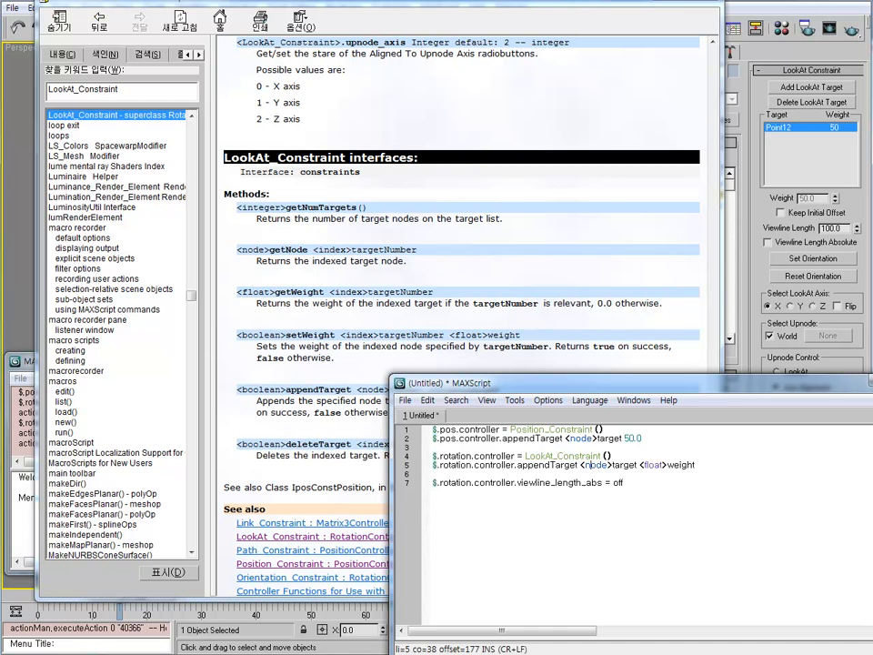
{"action": "key", "text": "Left"}
{"action": "key", "text": "shift+Right"}
{"action": "key", "text": "shift+Right"}
{"action": "key", "text": "shift+Right"}
{"action": "key", "text": "shift+Right"}
{"action": "key", "text": "shift+Right"}
{"action": "key", "text": "shift+Right"}
{"action": "key", "text": "shift+Right"}
{"action": "key", "text": "shift+Right"}
{"action": "key", "text": "shift+Right"}
{"action": "key", "text": "shift+Right"}
{"action": "key", "text": "shift+Right"}
{"action": "key", "text": "shift+Right"}
{"action": "key", "text": "shift+Right"}
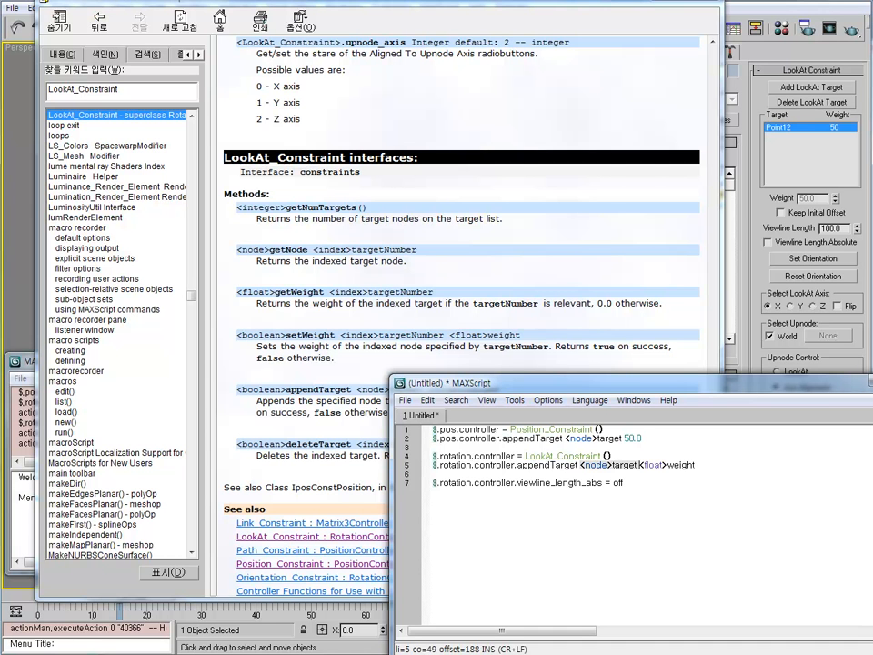
{"action": "key", "text": "Left"}
{"action": "key", "text": "Right"}
{"action": "key", "text": "Right"}
{"action": "key", "text": "Right"}
{"action": "key", "text": "Right"}
{"action": "key", "text": "Right"}
{"action": "key", "text": "Right"}
{"action": "key", "text": "Right"}
{"action": "key", "text": "Right"}
{"action": "key", "text": "Right"}
{"action": "key", "text": "Right"}
{"action": "key", "text": "Right"}
{"action": "key", "text": "Right"}
{"action": "key", "text": "Right"}
{"action": "key", "text": "Right"}
{"action": "key", "text": "Right"}
{"action": "key", "text": "Right"}
{"action": "key", "text": "Right"}
{"action": "key", "text": "Right"}
{"action": "key", "text": "Right"}
{"action": "key", "text": "Right"}
{"action": "key", "text": "BackSpace"}
{"action": "key", "text": "BackSpace"}
{"action": "key", "text": "BackSpace"}
{"action": "key", "text": "BackSpace"}
{"action": "key", "text": "BackSpace"}
{"action": "key", "text": "BackSpace"}
{"action": "key", "text": "BackSpace"}
{"action": "key", "text": "BackSpace"}
{"action": "key", "text": "BackSpace"}
{"action": "key", "text": "BackSpace"}
{"action": "key", "text": "BackSpace"}
{"action": "key", "text": "BackSpace"}
{"action": "key", "text": "BackSpace"}
{"action": "type", "text": "50.0"}
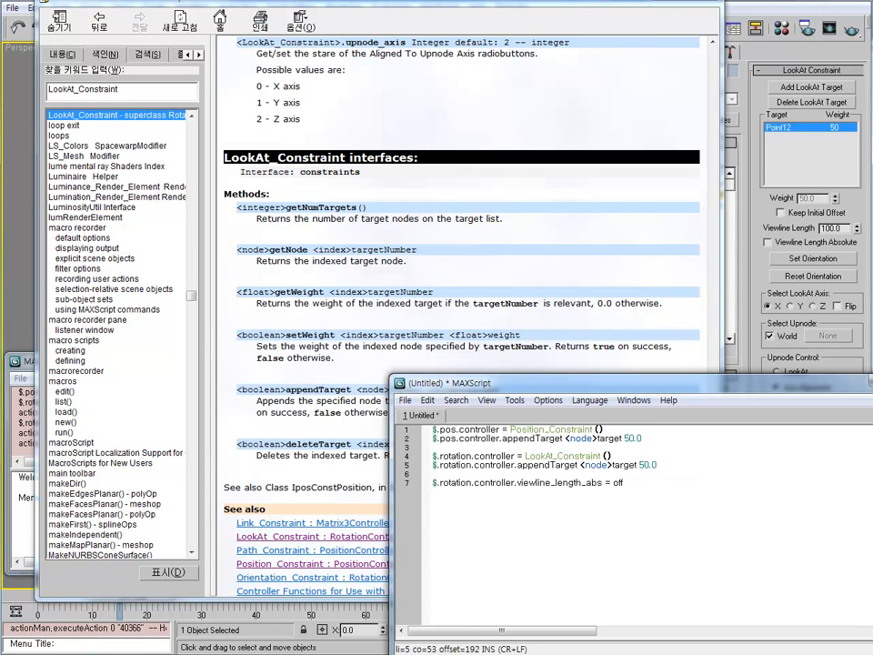
- Close the MAXScript Reference and move the script editor clear of the bone chain, leaving nothing selected
{"action": "left_click", "coordinate": [704, 1]}
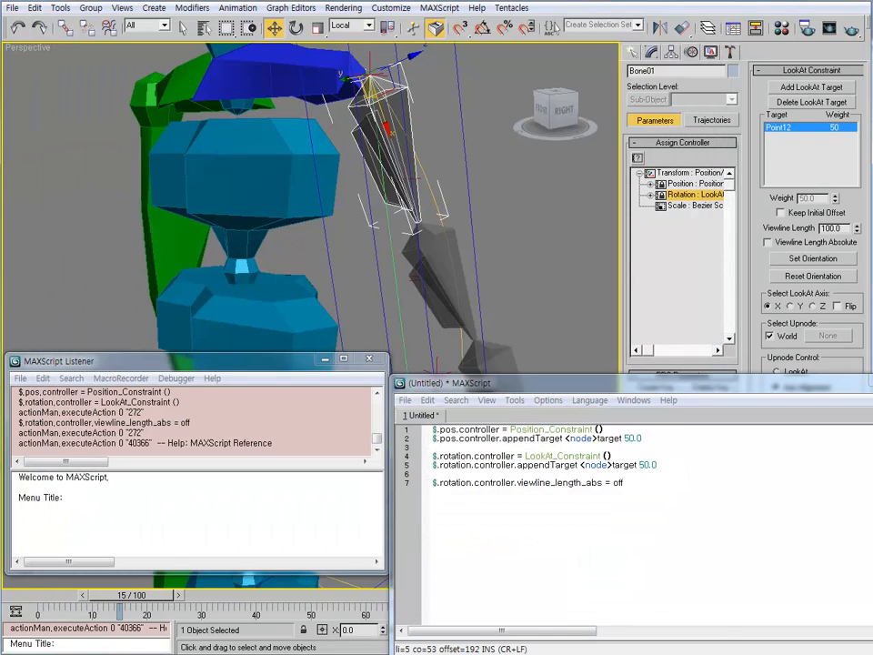
{"action": "left_click_drag", "start_coordinate": [437, 375], "coordinate": [571, 366]}
{"action": "left_click", "coordinate": [593, 336]}
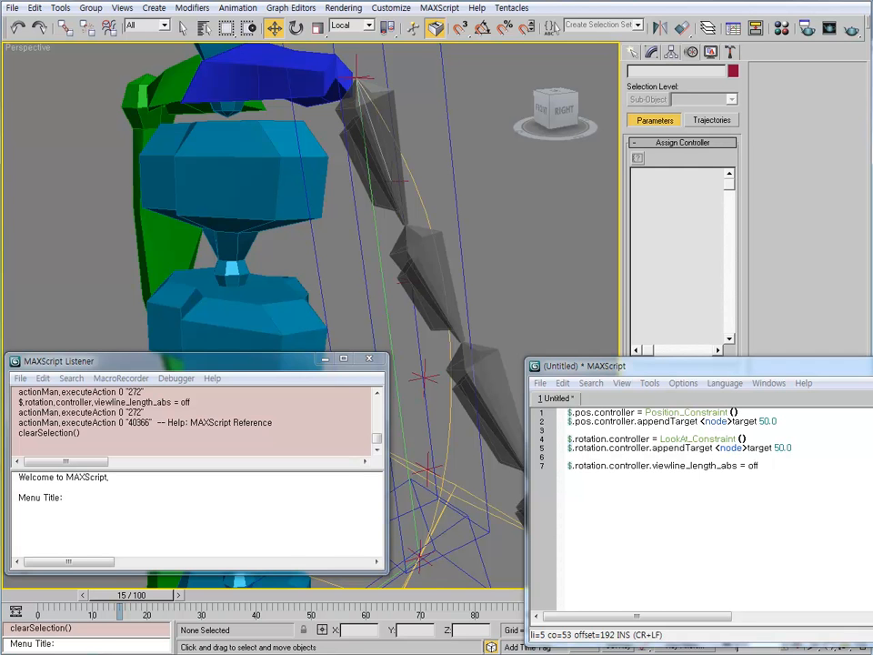
{"action": "left_click", "coordinate": [426, 273]}
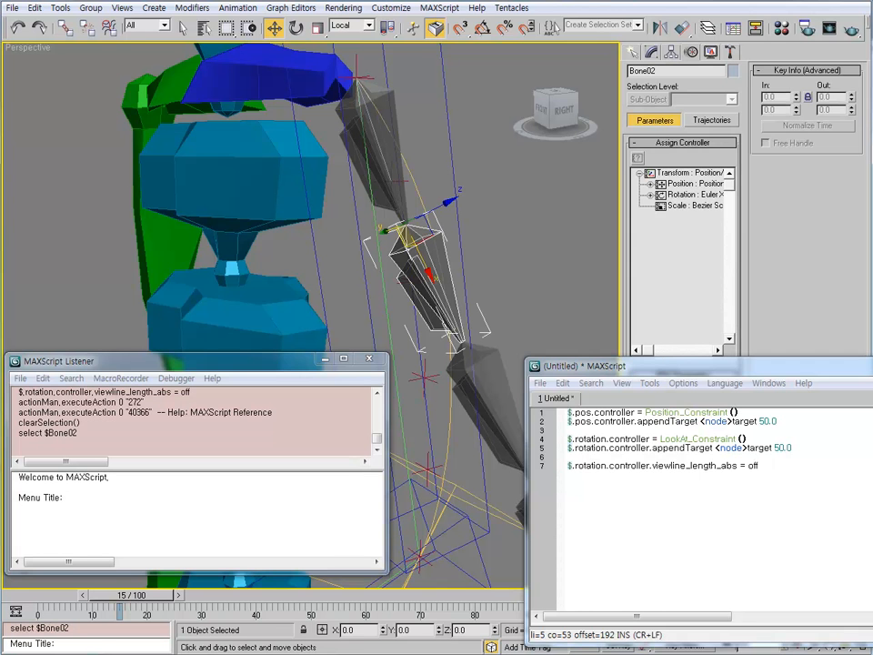
{"action": "left_click", "coordinate": [423, 213], "text": "ctrl"}
{"action": "left_click", "coordinate": [509, 264]}
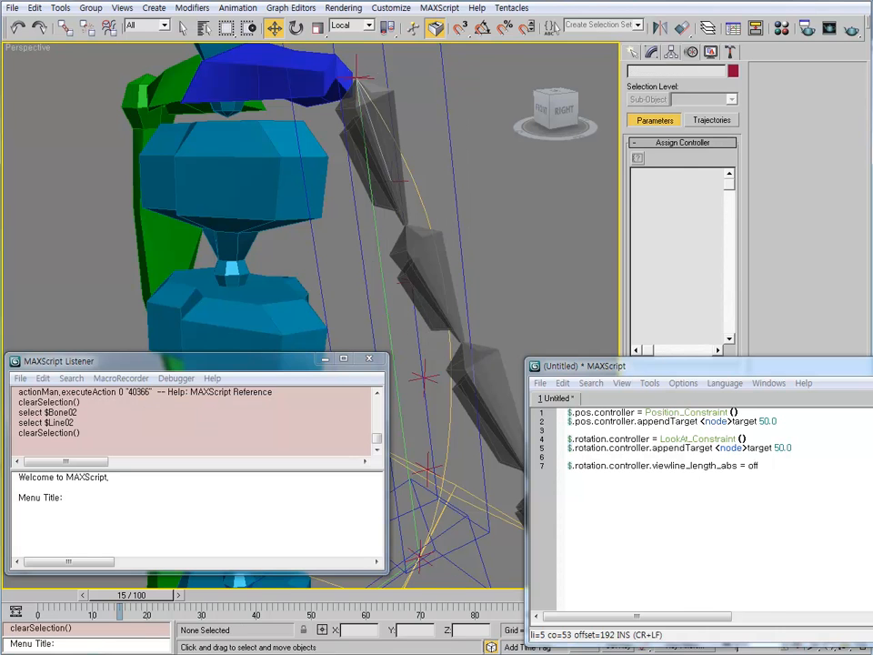
- Select Bone02, Point12 and Point14 together in that order
{"action": "left_click", "coordinate": [422, 244]}
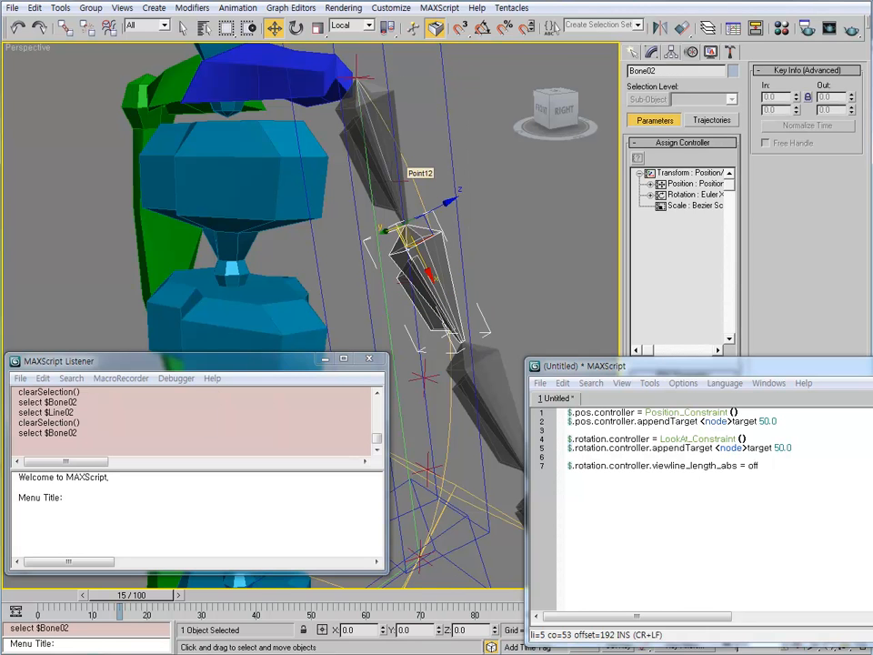
{"action": "left_click", "coordinate": [404, 166], "text": "ctrl"}
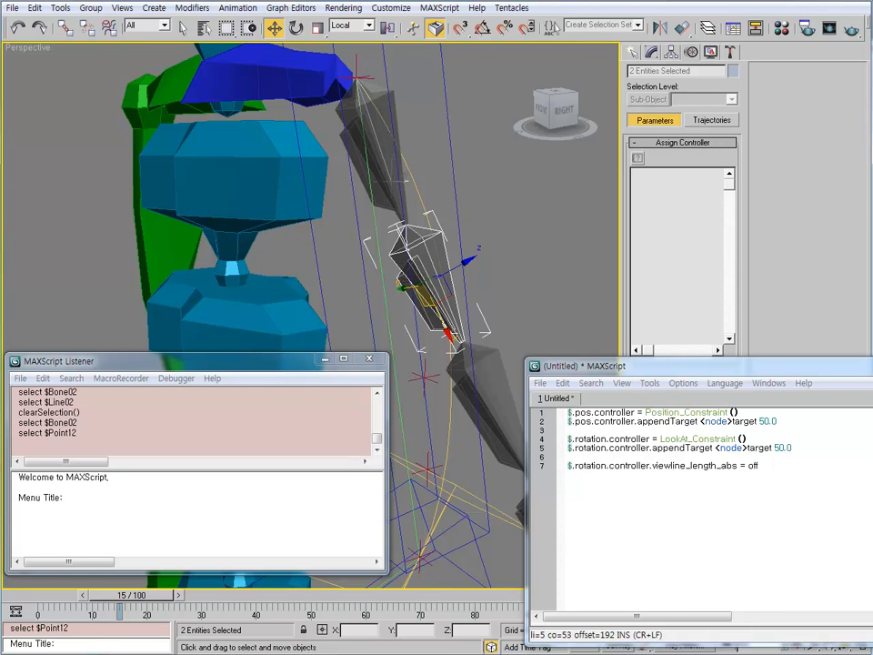
{"action": "left_click", "coordinate": [422, 377], "text": "ctrl"}
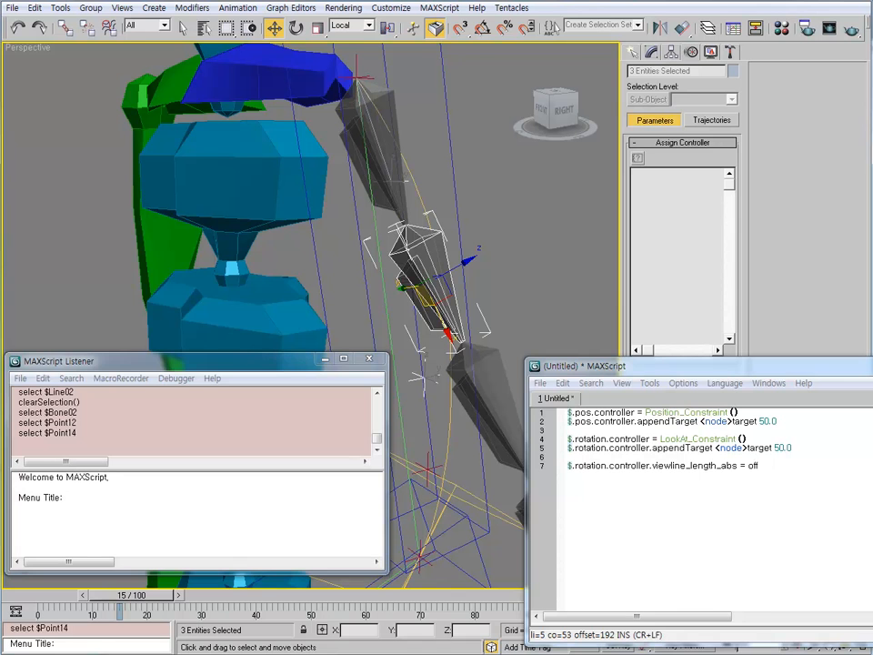
- Clear the MAXScript Listener's recorded commands and evaluate selection[1] to identify the first selected object
{"action": "left_click", "coordinate": [191, 441]}
{"action": "key", "text": "ctrl+d"}
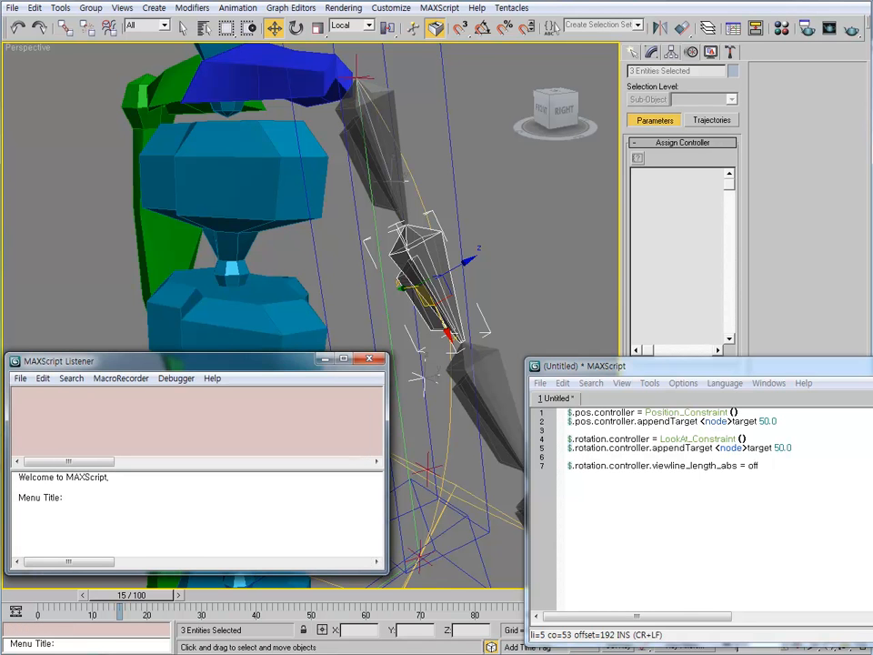
{"action": "type", "text": "selection[1]"}
{"action": "key", "text": "Return"}
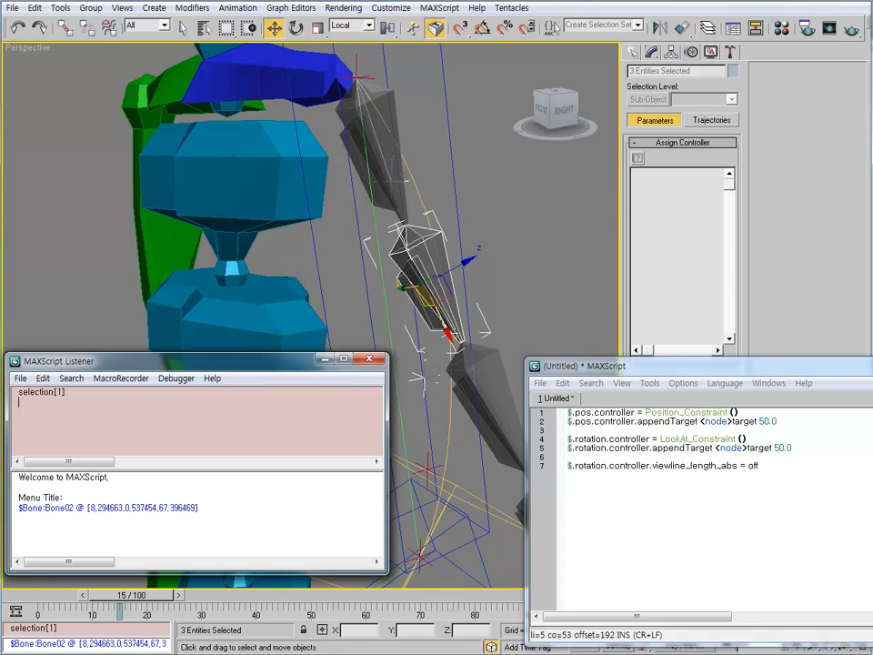
- Evaluate selection[2] and selection[3] in the MAXScript Listener to identify the second and third selected objects
{"action": "key", "text": "BackSpace"}
{"action": "key", "text": "BackSpace"}
{"action": "type", "text": "2]"}
{"action": "key", "text": "Return"}
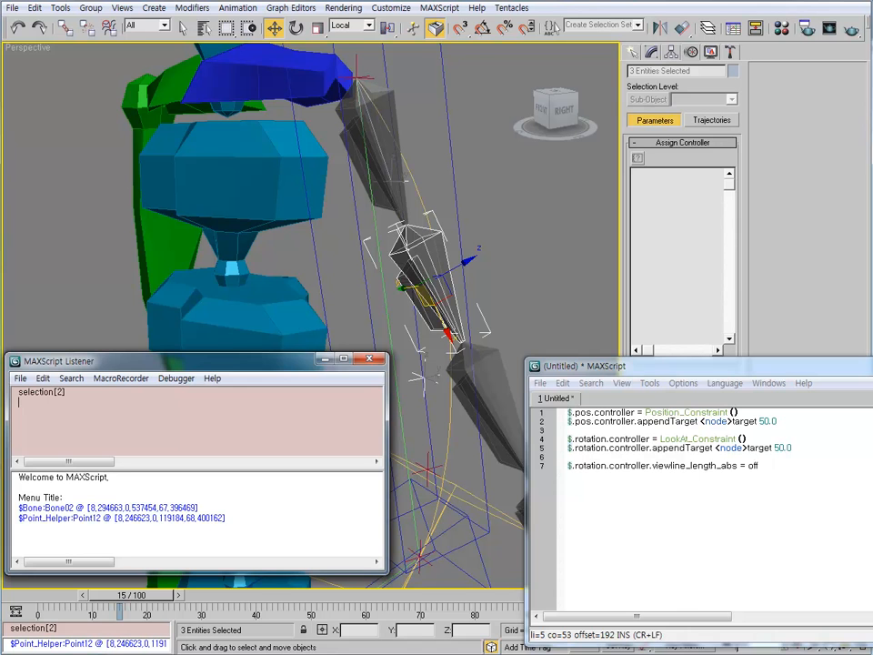
{"action": "key", "text": "BackSpace"}
{"action": "key", "text": "BackSpace"}
{"action": "key", "text": "BackSpace"}
{"action": "type", "text": "3]"}
{"action": "key", "text": "Return"}
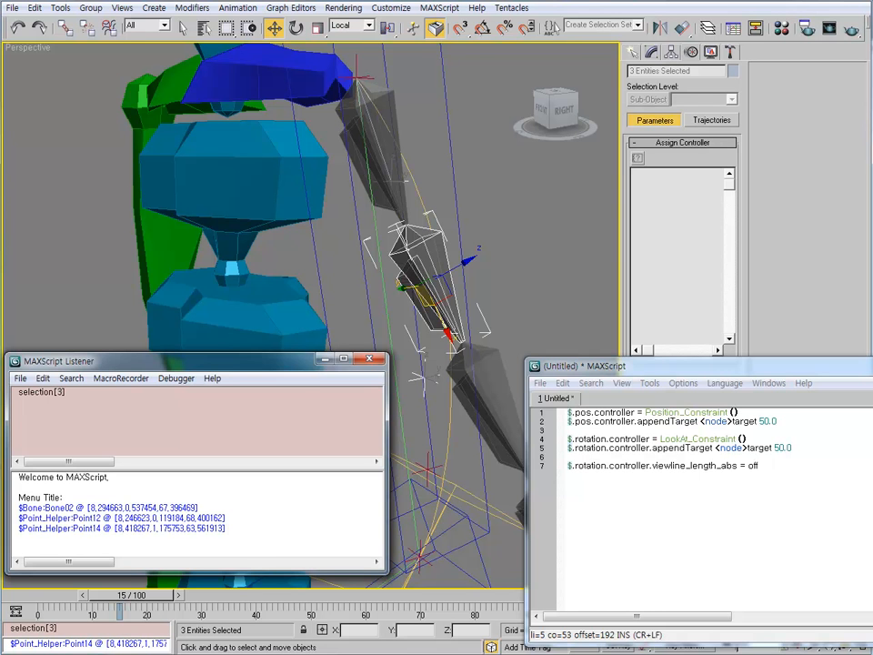
- Replace the $ in the script's Position_Constraint assignment line with selection[1]
{"action": "left_click", "coordinate": [780, 421]}
{"action": "left_click", "coordinate": [581, 421]}
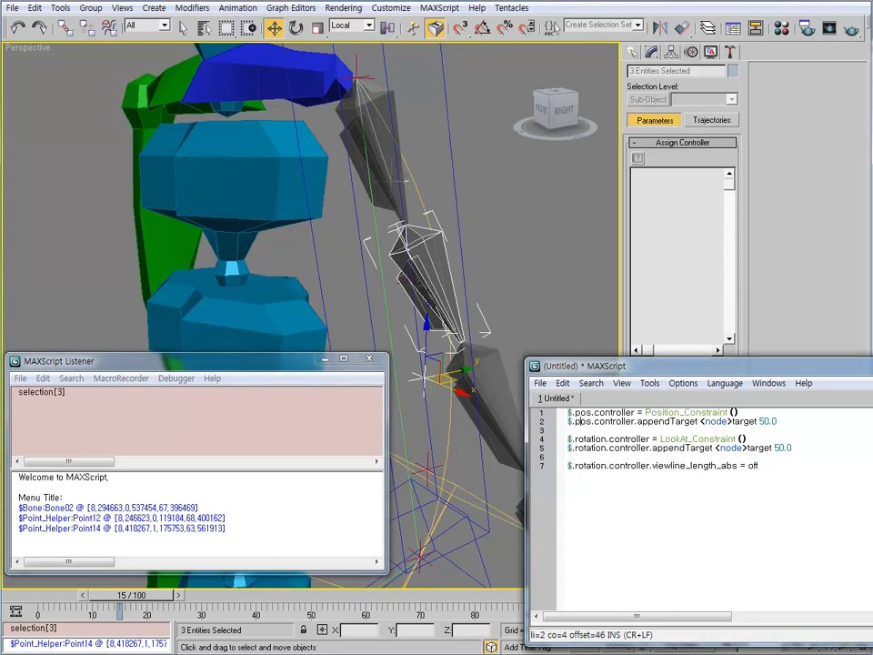
{"action": "key", "text": "Up"}
{"action": "key", "text": "Left"}
{"action": "key", "text": "Left"}
{"action": "key", "text": "Left"}
{"action": "key", "text": "Delete"}
{"action": "type", "text": "sele"}
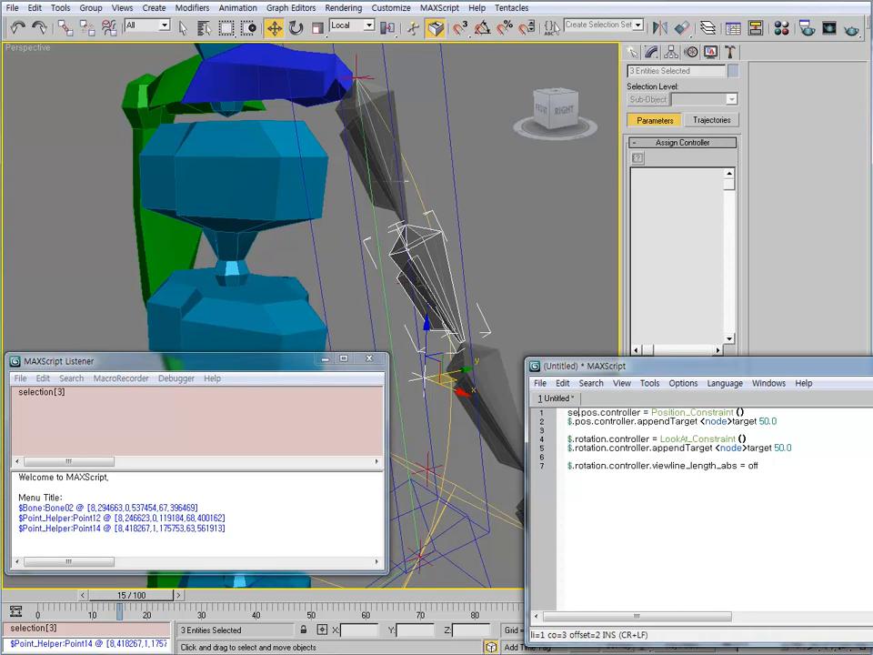
{"action": "type", "text": "ction[1]."}
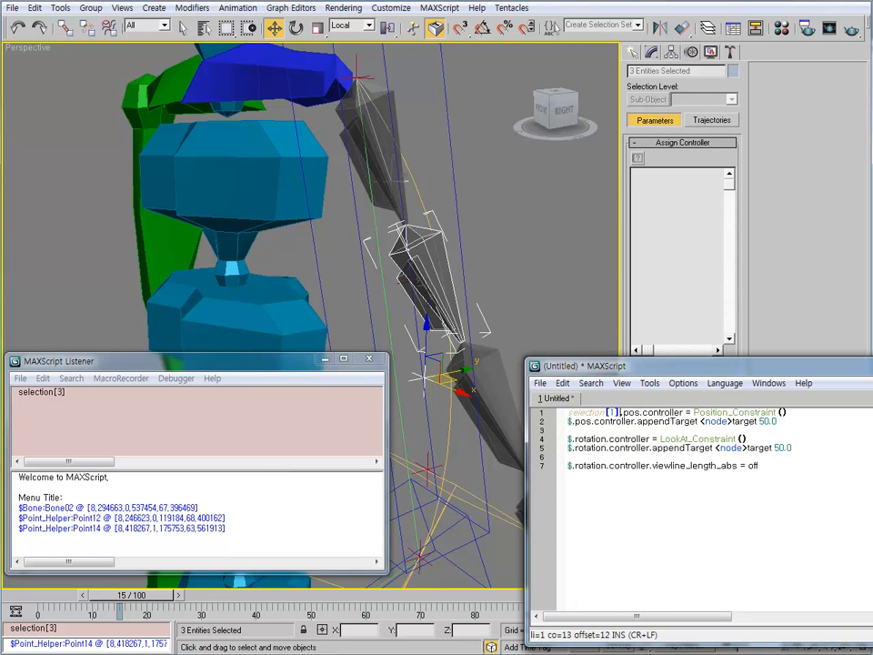
- Replace the $ in the position controller's appendTarget line with selection[1]
{"action": "key", "text": "Down"}
{"action": "key", "text": "End"}
{"action": "key", "text": "Home"}
{"action": "key", "text": "Up"}
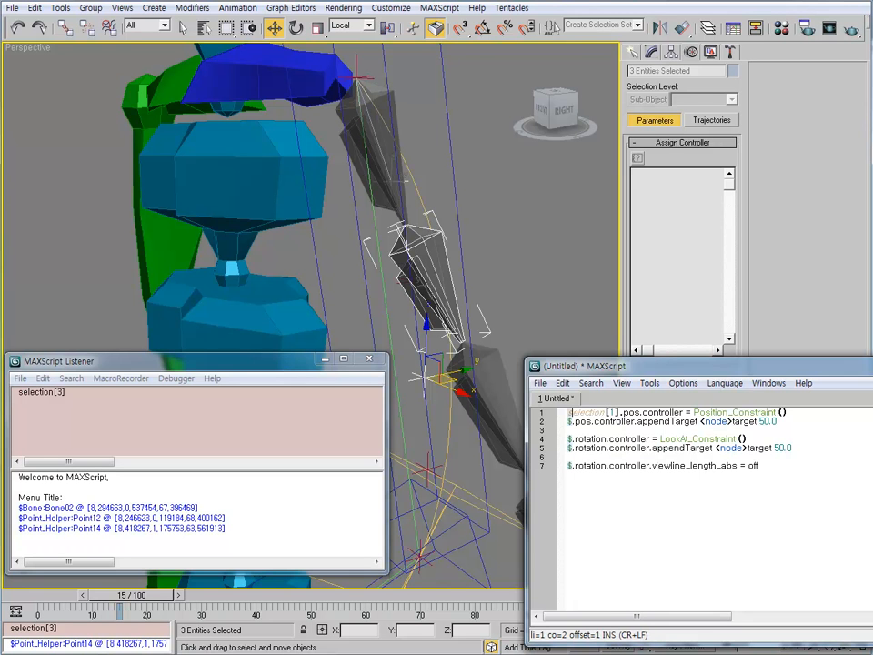
{"action": "key", "text": "Right"}
{"action": "key", "text": "Right"}
{"action": "key", "text": "Right"}
{"action": "key", "text": "Right"}
{"action": "key", "text": "Right"}
{"action": "key", "text": "Right"}
{"action": "key", "text": "Right"}
{"action": "key", "text": "Right"}
{"action": "key", "text": "Right"}
{"action": "key", "text": "Right"}
{"action": "key", "text": "Right"}
{"action": "key", "text": "Right"}
{"action": "key", "text": "Down"}
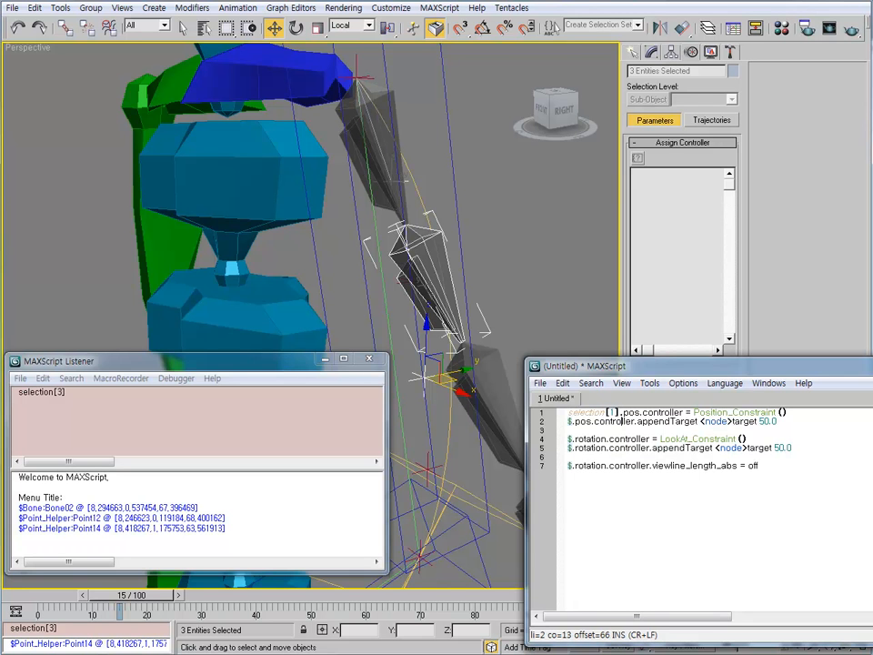
{"action": "key", "text": "Home"}
{"action": "key", "text": "shift+Right"}
{"action": "type", "text": "selection[1]"}
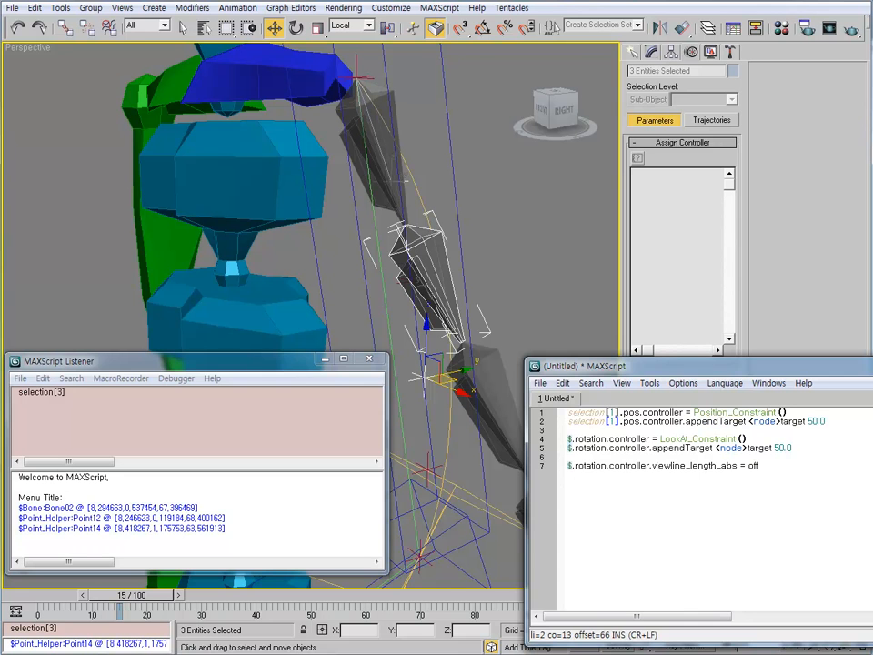
- Replace the <node>target placeholder in the position controller's appendTarget line with selection[2]
{"action": "key", "text": "Right"}
{"action": "key", "text": "Right"}
{"action": "key", "text": "Right"}
{"action": "key", "text": "Right"}
{"action": "key", "text": "Right"}
{"action": "key", "text": "Right"}
{"action": "key", "text": "Right"}
{"action": "key", "text": "Right"}
{"action": "key", "text": "Right"}
{"action": "key", "text": "Right"}
{"action": "key", "text": "Right"}
{"action": "key", "text": "Right"}
{"action": "key", "text": "Right"}
{"action": "key", "text": "Right"}
{"action": "key", "text": "Right"}
{"action": "key", "text": "Right"}
{"action": "key", "text": "Right"}
{"action": "key", "text": "Right"}
{"action": "key", "text": "Right"}
{"action": "key", "text": "Right"}
{"action": "key", "text": "Right"}
{"action": "key", "text": "Right"}
{"action": "key", "text": "Right"}
{"action": "key", "text": "Right"}
{"action": "key", "text": "Right"}
{"action": "key", "text": "Right"}
{"action": "key", "text": "Right"}
{"action": "key", "text": "Right"}
{"action": "key", "text": "Right"}
{"action": "key", "text": "Right"}
{"action": "key", "text": "Right"}
{"action": "key", "text": "Right"}
{"action": "key", "text": "Right"}
{"action": "key", "text": "Right"}
{"action": "key", "text": "Right"}
{"action": "key", "text": "Right"}
{"action": "key", "text": "Right"}
{"action": "key", "text": "Right"}
{"action": "key", "text": "Right"}
{"action": "key", "text": "Right"}
{"action": "key", "text": "Right"}
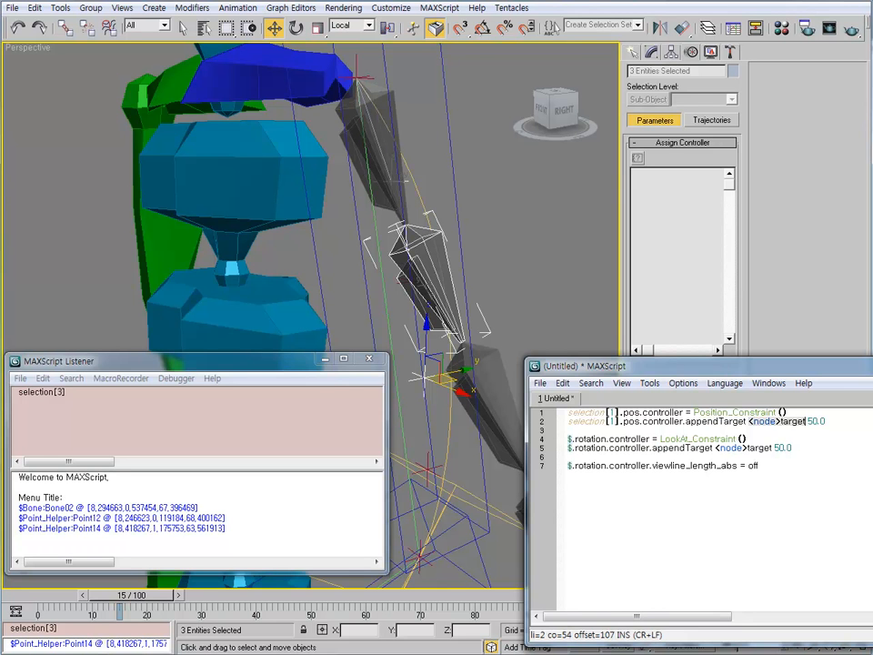
{"action": "key", "text": "BackSpace"}
{"action": "key", "text": "BackSpace"}
{"action": "key", "text": "BackSpace"}
{"action": "key", "text": "BackSpace"}
{"action": "key", "text": "BackSpace"}
{"action": "key", "text": "BackSpace"}
{"action": "key", "text": "BackSpace"}
{"action": "key", "text": "BackSpace"}
{"action": "key", "text": "BackSpace"}
{"action": "key", "text": "BackSpace"}
{"action": "key", "text": "BackSpace"}
{"action": "key", "text": "BackSpace"}
{"action": "type", "text": "selection[2"}
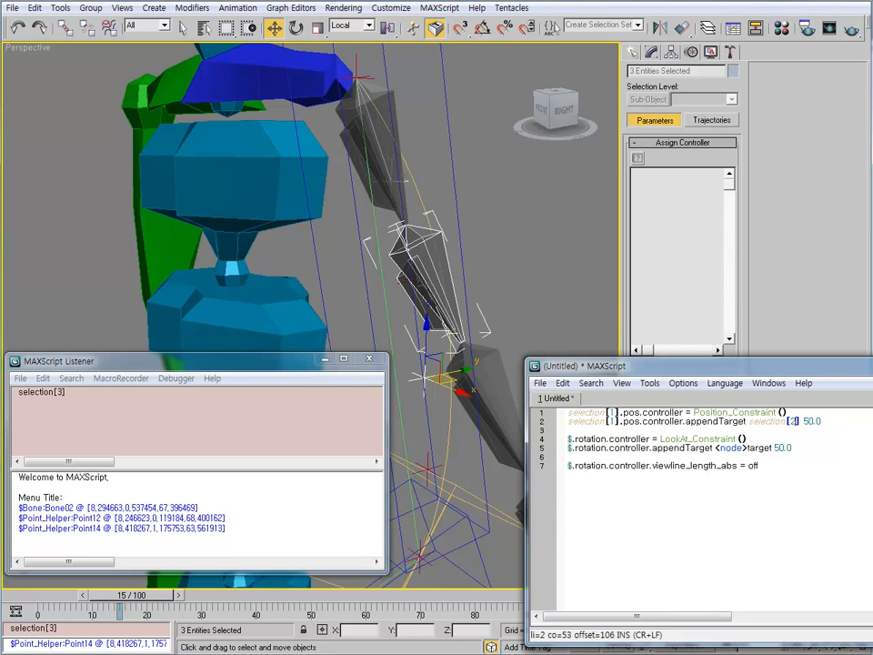
- Replace the $ in the script's LookAt_Constraint assignment line with selection[1]
{"action": "key", "text": "Down"}
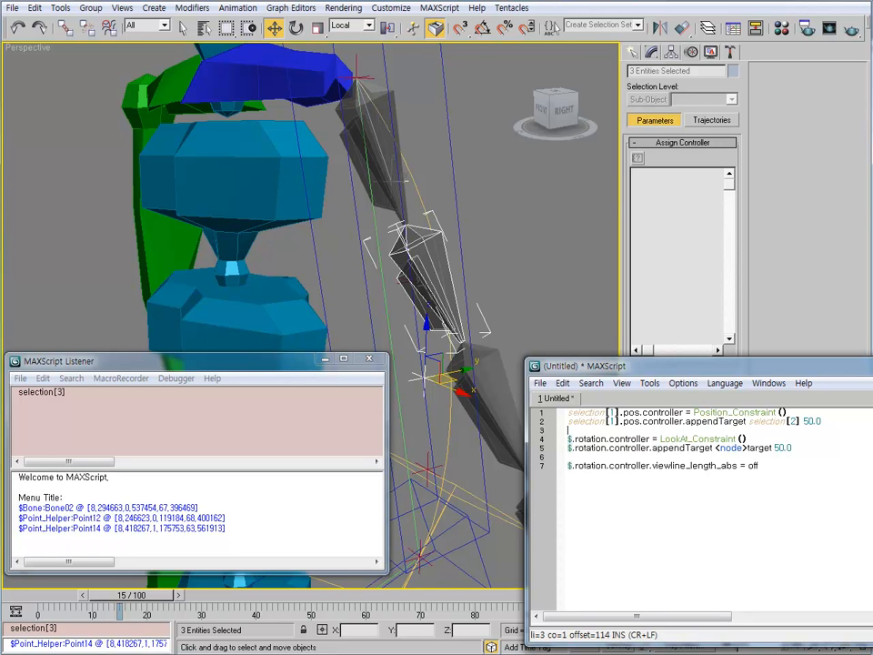
{"action": "key", "text": "Down"}
{"action": "key", "text": "shift+Right"}
{"action": "type", "text": "selection[1]"}
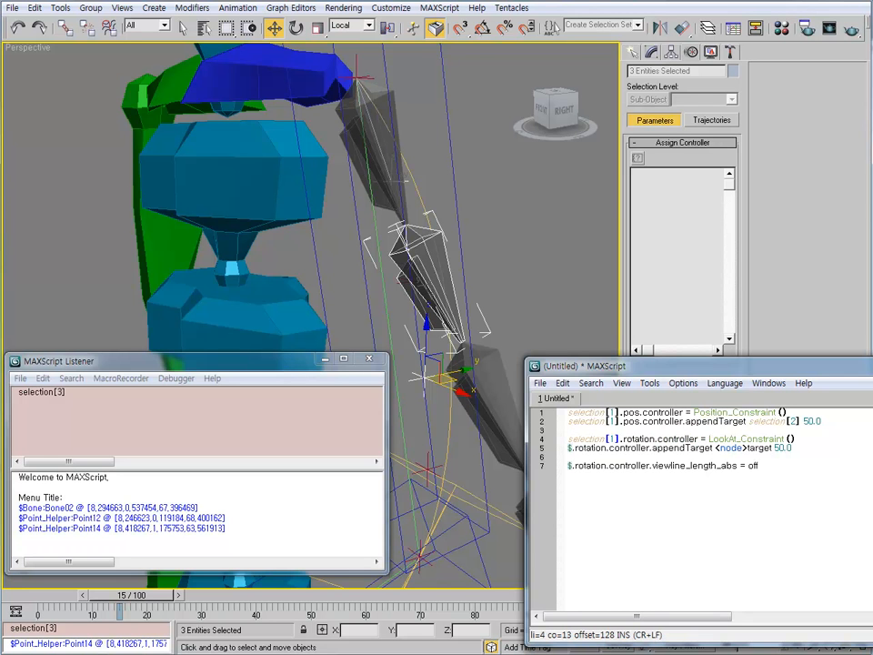
- Replace the $ in the rotation controller's appendTarget line with selection[1]
{"action": "key", "text": "shift+Left"}
{"action": "key", "text": "Right"}
{"action": "key", "text": "Right"}
{"action": "key", "text": "Right"}
{"action": "key", "text": "Right"}
{"action": "key", "text": "Right"}
{"action": "key", "text": "Right"}
{"action": "key", "text": "Right"}
{"action": "key", "text": "Right"}
{"action": "key", "text": "Right"}
{"action": "key", "text": "Right"}
{"action": "key", "text": "Right"}
{"action": "key", "text": "Right"}
{"action": "key", "text": "Right"}
{"action": "key", "text": "Right"}
{"action": "key", "text": "Right"}
{"action": "key", "text": "Right"}
{"action": "key", "text": "Right"}
{"action": "key", "text": "Down"}
{"action": "key", "text": "Home"}
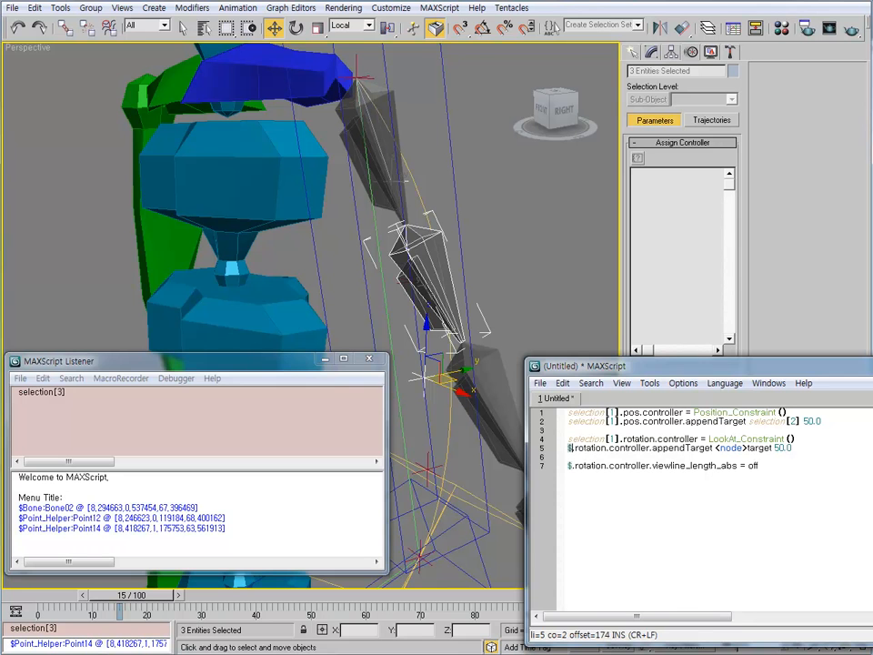
{"action": "type", "text": "selection[1]"}
- Replace the <node>target placeholder in the rotation controller's appendTarget line with selection[3]
{"action": "key", "text": "Right"}
{"action": "key", "text": "Right"}
{"action": "key", "text": "Right"}
{"action": "key", "text": "Right"}
{"action": "key", "text": "Right"}
{"action": "key", "text": "Right"}
{"action": "key", "text": "Right"}
{"action": "key", "text": "Right"}
{"action": "key", "text": "Right"}
{"action": "key", "text": "Right"}
{"action": "key", "text": "Right"}
{"action": "key", "text": "Right"}
{"action": "key", "text": "Right"}
{"action": "key", "text": "Right"}
{"action": "key", "text": "Right"}
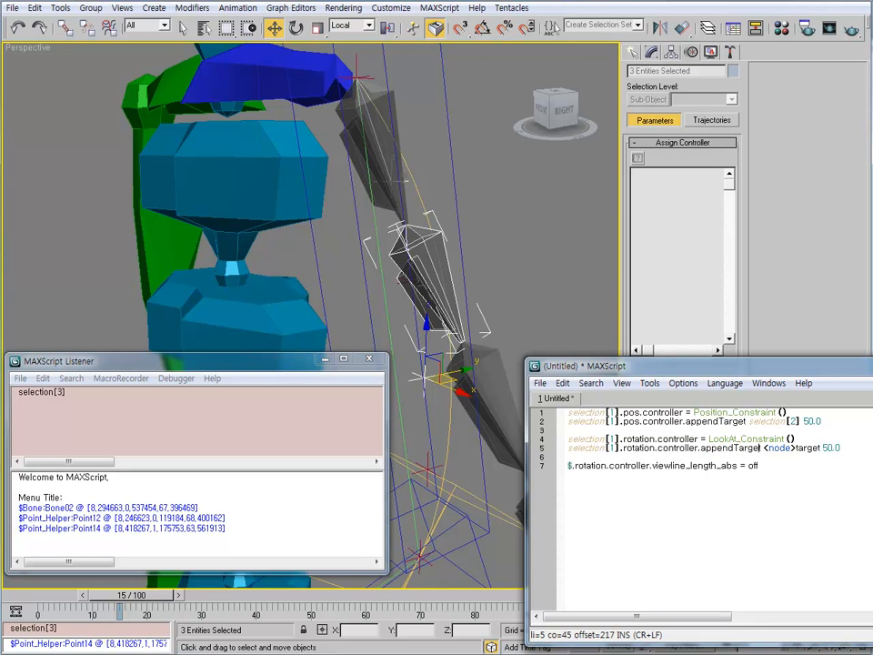
{"action": "key", "text": "shift+Right"}
{"action": "key", "text": "shift+Right"}
{"action": "key", "text": "shift+Right"}
{"action": "key", "text": "shift+Right"}
{"action": "key", "text": "shift+Right"}
{"action": "key", "text": "shift+Right"}
{"action": "key", "text": "shift+Right"}
{"action": "key", "text": "shift+Right"}
{"action": "key", "text": "shift+Right"}
{"action": "key", "text": "shift+Right"}
{"action": "key", "text": "shift+Right"}
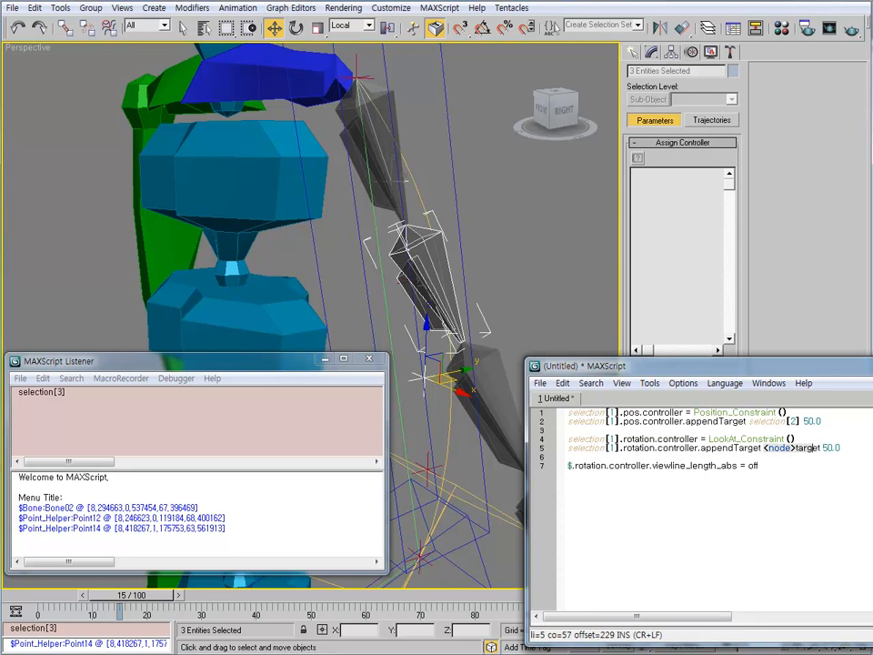
{"action": "type", "text": "selection[1]"}
{"action": "key", "text": "BackSpace"}
{"action": "type", "text": "3"}
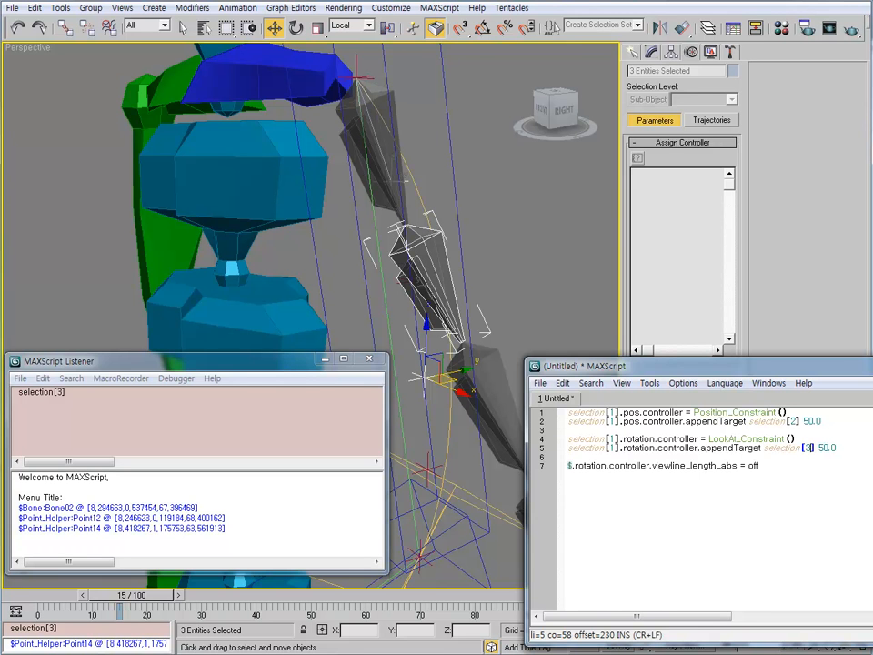
- Replace the $ in the viewline_length_abs line with selection[1]
{"action": "key", "text": "Down"}
{"action": "key", "text": "Down"}
{"action": "key", "text": "Home"}
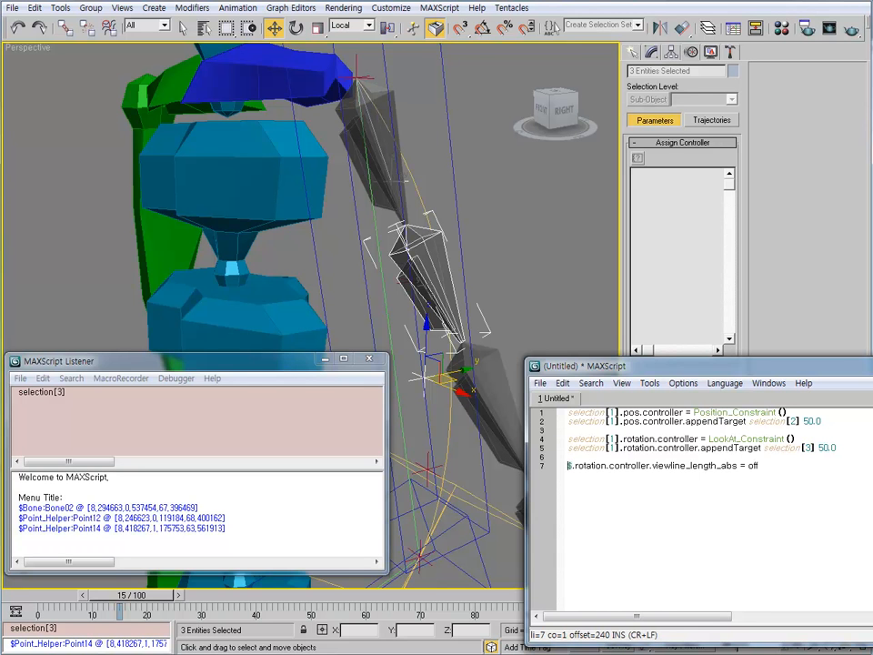
{"action": "type", "text": "selection[1]"}
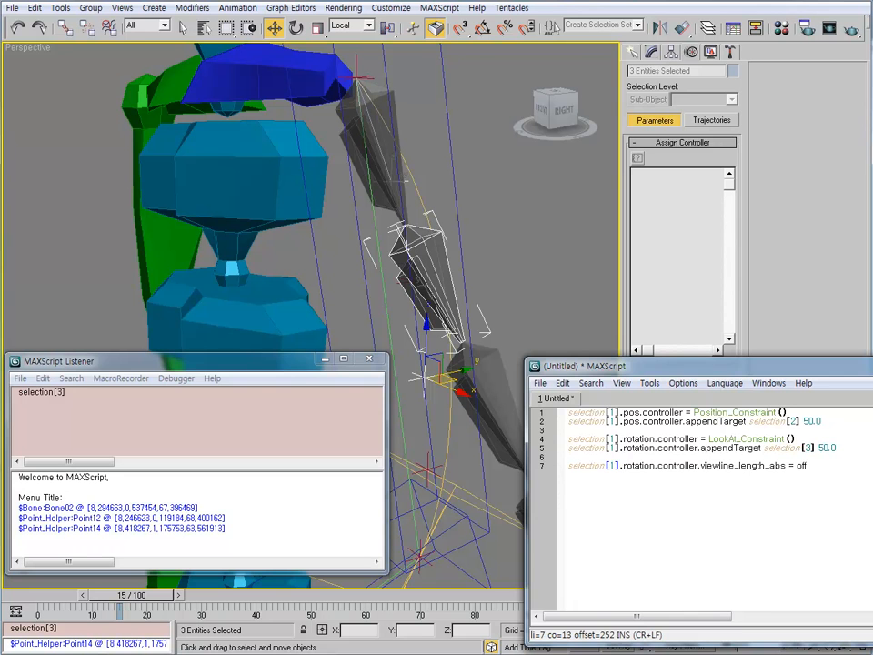
- Reposition the script editor, close the MAXScript Listener and clear the object selection
{"action": "left_click", "coordinate": [756, 464]}
{"action": "left_click", "coordinate": [700, 464]}
{"action": "left_click_drag", "start_coordinate": [691, 365], "coordinate": [642, 350]}
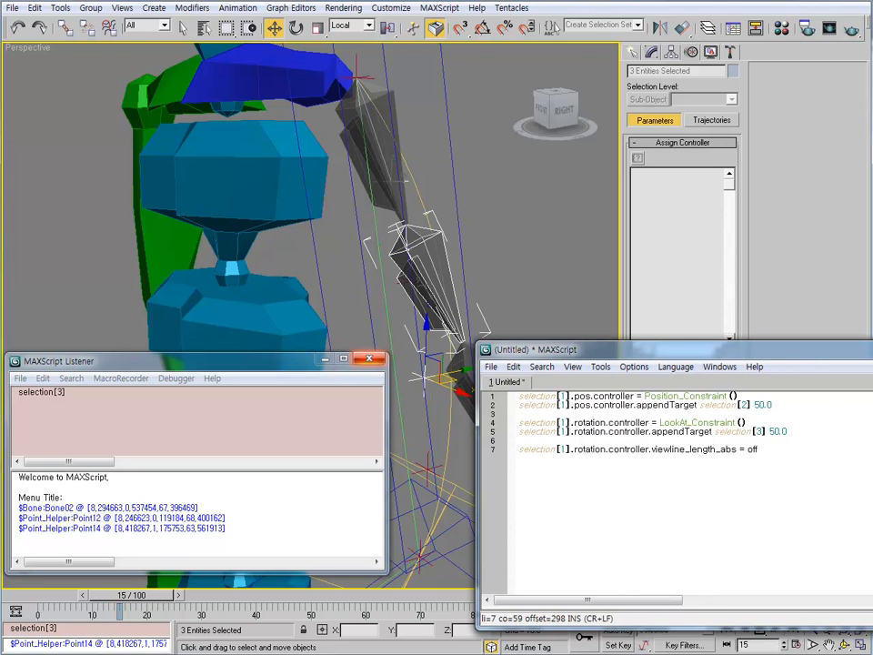
{"action": "left_click", "coordinate": [368, 359]}
{"action": "middle_click_drag", "start_coordinate": [368, 358], "coordinate": [295, 386]}
{"action": "left_click", "coordinate": [295, 385]}
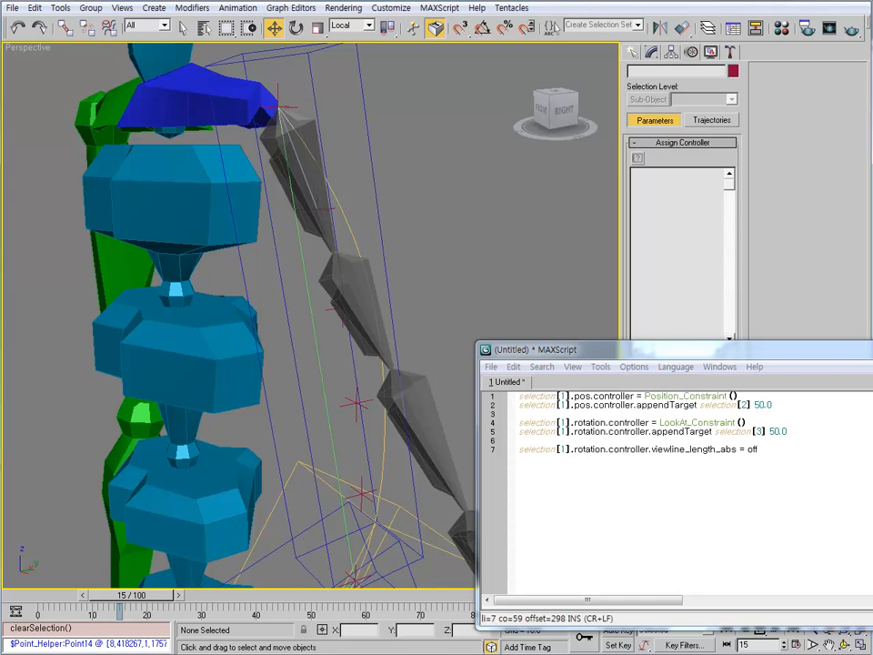
- Display the Perspective viewport in wireframe and select Bone02 in the arm's bone chain
{"action": "left_click", "coordinate": [355, 304]}
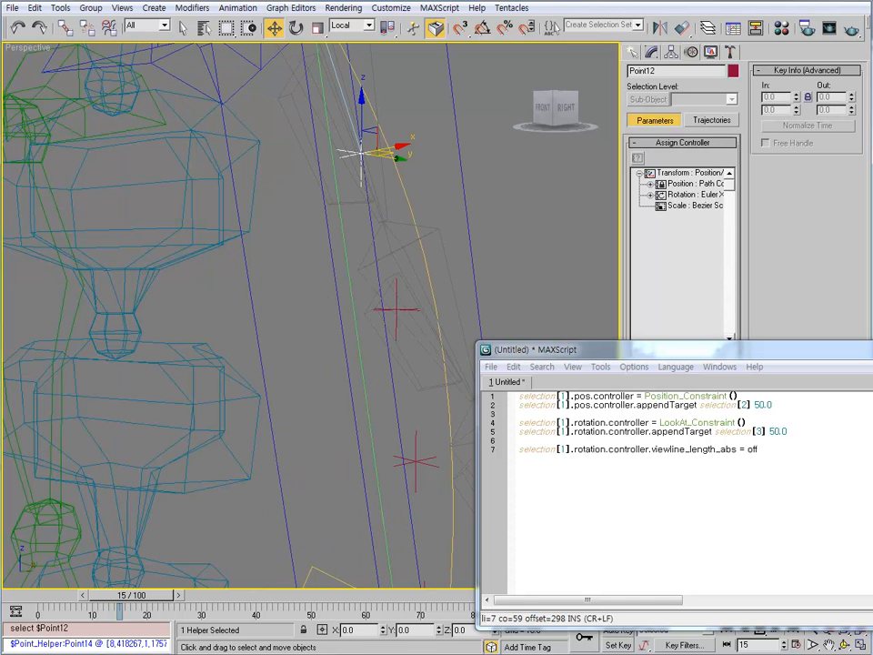
{"action": "left_click", "coordinate": [400, 249]}
{"action": "middle_click_drag", "start_coordinate": [400, 249], "coordinate": [327, 276]}
{"action": "scroll", "coordinate": [337, 263], "scroll_direction": "up", "scroll_amount": 1}
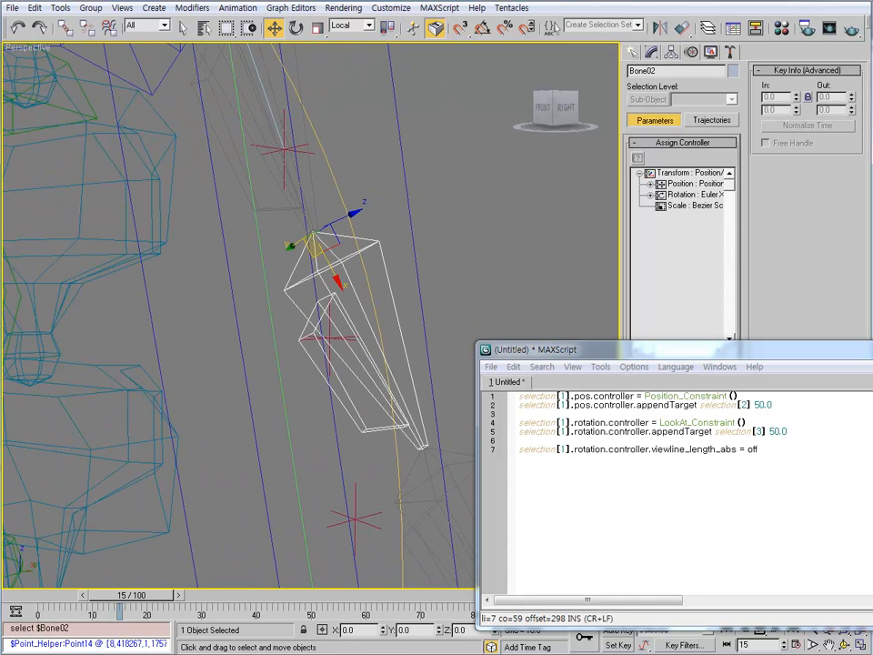
- Add Point12 and Point13 to the Bone02 selection in that order and evaluate the whole constraint script
{"action": "left_click", "coordinate": [329, 341]}
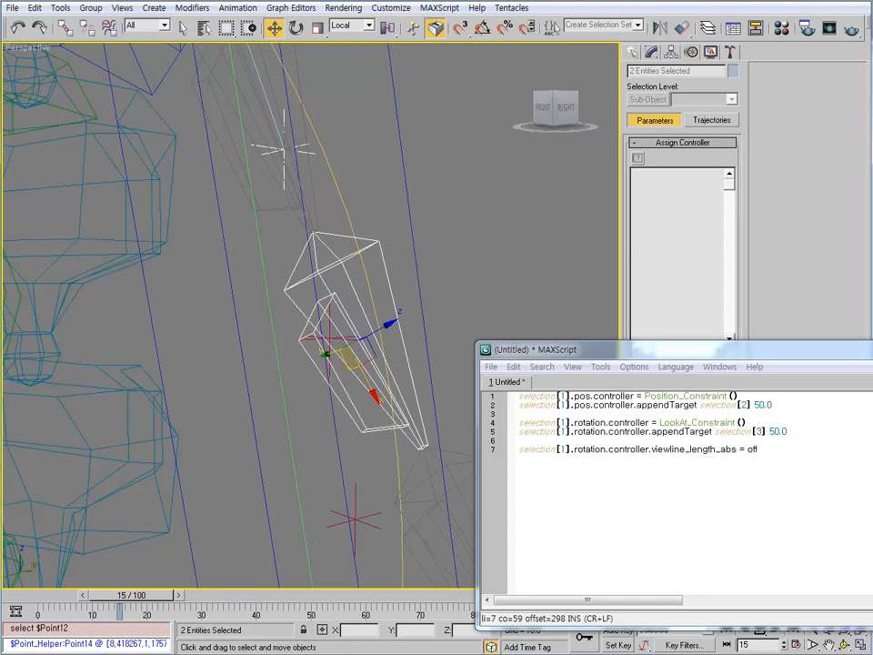
{"action": "scroll", "coordinate": [327, 338], "scroll_direction": "up", "scroll_amount": 3}
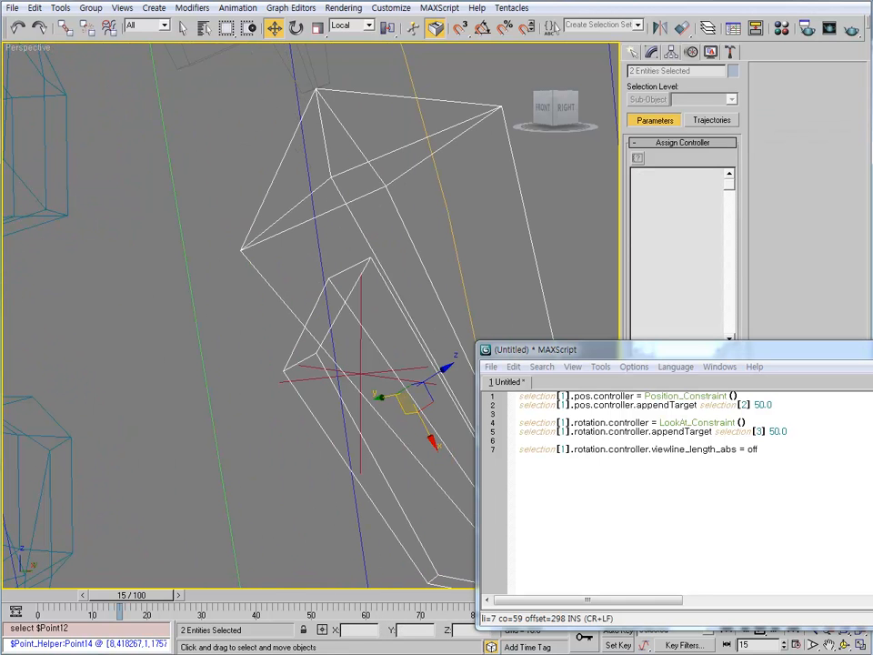
{"action": "left_click", "coordinate": [361, 347], "text": "ctrl"}
{"action": "middle_click_drag", "start_coordinate": [361, 348], "coordinate": [318, 352]}
{"action": "scroll", "coordinate": [318, 352], "scroll_direction": "down", "scroll_amount": 5}
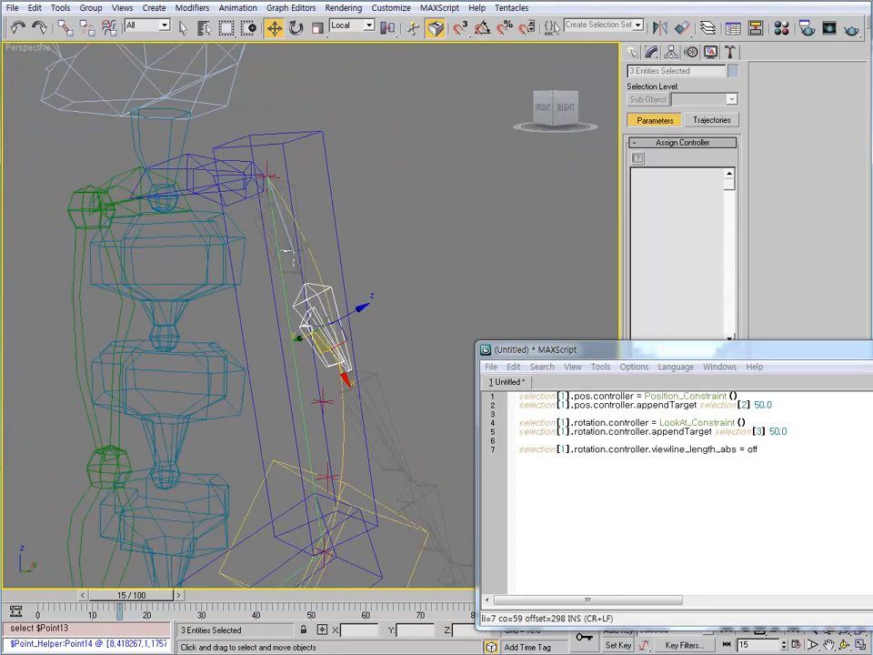
{"action": "scroll", "coordinate": [318, 352], "scroll_direction": "up", "scroll_amount": 2}
{"action": "key", "text": "ctrl+e"}
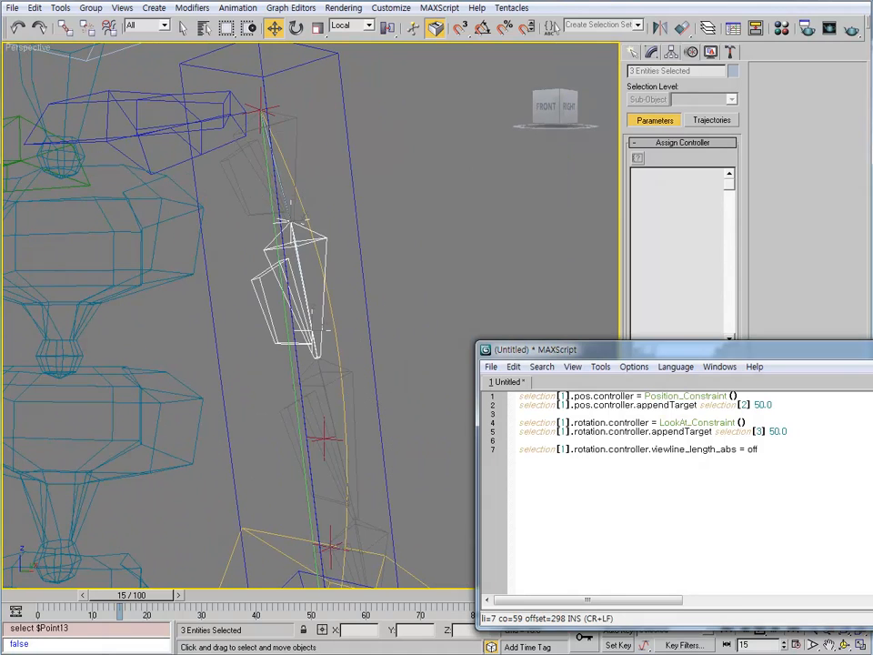
- Run the constraint script on Bone03, selected first, with Point13 as position target and Point14 as look-at target
{"action": "key", "text": "F3"}
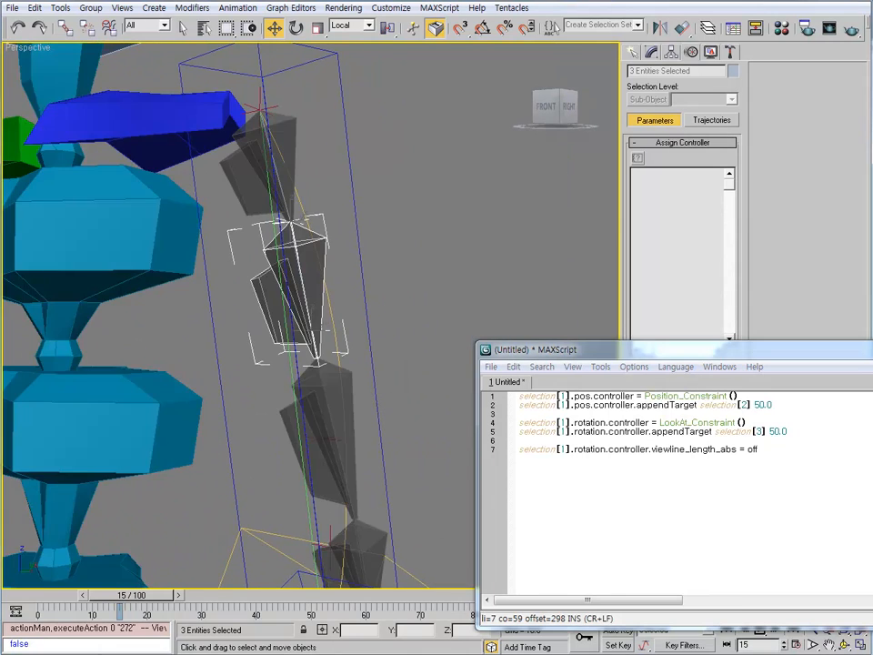
{"action": "middle_click_drag", "start_coordinate": [318, 352], "coordinate": [318, 300], "text": "alt"}
{"action": "left_click", "coordinate": [327, 363]}
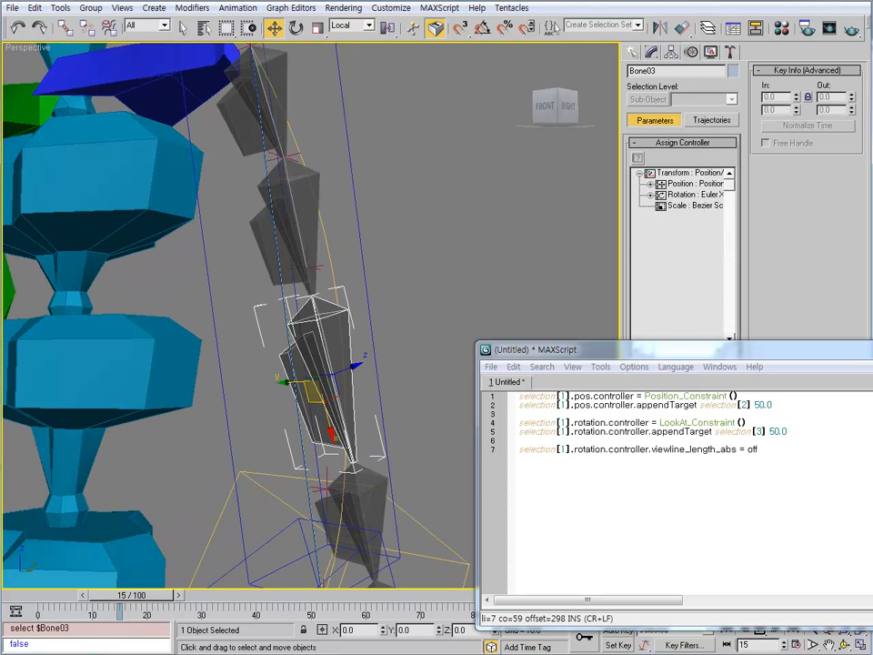
{"action": "left_click", "coordinate": [309, 240], "text": "ctrl"}
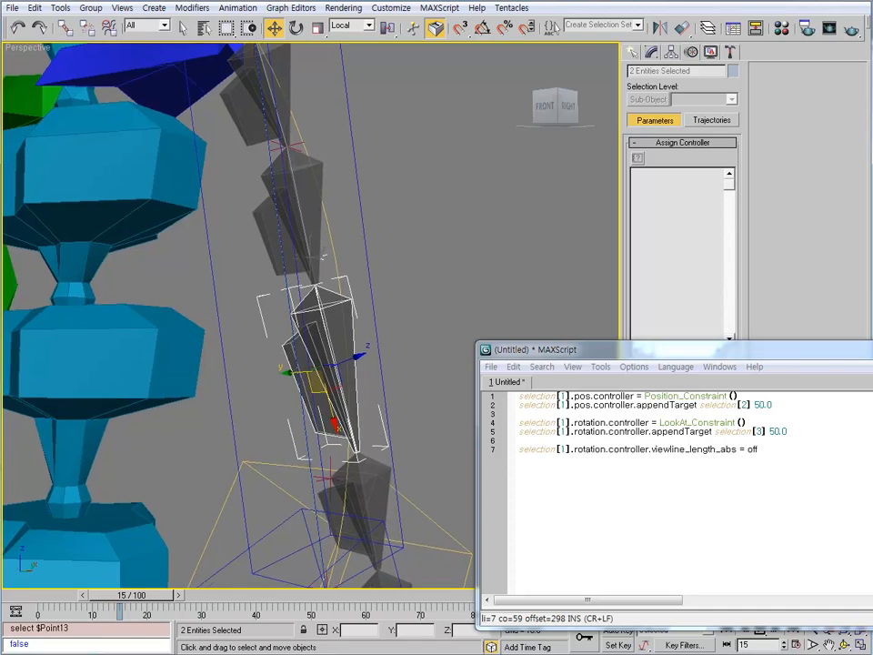
{"action": "key", "text": "F3"}
{"action": "middle_click_drag", "start_coordinate": [318, 352], "coordinate": [322, 304]}
{"action": "mouse_move", "coordinate": [322, 305]}
{"action": "middle_mouse_down", "text": "alt"}
{"action": "mouse_move", "coordinate": [389, 299]}
{"action": "mouse_move", "coordinate": [314, 301]}
{"action": "middle_mouse_up", "text": "alt"}
{"action": "scroll", "coordinate": [375, 300], "scroll_direction": "up", "scroll_amount": 2}
{"action": "scroll", "coordinate": [375, 300], "scroll_direction": "up", "scroll_amount": 3}
{"action": "left_click", "coordinate": [346, 288], "text": "ctrl"}
{"action": "left_click", "coordinate": [592, 404]}
{"action": "key", "text": "ctrl+e"}
{"action": "scroll", "coordinate": [357, 296], "scroll_direction": "down", "scroll_amount": 5}
{"action": "scroll", "coordinate": [318, 291], "scroll_direction": "up", "scroll_amount": 4}
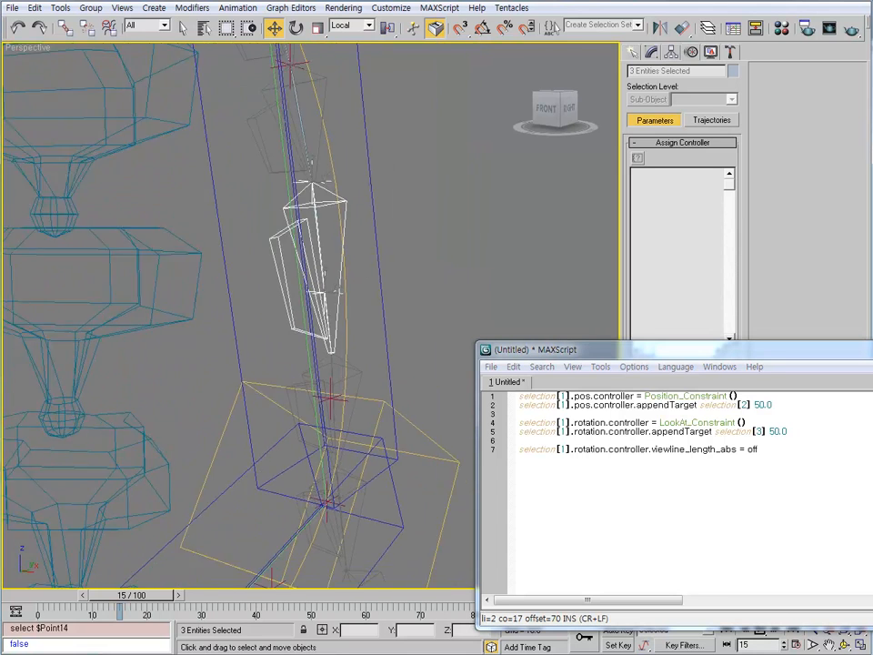
- Select Bone04, Point14 and Point15 in that order and evaluate the constraint script on them
{"action": "left_click", "coordinate": [353, 375]}
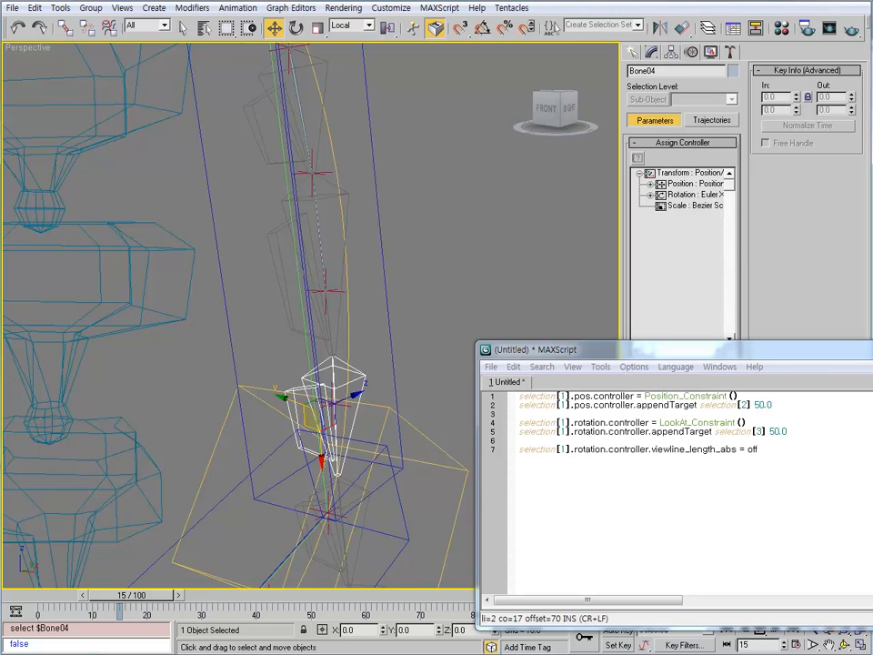
{"action": "left_click", "coordinate": [324, 291], "text": "ctrl"}
{"action": "middle_click_drag", "start_coordinate": [312, 419], "coordinate": [368, 341]}
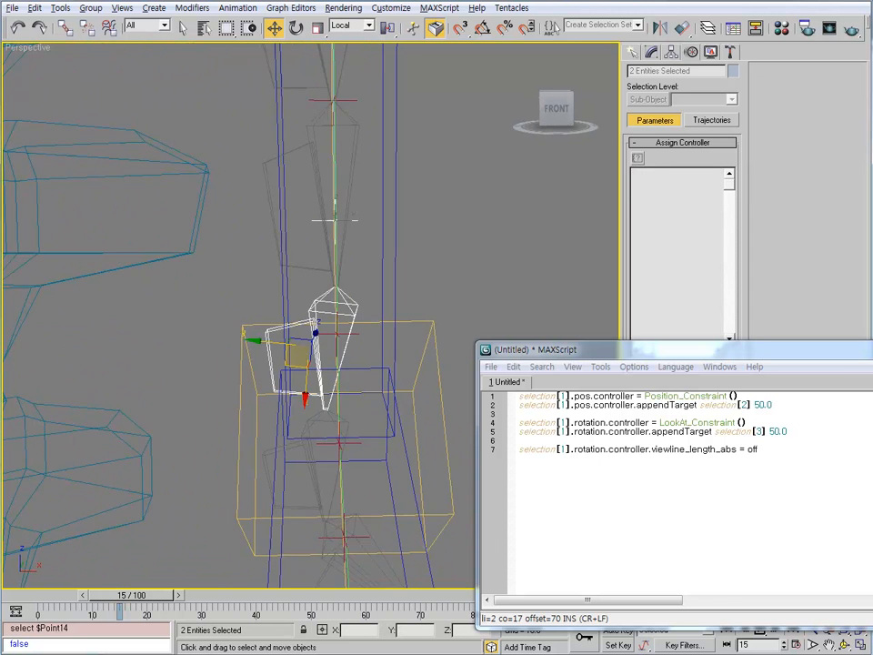
{"action": "scroll", "coordinate": [363, 336], "scroll_direction": "up", "scroll_amount": 1}
{"action": "left_click", "coordinate": [550, 441]}
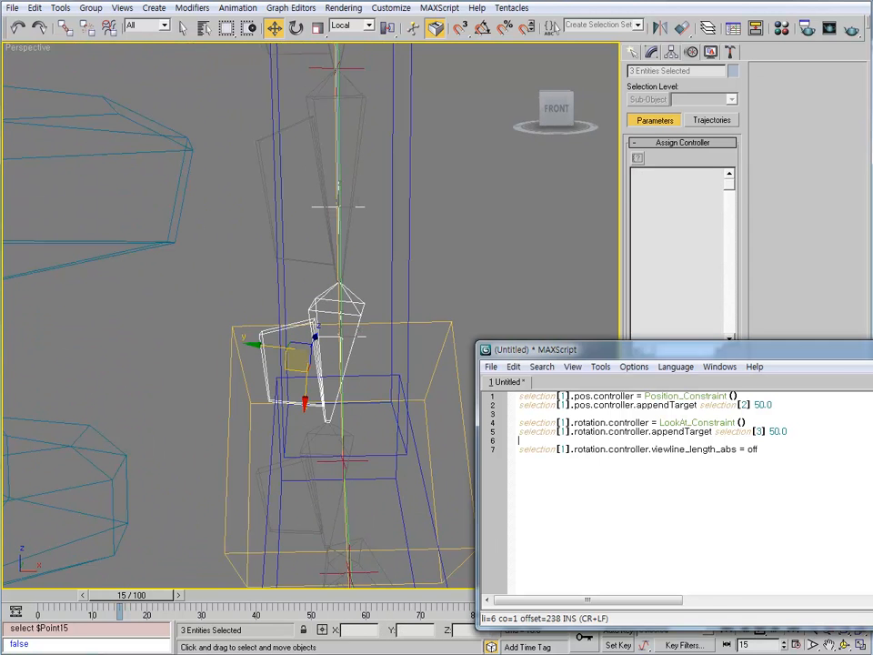
{"action": "key", "text": "ctrl+e"}
- Display the Perspective viewport shaded and clear the object selection
{"action": "key", "text": "F3"}
{"action": "mouse_move", "coordinate": [400, 318]}
{"action": "middle_mouse_down"}
{"action": "mouse_move", "coordinate": [365, 307]}
{"action": "mouse_move", "coordinate": [375, 314]}
{"action": "mouse_move", "coordinate": [380, 267]}
{"action": "middle_mouse_up"}
{"action": "left_click", "coordinate": [566, 414]}
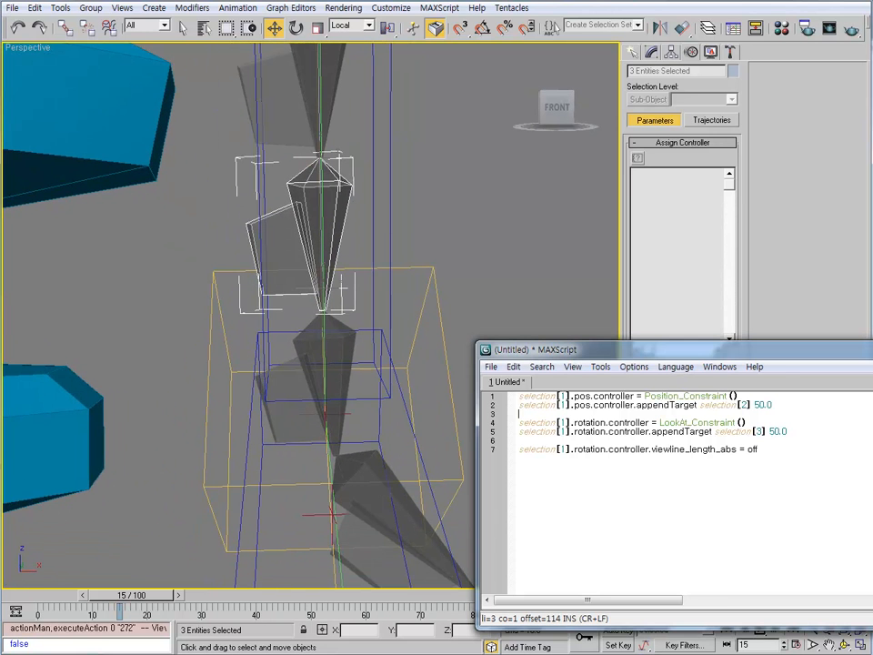
{"action": "left_click", "coordinate": [600, 367]}
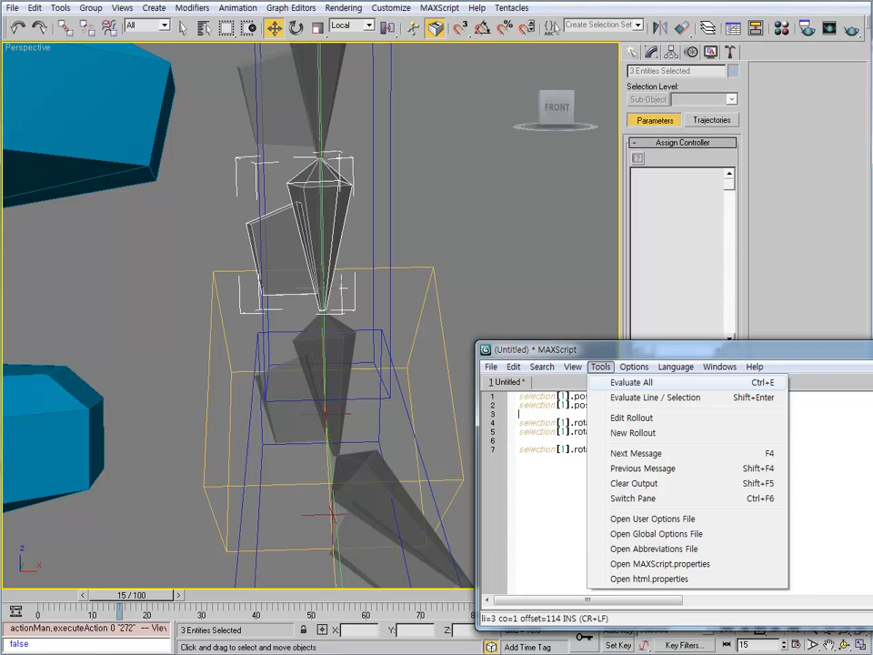
{"action": "key", "text": "Escape"}
{"action": "mouse_move", "coordinate": [382, 291]}
{"action": "middle_mouse_down", "text": "alt"}
{"action": "mouse_move", "coordinate": [300, 295]}
{"action": "mouse_move", "coordinate": [289, 341]}
{"action": "mouse_move", "coordinate": [389, 293]}
{"action": "middle_mouse_up", "text": "alt"}
{"action": "left_click", "coordinate": [441, 227]}
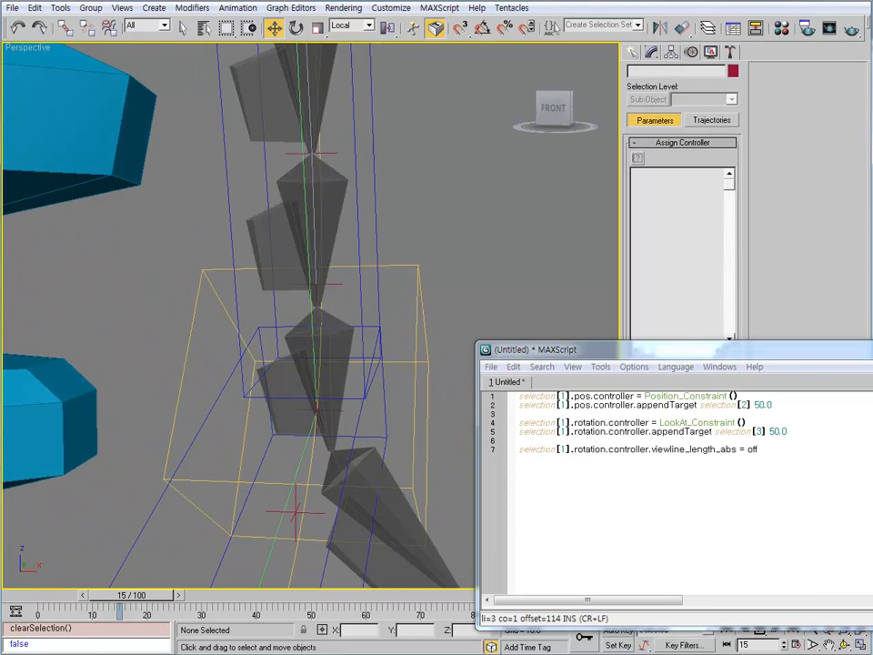
- Run the constraint script on Bone05, with Point15 as position target and Point16 as look-at target
{"action": "left_click", "coordinate": [319, 363]}
{"action": "left_click", "coordinate": [325, 284], "text": "ctrl"}
{"action": "middle_click_drag", "start_coordinate": [325, 295], "coordinate": [280, 252]}
{"action": "left_click", "coordinate": [762, 452]}
{"action": "key", "text": "ctrl+e"}
- Select Bone06, Point16 and Point17 in that order and constrain the bone with the script
{"action": "left_click", "coordinate": [284, 409]}
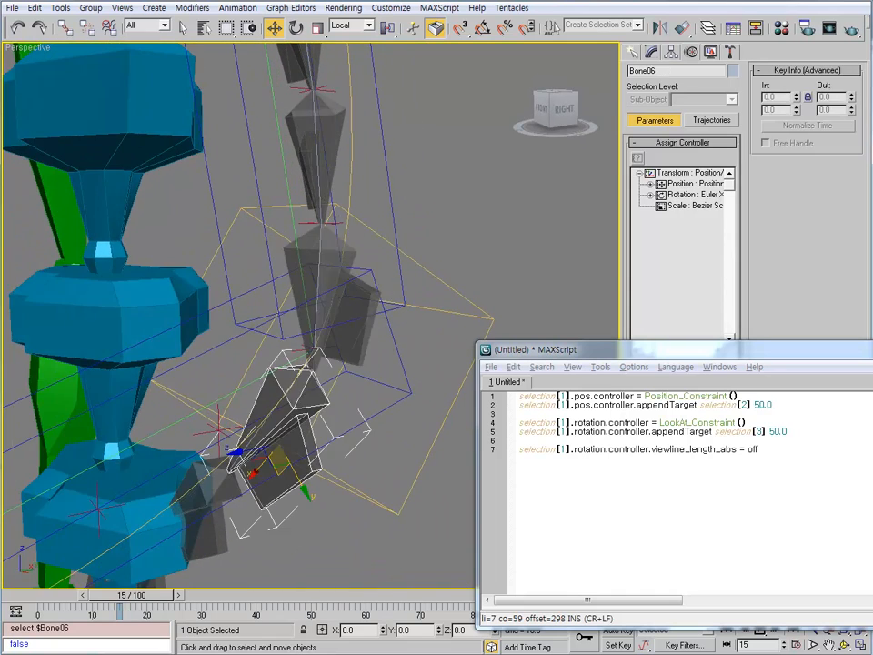
{"action": "mouse_move", "coordinate": [284, 409]}
{"action": "middle_mouse_down", "text": "alt"}
{"action": "mouse_move", "coordinate": [302, 406]}
{"action": "mouse_move", "coordinate": [289, 406]}
{"action": "middle_mouse_up", "text": "alt"}
{"action": "left_click", "coordinate": [314, 351], "text": "ctrl"}
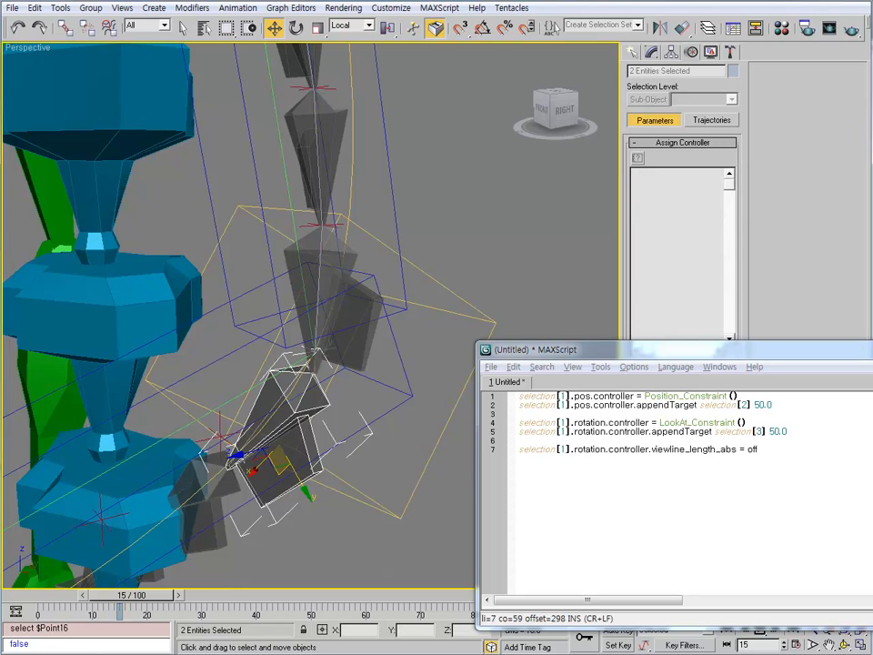
{"action": "mouse_move", "coordinate": [313, 351]}
{"action": "middle_mouse_down", "text": "alt"}
{"action": "mouse_move", "coordinate": [296, 348]}
{"action": "mouse_move", "coordinate": [292, 333]}
{"action": "mouse_move", "coordinate": [311, 333]}
{"action": "middle_mouse_up", "text": "alt"}
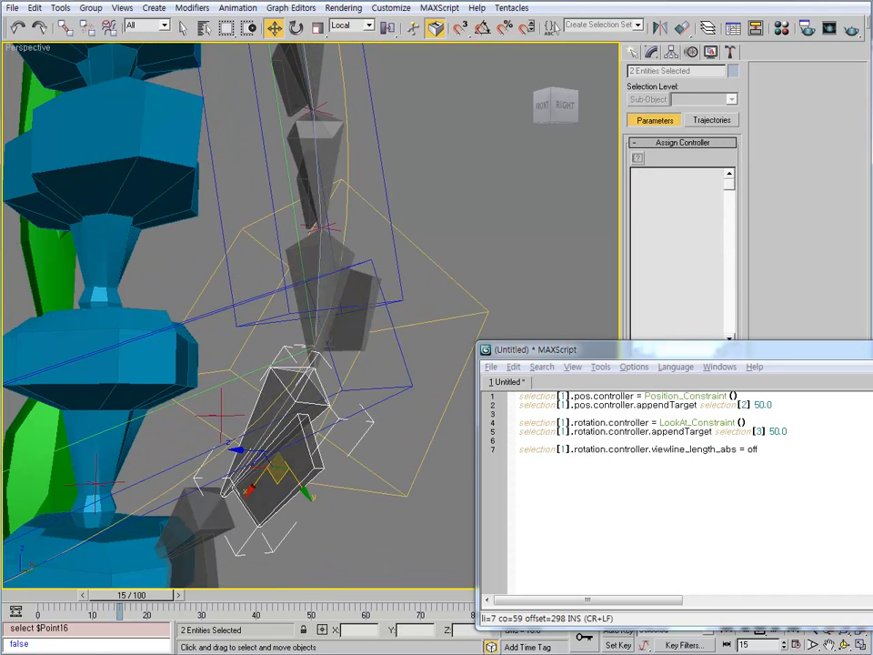
{"action": "middle_click_drag", "start_coordinate": [280, 456], "coordinate": [314, 459], "text": "alt"}
{"action": "scroll", "coordinate": [251, 454], "scroll_direction": "down", "scroll_amount": 2}
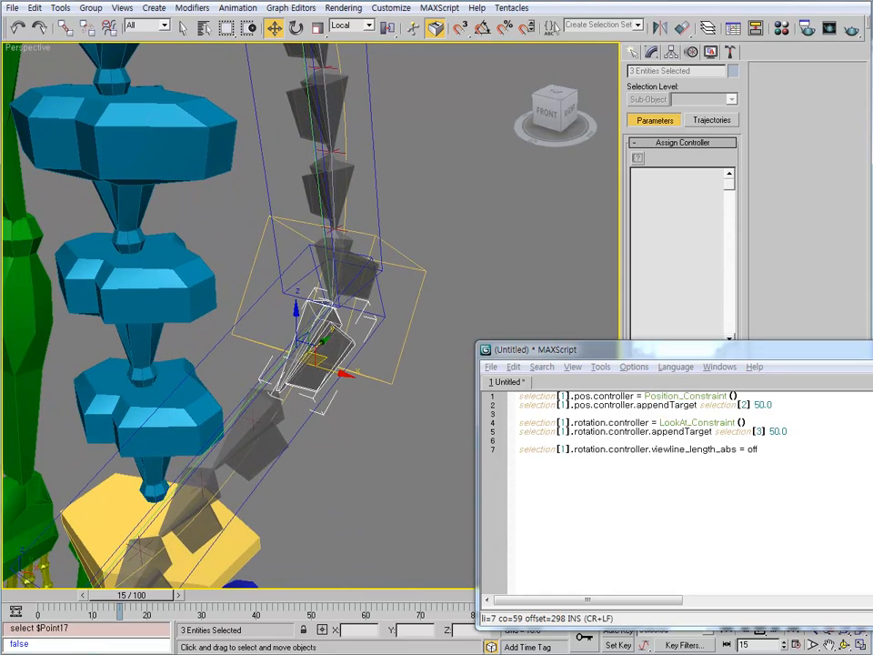
- Run the constraint script on Bone07, with Point17 as position target and Point18 as look-at target
{"action": "left_click", "coordinate": [257, 446]}
{"action": "scroll", "coordinate": [256, 446], "scroll_direction": "up", "scroll_amount": 5}
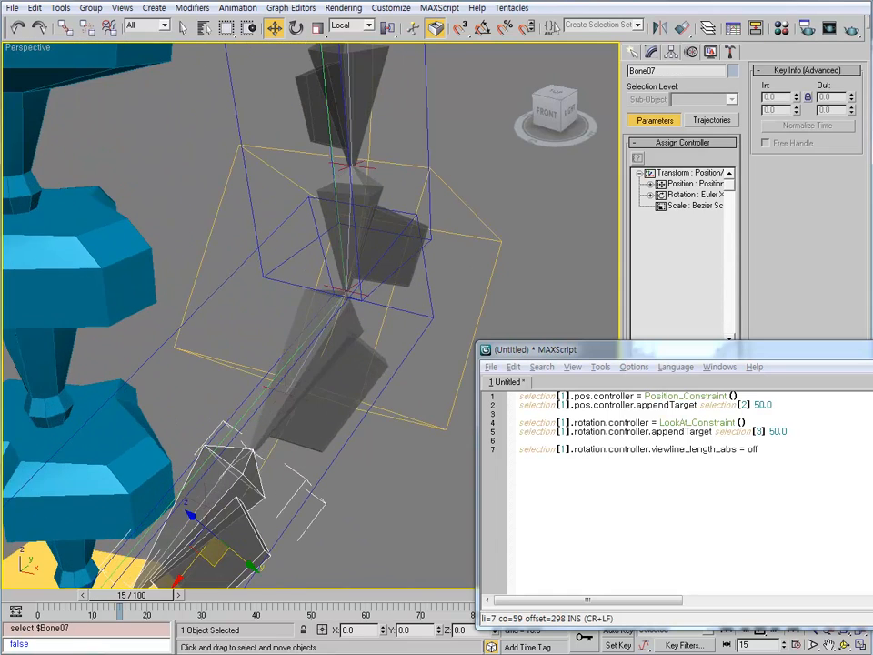
{"action": "middle_click_drag", "start_coordinate": [256, 445], "coordinate": [277, 447], "text": "alt"}
{"action": "left_click", "coordinate": [254, 381], "text": "ctrl"}
{"action": "mouse_move", "coordinate": [255, 381]}
{"action": "middle_mouse_down"}
{"action": "mouse_move", "coordinate": [280, 355]}
{"action": "mouse_move", "coordinate": [323, 234]}
{"action": "mouse_move", "coordinate": [277, 227]}
{"action": "mouse_move", "coordinate": [315, 233]}
{"action": "mouse_move", "coordinate": [318, 263]}
{"action": "mouse_move", "coordinate": [300, 230]}
{"action": "mouse_move", "coordinate": [416, 188]}
{"action": "middle_mouse_up"}
{"action": "key", "text": "F3"}
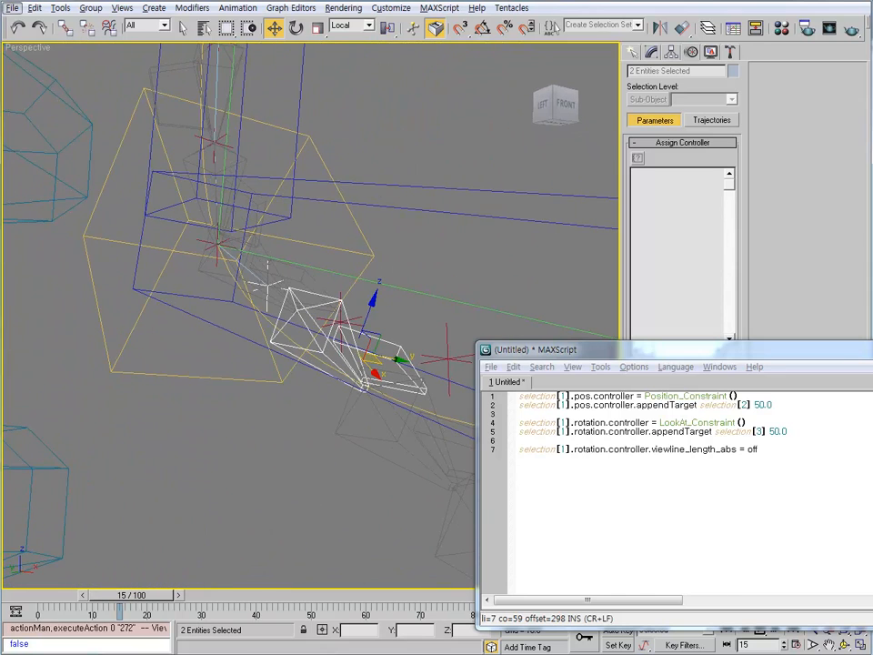
{"action": "left_click", "coordinate": [341, 313], "text": "ctrl"}
{"action": "mouse_move", "coordinate": [341, 314]}
{"action": "middle_mouse_down", "text": "alt"}
{"action": "mouse_move", "coordinate": [275, 332]}
{"action": "mouse_move", "coordinate": [233, 331]}
{"action": "middle_mouse_up", "text": "alt"}
{"action": "key", "text": "F3"}
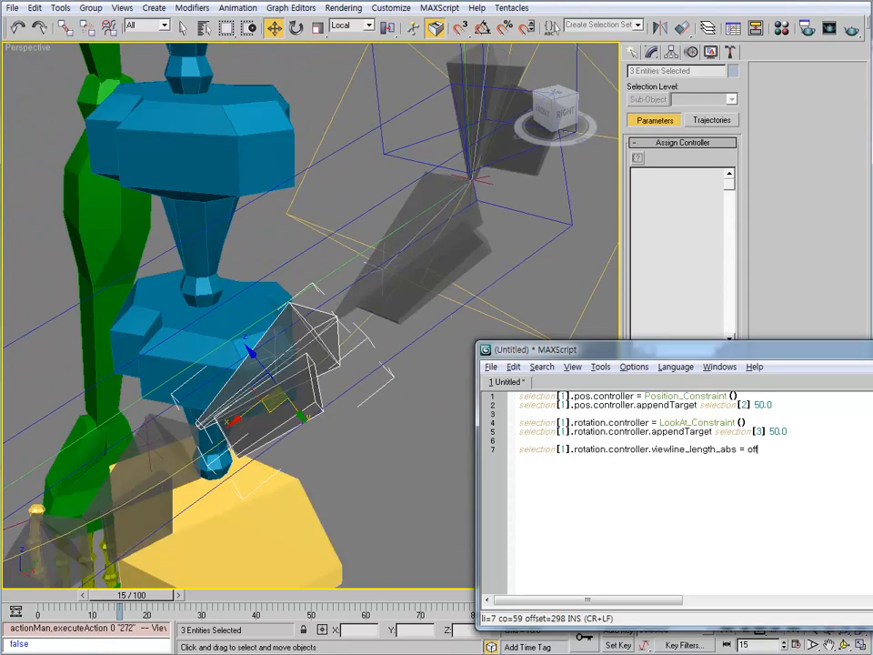
{"action": "left_click_drag", "start_coordinate": [273, 400], "coordinate": [328, 351]}
{"action": "middle_click_drag", "start_coordinate": [327, 351], "coordinate": [405, 318], "text": "alt"}
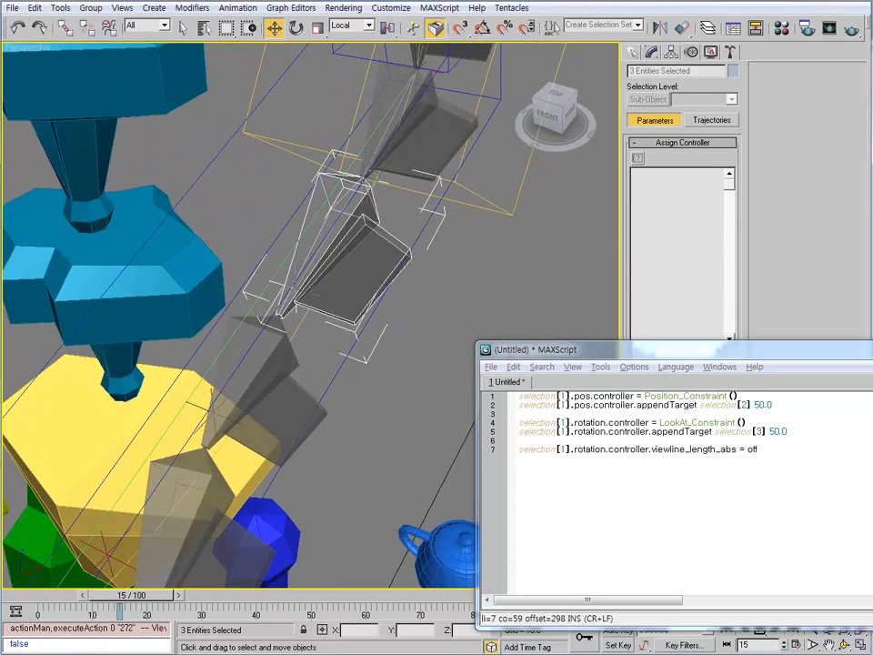
- Select Bone08, Point18 and Point19 in that order and evaluate the constraint script on them
{"action": "left_click", "coordinate": [281, 403]}
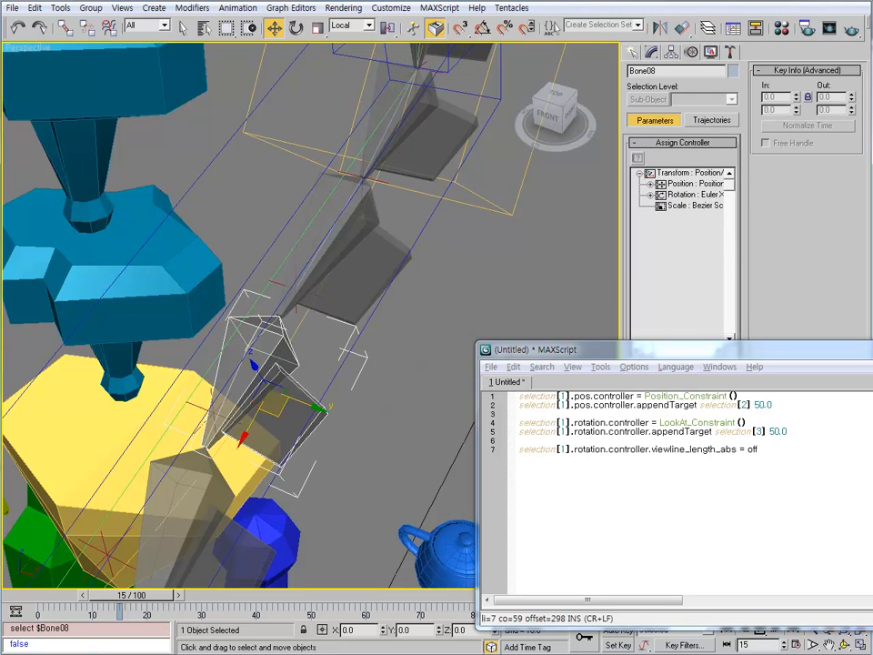
{"action": "middle_click_drag", "start_coordinate": [282, 403], "coordinate": [259, 398], "text": "alt"}
{"action": "scroll", "coordinate": [300, 291], "scroll_direction": "up", "scroll_amount": 5}
{"action": "scroll", "coordinate": [300, 287], "scroll_direction": "down", "scroll_amount": 3}
{"action": "left_click", "coordinate": [301, 279], "text": "ctrl"}
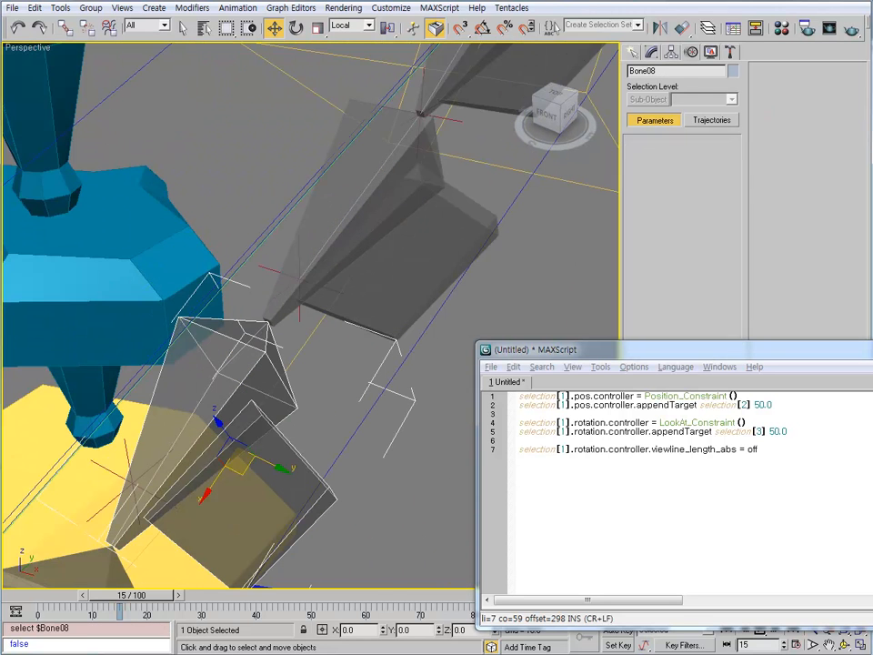
{"action": "middle_click_drag", "start_coordinate": [300, 279], "coordinate": [426, 180]}
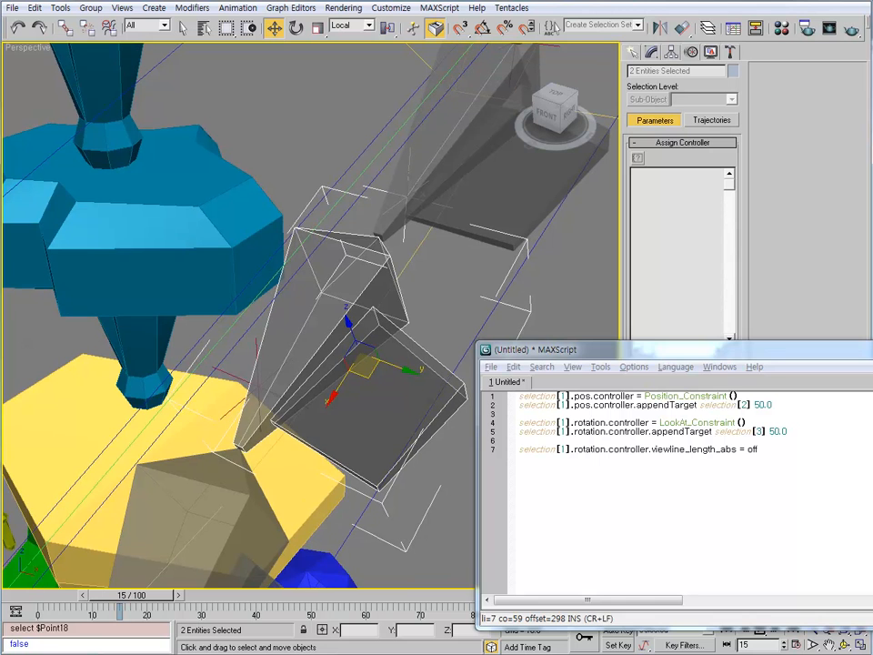
{"action": "left_click", "coordinate": [757, 449]}
{"action": "key", "text": "ctrl+e"}
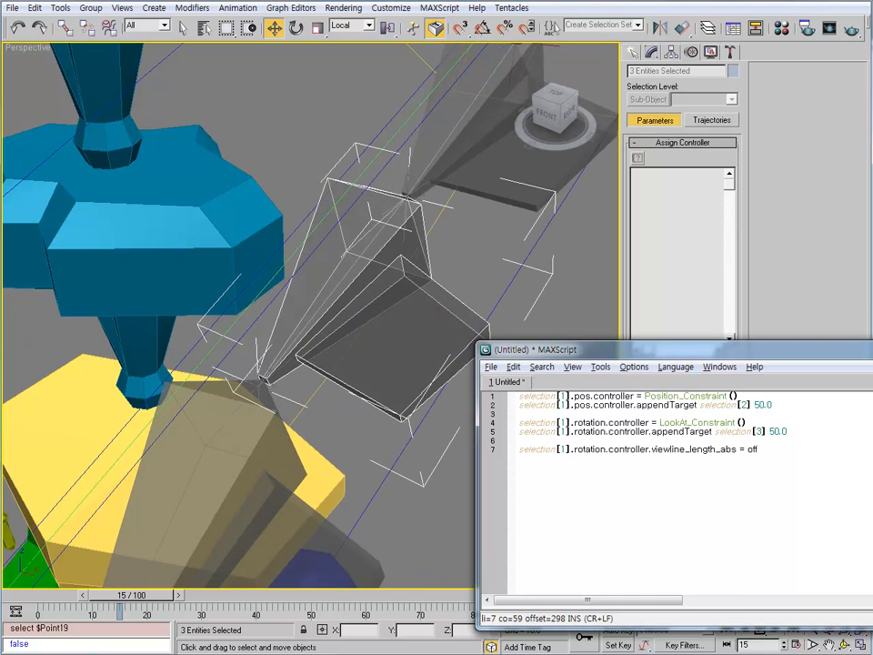
- Run the constraint script on Bone09, with Point19 as position target and Point20 as look-at target
{"action": "left_click", "coordinate": [218, 446]}
{"action": "middle_click_drag", "start_coordinate": [219, 446], "coordinate": [258, 353]}
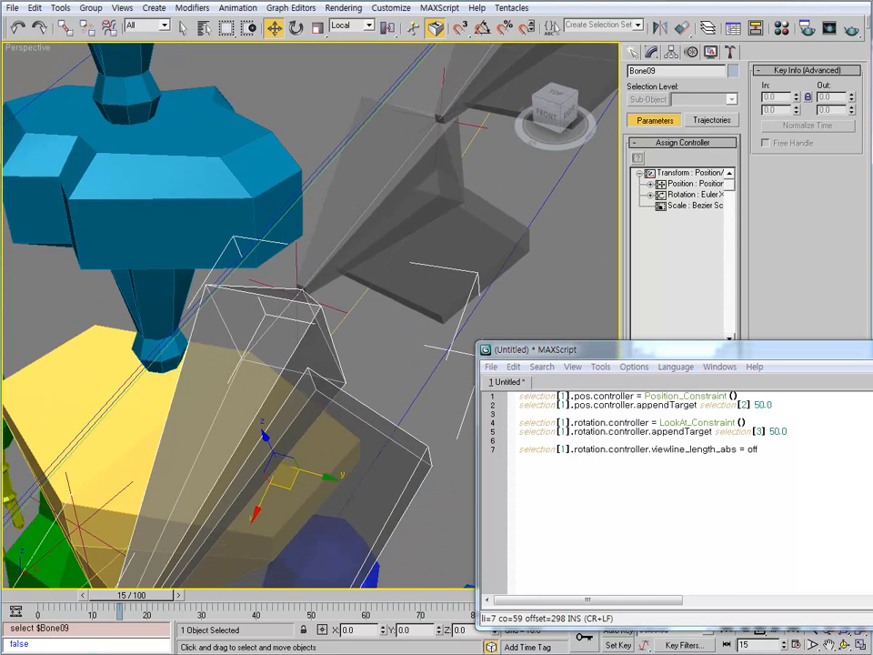
{"action": "left_click", "coordinate": [451, 351]}
{"action": "key", "text": "z"}
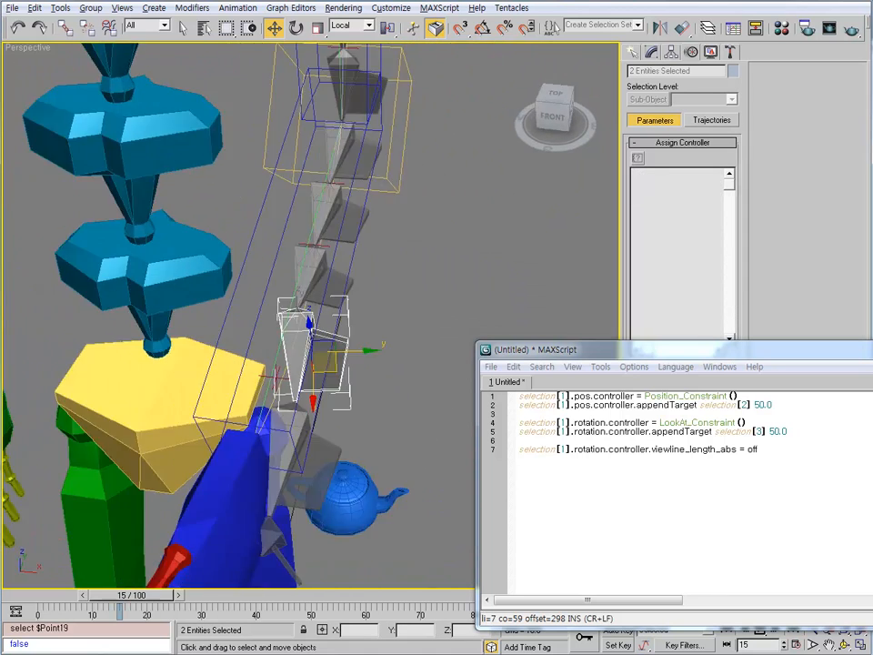
{"action": "left_click", "coordinate": [308, 386], "text": "ctrl"}
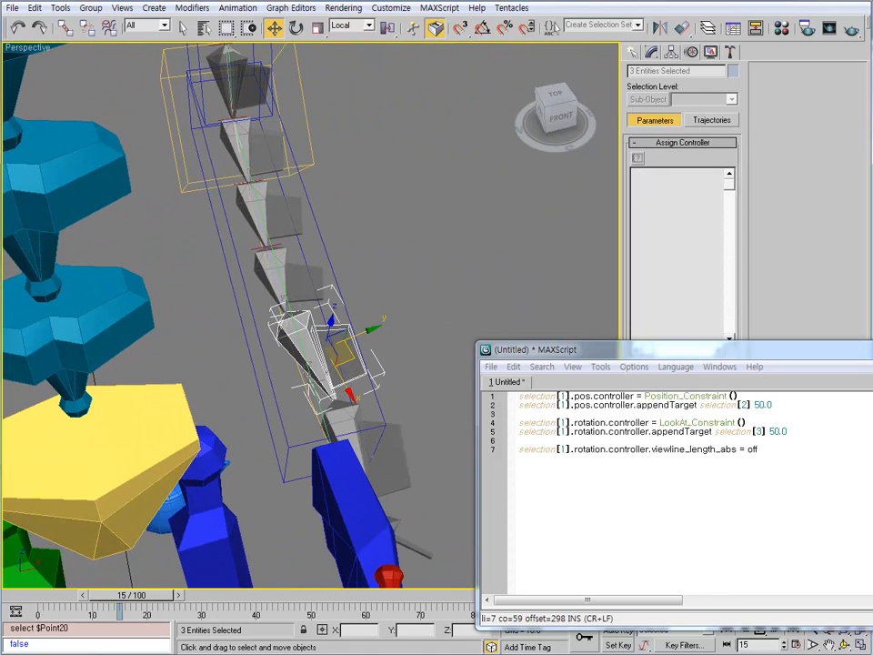
{"action": "middle_click_drag", "start_coordinate": [311, 389], "coordinate": [181, 396], "text": "alt"}
{"action": "middle_click_drag", "start_coordinate": [276, 355], "coordinate": [298, 278], "text": "alt"}
- Select Bone10, Point20 and Bip01 L Hand in that order and evaluate the constraint script on them
{"action": "left_click", "coordinate": [238, 298]}
{"action": "scroll", "coordinate": [302, 318], "scroll_direction": "up", "scroll_amount": 3}
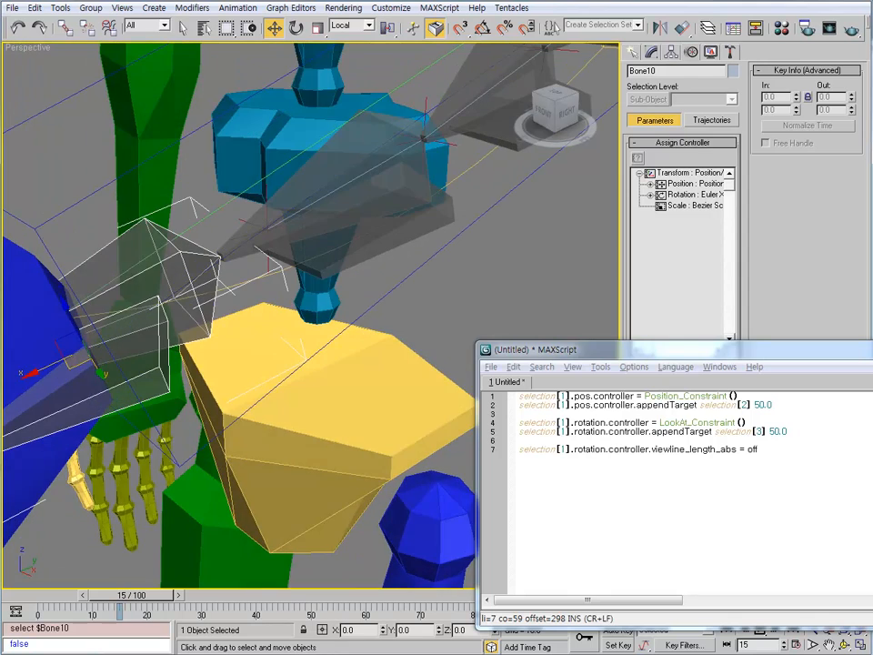
{"action": "left_click", "coordinate": [267, 231], "text": "ctrl"}
{"action": "middle_click_drag", "start_coordinate": [267, 234], "coordinate": [278, 324], "text": "alt"}
{"action": "key", "text": "F3"}
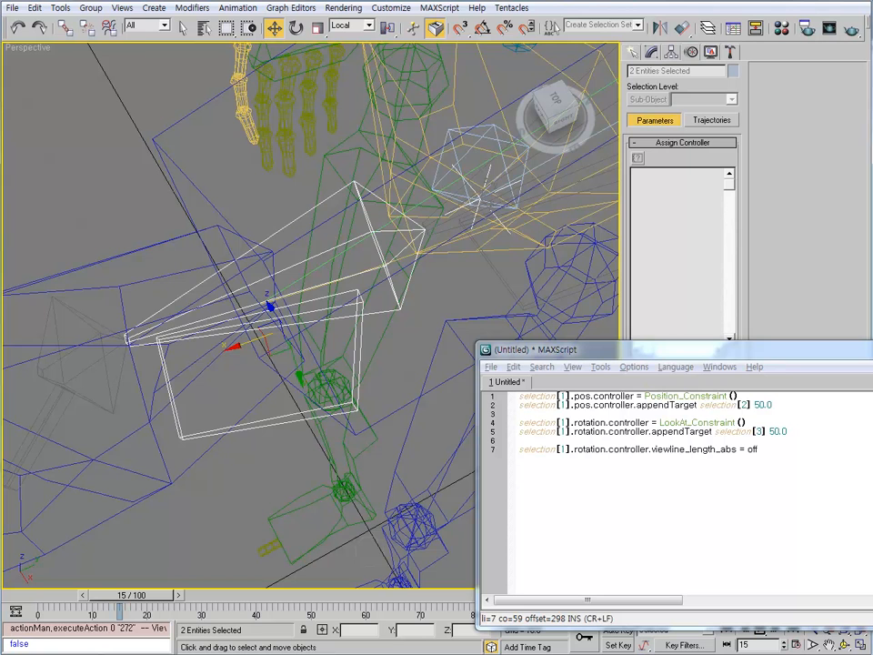
{"action": "key", "text": "F3"}
{"action": "left_click", "coordinate": [191, 296], "text": "ctrl"}
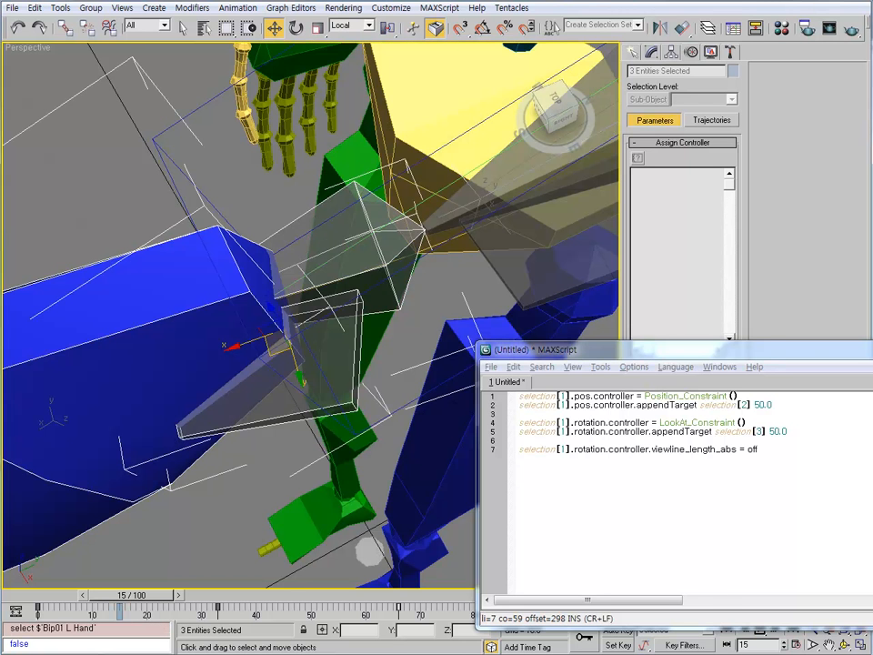
{"action": "left_click", "coordinate": [521, 440]}
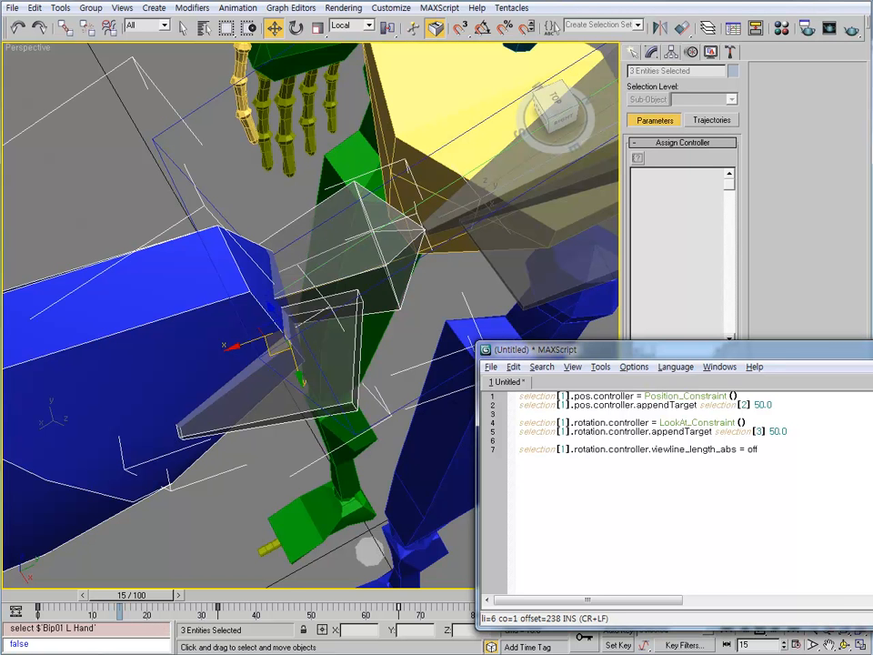
{"action": "key", "text": "ctrl+e"}
{"action": "scroll", "coordinate": [310, 314], "scroll_direction": "down", "scroll_amount": 4}
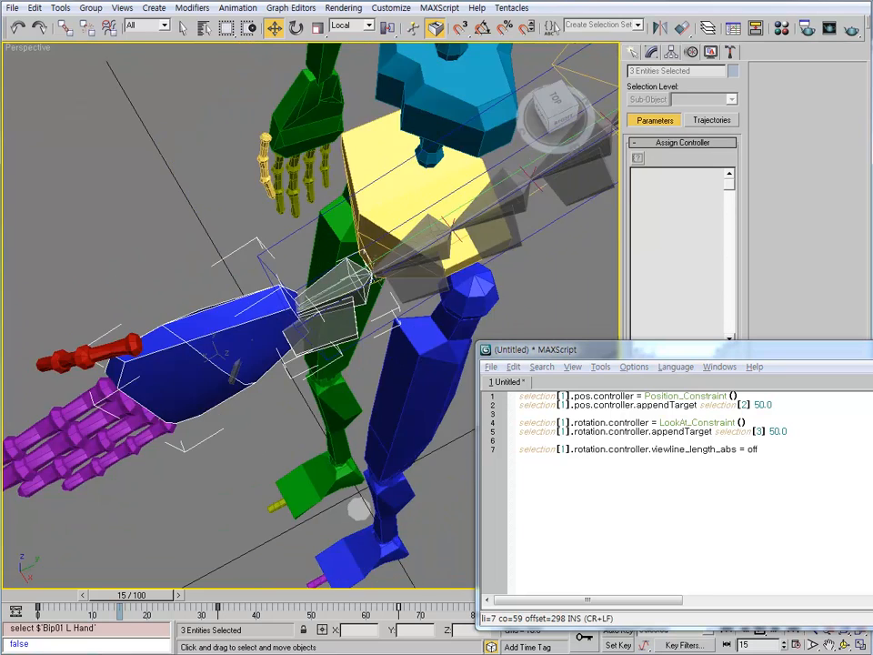
{"action": "middle_click_drag", "start_coordinate": [310, 345], "coordinate": [304, 282], "text": "alt"}
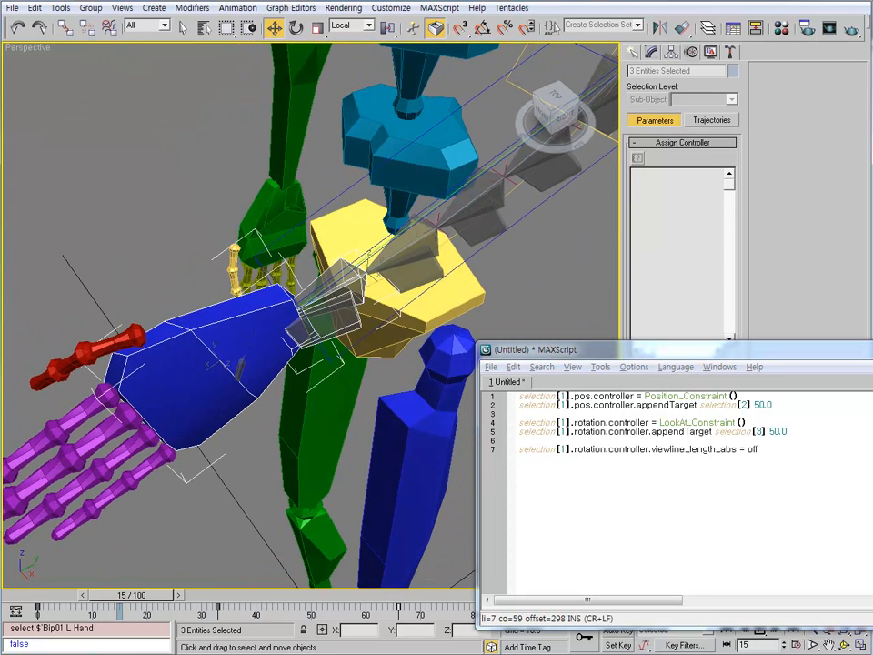
- Select Bone11 and Bip01 L Hand in that order and evaluate only the two Position_Constraint lines of the script on them
{"action": "key", "text": "F3"}
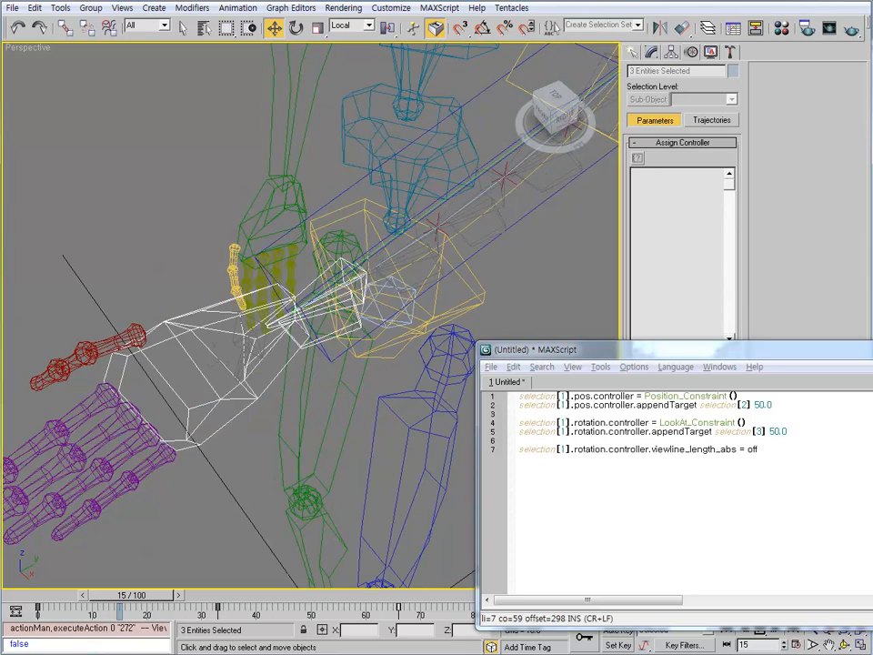
{"action": "left_click", "coordinate": [243, 347]}
{"action": "scroll", "coordinate": [243, 355], "scroll_direction": "up", "scroll_amount": 2}
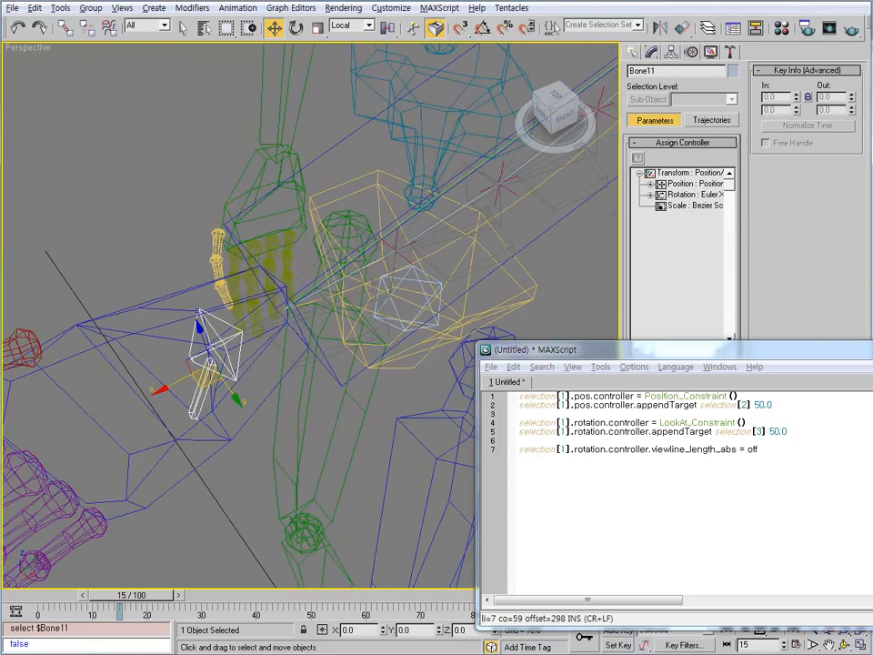
{"action": "middle_click_drag", "start_coordinate": [196, 376], "coordinate": [157, 323], "text": "alt"}
{"action": "left_click", "coordinate": [160, 311], "text": "ctrl"}
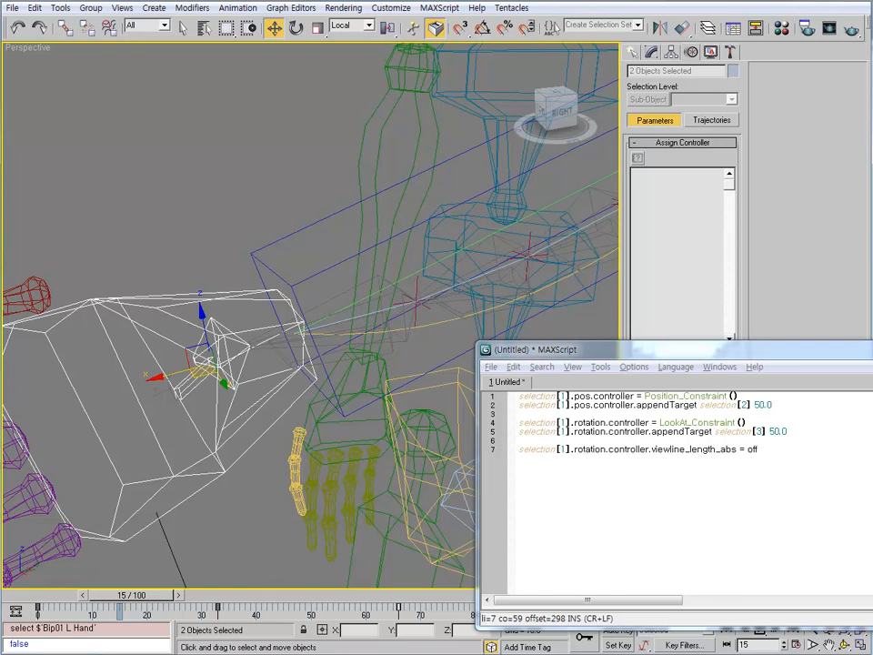
{"action": "left_click_drag", "start_coordinate": [773, 406], "coordinate": [519, 397]}
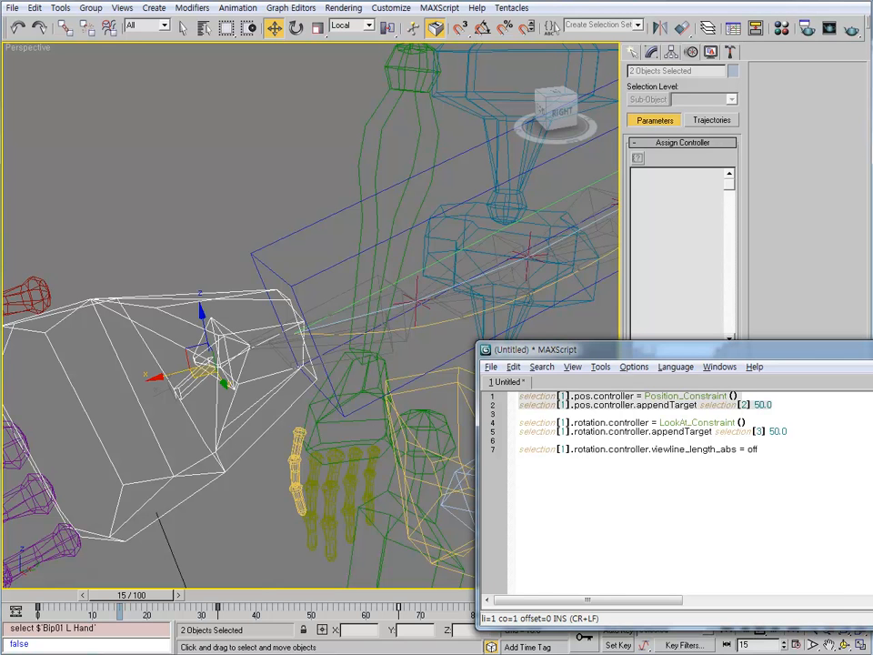
{"action": "key", "text": "shift+Return"}
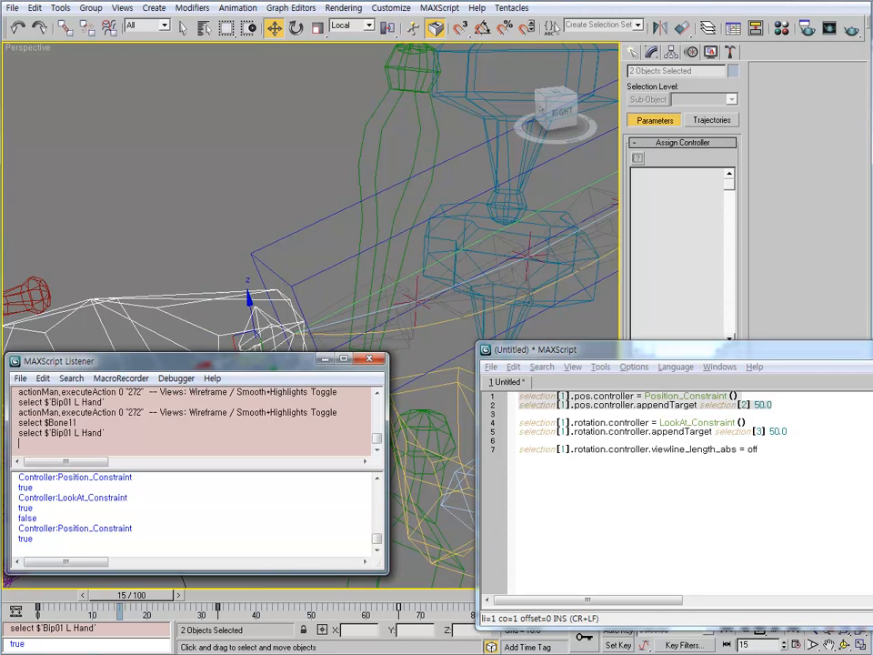
{"action": "left_click", "coordinate": [369, 358]}
{"action": "mouse_move", "coordinate": [363, 360]}
{"action": "middle_mouse_down"}
{"action": "mouse_move", "coordinate": [327, 364]}
{"action": "mouse_move", "coordinate": [270, 342]}
{"action": "mouse_move", "coordinate": [332, 386]}
{"action": "mouse_move", "coordinate": [455, 345]}
{"action": "mouse_move", "coordinate": [218, 359]}
{"action": "mouse_move", "coordinate": [109, 403]}
{"action": "mouse_move", "coordinate": [109, 419]}
{"action": "mouse_move", "coordinate": [137, 413]}
{"action": "mouse_move", "coordinate": [72, 438]}
{"action": "middle_mouse_up"}
{"action": "key", "text": "F3"}
- Inspect the path constraint parameters of Point14 and the Tension attribute of the elbow helper Point06
{"action": "scroll", "coordinate": [270, 342], "scroll_direction": "down", "scroll_amount": 4}
{"action": "scroll", "coordinate": [109, 403], "scroll_direction": "up", "scroll_amount": 4}
{"action": "left_click", "coordinate": [495, 291]}
{"action": "left_click", "coordinate": [417, 269]}
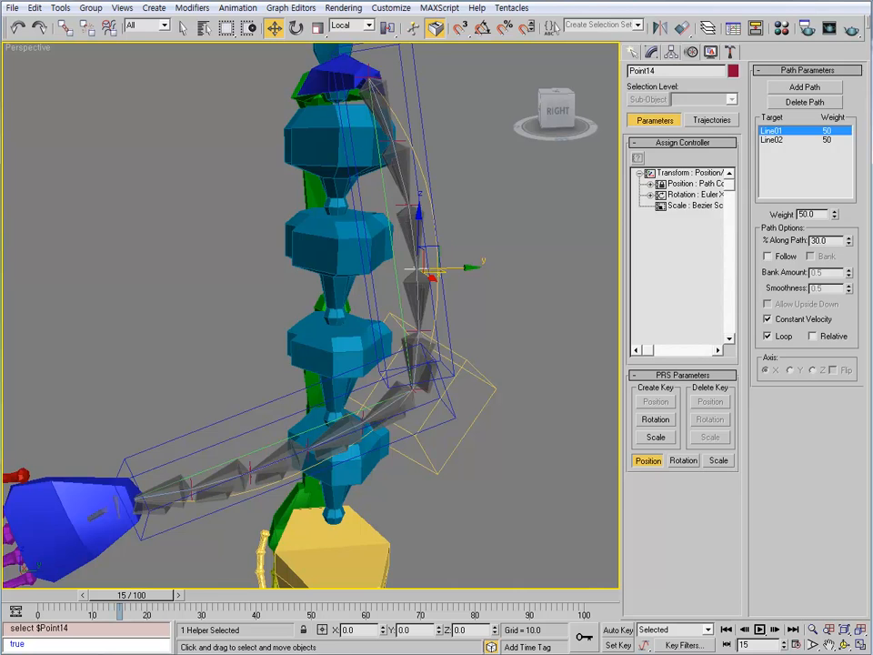
{"action": "left_click", "coordinate": [474, 420]}
{"action": "left_click", "coordinate": [651, 53]}
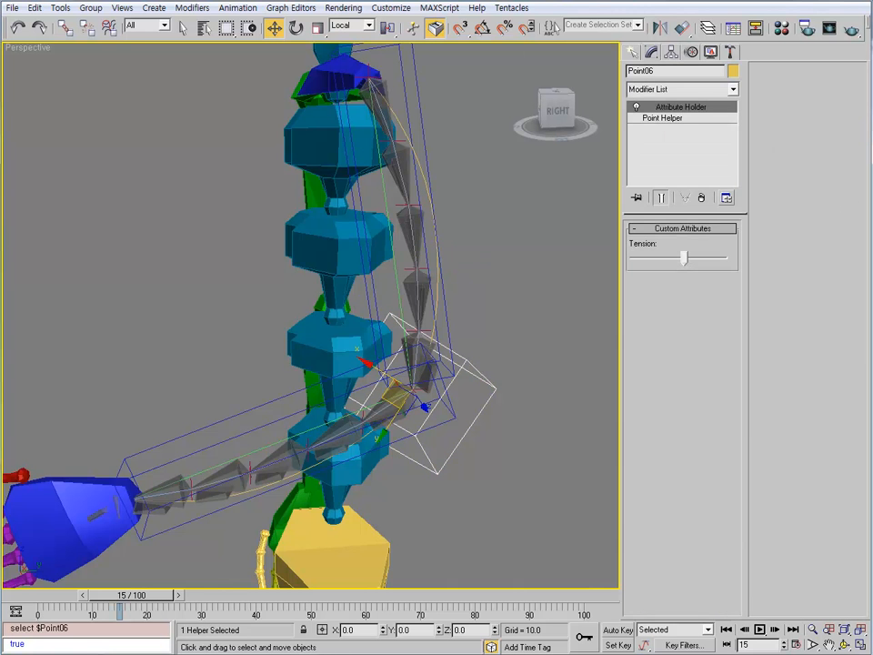
- Select the whole arm bone chain from its root and examine it from the front, along with Point11 at the shoulder
{"action": "left_click", "coordinate": [413, 241]}
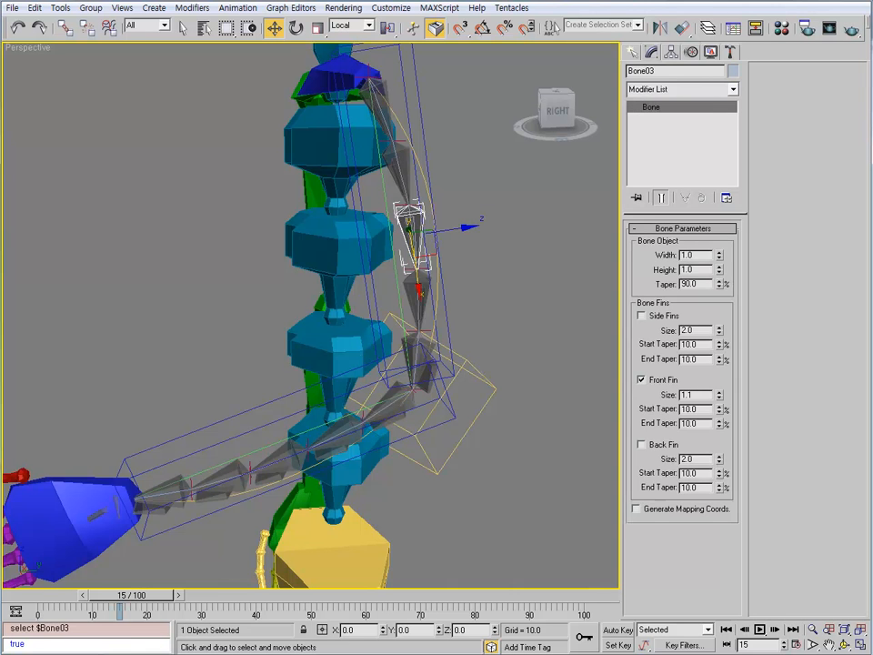
{"action": "key", "text": "Page_Up"}
{"action": "key", "text": "ctrl+Page_Down"}
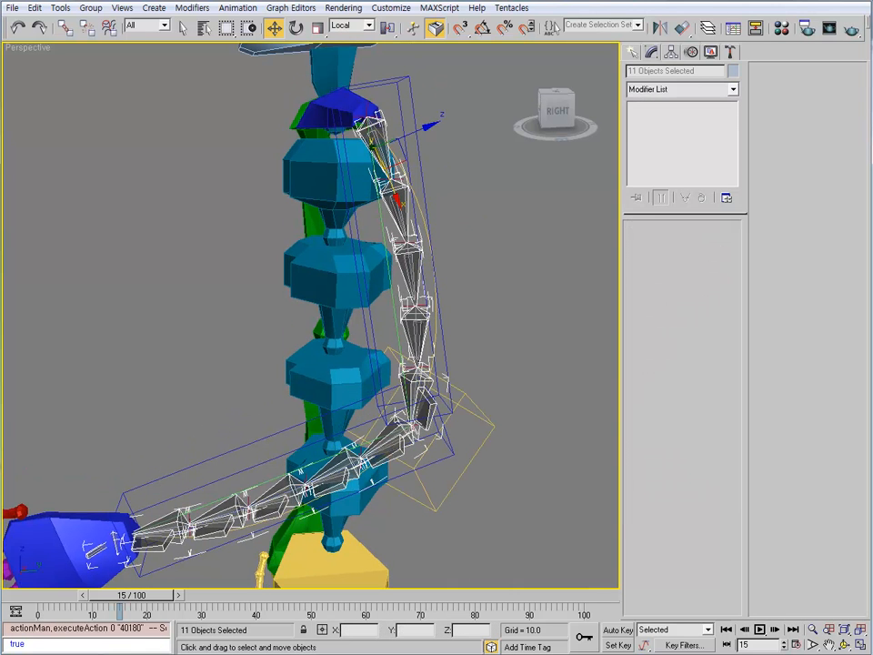
{"action": "middle_click_drag", "start_coordinate": [382, 309], "coordinate": [502, 425], "text": "alt"}
{"action": "scroll", "coordinate": [386, 273], "scroll_direction": "up", "scroll_amount": 3}
{"action": "scroll", "coordinate": [387, 273], "scroll_direction": "down", "scroll_amount": 2}
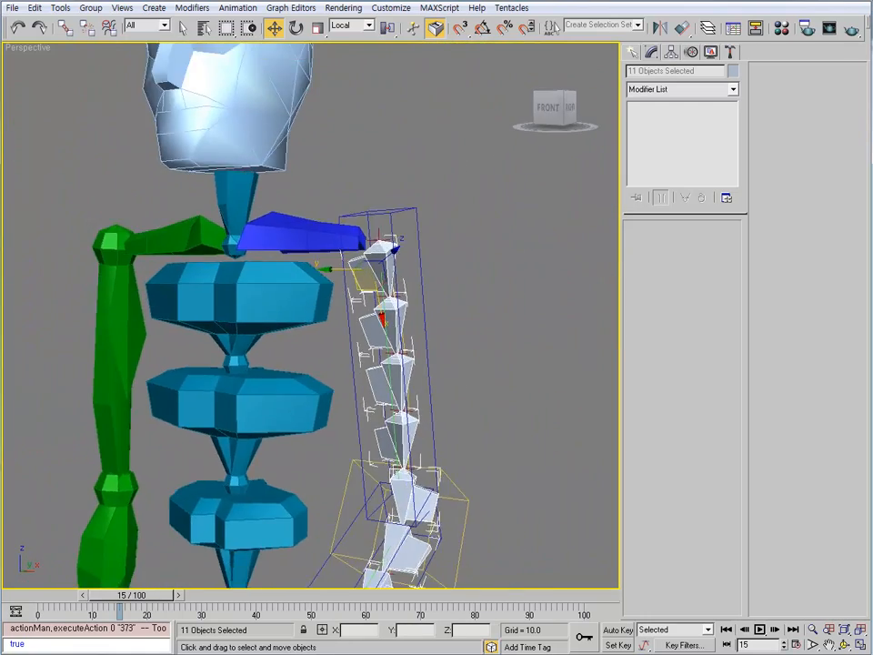
{"action": "left_click", "coordinate": [382, 242]}
{"action": "middle_click_drag", "start_coordinate": [382, 242], "coordinate": [397, 182], "text": "alt"}
{"action": "scroll", "coordinate": [398, 168], "scroll_direction": "down", "scroll_amount": 4}
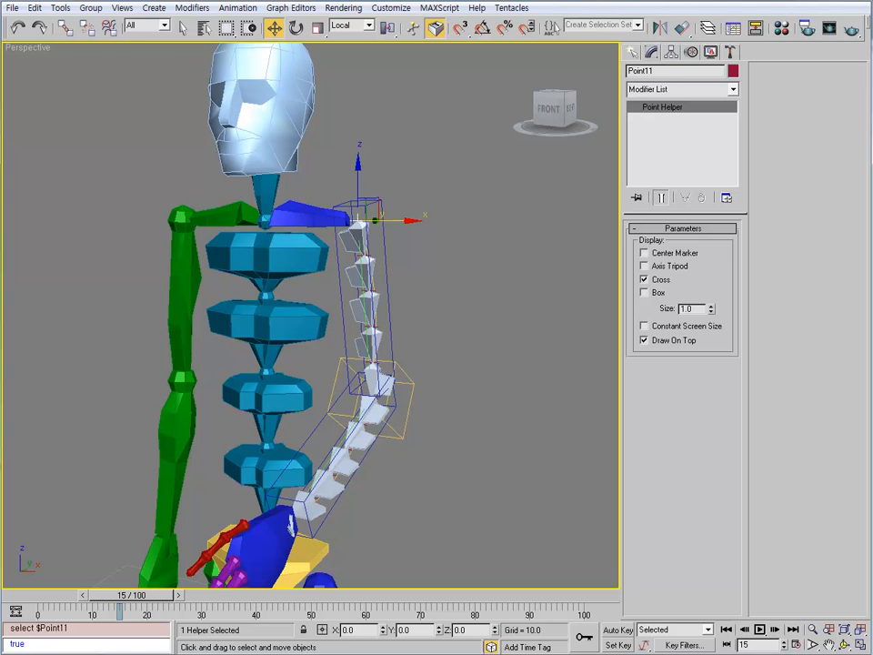
- Show the standard helper object types available for creation
{"action": "middle_click_drag", "start_coordinate": [301, 364], "coordinate": [312, 390]}
{"action": "left_click", "coordinate": [634, 51]}
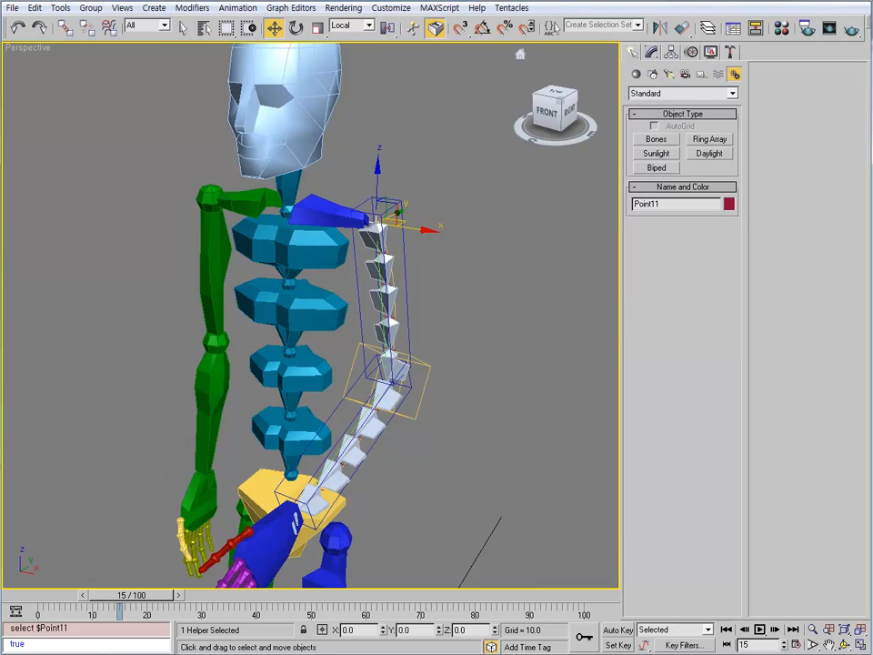
{"action": "left_click", "coordinate": [701, 74]}
{"action": "left_click", "coordinate": [657, 138]}
{"action": "middle_click_drag", "start_coordinate": [364, 382], "coordinate": [364, 255]}
{"action": "left_click_drag", "start_coordinate": [419, 544], "coordinate": [438, 559]}
{"action": "middle_click_drag", "start_coordinate": [418, 546], "coordinate": [418, 528]}
{"action": "key", "text": "ctrl+z"}
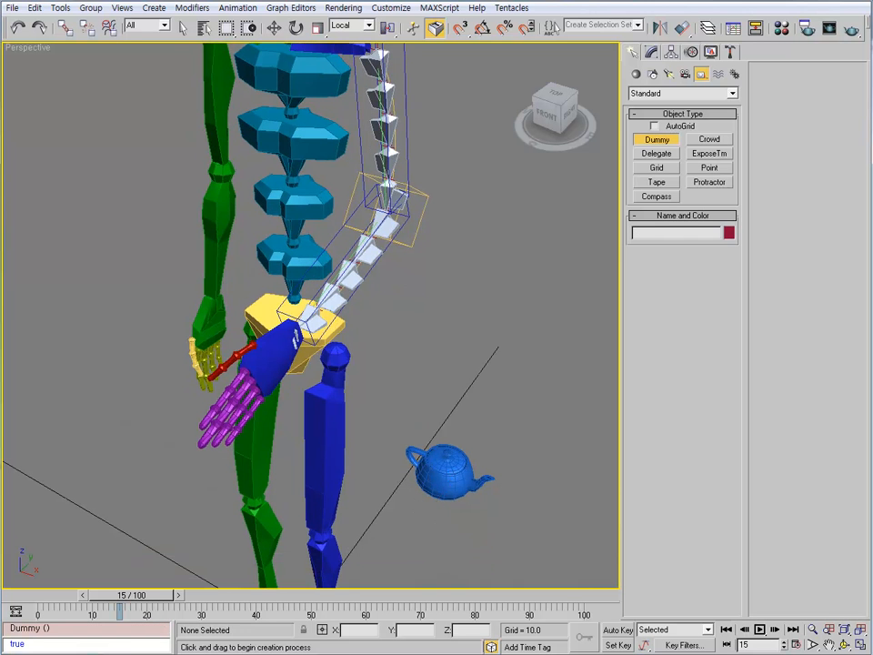
- Place a Point helper on the ground near the teapot, displayed only as a box of size 2.53
{"action": "left_click", "coordinate": [709, 167]}
{"action": "left_click", "coordinate": [417, 531]}
{"action": "left_click", "coordinate": [416, 525]}
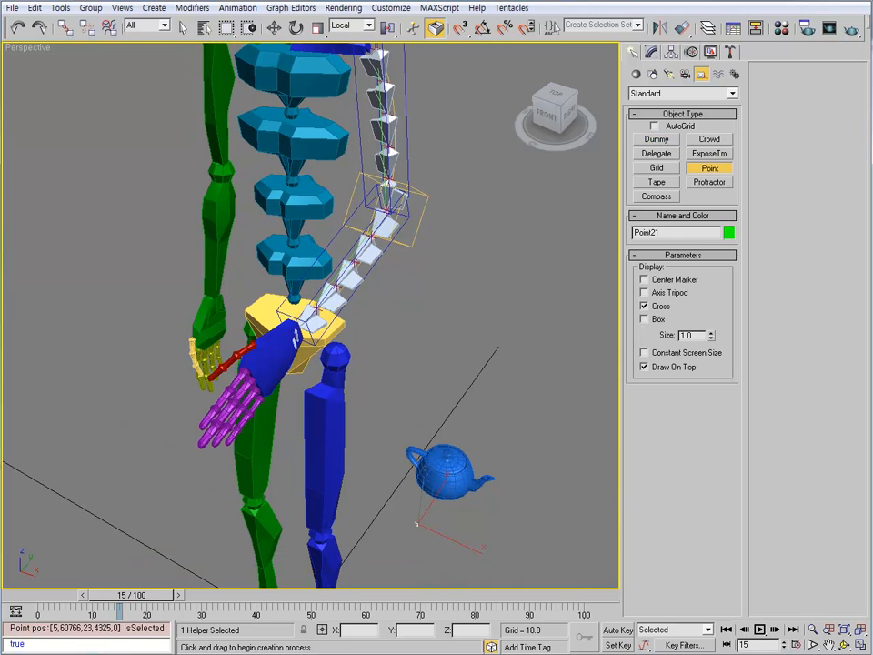
{"action": "left_click", "coordinate": [644, 319]}
{"action": "left_click_drag", "start_coordinate": [711, 335], "coordinate": [711, 289]}
- Align the new helper to Bip01 L Clavicle, pivot to pivot on all position axes and matching all orientation axes
{"action": "middle_click_drag", "start_coordinate": [336, 287], "coordinate": [355, 473]}
{"action": "key", "text": "alt+a"}
{"action": "left_click", "coordinate": [358, 331]}
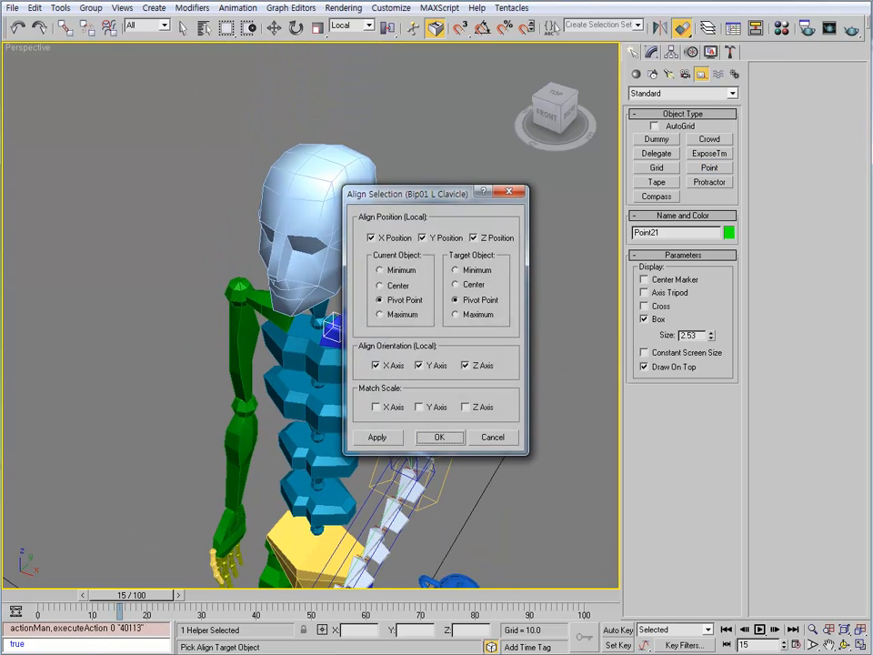
{"action": "key", "text": "Return"}
- Set the clavicle helper's box size to 4.377 and link it to Bip01 L Clavicle as its parent
{"action": "middle_click_drag", "start_coordinate": [391, 391], "coordinate": [421, 314], "text": "alt"}
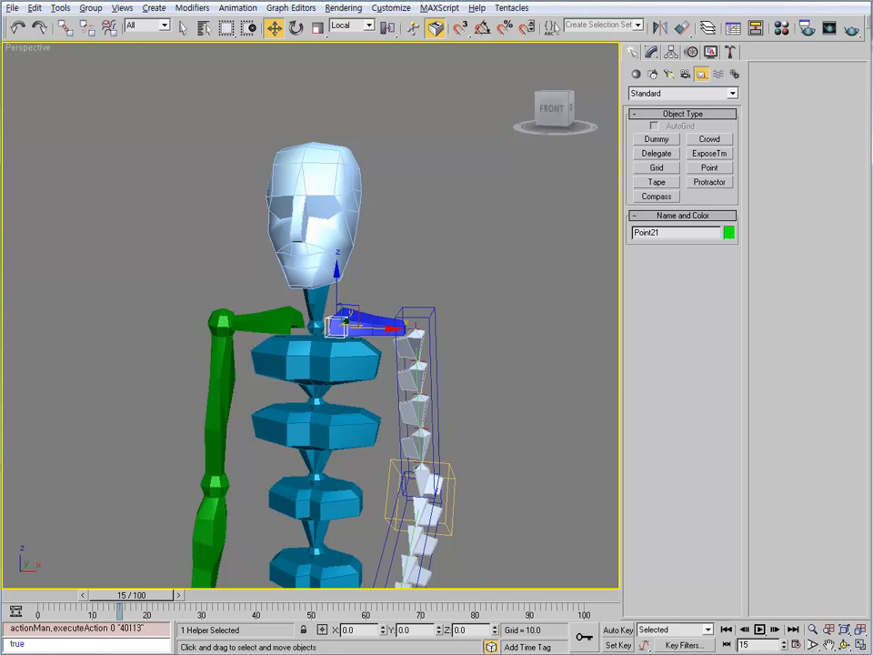
{"action": "scroll", "coordinate": [313, 254], "scroll_direction": "up", "scroll_amount": 5}
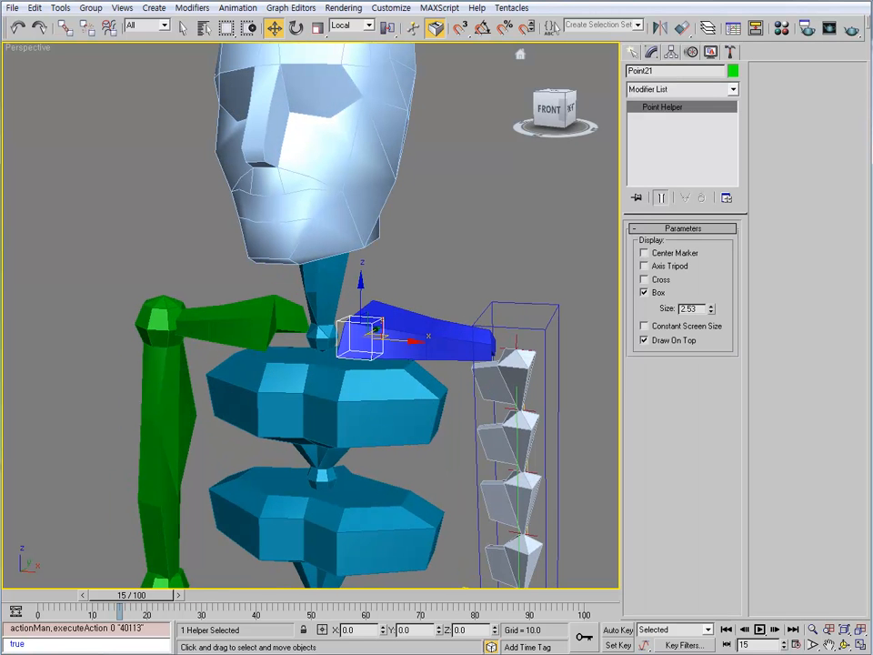
{"action": "left_click_drag", "start_coordinate": [711, 308], "coordinate": [711, 282]}
{"action": "mouse_move", "coordinate": [364, 364]}
{"action": "middle_mouse_down", "text": "alt"}
{"action": "mouse_move", "coordinate": [428, 363]}
{"action": "mouse_move", "coordinate": [368, 363]}
{"action": "middle_mouse_up", "text": "alt"}
{"action": "left_click", "coordinate": [66, 28]}
{"action": "left_click_drag", "start_coordinate": [428, 333], "coordinate": [430, 333]}
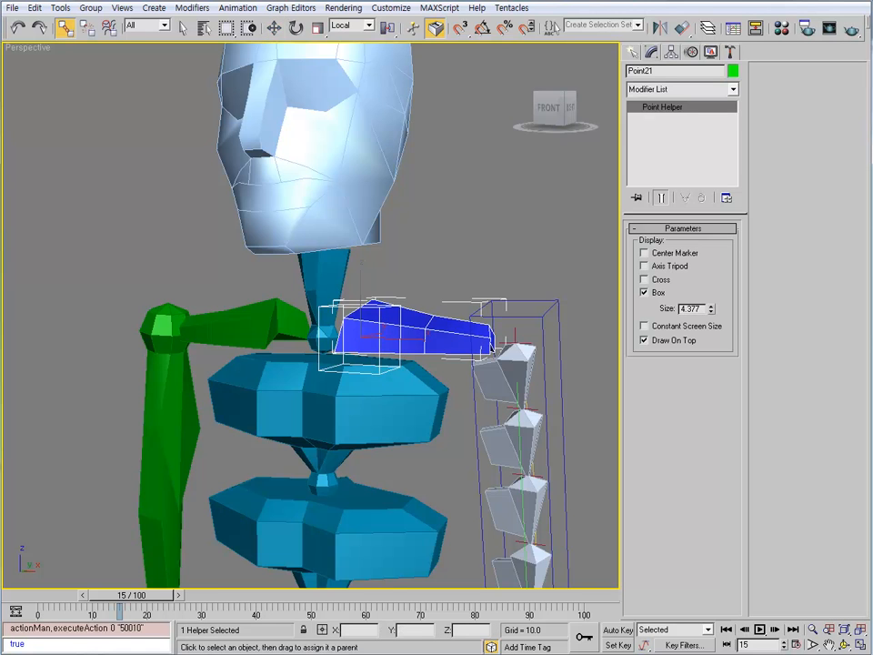
{"action": "middle_click_drag", "start_coordinate": [431, 333], "coordinate": [450, 341], "text": "alt"}
{"action": "middle_click_drag", "start_coordinate": [364, 364], "coordinate": [305, 268]}
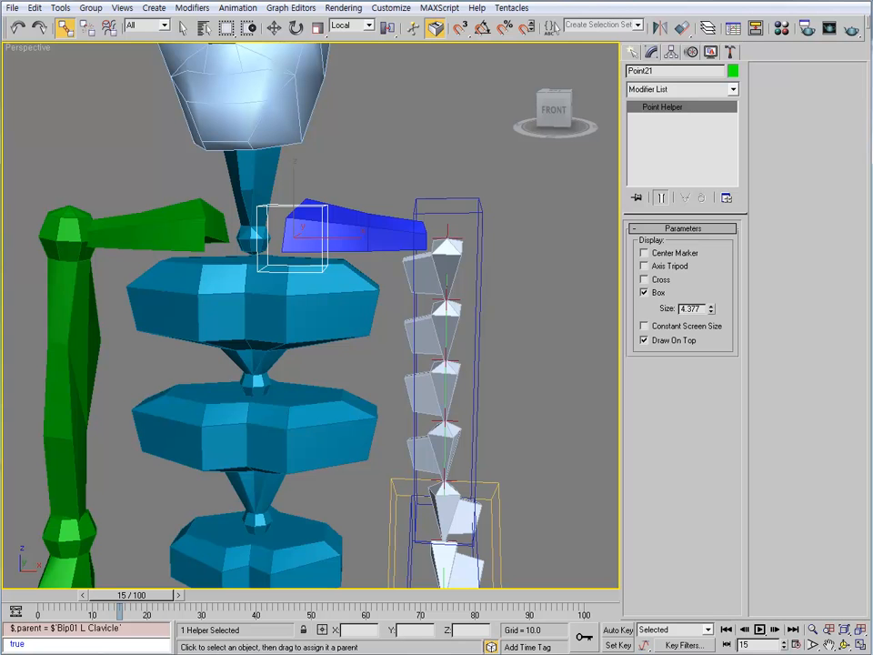
- Clone the clavicle helper and align the copy to the Bip01 left upper arm's pivot point and orientation on all axes
{"action": "key", "text": "ctrl+v"}
{"action": "key", "text": "Return"}
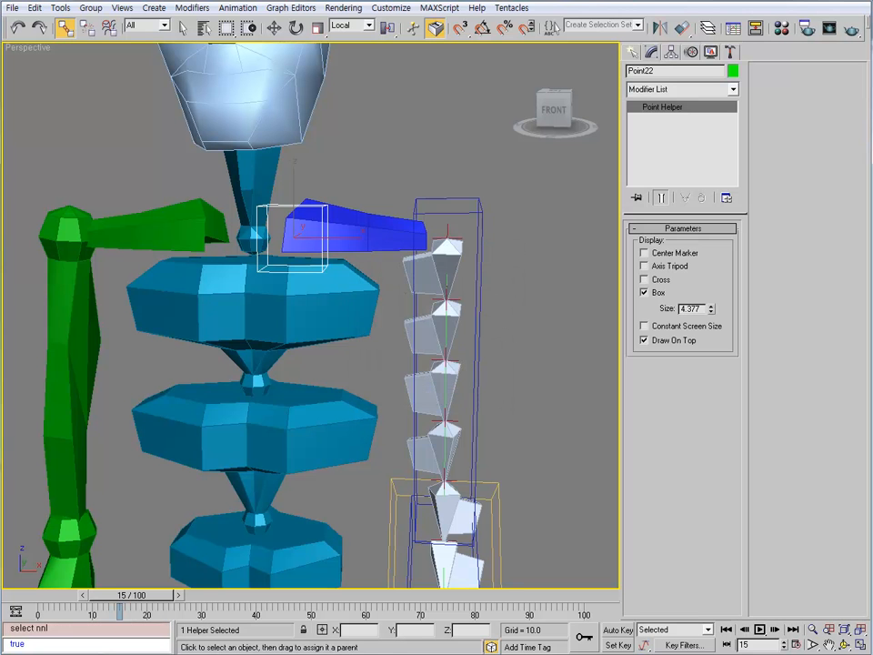
{"action": "key", "text": "alt+a"}
{"action": "left_click", "coordinate": [382, 229]}
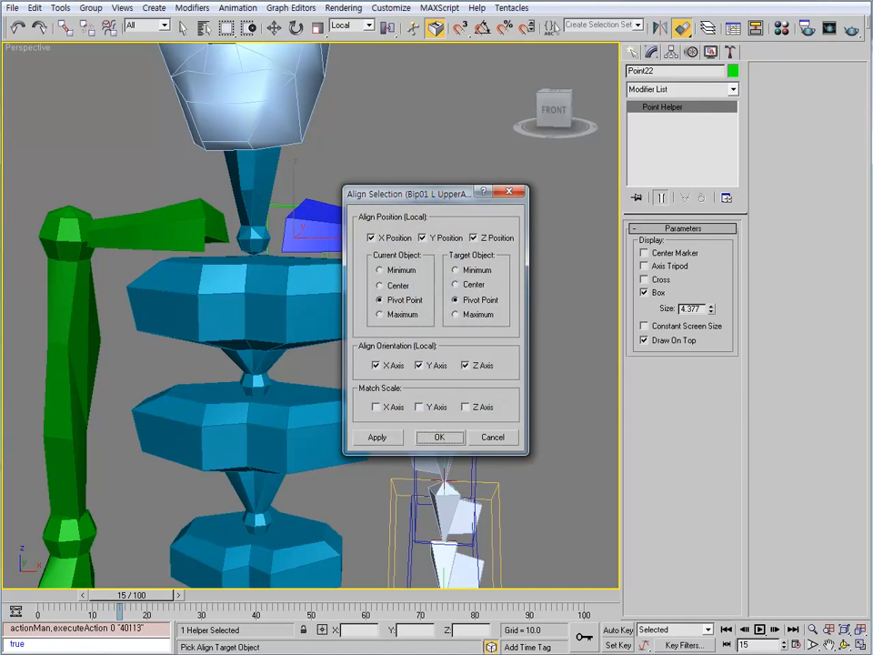
{"action": "key", "text": "Return"}
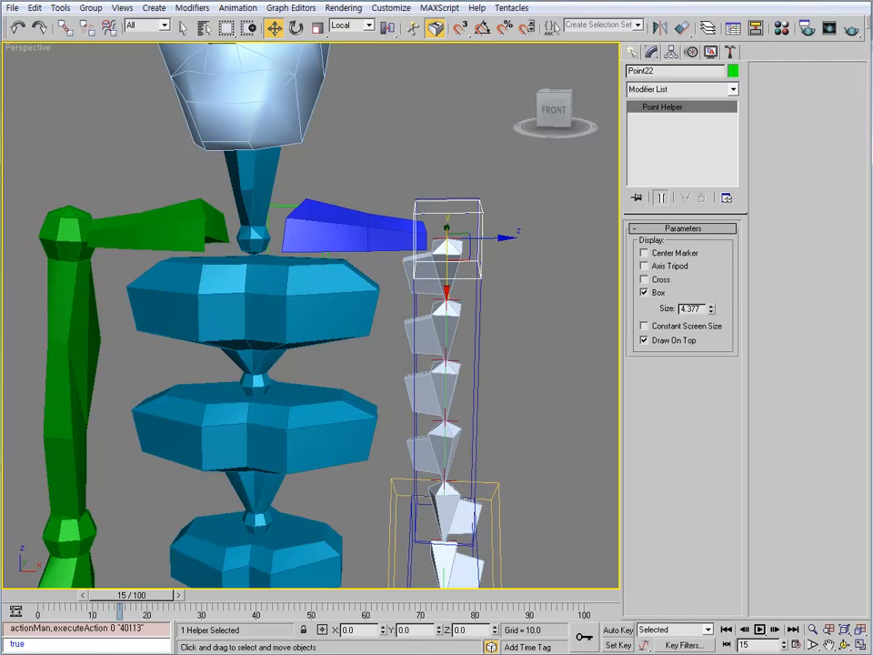
- Set the shoulder helper's box size to 3.939 and check which object is its parent
{"action": "mouse_move", "coordinate": [712, 310]}
{"action": "left_mouse_down"}
{"action": "mouse_move", "coordinate": [711, 277]}
{"action": "mouse_move", "coordinate": [712, 315]}
{"action": "left_mouse_up"}
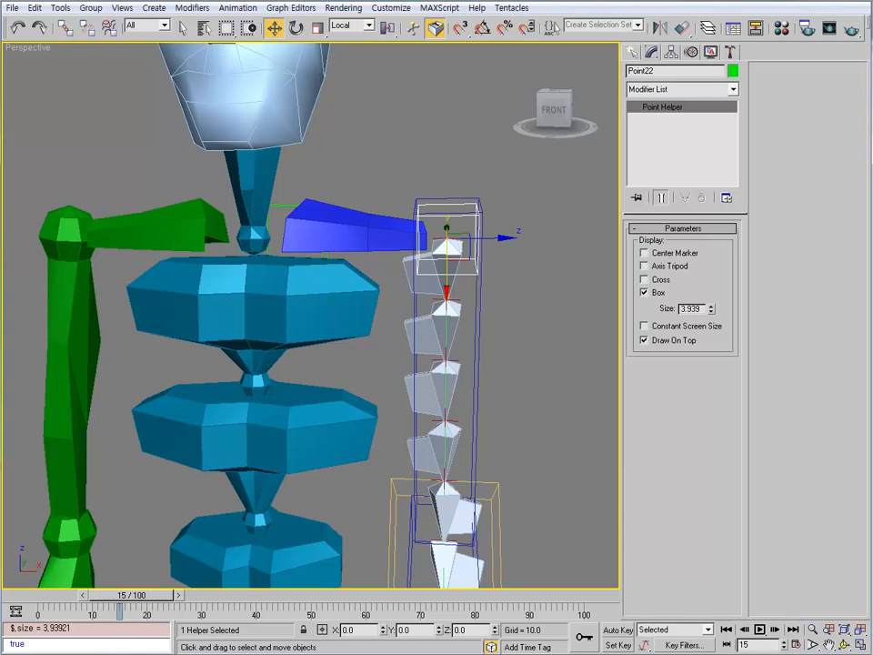
{"action": "mouse_move", "coordinate": [309, 318]}
{"action": "middle_mouse_down", "text": "alt"}
{"action": "mouse_move", "coordinate": [278, 310]}
{"action": "mouse_move", "coordinate": [330, 314]}
{"action": "mouse_move", "coordinate": [309, 319]}
{"action": "middle_mouse_up", "text": "alt"}
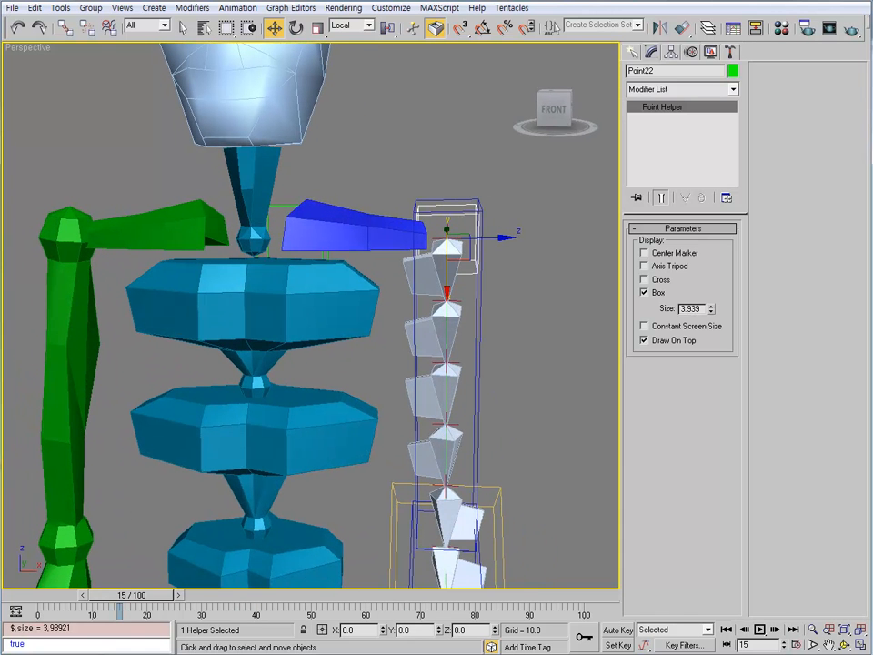
{"action": "middle_click_drag", "start_coordinate": [354, 186], "coordinate": [351, 223], "text": "alt"}
{"action": "left_click", "coordinate": [351, 227]}
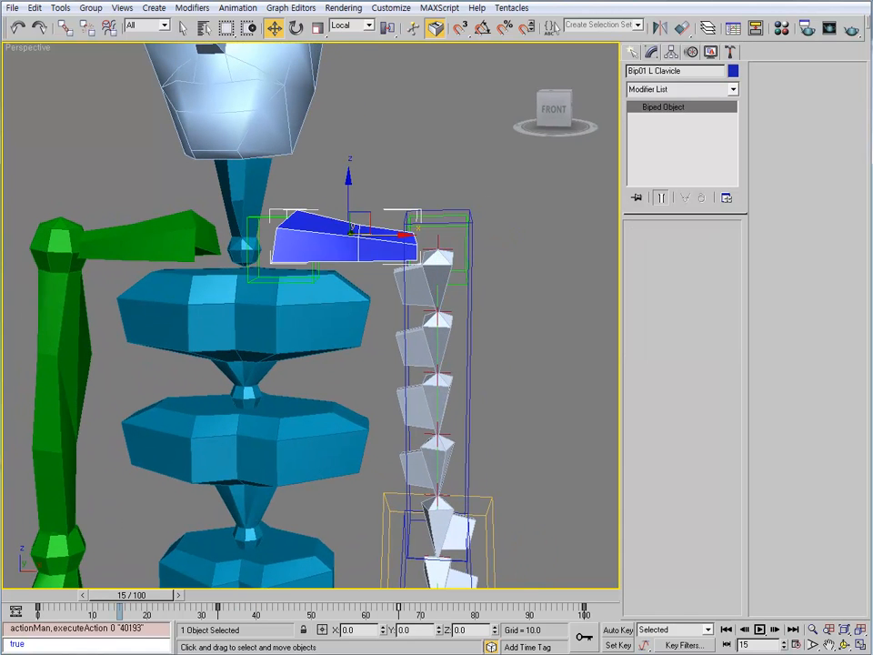
{"action": "left_click", "coordinate": [437, 241]}
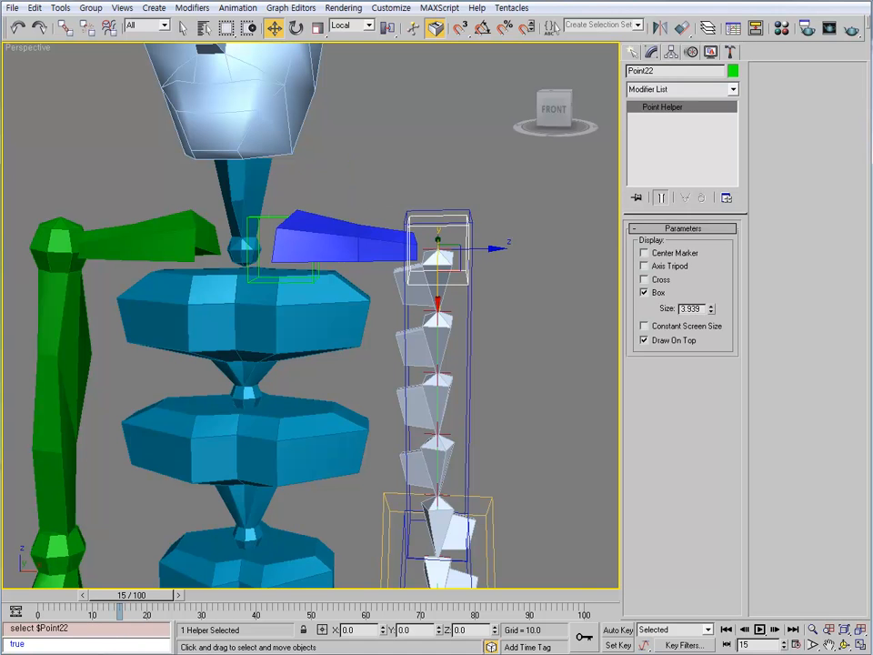
{"action": "key", "text": "Page_Up"}
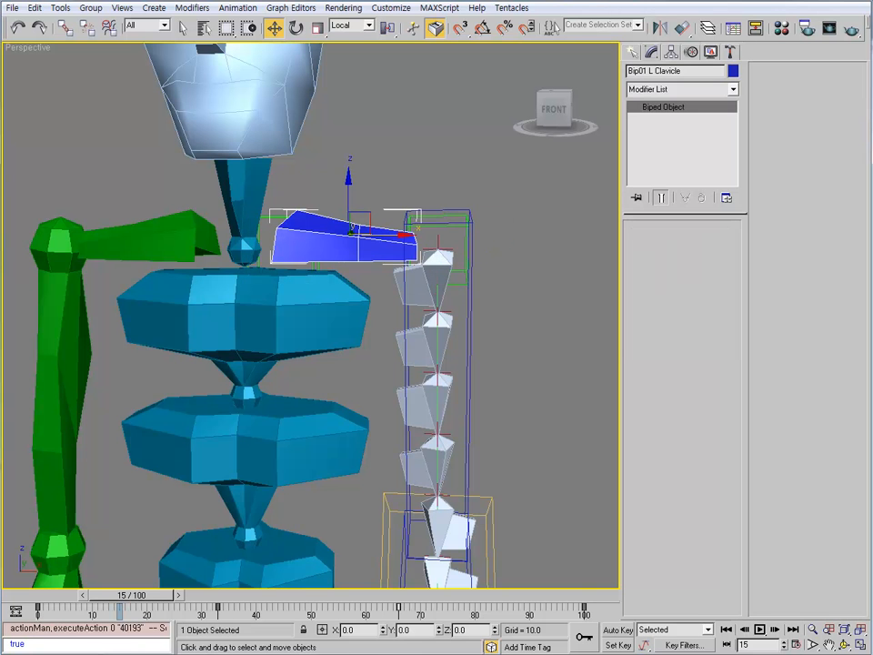
{"action": "left_click", "coordinate": [438, 244]}
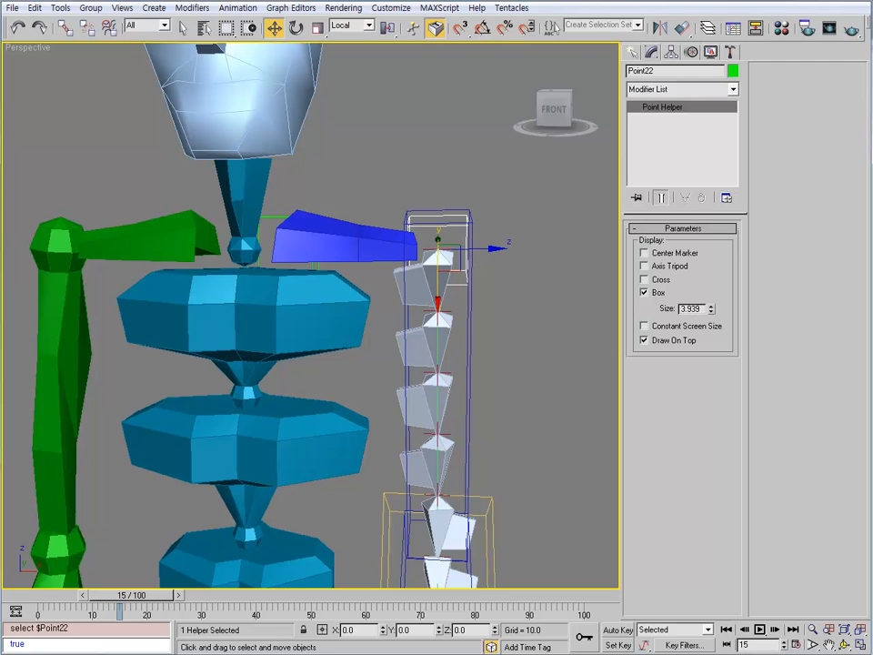
- Assign a Position Expression controller to the position track of the shoulder helper Point22
{"action": "right_click", "coordinate": [454, 210]}
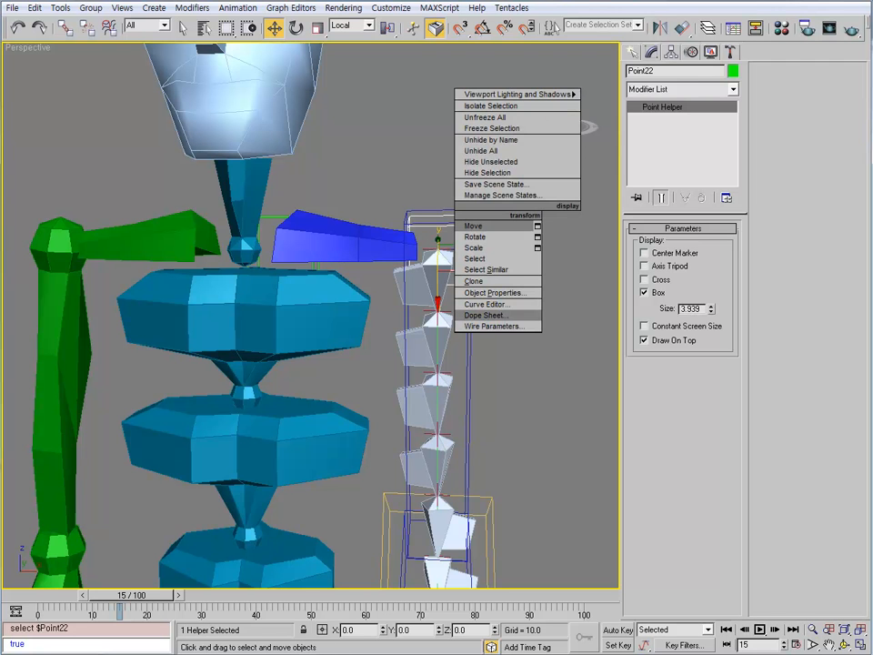
{"action": "left_click", "coordinate": [484, 315]}
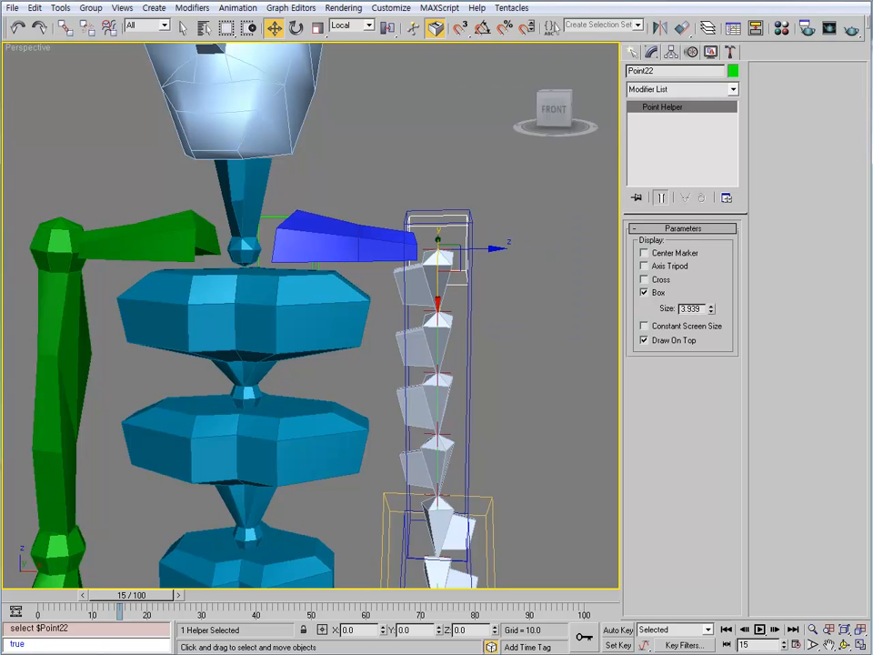
{"action": "left_click", "coordinate": [691, 52]}
{"action": "left_click", "coordinate": [695, 184]}
{"action": "left_click", "coordinate": [638, 158]}
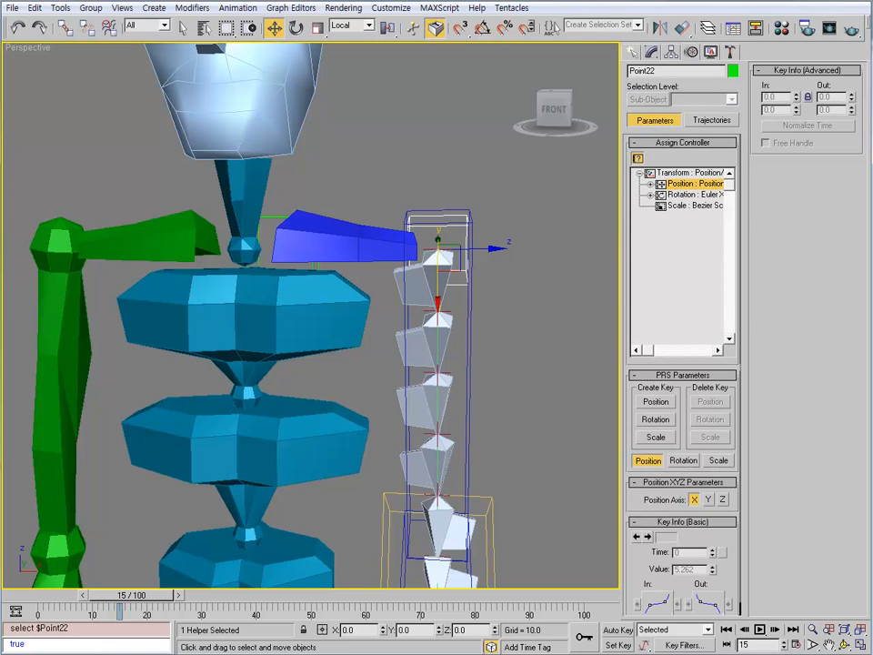
{"action": "double_click", "coordinate": [386, 282]}
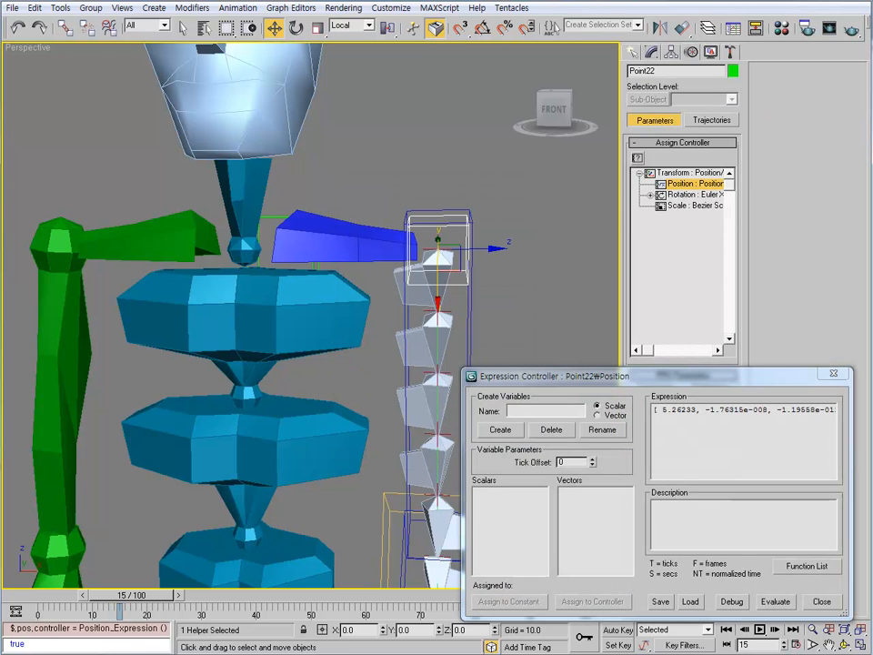
- Set the position expression of Point22 to [ 5.26233, 0, 0 ] and close the Expression Controller
{"action": "left_click_drag", "start_coordinate": [706, 409], "coordinate": [765, 409]}
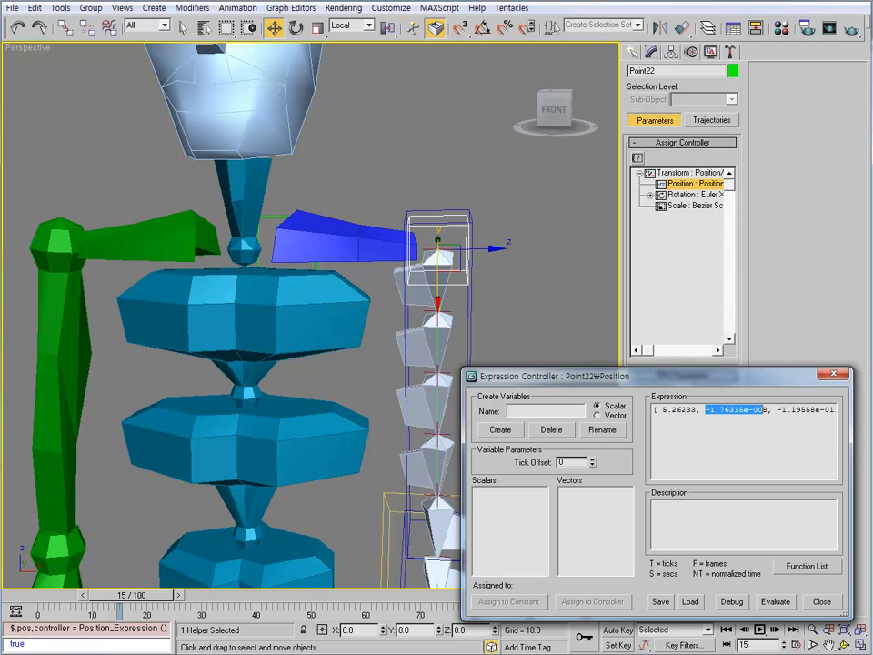
{"action": "type", "text": "0"}
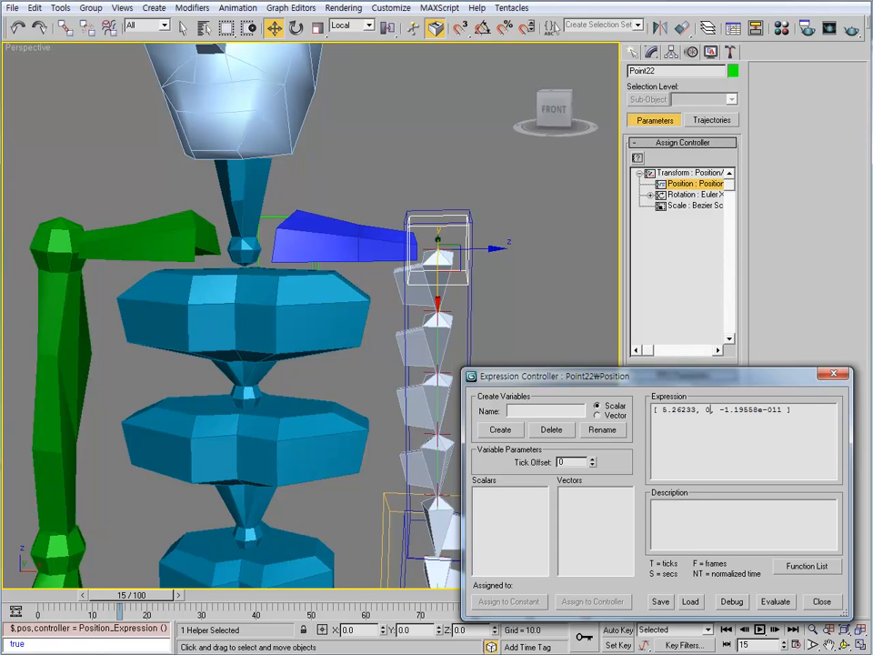
{"action": "left_click_drag", "start_coordinate": [722, 410], "coordinate": [781, 409]}
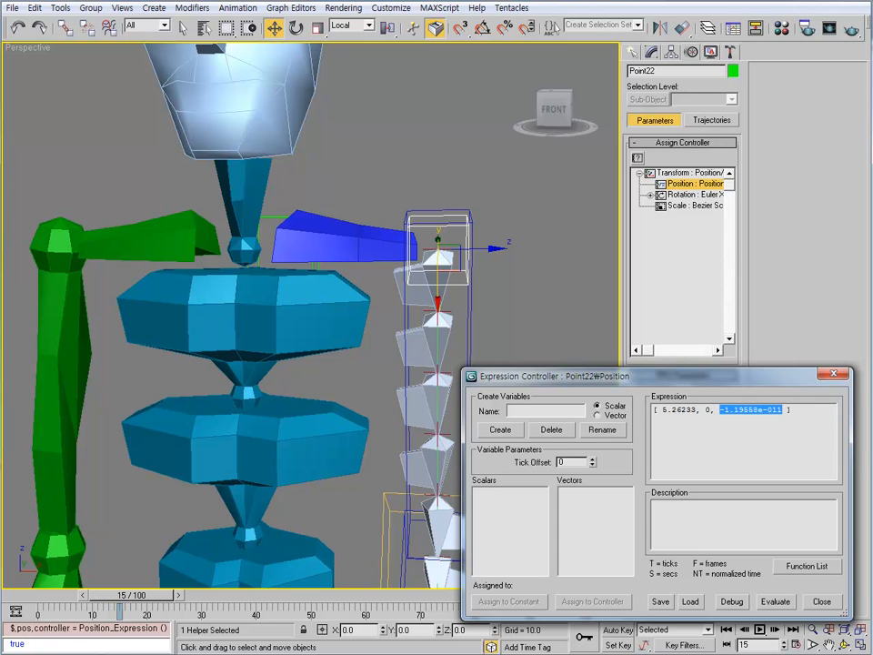
{"action": "type", "text": "0"}
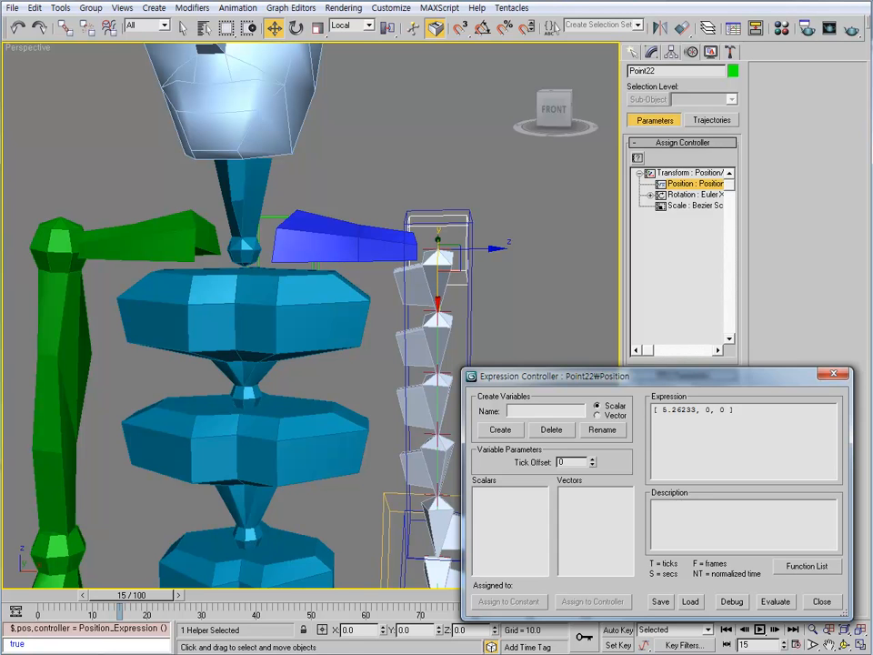
{"action": "left_click_drag", "start_coordinate": [663, 409], "coordinate": [697, 409]}
{"action": "left_click", "coordinate": [822, 602]}
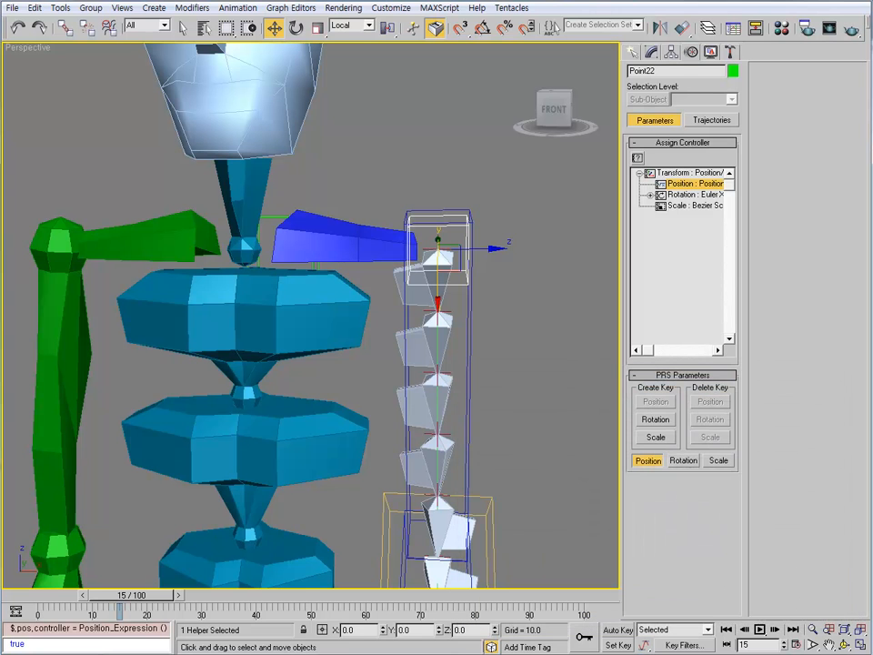
- Link the shoulder helper Point22 to Bip01 L UpperArm as its parent
{"action": "key", "text": "l"}
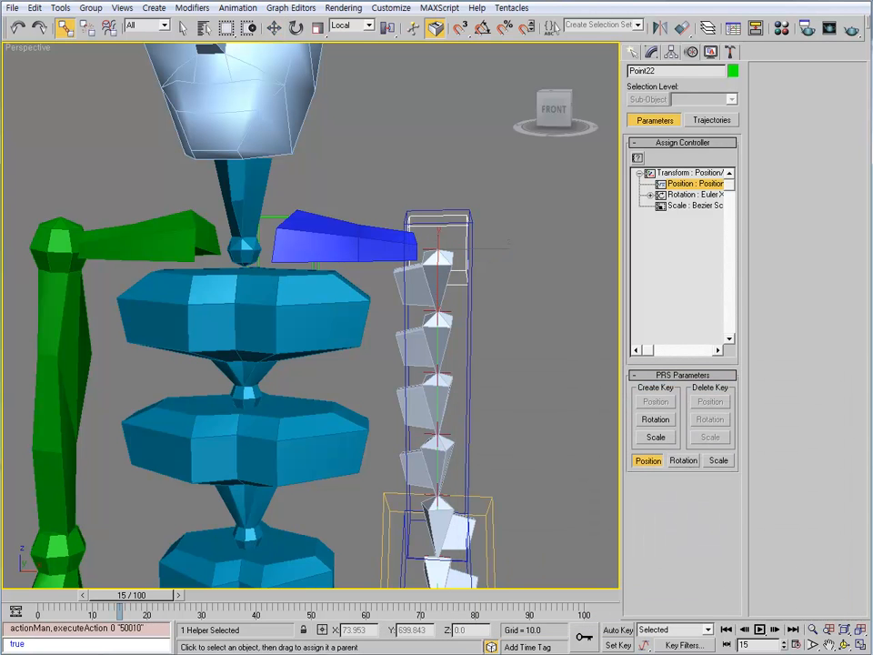
{"action": "left_click_drag", "start_coordinate": [445, 270], "coordinate": [465, 309]}
{"action": "middle_click_drag", "start_coordinate": [465, 308], "coordinate": [426, 252]}
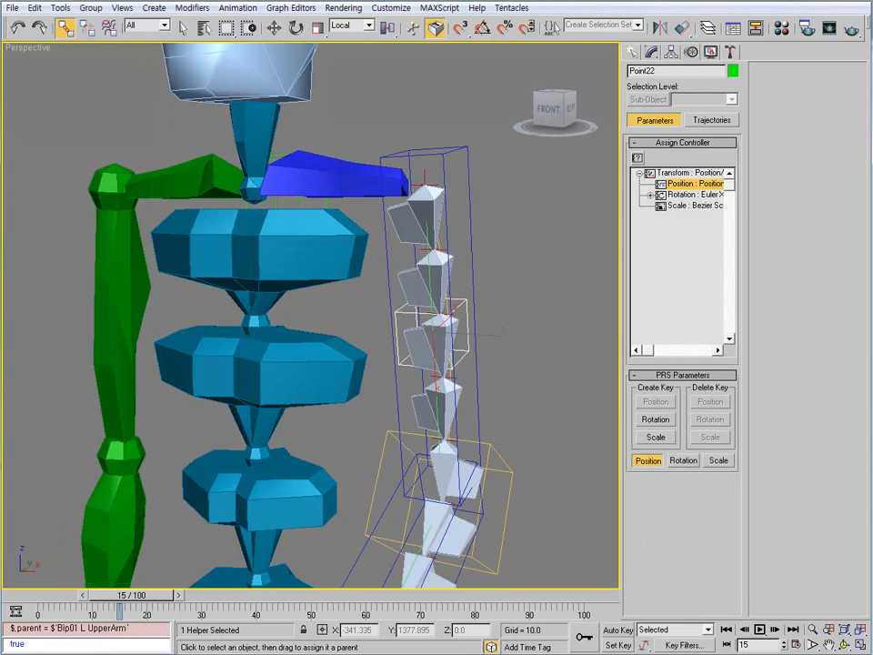
{"action": "left_click", "coordinate": [471, 239]}
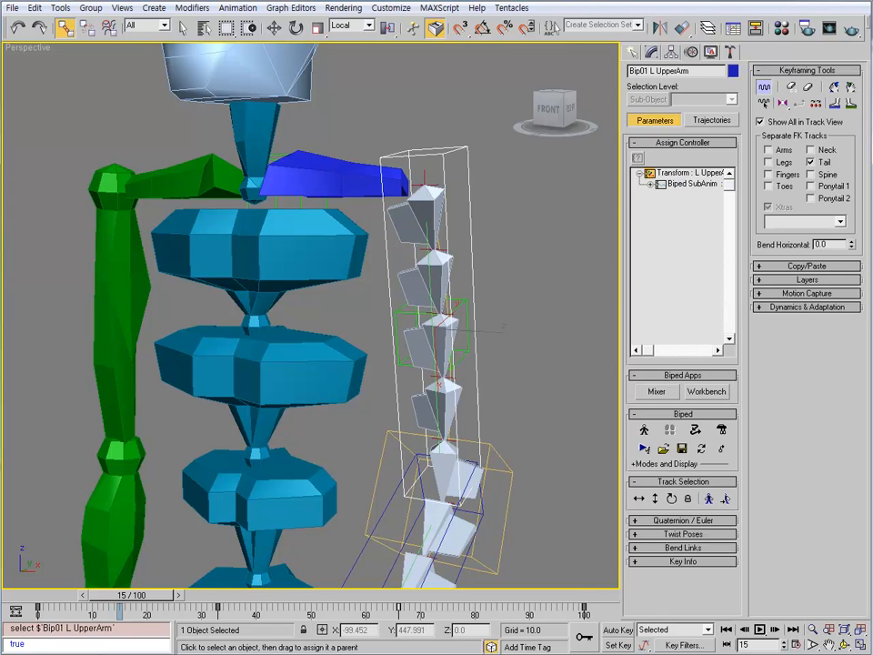
- Display Point22 as a cross instead of a box and enlarge it until it extends beyond the upper arm
{"action": "left_click", "coordinate": [431, 323]}
{"action": "left_click", "coordinate": [652, 52]}
{"action": "left_click", "coordinate": [644, 292]}
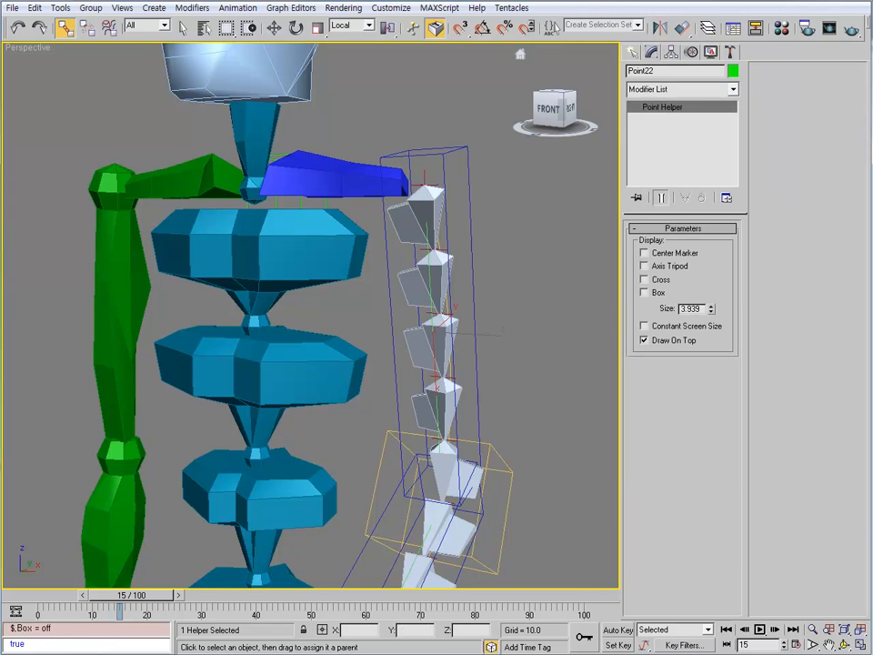
{"action": "left_click", "coordinate": [643, 279]}
{"action": "left_click_drag", "start_coordinate": [711, 309], "coordinate": [711, 282]}
{"action": "middle_click_drag", "start_coordinate": [496, 372], "coordinate": [511, 342], "text": "alt"}
- Assign a LookAt Constraint to the rotation track of the clavicle helper Point21
{"action": "left_click", "coordinate": [293, 167]}
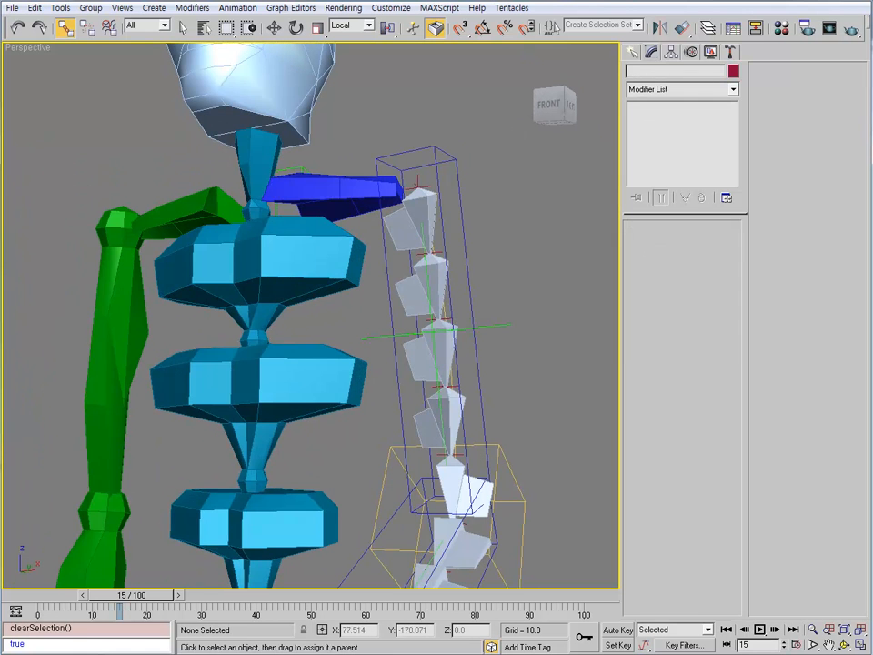
{"action": "left_click", "coordinate": [293, 176]}
{"action": "middle_click_drag", "start_coordinate": [364, 272], "coordinate": [352, 322], "text": "alt"}
{"action": "left_click", "coordinate": [691, 52]}
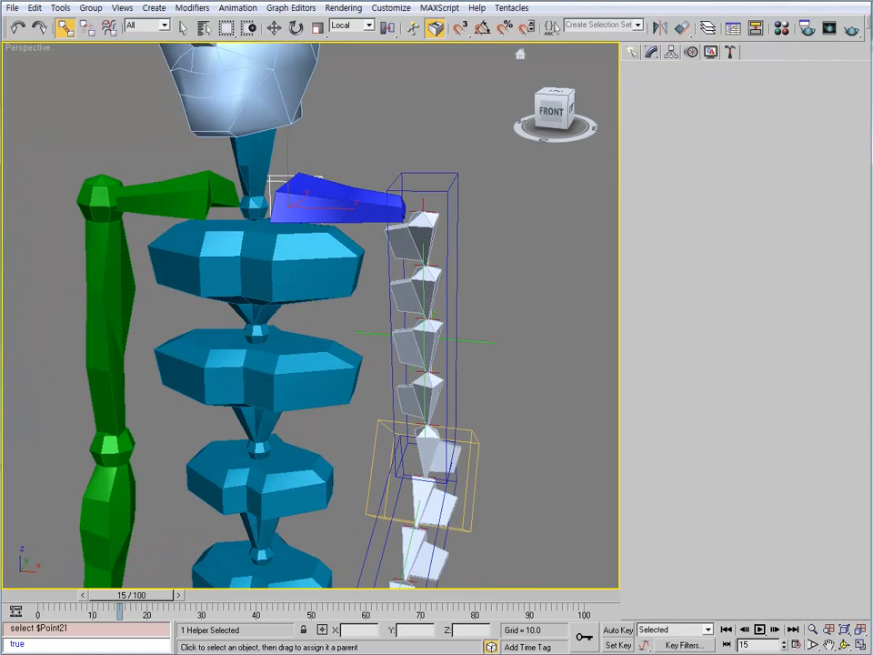
{"action": "left_click", "coordinate": [695, 195]}
{"action": "left_click", "coordinate": [637, 158]}
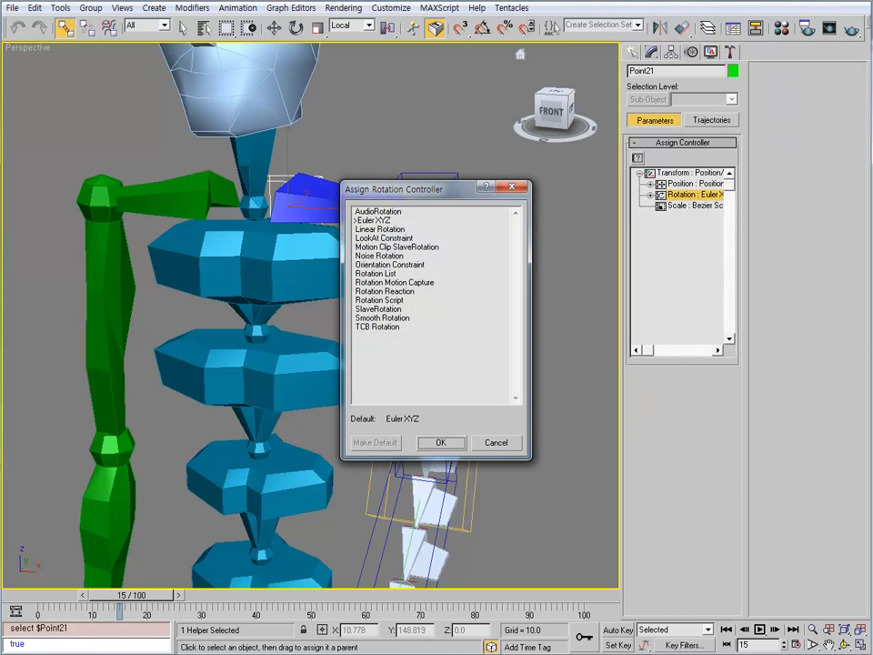
{"action": "left_click", "coordinate": [383, 239]}
{"action": "left_click", "coordinate": [441, 443]}
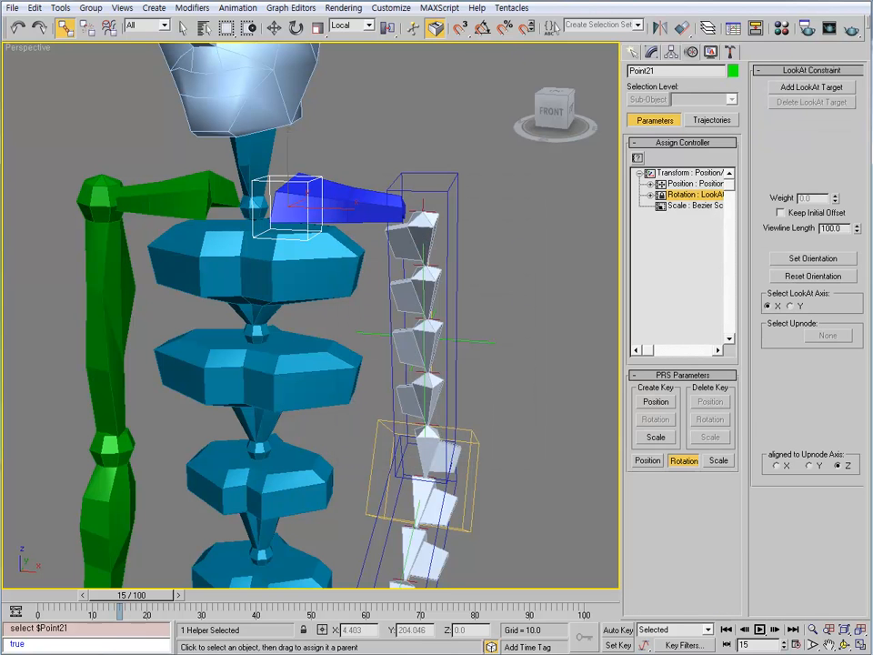
- Add Point22 as the LookAt target of the clavicle helper and turn off Viewline Length Absolute
{"action": "left_click", "coordinate": [475, 341]}
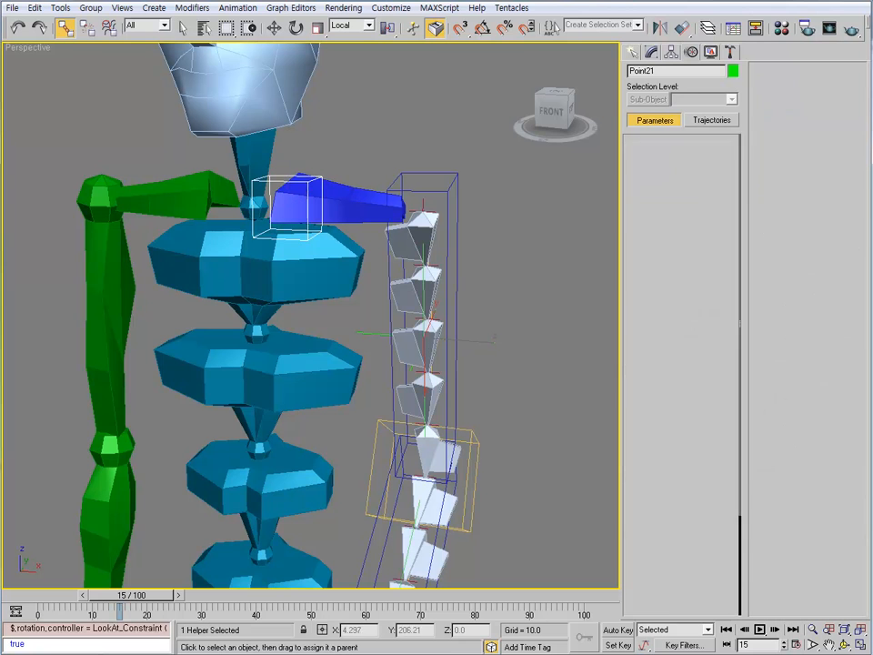
{"action": "left_click", "coordinate": [293, 189]}
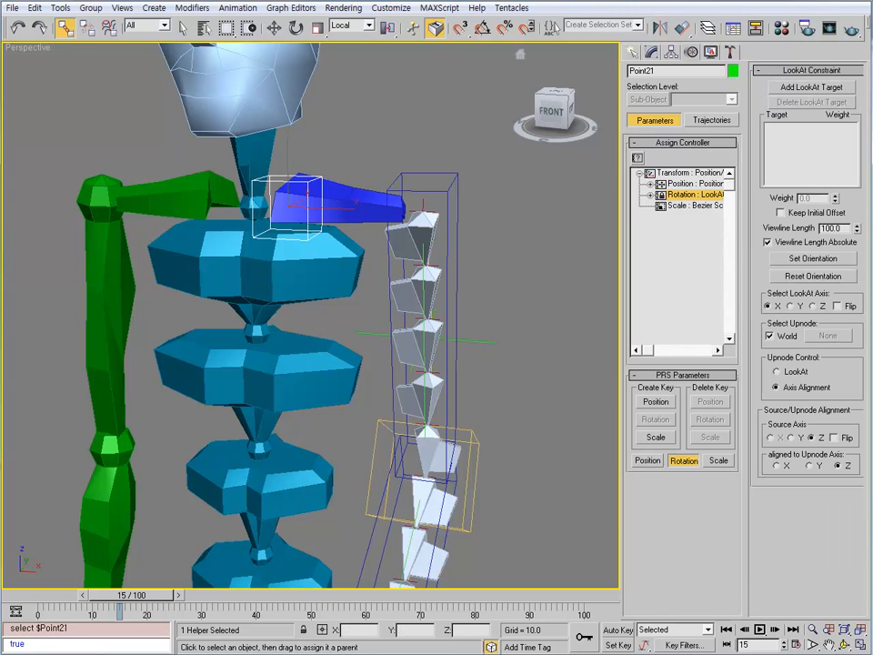
{"action": "left_click", "coordinate": [811, 87]}
{"action": "left_click", "coordinate": [474, 341]}
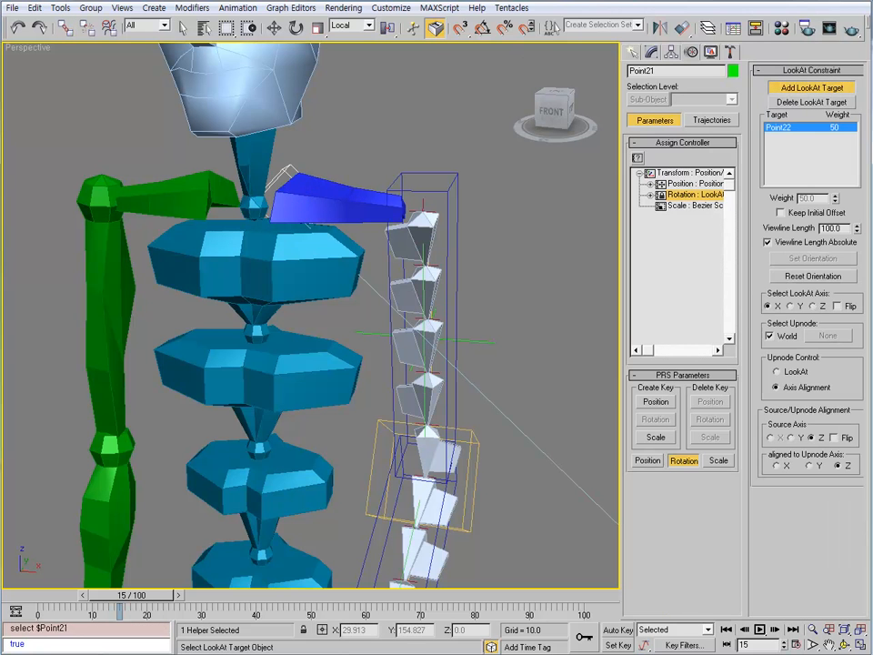
{"action": "left_click", "coordinate": [769, 243]}
{"action": "middle_click_drag", "start_coordinate": [510, 291], "coordinate": [507, 262], "text": "alt"}
- Replace the World upnode of the clavicle helper's LookAt Constraint with Bip01 L Clavicle
{"action": "left_click", "coordinate": [769, 336]}
{"action": "left_click", "coordinate": [828, 336]}
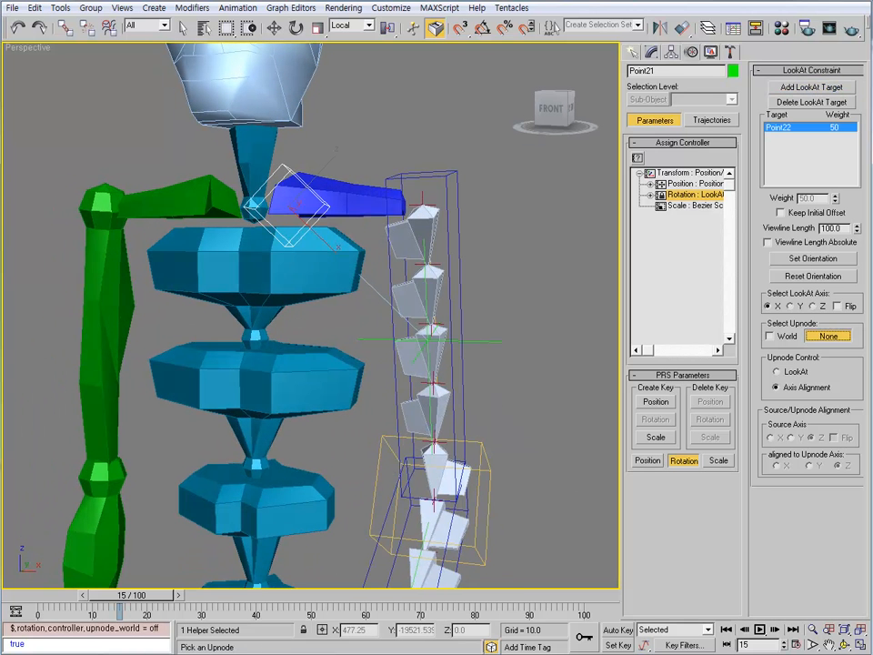
{"action": "left_click", "coordinate": [350, 198]}
{"action": "middle_click_drag", "start_coordinate": [436, 282], "coordinate": [402, 291], "text": "alt"}
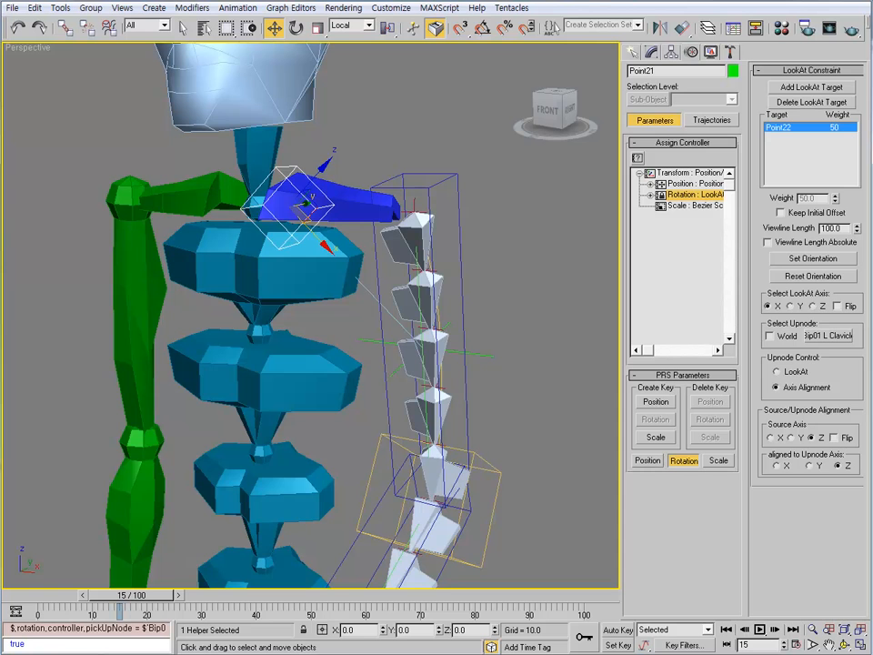
{"action": "left_click_drag", "start_coordinate": [402, 291], "coordinate": [311, 282], "text": "alt"}
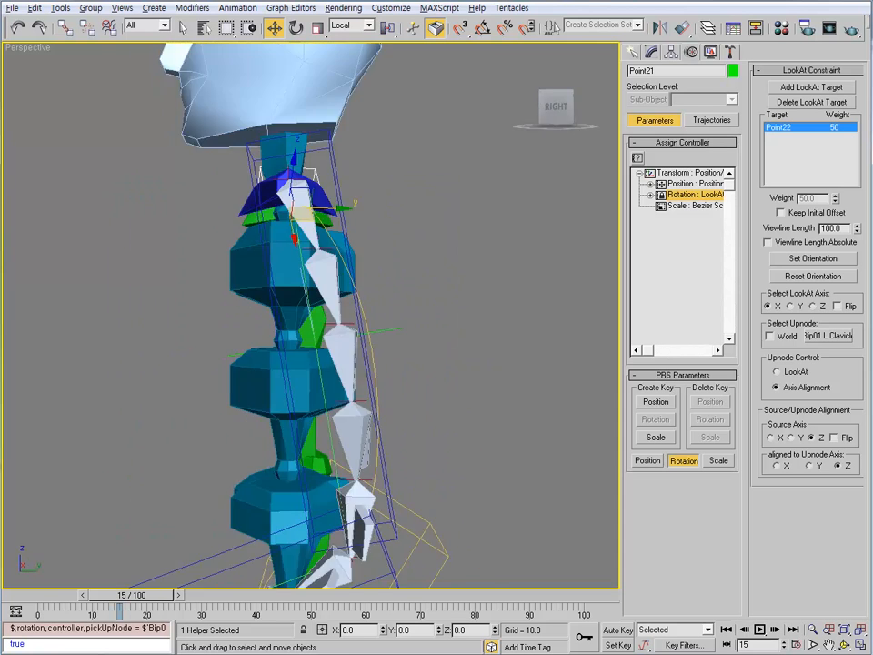
{"action": "middle_click_drag", "start_coordinate": [311, 282], "coordinate": [412, 257], "text": "alt"}
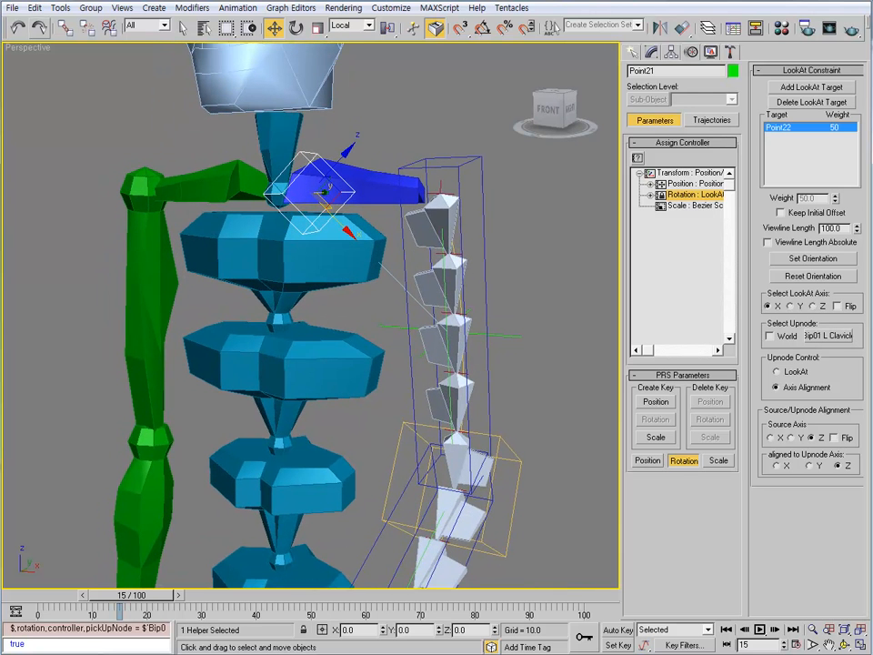
- Save the scene under the file name Elbone in the scenes folder
{"action": "left_click", "coordinate": [13, 7]}
{"action": "left_click", "coordinate": [36, 130]}
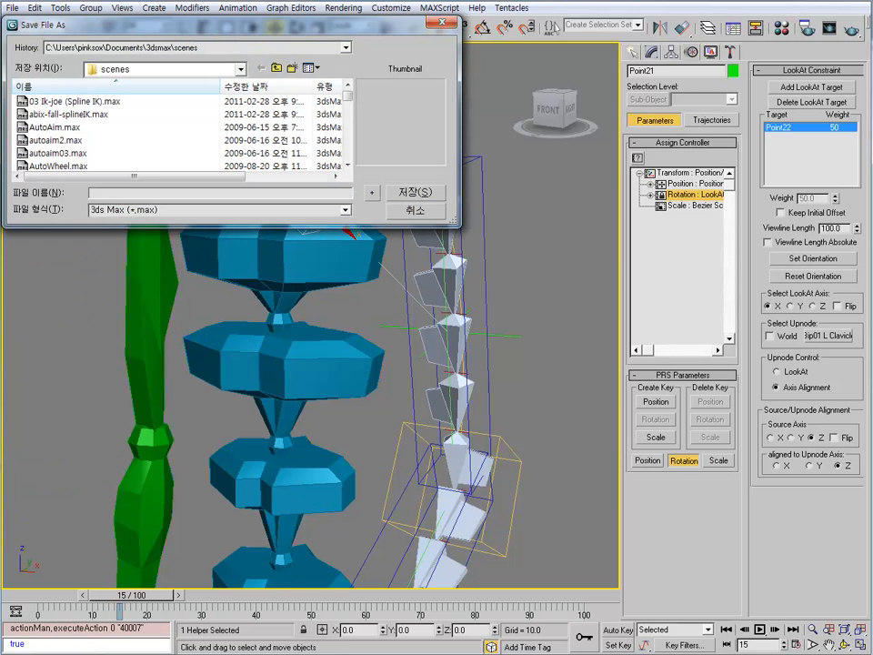
{"action": "type", "text": "Elbone"}
{"action": "key", "text": "Return"}
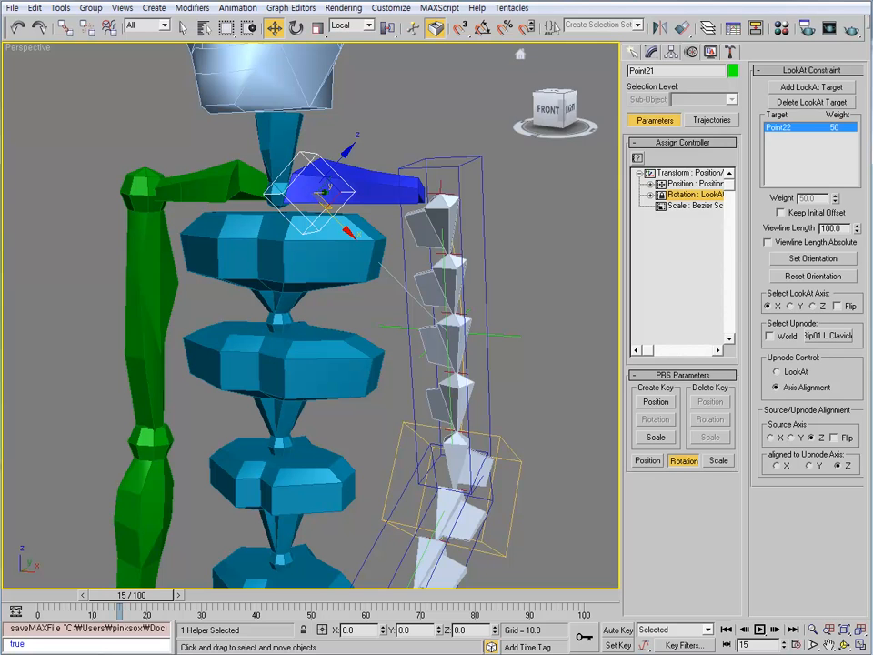
- Create a new box-shaped point helper in the empty space beside the Biped's left arm
{"action": "left_click", "coordinate": [651, 52]}
{"action": "left_click", "coordinate": [634, 52]}
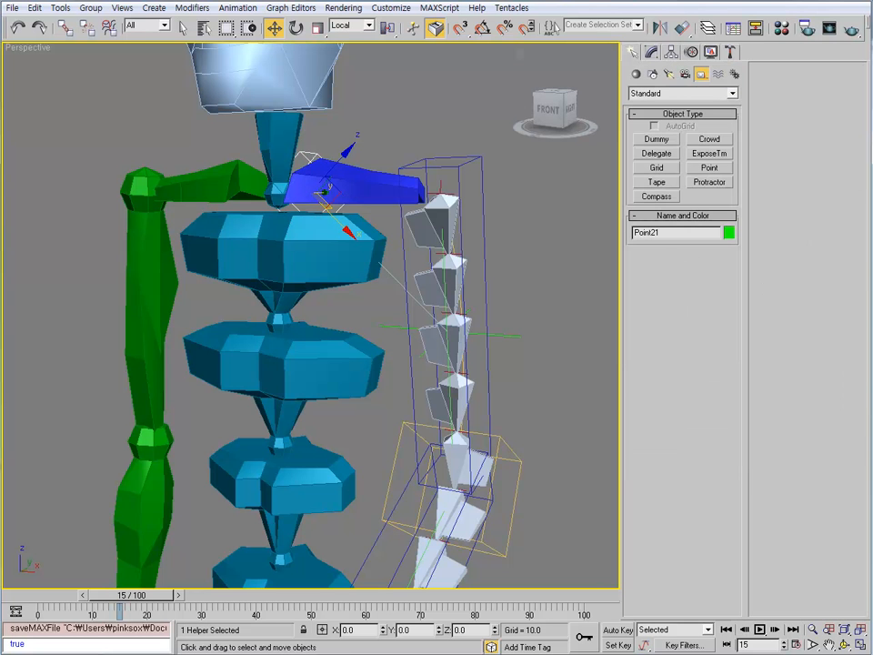
{"action": "left_click", "coordinate": [657, 139]}
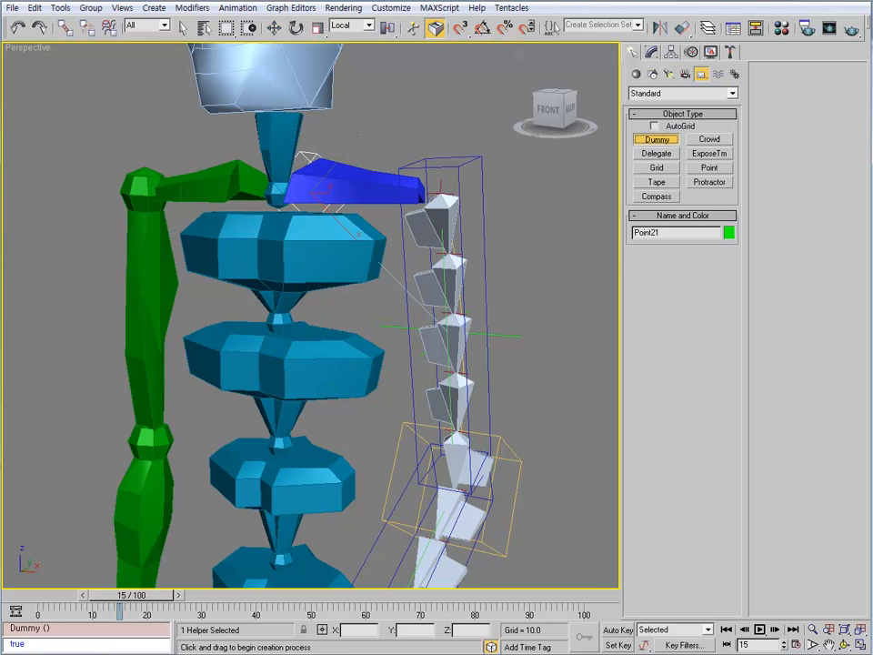
{"action": "left_click", "coordinate": [710, 168]}
{"action": "middle_click_drag", "start_coordinate": [509, 473], "coordinate": [509, 341]}
{"action": "middle_click_drag", "start_coordinate": [509, 341], "coordinate": [523, 405], "text": "alt"}
{"action": "left_click", "coordinate": [518, 488]}
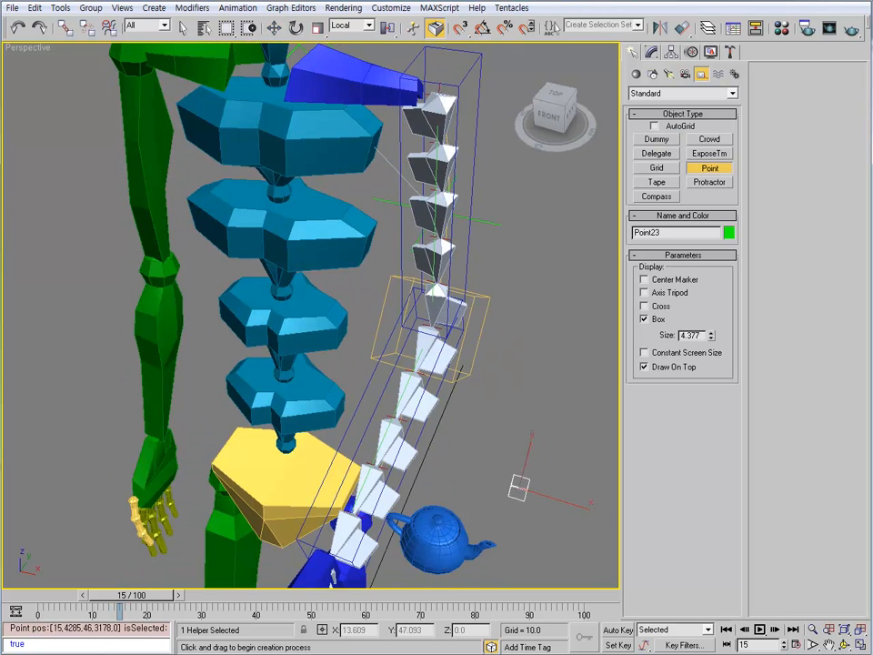
{"action": "mouse_move", "coordinate": [518, 489]}
{"action": "middle_mouse_down", "text": "alt"}
{"action": "mouse_move", "coordinate": [521, 520]}
{"action": "mouse_move", "coordinate": [513, 427]}
{"action": "mouse_move", "coordinate": [514, 487]}
{"action": "middle_mouse_up", "text": "alt"}
{"action": "middle_click_drag", "start_coordinate": [513, 396], "coordinate": [522, 496]}
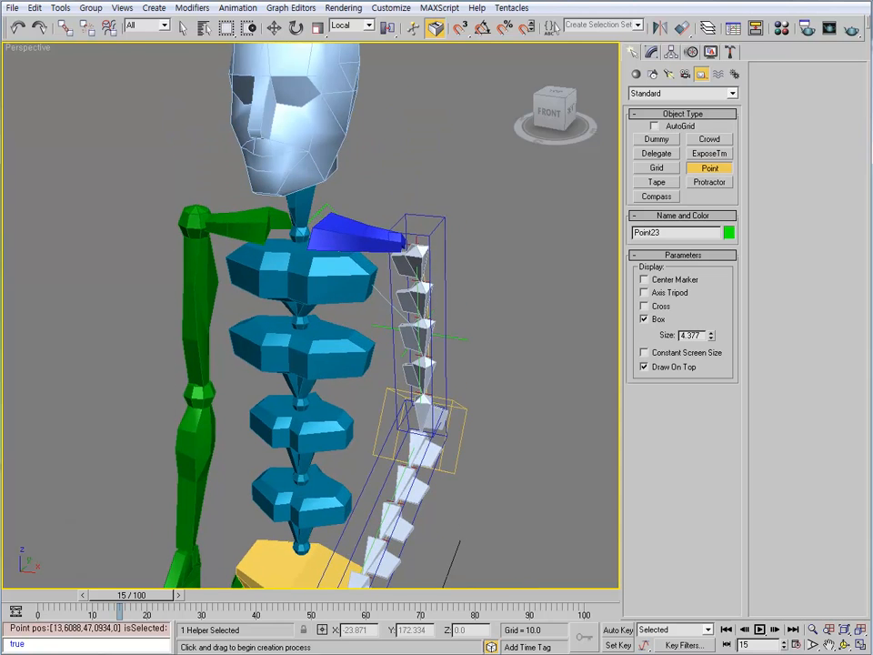
- Align the new point helper to the position and orientation of Bip01 L UpperArm
{"action": "key", "text": "alt+a"}
{"action": "left_click", "coordinate": [444, 345]}
{"action": "left_click", "coordinate": [440, 437]}
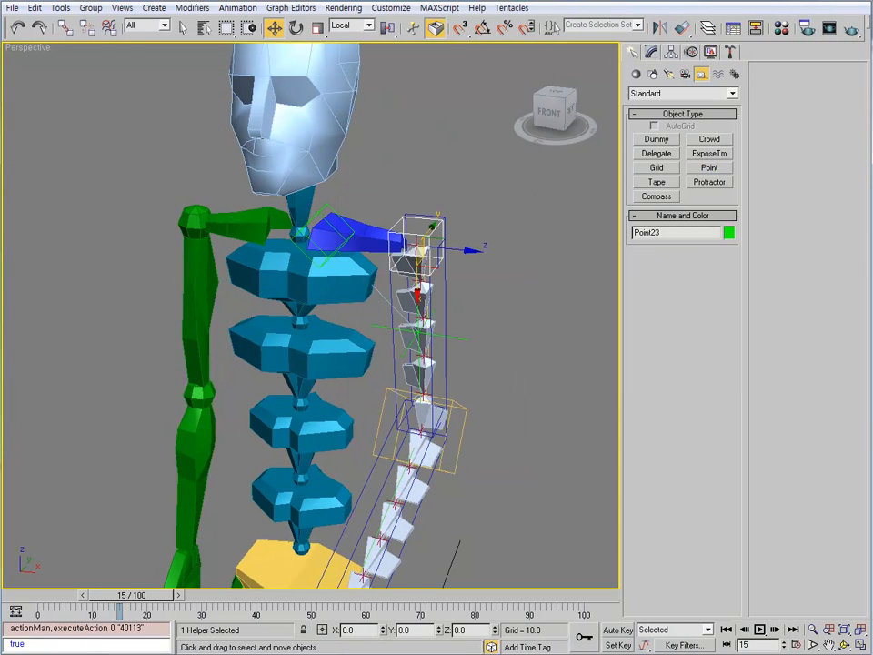
- Set the new helper's box size to 6.171 and its object colour to blue
{"action": "left_click", "coordinate": [651, 53]}
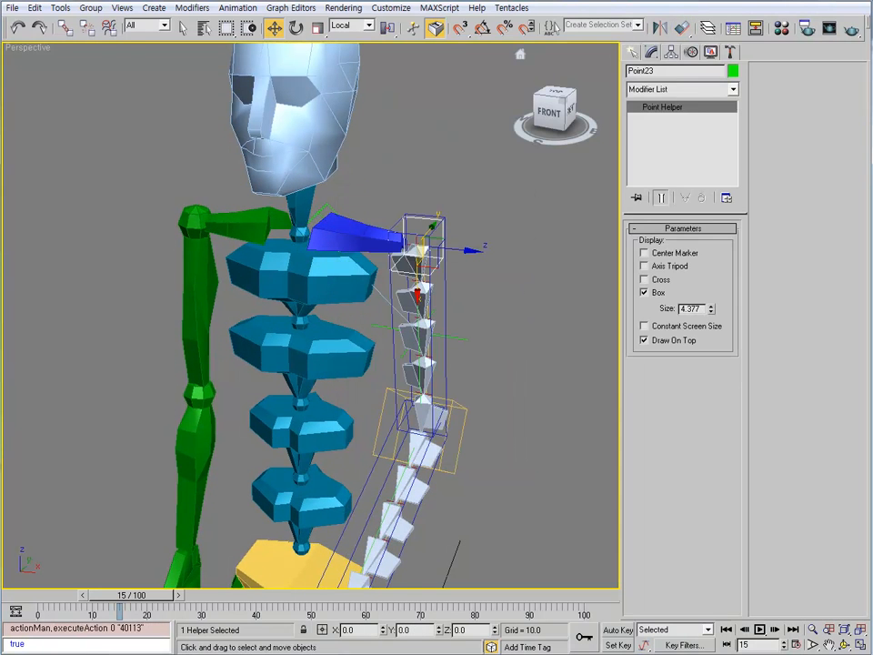
{"action": "left_click_drag", "start_coordinate": [711, 309], "coordinate": [711, 293]}
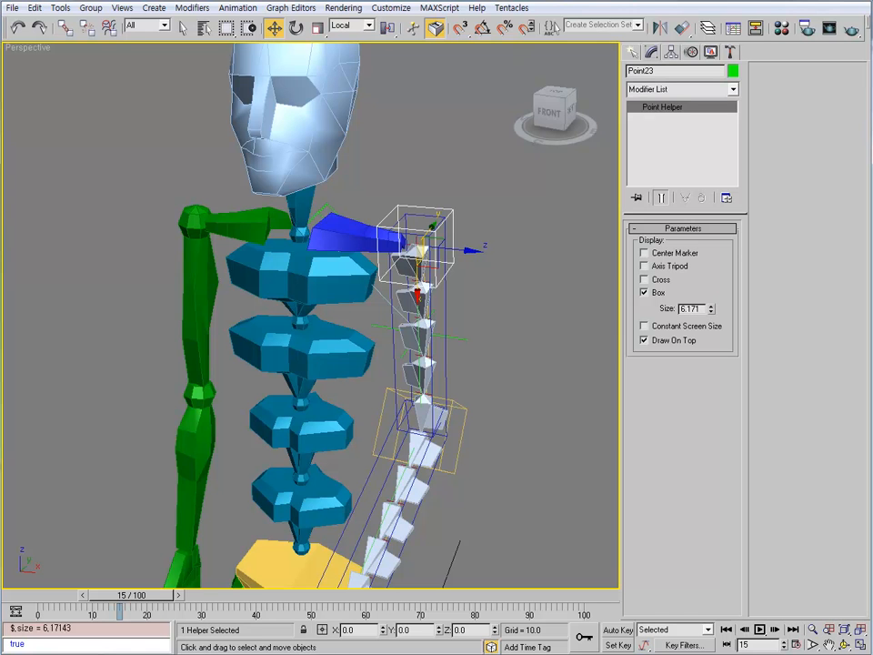
{"action": "left_click", "coordinate": [733, 71]}
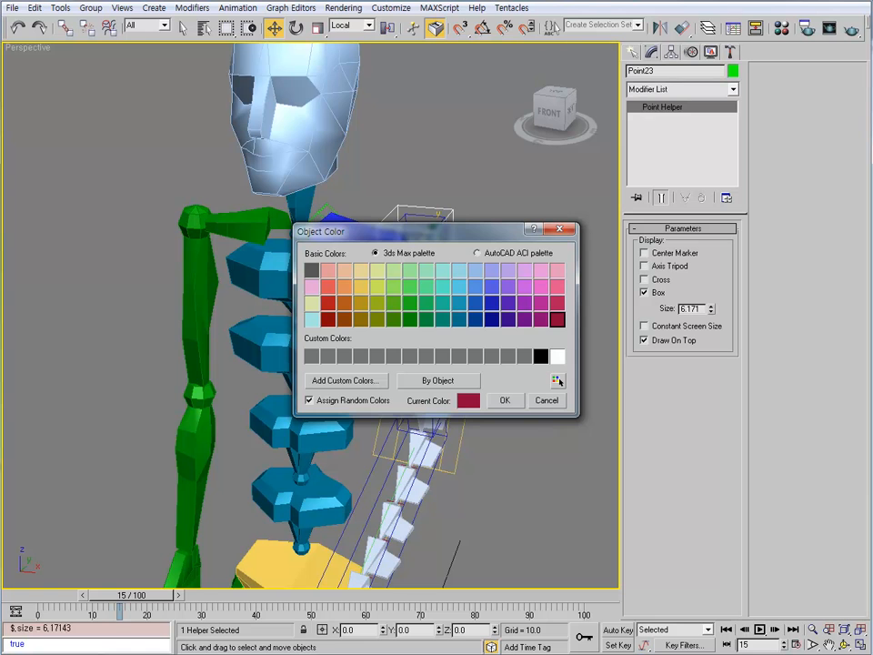
{"action": "left_click", "coordinate": [459, 303]}
{"action": "left_click", "coordinate": [504, 400]}
- Link the blue helper Point23 to Bip01 L UpperArm as its parent
{"action": "middle_click_drag", "start_coordinate": [503, 391], "coordinate": [496, 302], "text": "alt"}
{"action": "key", "text": "l"}
{"action": "left_click_drag", "start_coordinate": [427, 275], "coordinate": [453, 312]}
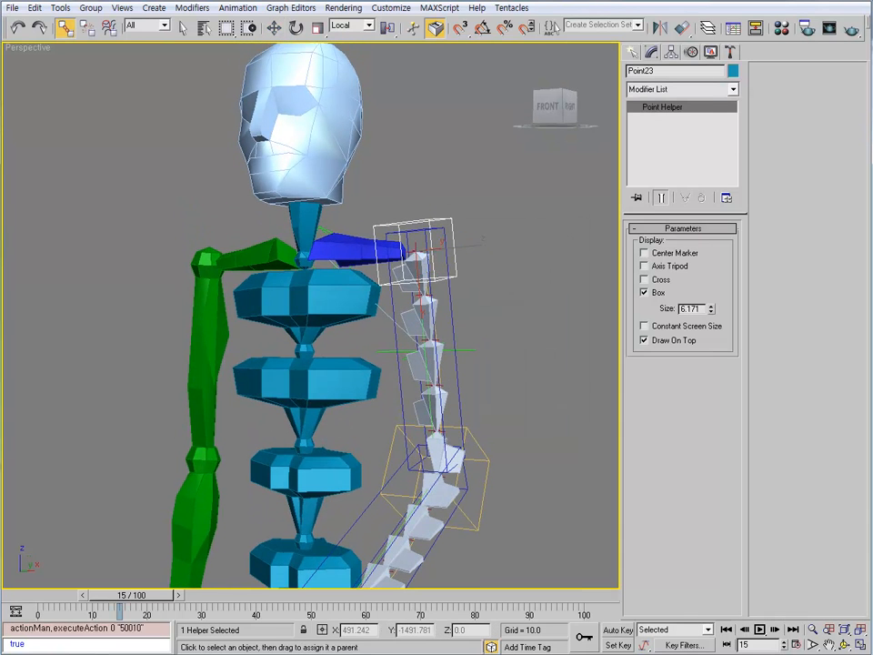
{"action": "scroll", "coordinate": [453, 312], "scroll_direction": "up", "scroll_amount": 2}
{"action": "middle_click_drag", "start_coordinate": [452, 312], "coordinate": [426, 286]}
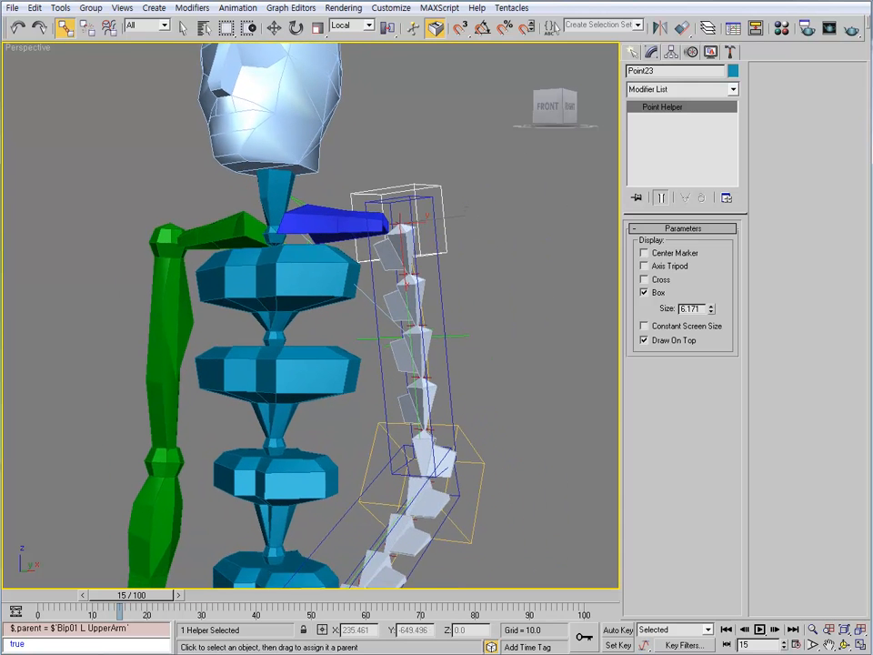
- Move Point23 about 1.98 units down the upper arm along its local X axis
{"action": "key", "text": "w"}
{"action": "left_click_drag", "start_coordinate": [402, 260], "coordinate": [407, 320]}
{"action": "middle_click_drag", "start_coordinate": [407, 320], "coordinate": [442, 300], "text": "alt"}
{"action": "scroll", "coordinate": [391, 325], "scroll_direction": "up", "scroll_amount": 1}
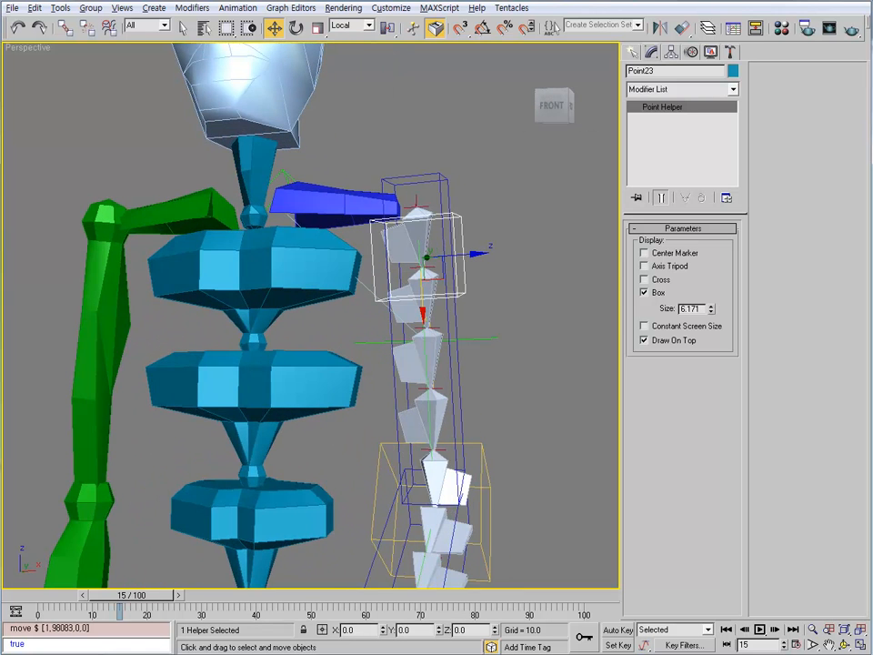
- Show the animation controllers of Point23, check which object is its parent, and reselect the helper
{"action": "left_click", "coordinate": [692, 52]}
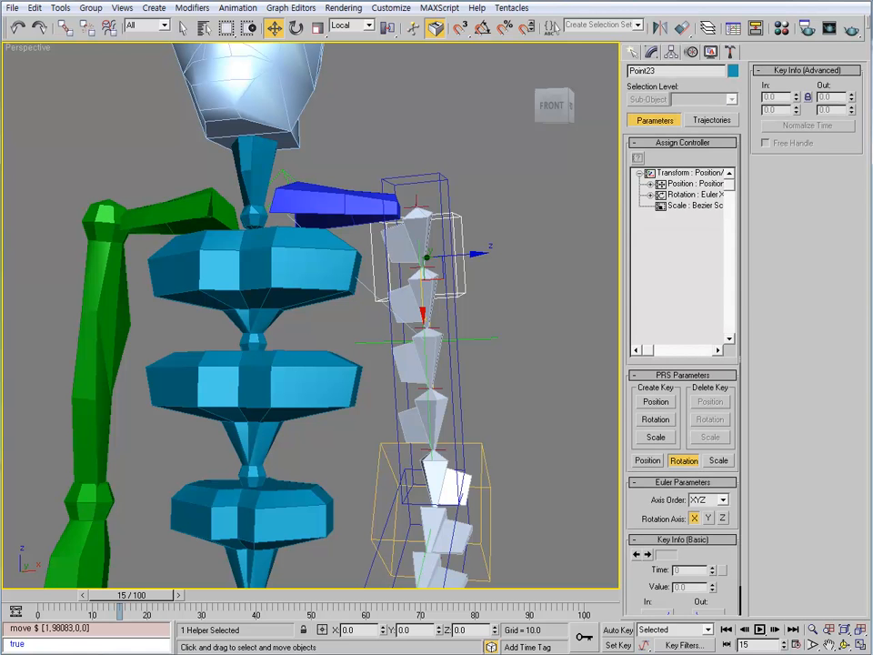
{"action": "key", "text": "Page_Up"}
{"action": "left_click", "coordinate": [464, 256]}
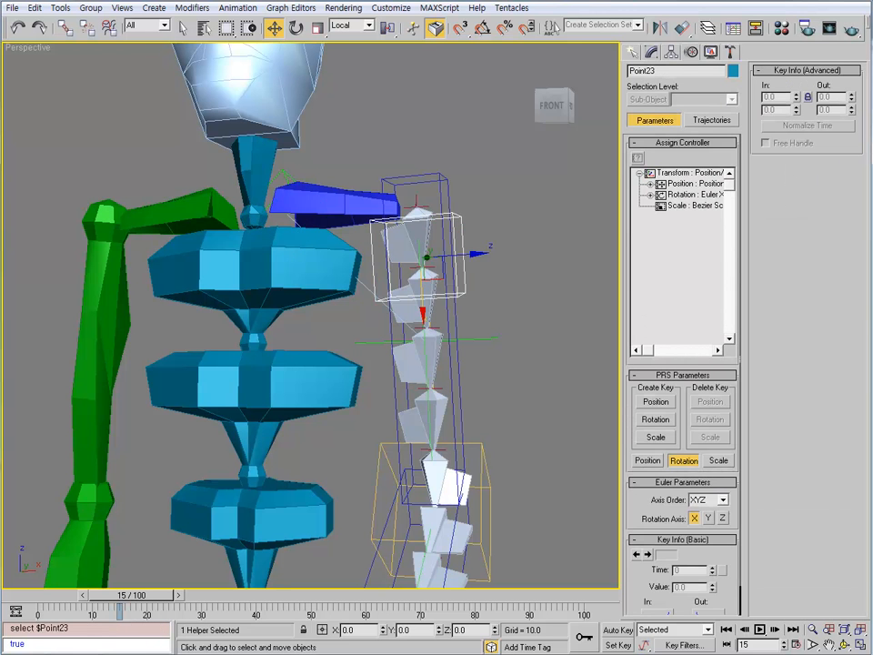
- Change Point23's object colour to a medium blue and save the scene
{"action": "middle_click_drag", "start_coordinate": [464, 256], "coordinate": [472, 235]}
{"action": "left_click", "coordinate": [733, 71]}
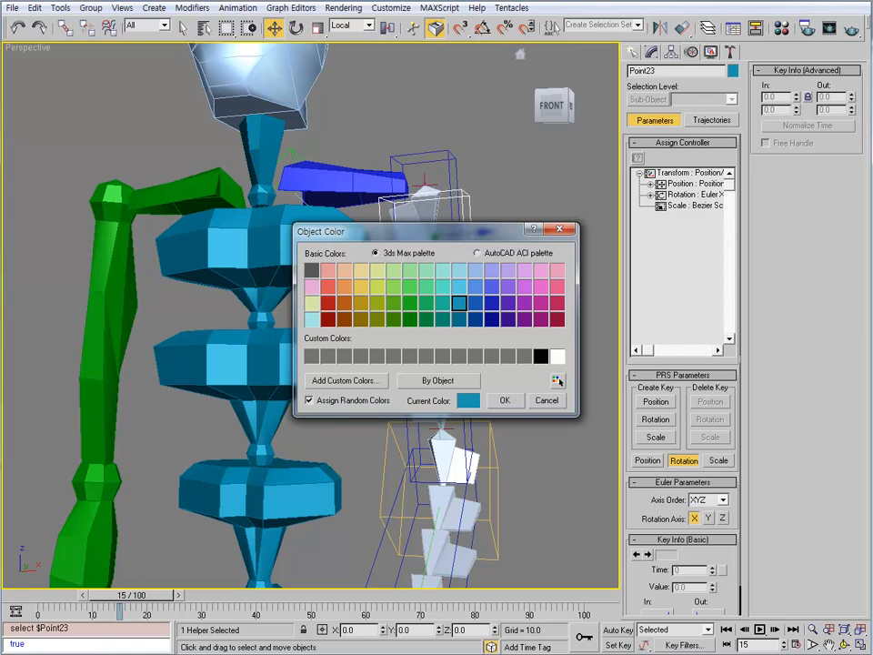
{"action": "left_click", "coordinate": [475, 303]}
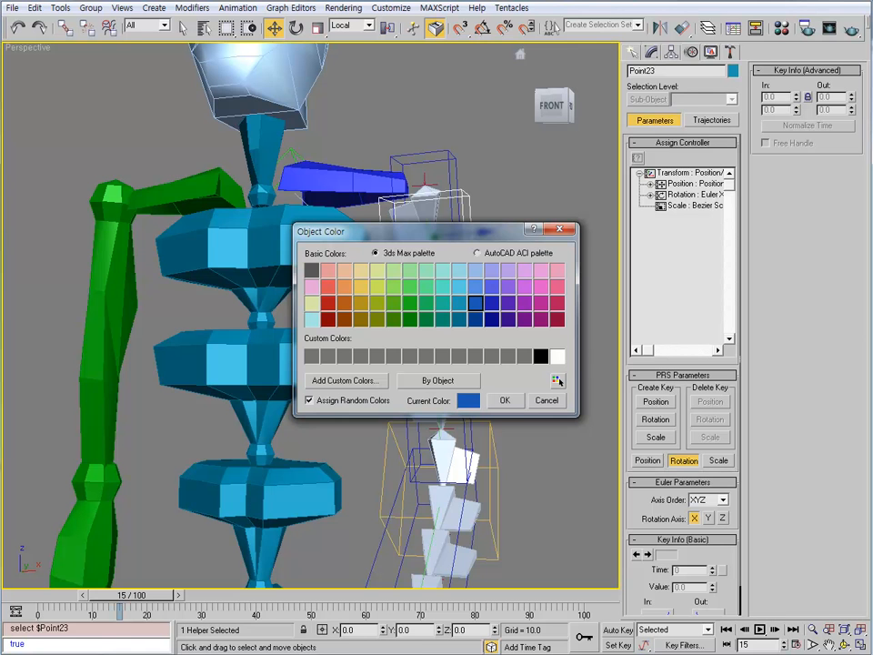
{"action": "left_click", "coordinate": [505, 400]}
{"action": "left_click", "coordinate": [518, 309]}
{"action": "left_click", "coordinate": [471, 257]}
{"action": "middle_click_drag", "start_coordinate": [471, 256], "coordinate": [434, 225]}
{"action": "key", "text": "ctrl+s"}
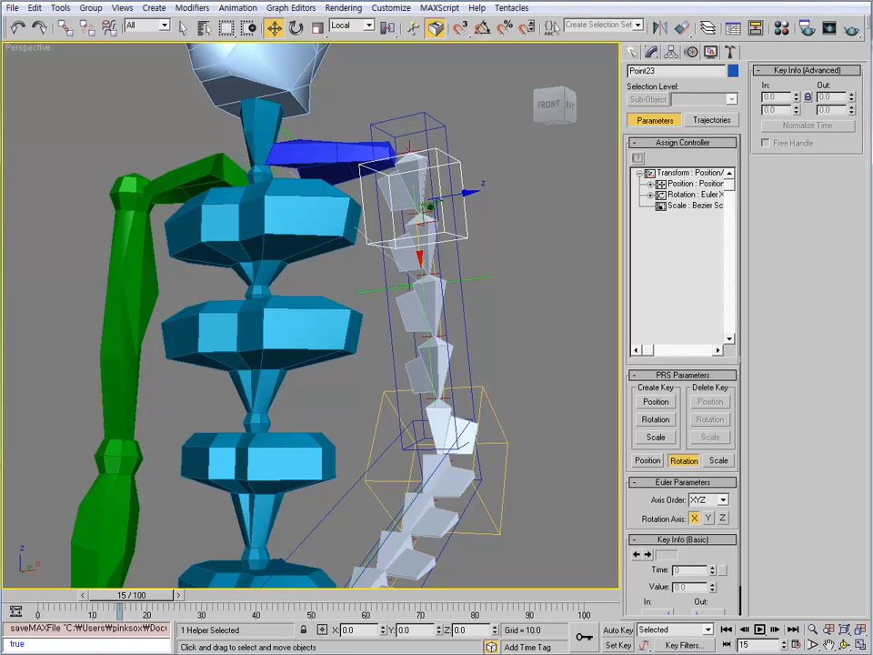
- Assign a LookAt Constraint to Point23's rotation, target Bip01 L Forearm, and turn off Viewline Length Absolute
{"action": "left_click", "coordinate": [695, 195]}
{"action": "left_click", "coordinate": [637, 158]}
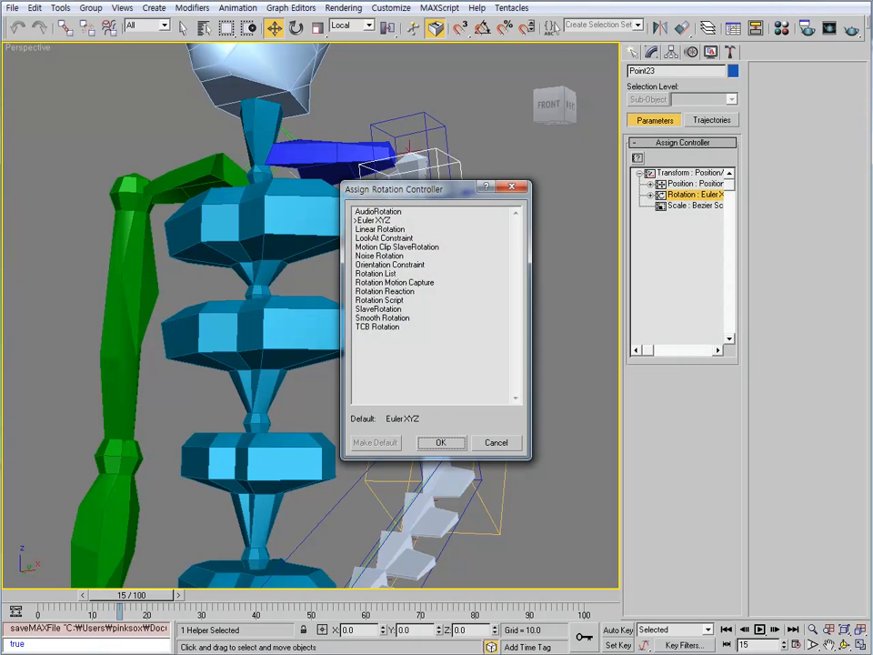
{"action": "left_click", "coordinate": [384, 239]}
{"action": "left_click", "coordinate": [441, 443]}
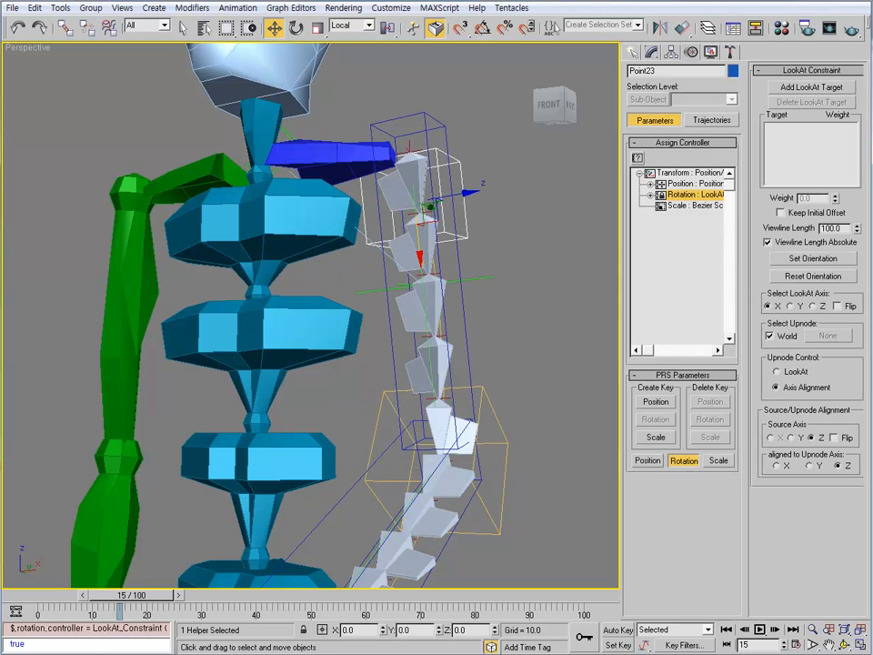
{"action": "left_click", "coordinate": [811, 87]}
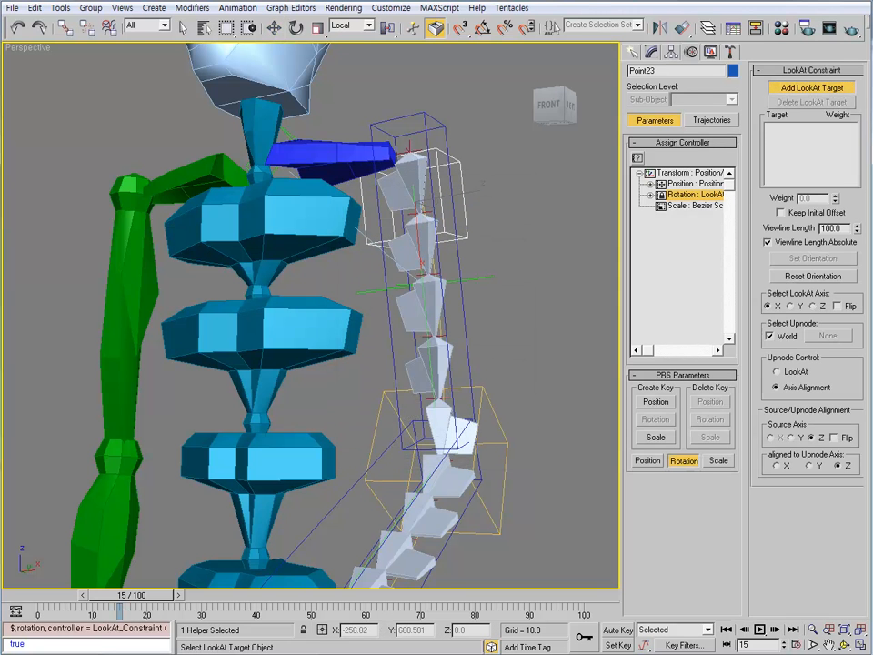
{"action": "left_click", "coordinate": [332, 157]}
{"action": "left_click", "coordinate": [768, 242]}
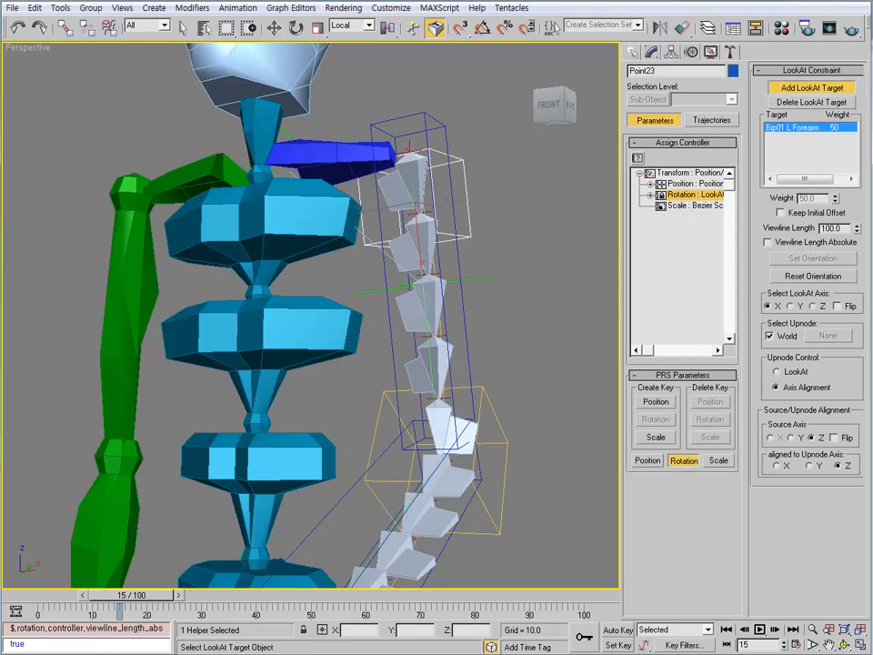
- Replace the World upnode of Point23's LookAt Constraint with Point21
{"action": "left_click", "coordinate": [769, 336]}
{"action": "left_click", "coordinate": [827, 336]}
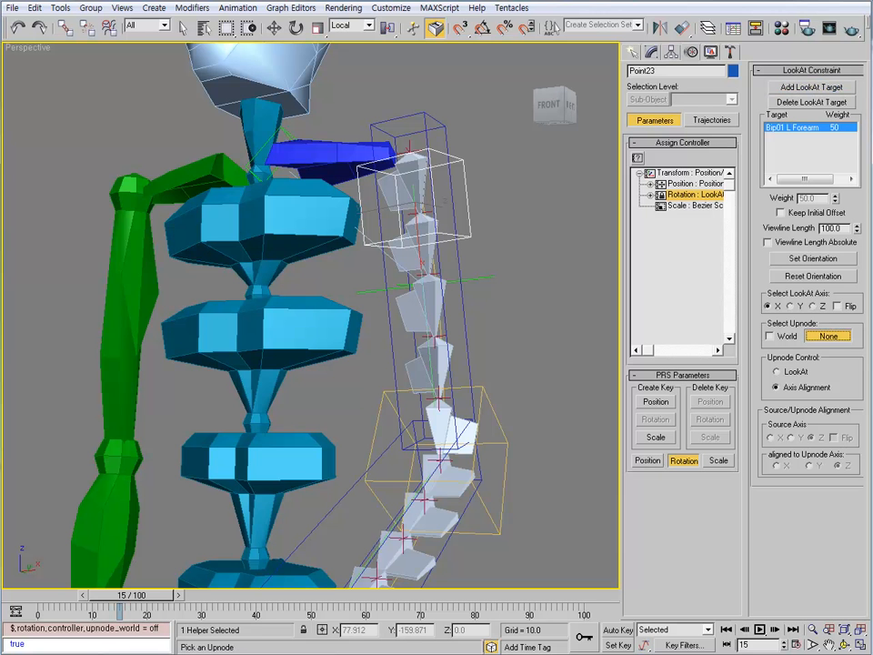
{"action": "left_click", "coordinate": [283, 133]}
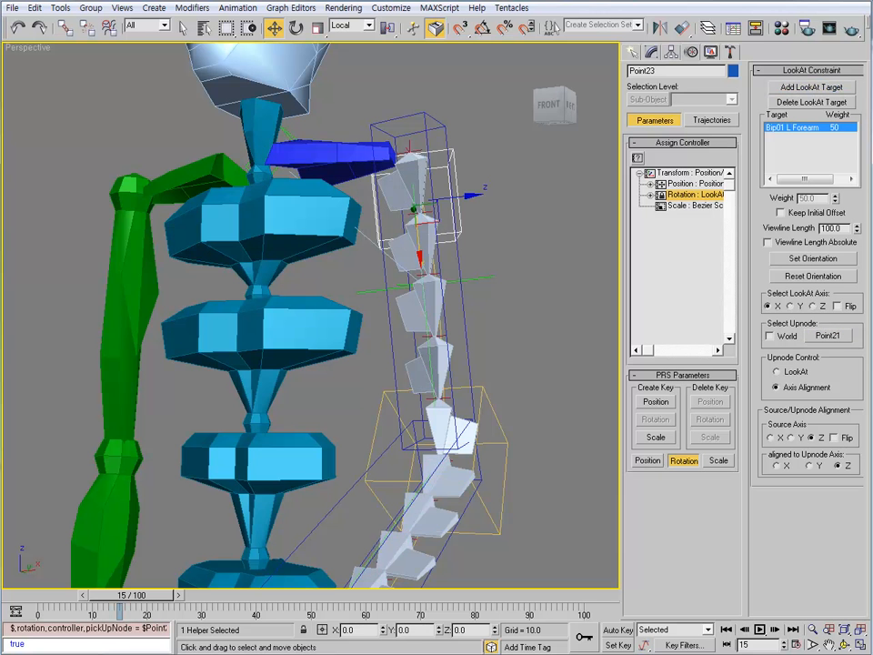
{"action": "middle_click_drag", "start_coordinate": [304, 150], "coordinate": [300, 180], "text": "alt"}
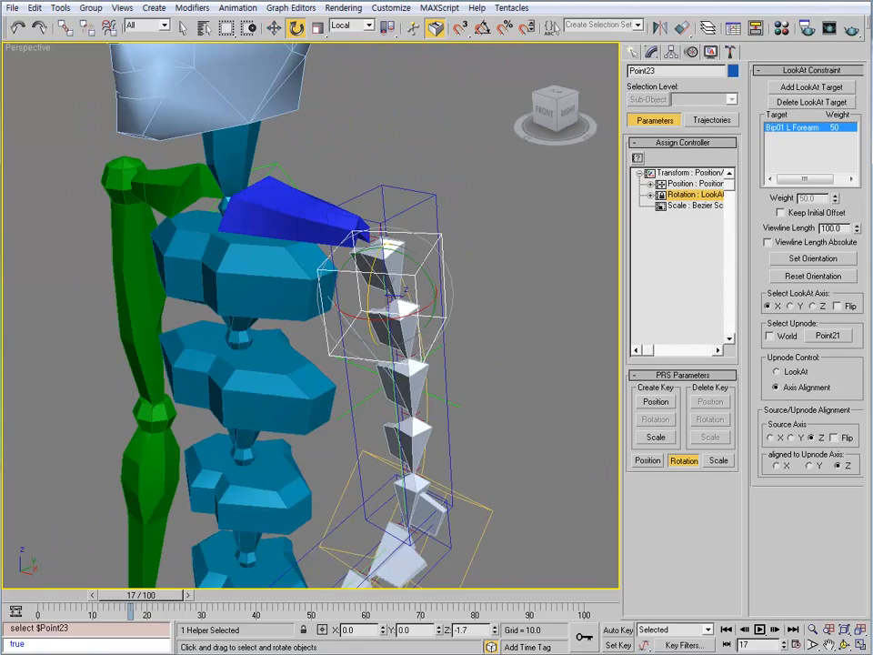
{"action": "mouse_move", "coordinate": [346, 300]}
{"action": "middle_mouse_down", "text": "alt"}
{"action": "mouse_move", "coordinate": [264, 300]}
{"action": "mouse_move", "coordinate": [346, 305]}
{"action": "mouse_move", "coordinate": [341, 341]}
{"action": "mouse_move", "coordinate": [345, 320]}
{"action": "middle_mouse_up", "text": "alt"}
- Rotate Bip01 L UpperArm to test how Point23 behaves, inspect Point23 again, and clear the selection
{"action": "left_click", "coordinate": [443, 363]}
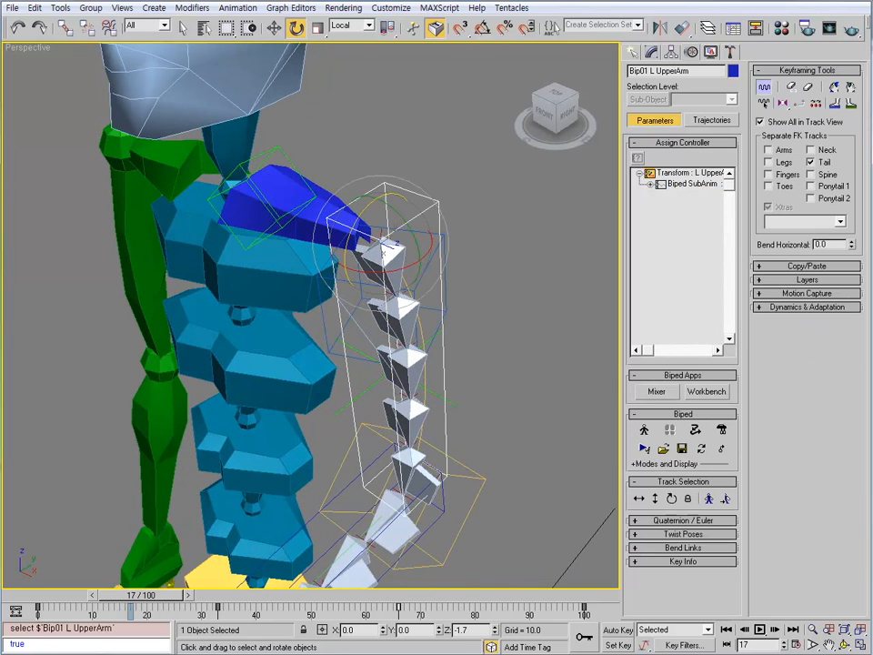
{"action": "mouse_move", "coordinate": [391, 250]}
{"action": "left_mouse_down"}
{"action": "mouse_move", "coordinate": [341, 257]}
{"action": "mouse_move", "coordinate": [405, 250]}
{"action": "mouse_move", "coordinate": [359, 250]}
{"action": "mouse_move", "coordinate": [386, 248]}
{"action": "left_mouse_up"}
{"action": "mouse_move", "coordinate": [386, 248]}
{"action": "middle_mouse_down", "text": "alt"}
{"action": "mouse_move", "coordinate": [377, 273]}
{"action": "mouse_move", "coordinate": [341, 200]}
{"action": "mouse_move", "coordinate": [373, 198]}
{"action": "mouse_move", "coordinate": [384, 241]}
{"action": "middle_mouse_up", "text": "alt"}
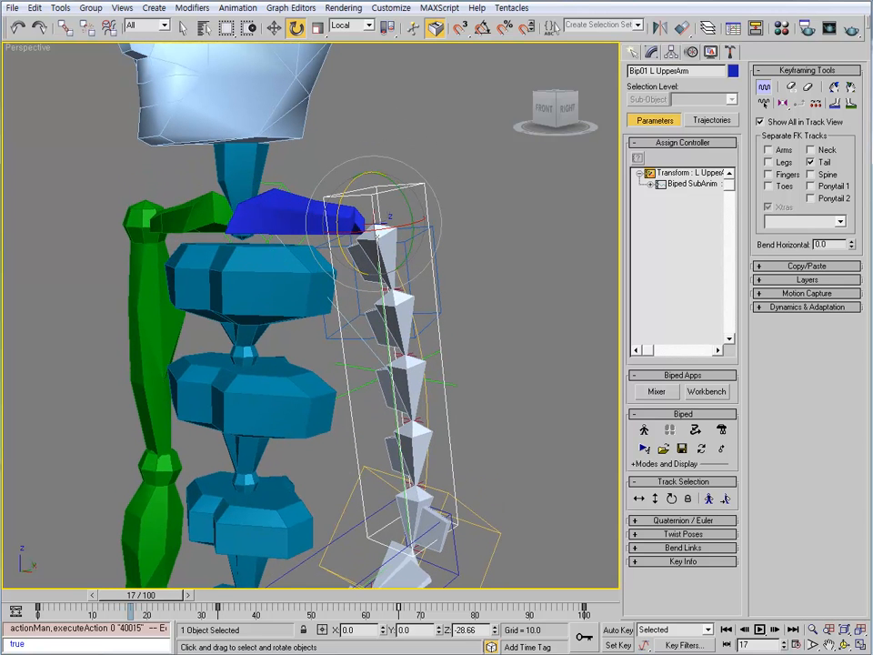
{"action": "left_click", "coordinate": [384, 242]}
{"action": "middle_click_drag", "start_coordinate": [491, 345], "coordinate": [459, 283], "text": "alt"}
{"action": "left_click", "coordinate": [491, 278]}
{"action": "left_click", "coordinate": [440, 289]}
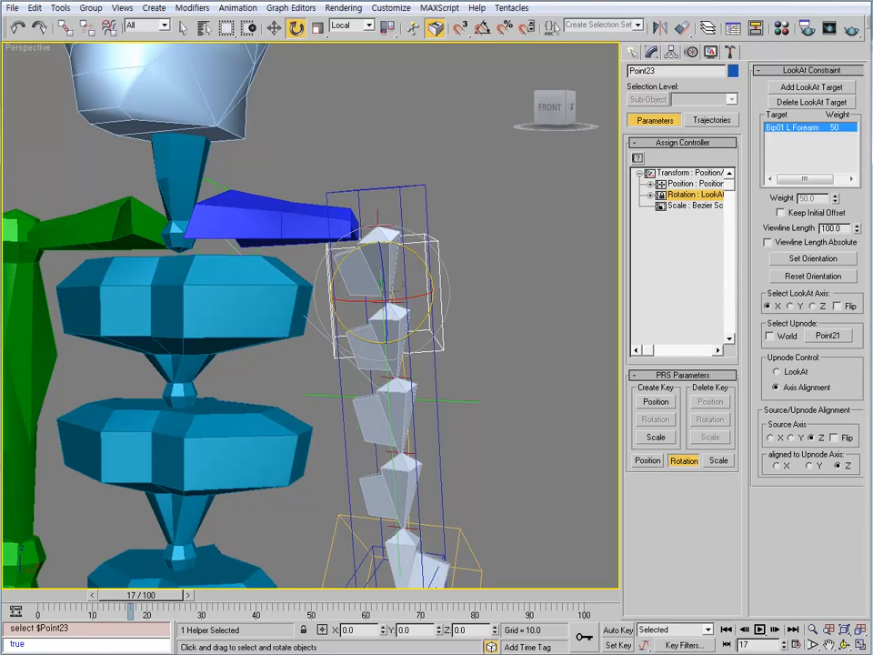
{"action": "left_click", "coordinate": [425, 189]}
{"action": "middle_click_drag", "start_coordinate": [424, 188], "coordinate": [400, 167]}
{"action": "left_click", "coordinate": [473, 228]}
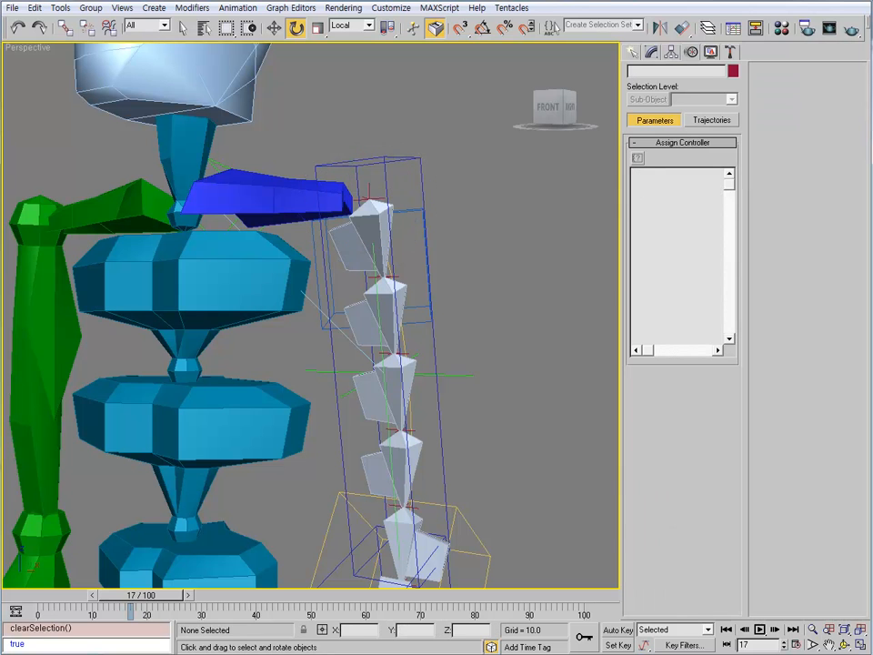
- Assign an Orientation Constraint to the rotation of Point11, the helper at the top of the upper arm chain
{"action": "left_click", "coordinate": [429, 218]}
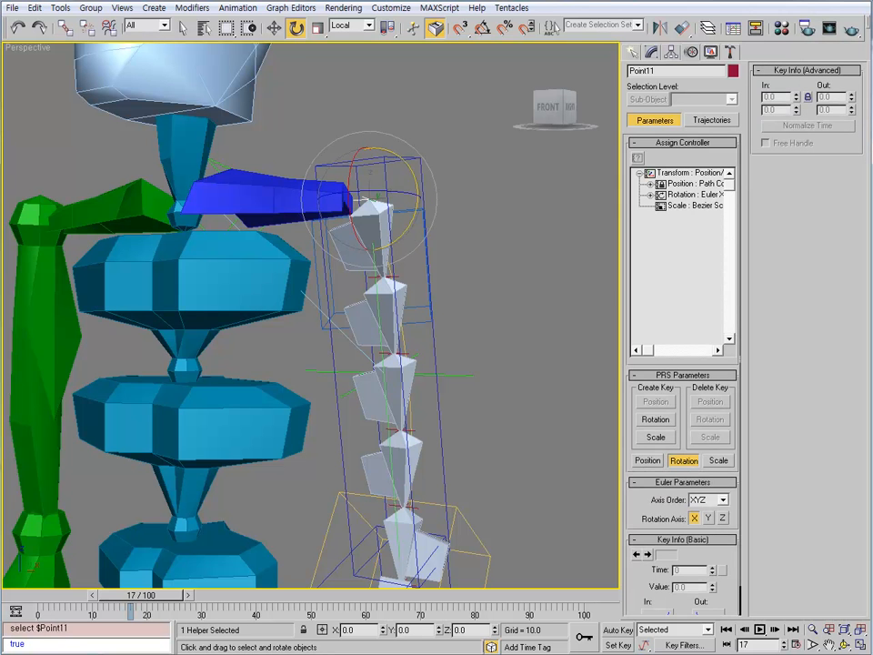
{"action": "left_click", "coordinate": [694, 195]}
{"action": "left_click", "coordinate": [637, 158]}
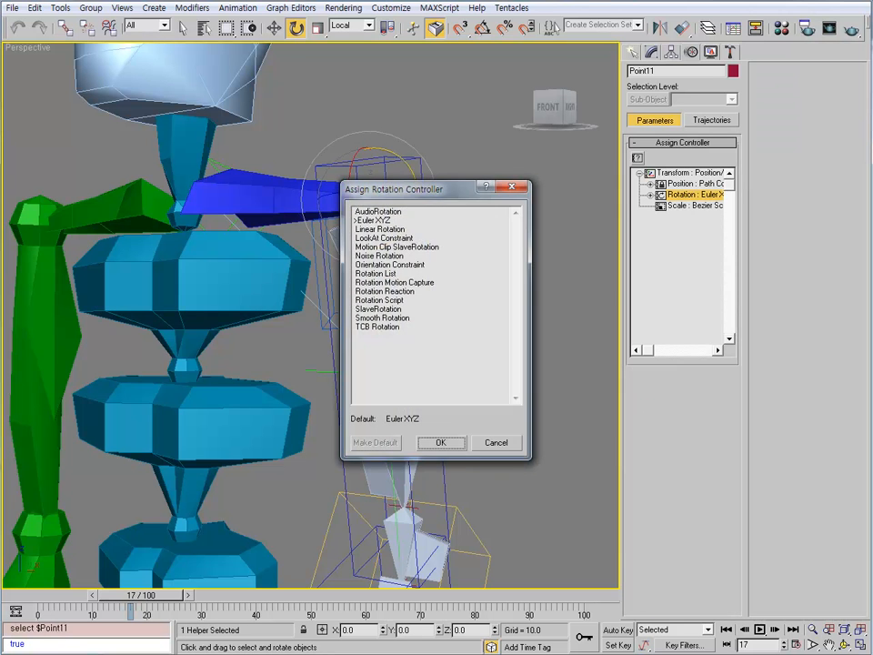
{"action": "left_click", "coordinate": [389, 263]}
{"action": "left_click", "coordinate": [440, 442]}
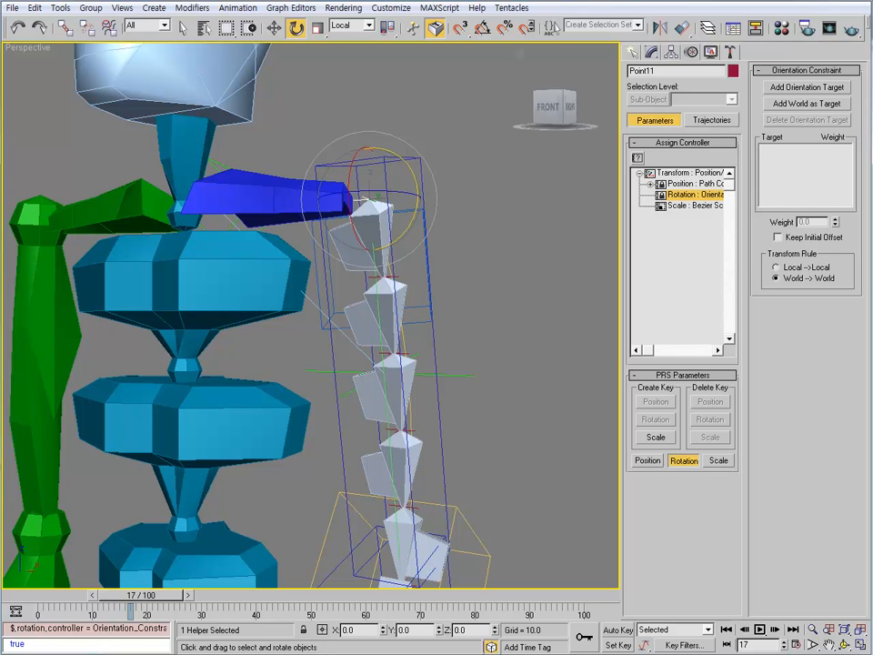
- Add Point23 as the orientation target of Point11 and check Point11's constraint
{"action": "left_click", "coordinate": [807, 88]}
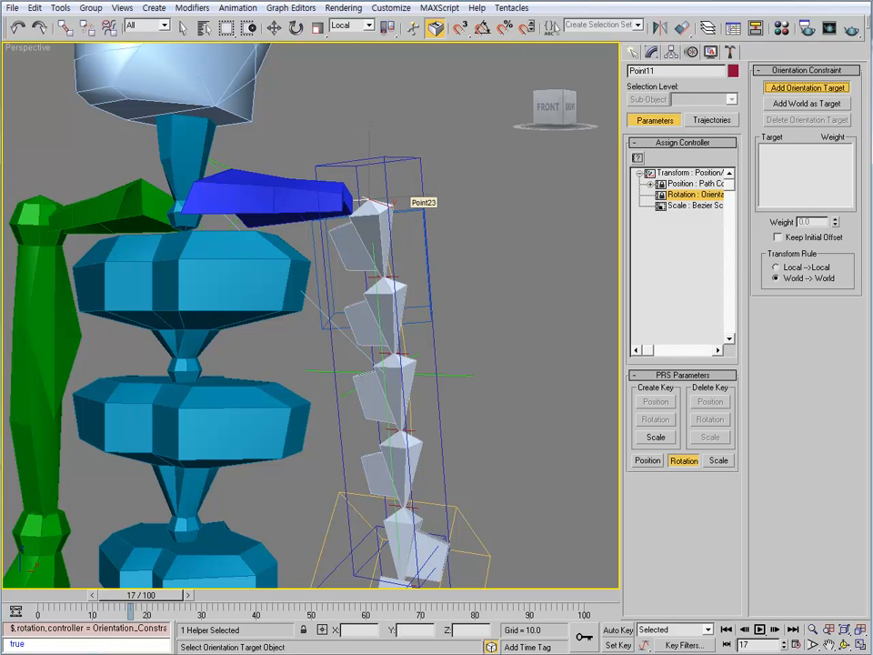
{"action": "left_click", "coordinate": [373, 197]}
{"action": "key", "text": "w"}
{"action": "mouse_move", "coordinate": [382, 182]}
{"action": "middle_mouse_down", "text": "alt"}
{"action": "mouse_move", "coordinate": [373, 198]}
{"action": "mouse_move", "coordinate": [378, 188]}
{"action": "middle_mouse_up", "text": "alt"}
{"action": "left_click", "coordinate": [400, 263]}
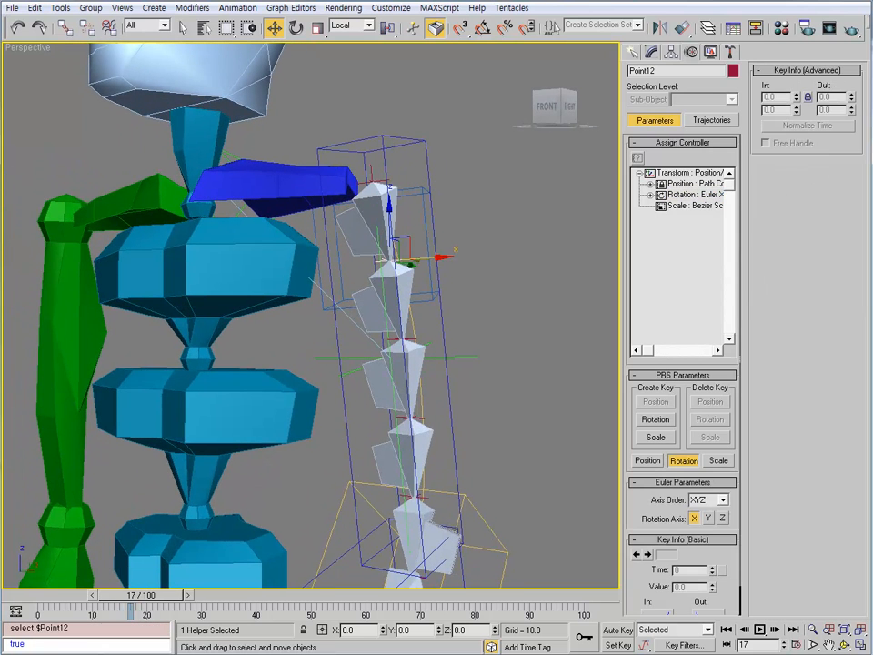
{"action": "left_click", "coordinate": [382, 187]}
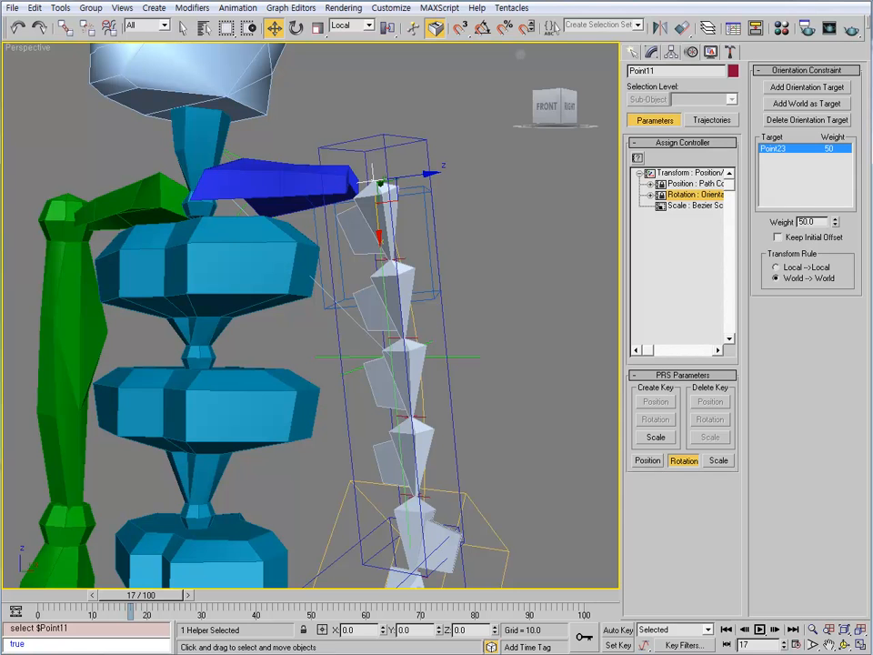
- Assign an Orientation Constraint to Point12's rotation with Point23 and Bip01 L UpperArm as targets
{"action": "left_click", "coordinate": [398, 259]}
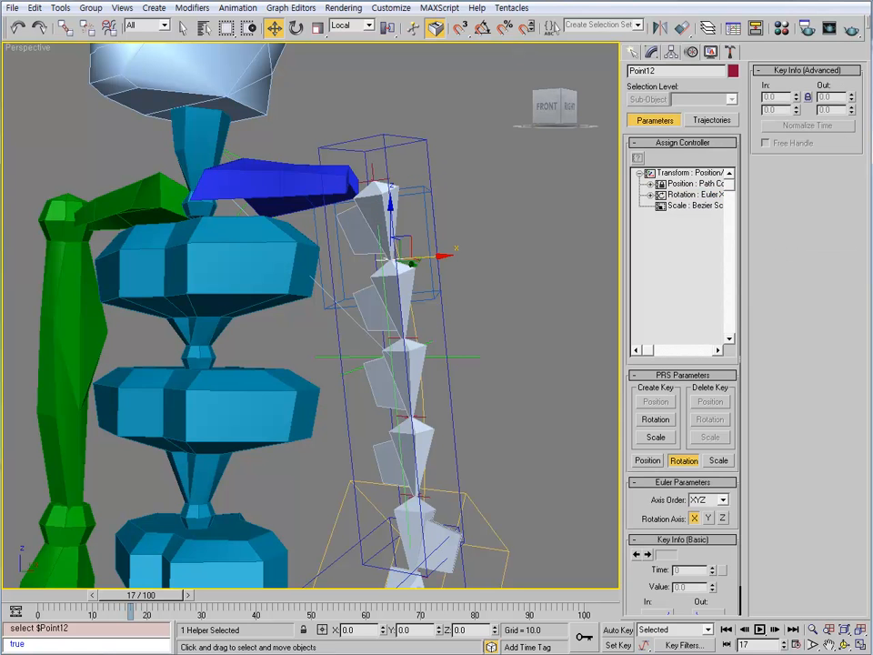
{"action": "left_click", "coordinate": [695, 194]}
{"action": "left_click", "coordinate": [639, 159]}
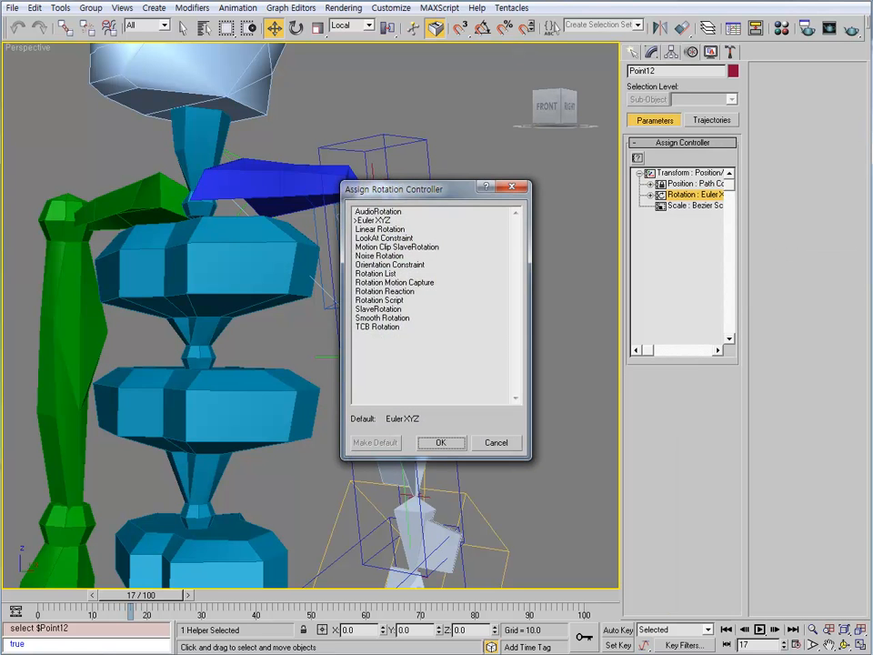
{"action": "left_click", "coordinate": [389, 265]}
{"action": "left_click", "coordinate": [440, 442]}
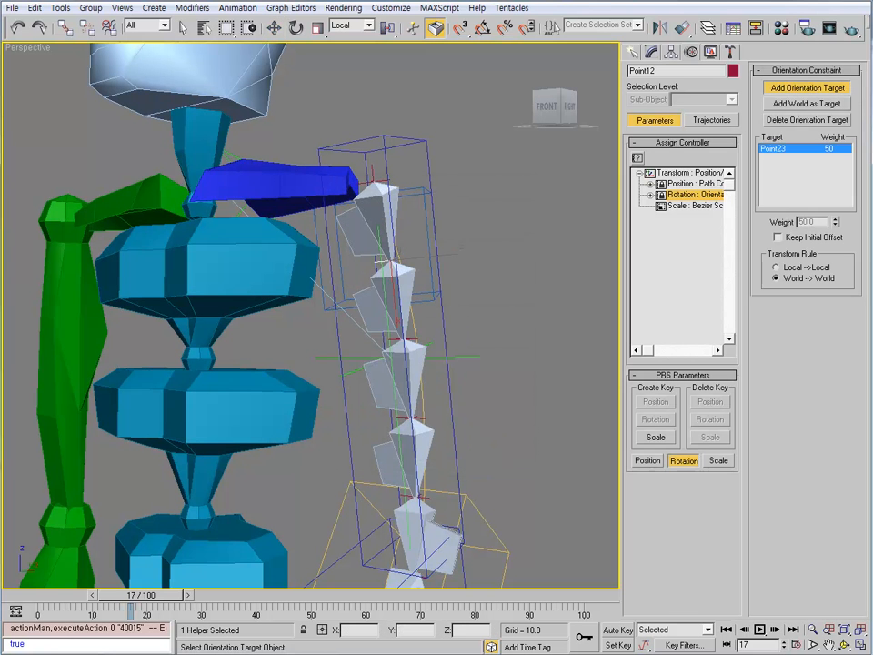
{"action": "left_click", "coordinate": [413, 128]}
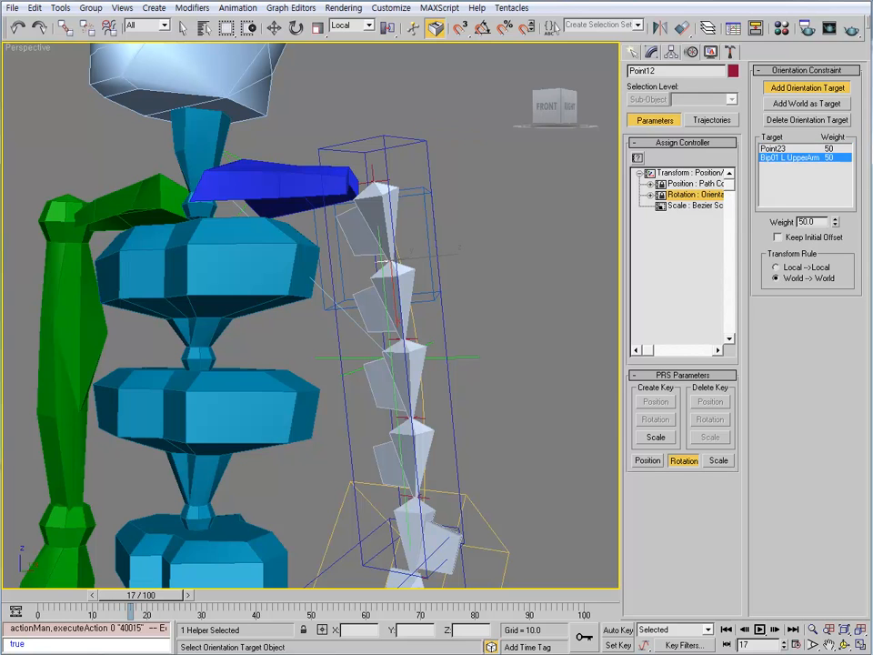
- Set the weight of the Point23 target in Point12's Orientation Constraint to 4
{"action": "left_click", "coordinate": [783, 148]}
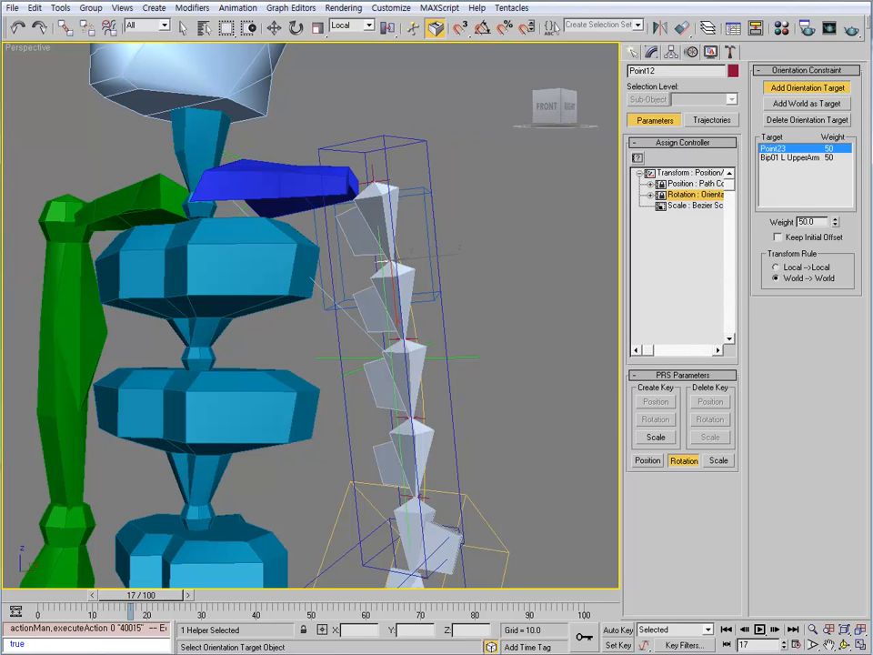
{"action": "double_click", "coordinate": [807, 222]}
{"action": "middle_click_drag", "start_coordinate": [391, 346], "coordinate": [397, 296]}
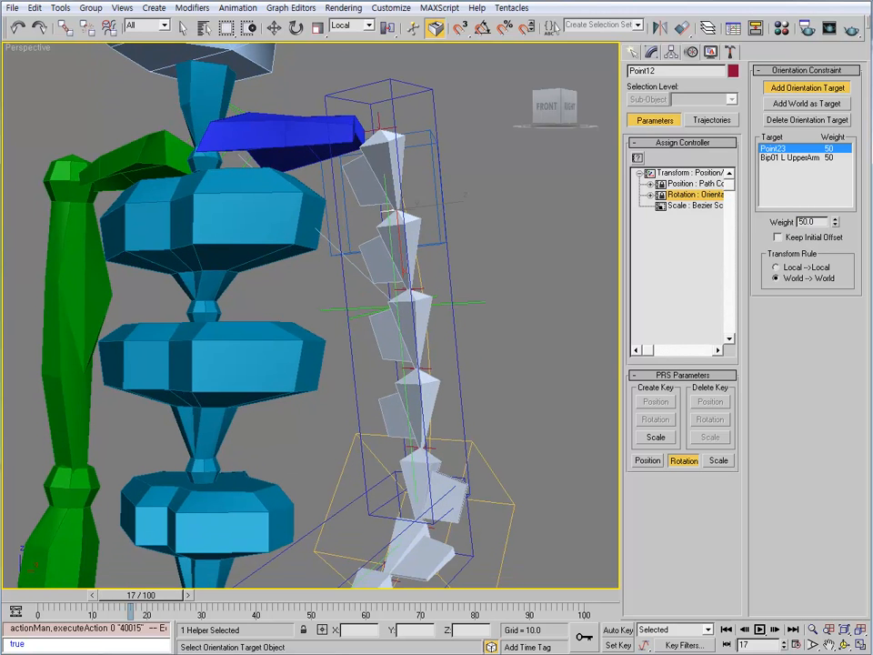
{"action": "type", "text": "4"}
{"action": "key", "text": "Return"}
- Set the weight of Point12's Bip01 L UpperArm target to 1 and check both target weights
{"action": "left_click", "coordinate": [790, 157]}
{"action": "double_click", "coordinate": [807, 222]}
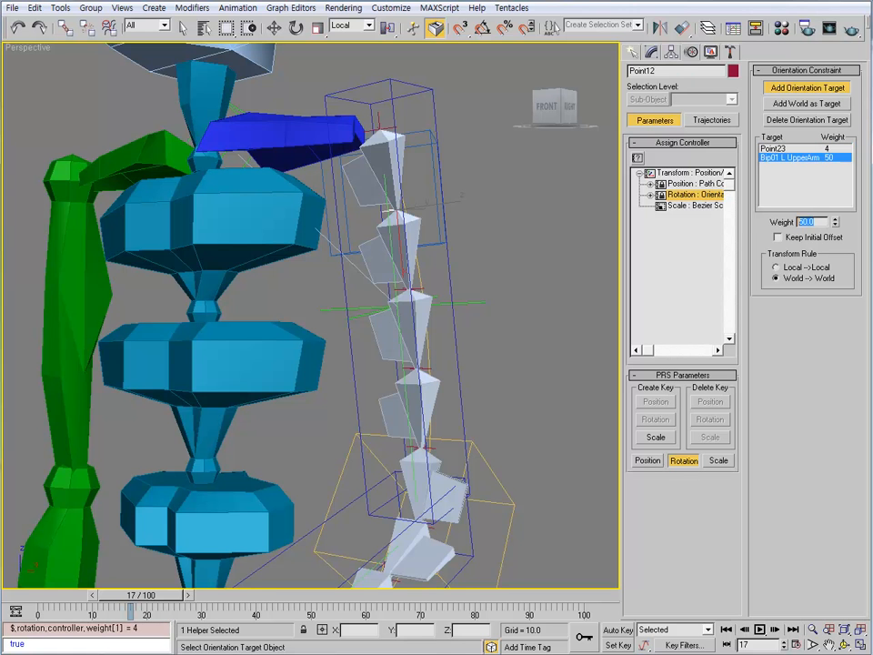
{"action": "type", "text": "1"}
{"action": "key", "text": "Return"}
{"action": "middle_click_drag", "start_coordinate": [391, 318], "coordinate": [393, 331]}
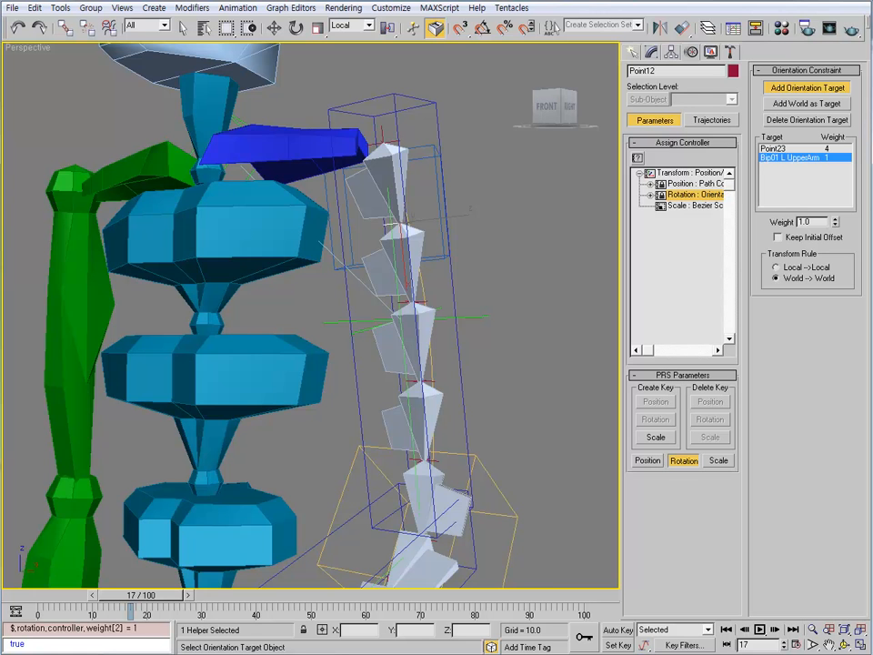
{"action": "mouse_move", "coordinate": [394, 364]}
{"action": "middle_mouse_down"}
{"action": "mouse_move", "coordinate": [397, 239]}
{"action": "mouse_move", "coordinate": [396, 359]}
{"action": "middle_mouse_up"}
{"action": "left_click", "coordinate": [789, 149]}
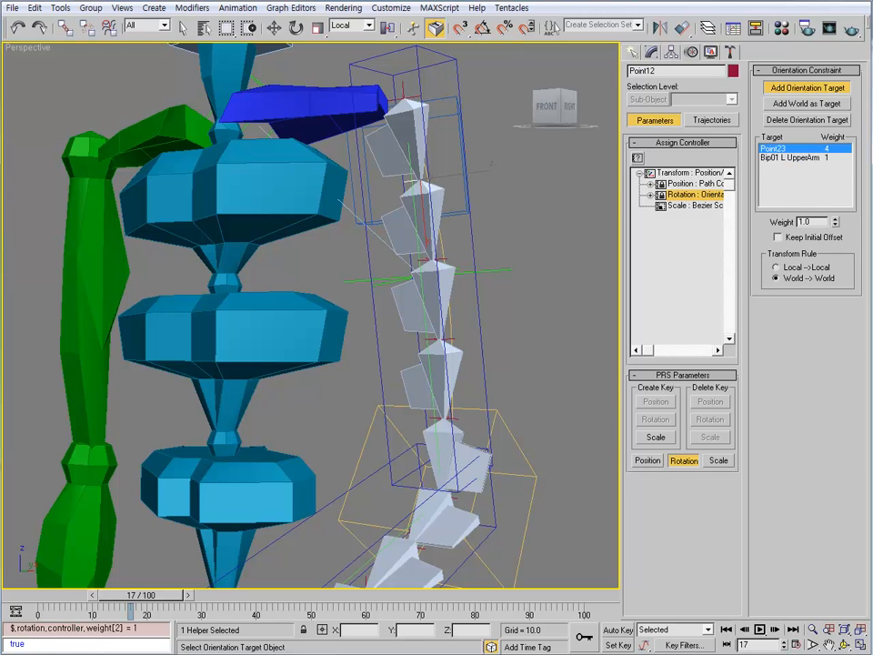
{"action": "left_click", "coordinate": [790, 157]}
{"action": "left_click", "coordinate": [790, 149]}
{"action": "middle_click_drag", "start_coordinate": [401, 273], "coordinate": [464, 271], "text": "alt"}
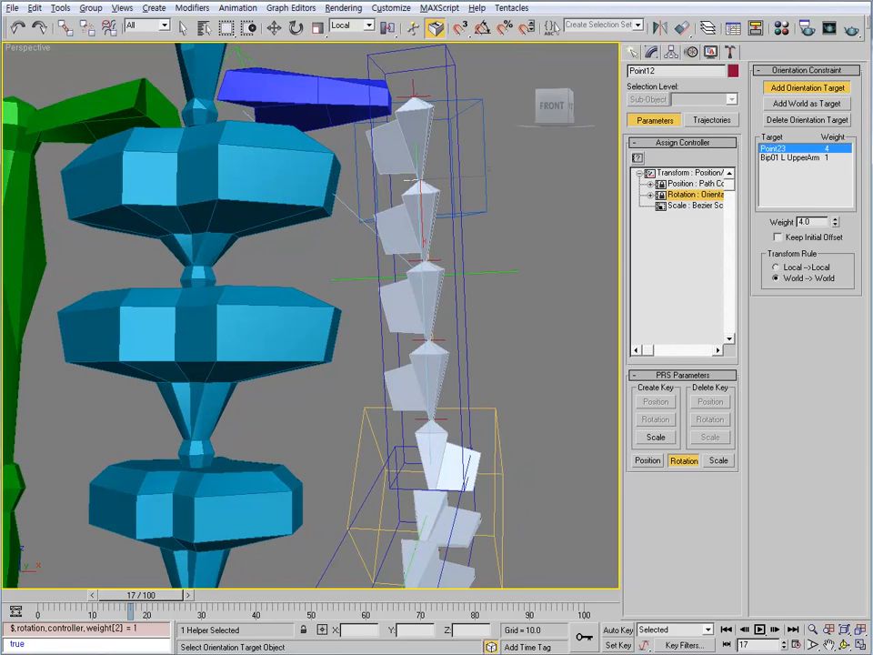
{"action": "left_click", "coordinate": [425, 261]}
{"action": "key", "text": "w"}
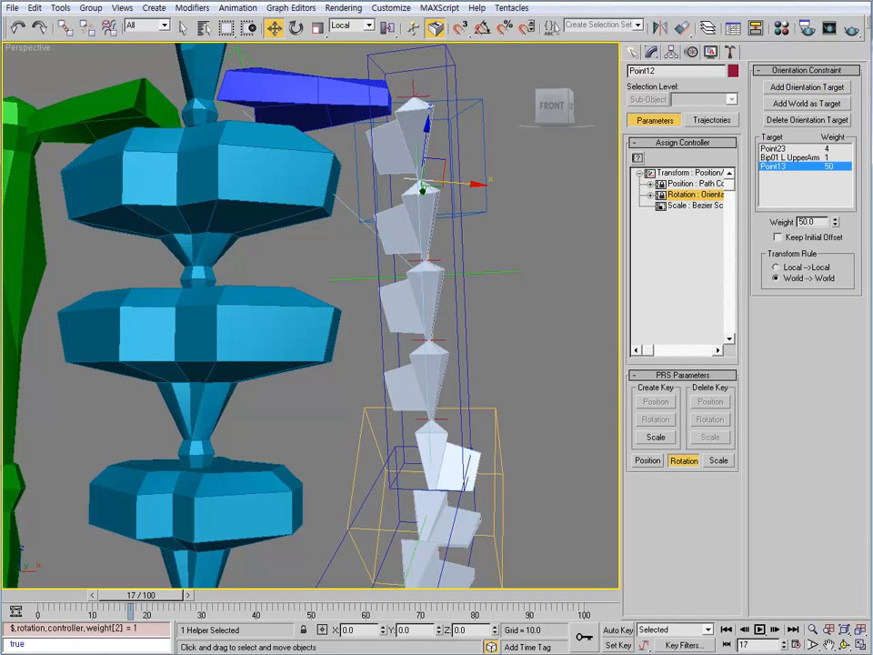
{"action": "key", "text": "ctrl+z"}
- Assign an Orientation Constraint to the rotation of Point13
{"action": "left_click", "coordinate": [425, 261]}
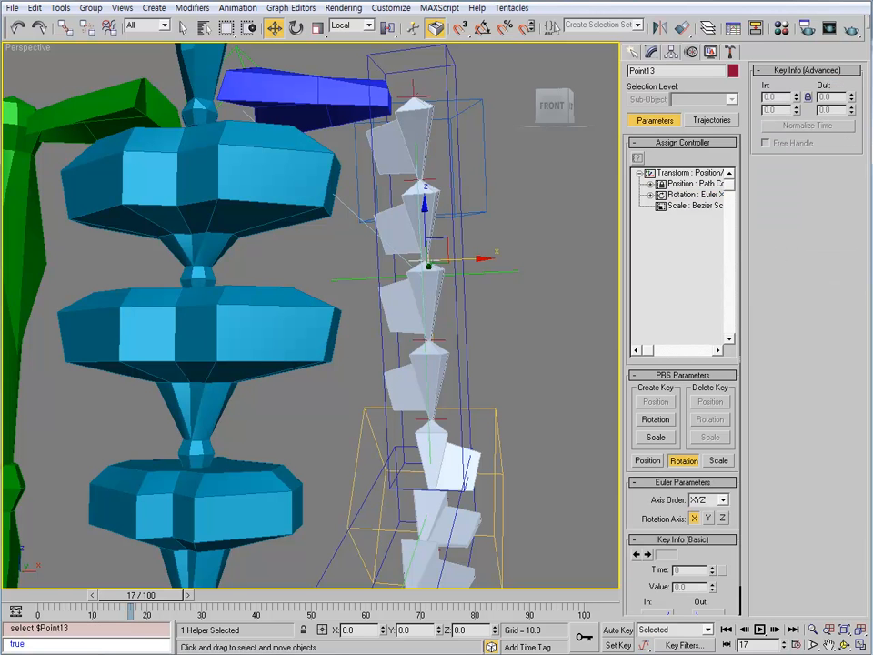
{"action": "middle_click_drag", "start_coordinate": [425, 261], "coordinate": [443, 273], "text": "alt"}
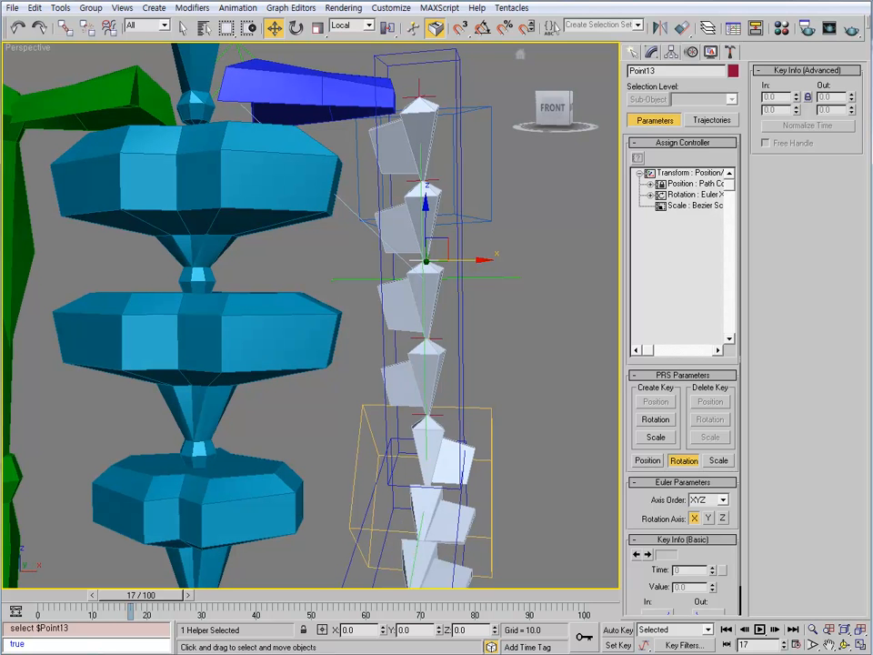
{"action": "left_click", "coordinate": [695, 185]}
{"action": "left_click", "coordinate": [695, 195]}
{"action": "left_click", "coordinate": [637, 158]}
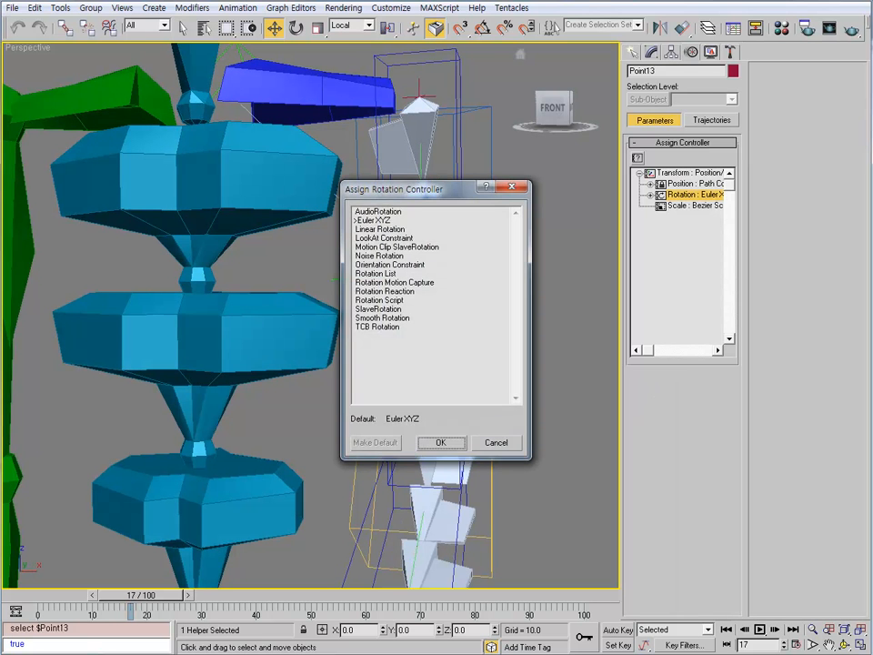
{"action": "left_click", "coordinate": [395, 263]}
{"action": "left_click", "coordinate": [440, 442]}
- Add Point23 and Bip01 L UpperArm as orientation targets of Point13, and check Point12's target weights for comparison
{"action": "left_click", "coordinate": [807, 87]}
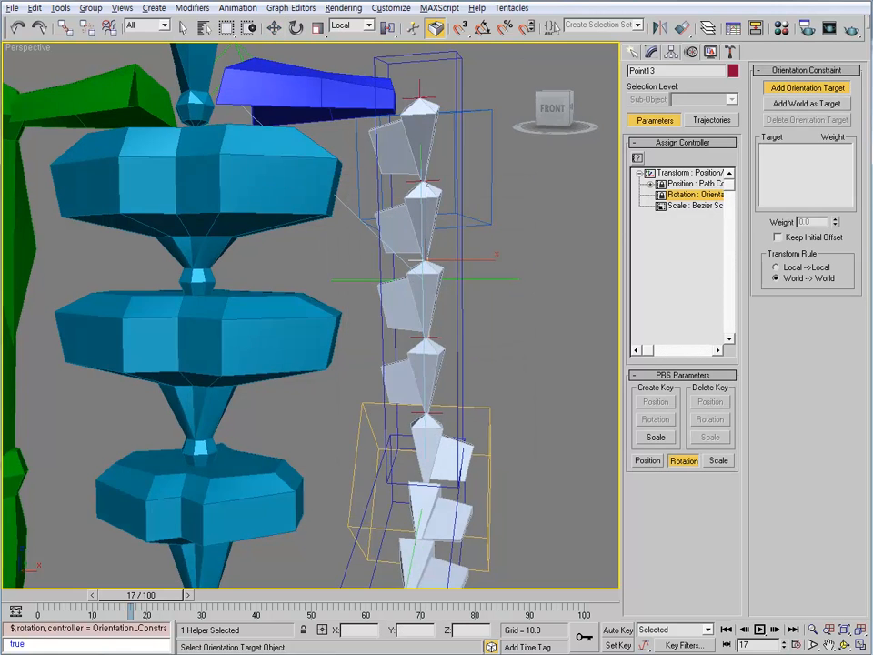
{"action": "middle_click_drag", "start_coordinate": [431, 281], "coordinate": [441, 272], "text": "alt"}
{"action": "left_click", "coordinate": [443, 276]}
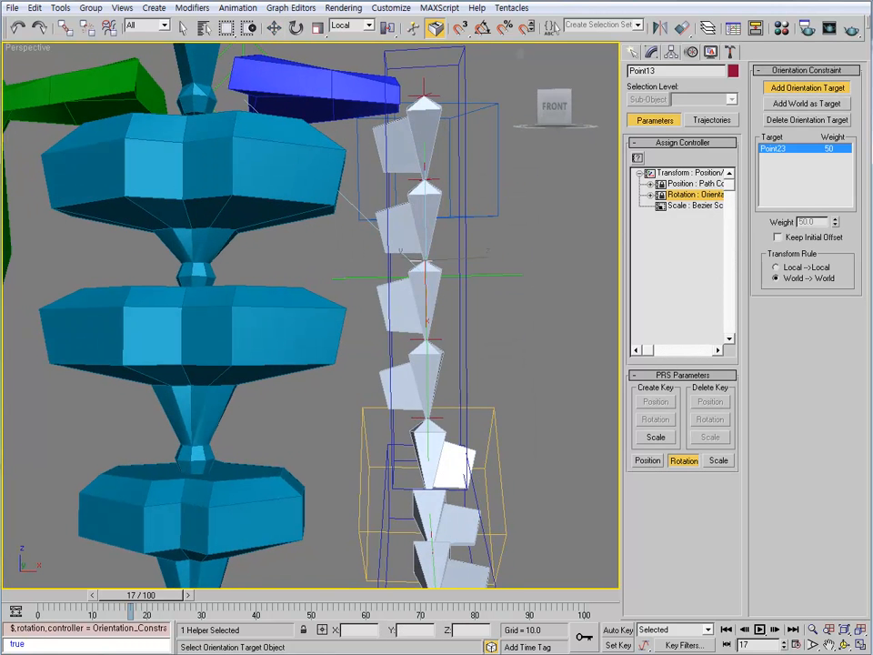
{"action": "left_click", "coordinate": [465, 291]}
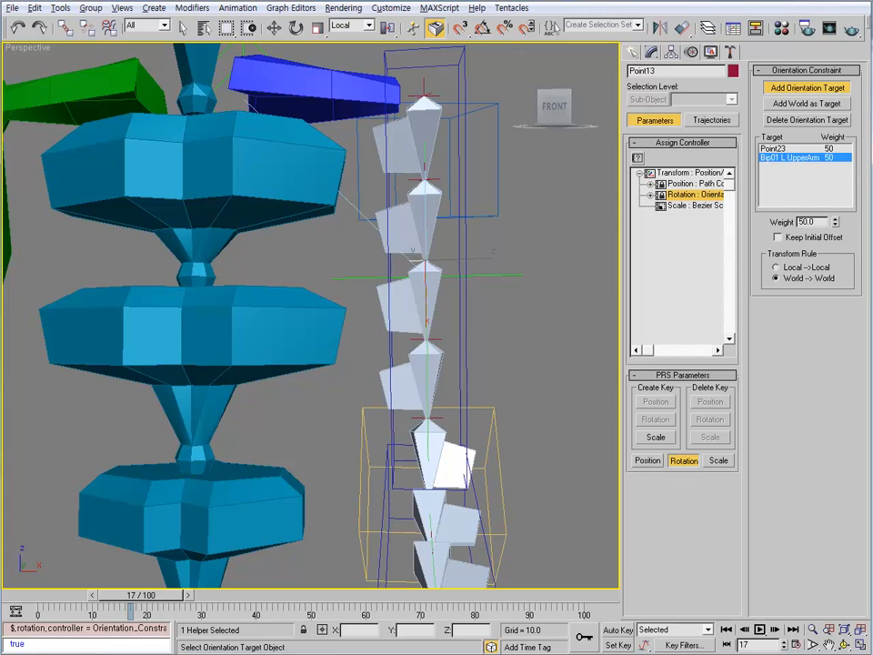
{"action": "middle_click_drag", "start_coordinate": [465, 291], "coordinate": [453, 294], "text": "alt"}
{"action": "right_click", "coordinate": [453, 294]}
{"action": "left_click", "coordinate": [428, 180]}
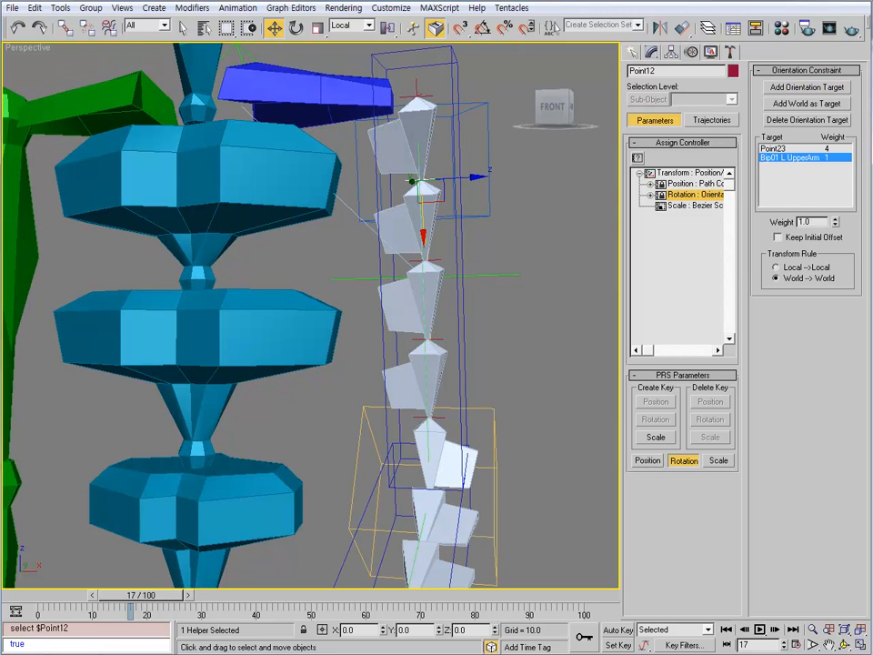
{"action": "left_click", "coordinate": [427, 260]}
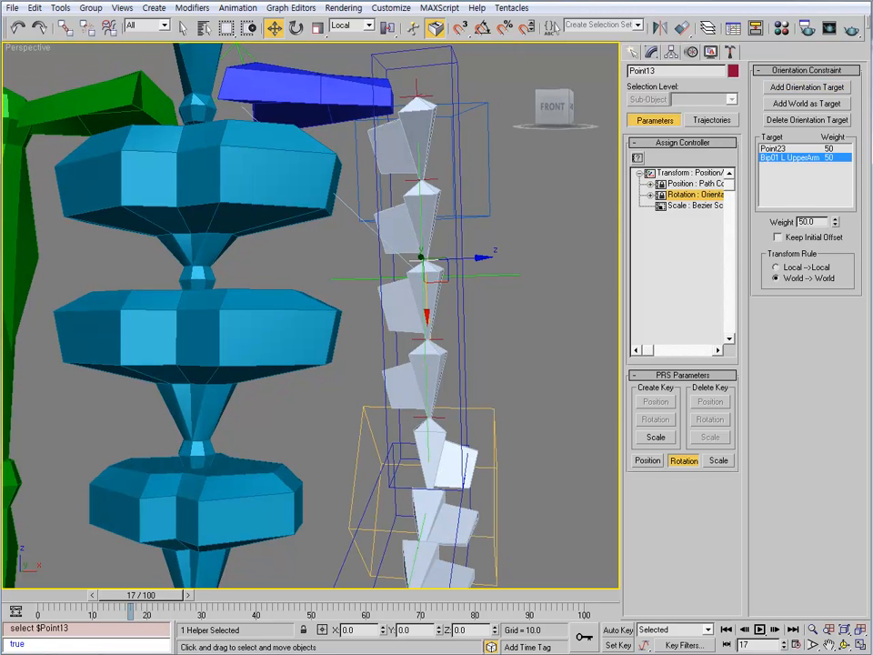
- Set Point13's orientation target weights to 3 for Point23 and 2 for Bip01 L UpperArm
{"action": "left_click", "coordinate": [786, 149]}
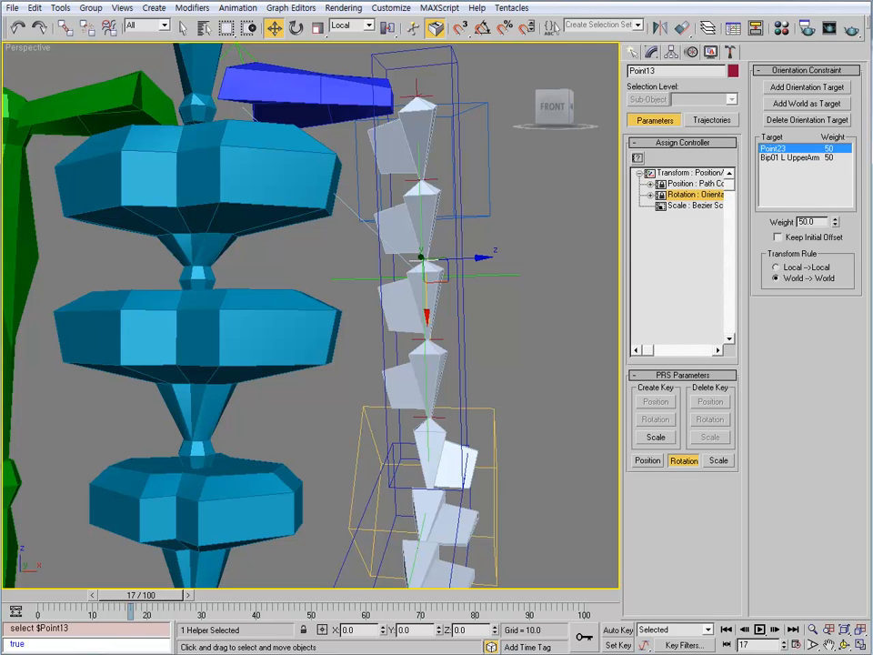
{"action": "double_click", "coordinate": [809, 222]}
{"action": "type", "text": "3"}
{"action": "left_click", "coordinate": [790, 158]}
{"action": "double_click", "coordinate": [809, 222]}
{"action": "type", "text": "2"}
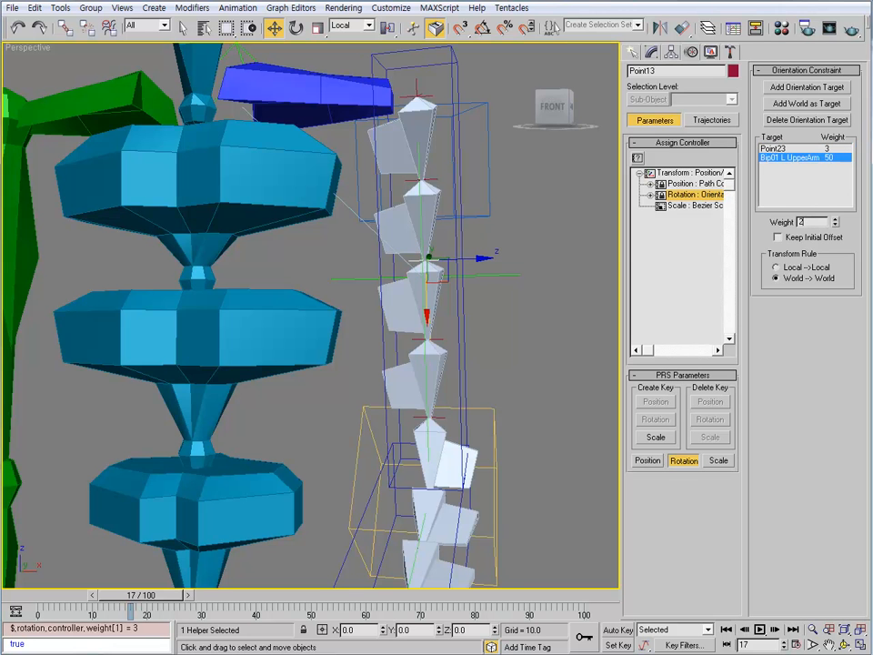
{"action": "mouse_move", "coordinate": [536, 300]}
{"action": "middle_mouse_down"}
{"action": "mouse_move", "coordinate": [521, 309]}
{"action": "mouse_move", "coordinate": [404, 284]}
{"action": "mouse_move", "coordinate": [495, 303]}
{"action": "mouse_move", "coordinate": [496, 278]}
{"action": "mouse_move", "coordinate": [549, 281]}
{"action": "mouse_move", "coordinate": [540, 281]}
{"action": "middle_mouse_up"}
- Assign an Orientation Constraint to the rotation of Point14, the next helper down the upper arm
{"action": "left_click", "coordinate": [424, 323]}
{"action": "mouse_move", "coordinate": [425, 323]}
{"action": "middle_mouse_down", "text": "alt"}
{"action": "mouse_move", "coordinate": [368, 315]}
{"action": "mouse_move", "coordinate": [415, 318]}
{"action": "middle_mouse_up", "text": "alt"}
{"action": "left_click", "coordinate": [695, 195]}
{"action": "left_click", "coordinate": [637, 158]}
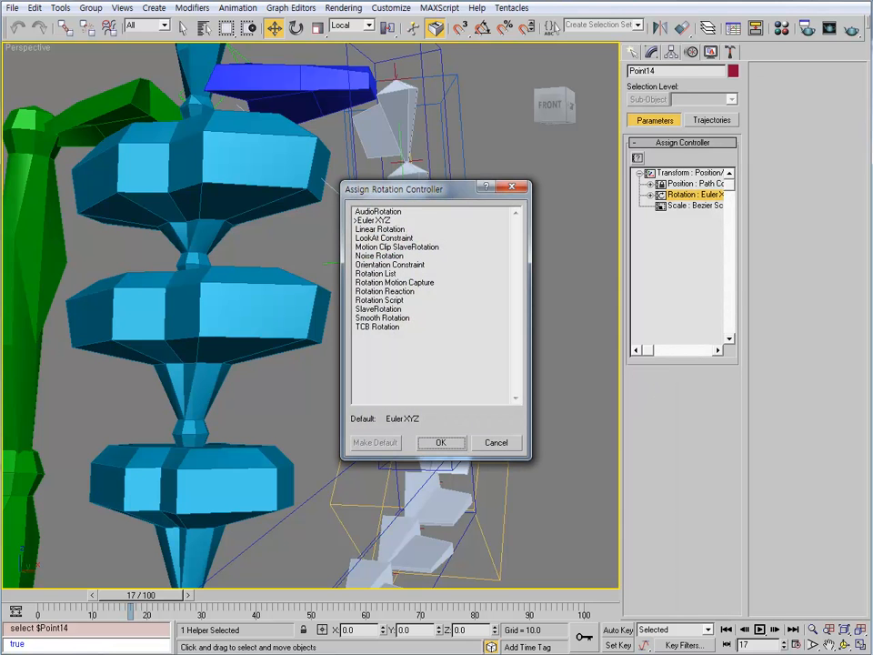
{"action": "left_click", "coordinate": [391, 264]}
{"action": "left_click", "coordinate": [442, 443]}
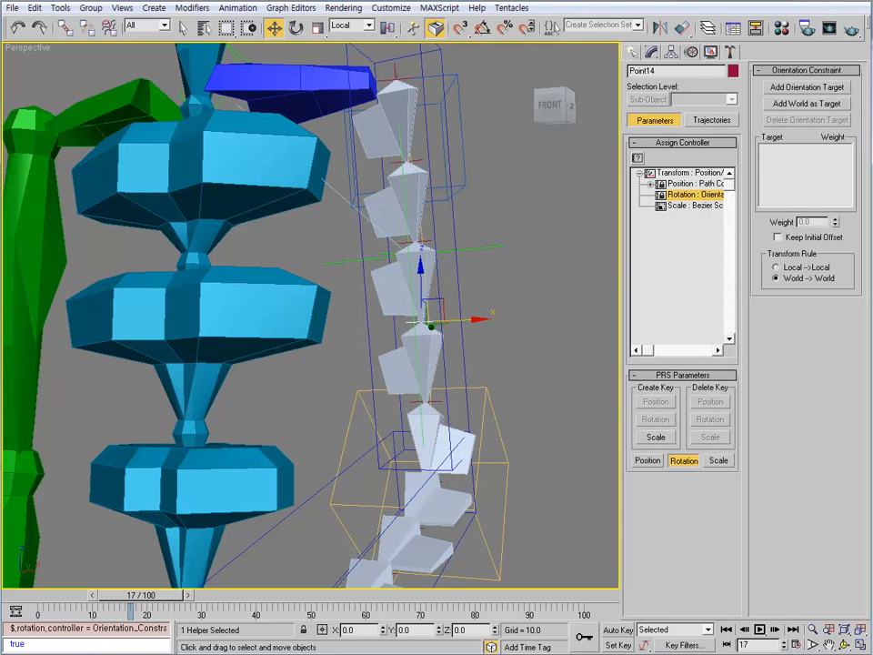
- Add Point23 and Bip01 L UpperArm as orientation targets of Point14
{"action": "left_click", "coordinate": [807, 87]}
{"action": "left_click", "coordinate": [469, 250]}
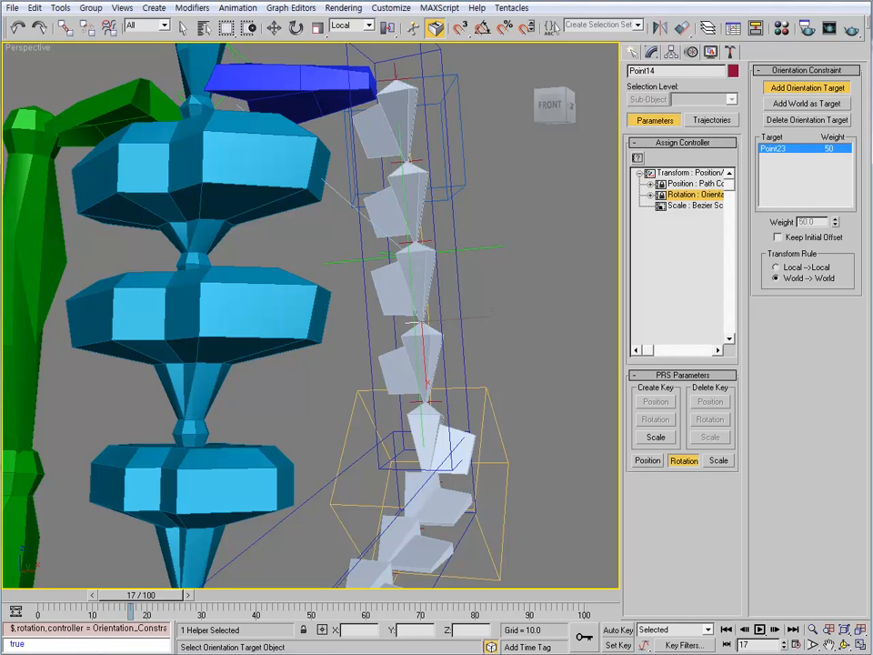
{"action": "left_click", "coordinate": [453, 218]}
- Set Point14's orientation target weights to 2 for Point23 and 3 for Bip01 L UpperArm, and finish target picking
{"action": "left_click", "coordinate": [775, 148]}
{"action": "double_click", "coordinate": [808, 222]}
{"action": "type", "text": "2"}
{"action": "left_click", "coordinate": [789, 157]}
{"action": "double_click", "coordinate": [809, 222]}
{"action": "type", "text": "3"}
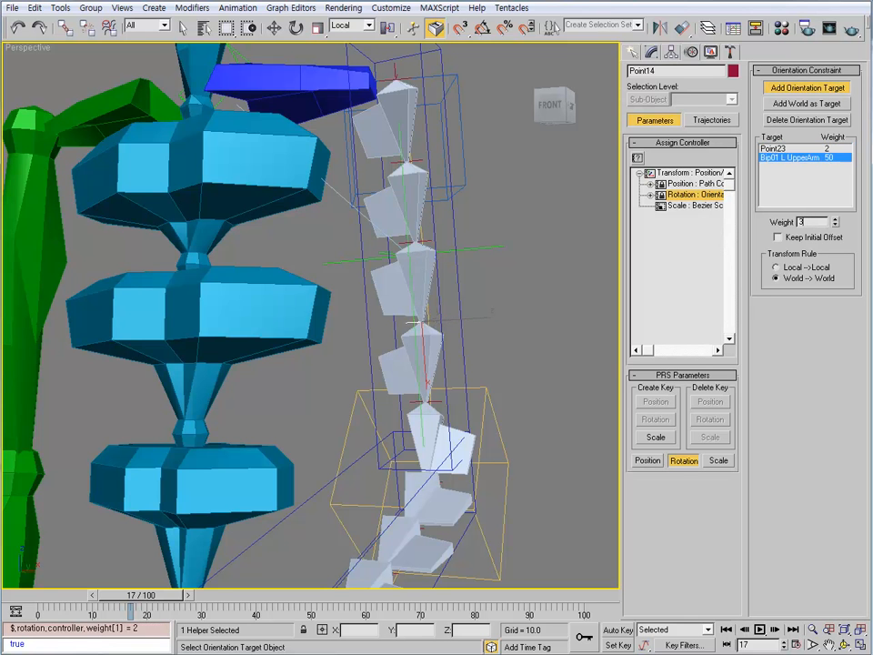
{"action": "key", "text": "Return"}
{"action": "middle_click_drag", "start_coordinate": [491, 382], "coordinate": [482, 330]}
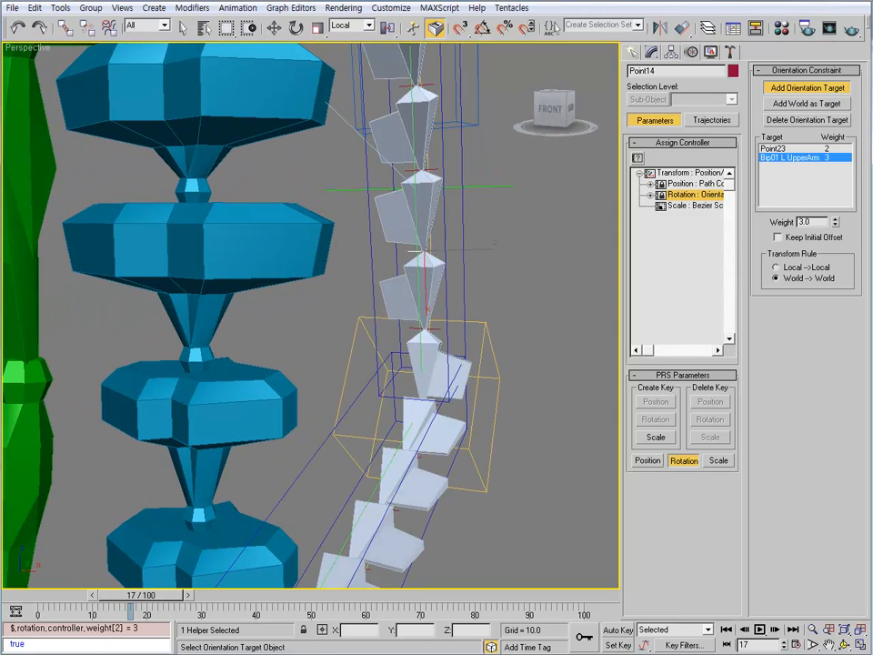
{"action": "key", "text": "w"}
- Assign an Orientation Constraint to the rotation of Point15
{"action": "left_click", "coordinate": [416, 328]}
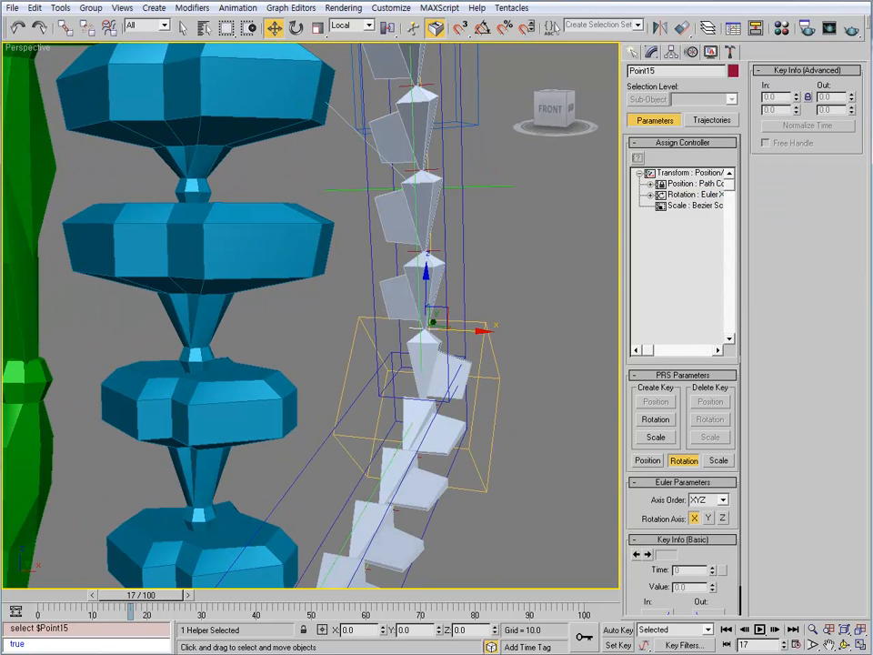
{"action": "left_click", "coordinate": [695, 184]}
{"action": "left_click", "coordinate": [695, 195]}
{"action": "left_click", "coordinate": [638, 157]}
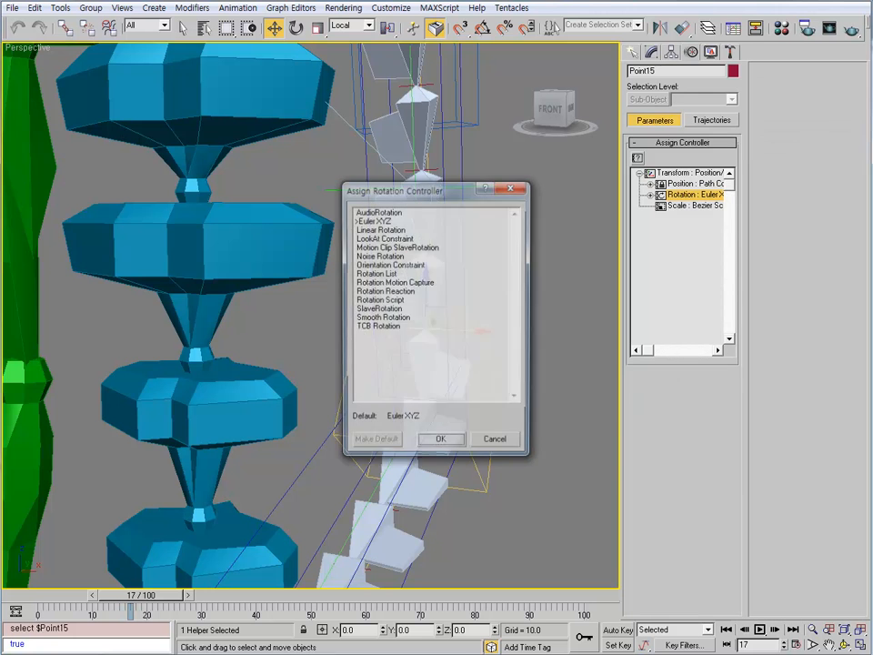
{"action": "left_click", "coordinate": [389, 263]}
{"action": "left_click", "coordinate": [440, 442]}
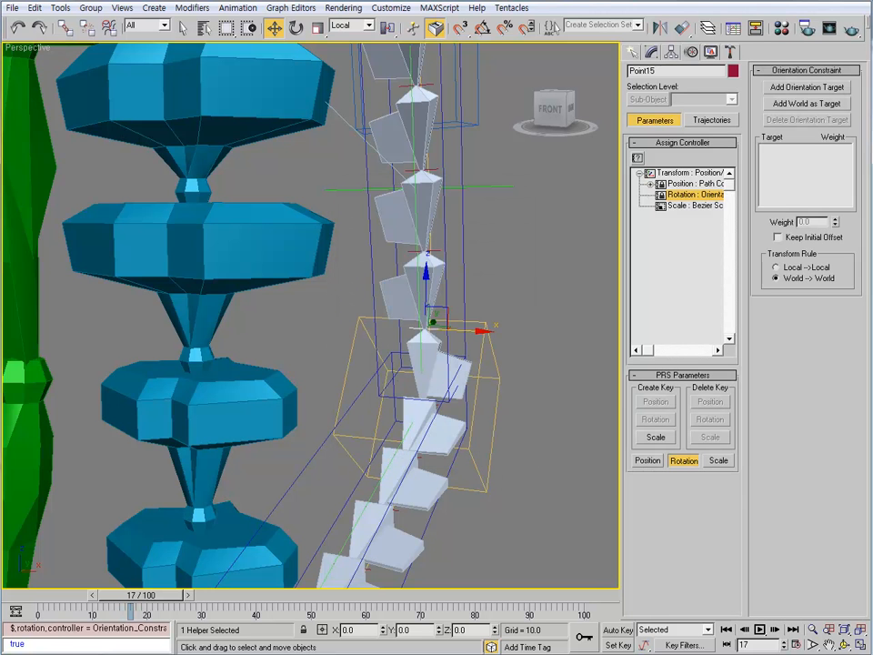
- Add Point23 and Bip01 L UpperArm as orientation targets of Point15
{"action": "left_click", "coordinate": [807, 88]}
{"action": "middle_click_drag", "start_coordinate": [318, 264], "coordinate": [318, 352]}
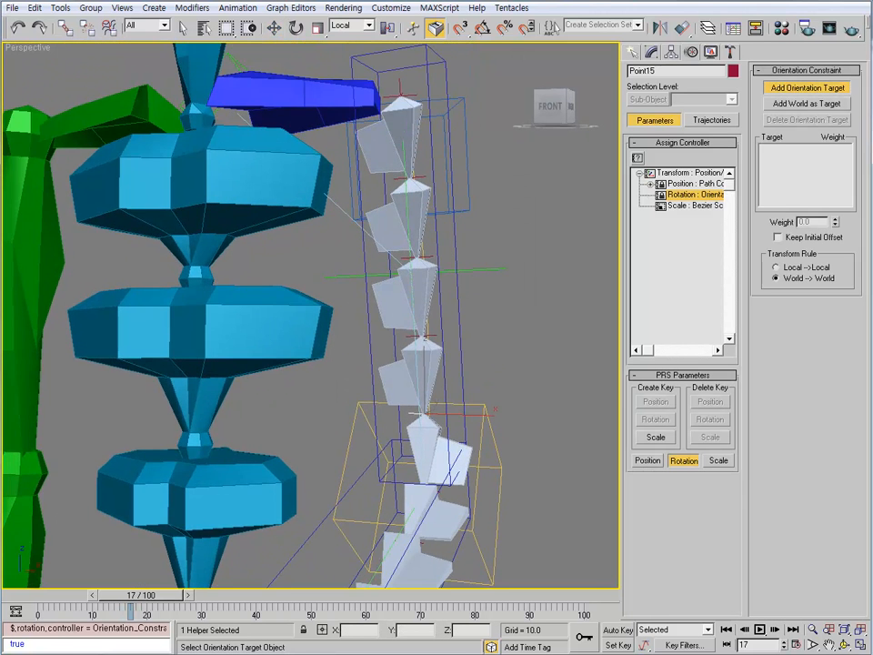
{"action": "left_click", "coordinate": [415, 415]}
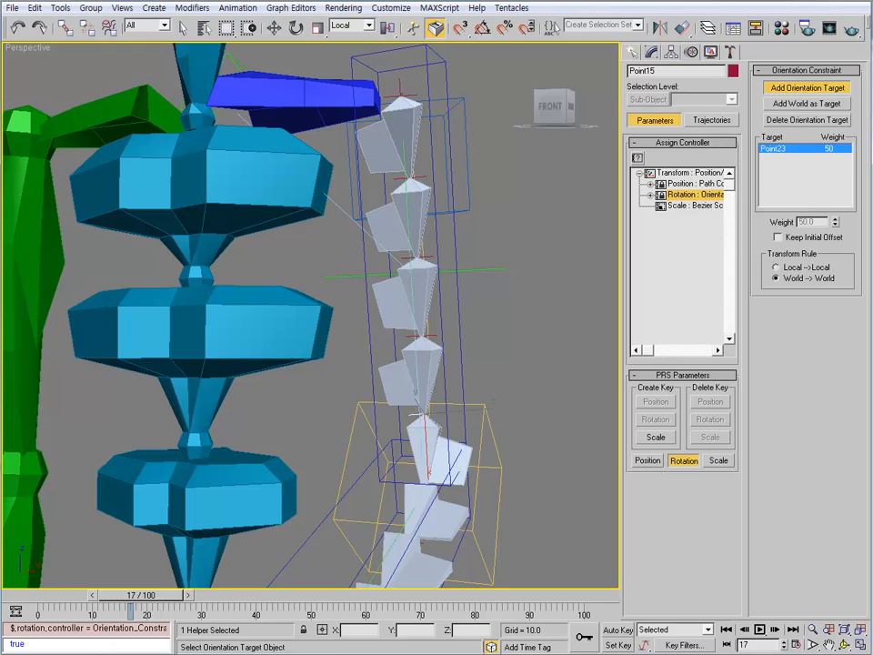
{"action": "left_click", "coordinate": [450, 136]}
- Finish target picking and set Point15's orientation target weights to 1 for Point23 and 4 for Bip01 L UpperArm
{"action": "left_click", "coordinate": [789, 158]}
{"action": "left_click", "coordinate": [789, 148]}
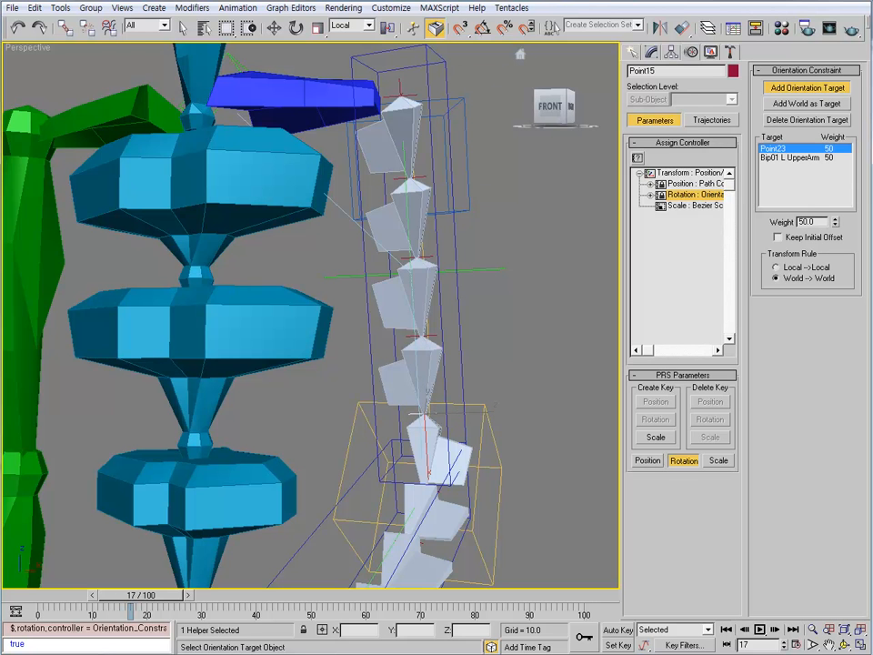
{"action": "left_click", "coordinate": [806, 88]}
{"action": "left_click_drag", "start_coordinate": [816, 222], "coordinate": [793, 222]}
{"action": "type", "text": "1"}
{"action": "left_click", "coordinate": [789, 158]}
{"action": "type", "text": "4"}
- Assign an Orientation Constraint to the rotation of Point16 at the elbow and start adding an orientation target to it
{"action": "middle_click_drag", "start_coordinate": [364, 364], "coordinate": [209, 277]}
{"action": "middle_click_drag", "start_coordinate": [313, 434], "coordinate": [352, 431], "text": "alt"}
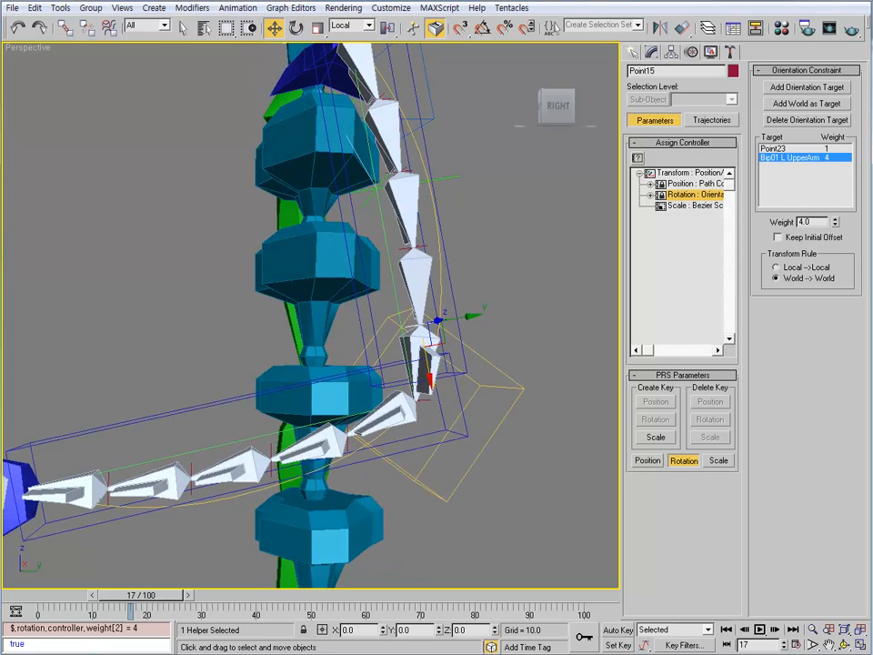
{"action": "middle_click_drag", "start_coordinate": [391, 382], "coordinate": [399, 354]}
{"action": "middle_click_drag", "start_coordinate": [399, 354], "coordinate": [366, 360], "text": "alt"}
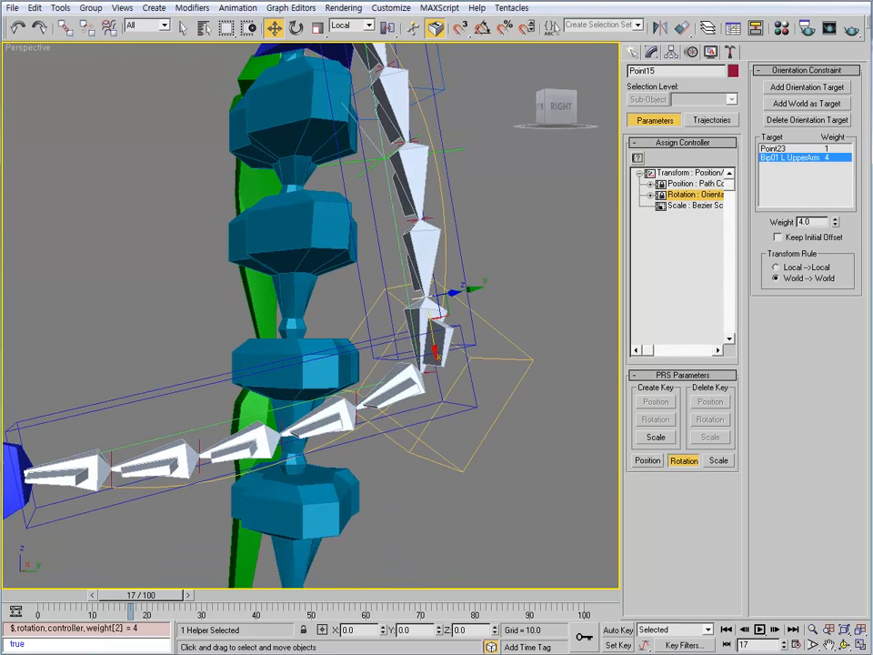
{"action": "left_click", "coordinate": [427, 371]}
{"action": "middle_click_drag", "start_coordinate": [427, 372], "coordinate": [446, 364], "text": "alt"}
{"action": "left_click", "coordinate": [694, 194]}
{"action": "left_click", "coordinate": [637, 158]}
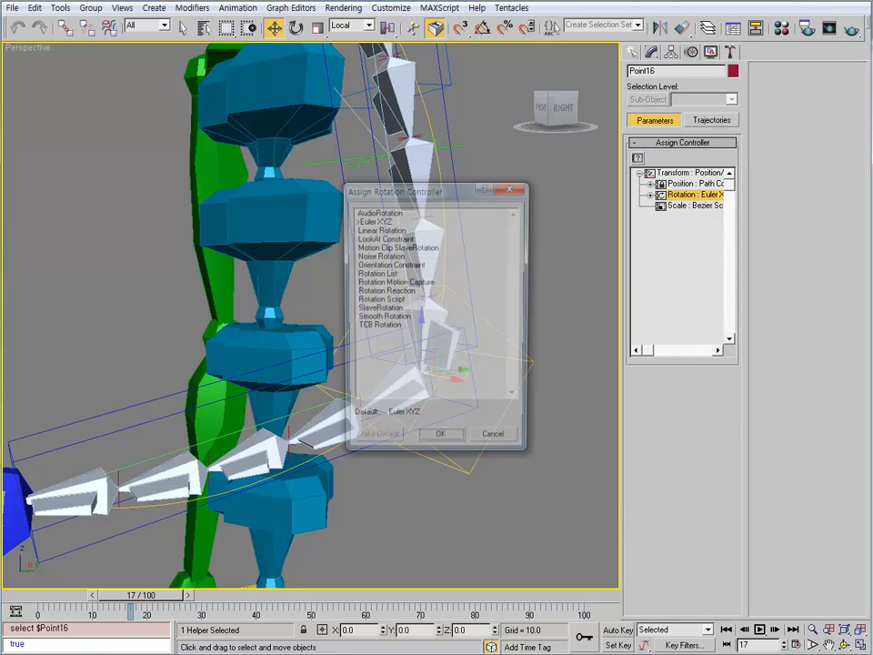
{"action": "left_click", "coordinate": [391, 265]}
{"action": "left_click", "coordinate": [441, 443]}
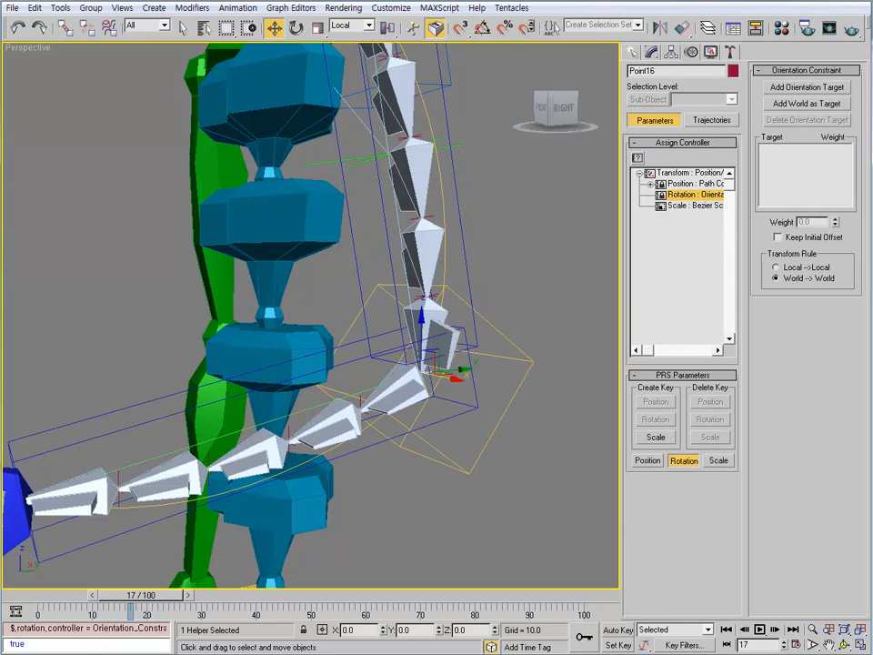
{"action": "middle_click_drag", "start_coordinate": [437, 387], "coordinate": [472, 350]}
{"action": "left_click", "coordinate": [806, 87]}
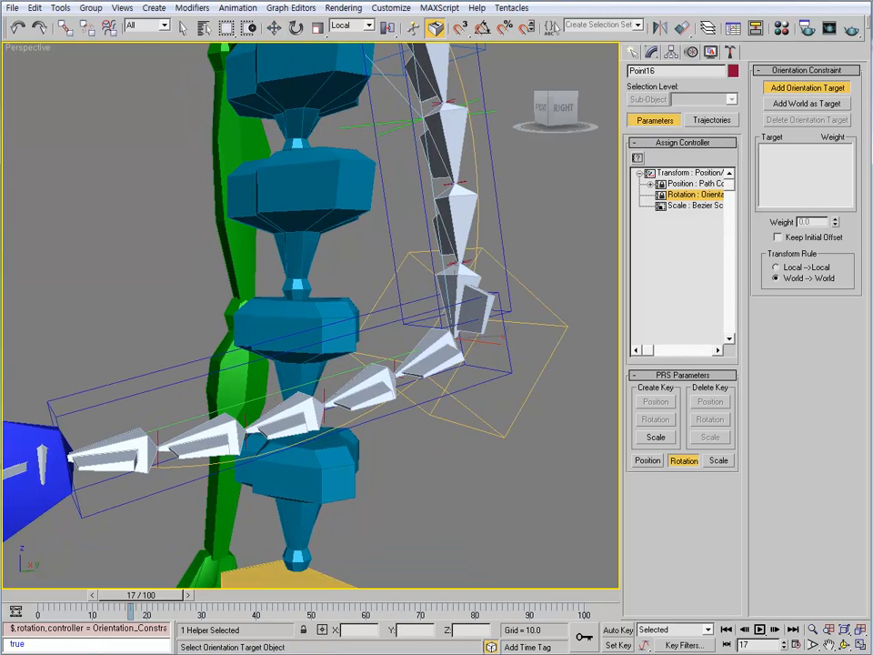
- Add Bip01 L Forearm as the orientation target for Point16
{"action": "left_click", "coordinate": [386, 320]}
{"action": "key", "text": "w"}
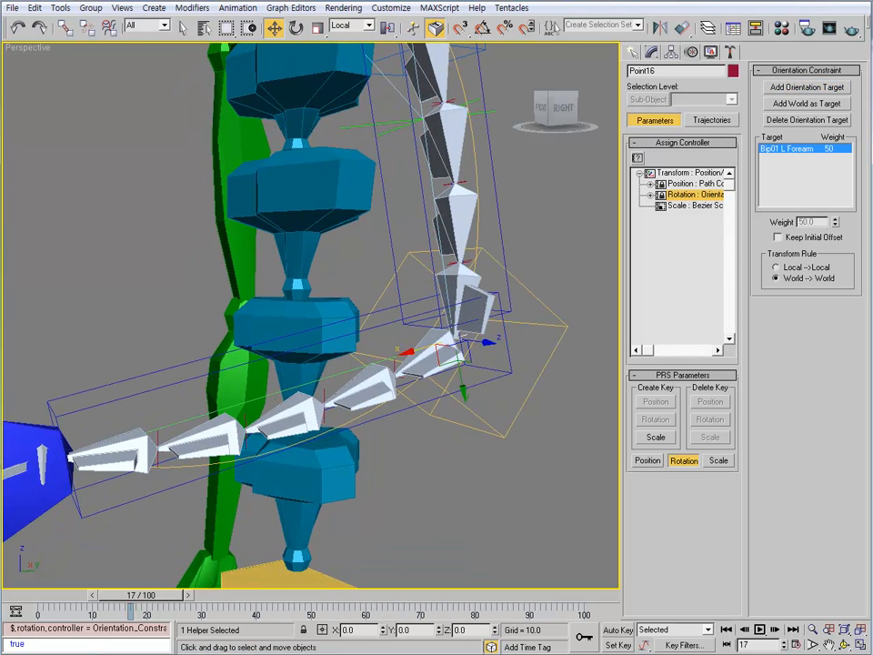
- Switch Bone01's LookAt upnode from World to Point11
{"action": "middle_click_drag", "start_coordinate": [436, 364], "coordinate": [282, 346], "text": "alt"}
{"action": "left_click", "coordinate": [401, 150]}
{"action": "left_click", "coordinate": [770, 335]}
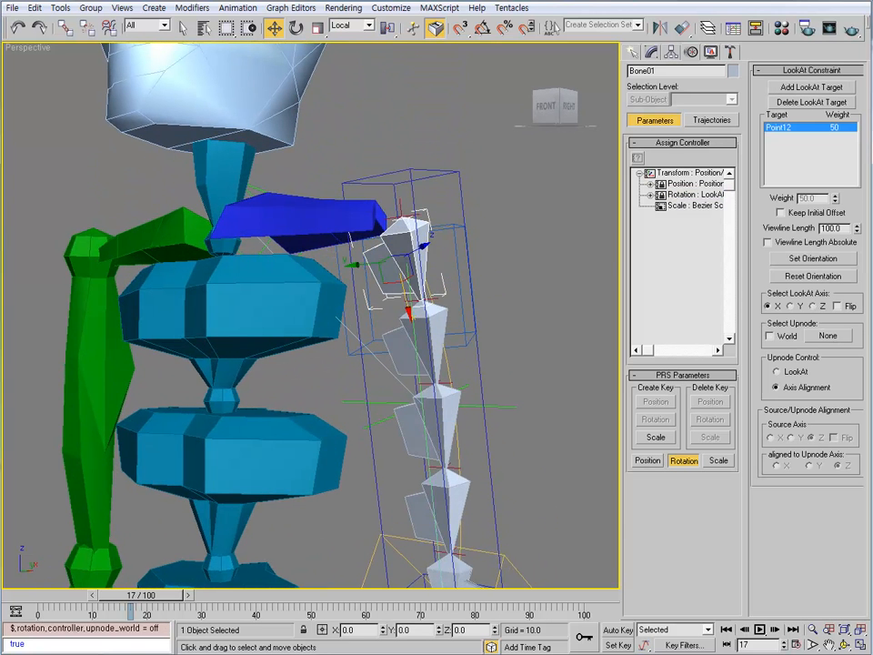
{"action": "left_click", "coordinate": [827, 335]}
{"action": "left_click", "coordinate": [468, 273]}
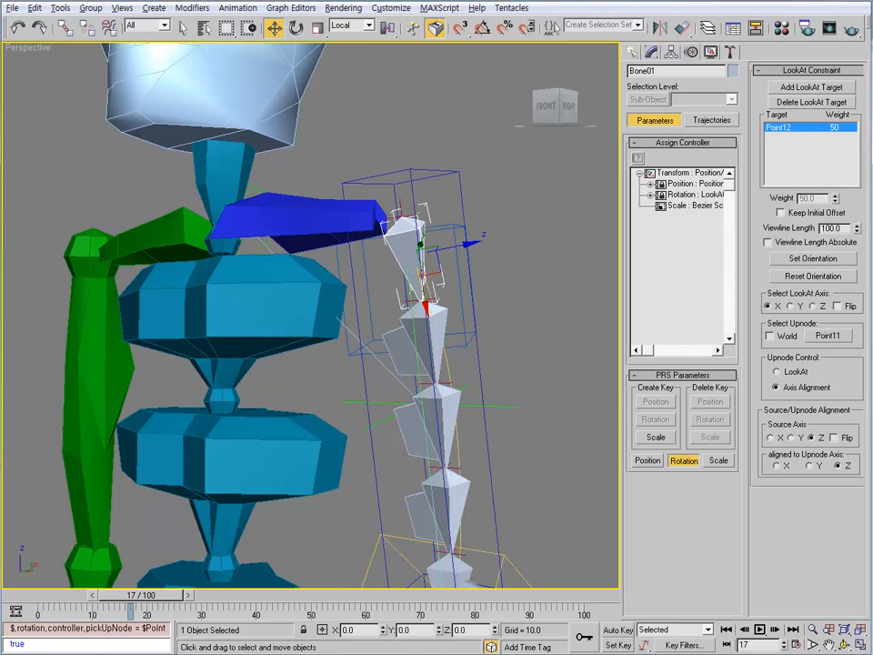
- Replace the World upnode of Bone02's LookAt constraint with Point12
{"action": "mouse_move", "coordinate": [409, 319]}
{"action": "middle_mouse_down", "text": "alt"}
{"action": "mouse_move", "coordinate": [369, 305]}
{"action": "mouse_move", "coordinate": [437, 305]}
{"action": "mouse_move", "coordinate": [414, 300]}
{"action": "middle_mouse_up", "text": "alt"}
{"action": "left_click", "coordinate": [400, 347]}
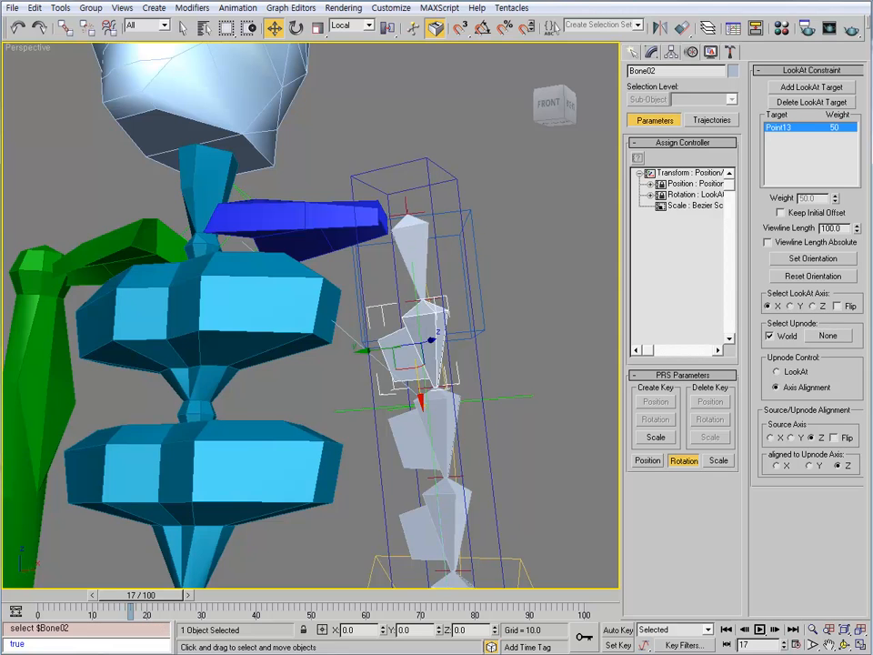
{"action": "middle_click_drag", "start_coordinate": [400, 348], "coordinate": [401, 323], "text": "alt"}
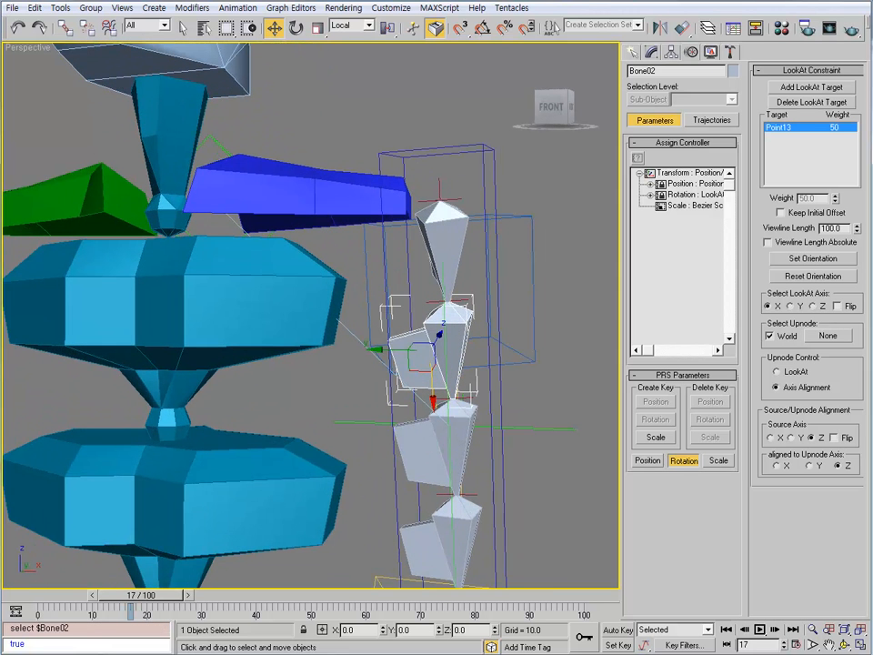
{"action": "left_click", "coordinate": [770, 336]}
{"action": "left_click", "coordinate": [827, 335]}
{"action": "left_click", "coordinate": [449, 301]}
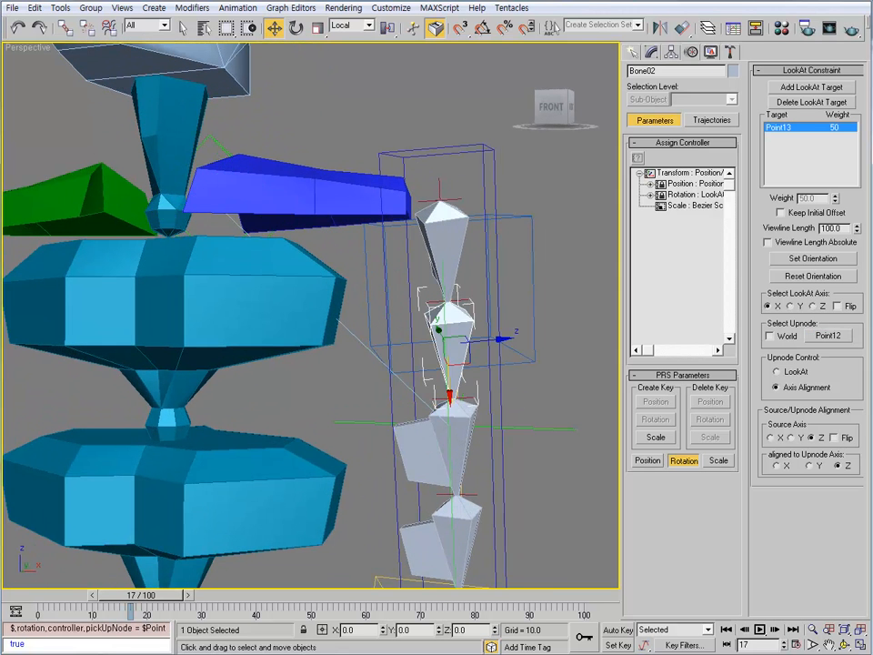
- Turn off the World upnode for Bone03 and pick Point13 as its upnode
{"action": "middle_click_drag", "start_coordinate": [450, 327], "coordinate": [450, 309], "text": "alt"}
{"action": "left_click", "coordinate": [453, 441]}
{"action": "left_click", "coordinate": [769, 336]}
{"action": "left_click", "coordinate": [828, 335]}
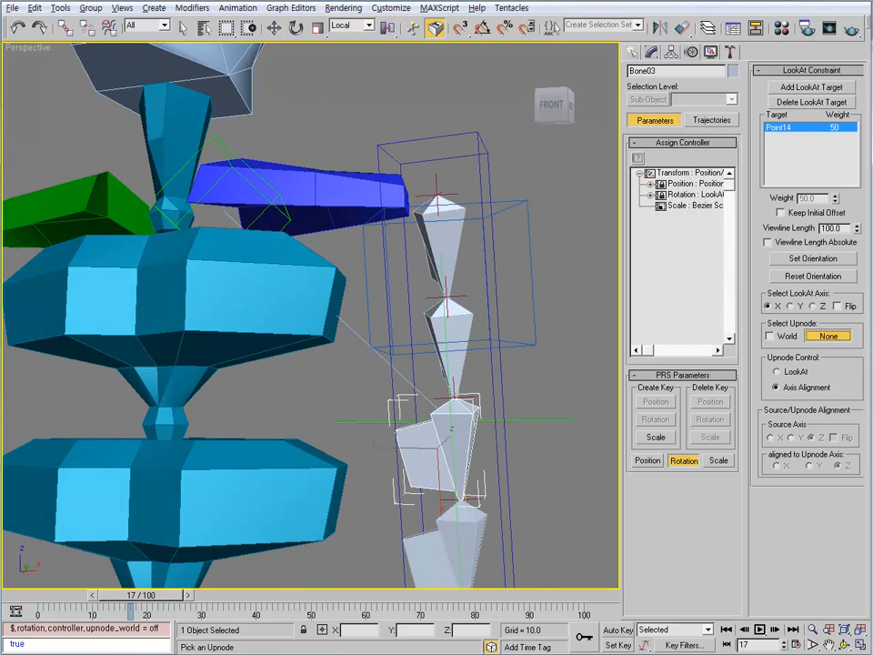
{"action": "middle_click_drag", "start_coordinate": [454, 364], "coordinate": [468, 383], "text": "alt"}
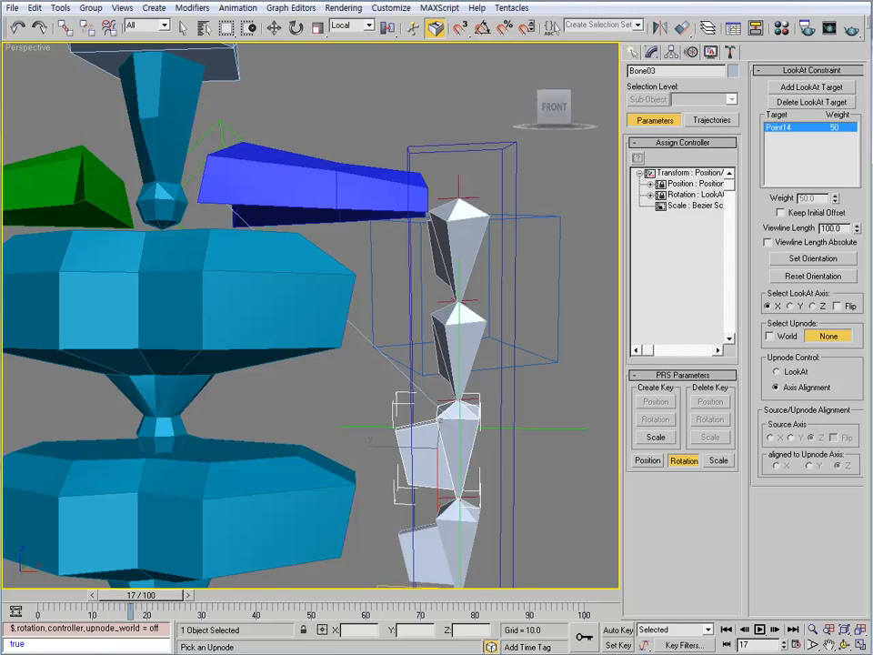
{"action": "left_click", "coordinate": [449, 400]}
- Set Bone04's LookAt constraint to use Point14 as upnode instead of World
{"action": "middle_click_drag", "start_coordinate": [364, 364], "coordinate": [329, 218]}
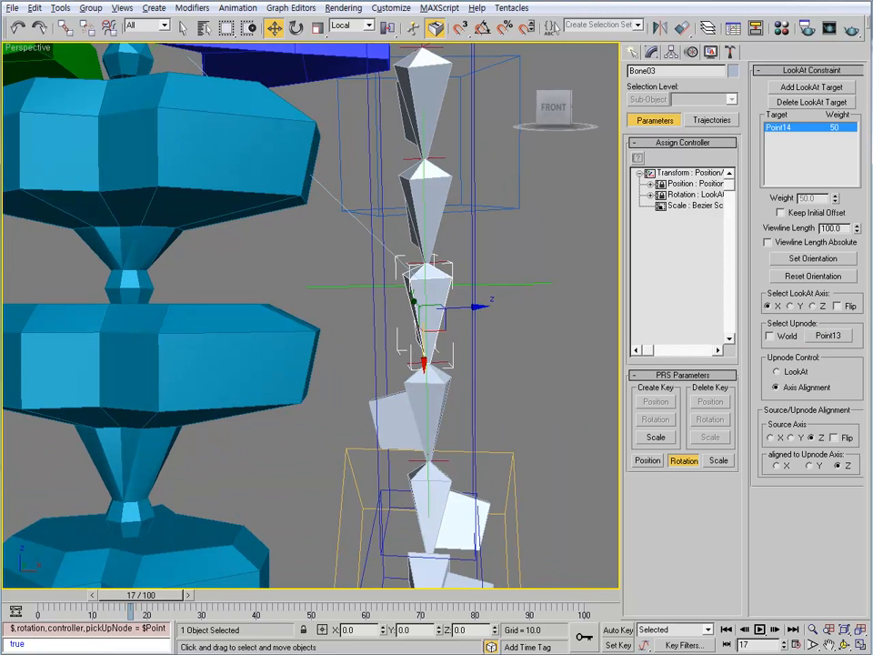
{"action": "left_click", "coordinate": [400, 414]}
{"action": "left_click", "coordinate": [769, 335]}
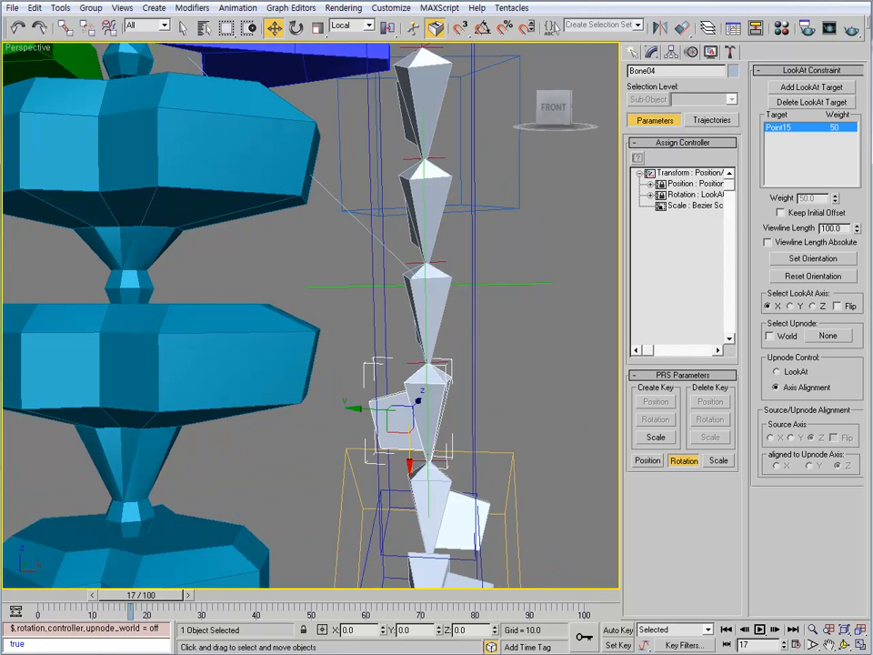
{"action": "left_click", "coordinate": [828, 336]}
{"action": "scroll", "coordinate": [309, 314], "scroll_direction": "up", "scroll_amount": 1}
{"action": "left_click", "coordinate": [518, 287]}
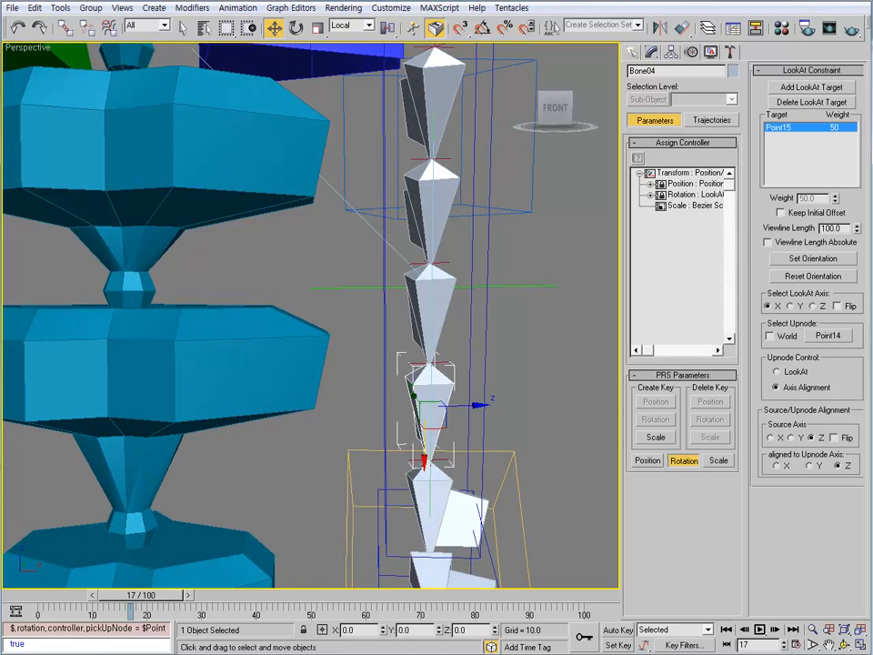
- Disable the World upnode on Bone05 and assign Point15 as its upnode
{"action": "middle_click_drag", "start_coordinate": [445, 410], "coordinate": [419, 323]}
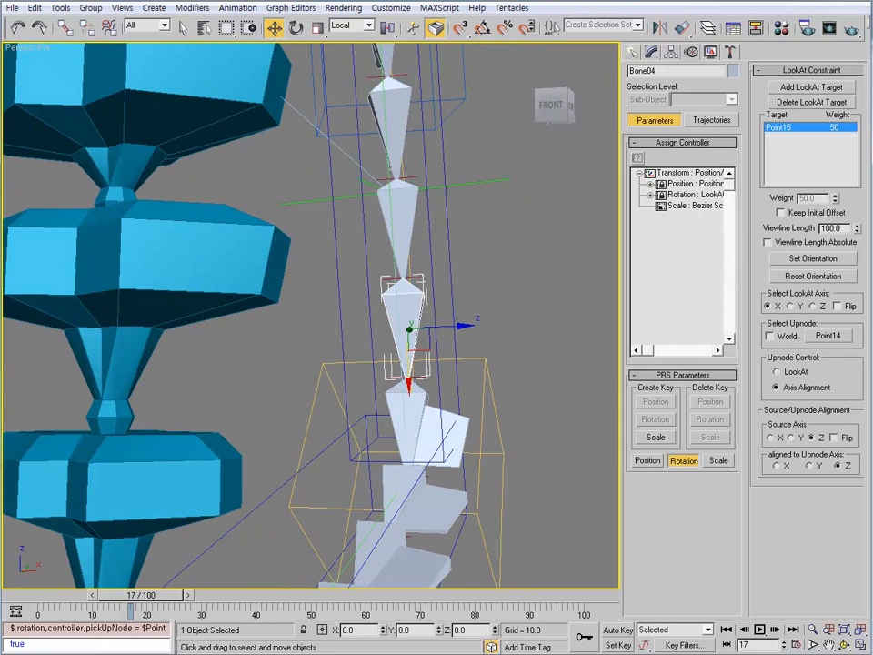
{"action": "left_click", "coordinate": [406, 411]}
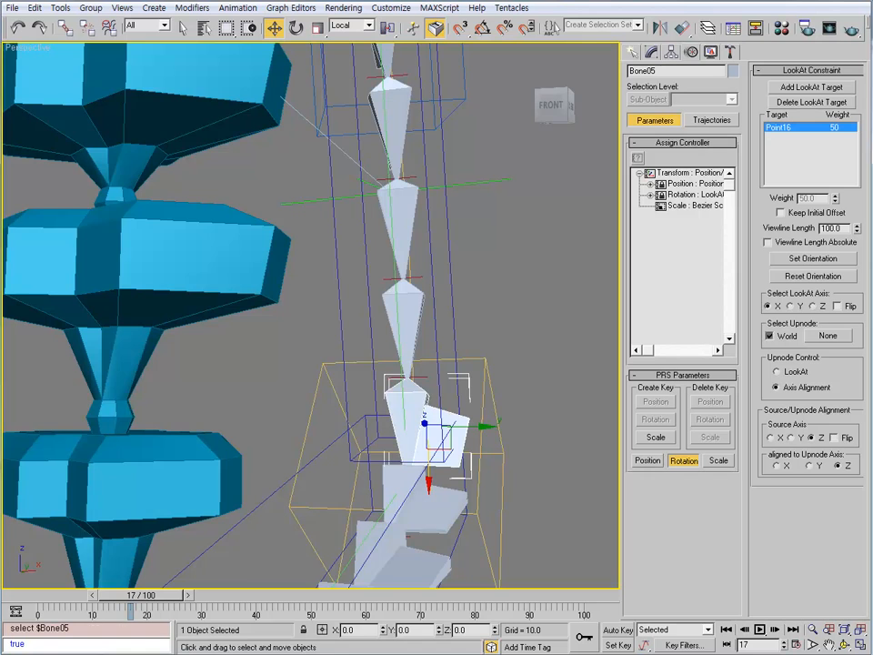
{"action": "left_click", "coordinate": [770, 336]}
{"action": "left_click", "coordinate": [828, 336]}
{"action": "middle_click_drag", "start_coordinate": [391, 368], "coordinate": [355, 386], "text": "alt"}
{"action": "left_click", "coordinate": [410, 379]}
- Rotate the left upper arm twice to test how the bone chain twists, undoing each rotation
{"action": "scroll", "coordinate": [319, 363], "scroll_direction": "down", "scroll_amount": 4}
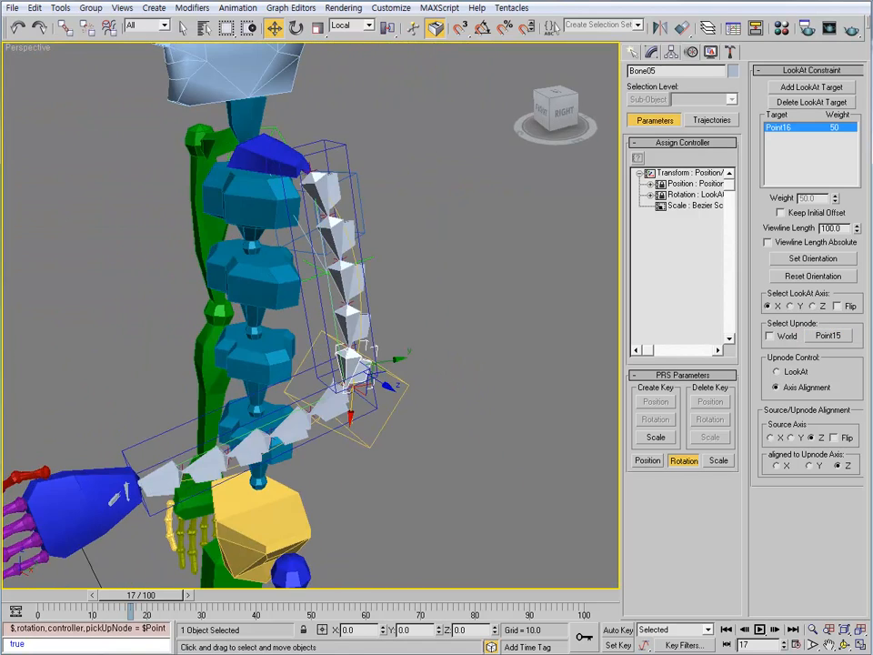
{"action": "scroll", "coordinate": [309, 318], "scroll_direction": "up", "scroll_amount": 2}
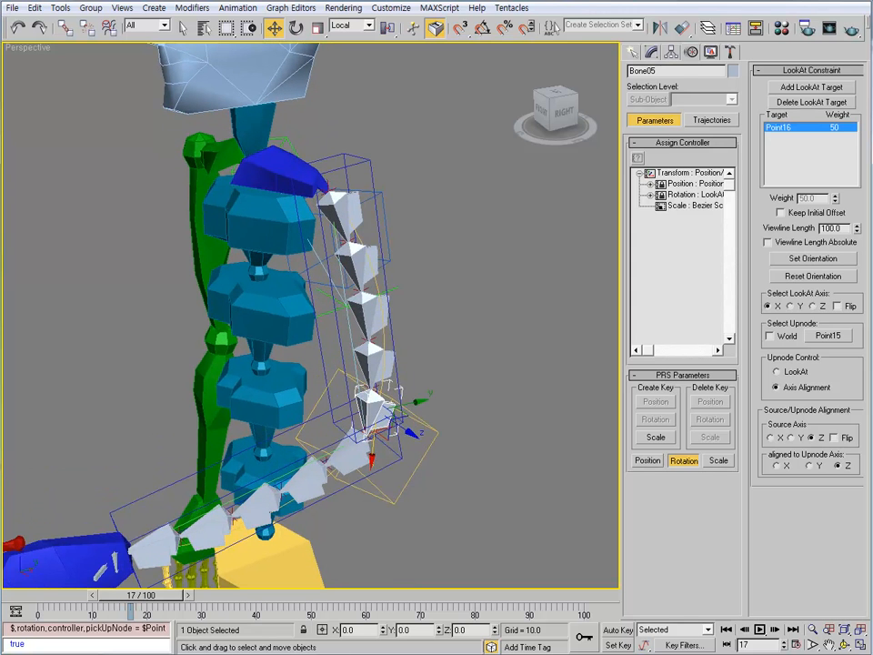
{"action": "left_click", "coordinate": [374, 187]}
{"action": "key", "text": "e"}
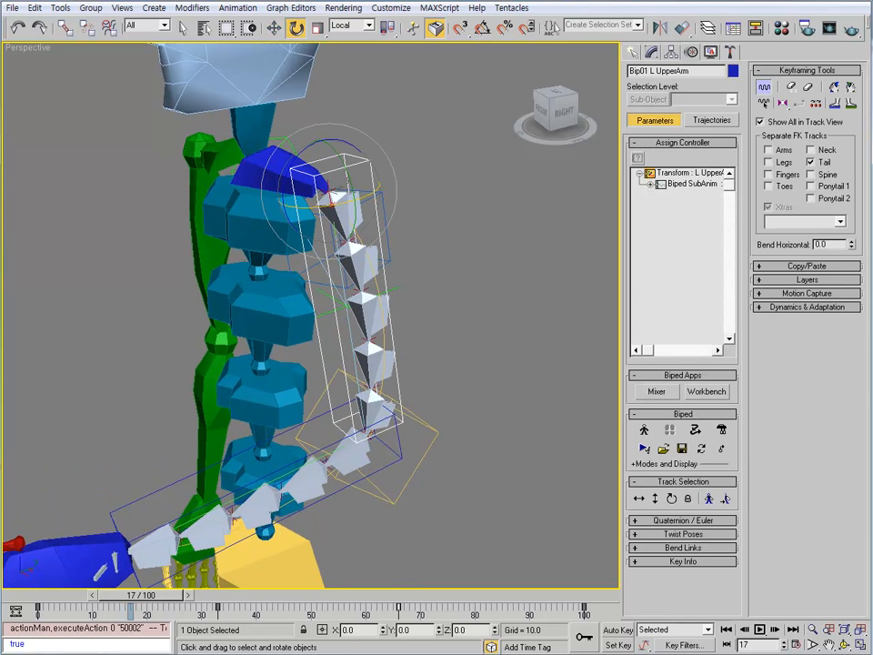
{"action": "left_click_drag", "start_coordinate": [337, 206], "coordinate": [169, 211]}
{"action": "key", "text": "ctrl+z"}
{"action": "middle_click_drag", "start_coordinate": [173, 214], "coordinate": [202, 214], "text": "alt"}
{"action": "scroll", "coordinate": [196, 339], "scroll_direction": "up", "scroll_amount": 2}
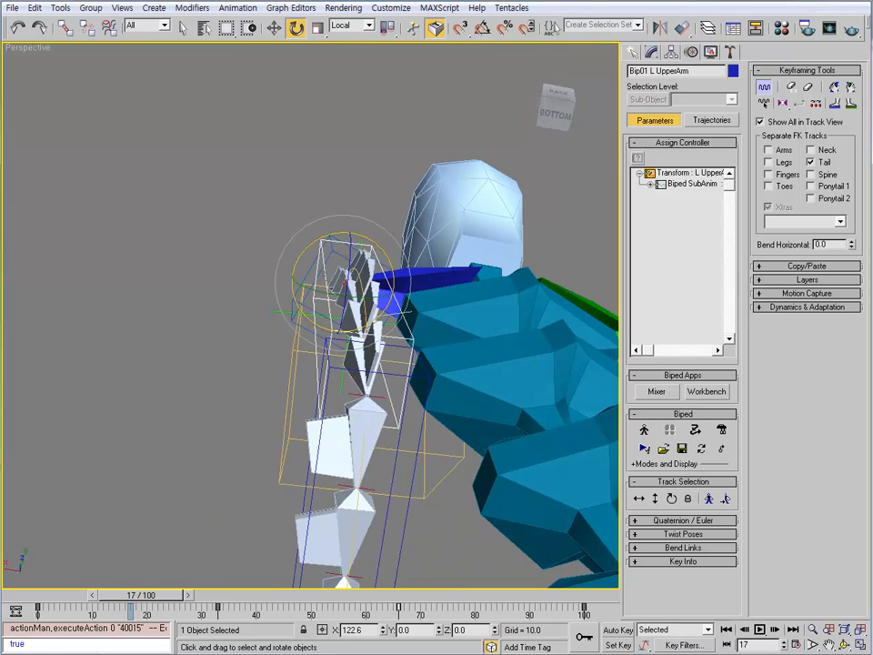
{"action": "left_click_drag", "start_coordinate": [304, 217], "coordinate": [228, 191]}
{"action": "key", "text": "ctrl+z"}
- Select the Point23 helper near the shoulder to examine its LookAt constraint settings
{"action": "middle_click_drag", "start_coordinate": [227, 191], "coordinate": [382, 273], "text": "alt"}
{"action": "left_click", "coordinate": [519, 182]}
{"action": "left_click", "coordinate": [456, 137]}
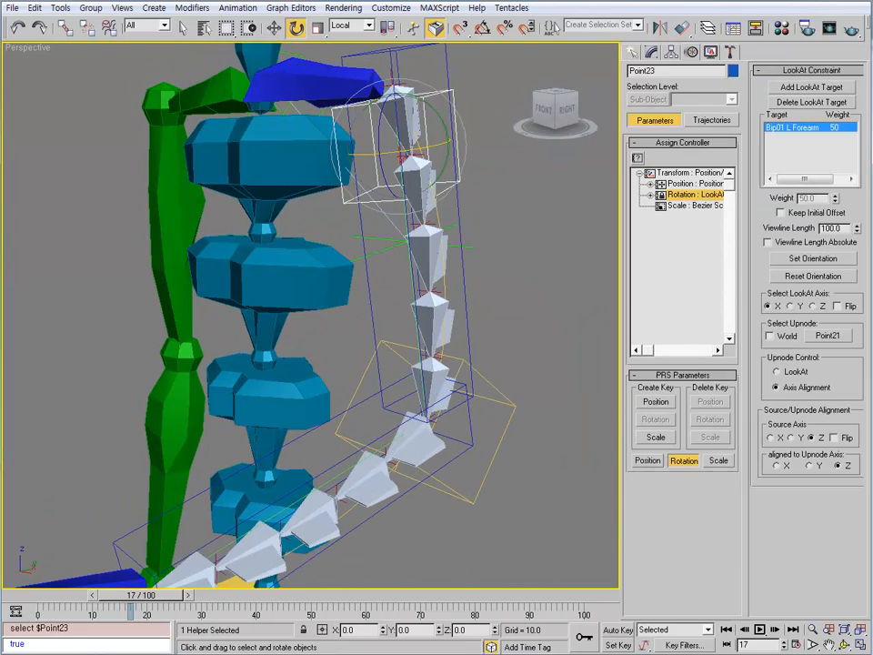
{"action": "scroll", "coordinate": [456, 136], "scroll_direction": "down", "scroll_amount": 4}
{"action": "middle_click_drag", "start_coordinate": [456, 136], "coordinate": [410, 141], "text": "alt"}
- Create a box-display Point helper on the ground near the biped
{"action": "left_click", "coordinate": [633, 51]}
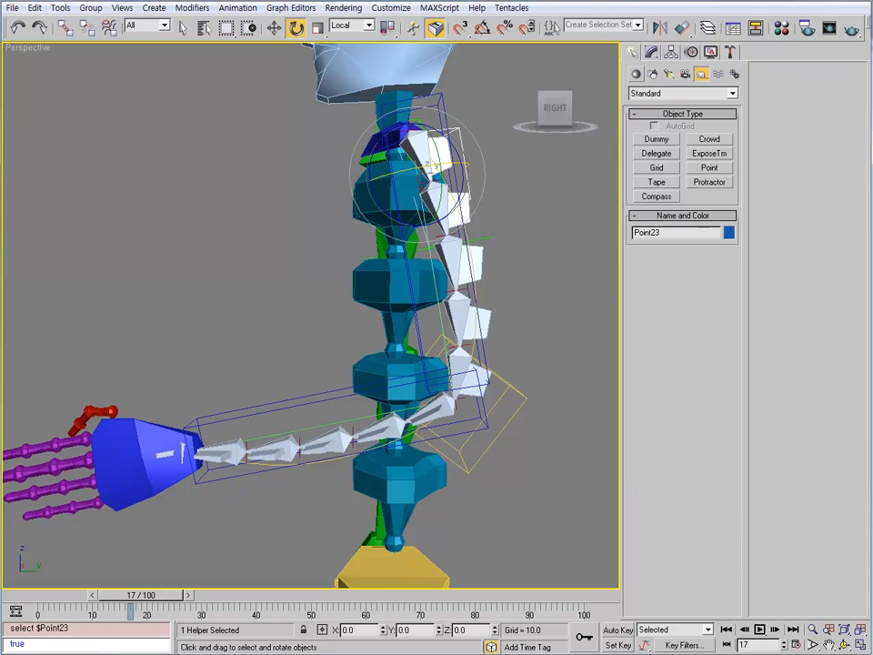
{"action": "middle_click_drag", "start_coordinate": [364, 318], "coordinate": [369, 247]}
{"action": "scroll", "coordinate": [357, 232], "scroll_direction": "down", "scroll_amount": 5}
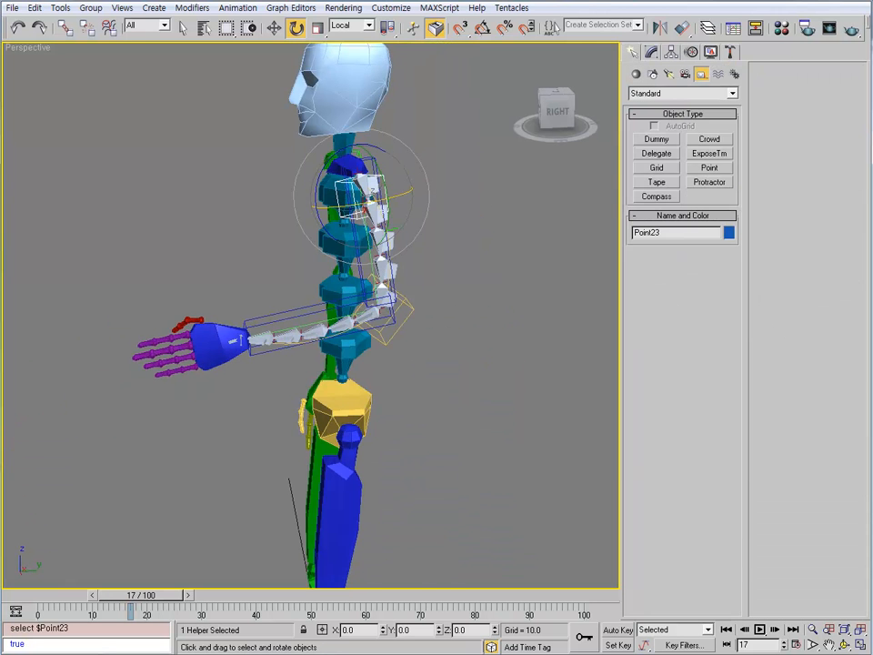
{"action": "left_click", "coordinate": [710, 168]}
{"action": "middle_click_drag", "start_coordinate": [368, 300], "coordinate": [378, 163]}
{"action": "left_click_drag", "start_coordinate": [431, 511], "coordinate": [431, 506]}
{"action": "middle_click_drag", "start_coordinate": [431, 500], "coordinate": [422, 586]}
{"action": "scroll", "coordinate": [422, 546], "scroll_direction": "up", "scroll_amount": 4}
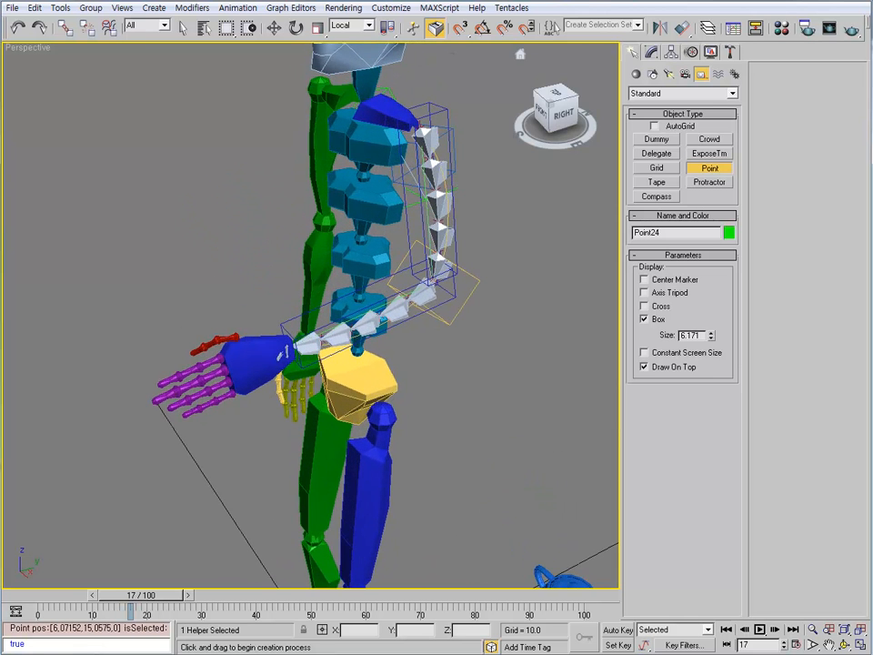
- Align the new point helper to the left forearm
{"action": "left_click", "coordinate": [652, 52]}
{"action": "middle_click_drag", "start_coordinate": [509, 291], "coordinate": [423, 254], "text": "alt"}
{"action": "key", "text": "alt+a"}
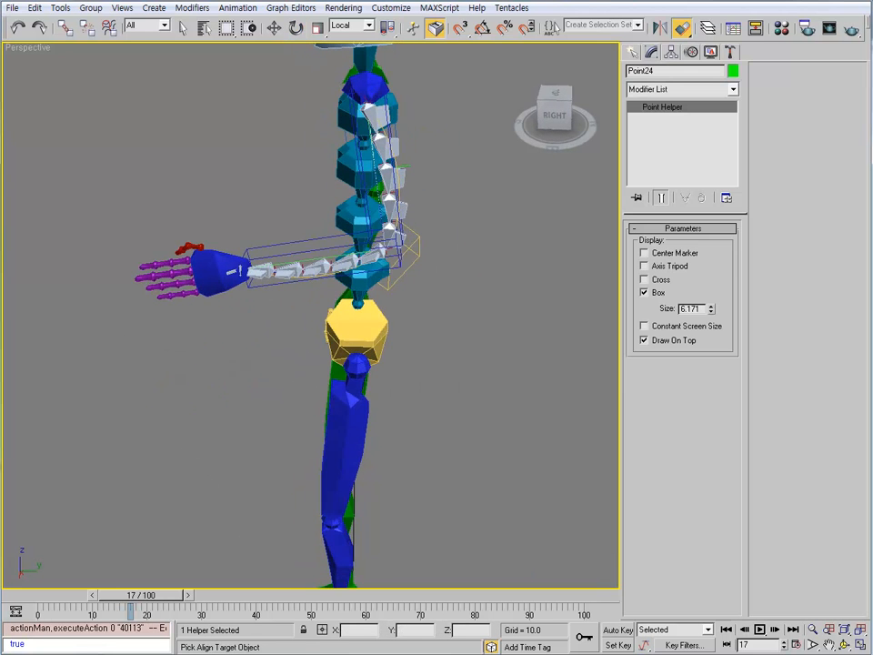
{"action": "left_click", "coordinate": [314, 241]}
{"action": "left_click", "coordinate": [439, 436]}
- Move the new helper about 9.7 units along its local X axis to the wrist end of the forearm
{"action": "middle_click_drag", "start_coordinate": [439, 427], "coordinate": [448, 491]}
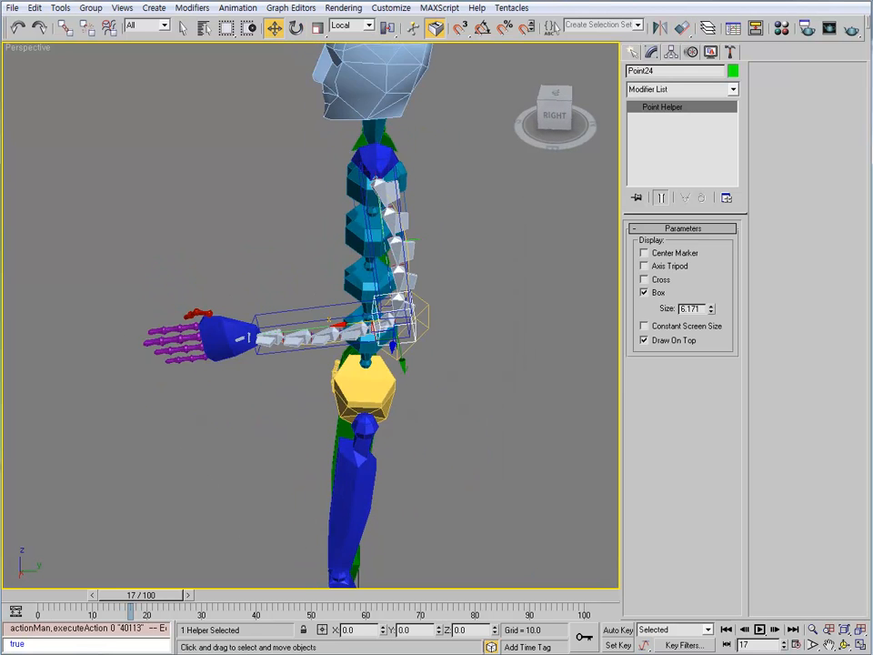
{"action": "middle_click_drag", "start_coordinate": [364, 364], "coordinate": [378, 359], "text": "alt"}
{"action": "left_click_drag", "start_coordinate": [366, 345], "coordinate": [228, 360]}
{"action": "scroll", "coordinate": [228, 360], "scroll_direction": "up", "scroll_amount": 3}
{"action": "scroll", "coordinate": [291, 354], "scroll_direction": "up", "scroll_amount": 4}
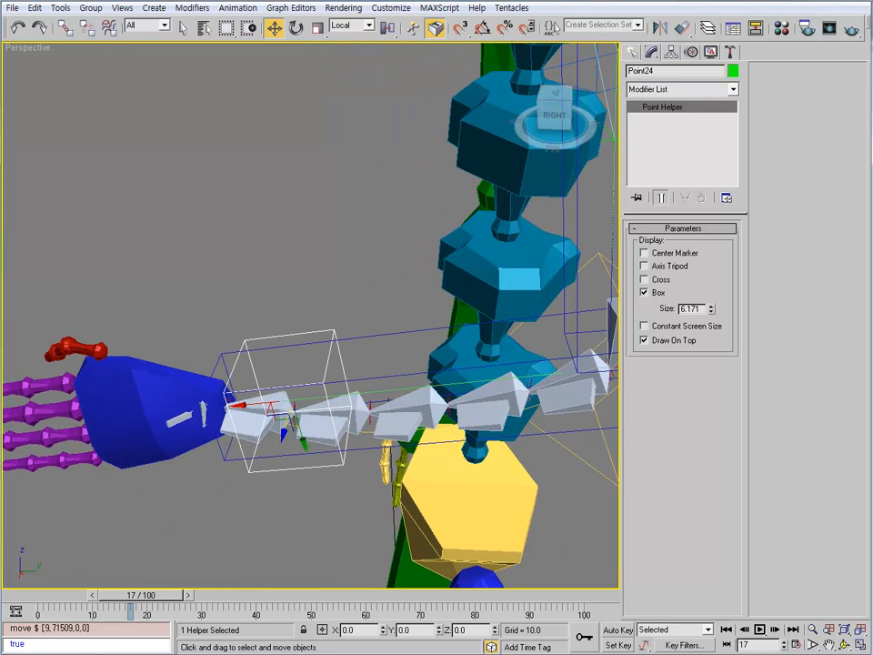
- Link the wrist helper to Bip01 L Forearm as its parent
{"action": "key", "text": "l"}
{"action": "left_click_drag", "start_coordinate": [333, 361], "coordinate": [359, 334]}
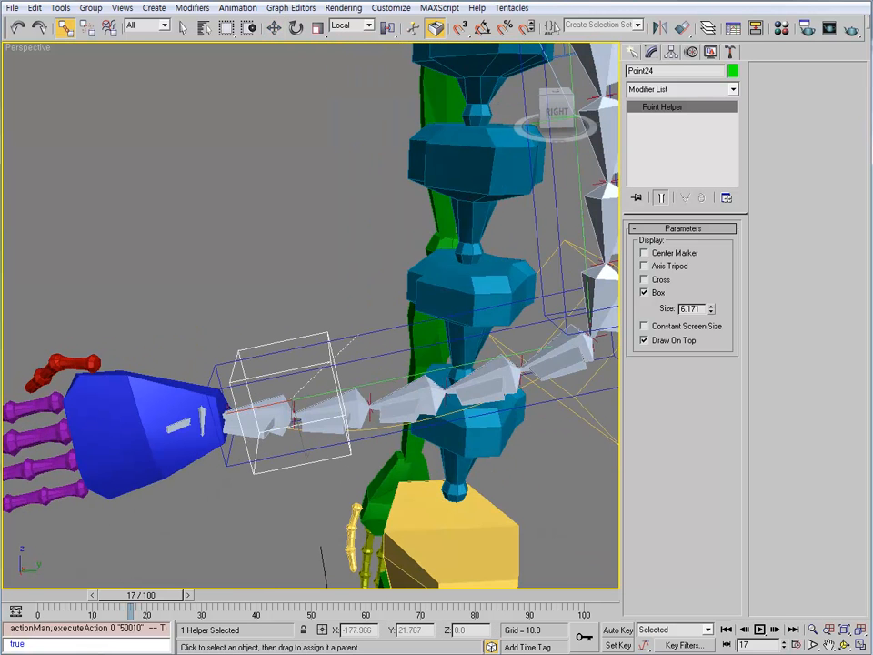
{"action": "middle_click_drag", "start_coordinate": [358, 334], "coordinate": [363, 308]}
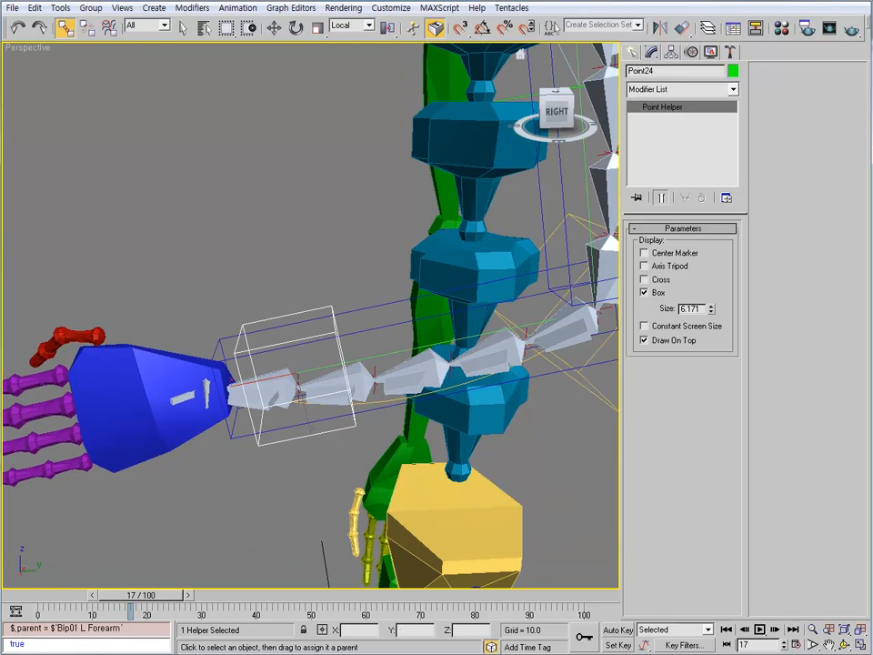
- Assign a LookAt Constraint as the wrist helper's rotation controller
{"action": "left_click", "coordinate": [691, 52]}
{"action": "left_click", "coordinate": [695, 195]}
{"action": "left_click", "coordinate": [637, 159]}
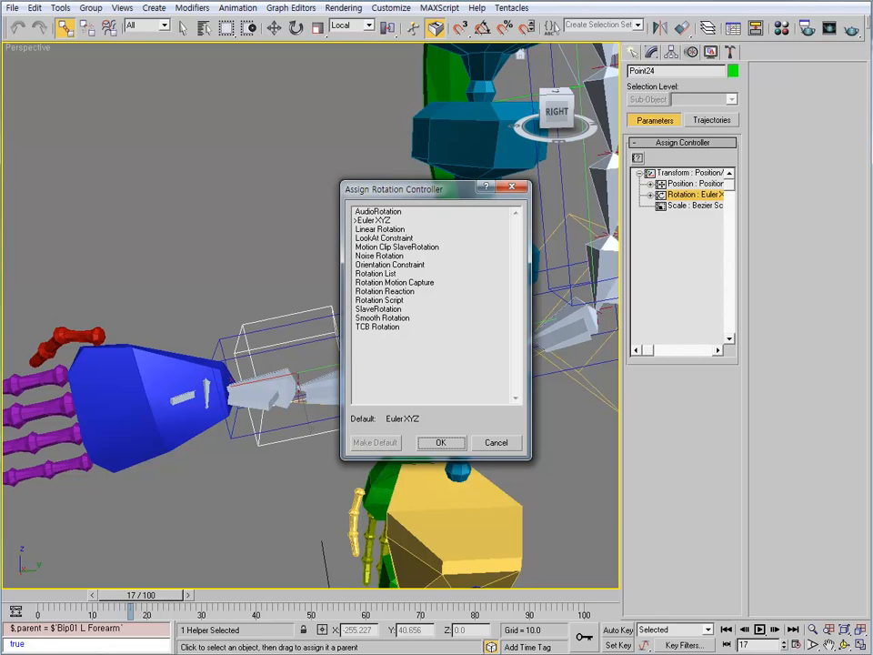
{"action": "left_click", "coordinate": [384, 238]}
{"action": "left_click", "coordinate": [441, 443]}
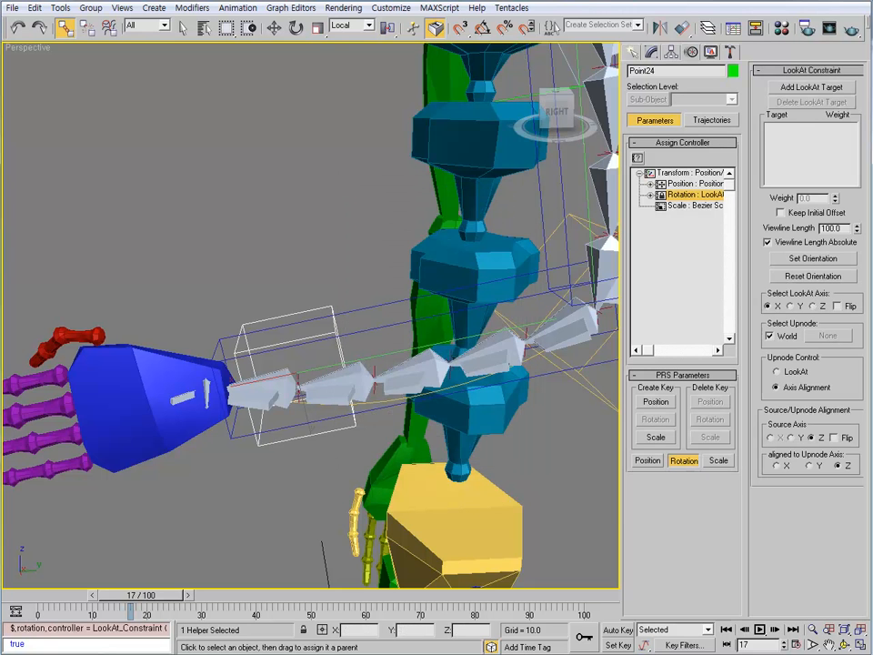
- Add Bip01 L Hand as the wrist helper's LookAt target and turn off Viewline Length Absolute
{"action": "left_click", "coordinate": [811, 87]}
{"action": "left_click", "coordinate": [150, 405]}
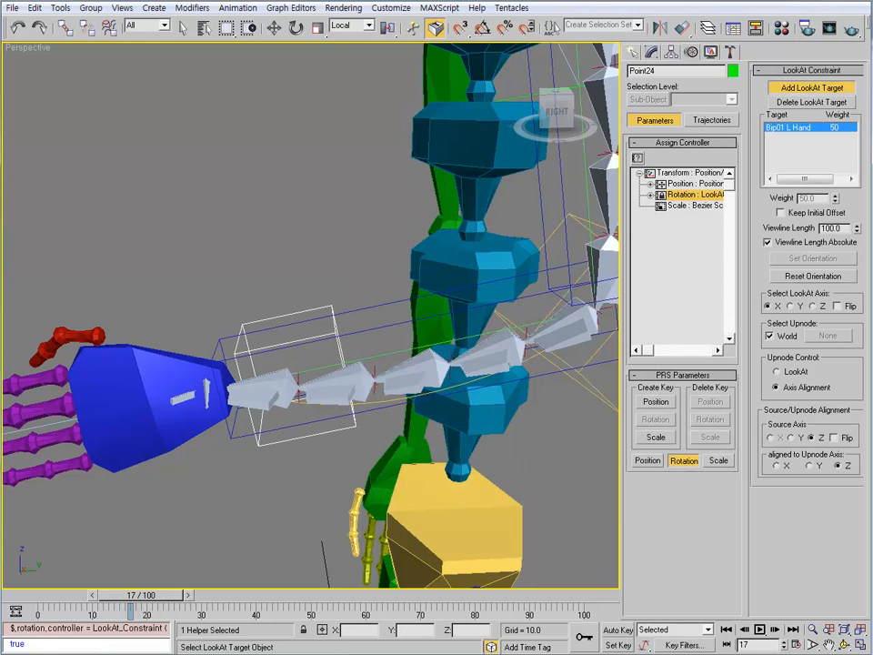
{"action": "left_click", "coordinate": [768, 242]}
- Turn off the wrist helper's World upnode and pick Bip01 L Hand as its upnode
{"action": "middle_click_drag", "start_coordinate": [314, 382], "coordinate": [287, 302], "text": "alt"}
{"action": "key", "text": "w"}
{"action": "scroll", "coordinate": [311, 319], "scroll_direction": "down", "scroll_amount": 3}
{"action": "scroll", "coordinate": [311, 318], "scroll_direction": "down", "scroll_amount": 1}
{"action": "scroll", "coordinate": [304, 325], "scroll_direction": "up", "scroll_amount": 1}
{"action": "scroll", "coordinate": [235, 297], "scroll_direction": "up", "scroll_amount": 2}
{"action": "scroll", "coordinate": [257, 287], "scroll_direction": "up", "scroll_amount": 3}
{"action": "scroll", "coordinate": [256, 287], "scroll_direction": "down", "scroll_amount": 3}
{"action": "scroll", "coordinate": [290, 299], "scroll_direction": "up", "scroll_amount": 2}
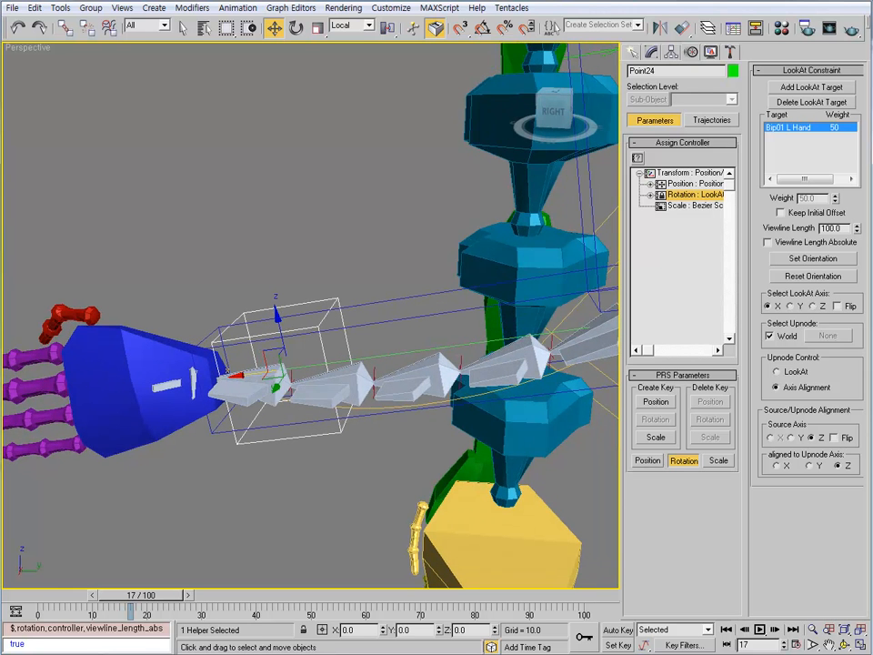
{"action": "left_click", "coordinate": [828, 335]}
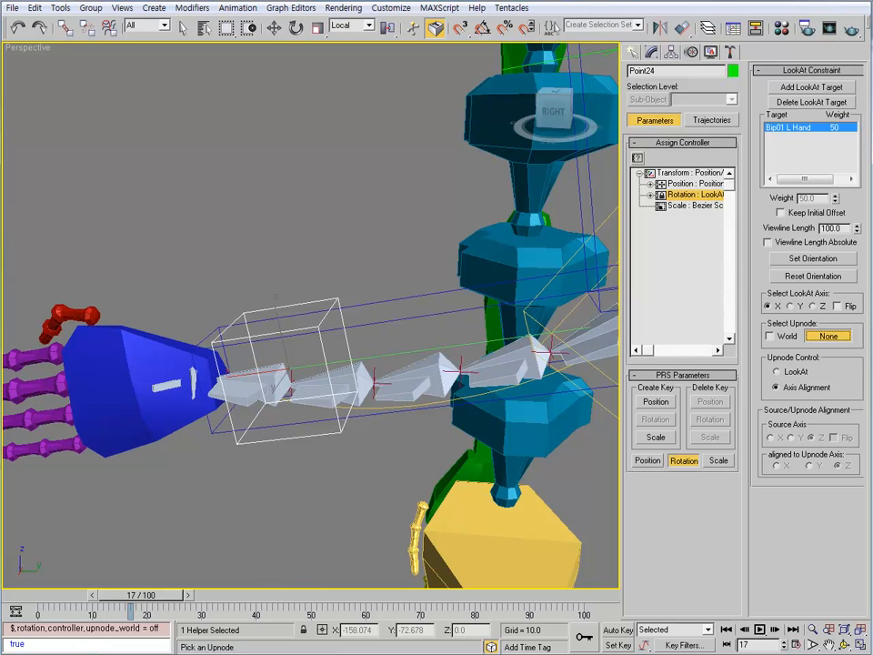
{"action": "left_click", "coordinate": [165, 357]}
{"action": "key", "text": "w"}
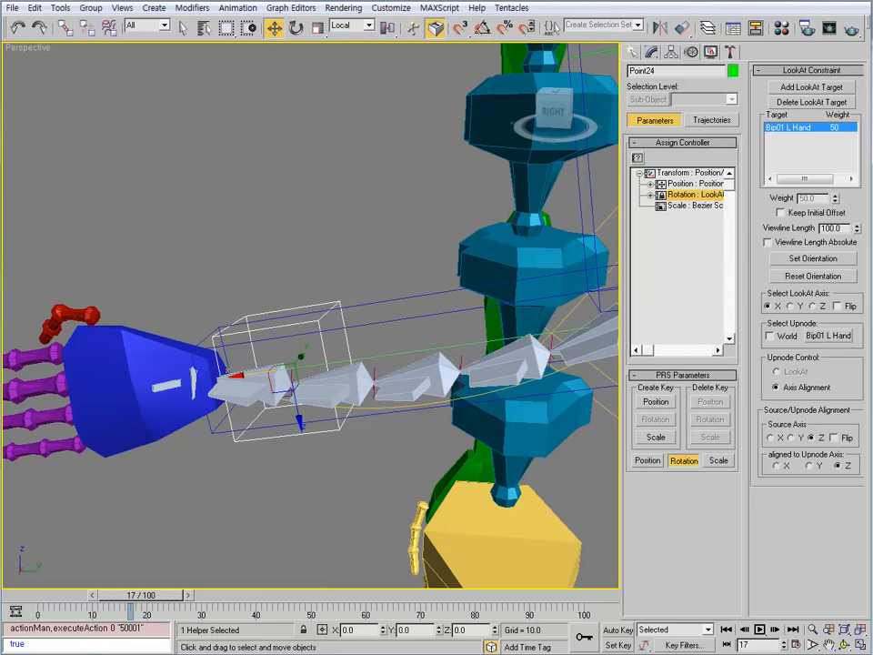
- Reselect the wrist helper and change its object color to blue (28, 89, 177)
{"action": "left_click", "coordinate": [159, 360]}
{"action": "left_click", "coordinate": [275, 327]}
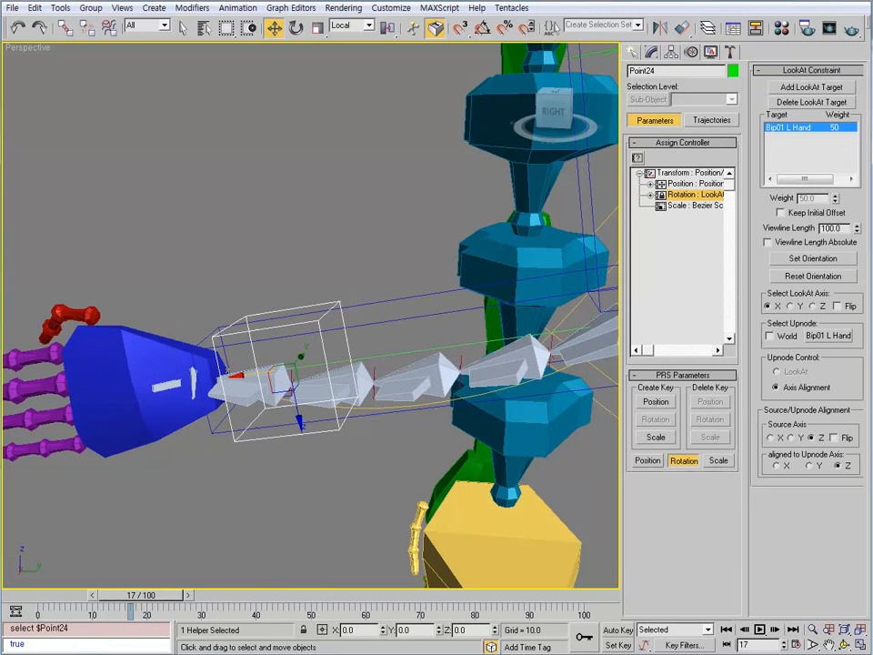
{"action": "middle_click_drag", "start_coordinate": [275, 327], "coordinate": [194, 389]}
{"action": "left_click", "coordinate": [733, 71]}
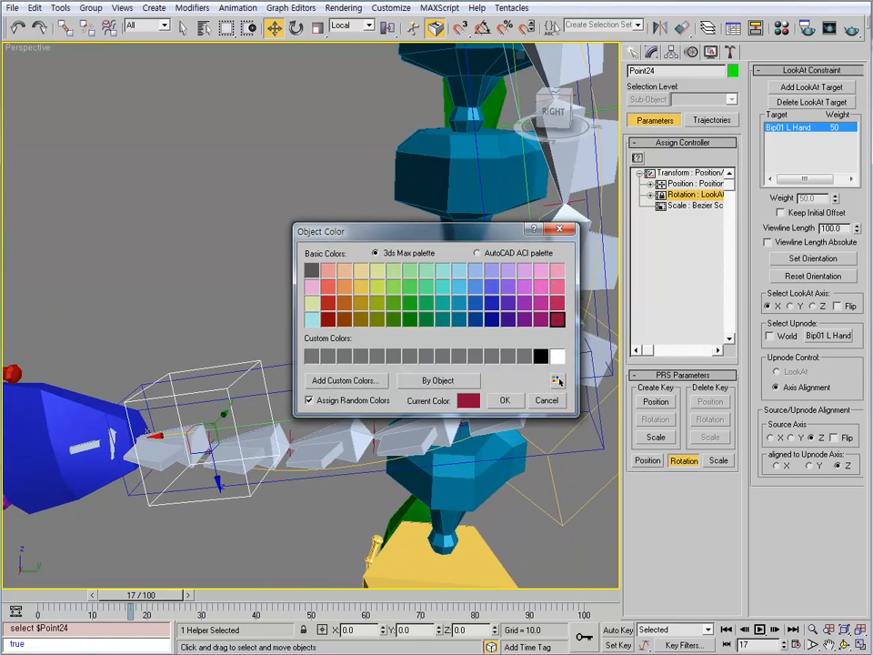
{"action": "left_click", "coordinate": [476, 302]}
{"action": "left_click", "coordinate": [505, 400]}
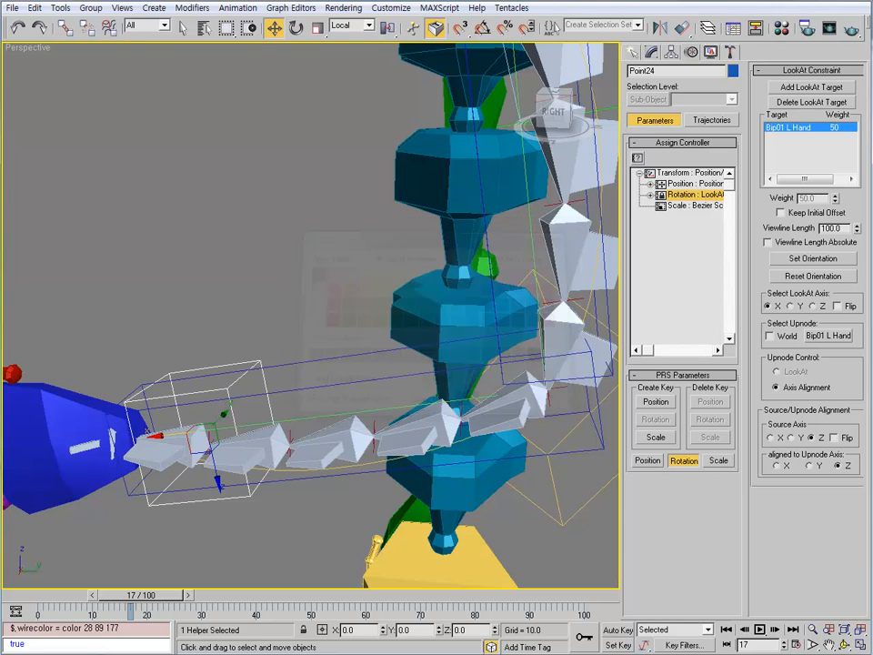
- Inspect how the wrist helper is oriented relative to the left hand and the forearm twist bones, then clear the selection
{"action": "left_click", "coordinate": [337, 309]}
{"action": "left_click", "coordinate": [263, 369]}
{"action": "middle_click_drag", "start_coordinate": [263, 369], "coordinate": [312, 326]}
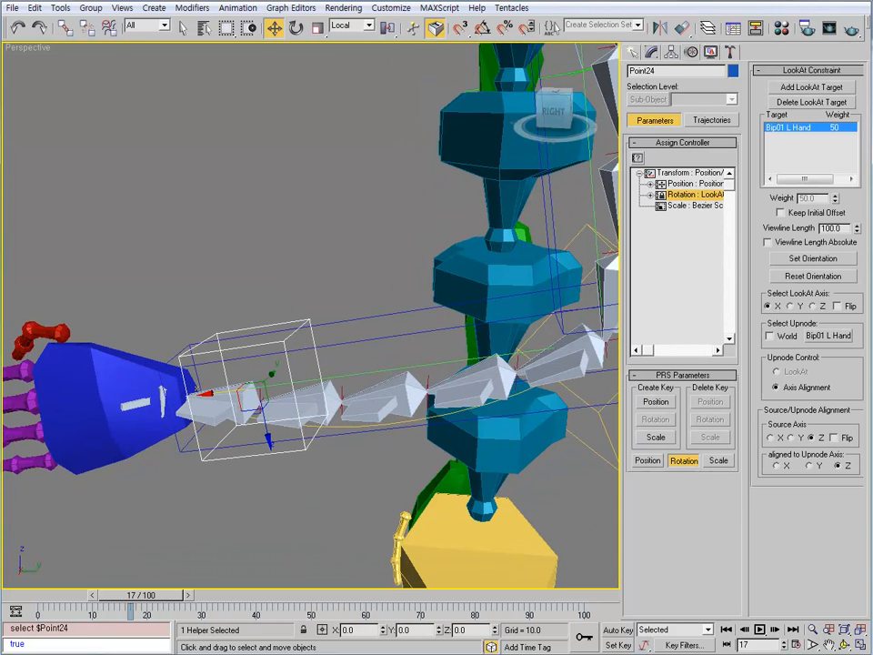
{"action": "left_click", "coordinate": [95, 404]}
{"action": "left_click", "coordinate": [266, 325]}
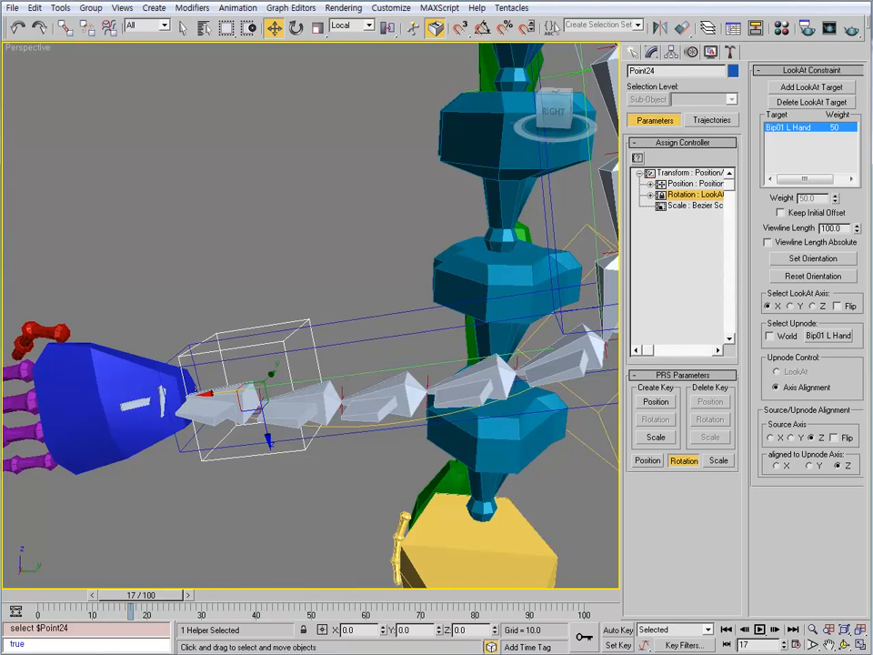
{"action": "mouse_move", "coordinate": [300, 395]}
{"action": "middle_mouse_down", "text": "alt"}
{"action": "mouse_move", "coordinate": [313, 364]}
{"action": "mouse_move", "coordinate": [305, 384]}
{"action": "middle_mouse_up", "text": "alt"}
{"action": "key", "text": "z"}
{"action": "scroll", "coordinate": [310, 316], "scroll_direction": "up", "scroll_amount": 10}
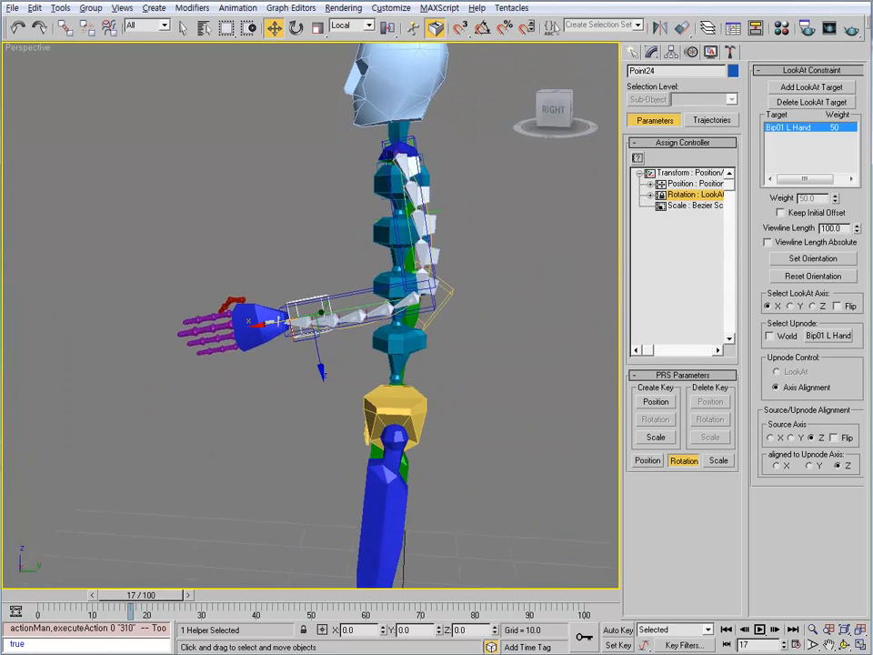
{"action": "scroll", "coordinate": [310, 316], "scroll_direction": "down", "scroll_amount": 3}
{"action": "middle_click_drag", "start_coordinate": [310, 316], "coordinate": [135, 327]}
{"action": "left_click", "coordinate": [163, 291]}
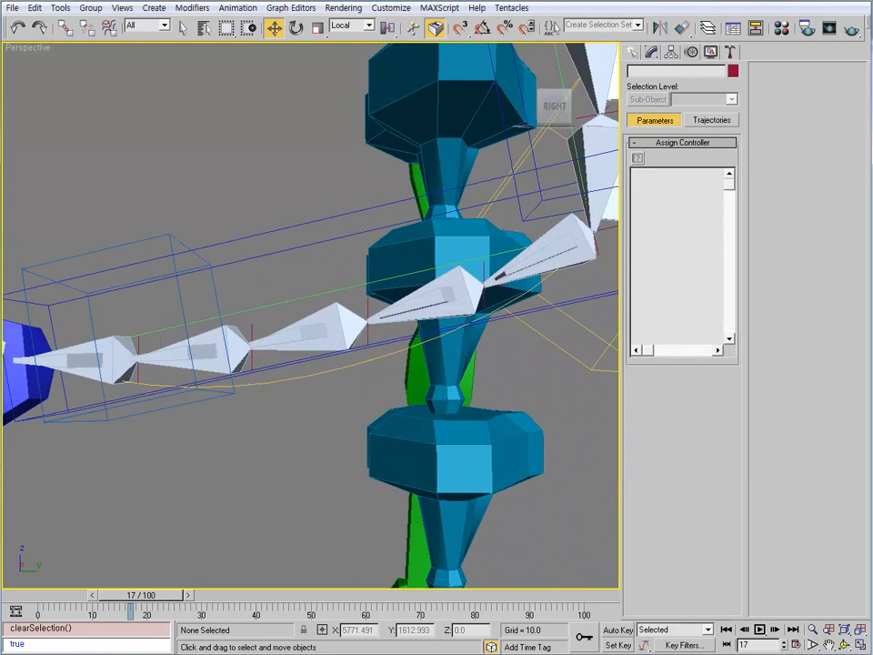
- Assign an Orientation Constraint as the rotation controller of Point20, the path helper nearest the wrist
{"action": "left_click", "coordinate": [139, 345]}
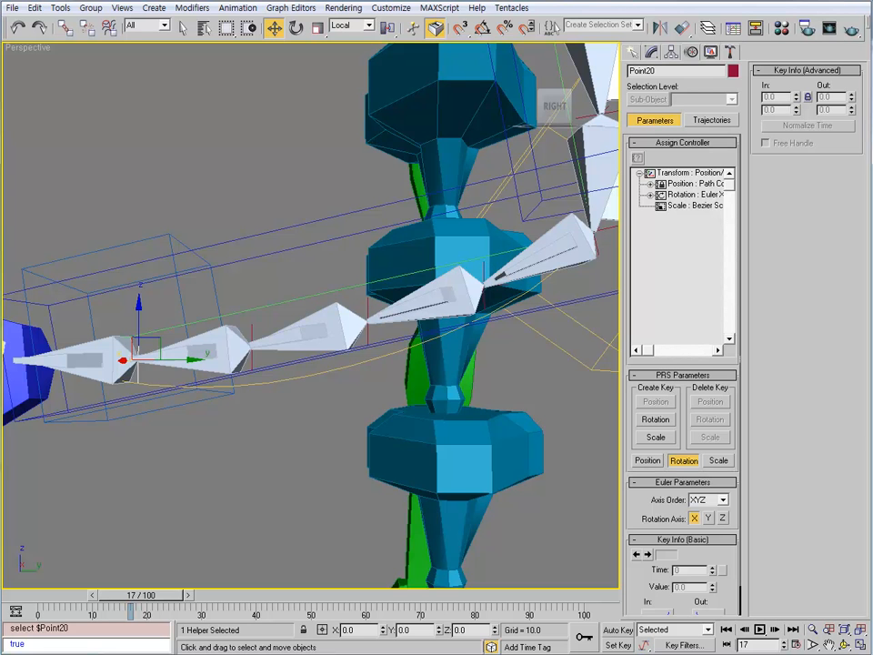
{"action": "left_click", "coordinate": [695, 195]}
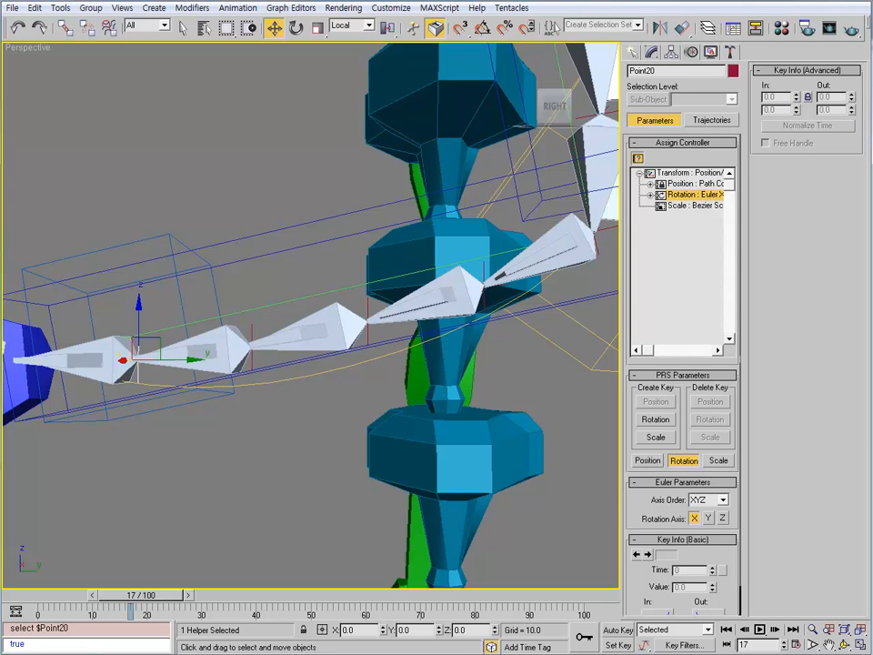
{"action": "left_click", "coordinate": [637, 158]}
{"action": "left_click", "coordinate": [391, 264]}
{"action": "left_click", "coordinate": [441, 442]}
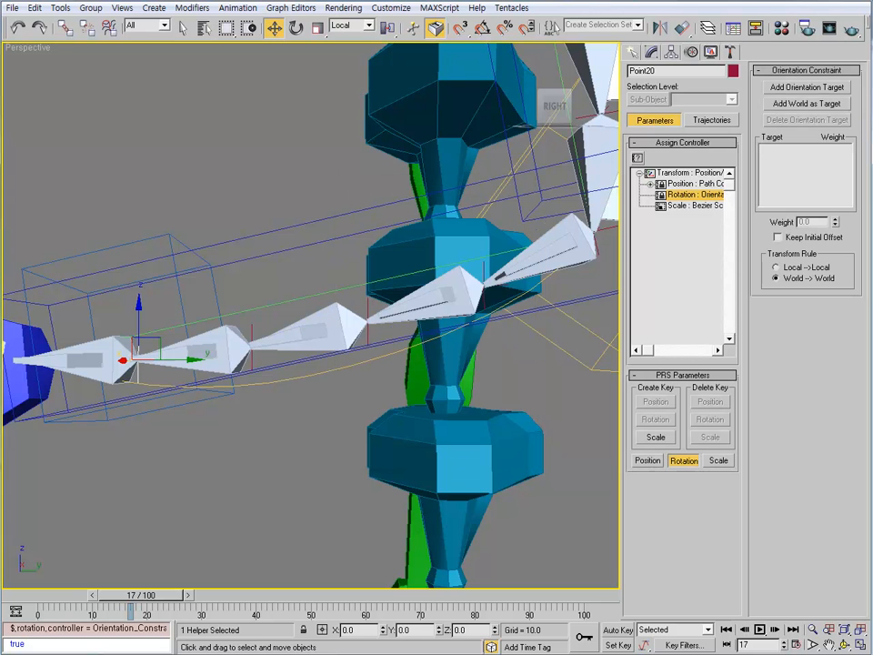
- Add the wrist helper Point24 and Bip01 L Forearm as orientation targets of Point20
{"action": "left_click", "coordinate": [808, 87]}
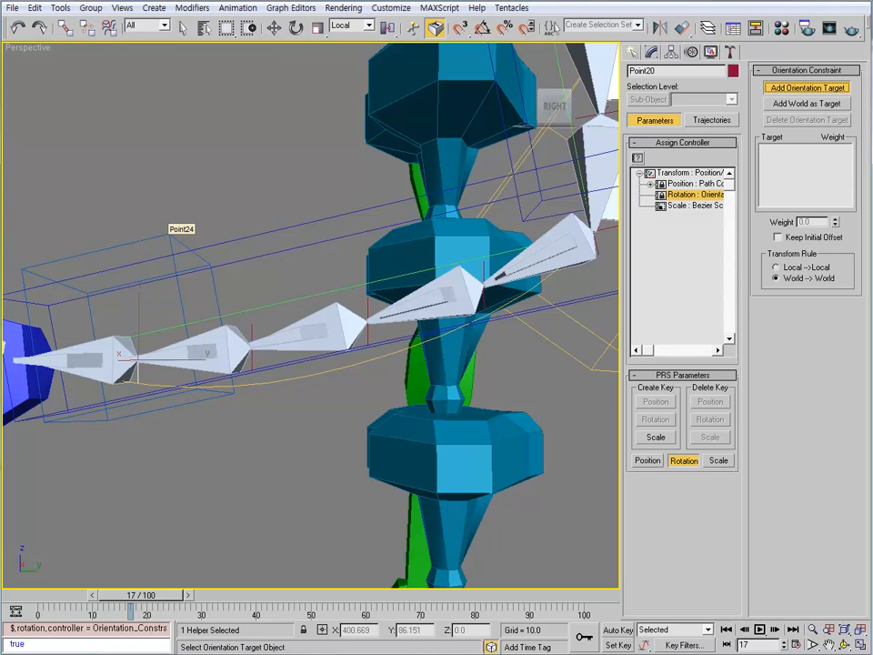
{"action": "left_click", "coordinate": [166, 238]}
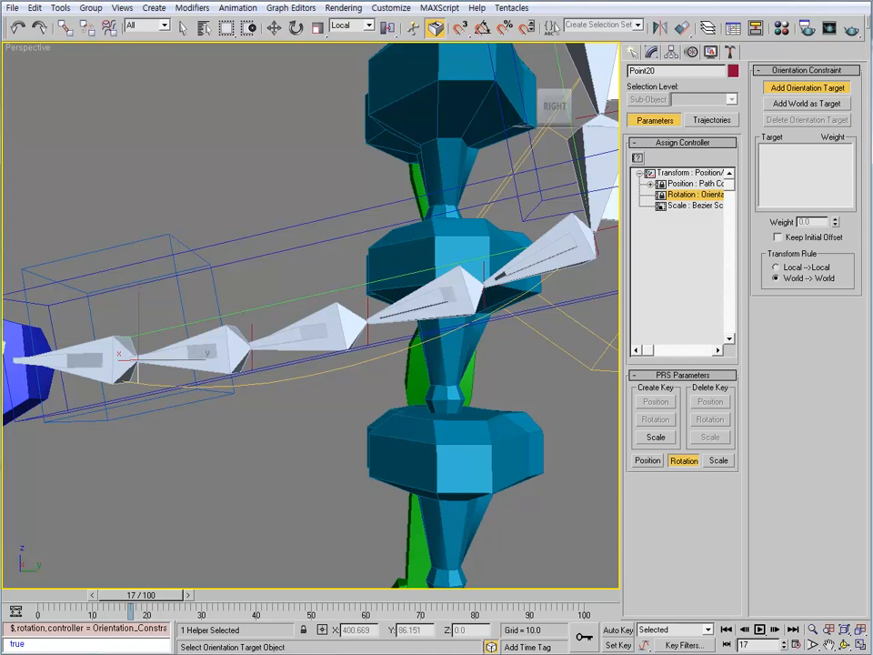
{"action": "left_click", "coordinate": [210, 236]}
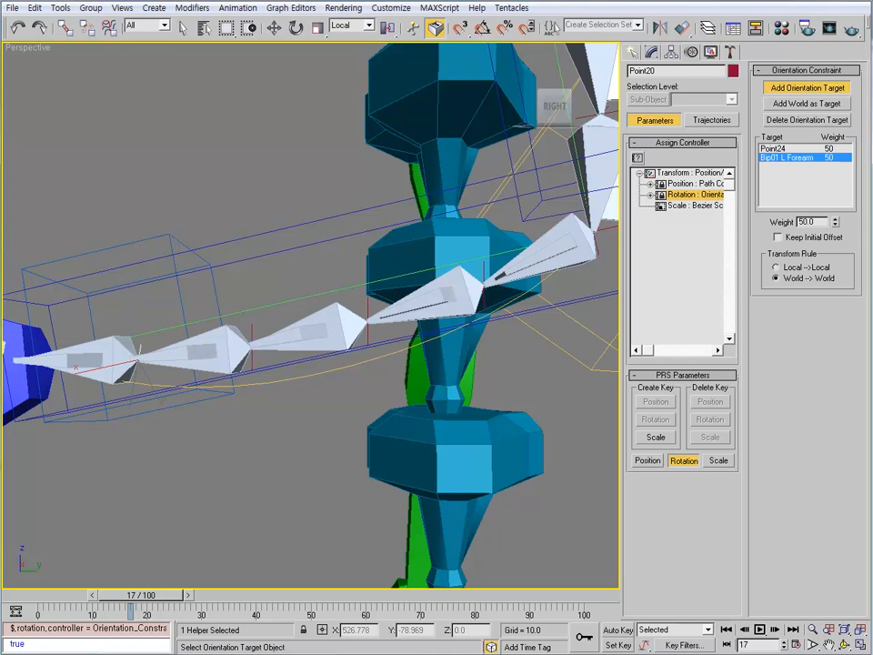
{"action": "right_click", "coordinate": [209, 232]}
- Set Point20's orientation weights to 4 for Point24 and 1 for Bip01 L Forearm
{"action": "left_click", "coordinate": [774, 148]}
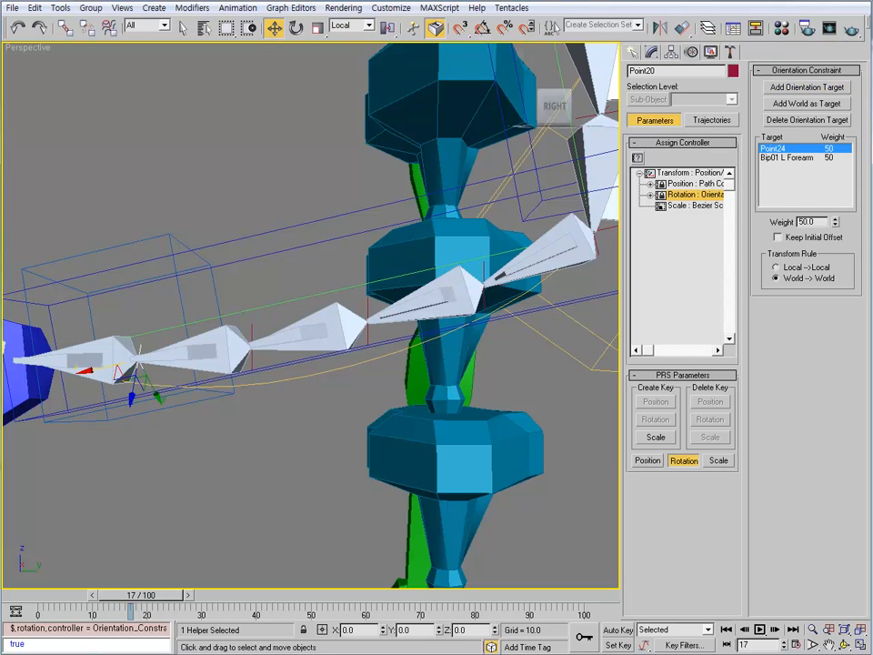
{"action": "left_click", "coordinate": [786, 157]}
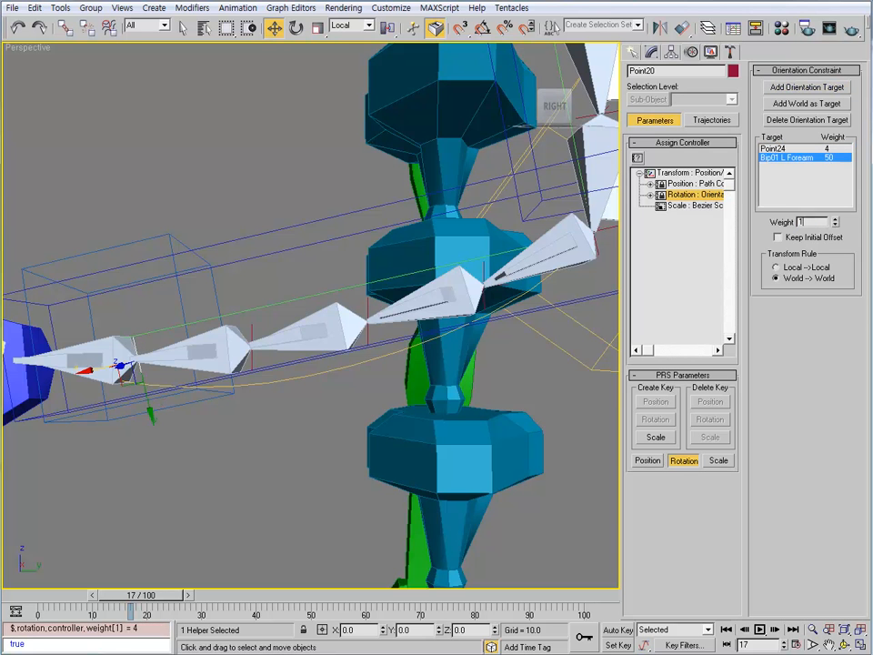
{"action": "type", "text": "1"}
{"action": "key", "text": "Return"}
- Assign an Orientation Constraint as the rotation controller of Point19, the second path helper from the wrist
{"action": "left_click", "coordinate": [257, 343]}
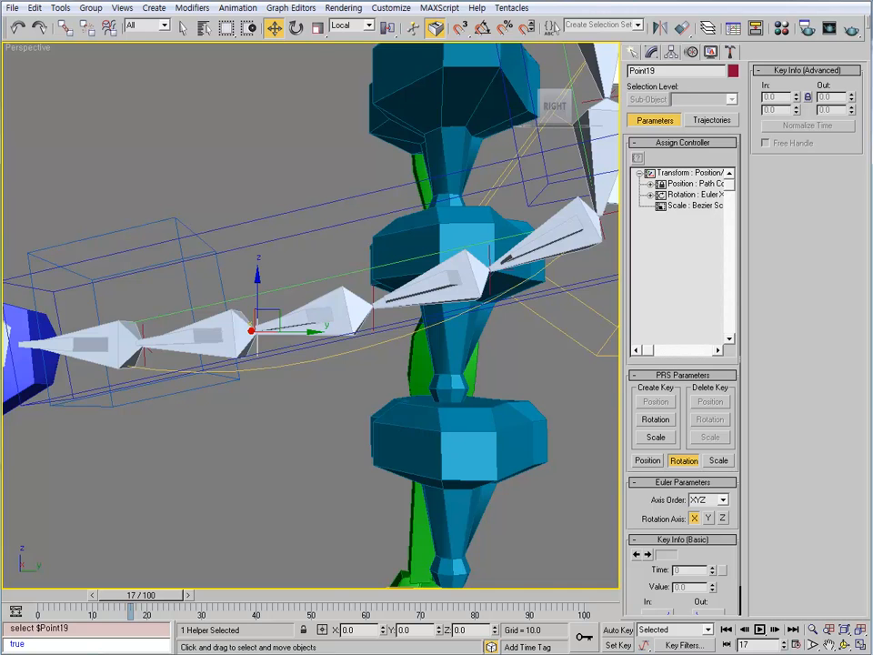
{"action": "mouse_move", "coordinate": [273, 359]}
{"action": "middle_mouse_down", "text": "alt"}
{"action": "mouse_move", "coordinate": [326, 380]}
{"action": "mouse_move", "coordinate": [274, 375]}
{"action": "middle_mouse_up", "text": "alt"}
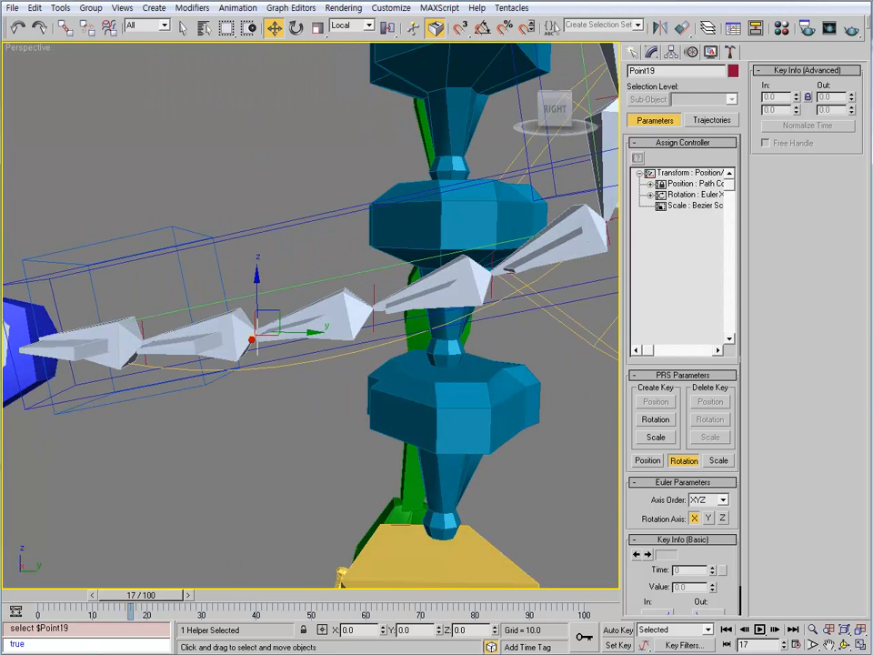
{"action": "left_click", "coordinate": [696, 195]}
{"action": "left_click", "coordinate": [638, 158]}
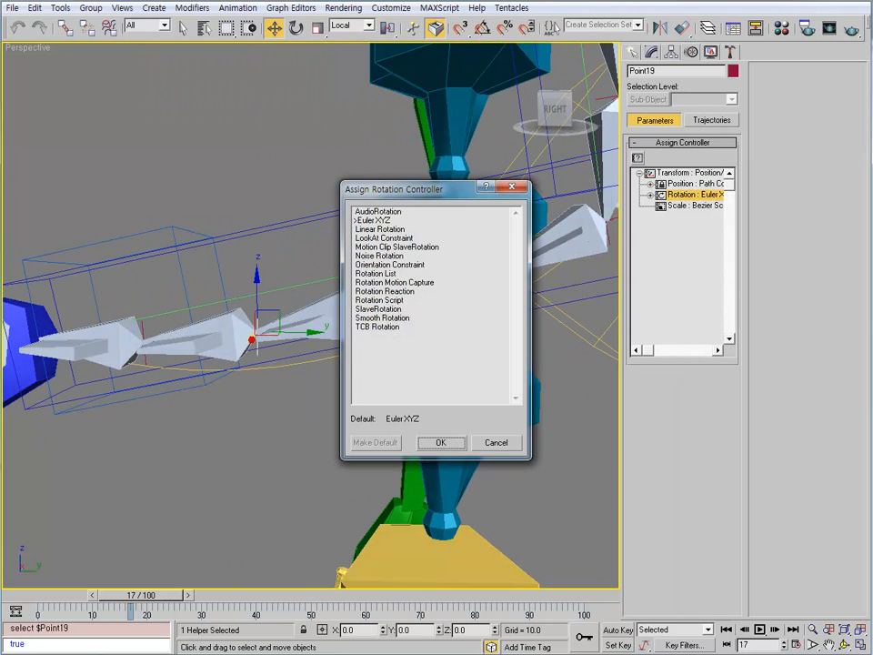
{"action": "double_click", "coordinate": [389, 264]}
- Add the wrist helper Point24 and Bip01 L Forearm as orientation targets of Point19
{"action": "left_click", "coordinate": [808, 88]}
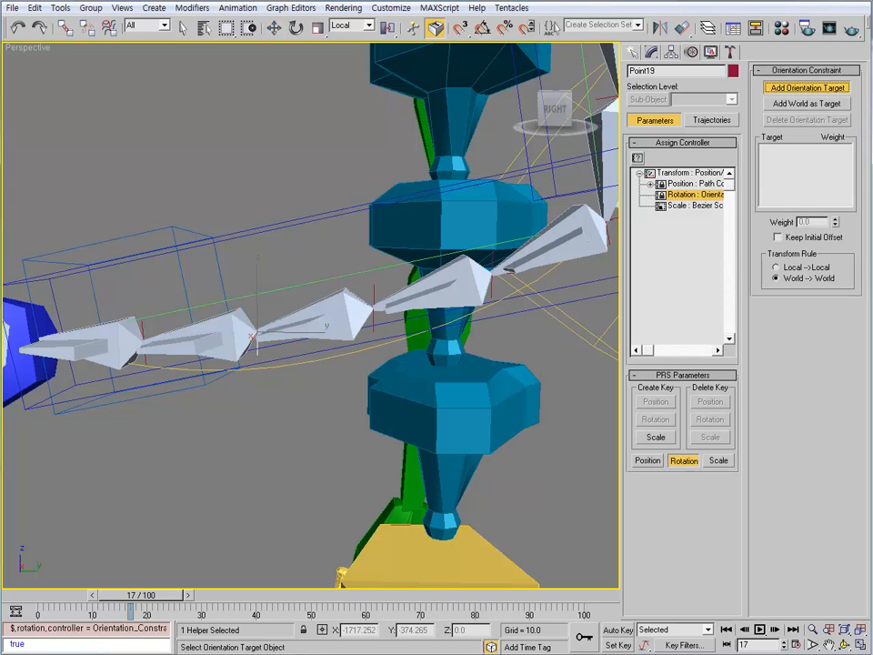
{"action": "left_click", "coordinate": [212, 239]}
{"action": "left_click", "coordinate": [244, 233]}
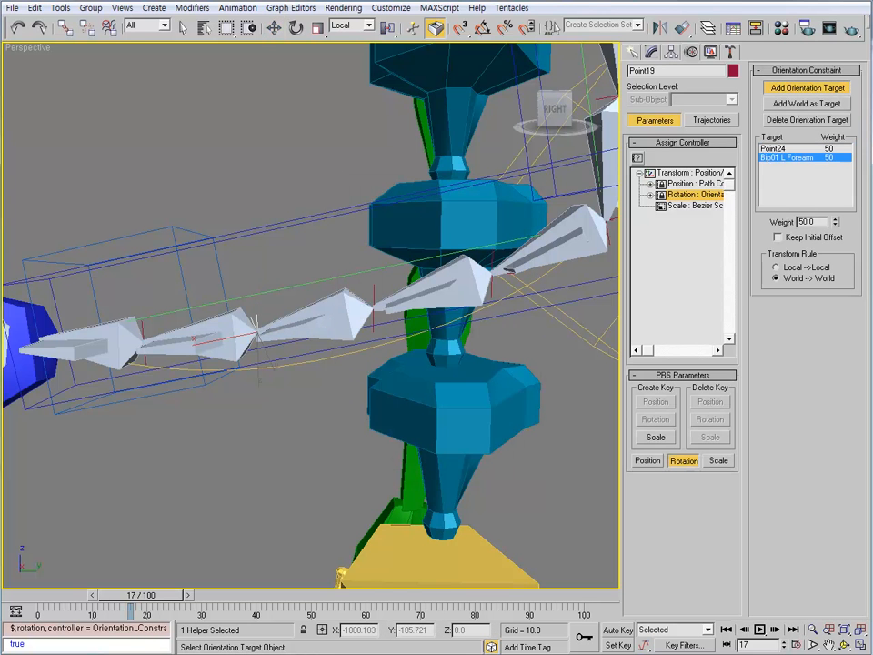
{"action": "key", "text": "w"}
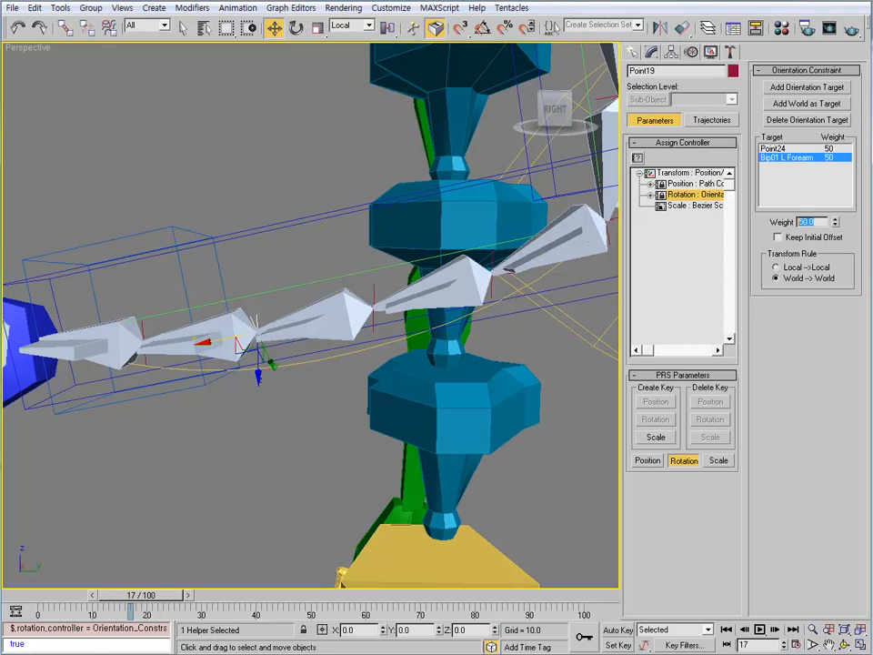
- Set Point19's orientation weights to 3 for Point24 and 2 for Bip01 L Forearm
{"action": "left_click", "coordinate": [774, 148]}
{"action": "type", "text": "3"}
{"action": "key", "text": "Return"}
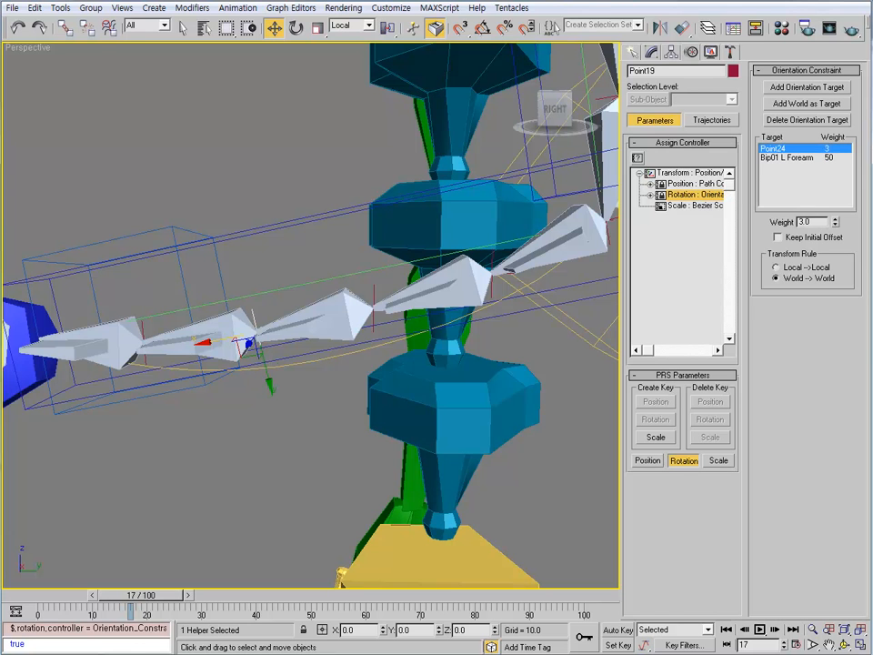
{"action": "left_click", "coordinate": [786, 158]}
{"action": "type", "text": "2"}
{"action": "key", "text": "Return"}
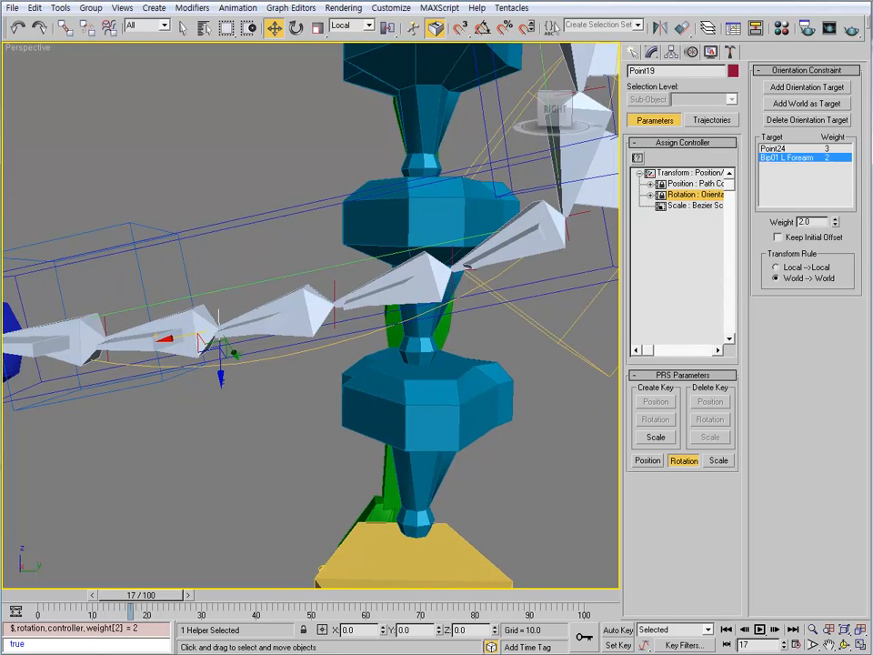
- Assign an Orientation Constraint as the rotation controller of Point18, the third path helper from the wrist
{"action": "left_click", "coordinate": [335, 306]}
{"action": "middle_click_drag", "start_coordinate": [350, 294], "coordinate": [436, 282], "text": "alt"}
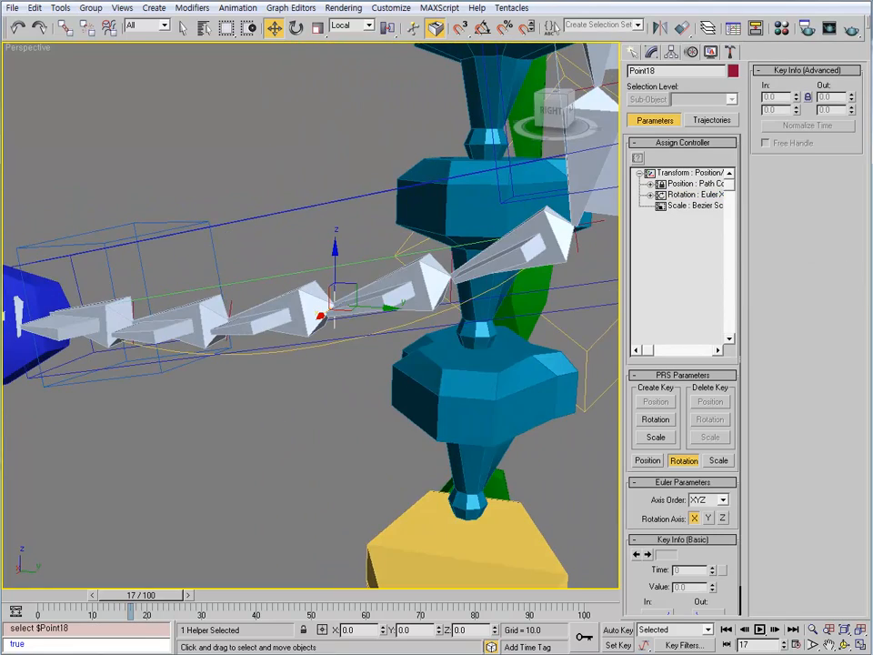
{"action": "left_click", "coordinate": [637, 157]}
{"action": "left_click", "coordinate": [389, 263]}
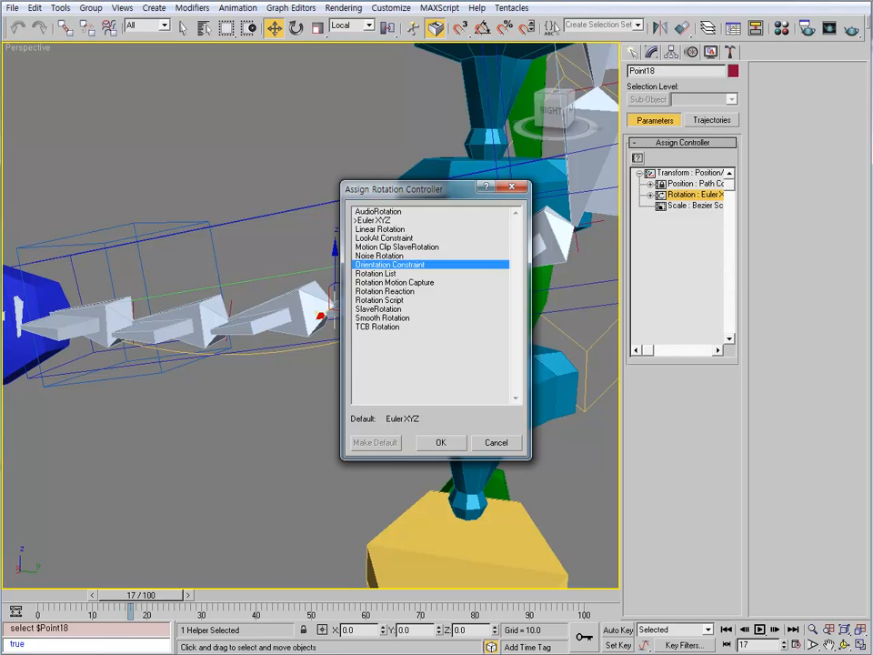
{"action": "left_click", "coordinate": [441, 443]}
- Add Point24 and Bip01 L Forearm as Point18's orientation targets, with weights of 2 and 3 respectively
{"action": "left_click", "coordinate": [807, 88]}
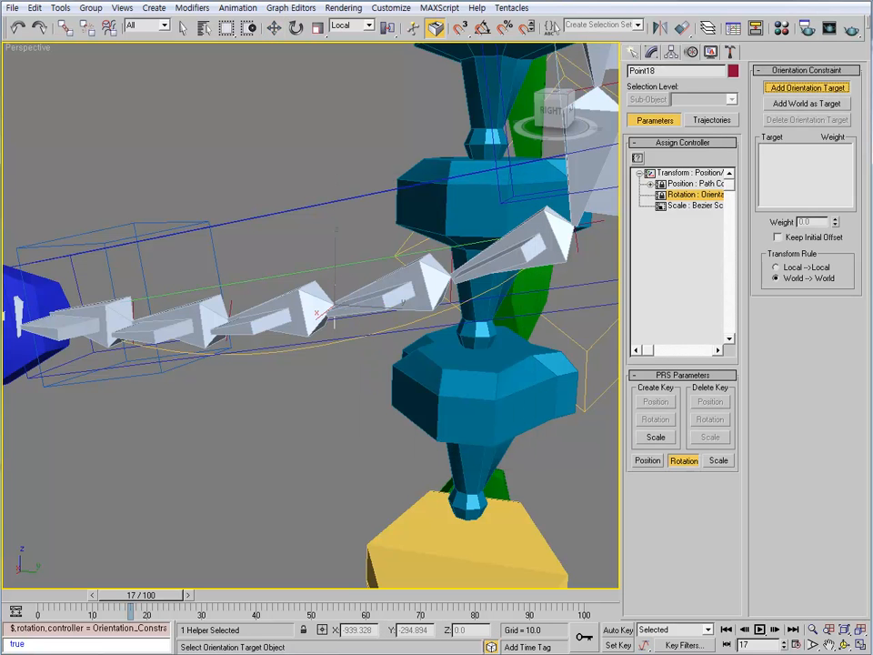
{"action": "left_click", "coordinate": [332, 314]}
{"action": "left_click", "coordinate": [344, 364]}
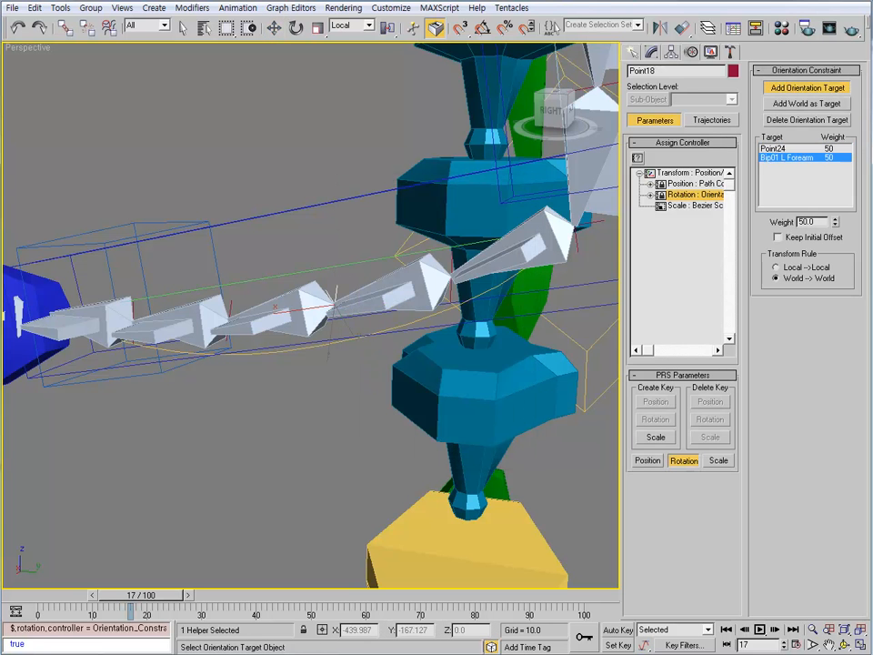
{"action": "right_click", "coordinate": [329, 361]}
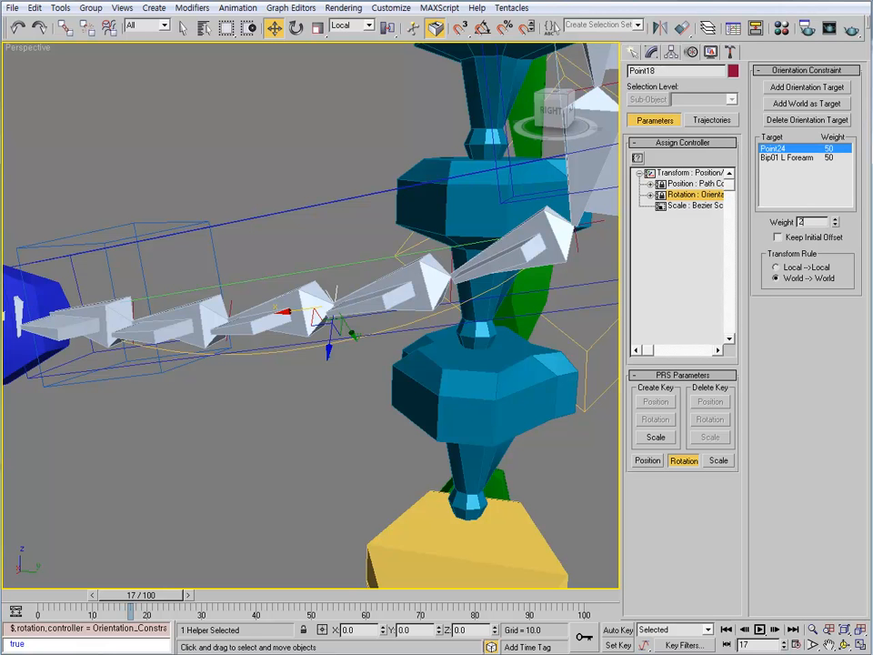
{"action": "left_click", "coordinate": [787, 158]}
{"action": "type", "text": "3"}
- Assign an Orientation Constraint as the rotation controller of Point17, the fourth path helper from the wrist
{"action": "middle_click_drag", "start_coordinate": [401, 318], "coordinate": [387, 239], "text": "alt"}
{"action": "left_click", "coordinate": [398, 293]}
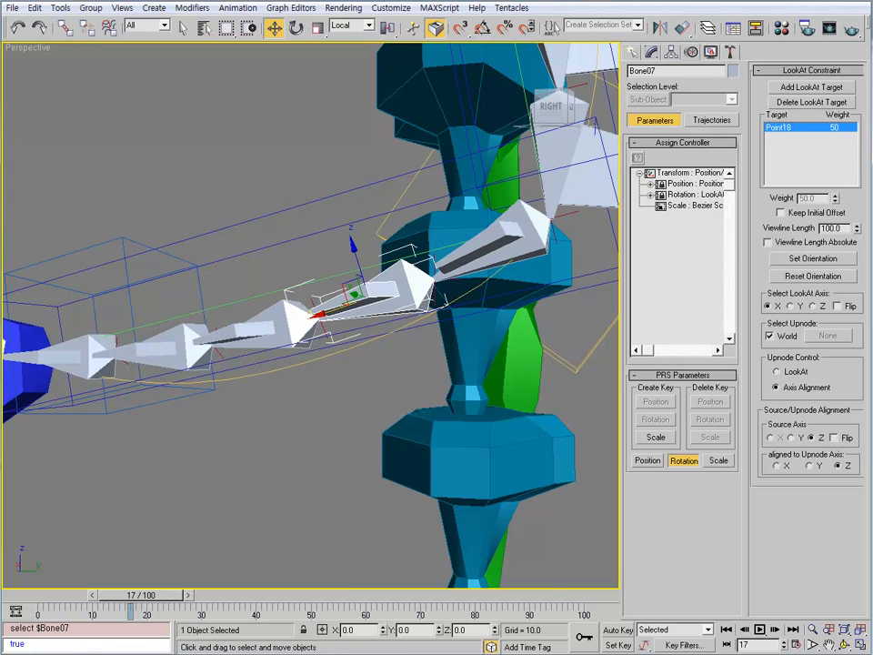
{"action": "middle_click_drag", "start_coordinate": [387, 238], "coordinate": [397, 264], "text": "alt"}
{"action": "left_click", "coordinate": [430, 285]}
{"action": "left_click", "coordinate": [694, 194]}
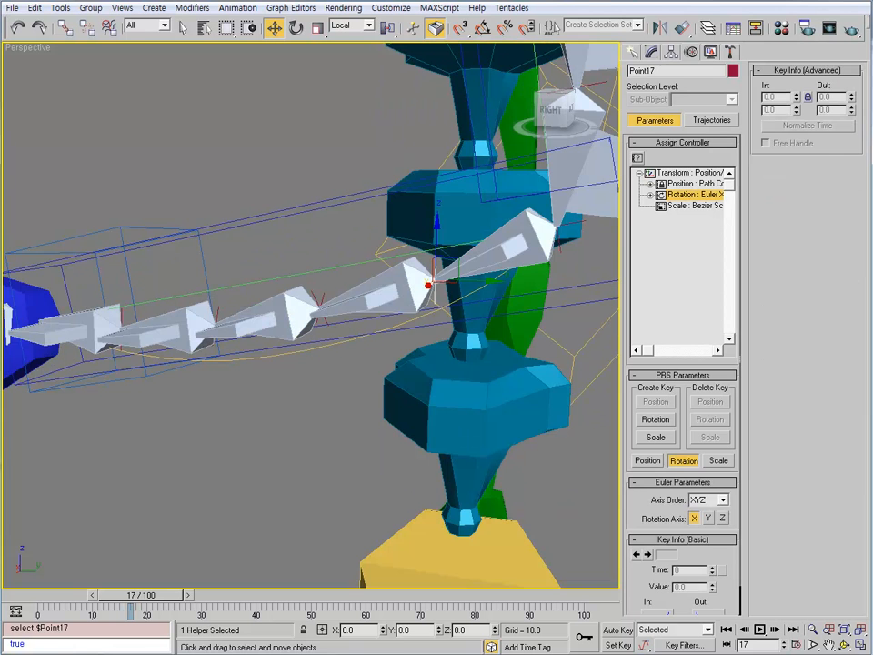
{"action": "left_click", "coordinate": [637, 158]}
{"action": "left_click", "coordinate": [389, 264]}
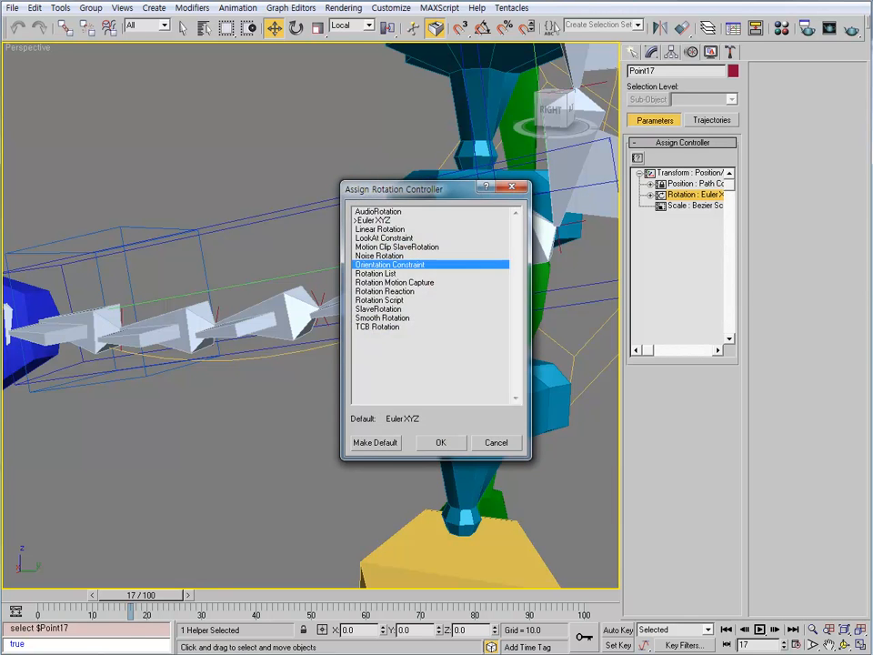
{"action": "left_click", "coordinate": [440, 442]}
- Add the wrist helper Point24 and Bip01 L Forearm as orientation targets of Point17
{"action": "left_click", "coordinate": [807, 87]}
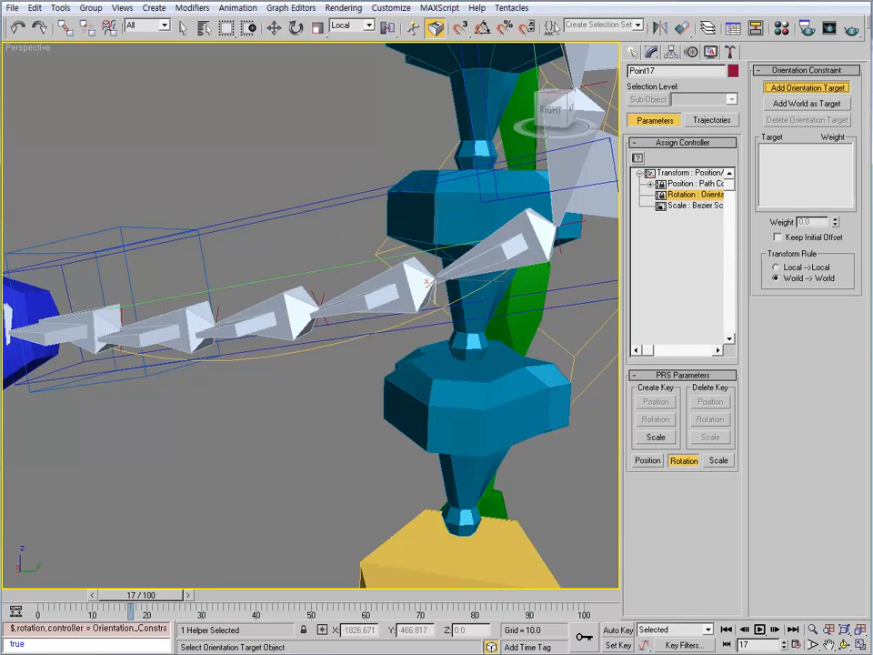
{"action": "left_click", "coordinate": [373, 283]}
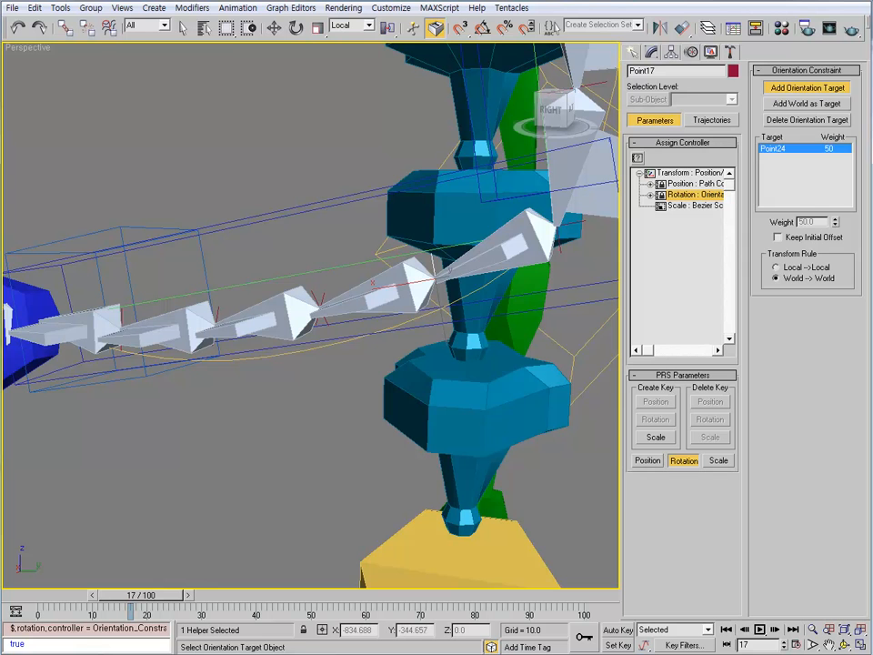
{"action": "left_click", "coordinate": [318, 204]}
{"action": "right_click", "coordinate": [318, 204]}
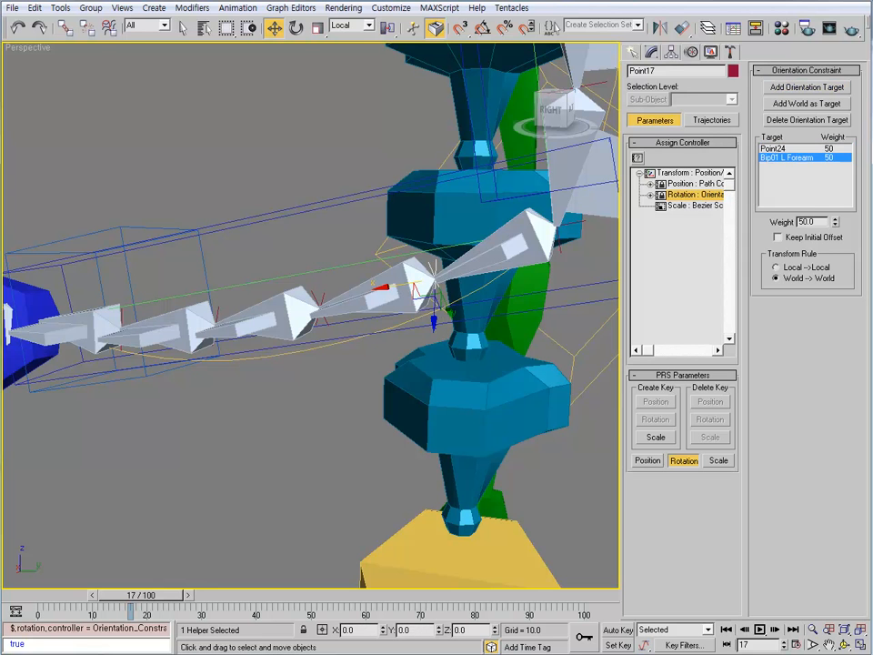
- Set Point17's orientation weights to 1 for Point24 and 4 for Bip01 L Forearm
{"action": "left_click", "coordinate": [774, 148]}
{"action": "left_click", "coordinate": [785, 157]}
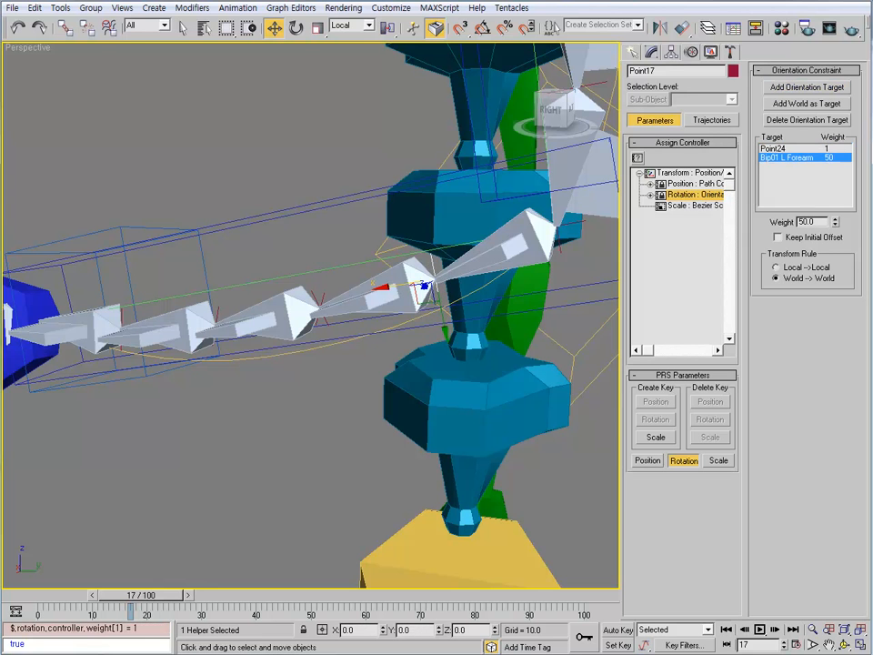
{"action": "double_click", "coordinate": [807, 222]}
{"action": "type", "text": "4"}
- Turn off the World upnode in the LookAt Constraint of Bone06, the forearm bone at the elbow, and pick Point16 as its upnode
{"action": "middle_click_drag", "start_coordinate": [364, 318], "coordinate": [338, 291], "text": "alt"}
{"action": "left_click", "coordinate": [371, 269]}
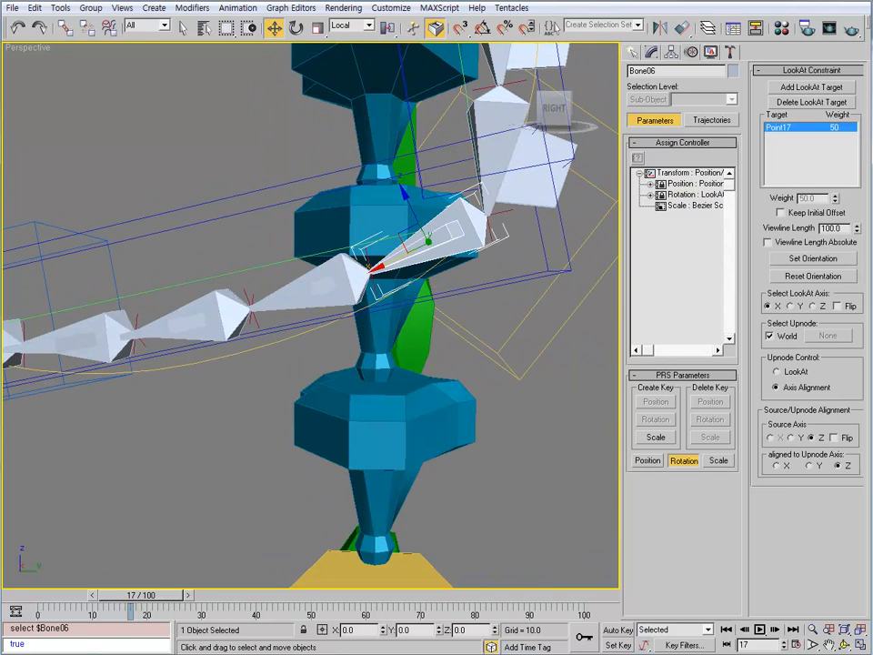
{"action": "left_click", "coordinate": [770, 336]}
{"action": "left_click", "coordinate": [828, 336]}
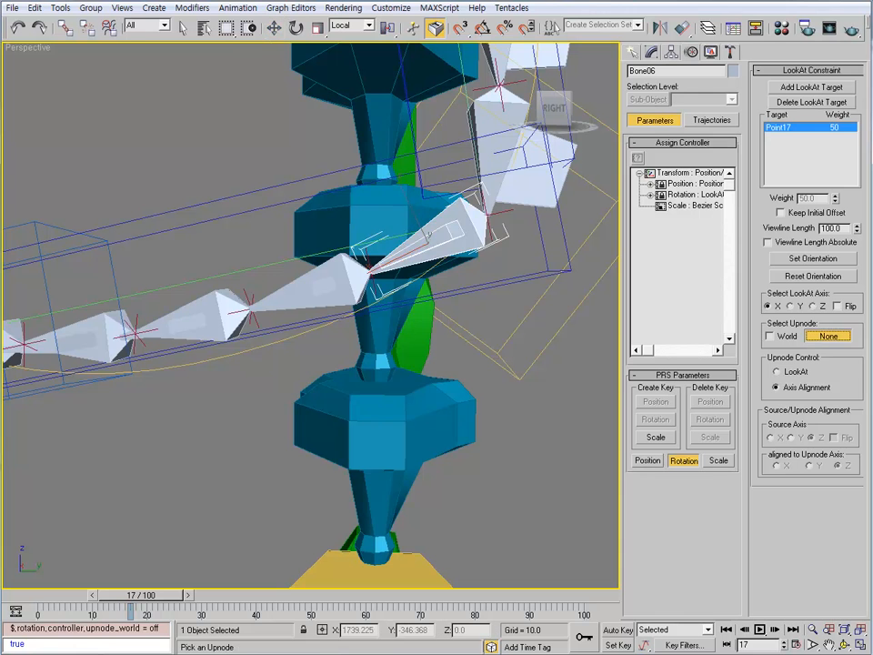
{"action": "left_click", "coordinate": [368, 266]}
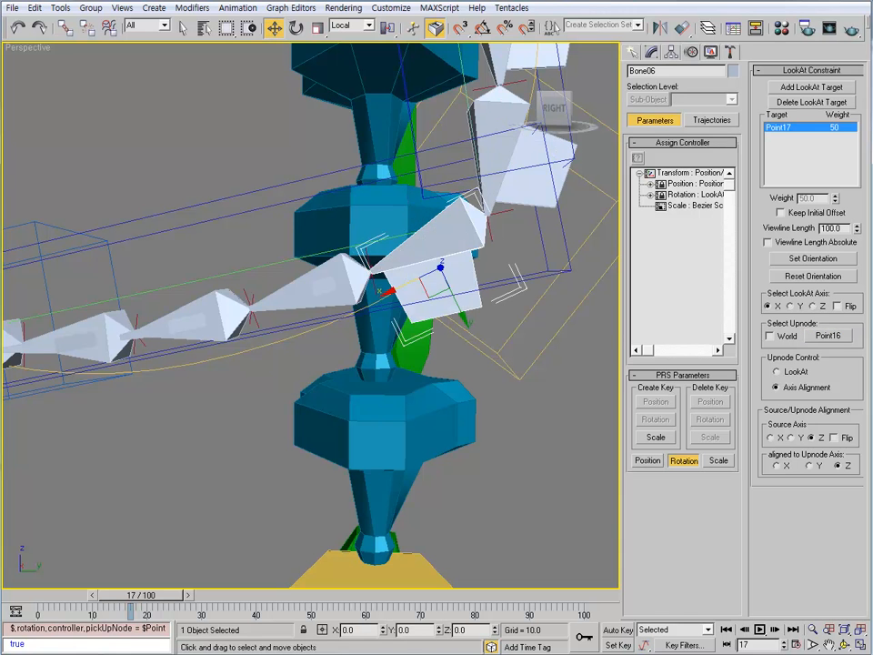
- Turn off the World upnode in the LookAt Constraint of Bone07, the second forearm bone, and pick Point17 as its upnode
{"action": "left_click", "coordinate": [309, 287]}
{"action": "left_click", "coordinate": [770, 336]}
{"action": "left_click", "coordinate": [828, 335]}
{"action": "middle_click_drag", "start_coordinate": [364, 319], "coordinate": [227, 291], "text": "alt"}
{"action": "left_click", "coordinate": [374, 262]}
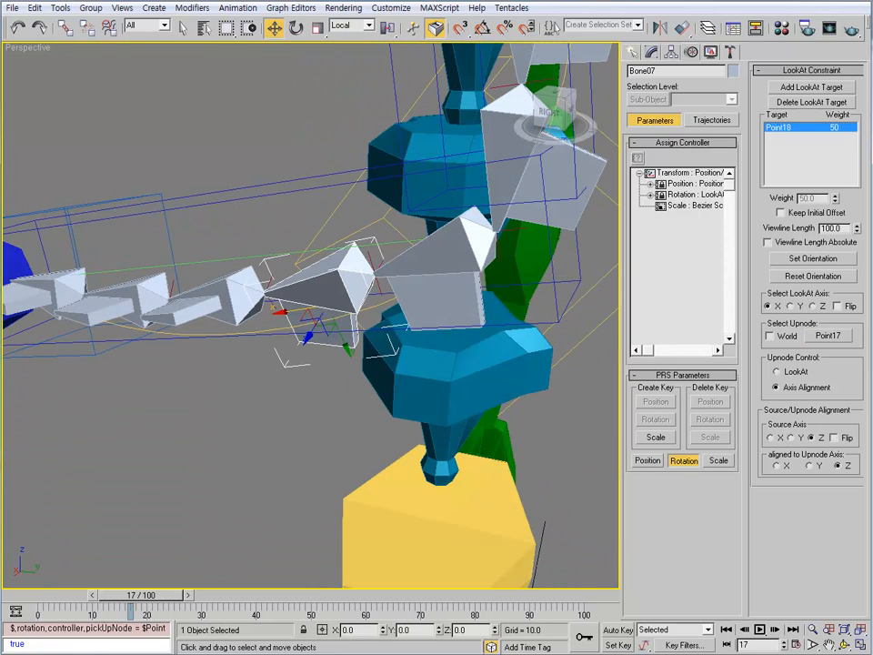
- Turn off the World upnode in the third forearm bone's LookAt Constraint and pick Point18, the helper at its base, as upnode
{"action": "left_click", "coordinate": [240, 295]}
{"action": "middle_click_drag", "start_coordinate": [240, 295], "coordinate": [340, 245], "text": "alt"}
{"action": "left_click", "coordinate": [771, 337]}
{"action": "left_click", "coordinate": [828, 335]}
{"action": "left_click", "coordinate": [265, 290]}
- Turn off the World upnode in the LookAt Constraint of Bone09, the fourth forearm bone, and pick Point19 as its upnode
{"action": "left_click", "coordinate": [205, 292]}
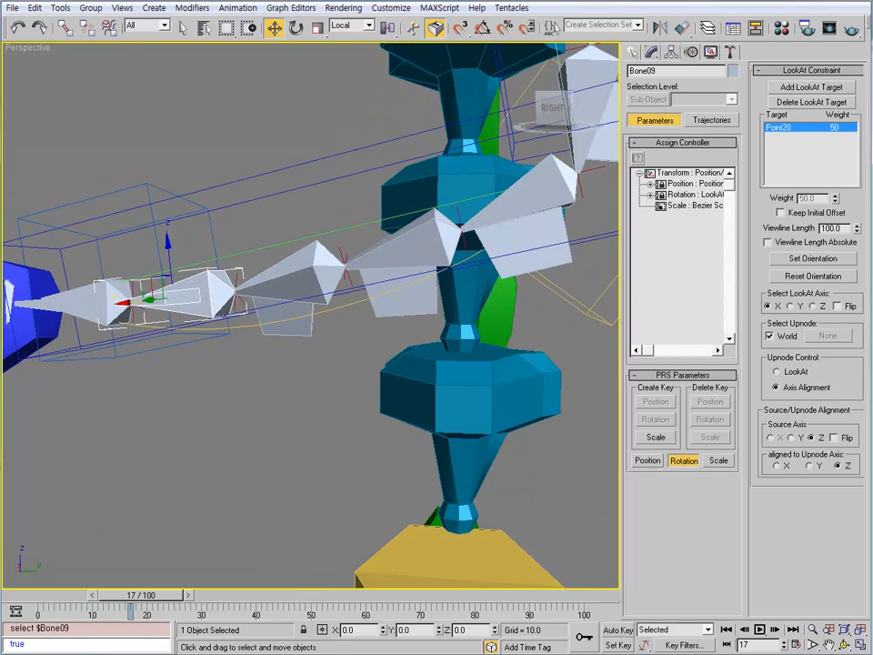
{"action": "left_click", "coordinate": [771, 336]}
{"action": "left_click", "coordinate": [828, 336]}
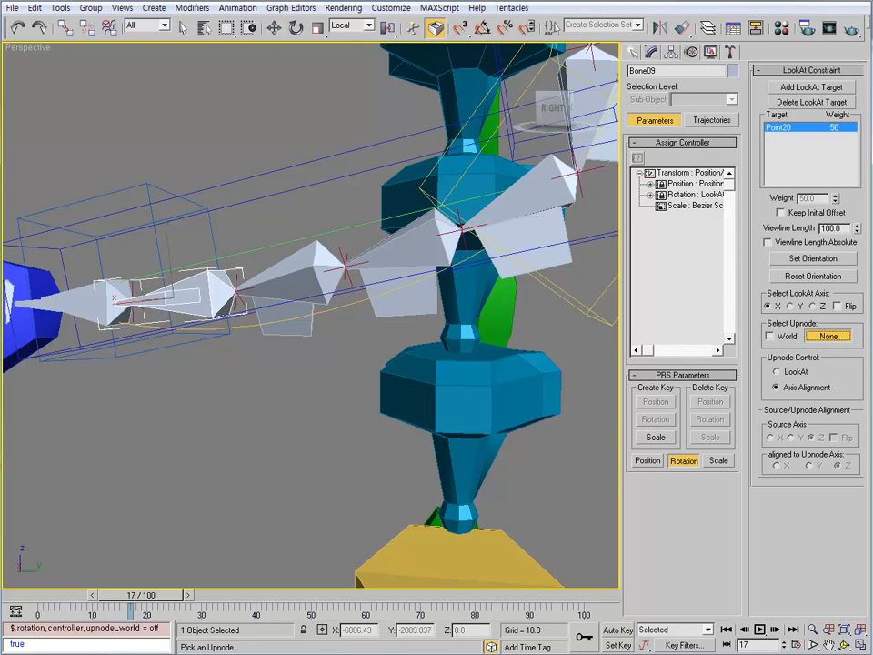
{"action": "left_click", "coordinate": [182, 214]}
{"action": "middle_click_drag", "start_coordinate": [182, 214], "coordinate": [246, 221], "text": "alt"}
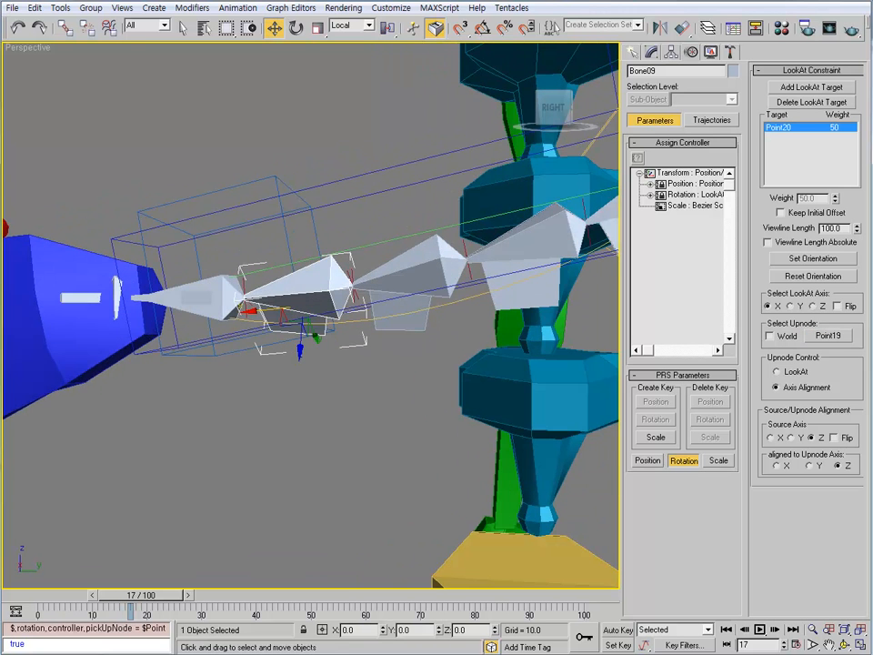
- Turn off the World upnode of the last forearm bone at the wrist and pick the point helper at its base as upnode
{"action": "left_click", "coordinate": [200, 296]}
{"action": "left_click", "coordinate": [770, 337]}
{"action": "left_click", "coordinate": [827, 335]}
{"action": "middle_click_drag", "start_coordinate": [264, 264], "coordinate": [318, 250], "text": "alt"}
{"action": "left_click", "coordinate": [138, 298]}
- Rotate Bip01 L Hand about its local X axis to test the forearm twist bones, and undo the last rotation
{"action": "scroll", "coordinate": [309, 254], "scroll_direction": "down", "scroll_amount": 3}
{"action": "scroll", "coordinate": [305, 245], "scroll_direction": "up", "scroll_amount": 3}
{"action": "left_click", "coordinate": [300, 233]}
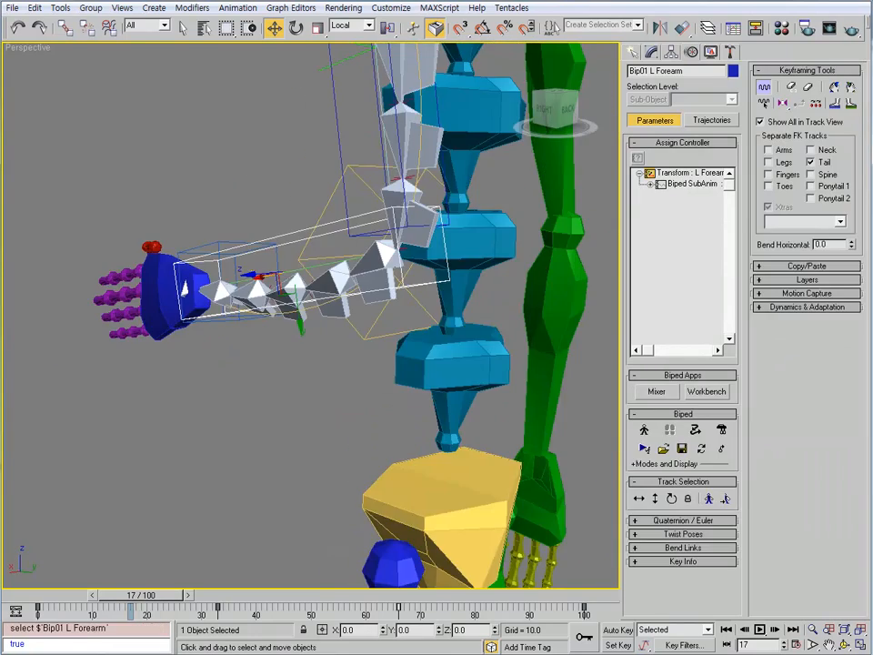
{"action": "left_click", "coordinate": [171, 295]}
{"action": "middle_click_drag", "start_coordinate": [171, 294], "coordinate": [145, 310], "text": "alt"}
{"action": "key", "text": "e"}
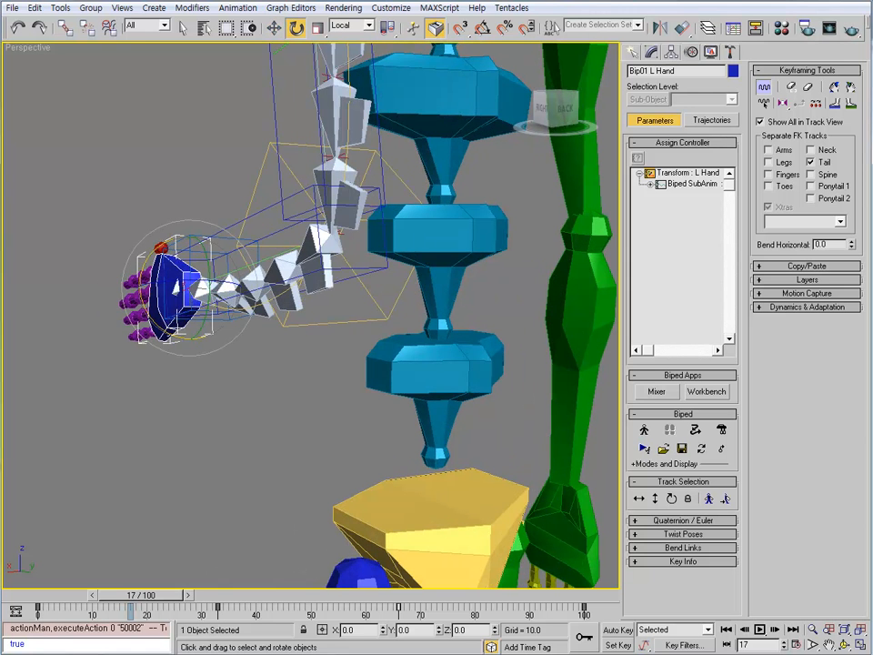
{"action": "left_click_drag", "start_coordinate": [145, 269], "coordinate": [218, 114]}
{"action": "left_click_drag", "start_coordinate": [151, 249], "coordinate": [193, 159]}
{"action": "left_click_drag", "start_coordinate": [227, 100], "coordinate": [115, 318]}
{"action": "left_click_drag", "start_coordinate": [151, 249], "coordinate": [229, 96]}
{"action": "key", "text": "ctrl+z"}
{"action": "middle_click_drag", "start_coordinate": [90, 327], "coordinate": [220, 353], "text": "alt"}
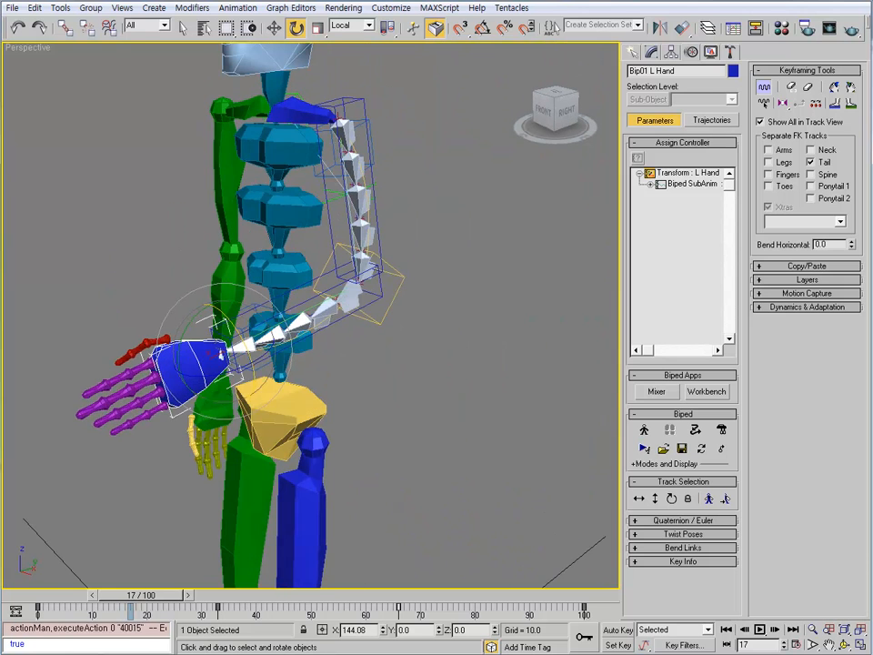
- Scrub through the animation to check how the arm's twist bones follow the biped, and return to frame 0
{"action": "left_click_drag", "start_coordinate": [141, 595], "coordinate": [464, 595]}
{"action": "middle_click_drag", "start_coordinate": [336, 47], "coordinate": [400, 128]}
{"action": "mouse_move", "coordinate": [464, 595]}
{"action": "left_mouse_down"}
{"action": "mouse_move", "coordinate": [453, 594]}
{"action": "mouse_move", "coordinate": [475, 594]}
{"action": "mouse_move", "coordinate": [458, 595]}
{"action": "left_mouse_up"}
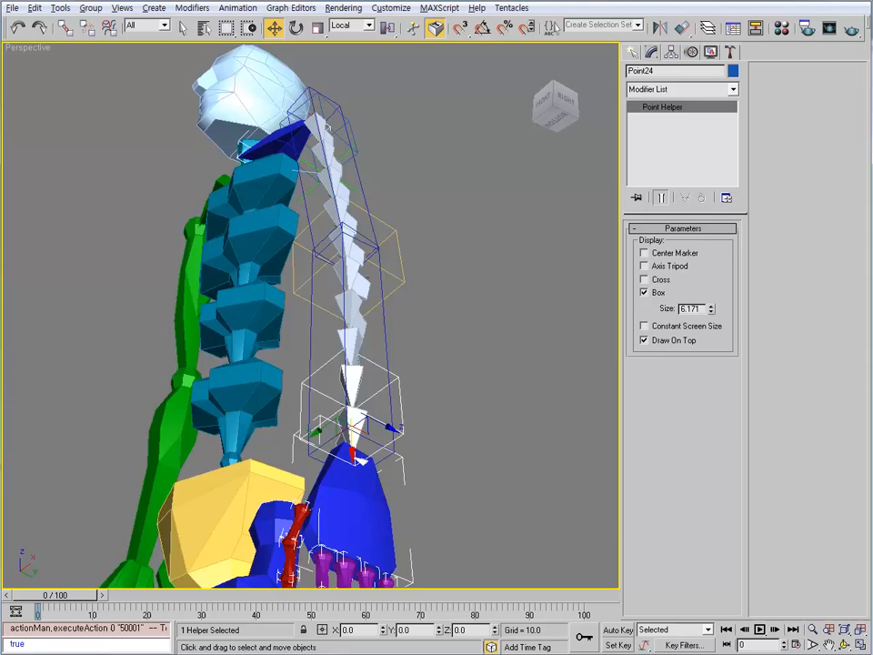
- Compare the local axes of Bip01 L Forearm and the wrist helper Point24 at frame 0
{"action": "middle_click_drag", "start_coordinate": [364, 301], "coordinate": [420, 304], "text": "alt"}
{"action": "left_click", "coordinate": [386, 320]}
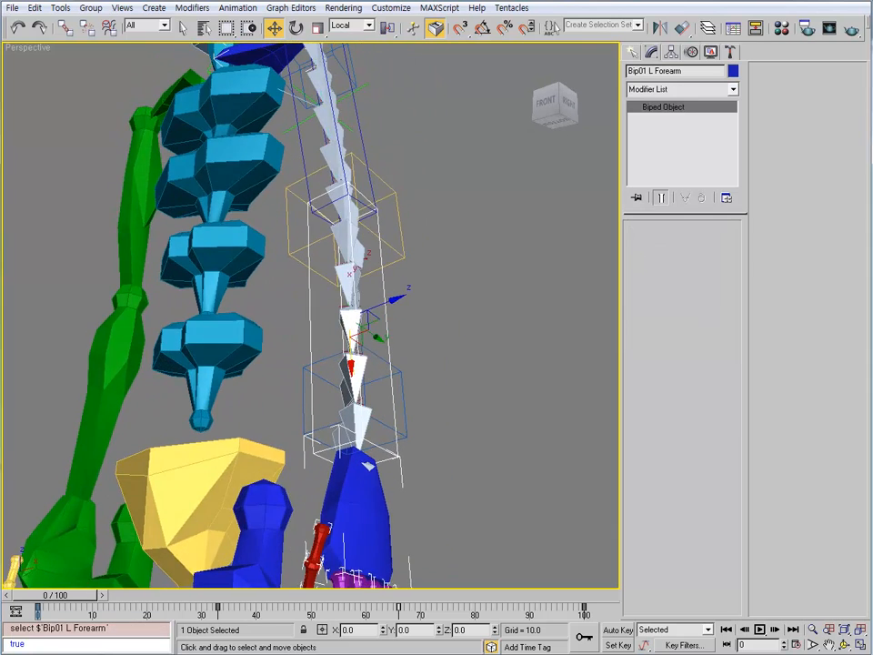
{"action": "left_click", "coordinate": [436, 309]}
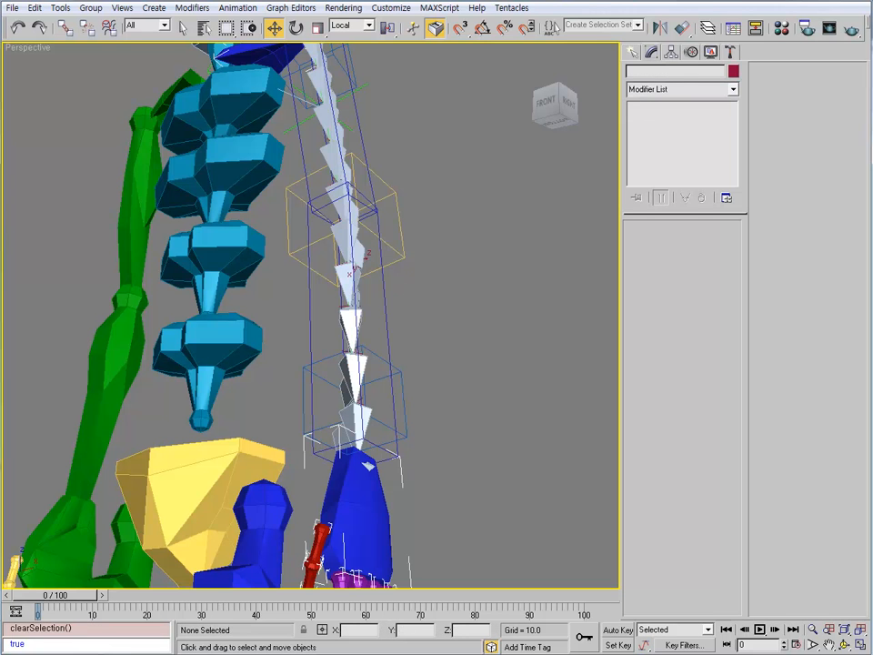
{"action": "left_click", "coordinate": [387, 320]}
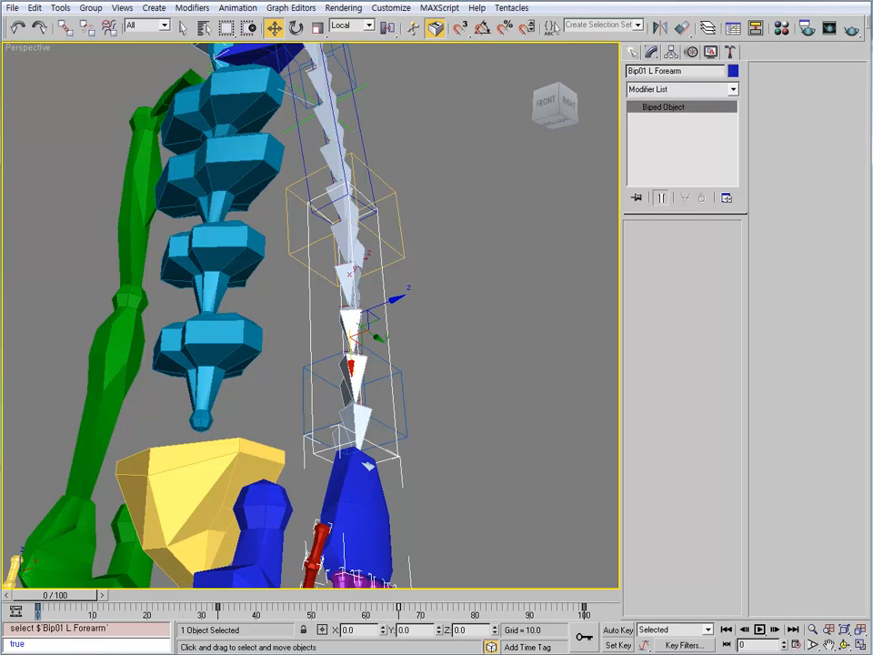
{"action": "middle_click_drag", "start_coordinate": [387, 320], "coordinate": [404, 315], "text": "alt"}
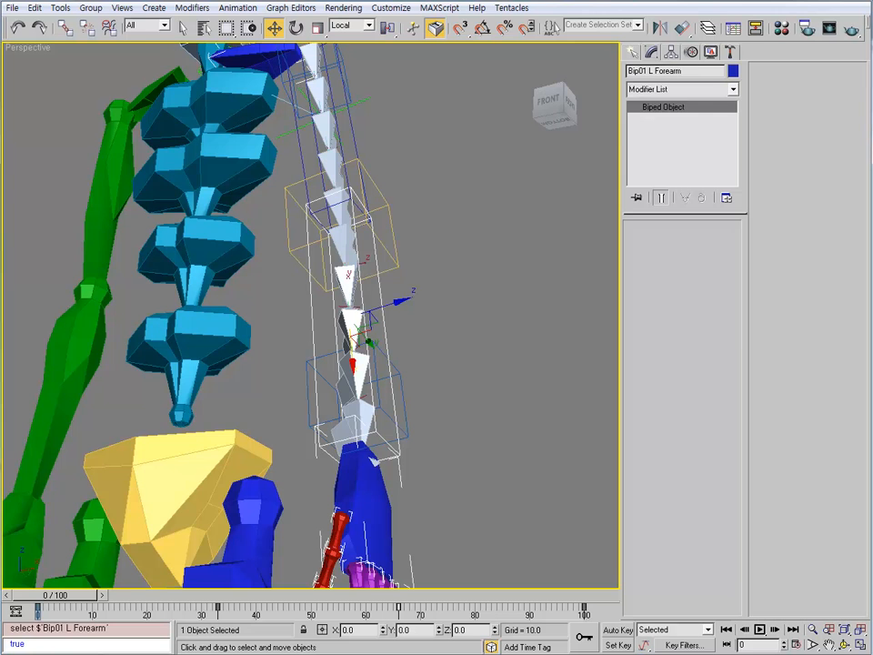
{"action": "left_click", "coordinate": [402, 389]}
{"action": "middle_click_drag", "start_coordinate": [402, 389], "coordinate": [364, 422], "text": "alt"}
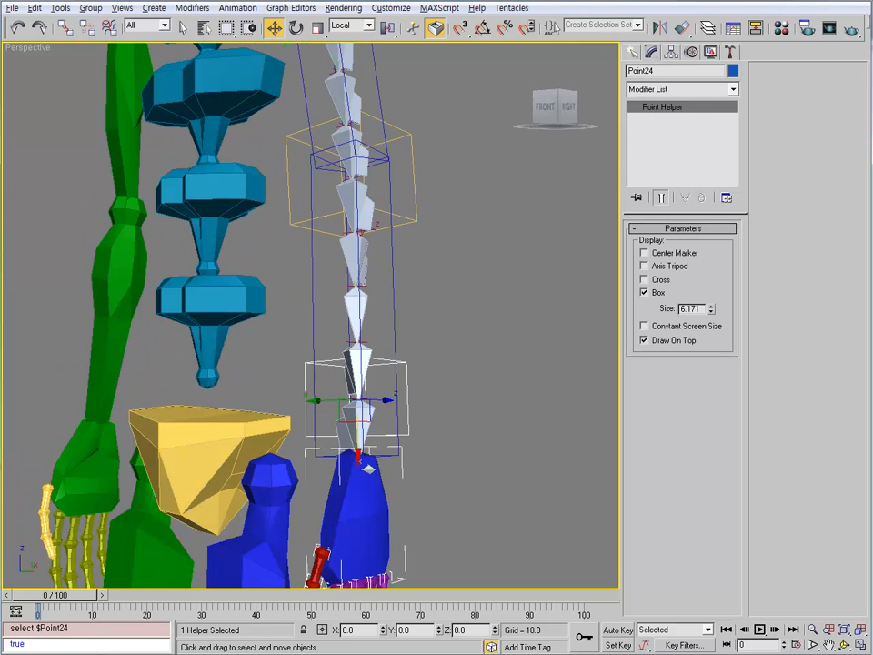
{"action": "middle_click_drag", "start_coordinate": [368, 468], "coordinate": [402, 338]}
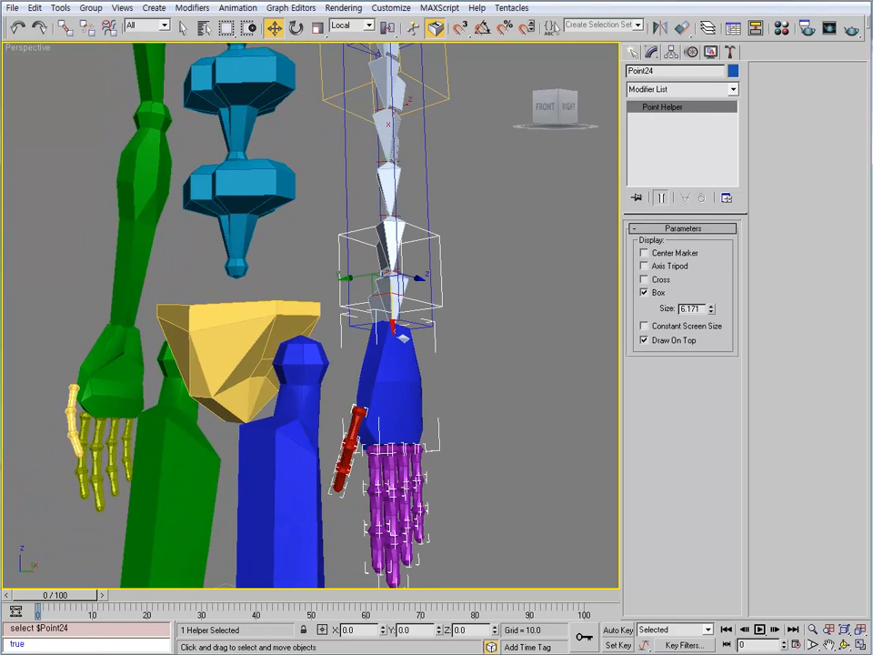
- Set the source axis of Point24's LookAt Constraint to Y, keeping it aligned to the Z axis of its upnode Bip01 L Hand
{"action": "left_click", "coordinate": [440, 298]}
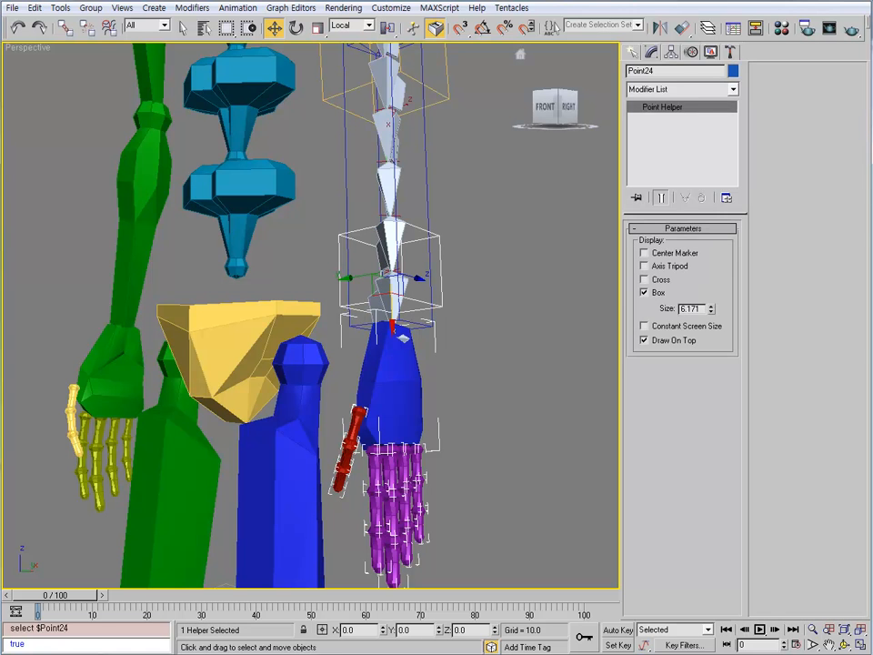
{"action": "left_click", "coordinate": [691, 52]}
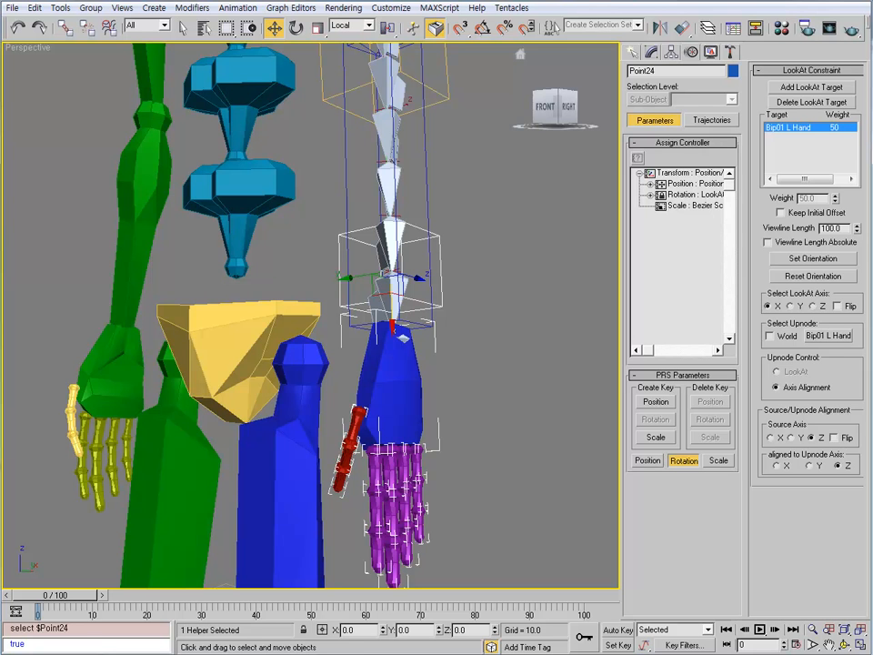
{"action": "left_click", "coordinate": [403, 338]}
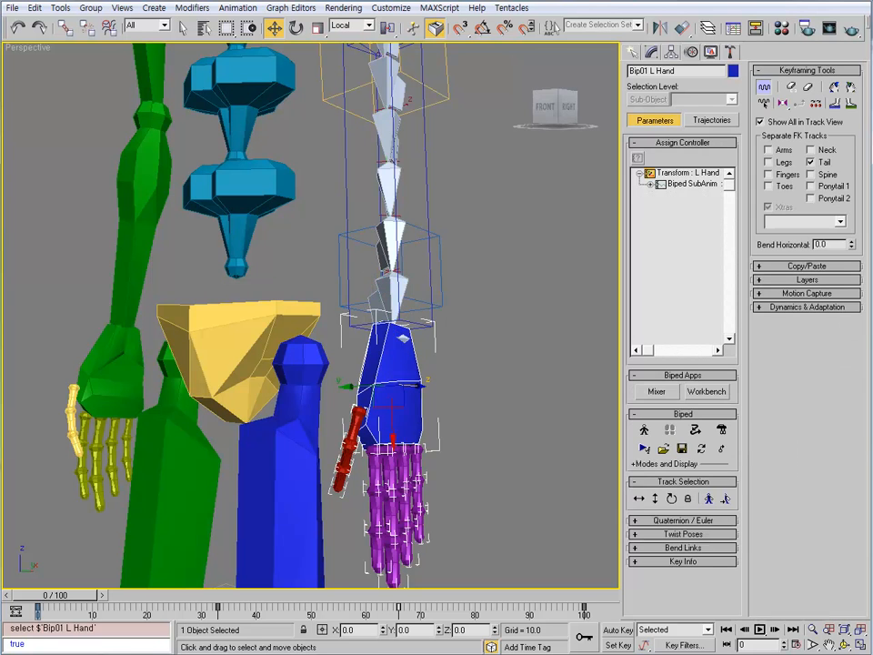
{"action": "left_click", "coordinate": [403, 338]}
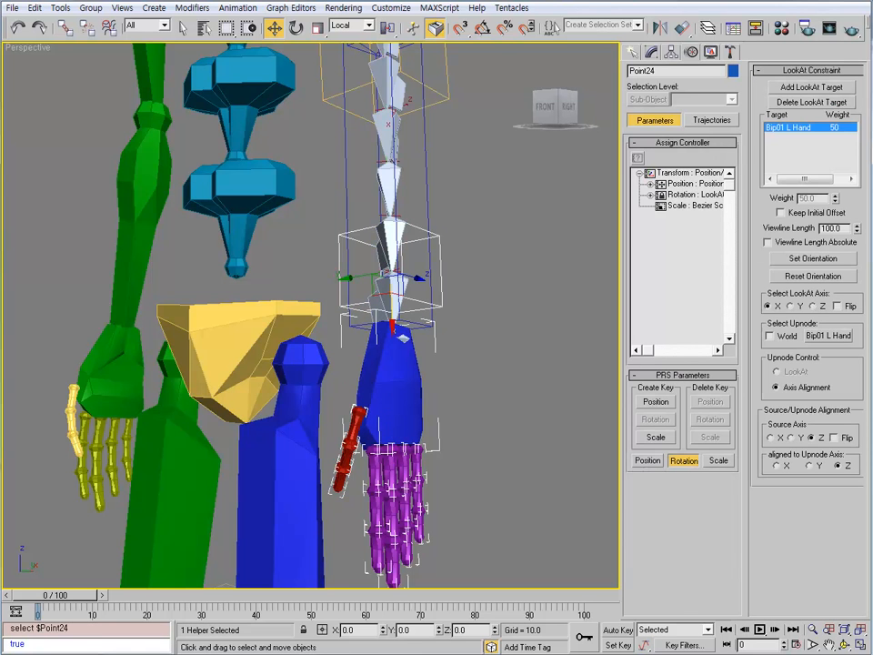
{"action": "left_click", "coordinate": [790, 437]}
- Compare the local axes of Bip01 L Forearm with those of the realigned wrist helper Point24
{"action": "middle_click_drag", "start_coordinate": [400, 300], "coordinate": [436, 323]}
{"action": "left_click", "coordinate": [426, 300]}
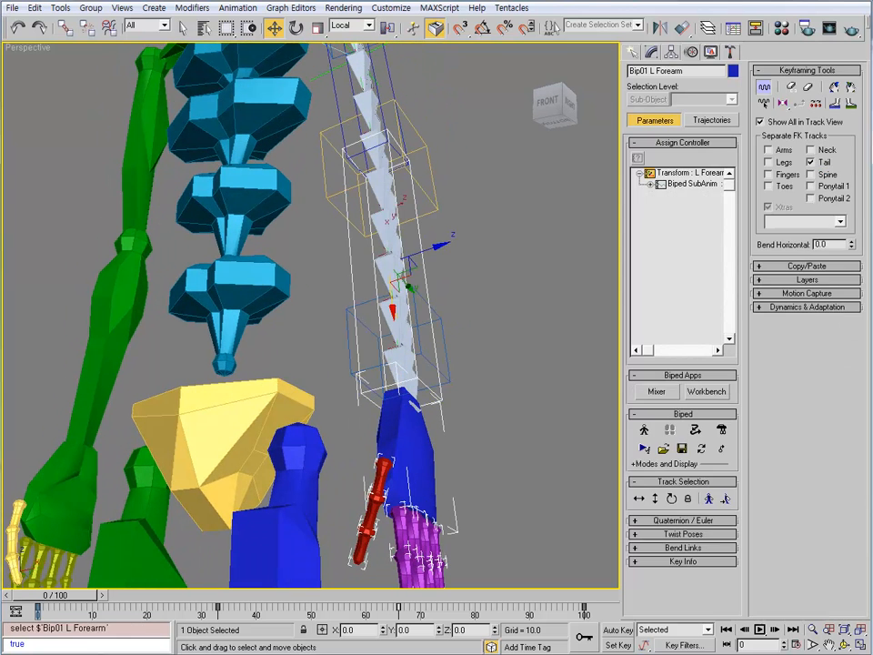
{"action": "left_click", "coordinate": [424, 307]}
{"action": "left_click", "coordinate": [424, 307]}
{"action": "left_click", "coordinate": [424, 307]}
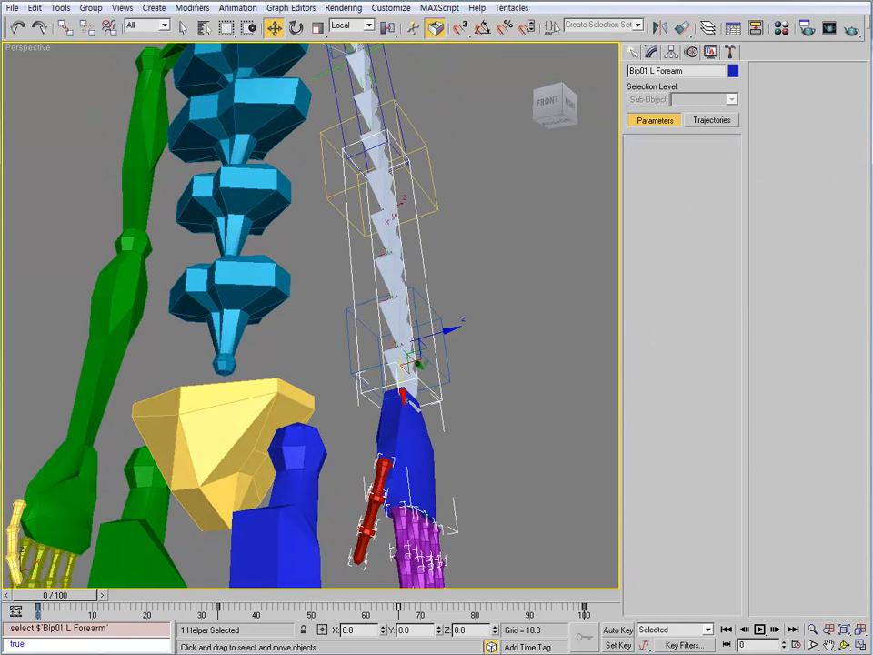
{"action": "left_click", "coordinate": [425, 307]}
{"action": "left_click", "coordinate": [424, 309]}
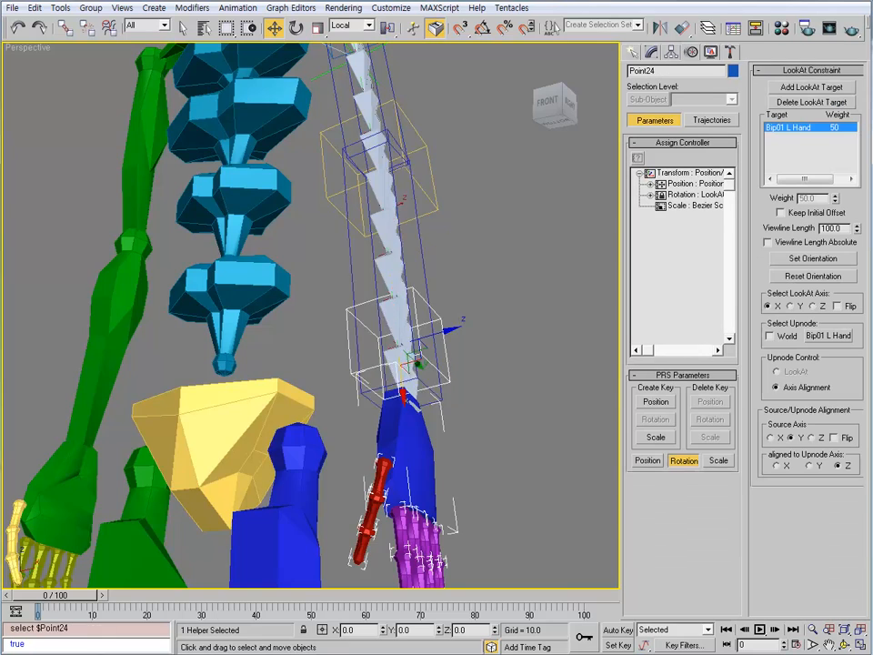
- Examine the alignment of the forearm twist bones and Point24's axes around the wrist from several angles
{"action": "middle_click_drag", "start_coordinate": [425, 309], "coordinate": [383, 422], "text": "alt"}
{"action": "scroll", "coordinate": [350, 343], "scroll_direction": "down", "scroll_amount": 3}
{"action": "scroll", "coordinate": [349, 368], "scroll_direction": "up", "scroll_amount": 3}
{"action": "scroll", "coordinate": [382, 446], "scroll_direction": "up", "scroll_amount": 3}
{"action": "middle_click_drag", "start_coordinate": [376, 469], "coordinate": [385, 446], "text": "alt"}
{"action": "key", "text": "ctrl+d"}
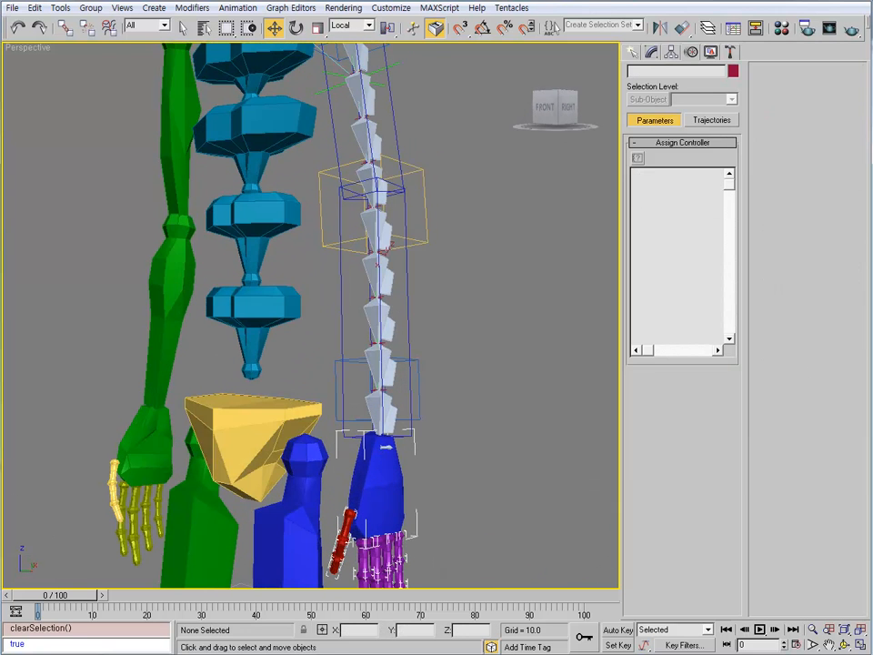
{"action": "left_click", "coordinate": [419, 399]}
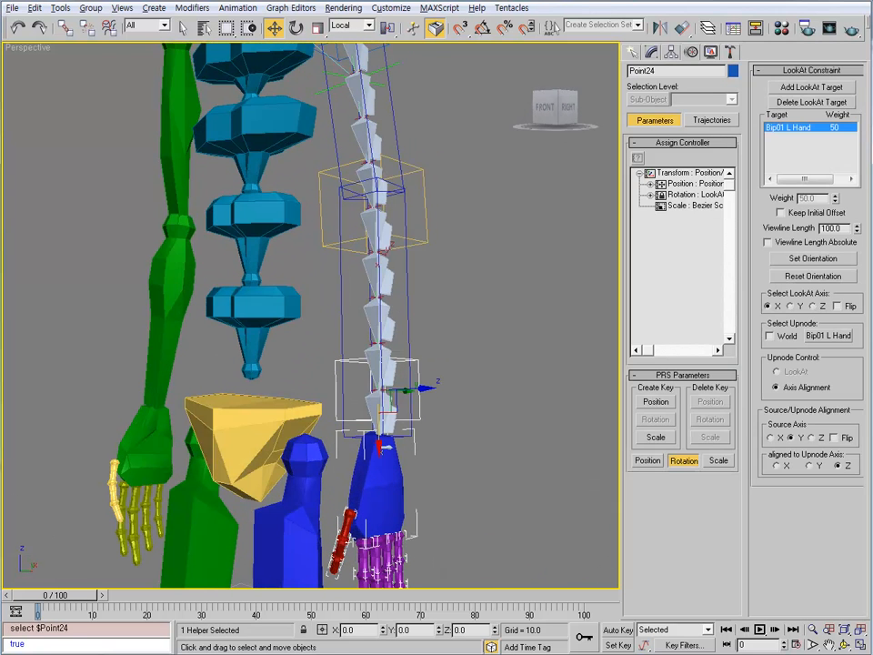
{"action": "middle_click_drag", "start_coordinate": [419, 398], "coordinate": [411, 358], "text": "alt"}
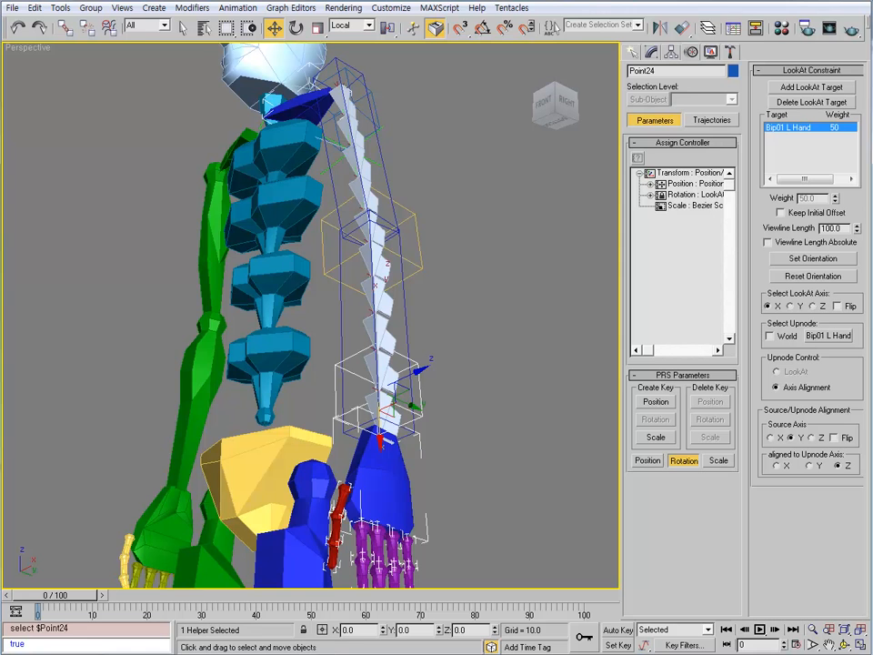
{"action": "middle_click_drag", "start_coordinate": [404, 391], "coordinate": [412, 297]}
{"action": "scroll", "coordinate": [409, 353], "scroll_direction": "up", "scroll_amount": 1}
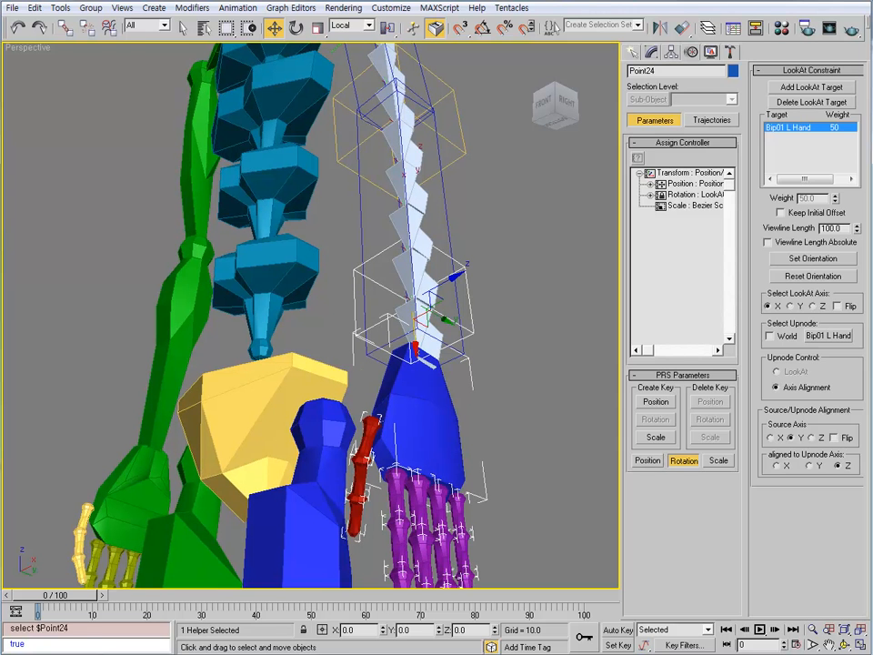
- Check the local axes of Bip01 L Hand, Point24 and Bip01 L Forearm against one another
{"action": "left_click", "coordinate": [425, 362]}
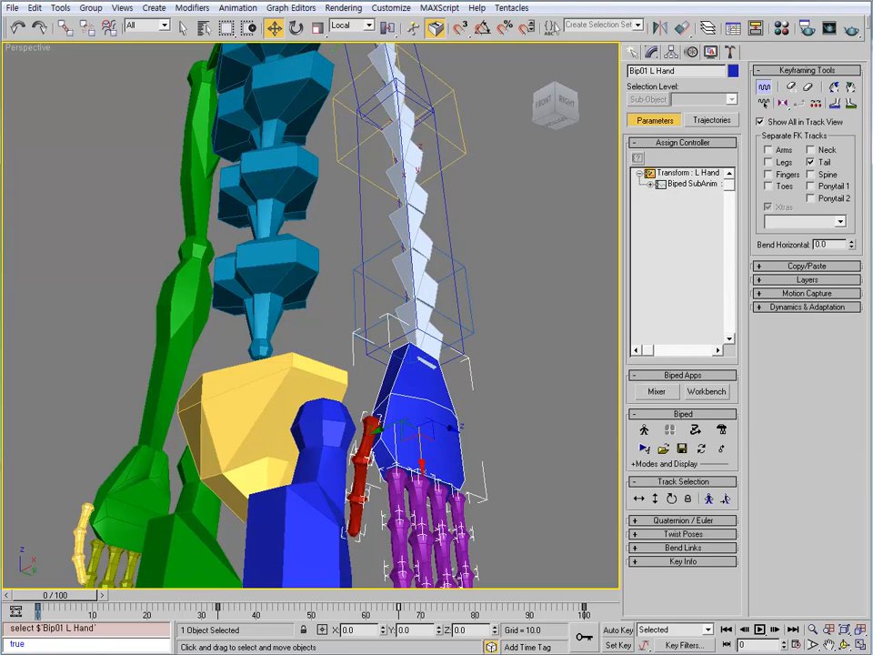
{"action": "left_click", "coordinate": [470, 314]}
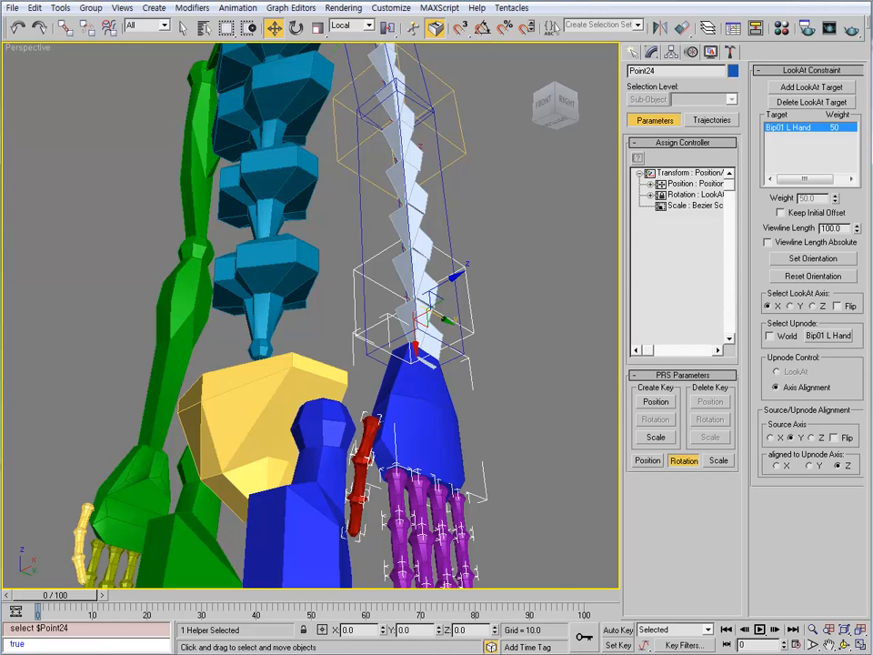
{"action": "middle_click_drag", "start_coordinate": [322, 227], "coordinate": [329, 305]}
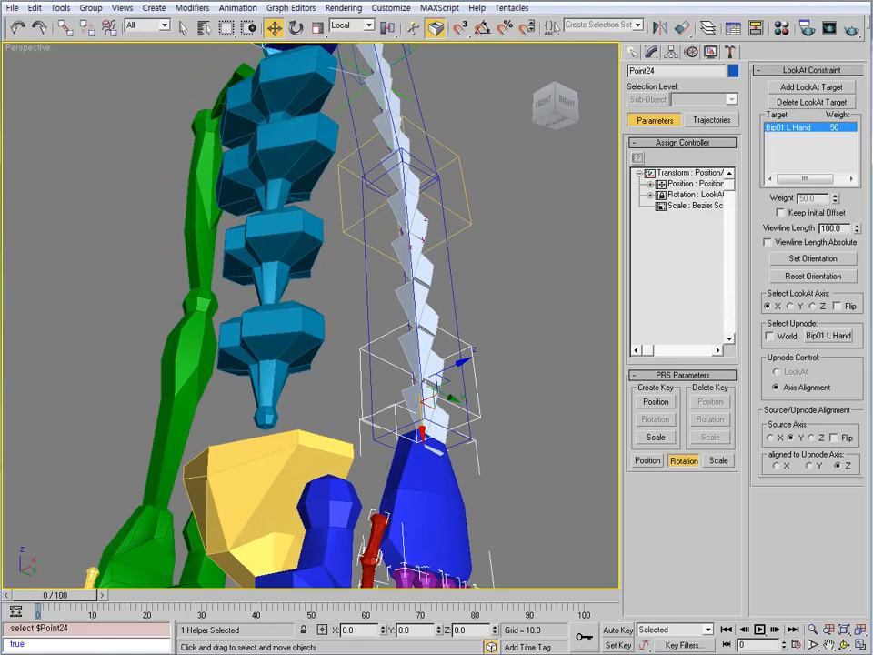
{"action": "left_click", "coordinate": [369, 295]}
{"action": "left_click", "coordinate": [361, 366]}
{"action": "left_click", "coordinate": [368, 300]}
{"action": "scroll", "coordinate": [369, 300], "scroll_direction": "down", "scroll_amount": 4}
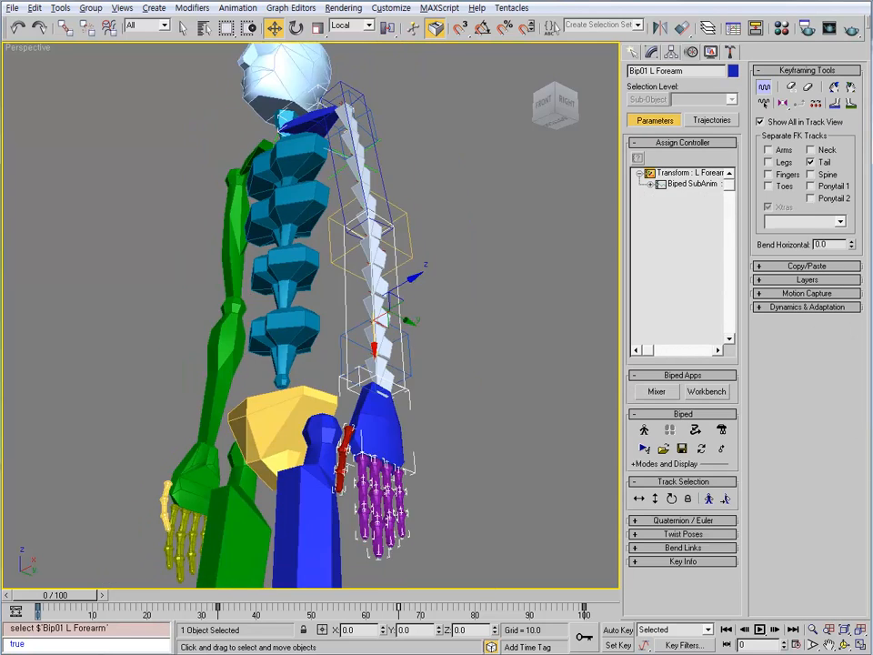
- Scrub the animation to frames 53, 78 and 83 and inspect the left arm's twist bones in the bent poses
{"action": "middle_click_drag", "start_coordinate": [364, 305], "coordinate": [282, 432], "text": "alt"}
{"action": "scroll", "coordinate": [220, 403], "scroll_direction": "down", "scroll_amount": 2}
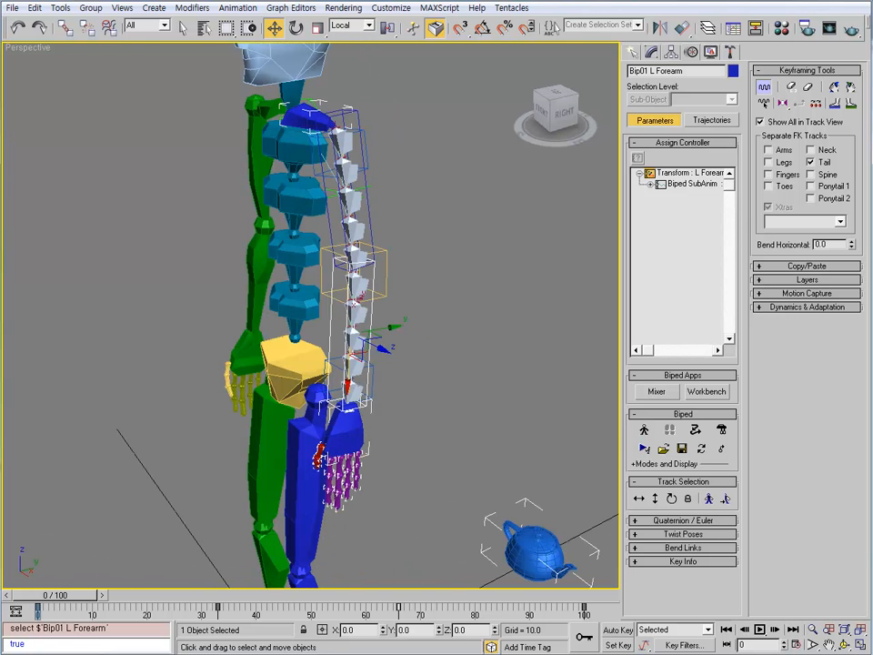
{"action": "left_click_drag", "start_coordinate": [54, 594], "coordinate": [322, 594]}
{"action": "middle_click_drag", "start_coordinate": [350, 318], "coordinate": [338, 509]}
{"action": "middle_click_drag", "start_coordinate": [338, 509], "coordinate": [219, 500], "text": "alt"}
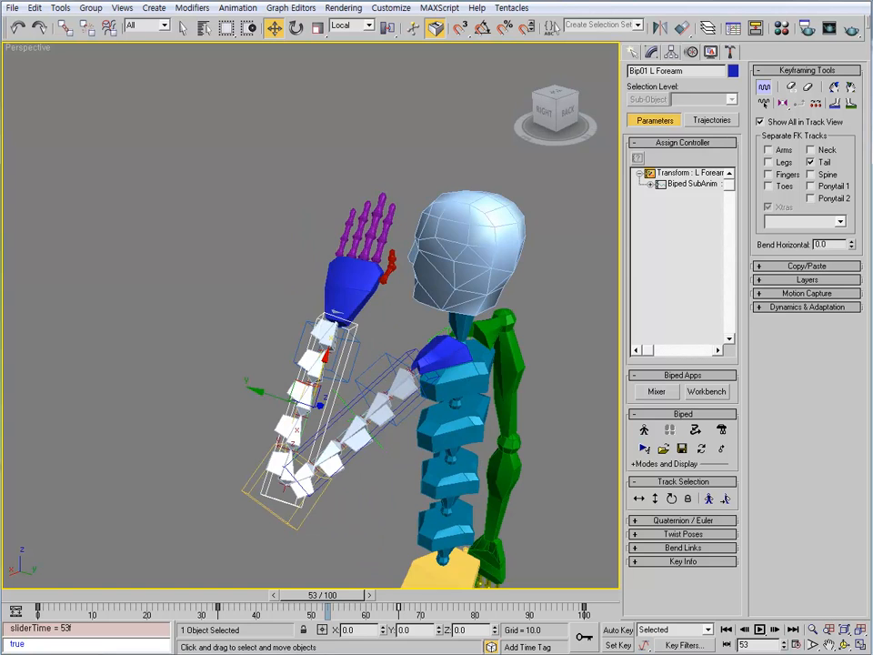
{"action": "left_click_drag", "start_coordinate": [322, 595], "coordinate": [463, 594]}
{"action": "middle_click_drag", "start_coordinate": [364, 436], "coordinate": [368, 407], "text": "alt"}
{"action": "scroll", "coordinate": [368, 408], "scroll_direction": "up", "scroll_amount": 3}
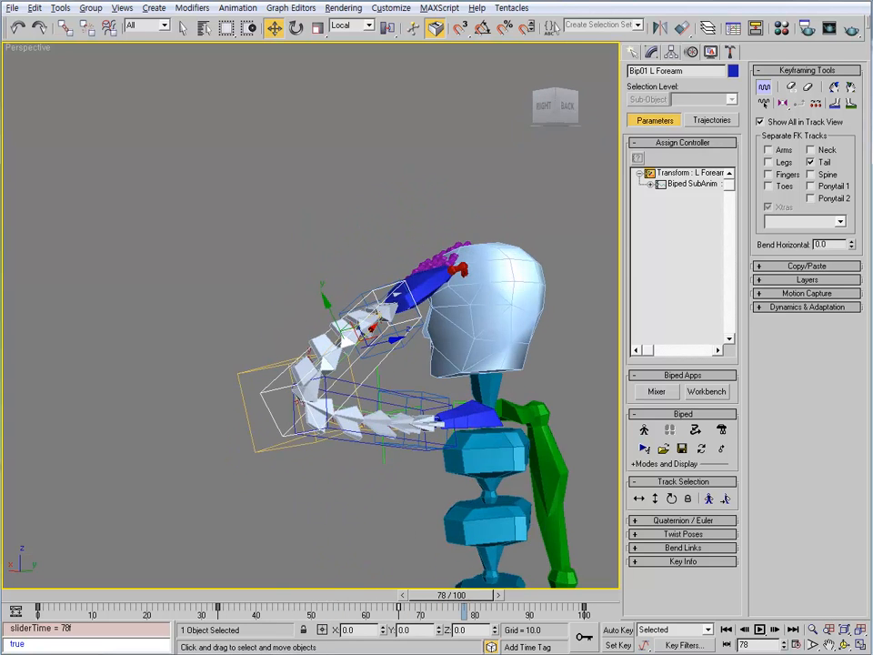
{"action": "mouse_move", "coordinate": [464, 595]}
{"action": "left_mouse_down"}
{"action": "mouse_move", "coordinate": [568, 595]}
{"action": "mouse_move", "coordinate": [480, 594]}
{"action": "left_mouse_up"}
{"action": "key", "text": "w"}
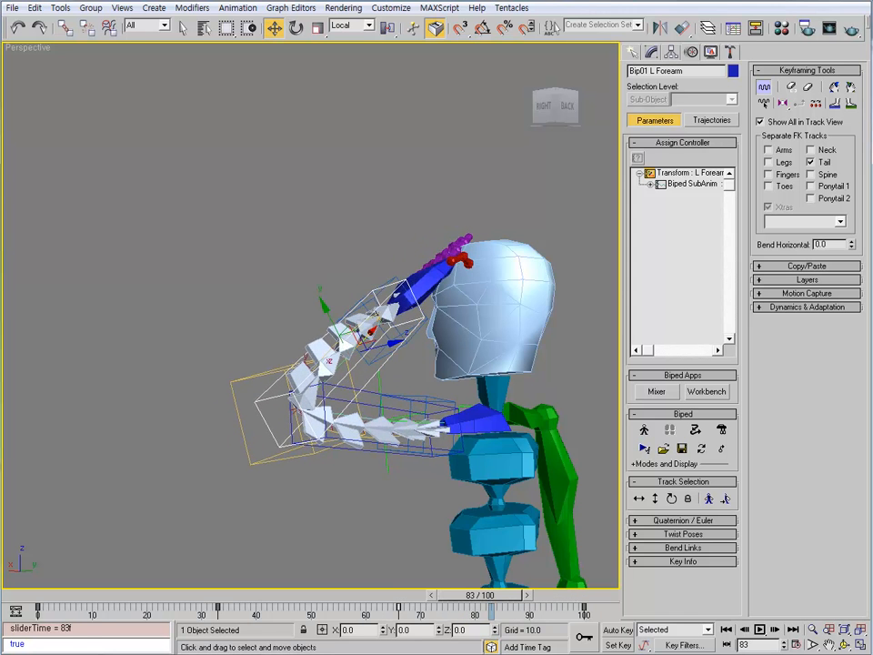
- Rotate Bip01 L Hand around its local X and Z axes at frame 83 to test how the forearm twist bones react
{"action": "left_click", "coordinate": [424, 285]}
{"action": "key", "text": "e"}
{"action": "left_click_drag", "start_coordinate": [448, 298], "coordinate": [479, 389]}
{"action": "left_click_drag", "start_coordinate": [411, 257], "coordinate": [371, 251]}
{"action": "left_click_drag", "start_coordinate": [432, 267], "coordinate": [498, 344]}
{"action": "left_click_drag", "start_coordinate": [423, 263], "coordinate": [420, 263]}
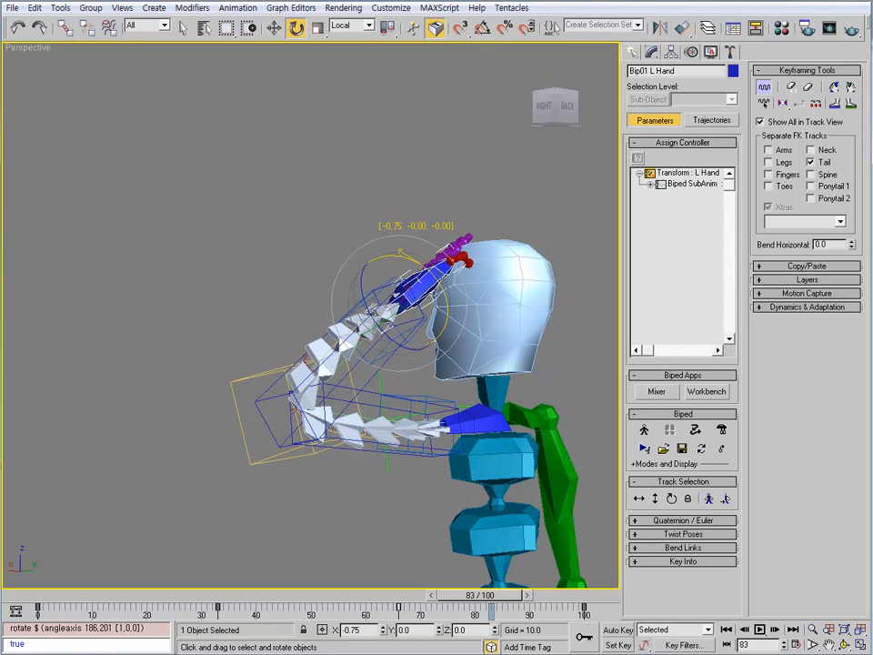
{"action": "left_click_drag", "start_coordinate": [496, 350], "coordinate": [425, 268]}
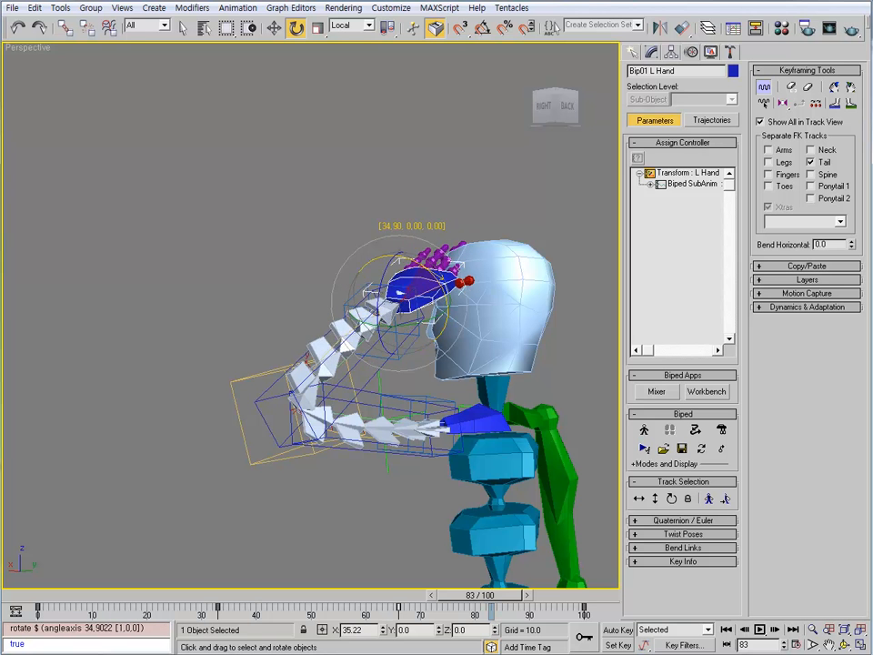
{"action": "middle_click_drag", "start_coordinate": [437, 329], "coordinate": [347, 324], "text": "alt"}
{"action": "mouse_move", "coordinate": [342, 318]}
{"action": "left_mouse_down"}
{"action": "mouse_move", "coordinate": [353, 375]}
{"action": "mouse_move", "coordinate": [341, 304]}
{"action": "left_mouse_up"}
{"action": "middle_click_drag", "start_coordinate": [341, 304], "coordinate": [386, 314], "text": "alt"}
- Lower the Tension of the elbow helper Point06, go to frame 18, and raise the Tension slightly to fit the bent arm
{"action": "left_click", "coordinate": [194, 438]}
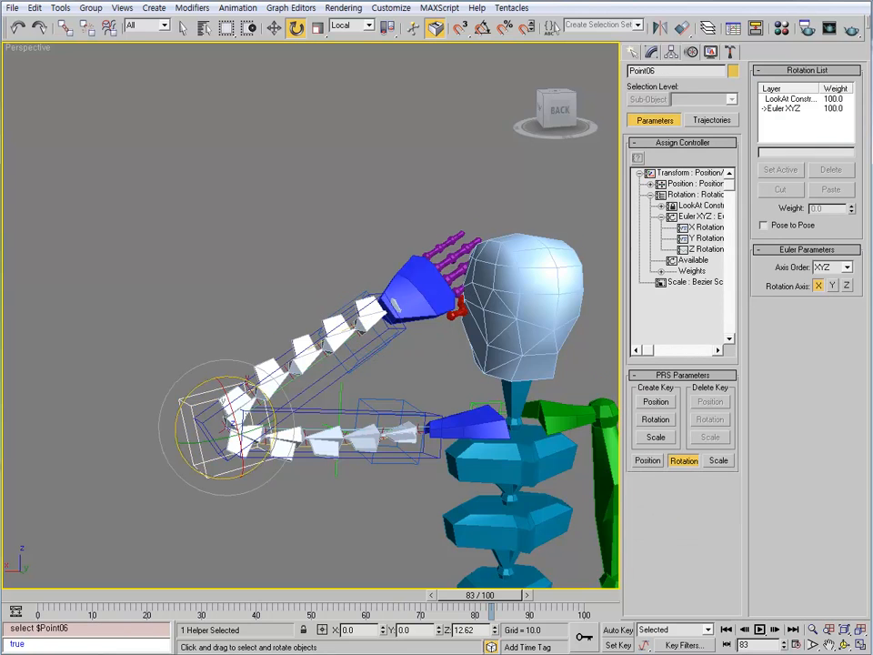
{"action": "middle_click_drag", "start_coordinate": [195, 439], "coordinate": [194, 364]}
{"action": "middle_click_drag", "start_coordinate": [194, 364], "coordinate": [211, 348], "text": "alt"}
{"action": "left_click", "coordinate": [651, 52]}
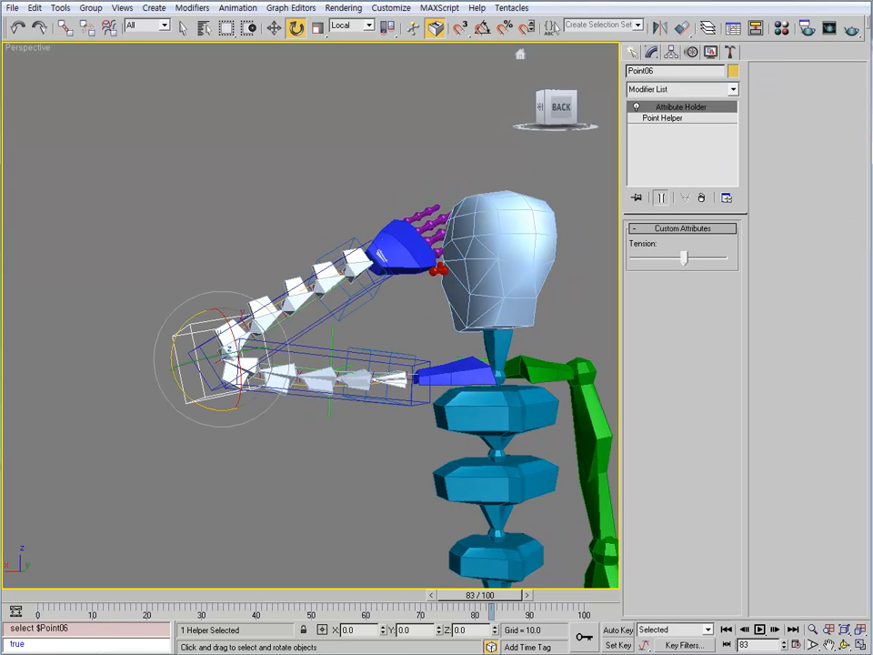
{"action": "left_click_drag", "start_coordinate": [684, 258], "coordinate": [657, 259]}
{"action": "left_click_drag", "start_coordinate": [480, 595], "coordinate": [145, 595]}
{"action": "key", "text": "e"}
{"action": "middle_click_drag", "start_coordinate": [327, 509], "coordinate": [497, 375]}
{"action": "mouse_move", "coordinate": [657, 257]}
{"action": "left_mouse_down"}
{"action": "mouse_move", "coordinate": [703, 257]}
{"action": "mouse_move", "coordinate": [659, 257]}
{"action": "mouse_move", "coordinate": [671, 258]}
{"action": "left_mouse_up"}
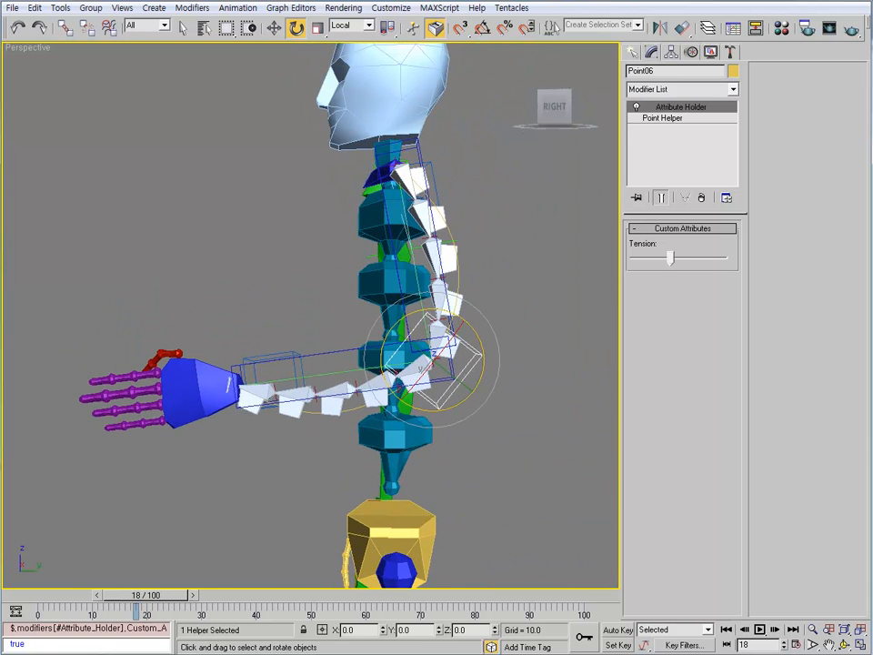
- Try rotating the elbow helper Point06 around its local Z axis
{"action": "middle_click_drag", "start_coordinate": [473, 364], "coordinate": [444, 318]}
{"action": "left_click_drag", "start_coordinate": [424, 402], "coordinate": [386, 421]}
{"action": "key", "text": "ctrl+z"}
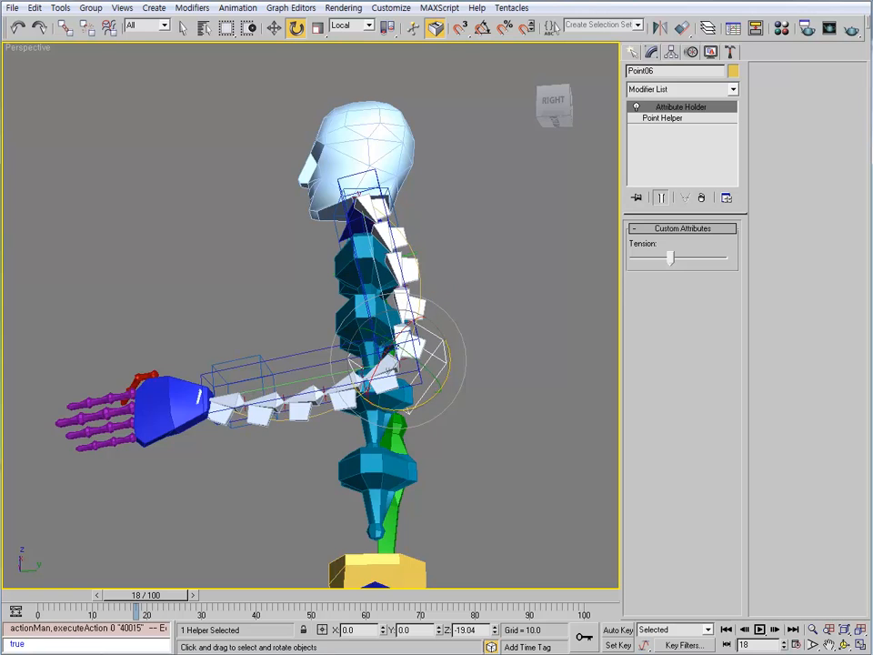
- Rotate Bip01 L UpperArm about -152 degrees around its local Y axis to swing the left arm above the shoulder
{"action": "middle_click_drag", "start_coordinate": [386, 421], "coordinate": [479, 479]}
{"action": "left_click", "coordinate": [407, 329]}
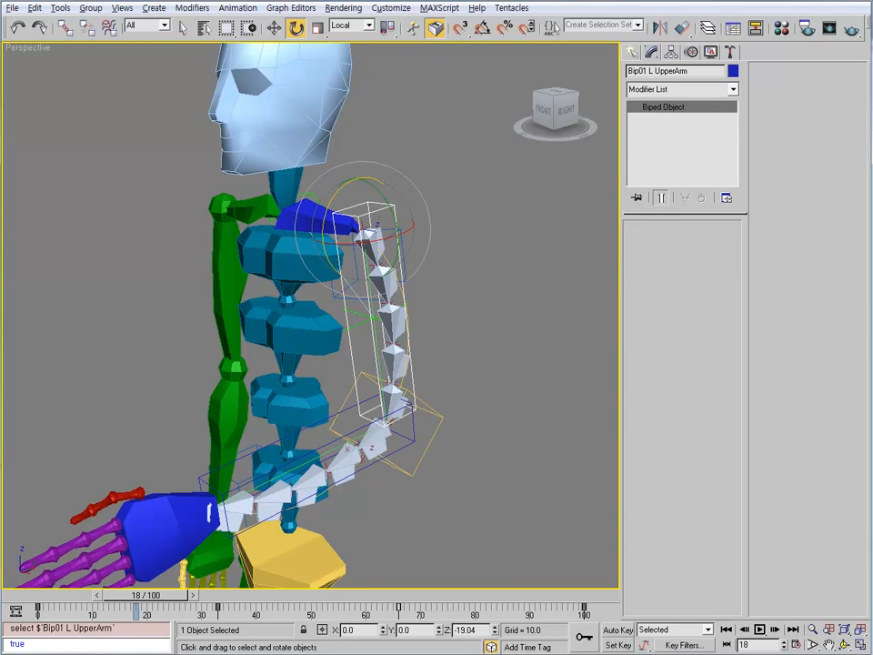
{"action": "middle_click_drag", "start_coordinate": [406, 330], "coordinate": [421, 329], "text": "alt"}
{"action": "left_click_drag", "start_coordinate": [401, 244], "coordinate": [398, 82]}
{"action": "middle_click_drag", "start_coordinate": [398, 82], "coordinate": [389, 138]}
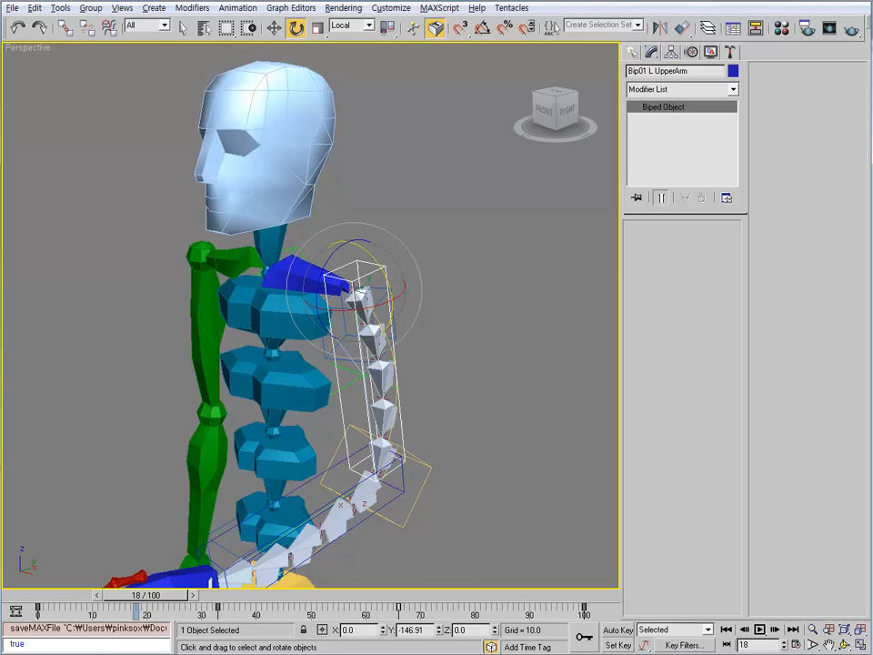
{"action": "mouse_move", "coordinate": [363, 364]}
{"action": "middle_mouse_down", "text": "alt"}
{"action": "mouse_move", "coordinate": [454, 364]}
{"action": "mouse_move", "coordinate": [364, 375]}
{"action": "middle_mouse_up", "text": "alt"}
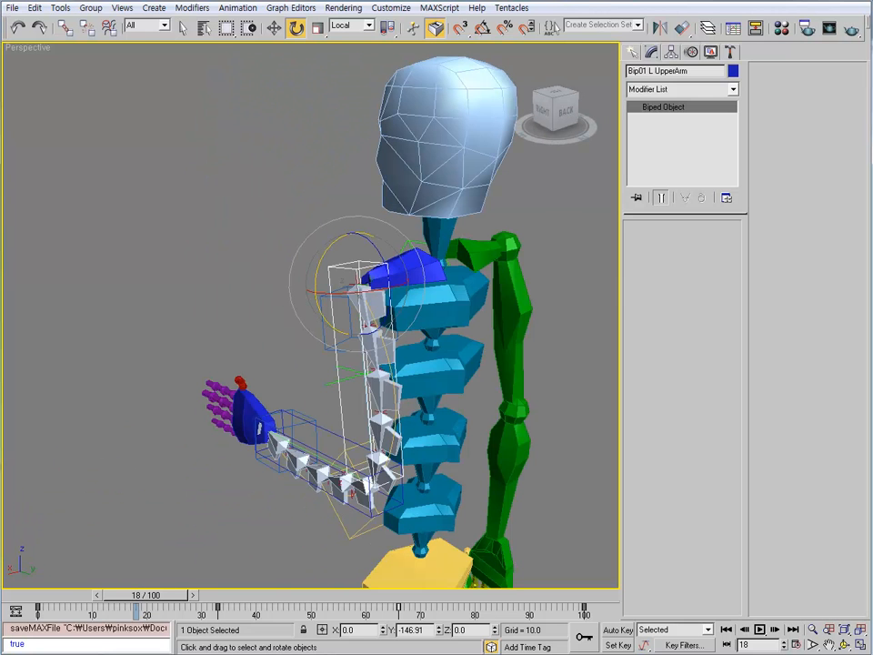
{"action": "middle_click_drag", "start_coordinate": [391, 319], "coordinate": [373, 391]}
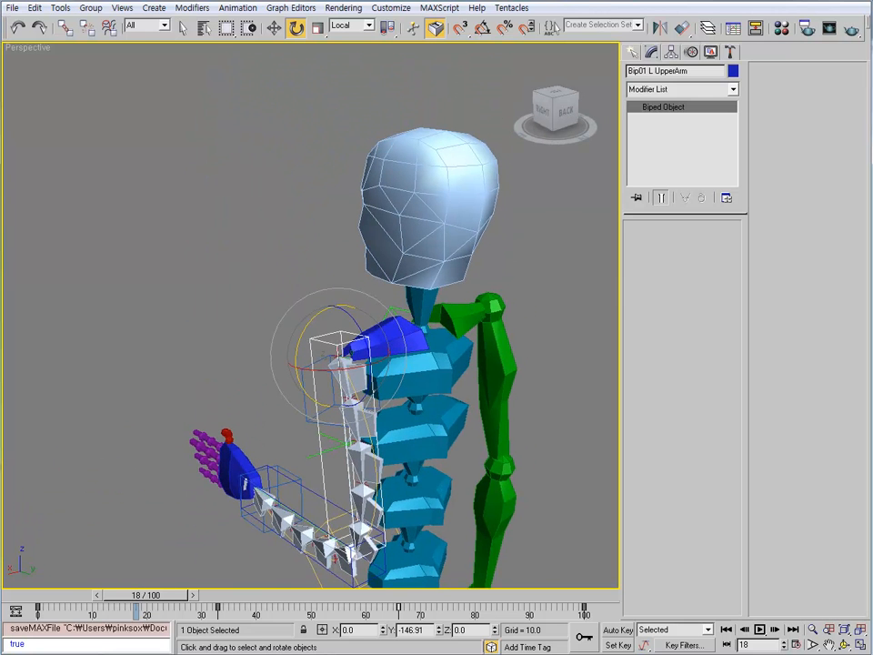
{"action": "left_click_drag", "start_coordinate": [339, 364], "coordinate": [338, 282]}
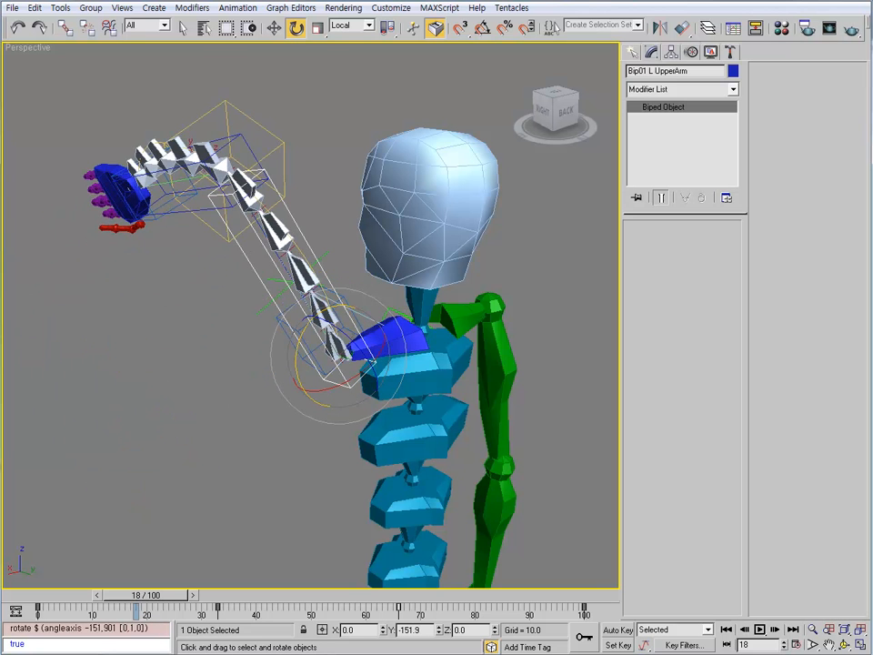
- Rotate Bip01 L Clavicle about -34 degrees around its local Y axis to lift the left shoulder
{"action": "key", "text": "Page_Up"}
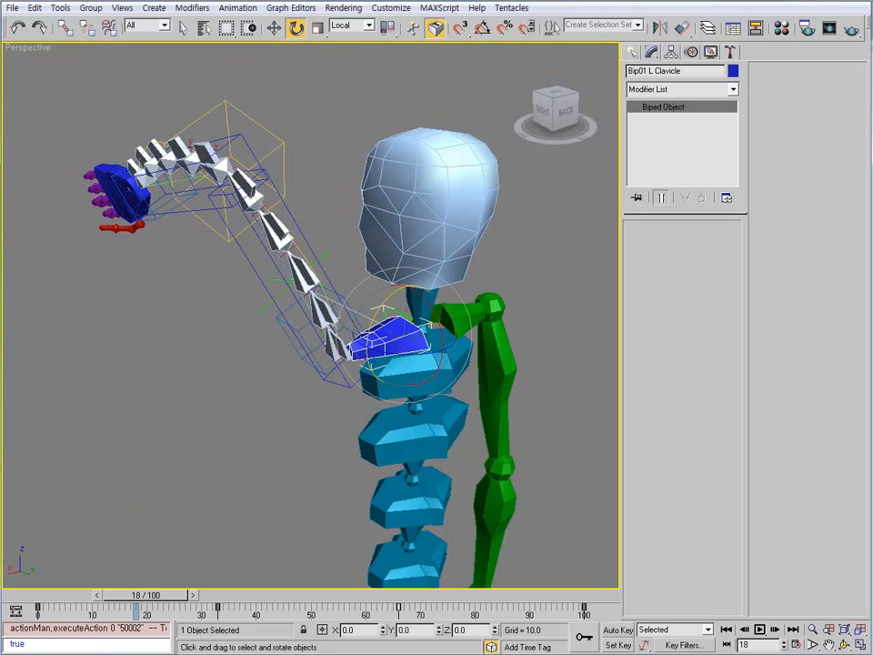
{"action": "left_click_drag", "start_coordinate": [375, 325], "coordinate": [375, 268]}
{"action": "middle_click_drag", "start_coordinate": [375, 268], "coordinate": [473, 333]}
- Test the upper-arm twist bones by rotating Bip01 L UpperArm around its local X, Z and Y axes, ending with the arm lowered
{"action": "key", "text": "Page_Down"}
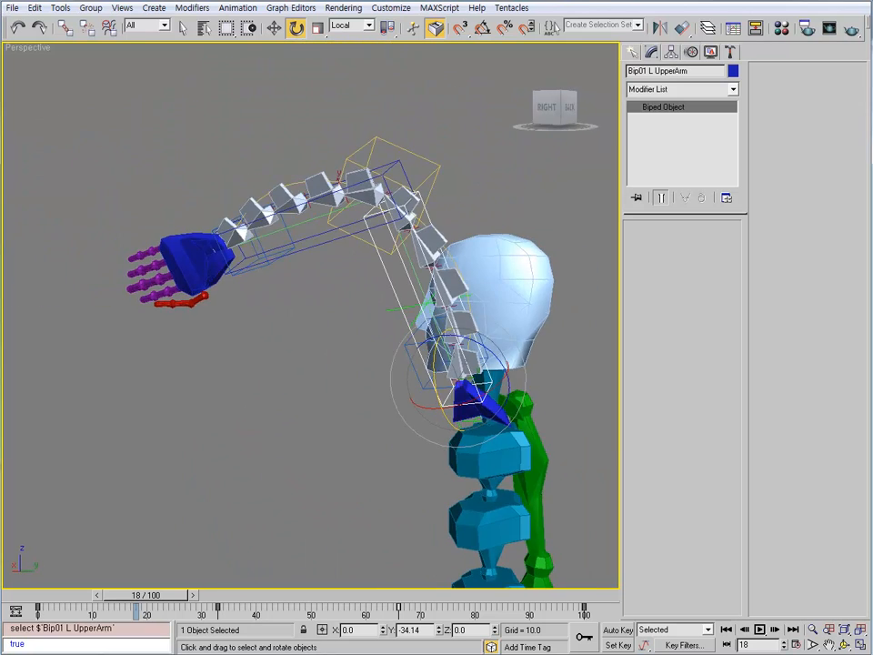
{"action": "left_click_drag", "start_coordinate": [451, 409], "coordinate": [337, 400]}
{"action": "middle_click_drag", "start_coordinate": [336, 400], "coordinate": [103, 425], "text": "alt"}
{"action": "left_click_drag", "start_coordinate": [371, 375], "coordinate": [317, 324]}
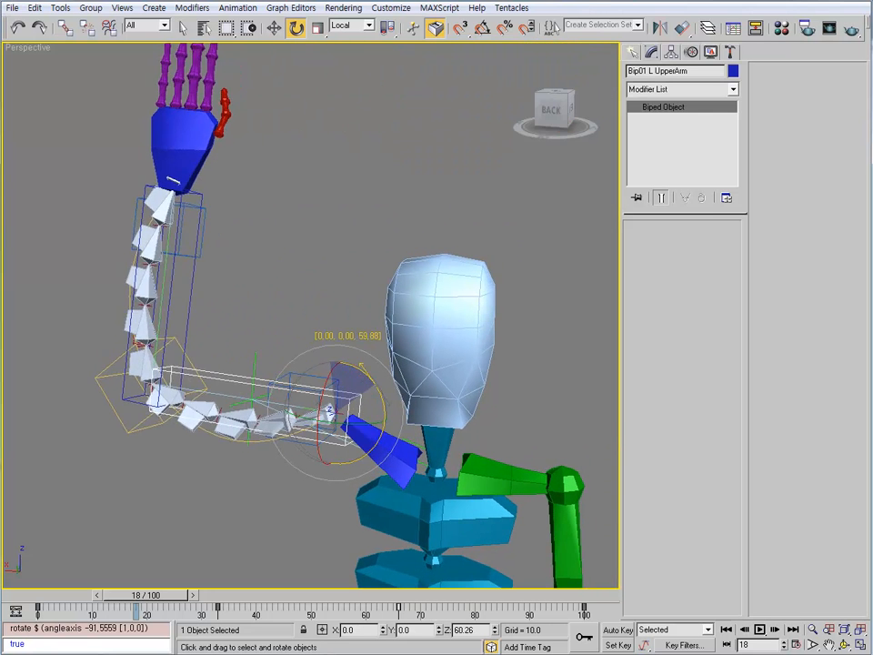
{"action": "left_click_drag", "start_coordinate": [322, 387], "coordinate": [344, 286]}
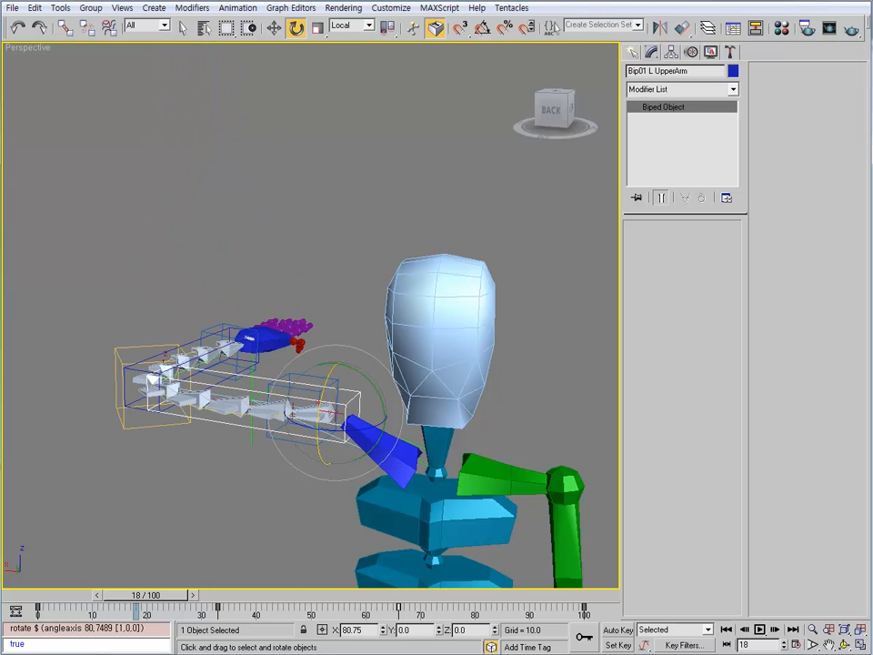
{"action": "left_click_drag", "start_coordinate": [372, 383], "coordinate": [316, 316]}
{"action": "middle_click_drag", "start_coordinate": [317, 317], "coordinate": [396, 341], "text": "alt"}
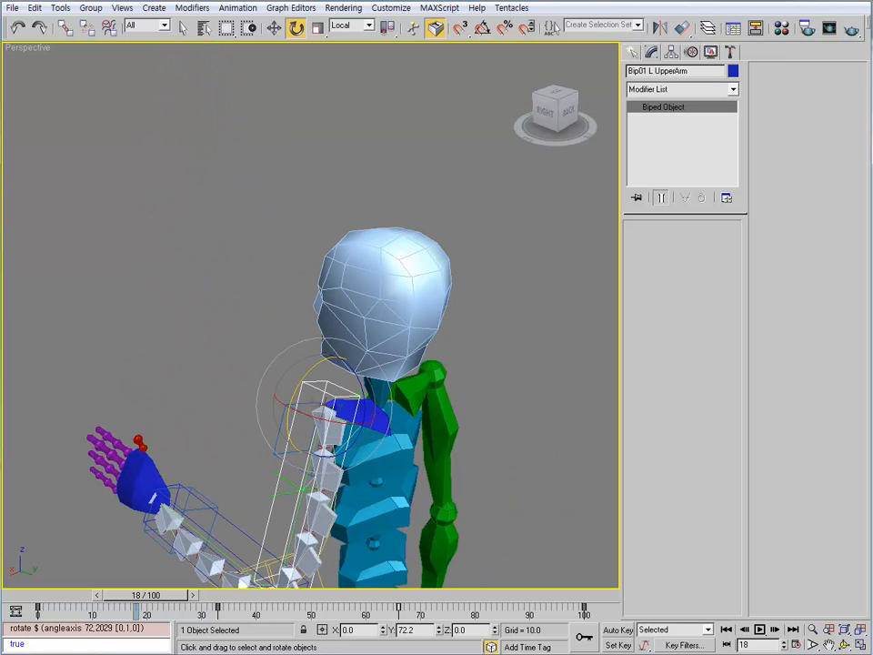
- Rotate Bip01 L Clavicle about 28 degrees around local Y and Bip01 L UpperArm about -71 degrees around local X to inspect the shoulder
{"action": "left_click", "coordinate": [367, 420]}
{"action": "left_click", "coordinate": [371, 409]}
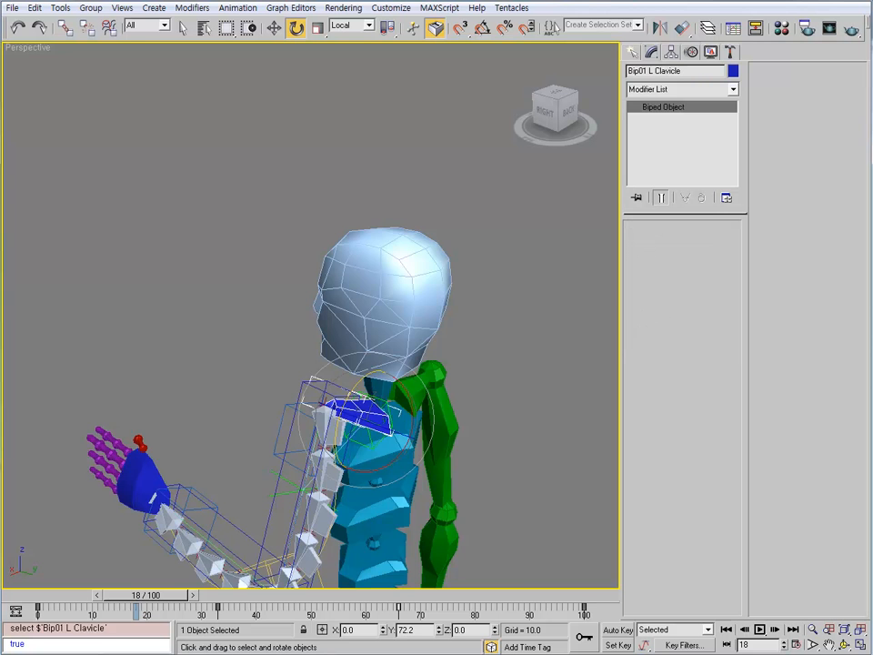
{"action": "left_click_drag", "start_coordinate": [357, 439], "coordinate": [392, 440]}
{"action": "middle_click_drag", "start_coordinate": [455, 433], "coordinate": [400, 436], "text": "alt"}
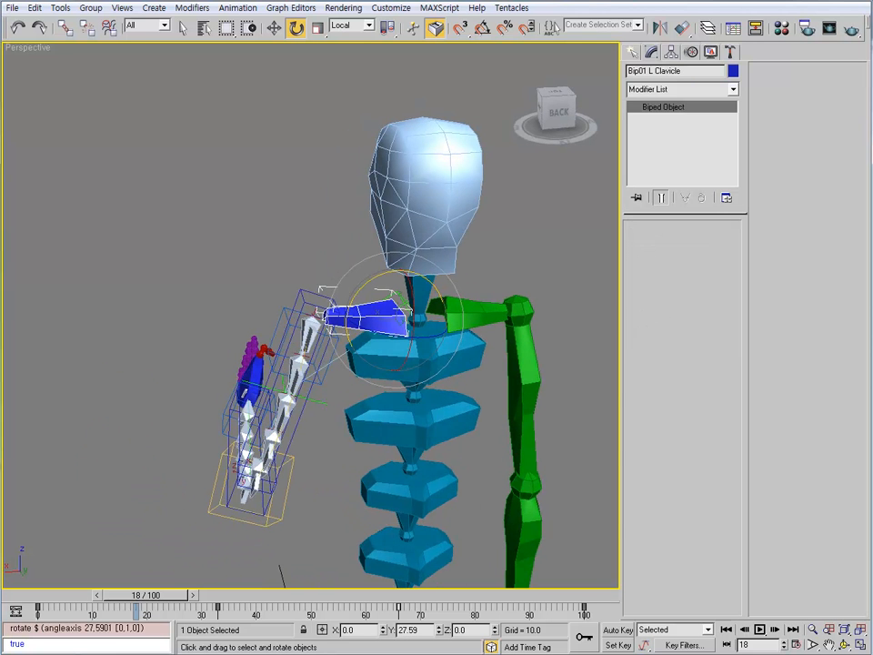
{"action": "left_click", "coordinate": [312, 384]}
{"action": "left_click_drag", "start_coordinate": [298, 325], "coordinate": [187, 309]}
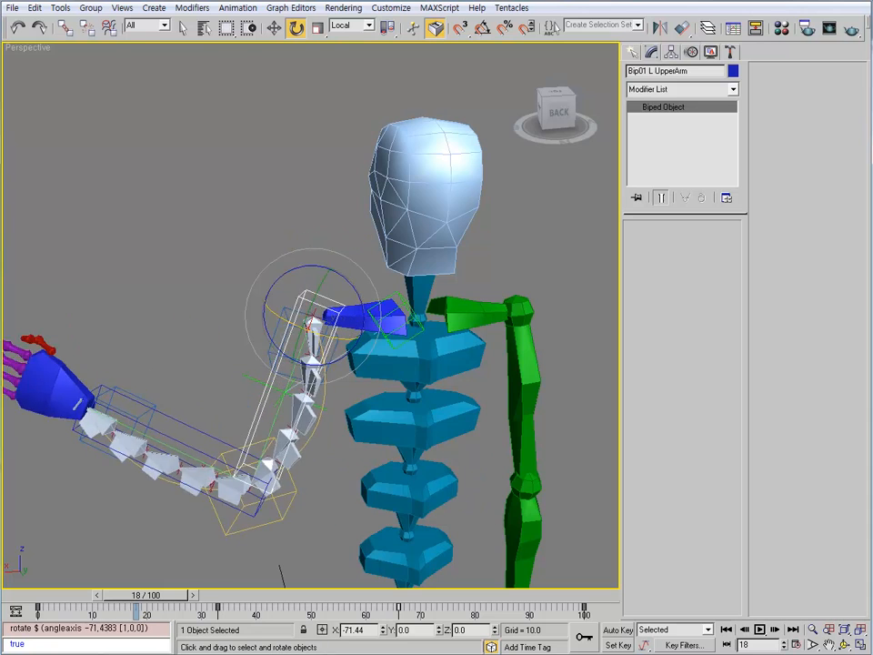
{"action": "middle_click_drag", "start_coordinate": [187, 309], "coordinate": [509, 303], "text": "alt"}
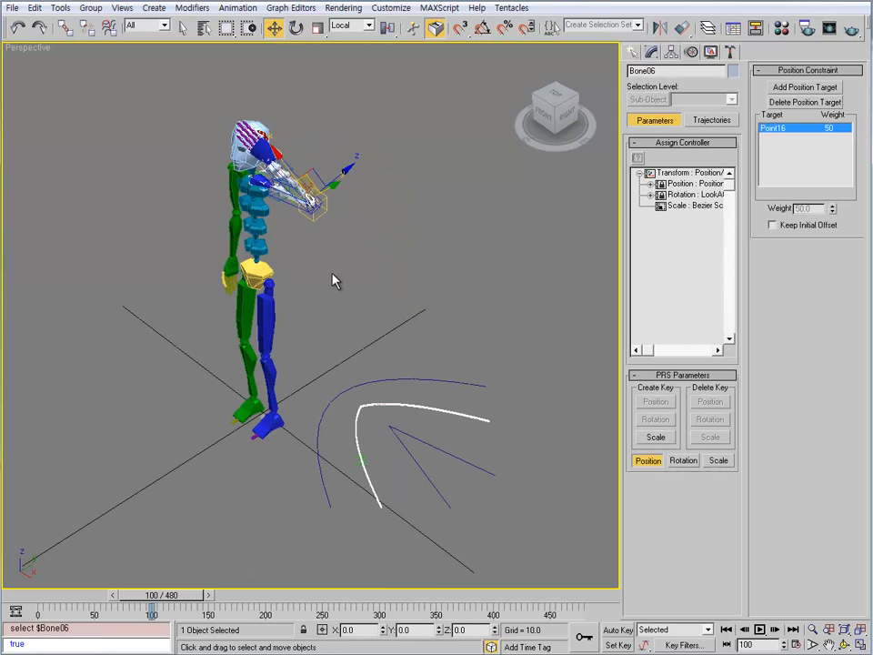
- Select the elbow helper Point06 and go to frame 17, with the bent left arm framed from the side
{"action": "left_click", "coordinate": [324, 226]}
{"action": "middle_click_drag", "start_coordinate": [323, 226], "coordinate": [300, 396], "text": "alt"}
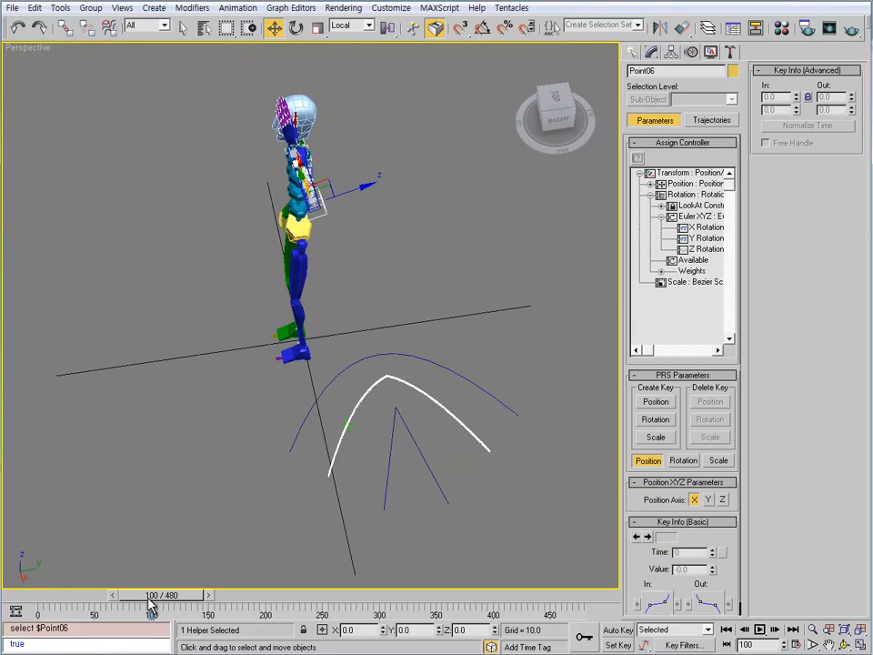
{"action": "left_click_drag", "start_coordinate": [150, 603], "coordinate": [83, 601]}
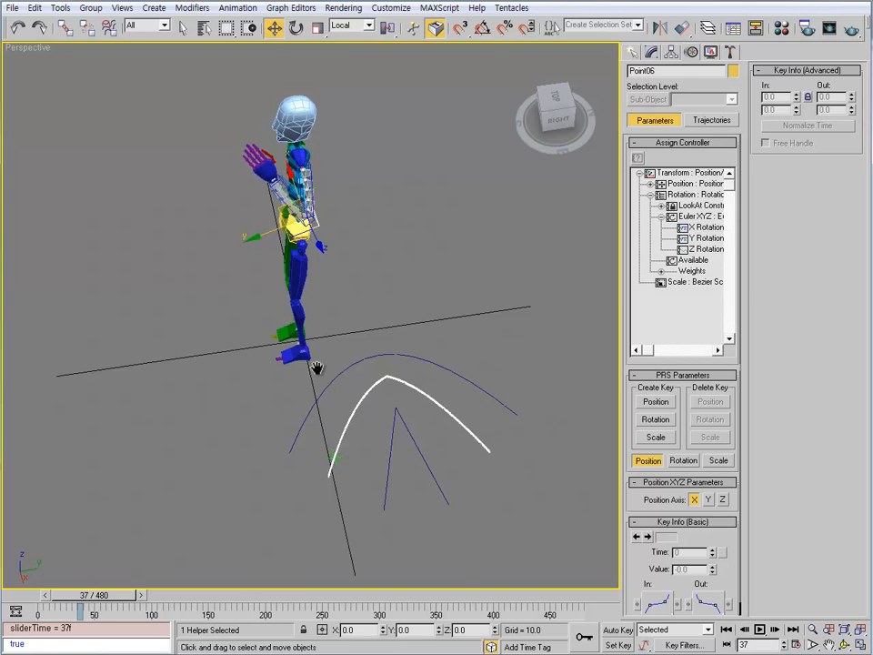
{"action": "middle_click_drag", "start_coordinate": [316, 367], "coordinate": [330, 475]}
{"action": "scroll", "coordinate": [339, 382], "scroll_direction": "up", "scroll_amount": 8}
{"action": "middle_click_drag", "start_coordinate": [346, 351], "coordinate": [334, 296], "text": "alt"}
{"action": "left_click_drag", "start_coordinate": [123, 595], "coordinate": [107, 603]}
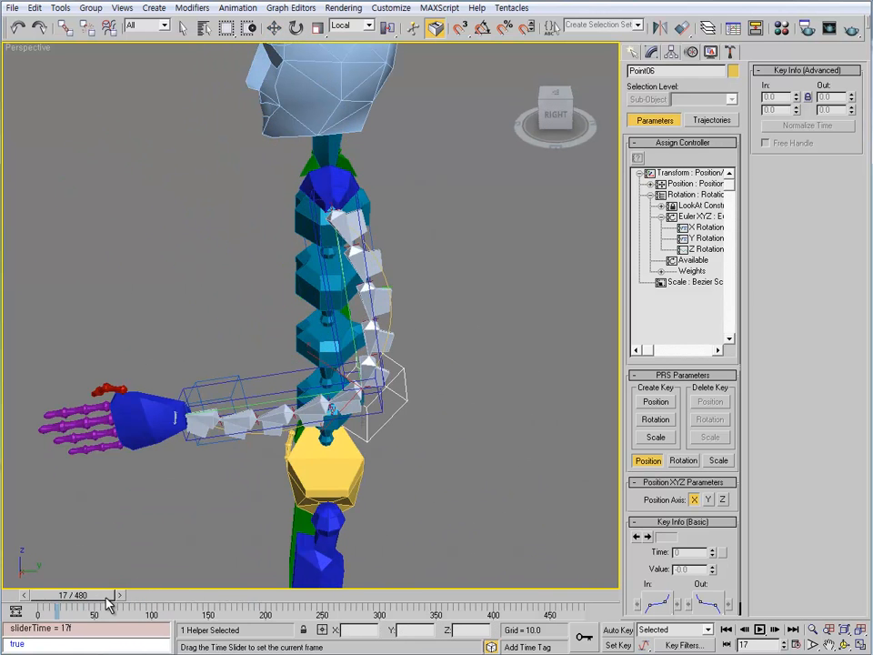
{"action": "key", "text": "w"}
{"action": "middle_click_drag", "start_coordinate": [277, 455], "coordinate": [311, 391]}
{"action": "middle_click_drag", "start_coordinate": [290, 486], "coordinate": [290, 463]}
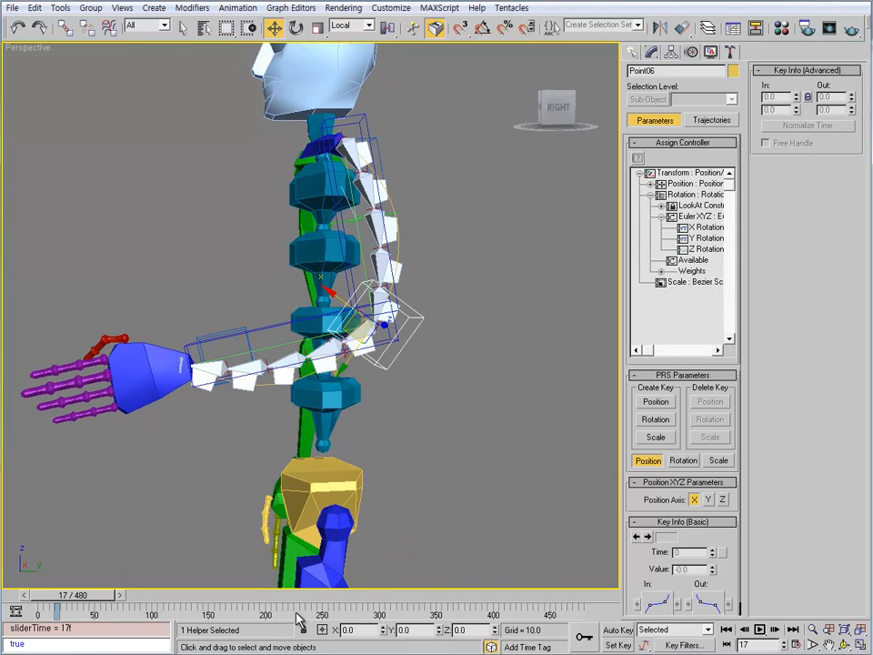
- Shorten the active time segment to end at frame 116 and raise Point06's Tension slightly
{"action": "right_click_drag", "start_coordinate": [230, 614], "coordinate": [482, 623], "text": "ctrl+alt"}
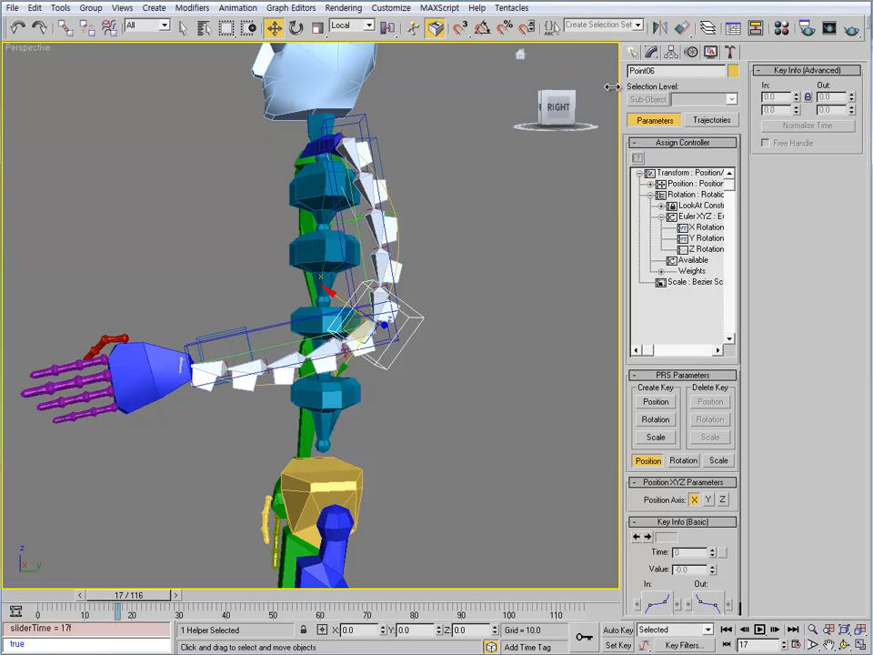
{"action": "left_click", "coordinate": [652, 52]}
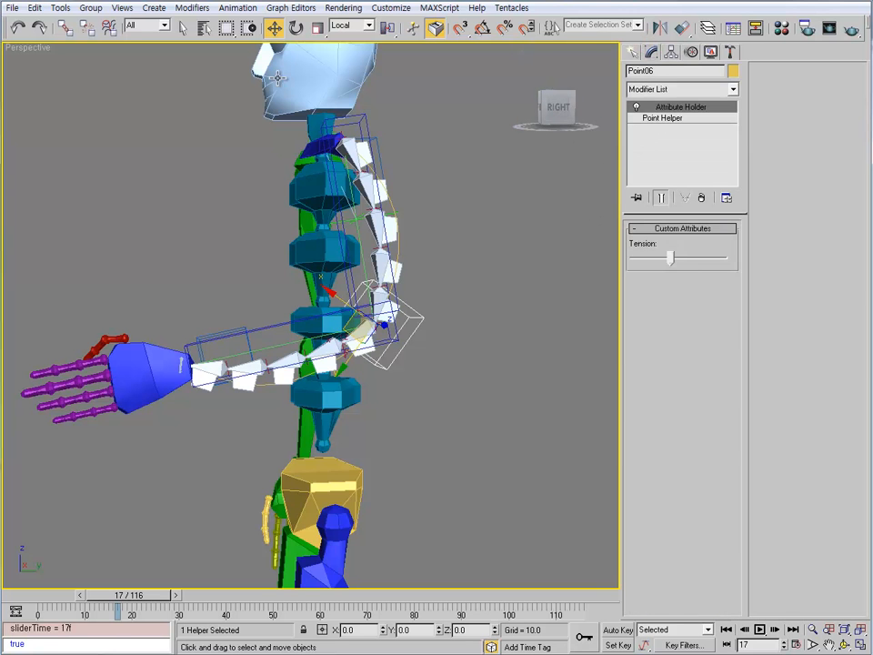
{"action": "mouse_move", "coordinate": [675, 261]}
{"action": "left_mouse_down"}
{"action": "mouse_move", "coordinate": [666, 260]}
{"action": "mouse_move", "coordinate": [677, 259]}
{"action": "left_mouse_up"}
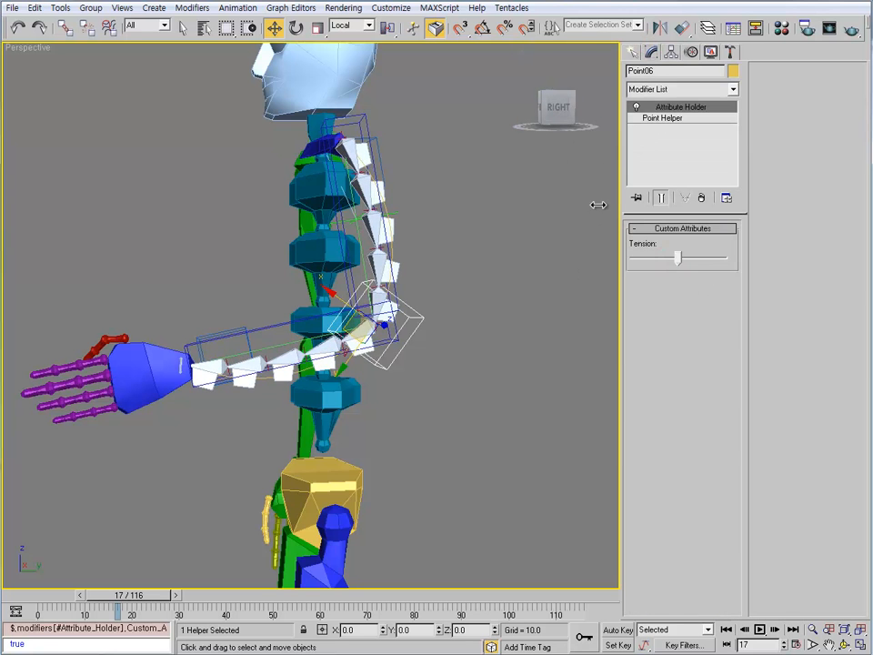
- Open the Parameter Editor for Point06's Attribute Holder and name the new float spinner parameter Blend
{"action": "left_click", "coordinate": [248, 9]}
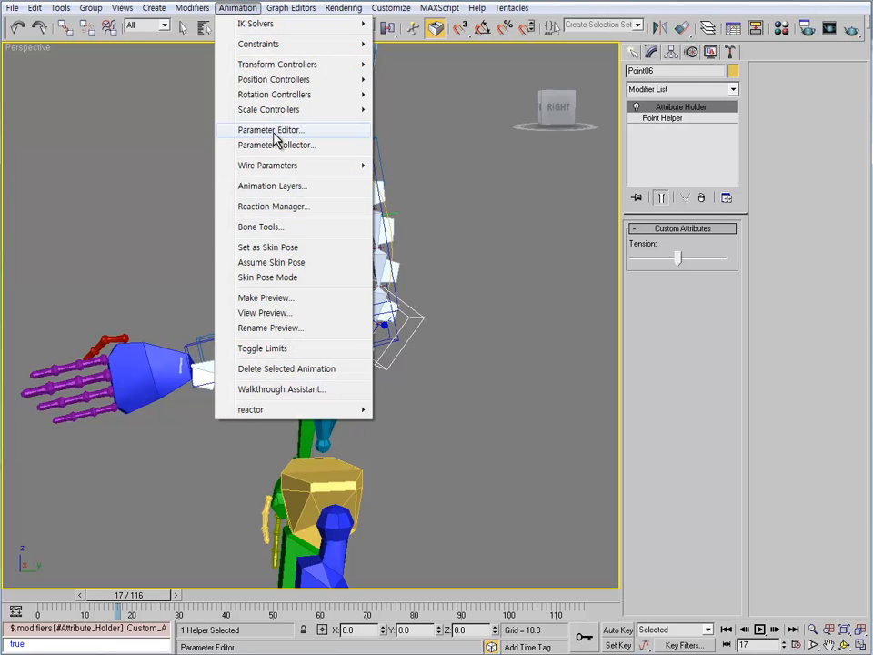
{"action": "left_click", "coordinate": [275, 133]}
{"action": "left_click_drag", "start_coordinate": [99, 92], "coordinate": [83, 73]}
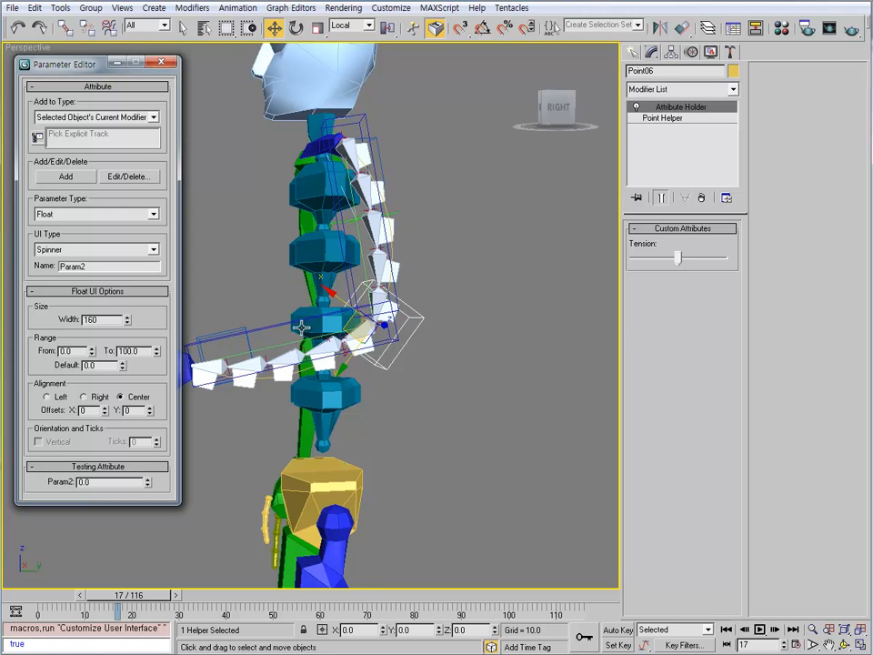
{"action": "middle_click_drag", "start_coordinate": [300, 327], "coordinate": [331, 314]}
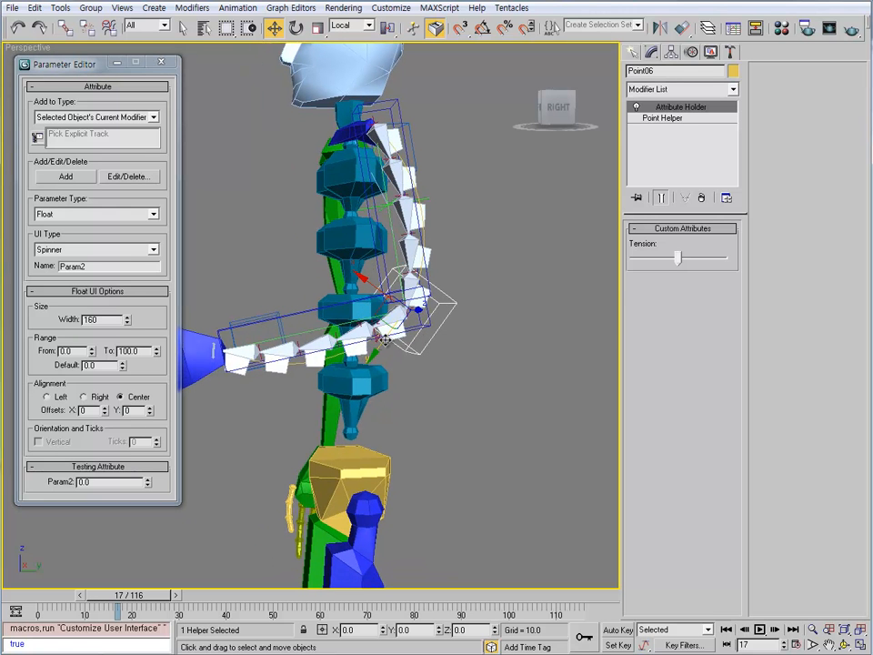
{"action": "double_click", "coordinate": [105, 266]}
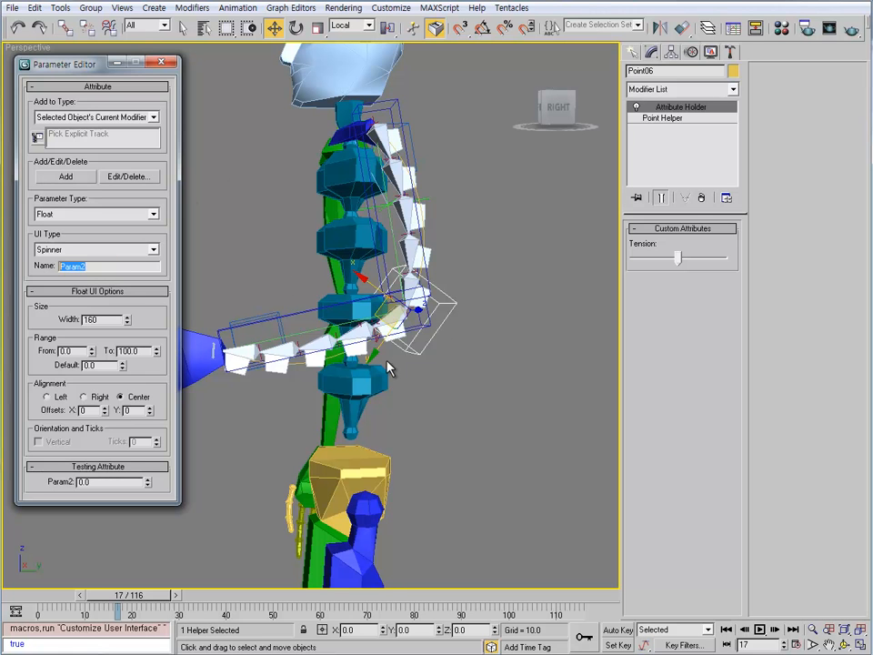
{"action": "mouse_move", "coordinate": [387, 365]}
{"action": "middle_mouse_down"}
{"action": "mouse_move", "coordinate": [388, 384]}
{"action": "mouse_move", "coordinate": [367, 374]}
{"action": "mouse_move", "coordinate": [374, 374]}
{"action": "middle_mouse_up"}
{"action": "left_click_drag", "start_coordinate": [97, 267], "coordinate": [82, 267]}
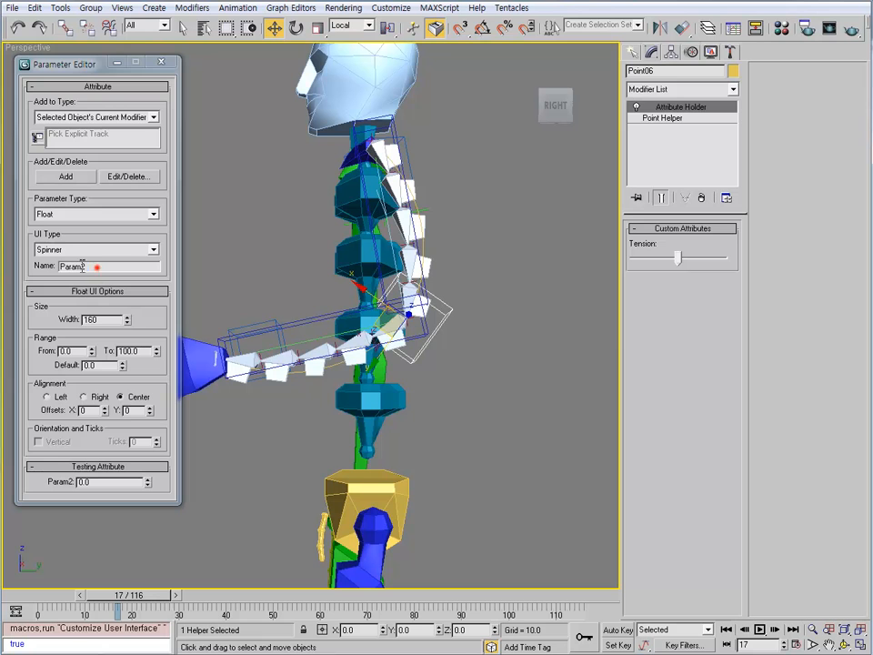
{"action": "type", "text": "Blend"}
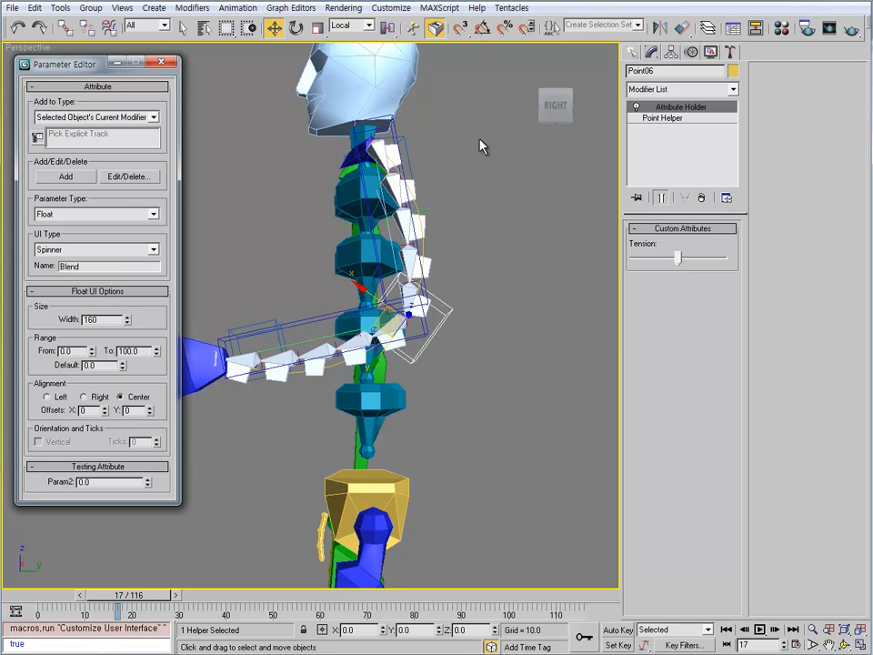
{"action": "left_click", "coordinate": [160, 318]}
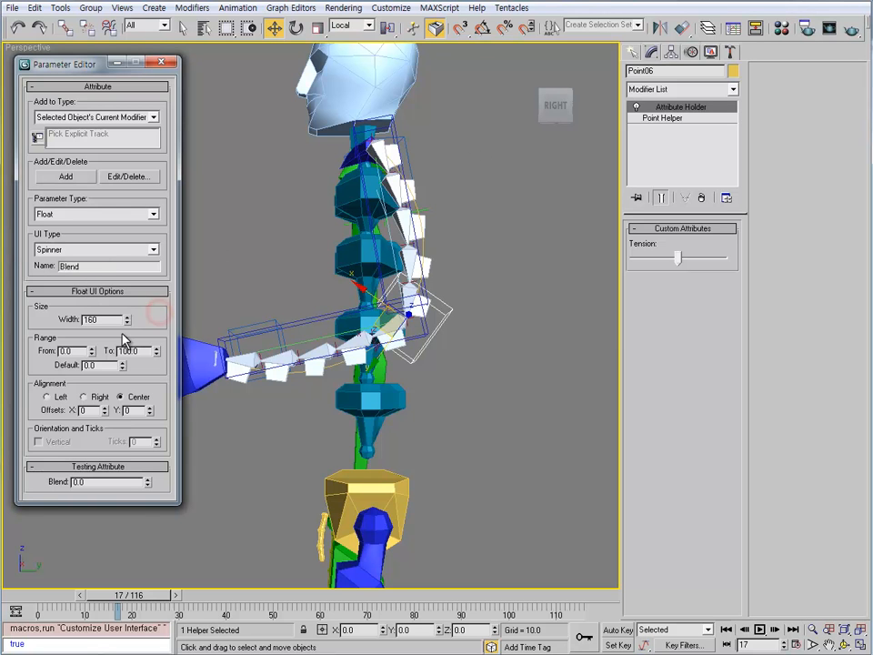
- Set the Blend parameter's upper range limit to 1.0 and its default value to 0.5
{"action": "double_click", "coordinate": [137, 350]}
{"action": "type", "text": "1"}
{"action": "left_click", "coordinate": [107, 364]}
{"action": "left_click_drag", "start_coordinate": [110, 366], "coordinate": [56, 365]}
{"action": "type", "text": "0.5"}
{"action": "key", "text": "Return"}
{"action": "left_click", "coordinate": [149, 374]}
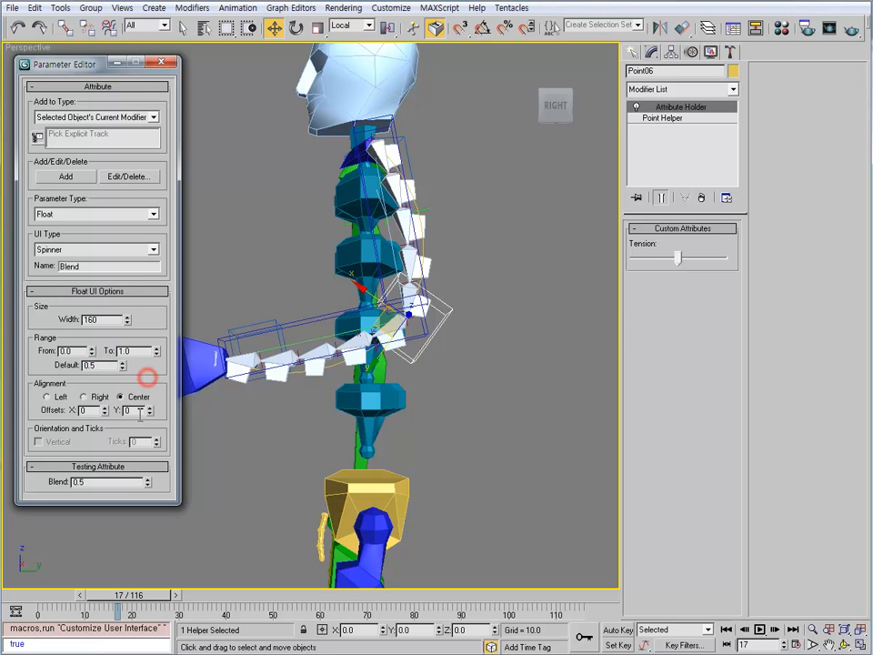
- Change the Blend parameter's UI type to Slider and enlarge the Parameter Editor to show the whole test attribute
{"action": "left_click", "coordinate": [111, 248]}
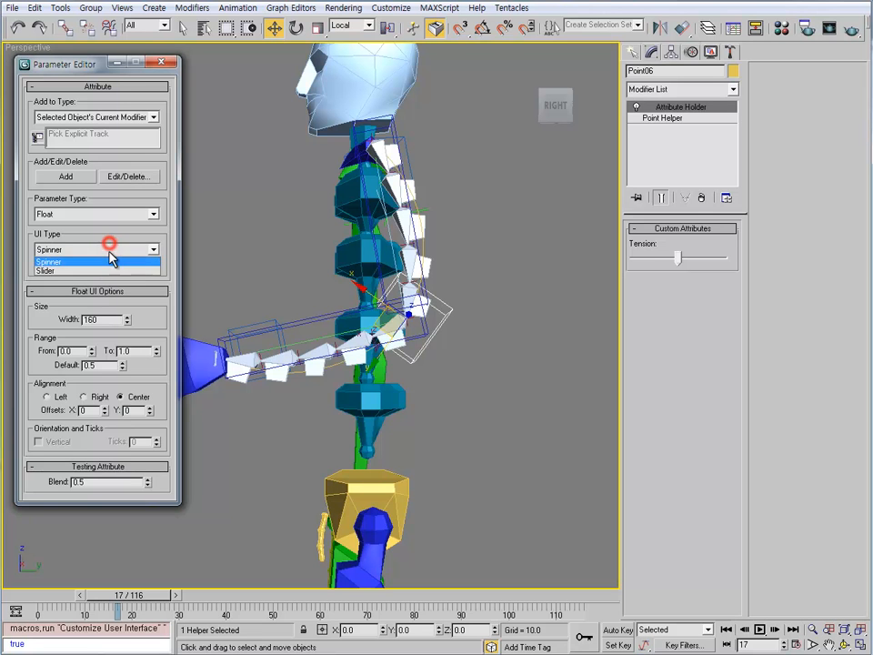
{"action": "left_click", "coordinate": [98, 273]}
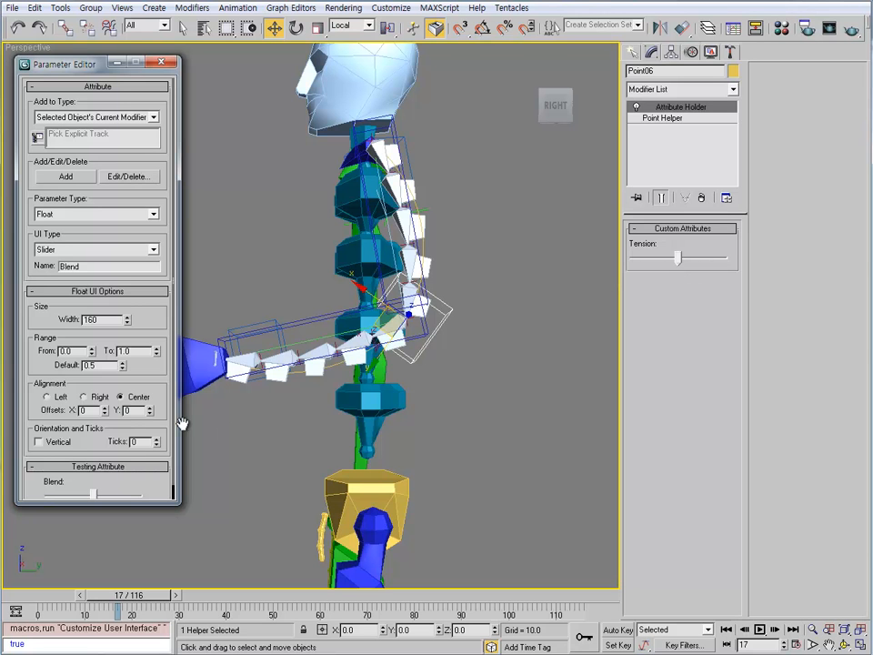
{"action": "left_click_drag", "start_coordinate": [159, 311], "coordinate": [162, 296]}
{"action": "left_click_drag", "start_coordinate": [152, 503], "coordinate": [152, 532]}
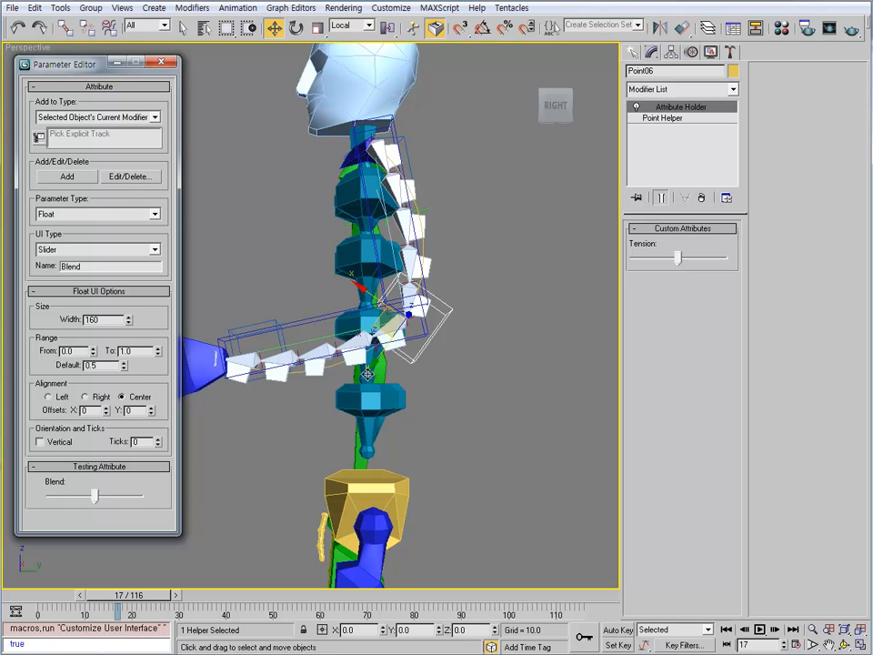
- Reselect the elbow helper Point06, add the Blend slider to its Attribute Holder, and close the Parameter Editor
{"action": "middle_click_drag", "start_coordinate": [333, 346], "coordinate": [332, 361]}
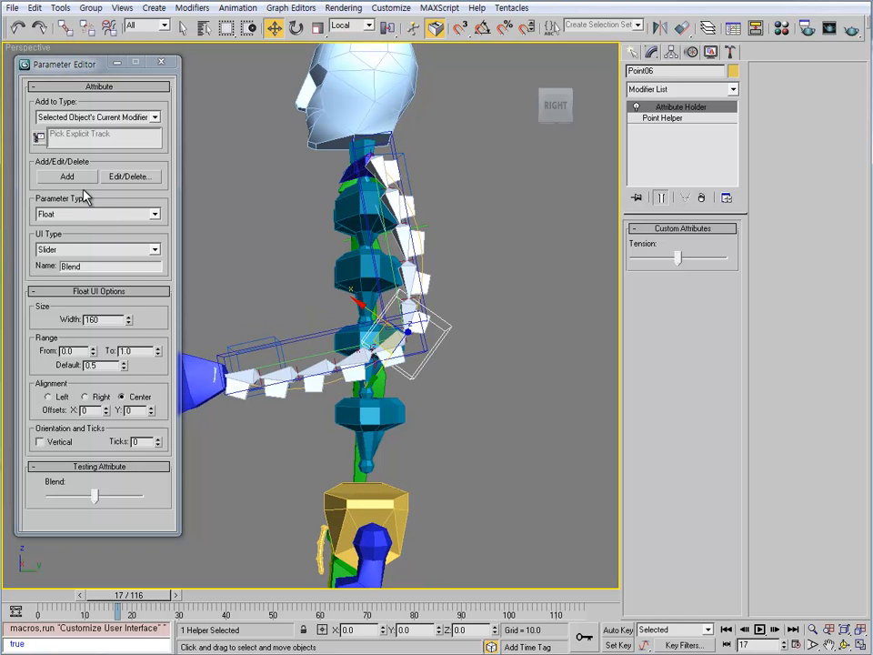
{"action": "left_click", "coordinate": [474, 416]}
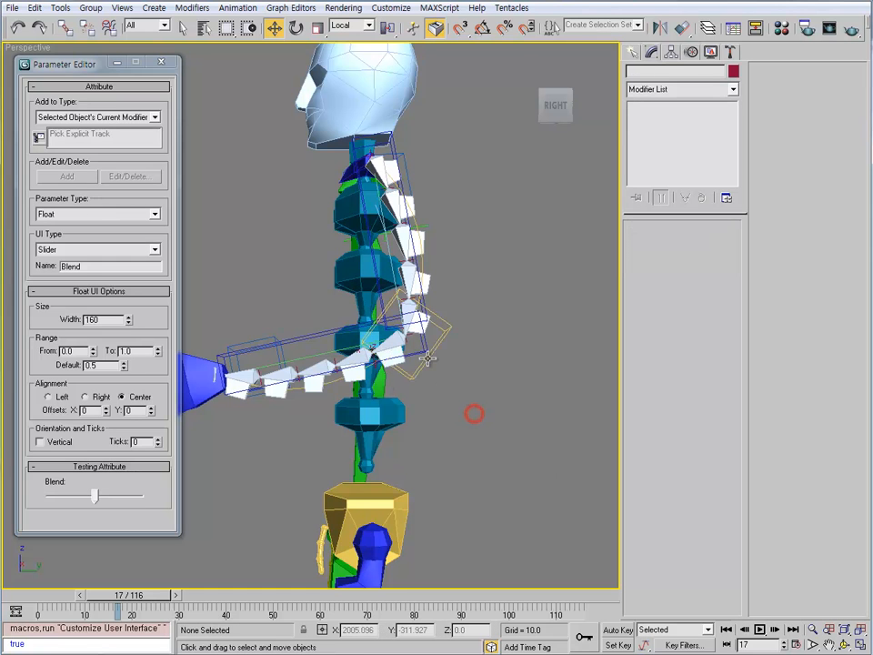
{"action": "left_click", "coordinate": [427, 358]}
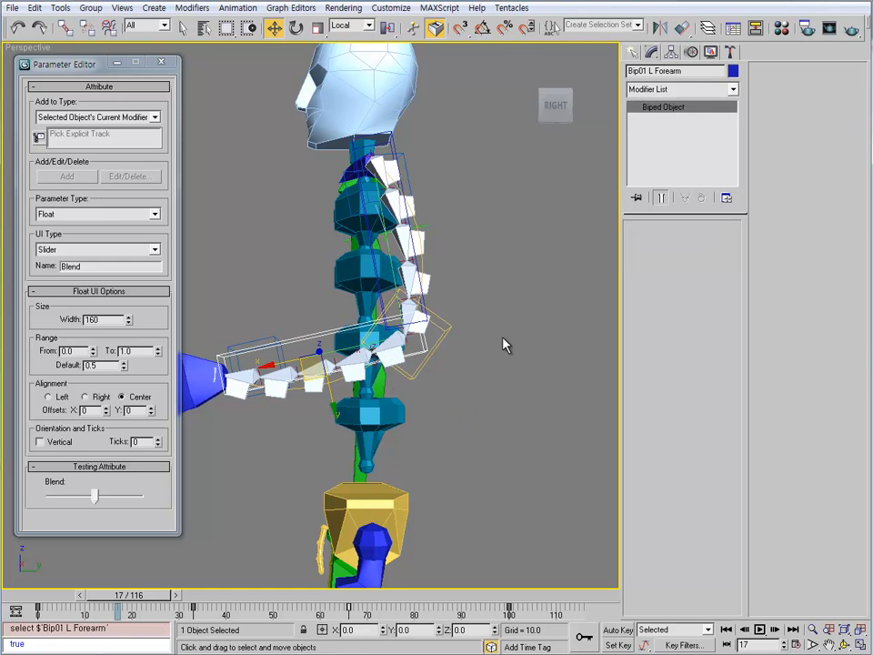
{"action": "left_click", "coordinate": [493, 376]}
{"action": "left_click", "coordinate": [429, 360]}
{"action": "left_click", "coordinate": [417, 377]}
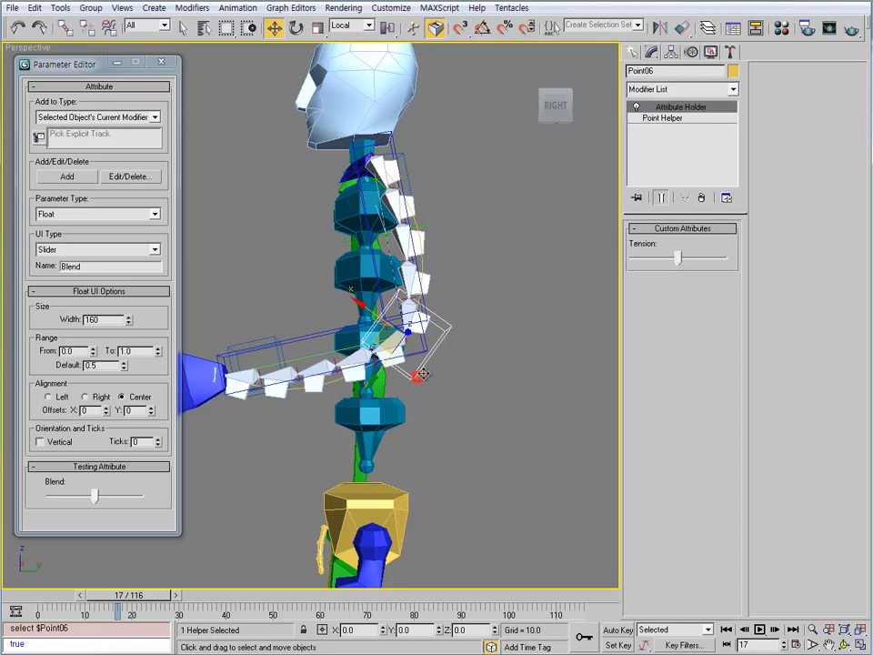
{"action": "left_click", "coordinate": [136, 119]}
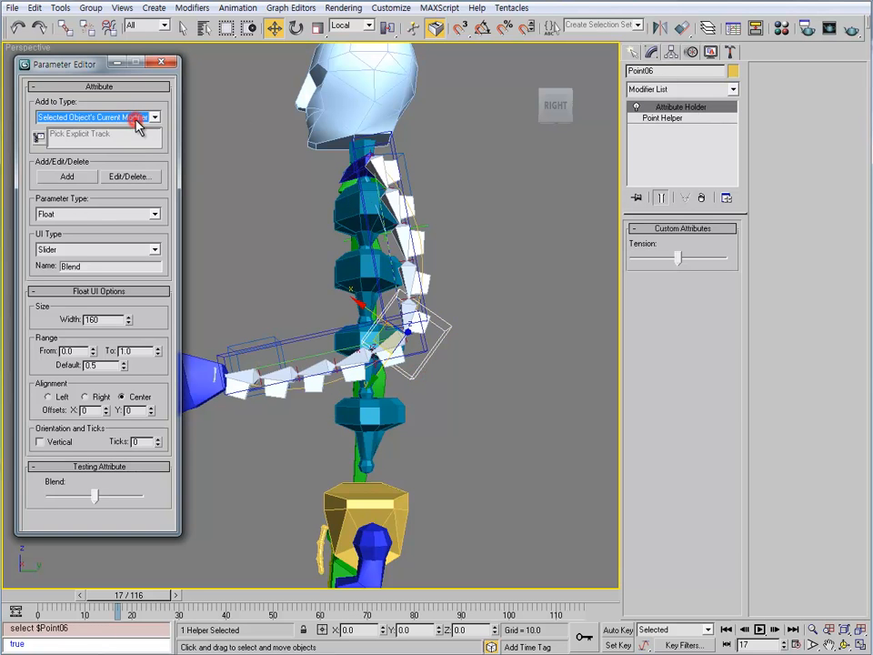
{"action": "left_click", "coordinate": [67, 176]}
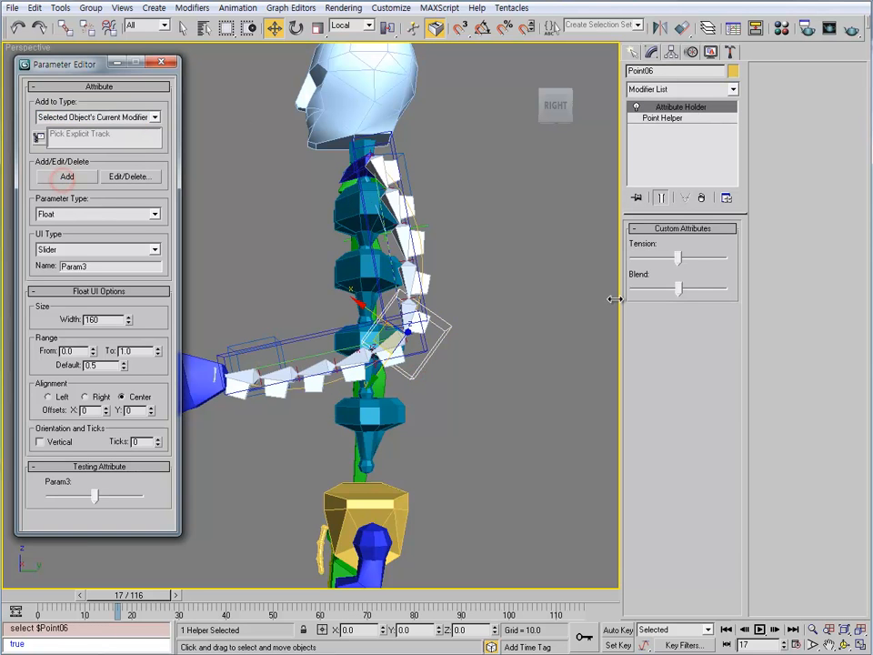
{"action": "mouse_move", "coordinate": [680, 291]}
{"action": "left_mouse_down"}
{"action": "mouse_move", "coordinate": [642, 291]}
{"action": "mouse_move", "coordinate": [682, 291]}
{"action": "left_mouse_up"}
{"action": "left_click", "coordinate": [161, 62]}
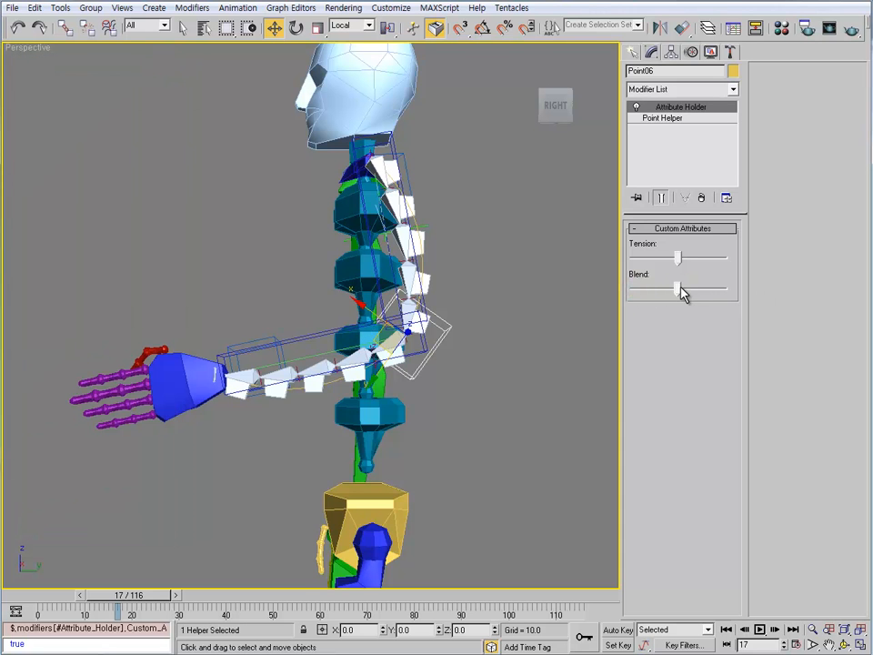
- Select the whole arm bone chain, save it as a named selection set called Bones, and hide it
{"action": "scroll", "coordinate": [423, 406], "scroll_direction": "up", "scroll_amount": 6}
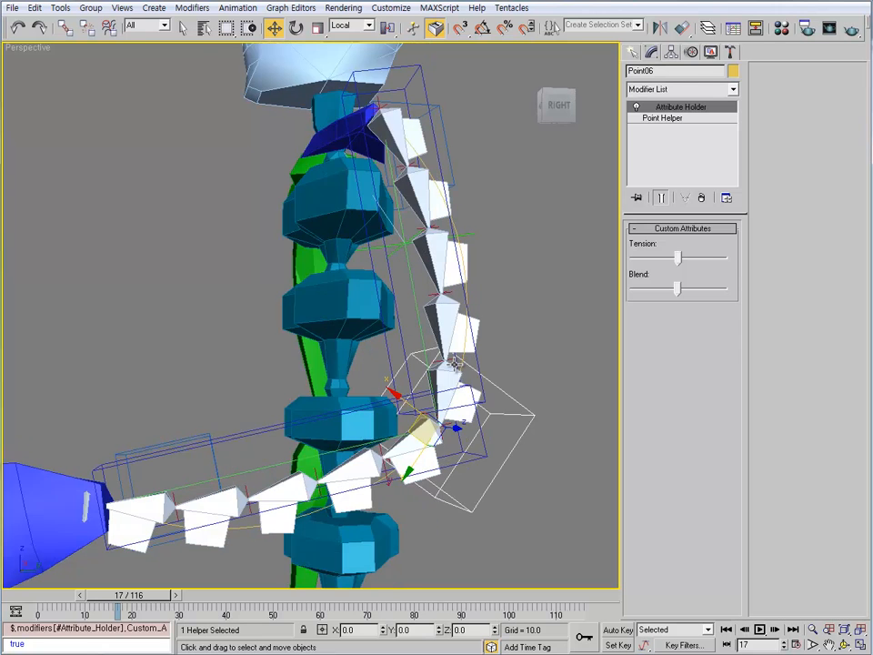
{"action": "left_click", "coordinate": [416, 120]}
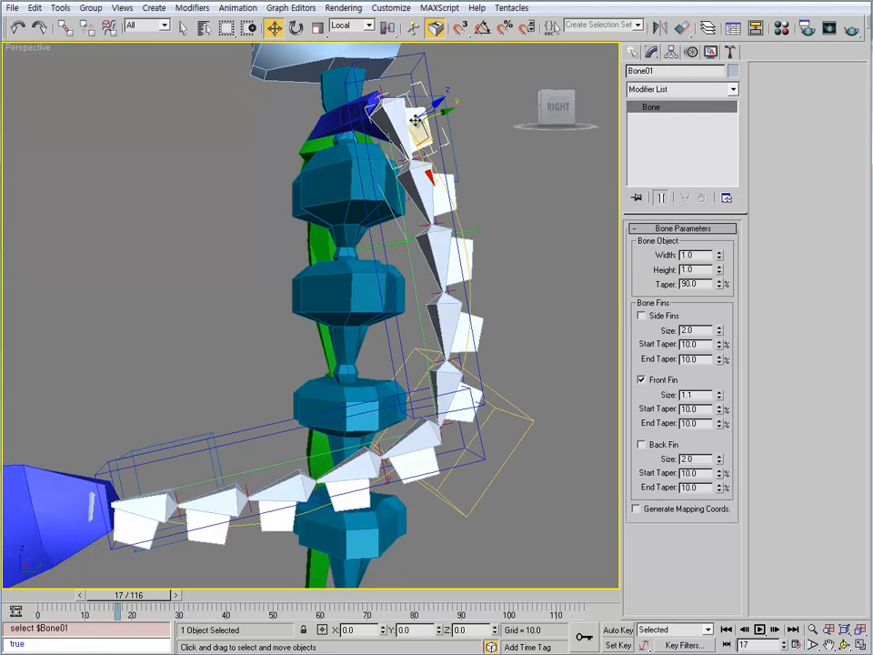
{"action": "double_click", "coordinate": [440, 131]}
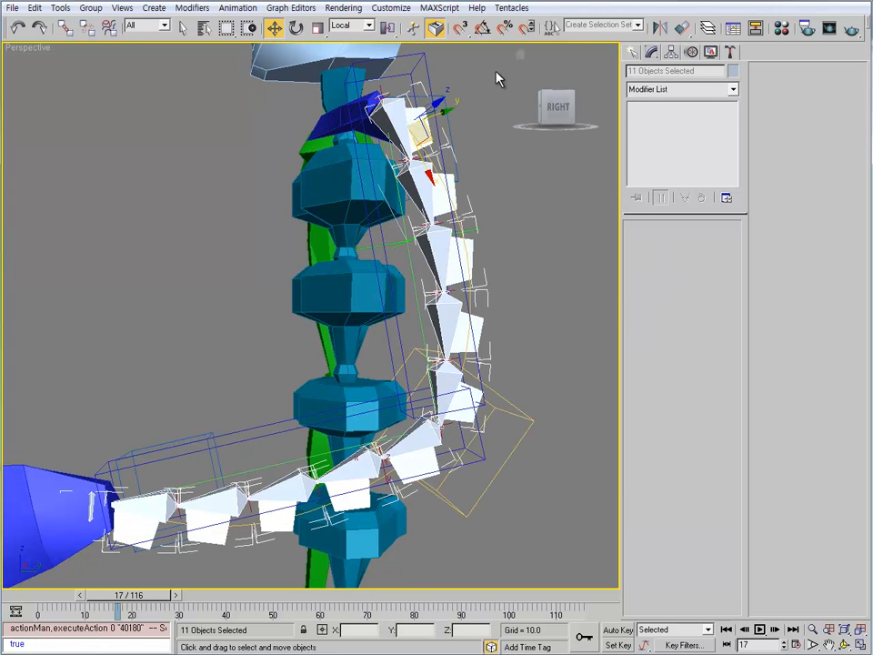
{"action": "left_click", "coordinate": [602, 25]}
{"action": "type", "text": "Bones"}
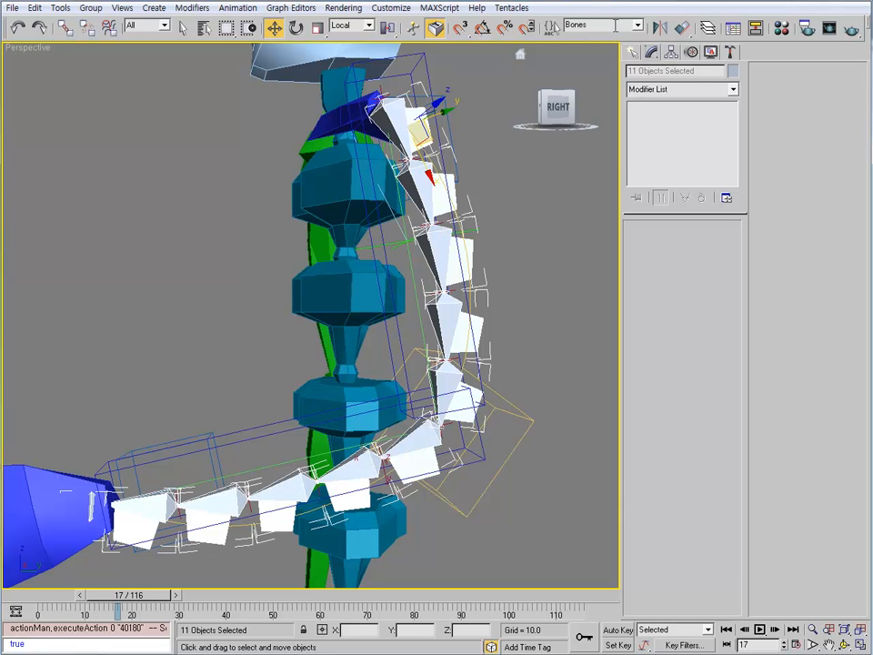
{"action": "key", "text": "alt+h"}
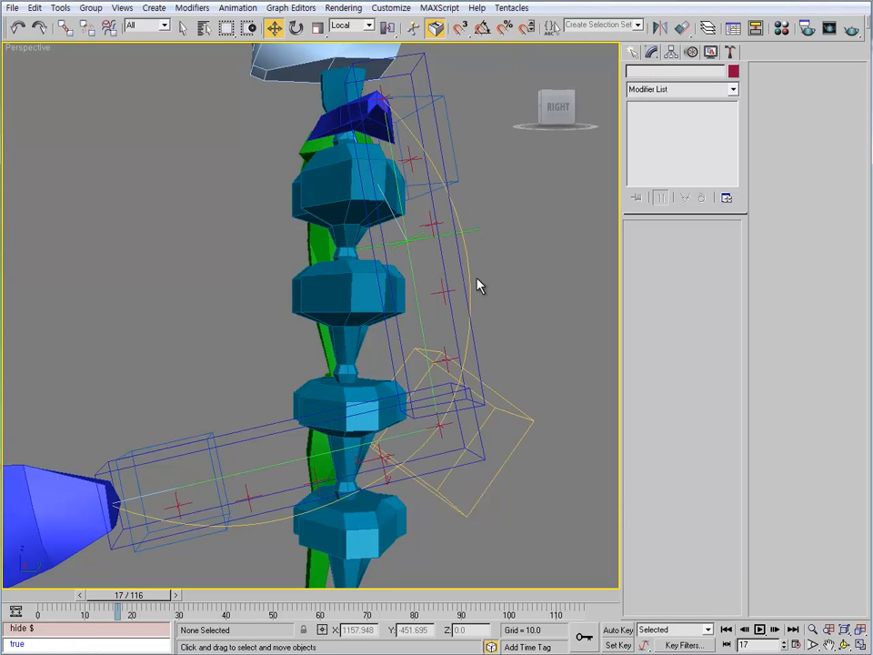
- Select the second upper-arm point helper, Point12, and examine the path weights of its position constraint
{"action": "middle_click_drag", "start_coordinate": [475, 257], "coordinate": [469, 248]}
{"action": "mouse_move", "coordinate": [468, 296]}
{"action": "middle_mouse_down", "text": "alt"}
{"action": "mouse_move", "coordinate": [465, 307]}
{"action": "mouse_move", "coordinate": [470, 295]}
{"action": "middle_mouse_up", "text": "alt"}
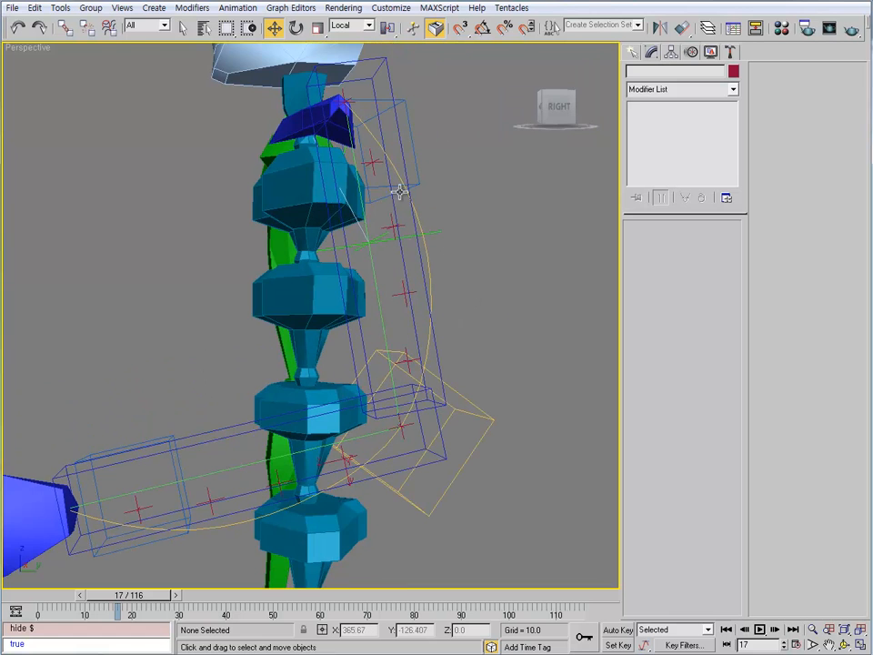
{"action": "left_click", "coordinate": [344, 94]}
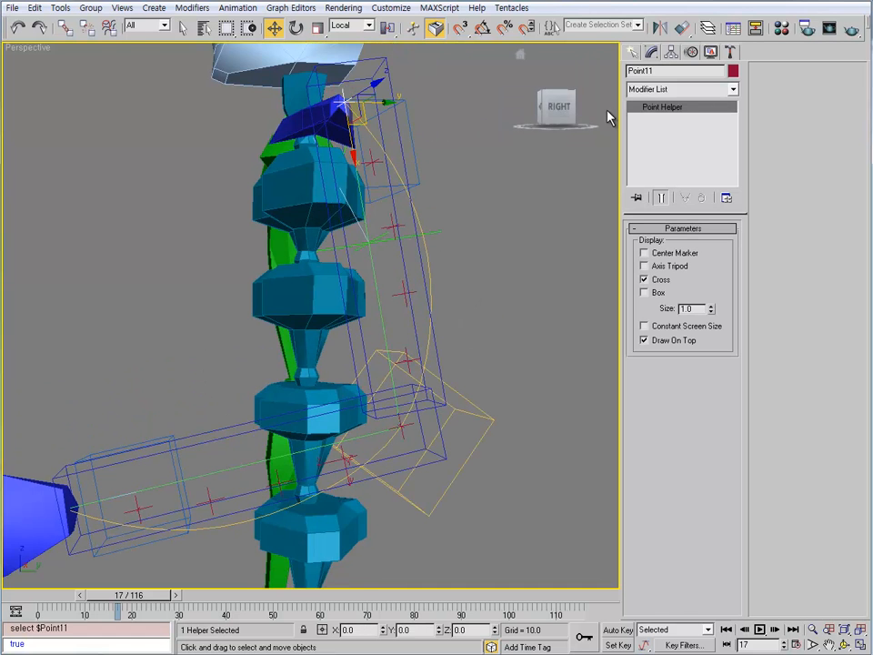
{"action": "middle_click_drag", "start_coordinate": [431, 124], "coordinate": [535, 156], "text": "alt"}
{"action": "left_click", "coordinate": [377, 164]}
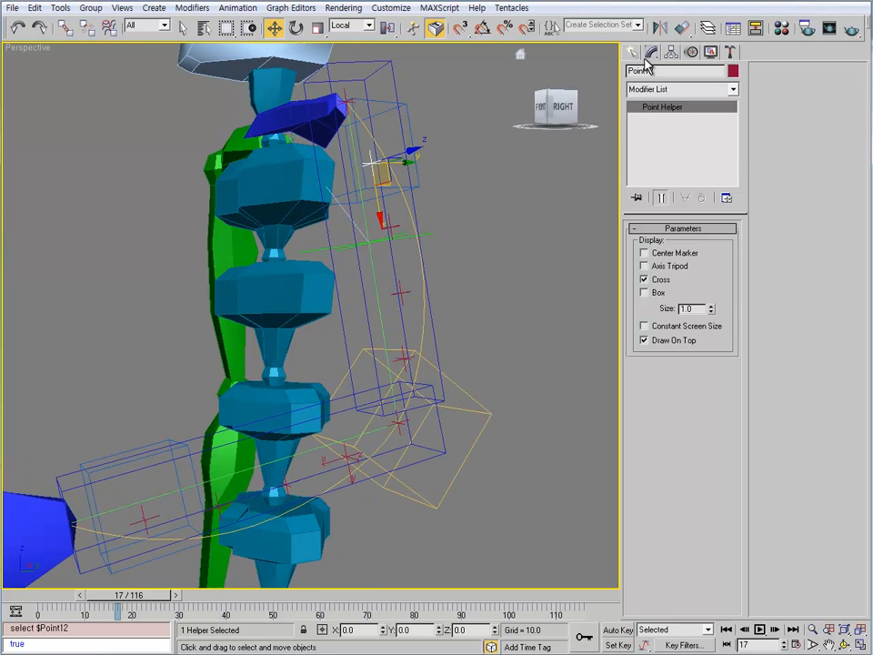
{"action": "left_click", "coordinate": [692, 52]}
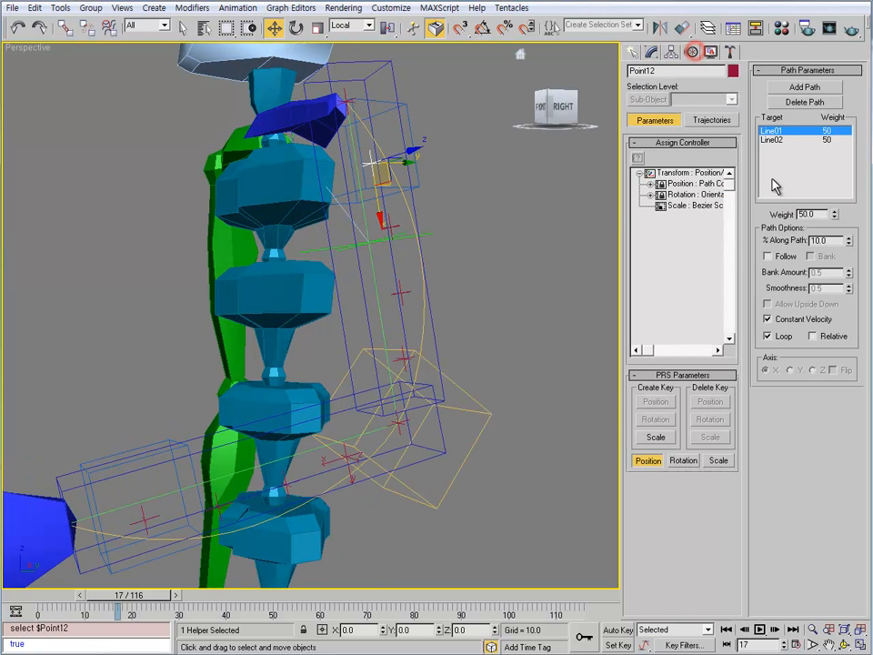
{"action": "left_click", "coordinate": [828, 134]}
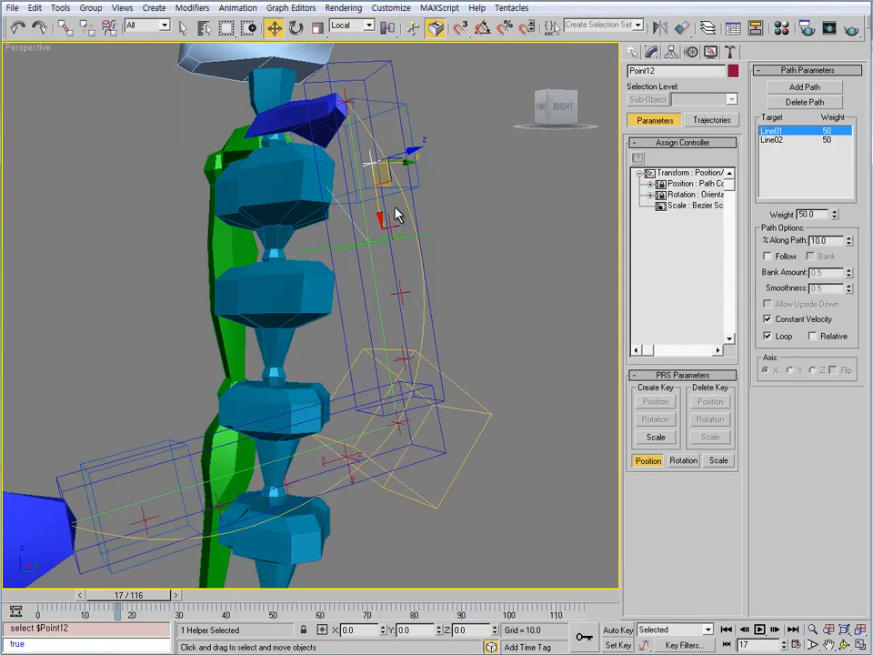
- Start a parameter wire from Point06's Attribute Holder Blend attribute to Point12's position Weight 0
{"action": "left_click", "coordinate": [482, 412]}
{"action": "right_click", "coordinate": [482, 412]}
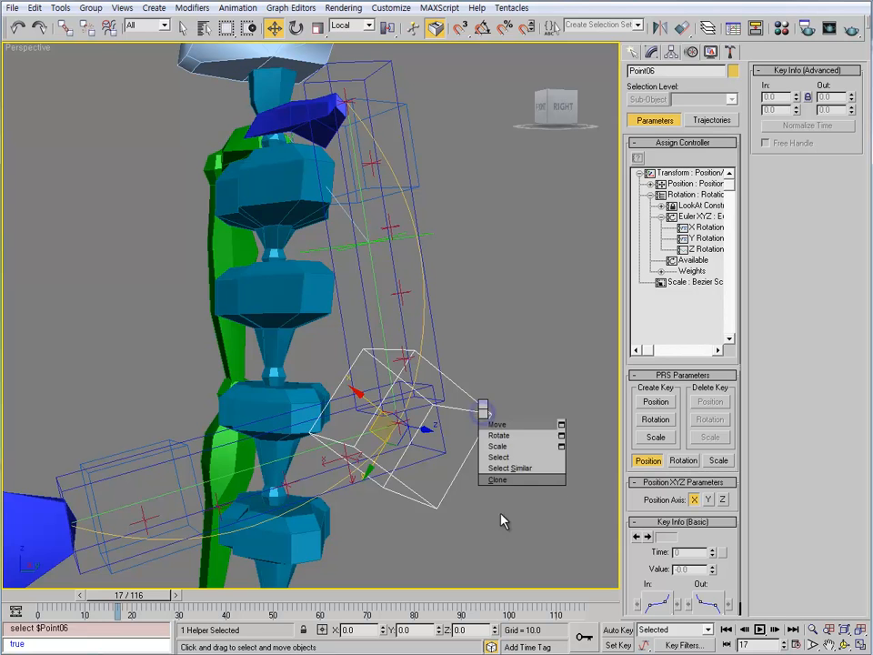
{"action": "left_click", "coordinate": [514, 524]}
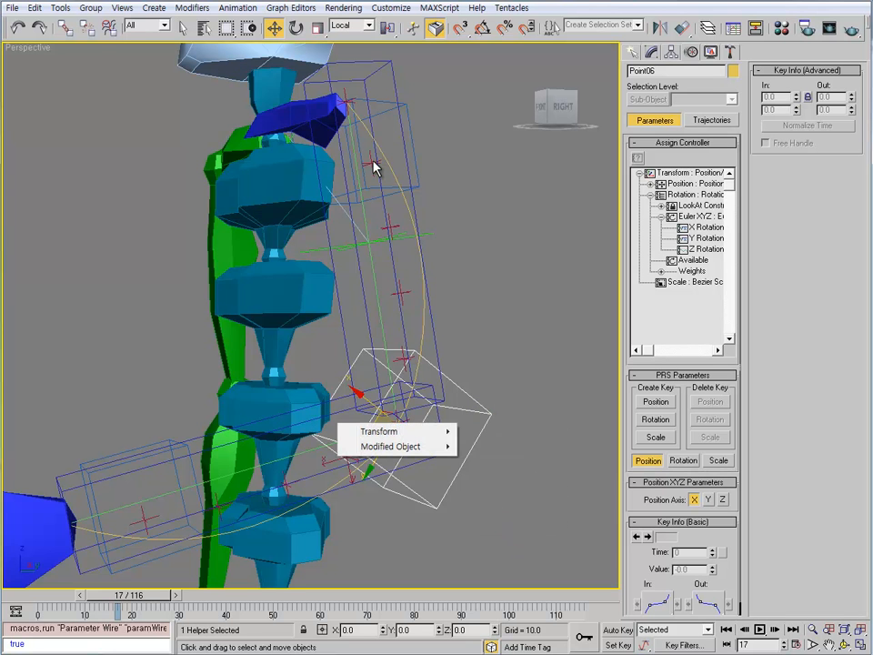
{"action": "mouse_move", "coordinate": [414, 446]}
{"action": "mouse_move", "coordinate": [509, 447]}
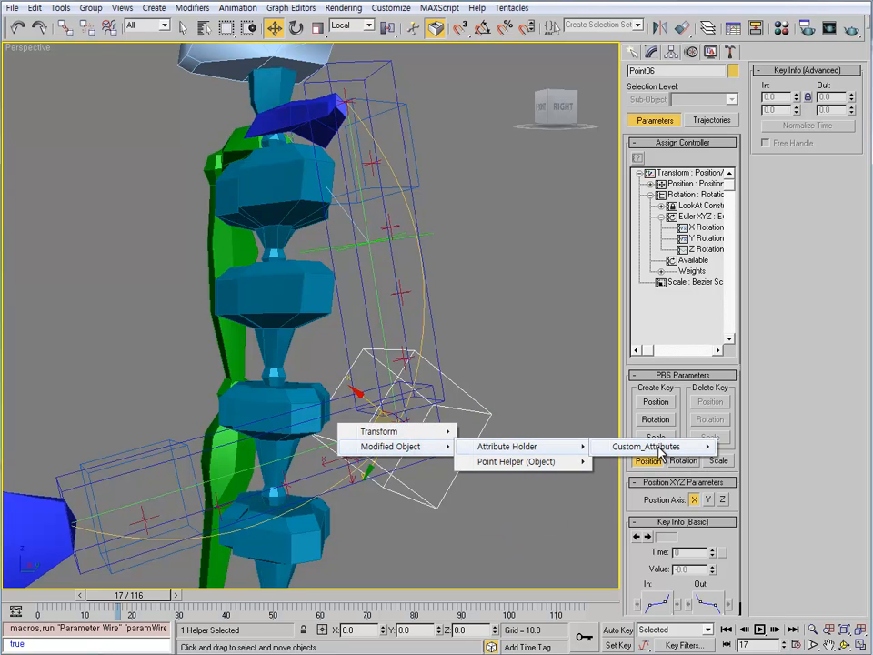
{"action": "mouse_move", "coordinate": [663, 447]}
{"action": "left_click", "coordinate": [749, 461]}
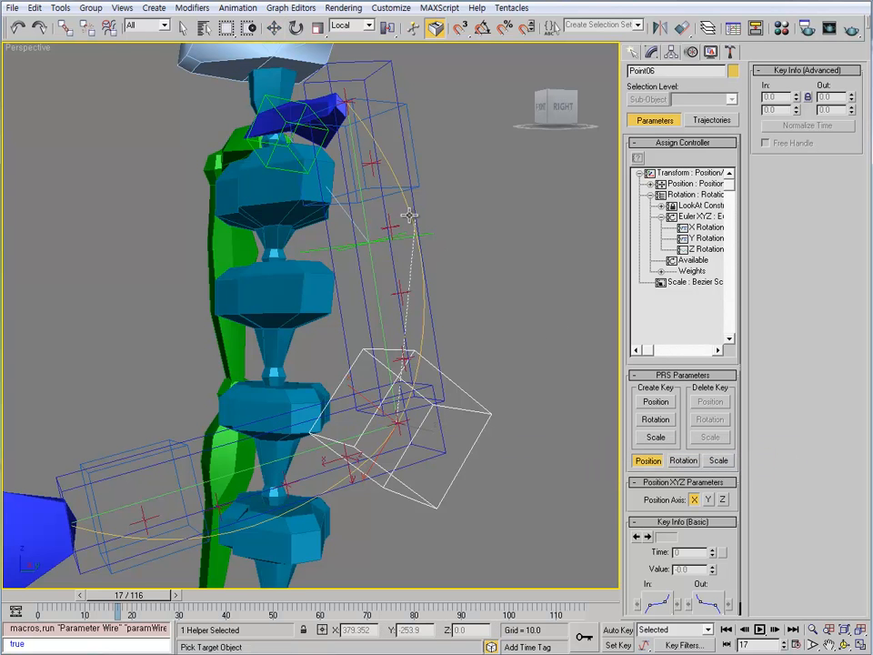
{"action": "left_click", "coordinate": [371, 163]}
{"action": "mouse_move", "coordinate": [382, 172]}
{"action": "left_click", "coordinate": [467, 172]}
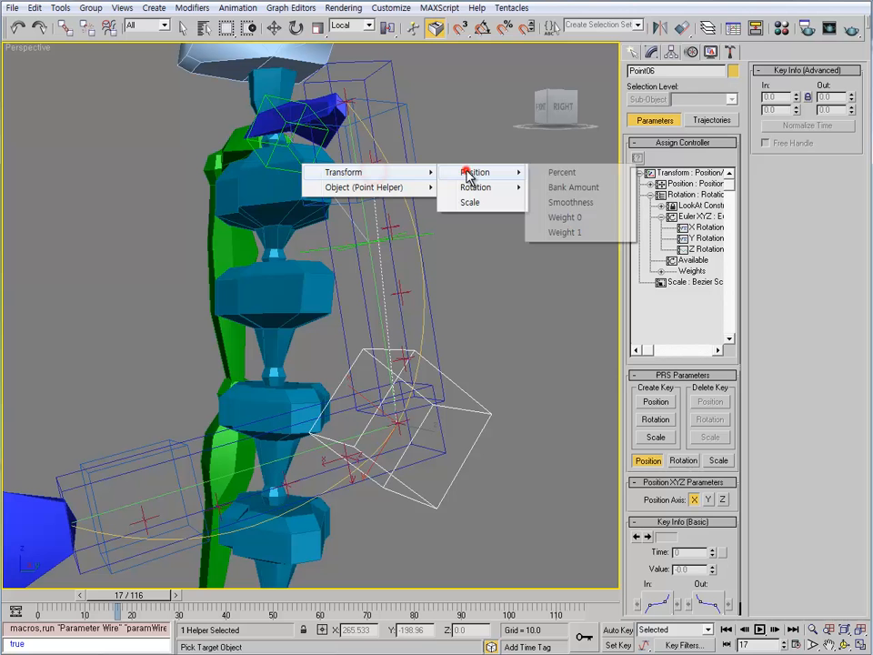
{"action": "left_click", "coordinate": [564, 217]}
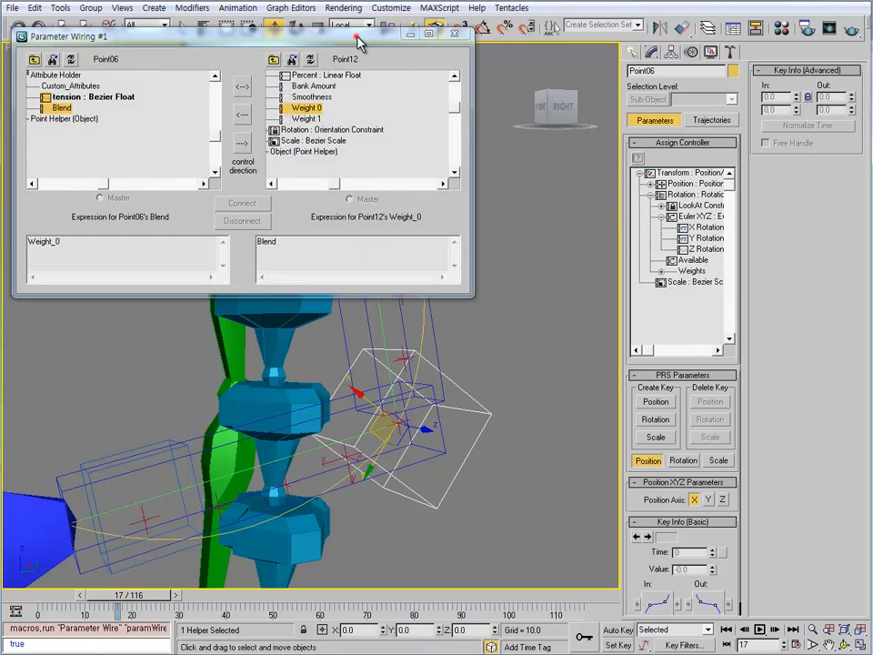
- Connect the wire one way so that Point06's Blend controls Point12's Weight 0, keeping the arm helpers in view
{"action": "left_click_drag", "start_coordinate": [362, 20], "coordinate": [345, 397]}
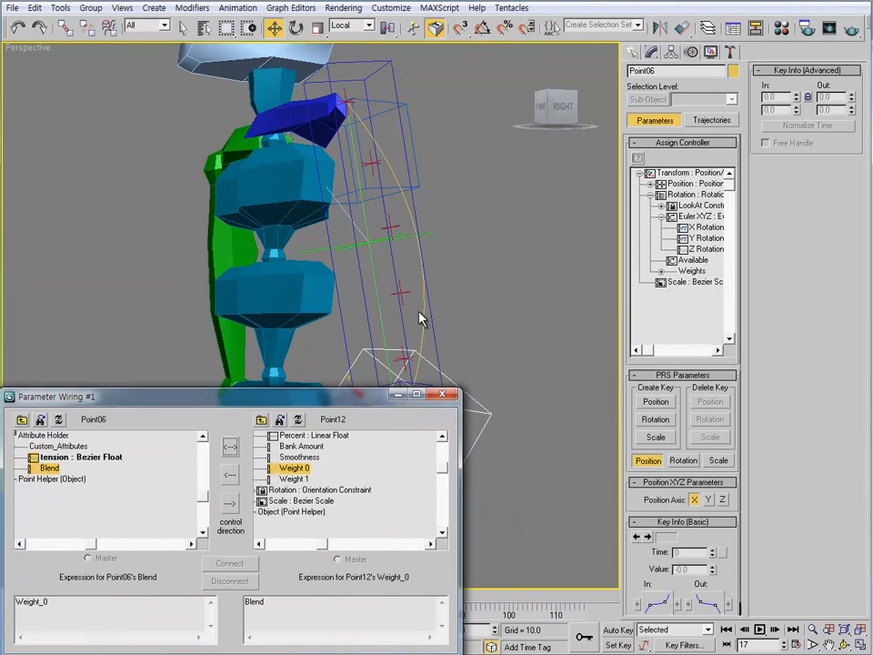
{"action": "middle_click_drag", "start_coordinate": [441, 236], "coordinate": [464, 177]}
{"action": "left_click", "coordinate": [656, 52]}
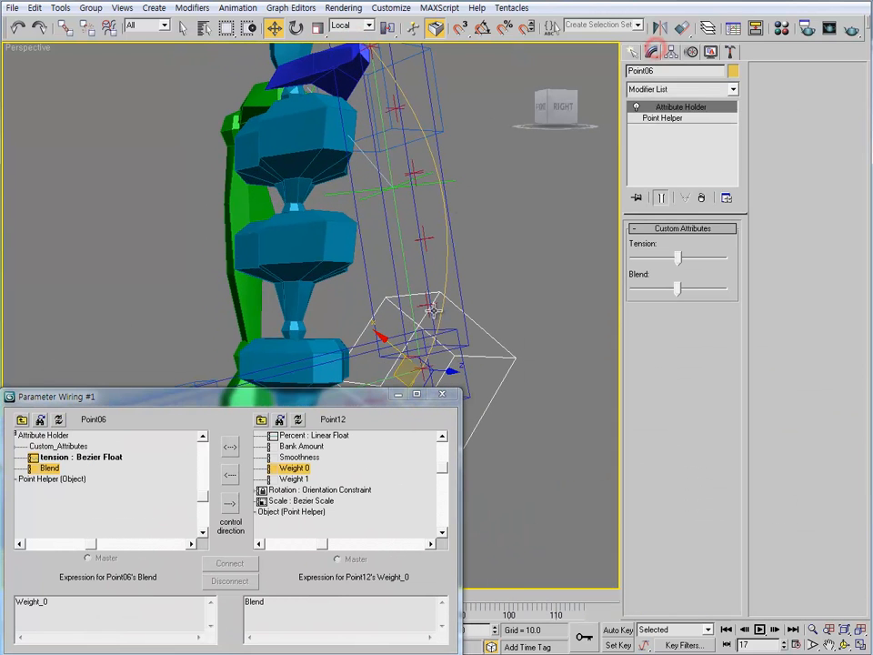
{"action": "scroll", "coordinate": [410, 310], "scroll_direction": "down", "scroll_amount": 5}
{"action": "scroll", "coordinate": [428, 287], "scroll_direction": "up", "scroll_amount": 5}
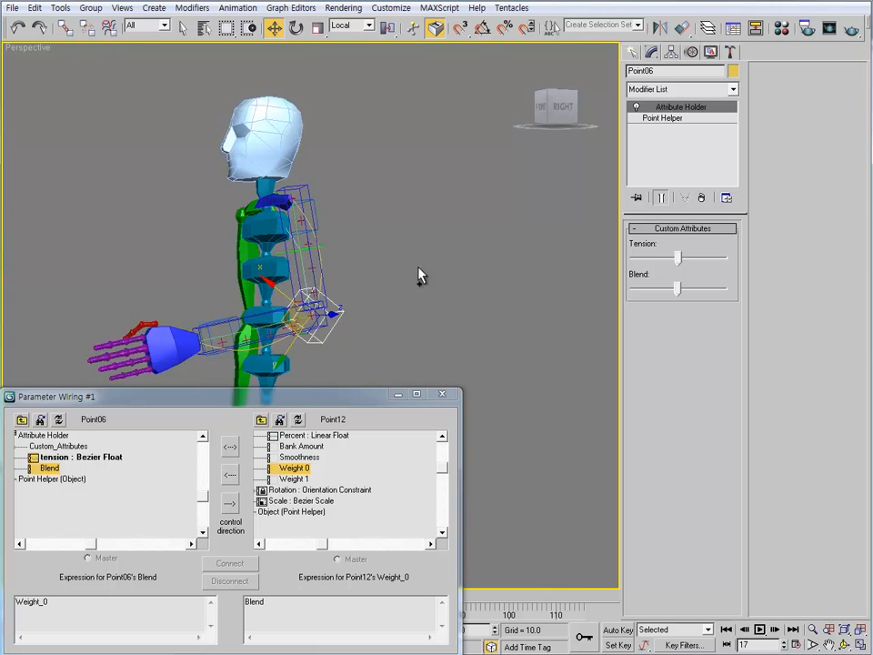
{"action": "middle_click_drag", "start_coordinate": [329, 319], "coordinate": [466, 311]}
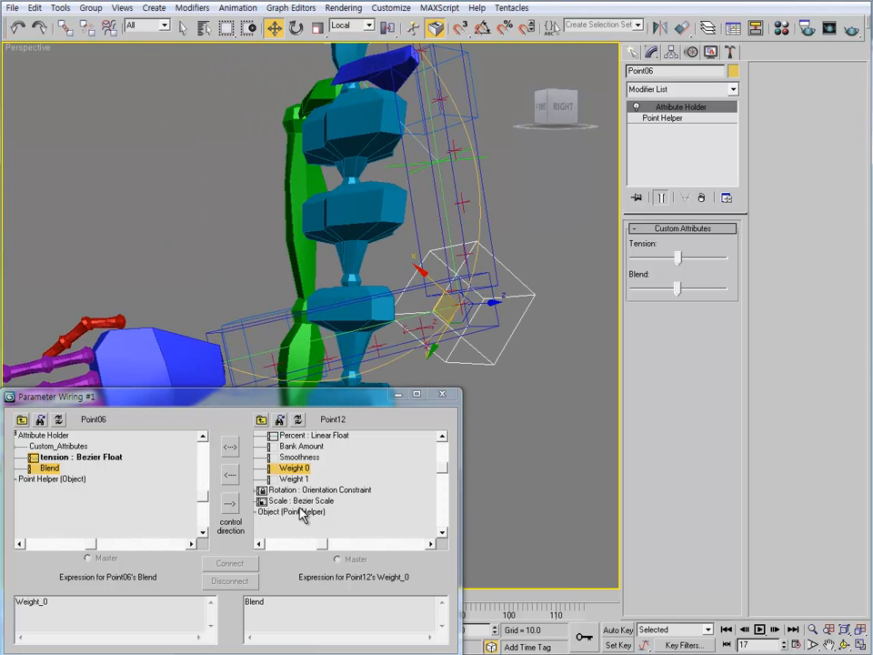
{"action": "left_click", "coordinate": [230, 506]}
{"action": "left_click", "coordinate": [229, 563]}
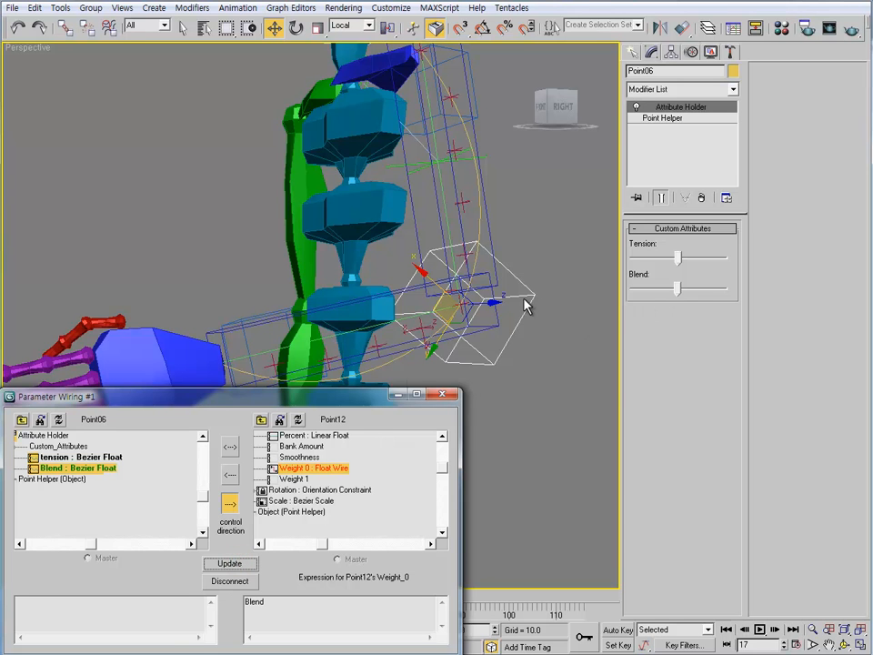
- Wire Point06's Blend one way to Point12's Weight 1 with the expression 1 - Blend
{"action": "left_click", "coordinate": [293, 478]}
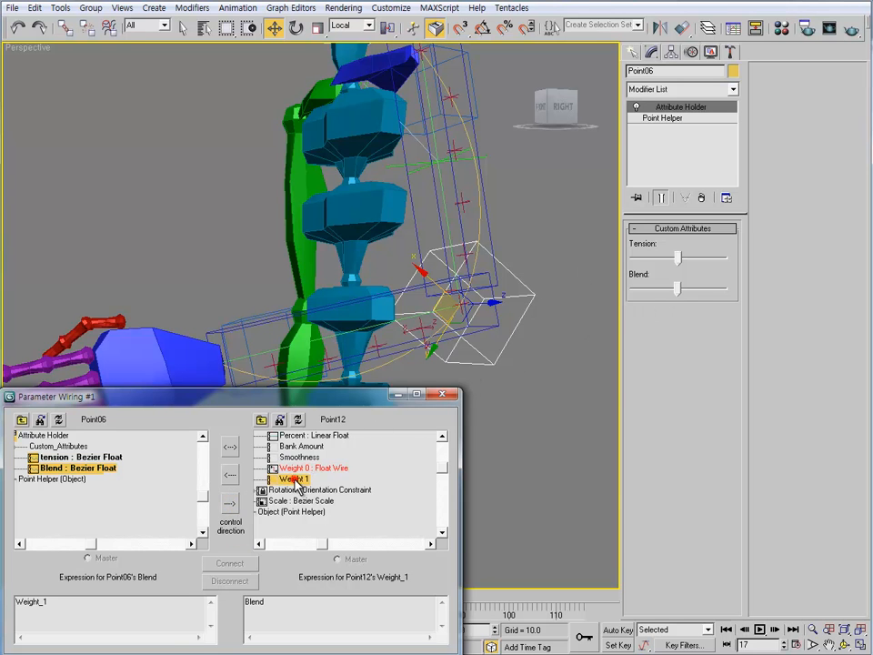
{"action": "left_click", "coordinate": [230, 505]}
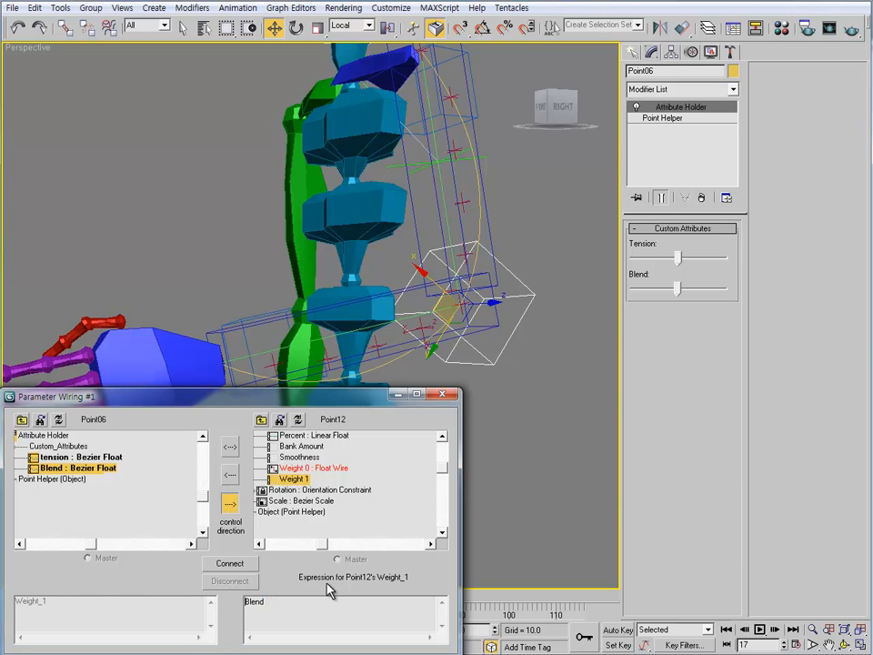
{"action": "key", "text": "Home"}
{"action": "type", "text": "1-"}
{"action": "left_click", "coordinate": [238, 564]}
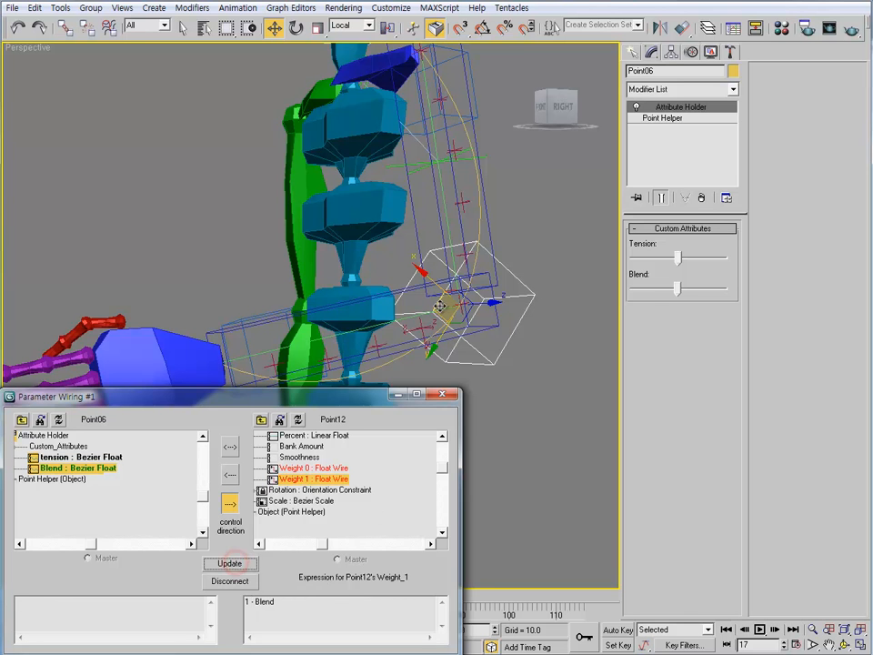
- Vary Point06's Blend attribute over its range and examine how Point12 moves along the upper arm, finishing at the minimum
{"action": "left_click_drag", "start_coordinate": [677, 295], "coordinate": [739, 296]}
{"action": "middle_click_drag", "start_coordinate": [408, 173], "coordinate": [409, 303]}
{"action": "scroll", "coordinate": [414, 291], "scroll_direction": "up", "scroll_amount": 3}
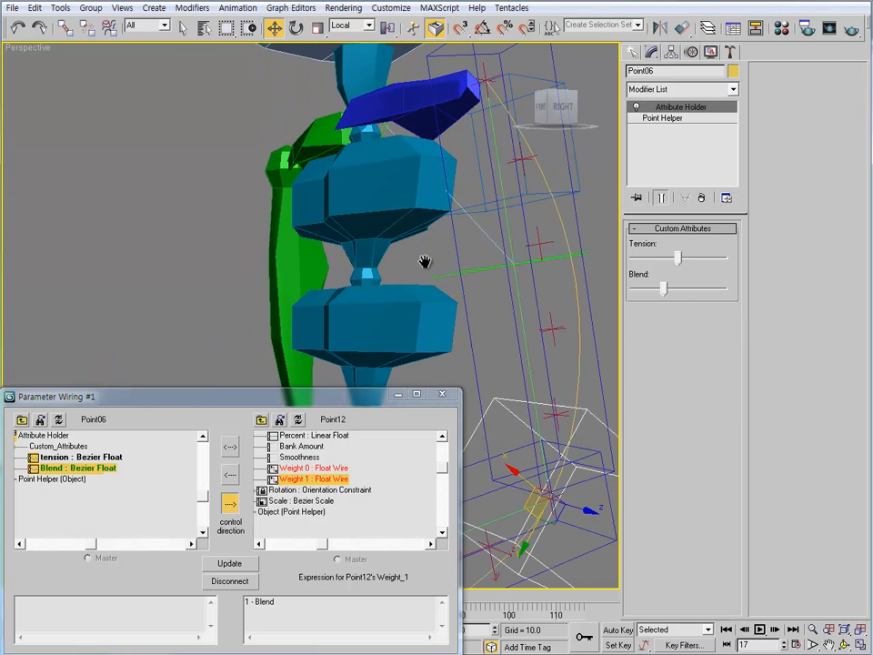
{"action": "mouse_move", "coordinate": [425, 261]}
{"action": "middle_mouse_down", "text": "alt"}
{"action": "mouse_move", "coordinate": [468, 256]}
{"action": "mouse_move", "coordinate": [419, 269]}
{"action": "mouse_move", "coordinate": [437, 271]}
{"action": "middle_mouse_up", "text": "alt"}
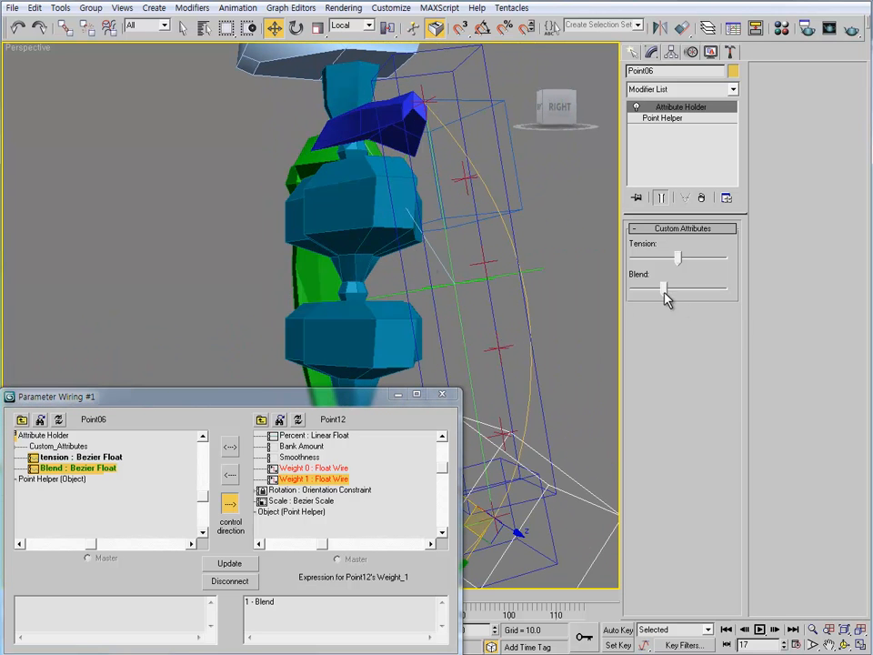
{"action": "left_click_drag", "start_coordinate": [686, 292], "coordinate": [614, 293]}
- Change the expression of the wire driving Point12's Weight 0 to 1 - Blend and update the connection
{"action": "left_click", "coordinate": [295, 468]}
{"action": "left_click", "coordinate": [248, 601]}
{"action": "type", "text": "1"}
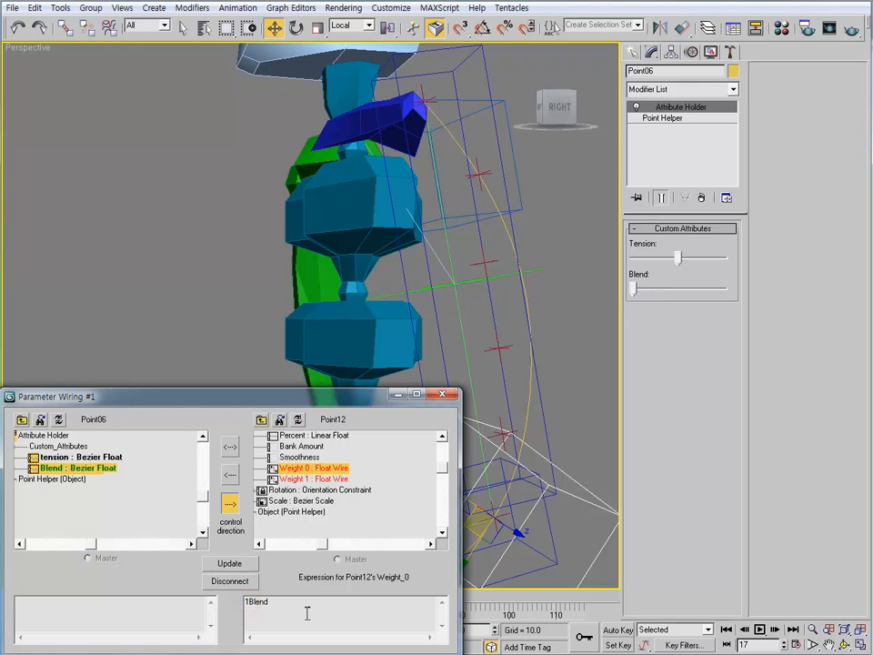
{"action": "left_click", "coordinate": [289, 479]}
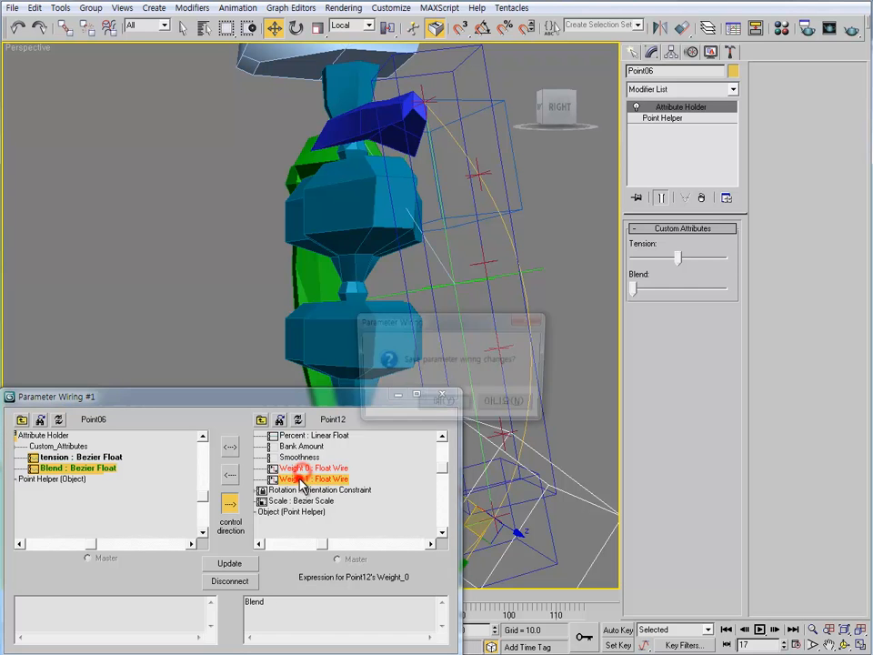
{"action": "left_click", "coordinate": [447, 410]}
{"action": "left_click", "coordinate": [296, 456]}
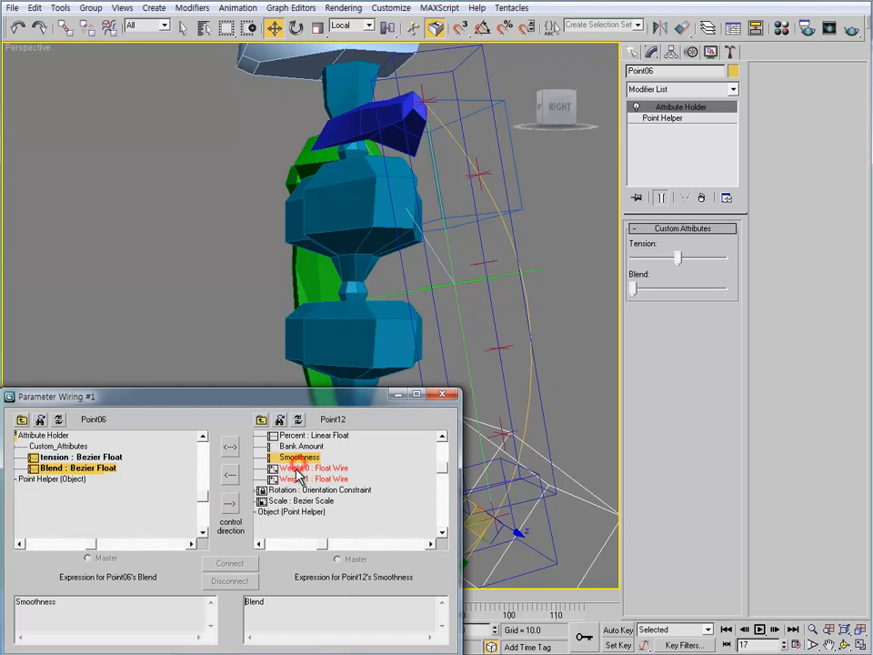
{"action": "left_click", "coordinate": [295, 467]}
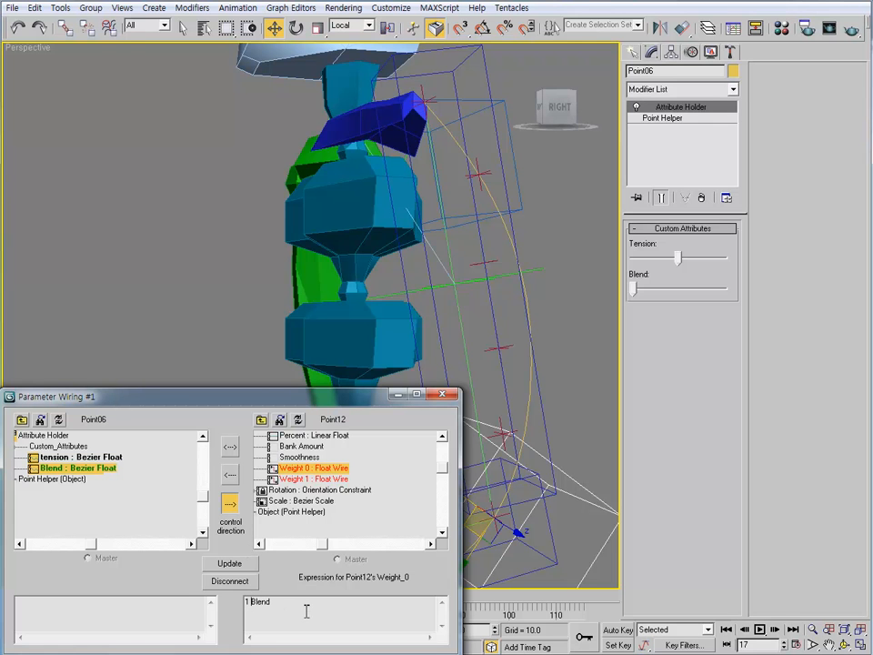
{"action": "left_click", "coordinate": [230, 565]}
- Change the expression of the wire driving Point12's Weight 1 to Blend and update the connection
{"action": "left_click", "coordinate": [305, 478]}
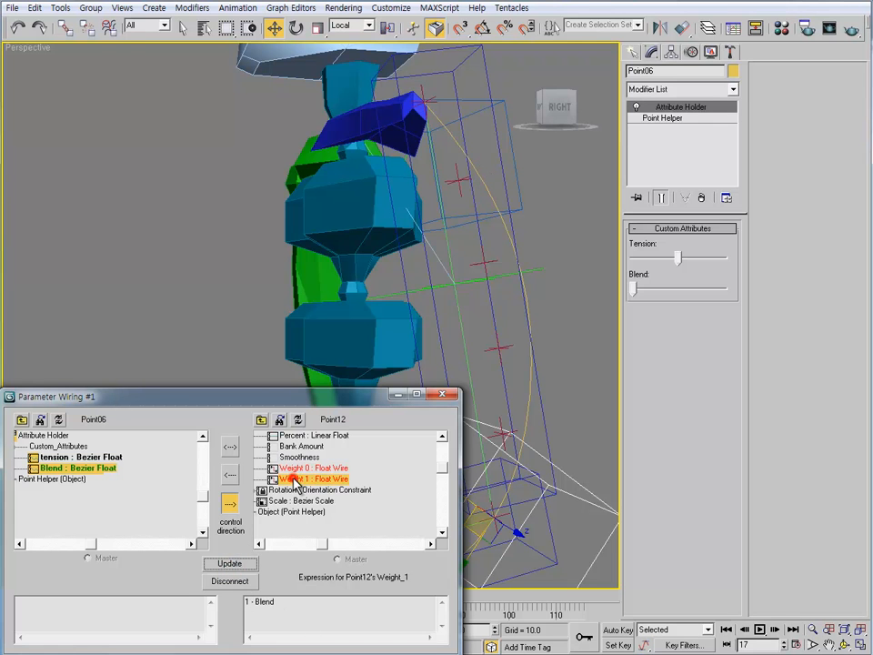
{"action": "left_click", "coordinate": [253, 604]}
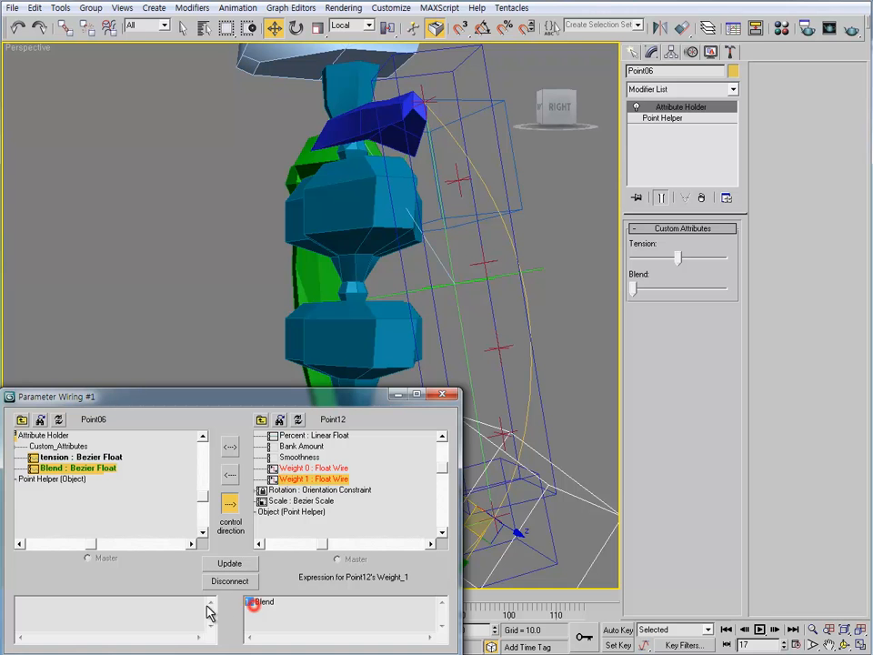
{"action": "left_click", "coordinate": [232, 563]}
- Test the reversed wiring by varying Point06's Blend, and check Point12's Weight 0 expression
{"action": "mouse_move", "coordinate": [634, 289]}
{"action": "left_mouse_down"}
{"action": "mouse_move", "coordinate": [711, 289]}
{"action": "mouse_move", "coordinate": [643, 289]}
{"action": "left_mouse_up"}
{"action": "middle_click_drag", "start_coordinate": [414, 276], "coordinate": [550, 280], "text": "alt"}
{"action": "left_click_drag", "start_coordinate": [641, 289], "coordinate": [684, 291]}
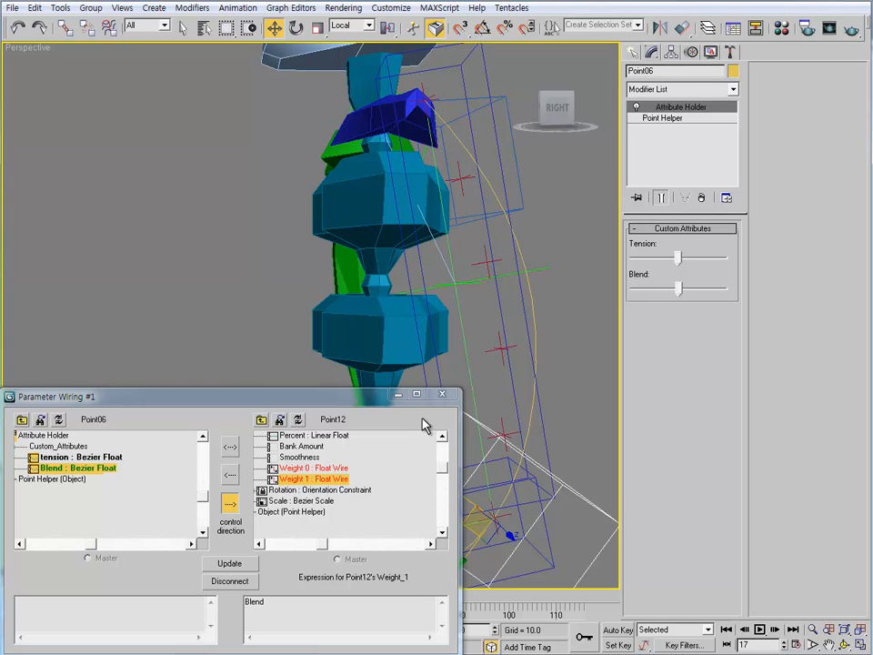
{"action": "left_click", "coordinate": [309, 468]}
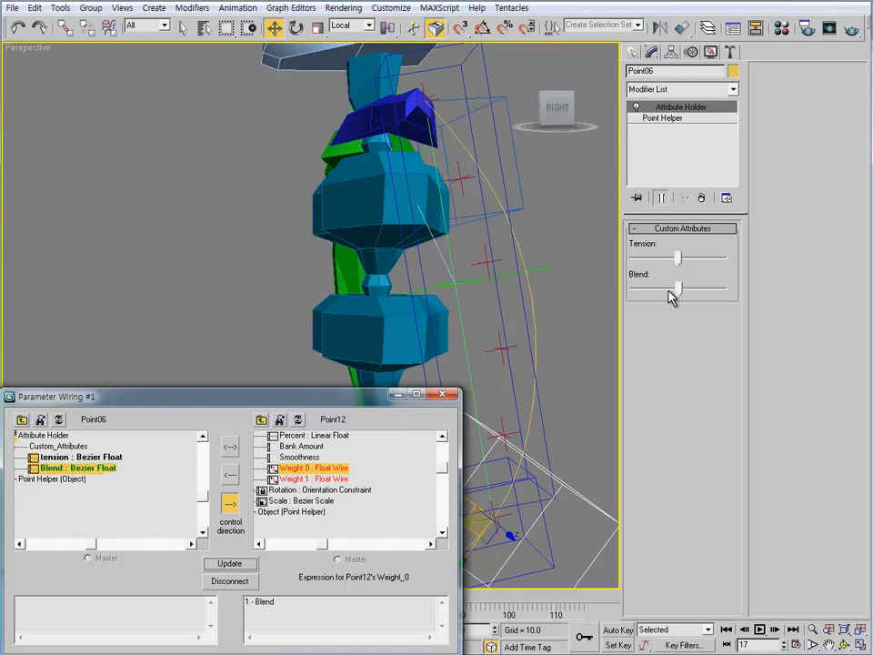
{"action": "left_click_drag", "start_coordinate": [677, 290], "coordinate": [651, 290]}
- Load the next upper-arm helper, Point13, as the wiring target and set Blend to control its path constraint Weight 0 one way
{"action": "left_click", "coordinate": [488, 263]}
{"action": "middle_click_drag", "start_coordinate": [489, 263], "coordinate": [506, 267]}
{"action": "scroll", "coordinate": [474, 232], "scroll_direction": "down", "scroll_amount": 3}
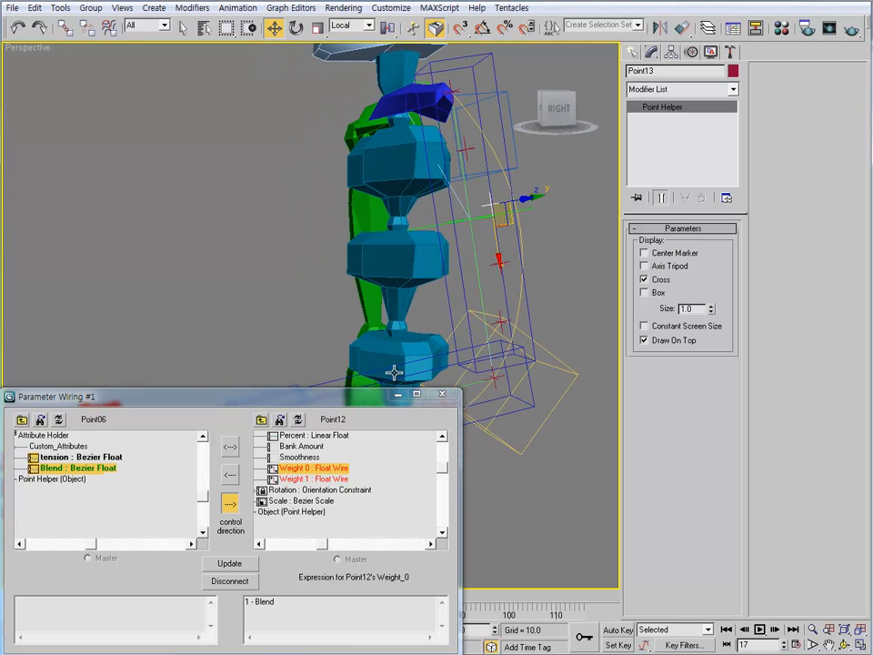
{"action": "left_click", "coordinate": [297, 420]}
{"action": "left_click", "coordinate": [275, 445]}
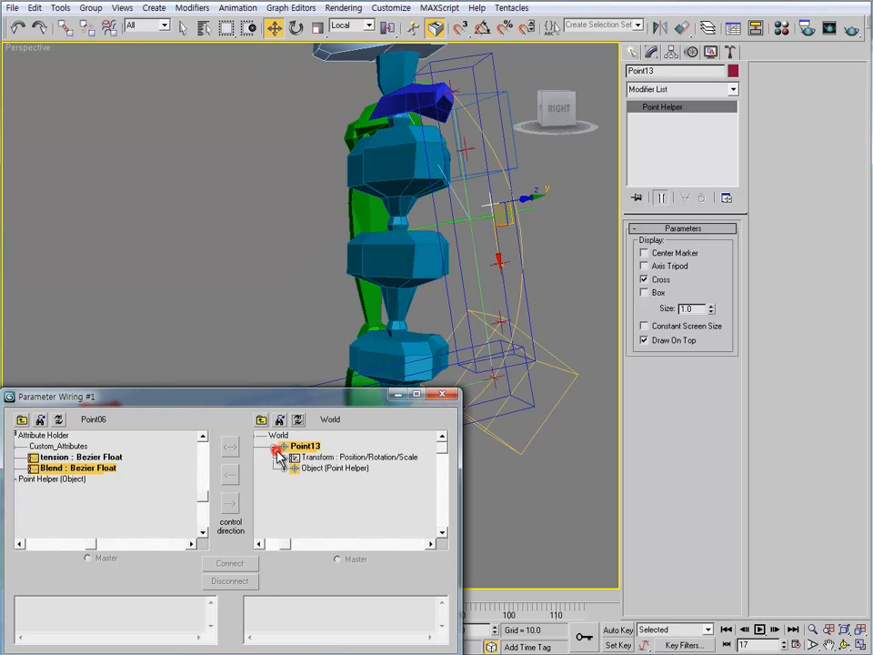
{"action": "left_click", "coordinate": [284, 457]}
{"action": "left_click", "coordinate": [295, 467]}
{"action": "left_click", "coordinate": [332, 511]}
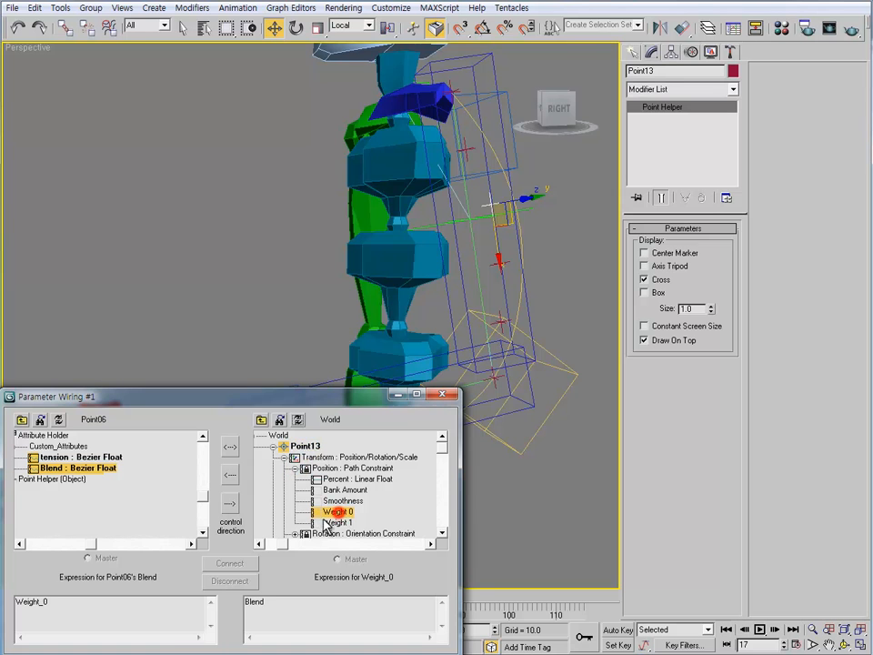
{"action": "left_click", "coordinate": [230, 505]}
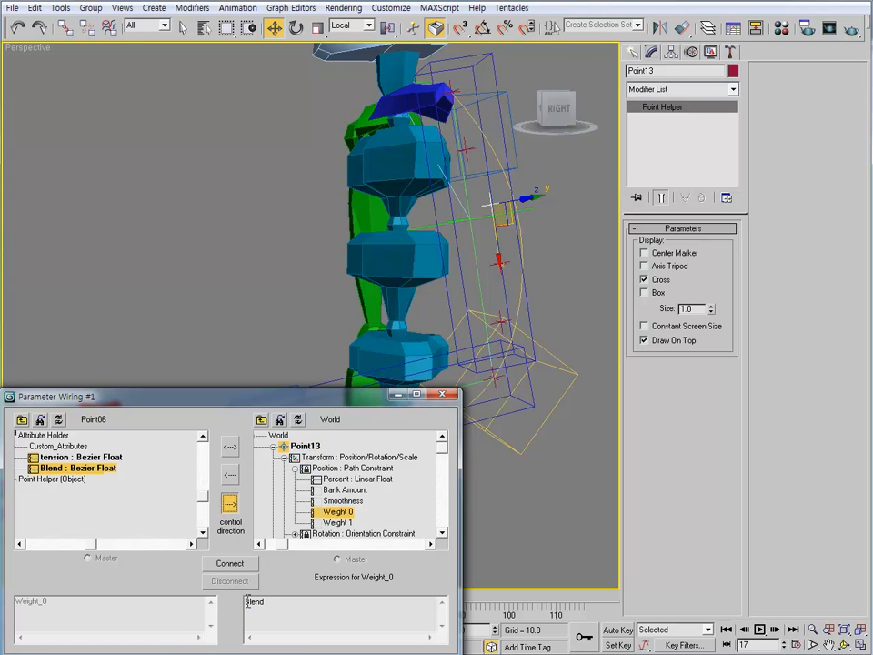
- Connect Point06's Blend to Point13's Weight 0 with the expression 1 - Blend, correcting the spacing around the minus sign
{"action": "left_click", "coordinate": [247, 601]}
{"action": "type", "text": "1-"}
{"action": "key", "text": "ctrl+a"}
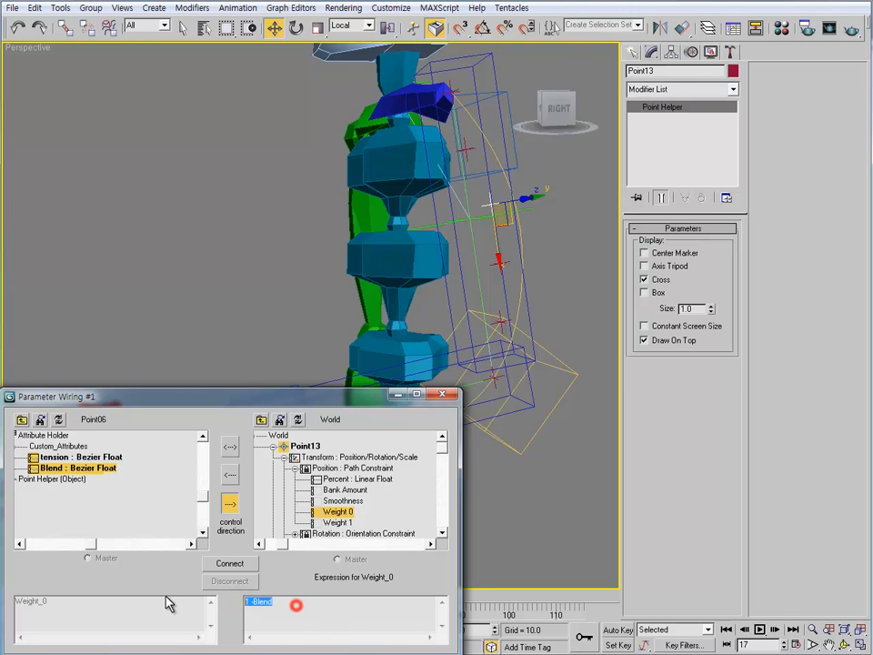
{"action": "left_click", "coordinate": [233, 564]}
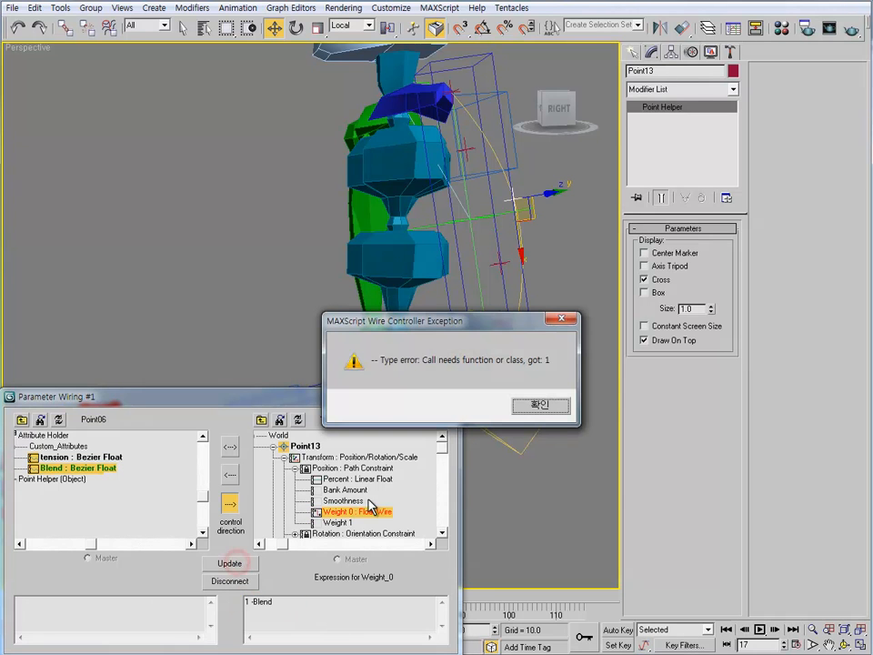
{"action": "left_click", "coordinate": [538, 406]}
{"action": "left_click", "coordinate": [252, 602]}
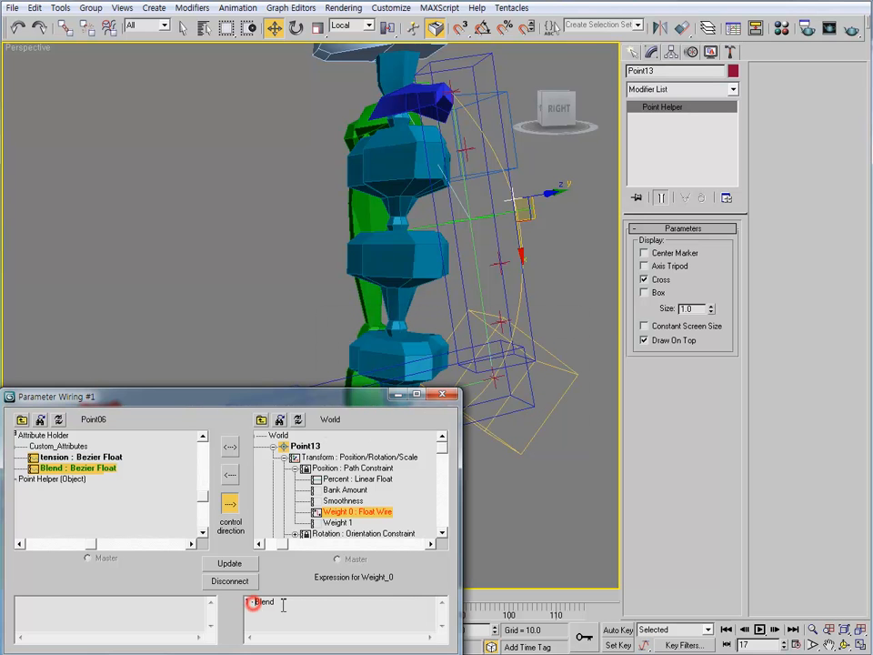
{"action": "left_click_drag", "start_coordinate": [245, 603], "coordinate": [250, 612]}
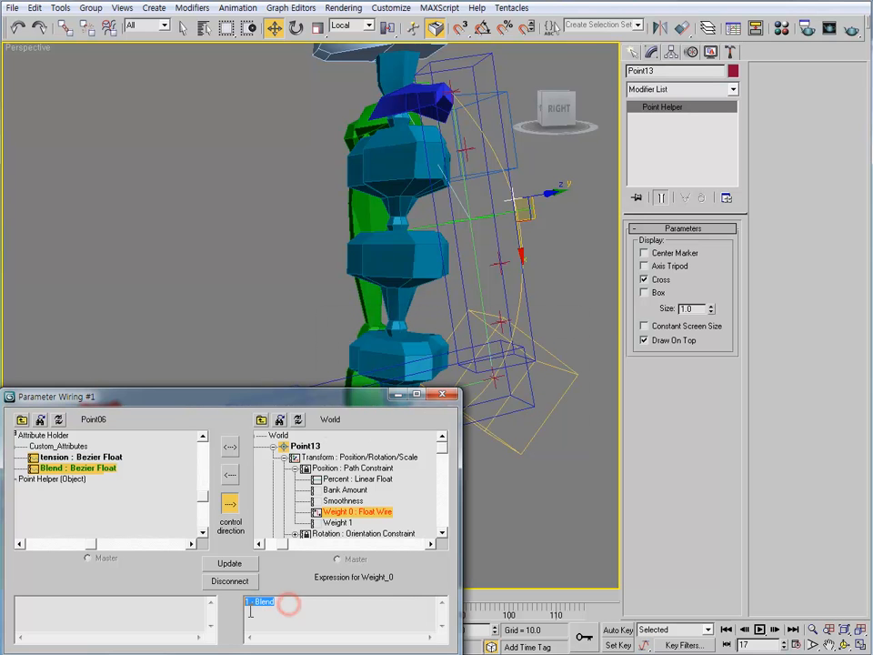
{"action": "left_click", "coordinate": [229, 563]}
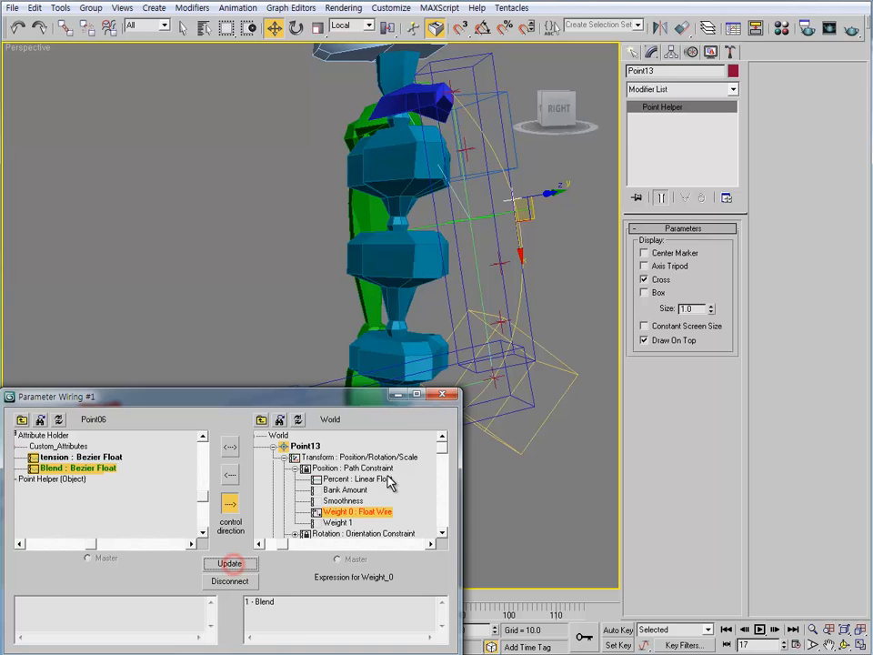
- Copy the 1 - Blend expression for reuse, and wire Point06's Blend directly to Point13's Weight 1
{"action": "double_click", "coordinate": [280, 605]}
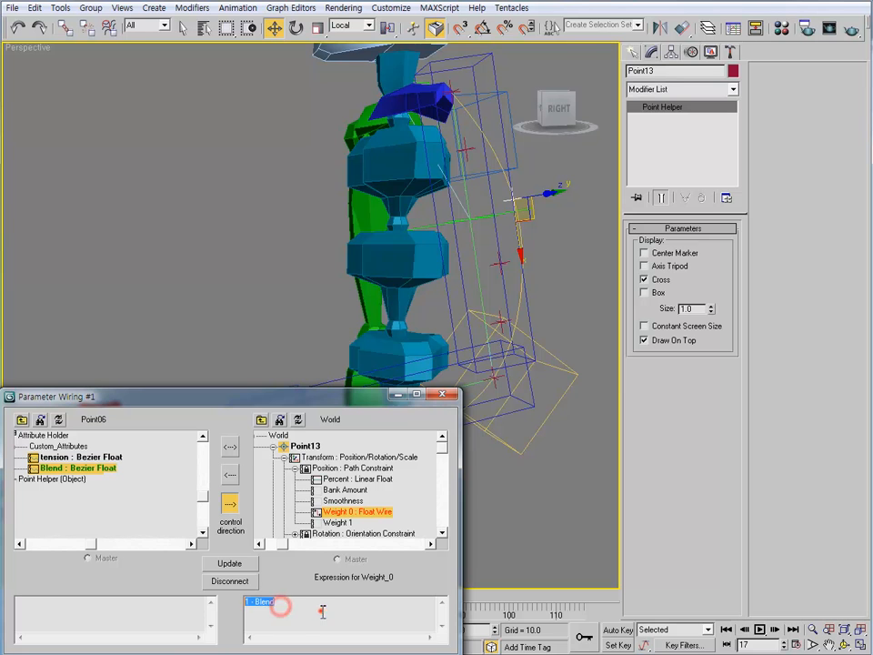
{"action": "left_click", "coordinate": [317, 610]}
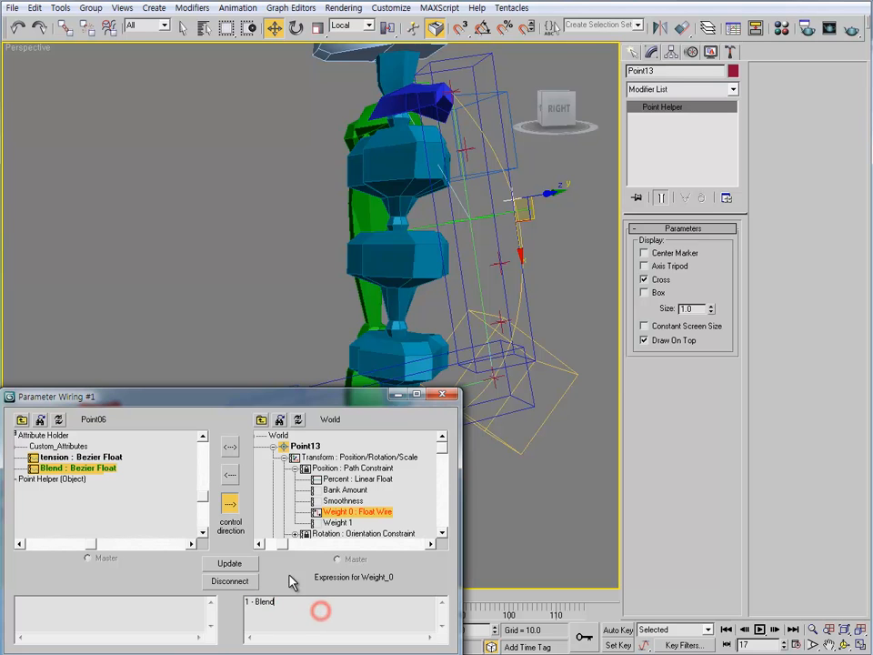
{"action": "left_click", "coordinate": [337, 522]}
{"action": "left_click", "coordinate": [229, 563]}
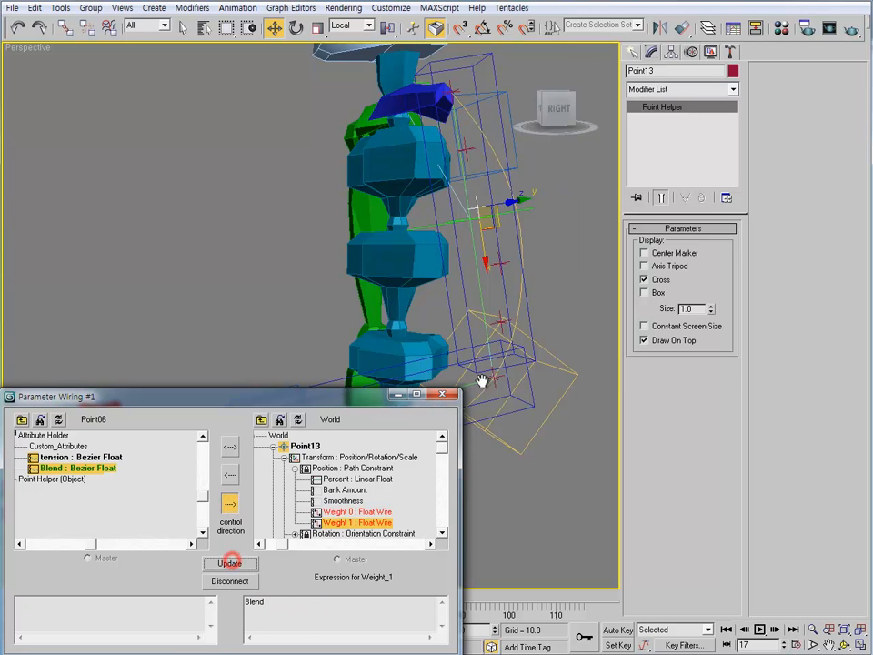
- Load Point14 as the wiring target and wire Point06's Blend one way to its path constraint Weight 0 with the expression 1 - Blend
{"action": "left_click", "coordinate": [491, 266]}
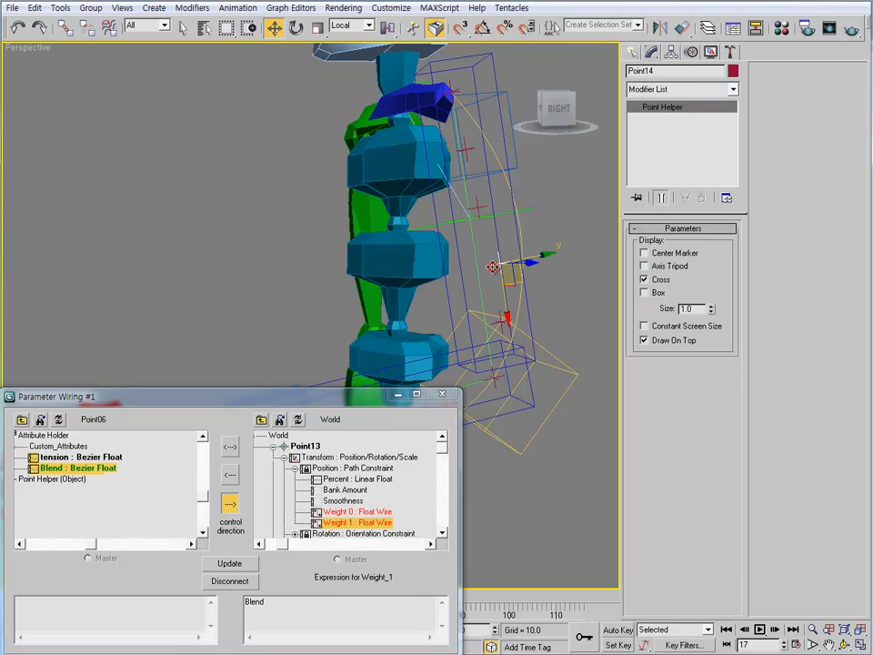
{"action": "left_click", "coordinate": [299, 420]}
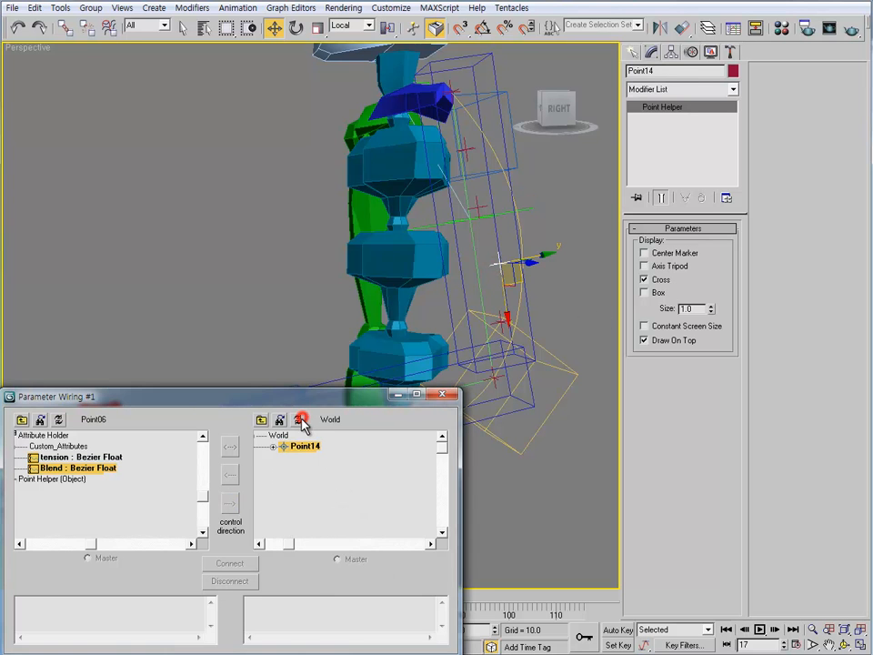
{"action": "left_click", "coordinate": [273, 447]}
{"action": "left_click", "coordinate": [285, 457]}
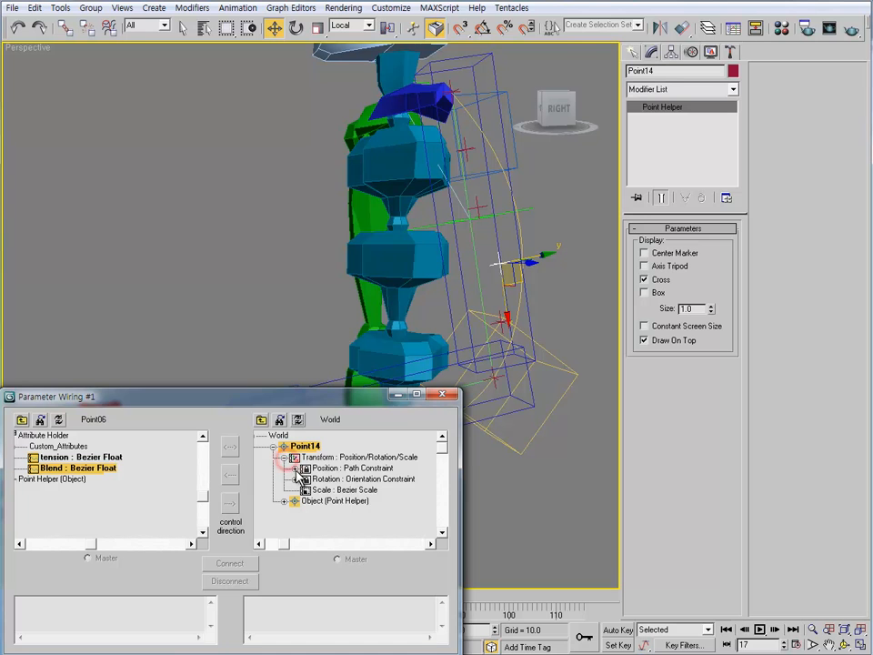
{"action": "left_click", "coordinate": [295, 467]}
{"action": "left_click", "coordinate": [337, 511]}
{"action": "left_click", "coordinate": [284, 602]}
{"action": "key", "text": "Home"}
{"action": "type", "text": "1 -"}
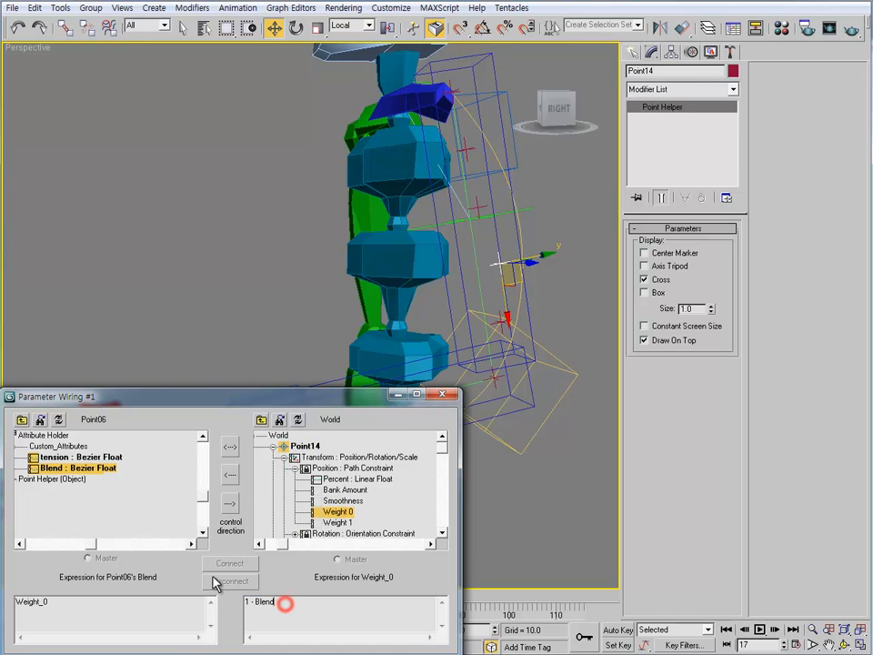
{"action": "left_click", "coordinate": [230, 503]}
{"action": "left_click", "coordinate": [229, 563]}
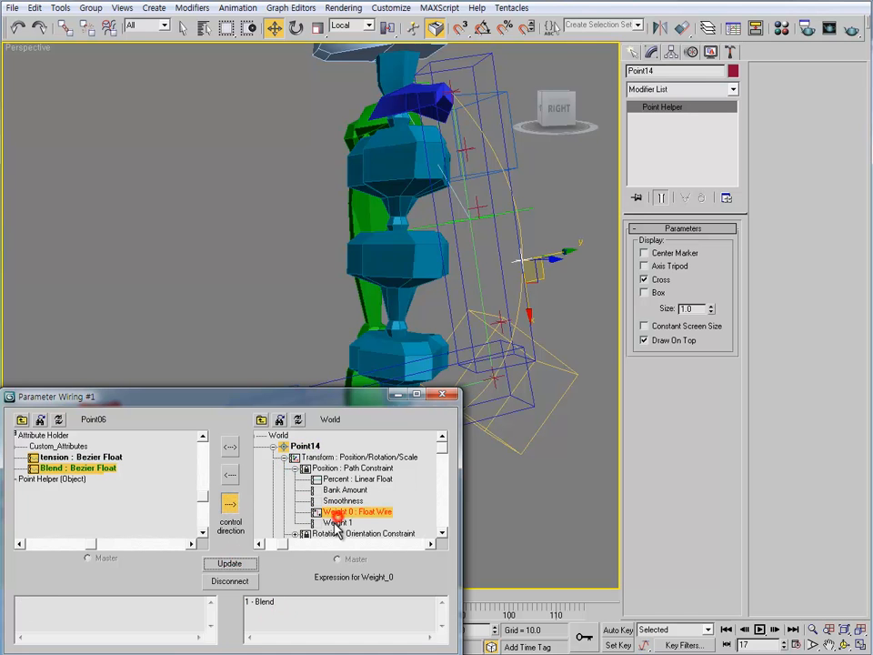
- Wire Point06's Blend one way to Point14's Weight 1 with the plain Blend expression
{"action": "left_click", "coordinate": [337, 523]}
{"action": "left_click", "coordinate": [230, 503]}
{"action": "left_click", "coordinate": [230, 563]}
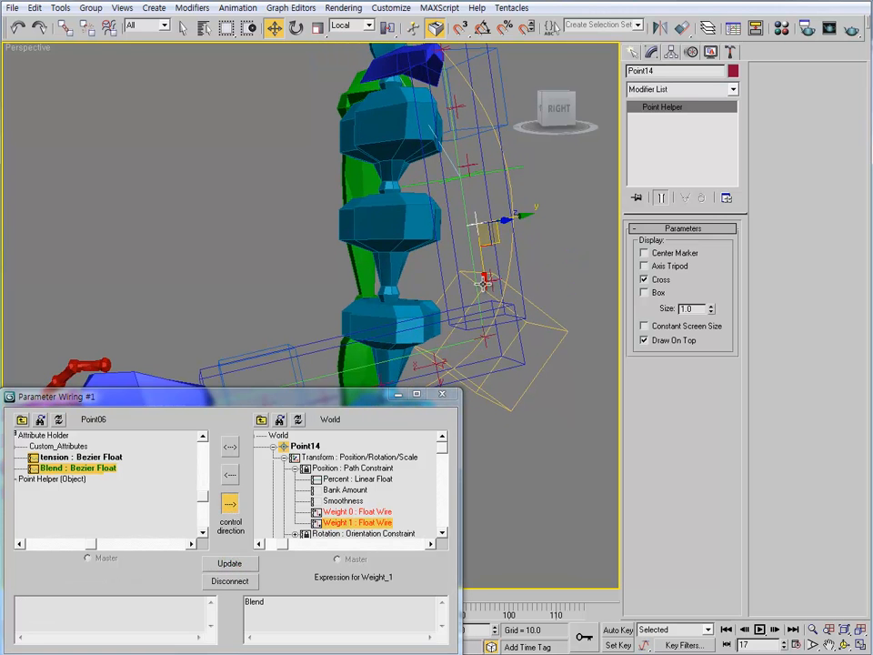
- Load Point15 into an enlarged wiring dialog and wire Point06's Blend one way to its Weight 0 with the expression 1 - Blend
{"action": "left_click", "coordinate": [490, 272]}
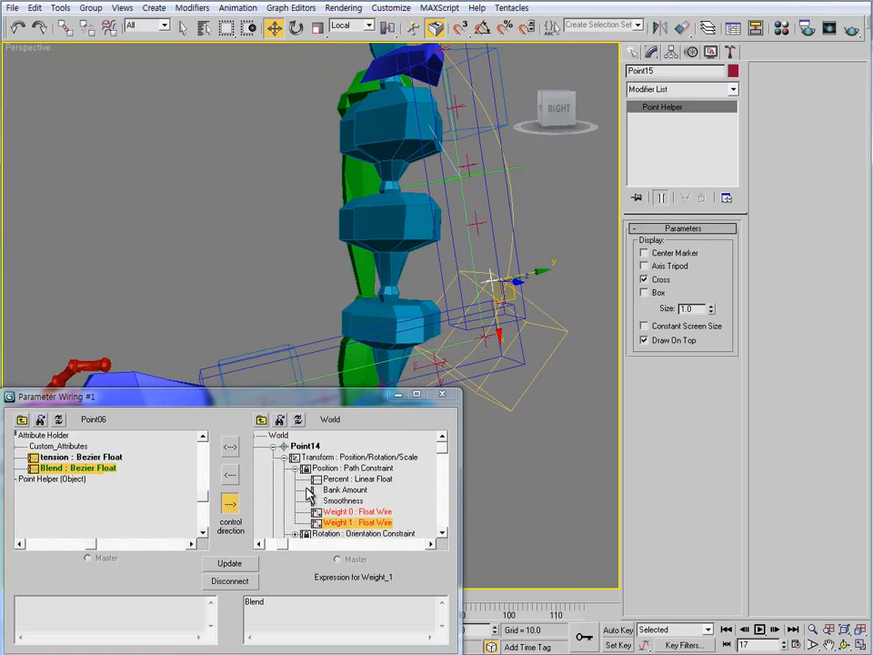
{"action": "left_click", "coordinate": [297, 419]}
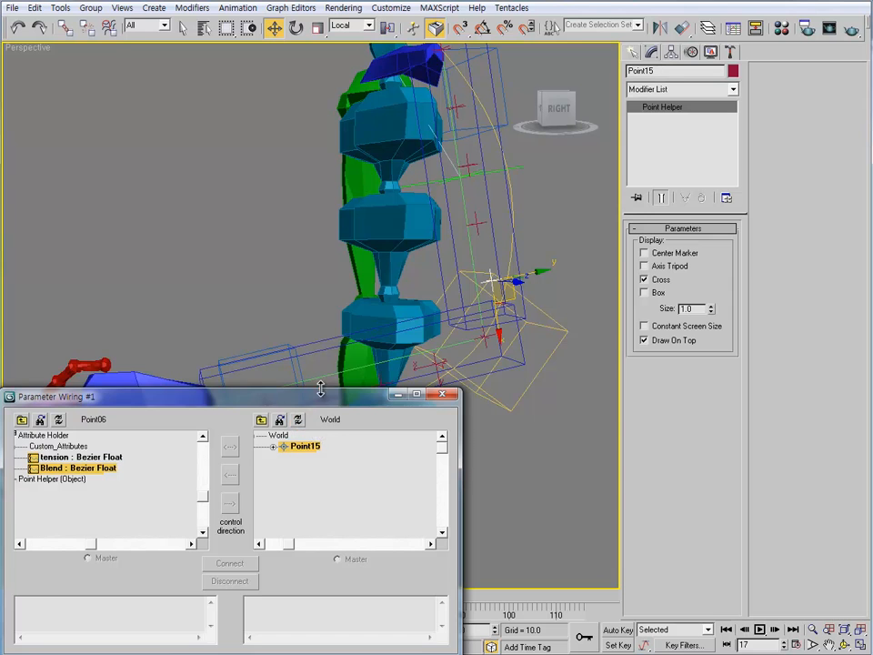
{"action": "left_click_drag", "start_coordinate": [319, 393], "coordinate": [319, 293]}
{"action": "left_click", "coordinate": [272, 346]}
{"action": "left_click", "coordinate": [282, 357]}
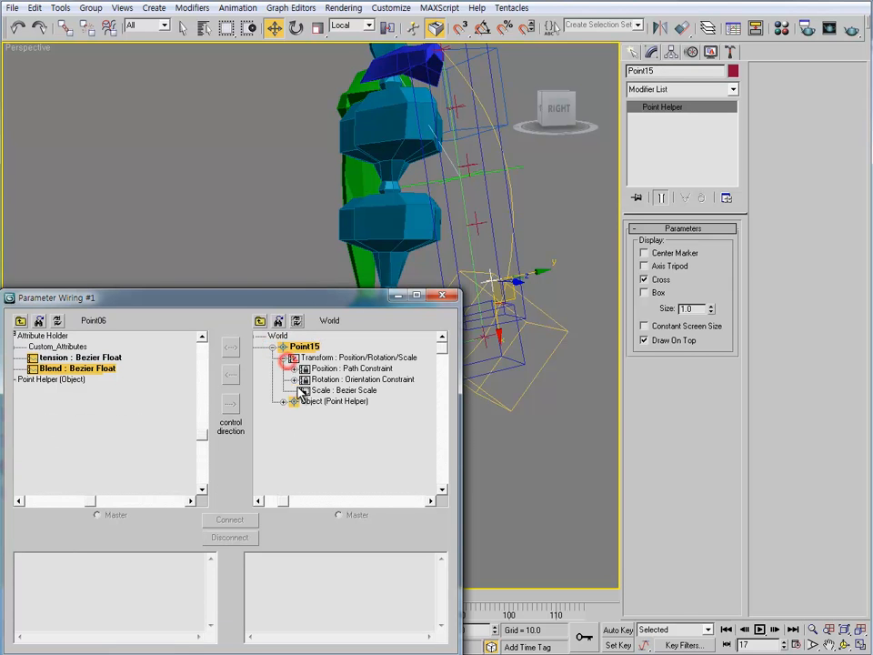
{"action": "left_click", "coordinate": [293, 369]}
{"action": "left_click", "coordinate": [335, 412]}
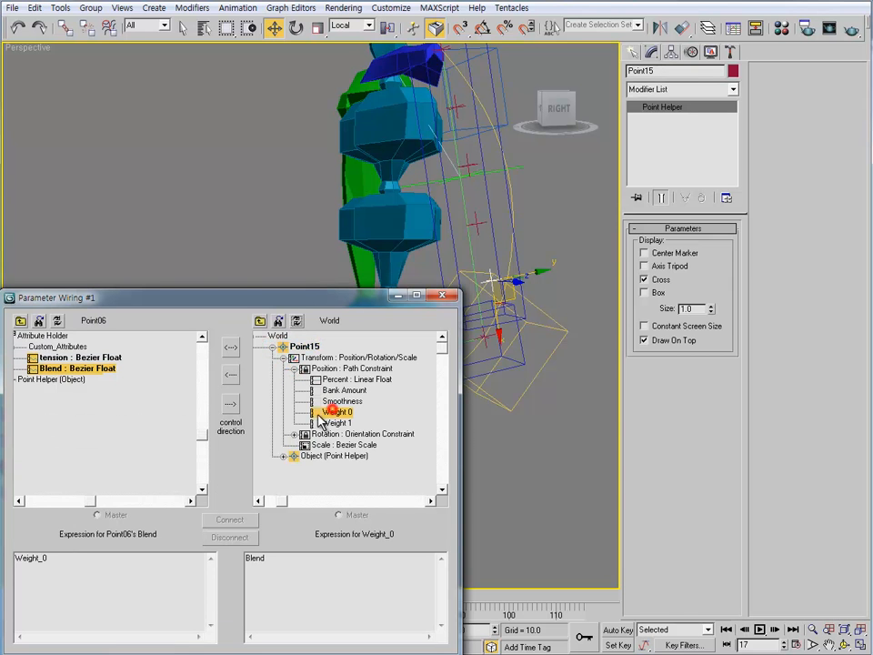
{"action": "left_click", "coordinate": [230, 403]}
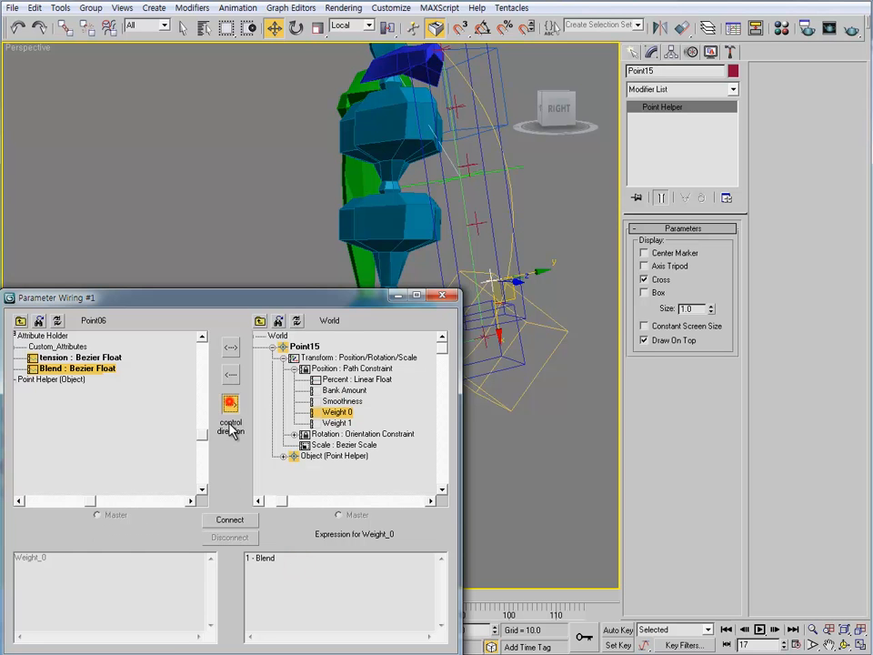
{"action": "left_click", "coordinate": [229, 519]}
- Wire Point06's Blend one way to Point15's Weight 1 with the plain Blend expression, and move the wiring dialog aside
{"action": "left_click", "coordinate": [337, 423]}
{"action": "left_click", "coordinate": [230, 403]}
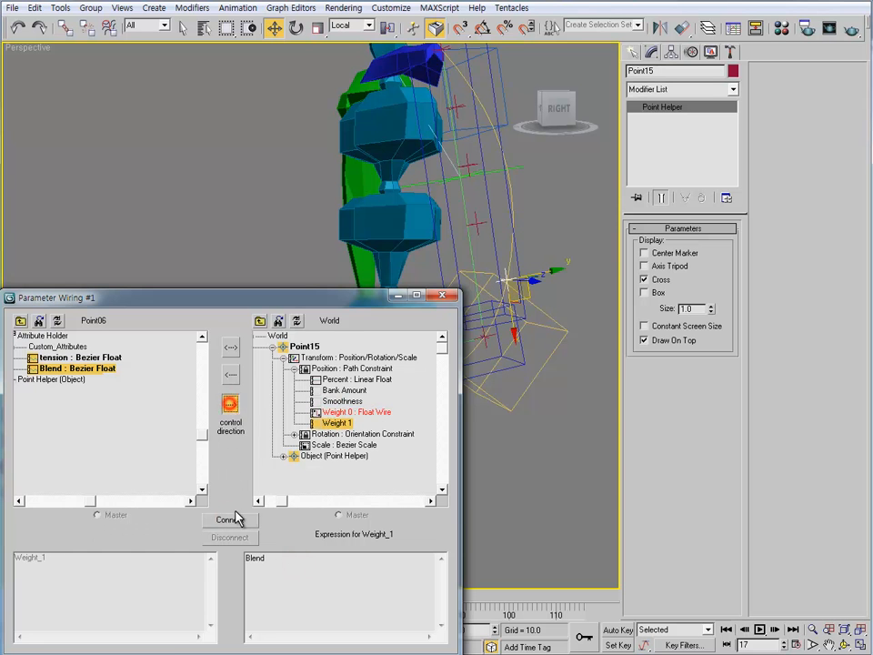
{"action": "left_click", "coordinate": [230, 519]}
{"action": "left_click_drag", "start_coordinate": [380, 298], "coordinate": [306, 218]}
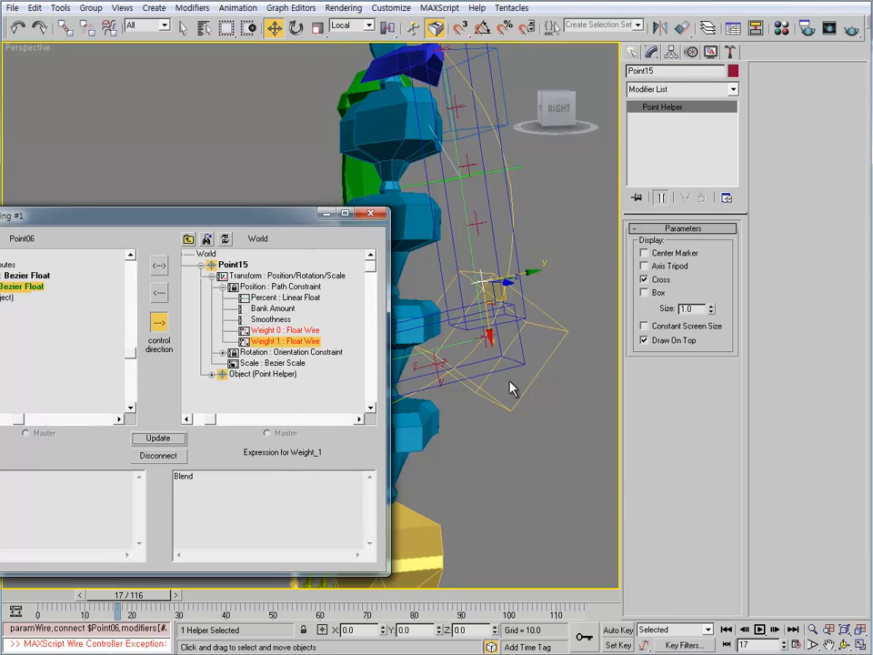
- Load Point16 as the wiring target and wire Point06's Blend one way to its path constraint Weight 0 with the expression 1 - Blend
{"action": "middle_click_drag", "start_coordinate": [527, 354], "coordinate": [510, 334], "text": "alt"}
{"action": "left_click", "coordinate": [507, 320]}
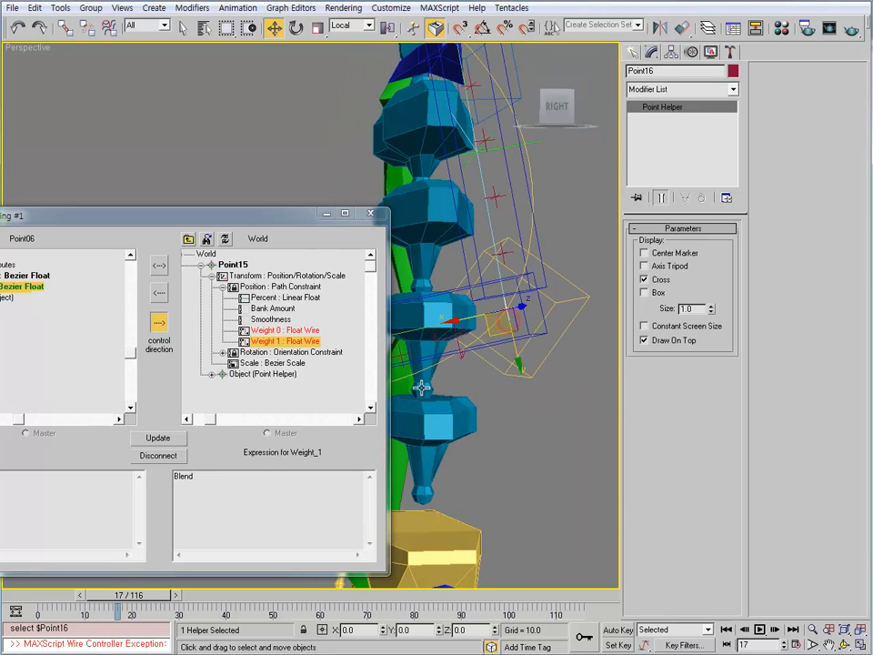
{"action": "middle_click_drag", "start_coordinate": [421, 388], "coordinate": [429, 357], "text": "alt"}
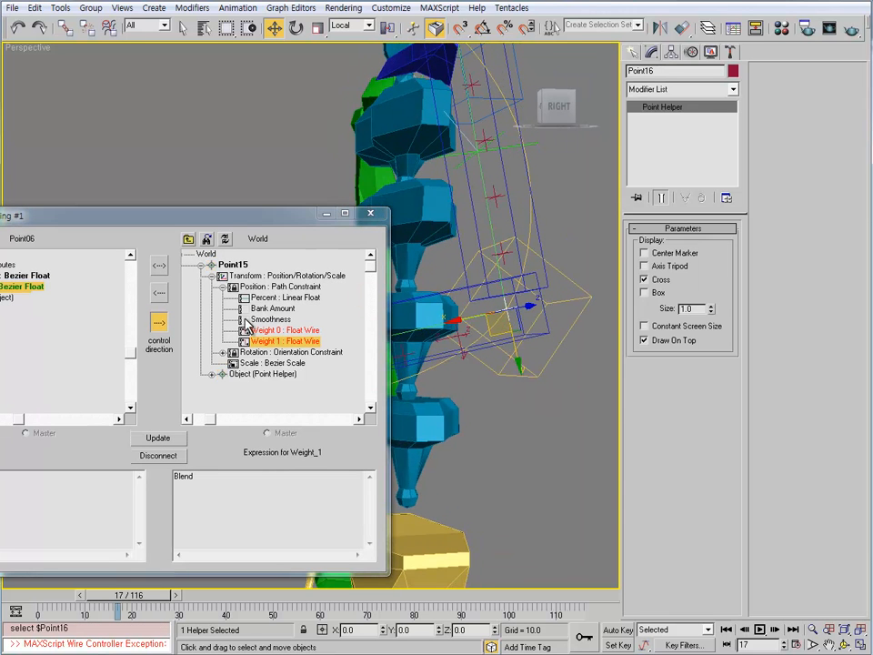
{"action": "left_click", "coordinate": [225, 238]}
{"action": "left_click", "coordinate": [201, 264]}
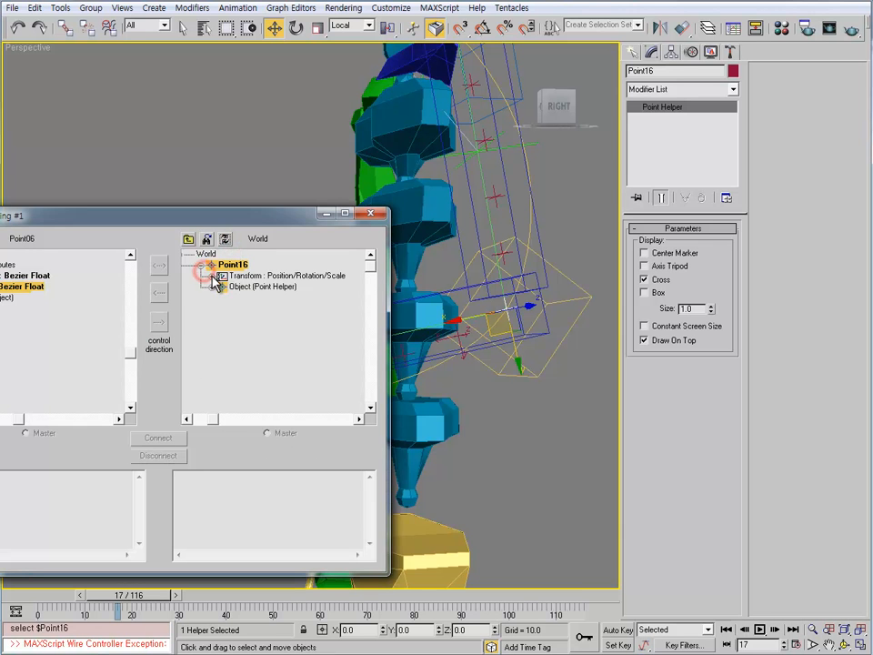
{"action": "left_click", "coordinate": [211, 276]}
{"action": "left_click", "coordinate": [222, 287]}
{"action": "left_click", "coordinate": [264, 330]}
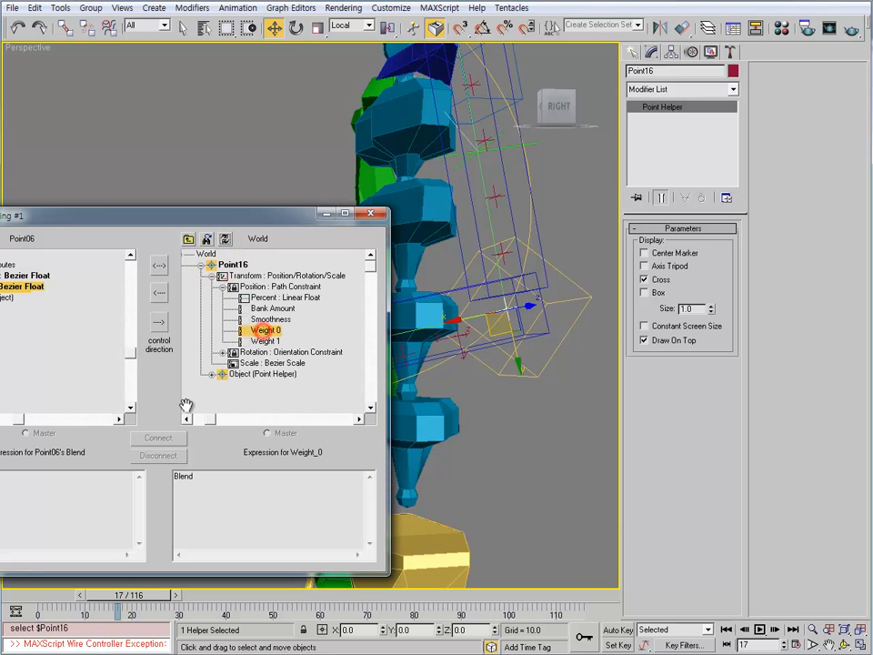
{"action": "key", "text": "Home"}
{"action": "type", "text": "1 -"}
{"action": "left_click", "coordinate": [159, 323]}
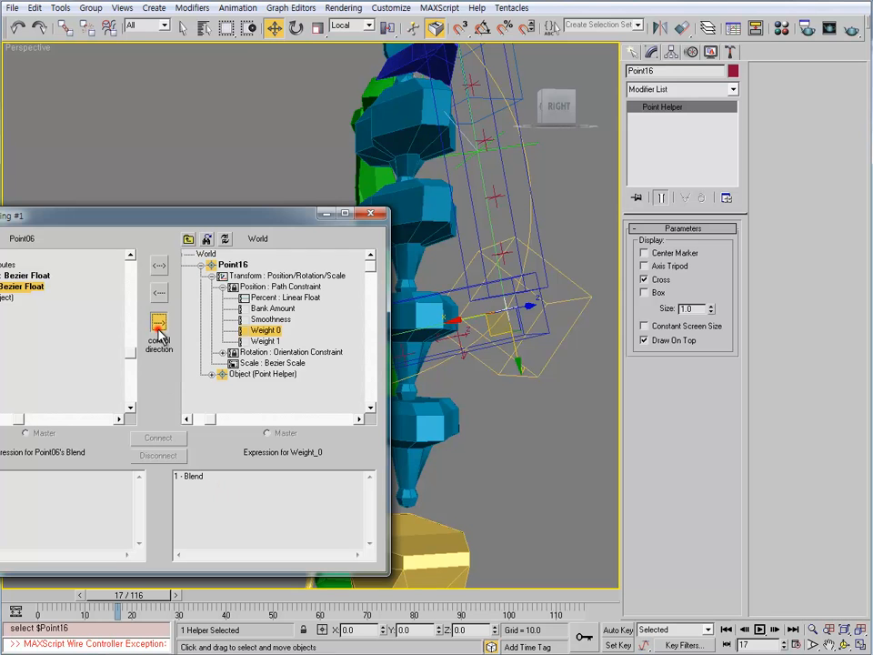
{"action": "left_click", "coordinate": [158, 438]}
- Wire Point06's Blend one way to Point16's Weight 1 with the plain Blend expression
{"action": "left_click", "coordinate": [265, 341]}
{"action": "left_click", "coordinate": [220, 483]}
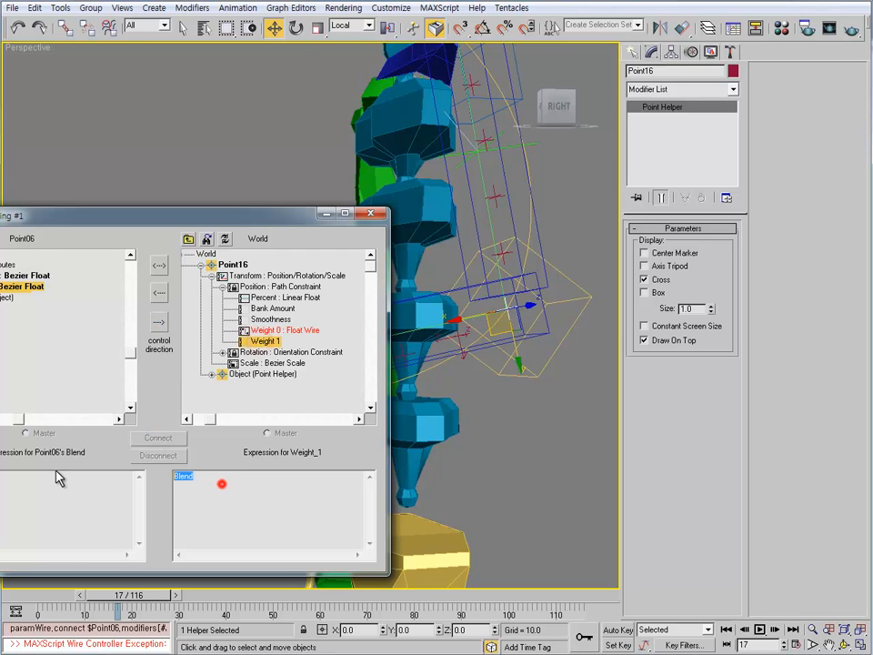
{"action": "left_click", "coordinate": [159, 322]}
{"action": "left_click", "coordinate": [158, 438]}
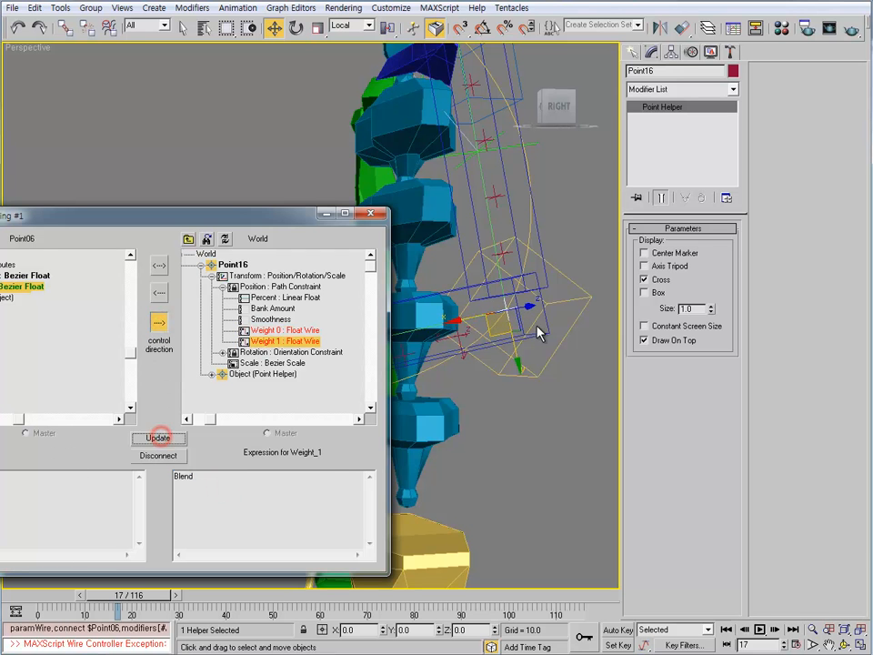
- Load Point17 as the wiring target and wire Point06's Blend one way to its path constraint Weight 0 with the expression 1 - Blend
{"action": "left_click_drag", "start_coordinate": [498, 338], "coordinate": [498, 352]}
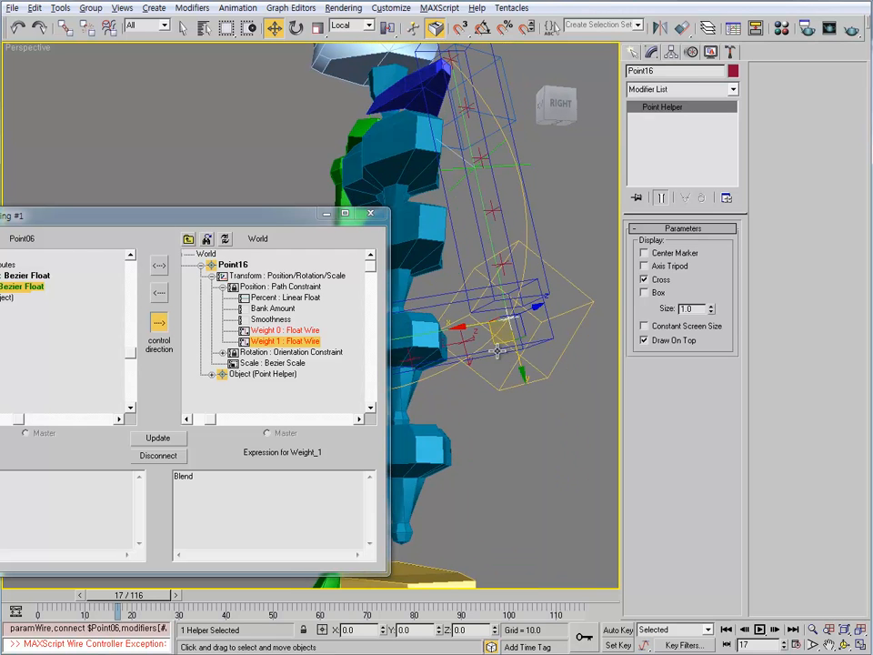
{"action": "left_click", "coordinate": [468, 340]}
{"action": "middle_click_drag", "start_coordinate": [468, 342], "coordinate": [405, 355], "text": "alt"}
{"action": "scroll", "coordinate": [493, 374], "scroll_direction": "up", "scroll_amount": 3}
{"action": "left_click", "coordinate": [227, 239]}
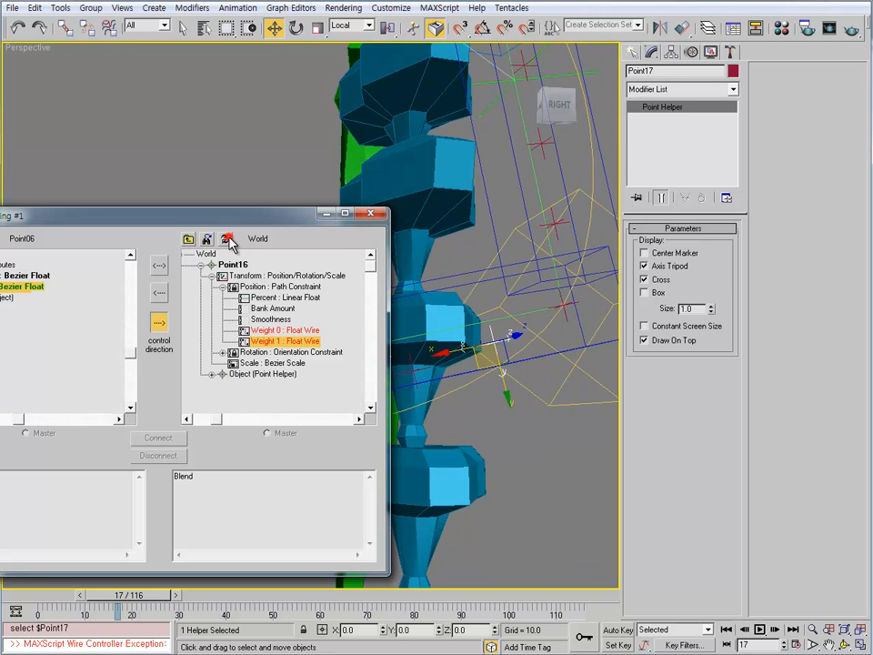
{"action": "left_click", "coordinate": [201, 264]}
{"action": "left_click", "coordinate": [221, 275]}
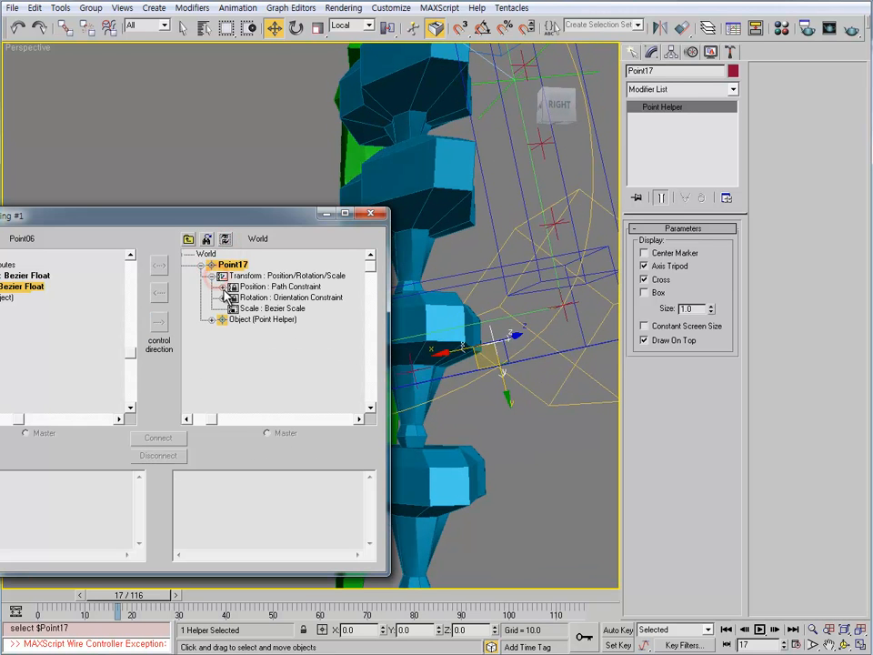
{"action": "left_click", "coordinate": [221, 287]}
{"action": "left_click", "coordinate": [264, 330]}
{"action": "left_click", "coordinate": [211, 486]}
{"action": "type", "text": "1 - Blend"}
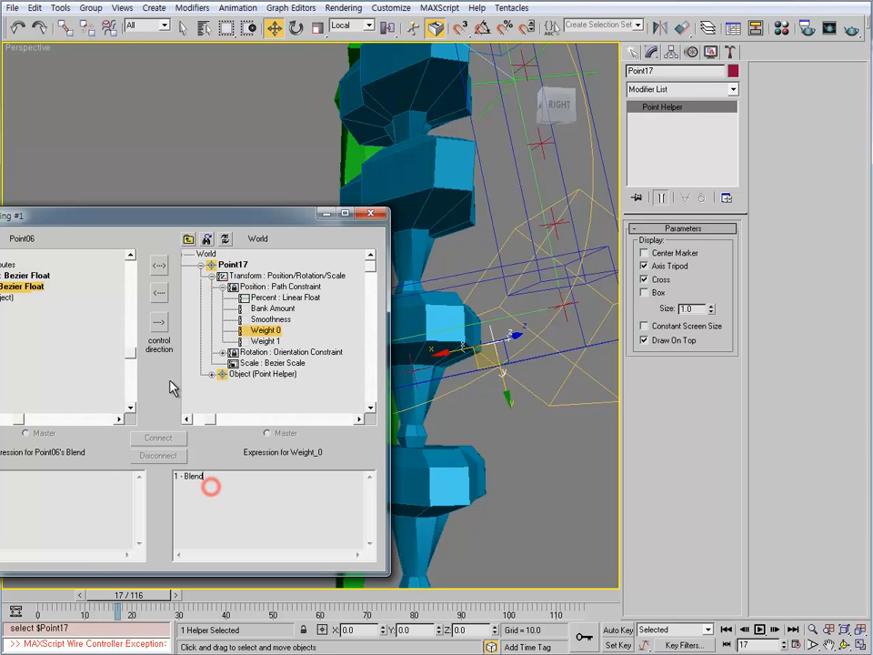
{"action": "left_click", "coordinate": [159, 322]}
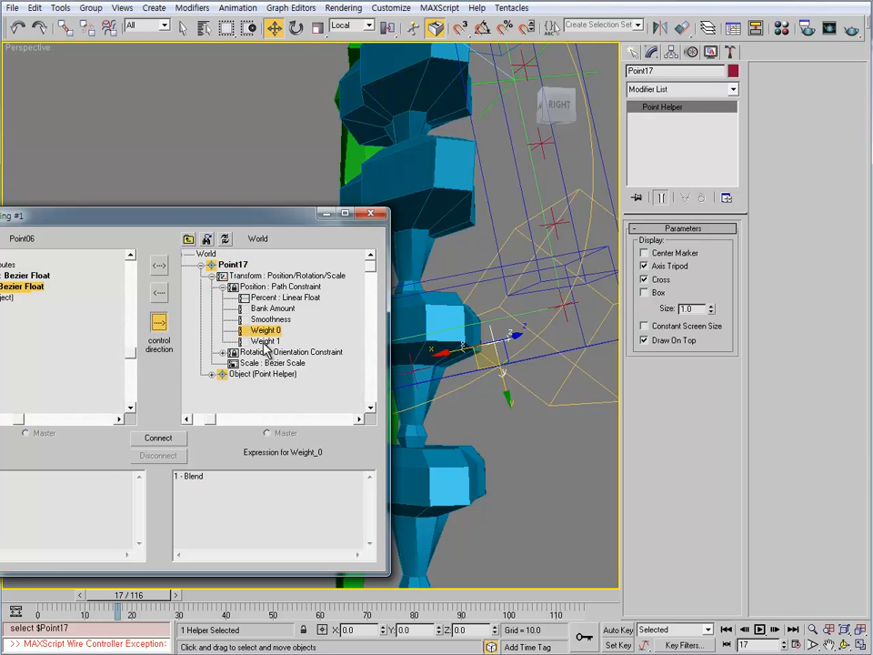
{"action": "left_click", "coordinate": [157, 437]}
- Wire Point06's Blend one way to Point17's Weight 1 with the plain Blend expression
{"action": "left_click", "coordinate": [265, 341]}
{"action": "left_click", "coordinate": [158, 322]}
{"action": "left_click", "coordinate": [159, 437]}
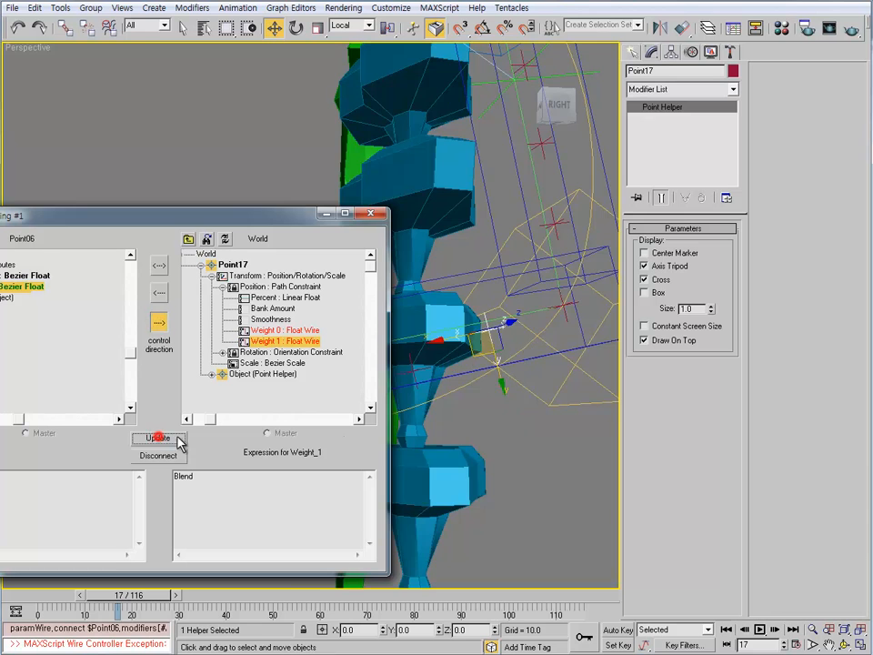
- Load Point18 as the wiring target and wire Point06's Blend one way to its path constraint Weight 0 with the expression 1 - Blend
{"action": "middle_click_drag", "start_coordinate": [437, 387], "coordinate": [415, 287], "text": "alt"}
{"action": "left_click_drag", "start_coordinate": [299, 220], "coordinate": [257, 178]}
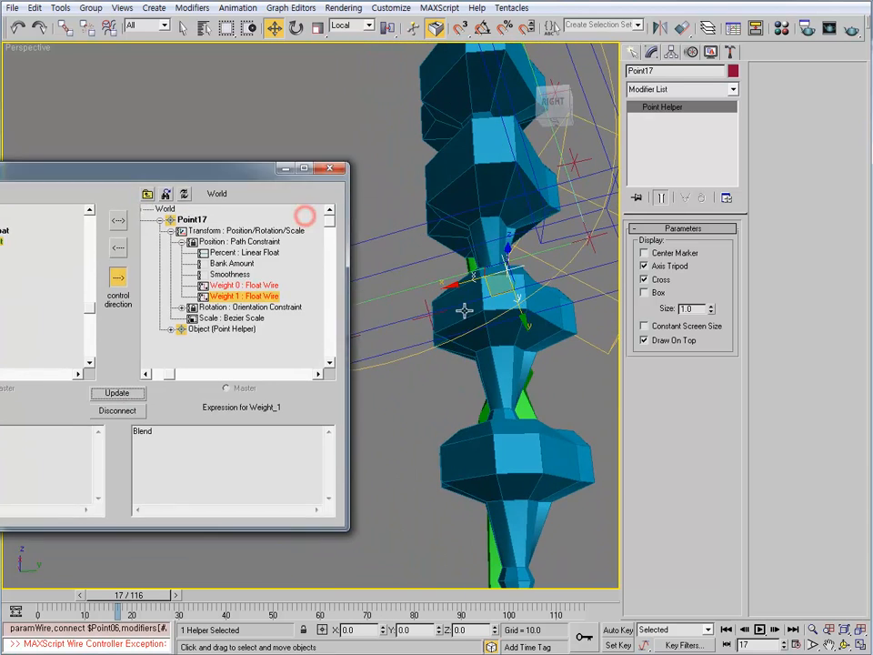
{"action": "mouse_move", "coordinate": [464, 309]}
{"action": "middle_mouse_down", "text": "alt"}
{"action": "mouse_move", "coordinate": [503, 308]}
{"action": "mouse_move", "coordinate": [478, 347]}
{"action": "mouse_move", "coordinate": [480, 311]}
{"action": "middle_mouse_up", "text": "alt"}
{"action": "left_click", "coordinate": [480, 312]}
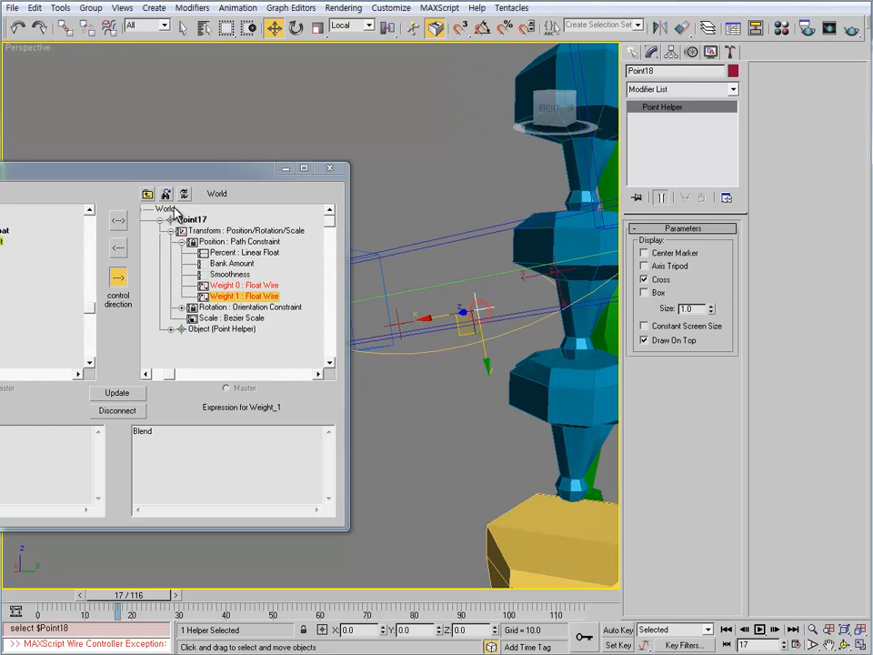
{"action": "left_click", "coordinate": [187, 193]}
{"action": "left_click", "coordinate": [160, 220]}
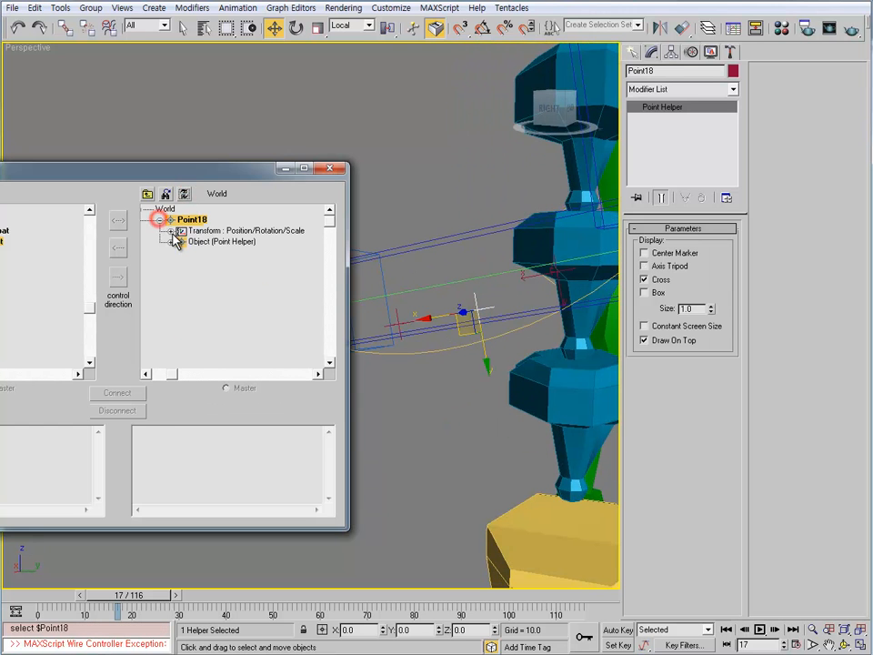
{"action": "left_click", "coordinate": [173, 231]}
{"action": "left_click", "coordinate": [181, 241]}
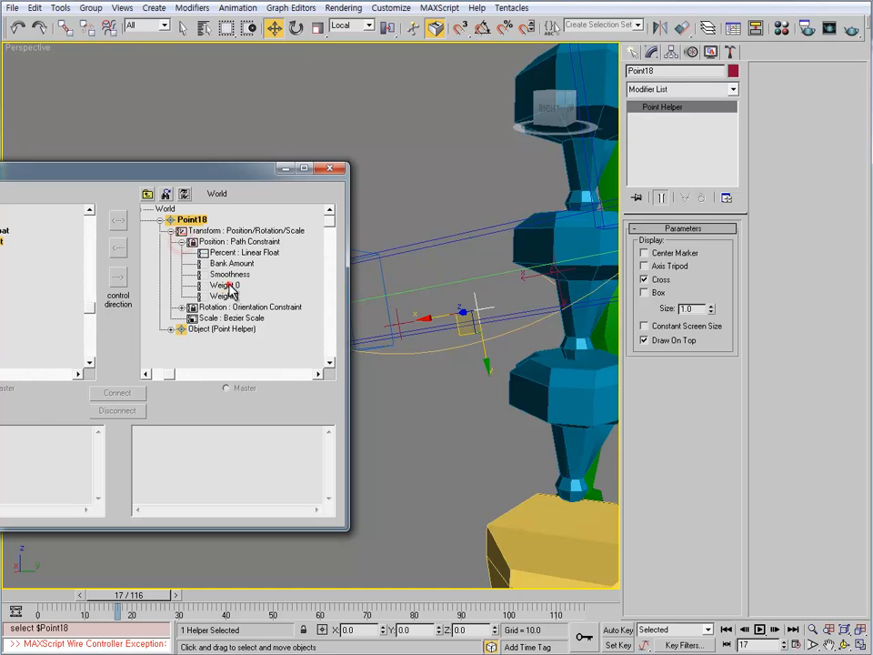
{"action": "left_click", "coordinate": [227, 285]}
{"action": "left_click", "coordinate": [118, 277]}
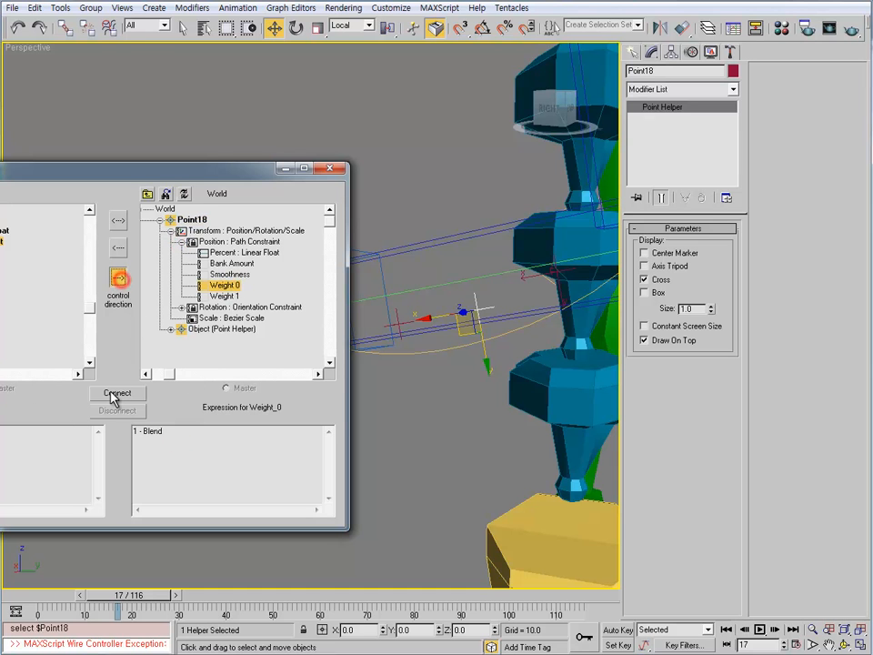
{"action": "left_click", "coordinate": [117, 393]}
- Wire Point06's Blend one way to Point18's Weight 1 with the plain Blend expression
{"action": "left_click", "coordinate": [225, 295]}
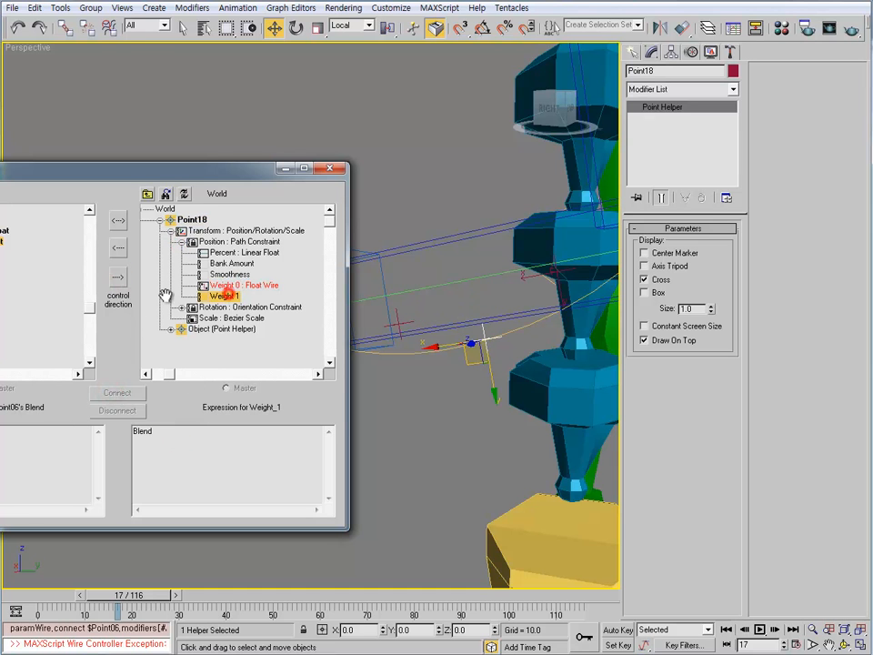
{"action": "left_click", "coordinate": [117, 276]}
{"action": "left_click", "coordinate": [117, 393]}
- Load Point19 as the wiring target and wire Point06's Blend one way to its path constraint Weight 0 with the expression 1 - Blend
{"action": "left_click", "coordinate": [401, 325]}
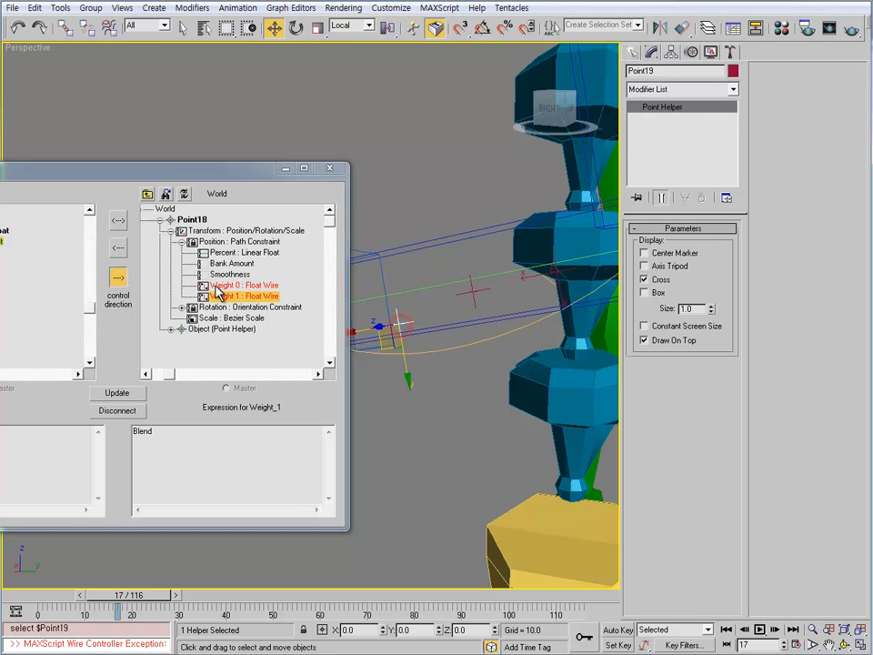
{"action": "left_click", "coordinate": [184, 193]}
{"action": "left_click", "coordinate": [161, 220]}
{"action": "left_click", "coordinate": [171, 231]}
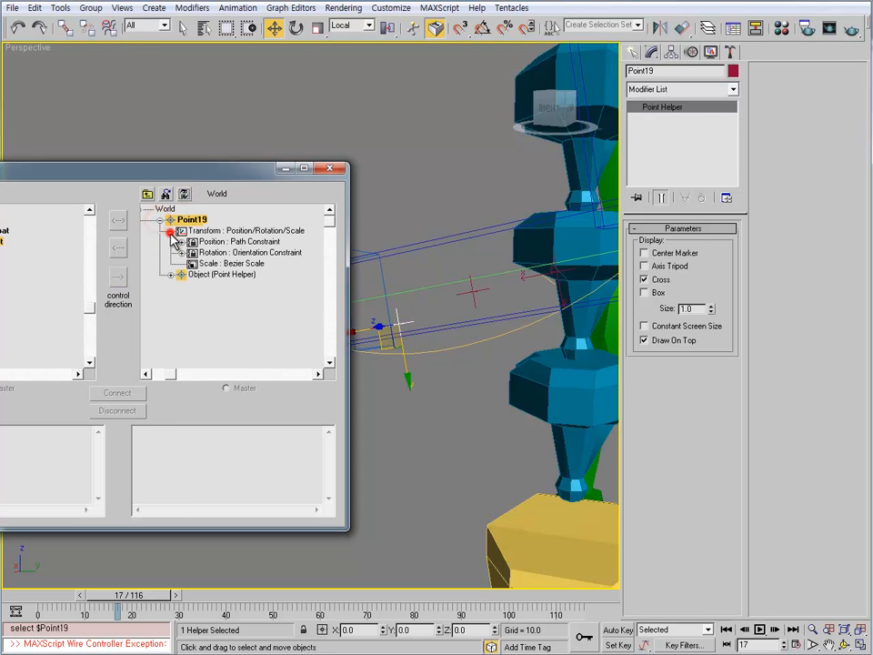
{"action": "left_click", "coordinate": [181, 252]}
{"action": "left_click", "coordinate": [181, 253]}
{"action": "left_click", "coordinate": [181, 242]}
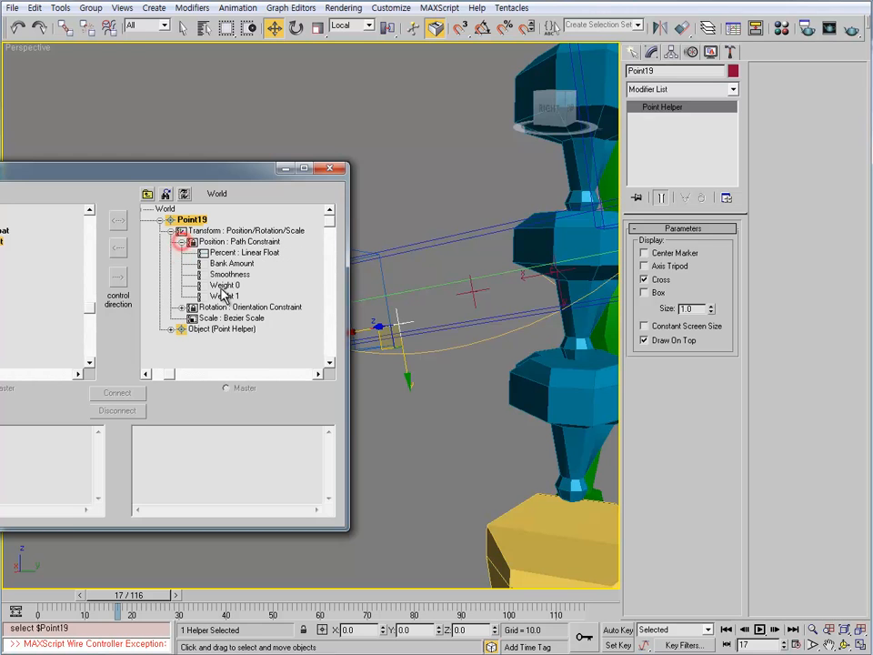
{"action": "left_click", "coordinate": [224, 284]}
{"action": "middle_click_drag", "start_coordinate": [427, 318], "coordinate": [441, 354], "text": "alt"}
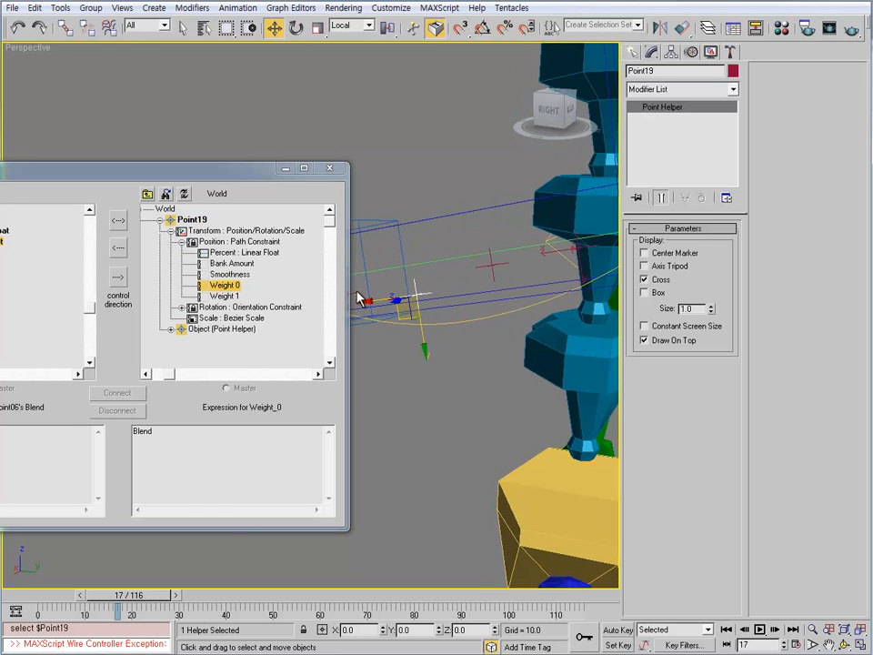
{"action": "left_click", "coordinate": [119, 276]}
{"action": "left_click", "coordinate": [172, 434]}
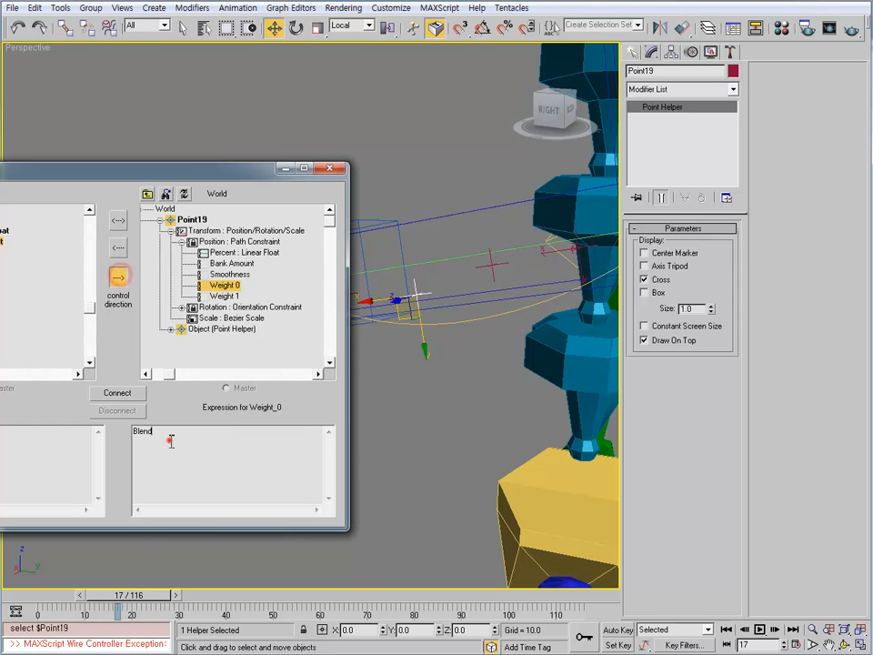
{"action": "left_click", "coordinate": [123, 392]}
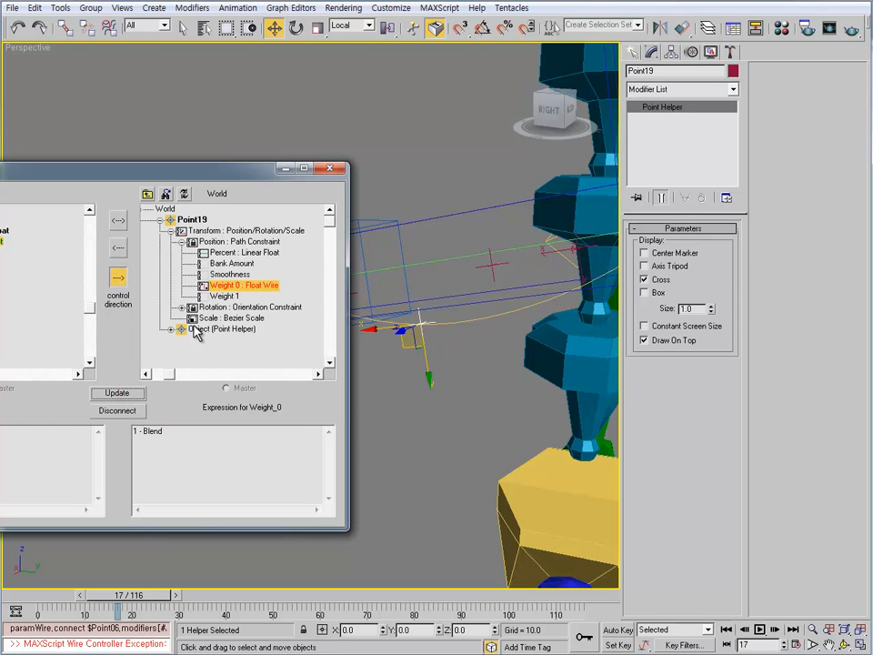
- Wire Point06's Blend one way to Point19's Weight 1 with the plain Blend expression
{"action": "left_click", "coordinate": [223, 296]}
{"action": "left_click", "coordinate": [122, 390]}
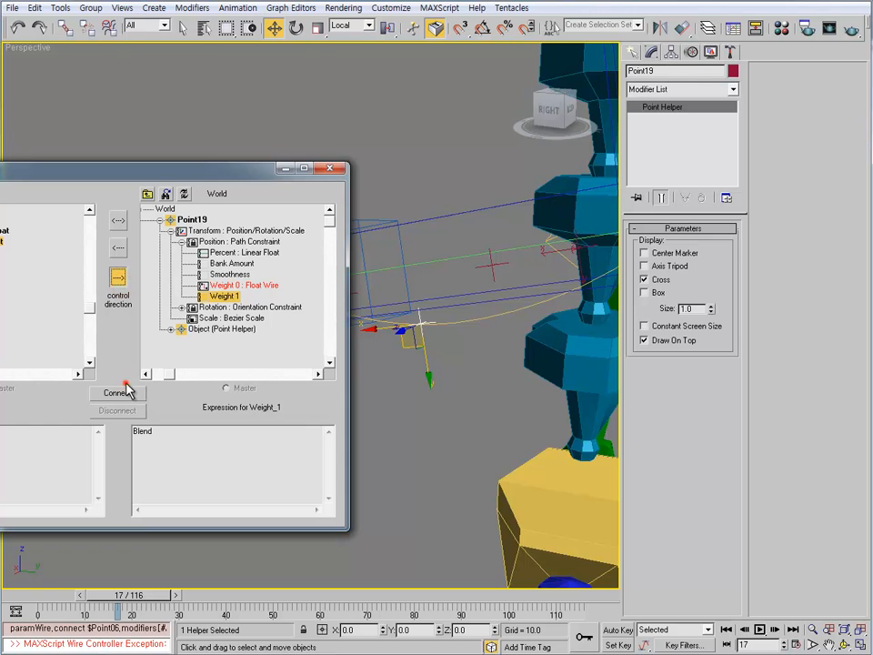
- Load Point20 as the wiring target and wire Point06's Blend one way to its path constraint Weight 0 with the expression 1 - Blend
{"action": "mouse_move", "coordinate": [453, 377]}
{"action": "middle_mouse_down"}
{"action": "mouse_move", "coordinate": [502, 382]}
{"action": "mouse_move", "coordinate": [481, 370]}
{"action": "mouse_move", "coordinate": [456, 376]}
{"action": "middle_mouse_up"}
{"action": "middle_click_drag", "start_coordinate": [456, 376], "coordinate": [514, 369]}
{"action": "left_click", "coordinate": [457, 301]}
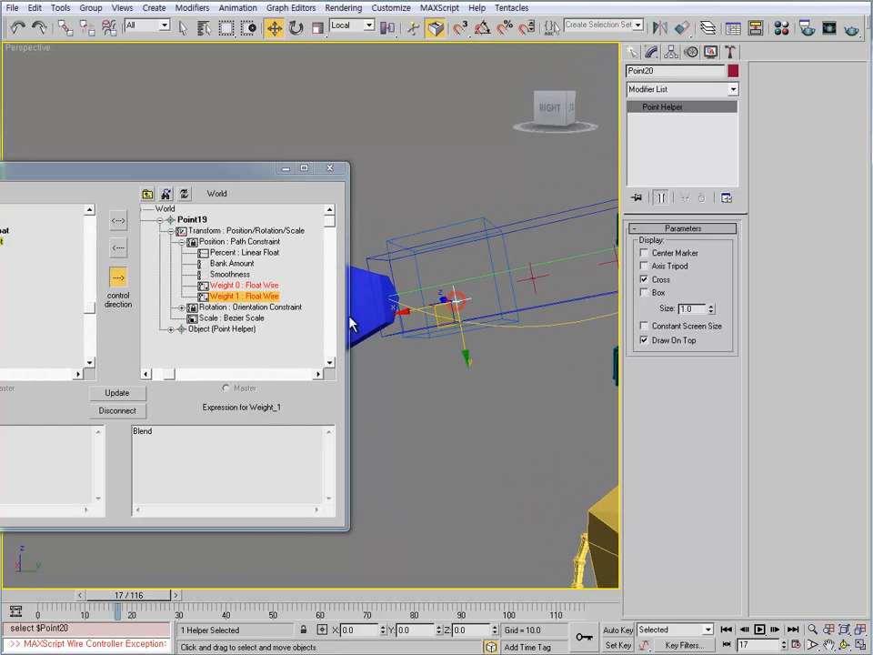
{"action": "left_click", "coordinate": [184, 194]}
{"action": "left_click", "coordinate": [160, 220]}
{"action": "left_click", "coordinate": [171, 230]}
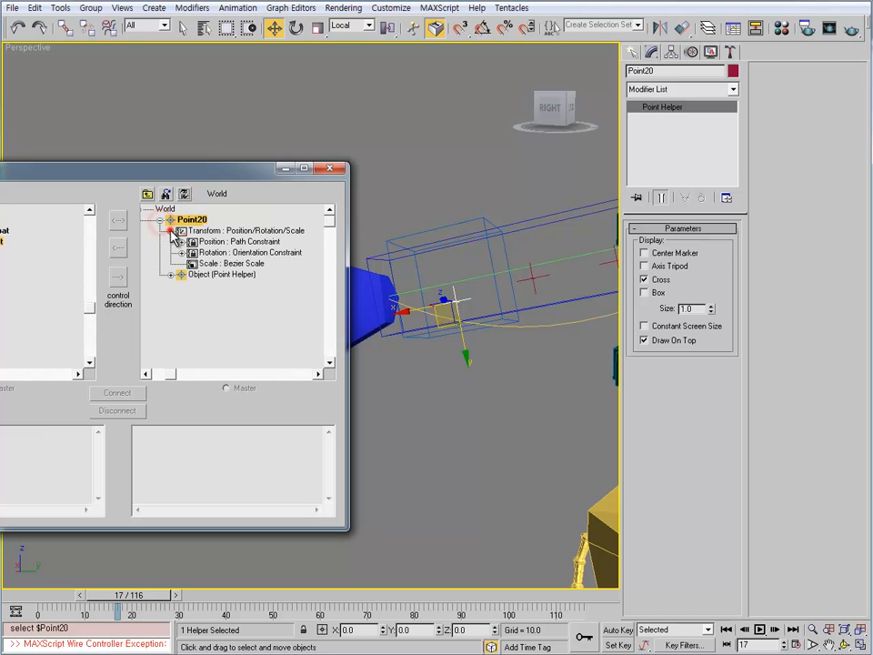
{"action": "left_click", "coordinate": [181, 241]}
{"action": "left_click", "coordinate": [224, 284]}
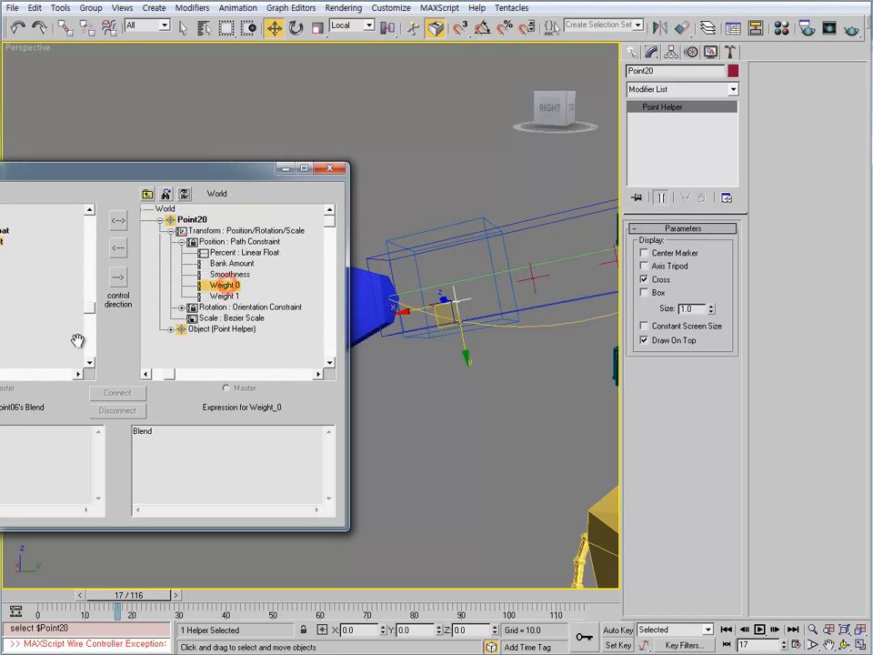
{"action": "left_click", "coordinate": [117, 277]}
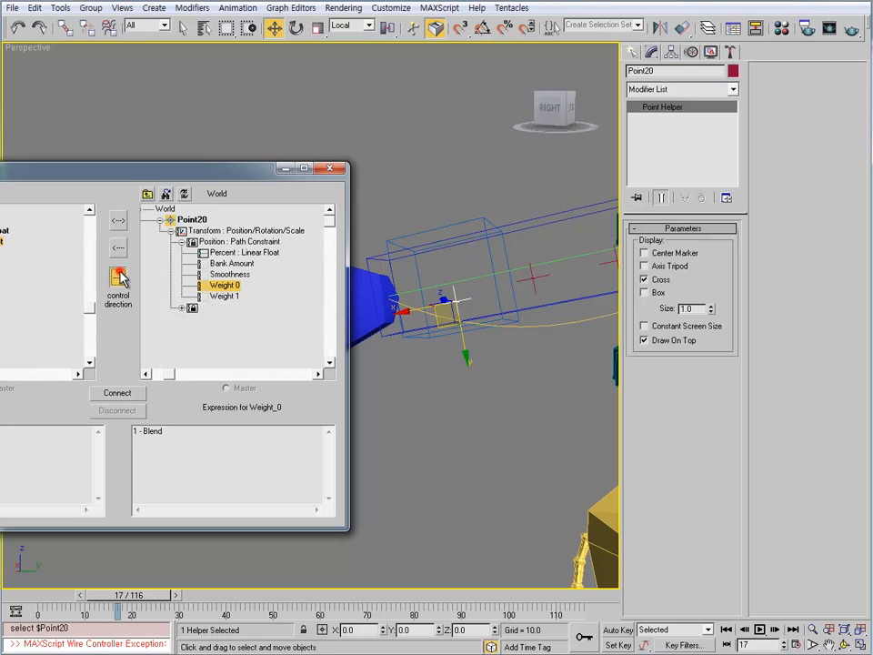
{"action": "left_click", "coordinate": [117, 392]}
- Wire Point06's Blend one way to Point20's Weight 1 with the plain Blend expression
{"action": "left_click", "coordinate": [224, 297]}
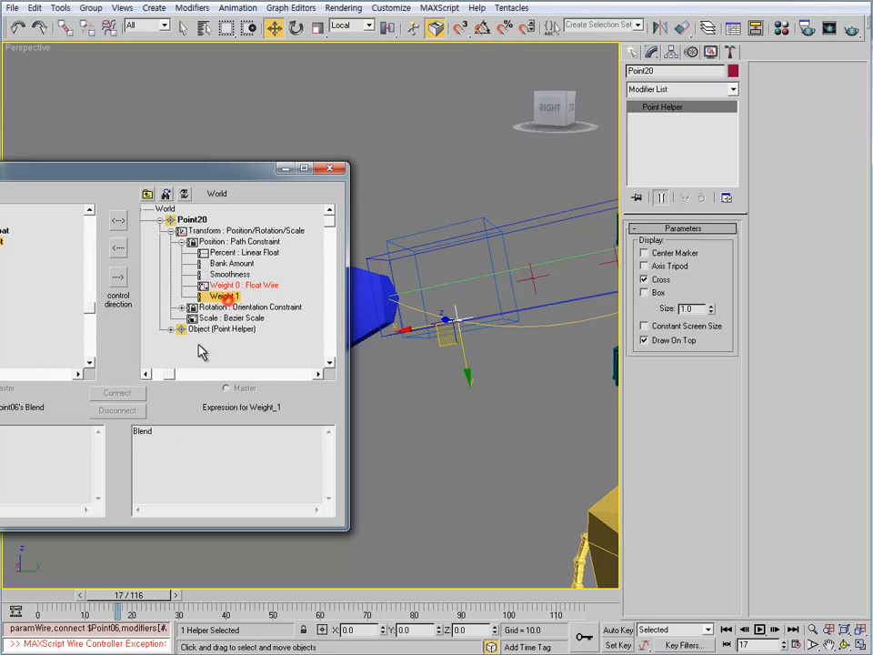
{"action": "left_click", "coordinate": [194, 428]}
{"action": "left_click", "coordinate": [118, 276]}
{"action": "left_click", "coordinate": [120, 393]}
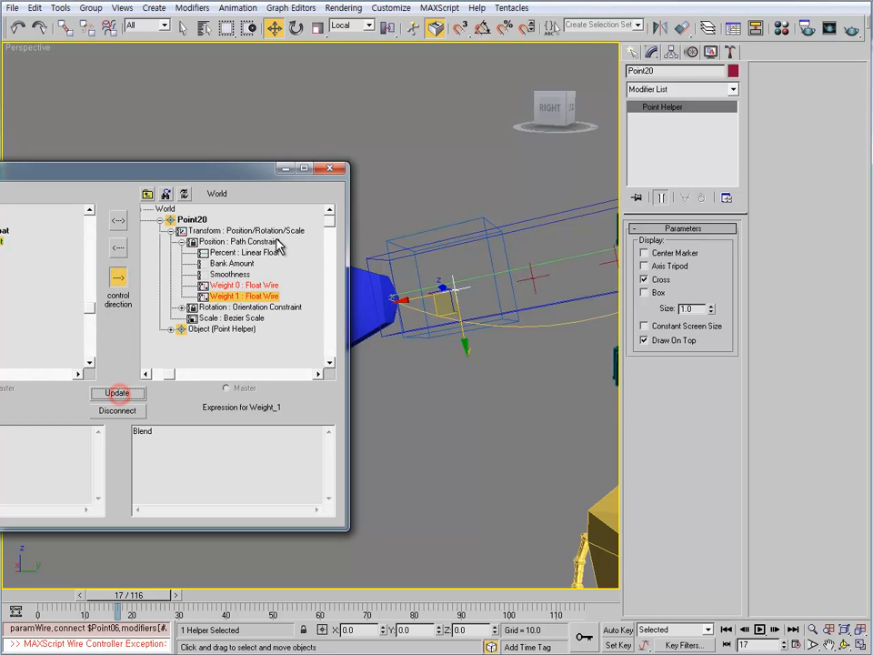
- Close the wiring dialog and unhide the arm's twist bones through their saved selection set
{"action": "left_click", "coordinate": [330, 169]}
{"action": "middle_click_drag", "start_coordinate": [236, 227], "coordinate": [313, 391], "text": "alt"}
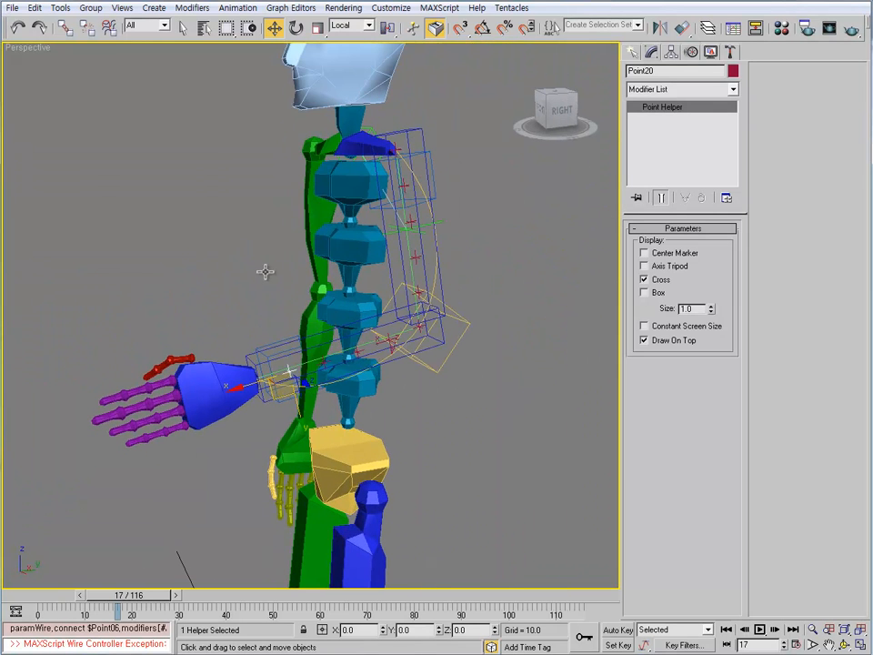
{"action": "key", "text": "5"}
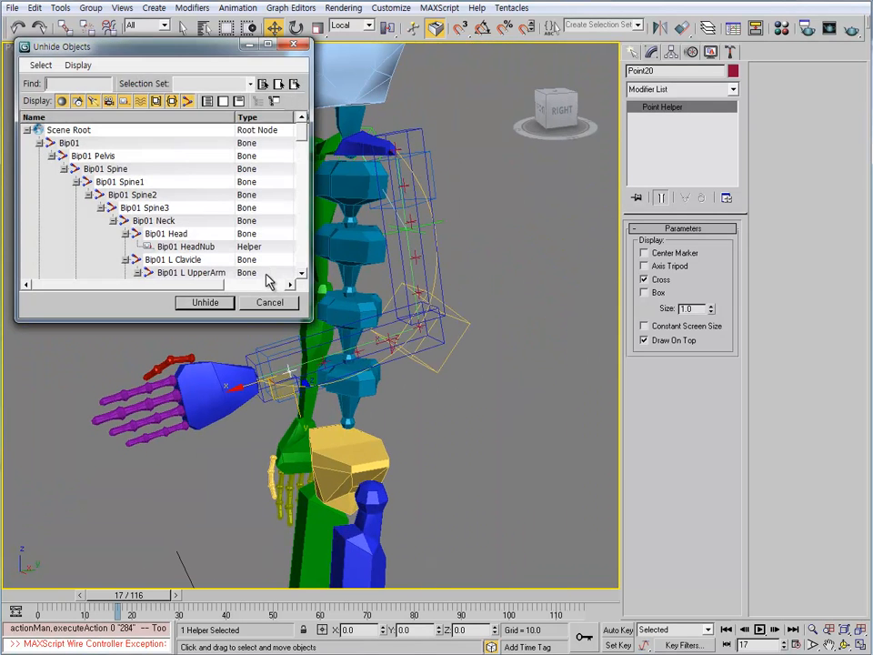
{"action": "left_click", "coordinate": [250, 84]}
{"action": "left_click", "coordinate": [238, 97]}
{"action": "left_click", "coordinate": [205, 303]}
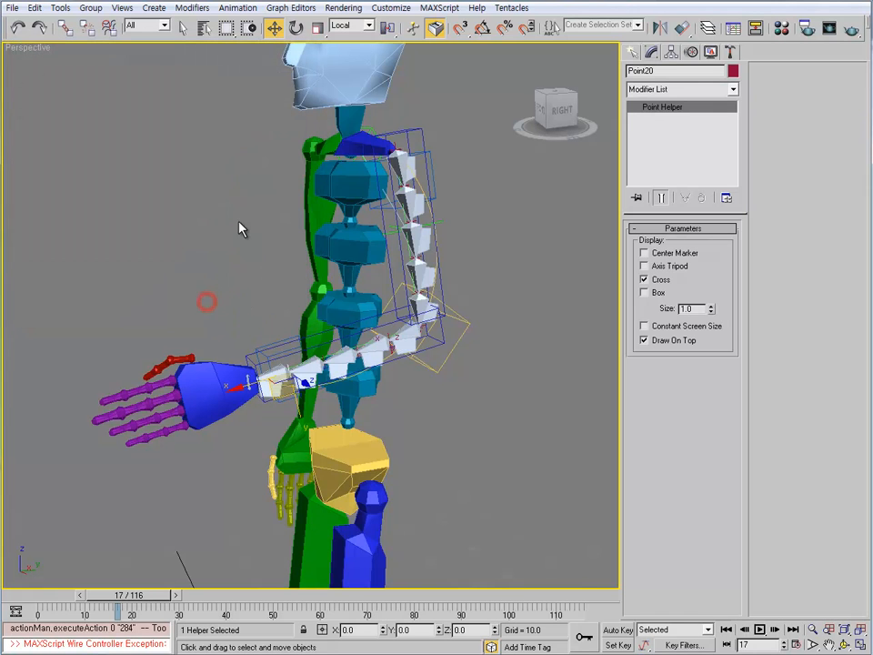
- Raise the elbow helper Point06's Blend to its maximum and scrub the animation to test the arm bend
{"action": "middle_click_drag", "start_coordinate": [240, 228], "coordinate": [455, 394], "text": "alt"}
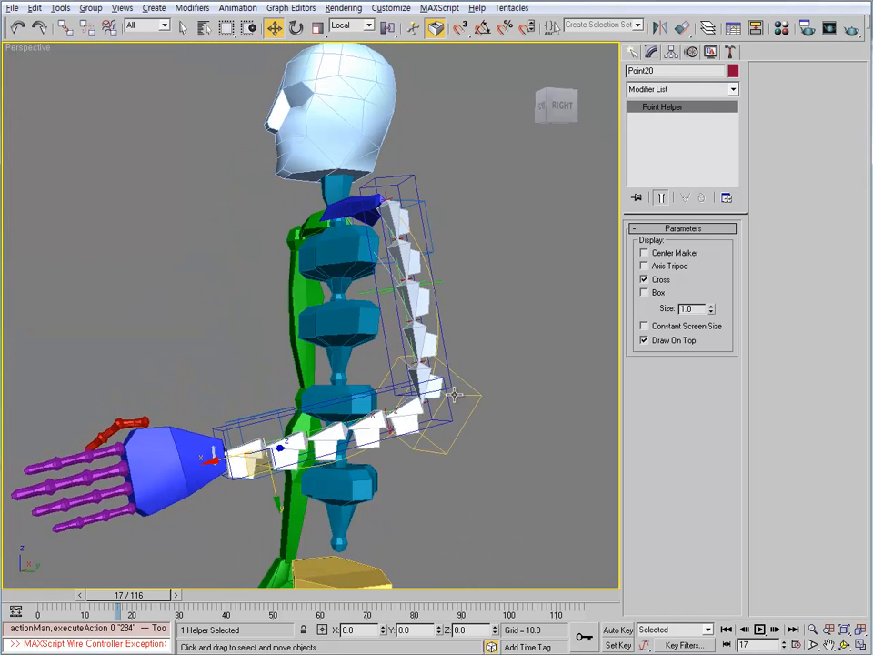
{"action": "left_click", "coordinate": [476, 393]}
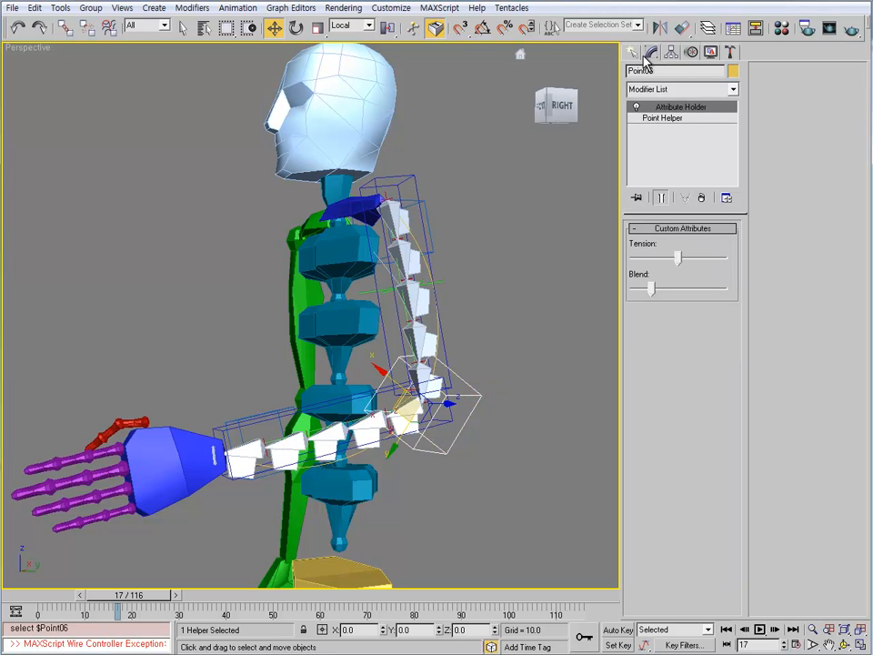
{"action": "middle_click_drag", "start_coordinate": [464, 400], "coordinate": [437, 407], "text": "alt"}
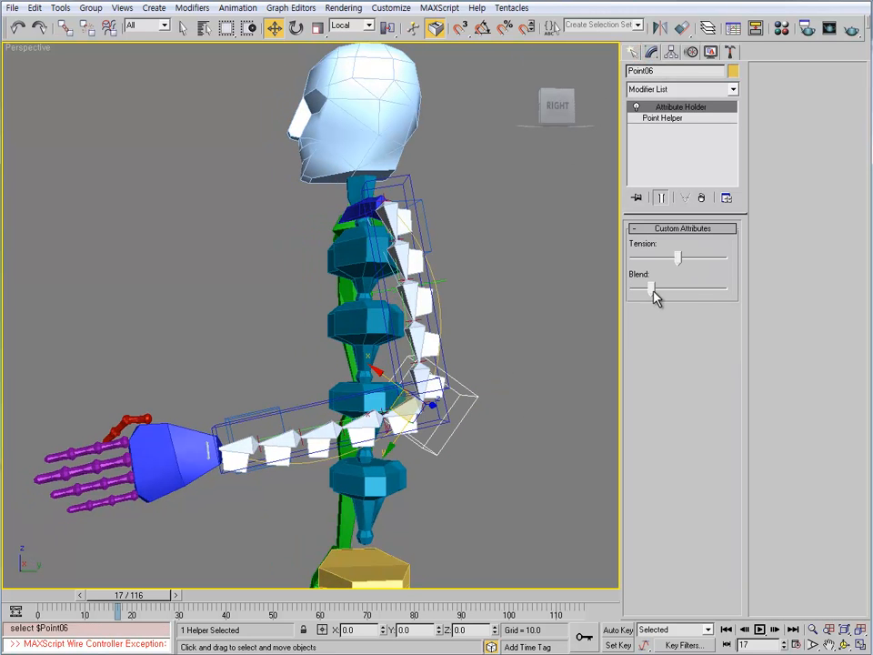
{"action": "left_click_drag", "start_coordinate": [653, 291], "coordinate": [732, 300]}
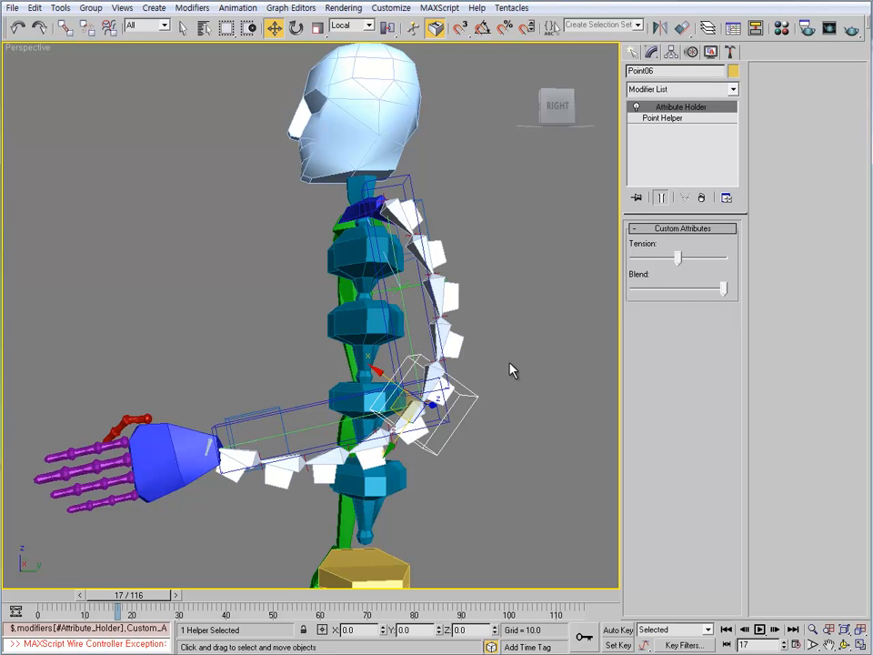
{"action": "middle_click_drag", "start_coordinate": [511, 370], "coordinate": [315, 461], "text": "alt"}
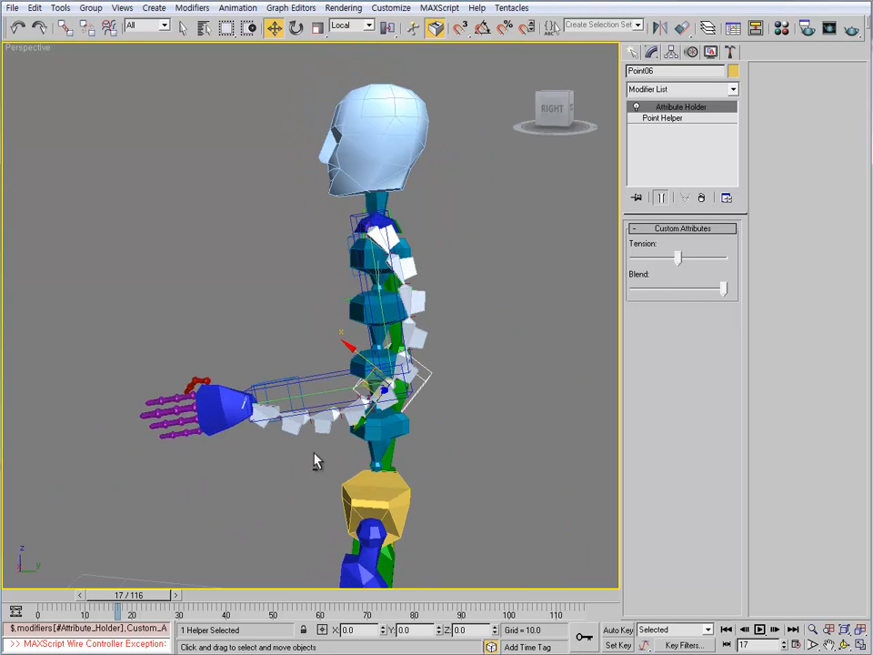
{"action": "left_click_drag", "start_coordinate": [127, 597], "coordinate": [211, 595]}
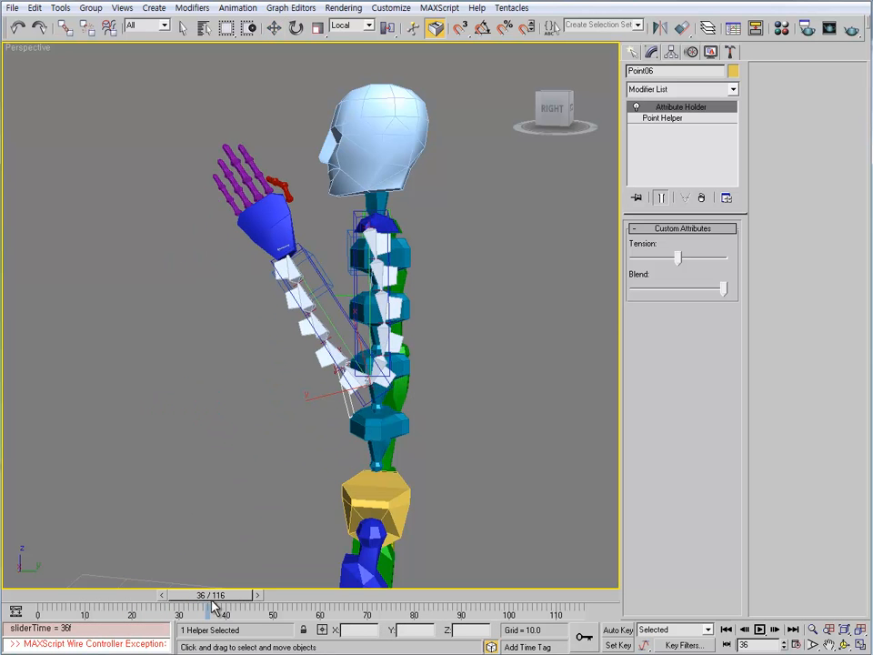
{"action": "middle_click_drag", "start_coordinate": [260, 498], "coordinate": [341, 442], "text": "alt"}
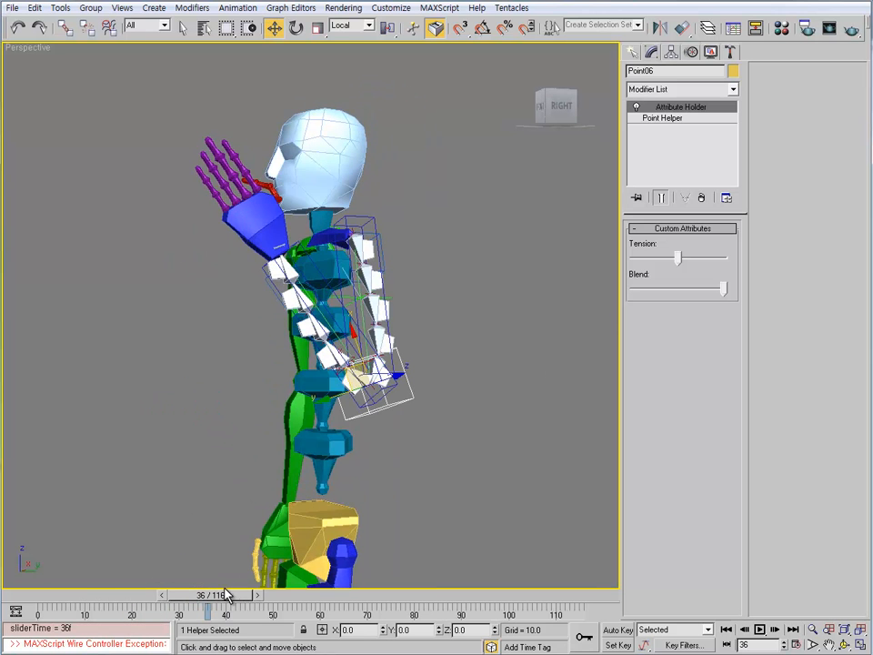
{"action": "left_click_drag", "start_coordinate": [224, 594], "coordinate": [194, 596]}
- Lower the elbow helper's Tension slightly and pull its Blend just below maximum, checking the bend at frame 10
{"action": "key", "text": "w"}
{"action": "mouse_move", "coordinate": [677, 257]}
{"action": "left_mouse_down"}
{"action": "mouse_move", "coordinate": [714, 258]}
{"action": "mouse_move", "coordinate": [661, 260]}
{"action": "left_mouse_up"}
{"action": "mouse_move", "coordinate": [721, 289]}
{"action": "left_mouse_down"}
{"action": "mouse_move", "coordinate": [676, 290]}
{"action": "mouse_move", "coordinate": [718, 289]}
{"action": "left_mouse_up"}
{"action": "left_click_drag", "start_coordinate": [201, 596], "coordinate": [121, 598]}
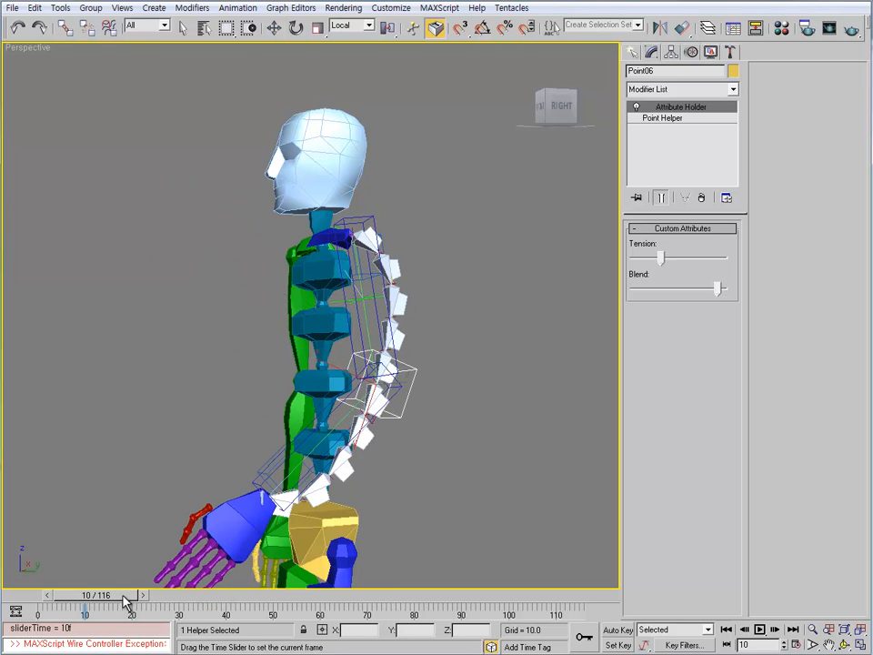
{"action": "mouse_move", "coordinate": [664, 258]}
{"action": "left_mouse_down"}
{"action": "mouse_move", "coordinate": [701, 262]}
{"action": "mouse_move", "coordinate": [665, 258]}
{"action": "mouse_move", "coordinate": [672, 259]}
{"action": "left_mouse_up"}
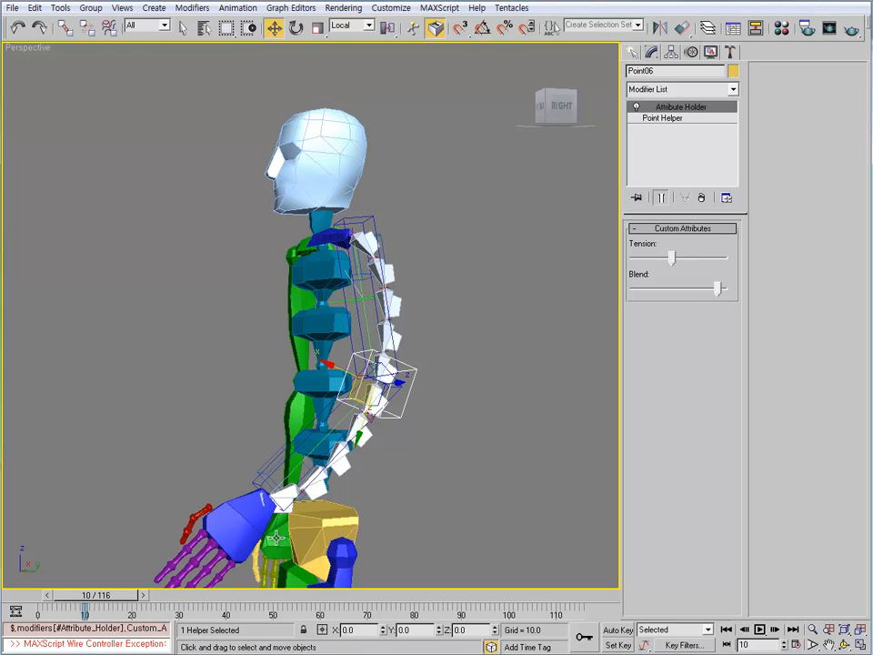
- Try rotating the elbow helper about its local Z axis at frame 27
{"action": "left_click_drag", "start_coordinate": [132, 599], "coordinate": [209, 598]}
{"action": "key", "text": "e"}
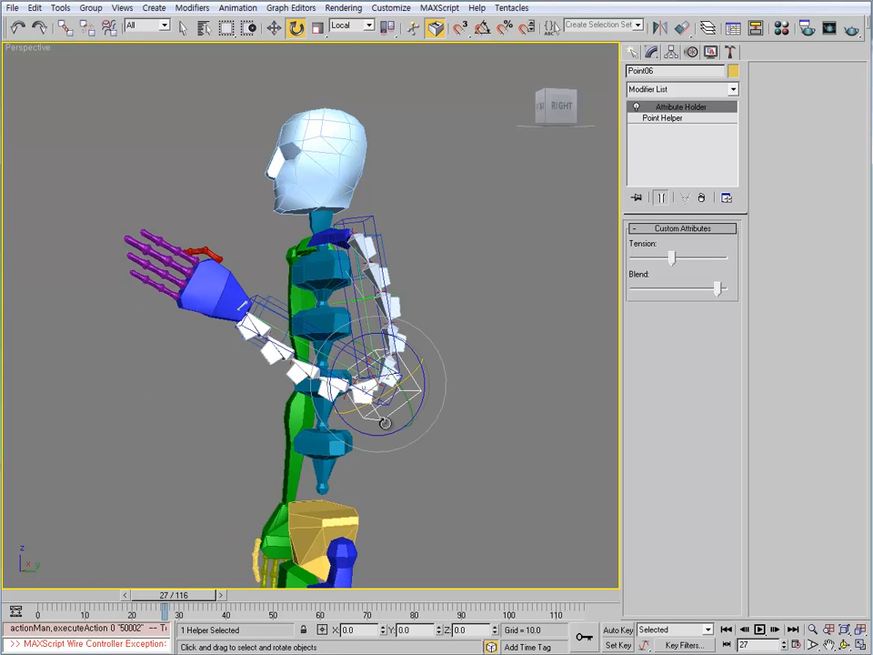
{"action": "left_click_drag", "start_coordinate": [370, 438], "coordinate": [339, 439]}
{"action": "middle_click_drag", "start_coordinate": [356, 435], "coordinate": [377, 400], "text": "alt"}
{"action": "scroll", "coordinate": [364, 399], "scroll_direction": "up", "scroll_amount": 5}
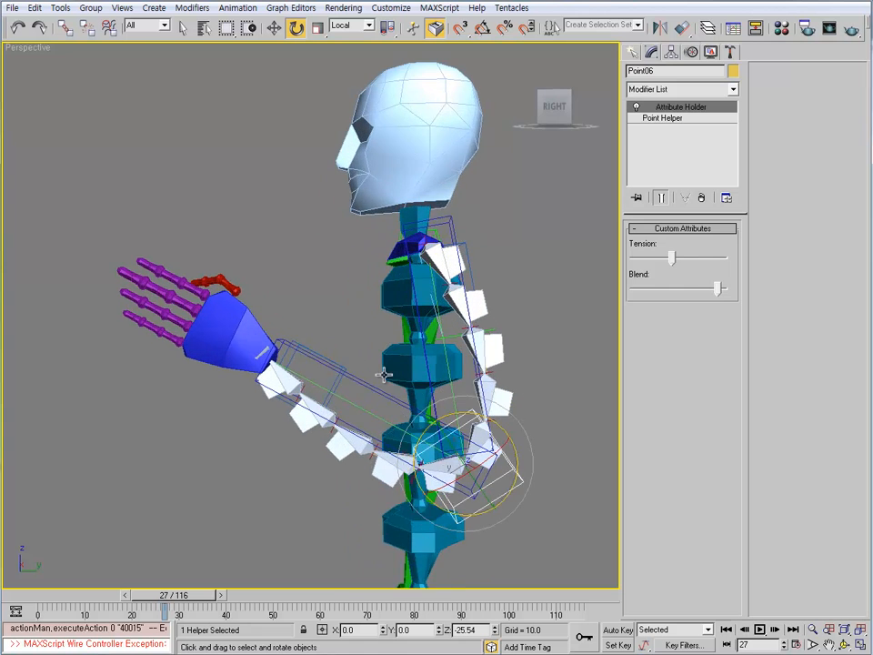
- Examine the twist bones one by one along the bent forearm and upper arm at frame 27
{"action": "left_click", "coordinate": [281, 386]}
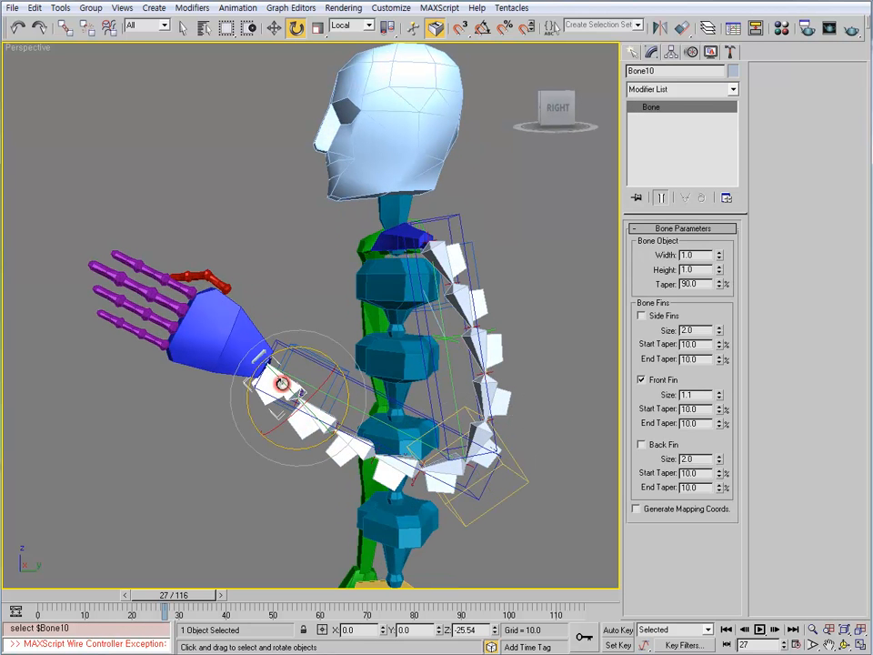
{"action": "left_click", "coordinate": [356, 393]}
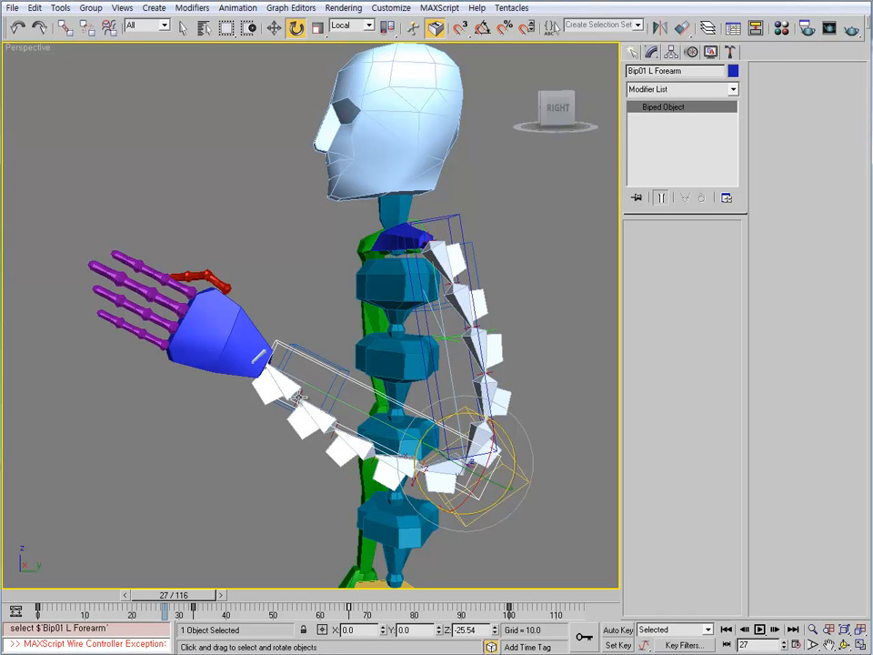
{"action": "left_click", "coordinate": [298, 405]}
{"action": "left_click", "coordinate": [343, 457]}
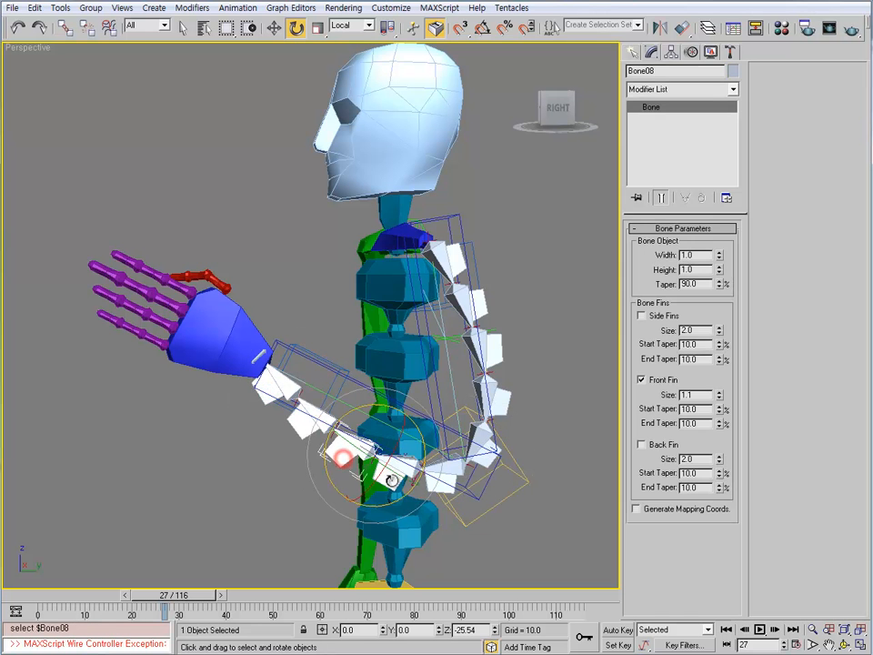
{"action": "left_click", "coordinate": [395, 482]}
{"action": "middle_click_drag", "start_coordinate": [452, 482], "coordinate": [404, 454]}
{"action": "left_click", "coordinate": [495, 368]}
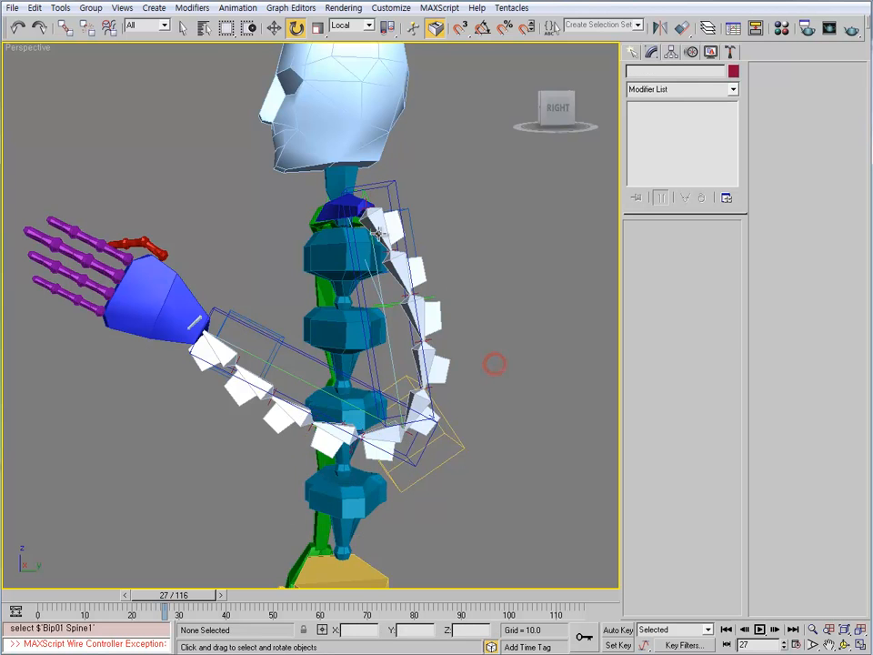
{"action": "left_click", "coordinate": [383, 234]}
- Return to frame 0 and reset the stretch of the topmost arm bone, Bone01, with Bone Tools
{"action": "left_click_drag", "start_coordinate": [183, 598], "coordinate": [62, 598]}
{"action": "middle_click_drag", "start_coordinate": [493, 337], "coordinate": [493, 266]}
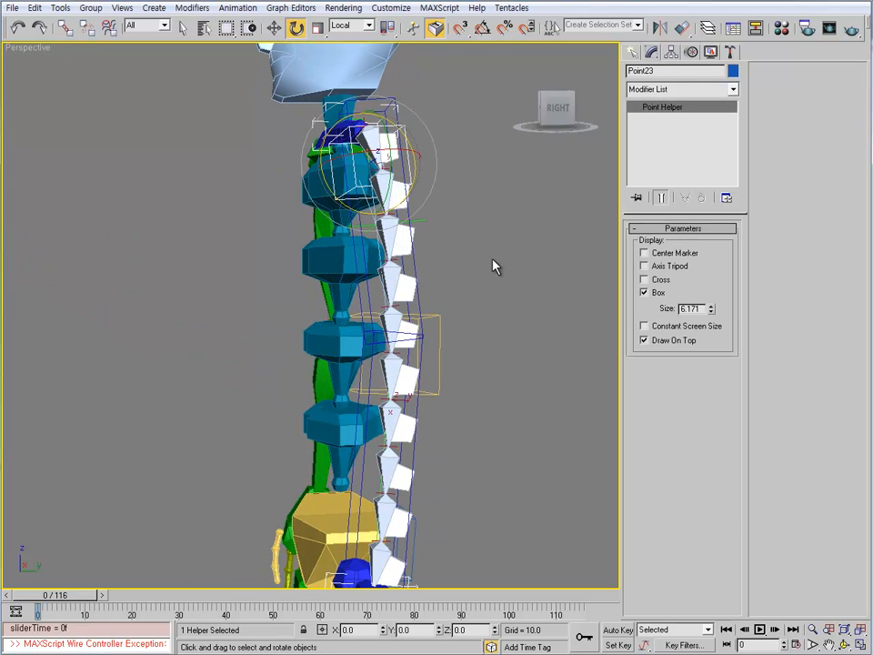
{"action": "left_click", "coordinate": [532, 256]}
{"action": "key", "text": "q"}
{"action": "left_click", "coordinate": [386, 146]}
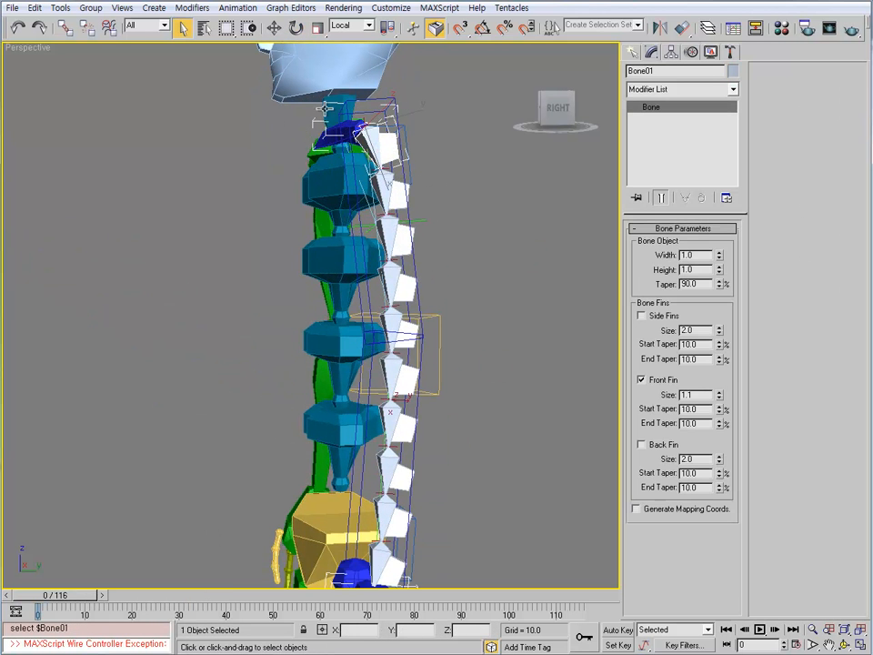
{"action": "left_click", "coordinate": [236, 8]}
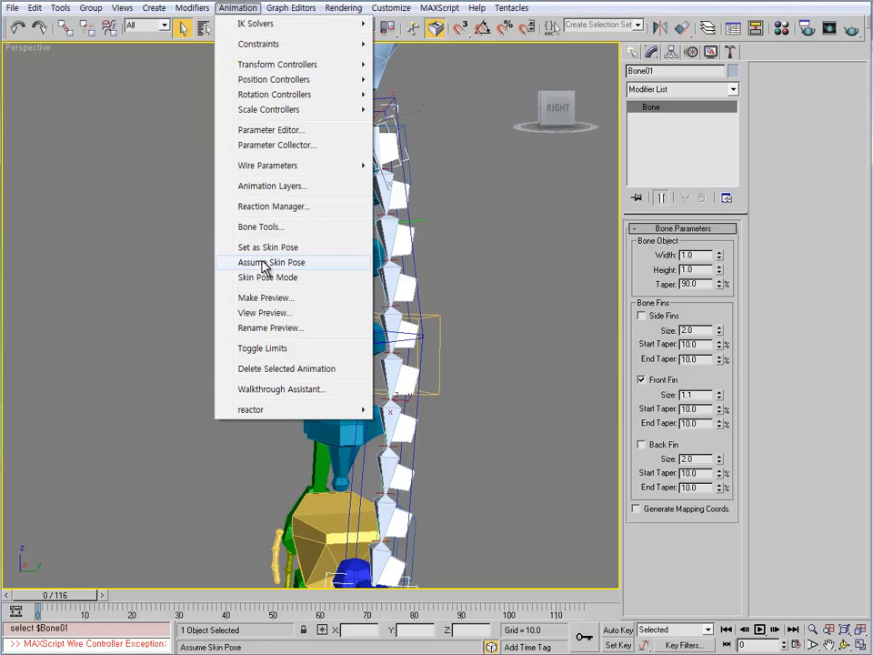
{"action": "left_click", "coordinate": [263, 229]}
{"action": "left_click", "coordinate": [98, 292]}
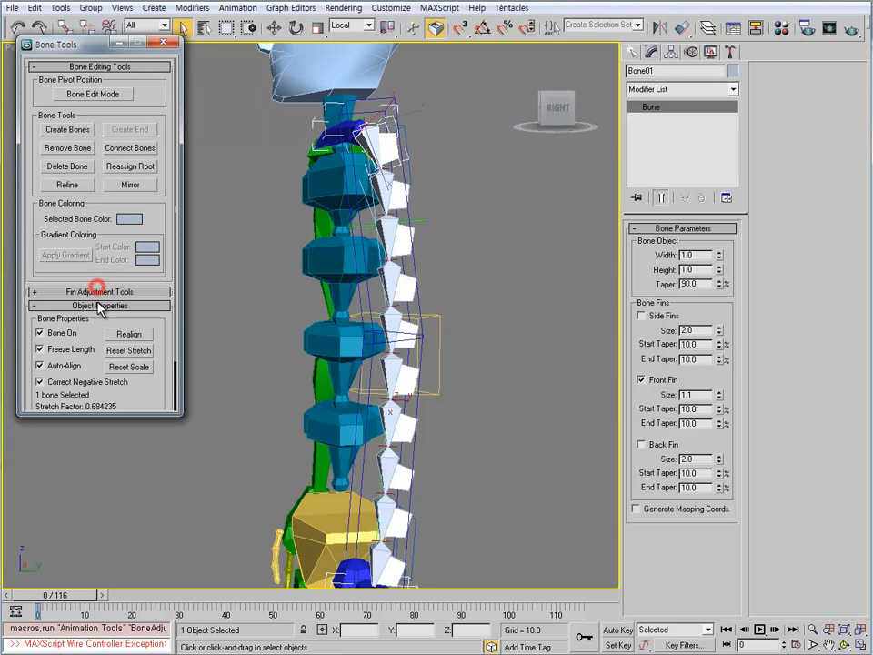
{"action": "left_click_drag", "start_coordinate": [148, 393], "coordinate": [145, 332]}
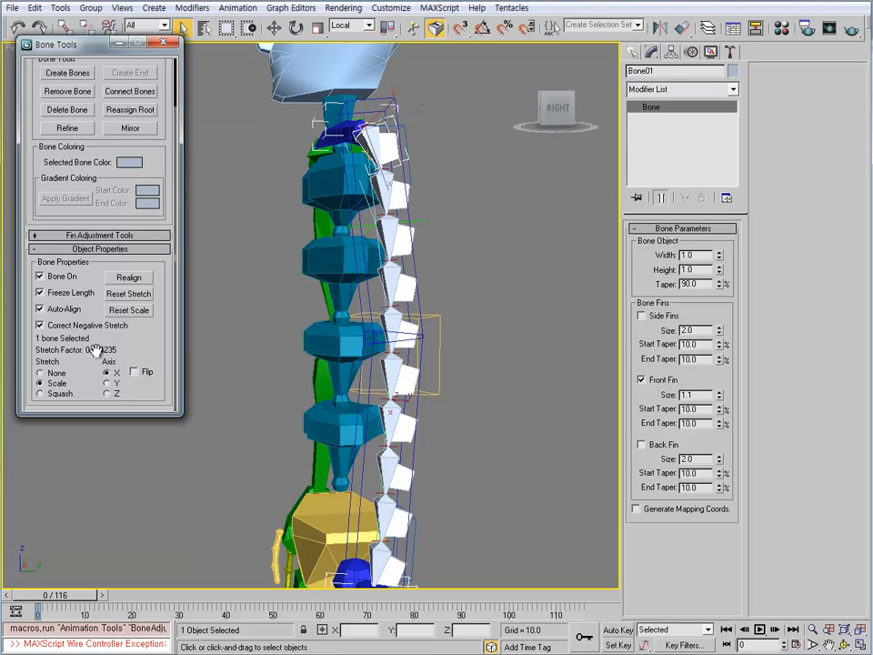
{"action": "left_click", "coordinate": [129, 294]}
- Reset the stretch of each remaining arm bone down the chain, from Bone02 to Bone11, and close Bone Tools
{"action": "left_click", "coordinate": [390, 189]}
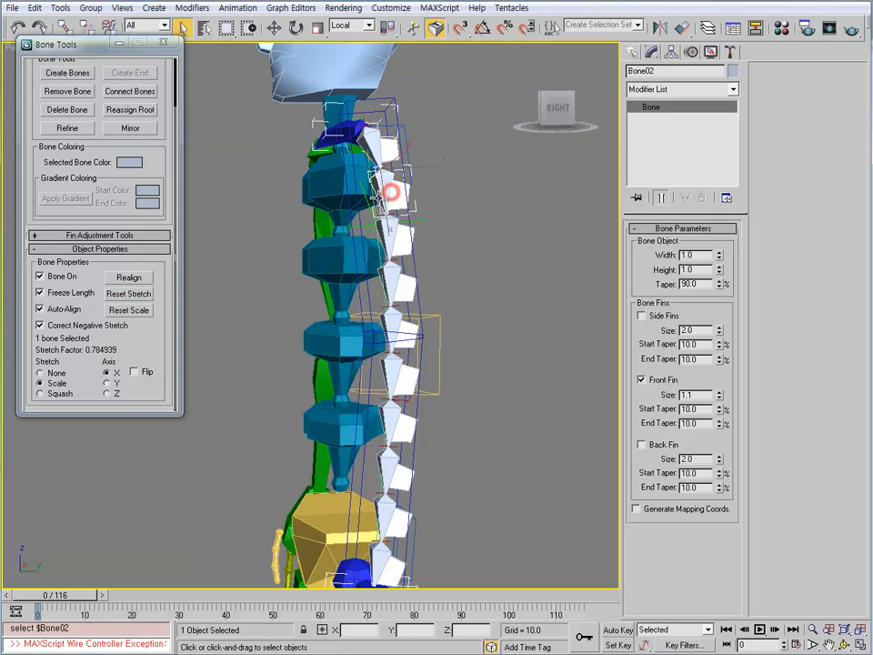
{"action": "left_click", "coordinate": [125, 296]}
{"action": "key", "text": "Page_Down"}
{"action": "left_click", "coordinate": [125, 296]}
{"action": "key", "text": "Page_Down"}
{"action": "left_click", "coordinate": [125, 297]}
{"action": "key", "text": "Page_Down"}
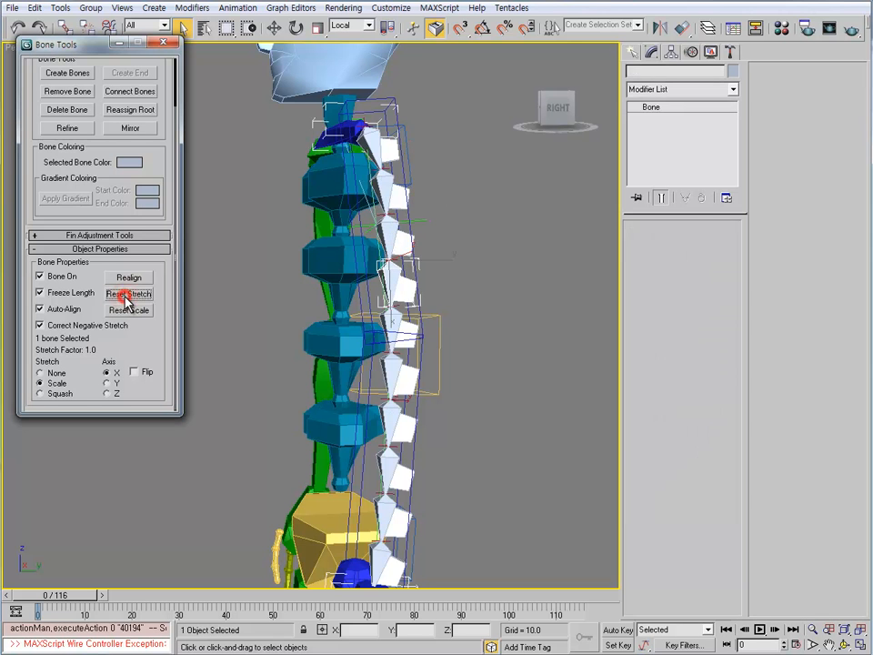
{"action": "left_click", "coordinate": [125, 297]}
{"action": "key", "text": "Page_Down"}
{"action": "left_click", "coordinate": [126, 297]}
{"action": "key", "text": "Page_Down"}
{"action": "left_click", "coordinate": [126, 297]}
{"action": "key", "text": "Page_Down"}
{"action": "left_click", "coordinate": [126, 298]}
{"action": "key", "text": "Page_Down"}
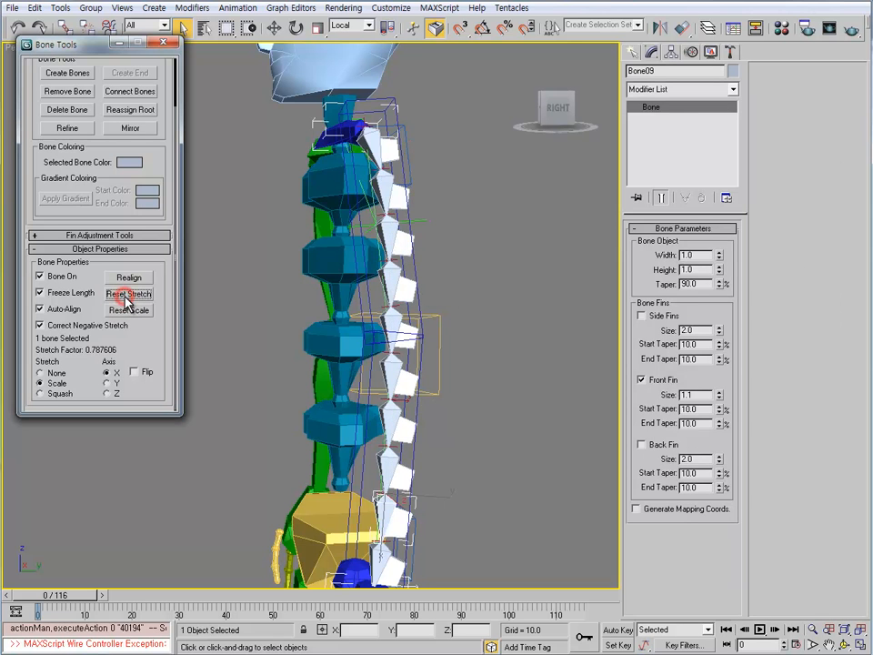
{"action": "left_click", "coordinate": [125, 297]}
{"action": "key", "text": "Page_Down"}
{"action": "left_click", "coordinate": [126, 297]}
{"action": "middle_click_drag", "start_coordinate": [394, 448], "coordinate": [412, 306]}
{"action": "key", "text": "Page_Down"}
{"action": "left_click", "coordinate": [127, 296]}
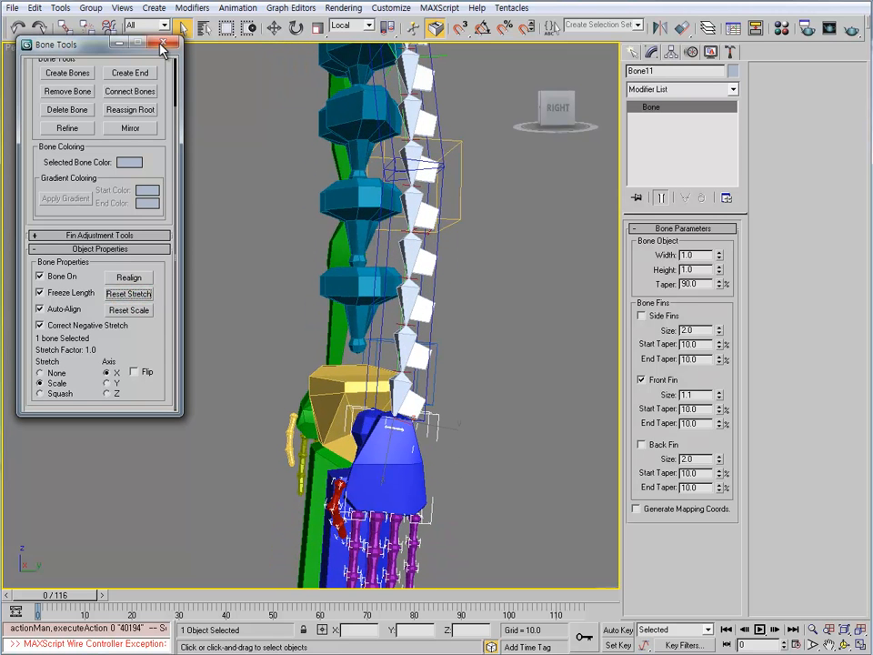
{"action": "middle_click_drag", "start_coordinate": [442, 299], "coordinate": [406, 331], "text": "alt"}
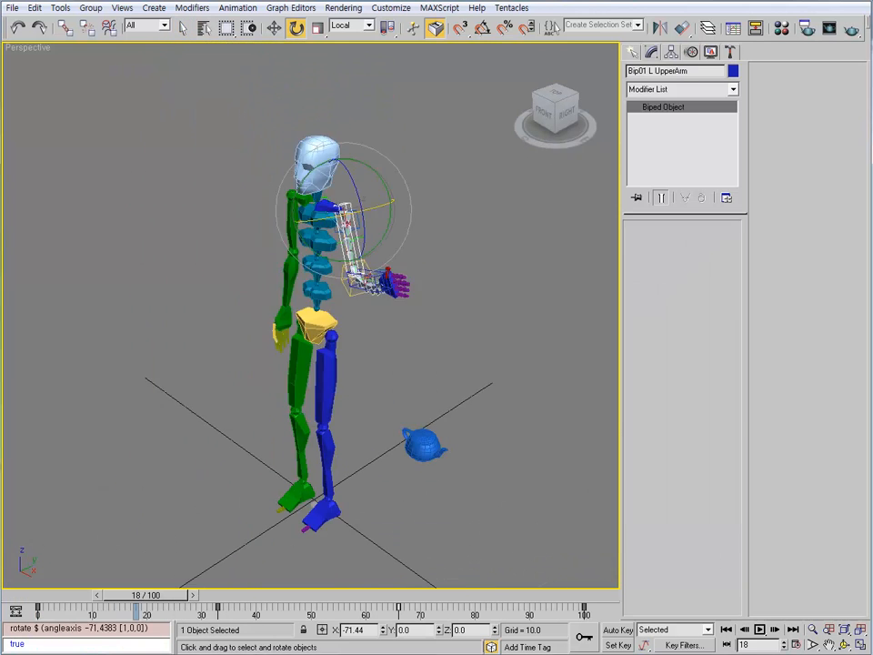
- Switch to the Notepad notes, highlight "약간의 결함" in method 1, and return to 3ds Max without closing the notes
{"action": "key", "text": "alt+Tab"}
{"action": "left_click_drag", "start_coordinate": [186, 206], "coordinate": [398, 206]}
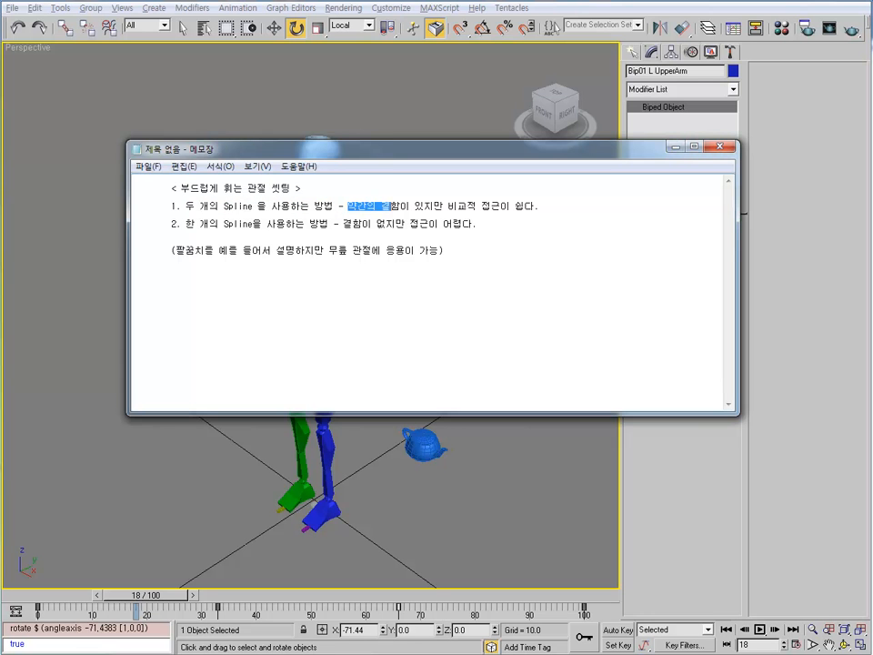
{"action": "left_click", "coordinate": [719, 147]}
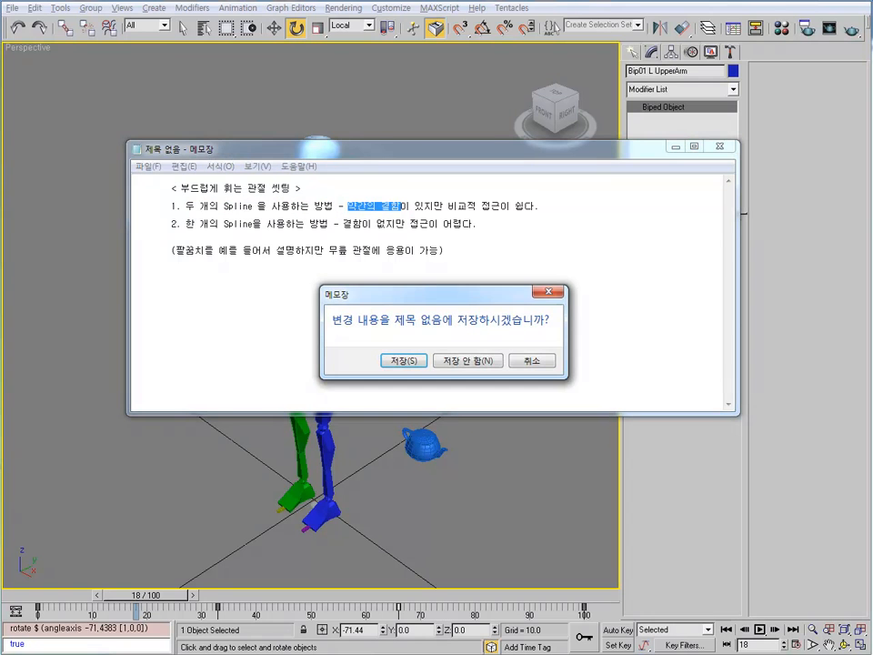
{"action": "left_click", "coordinate": [531, 361]}
{"action": "left_click", "coordinate": [553, 9]}
- Examine the bent elbow's twist bones and upper arm up close from behind at frame 18
{"action": "middle_click_drag", "start_coordinate": [473, 255], "coordinate": [253, 313], "text": "alt"}
{"action": "scroll", "coordinate": [278, 262], "scroll_direction": "up", "scroll_amount": 6}
{"action": "scroll", "coordinate": [253, 313], "scroll_direction": "up", "scroll_amount": 4}
{"action": "left_click", "coordinate": [342, 260]}
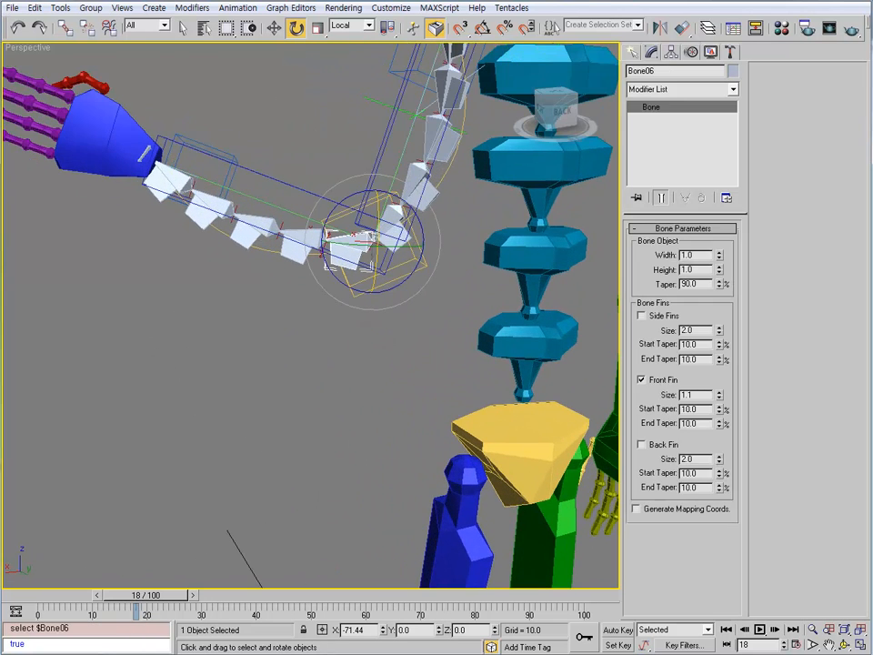
{"action": "left_click", "coordinate": [353, 293]}
{"action": "left_click", "coordinate": [422, 189]}
{"action": "left_click", "coordinate": [386, 139]}
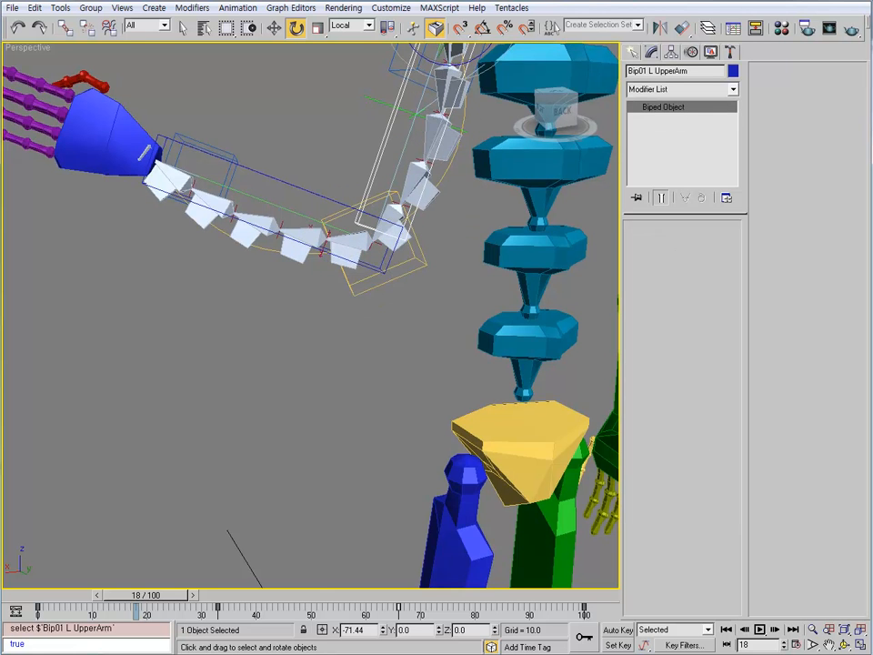
- Delete the blue teapot standing beside the biped
{"action": "scroll", "coordinate": [297, 273], "scroll_direction": "down", "scroll_amount": 5}
{"action": "scroll", "coordinate": [296, 273], "scroll_direction": "down", "scroll_amount": 4}
{"action": "middle_click_drag", "start_coordinate": [314, 296], "coordinate": [427, 326], "text": "alt"}
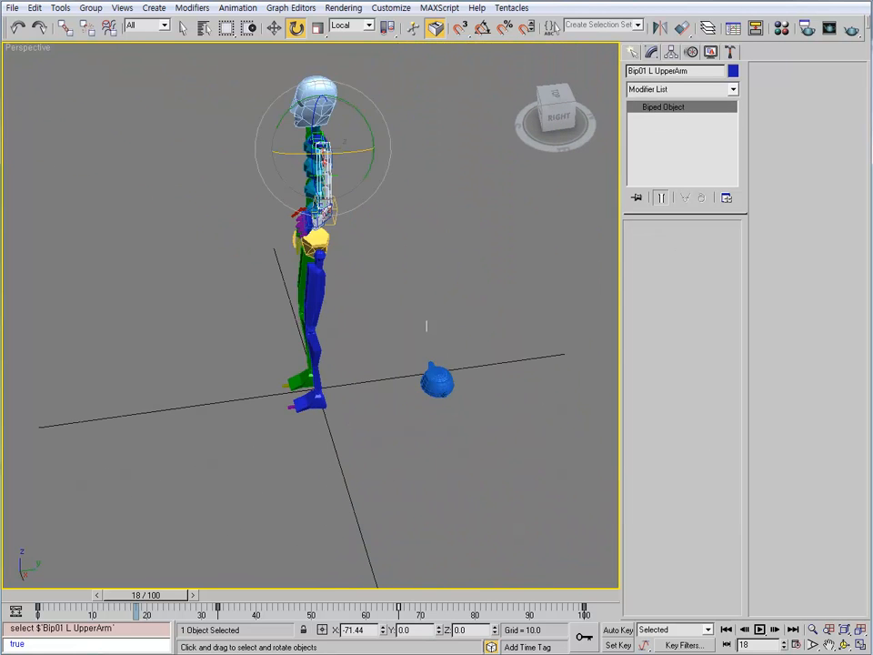
{"action": "left_click", "coordinate": [436, 380]}
{"action": "key", "text": "Delete"}
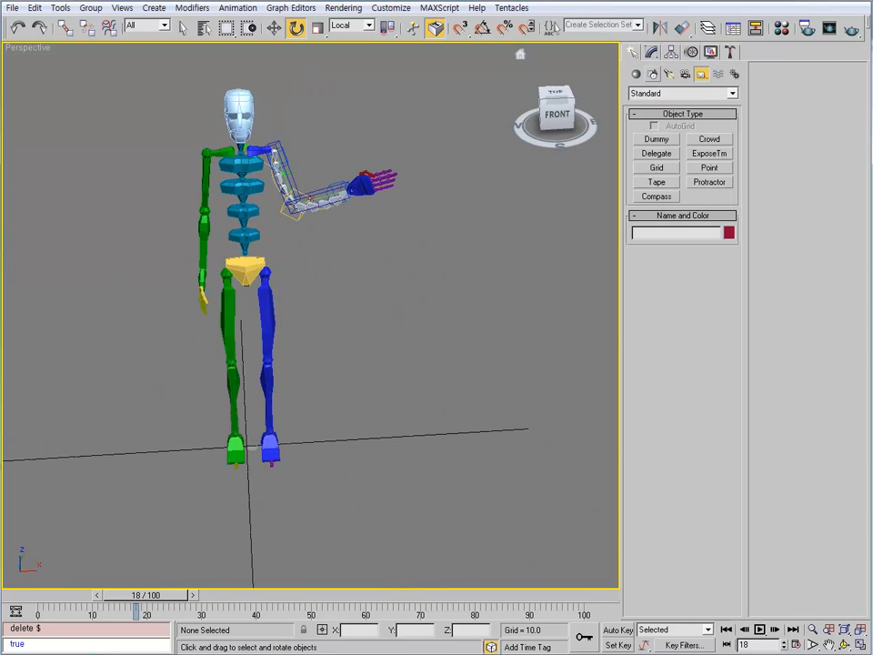
- Draw a V-shaped, three-vertex corner line on the ground in front of the biped
{"action": "middle_click_drag", "start_coordinate": [382, 273], "coordinate": [250, 309]}
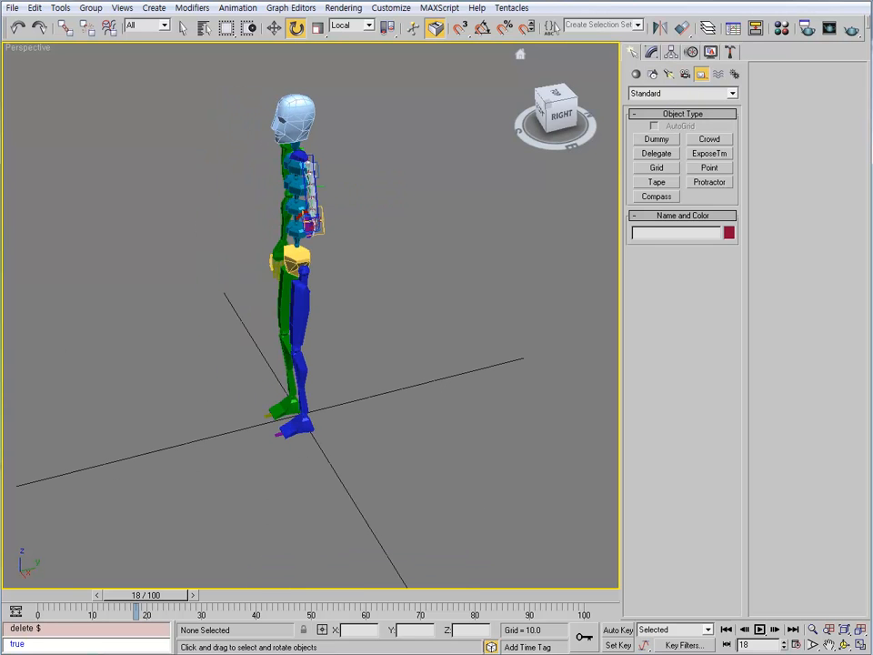
{"action": "left_click", "coordinate": [653, 74]}
{"action": "left_click", "coordinate": [656, 150]}
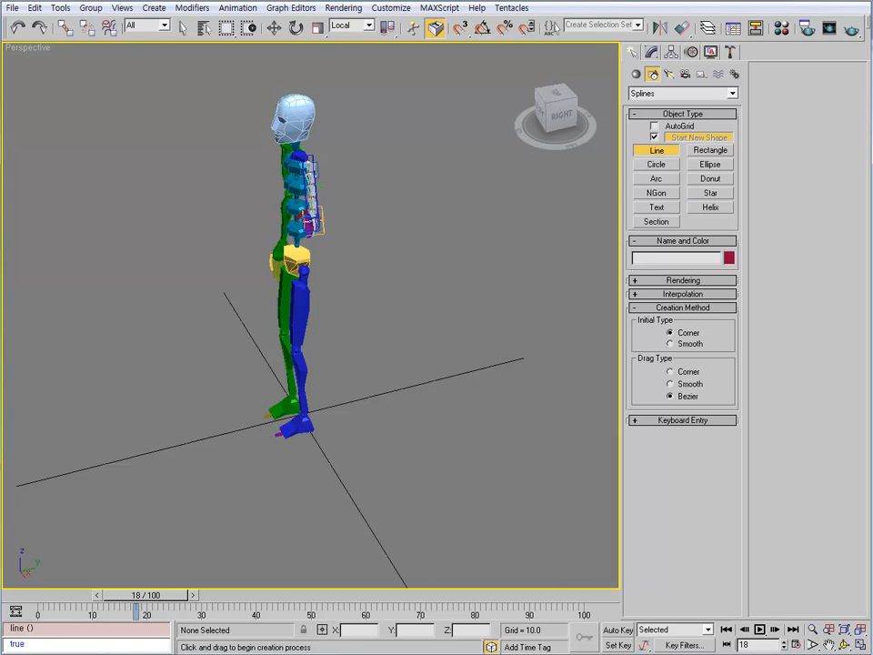
{"action": "left_click", "coordinate": [430, 575]}
{"action": "left_click", "coordinate": [408, 471]}
{"action": "left_click", "coordinate": [473, 554]}
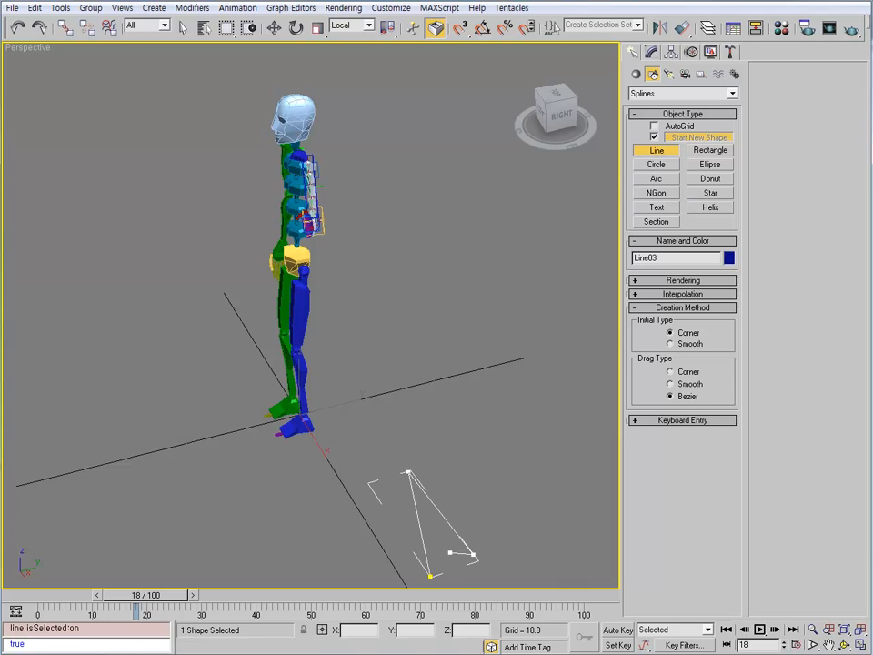
{"action": "right_click", "coordinate": [383, 530]}
- Draw a second, wider three-vertex corner line on the ground around the V-shaped line
{"action": "left_click", "coordinate": [316, 520]}
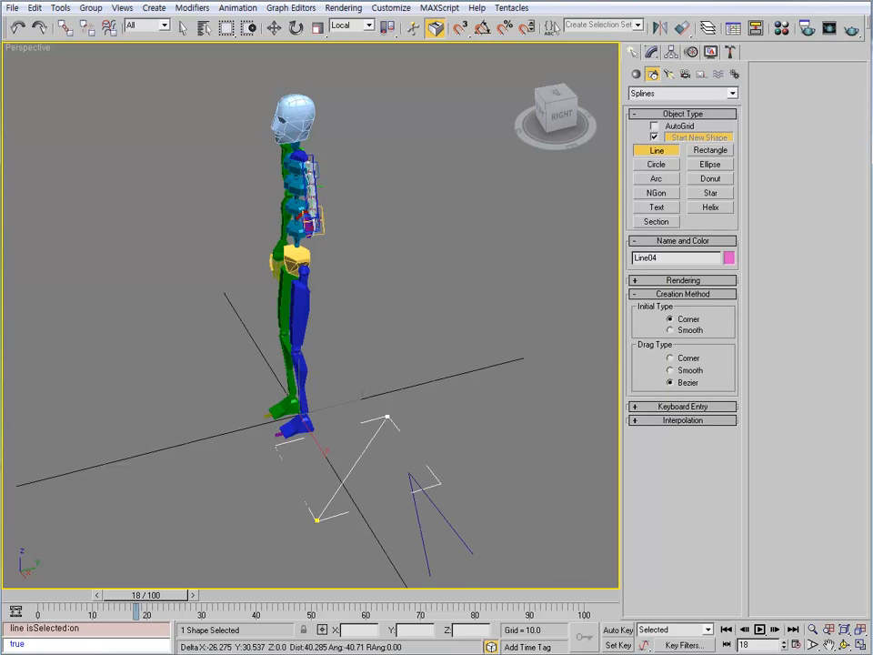
{"action": "left_click", "coordinate": [387, 416]}
{"action": "left_click", "coordinate": [553, 448]}
{"action": "right_click", "coordinate": [553, 449]}
{"action": "right_click", "coordinate": [554, 448]}
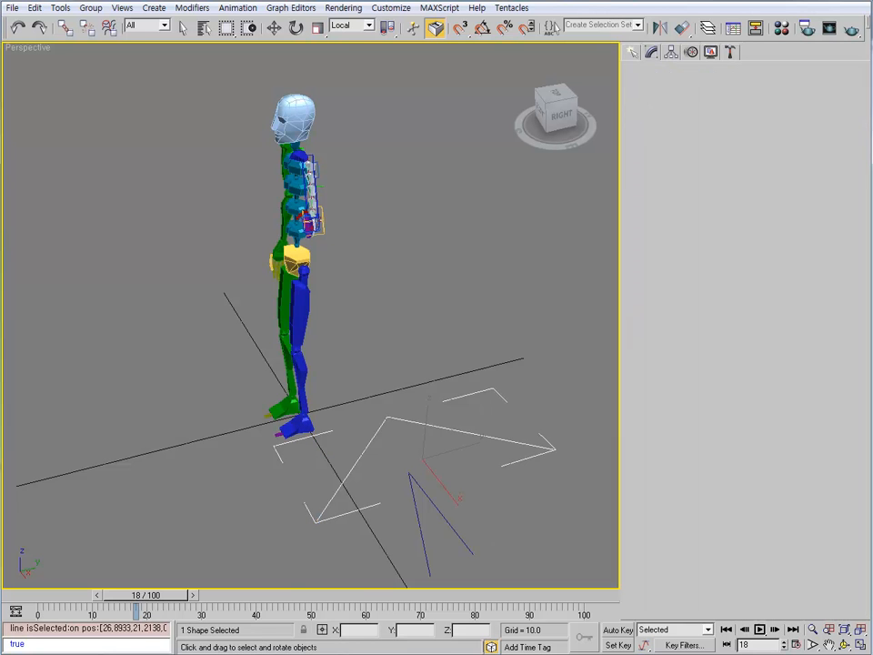
- Convert all three vertices of the wider line to Smooth so that it forms an arc
{"action": "key", "text": "1"}
{"action": "key", "text": "ctrl+a"}
{"action": "right_click", "coordinate": [384, 413]}
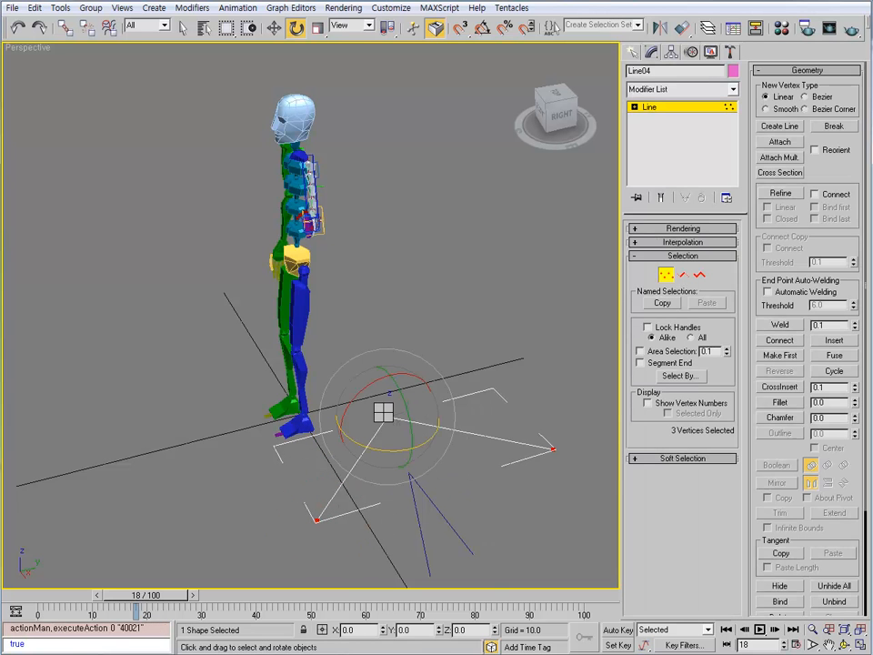
{"action": "left_click", "coordinate": [361, 342]}
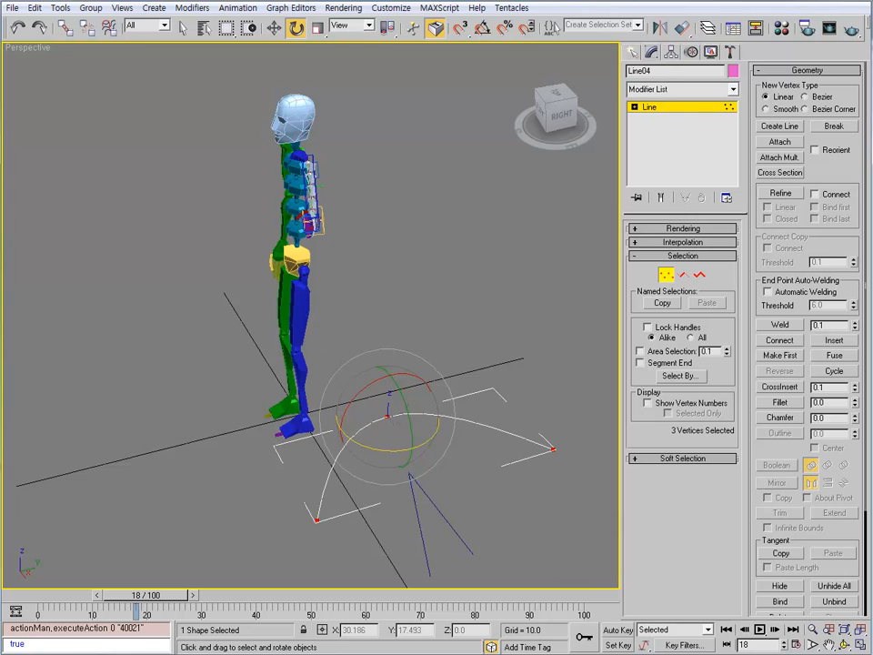
{"action": "middle_click_drag", "start_coordinate": [363, 364], "coordinate": [397, 391]}
{"action": "key", "text": "1"}
- Spread the V-shaped line by moving one end vertex outward, and shift the whole line sideways inside the arc
{"action": "middle_click_drag", "start_coordinate": [397, 391], "coordinate": [334, 306]}
{"action": "left_click", "coordinate": [342, 338]}
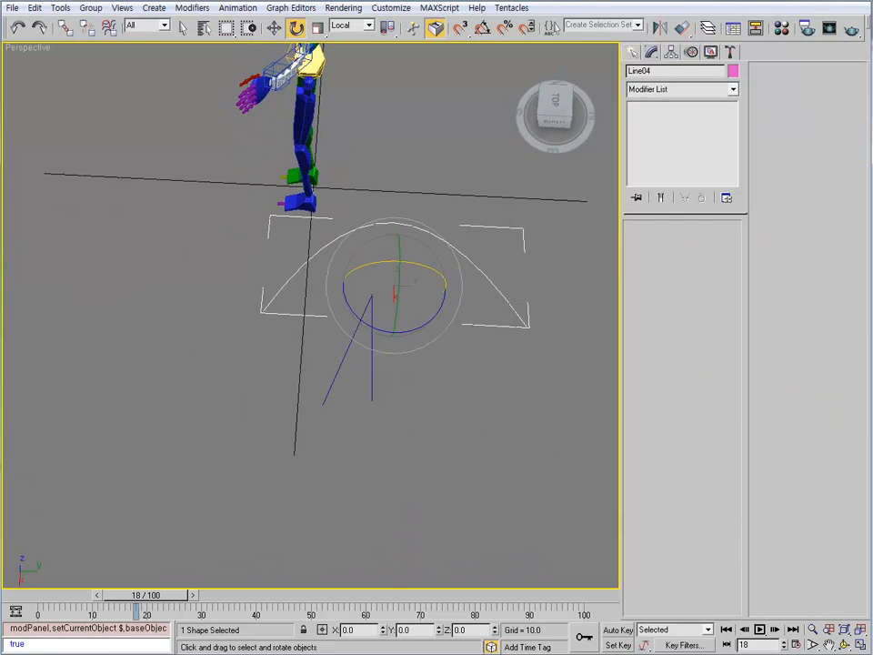
{"action": "left_click", "coordinate": [351, 342]}
{"action": "key", "text": "w"}
{"action": "key", "text": "1"}
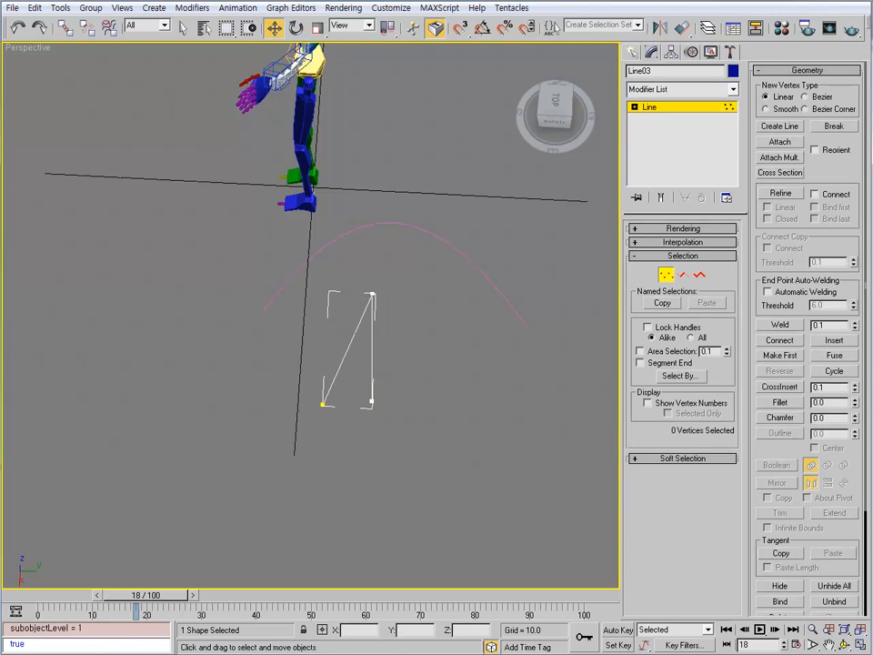
{"action": "left_click_drag", "start_coordinate": [356, 391], "coordinate": [395, 415]}
{"action": "left_click", "coordinate": [443, 452]}
{"action": "key", "text": "1"}
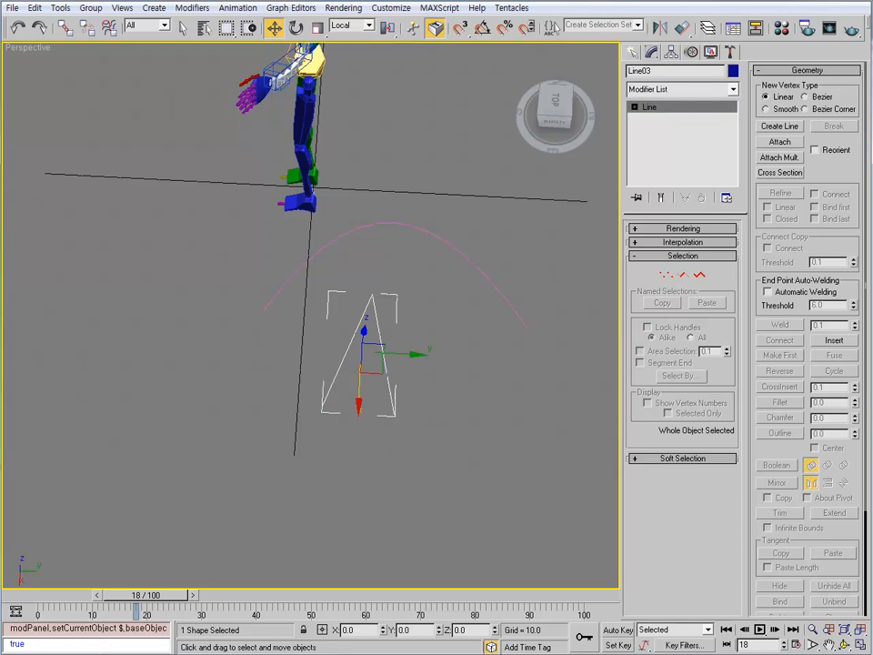
{"action": "left_click_drag", "start_coordinate": [459, 470], "coordinate": [314, 286]}
{"action": "left_click_drag", "start_coordinate": [372, 360], "coordinate": [394, 355]}
- Give the arc and the V-shaped line the same dark blue object colour
{"action": "middle_click_drag", "start_coordinate": [394, 356], "coordinate": [500, 353]}
{"action": "left_click_drag", "start_coordinate": [515, 446], "coordinate": [355, 273]}
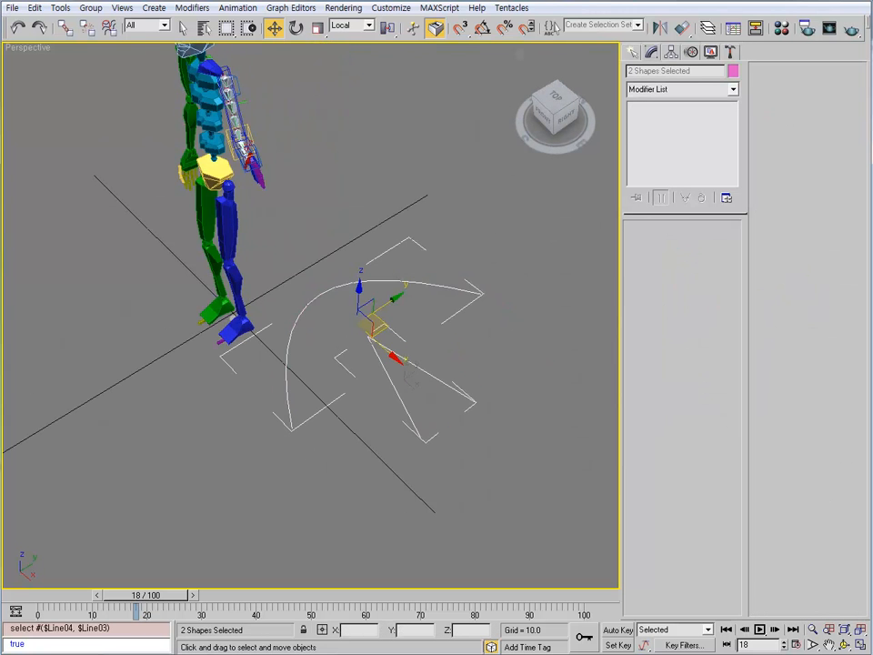
{"action": "left_click", "coordinate": [733, 71]}
{"action": "left_click", "coordinate": [490, 317]}
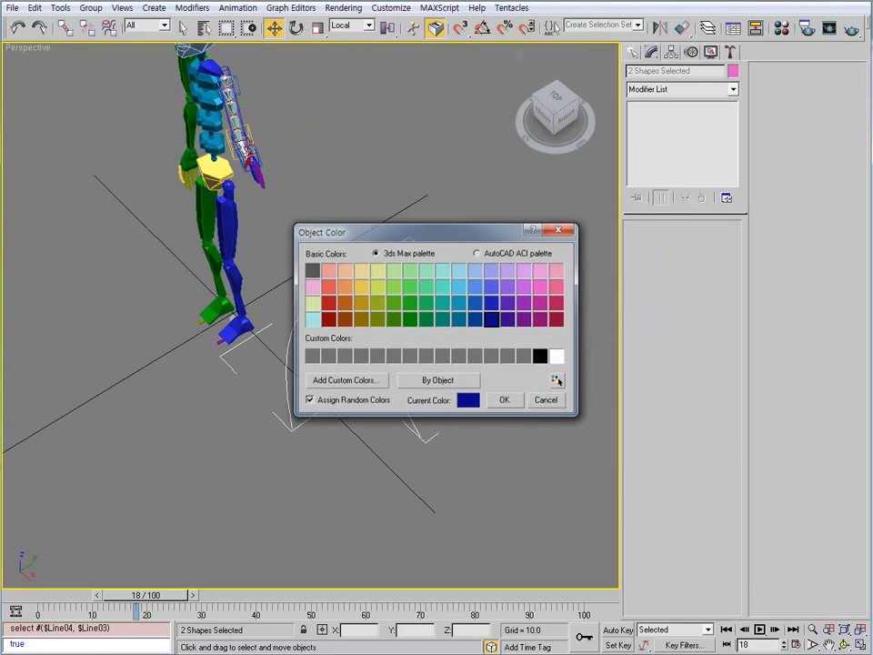
{"action": "left_click", "coordinate": [502, 397]}
{"action": "left_click", "coordinate": [529, 360]}
- Create a Point helper beside the lines, displayed as a Cross instead of a Box
{"action": "left_click", "coordinate": [634, 53]}
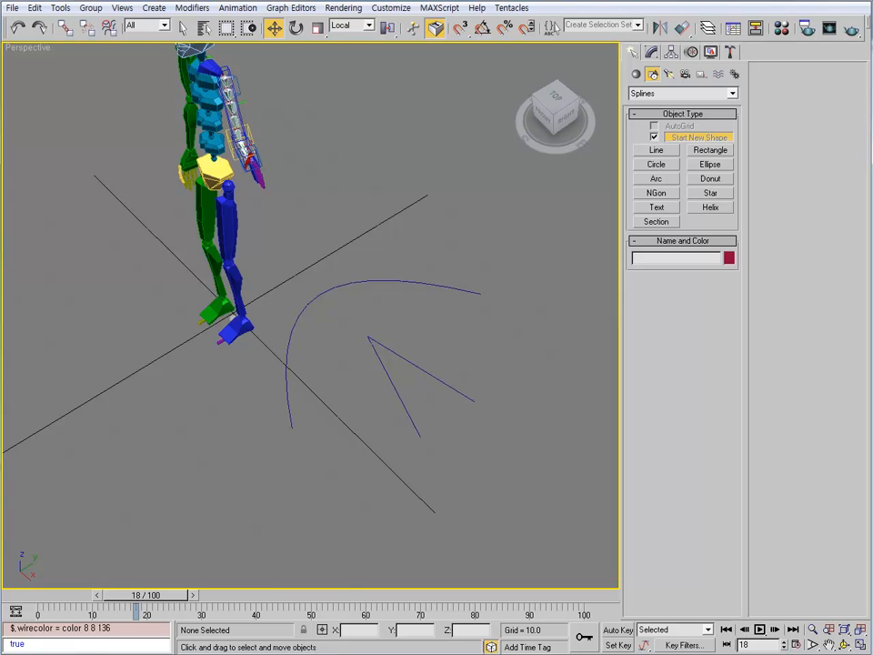
{"action": "left_click", "coordinate": [701, 74]}
{"action": "left_click", "coordinate": [709, 167]}
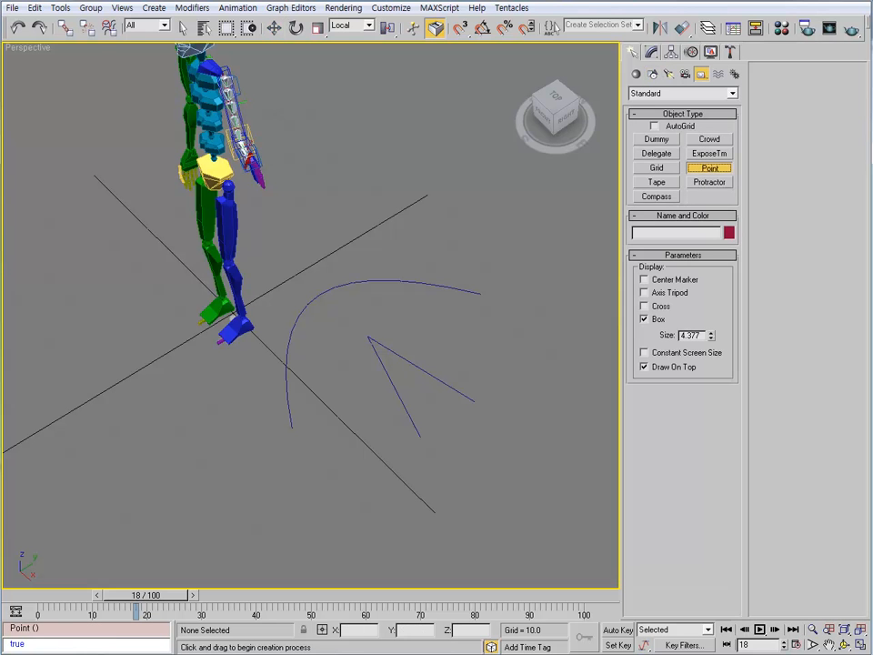
{"action": "left_click", "coordinate": [644, 306]}
{"action": "left_click", "coordinate": [644, 319]}
{"action": "left_click", "coordinate": [339, 429]}
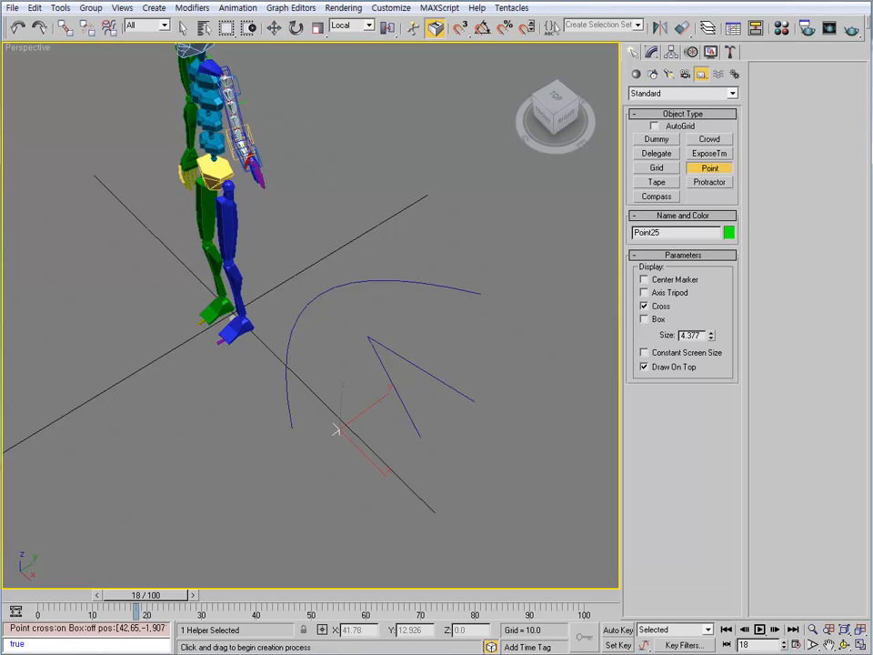
- Assign a Path Constraint to the new point helper's position
{"action": "left_click", "coordinate": [651, 53]}
{"action": "left_click", "coordinate": [692, 53]}
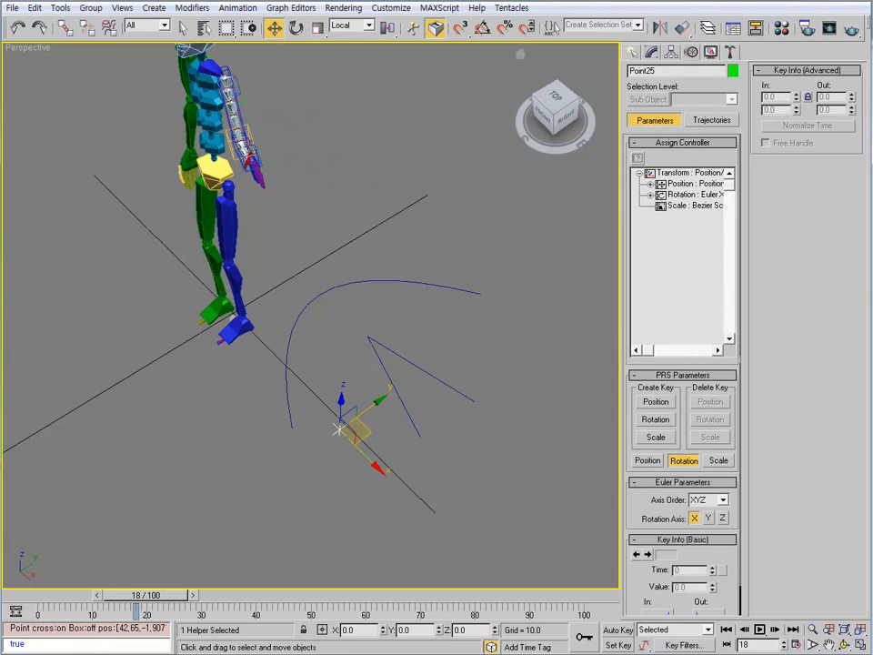
{"action": "left_click", "coordinate": [695, 183]}
{"action": "left_click", "coordinate": [638, 158]}
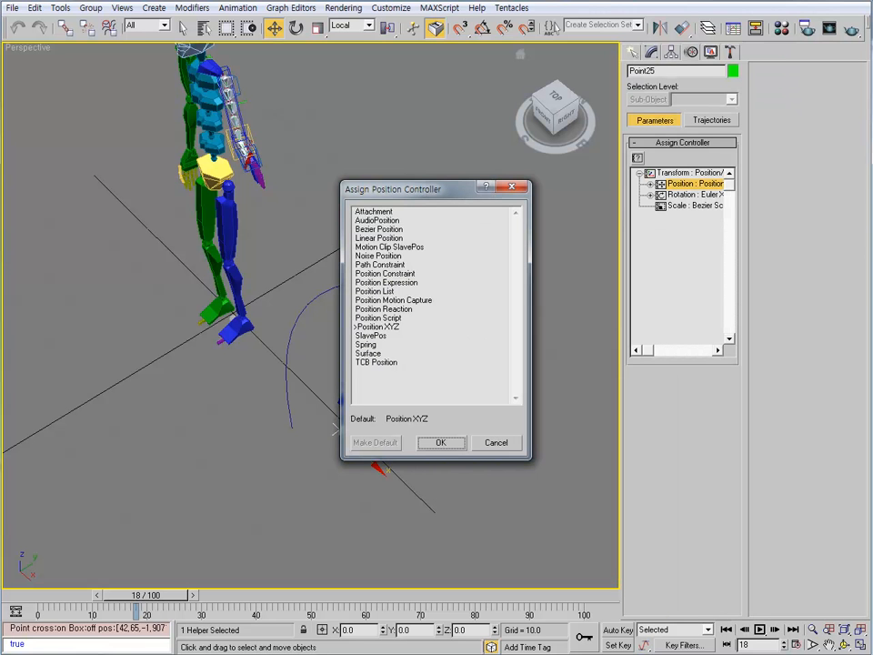
{"action": "left_click", "coordinate": [380, 264]}
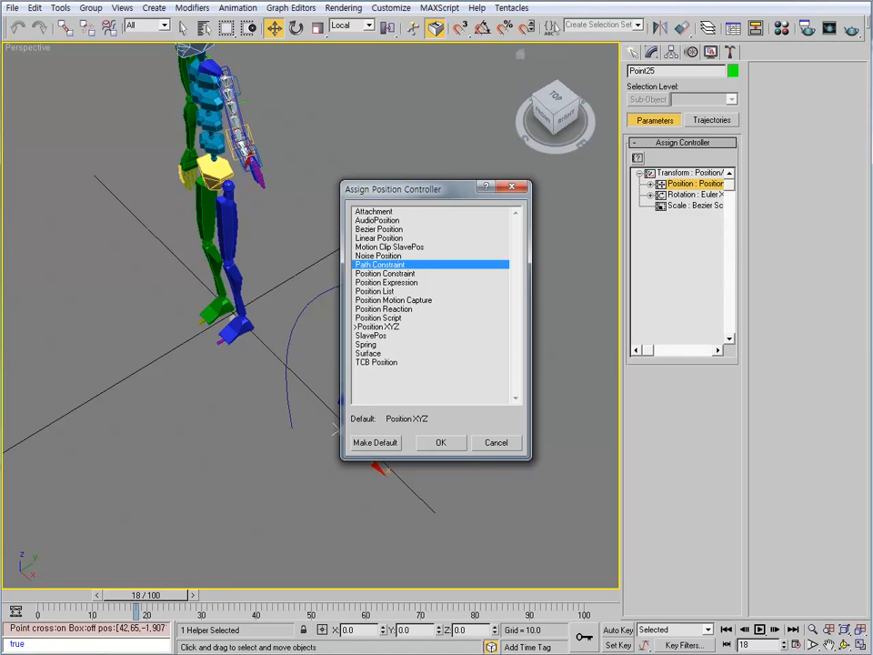
{"action": "key", "text": "Return"}
- Add the arc and the V-shaped line as the helper's path targets, and scrub the animation to frame 100
{"action": "left_click", "coordinate": [805, 88]}
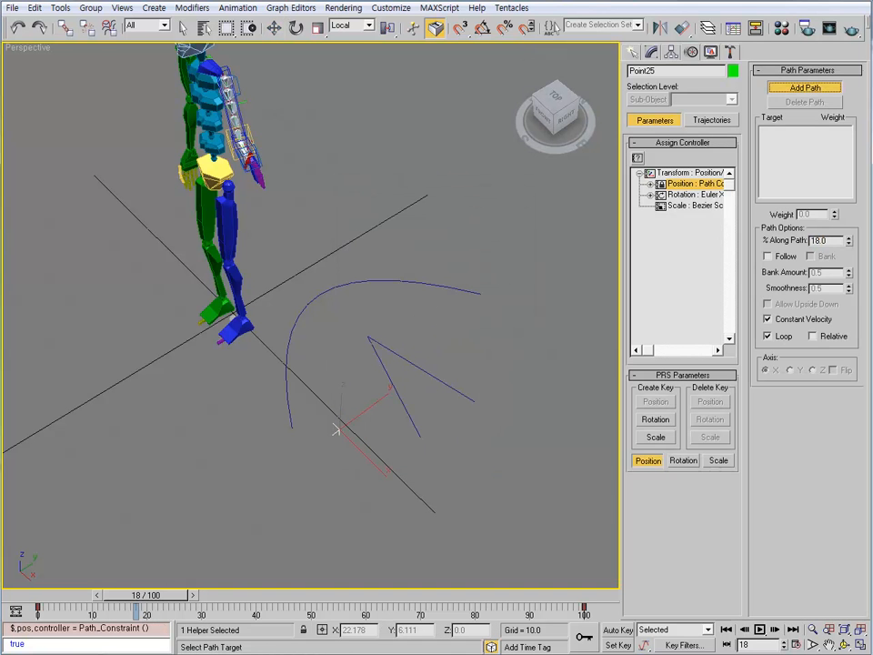
{"action": "left_click", "coordinate": [289, 354]}
{"action": "left_click", "coordinate": [388, 378]}
{"action": "right_click", "coordinate": [340, 386]}
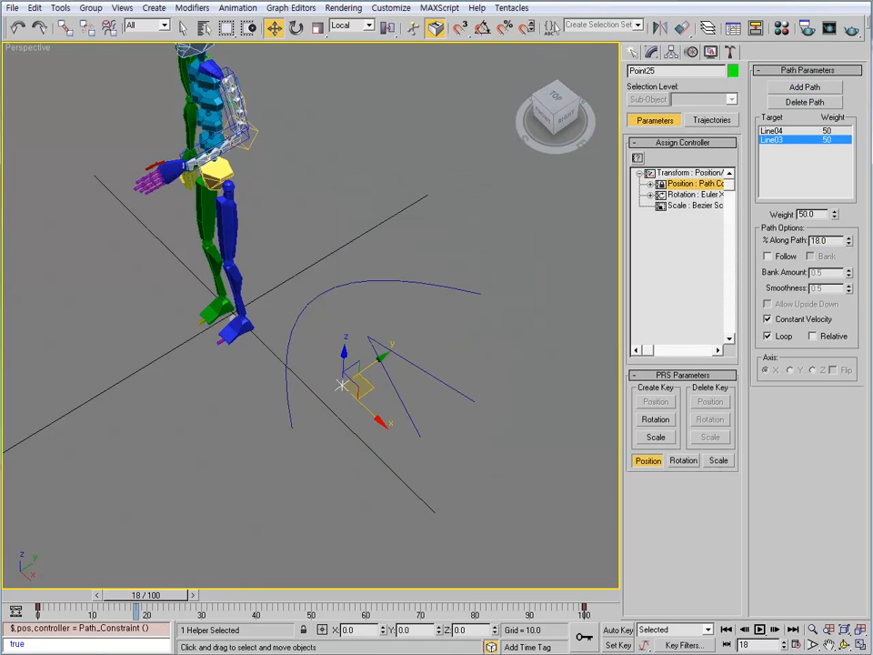
{"action": "left_click_drag", "start_coordinate": [148, 595], "coordinate": [558, 595]}
{"action": "key", "text": "w"}
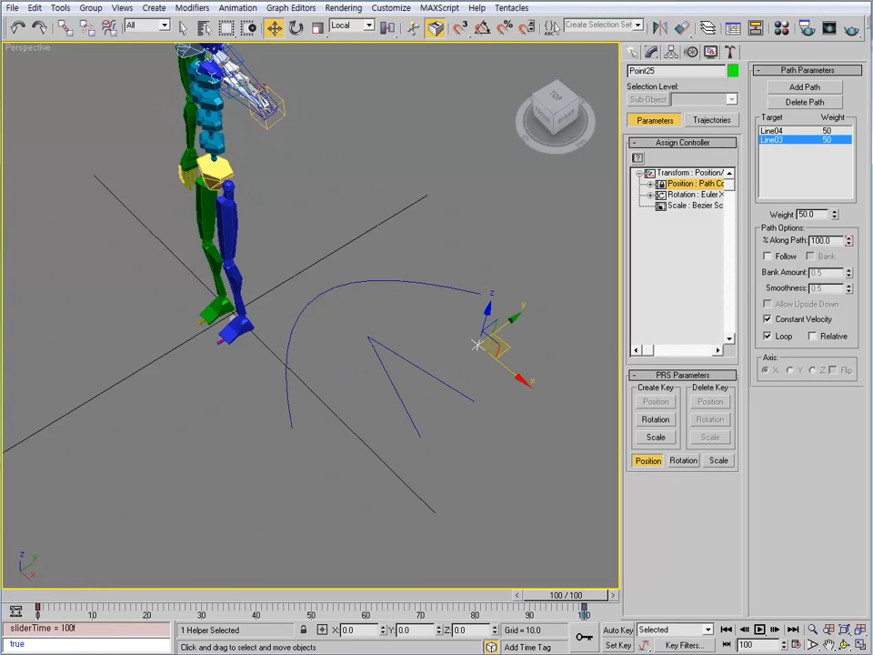
- Extend the animation range to 480 frames and move the helper's final key to the end of the range
{"action": "right_click_drag", "start_coordinate": [451, 611], "coordinate": [41, 611], "text": "ctrl+alt"}
{"action": "right_click_drag", "start_coordinate": [509, 611], "coordinate": [367, 611], "text": "ctrl+alt"}
{"action": "left_click_drag", "start_coordinate": [151, 611], "coordinate": [581, 610]}
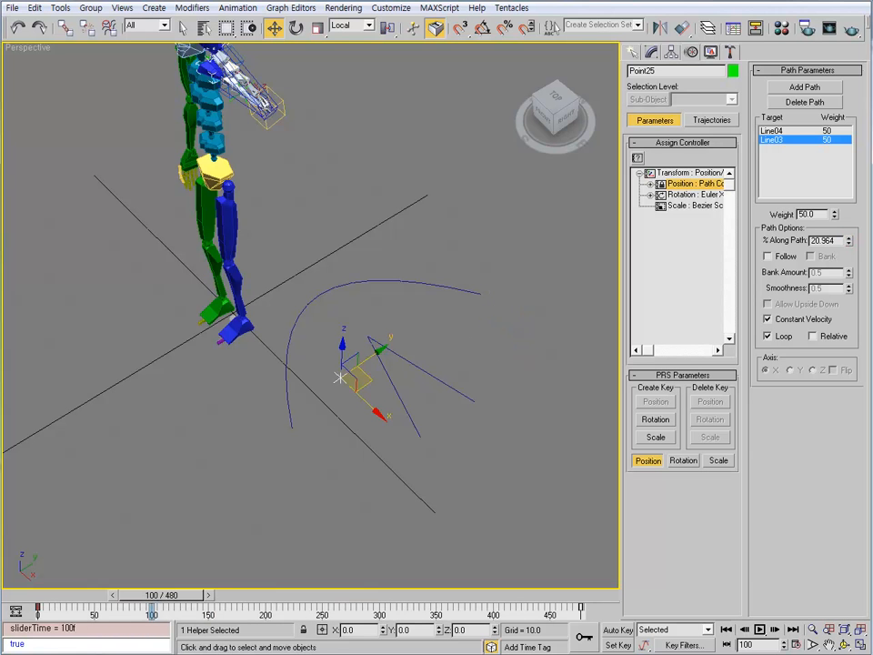
- Turn on the Trajectory display for the point helper in its object properties
{"action": "key", "text": "alt+Return"}
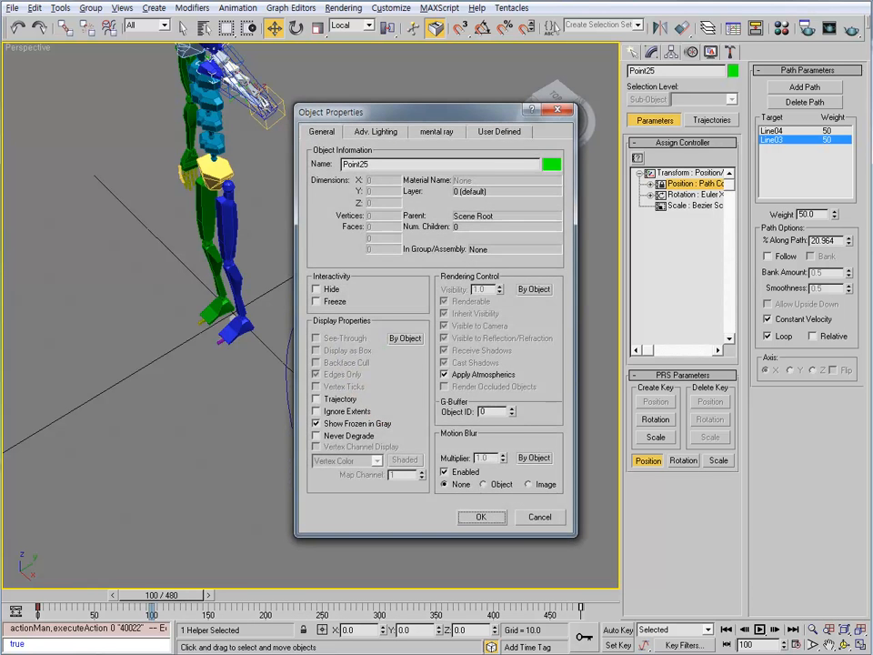
{"action": "left_click", "coordinate": [316, 398]}
{"action": "left_click", "coordinate": [481, 517]}
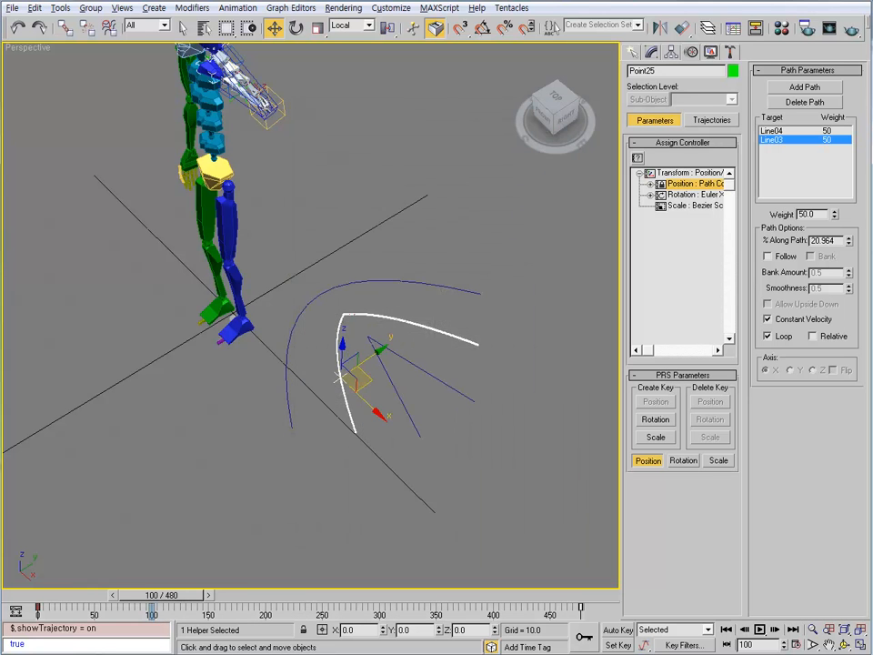
- Examine the helper's trajectory from several angles, comparing it with the arc and the V-shaped line
{"action": "middle_click_drag", "start_coordinate": [345, 364], "coordinate": [272, 363], "text": "alt"}
{"action": "scroll", "coordinate": [311, 314], "scroll_direction": "up", "scroll_amount": 4}
{"action": "middle_click_drag", "start_coordinate": [278, 441], "coordinate": [346, 397], "text": "alt"}
{"action": "left_click", "coordinate": [231, 395]}
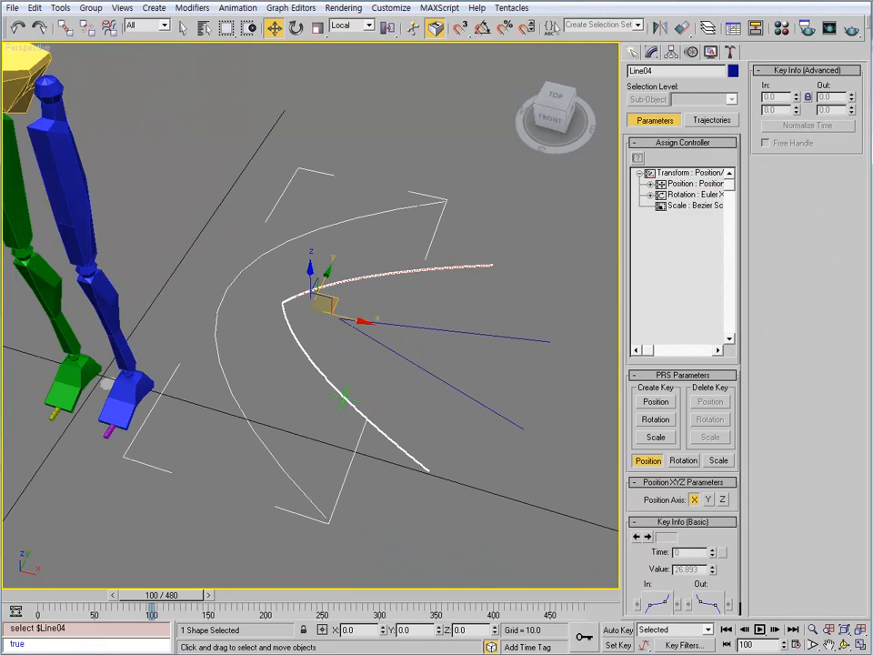
{"action": "left_click", "coordinate": [427, 371]}
{"action": "middle_click_drag", "start_coordinate": [427, 371], "coordinate": [378, 399], "text": "alt"}
{"action": "scroll", "coordinate": [393, 411], "scroll_direction": "up", "scroll_amount": 1}
{"action": "scroll", "coordinate": [393, 411], "scroll_direction": "up", "scroll_amount": 1}
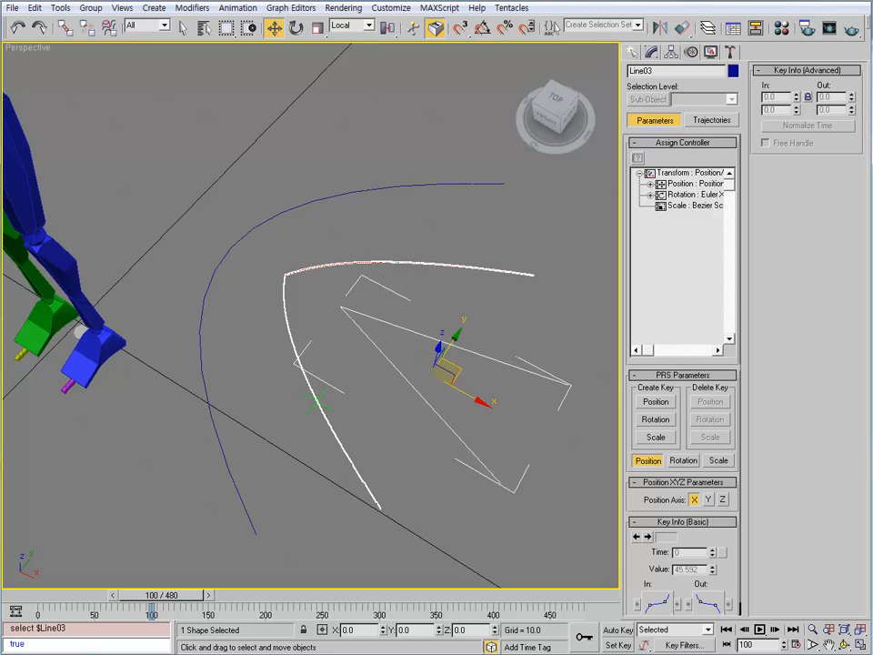
{"action": "middle_click_drag", "start_coordinate": [378, 399], "coordinate": [428, 404], "text": "alt"}
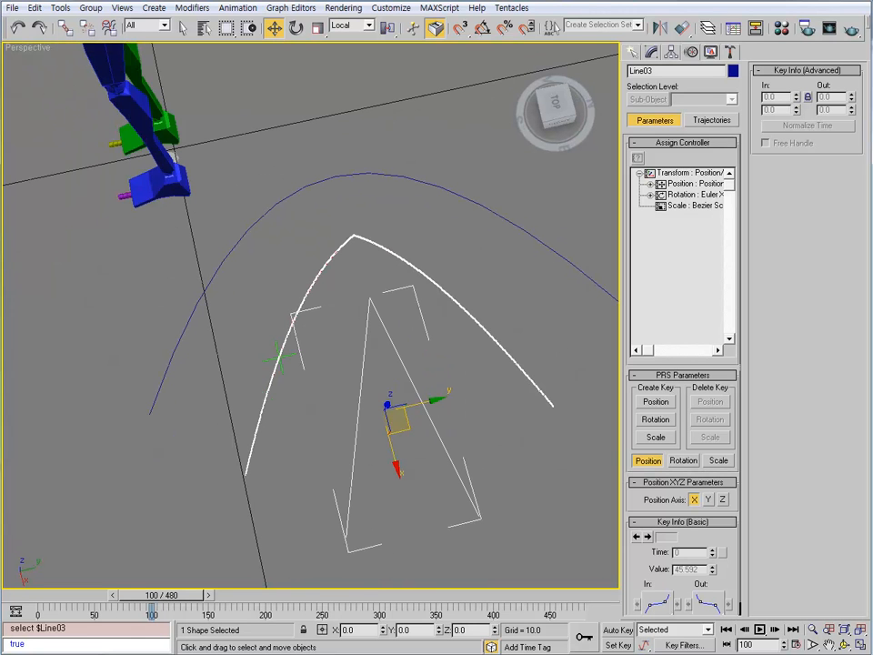
{"action": "middle_click_drag", "start_coordinate": [427, 404], "coordinate": [491, 371], "text": "alt"}
- Set the helper's path weights to 39 for Line04 and 8 for Line03, and inspect the trajectory's bend up close
{"action": "left_click", "coordinate": [262, 390]}
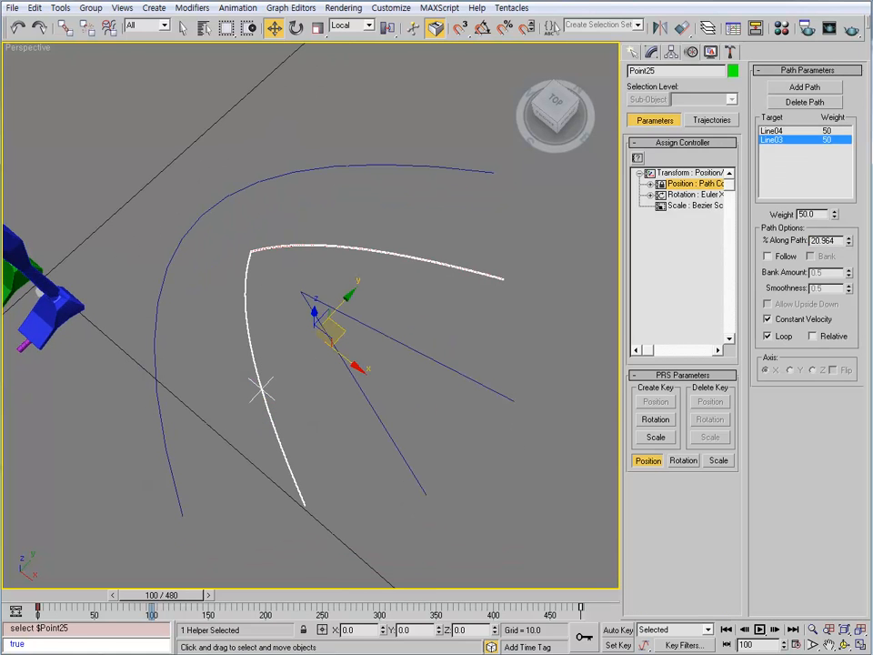
{"action": "left_click", "coordinate": [773, 131]}
{"action": "left_click_drag", "start_coordinate": [834, 215], "coordinate": [834, 254]}
{"action": "left_click", "coordinate": [773, 140]}
{"action": "middle_click_drag", "start_coordinate": [364, 291], "coordinate": [309, 393], "text": "alt"}
{"action": "scroll", "coordinate": [310, 393], "scroll_direction": "up", "scroll_amount": 4}
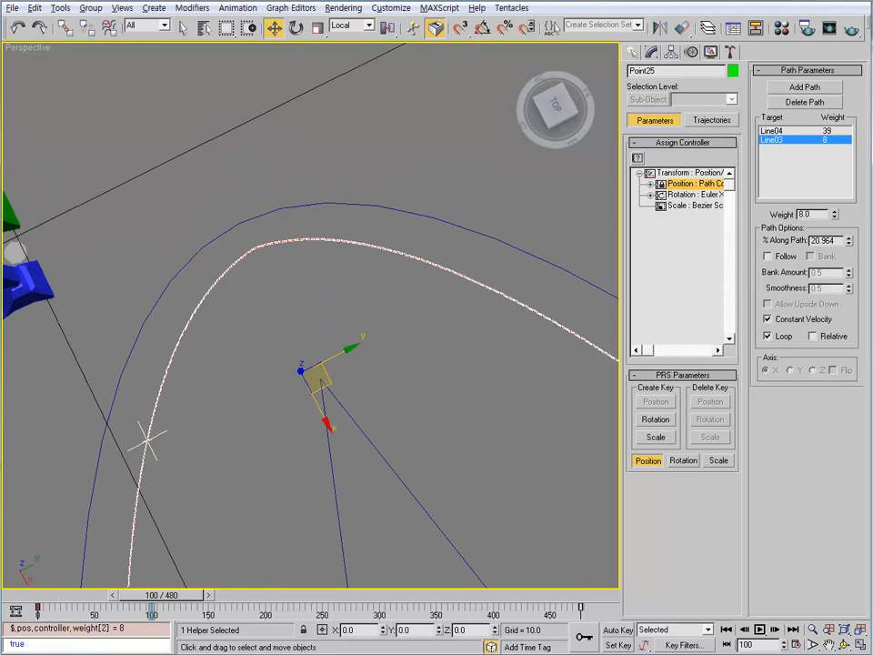
- Set the helper's path weight for Line03 to 29
{"action": "scroll", "coordinate": [20, 543], "scroll_direction": "down", "scroll_amount": 8}
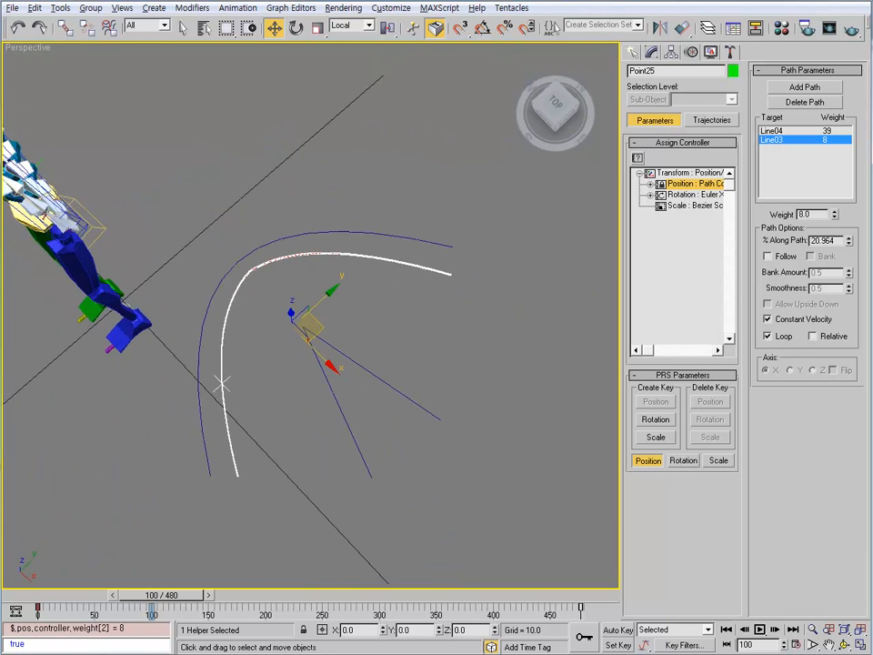
{"action": "middle_click_drag", "start_coordinate": [299, 346], "coordinate": [298, 347], "text": "alt"}
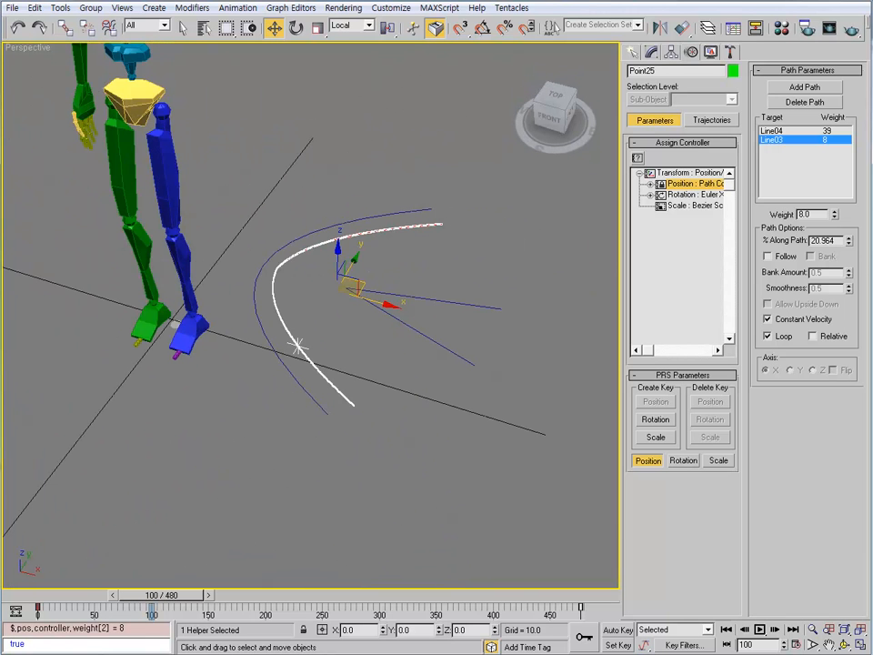
{"action": "left_click_drag", "start_coordinate": [834, 214], "coordinate": [834, 195]}
- Inspect the bent left arm from behind, selecting its spline, the upper arm and the bone at the elbow in turn
{"action": "middle_click_drag", "start_coordinate": [309, 227], "coordinate": [163, 368]}
{"action": "middle_click_drag", "start_coordinate": [273, 245], "coordinate": [191, 436]}
{"action": "scroll", "coordinate": [191, 409], "scroll_direction": "up", "scroll_amount": 6}
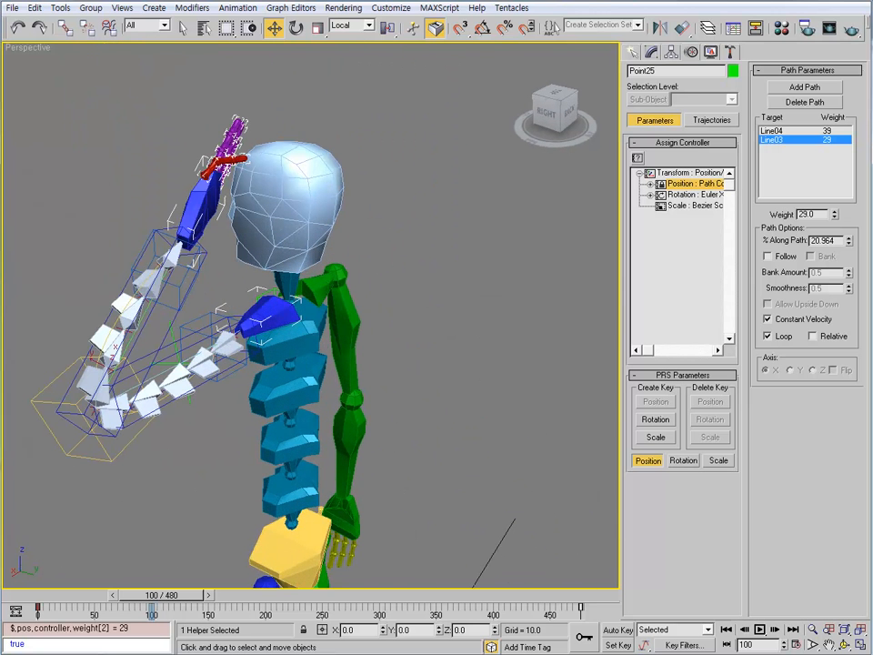
{"action": "left_click", "coordinate": [177, 365]}
{"action": "left_click", "coordinate": [113, 356]}
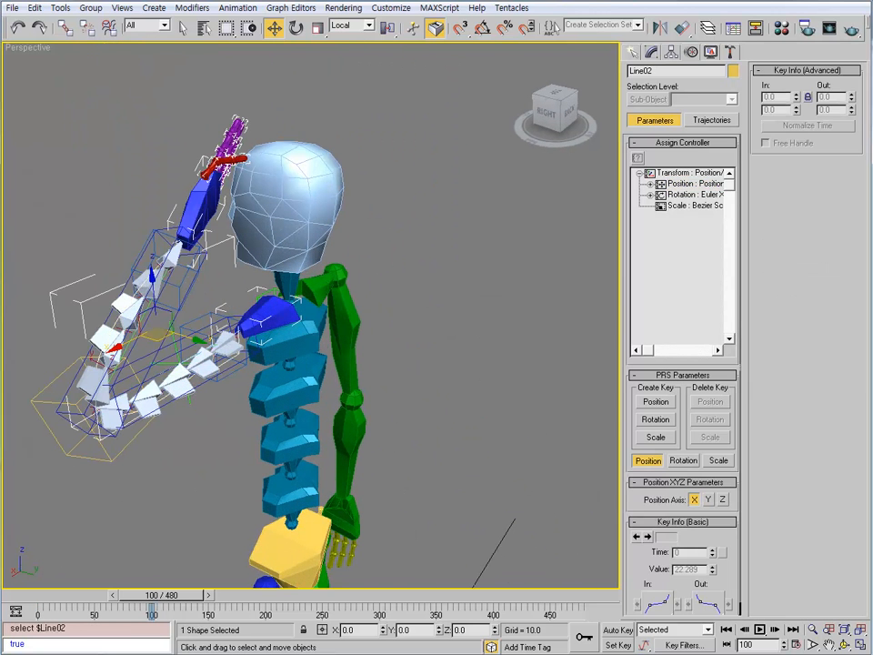
{"action": "left_click", "coordinate": [175, 360]}
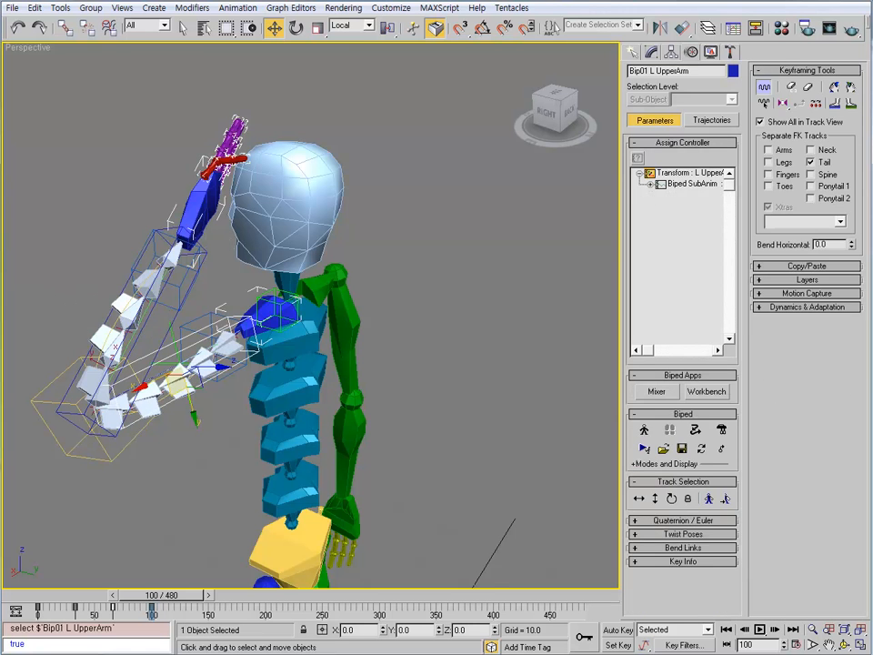
{"action": "left_click", "coordinate": [91, 368]}
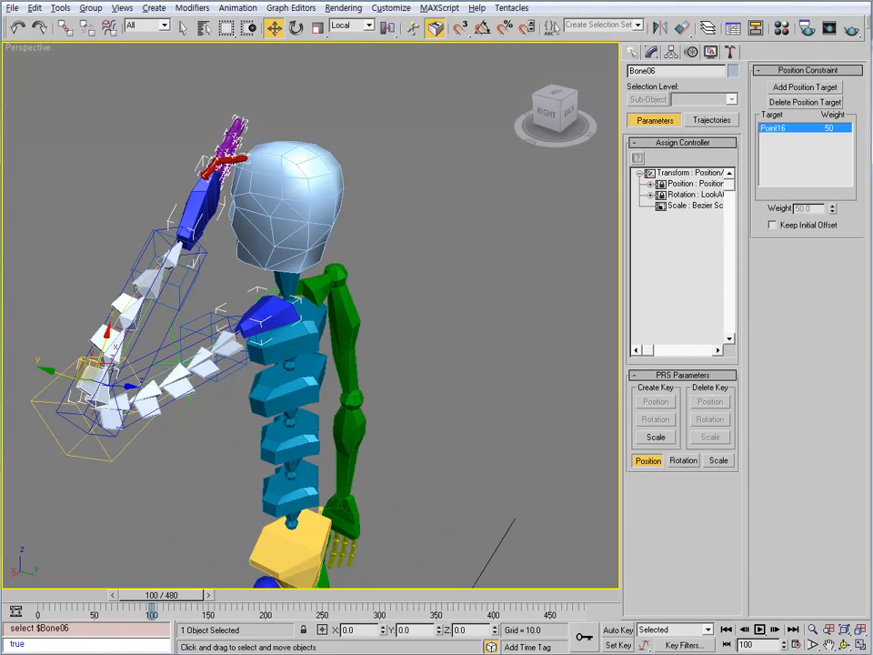
- Compare the bent elbow's bone chain with the sample trajectory on the ground
{"action": "middle_click_drag", "start_coordinate": [218, 378], "coordinate": [429, 292], "text": "alt"}
{"action": "scroll", "coordinate": [168, 296], "scroll_direction": "down", "scroll_amount": 5}
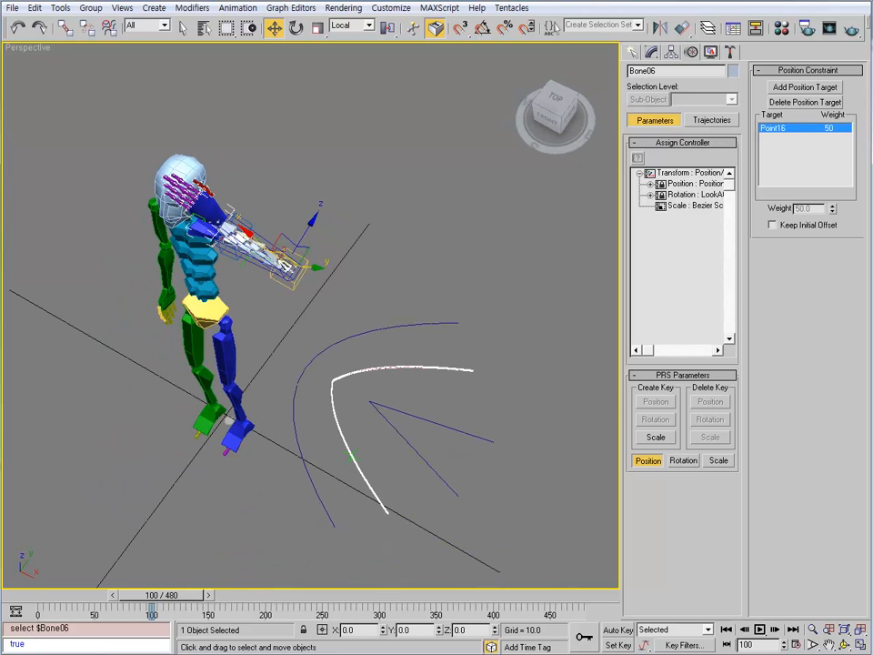
{"action": "scroll", "coordinate": [308, 396], "scroll_direction": "up", "scroll_amount": 5}
{"action": "middle_click_drag", "start_coordinate": [188, 429], "coordinate": [238, 454]}
{"action": "middle_click_drag", "start_coordinate": [238, 454], "coordinate": [250, 400], "text": "alt"}
{"action": "scroll", "coordinate": [250, 400], "scroll_direction": "down", "scroll_amount": 5}
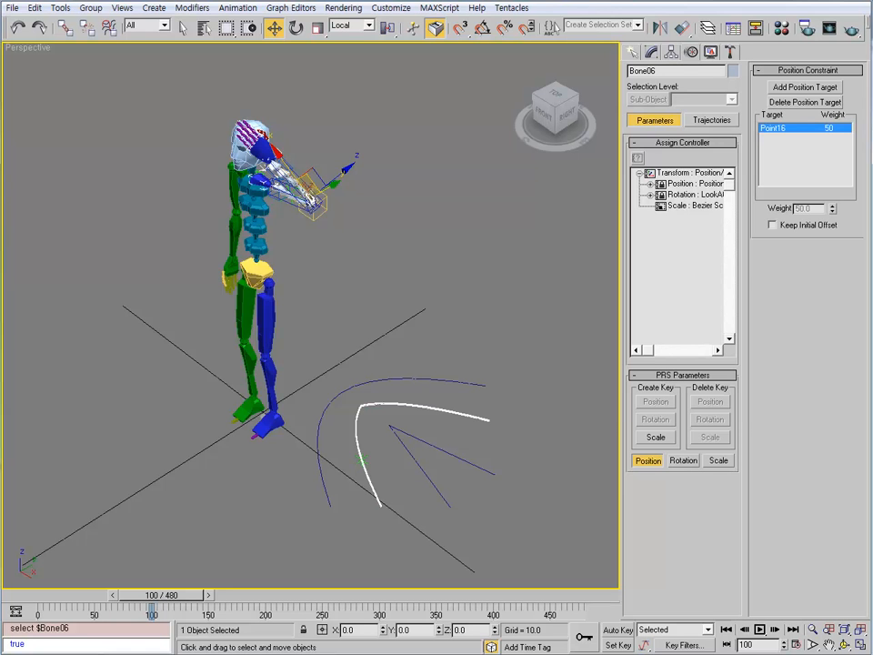
- Switch to the Notepad notes and highlight method 2's name, followed by its remark "접근이 어렵다"
{"action": "key", "text": "alt+Tab"}
{"action": "left_click_drag", "start_coordinate": [186, 224], "coordinate": [319, 225]}
{"action": "left_click", "coordinate": [373, 224]}
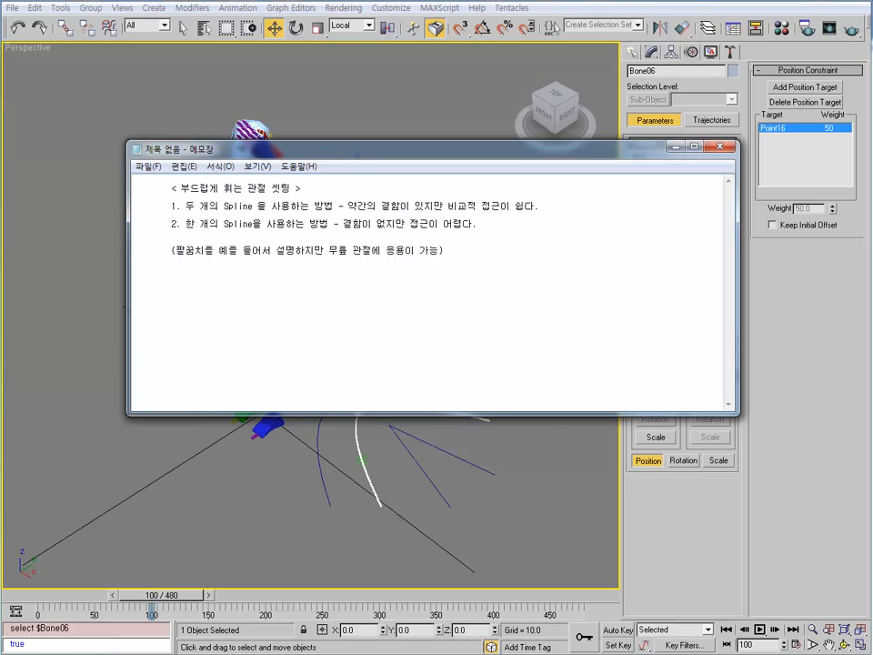
{"action": "left_click_drag", "start_coordinate": [409, 224], "coordinate": [473, 224]}
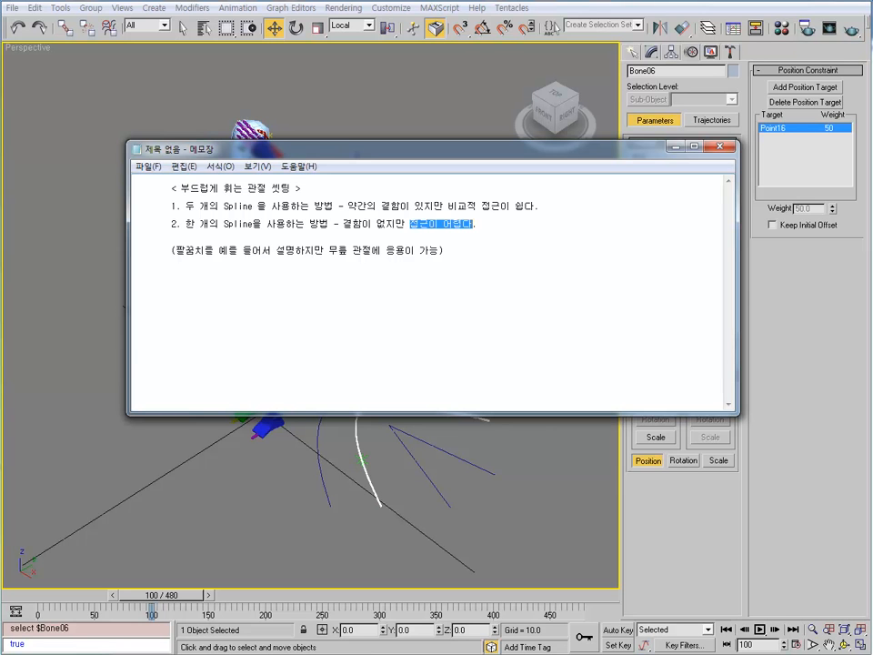